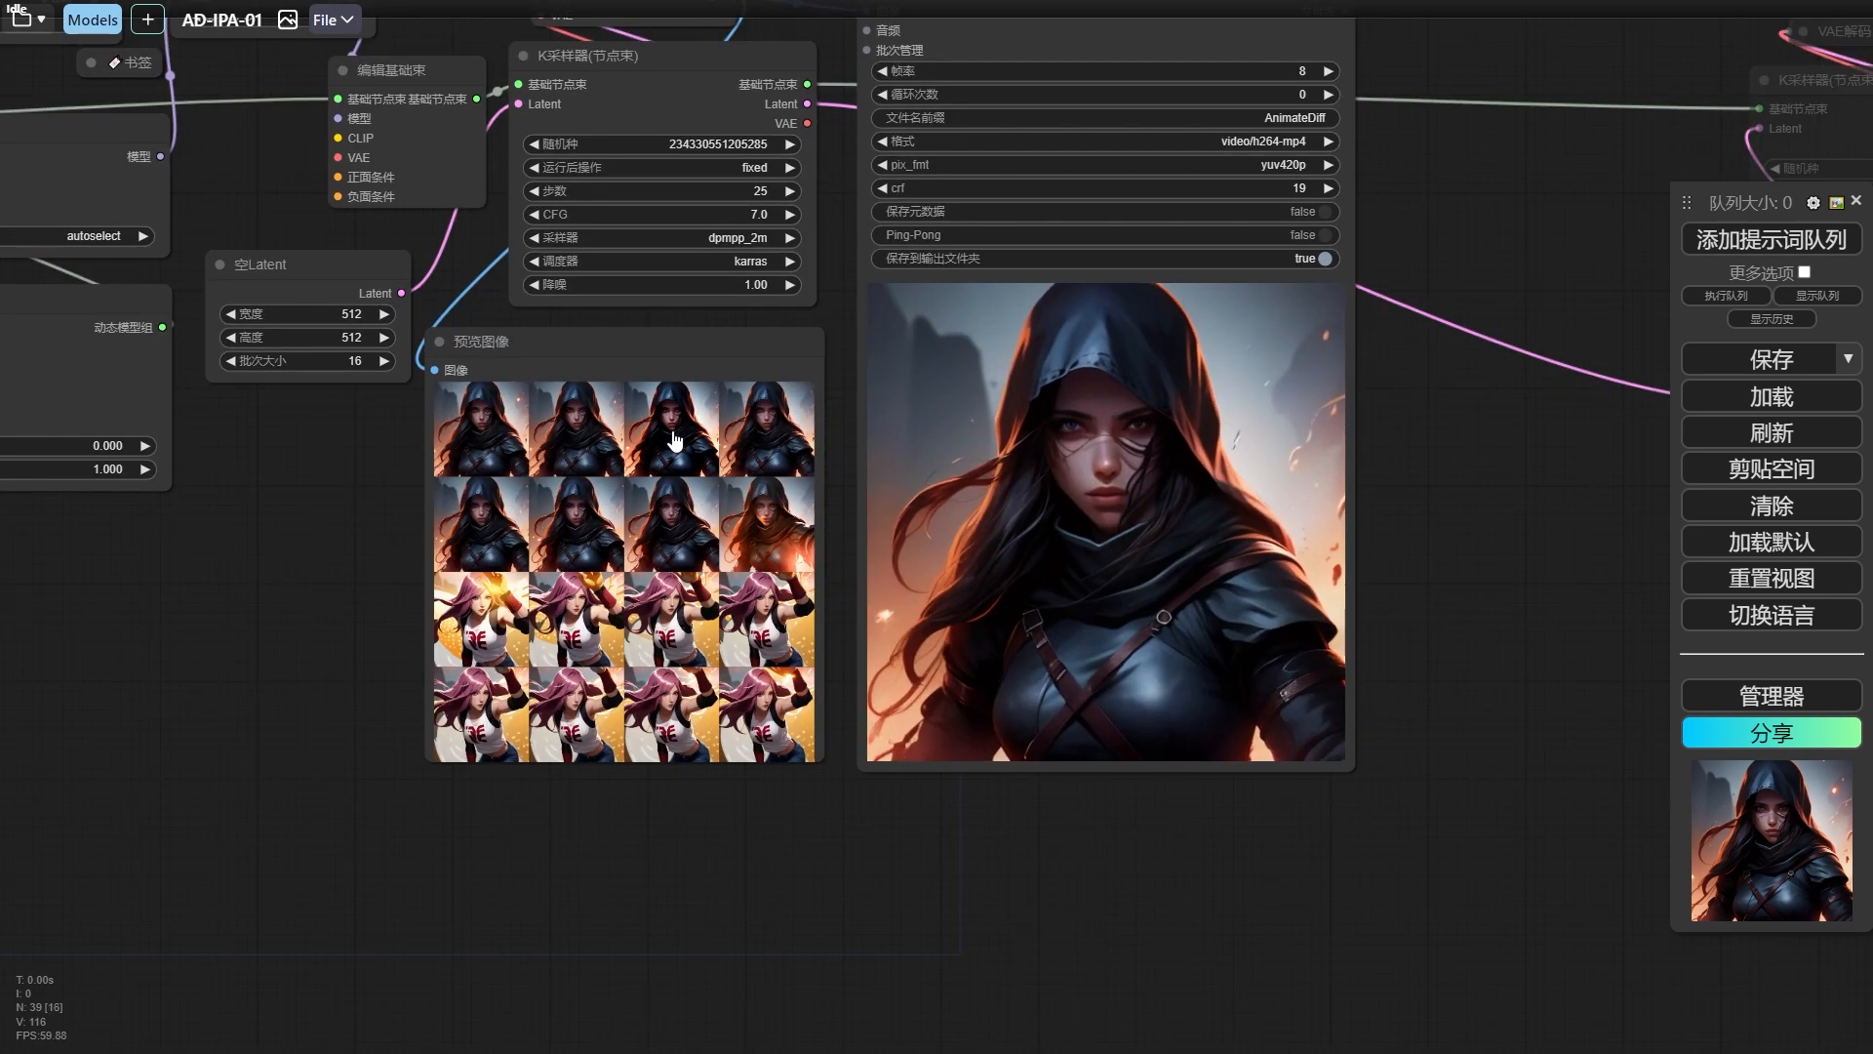
scroll(674, 441, up, 1)
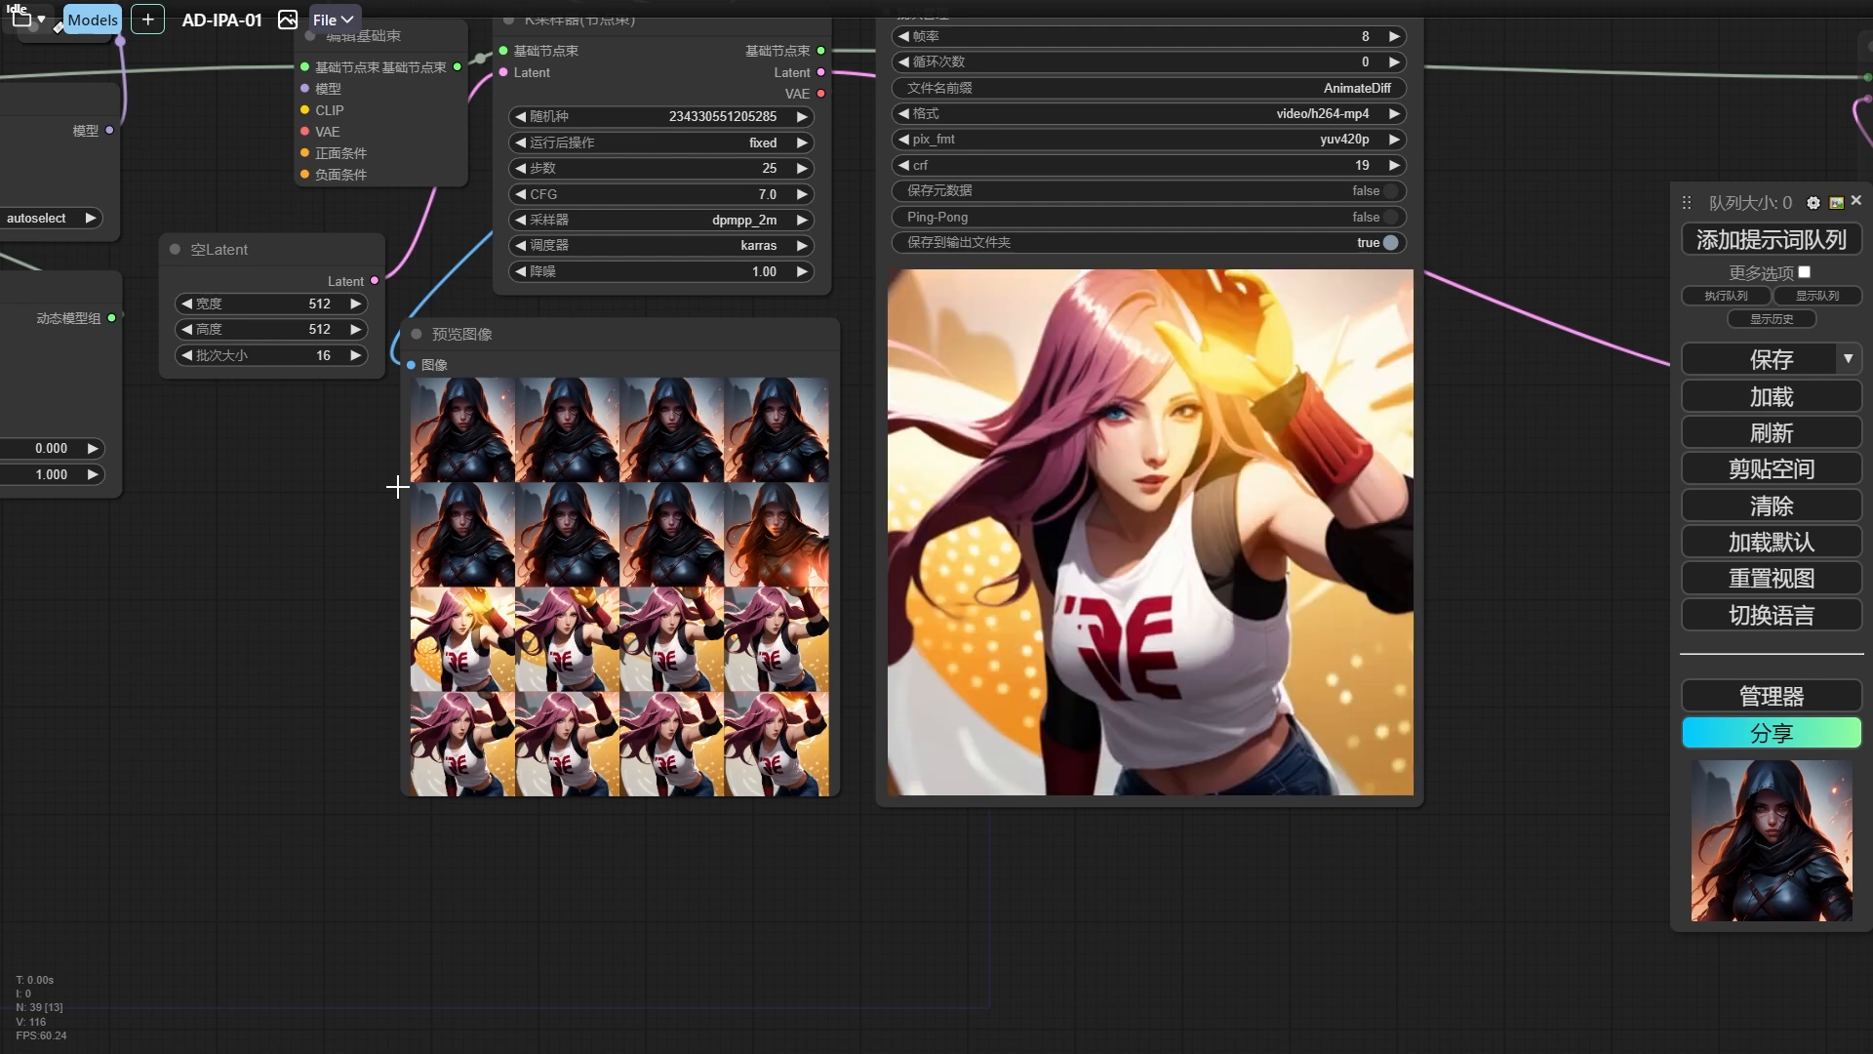
scroll(400, 483, down, 6)
drag(408, 365, 375, 218)
scroll(757, 564, up, 4)
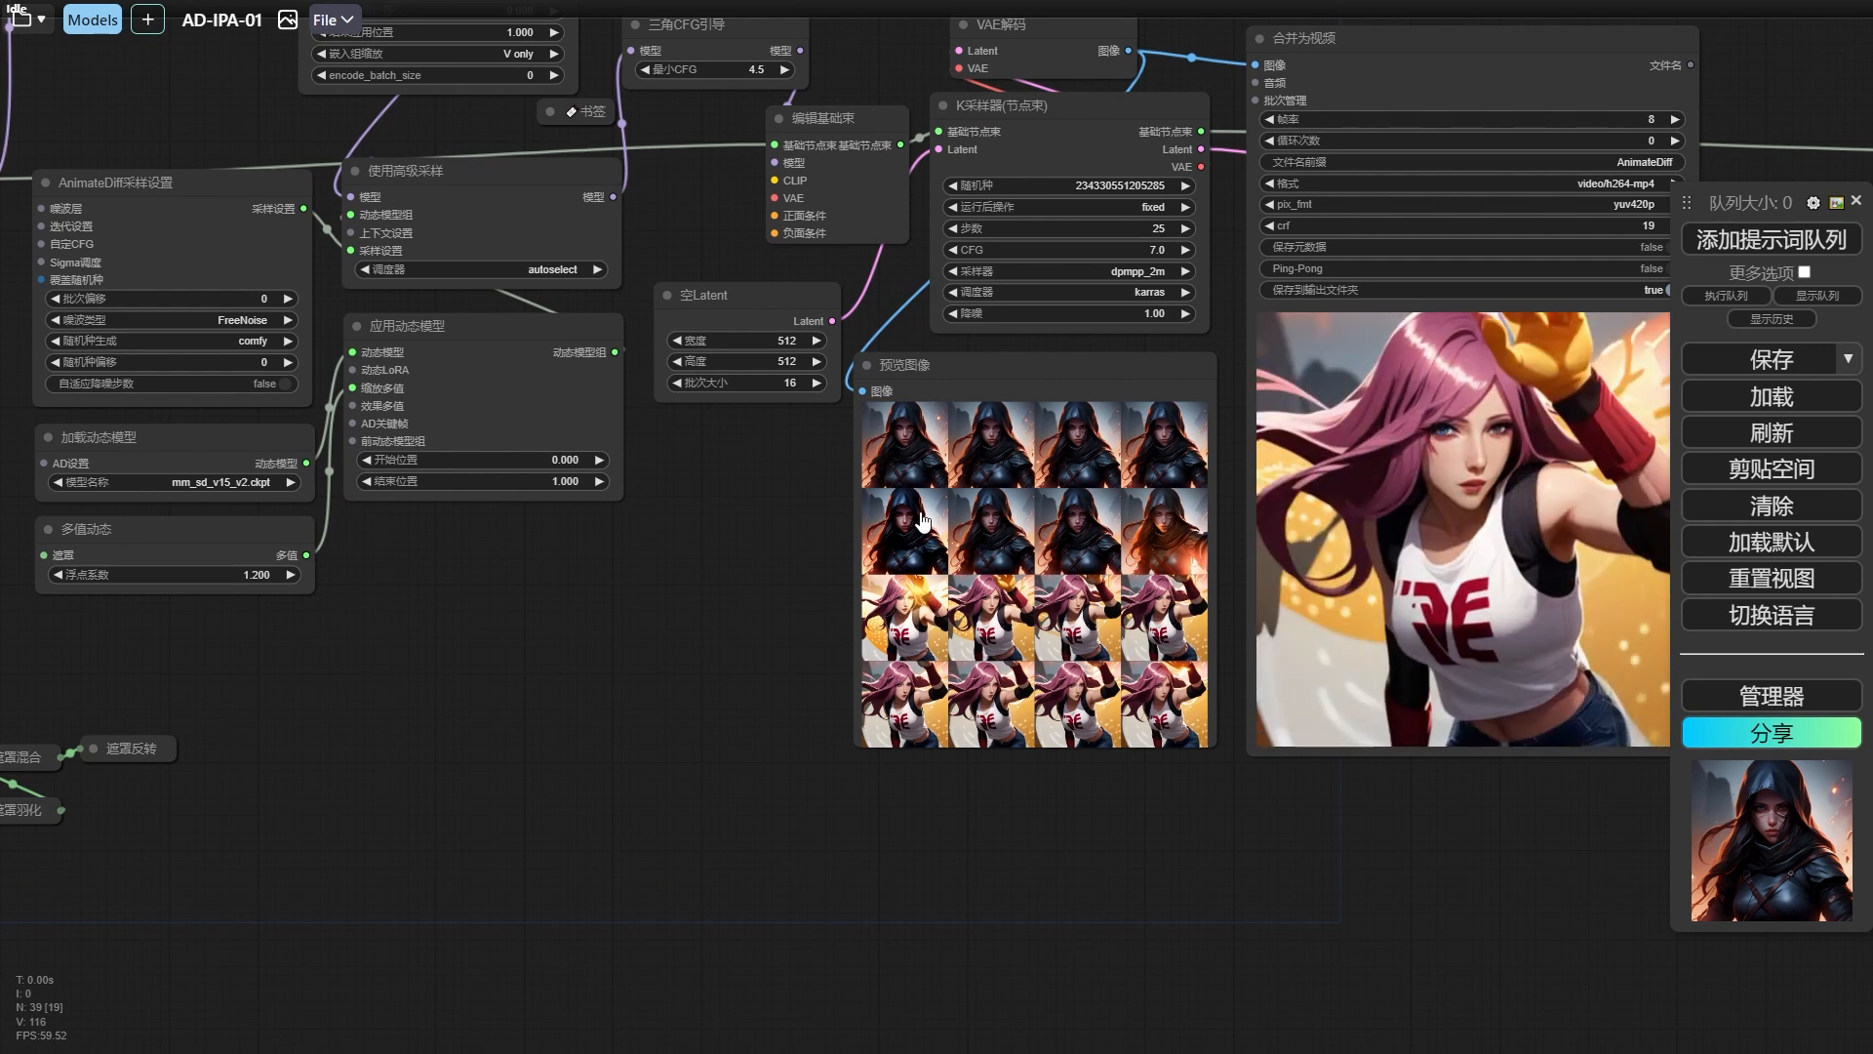
Expand the collapsed 遮罩反转 node and attach a 遮罩预览 node to its mask output, placing it to the right.
drag(456, 616, 997, 506)
scroll(887, 519, down, 1)
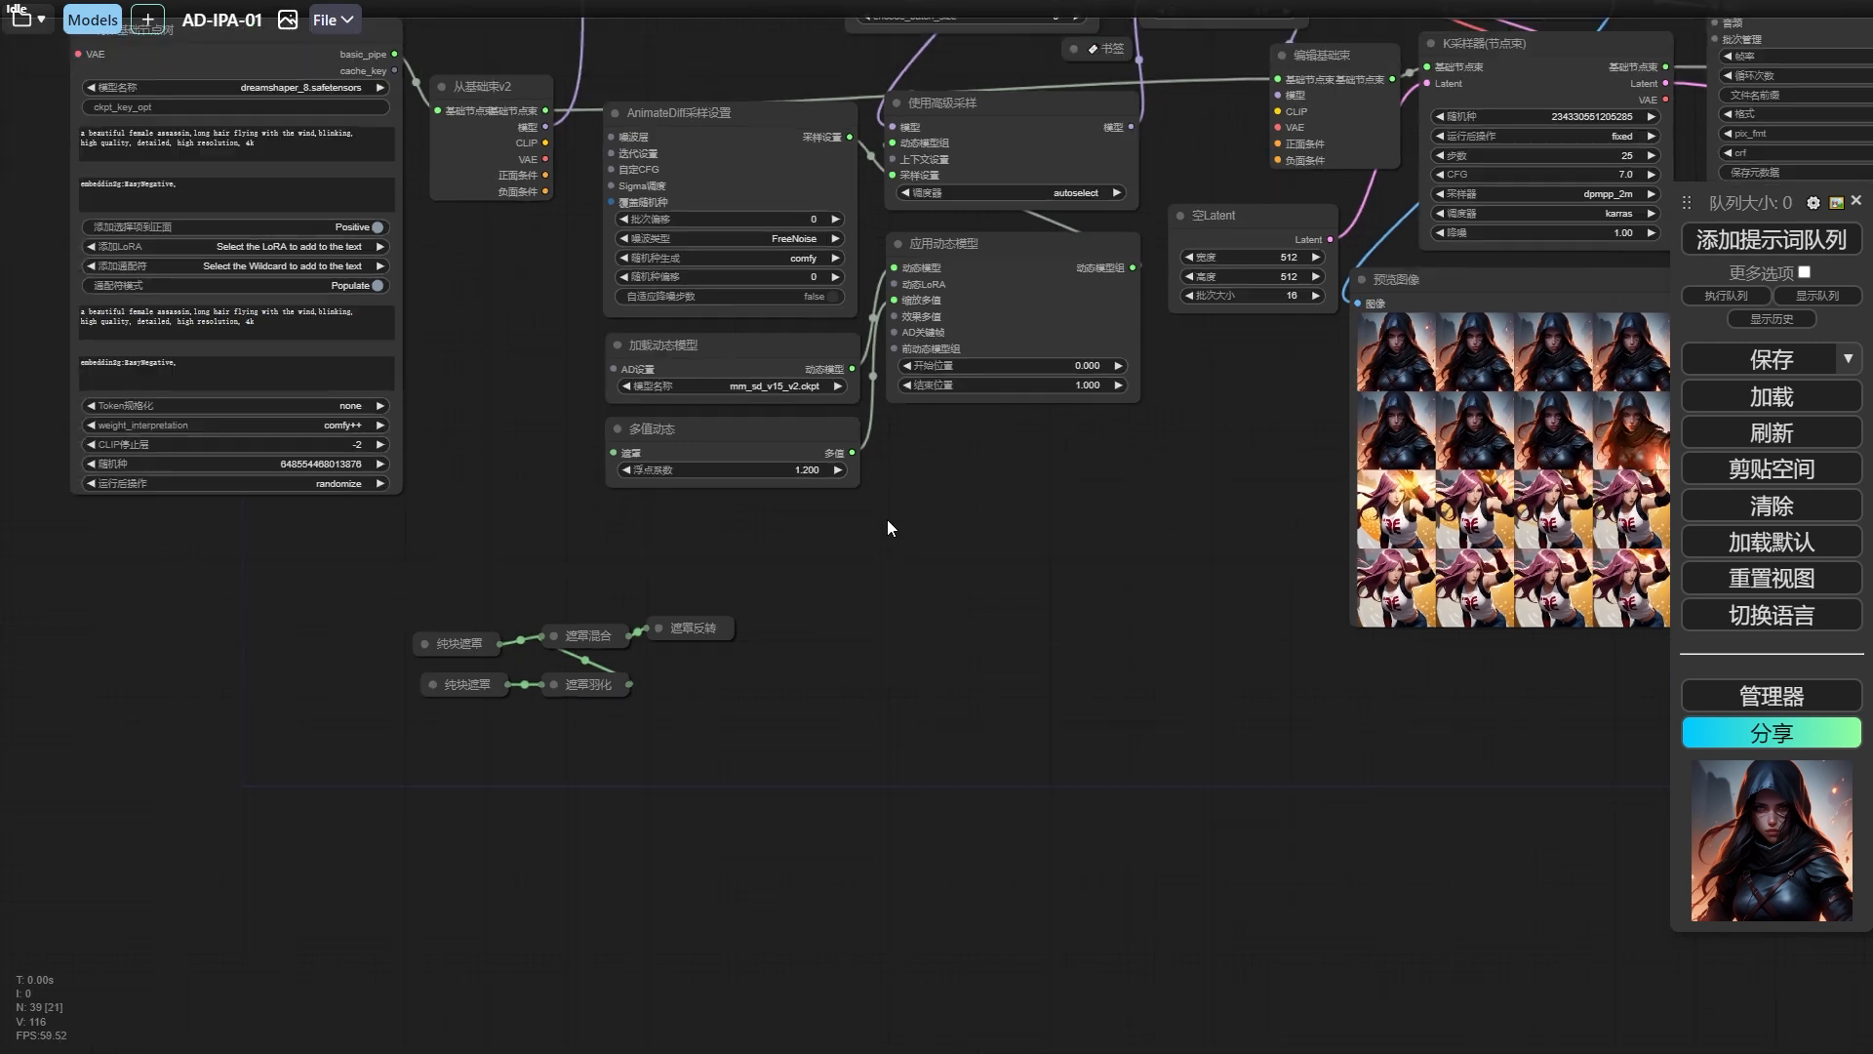
click(658, 627)
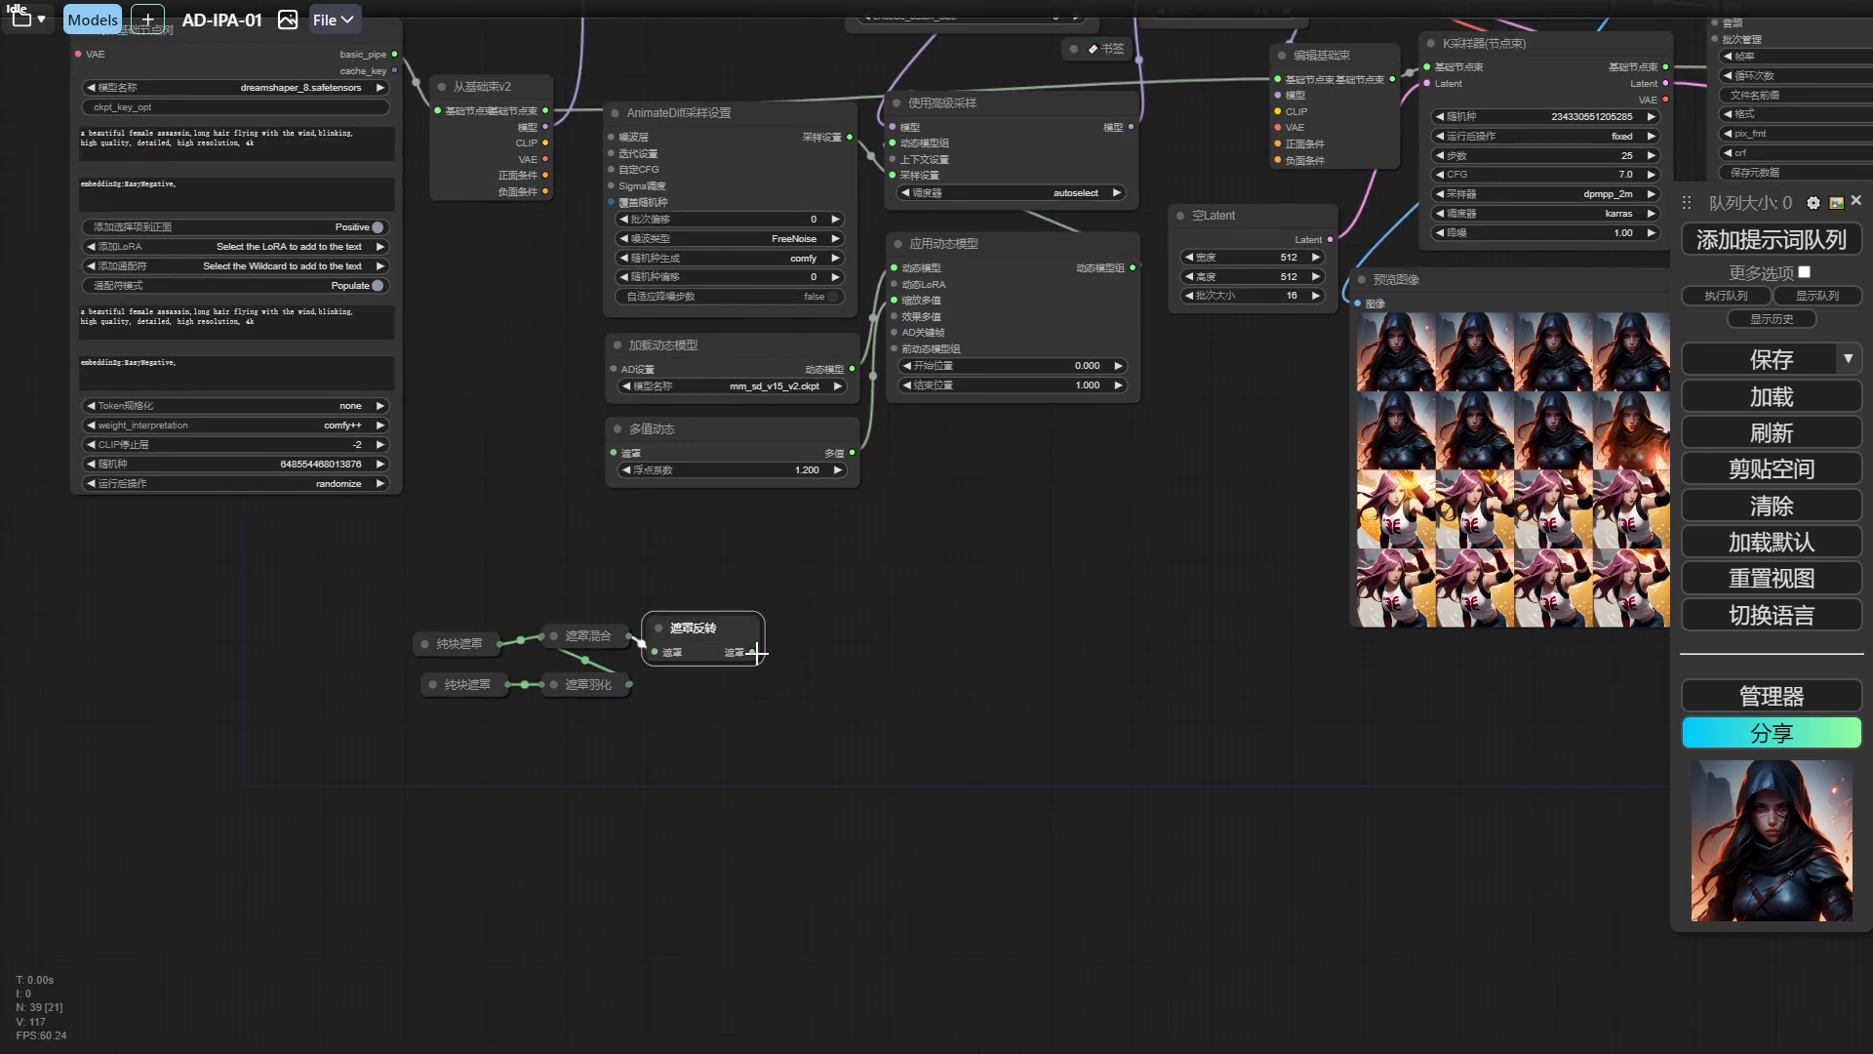
drag(757, 653, 897, 632)
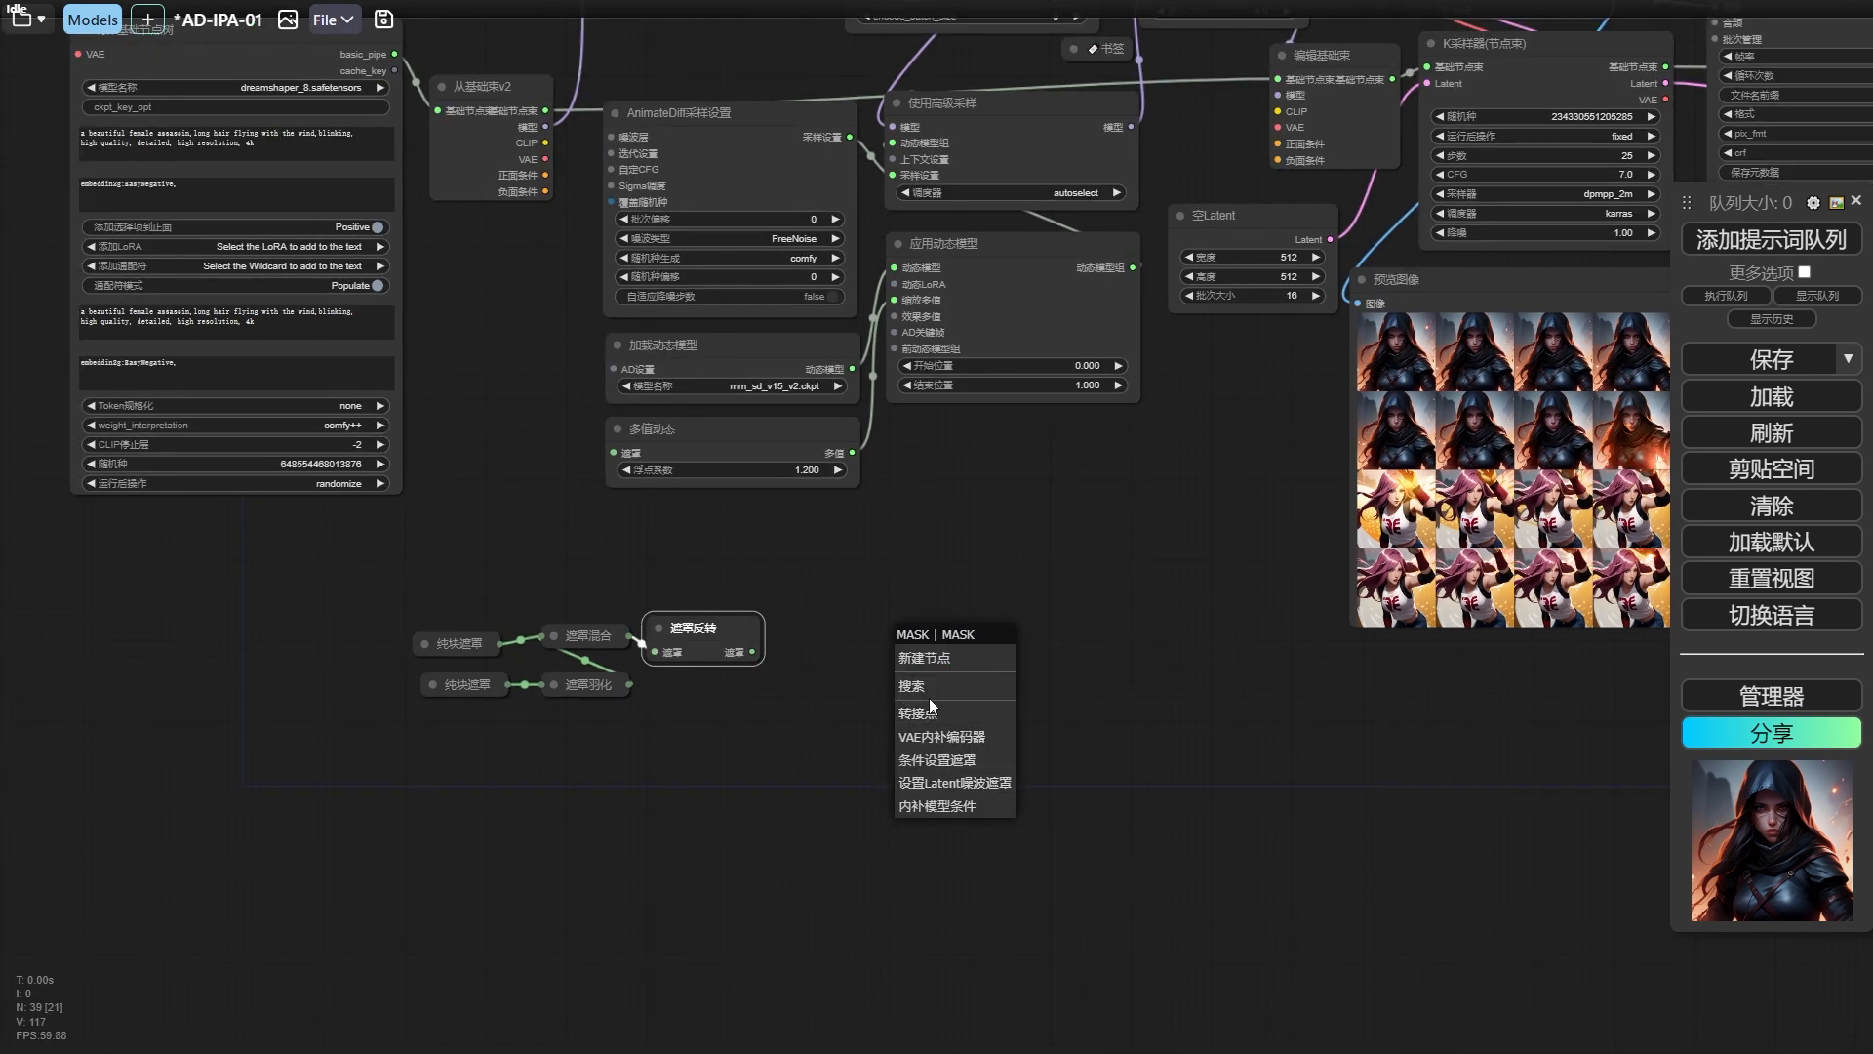
click(929, 687)
text(pre)
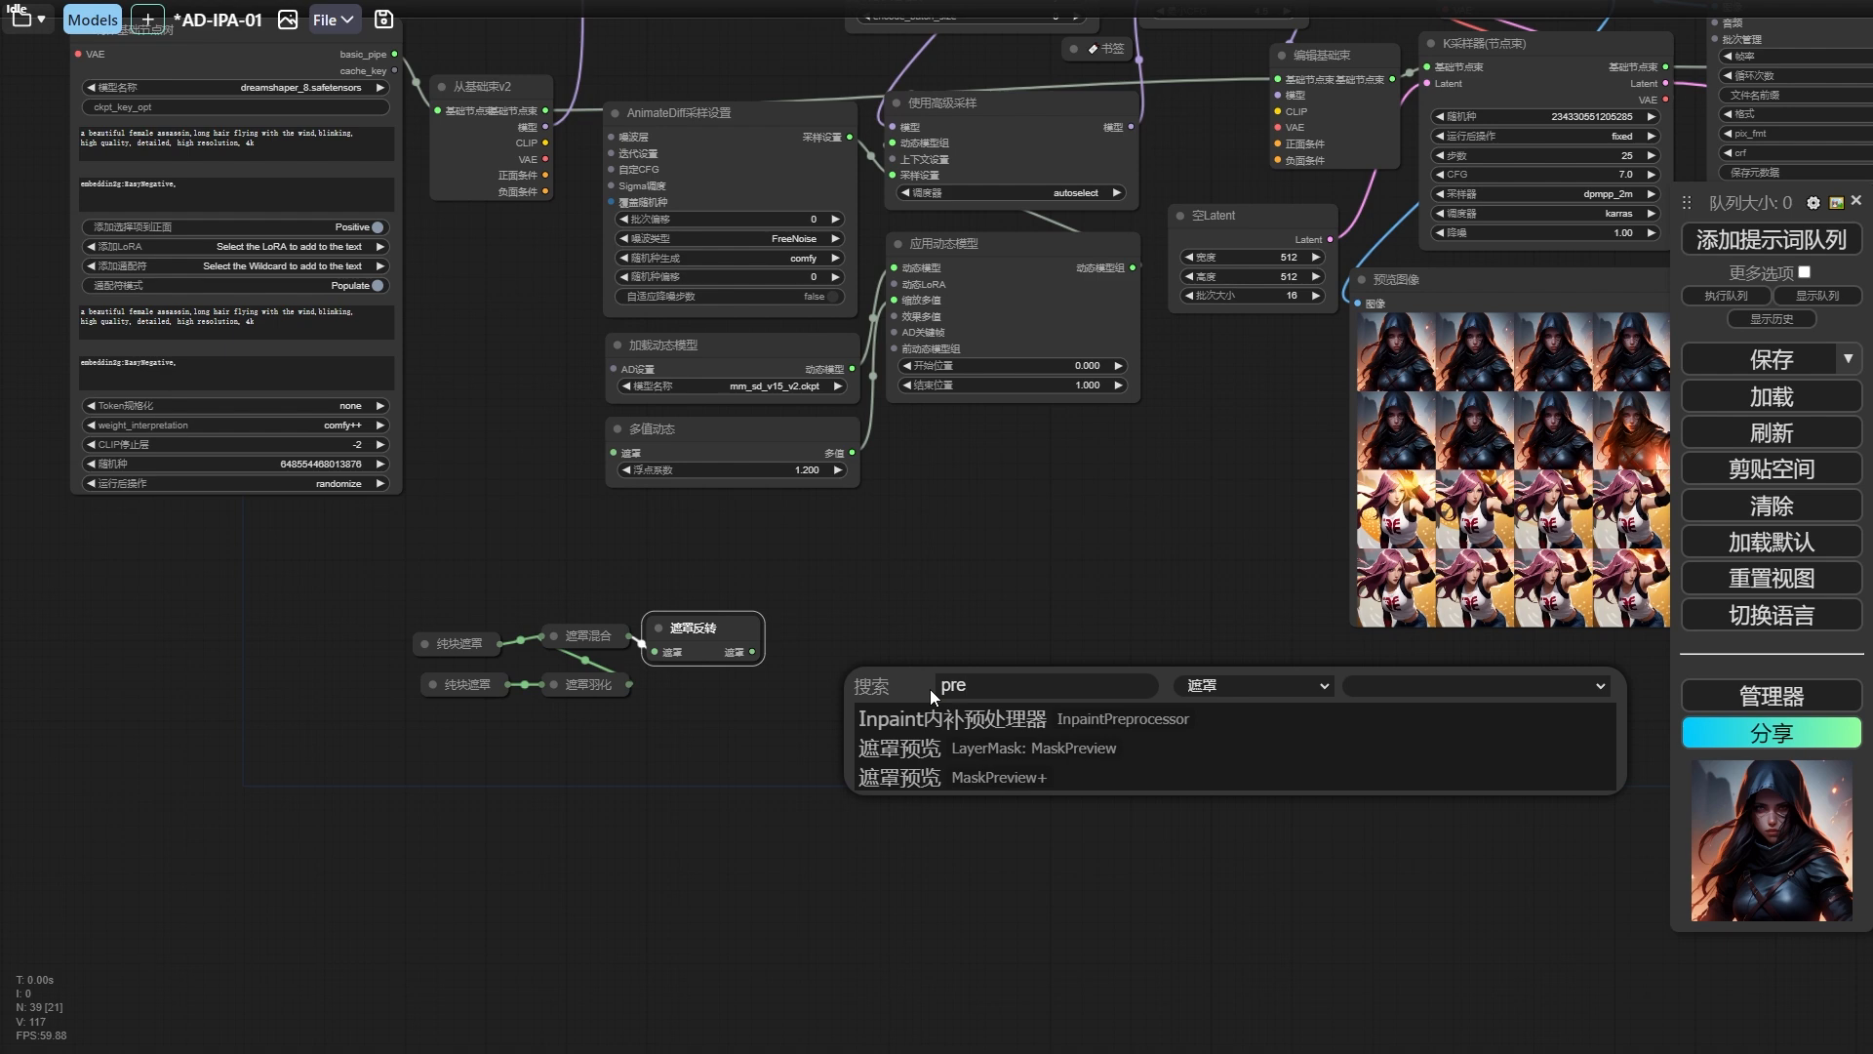
key(Down)
key(Down)
key(Down)
key(Return)
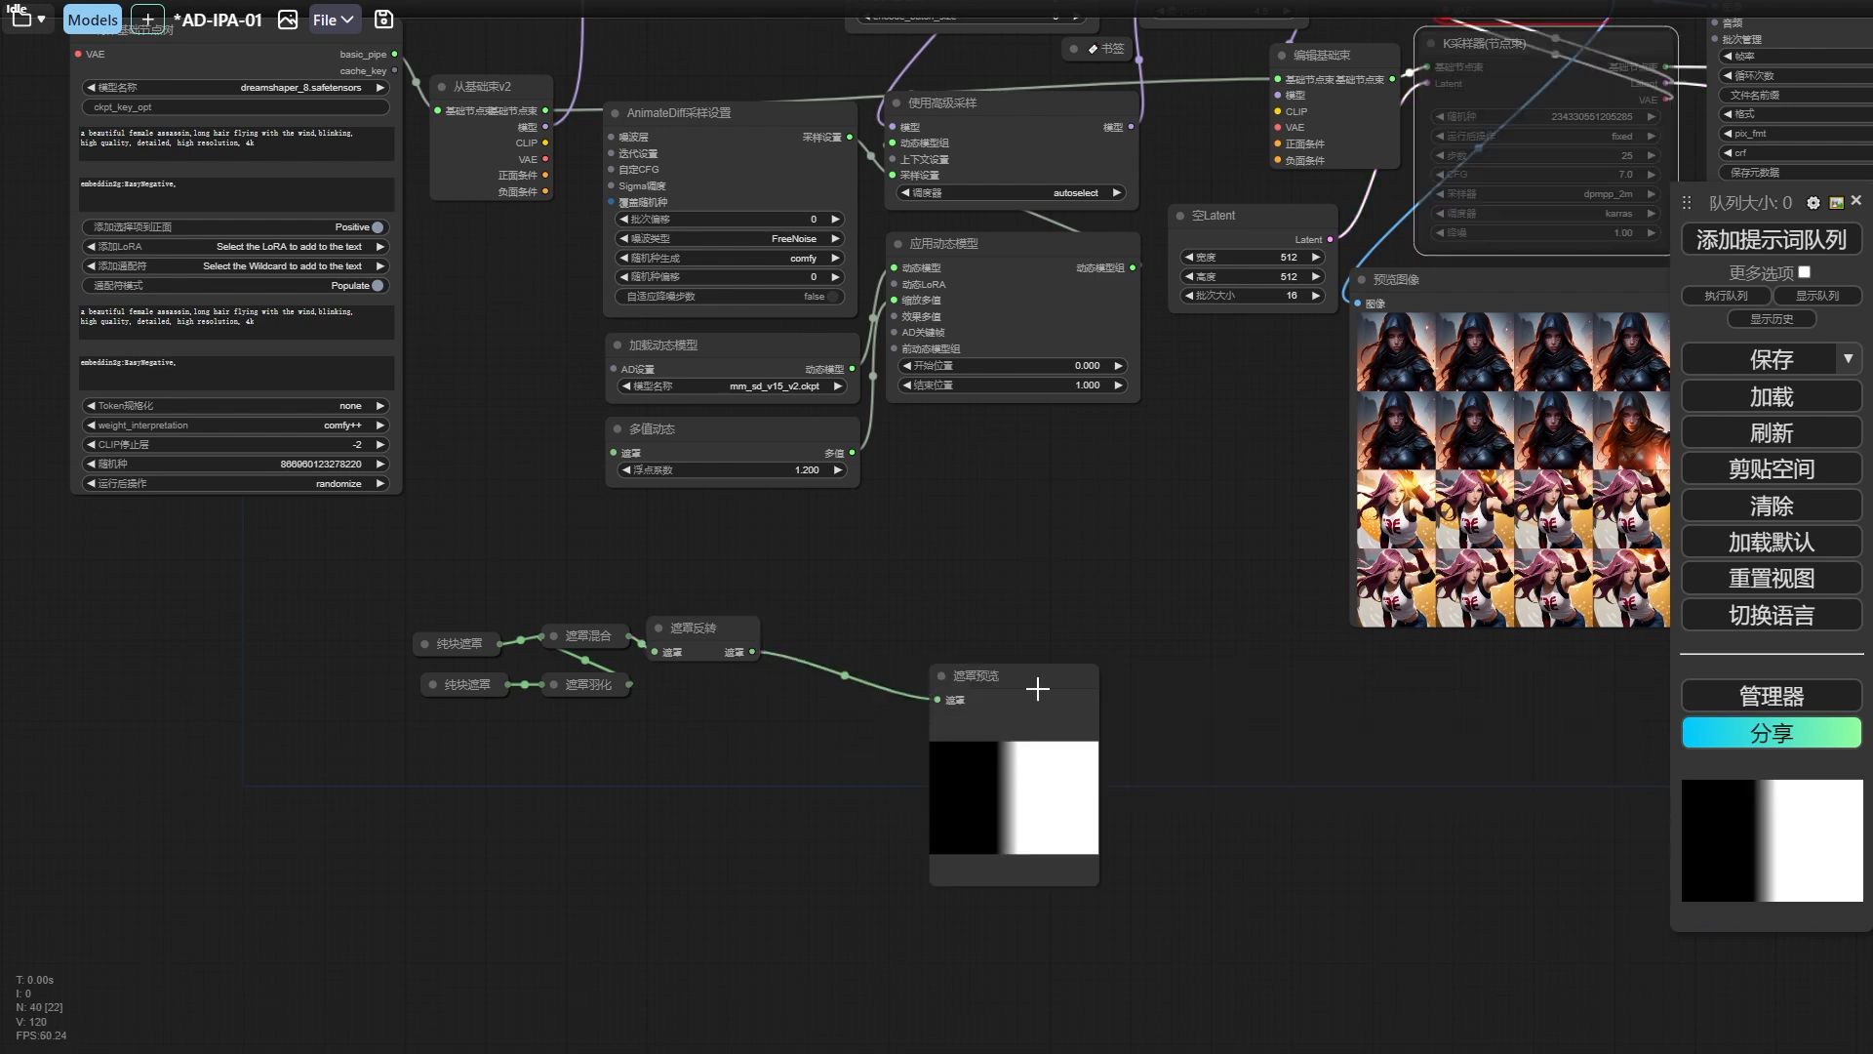
drag(1029, 690, 954, 579)
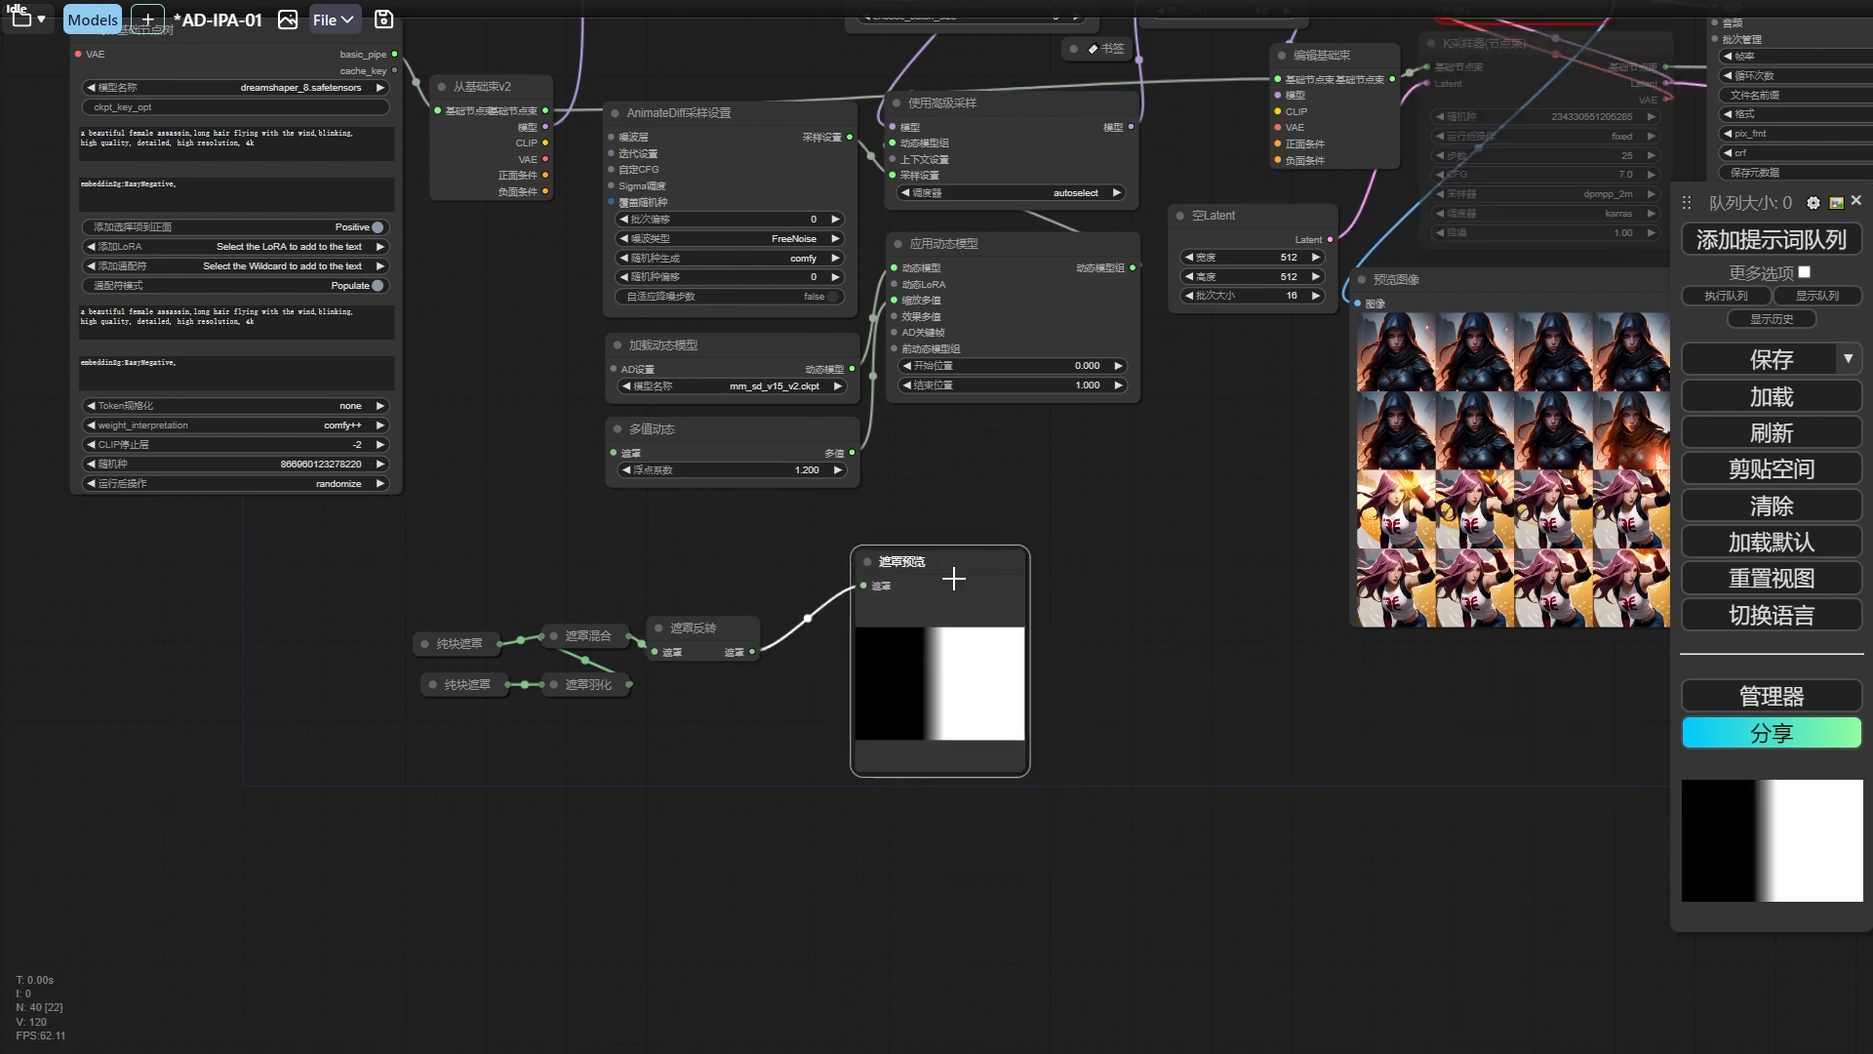
Delete the 遮罩预览 node and move the connected group of mask nodes aside to free space on the canvas.
drag(1119, 590, 1013, 677)
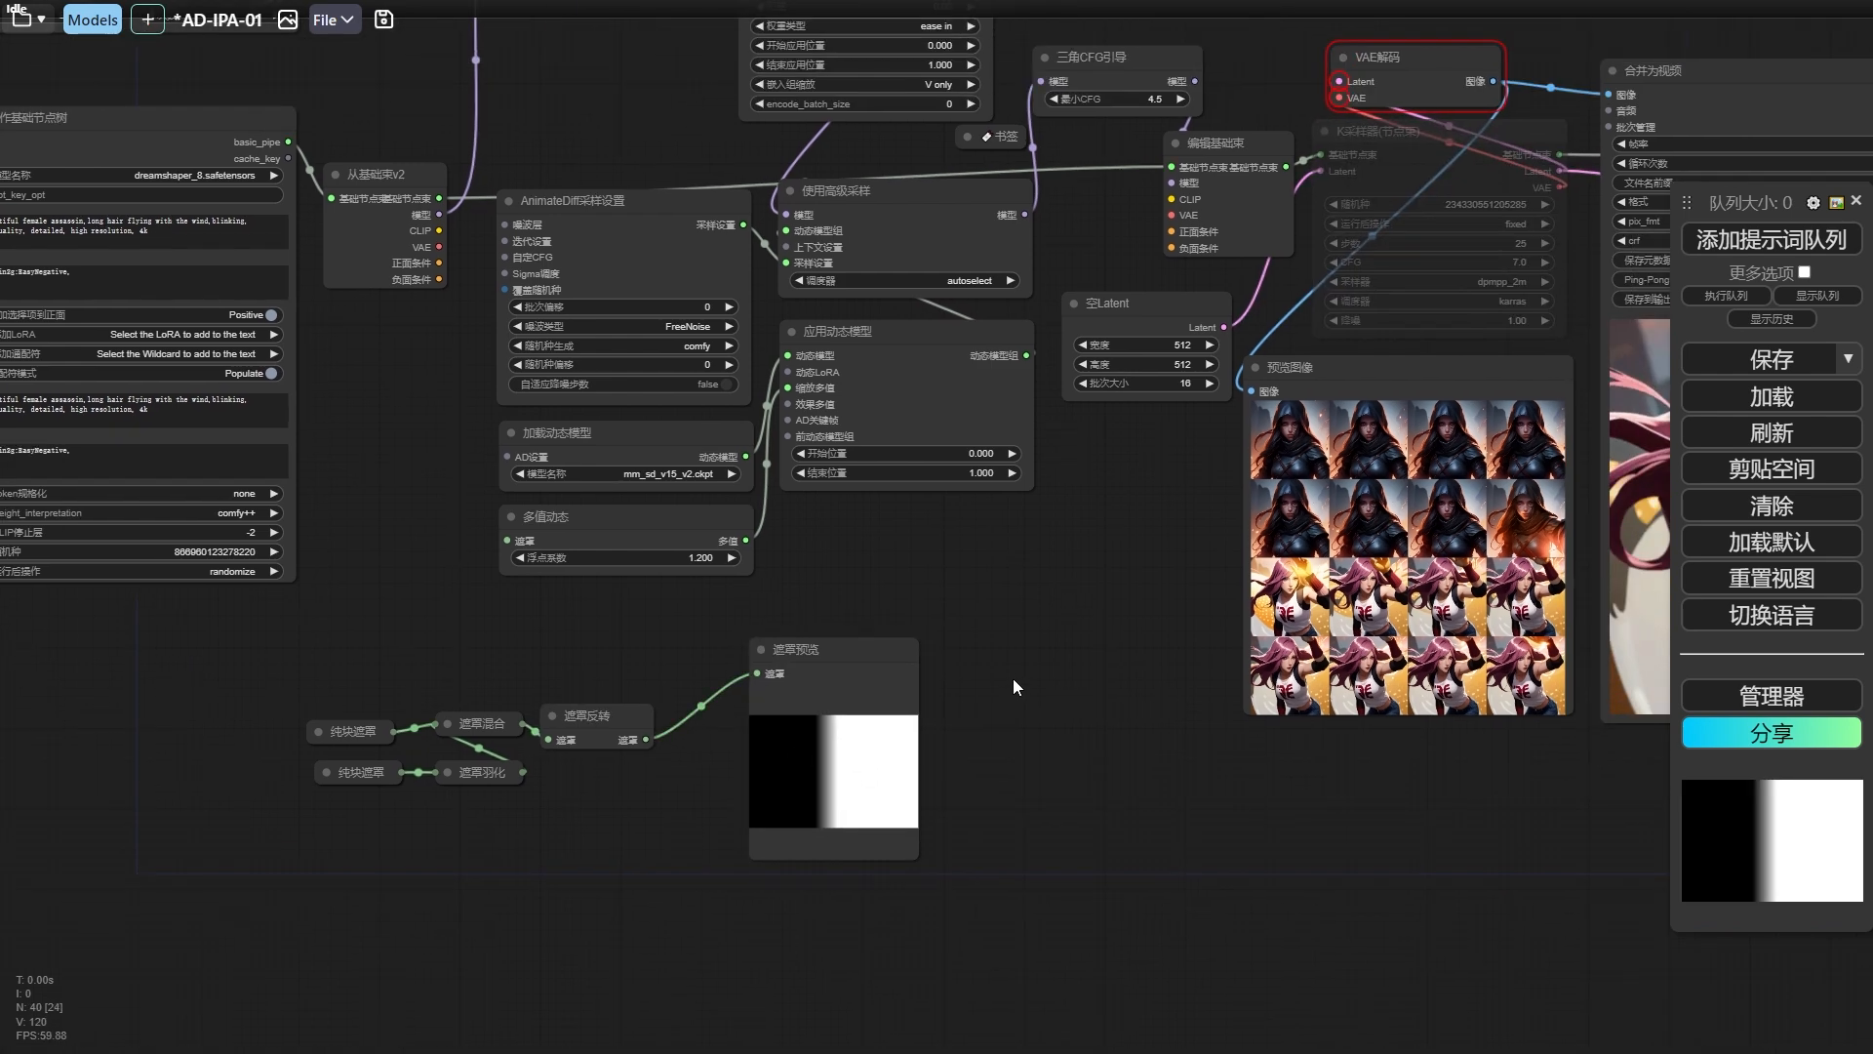
scroll(1015, 677, down, 2)
drag(867, 676, 876, 676)
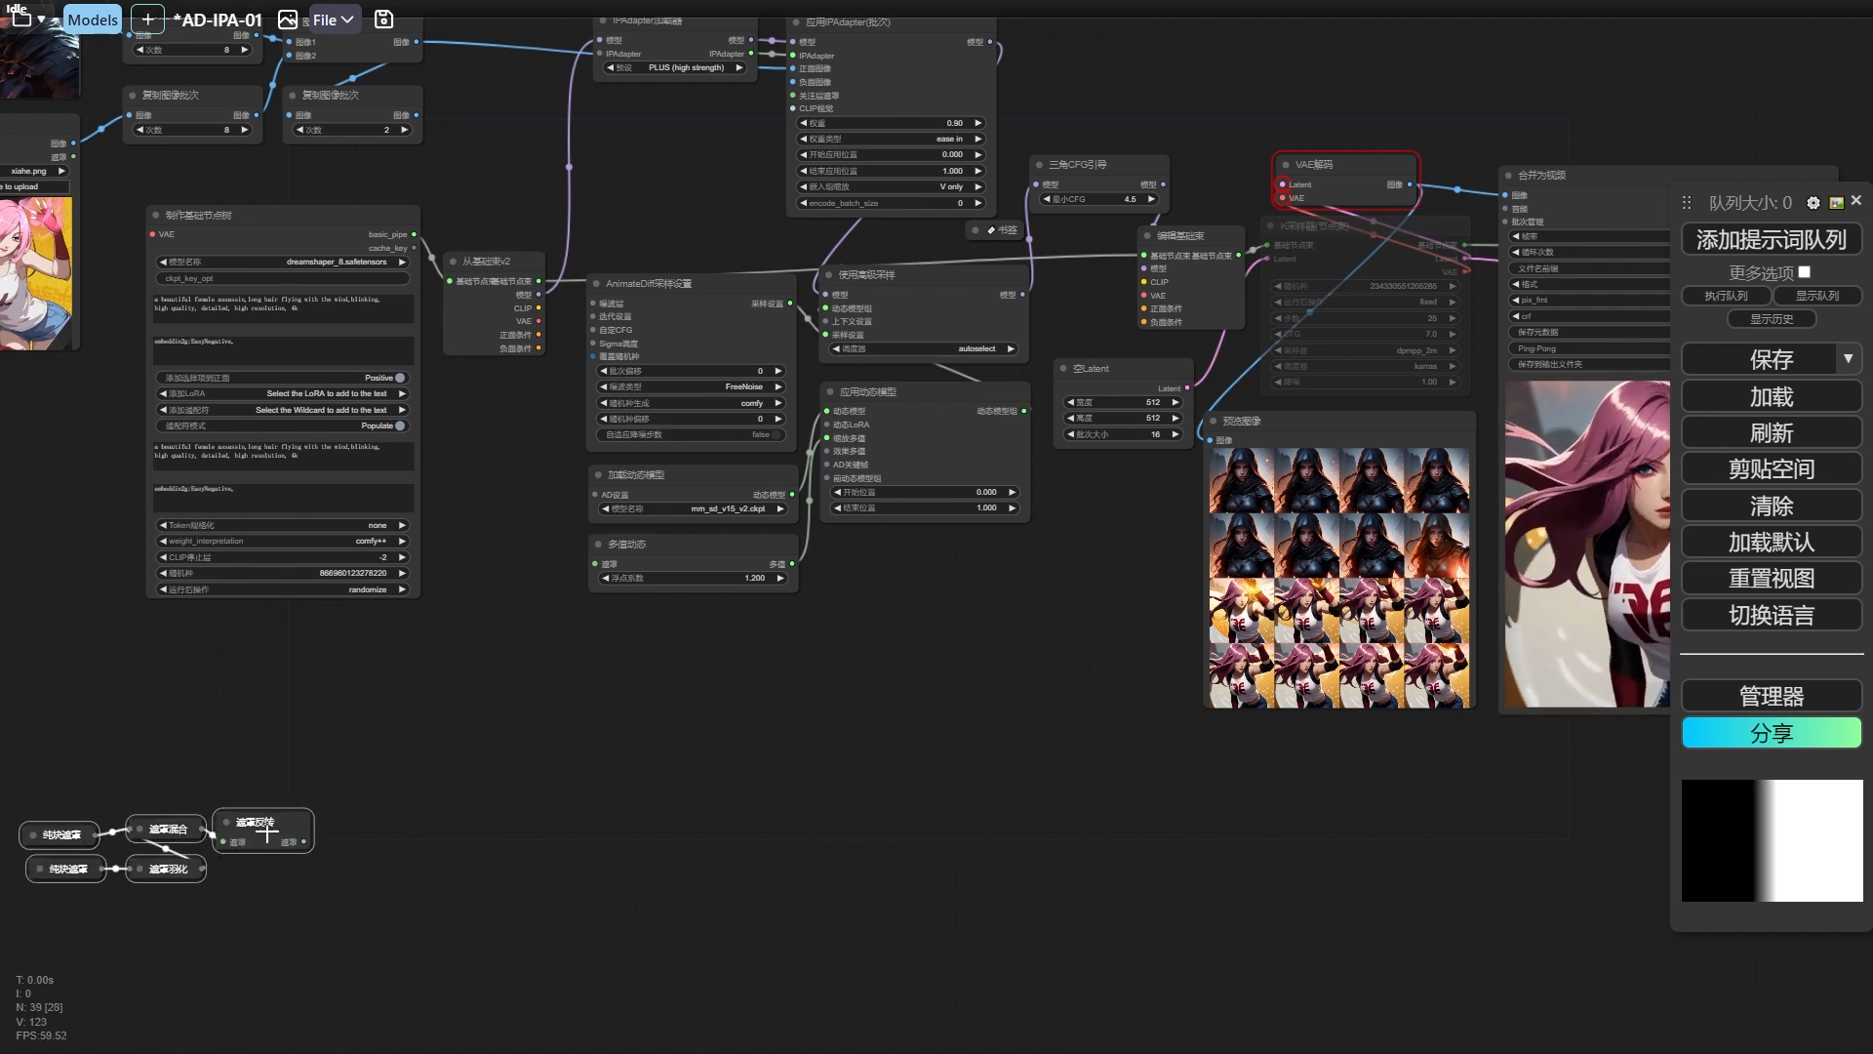
drag(267, 826, 272, 831)
click(560, 732)
Add a 过渡遮罩 node from the Essen节点 category below the 多值动态 node.
right_click(558, 654)
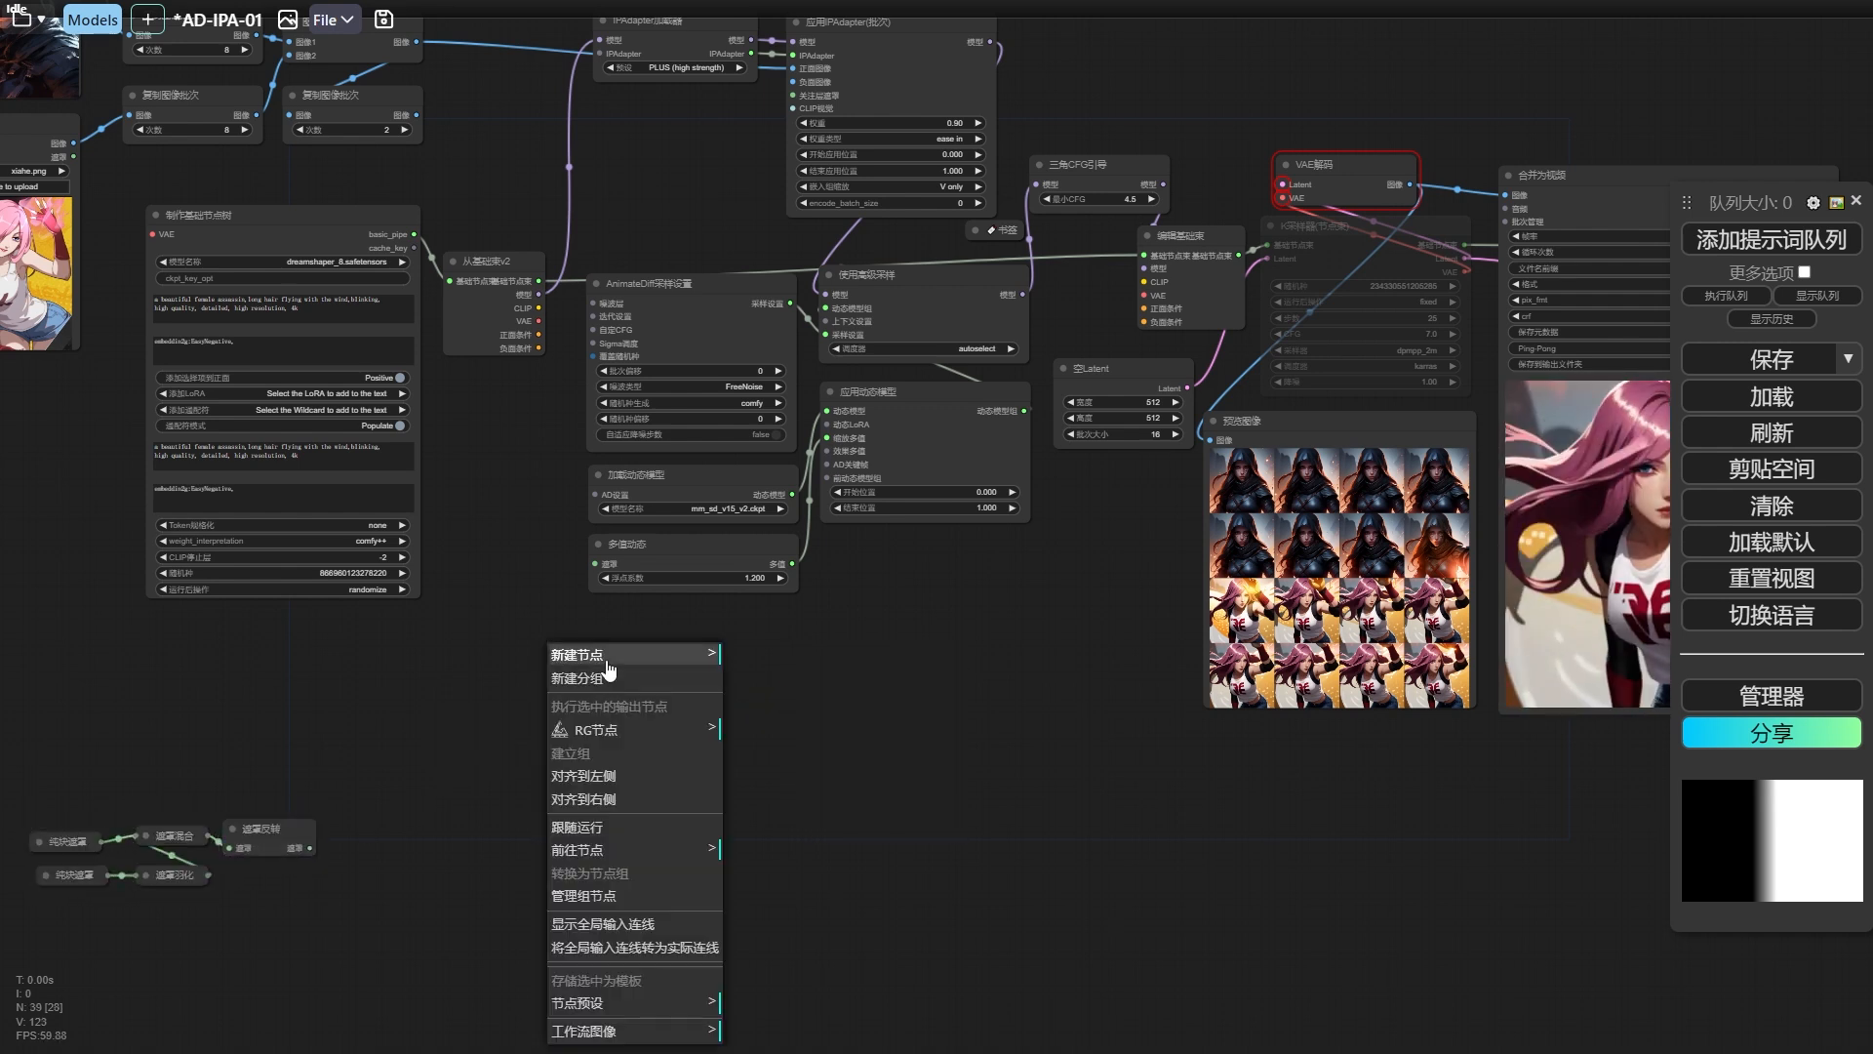
click(576, 655)
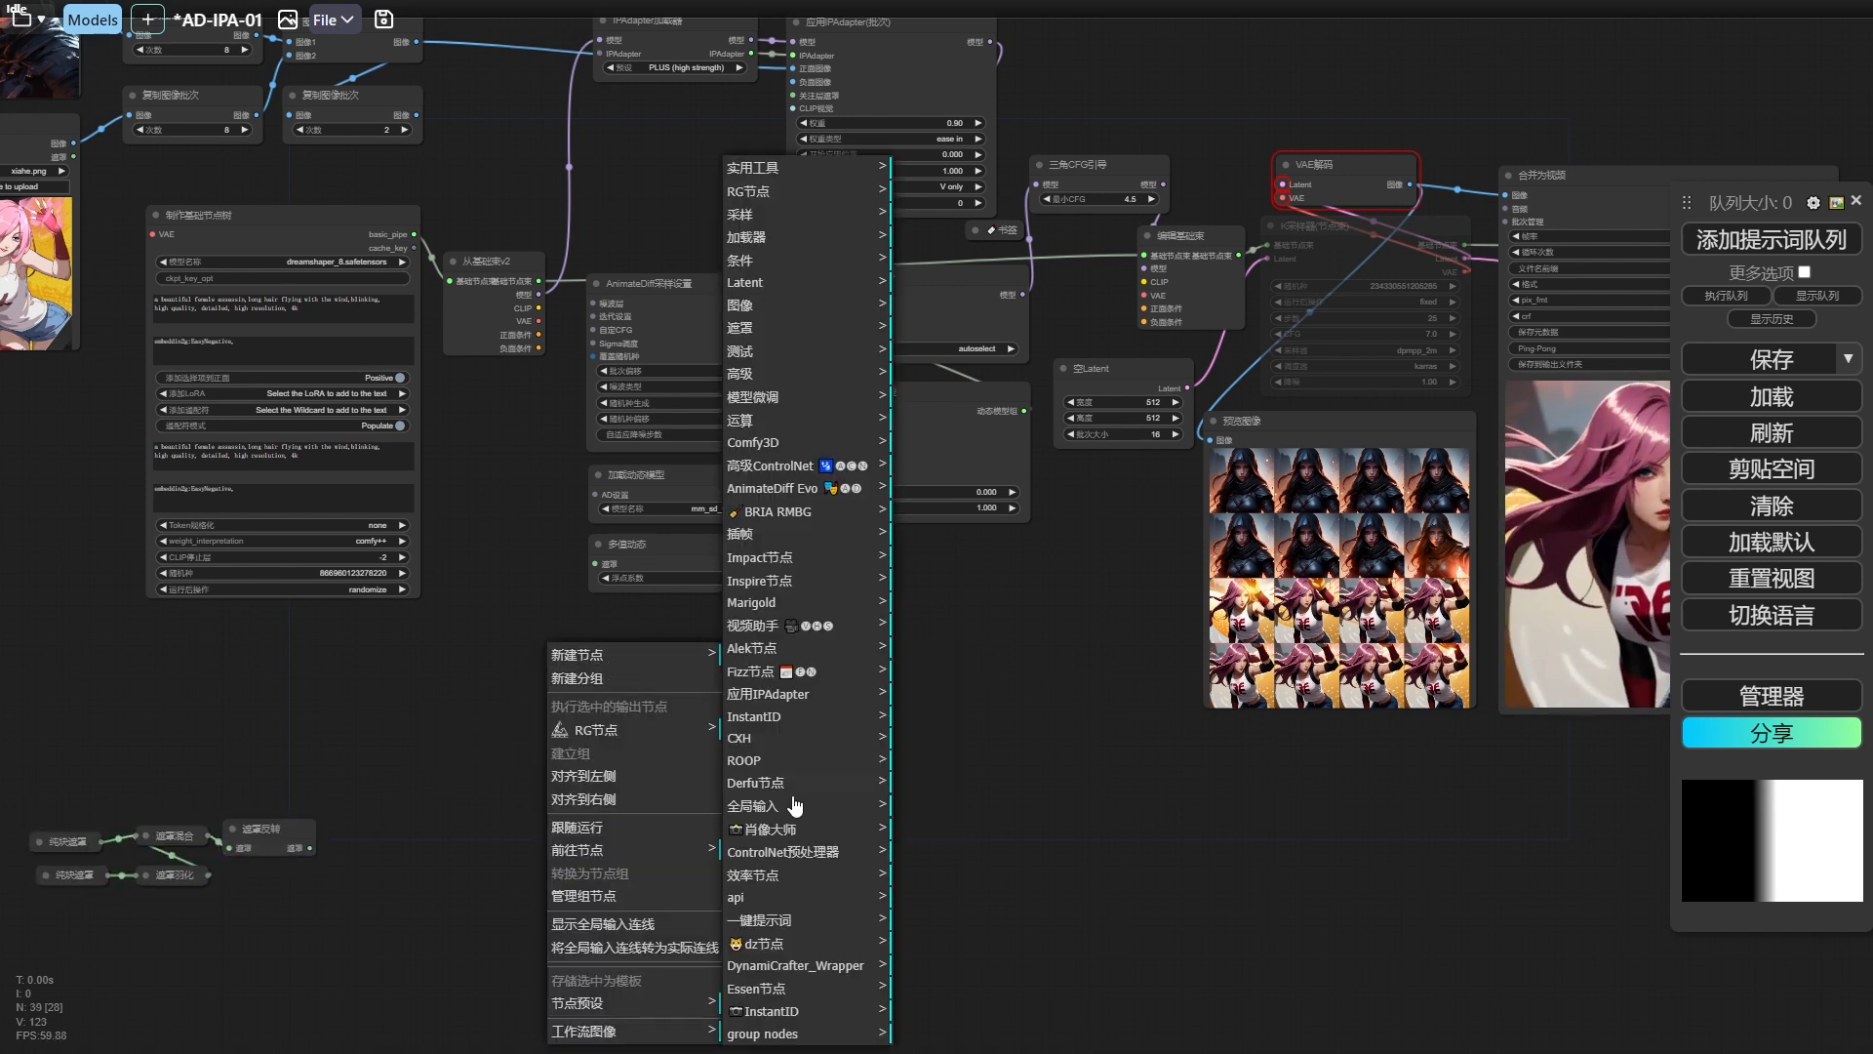
click(829, 988)
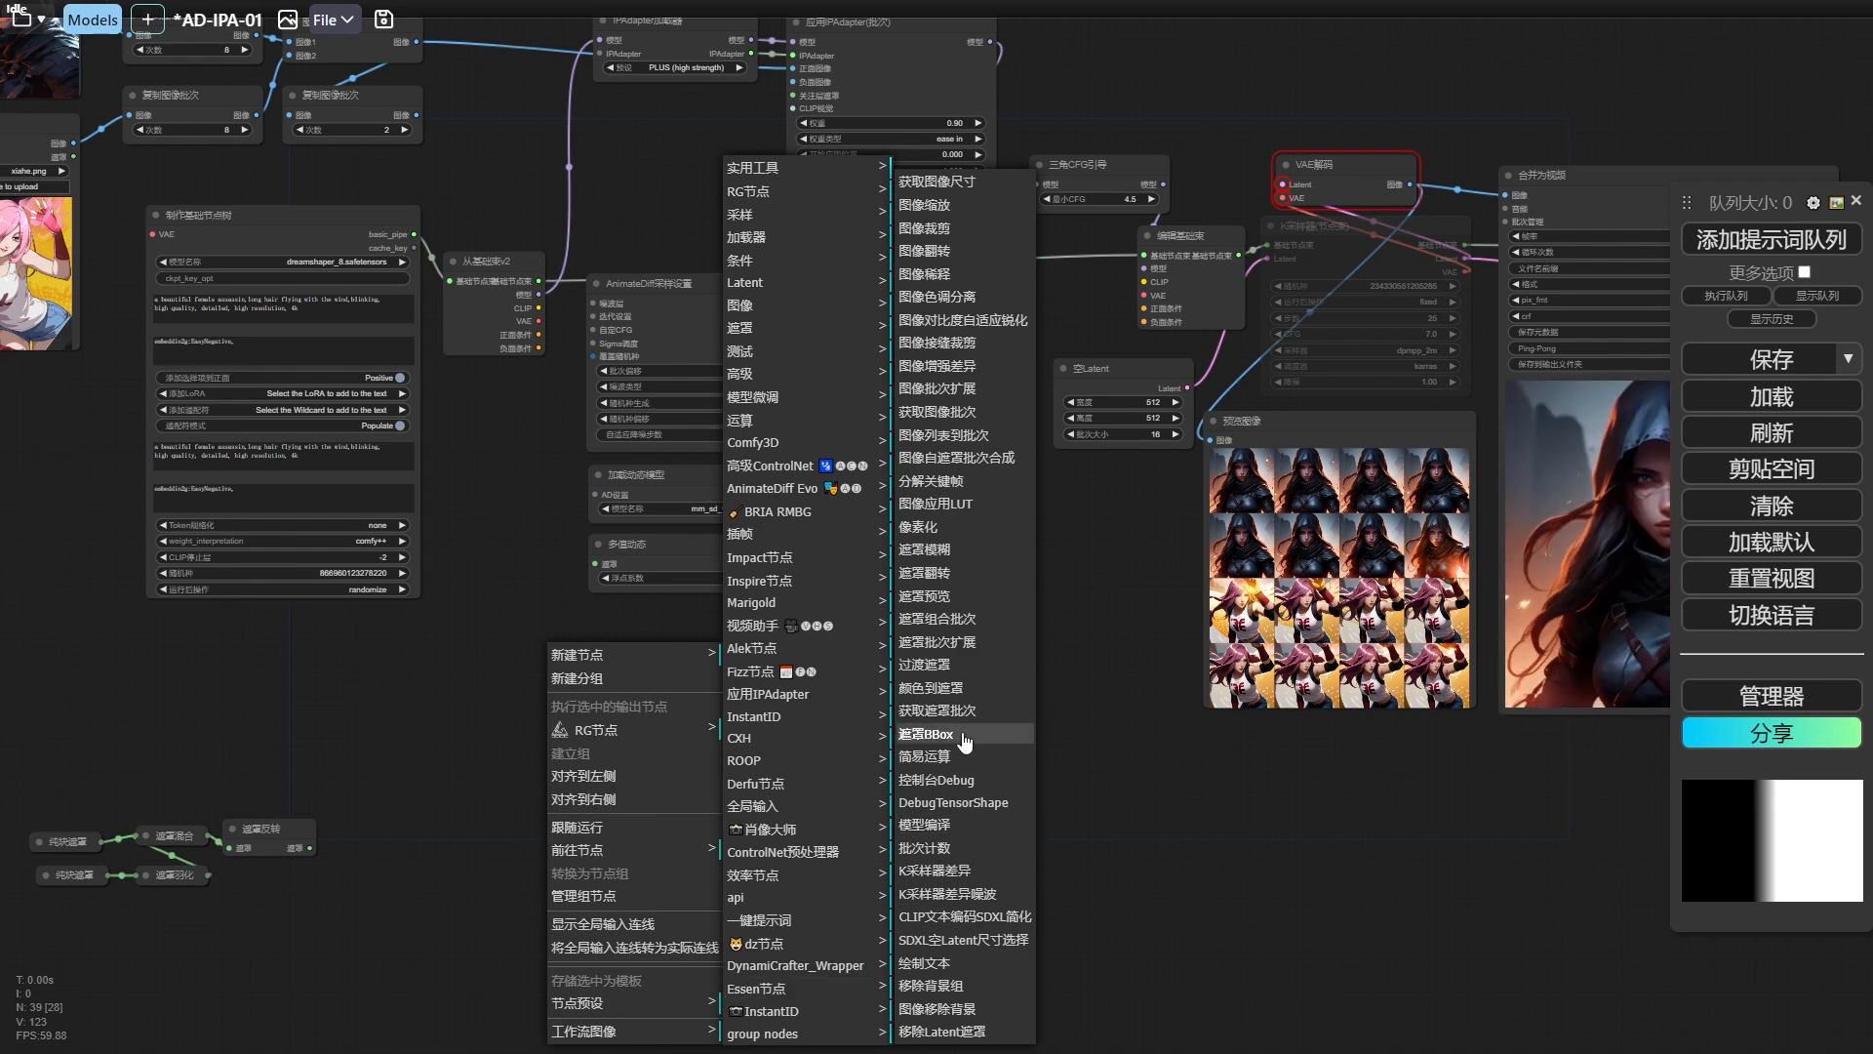
click(948, 669)
Attach a new 遮罩预览 node to the mask output of the 过渡遮罩 node.
scroll(831, 665, up, 2)
scroll(825, 664, up, 4)
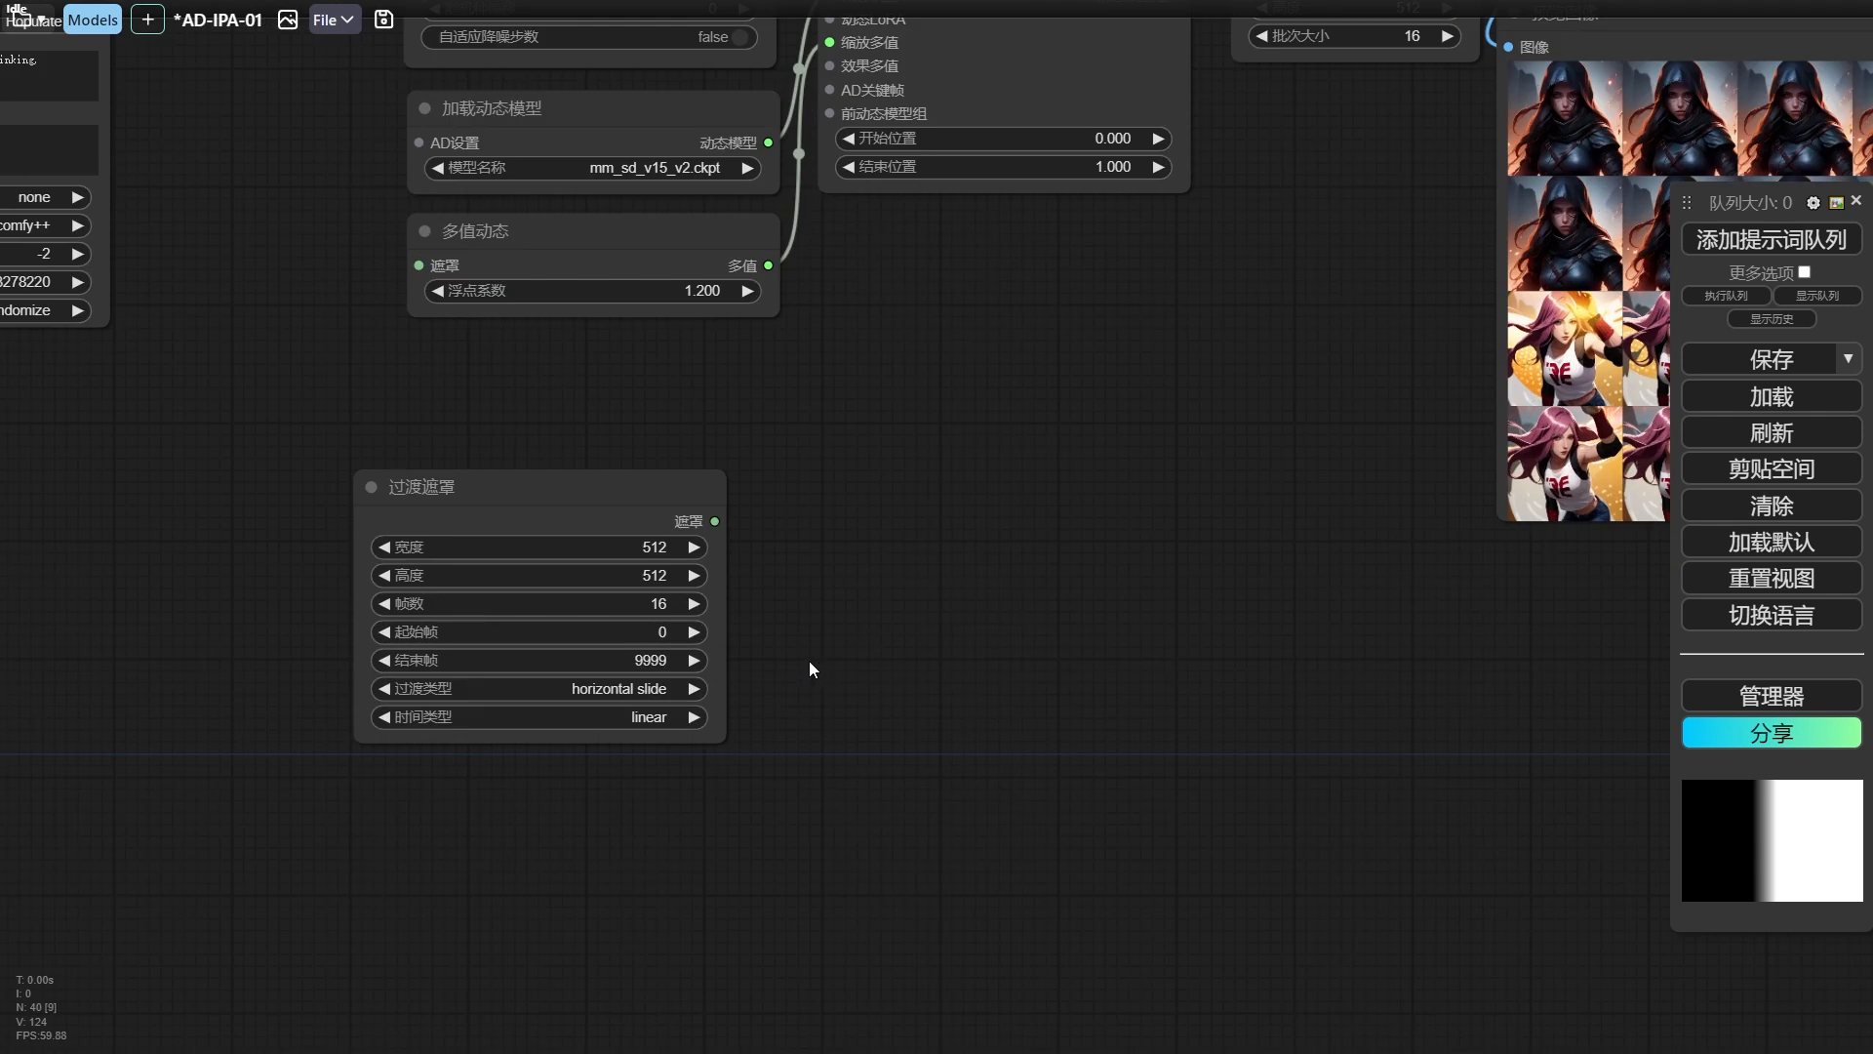
scroll(810, 660, down, 1)
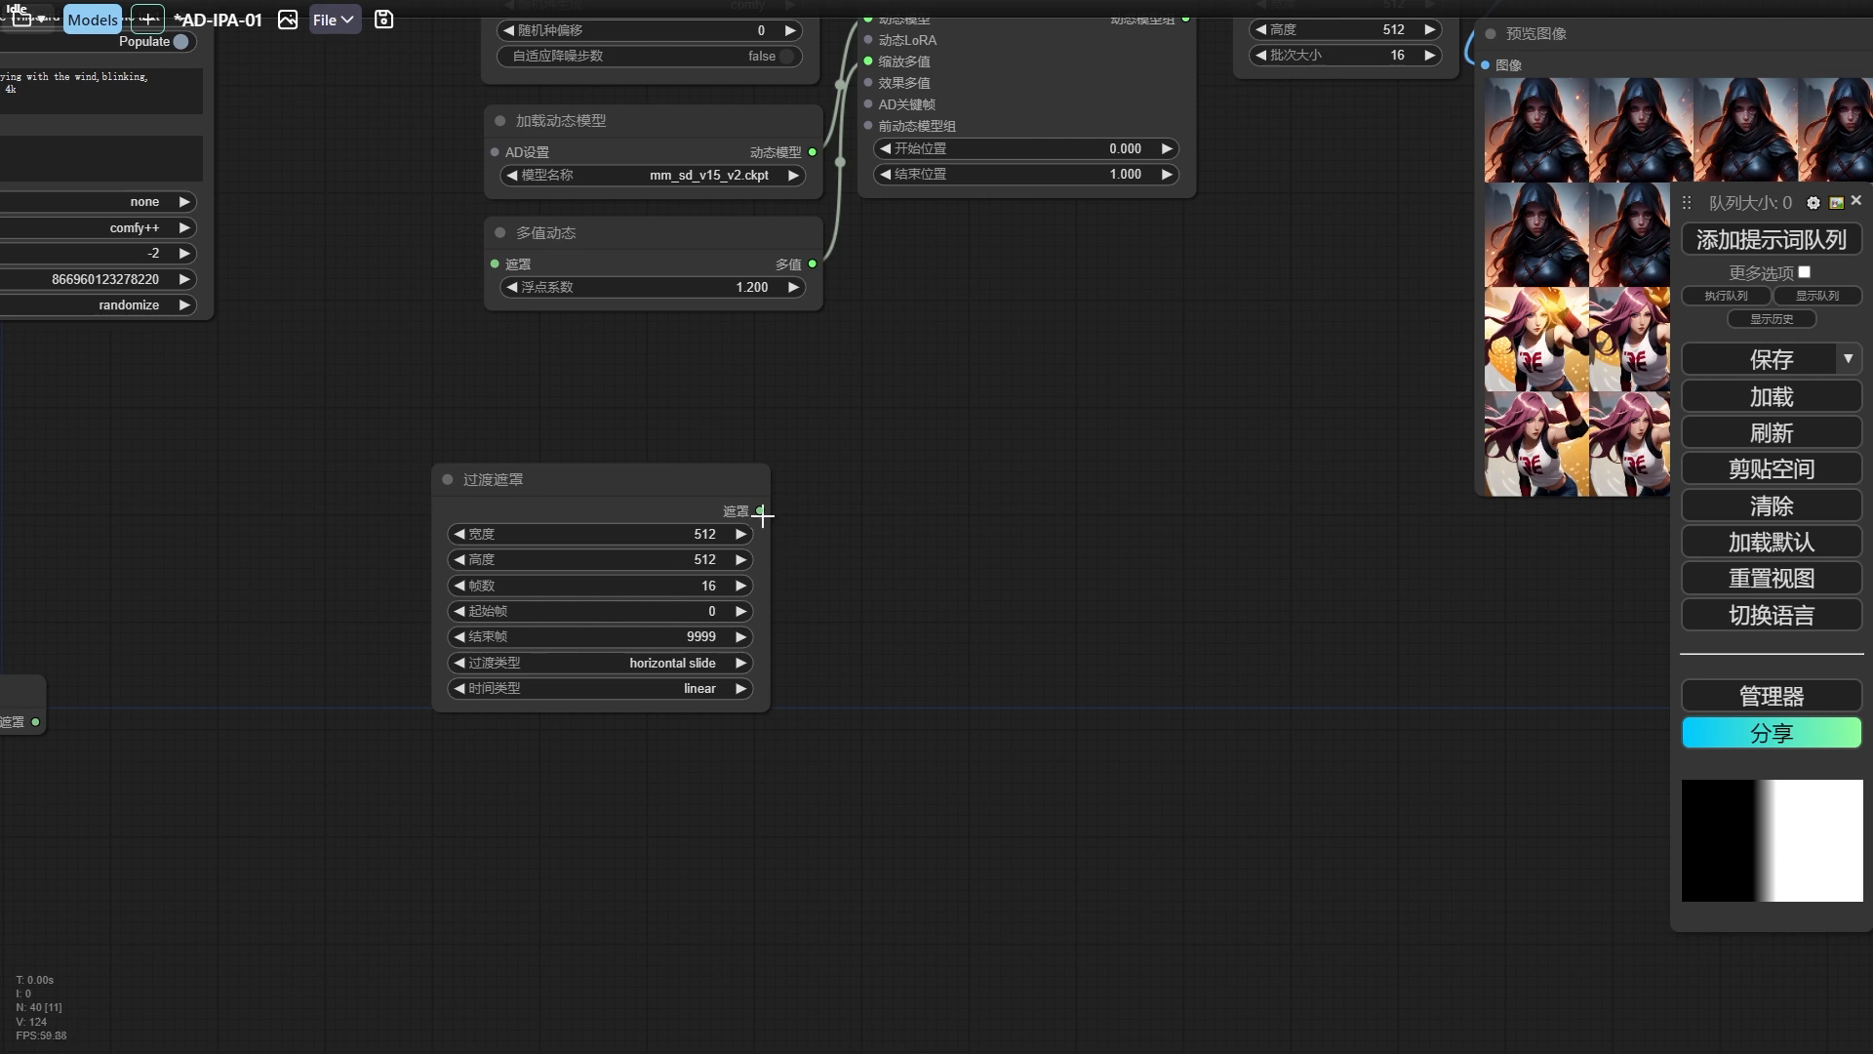
drag(760, 510, 902, 580)
click(935, 633)
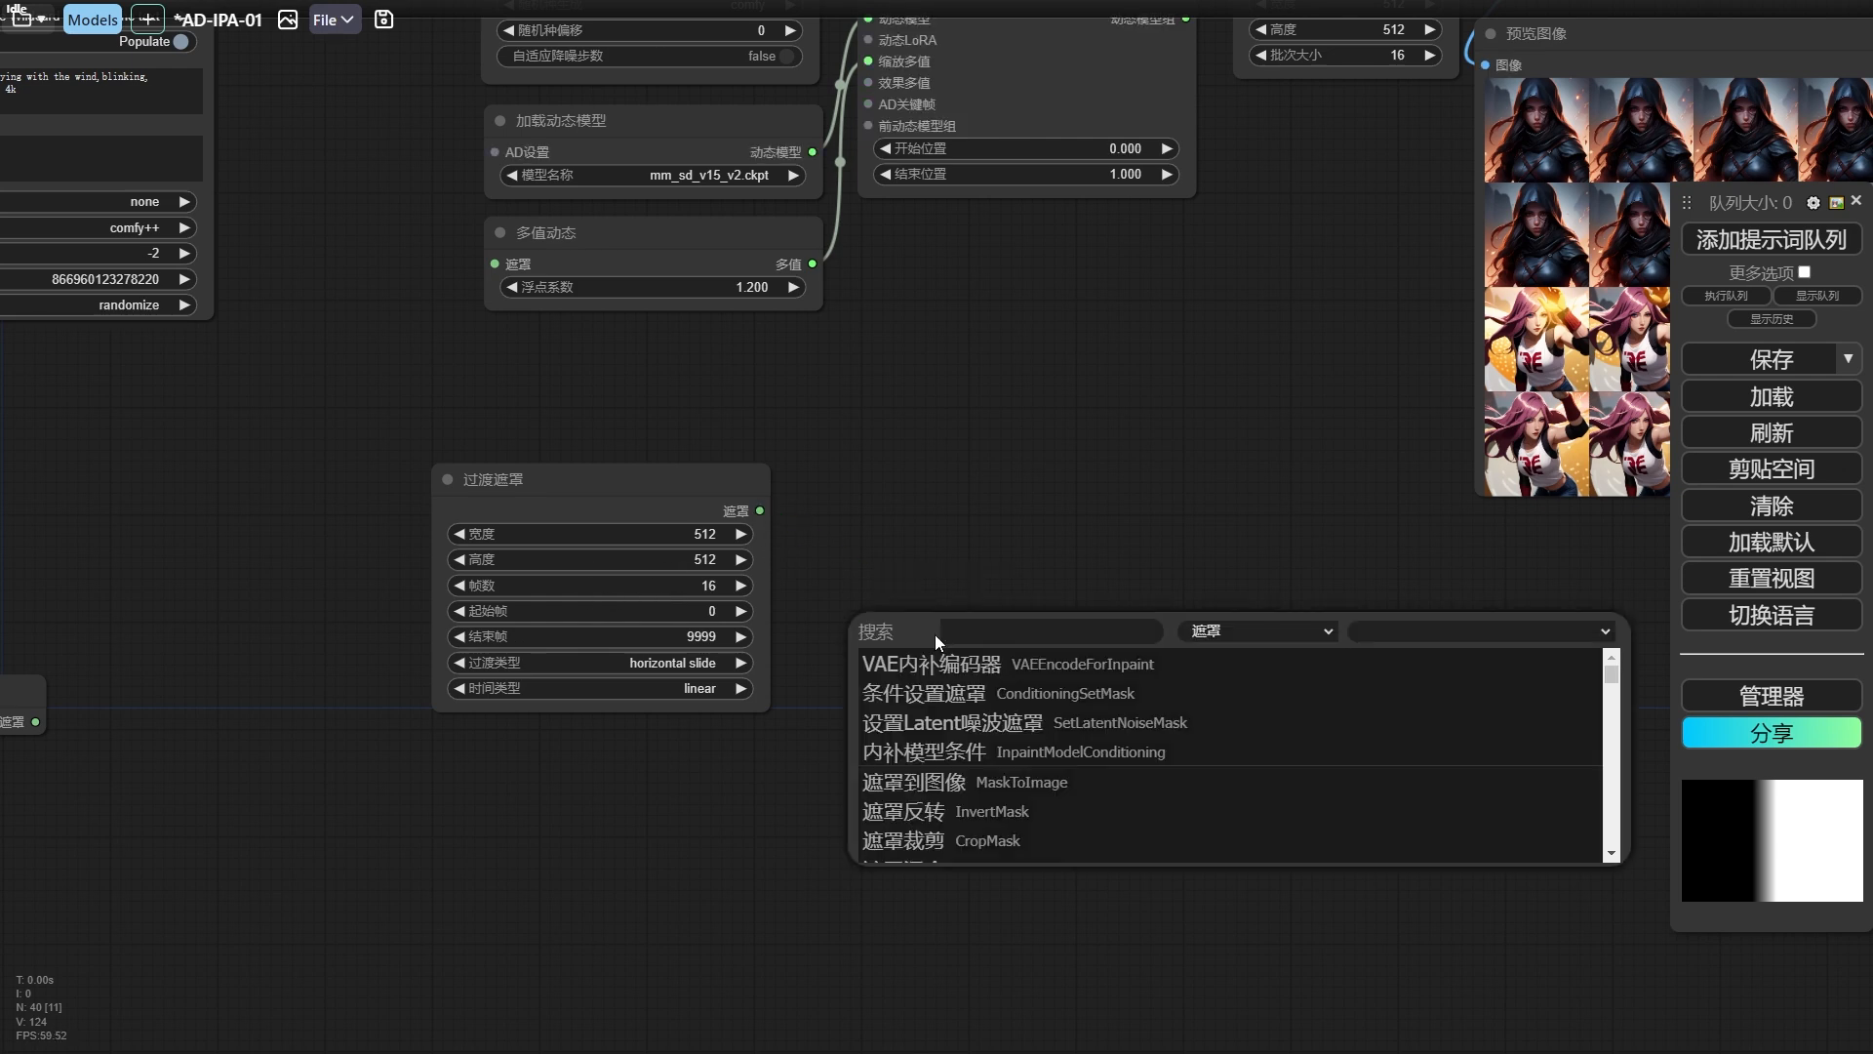
text(jpre)
key(BackSpace)
key(BackSpace)
key(BackSpace)
key(BackSpace)
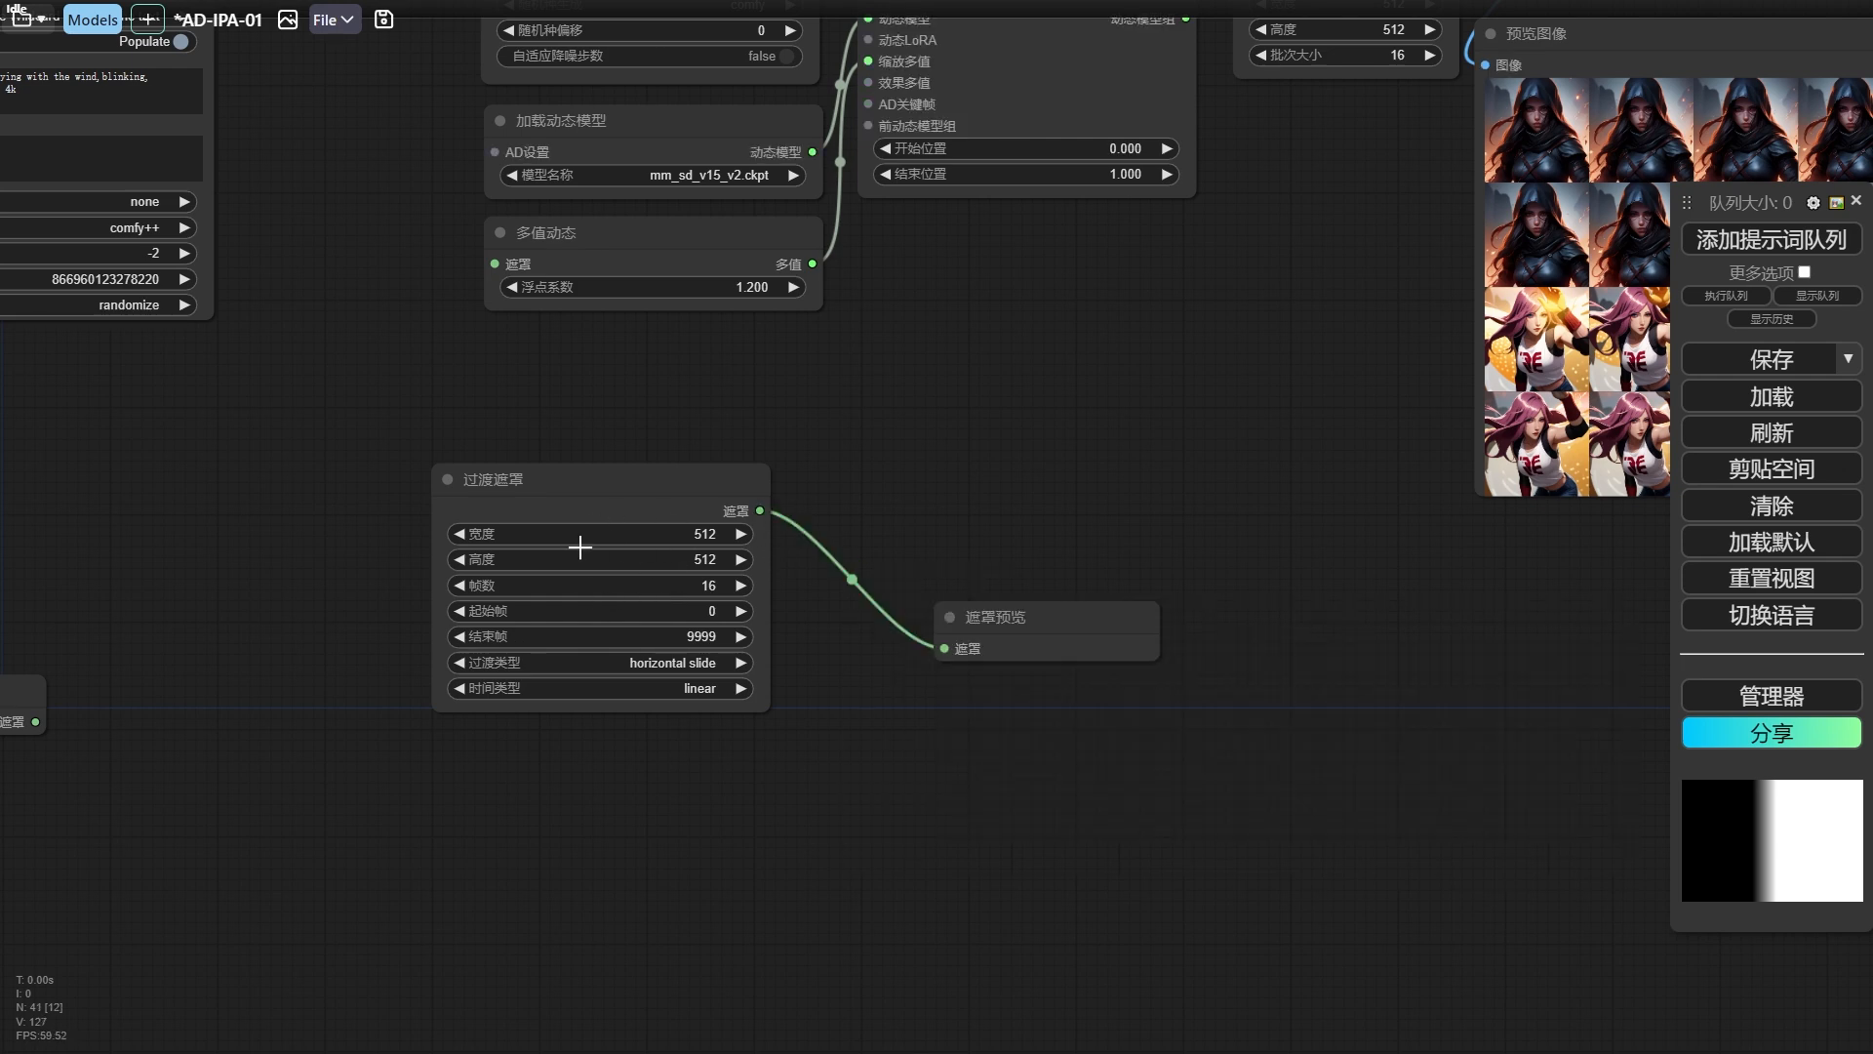
Queue the workflow with the 过渡遮罩 transition type at horizontal slide, and place and enlarge the 遮罩预览 node beside it.
click(711, 597)
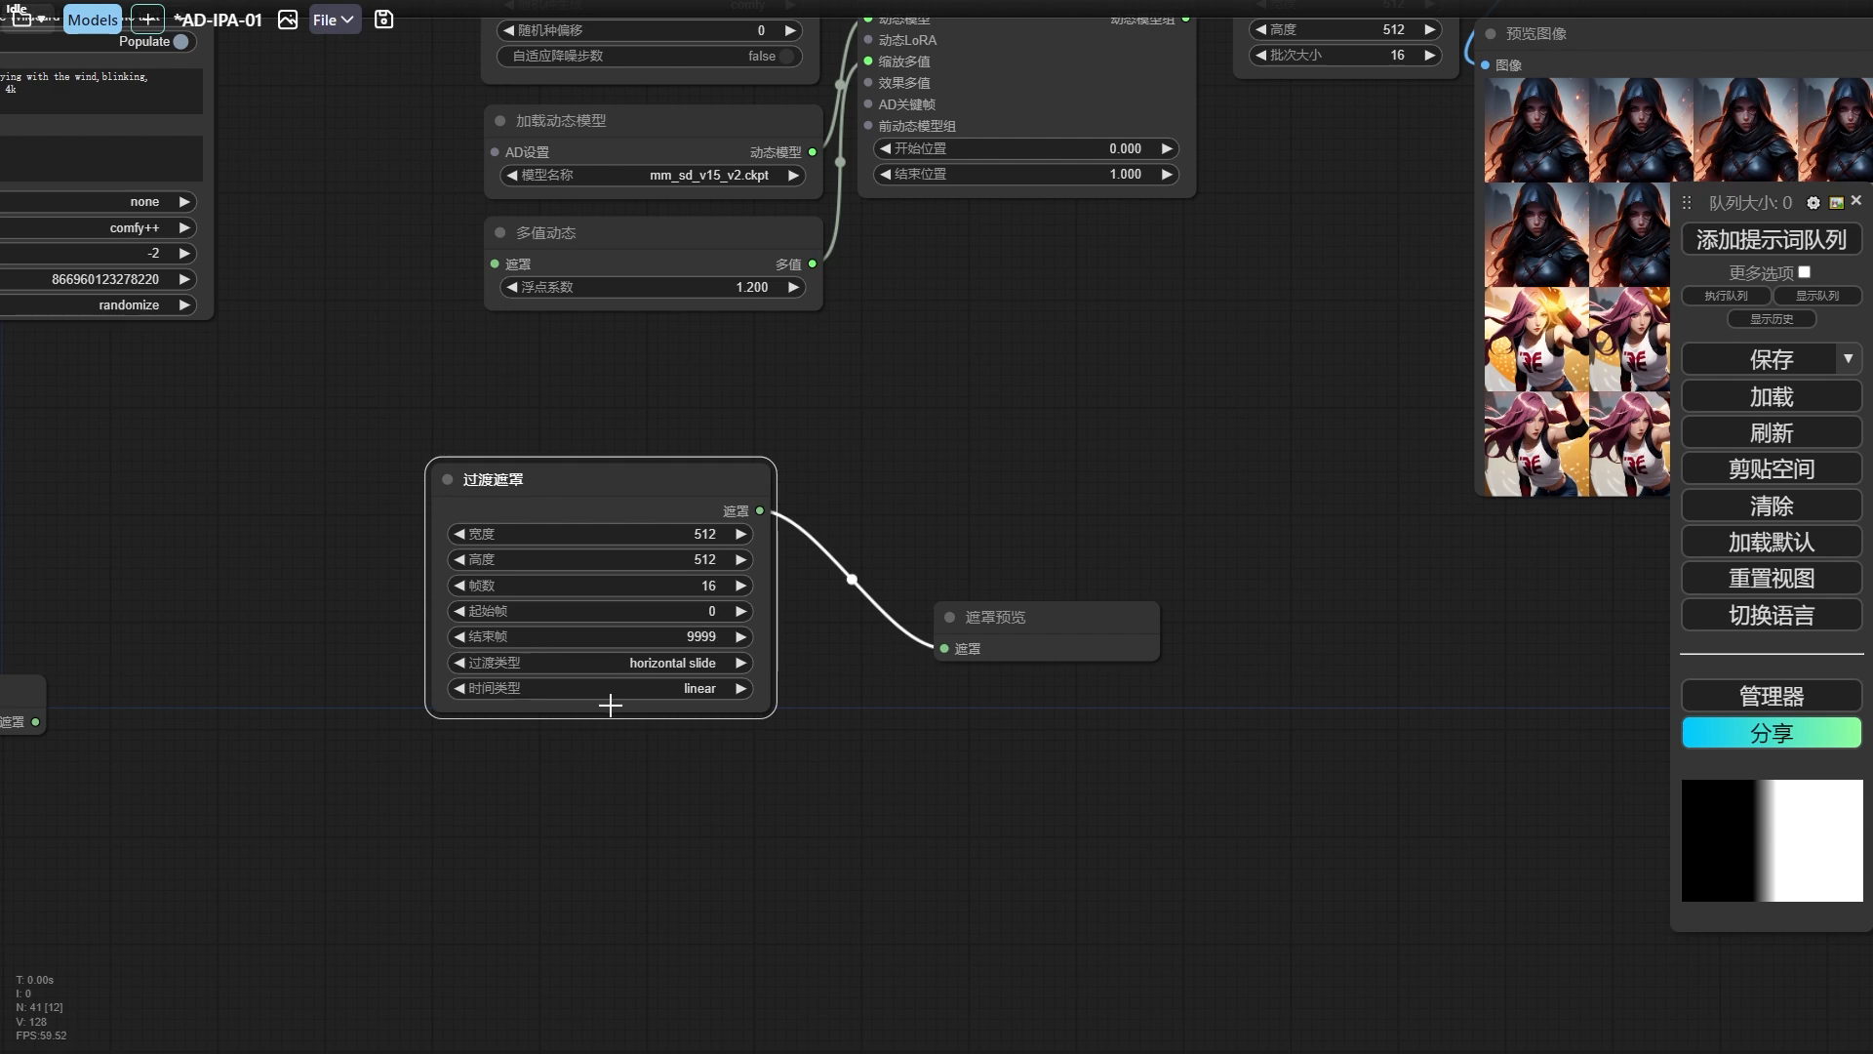
click(708, 669)
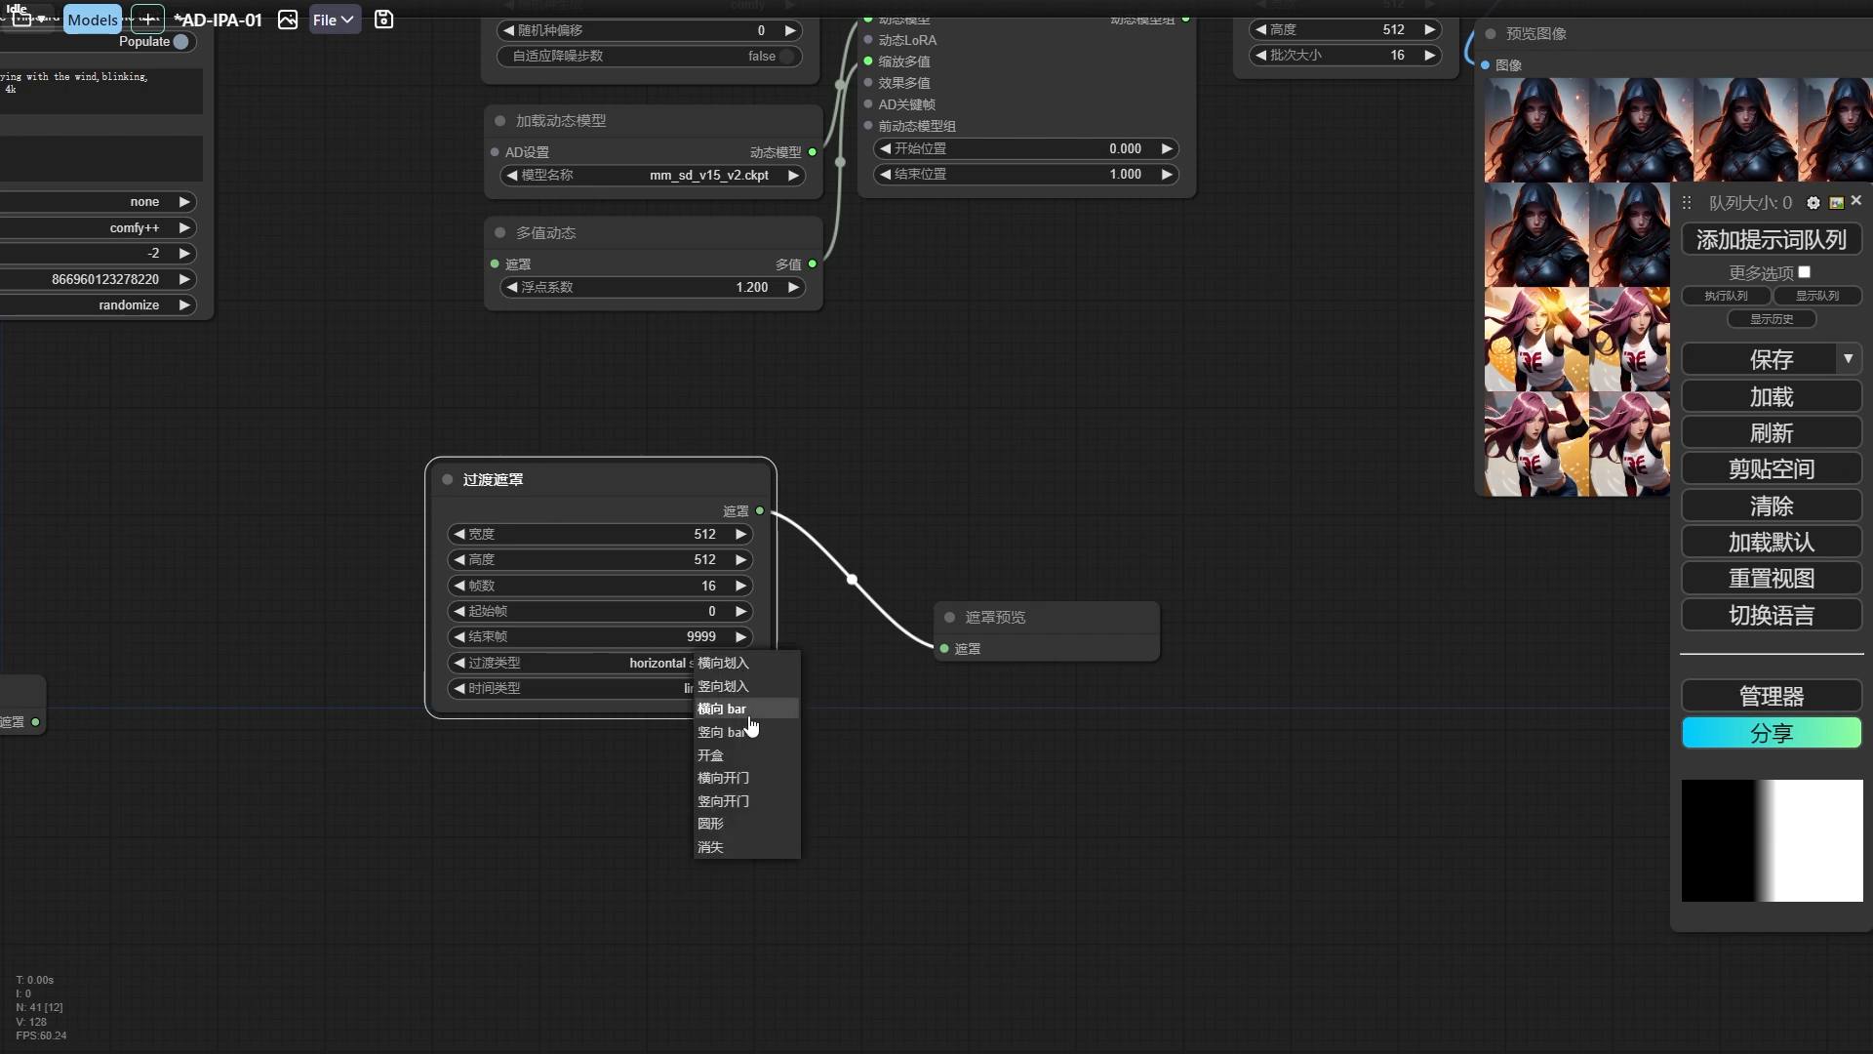
click(728, 669)
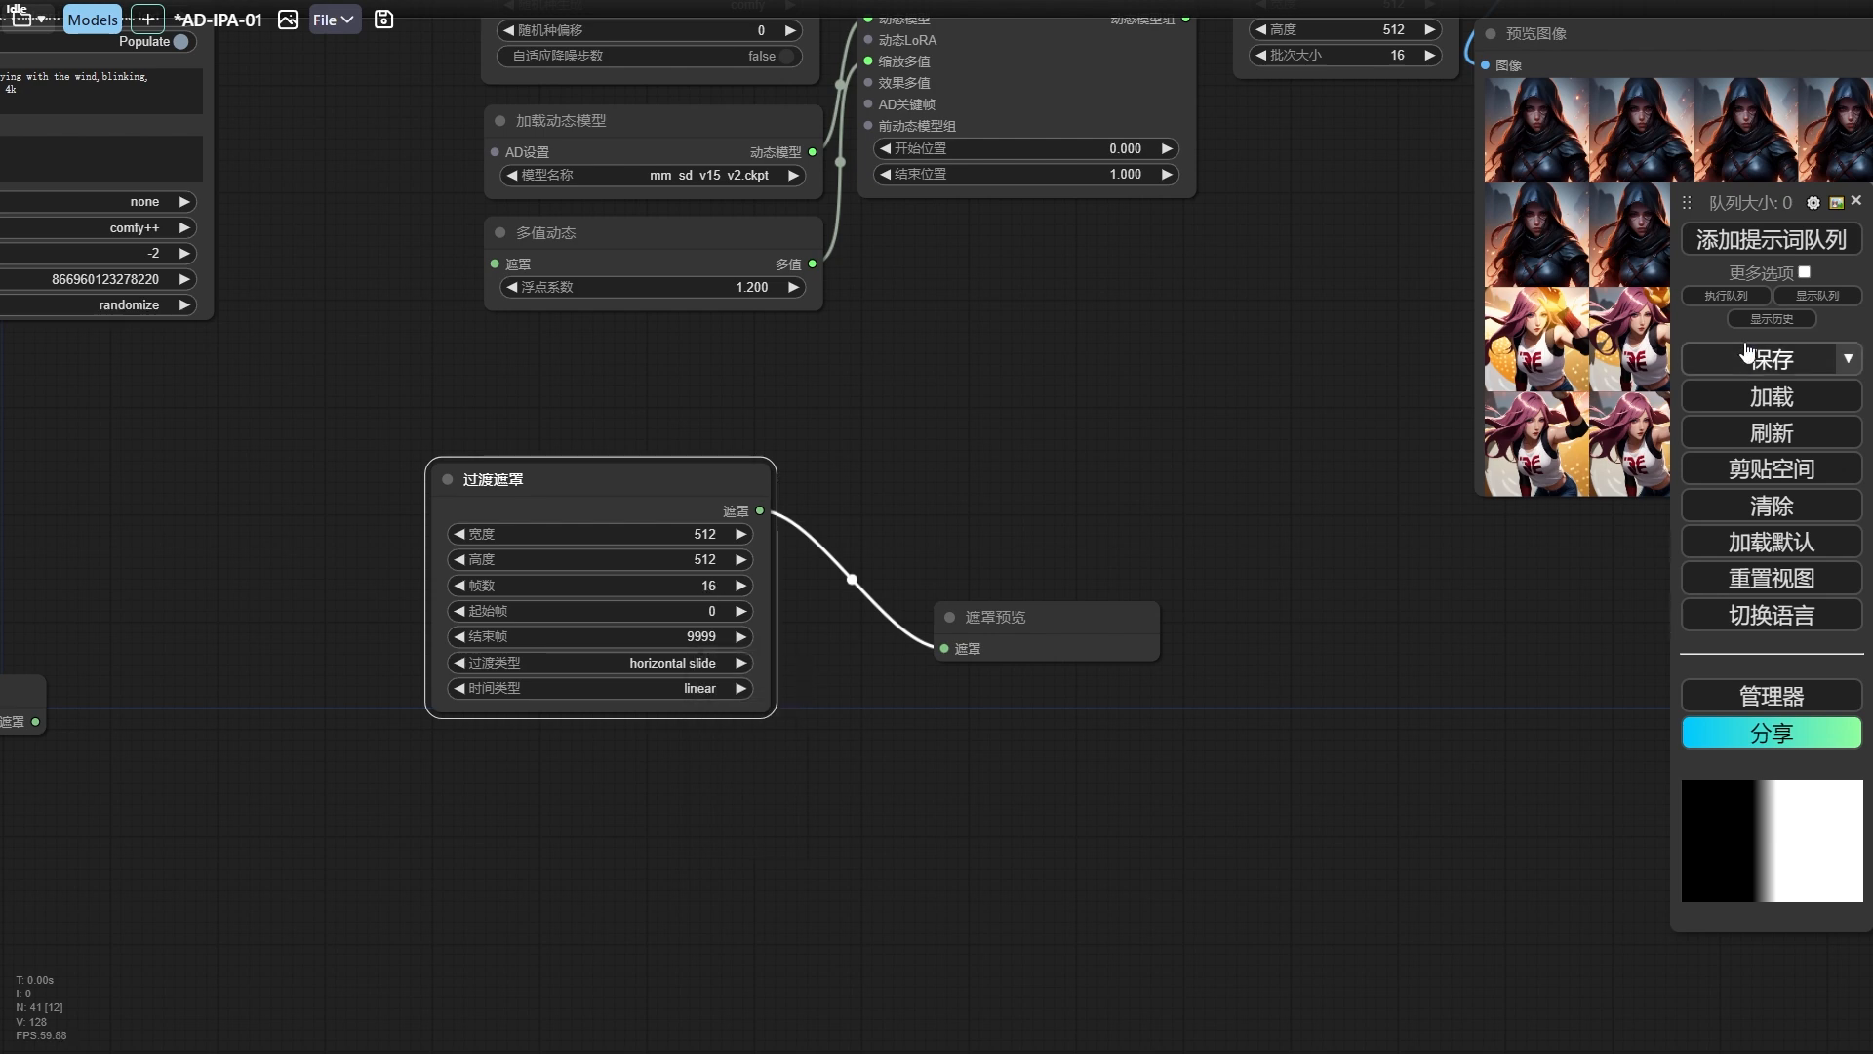
click(1771, 239)
drag(1015, 628, 942, 488)
drag(1083, 752, 1312, 903)
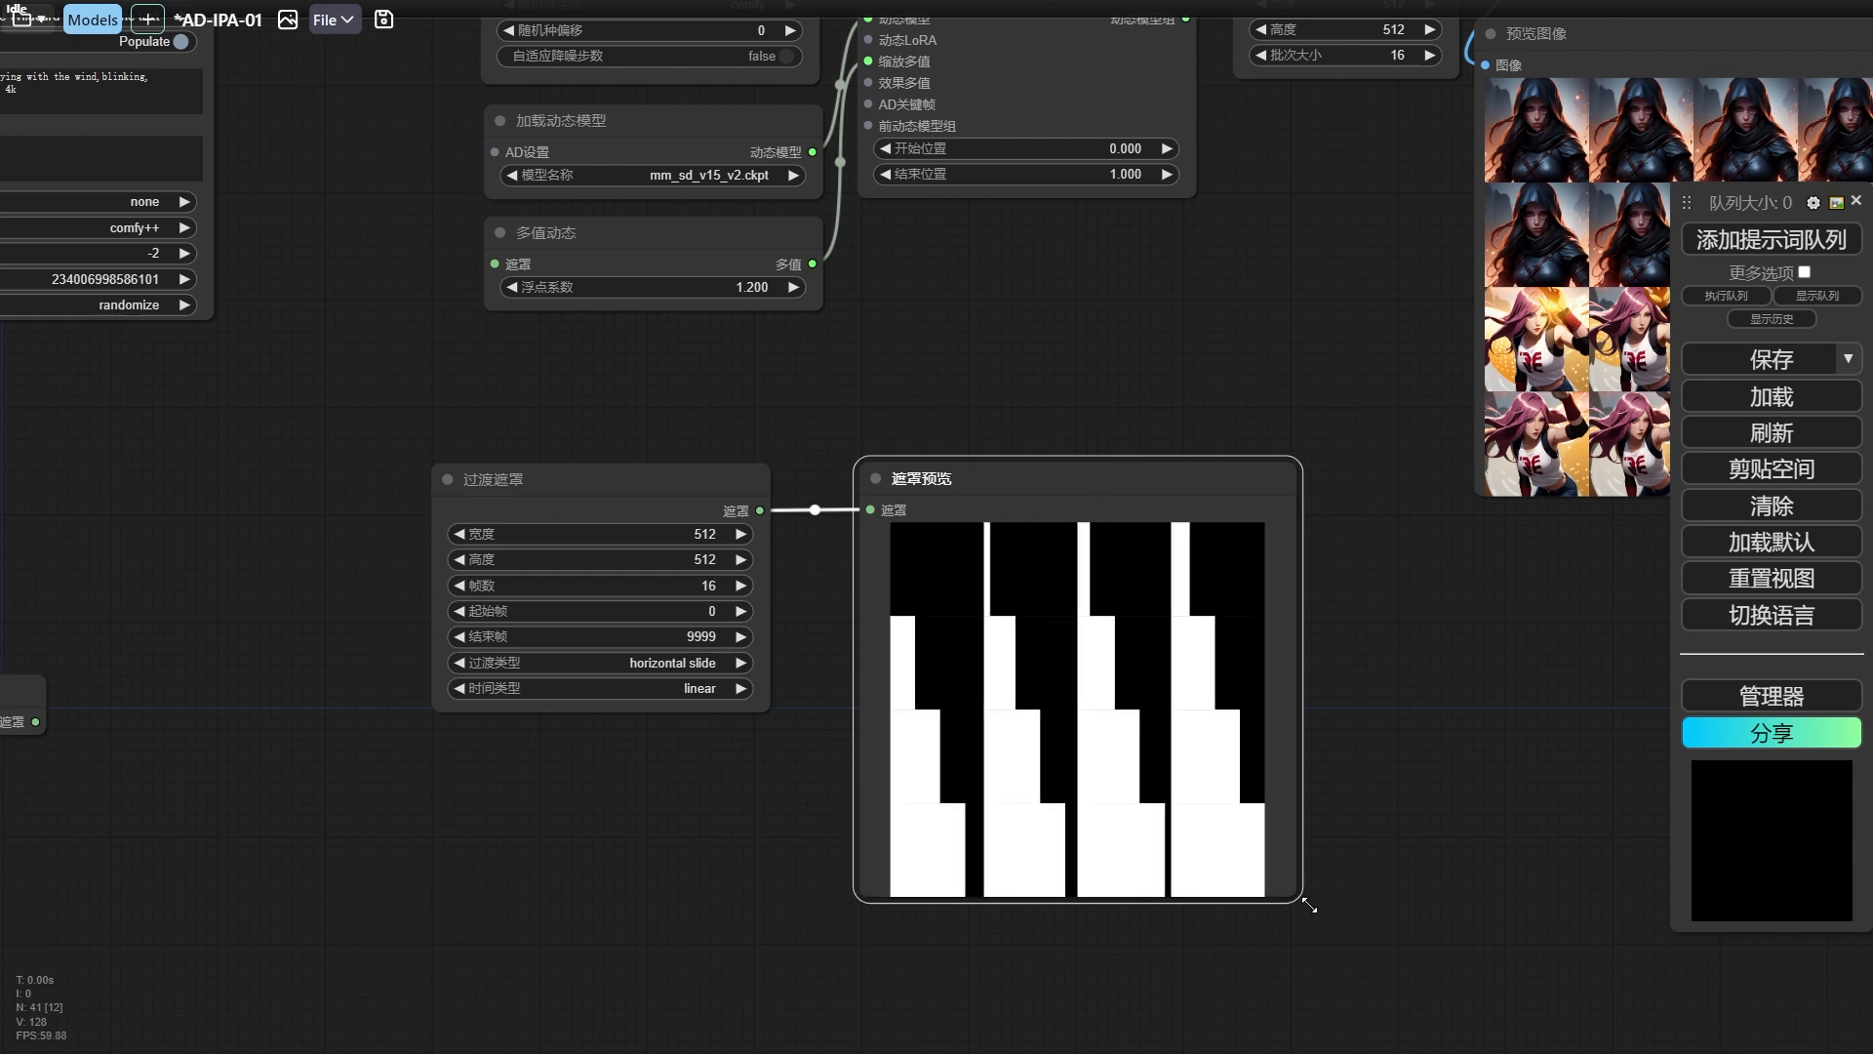
Examine the individual frames of the horizontal slide mask one after another in the 遮罩预览 node.
click(957, 564)
click(1286, 550)
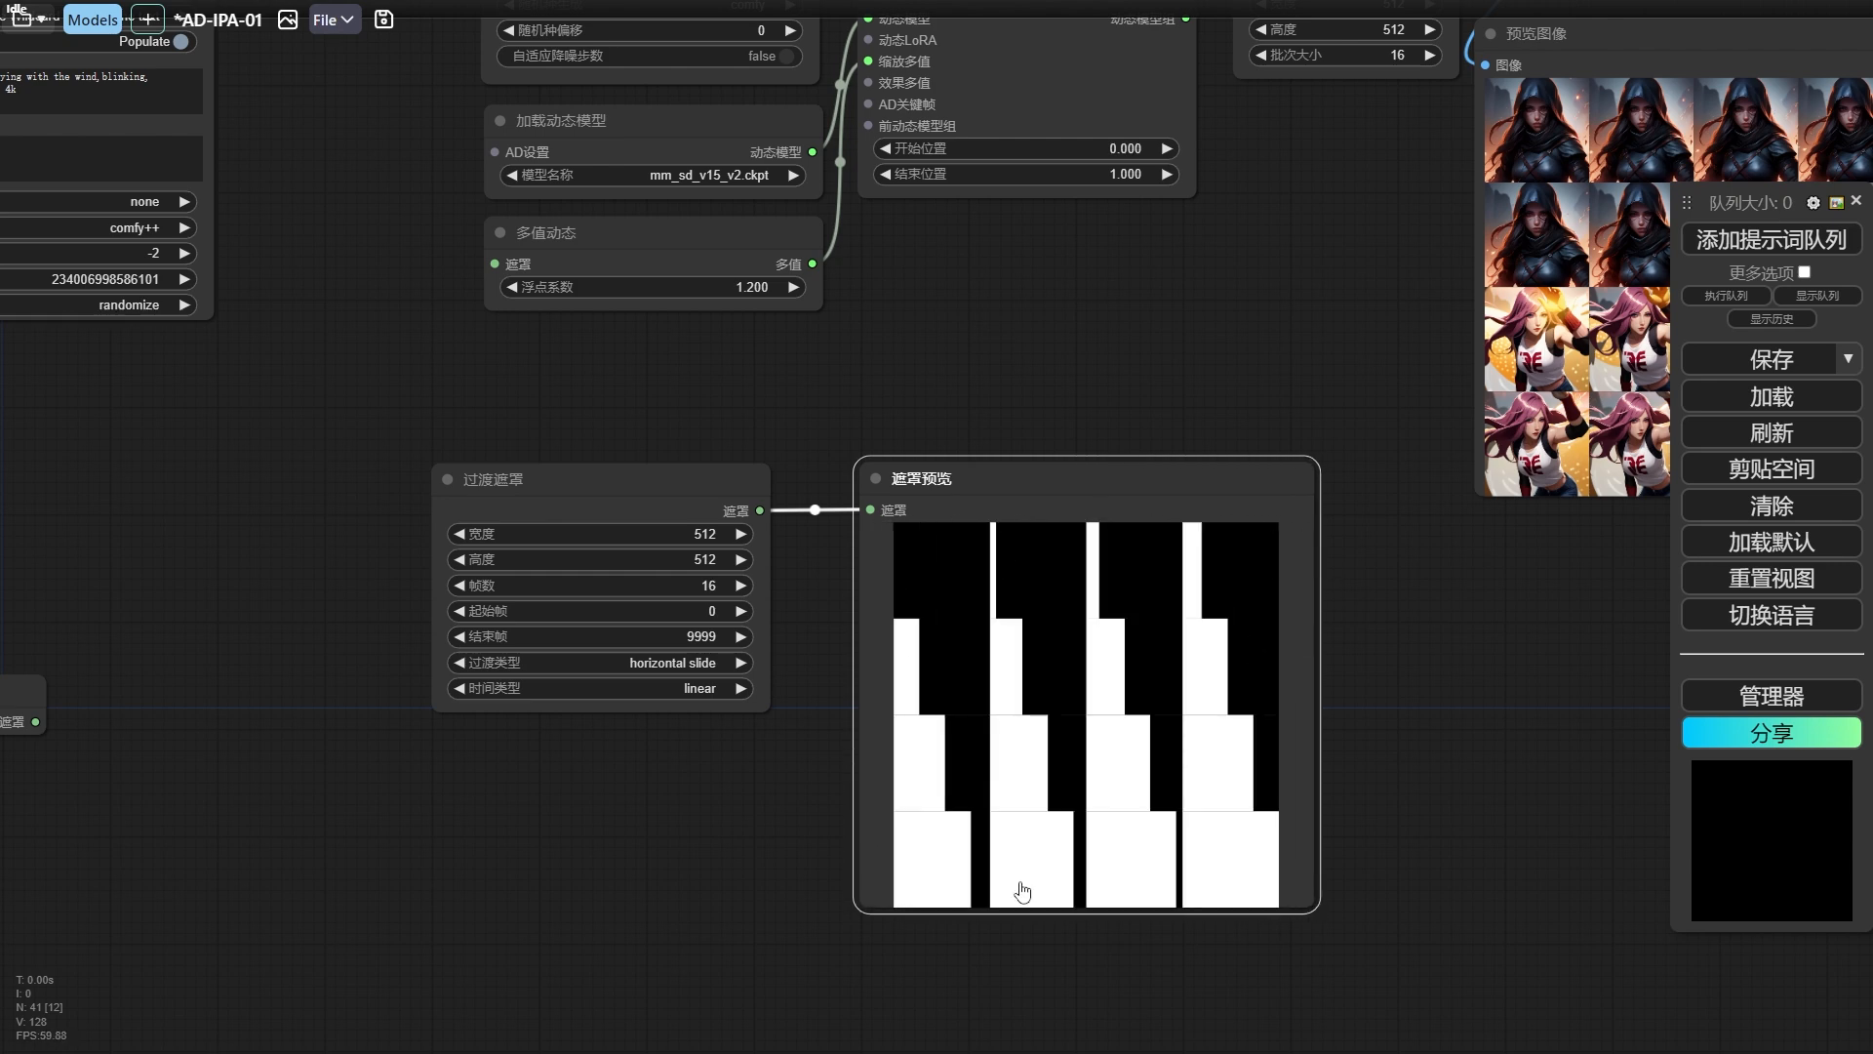
click(1058, 567)
click(1284, 555)
click(1154, 578)
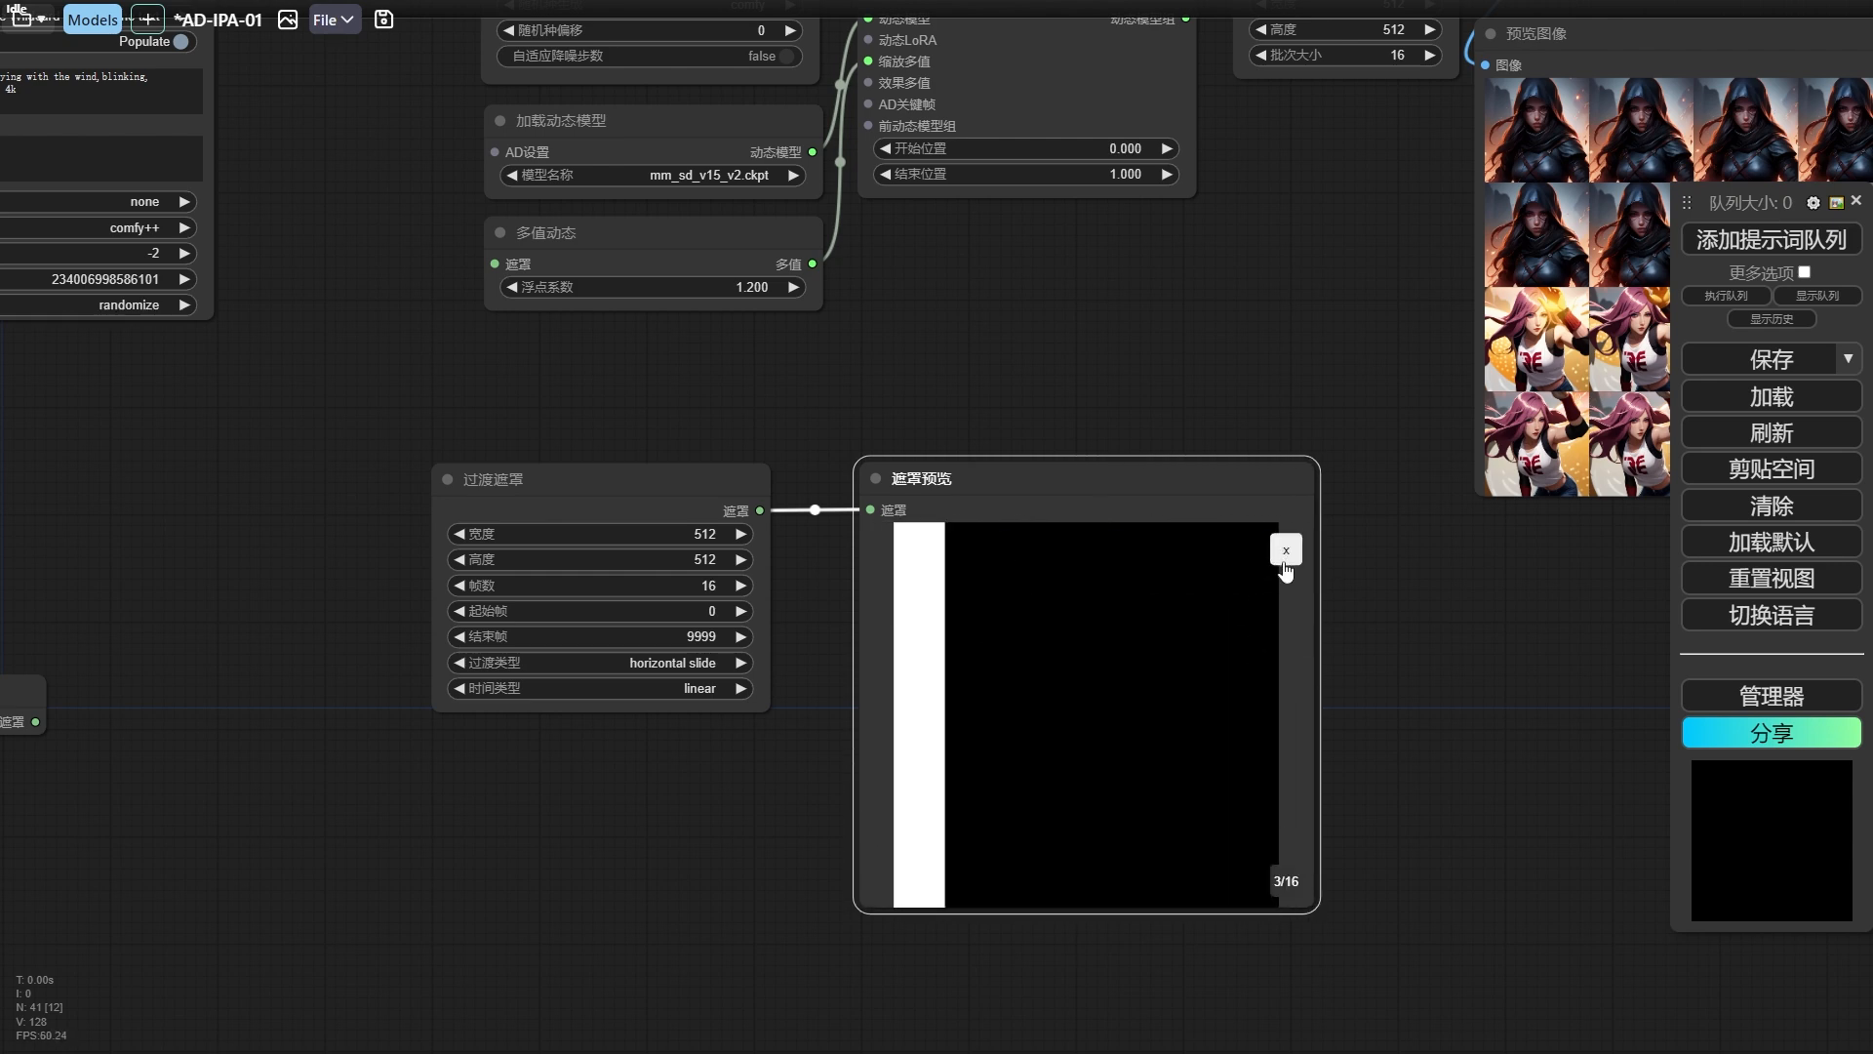
click(1285, 555)
click(966, 581)
key(Right)
key(Right)
key(Right)
key(Right)
key(Right)
key(Right)
key(Right)
key(Right)
key(Right)
key(Right)
key(Right)
key(Right)
key(Right)
key(Right)
key(Right)
key(Right)
key(Right)
key(Right)
key(Right)
key(Right)
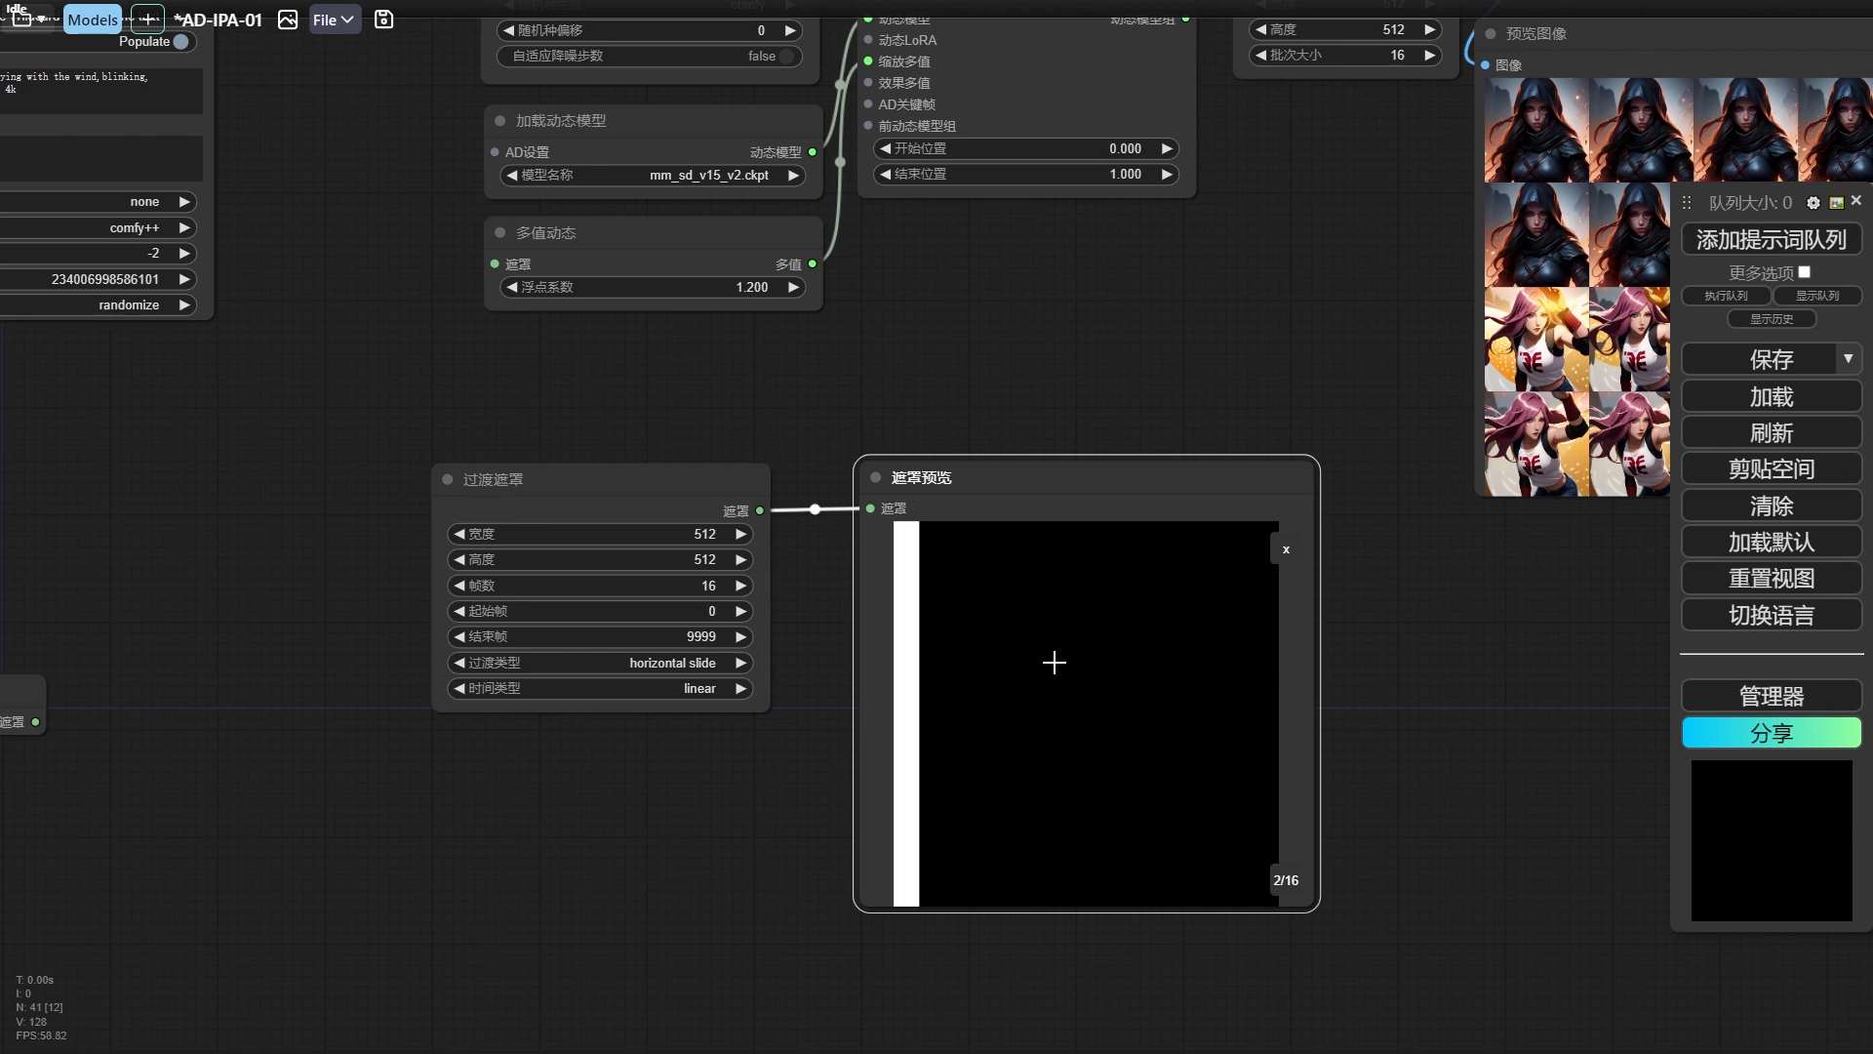
key(Right)
key(Right)
key(Right)
key(Right)
key(Right)
key(Right)
key(Right)
key(Right)
key(Right)
key(Right)
key(Right)
key(Right)
key(Right)
key(Right)
key(Right)
key(Right)
key(Right)
key(Right)
key(Right)
key(Right)
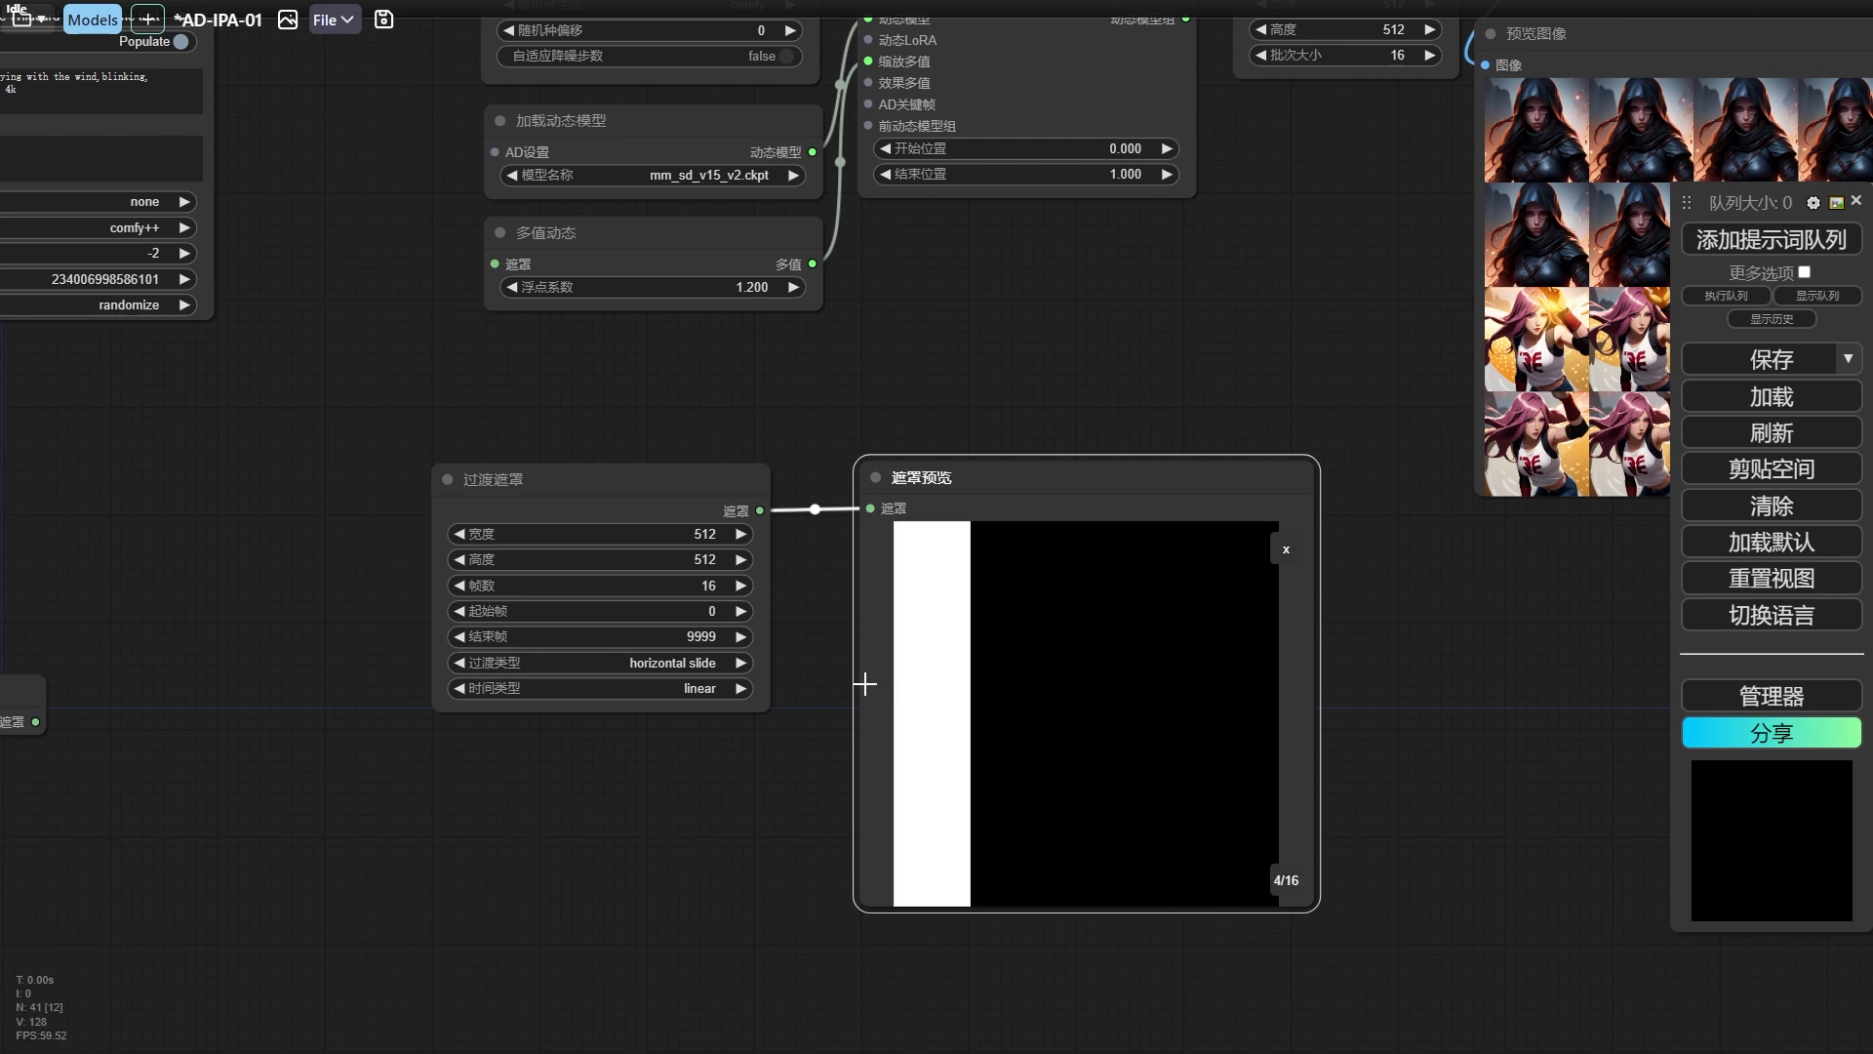
Set the 过渡遮罩 node's transition type to vertical slide and queue the workflow.
click(683, 664)
click(736, 691)
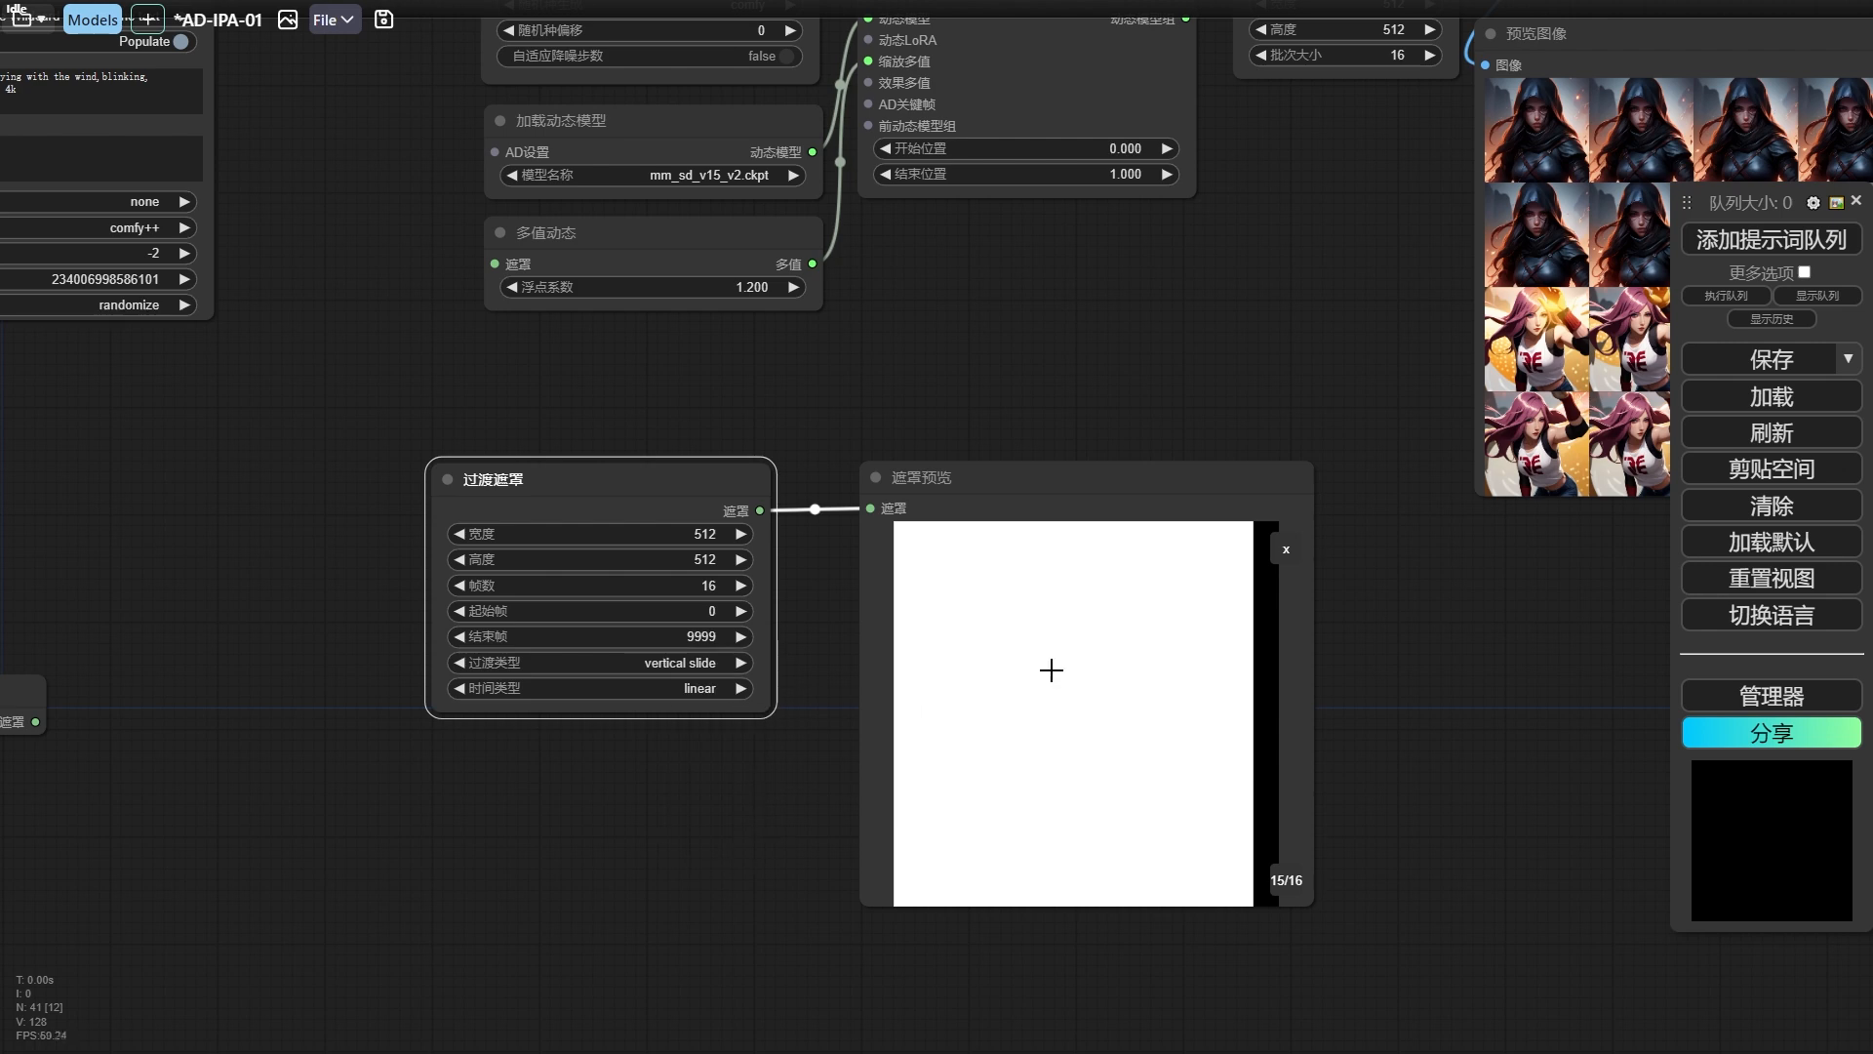
click(1725, 244)
Step through the frames of the vertical slide mask in the 遮罩预览 node.
click(1073, 657)
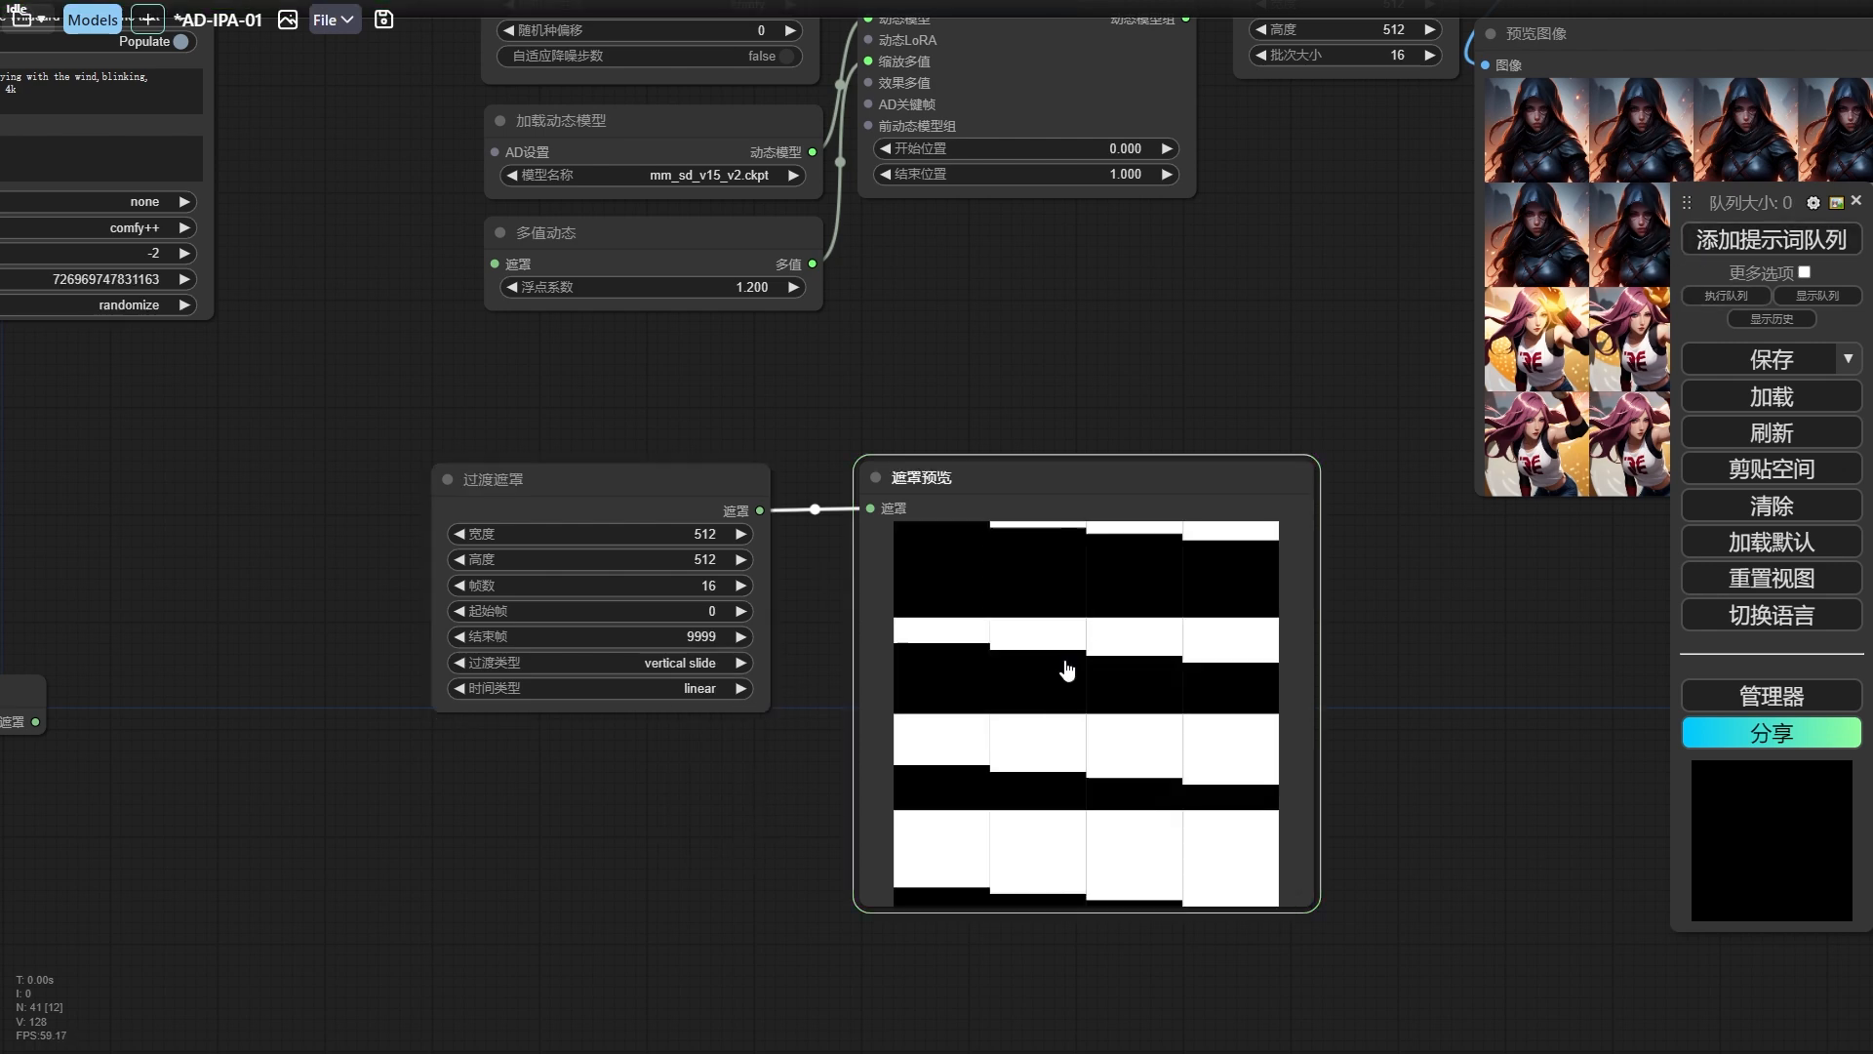
click(975, 618)
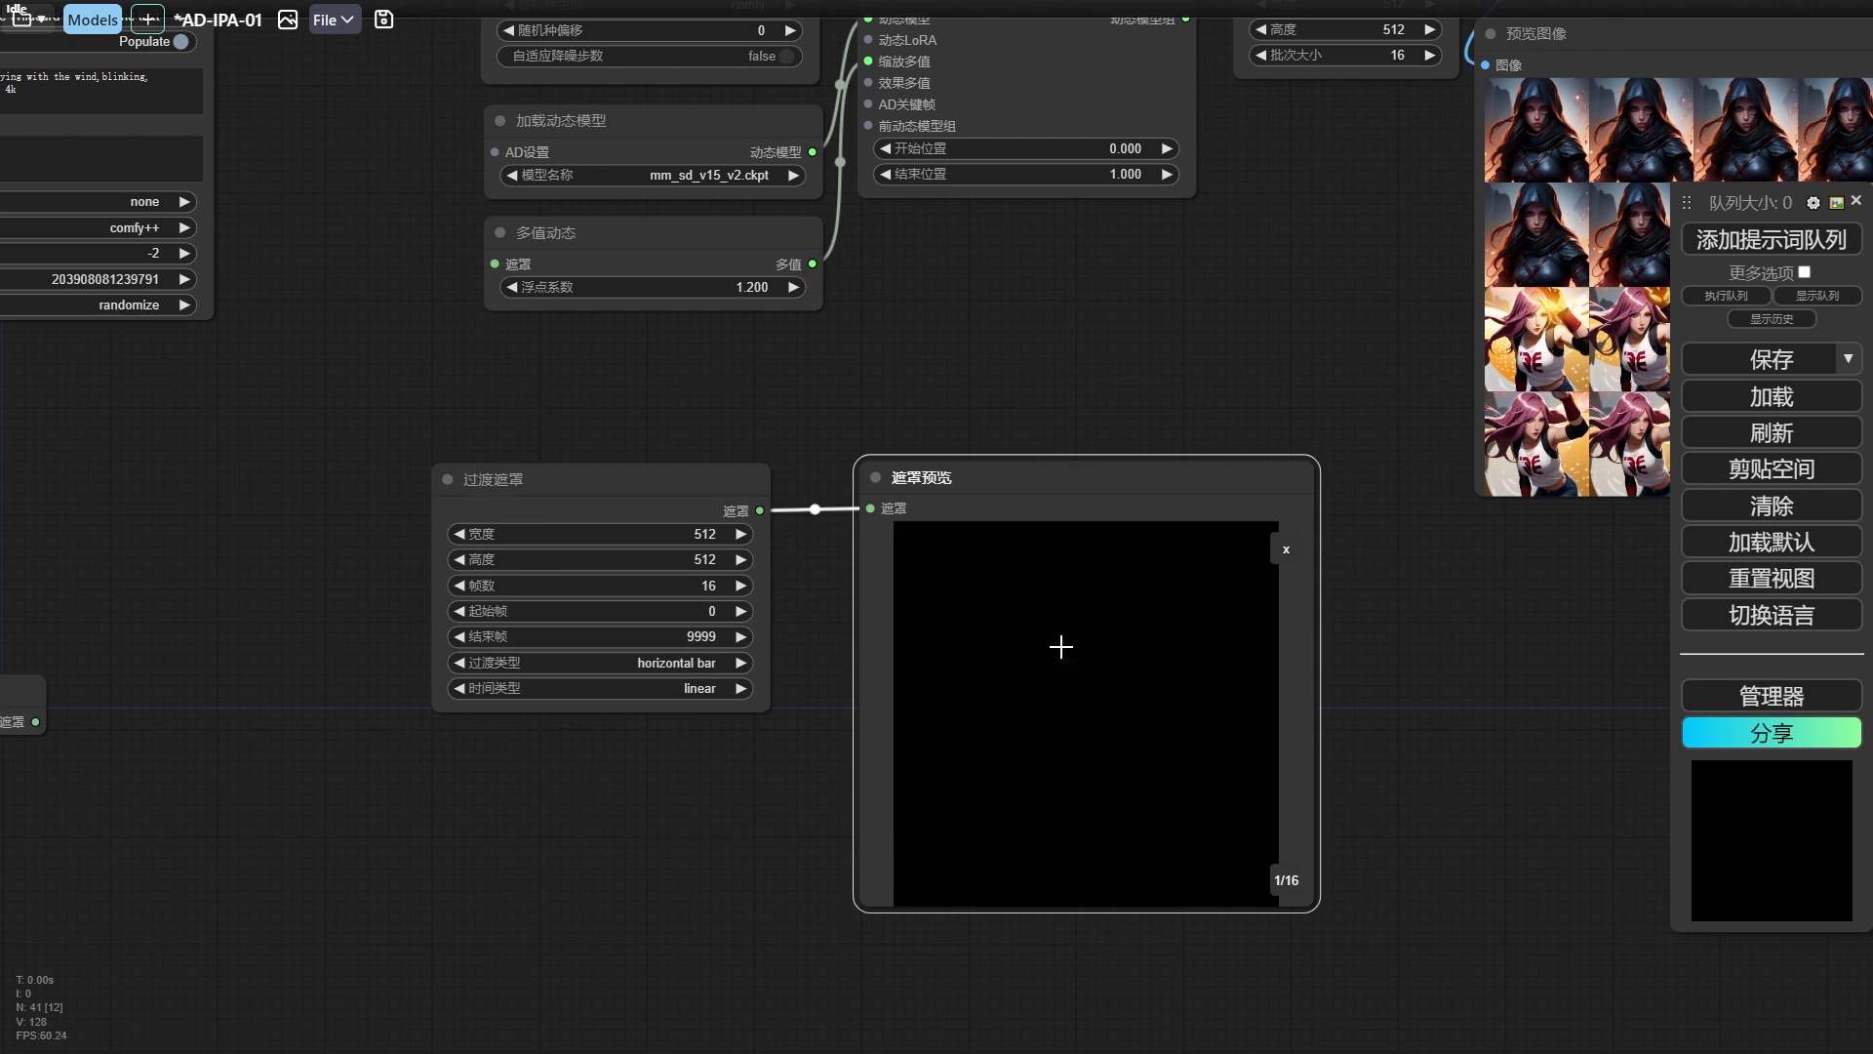
key(Right)
key(Right)
key(Right)
key(Right)
key(Right)
key(Right)
key(Right)
key(Right)
key(Right)
key(Right)
key(Right)
key(Right)
key(Right)
key(Right)
key(Right)
key(Right)
key(Right)
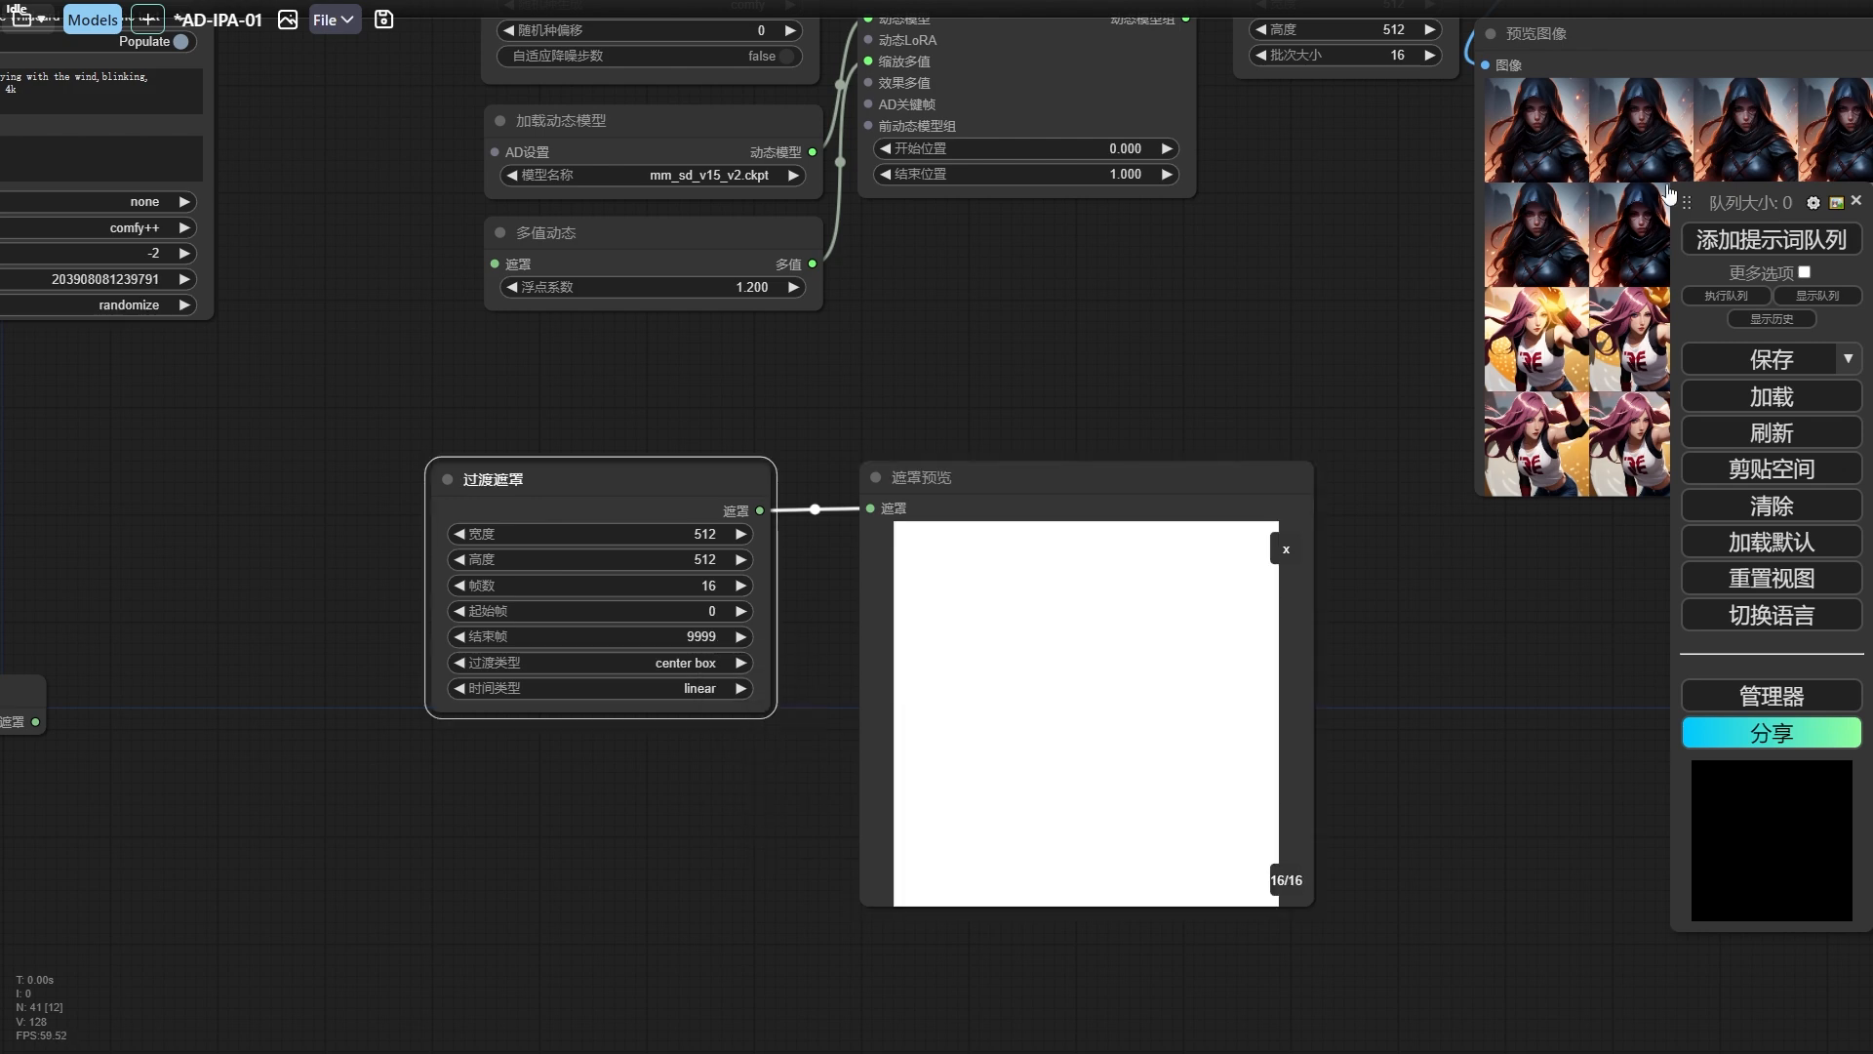
Queue the workflow with the center box transition and step through the resulting mask frames in the preview.
click(1733, 256)
click(1004, 648)
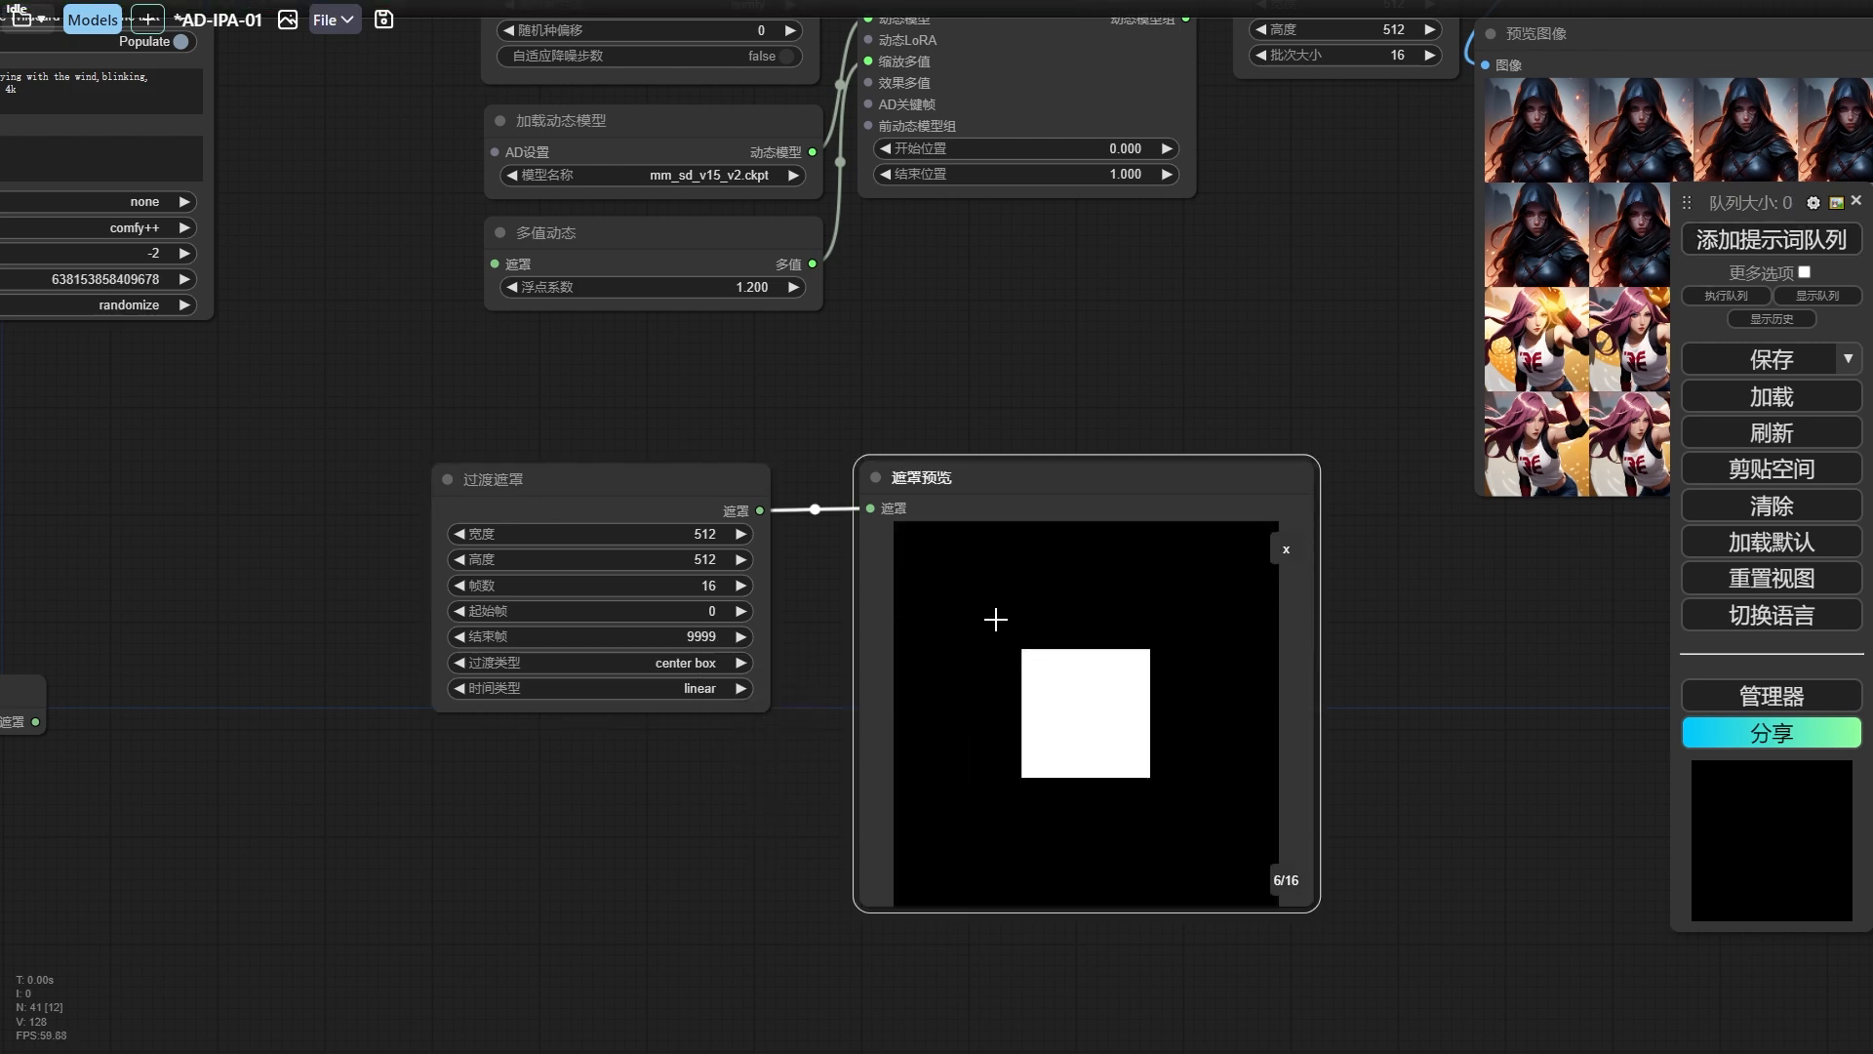
click(1286, 548)
click(995, 615)
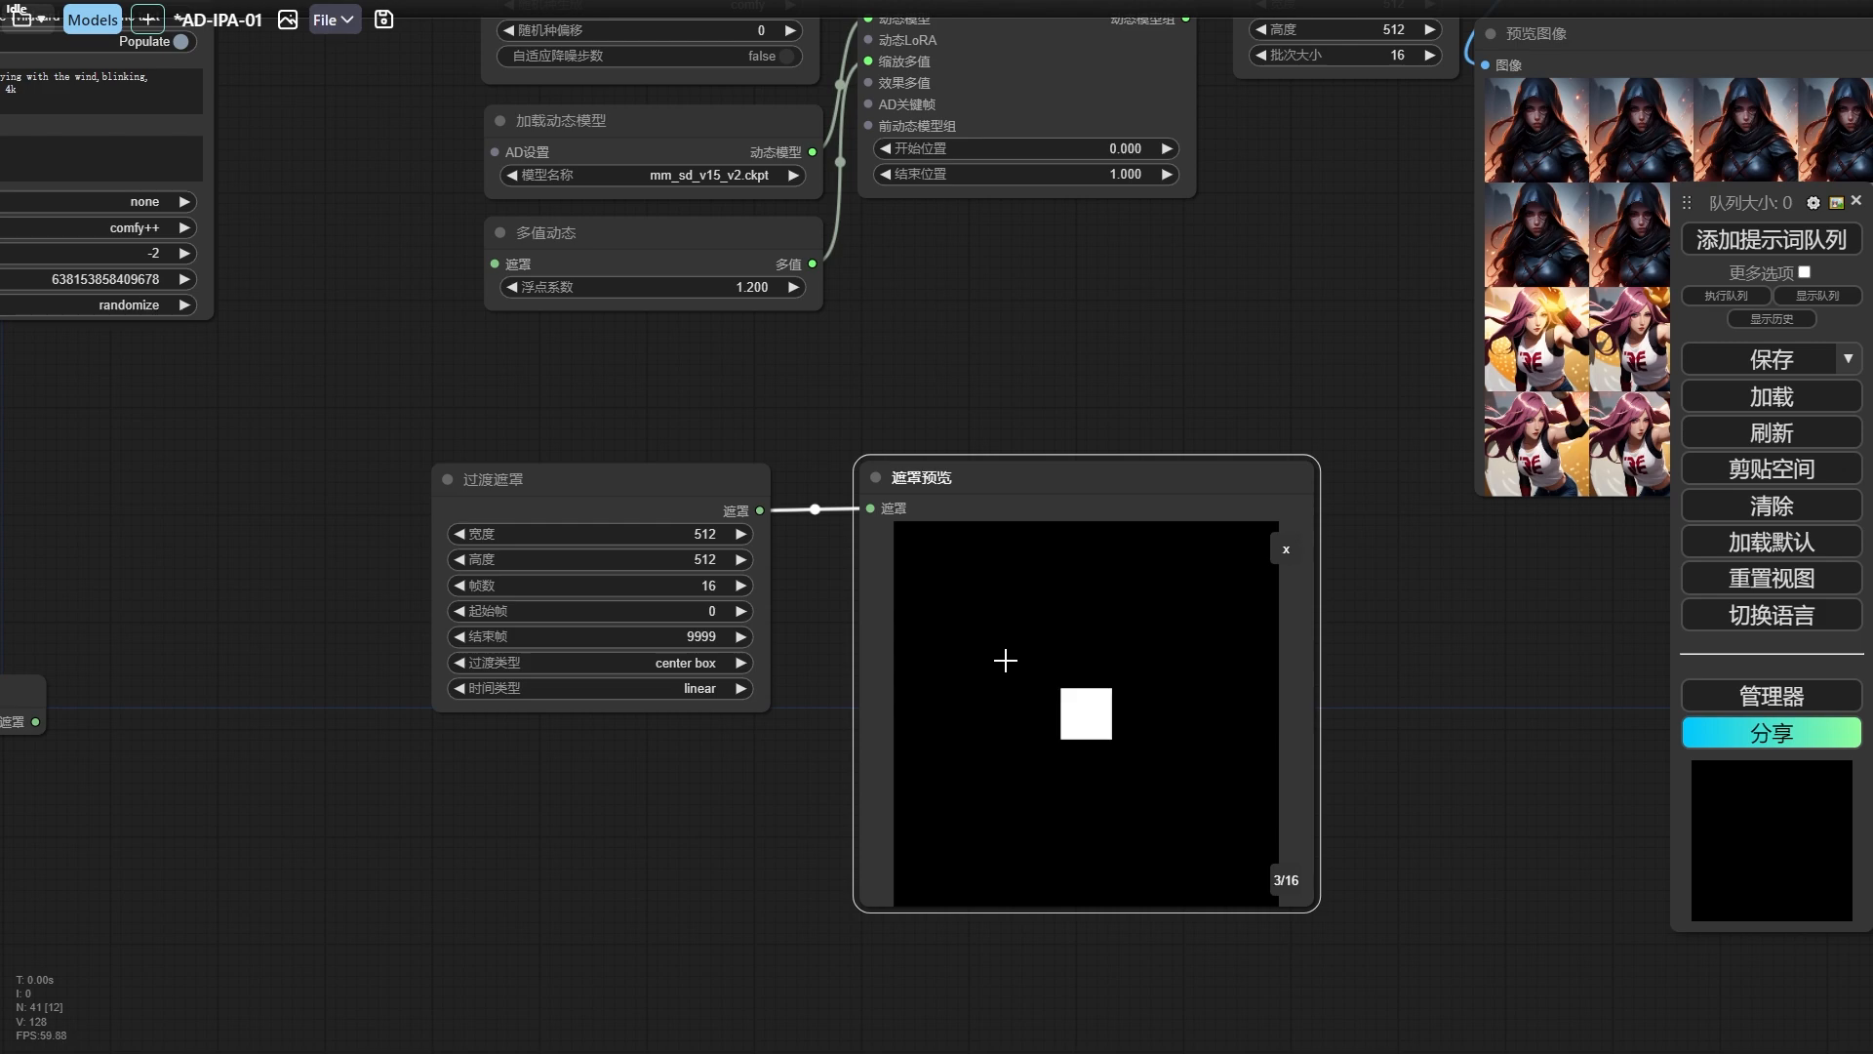
key(Right)
key(Right)
key(Right)
key(Right)
key(Right)
key(Right)
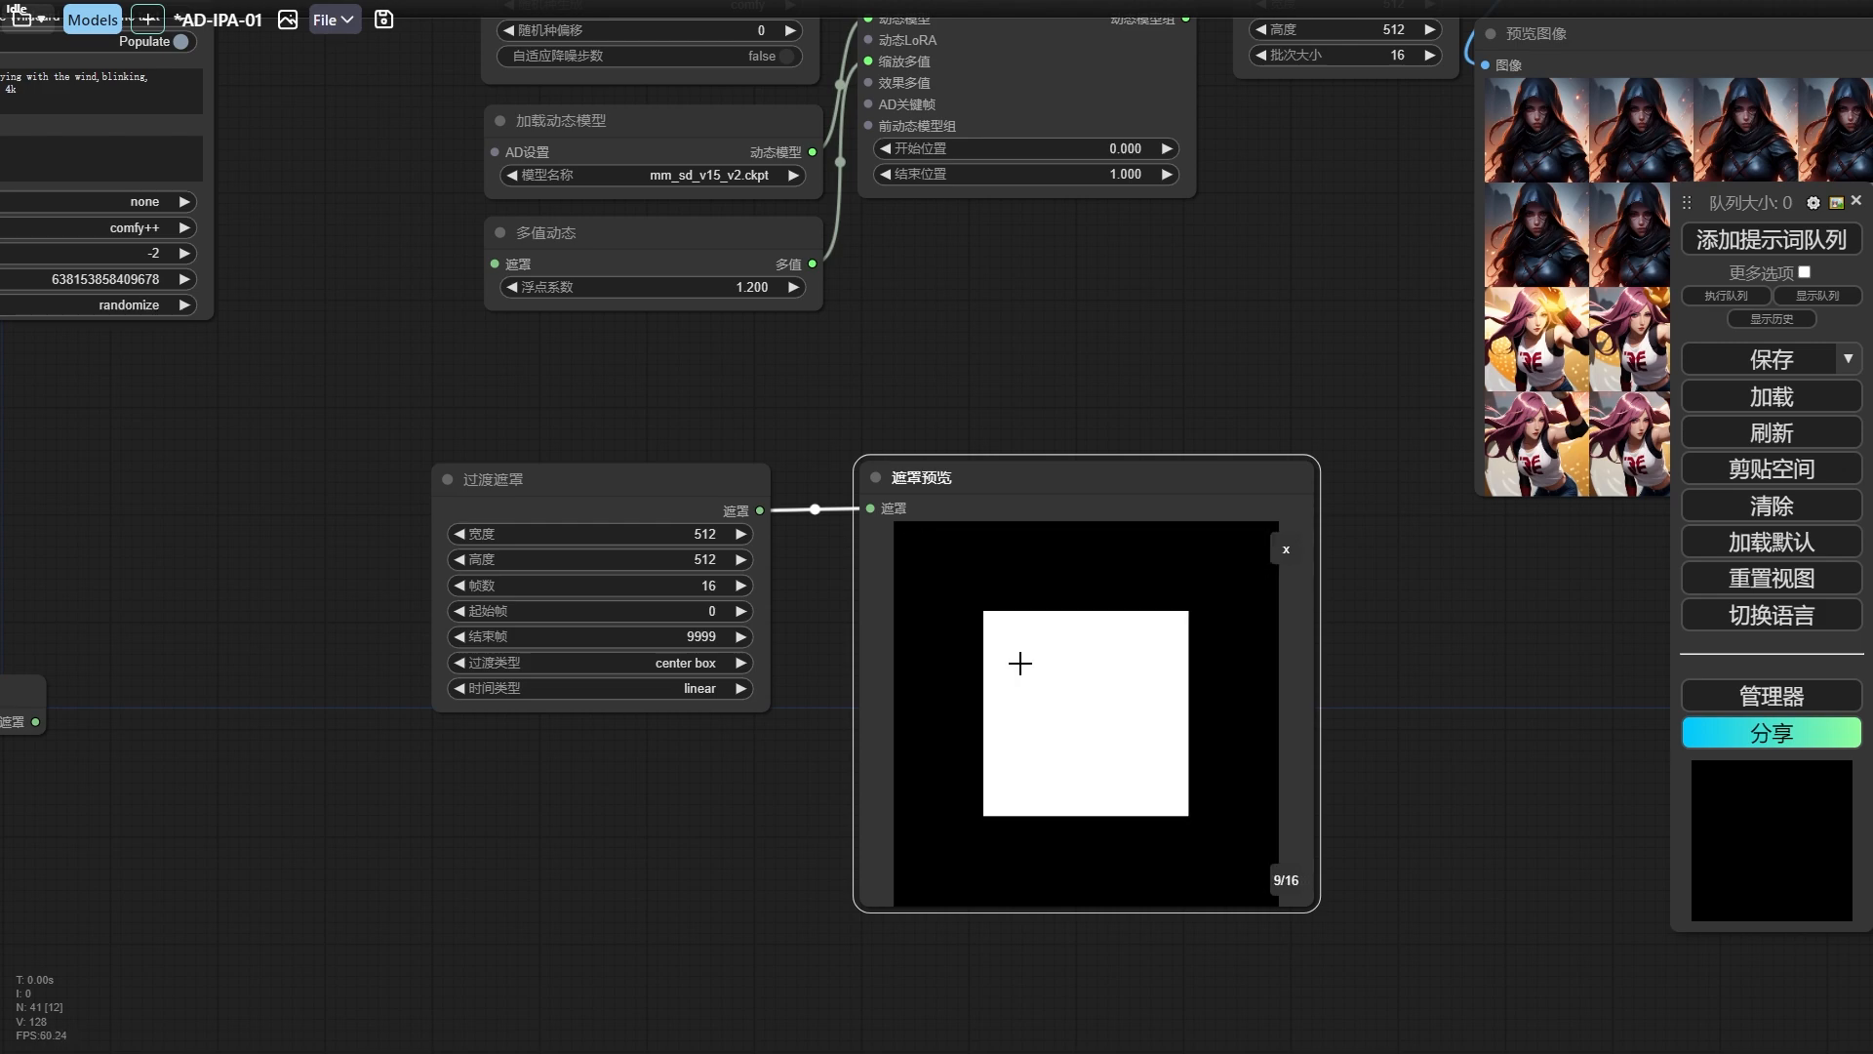
key(Right)
key(Right)
key(Right)
key(Right)
key(Right)
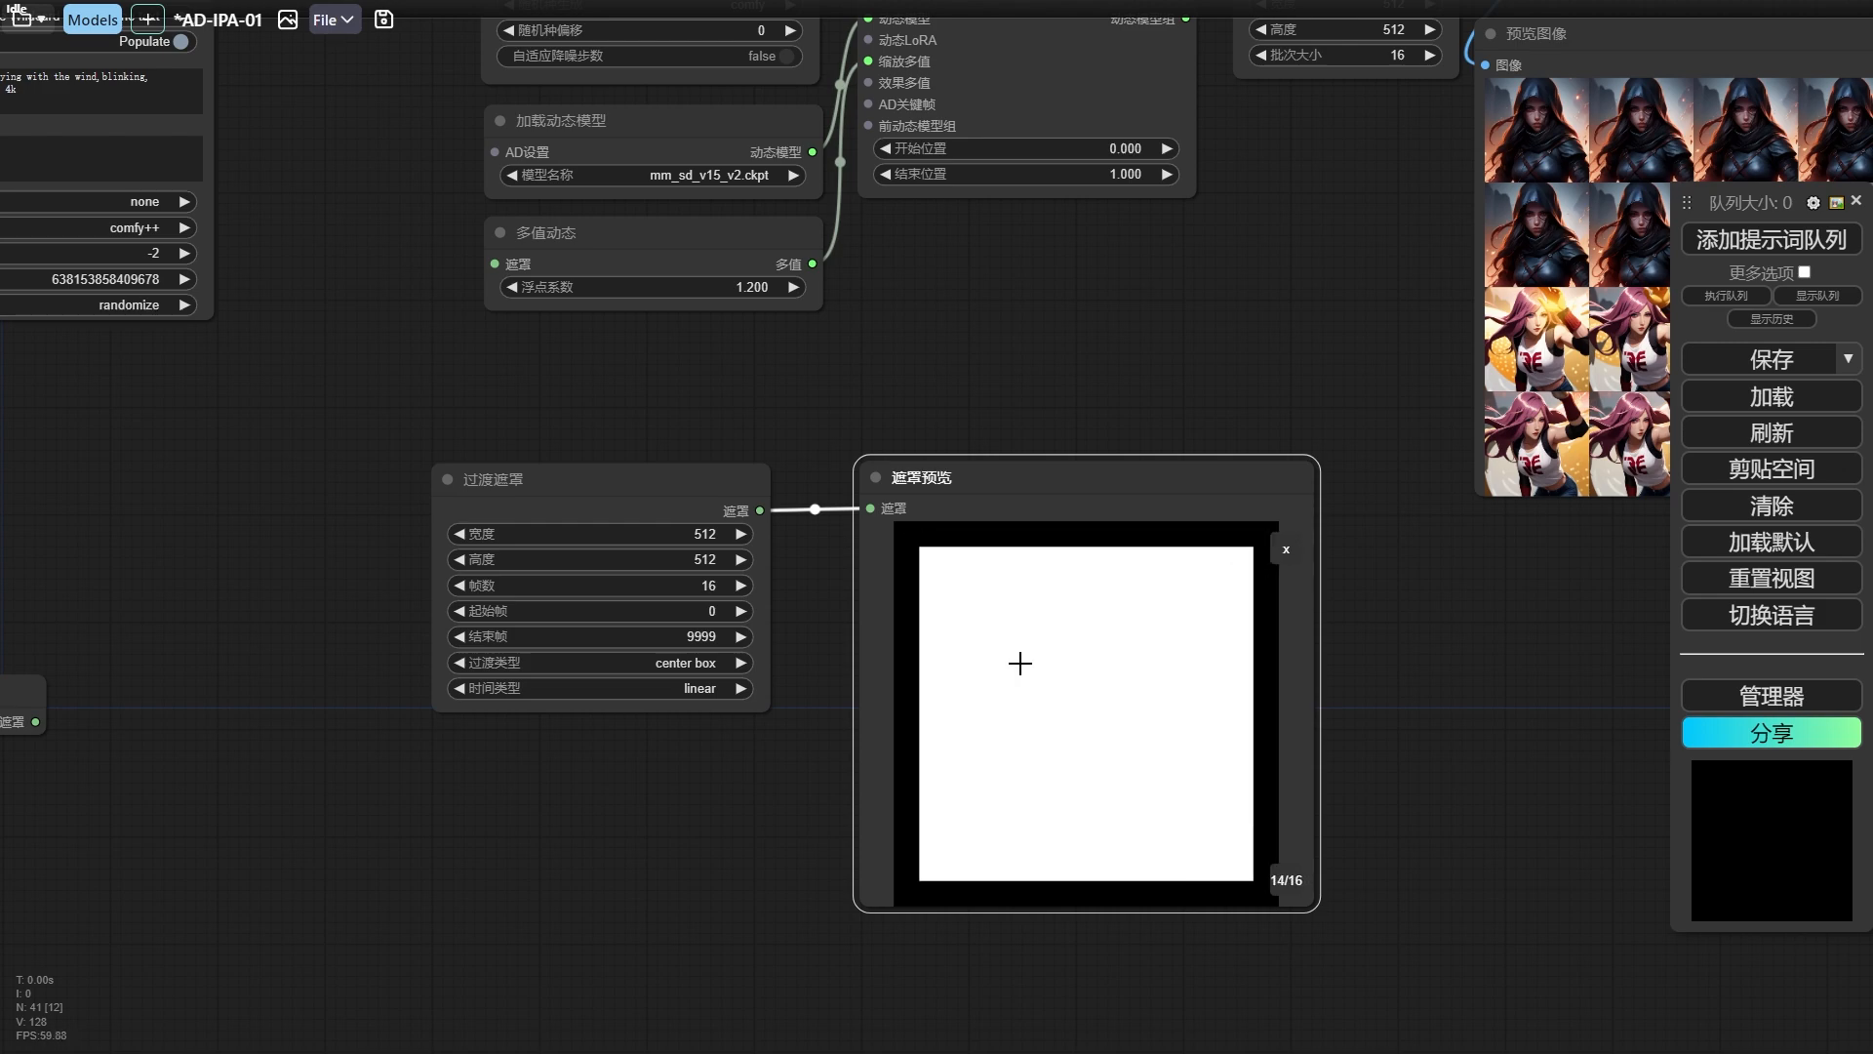
Switch the 过渡遮罩 node to the vertical slide transition with in timing and queue the workflow to preview its mask.
scroll(1029, 277, down, 5)
drag(1034, 343, 905, 367)
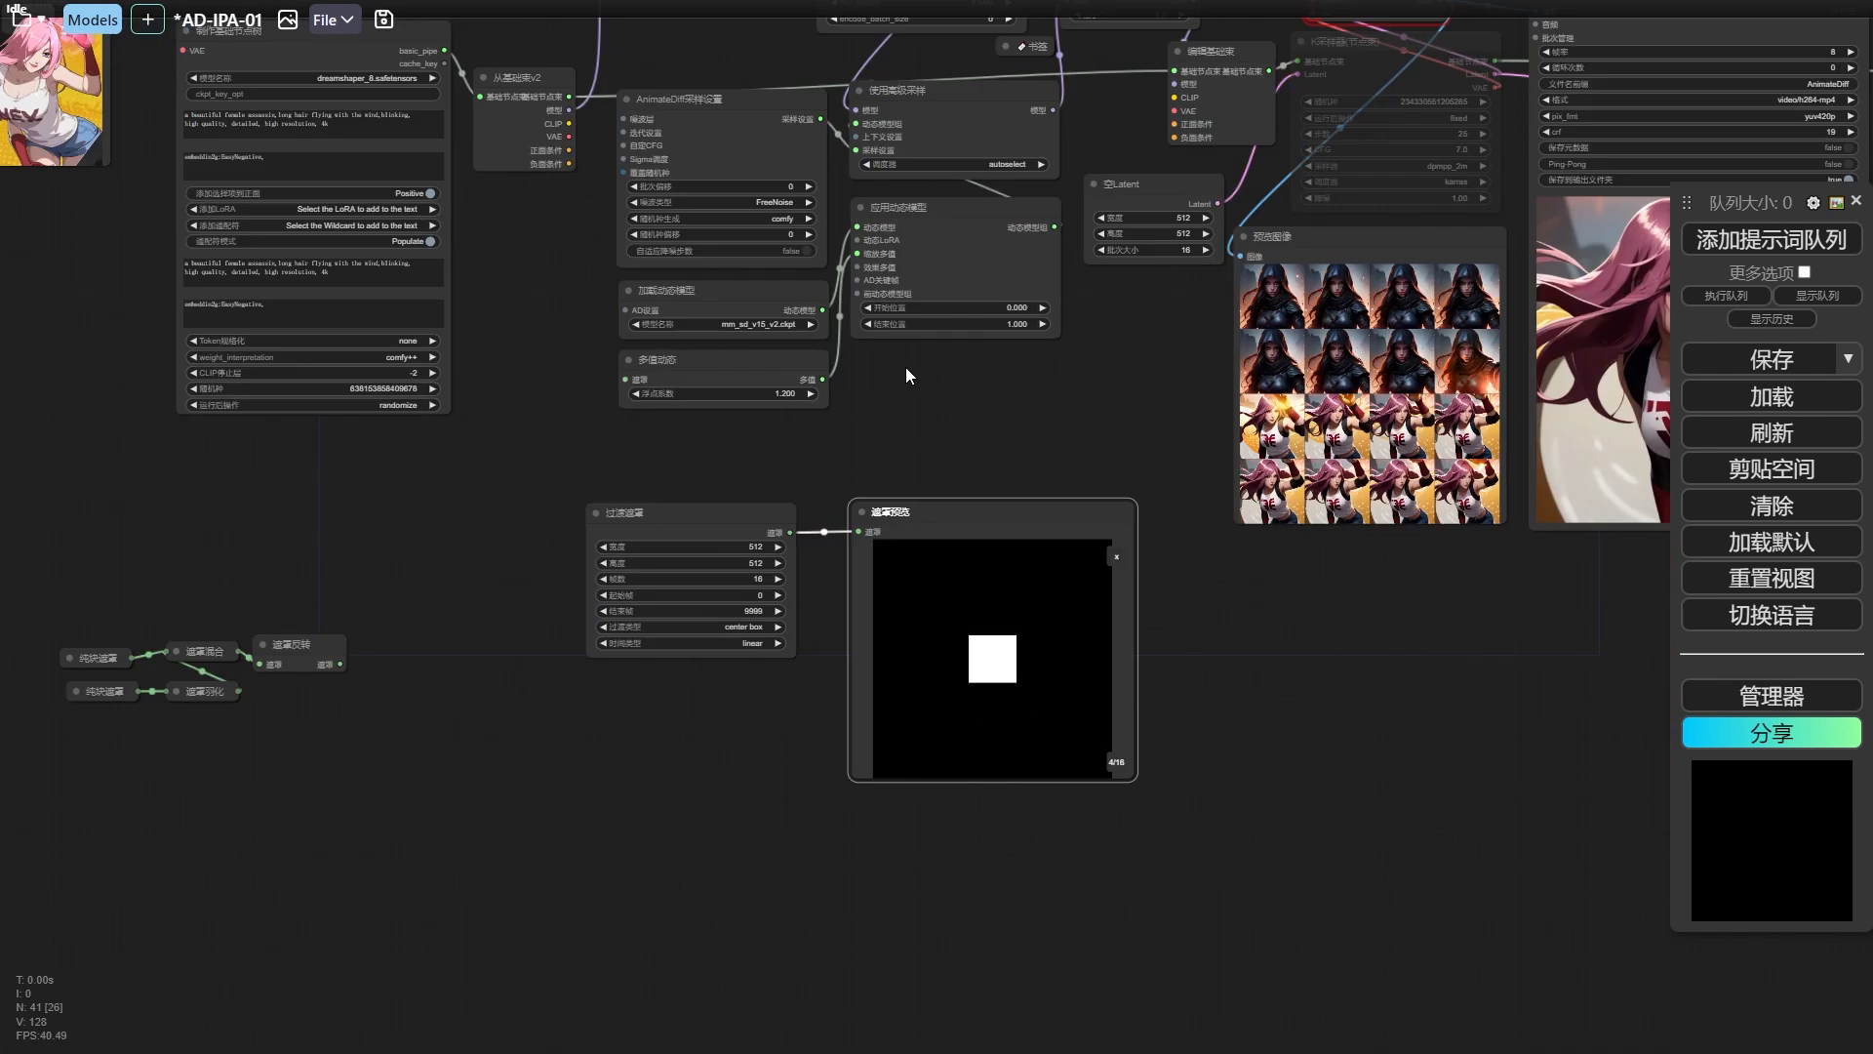
scroll(905, 367, up, 5)
drag(546, 860, 647, 840)
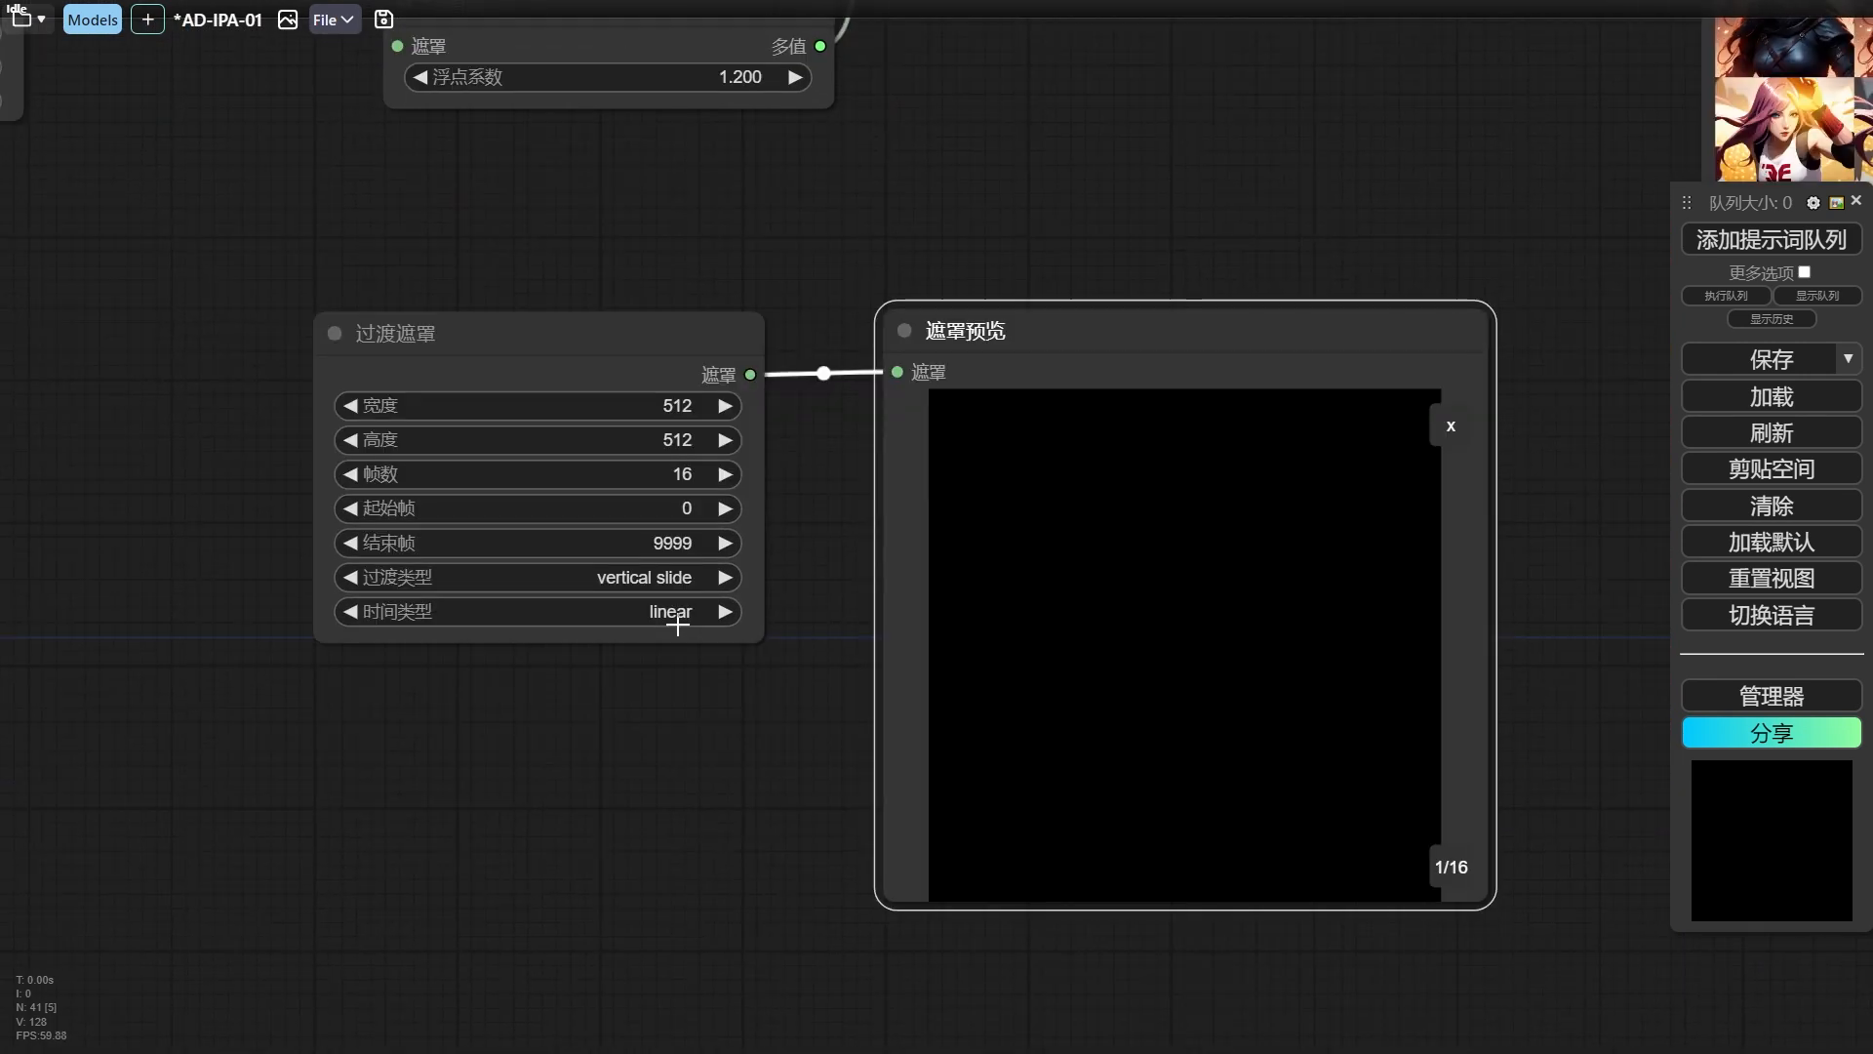
click(648, 611)
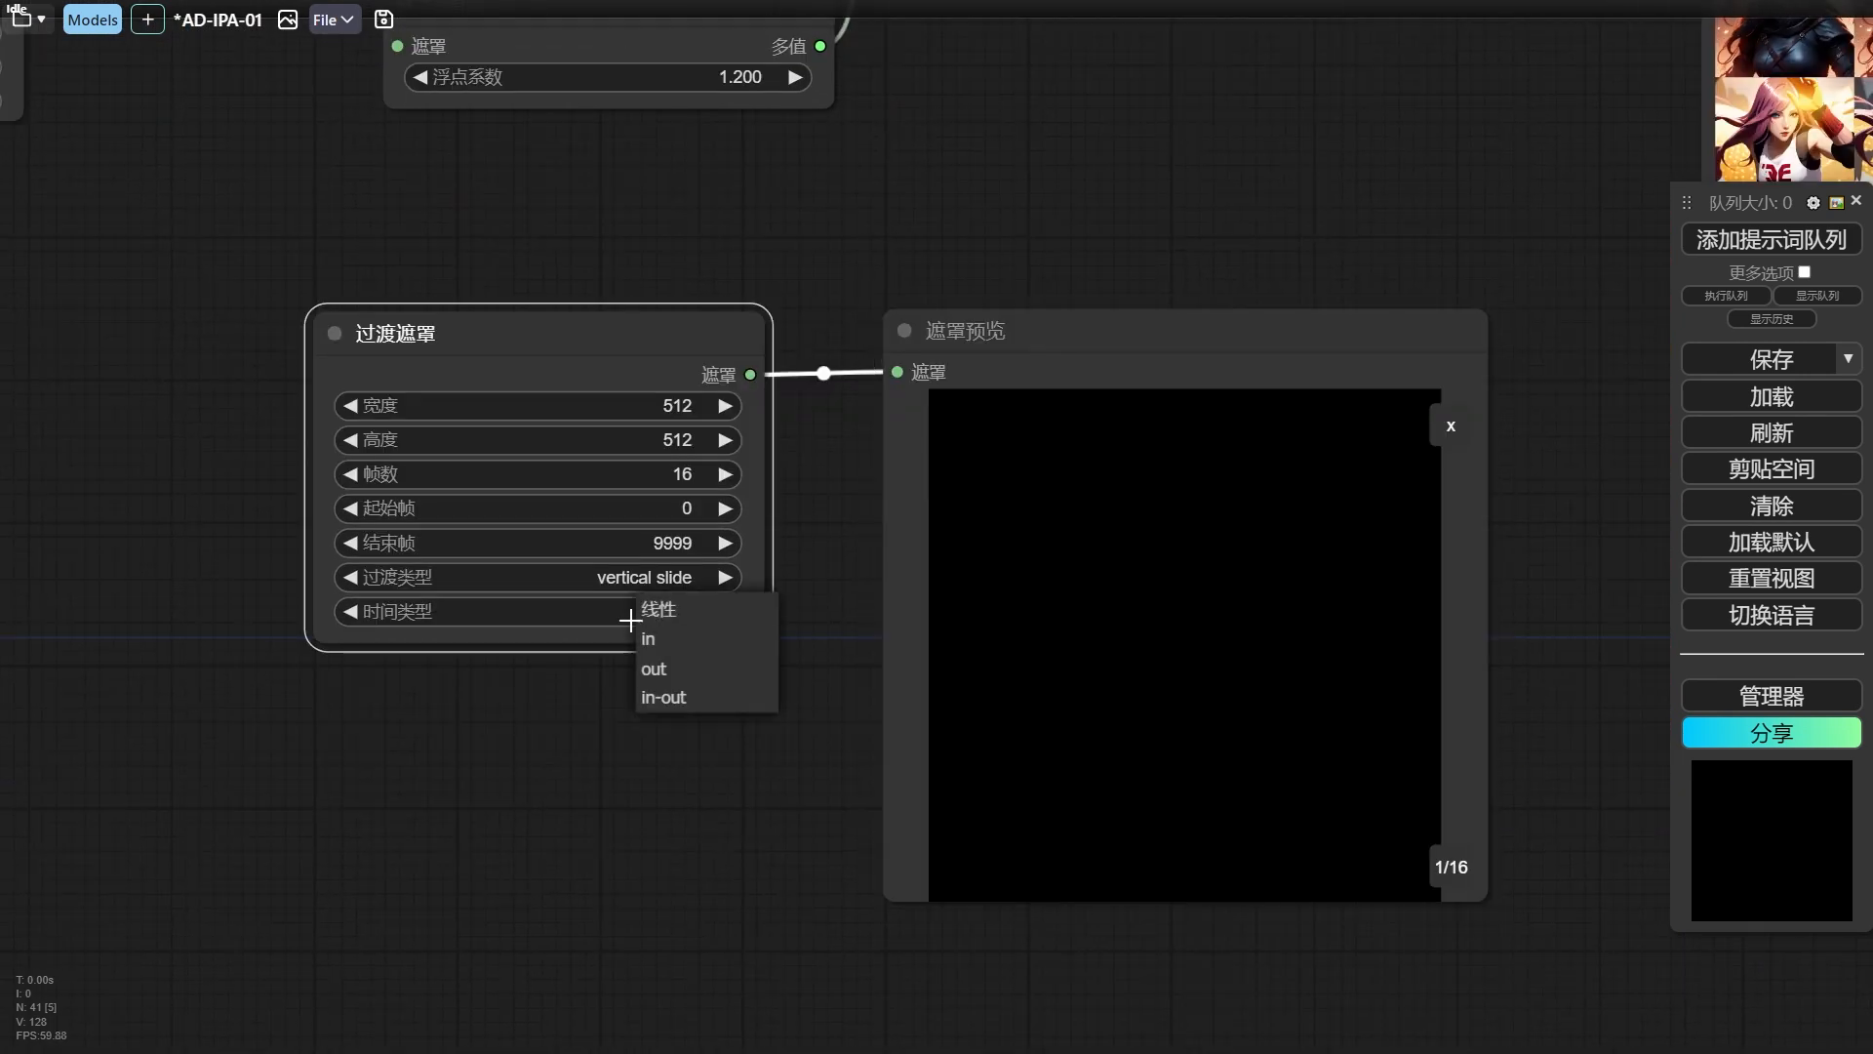
click(691, 644)
click(688, 613)
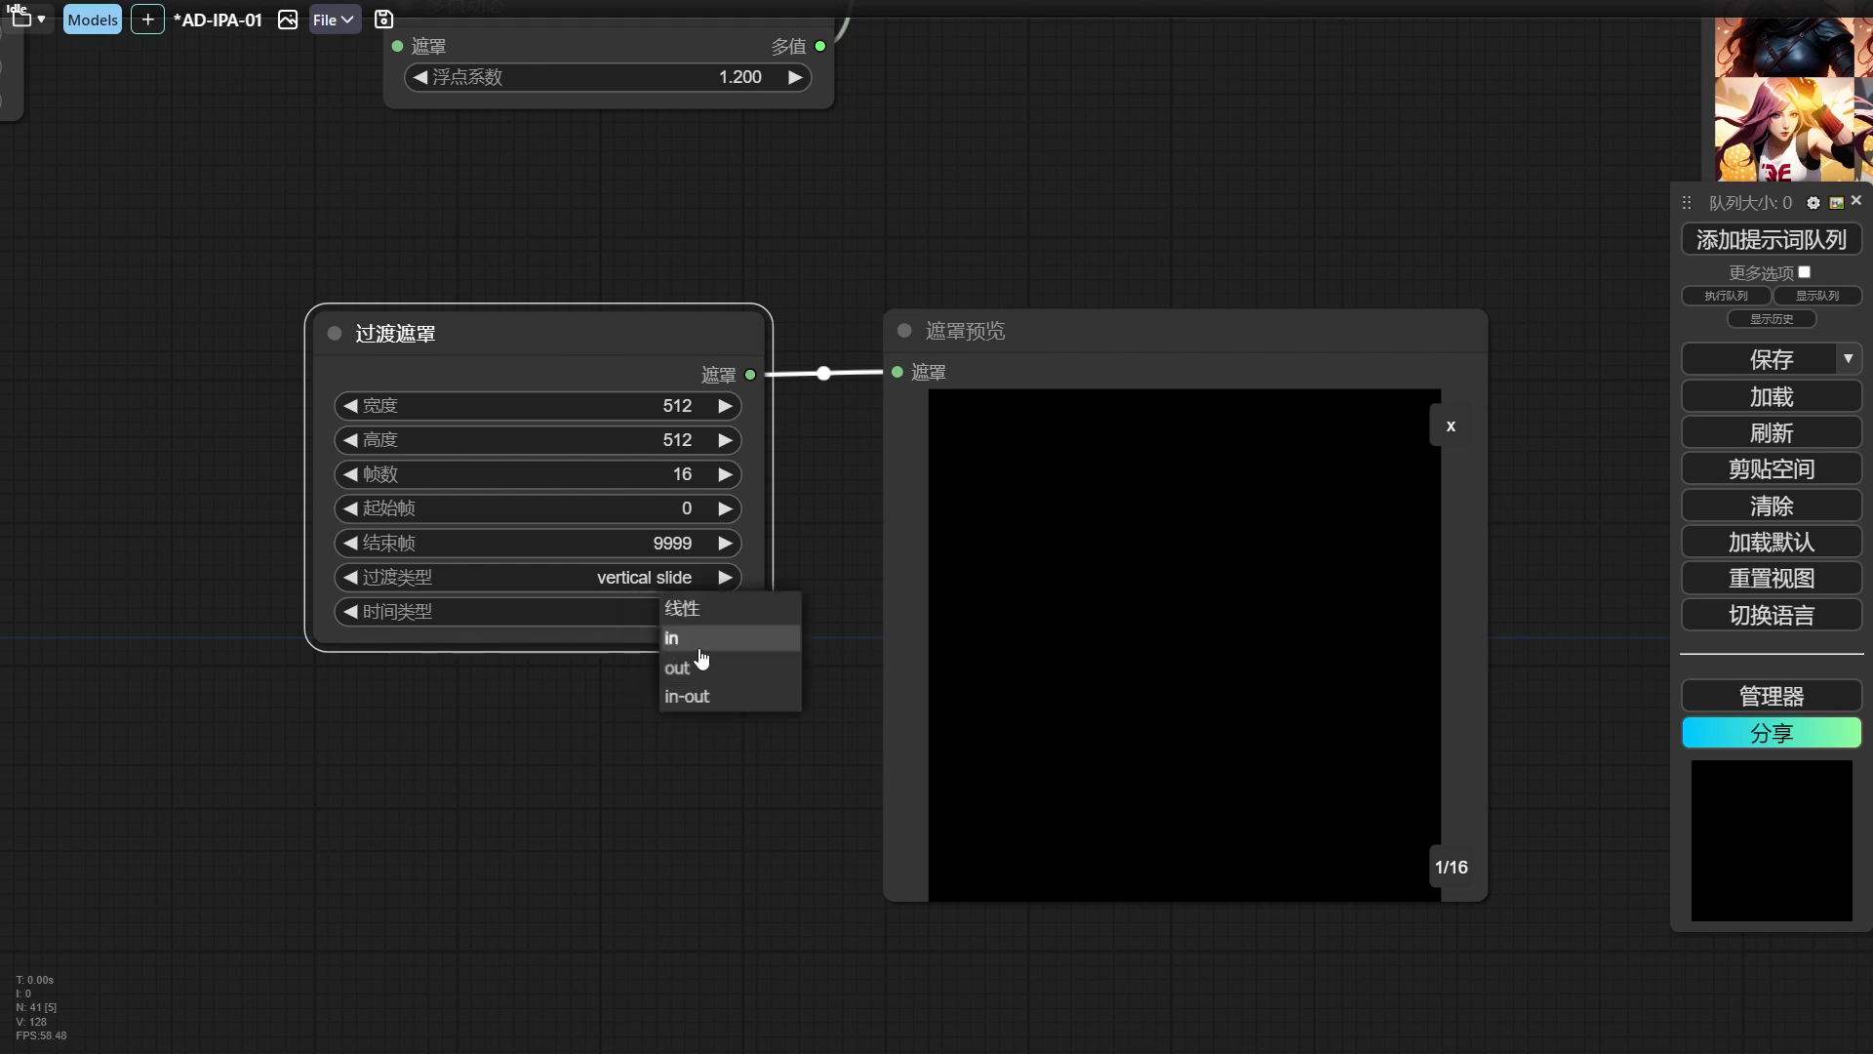
click(699, 648)
click(1802, 242)
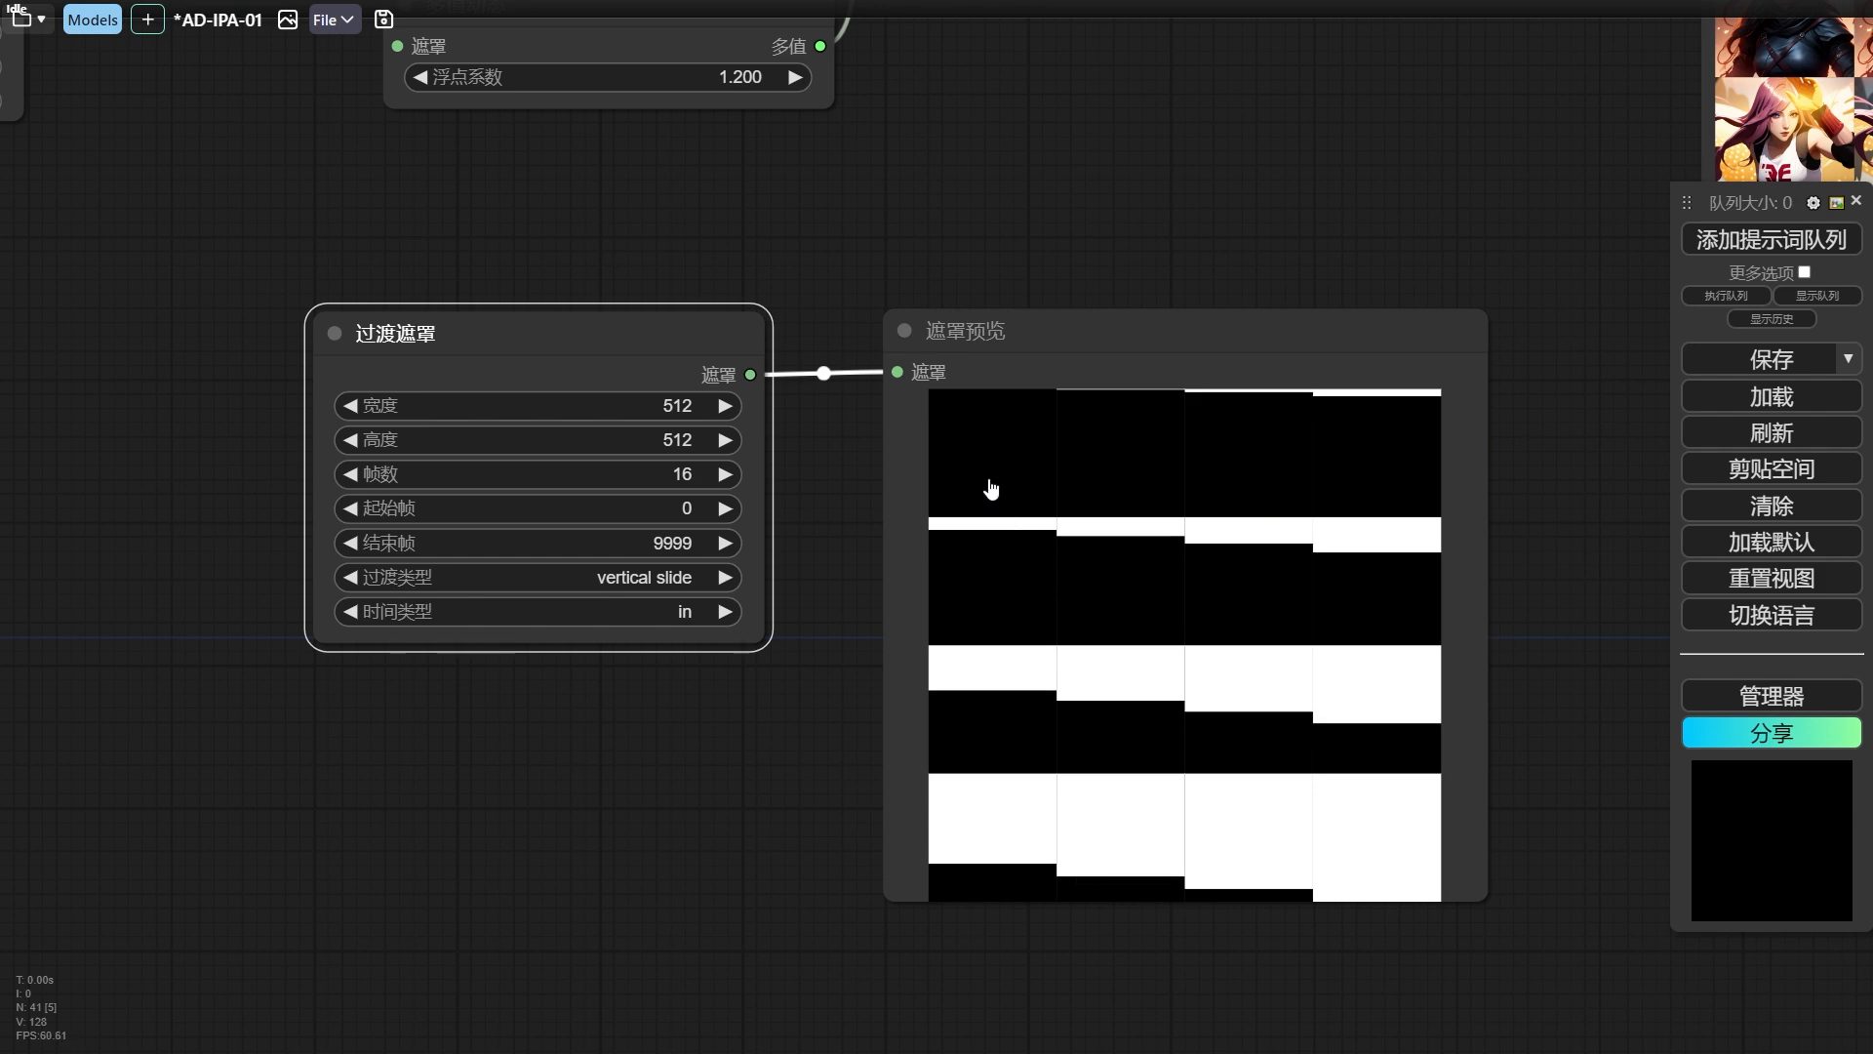
click(991, 488)
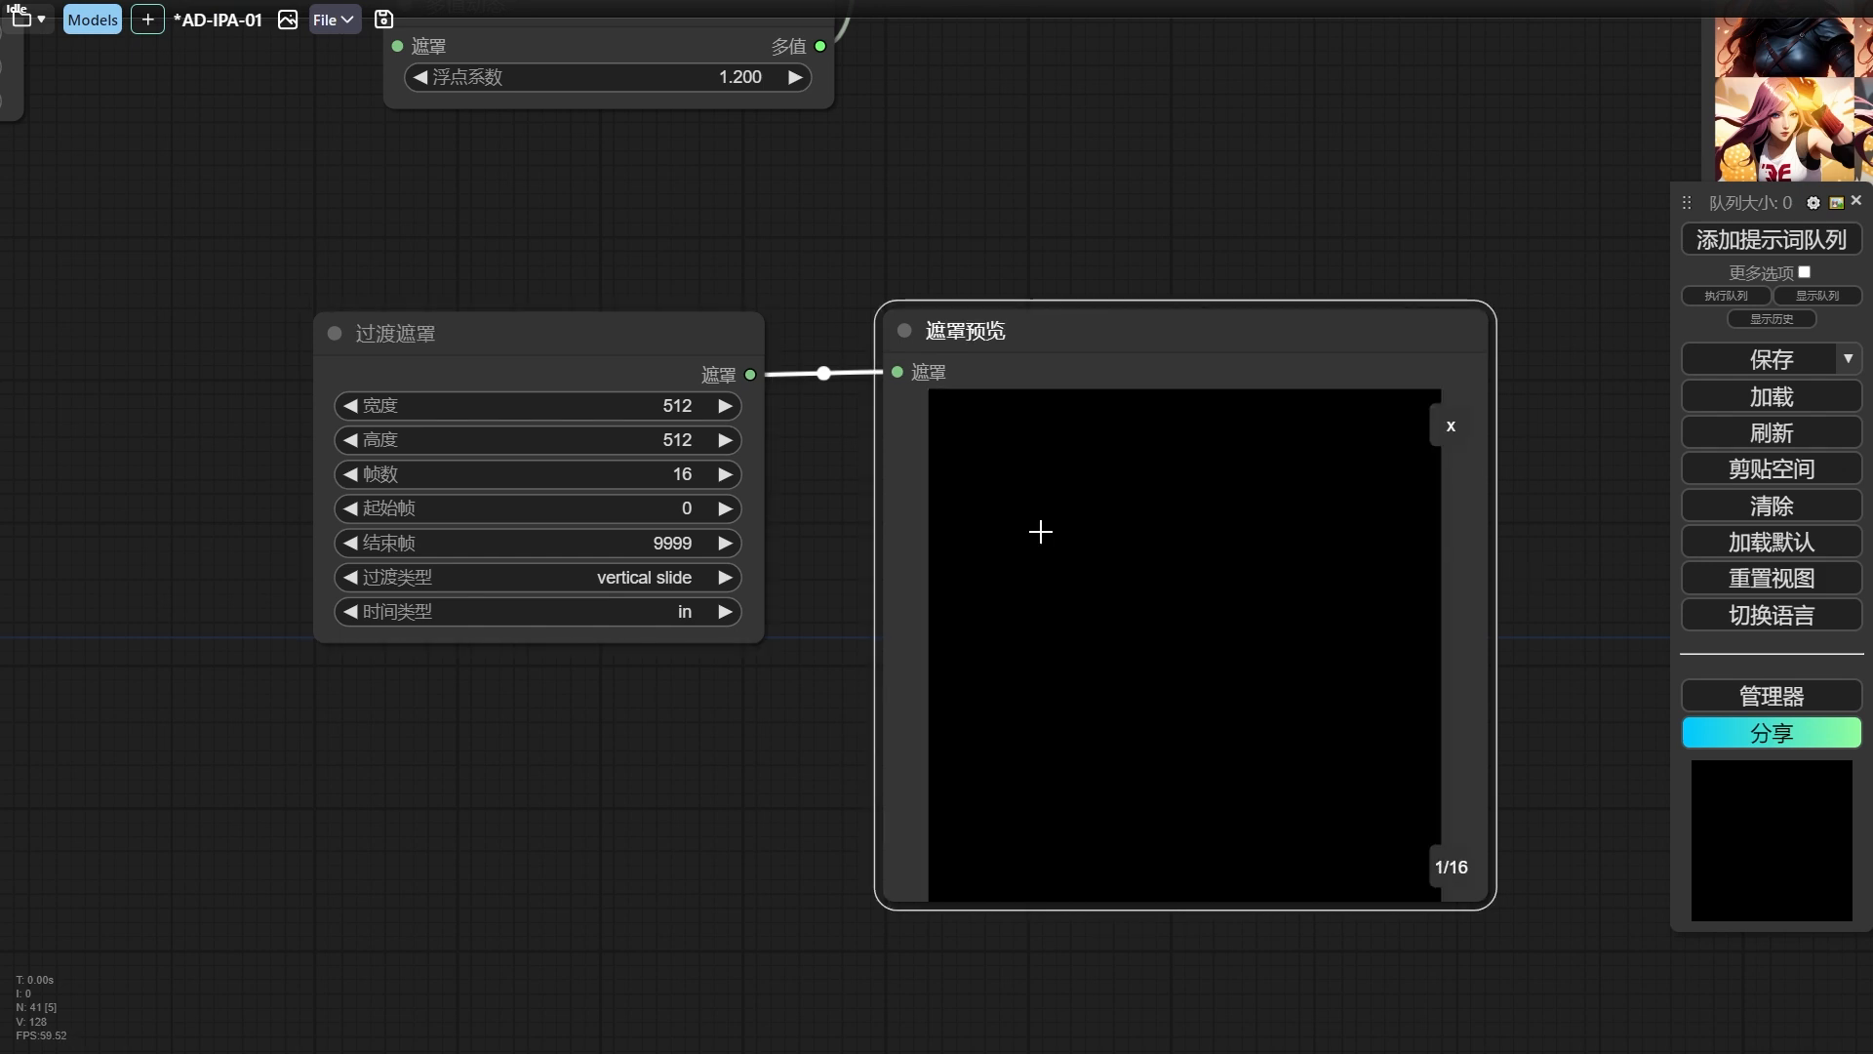
Set the 过渡遮罩 node's timing type to out, queue the workflow and step through the mask frames.
click(688, 612)
click(649, 661)
click(1782, 255)
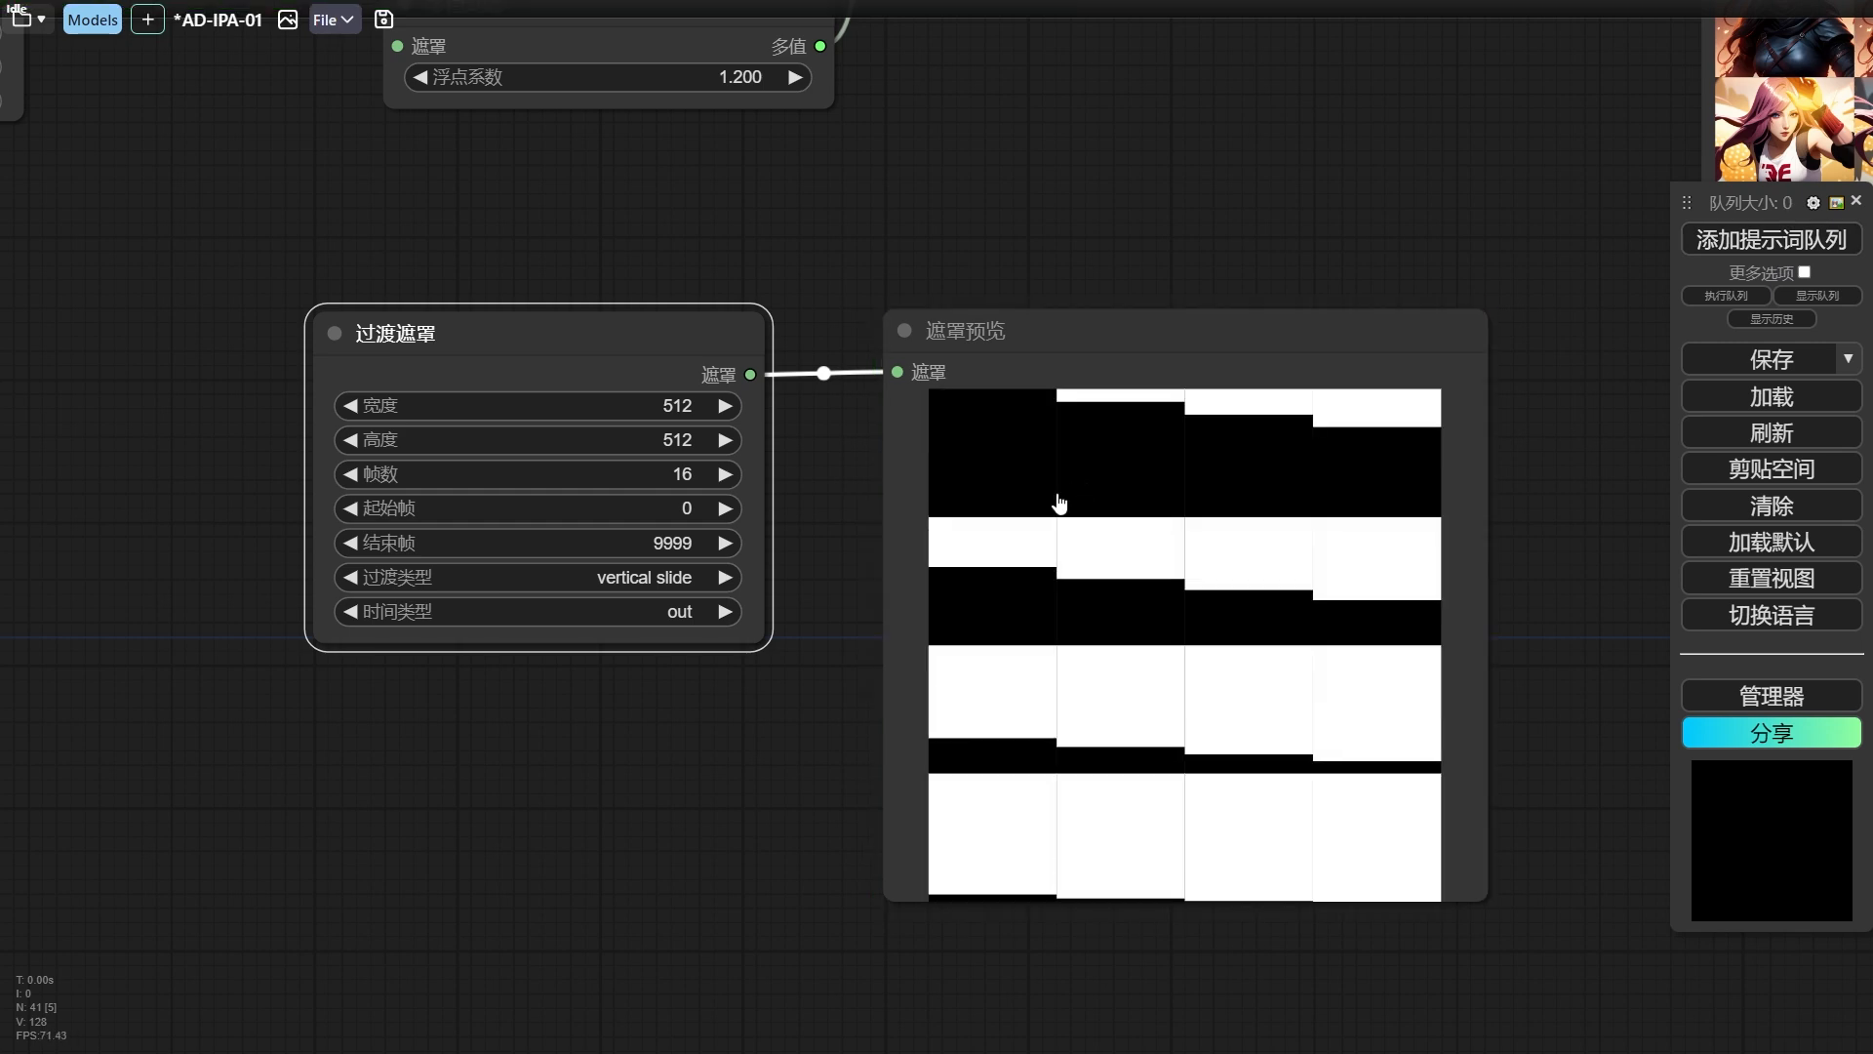
click(1034, 476)
key(Right)
key(Right)
key(Right)
key(Right)
key(Right)
key(Right)
key(Right)
key(Right)
key(Right)
key(Right)
key(Right)
key(Right)
key(Right)
key(Right)
key(Right)
key(Right)
key(Right)
key(Right)
key(Right)
key(Right)
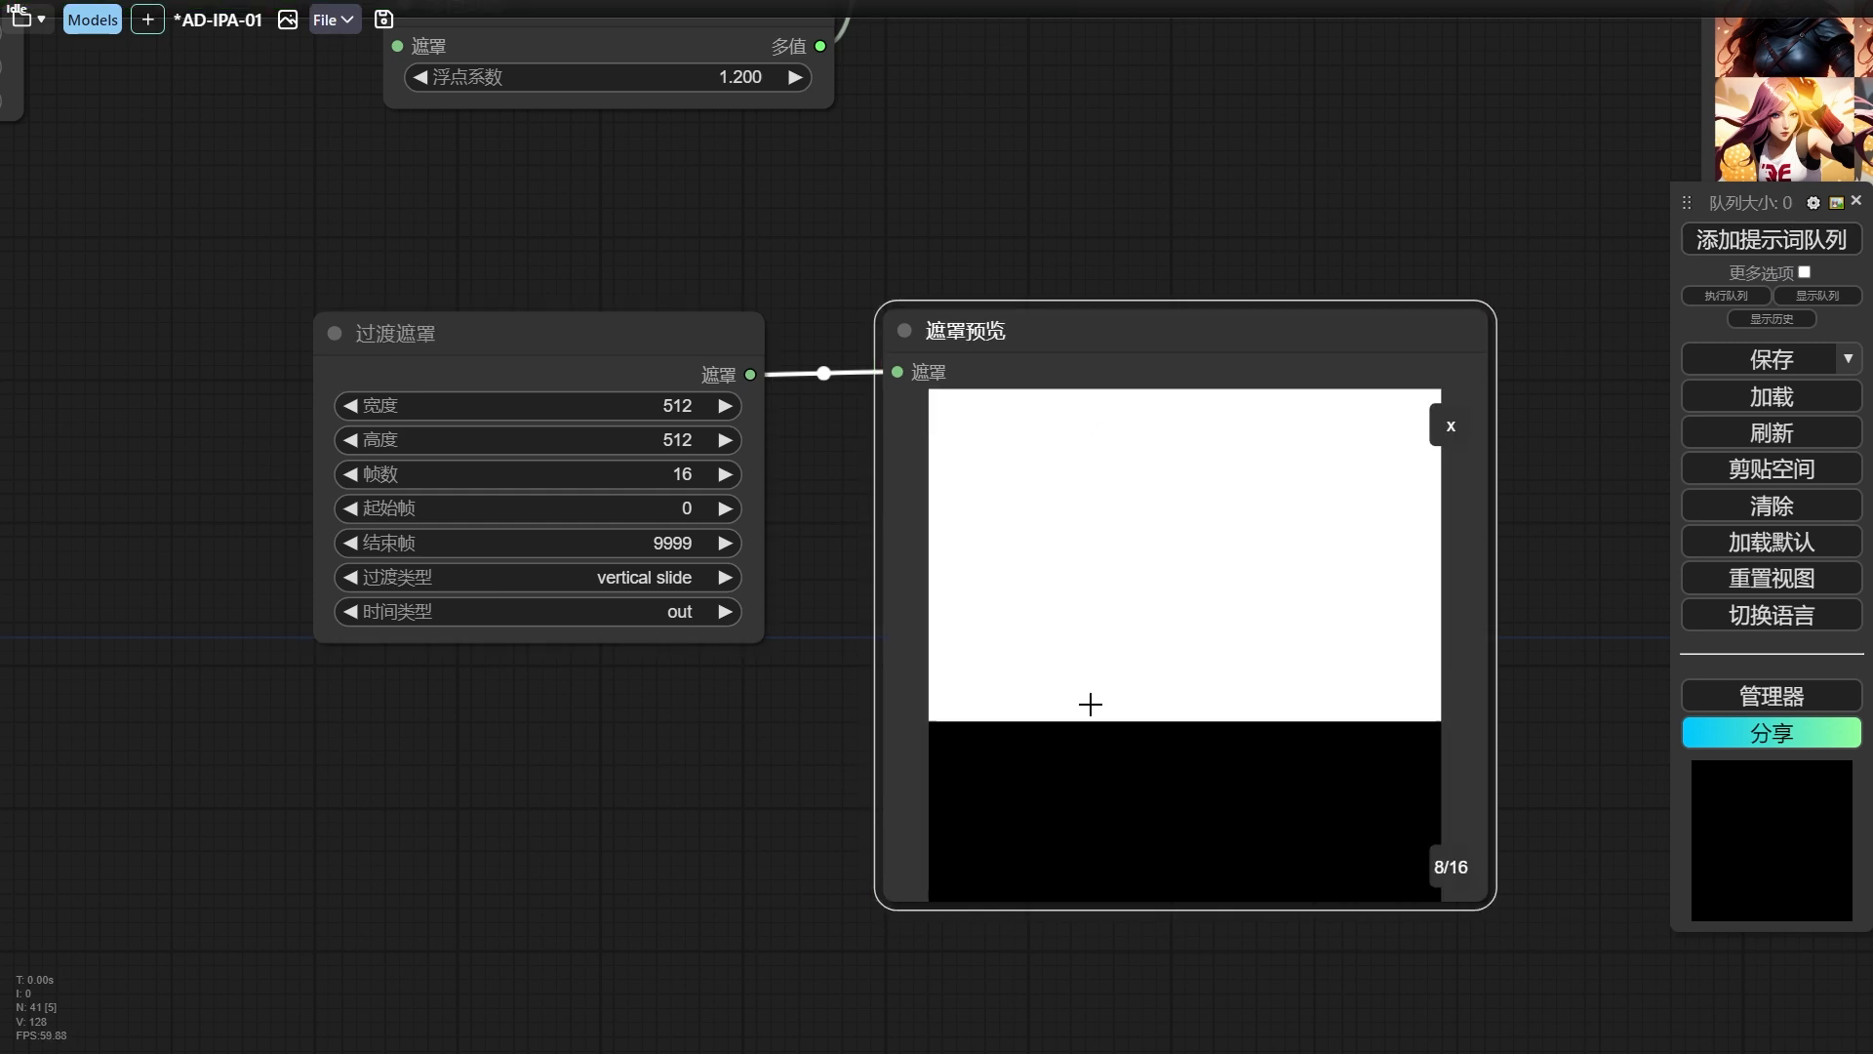
Set the 过渡遮罩 node's timing type to in-out and queue the workflow.
click(683, 612)
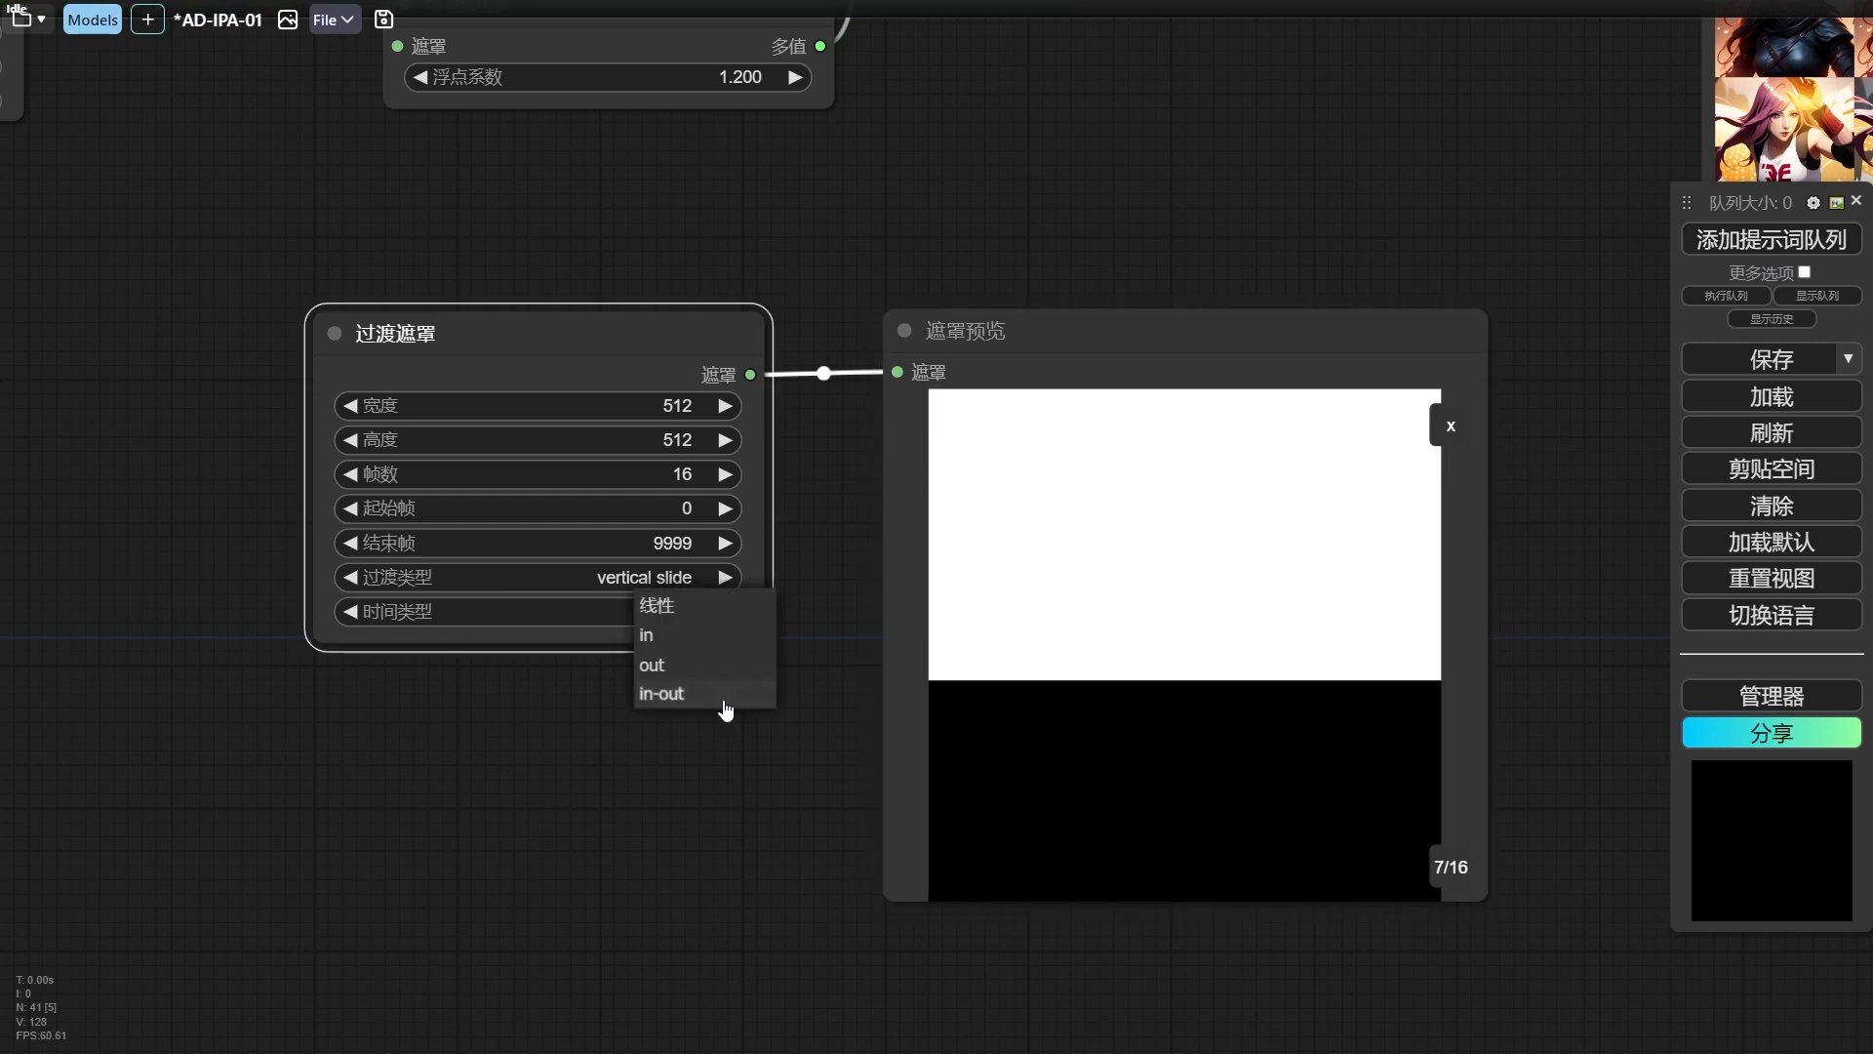
click(722, 696)
click(1735, 244)
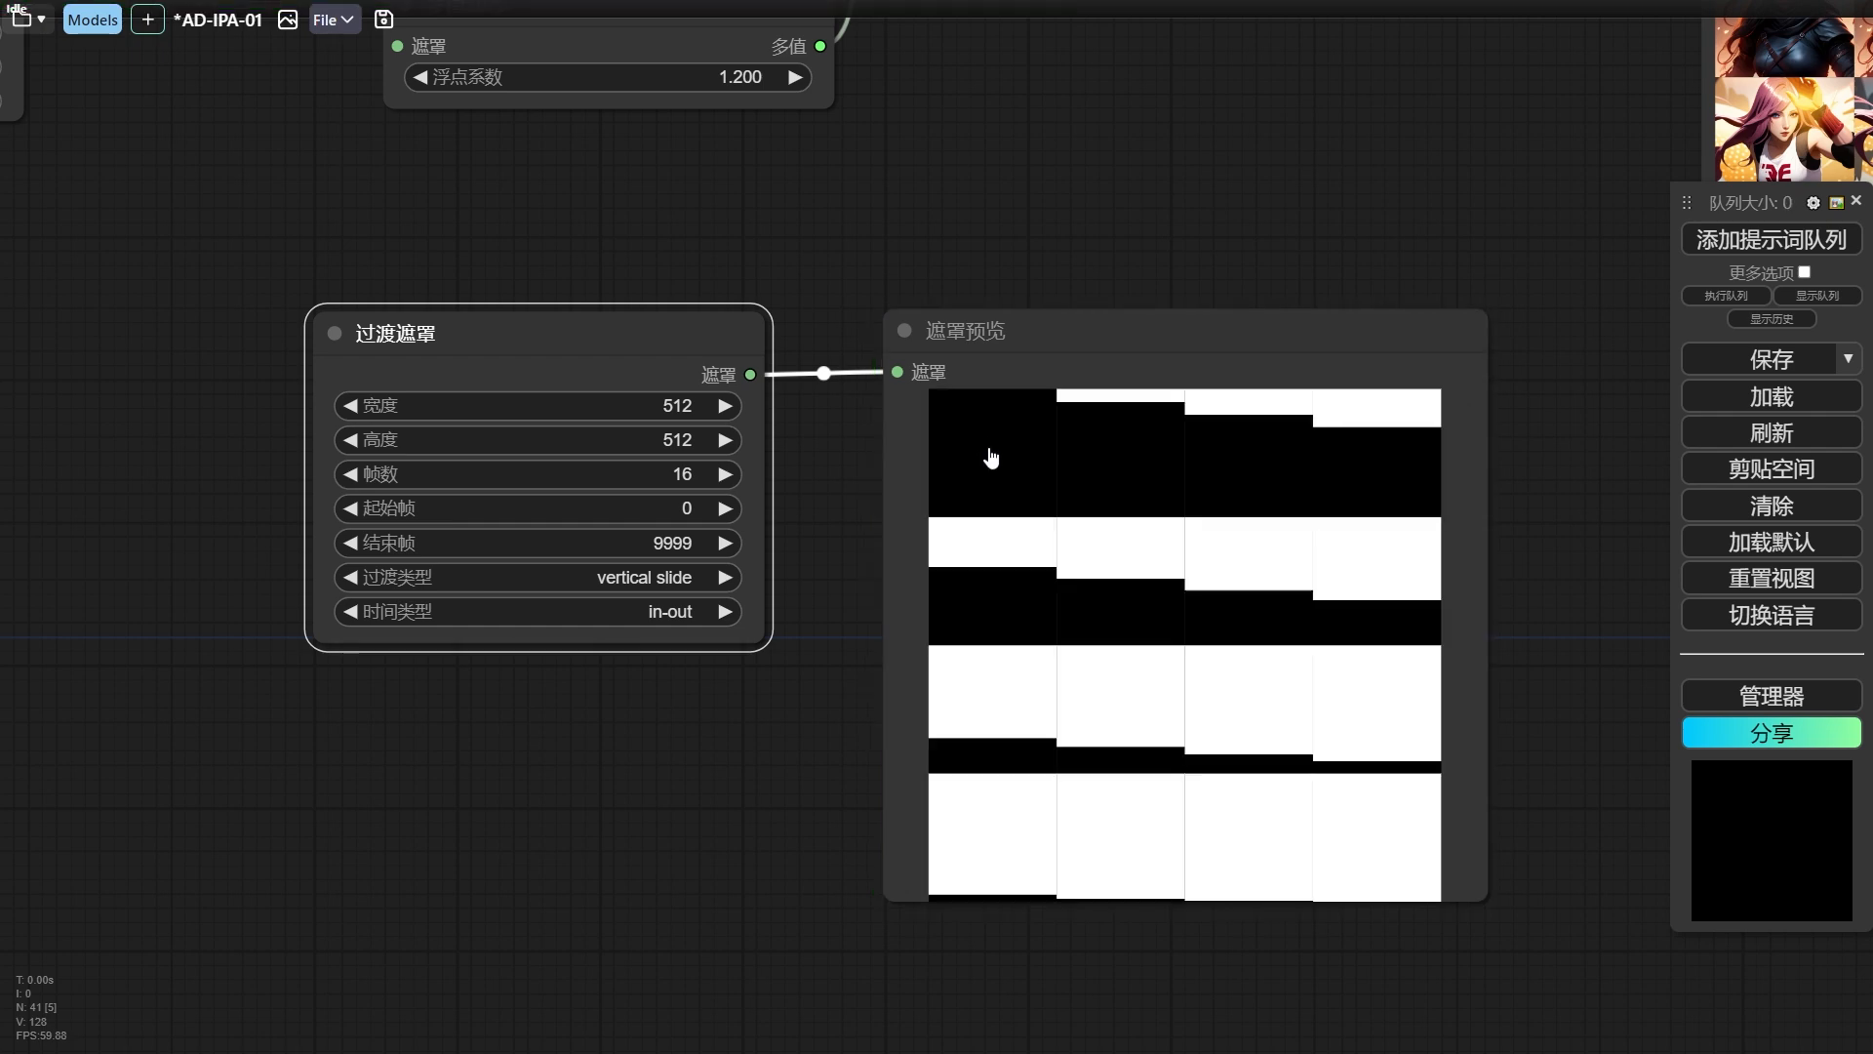
Step through the individual frames of the in-out mask in the 遮罩预览 node.
click(986, 451)
key(Right)
key(Right)
key(Right)
key(Right)
key(Right)
key(Right)
key(Right)
key(Right)
key(Right)
key(Right)
key(Right)
key(Right)
key(Right)
key(Right)
key(Right)
key(Right)
key(Right)
key(Right)
key(Right)
key(Right)
key(Right)
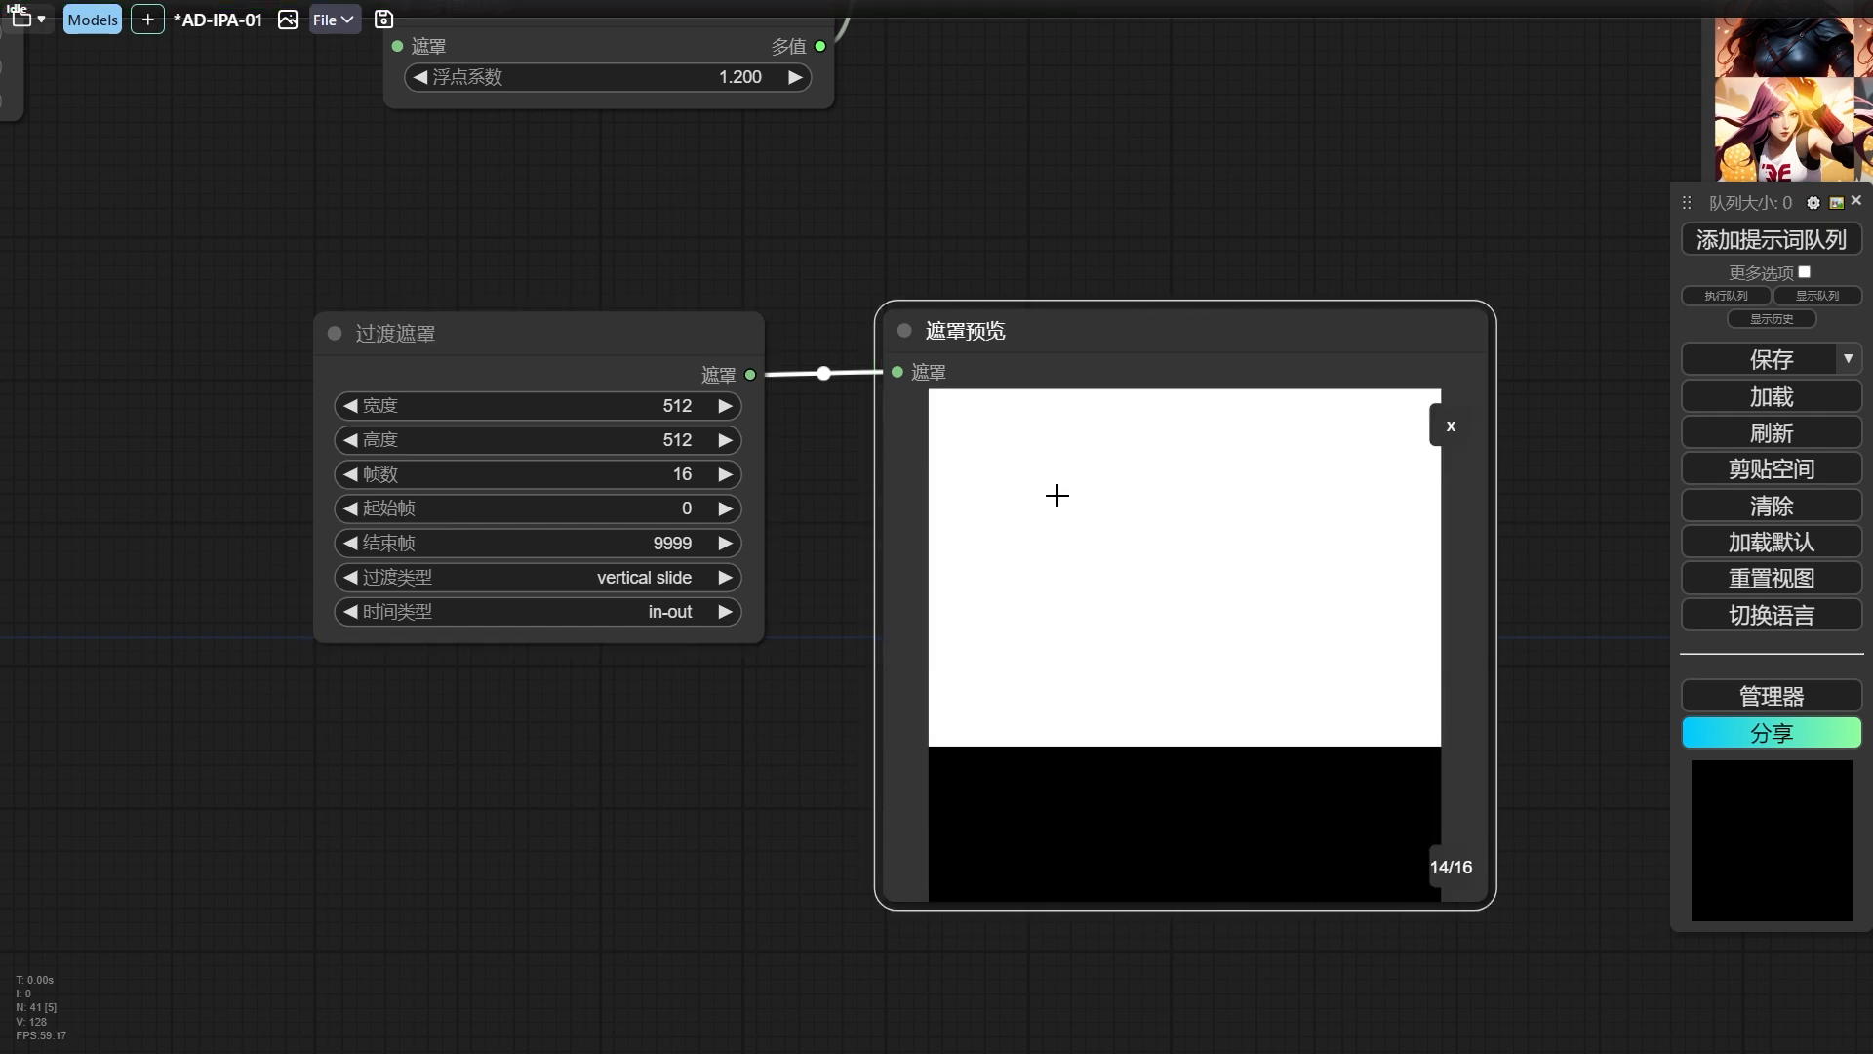
key(Right)
key(Right)
key(Right)
key(Right)
key(Right)
key(Right)
key(Right)
key(Right)
key(Right)
key(Right)
key(Right)
key(Right)
key(Right)
key(Right)
key(Right)
key(Right)
key(Right)
key(Right)
key(Right)
key(Right)
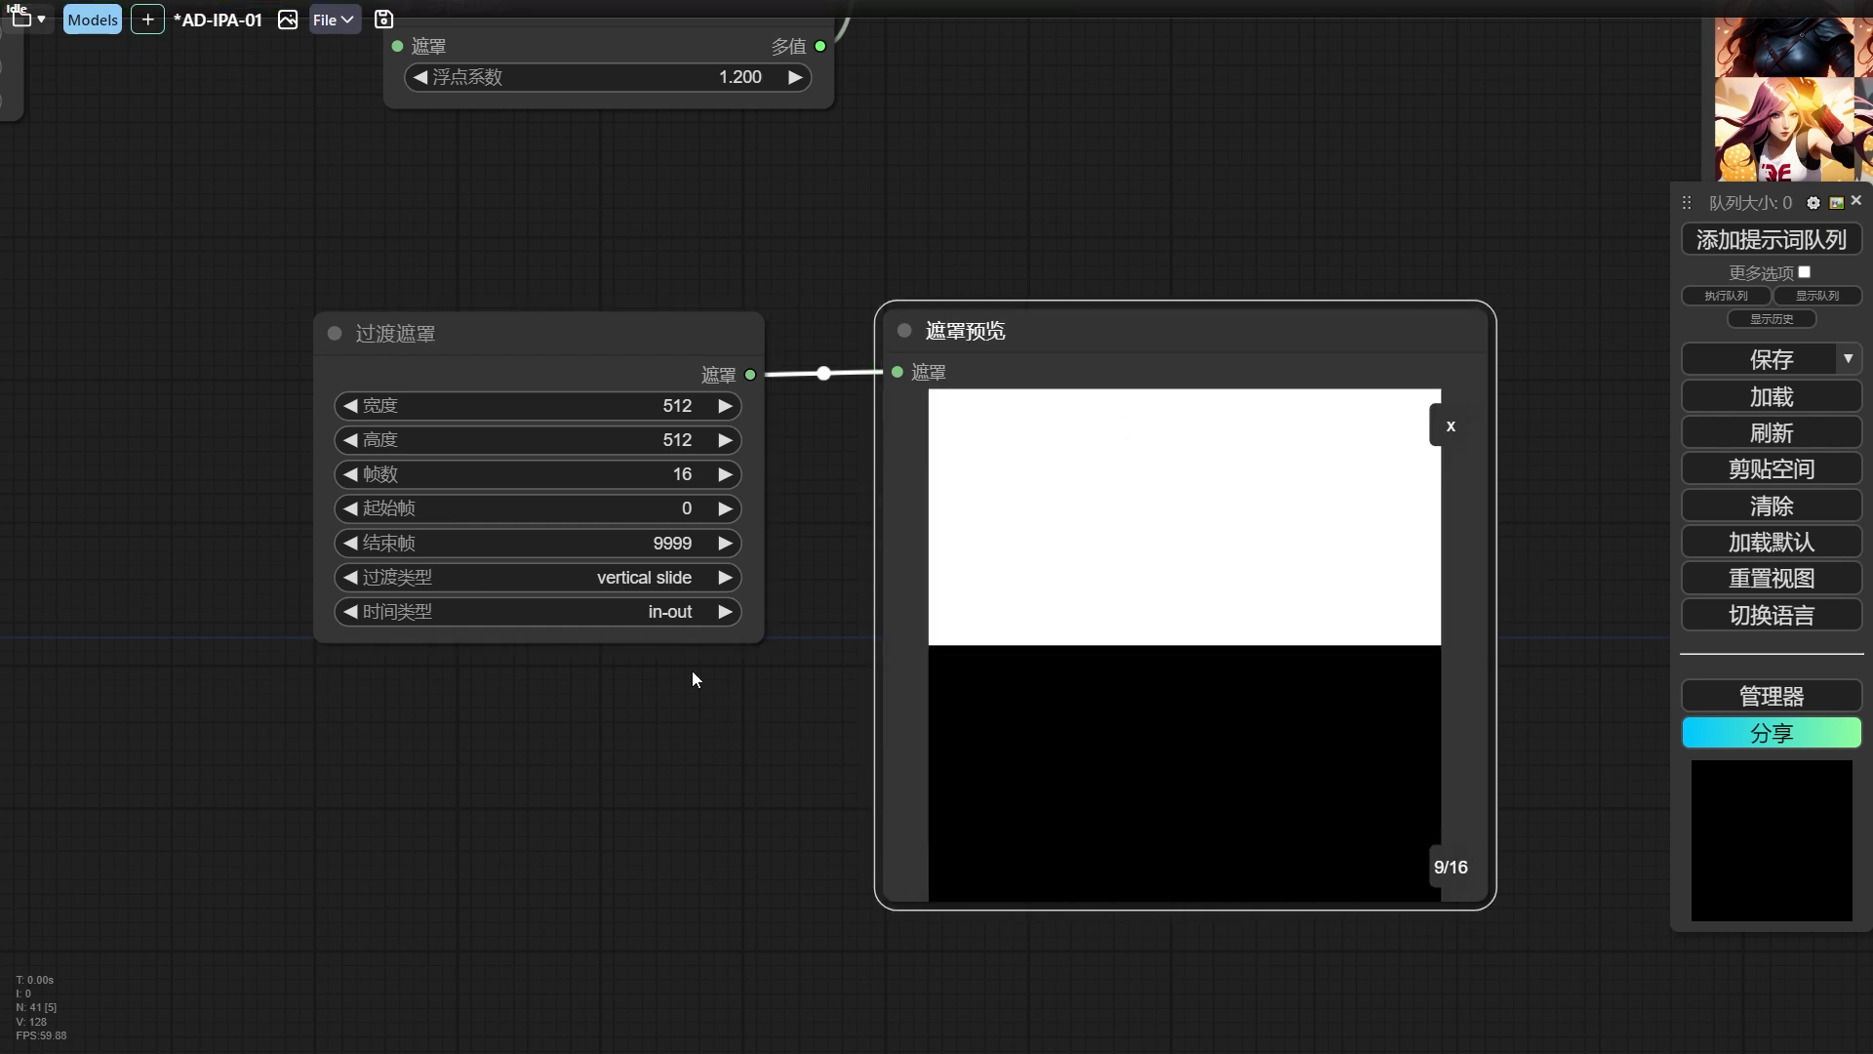
Return the 过渡遮罩 node's timing type to out and regenerate the mask preview.
click(658, 611)
click(717, 636)
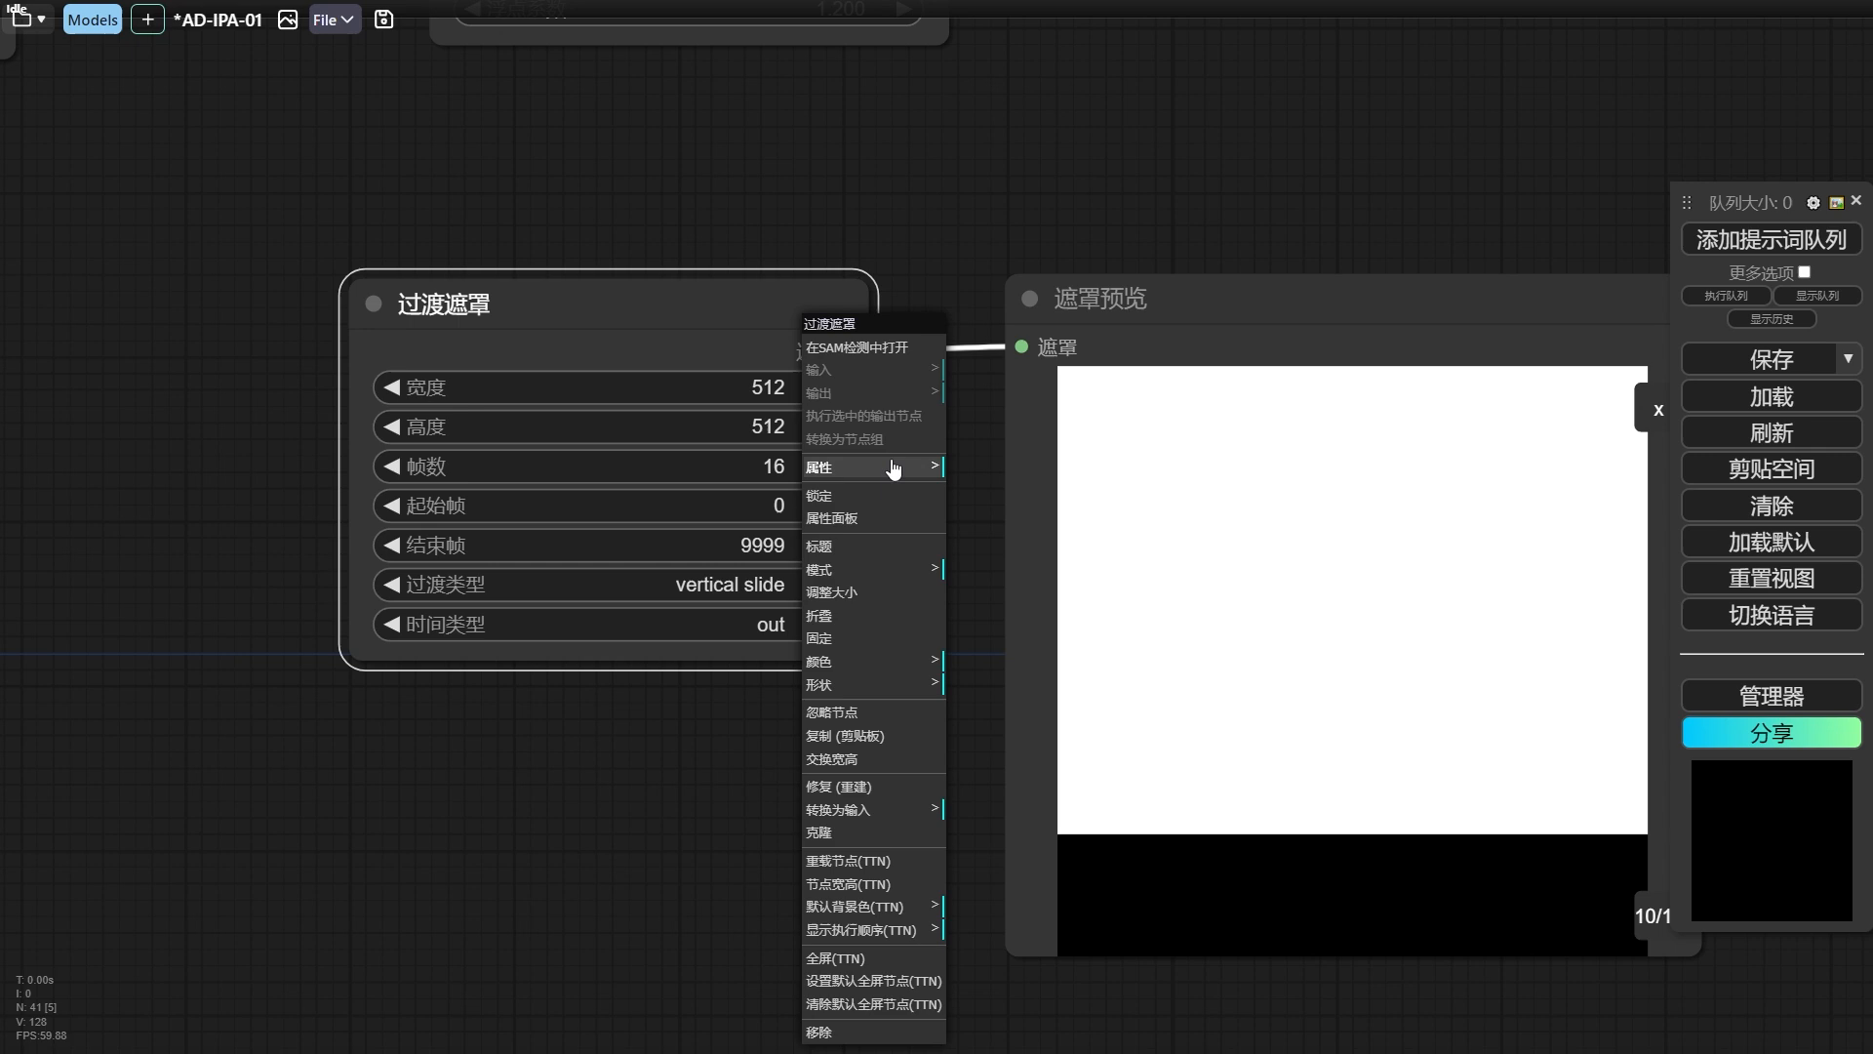
click(960, 226)
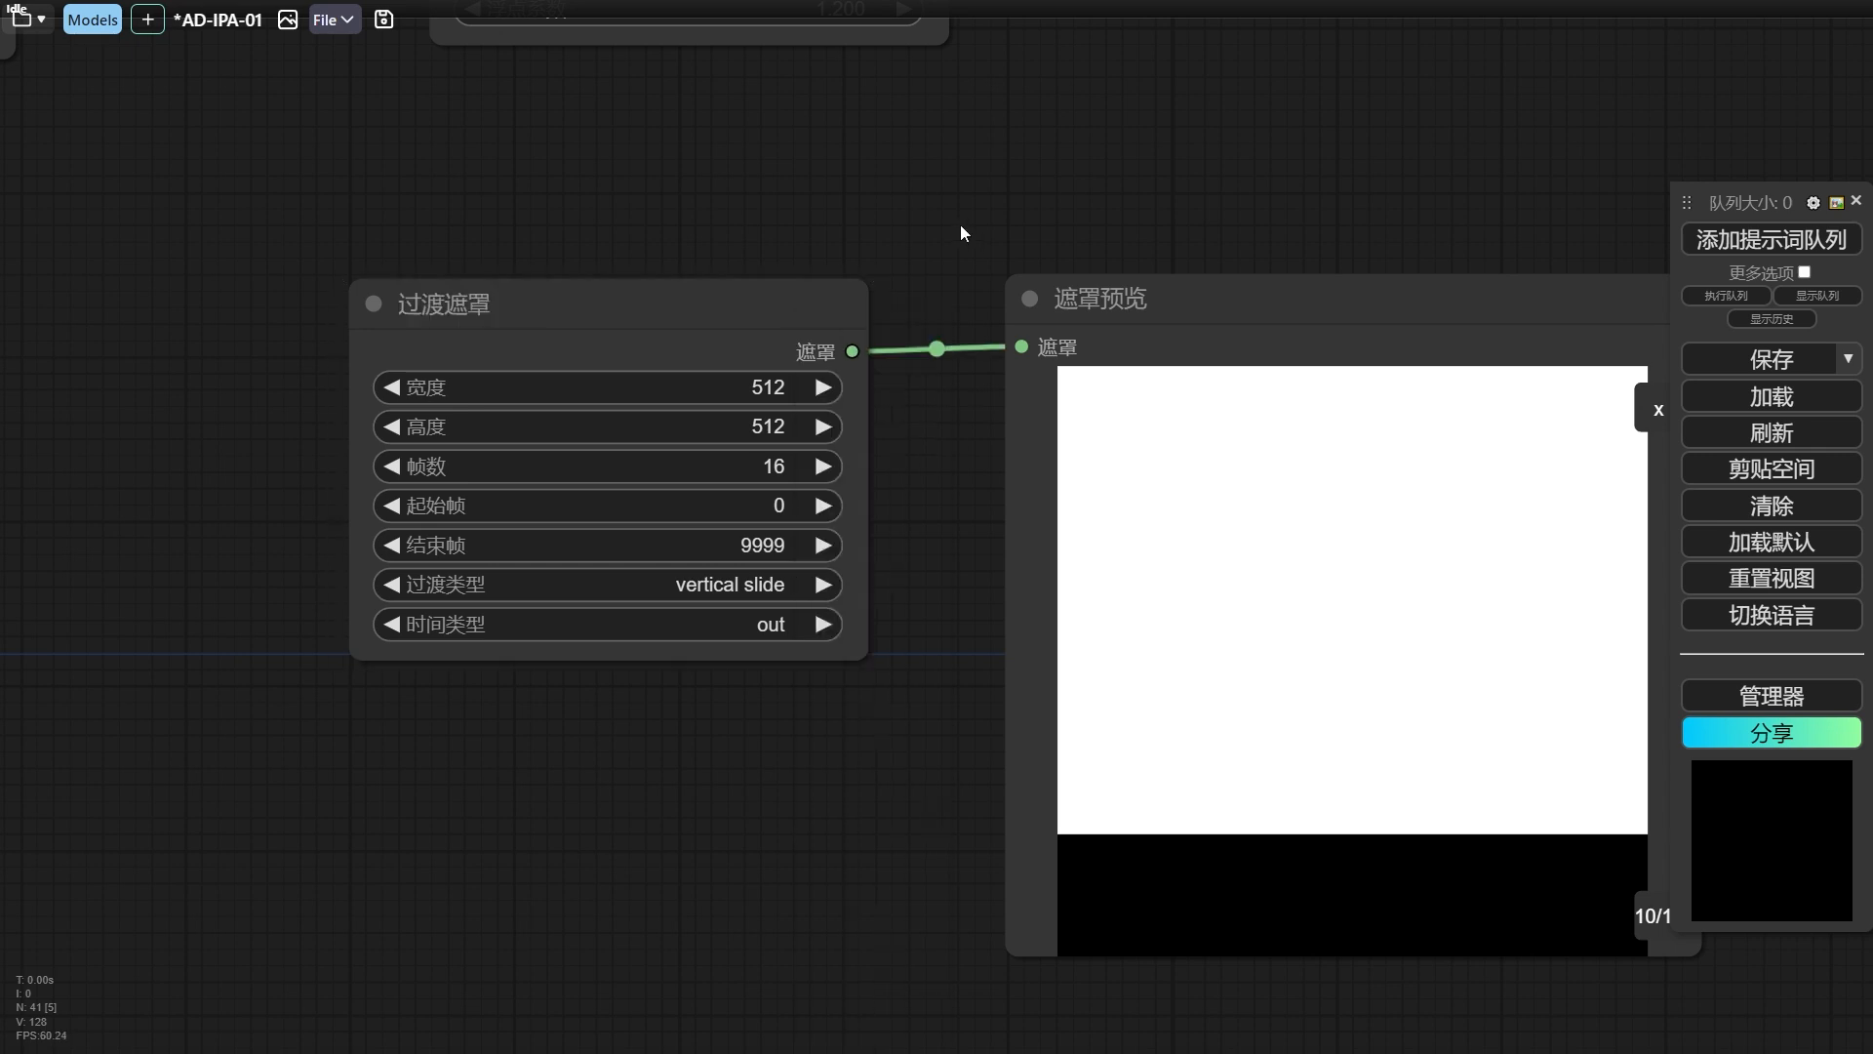
Convert the width and height settings of the 过渡遮罩 node into connectable inputs.
scroll(953, 499, up, 1)
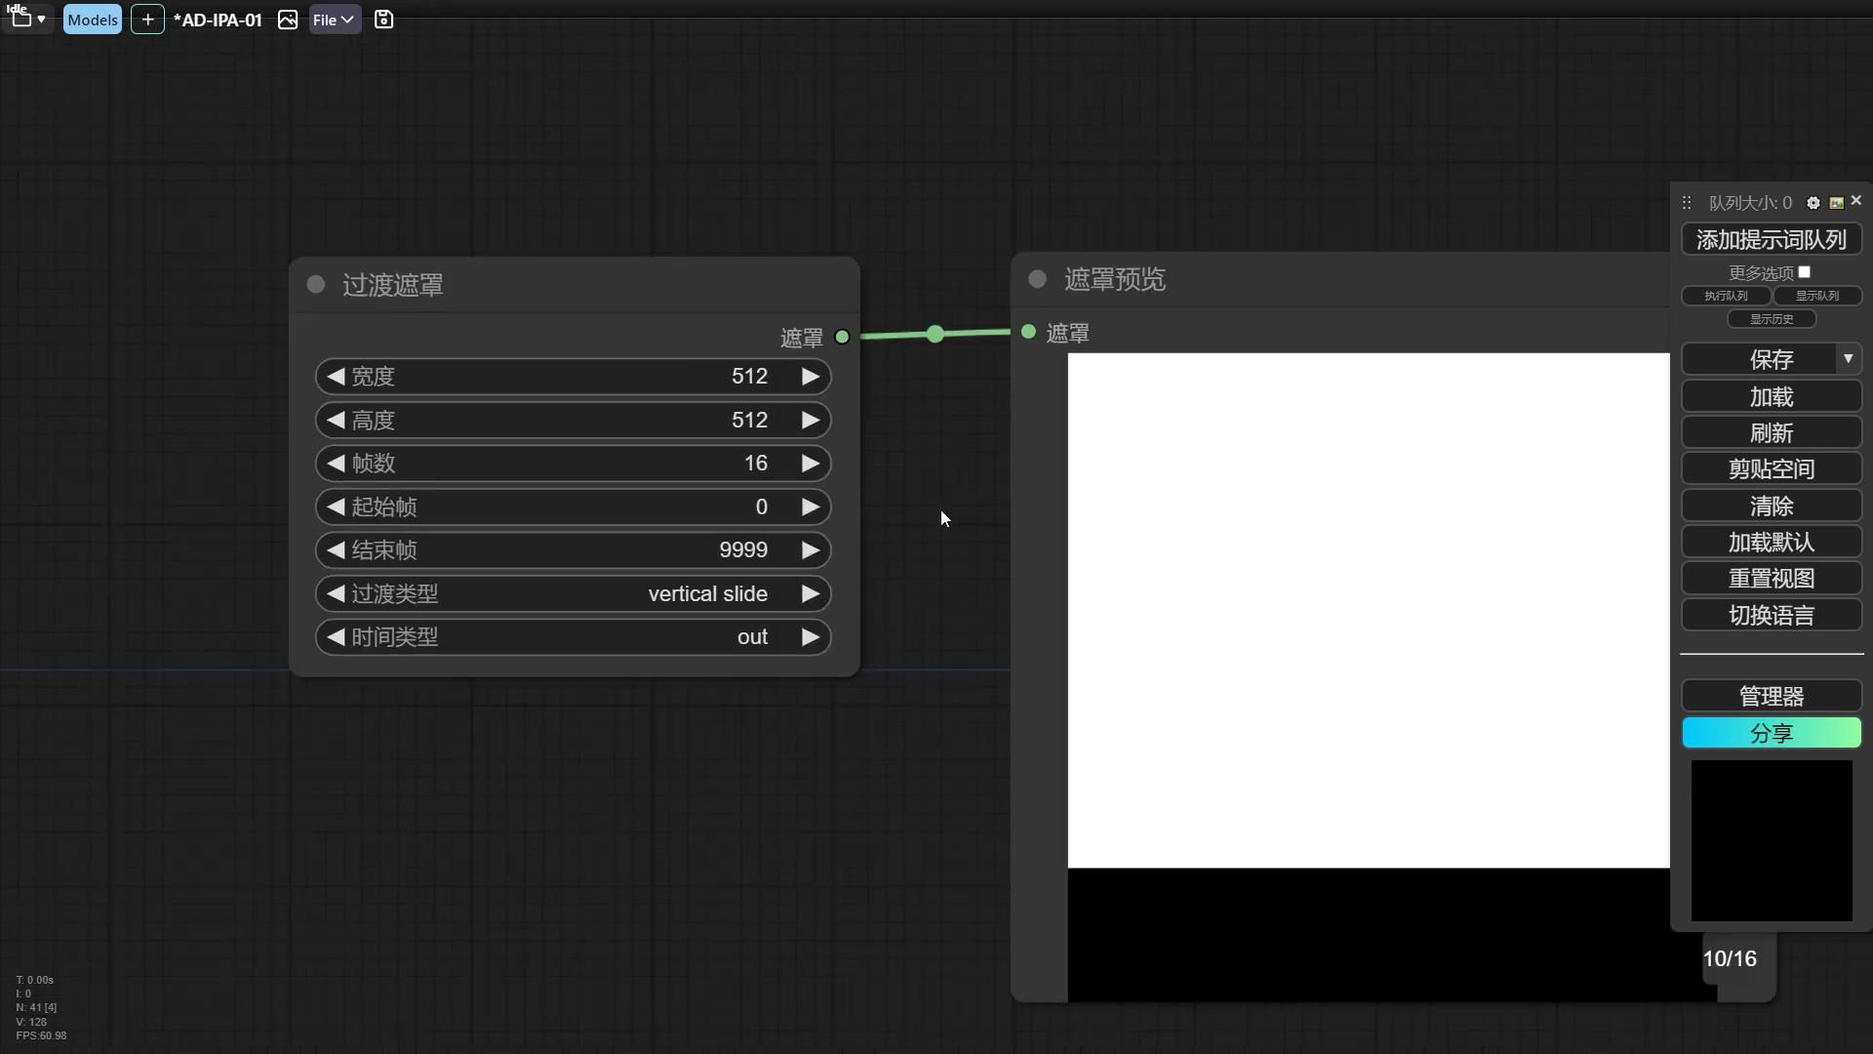
scroll(946, 508, down, 2)
drag(1003, 496, 856, 541)
scroll(858, 514, down, 6)
scroll(1202, 227, up, 4)
drag(1202, 227, 792, 404)
scroll(775, 502, down, 5)
drag(774, 507, 1005, 482)
scroll(952, 456, up, 4)
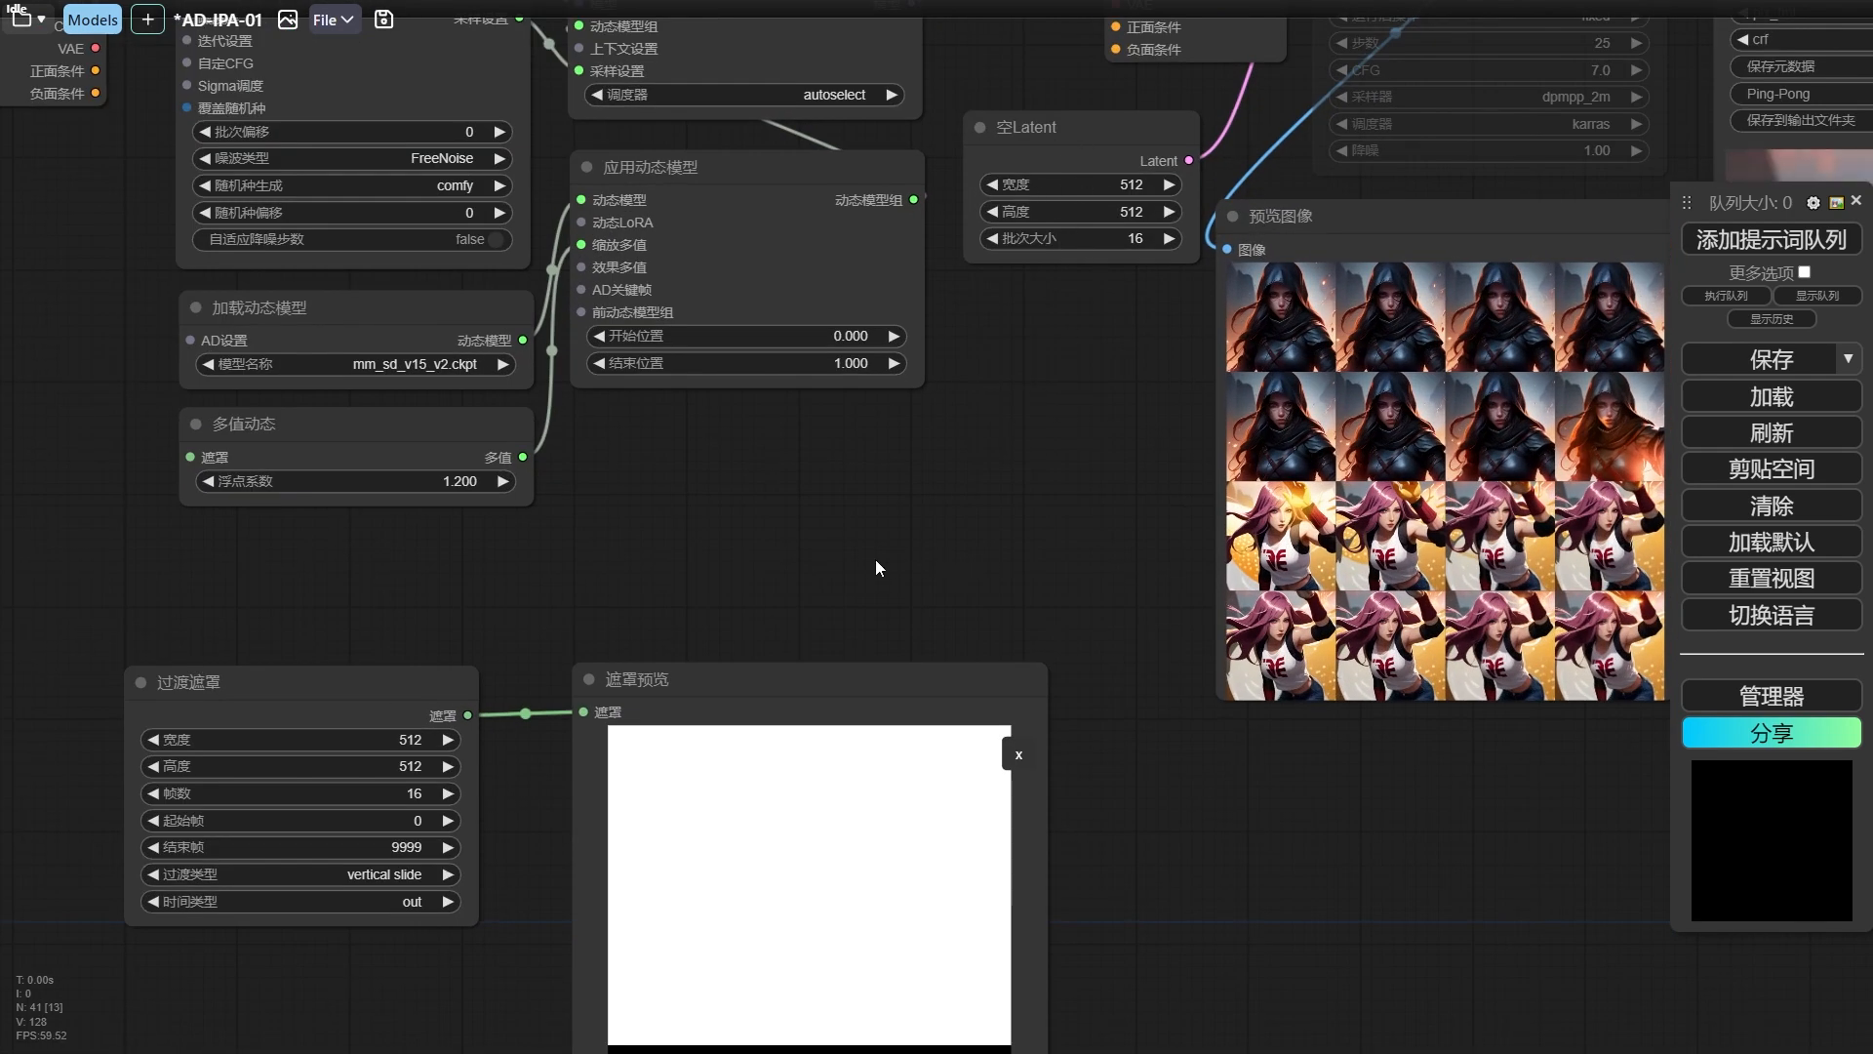
drag(283, 586, 600, 473)
right_click(574, 605)
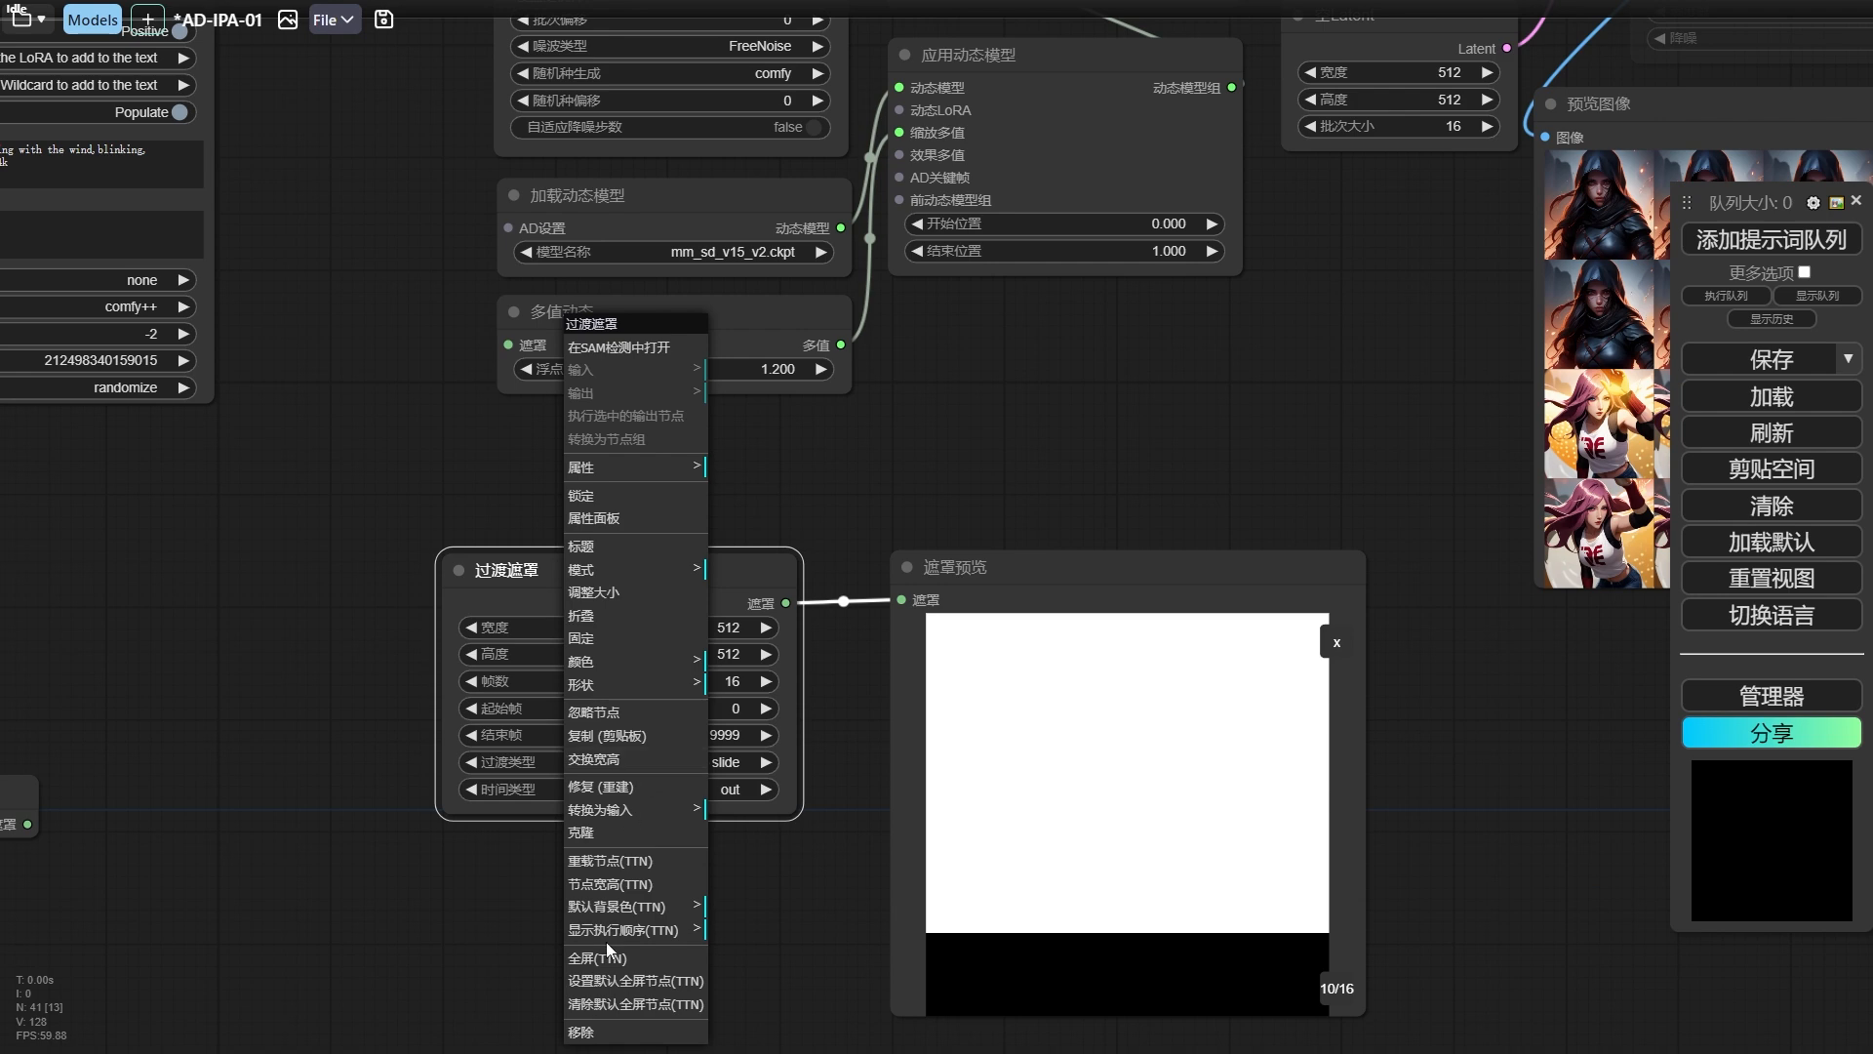
click(741, 824)
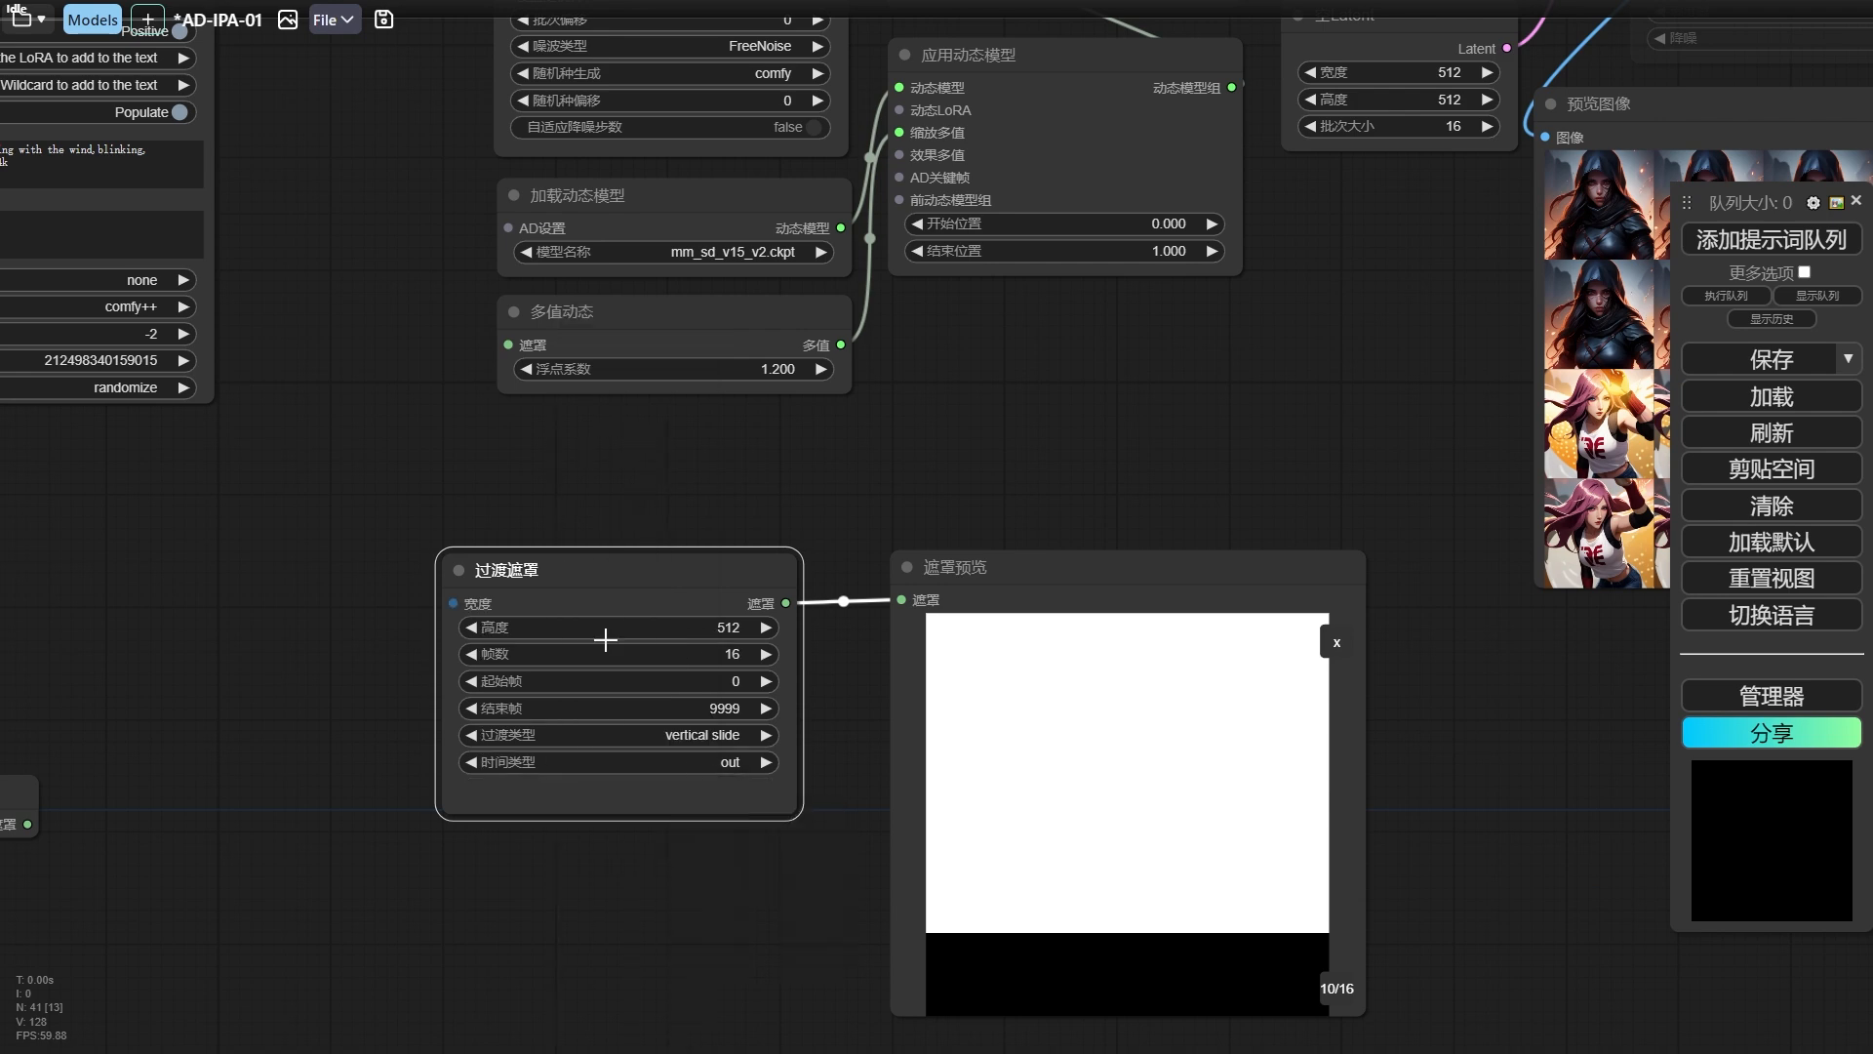
drag(1215, 289, 1178, 315)
Search for "get" among nodes accepting the 空Latent output and add a connected Get latent size node.
drag(1452, 88, 1087, 400)
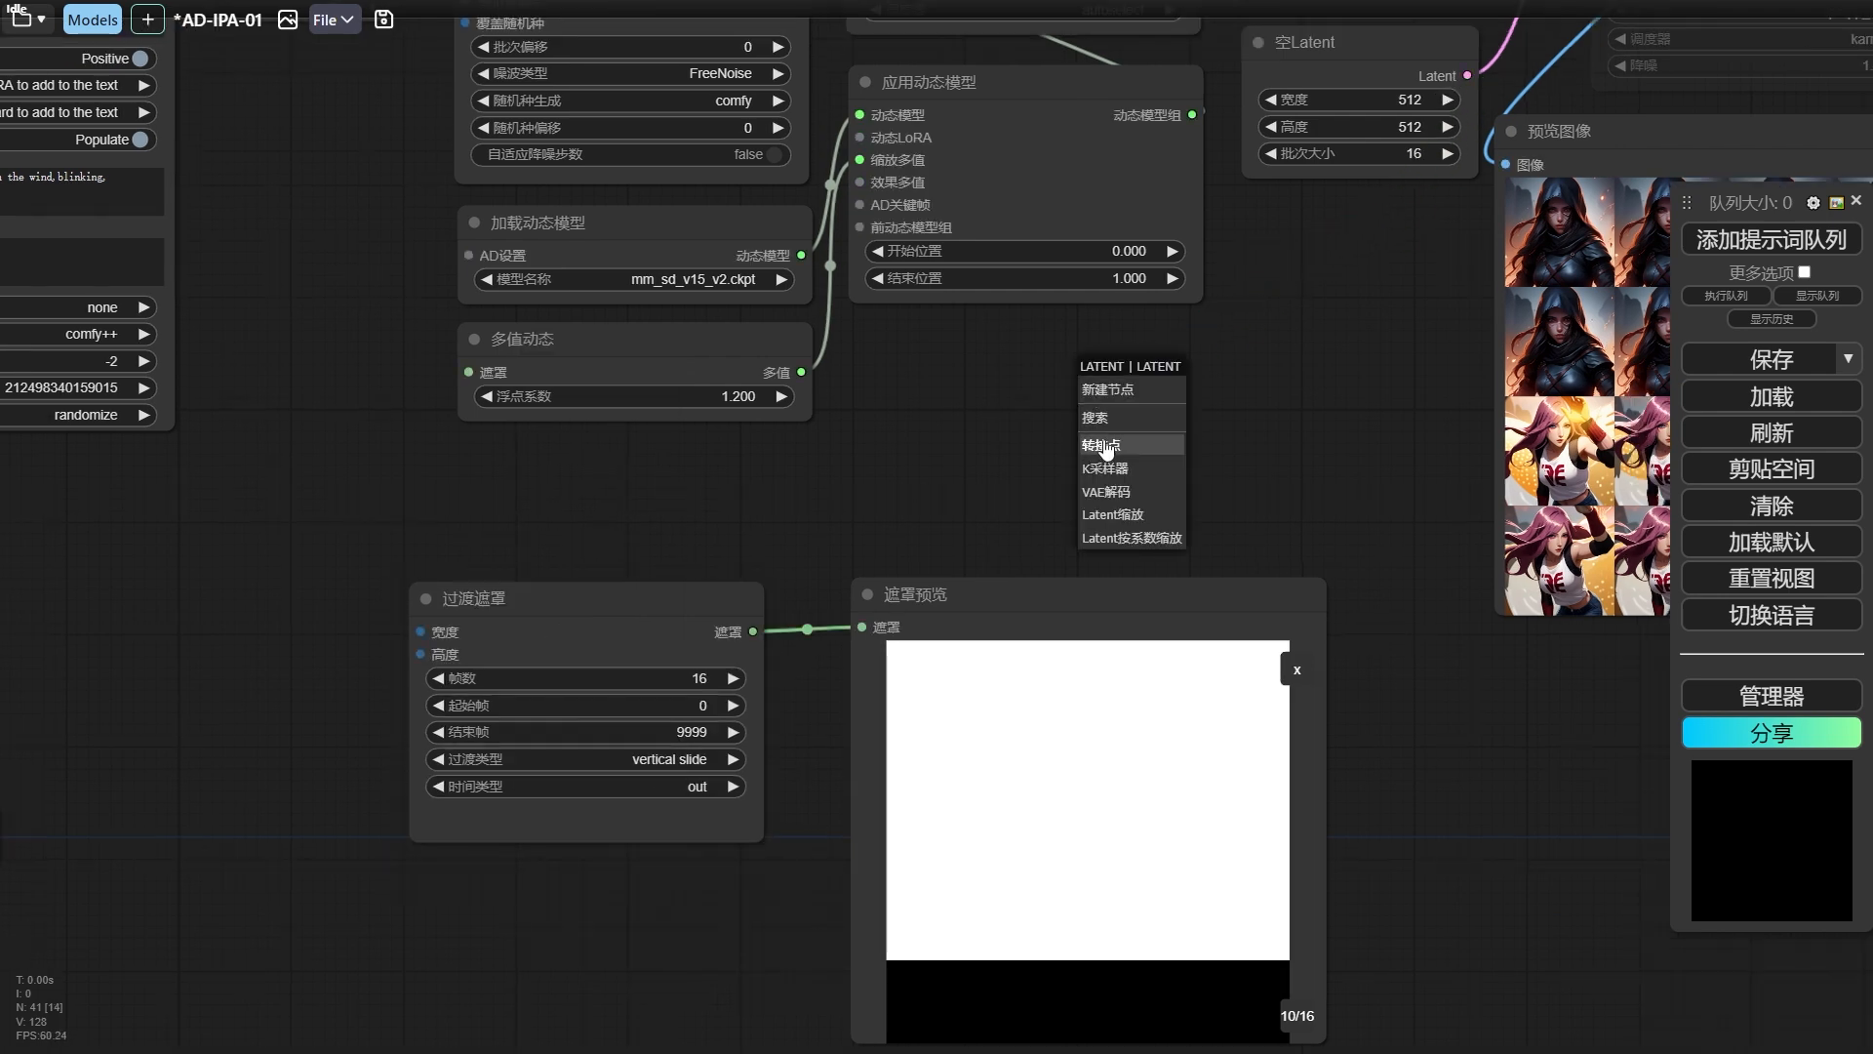
click(1091, 389)
text(get)
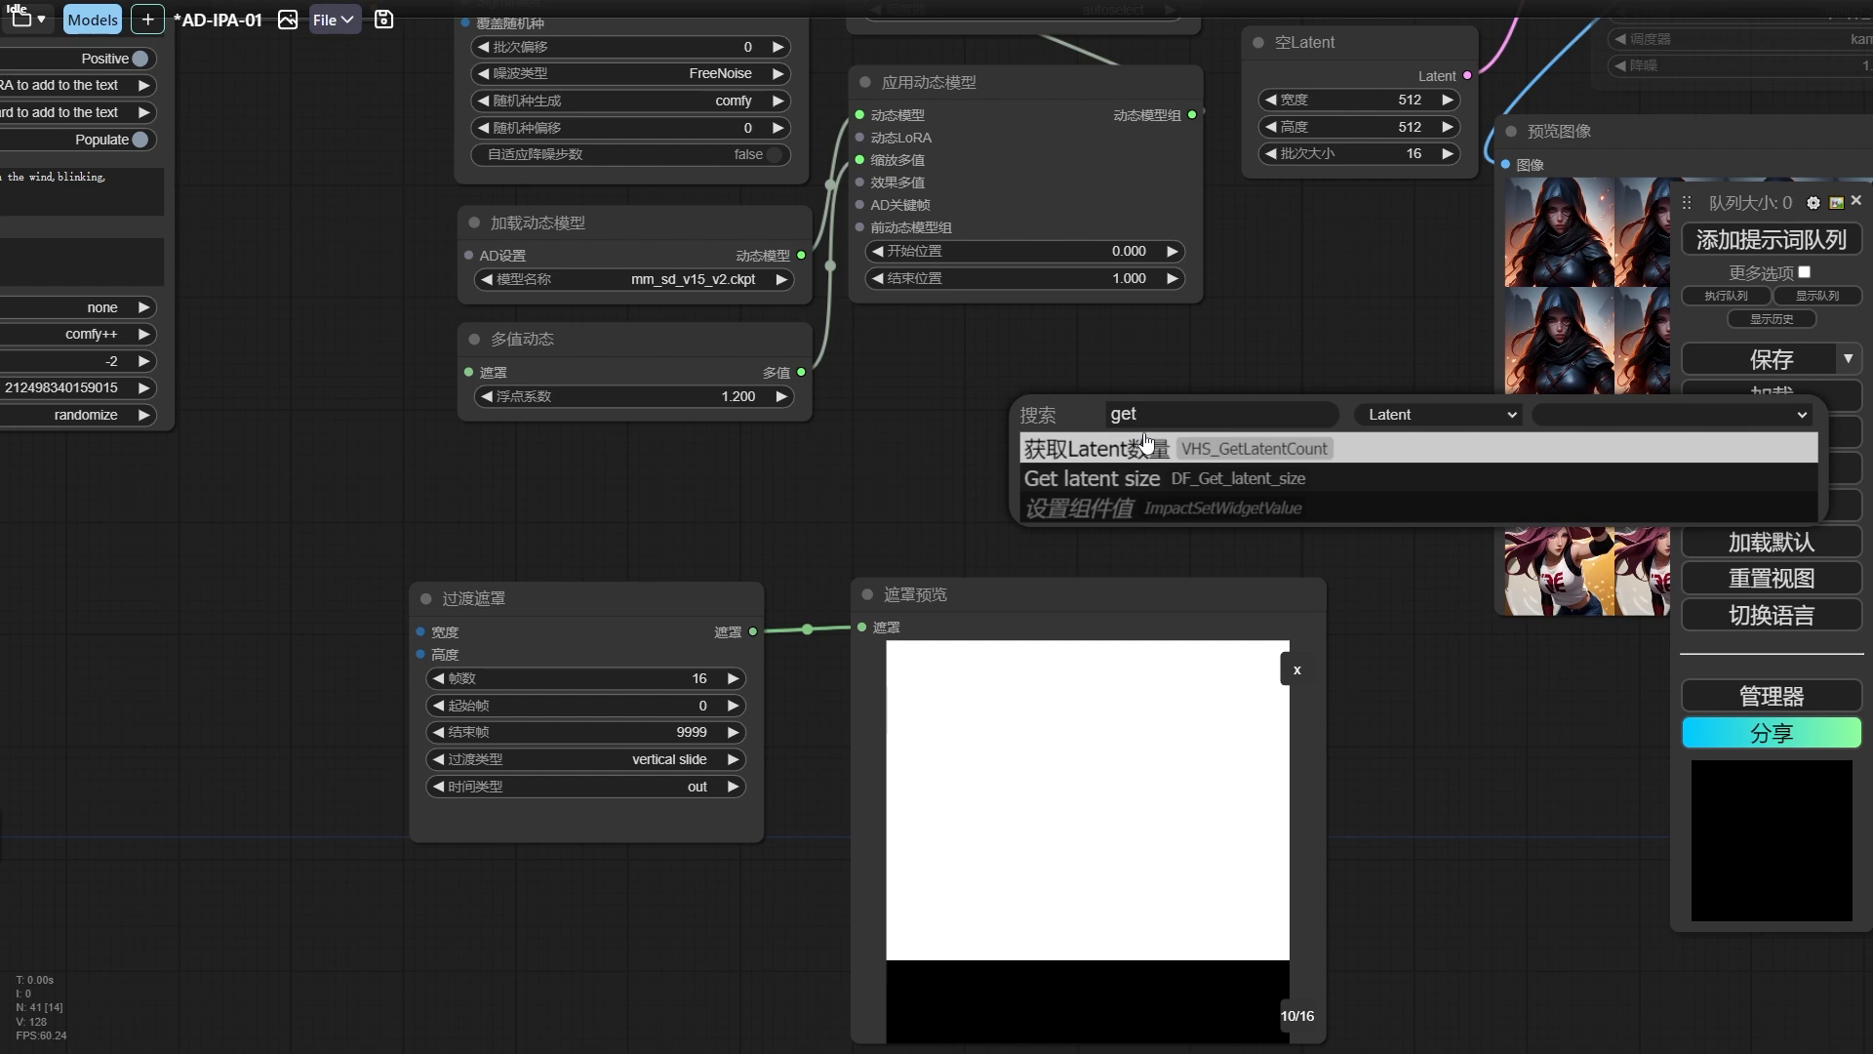
click(1161, 478)
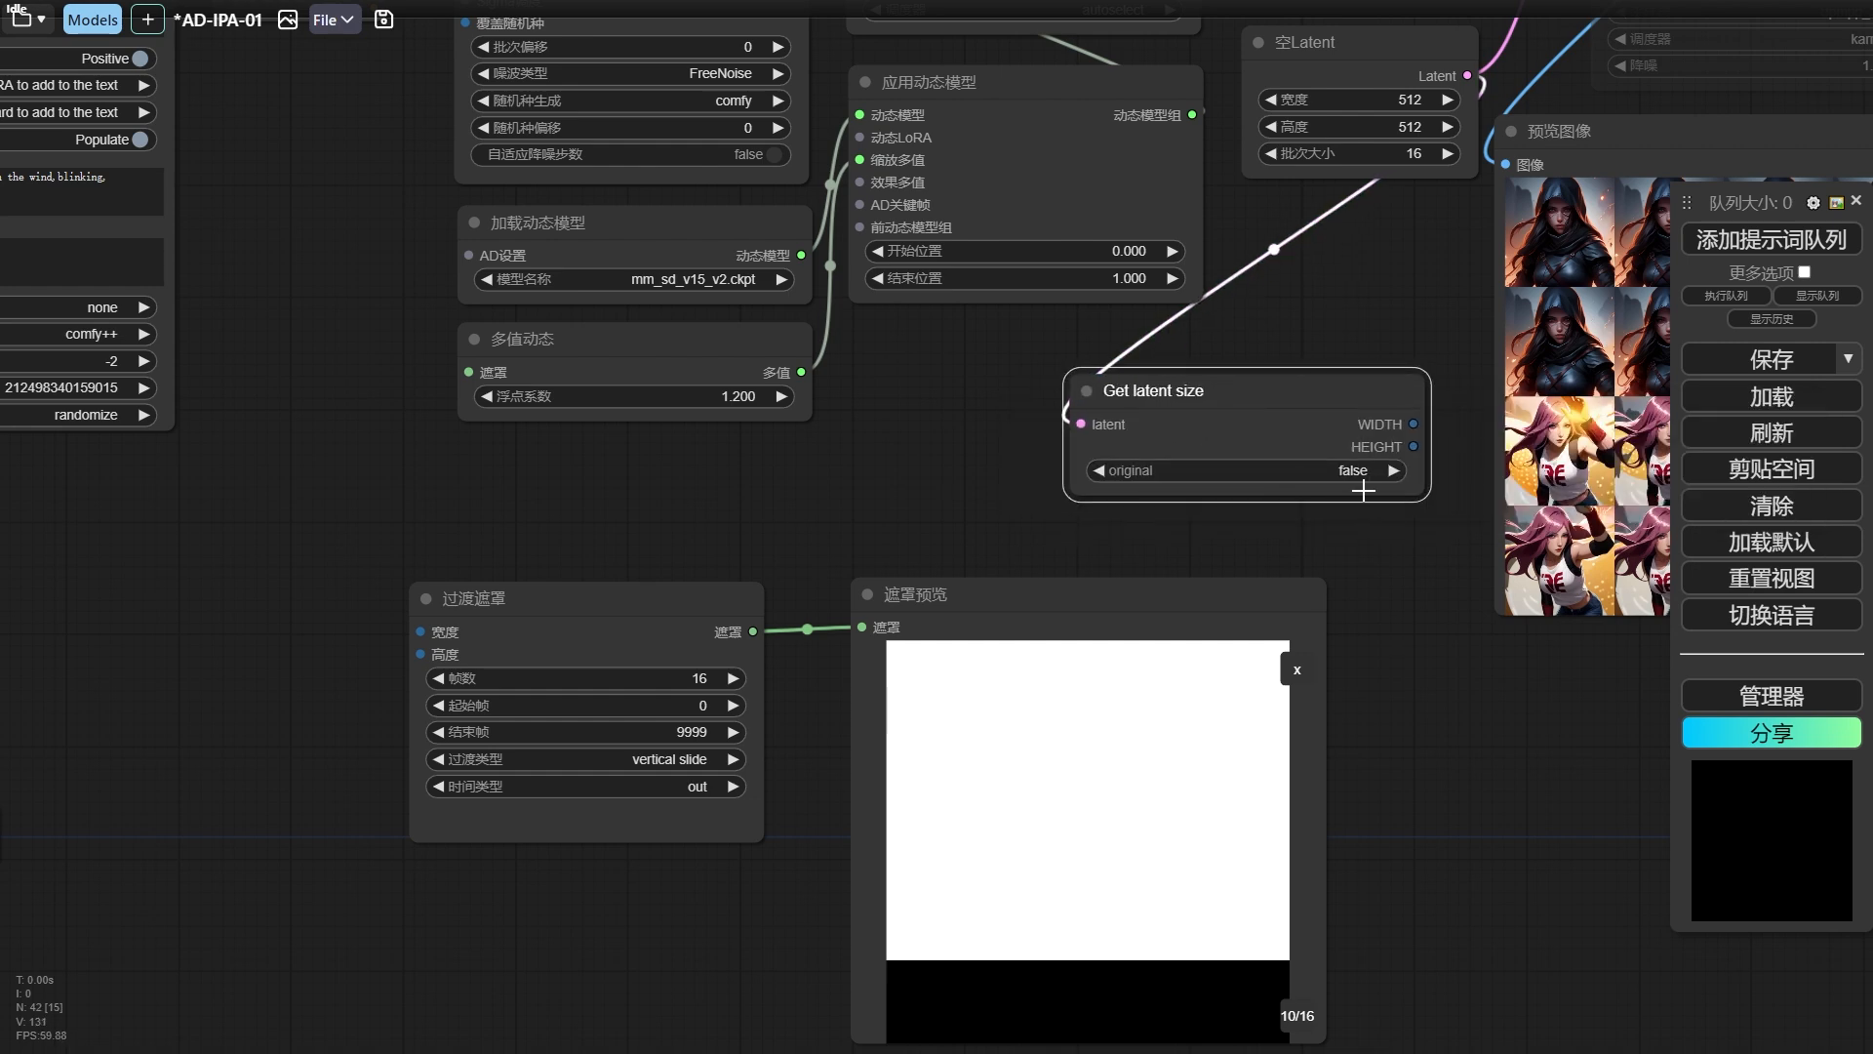
Connect Get latent size's WIDTH and HEIGHT to the 过渡遮罩 node's 宽度 and 高度 inputs, and collapse it beside the mask preview.
drag(1420, 491, 420, 632)
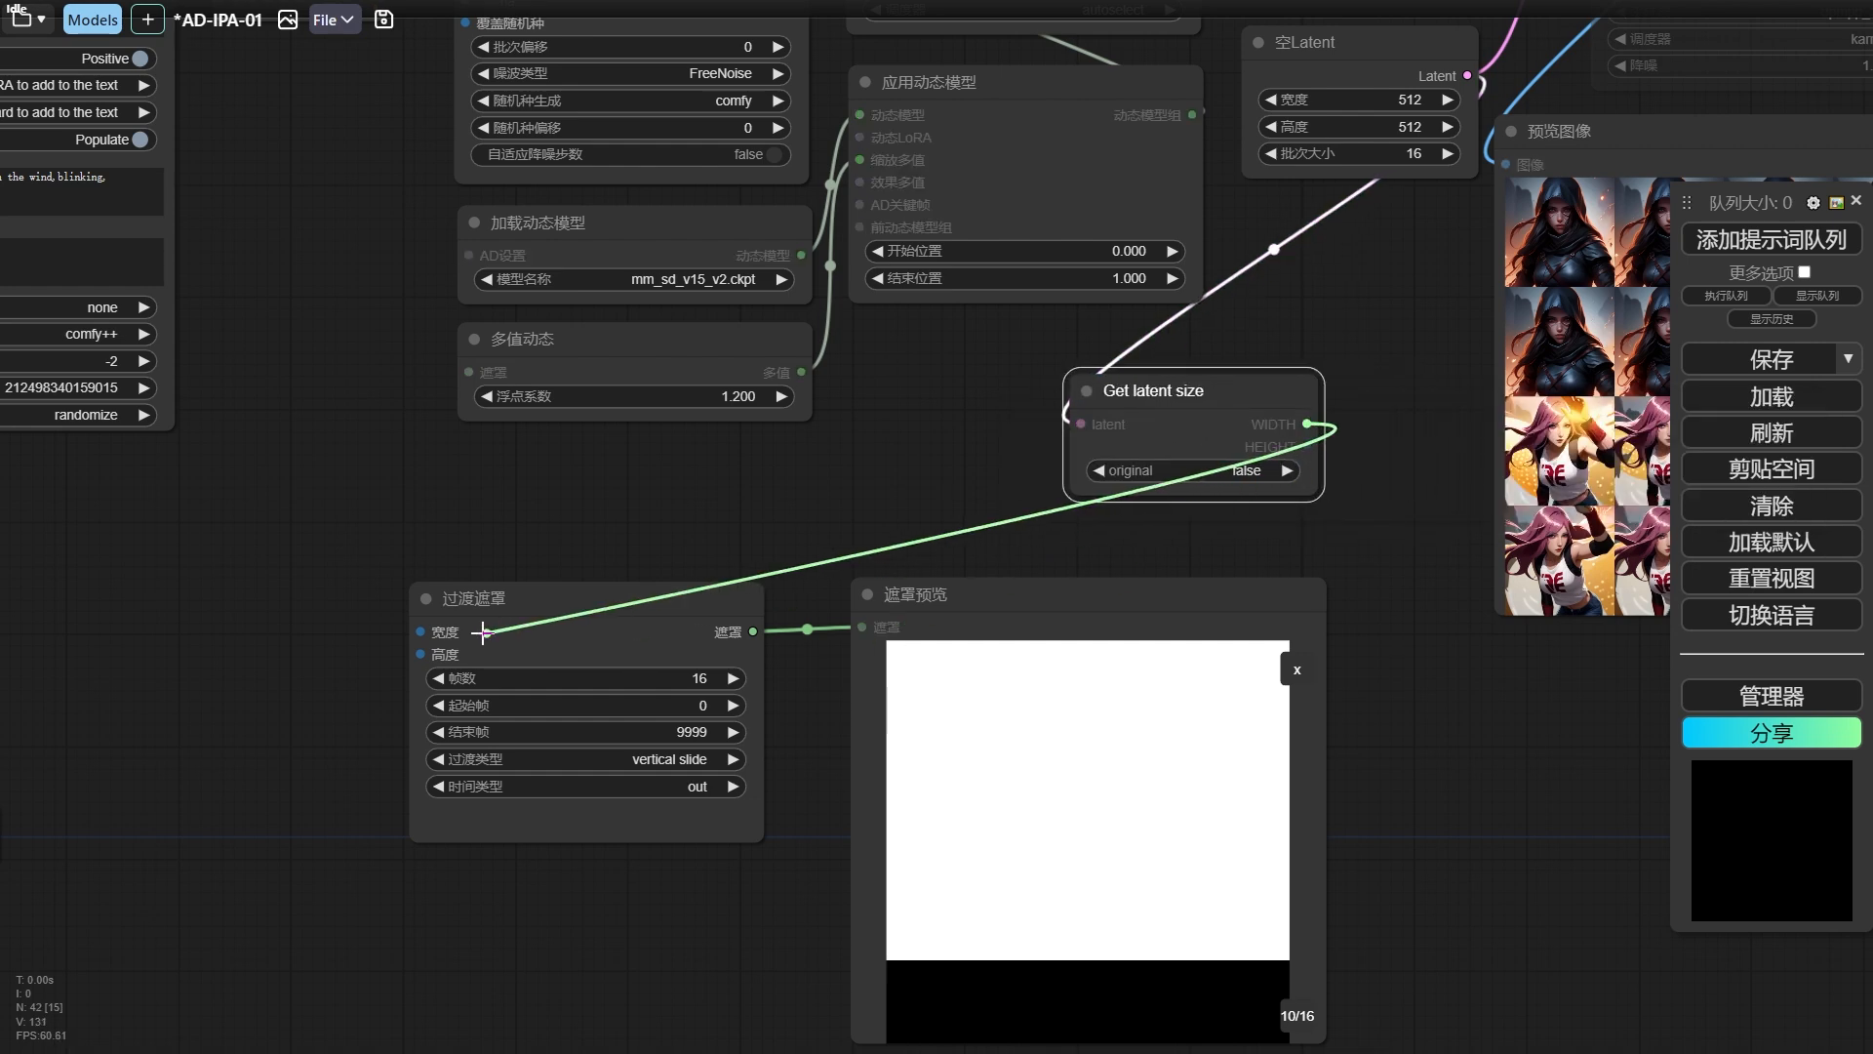
drag(1308, 446, 420, 654)
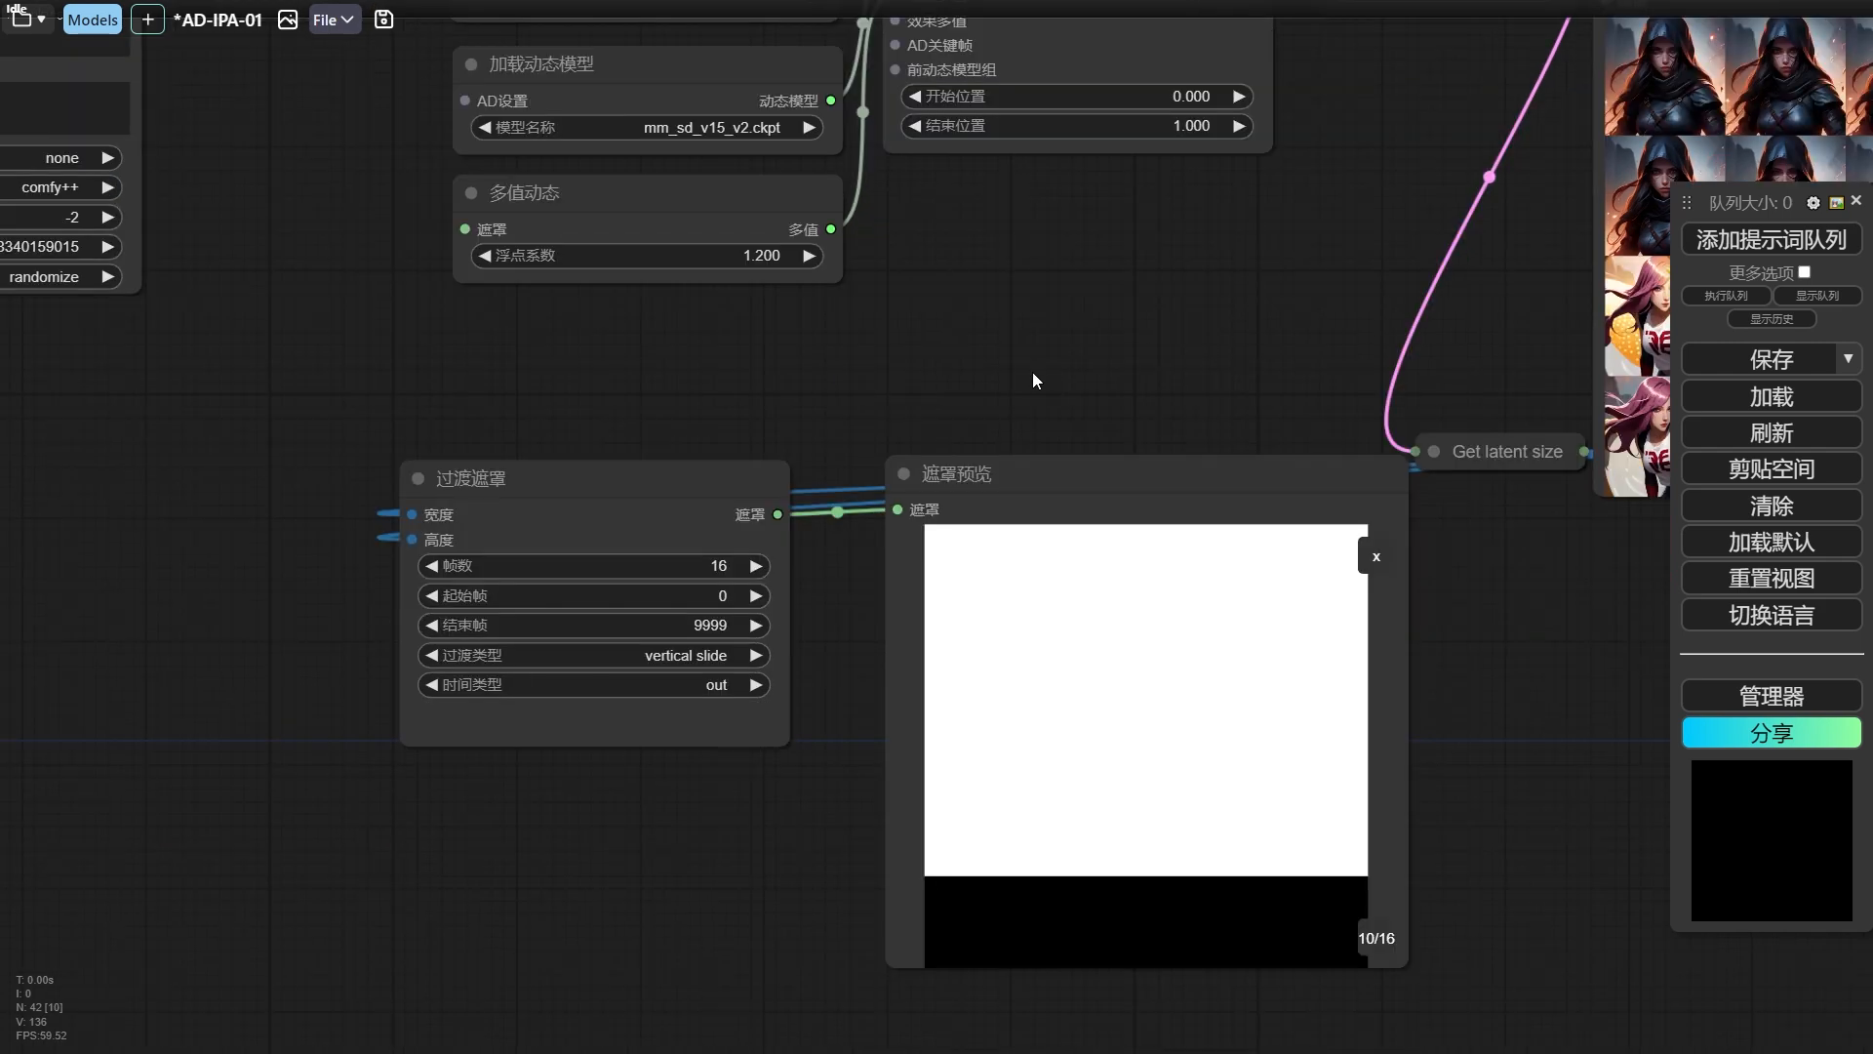
Shift the 过渡遮罩 and 遮罩预览 nodes to the left and add a 遮罩反转 node fed by the transition mask.
scroll(1032, 369, down, 8)
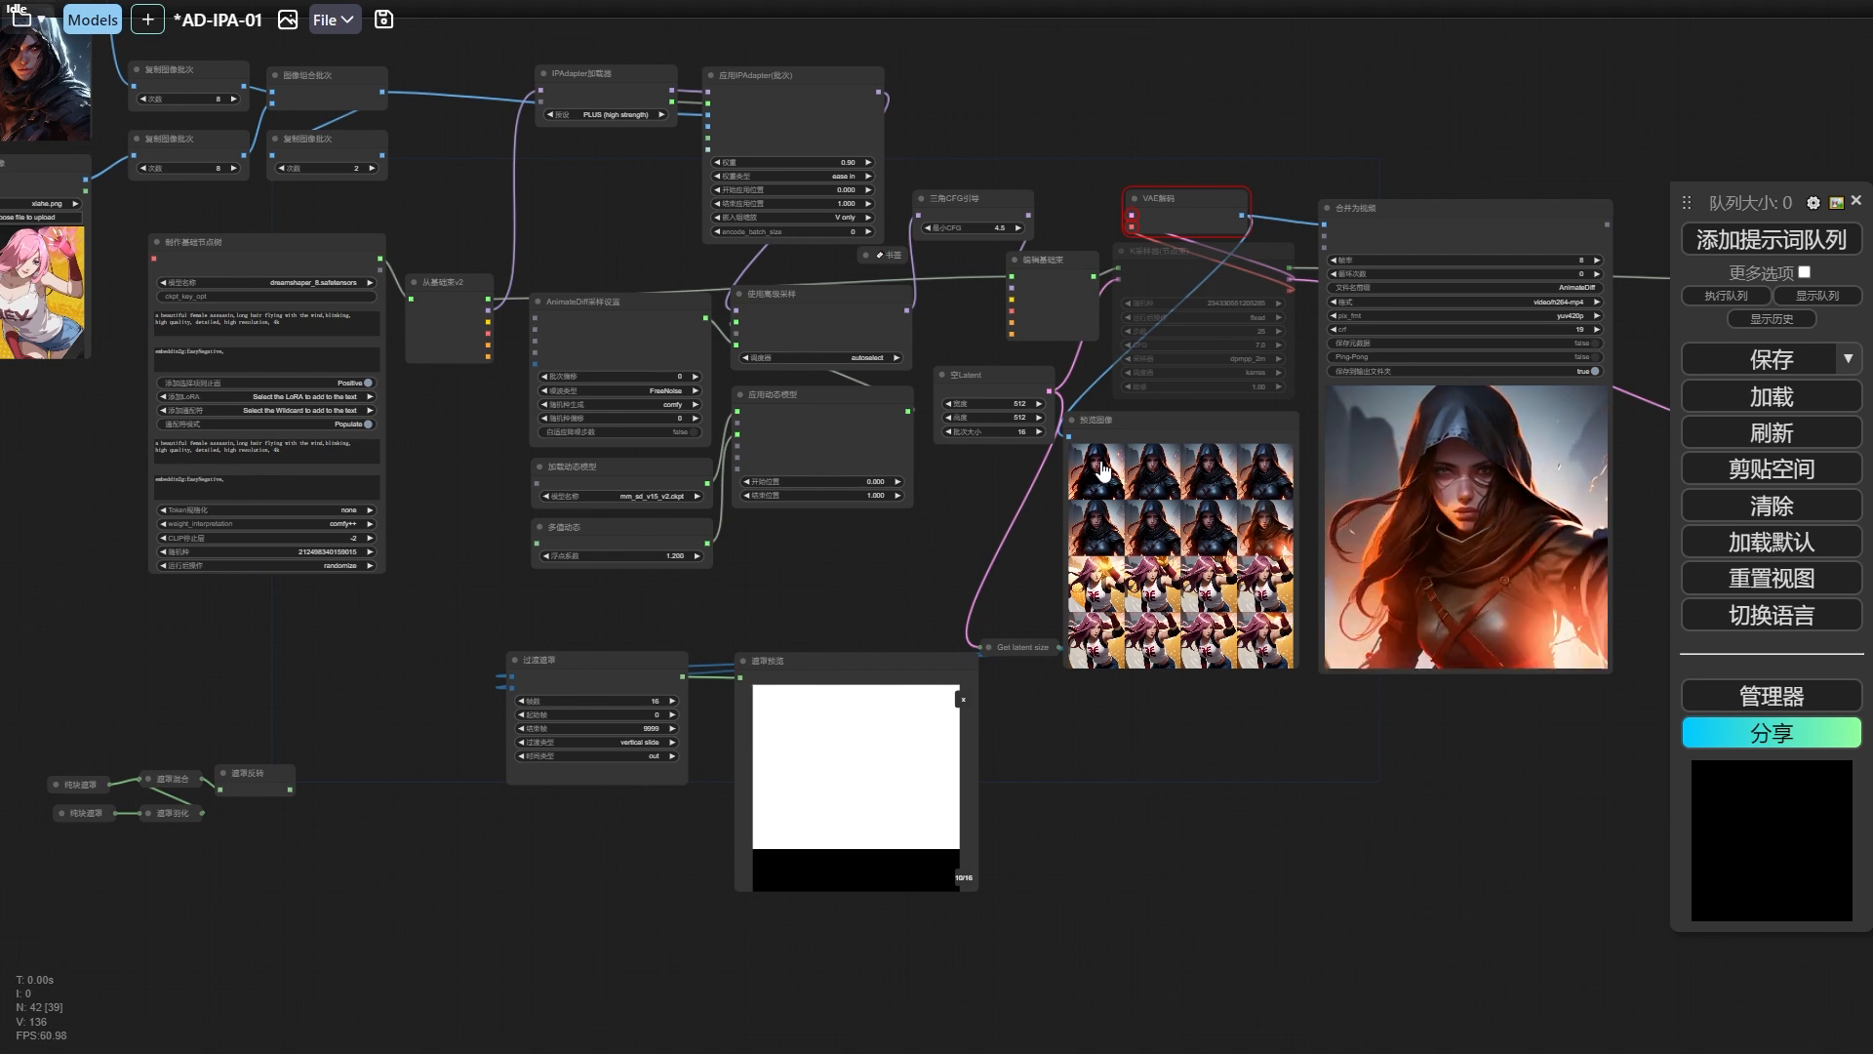
click(798, 732)
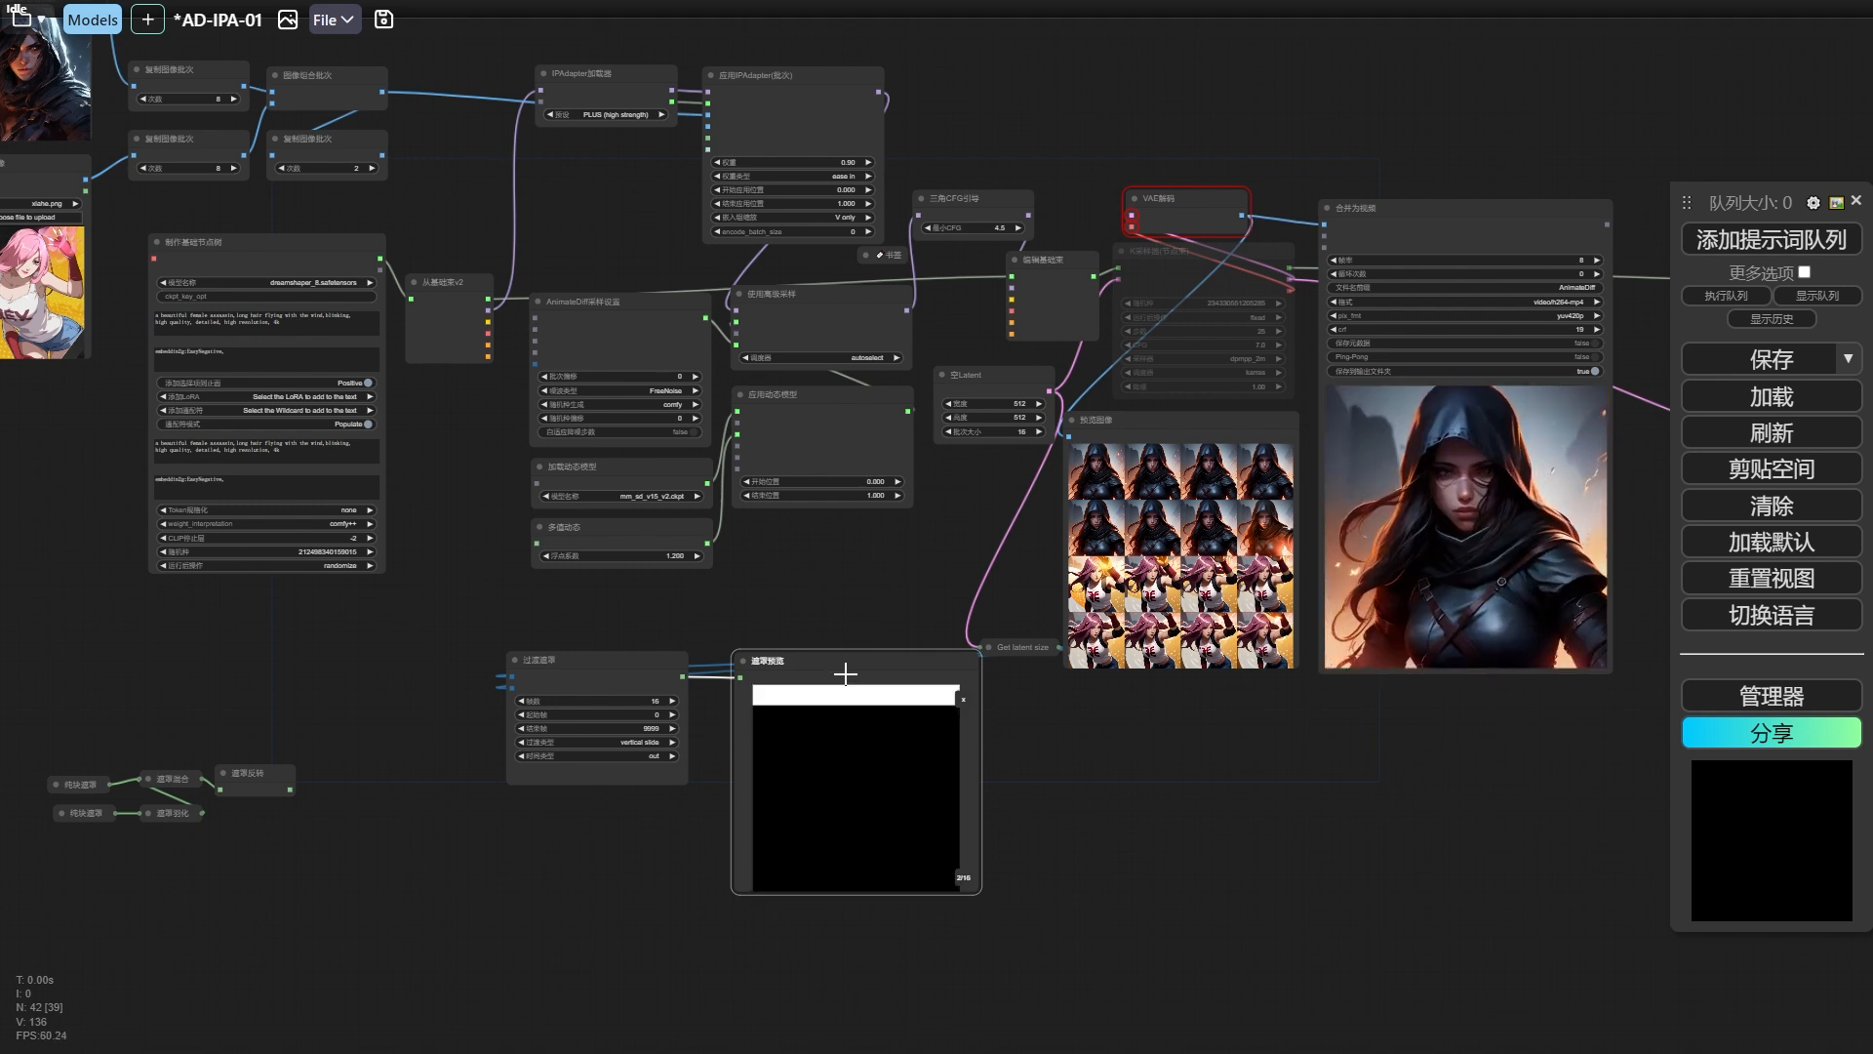
drag(561, 670, 393, 674)
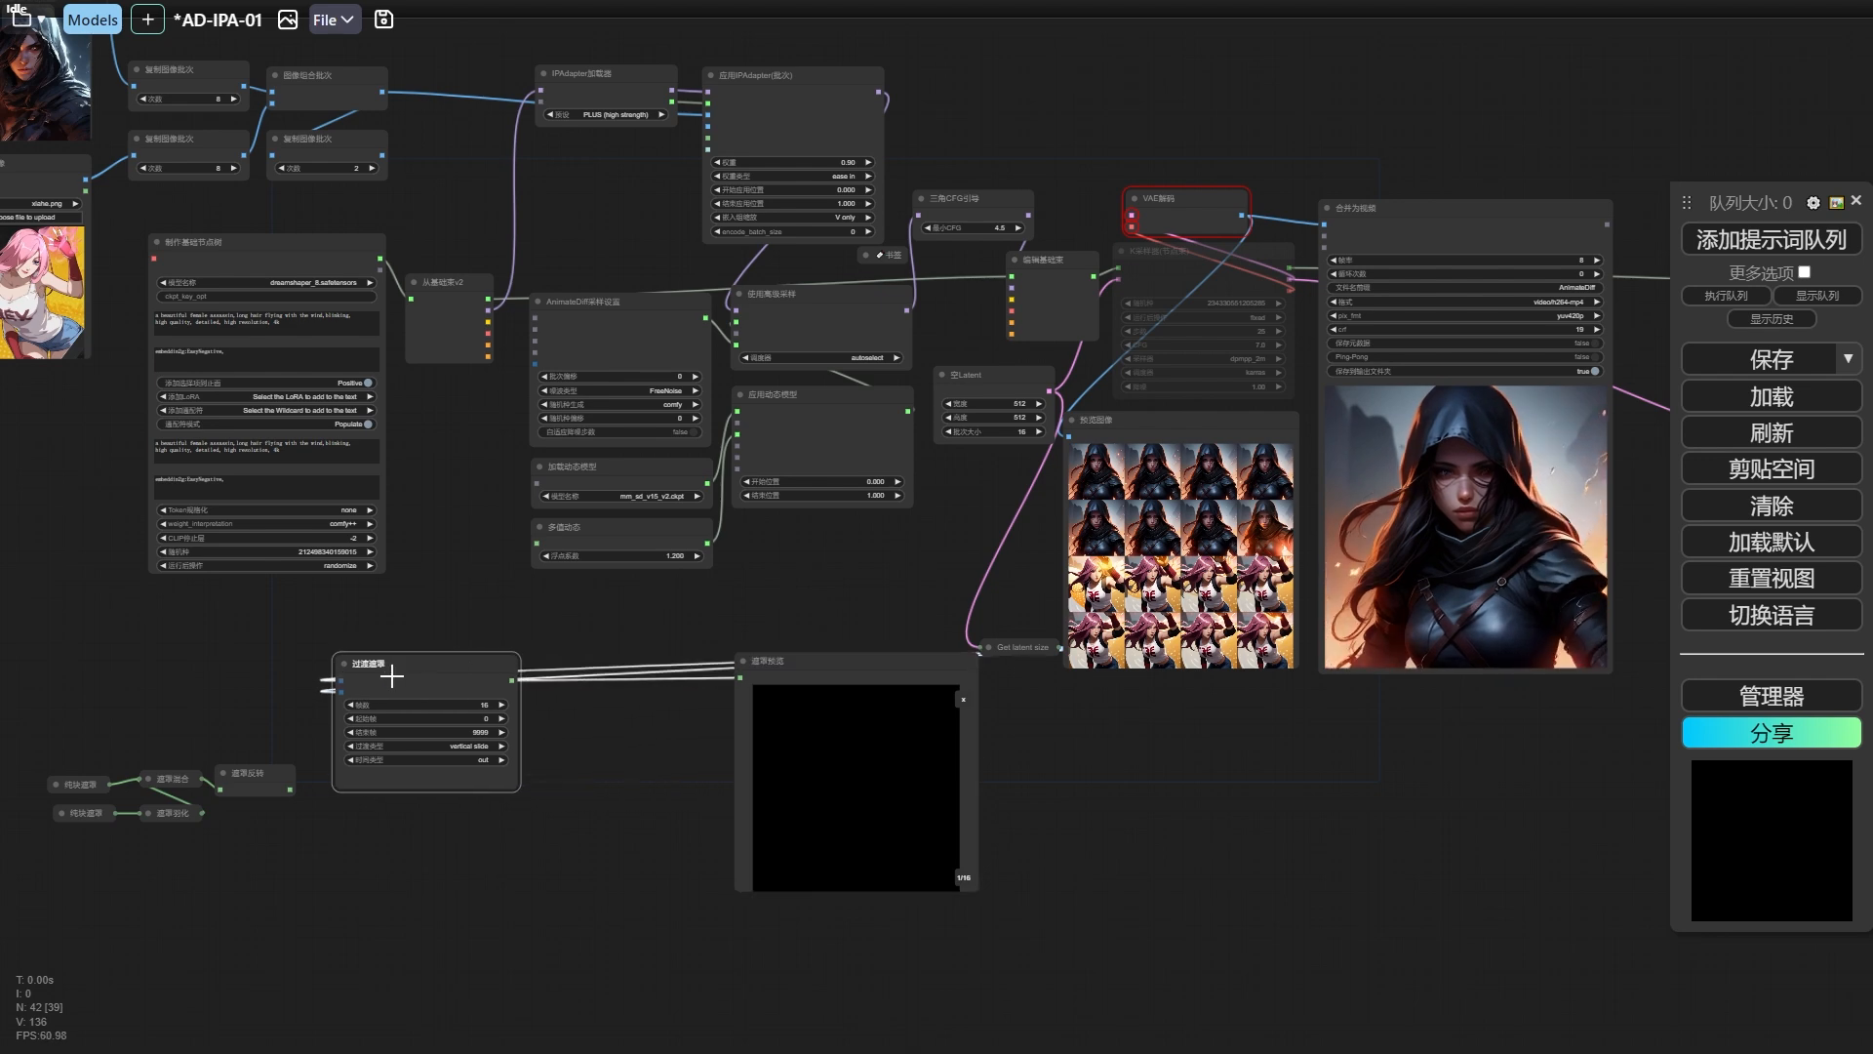
drag(819, 664, 640, 670)
drag(589, 626, 717, 694)
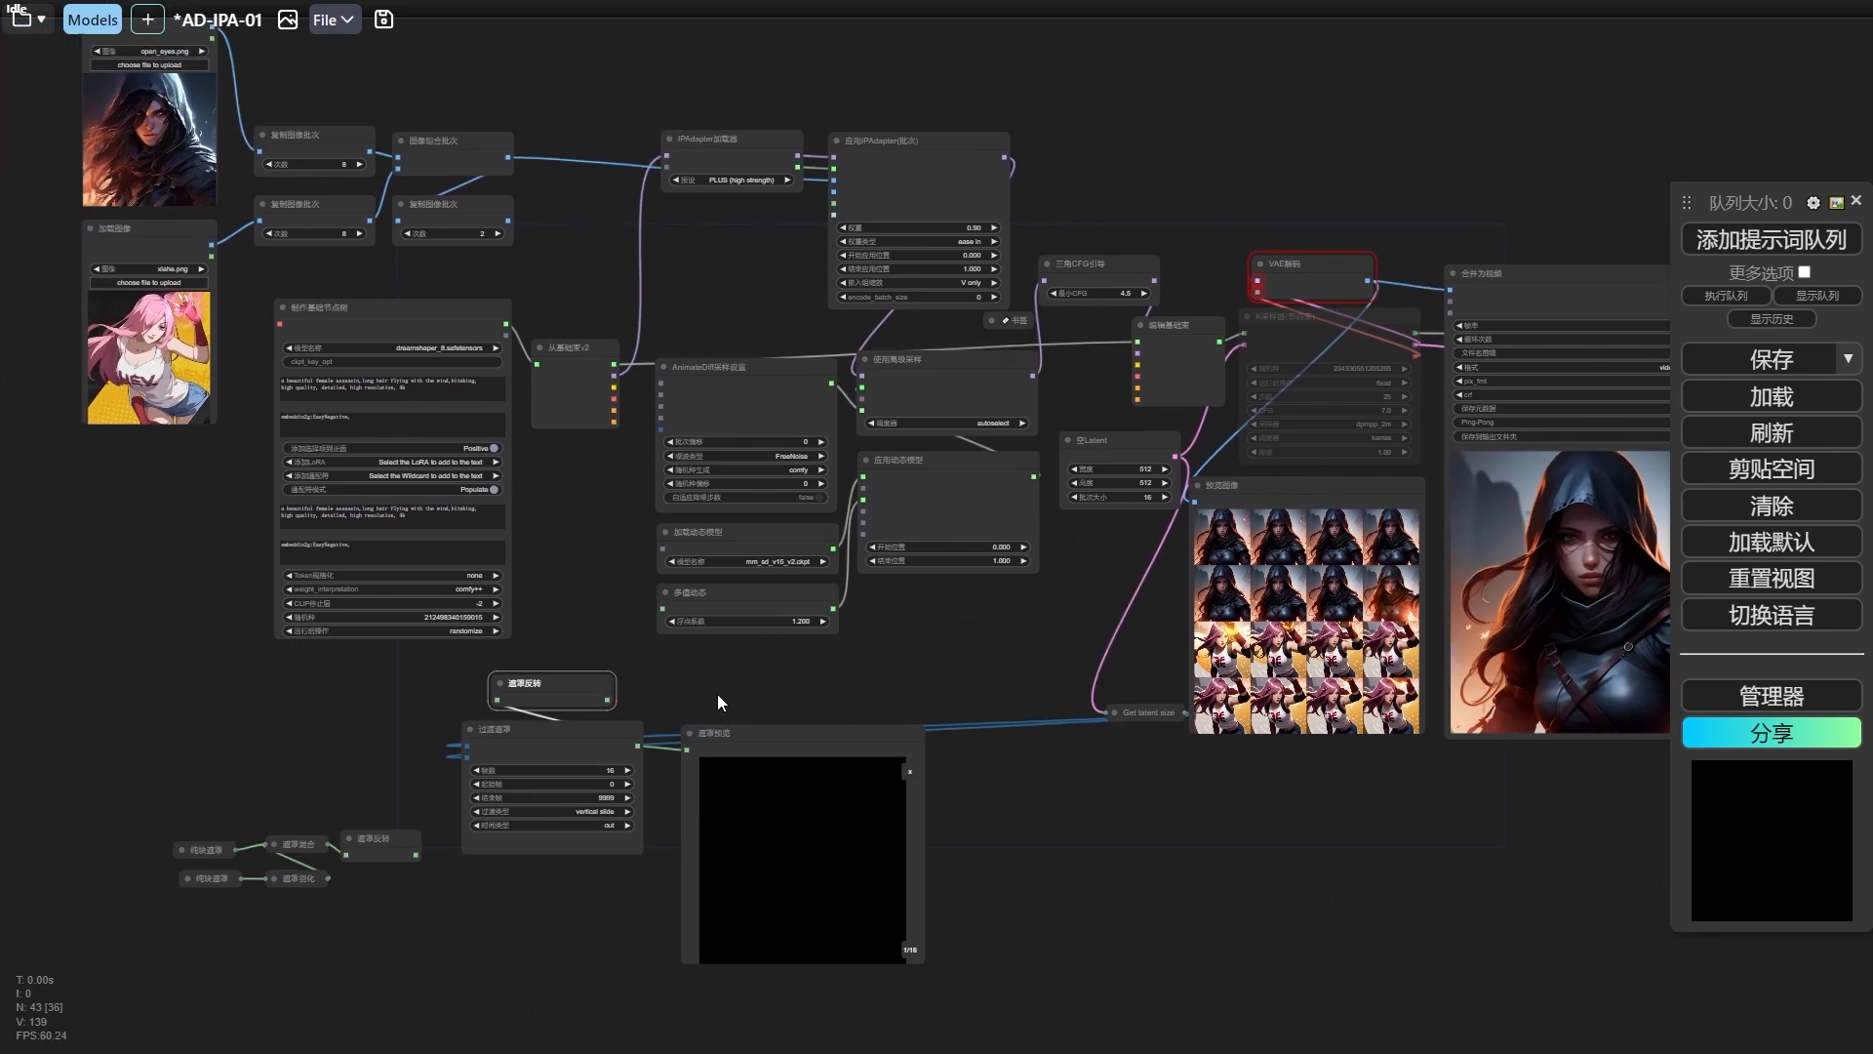
Add an 应用IPAdapter(高级) node near the existing 应用IPAdapter(批次) node.
drag(784, 340, 1200, 450)
scroll(1360, 273, up, 6)
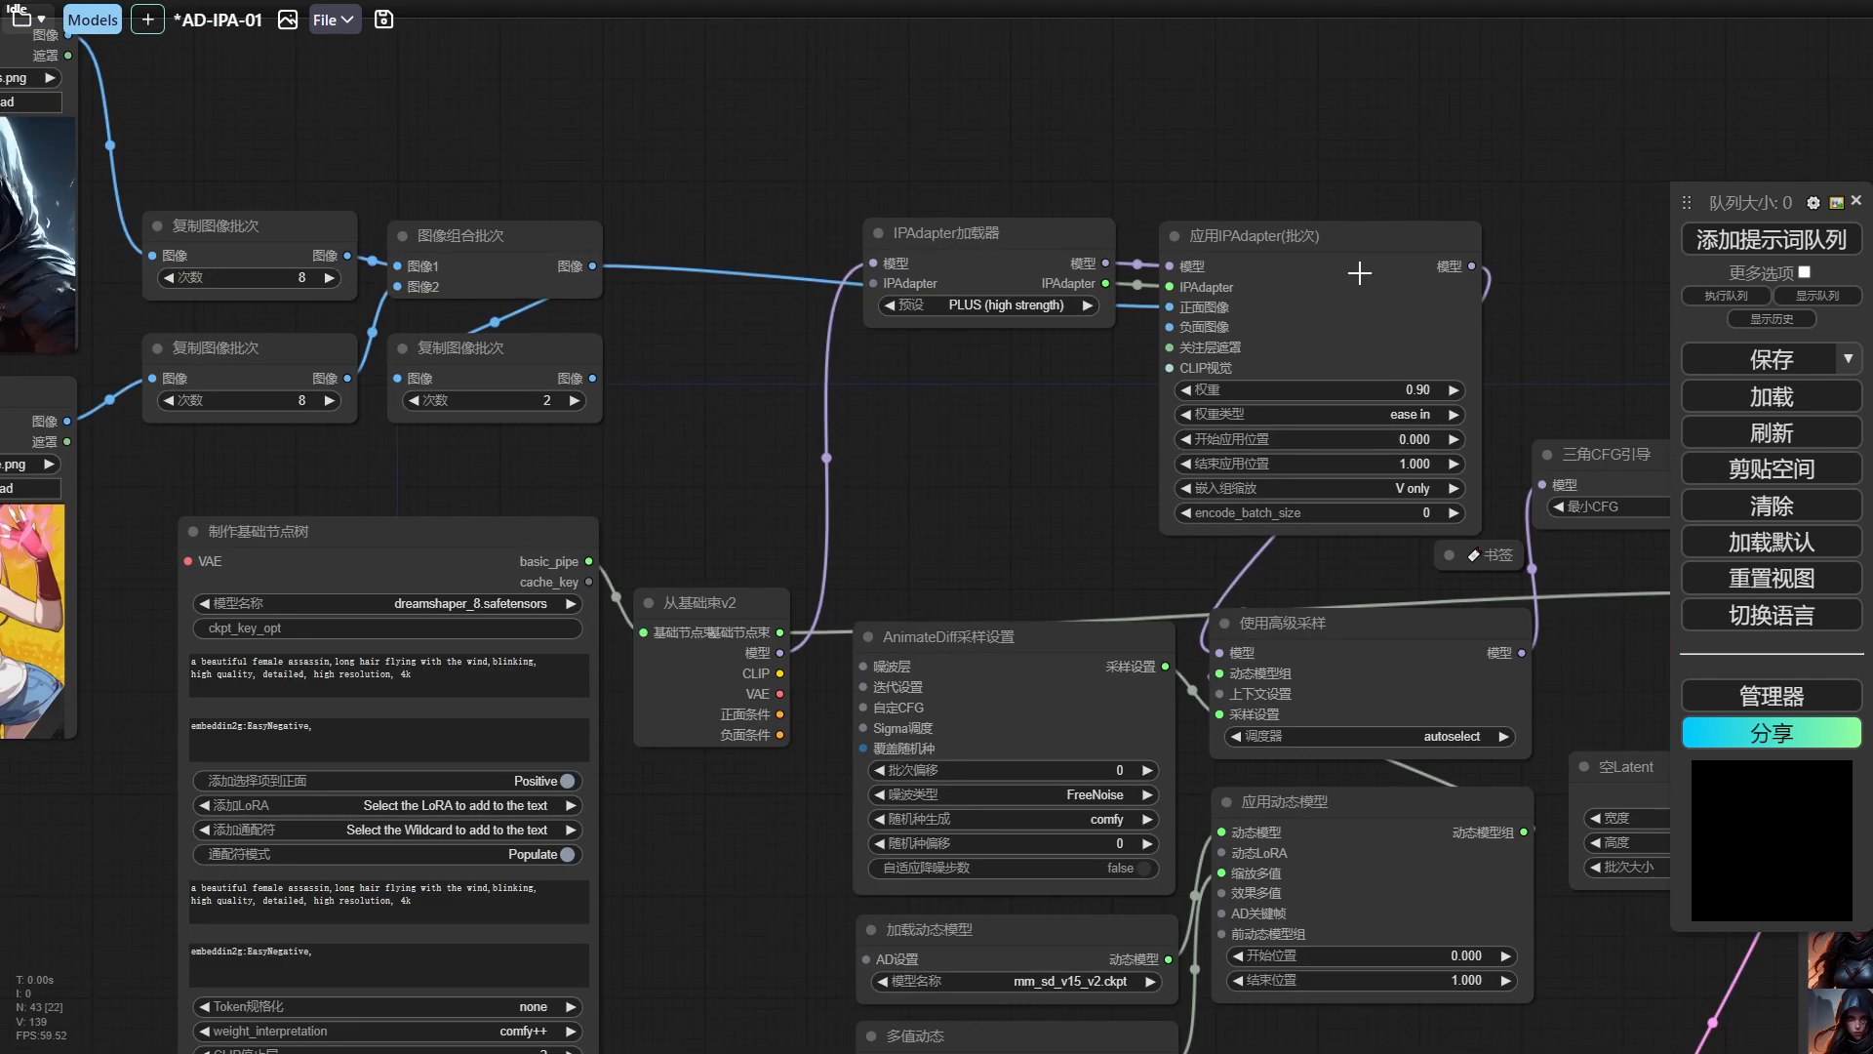
scroll(965, 417, down, 3)
drag(975, 411, 698, 404)
scroll(699, 403, up, 1)
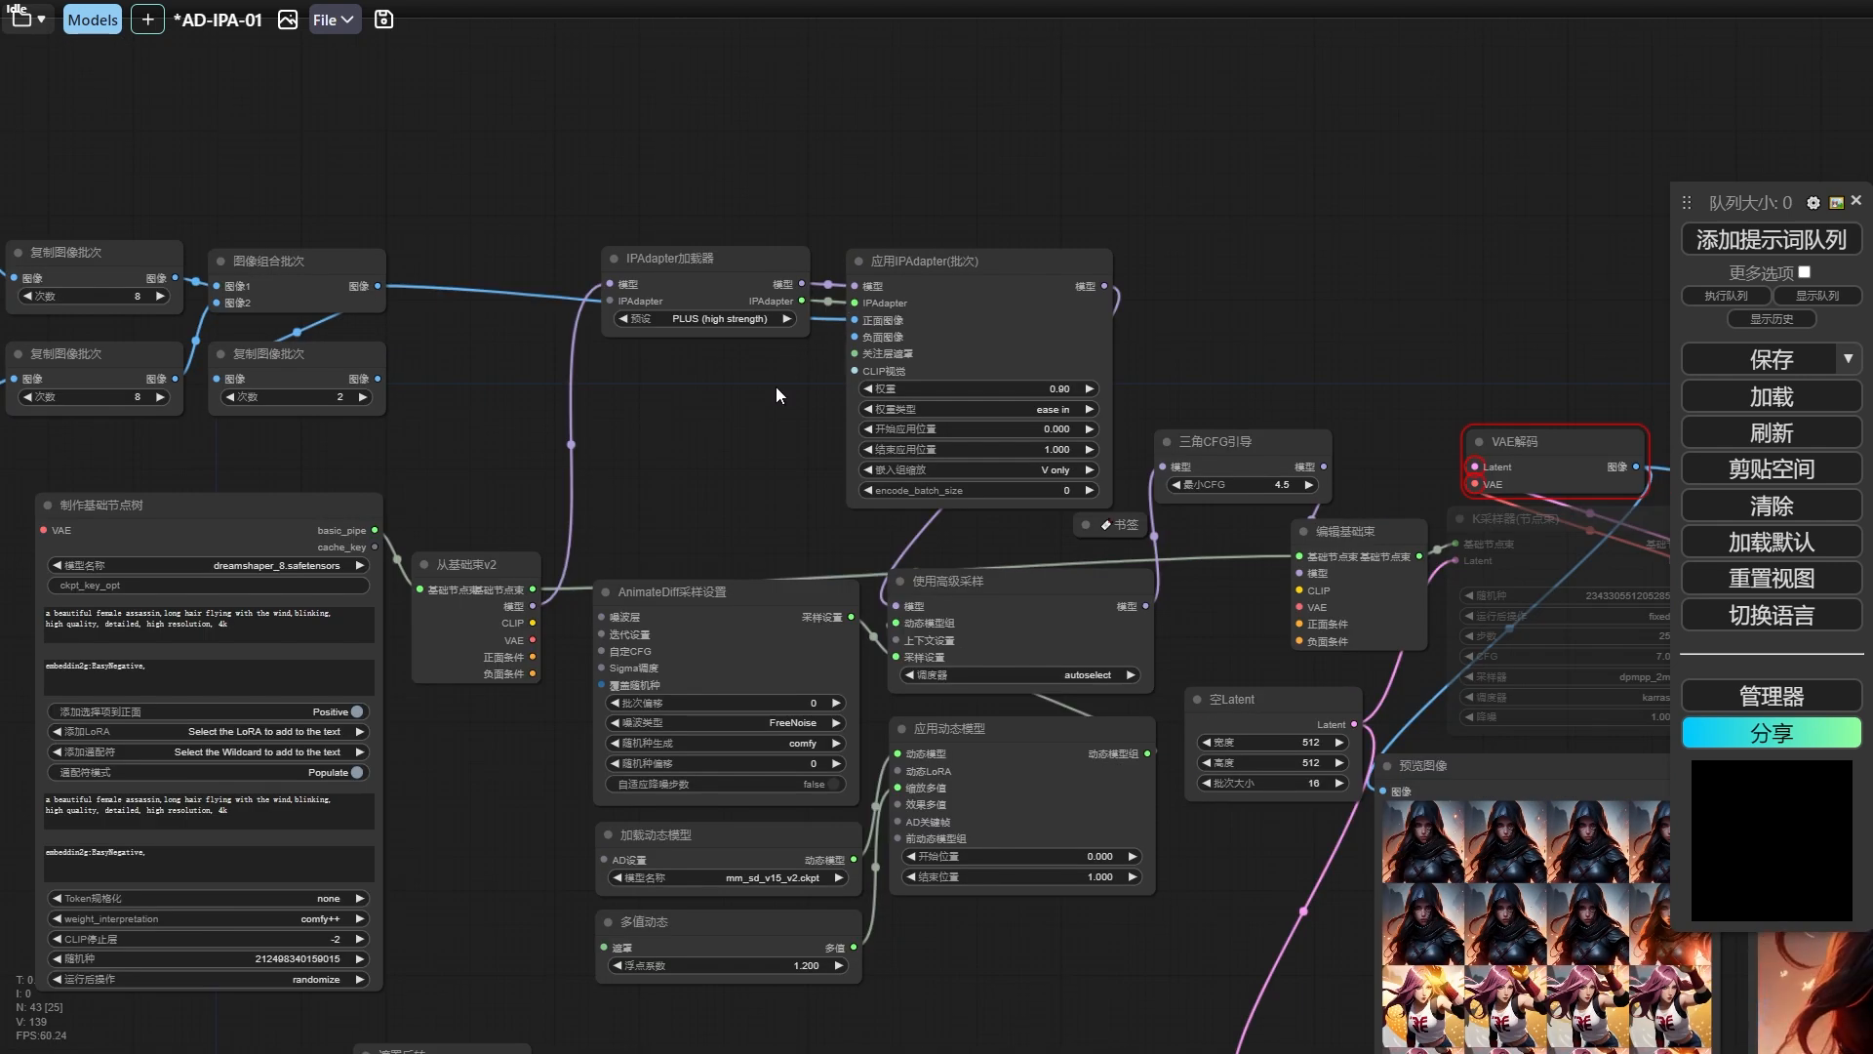
right_click(616, 402)
click(639, 408)
click(826, 693)
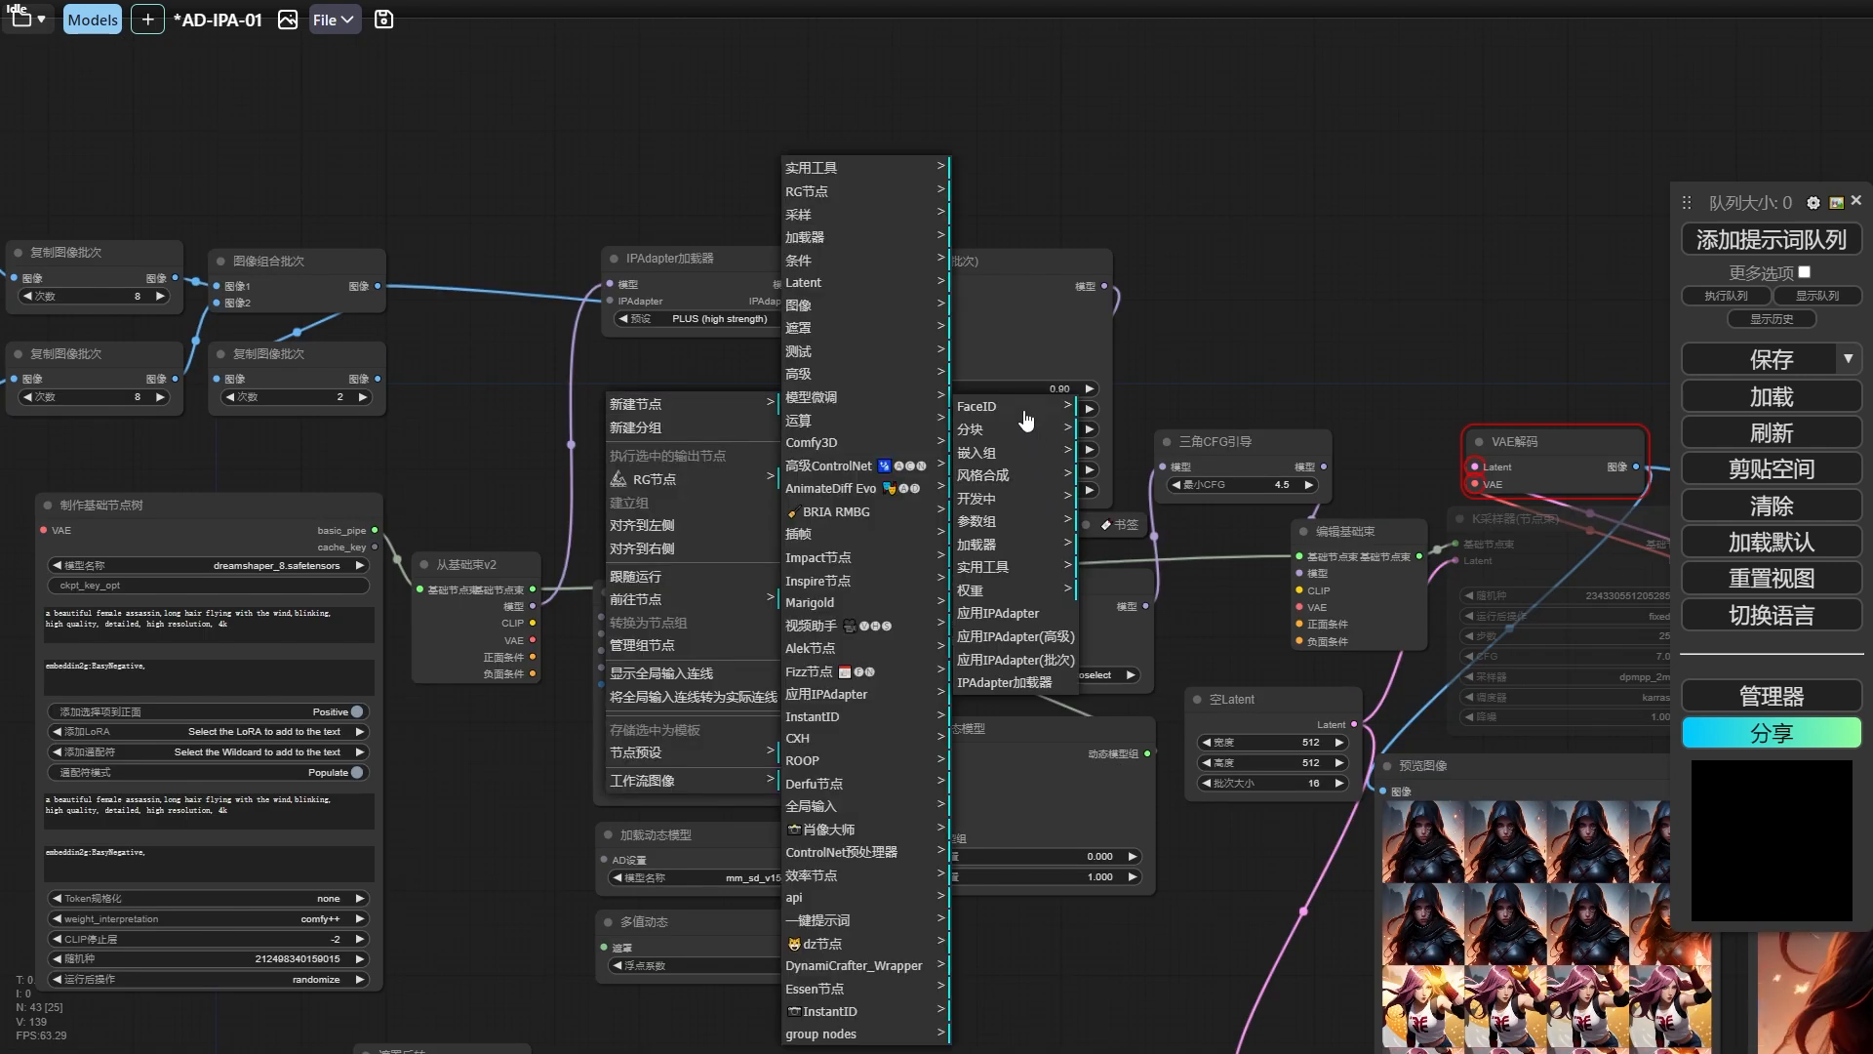
click(1015, 664)
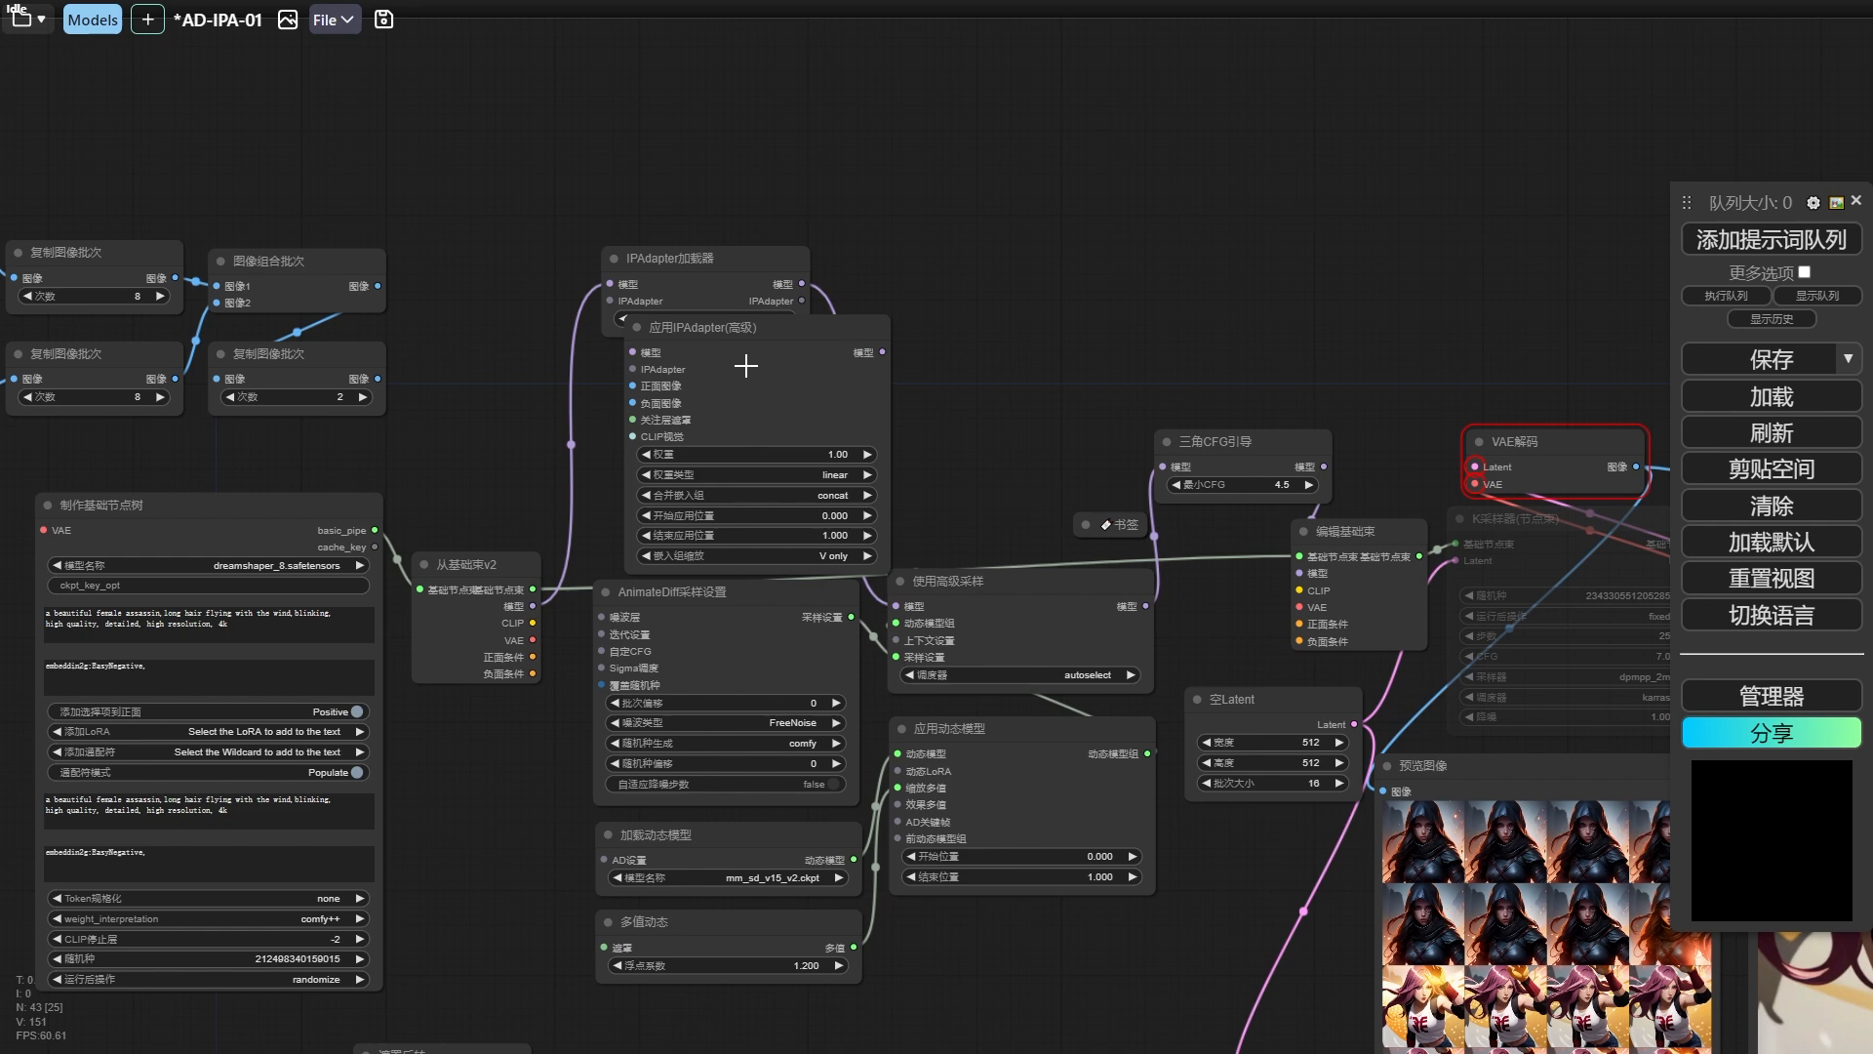
Replace the 应用IPAdapter(批次) node with two chained 应用IPAdapter(高级) nodes between IPAdapter加载器 and 使用高级采样.
drag(732, 369, 913, 279)
drag(798, 301, 1136, 263)
drag(702, 259, 604, 256)
drag(979, 251, 877, 256)
drag(1224, 234, 1144, 235)
drag(1292, 260, 964, 605)
drag(964, 606, 902, 606)
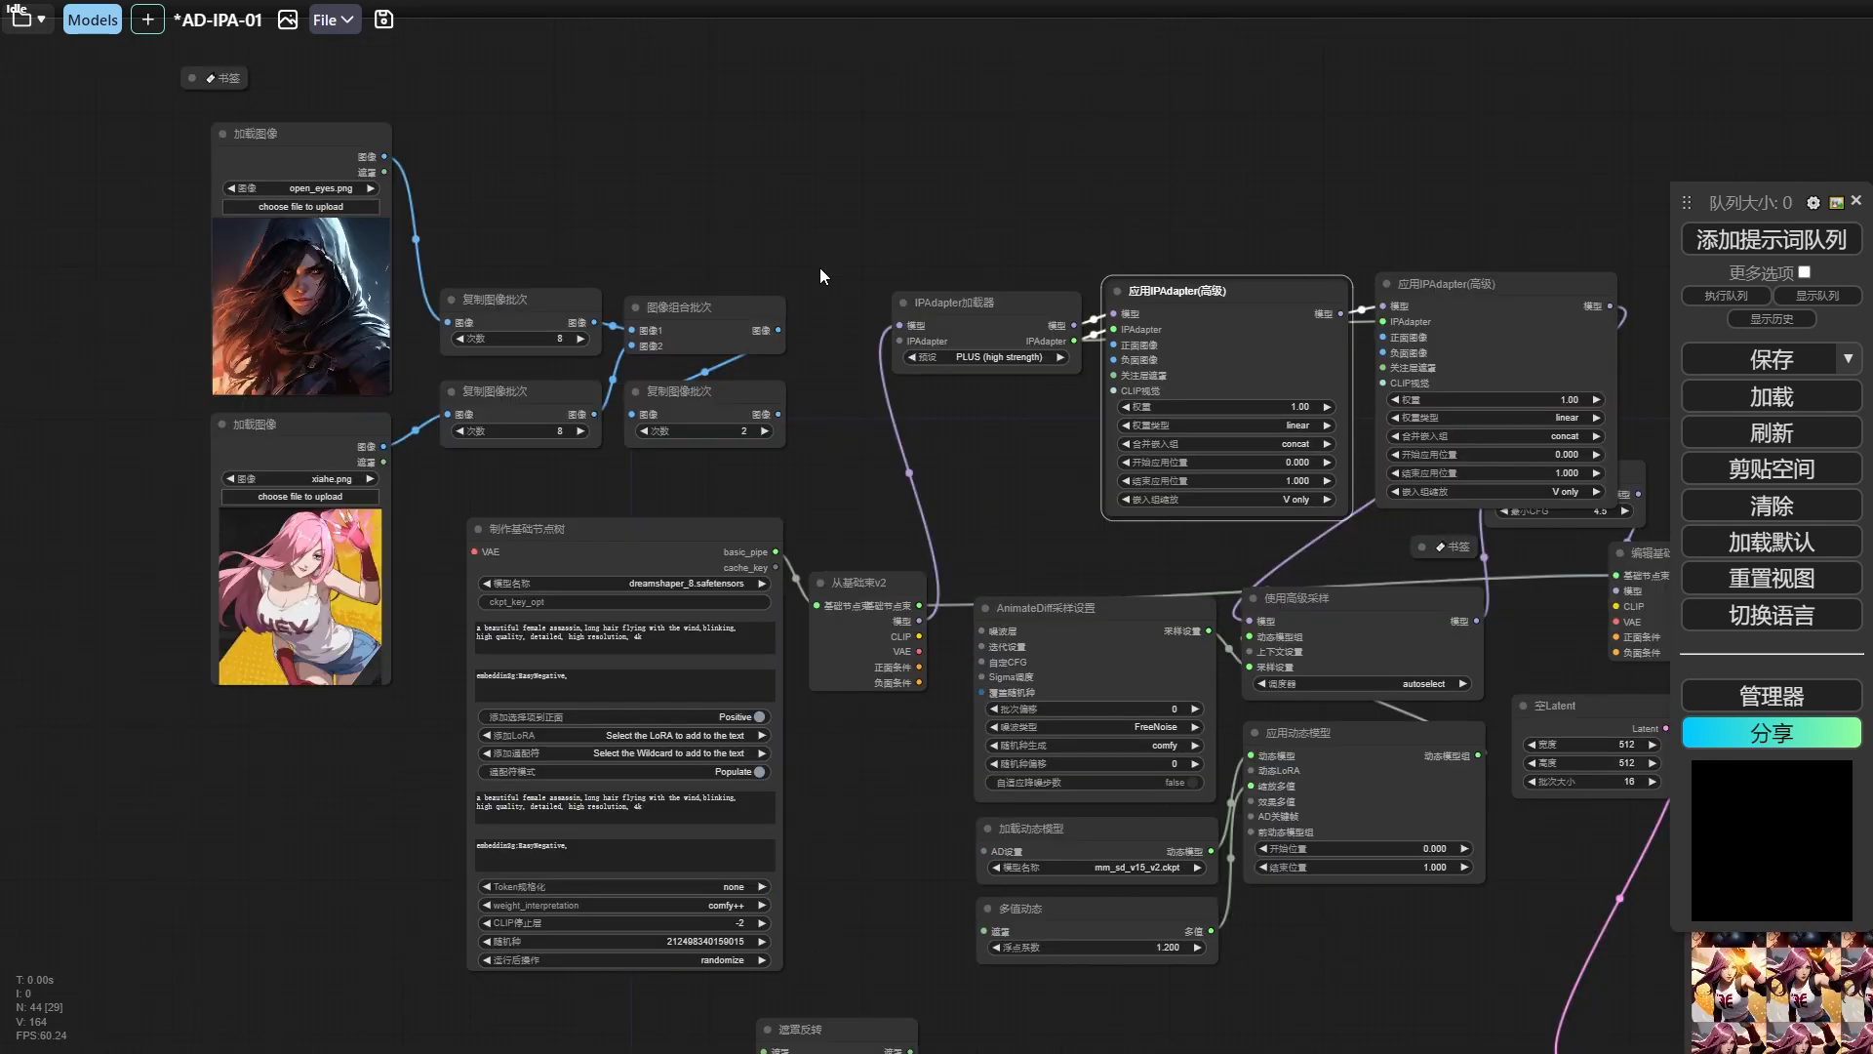
Delete the three 复制图像批次 nodes together with the 图像组合批次 node.
drag(822, 266, 843, 264)
drag(852, 262, 532, 467)
key(Delete)
Move the open_eyes.png and xiahe.png image loaders above the two 应用IPAdapter(高级) nodes and connect each to the 正面图像 input below it.
drag(356, 145, 1265, 16)
drag(933, 182, 606, 225)
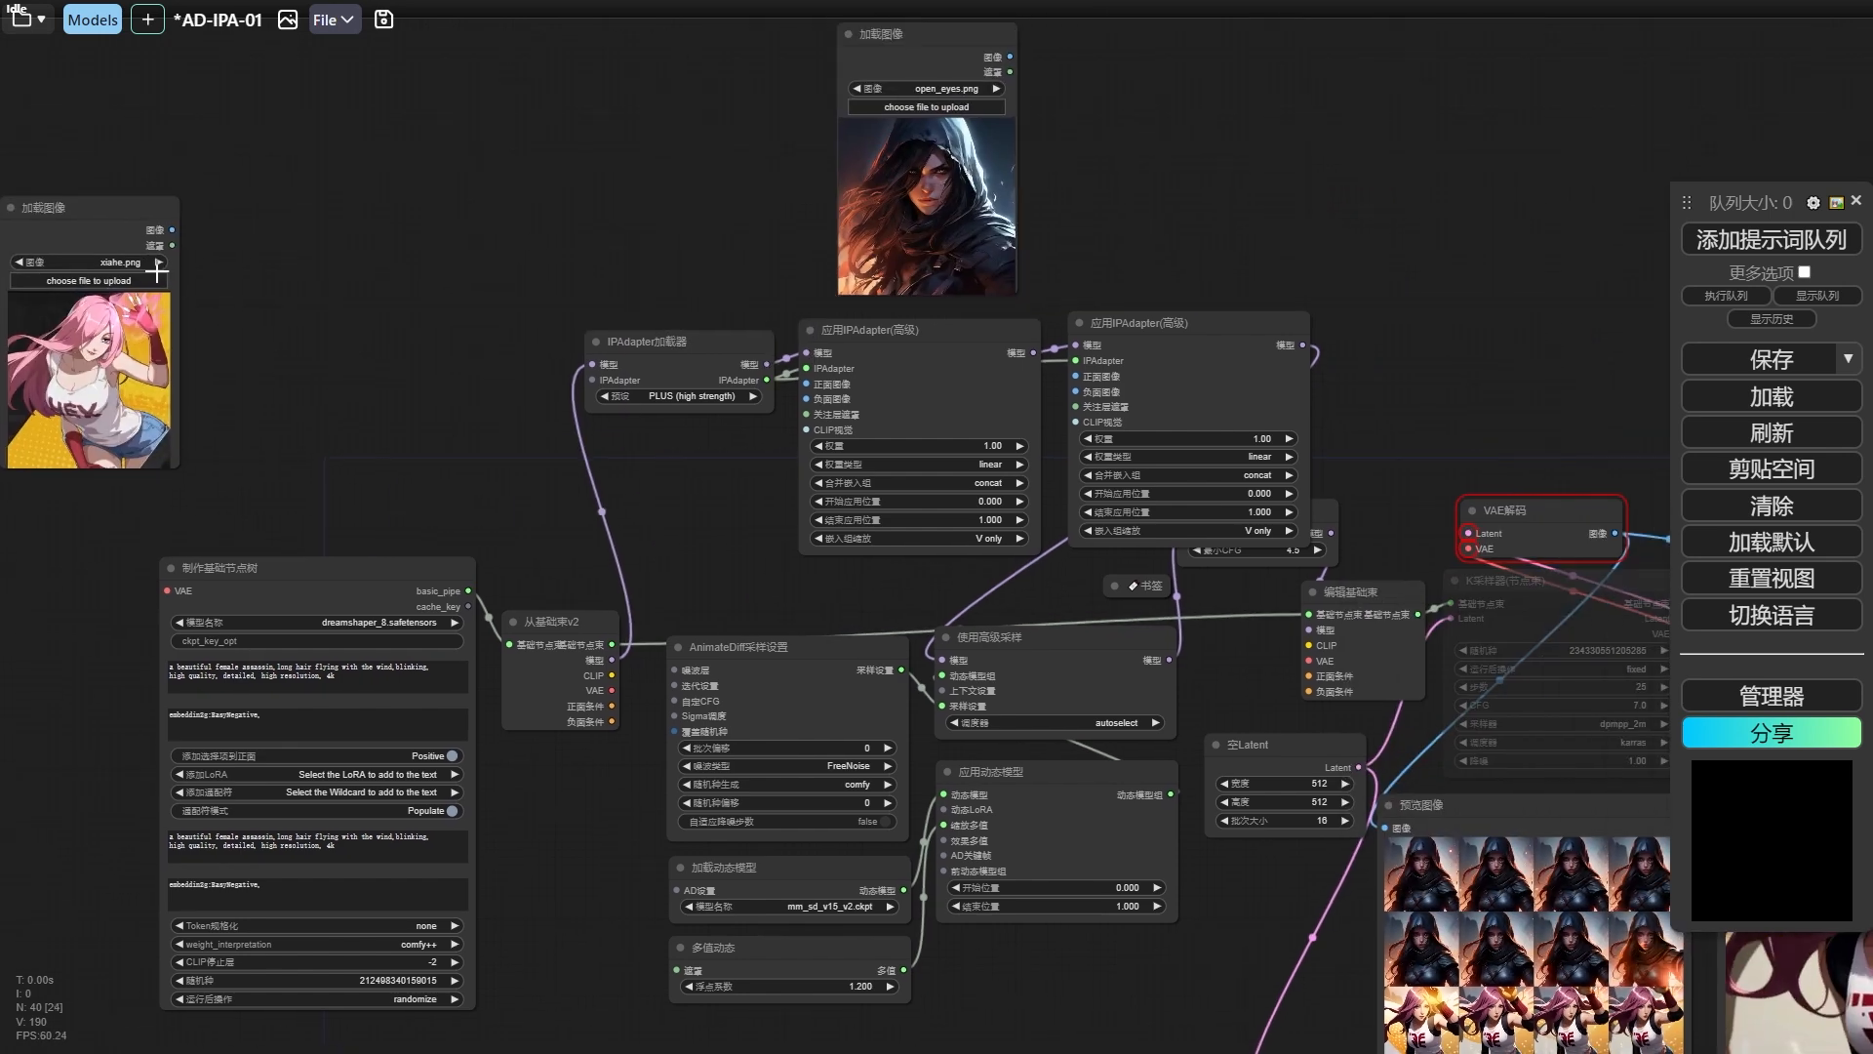
drag(90, 240, 1191, 64)
drag(1331, 189, 1208, 218)
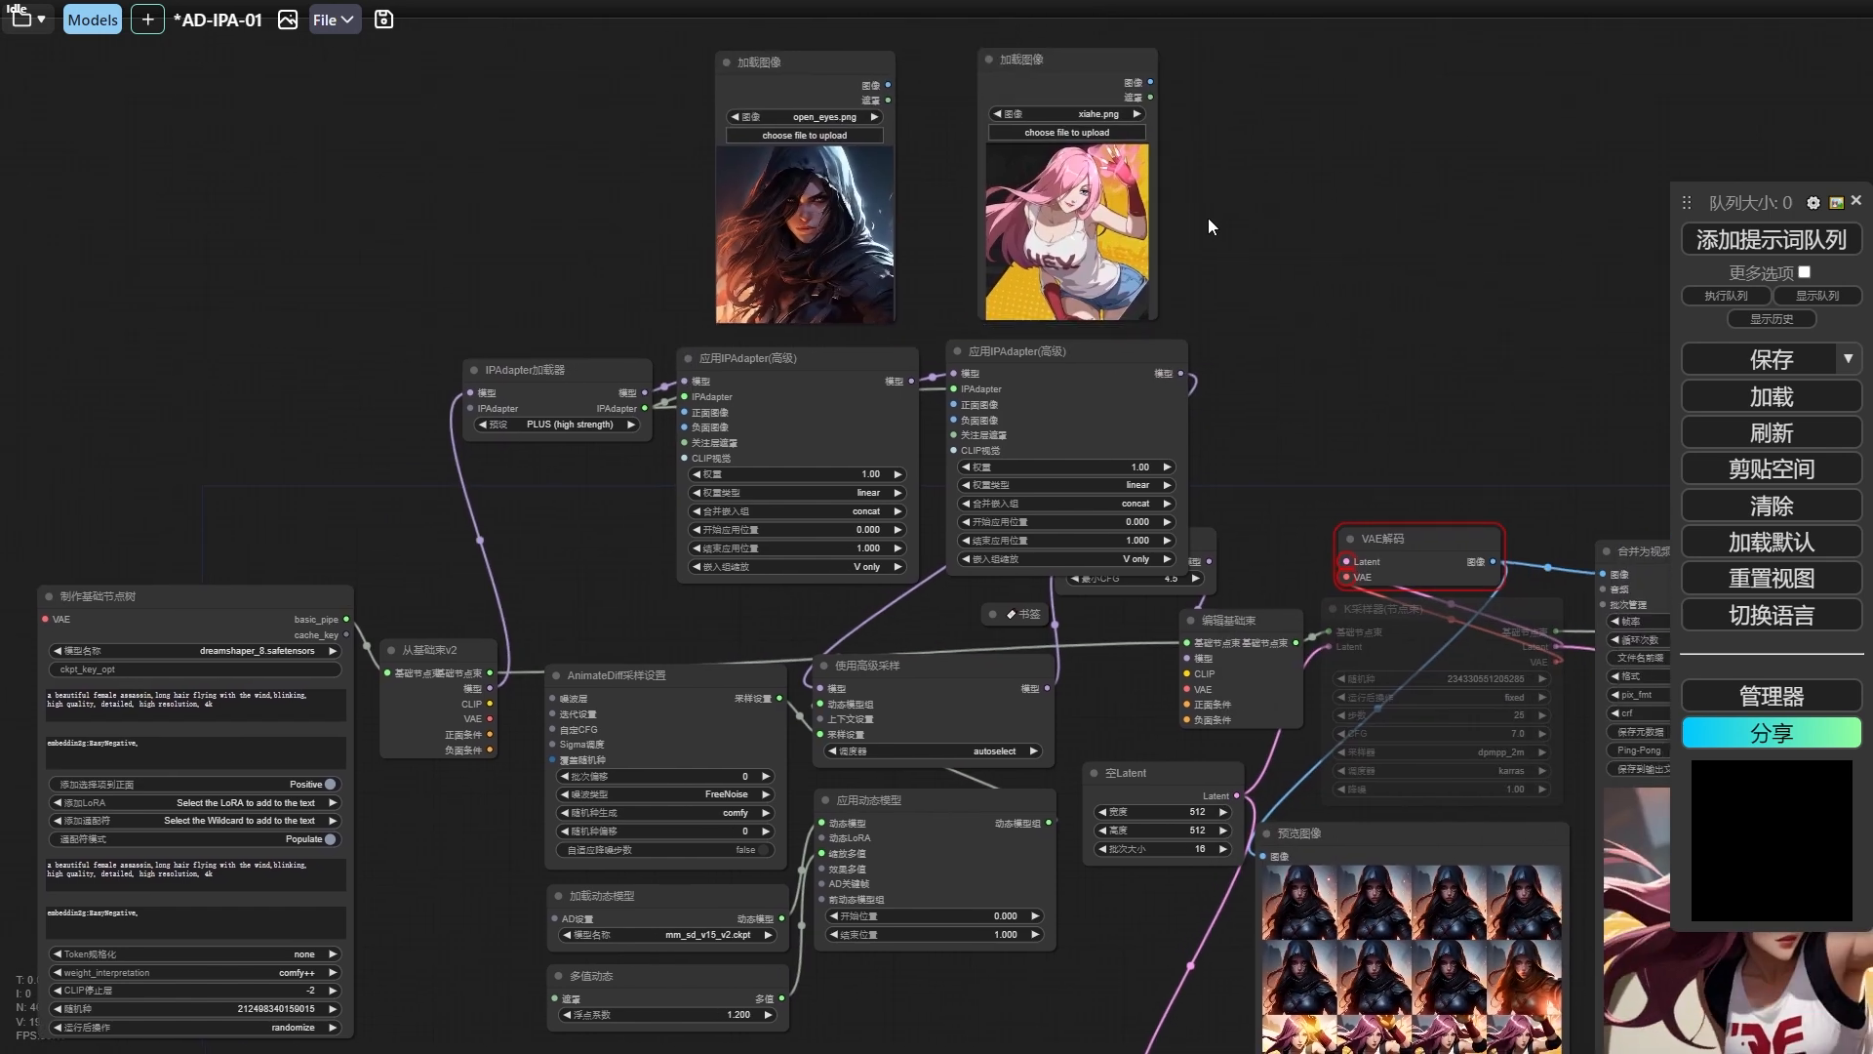
drag(889, 85, 776, 427)
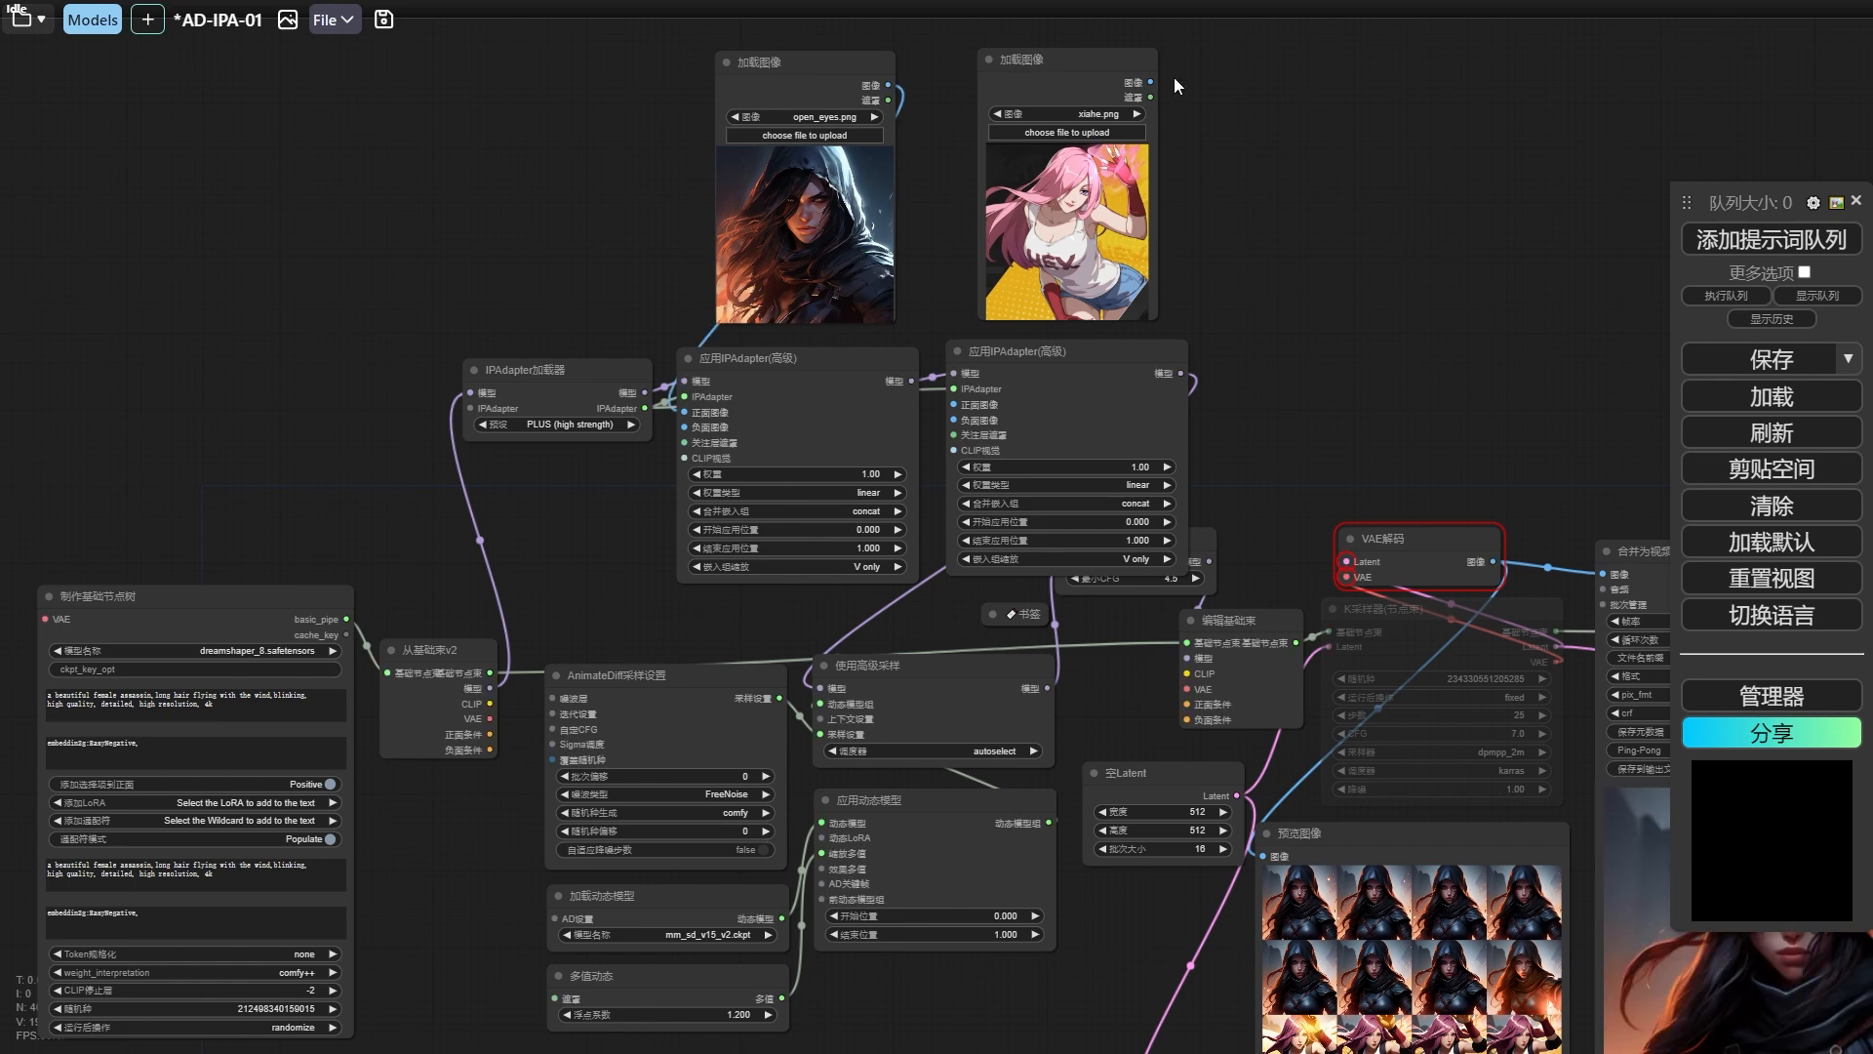
drag(1149, 83, 955, 405)
Connect the 遮罩反转 output to the first 应用IPAdapter(高级) node's 关注层遮罩 and the 过渡遮罩 output to the second's.
drag(1263, 406, 1371, 241)
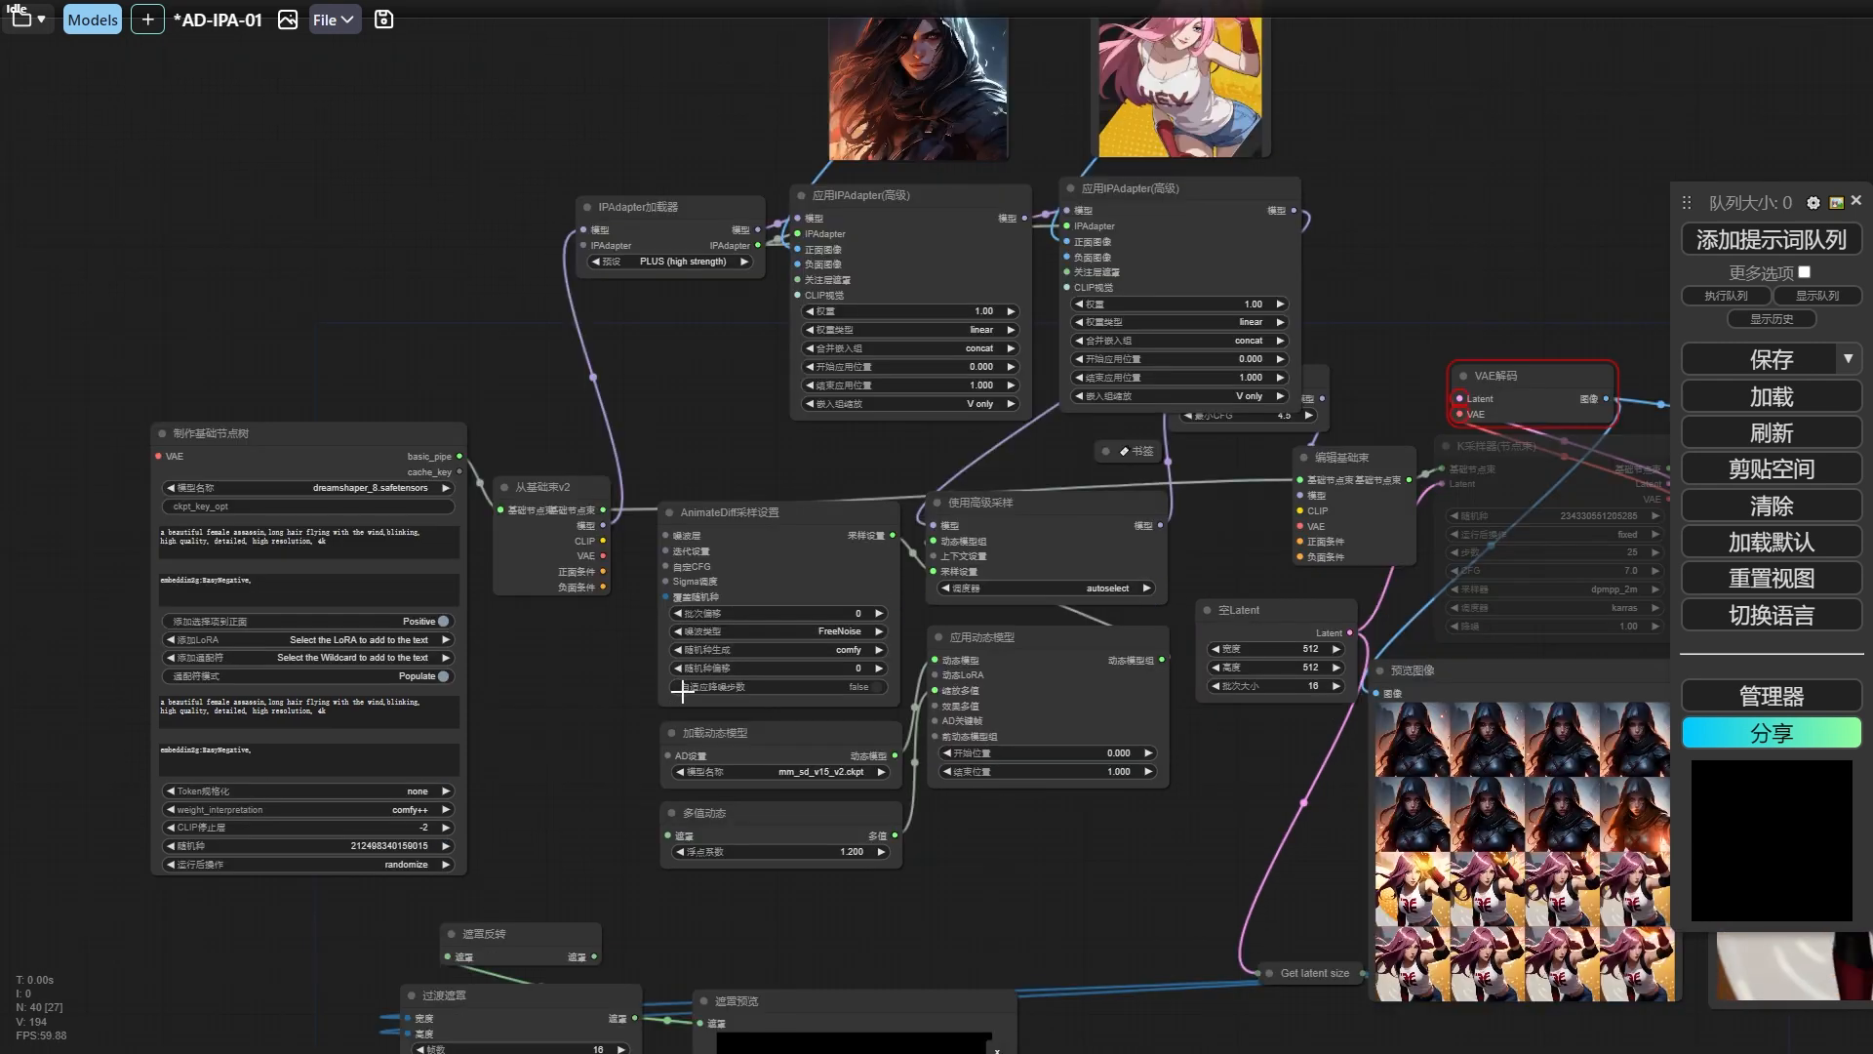
scroll(717, 712, down, 1)
drag(932, 917, 1115, 628)
drag(944, 604, 819, 738)
drag(687, 761, 752, 720)
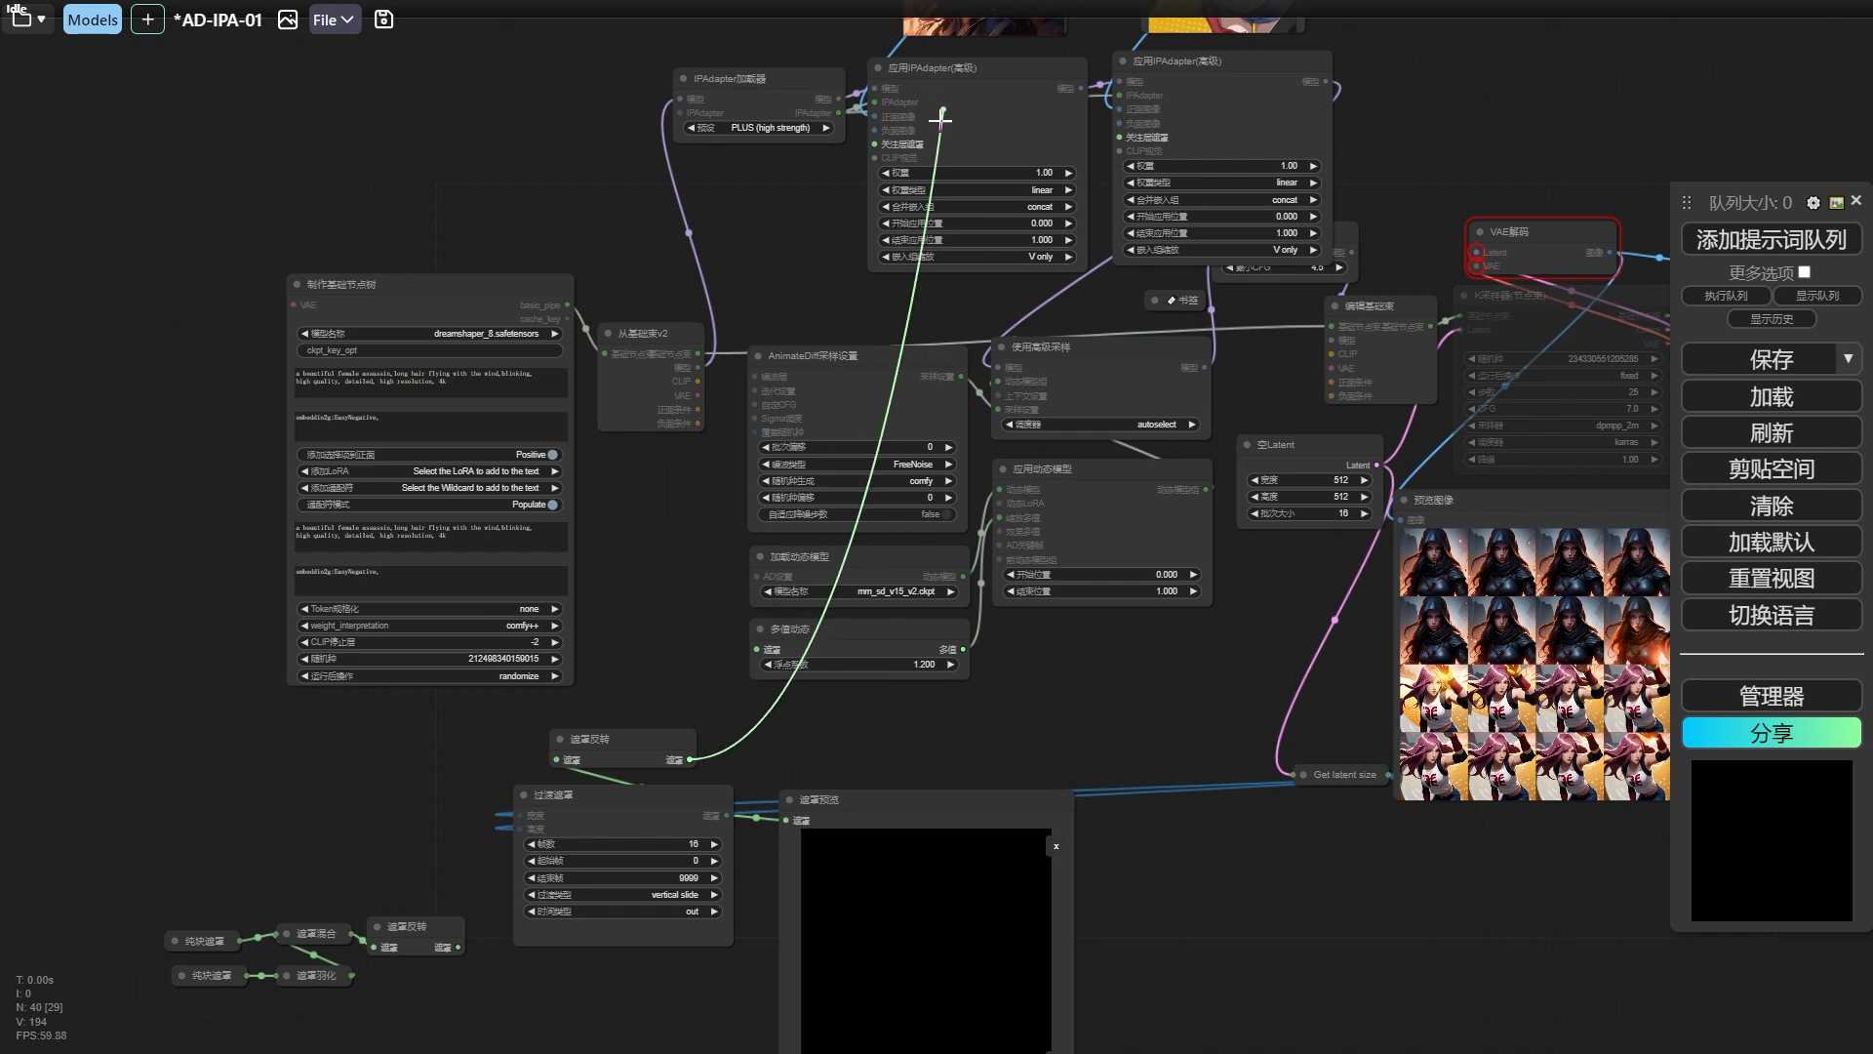
drag(940, 117, 939, 118)
drag(729, 815, 1185, 136)
drag(887, 828, 916, 814)
Step through the individual frames of the vertical slide transition mask in the 遮罩预览 node.
drag(761, 888, 751, 671)
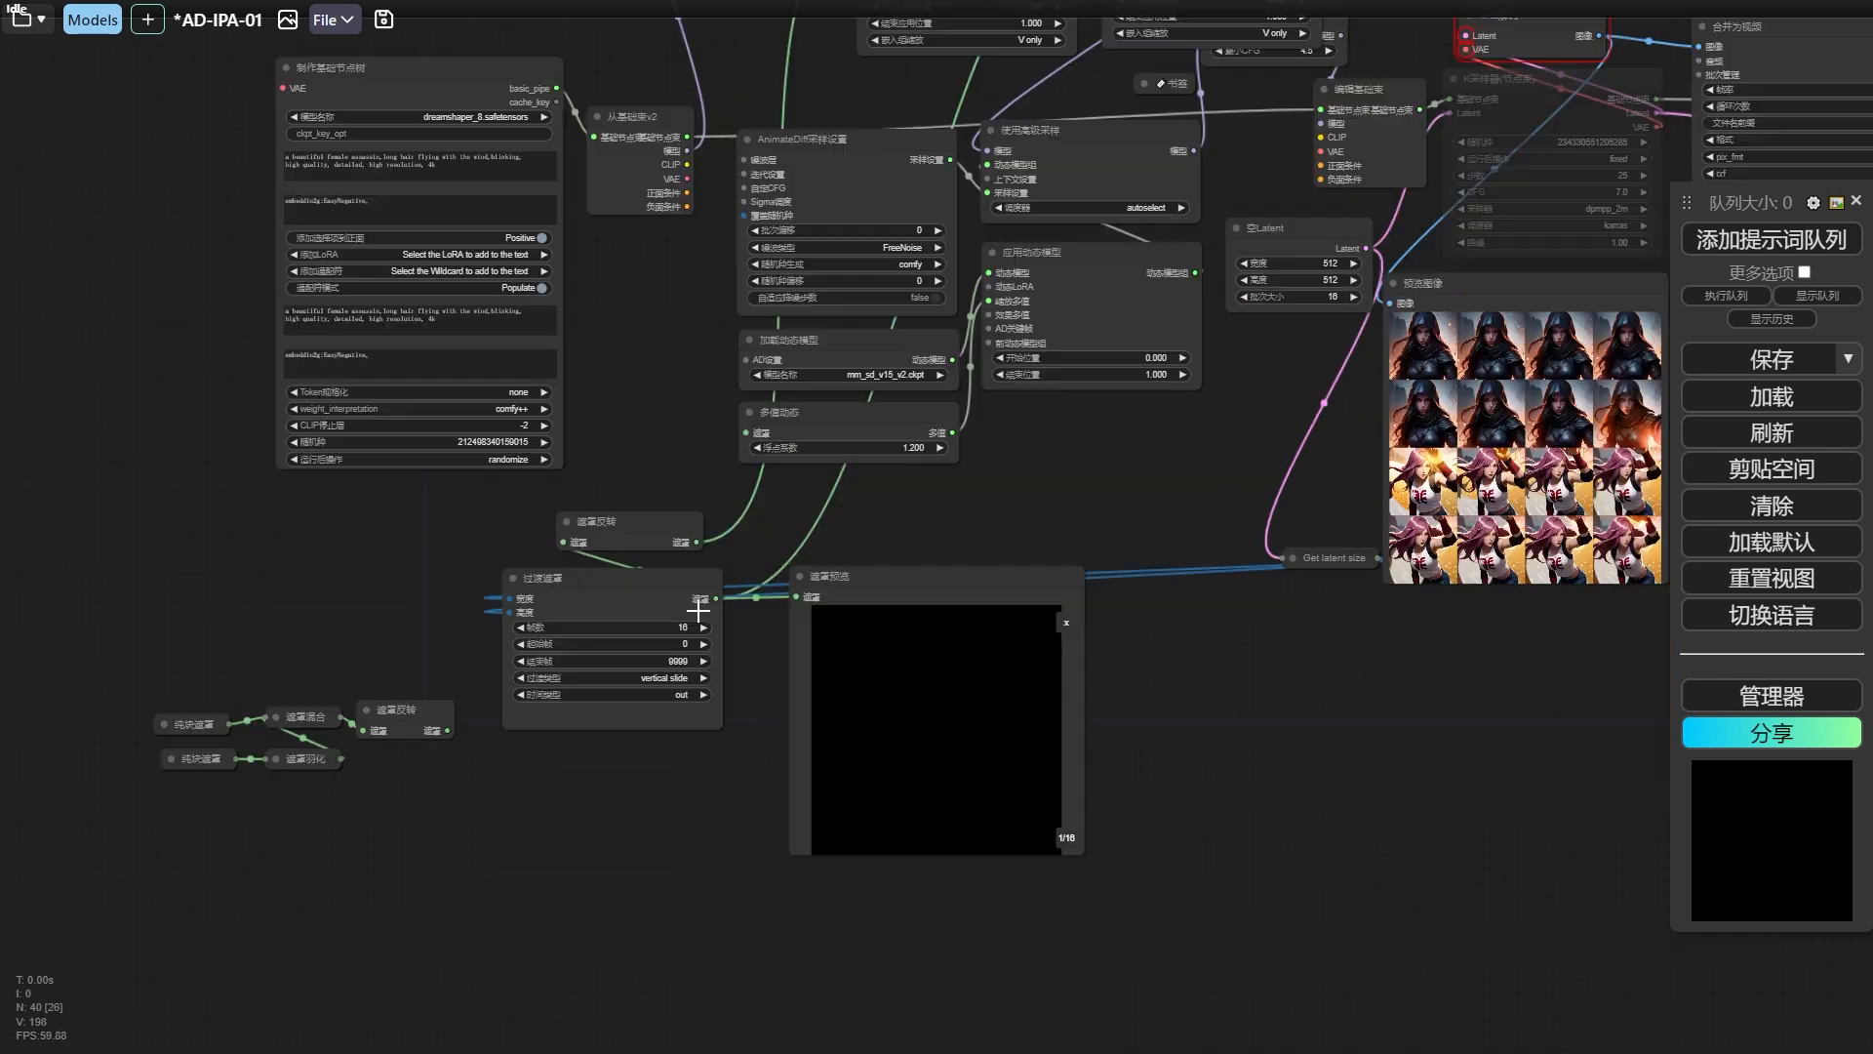
click(853, 635)
drag(1073, 427, 1027, 602)
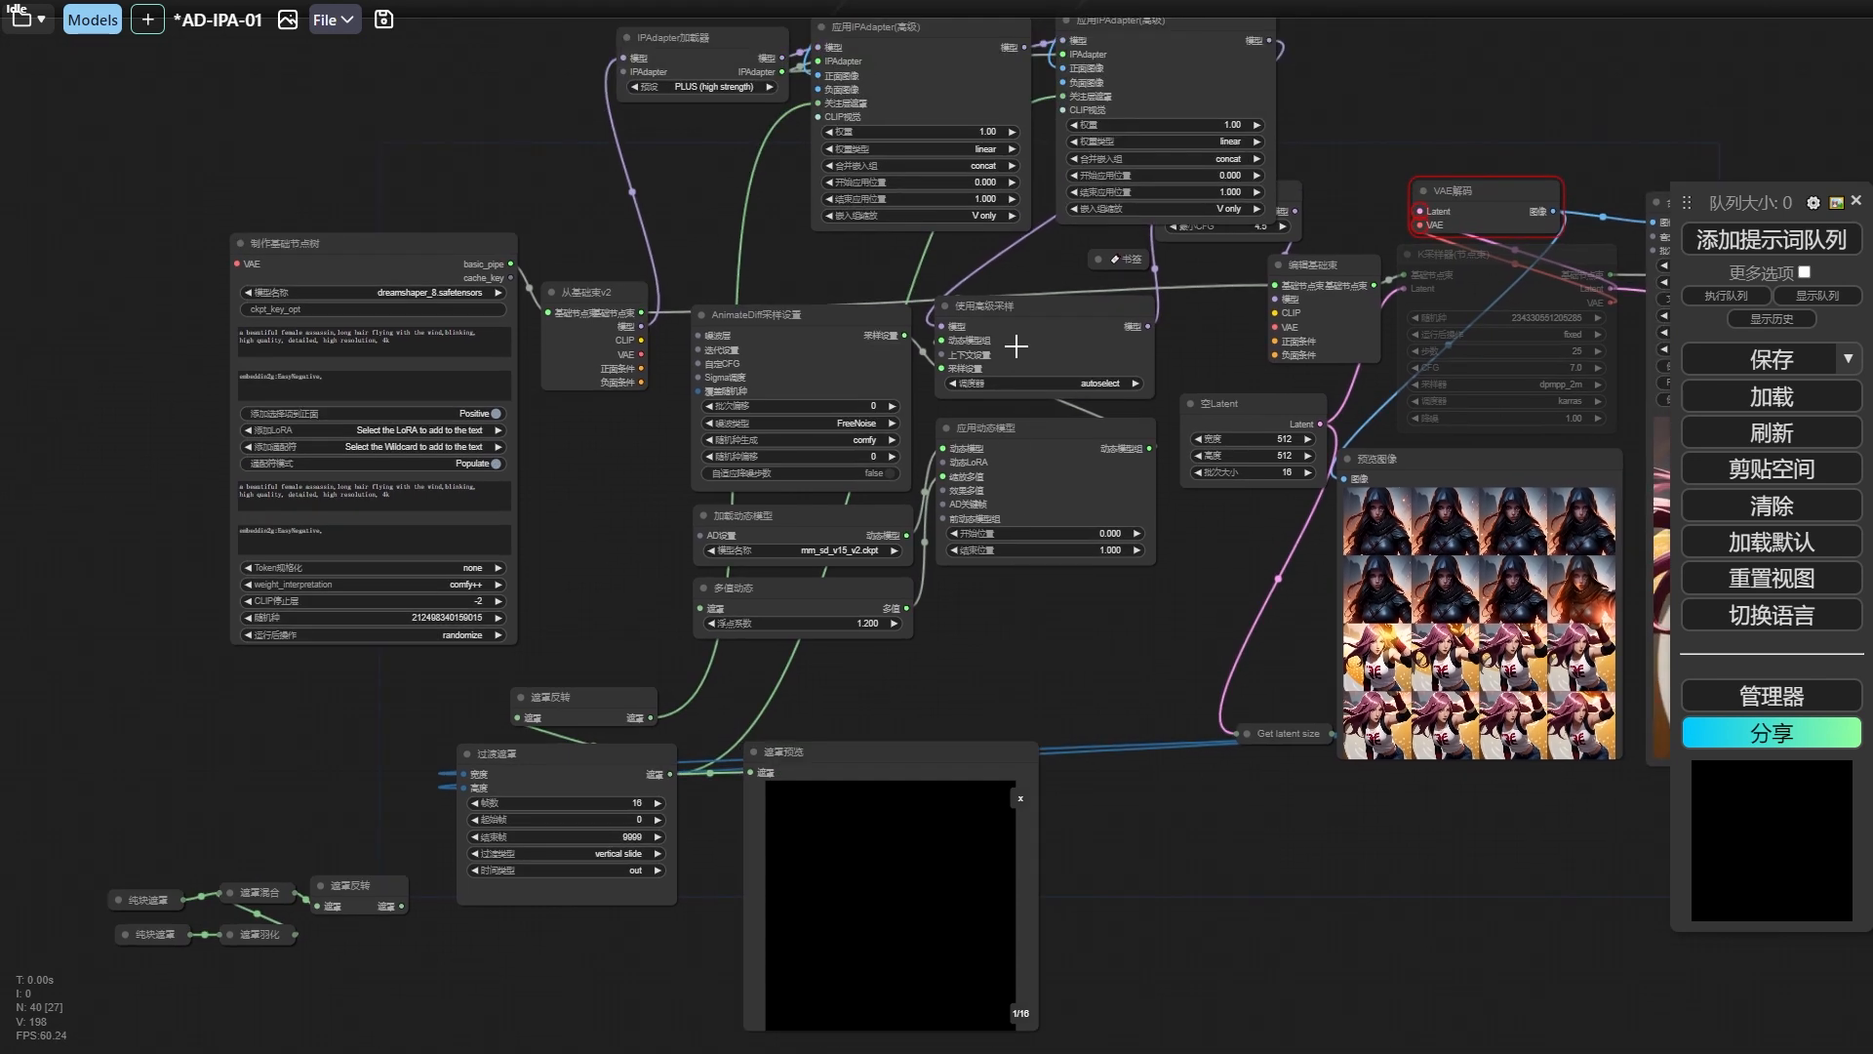
drag(1327, 148, 1299, 329)
drag(1012, 786, 1011, 374)
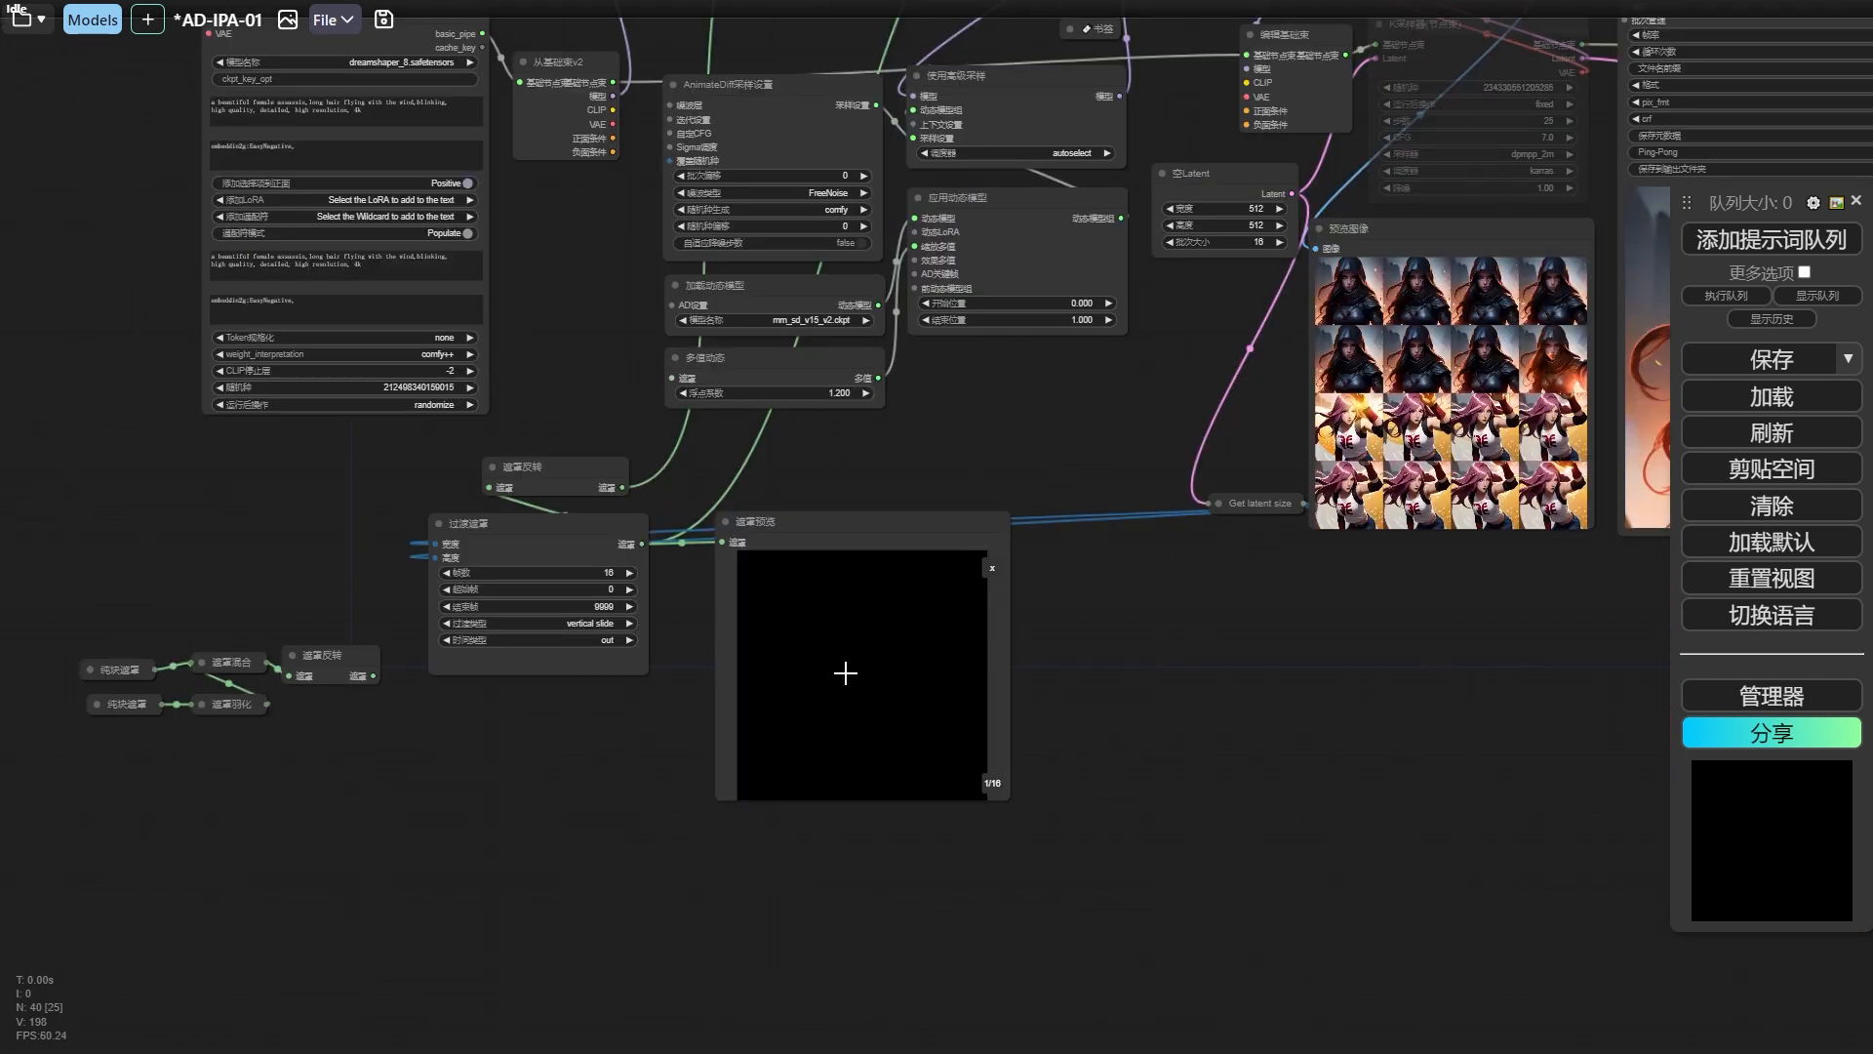
click(851, 666)
key(Right)
key(Right)
key(Right)
key(Right)
key(Right)
key(Right)
key(Right)
key(Right)
key(Right)
key(Right)
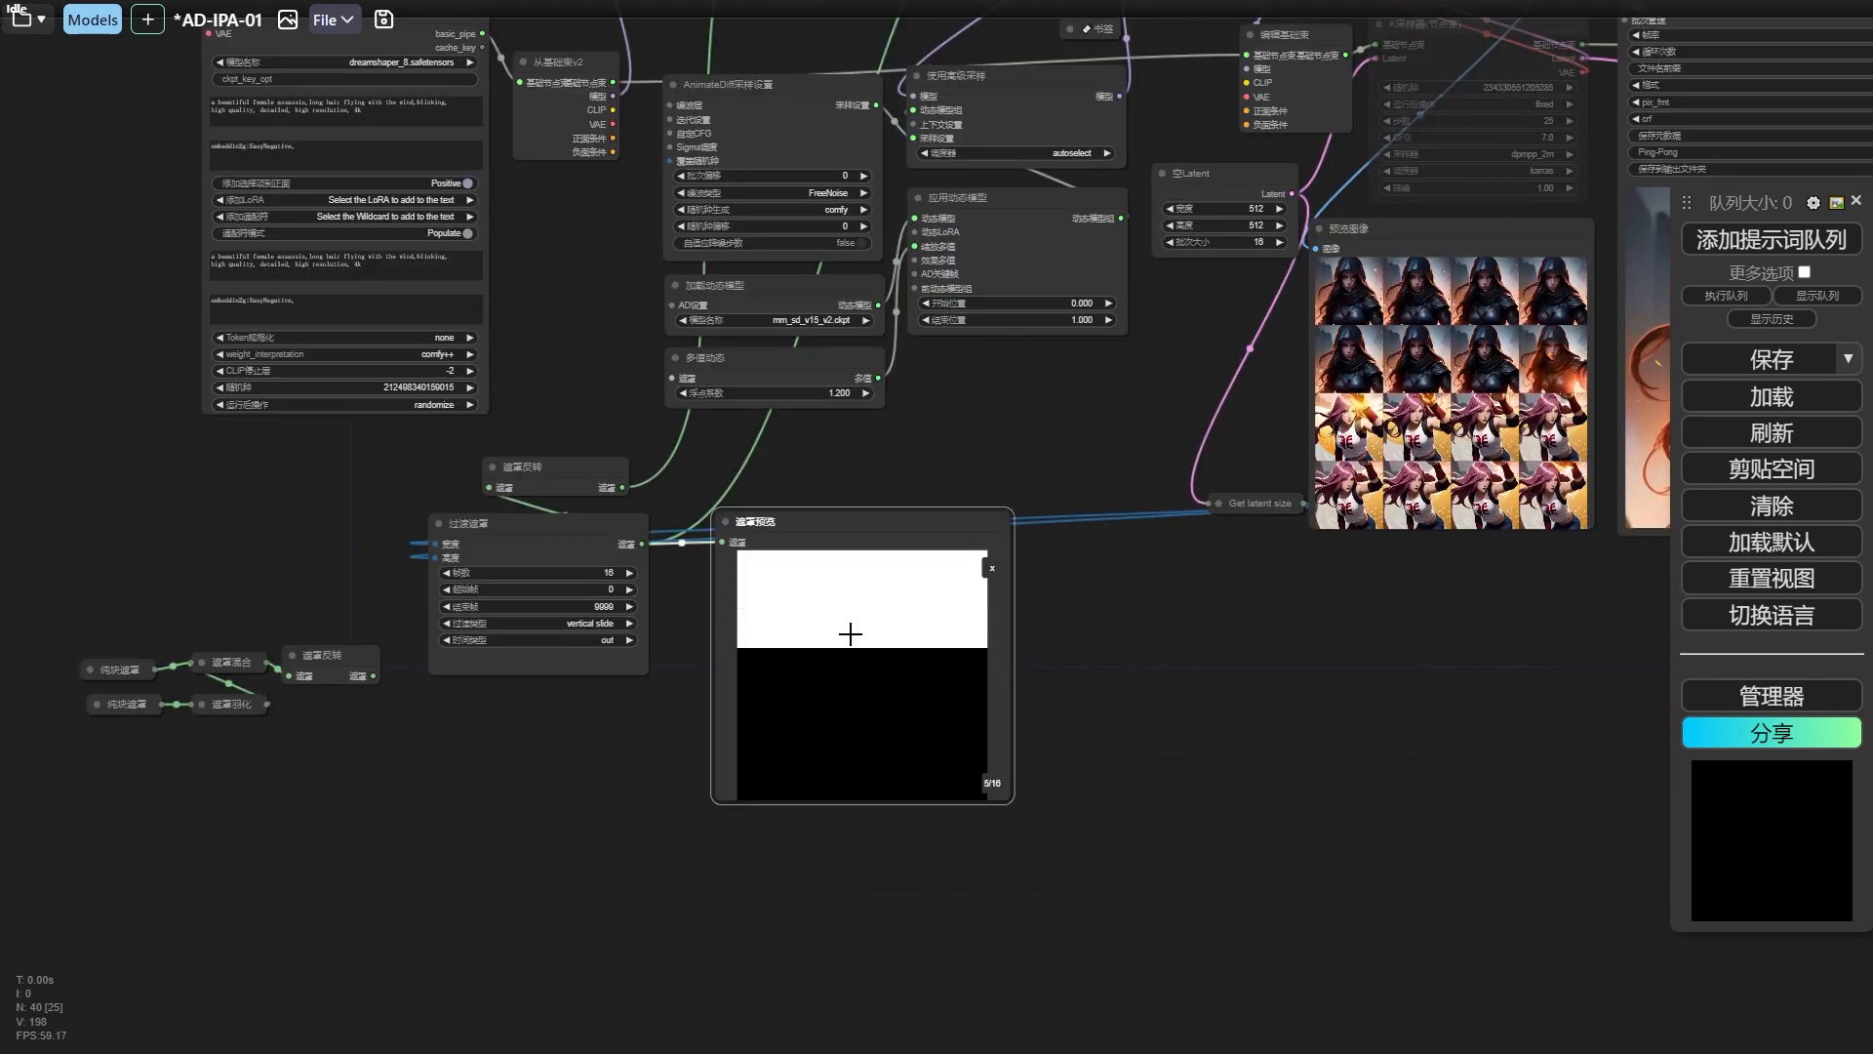
key(Right)
key(Right)
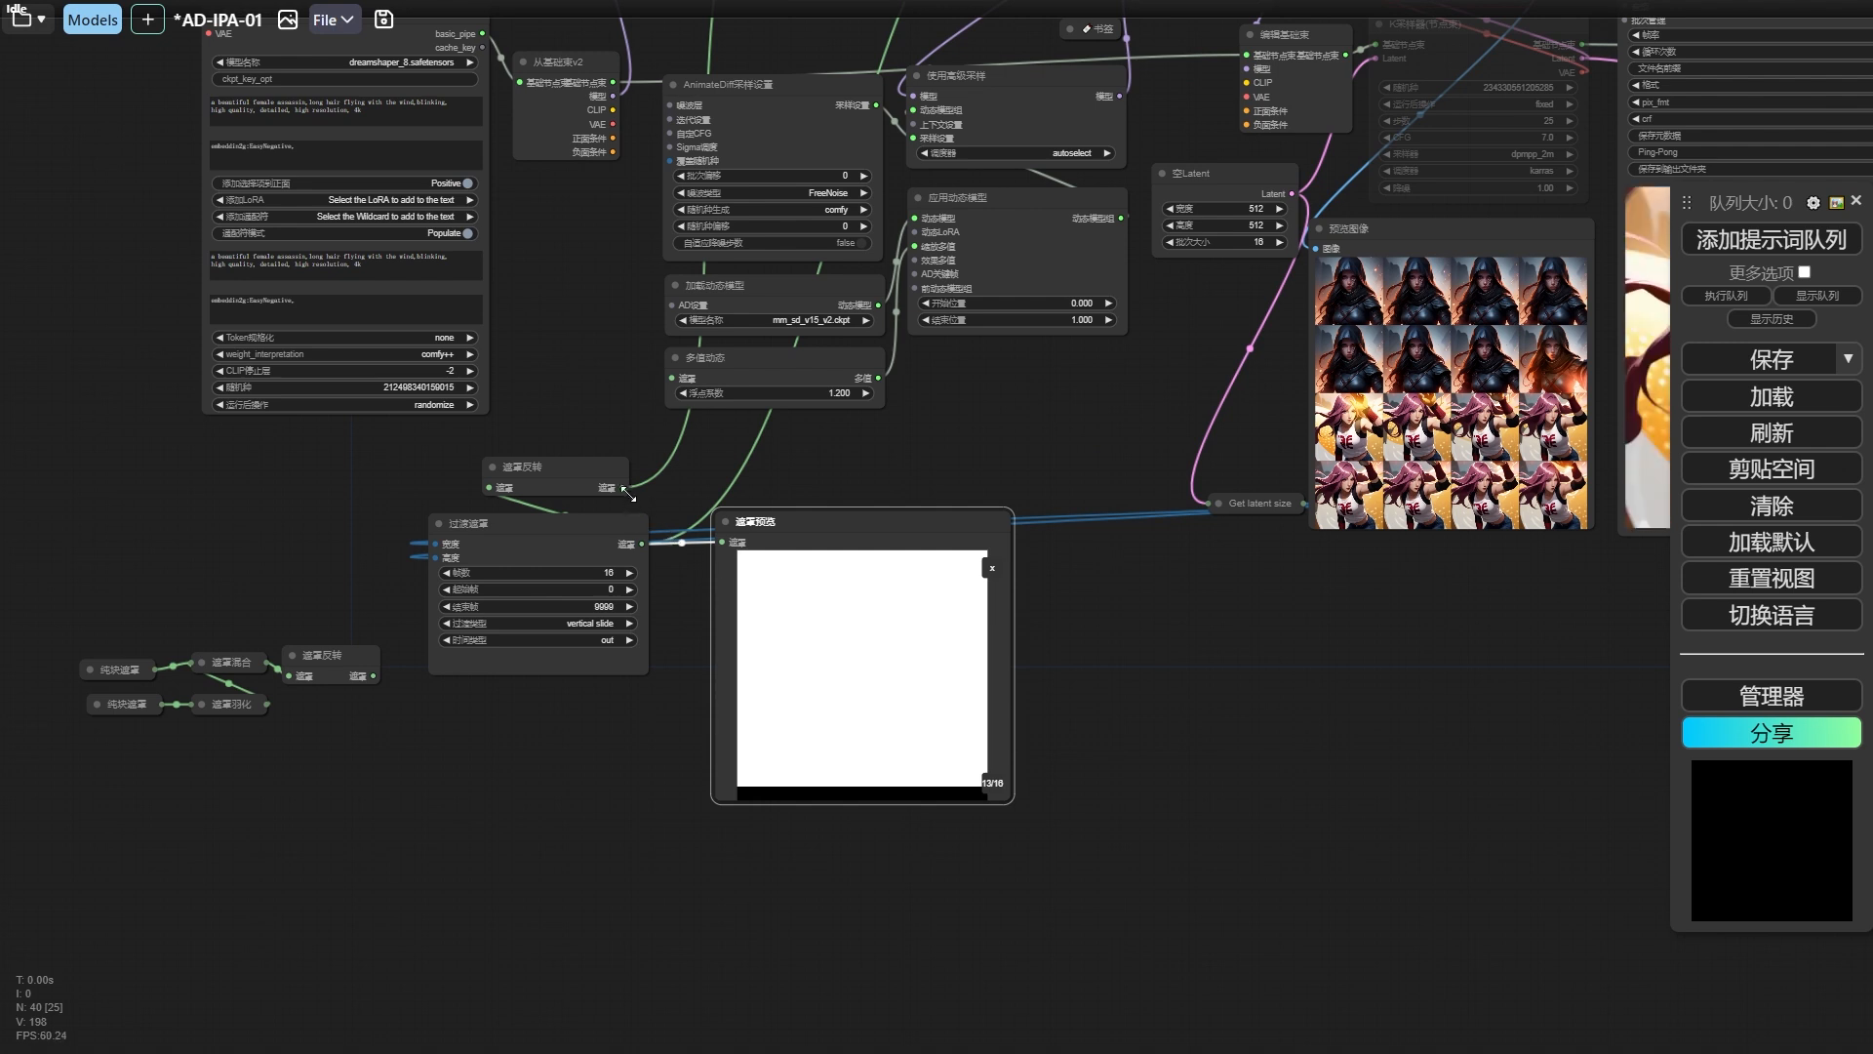
Feed the 遮罩反转 output into 遮罩预览, run the workflow and step through the inverted mask's frames.
key(ctrl+Return)
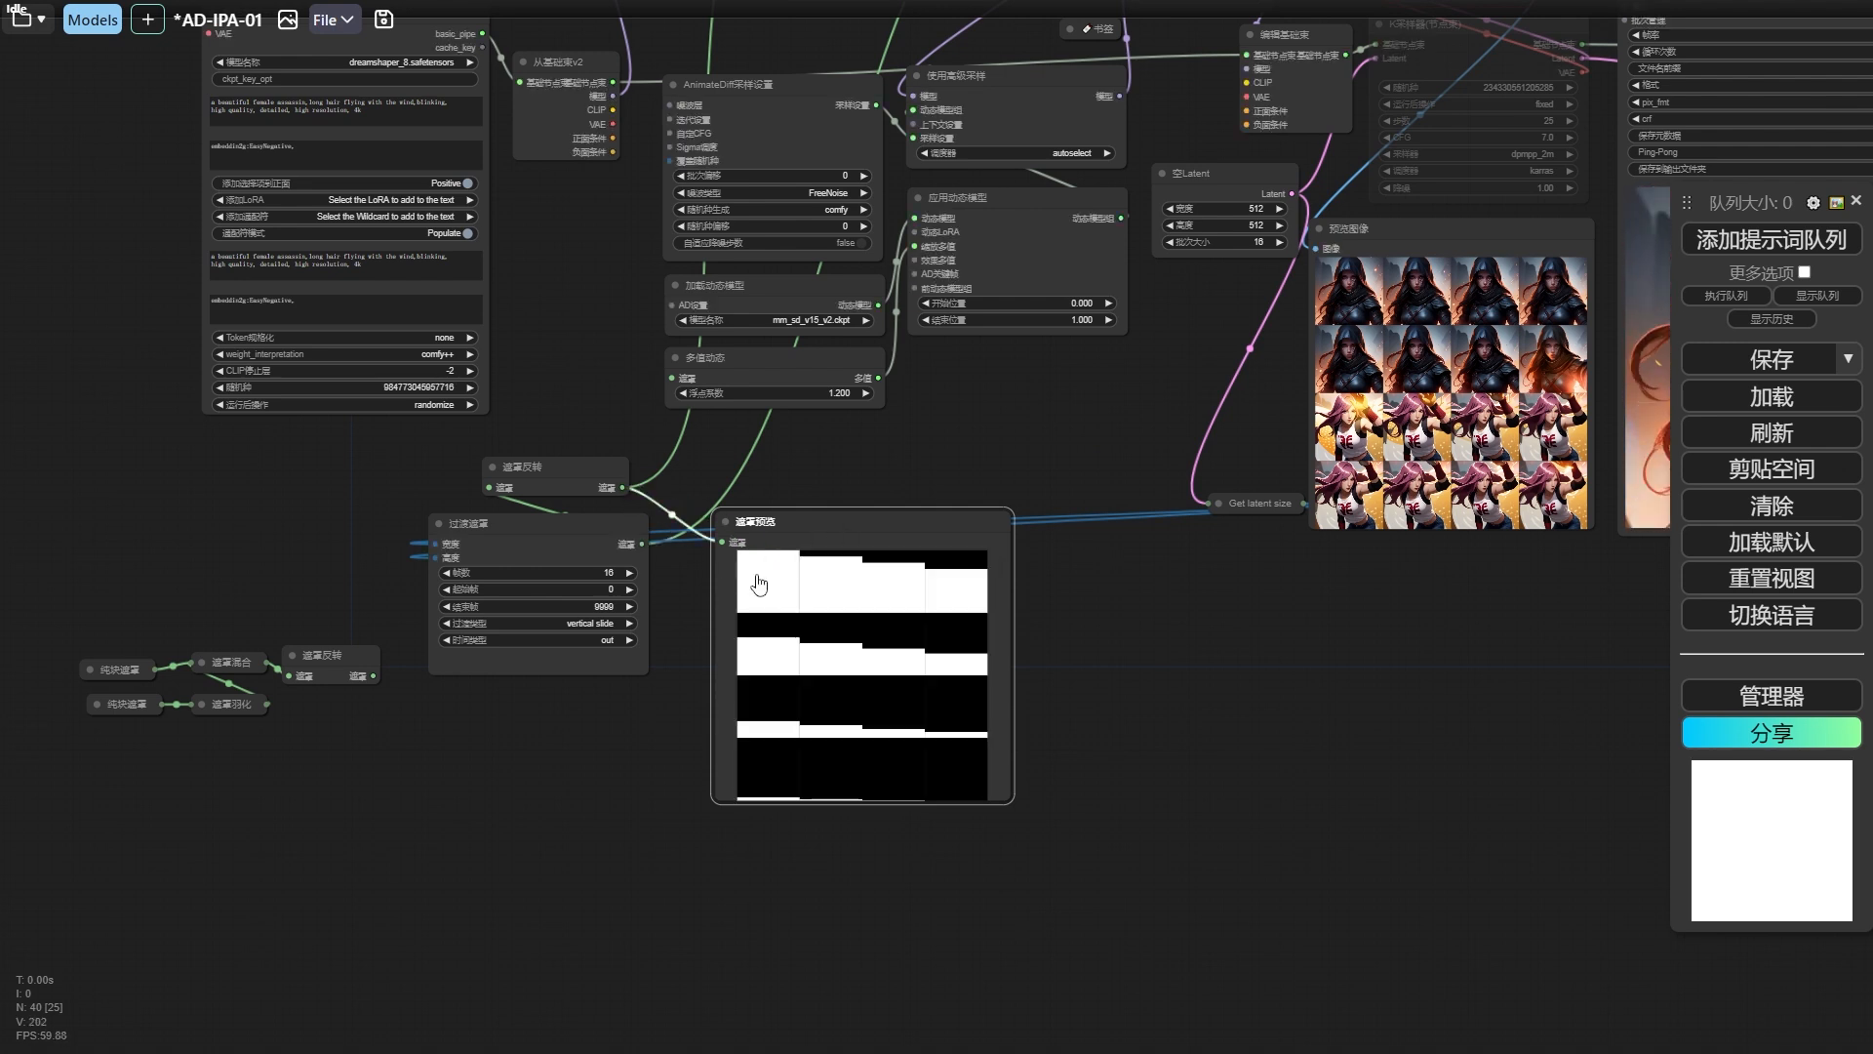
click(758, 578)
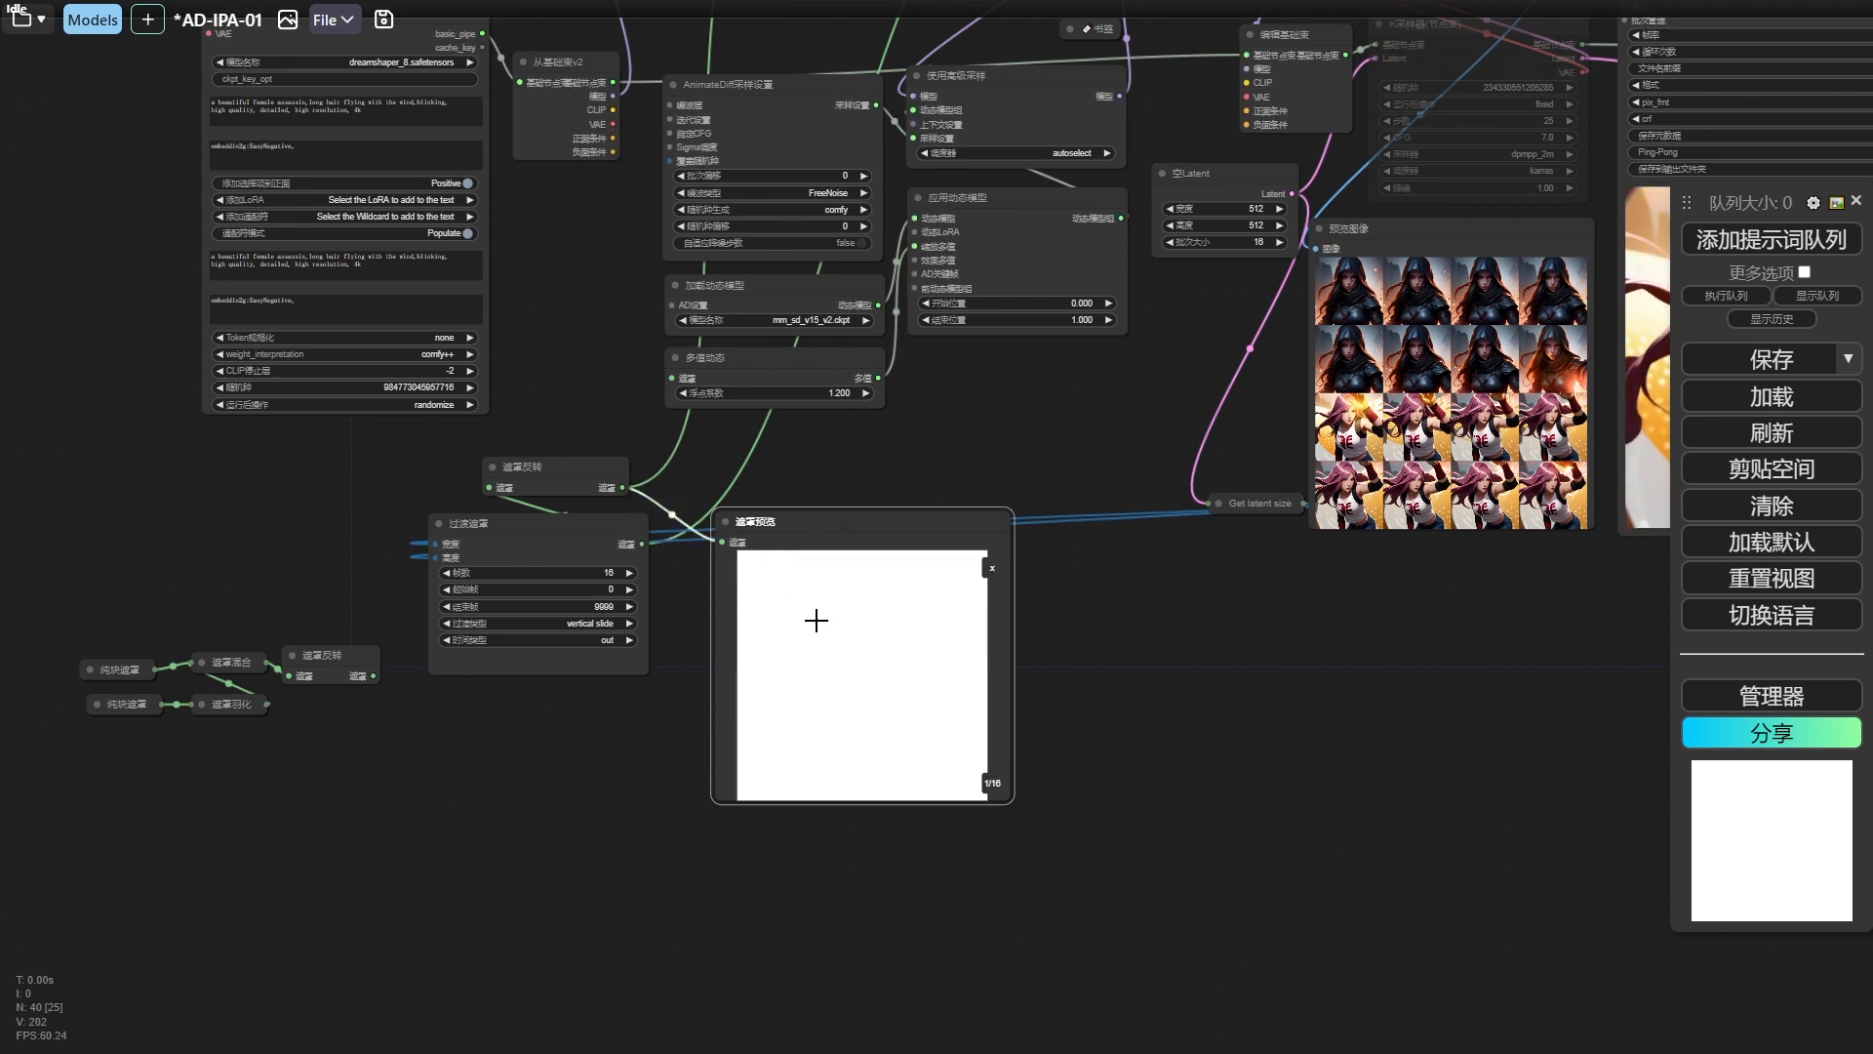
key(Right)
key(Right)
key(Right)
key(Right)
key(Right)
key(Right)
key(Right)
key(Right)
key(Right)
key(Right)
key(Right)
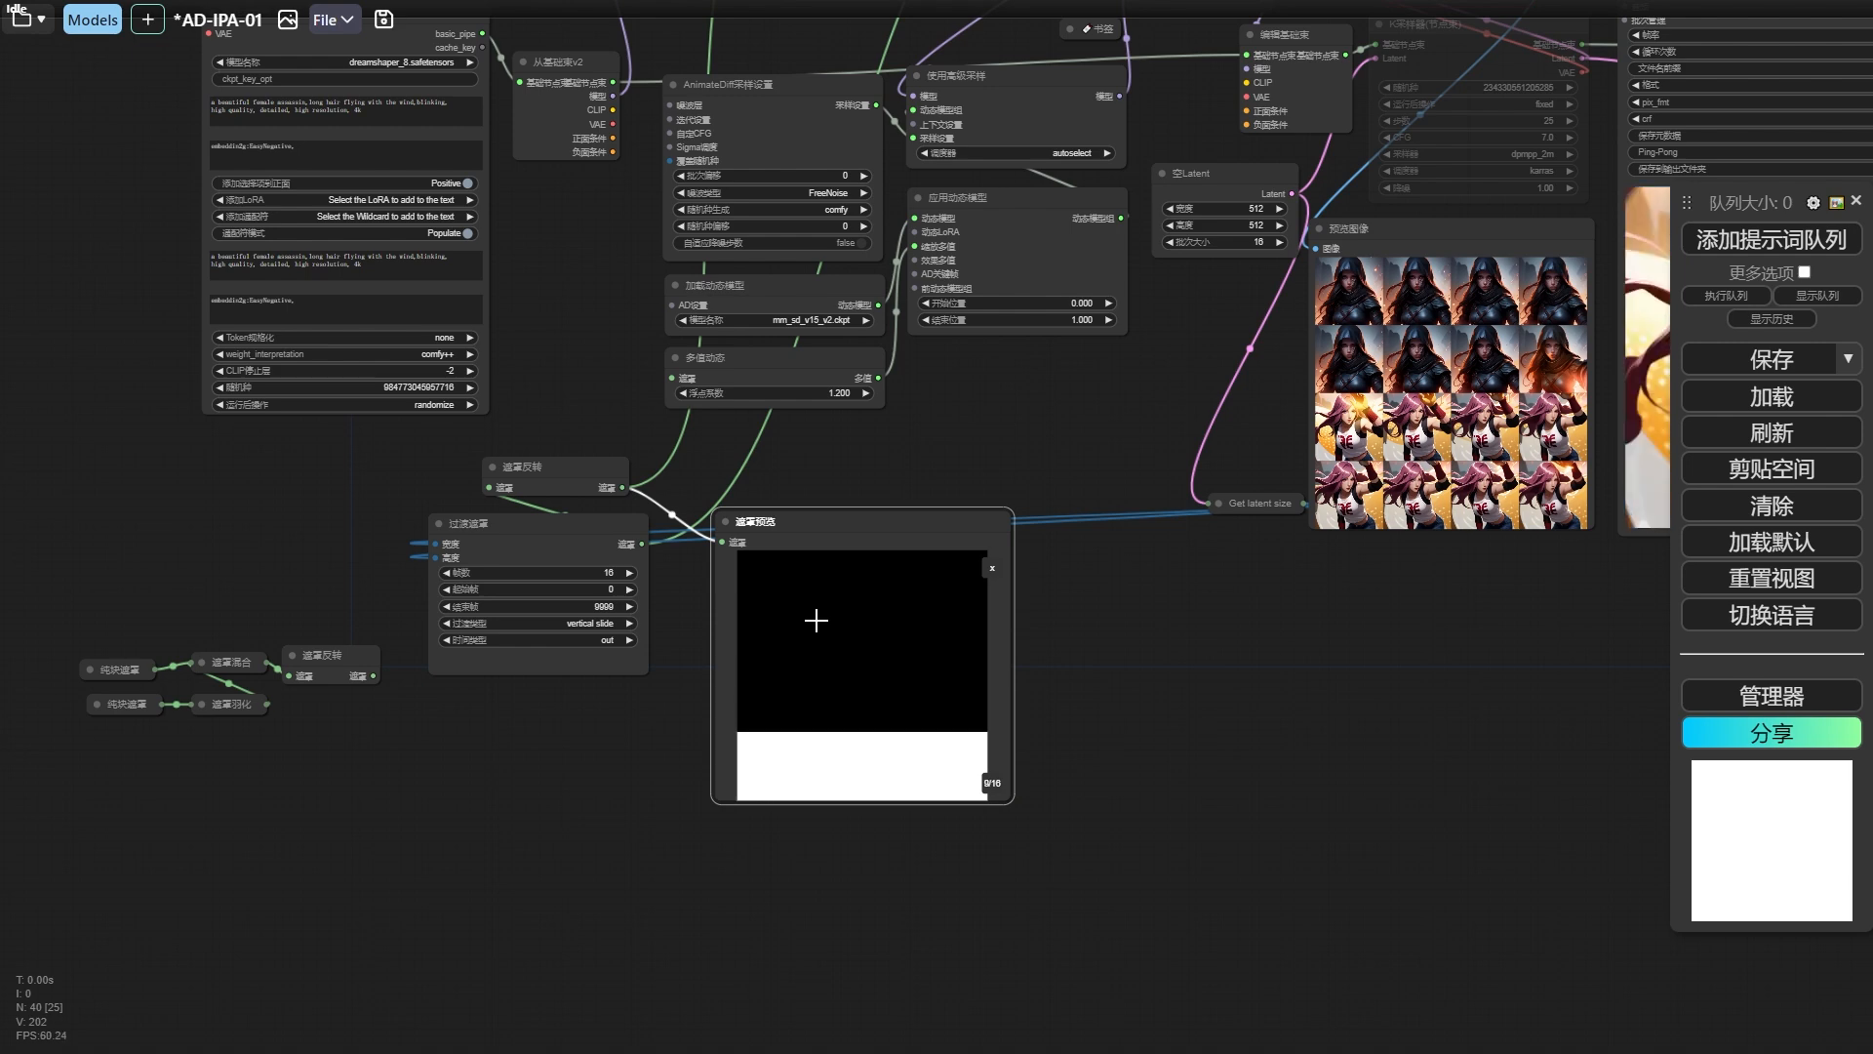
click(991, 568)
Set the 过渡遮罩 node's 过渡类型 to horizontal slide (横向划入) and run the workflow.
drag(1089, 452, 517, 760)
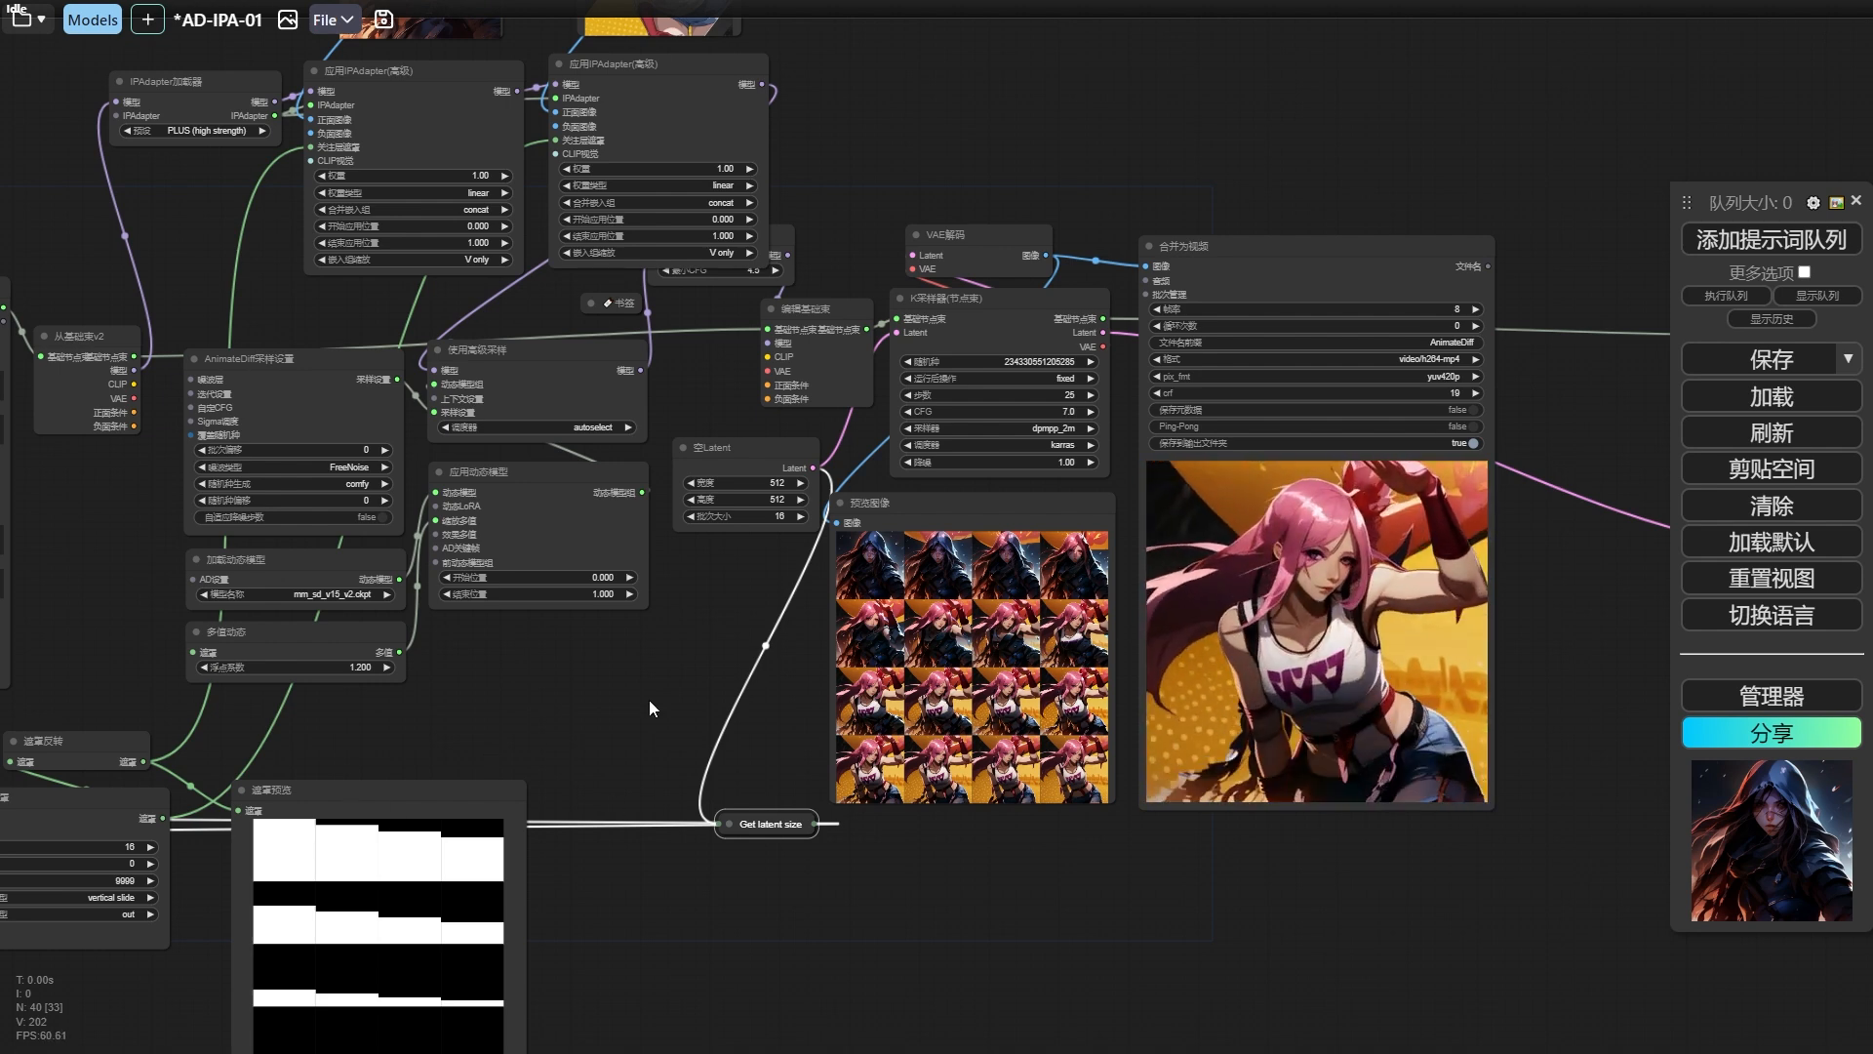
drag(648, 699, 1132, 567)
click(606, 765)
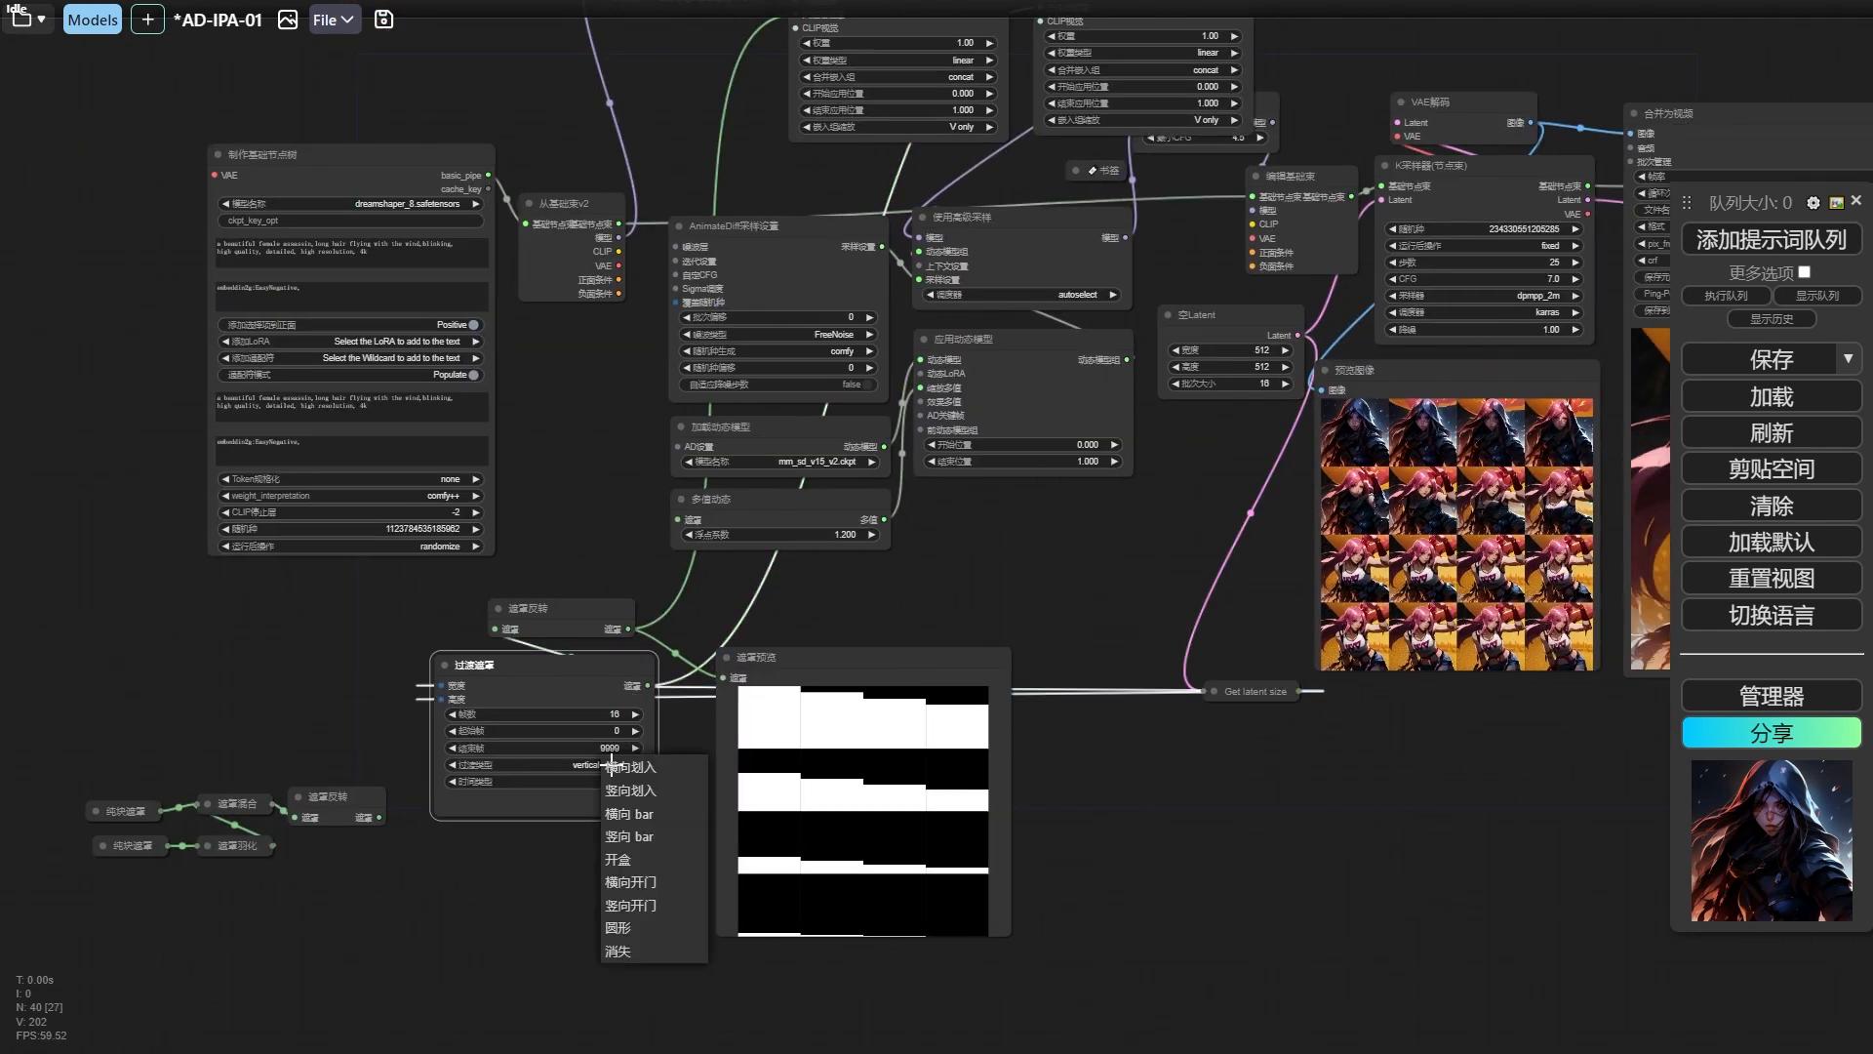
click(673, 774)
drag(979, 578, 865, 616)
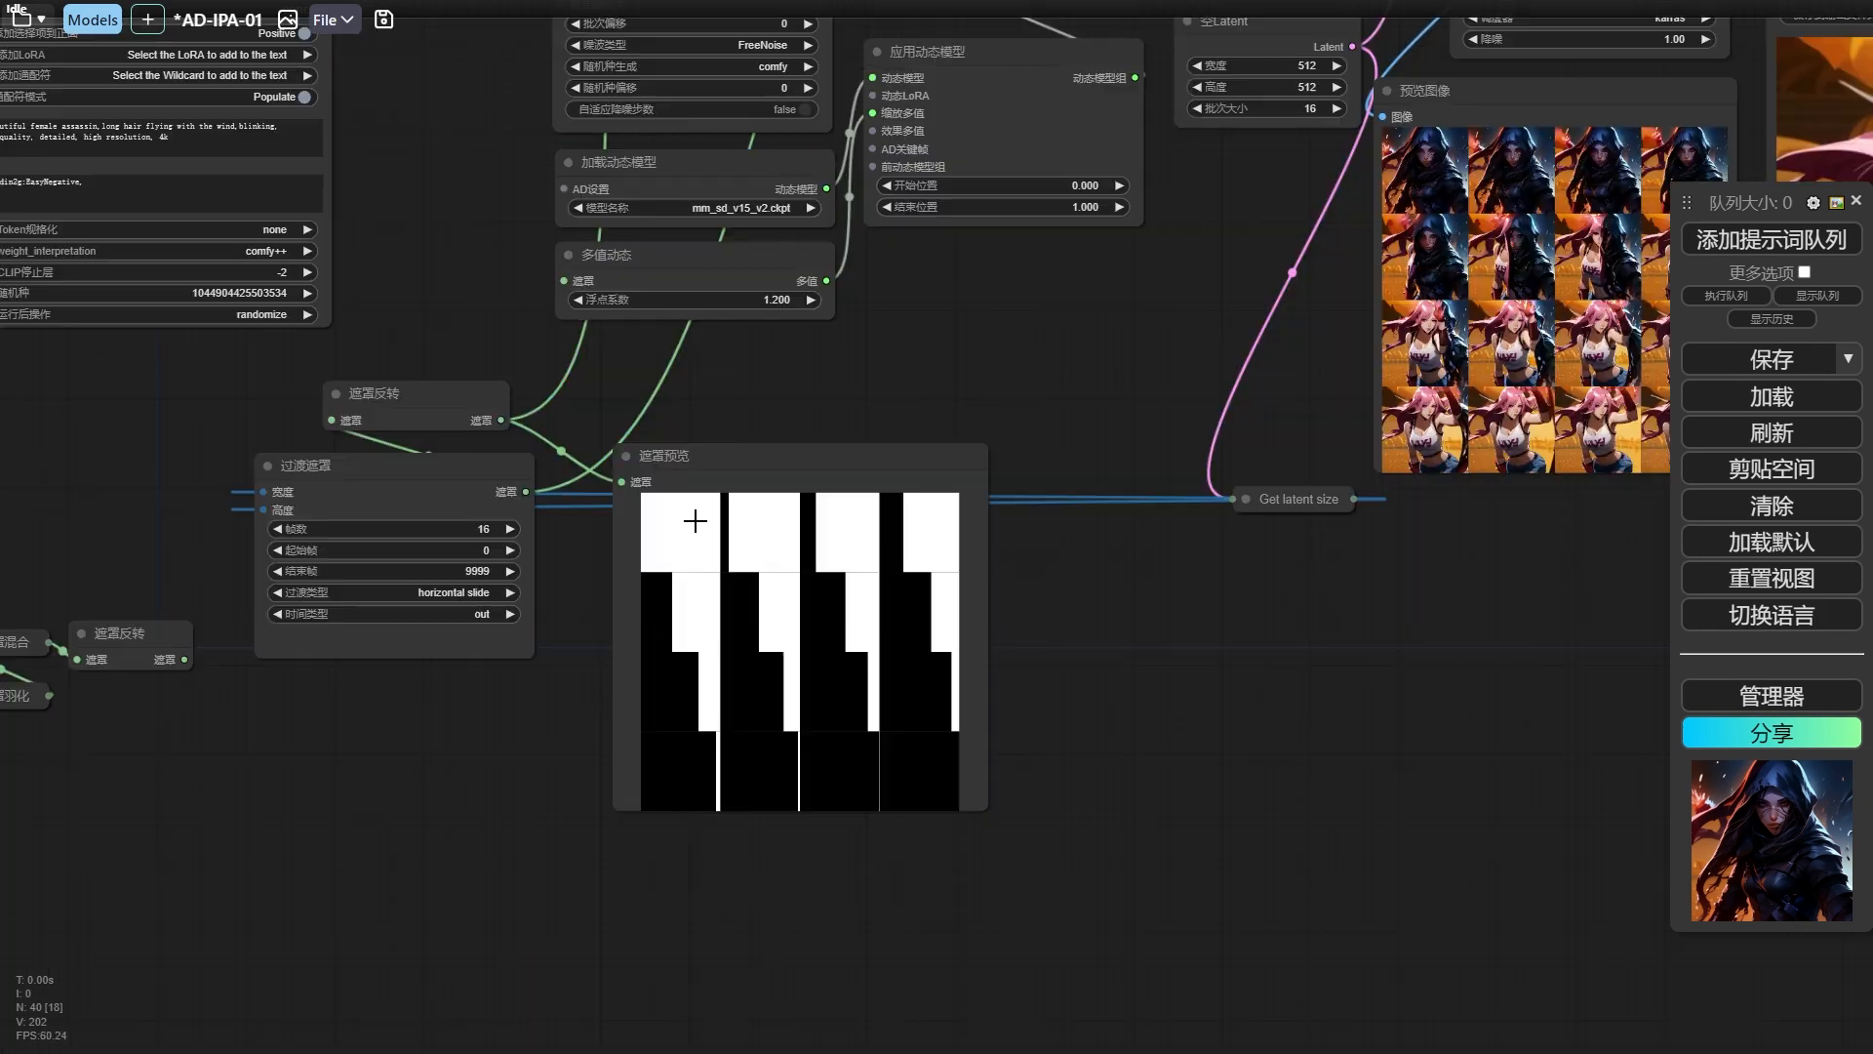
Set the 过渡遮罩 node's 帧数 to 5.
click(469, 529)
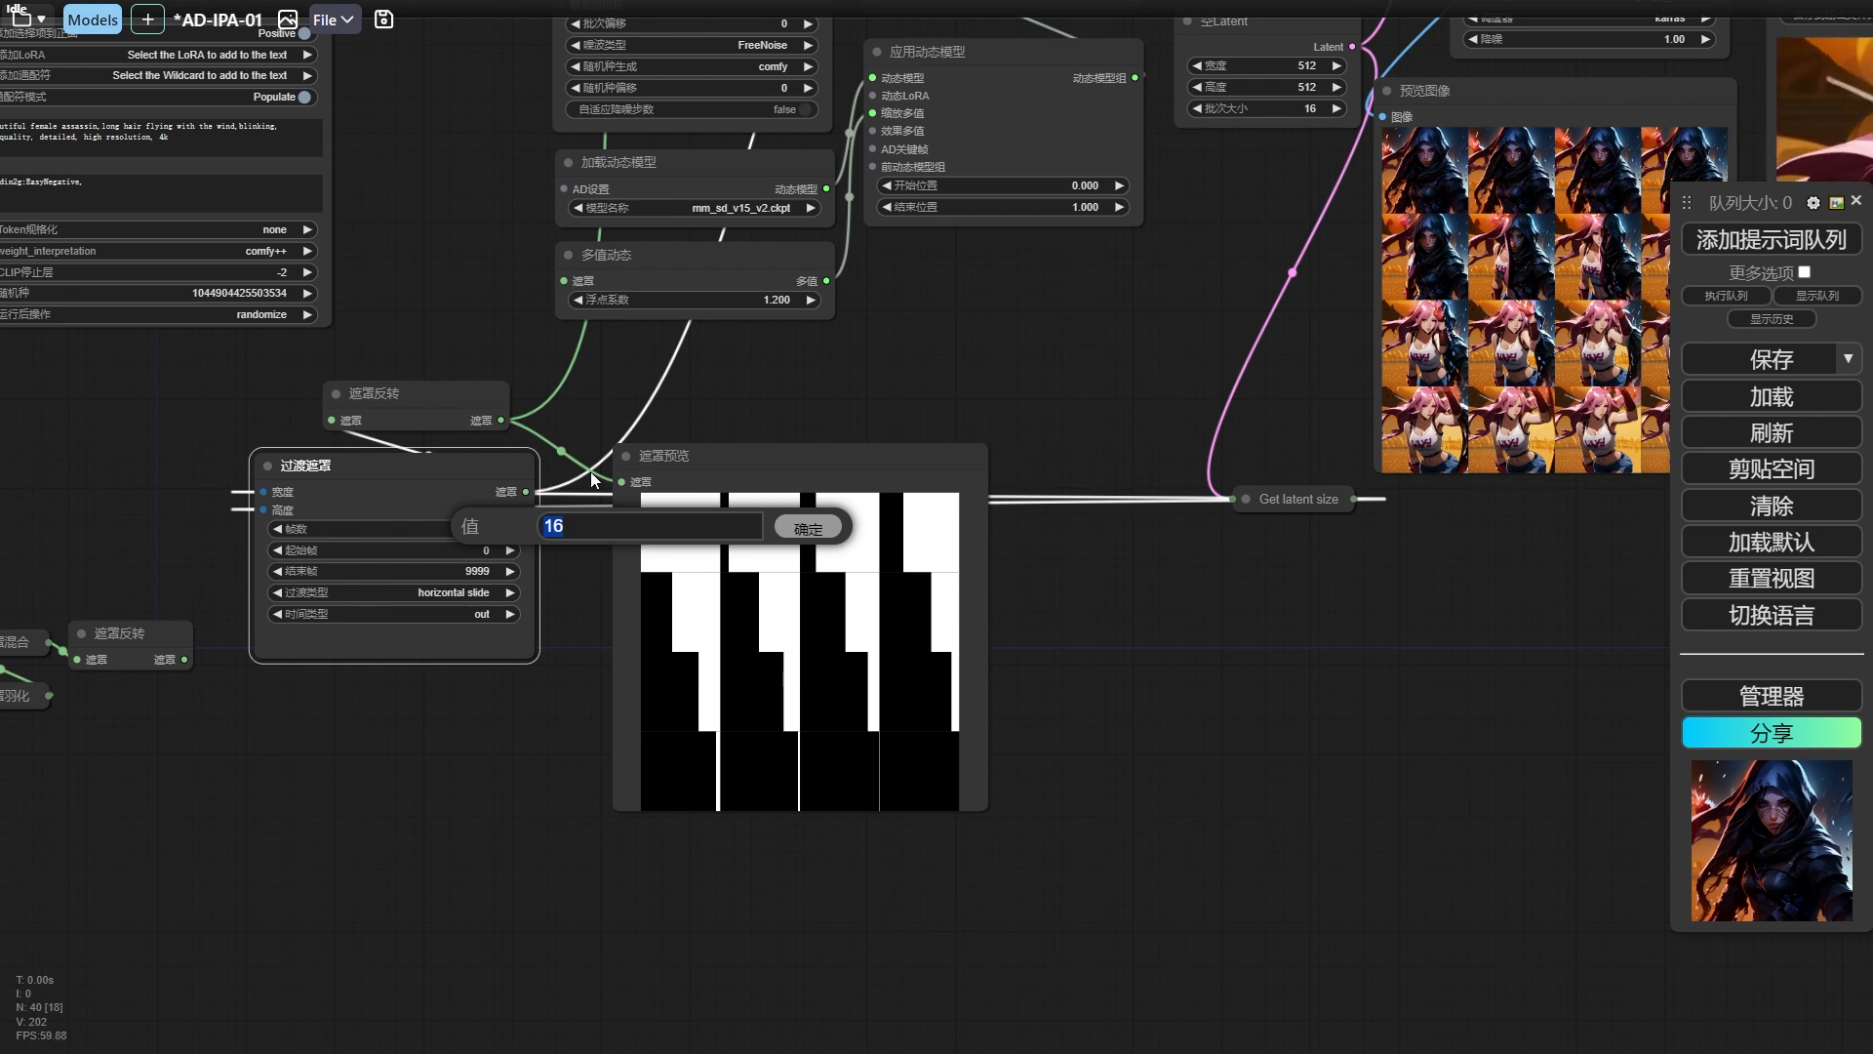
text(5)
key(Return)
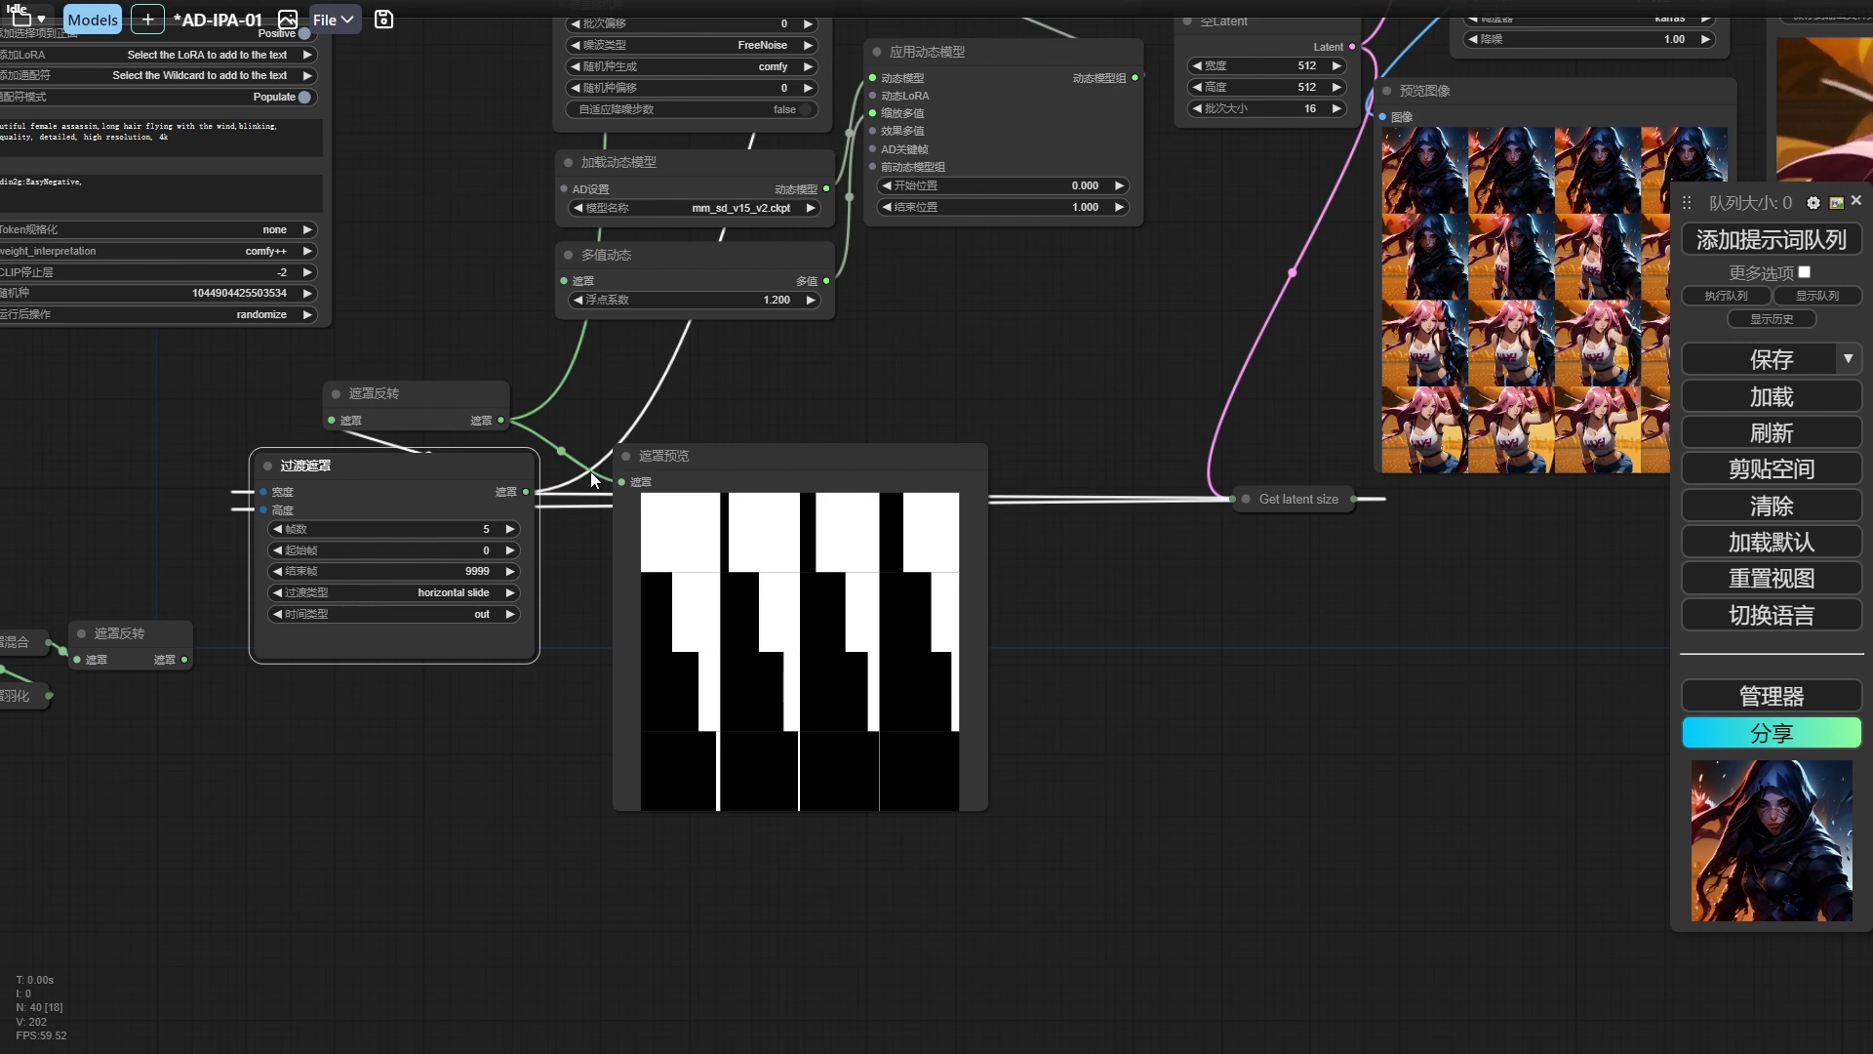
drag(685, 413, 691, 426)
Set the 过渡遮罩 node's 帧数 to 6 and queue the workflow.
click(482, 530)
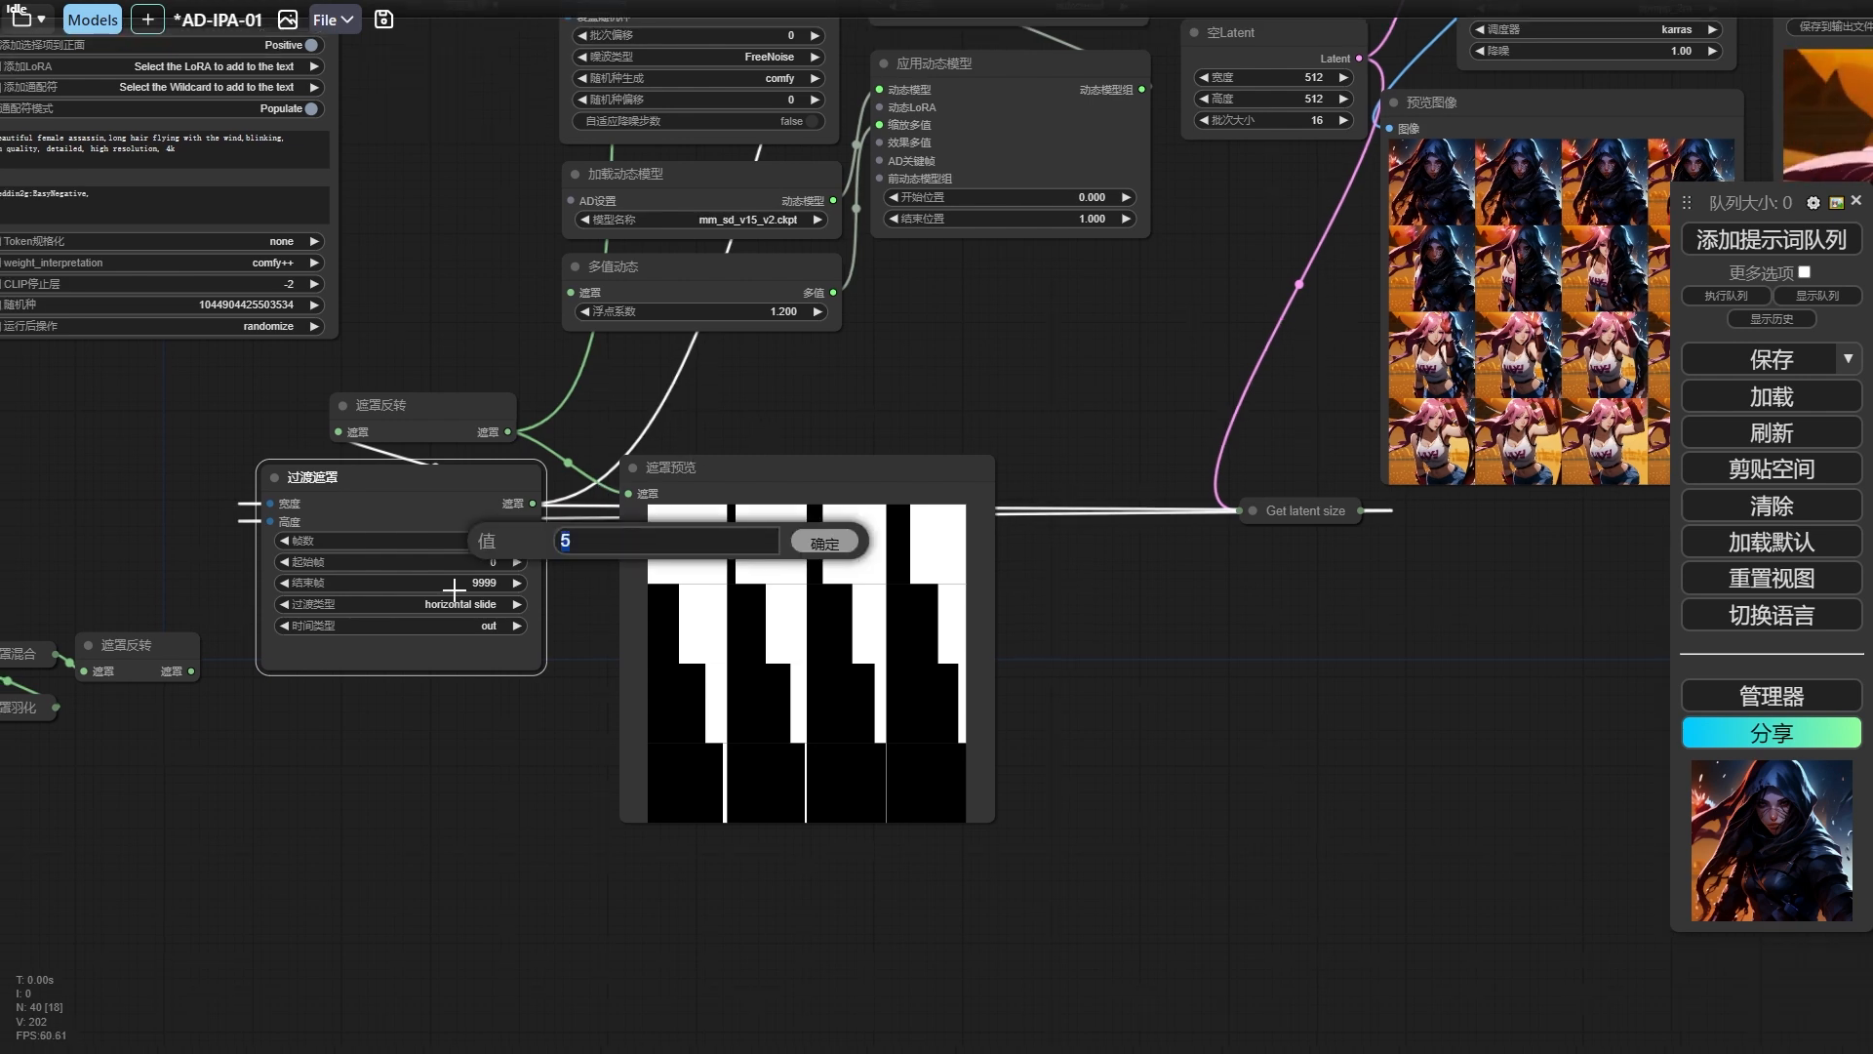
text(6)
key(Return)
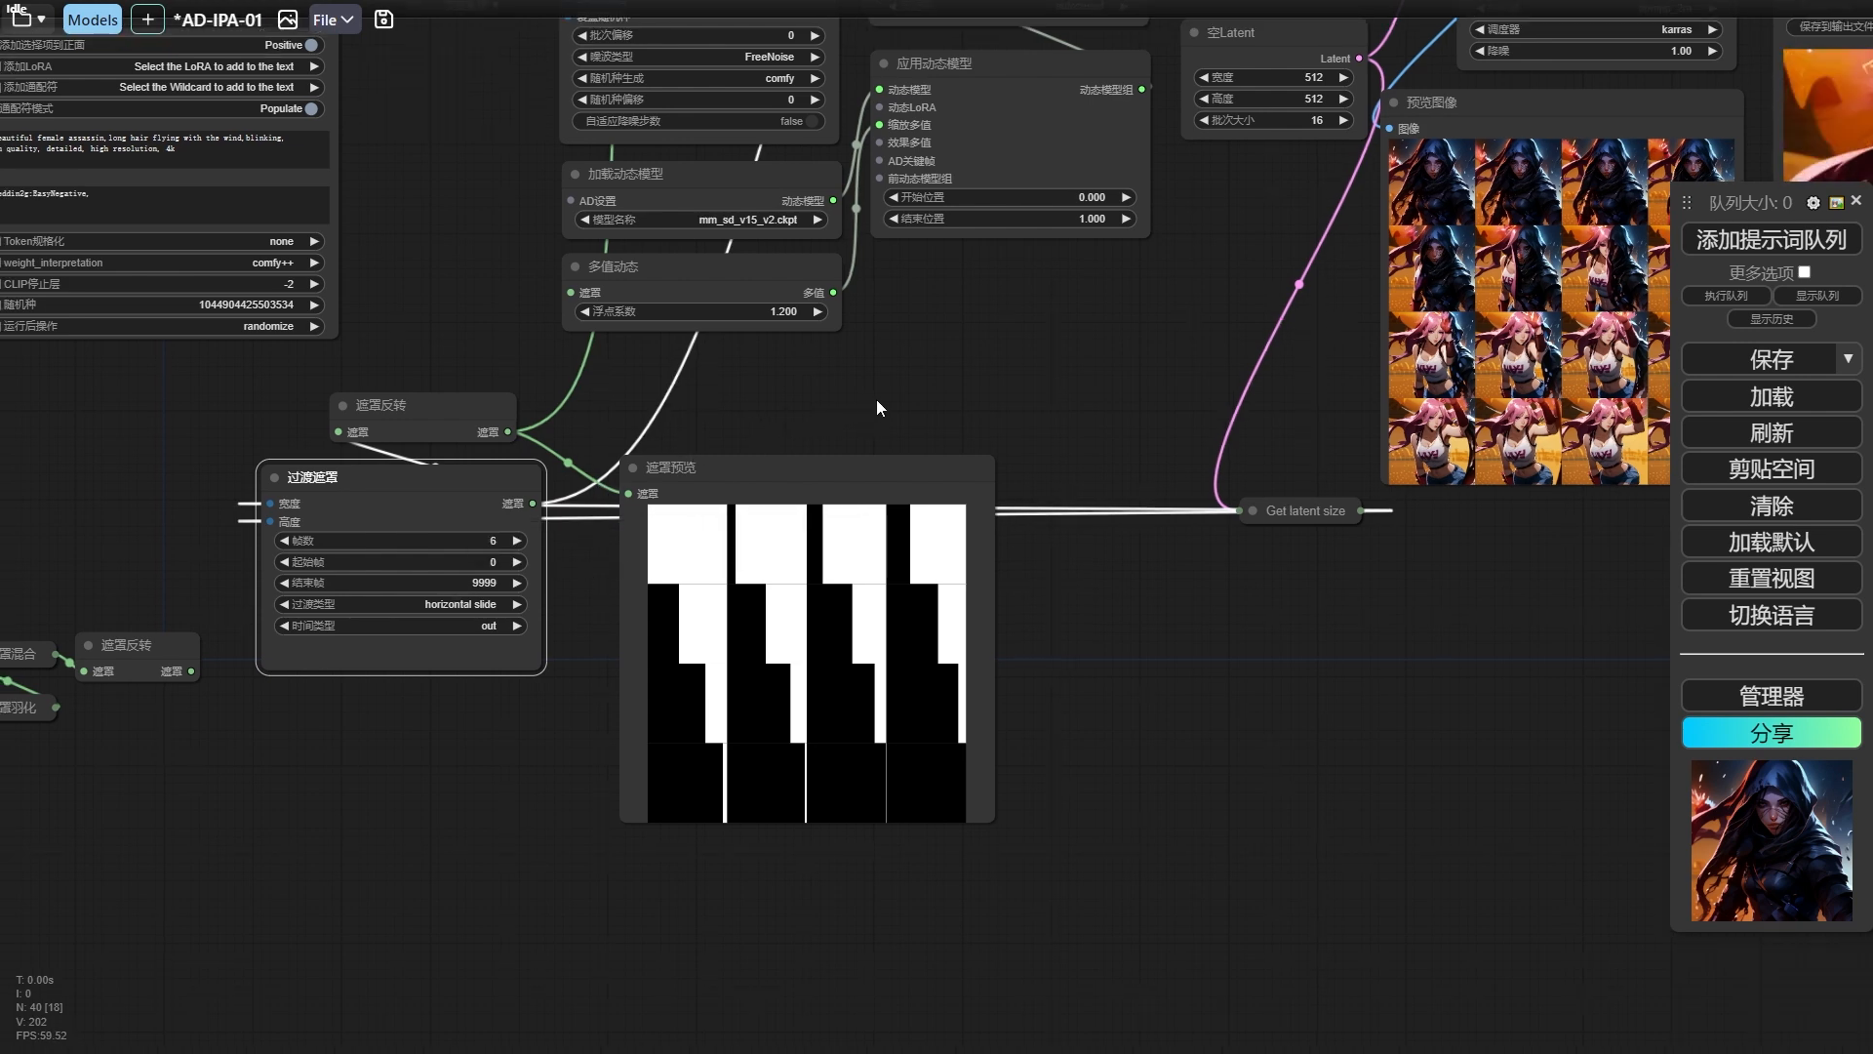
drag(912, 389, 1200, 329)
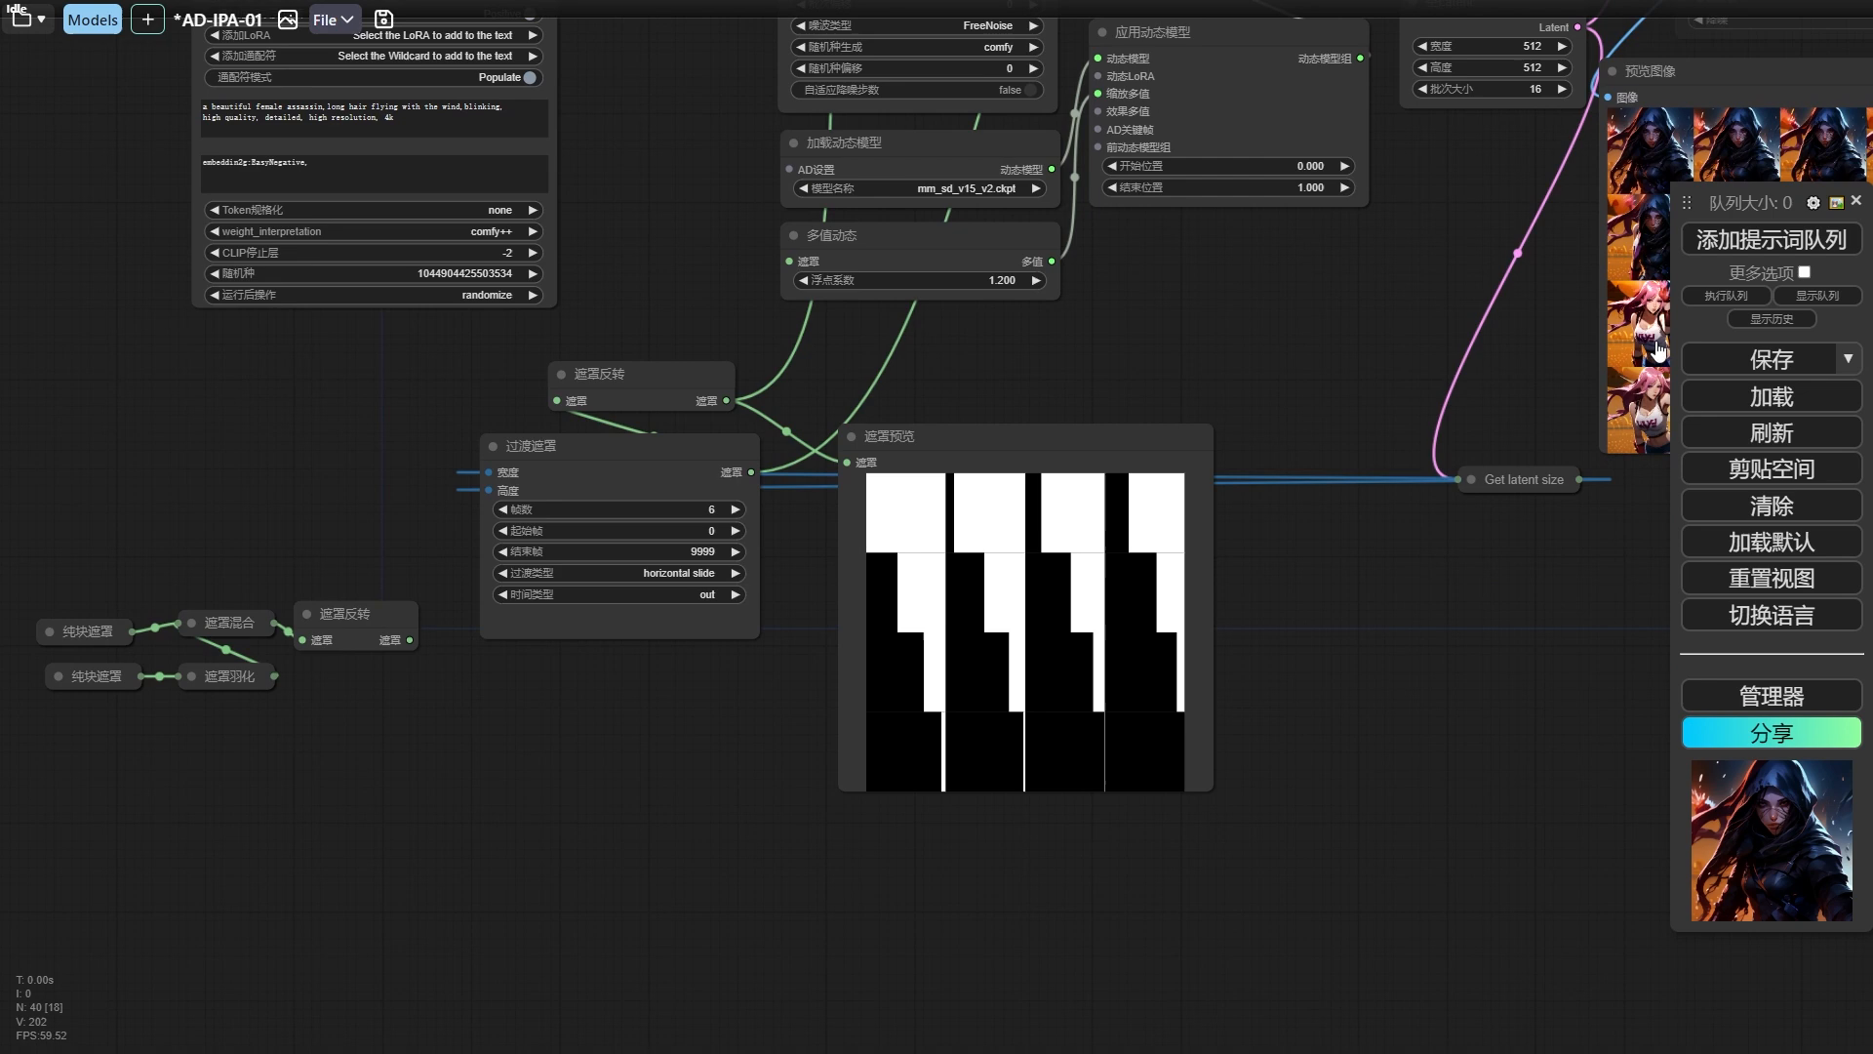
click(1767, 253)
Step through the frames of the shortened inverted mask in 遮罩预览 and return to the grid view.
click(943, 585)
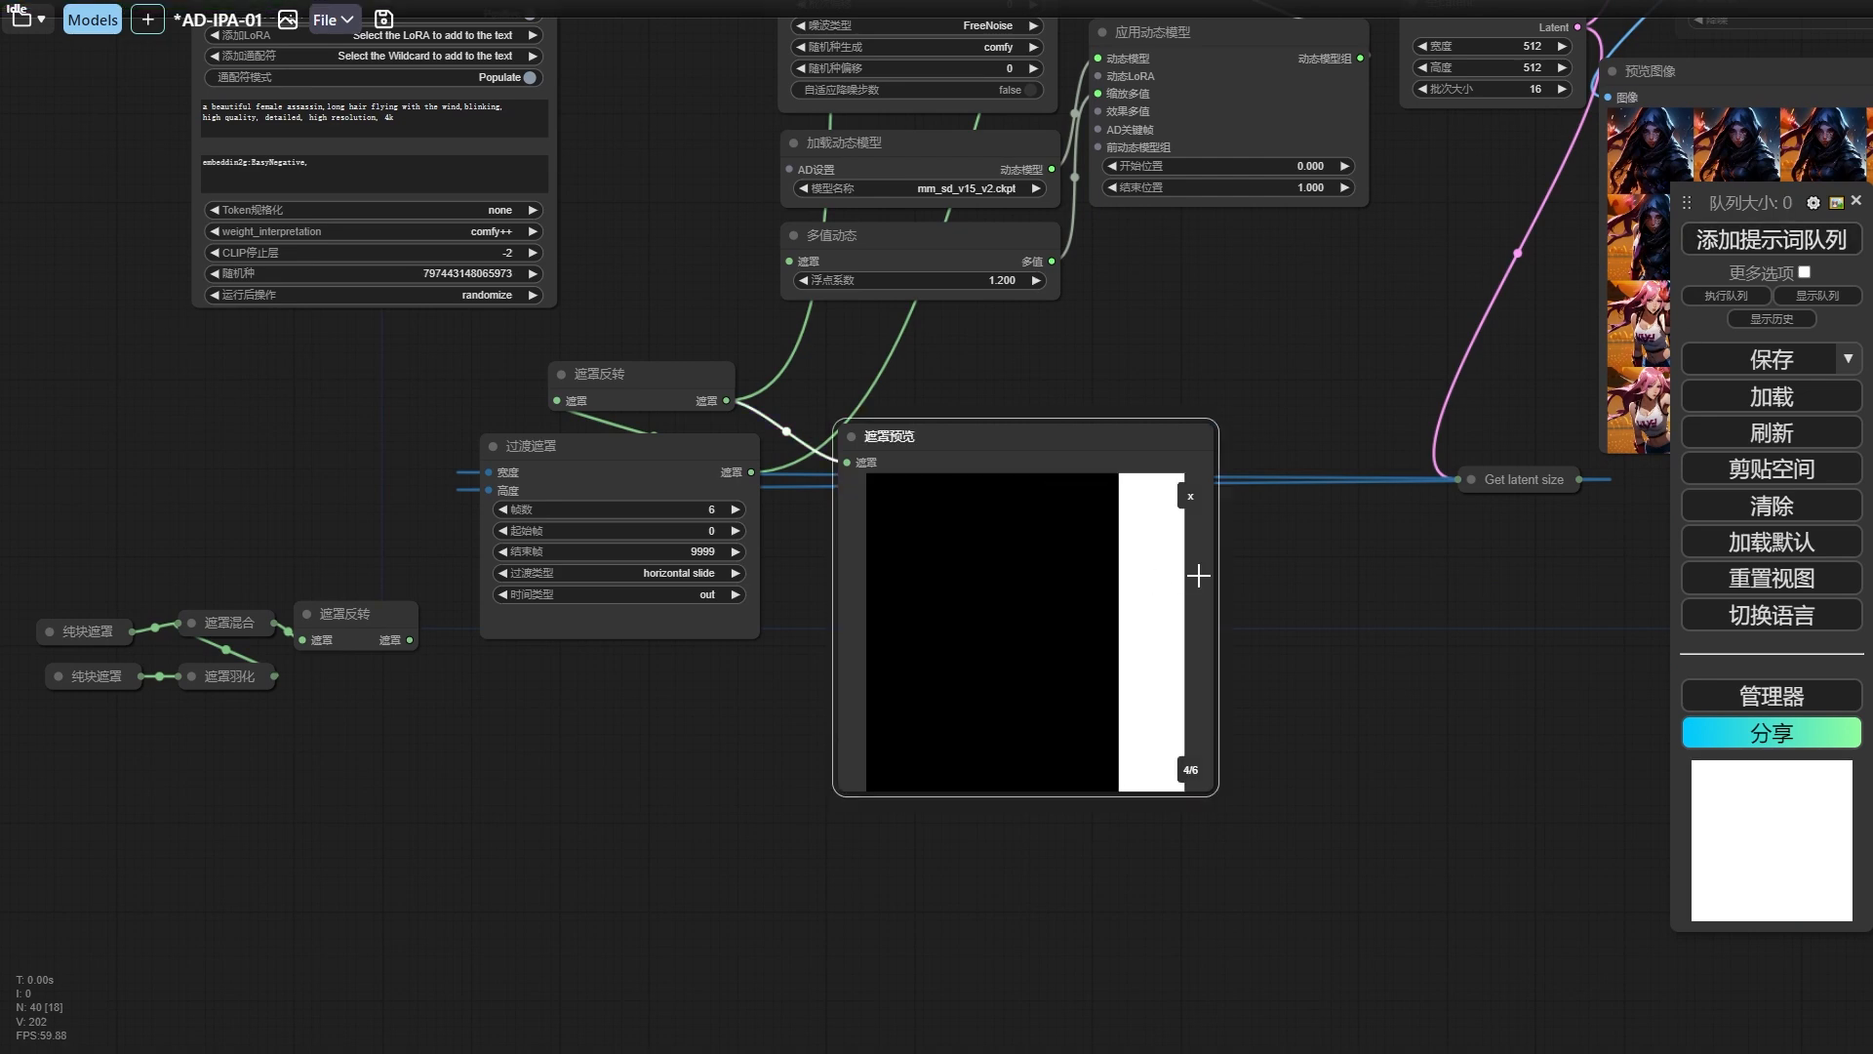
key(Right)
key(Right)
key(Right)
key(Right)
key(Right)
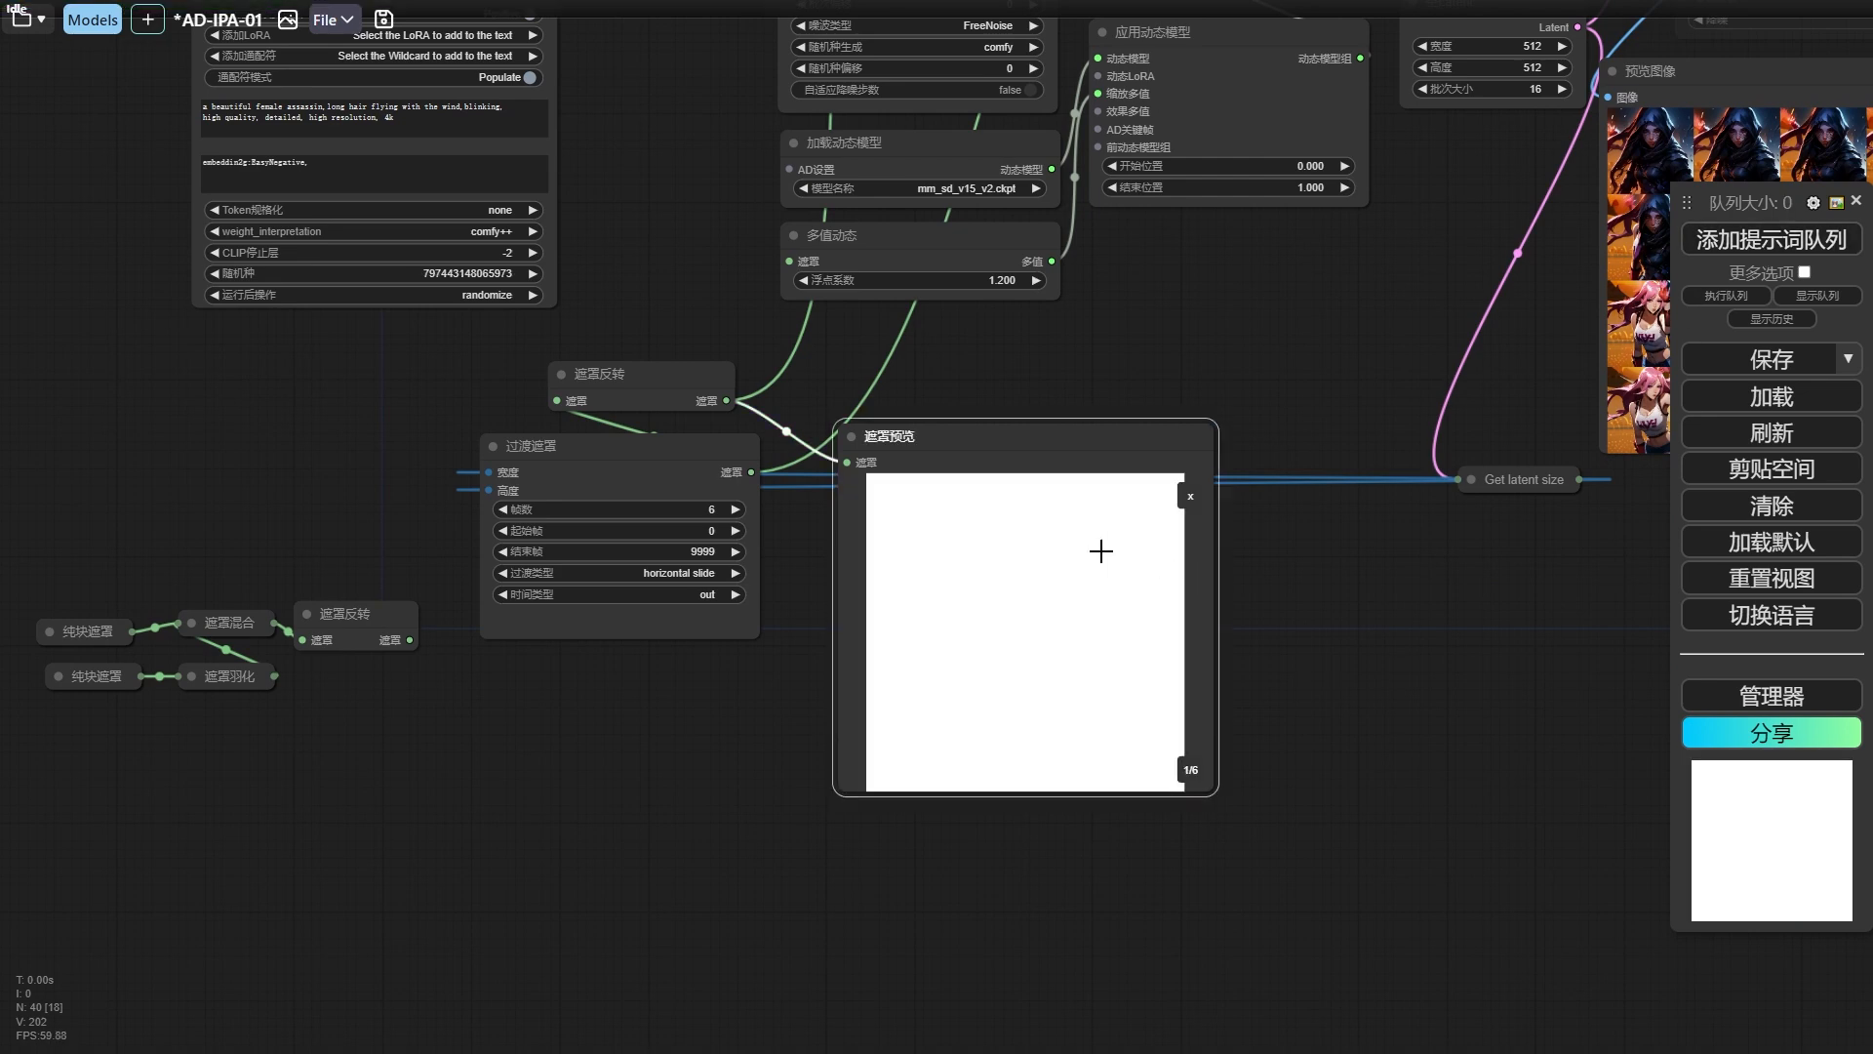
click(1187, 500)
Compare the generated frames and the combined video with the shortened transition mask.
drag(1203, 333, 1073, 386)
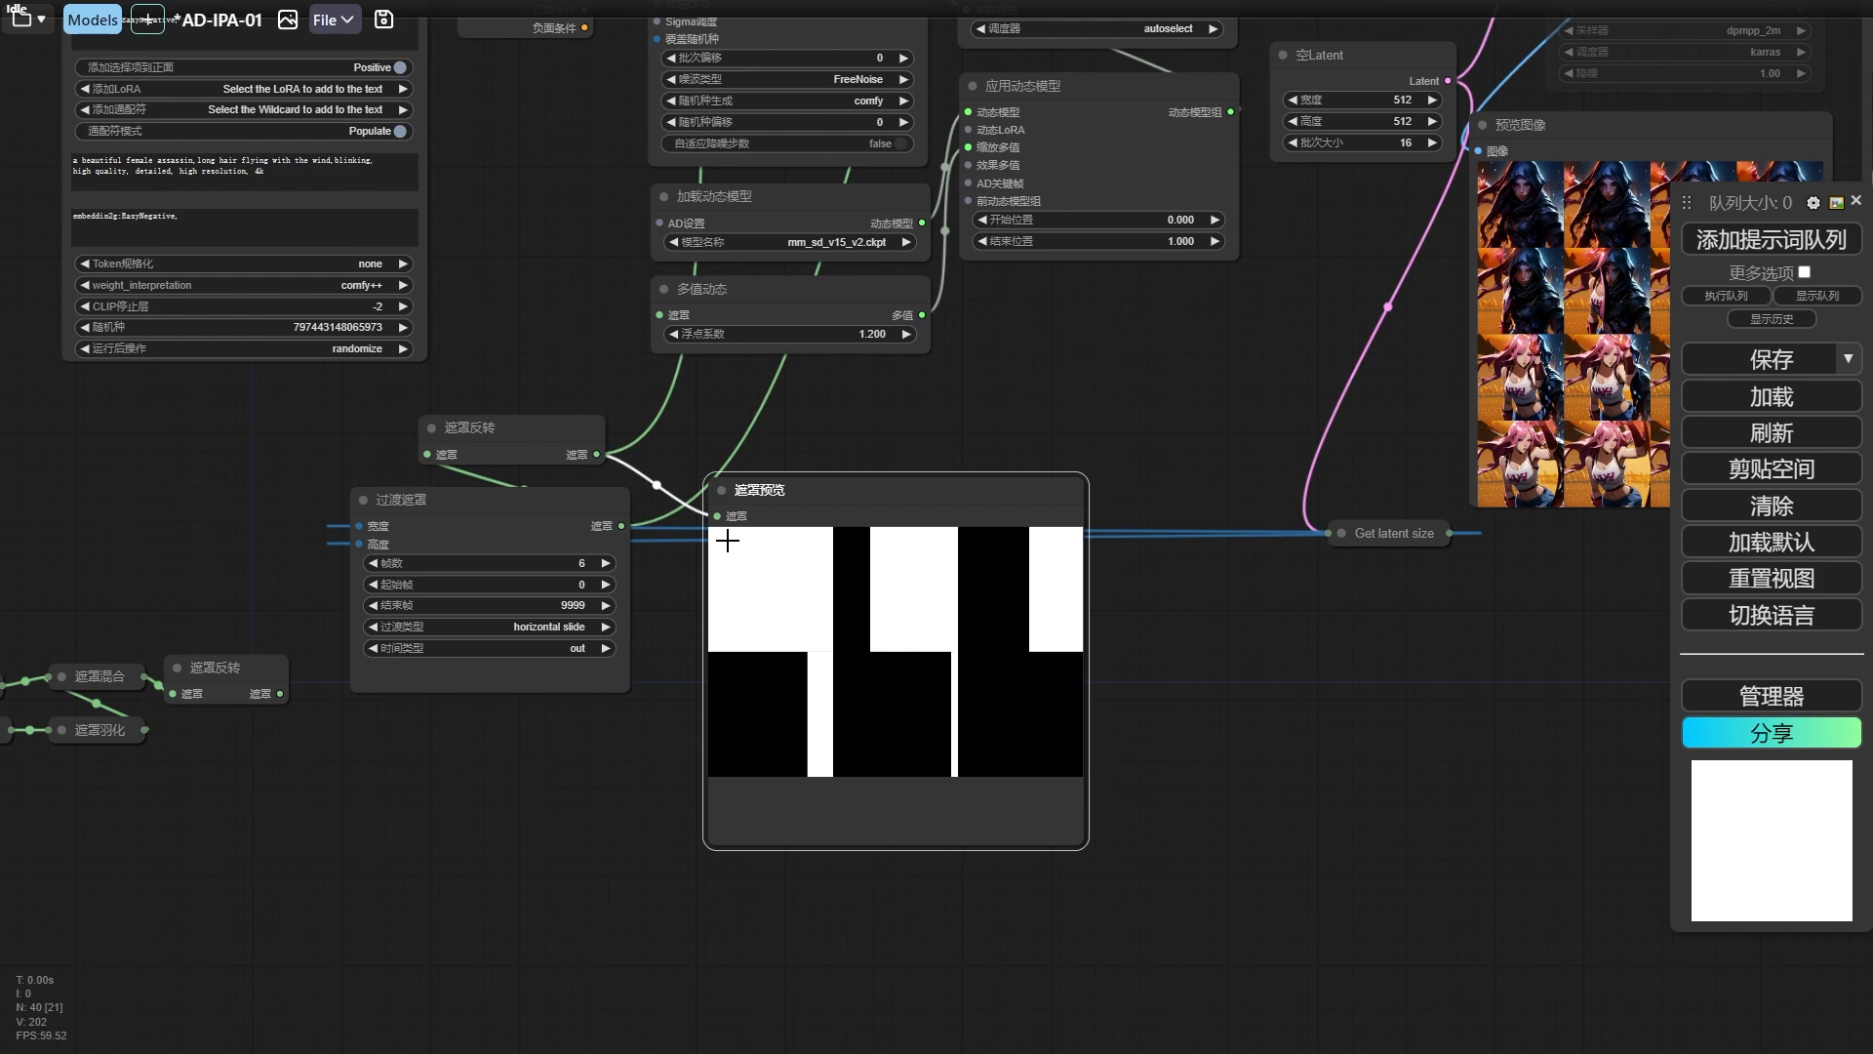
scroll(1032, 419, down, 3)
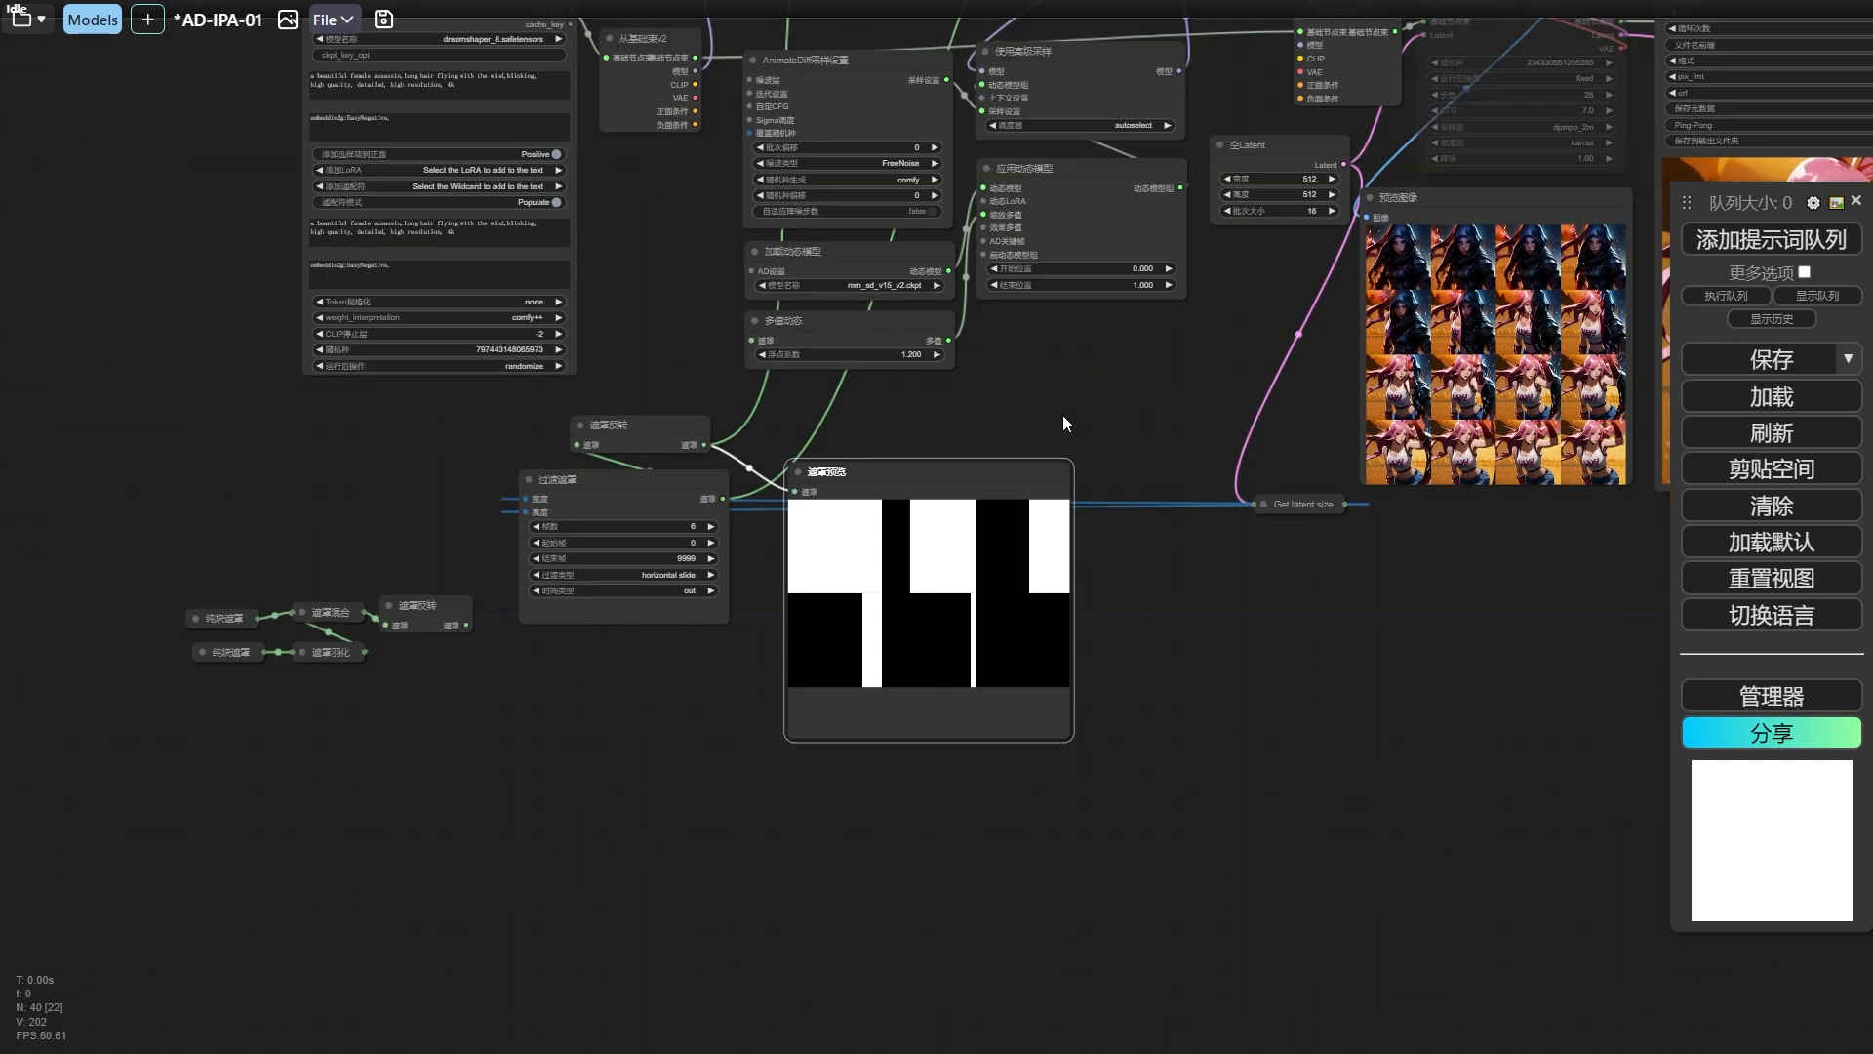
drag(1112, 402, 781, 504)
drag(1206, 690, 597, 718)
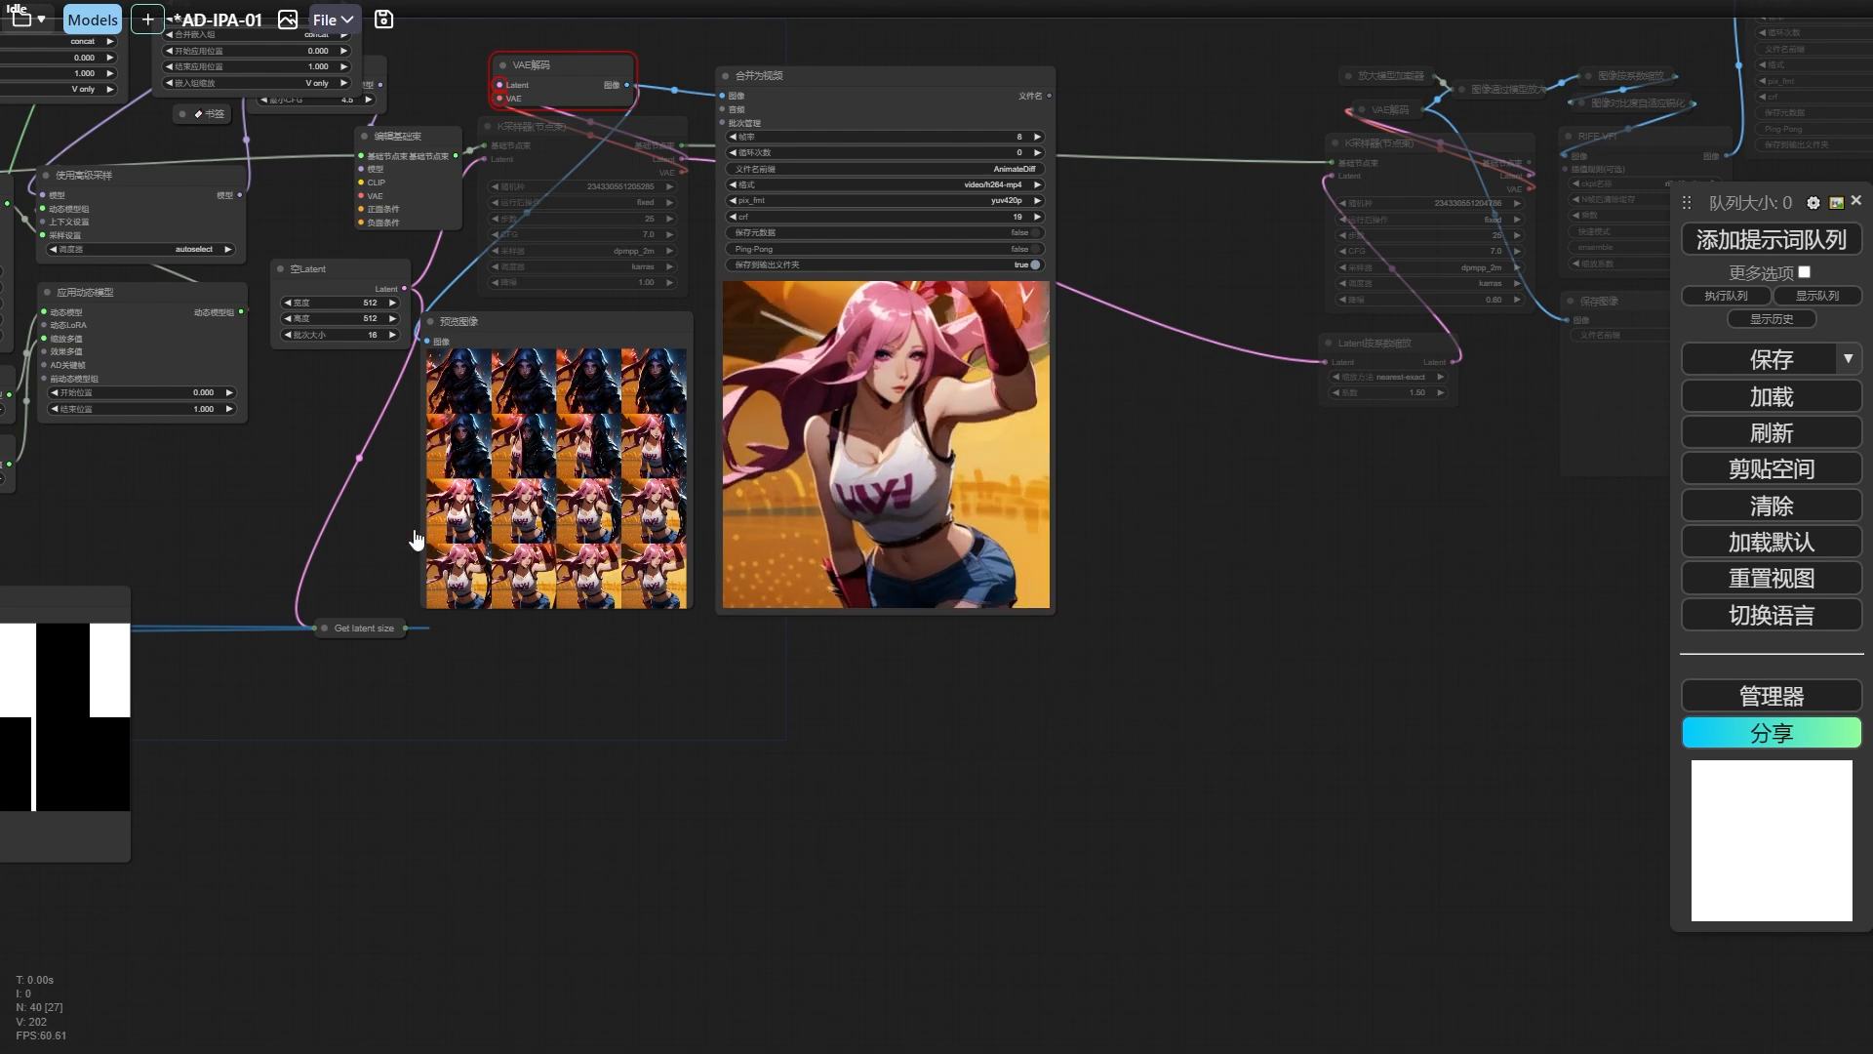
drag(331, 505, 738, 484)
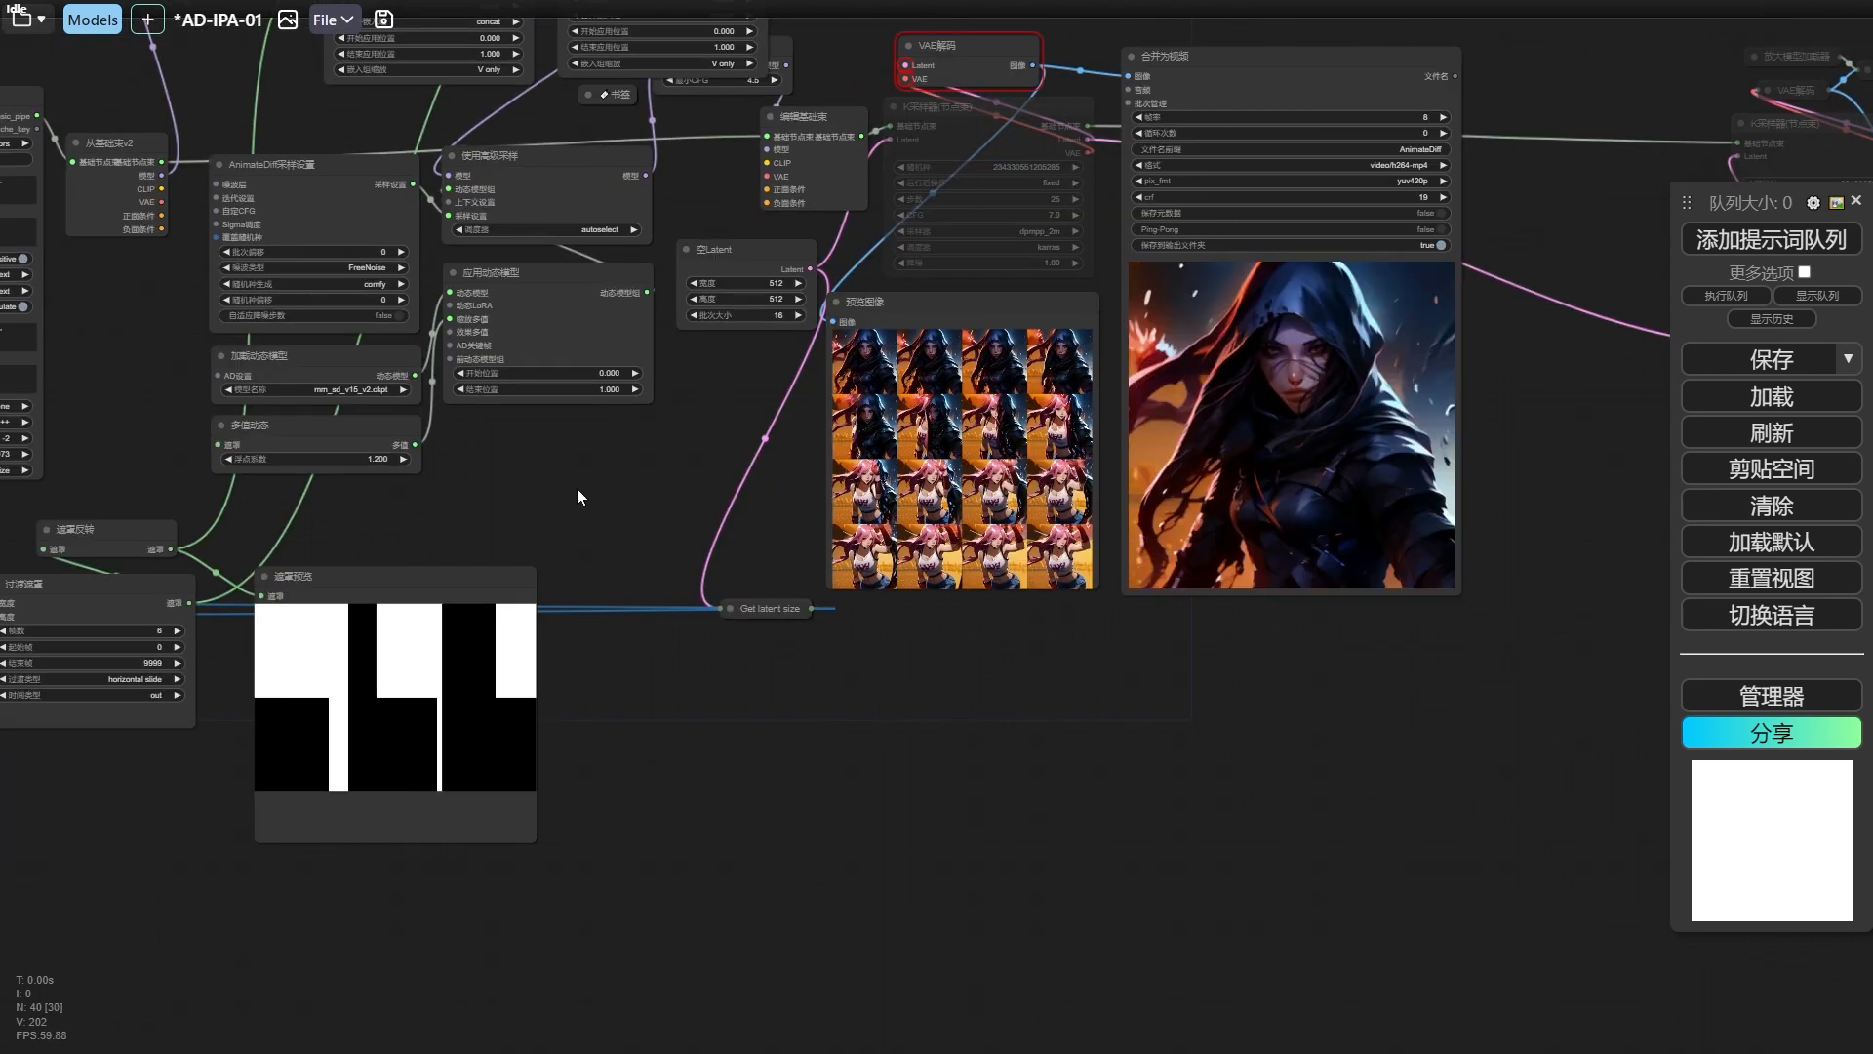
drag(454, 511, 907, 467)
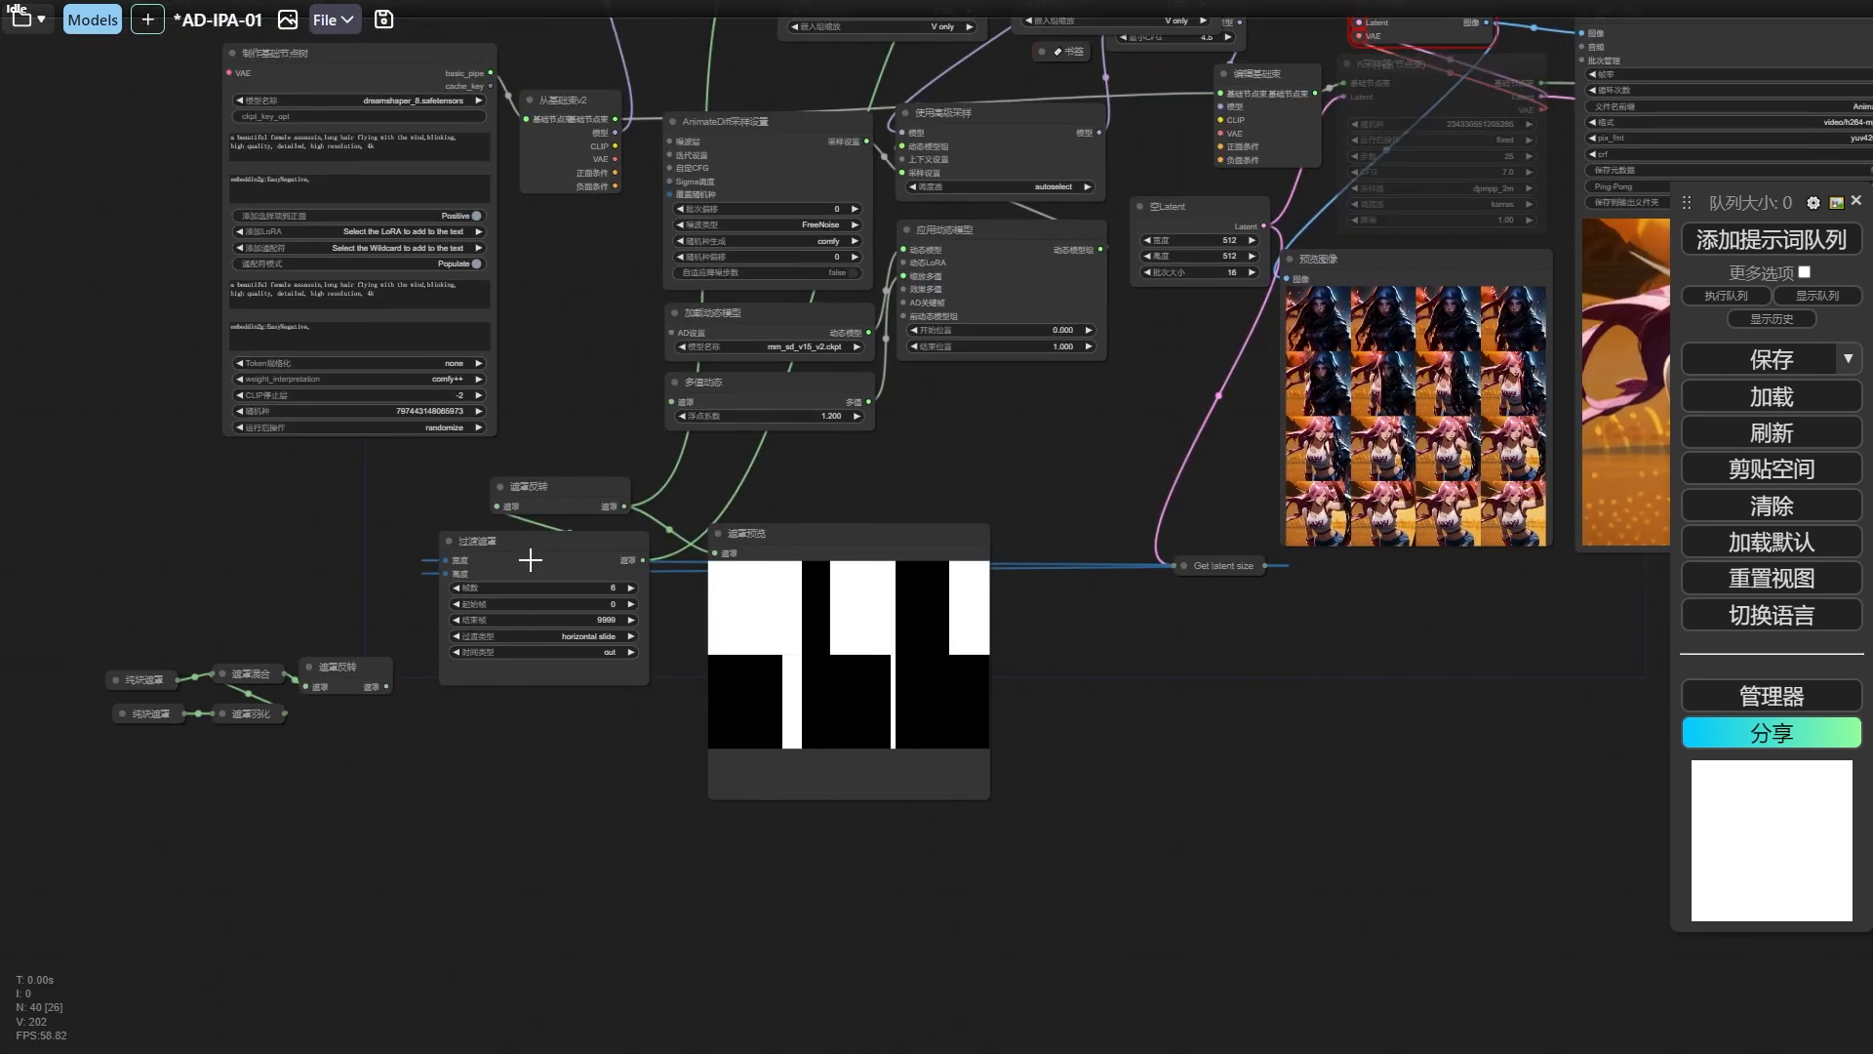
scroll(1219, 326, up, 3)
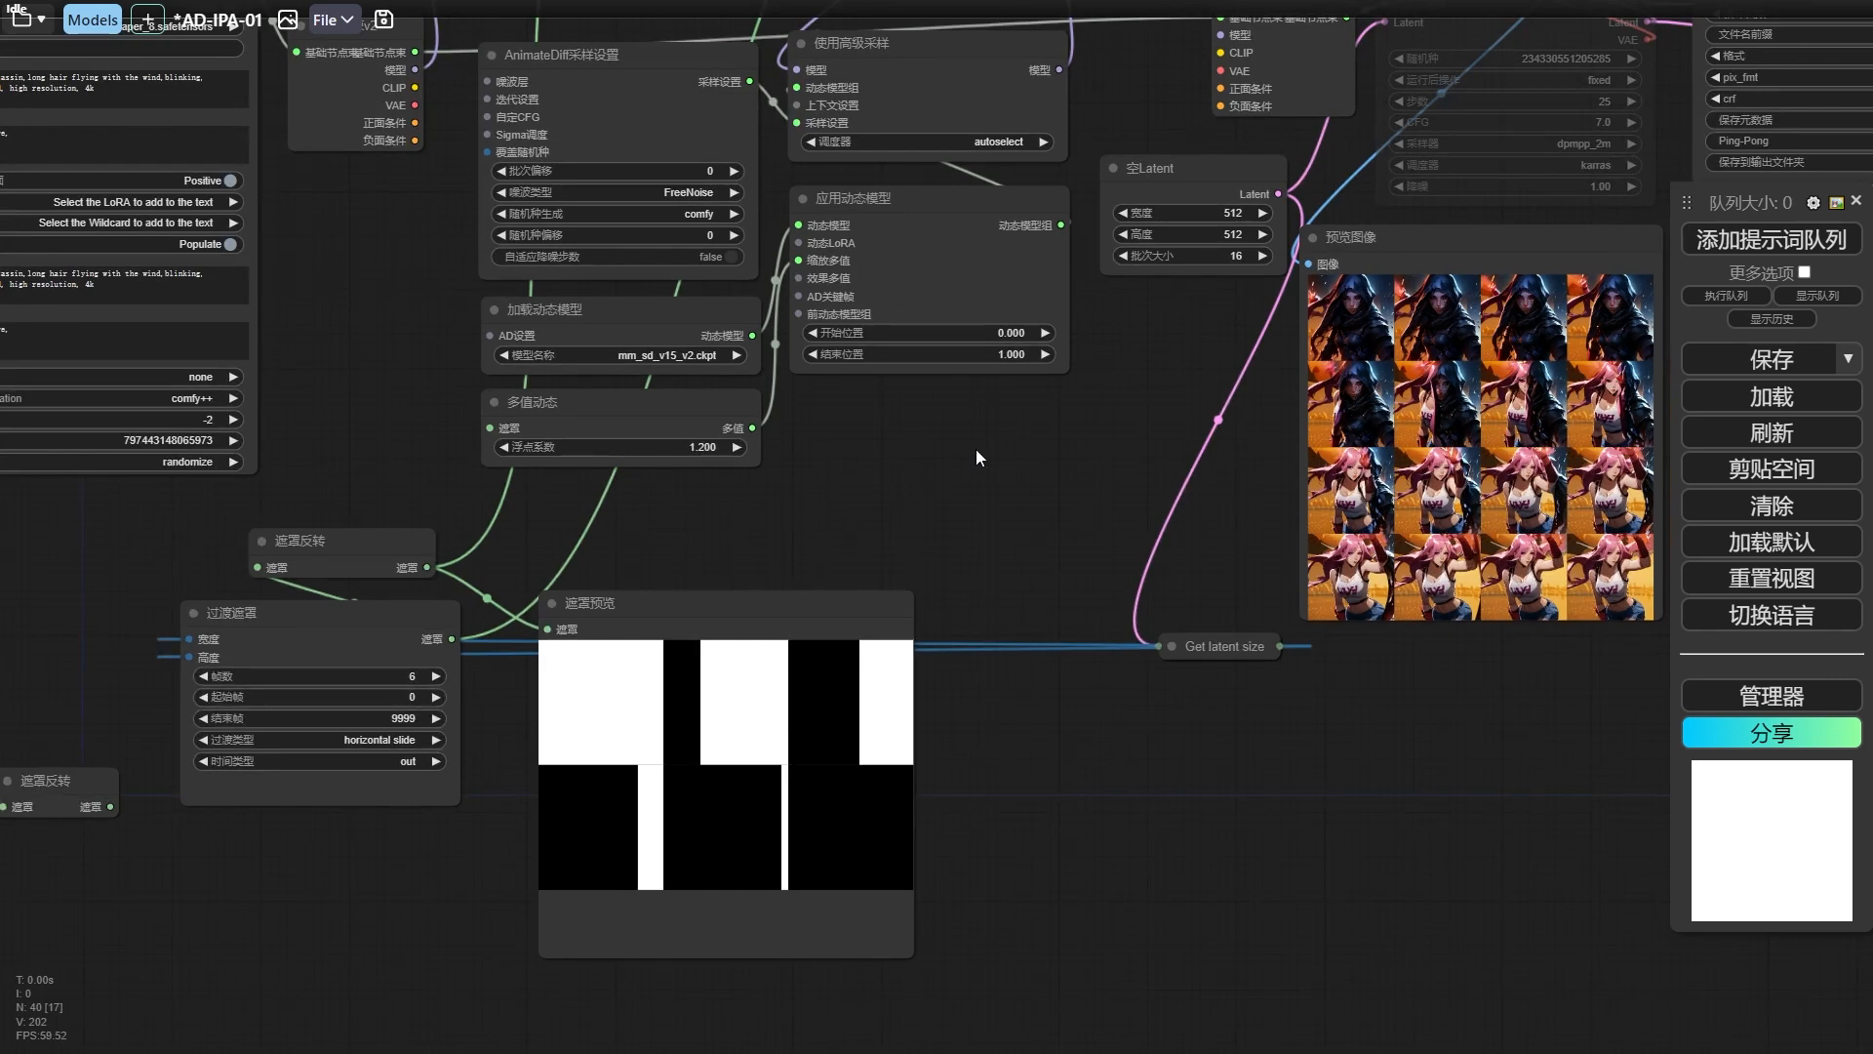
drag(887, 477, 1080, 421)
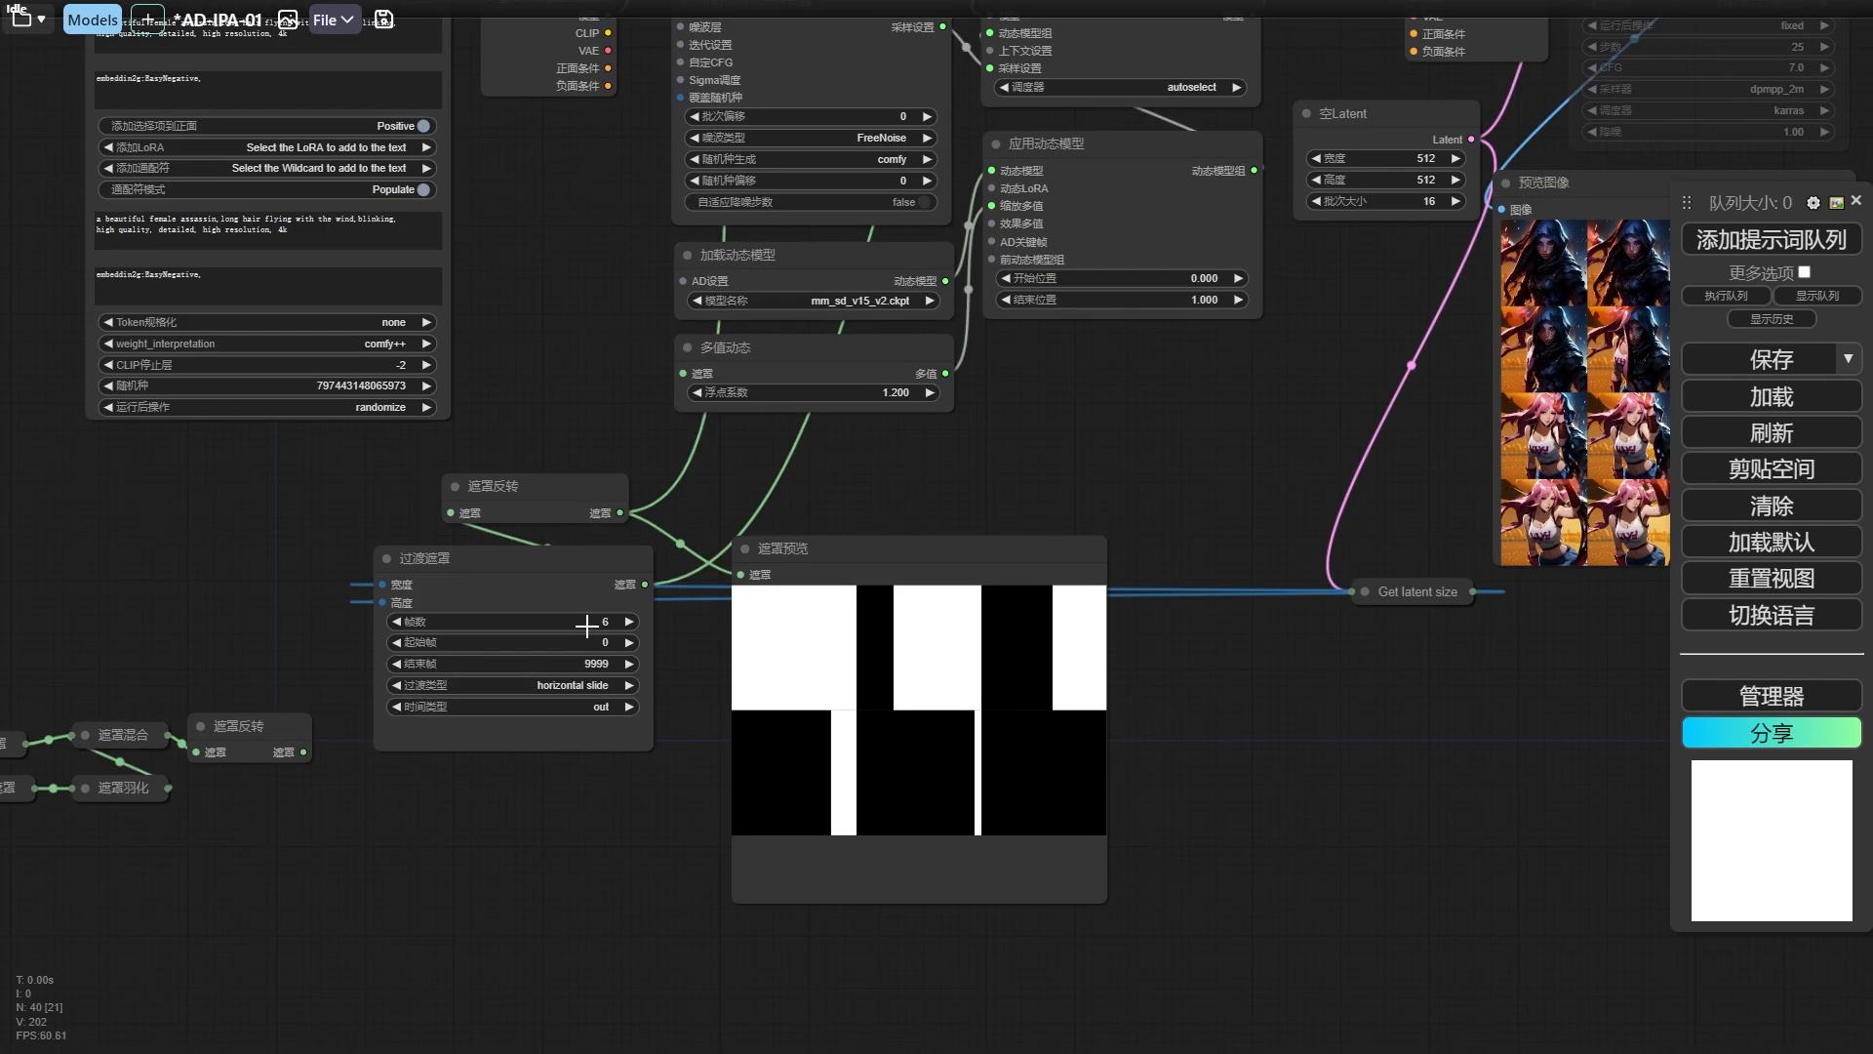
drag(840, 554, 846, 552)
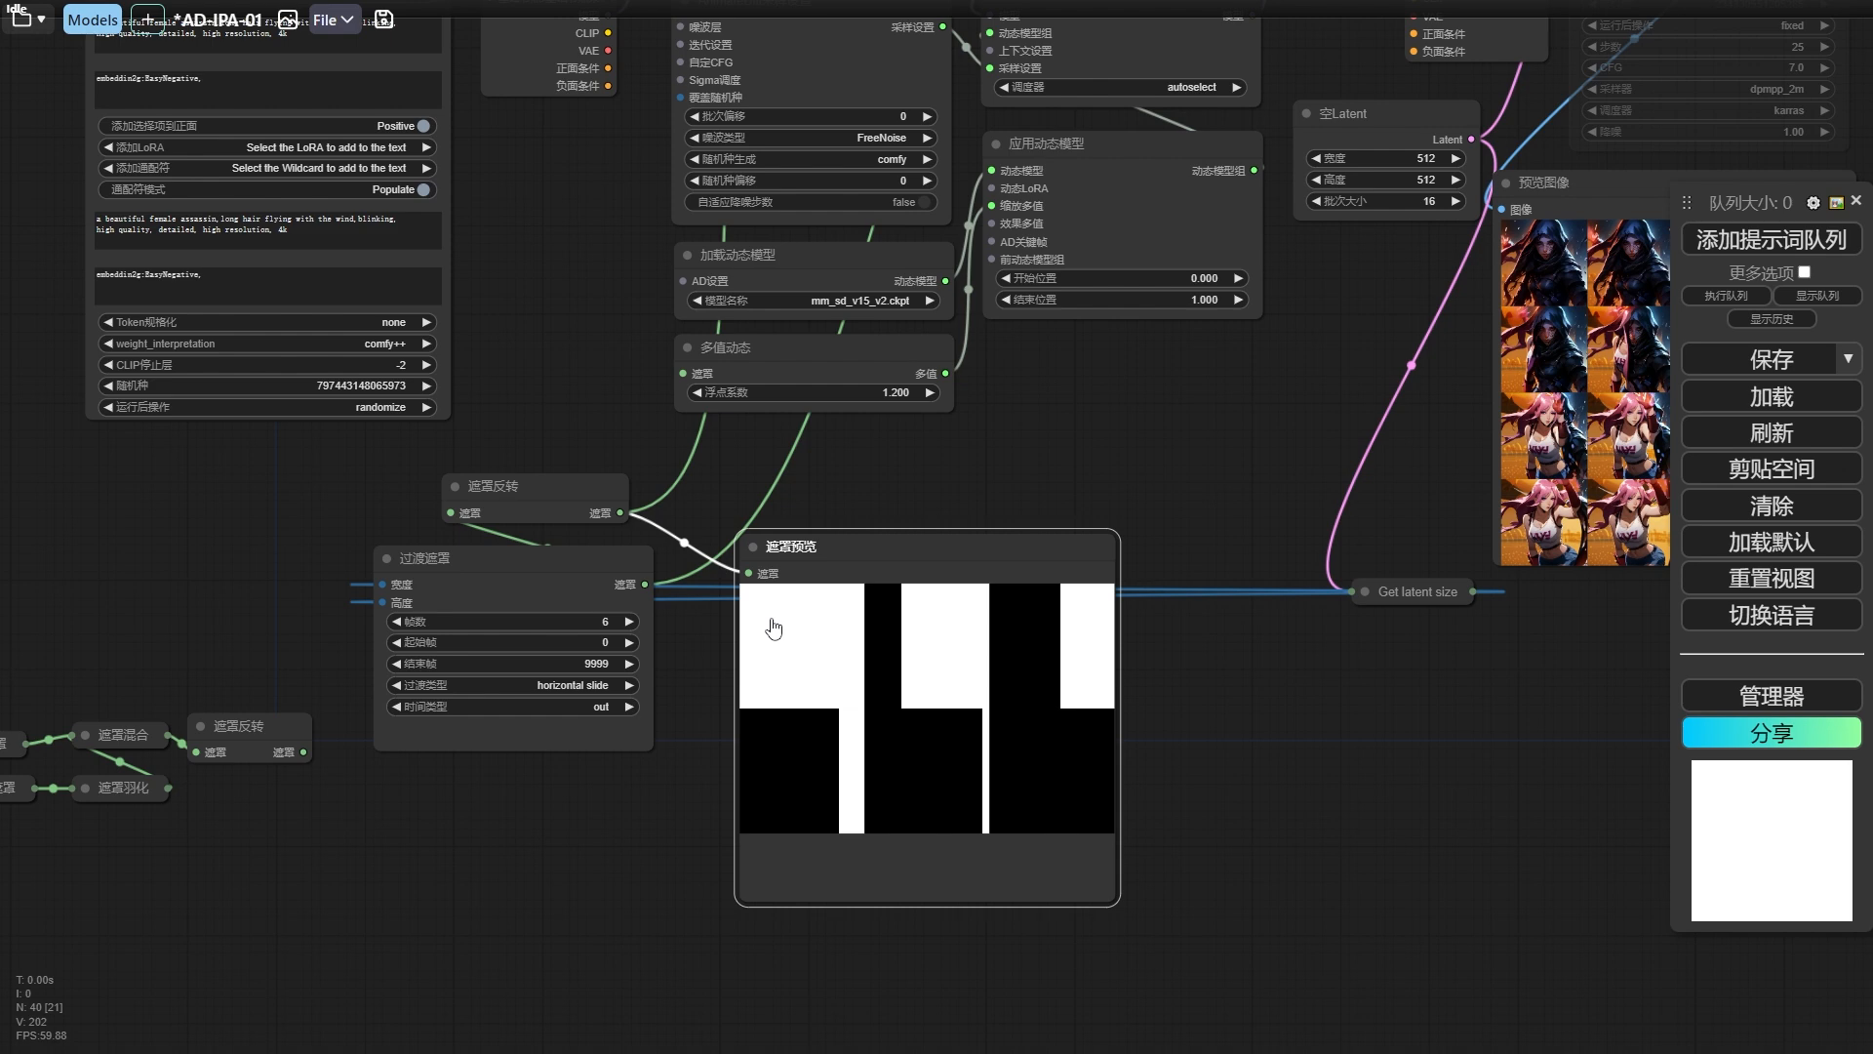
drag(1093, 460, 698, 531)
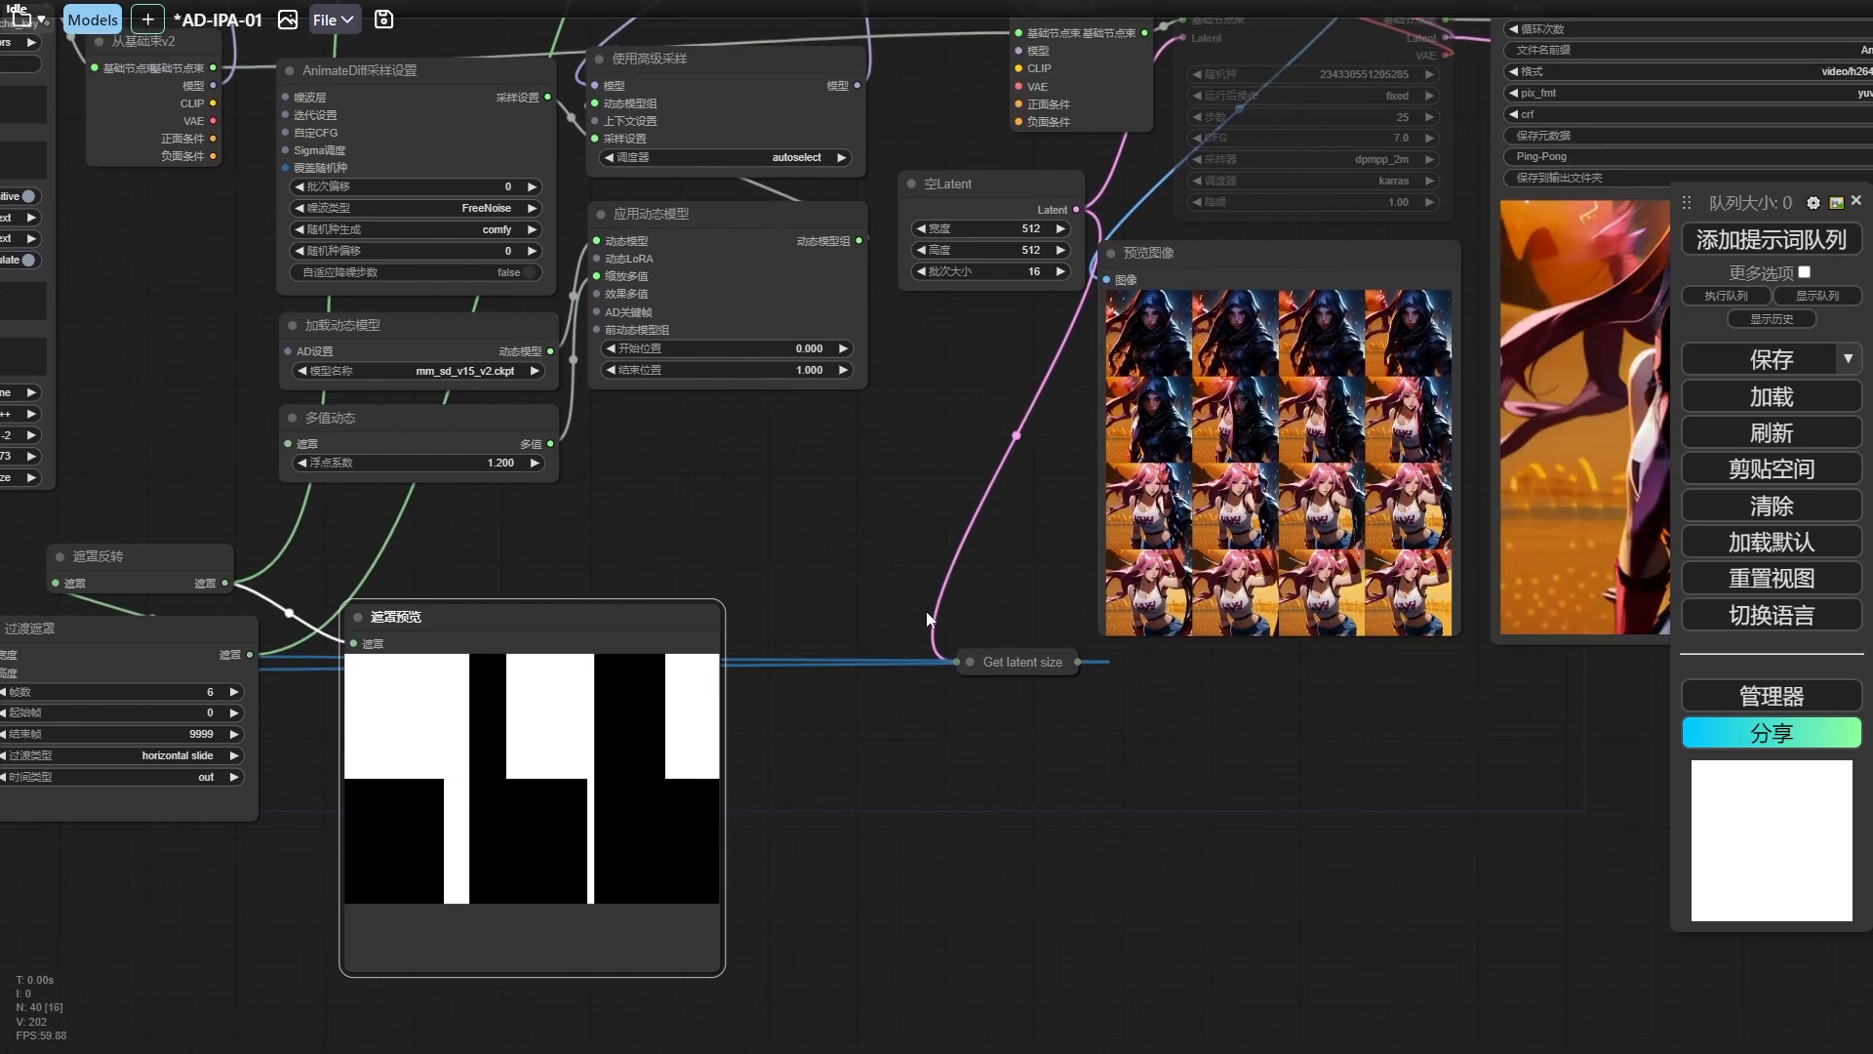
drag(1151, 340, 899, 369)
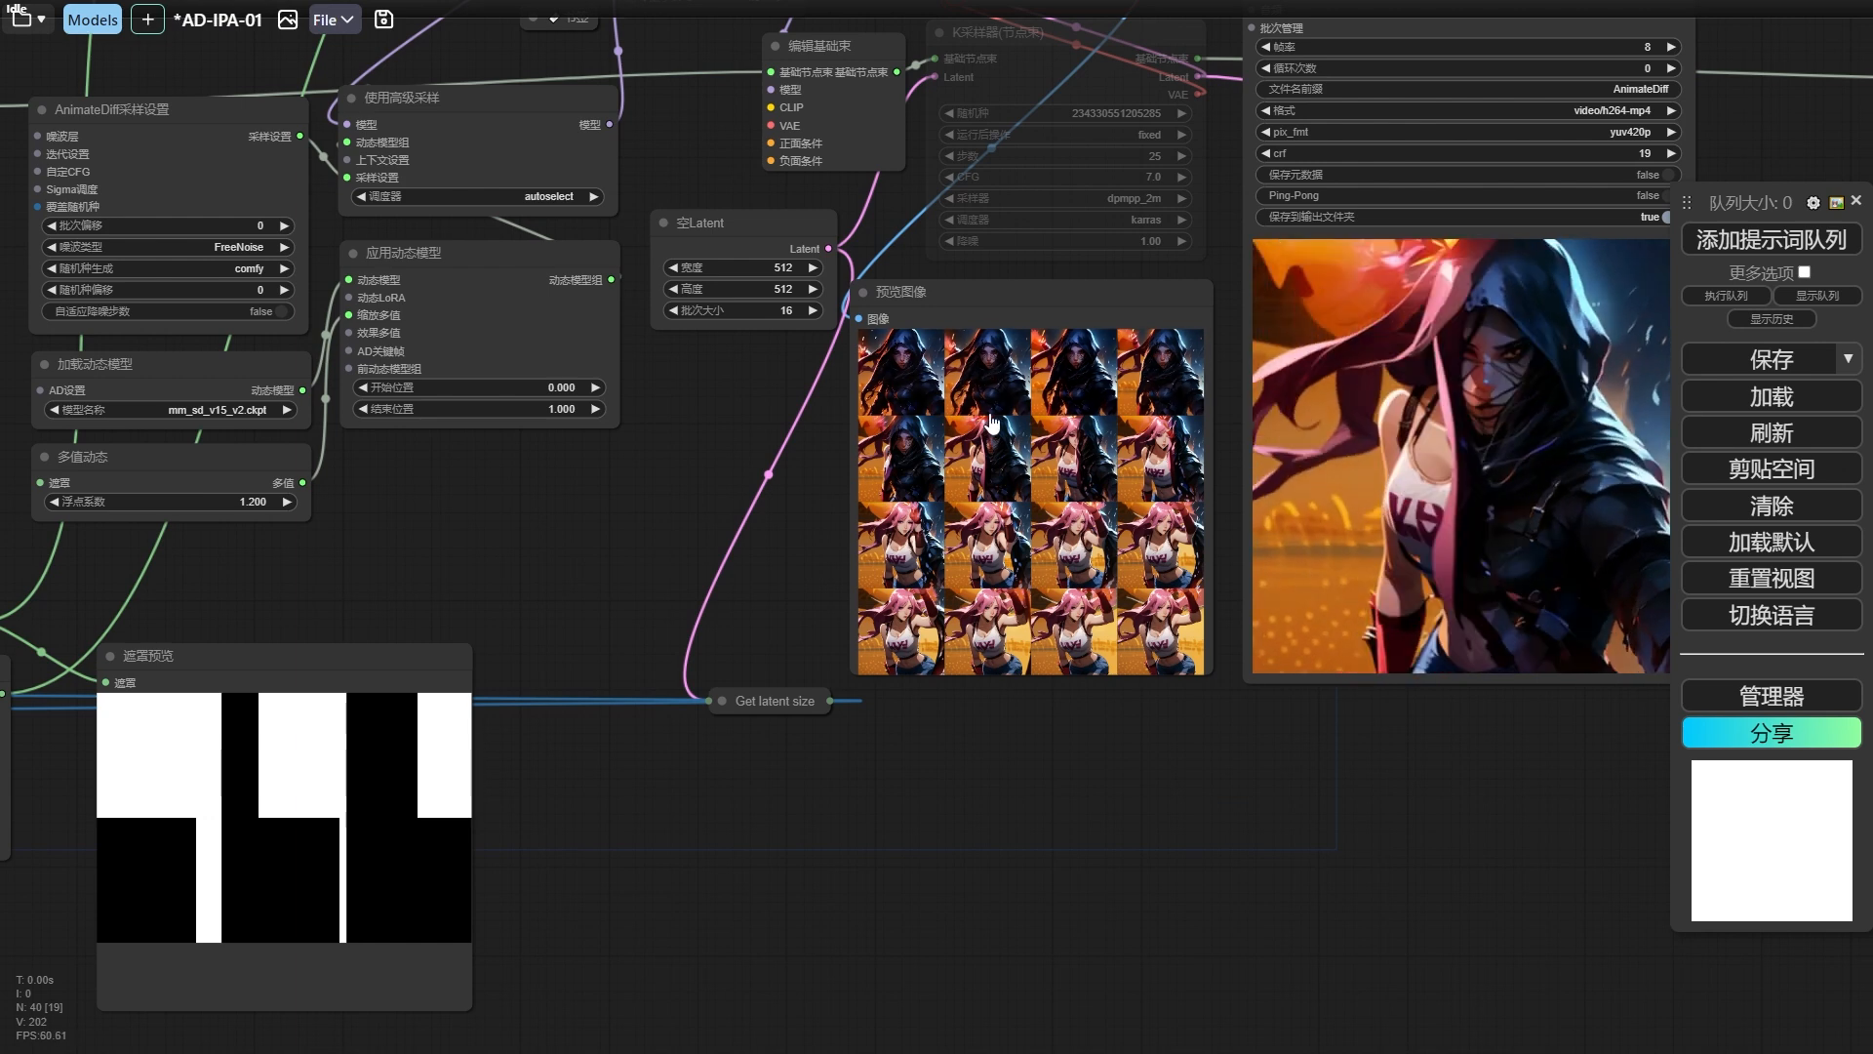
drag(713, 478, 500, 507)
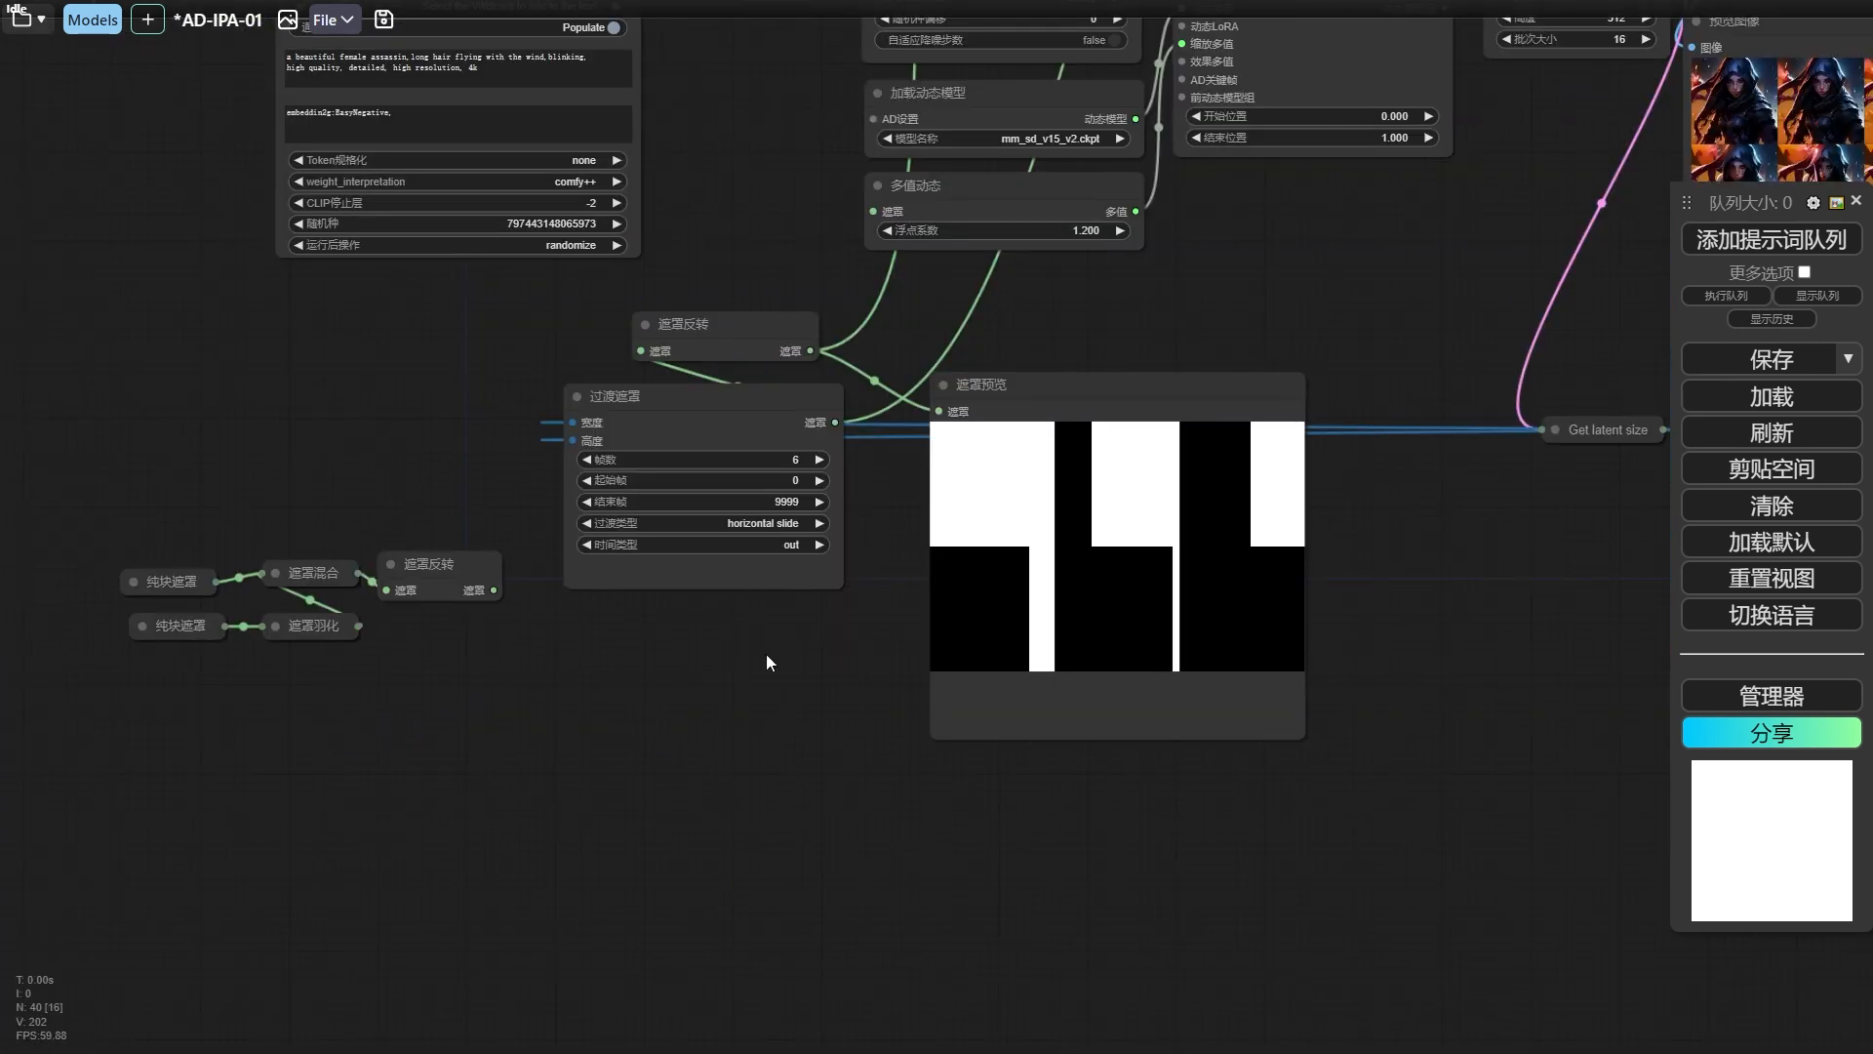
Add an 空图像 node below the 过渡遮罩 node.
drag(672, 671, 623, 683)
right_click(564, 650)
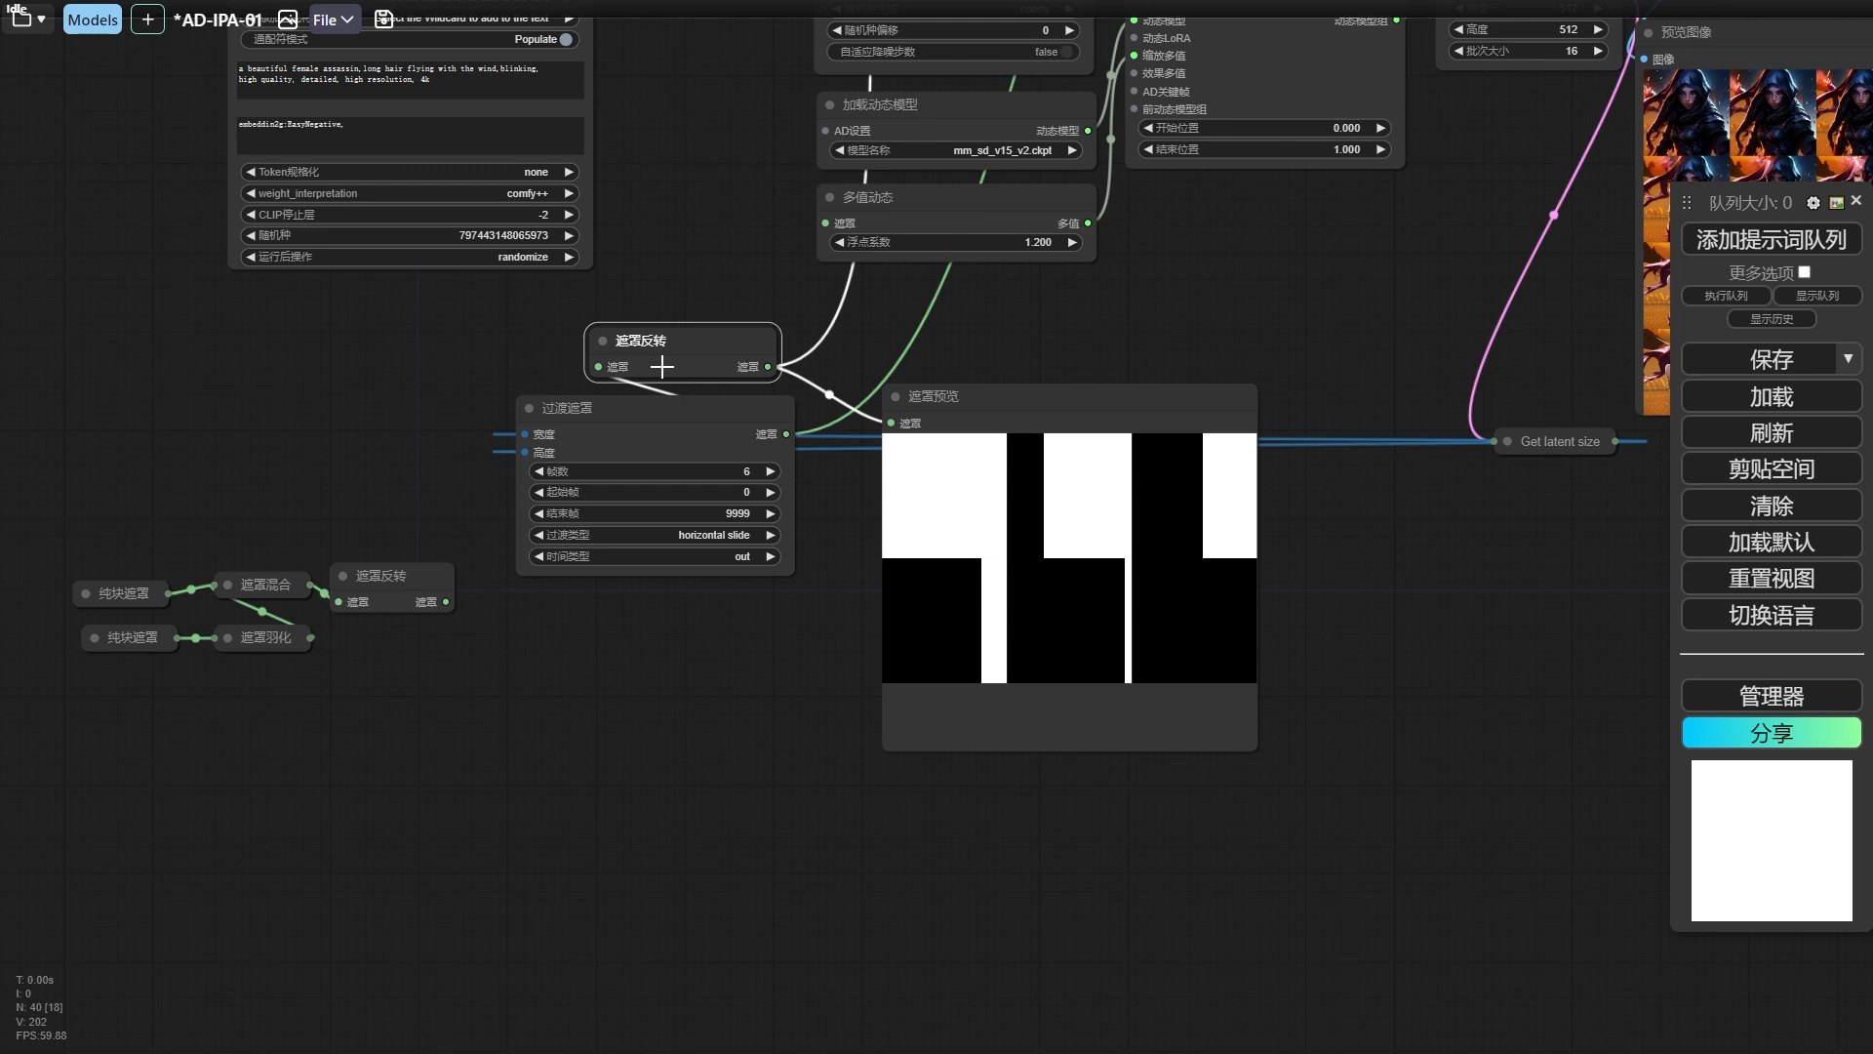
double_click(634, 653)
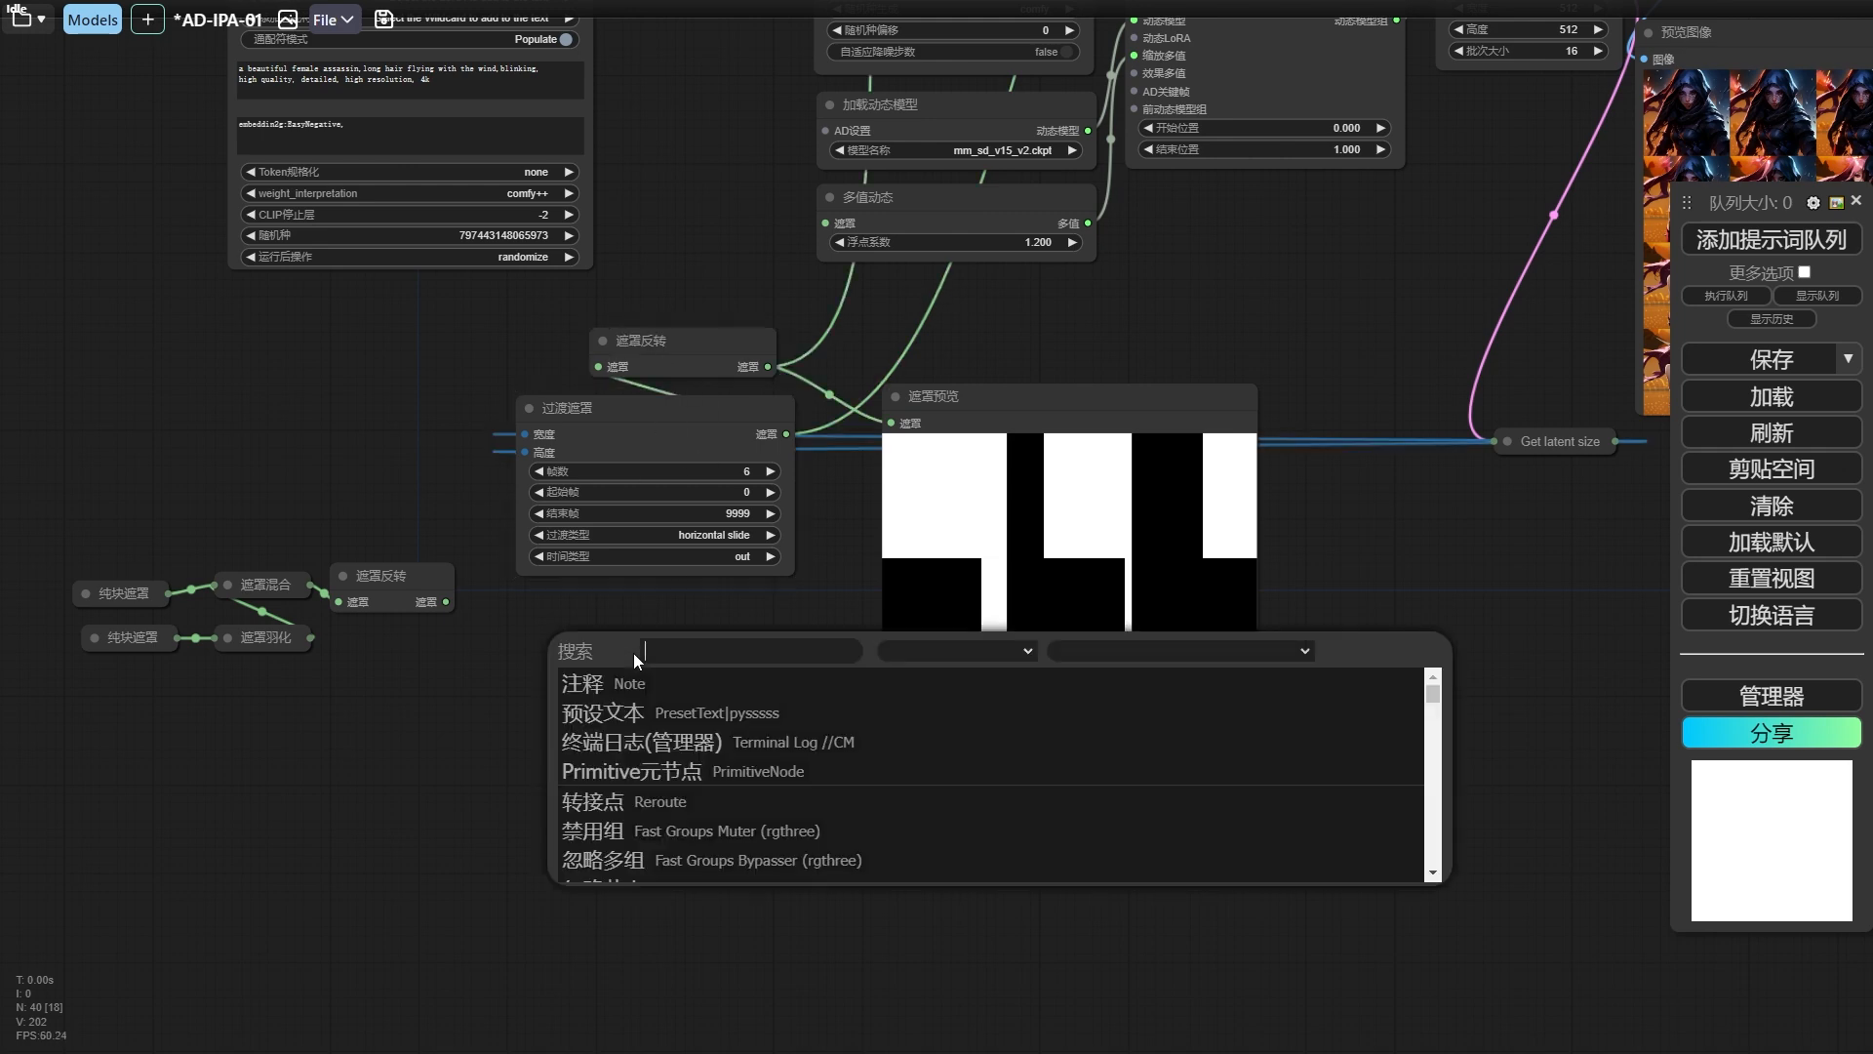
text(m)
Convert the 空图像 node's 宽度 and 高度 to inputs and connect them to Get latent size's WIDTH and HEIGHT.
drag(724, 668, 652, 668)
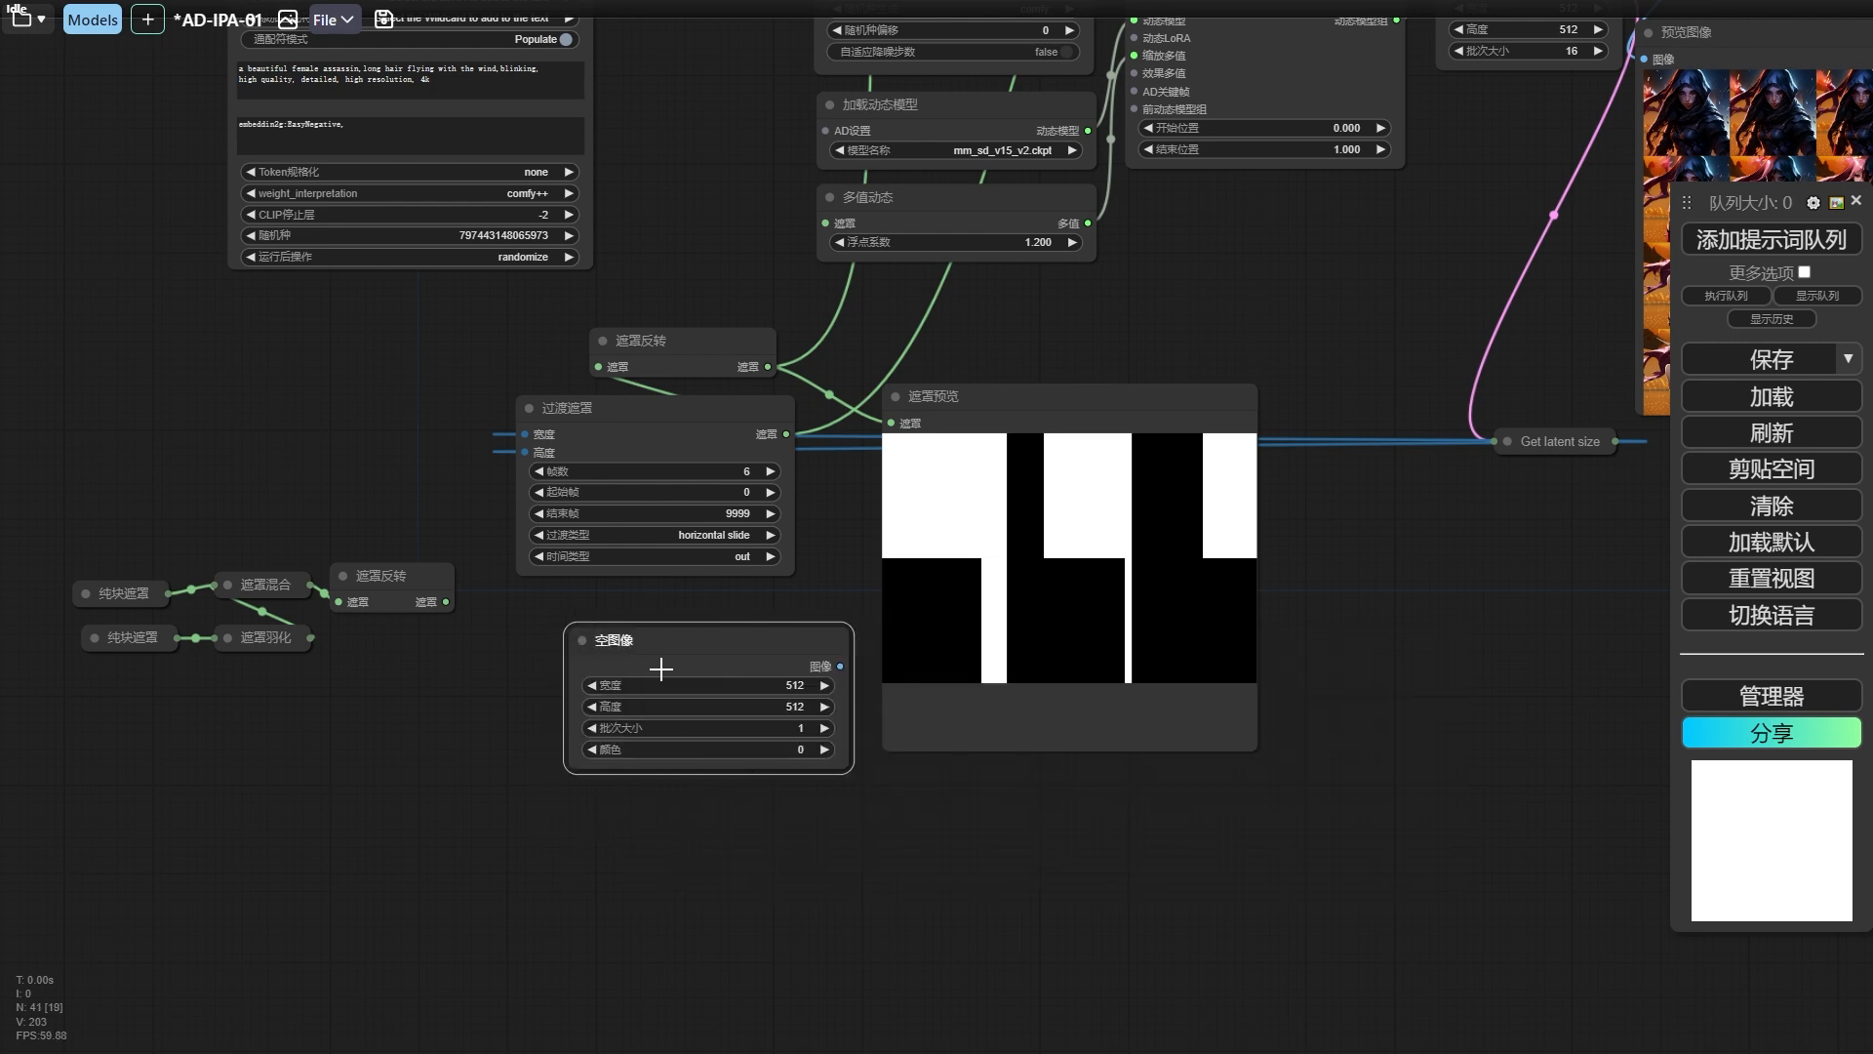
right_click(667, 677)
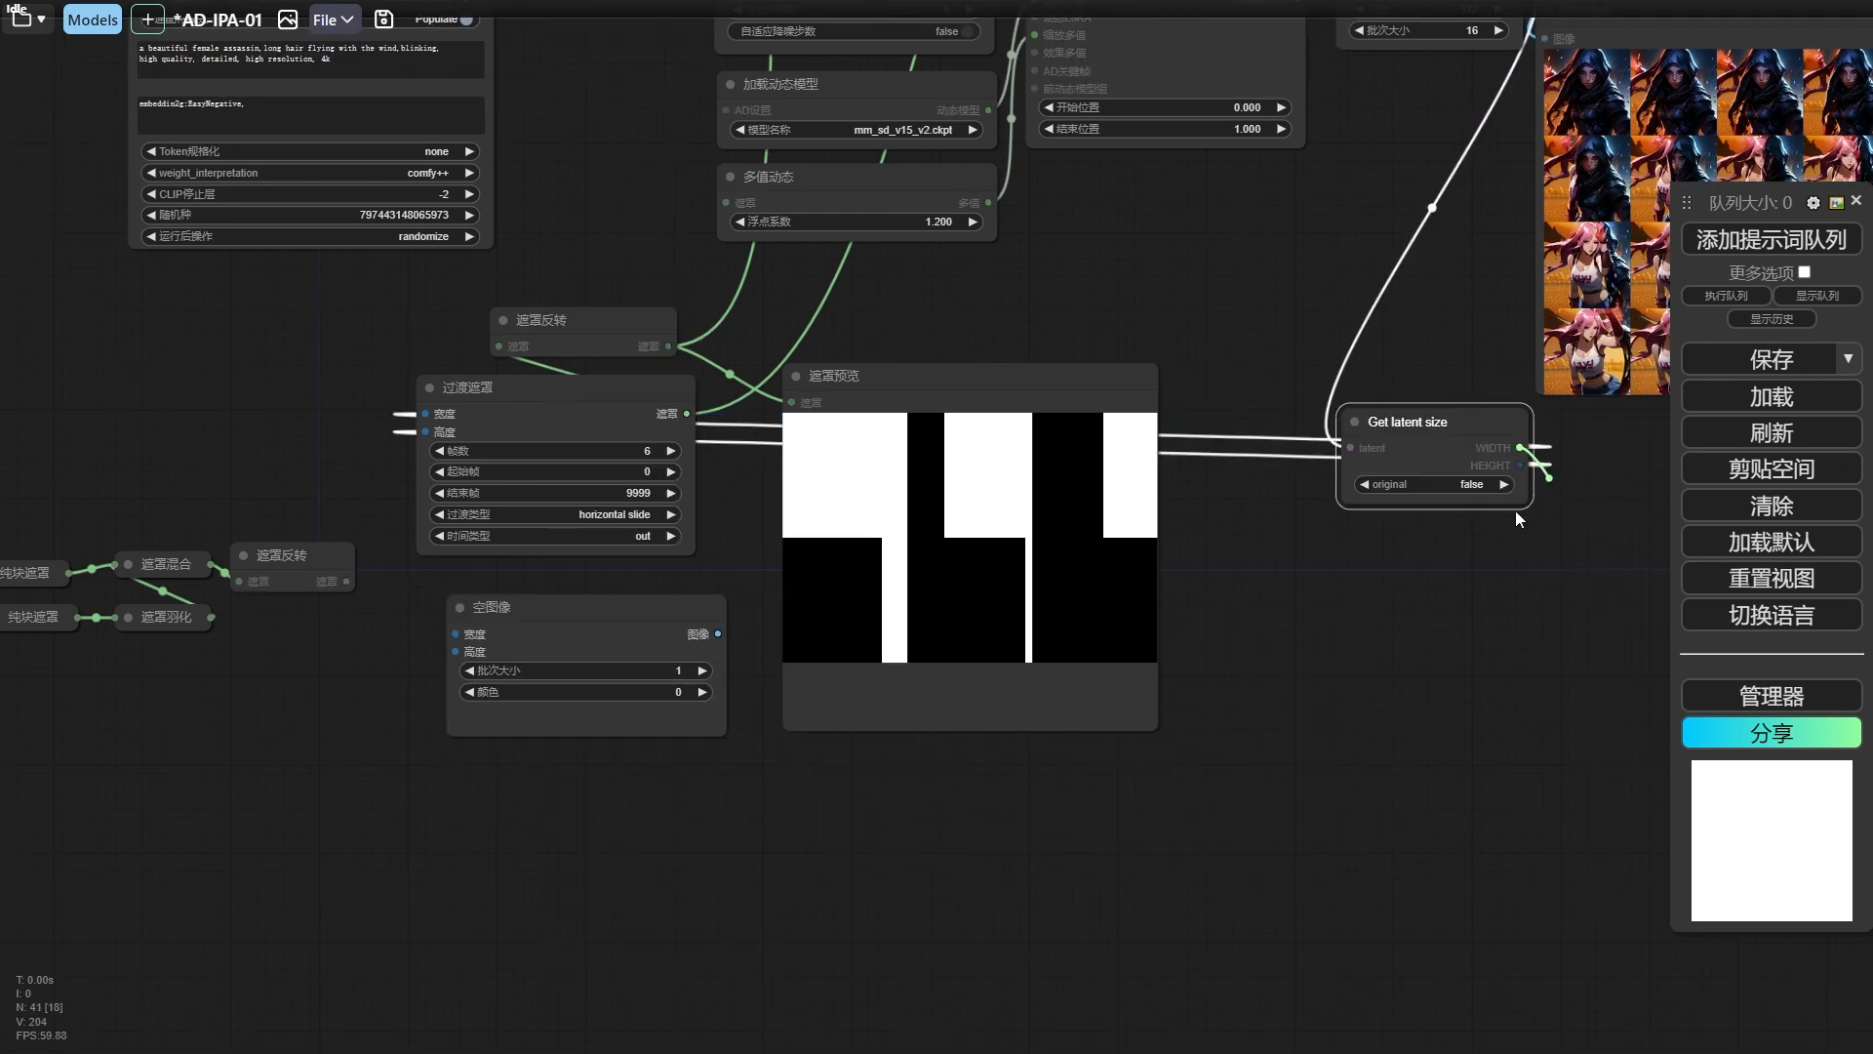
drag(1520, 466, 449, 669)
Set the 空图像 node's 批次大小 to 5.
drag(644, 764, 764, 713)
click(741, 624)
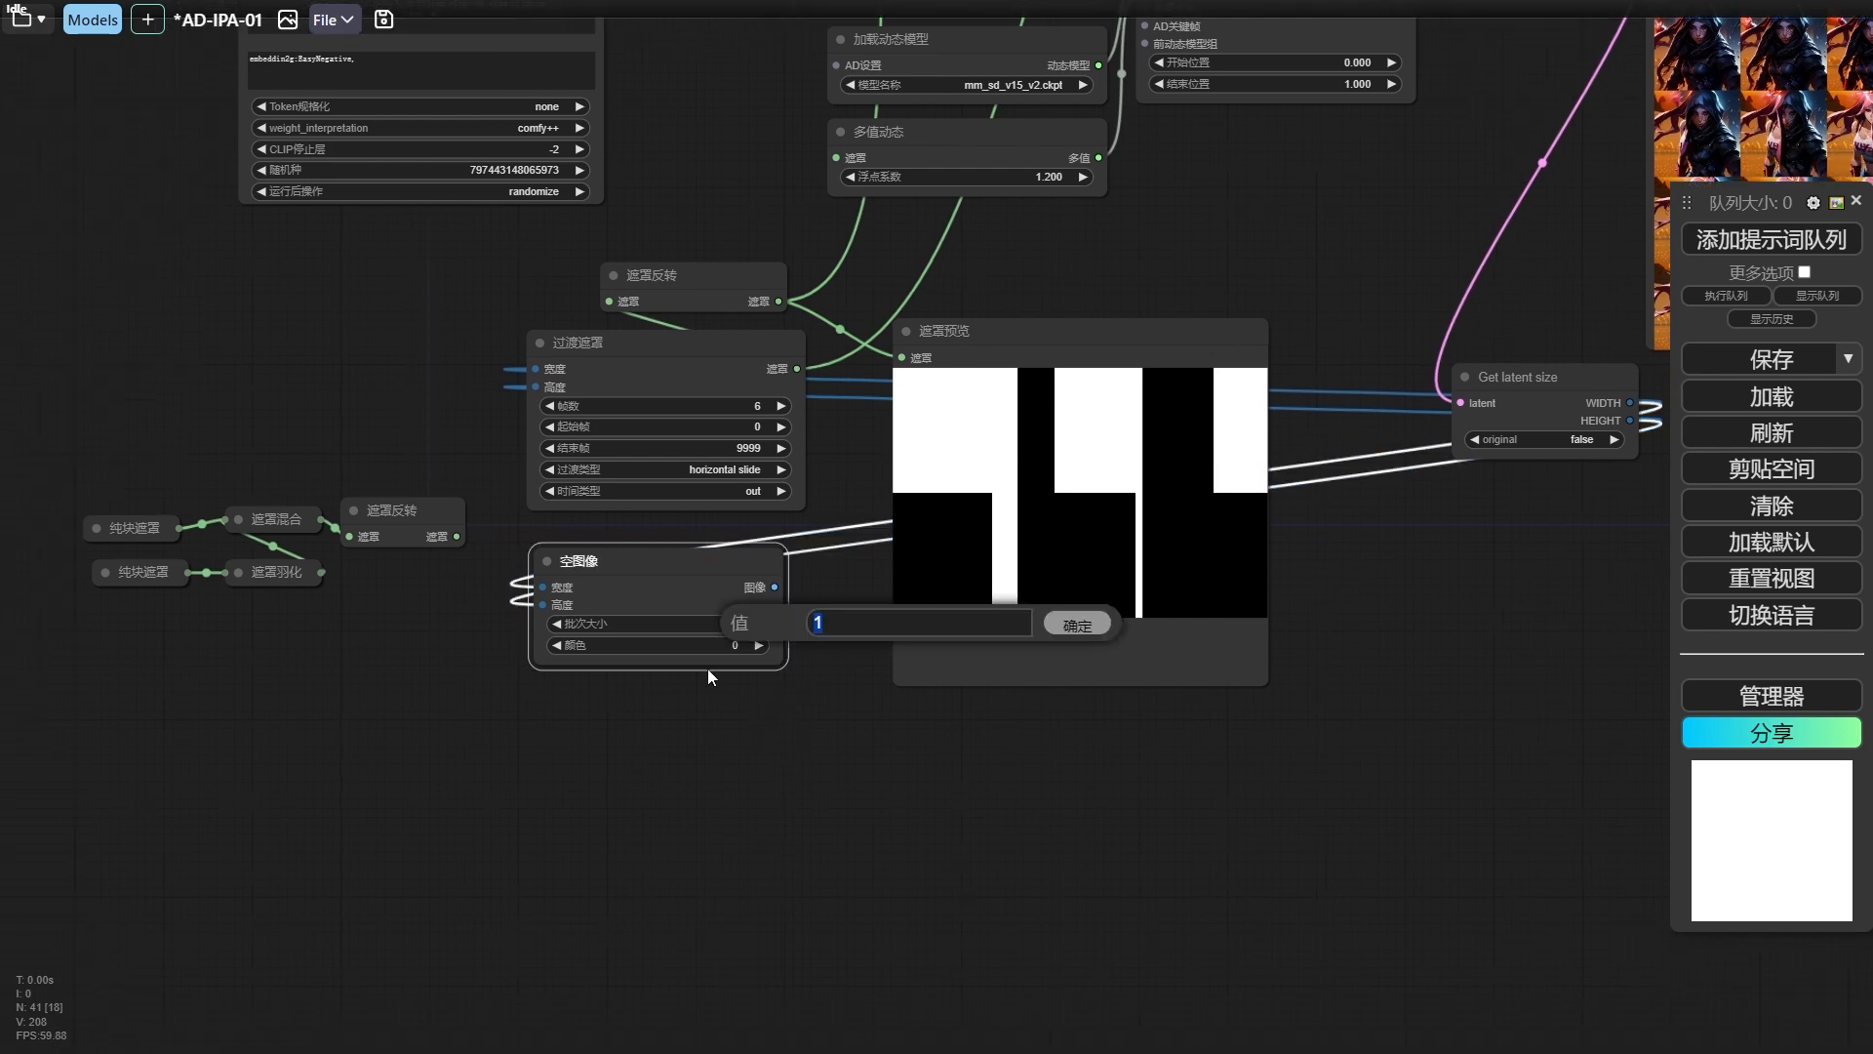
text(5)
key(Return)
Add a 图像到遮罩 node fed by the 空图像 node's image output.
drag(754, 614, 712, 717)
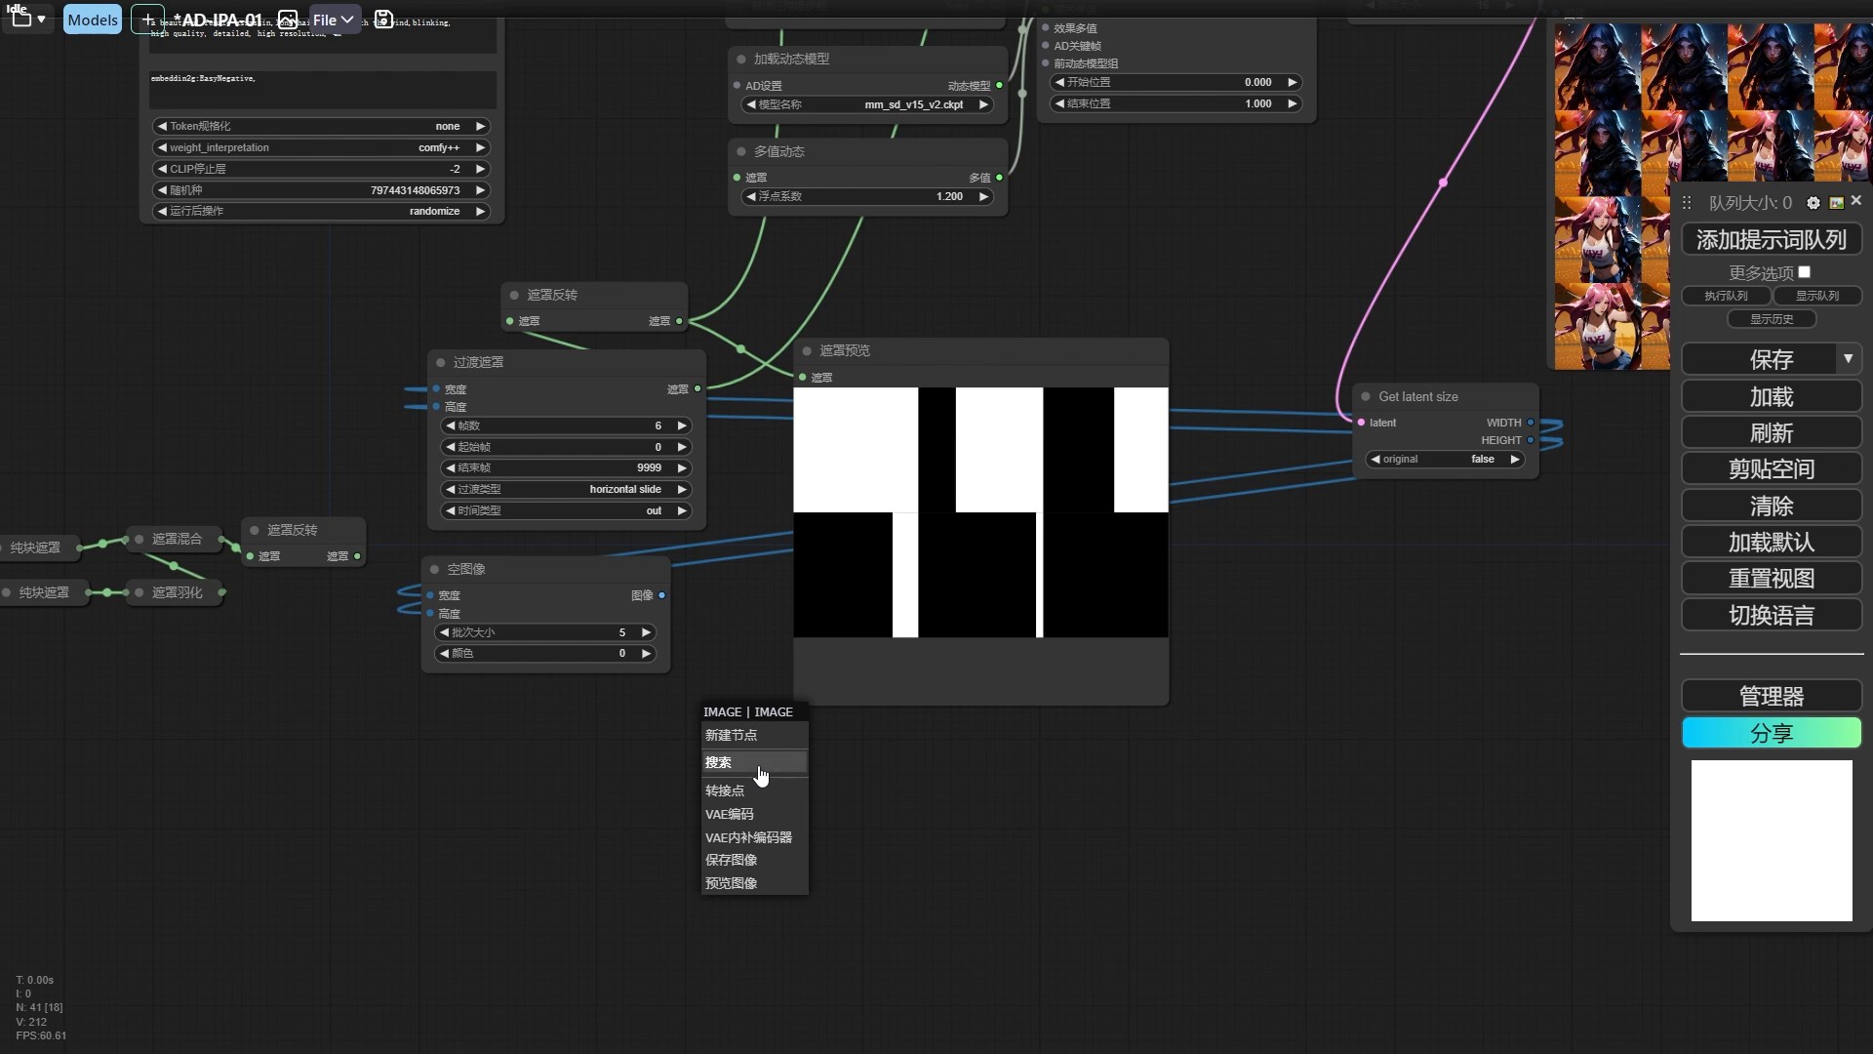
click(764, 774)
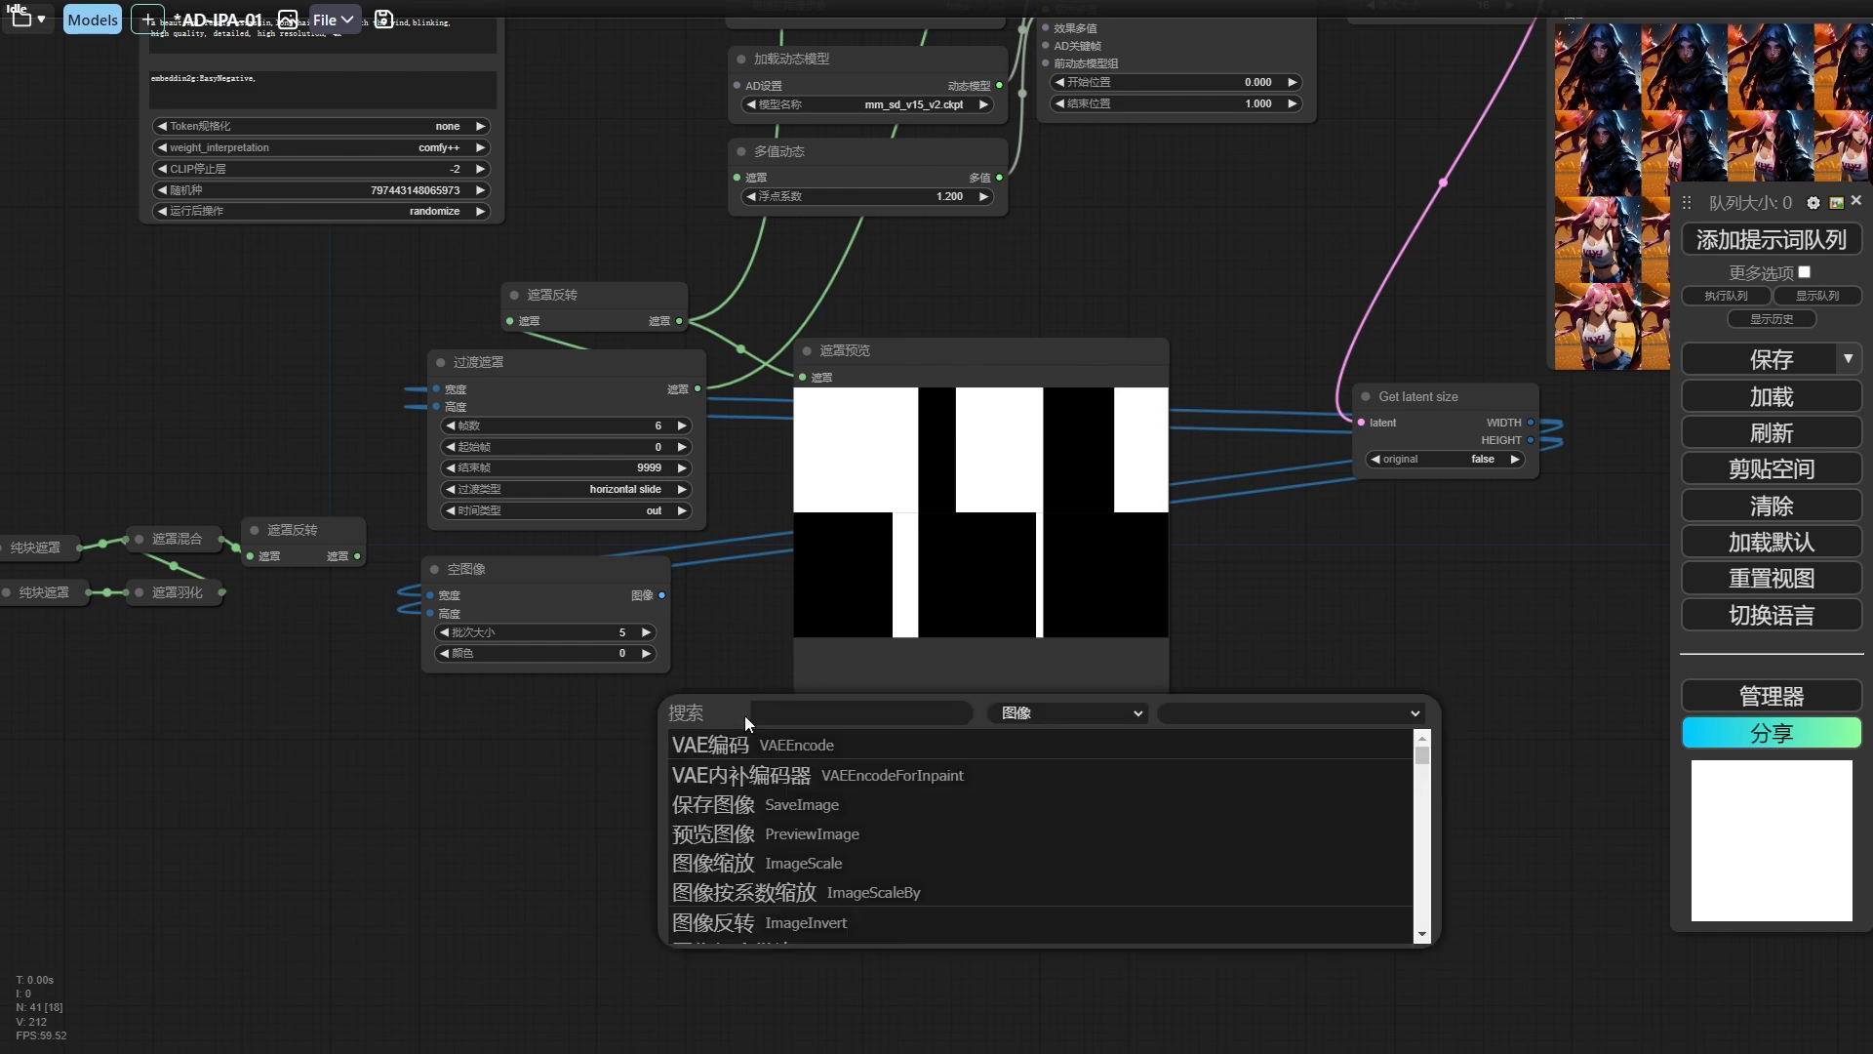
text(imageto)
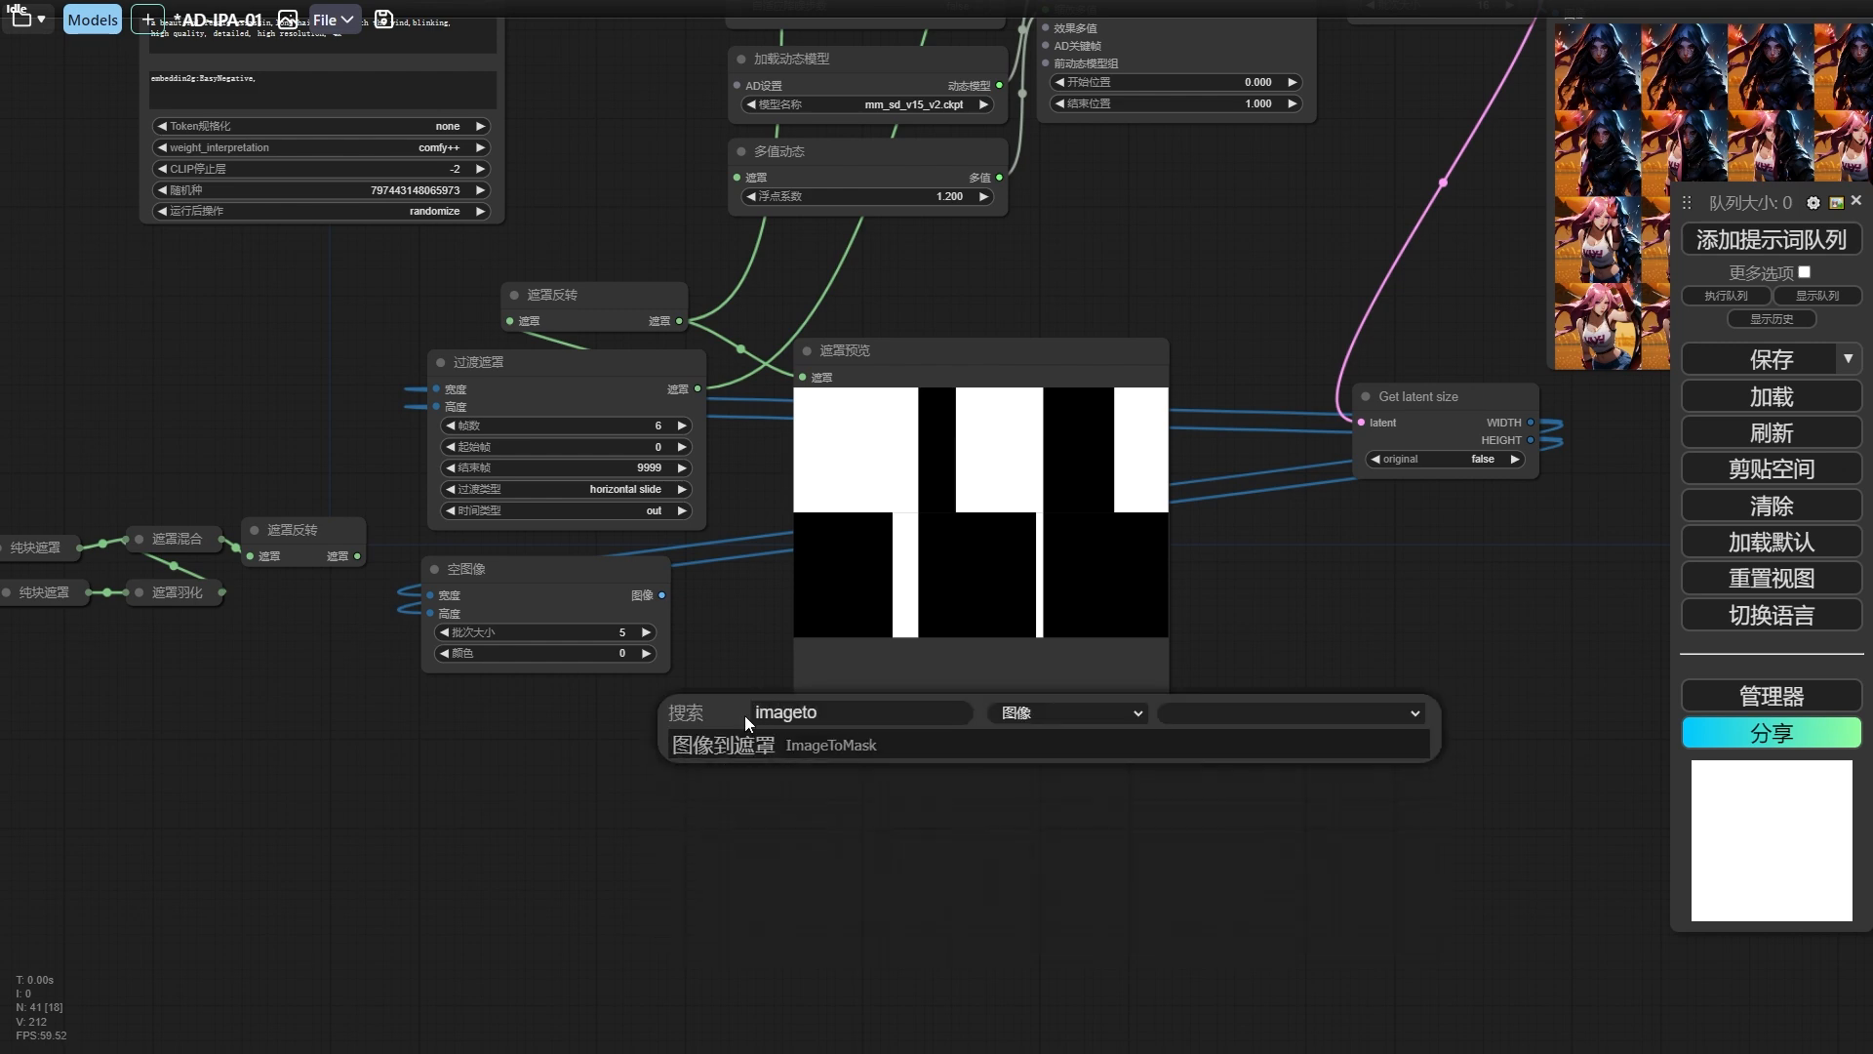
key(Return)
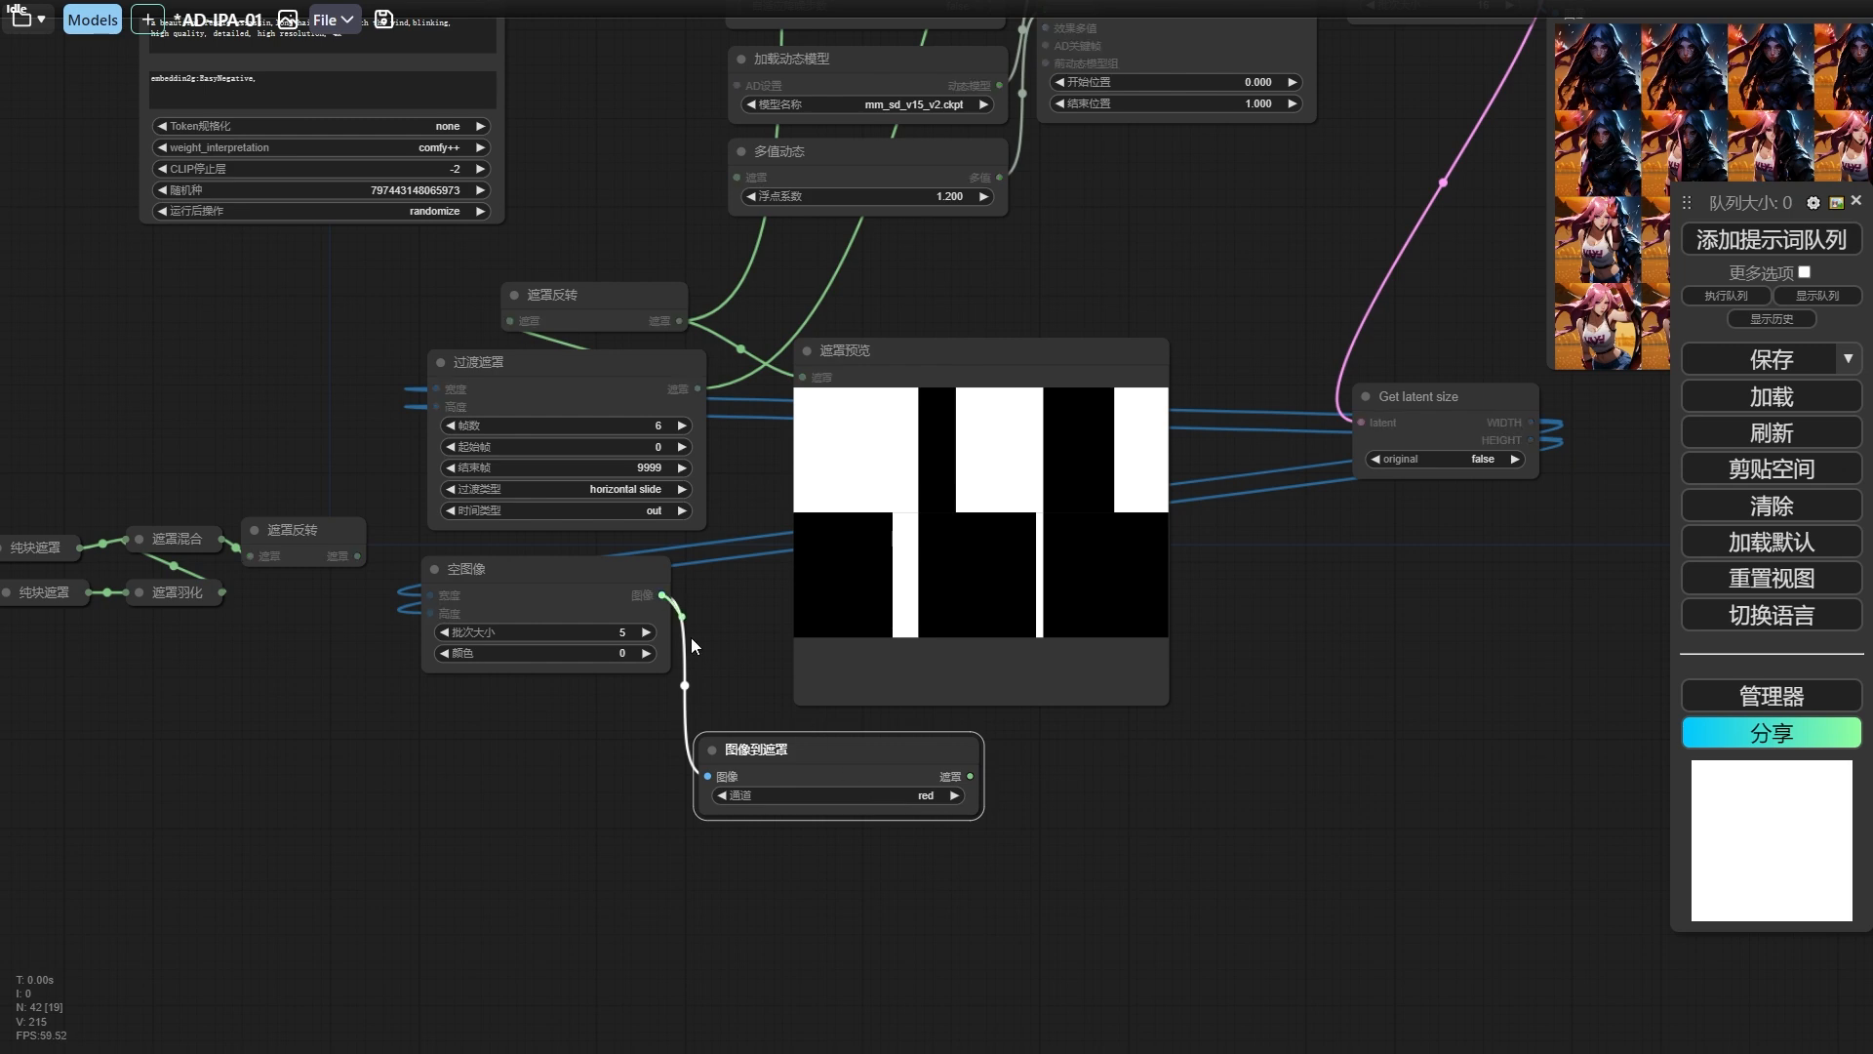
Attach a 预览图像 node to the 空图像 output and run the workflow to check the blank frames.
drag(661, 594, 544, 736)
click(668, 895)
click(1725, 244)
Choose the red channel (红) in 图像到遮罩 and delete the 预览图像 node.
drag(867, 754, 901, 732)
click(947, 775)
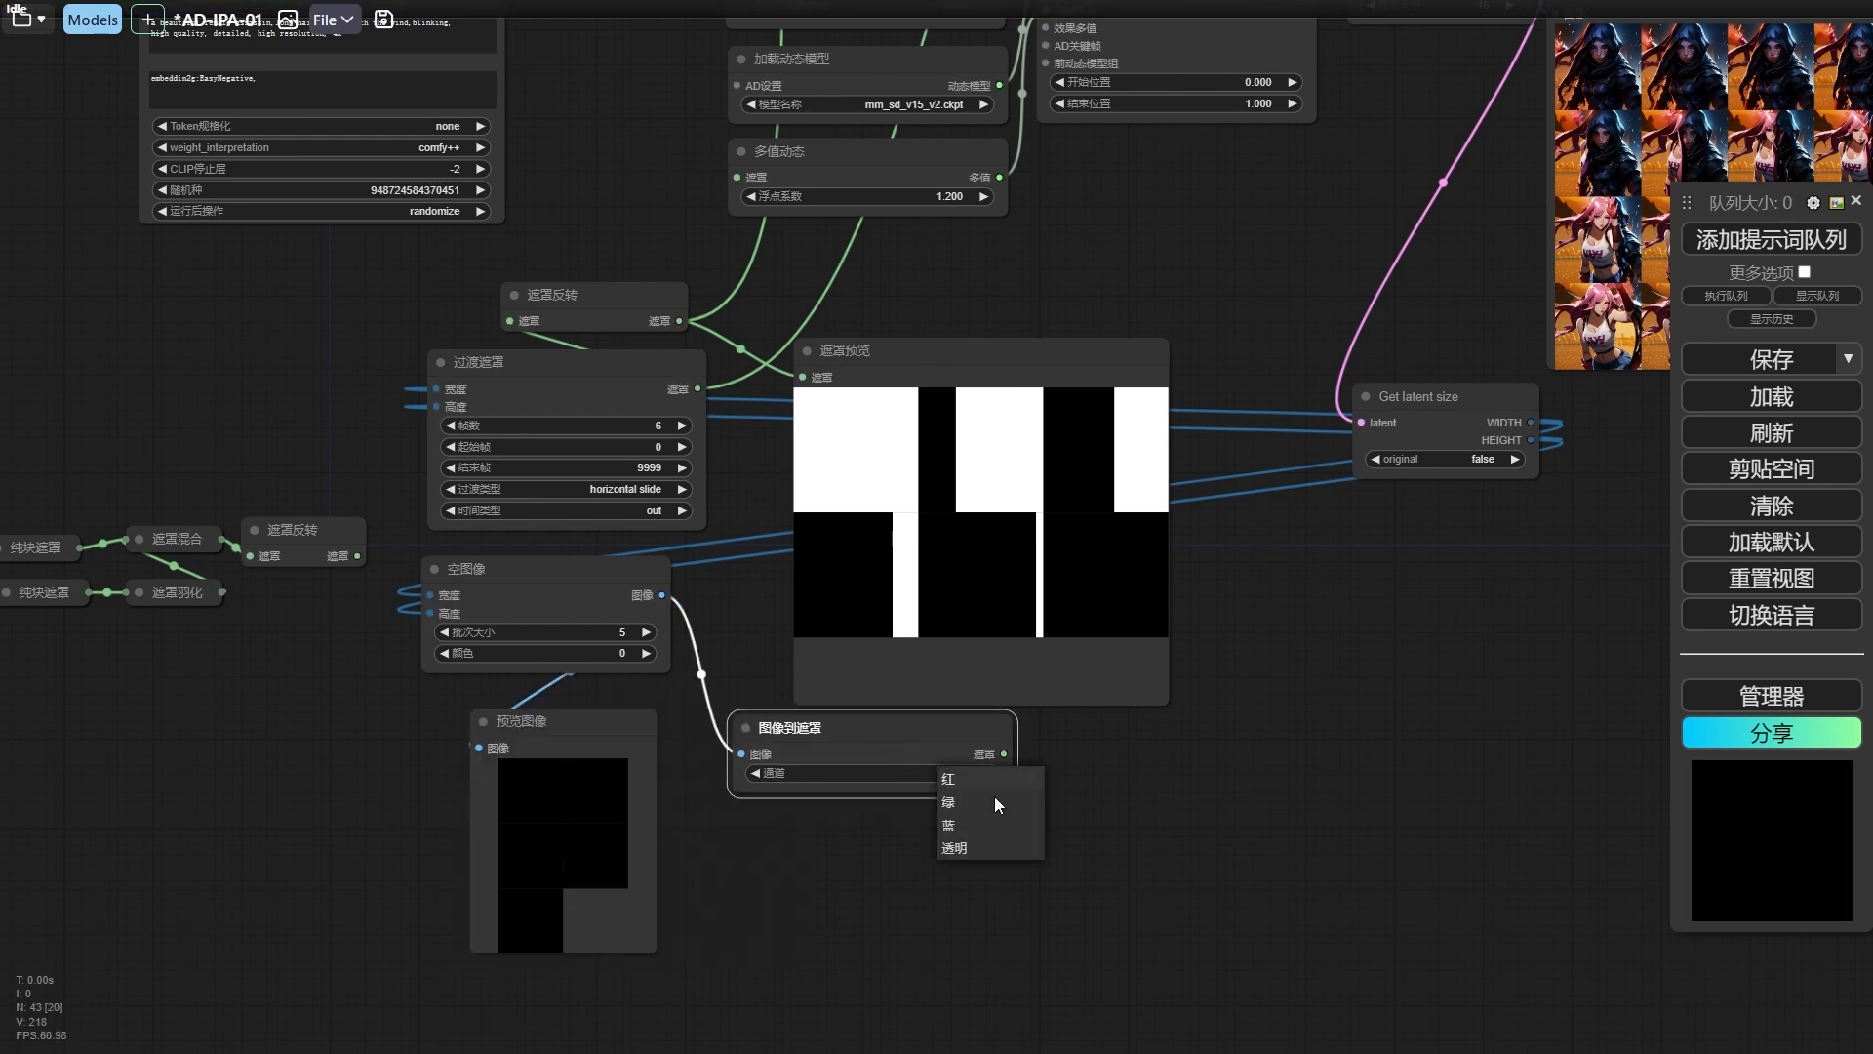
click(985, 780)
click(542, 734)
key(Delete)
Preview the 图像到遮罩 output in a temporary 遮罩预览 node and delete that node.
drag(861, 741, 739, 747)
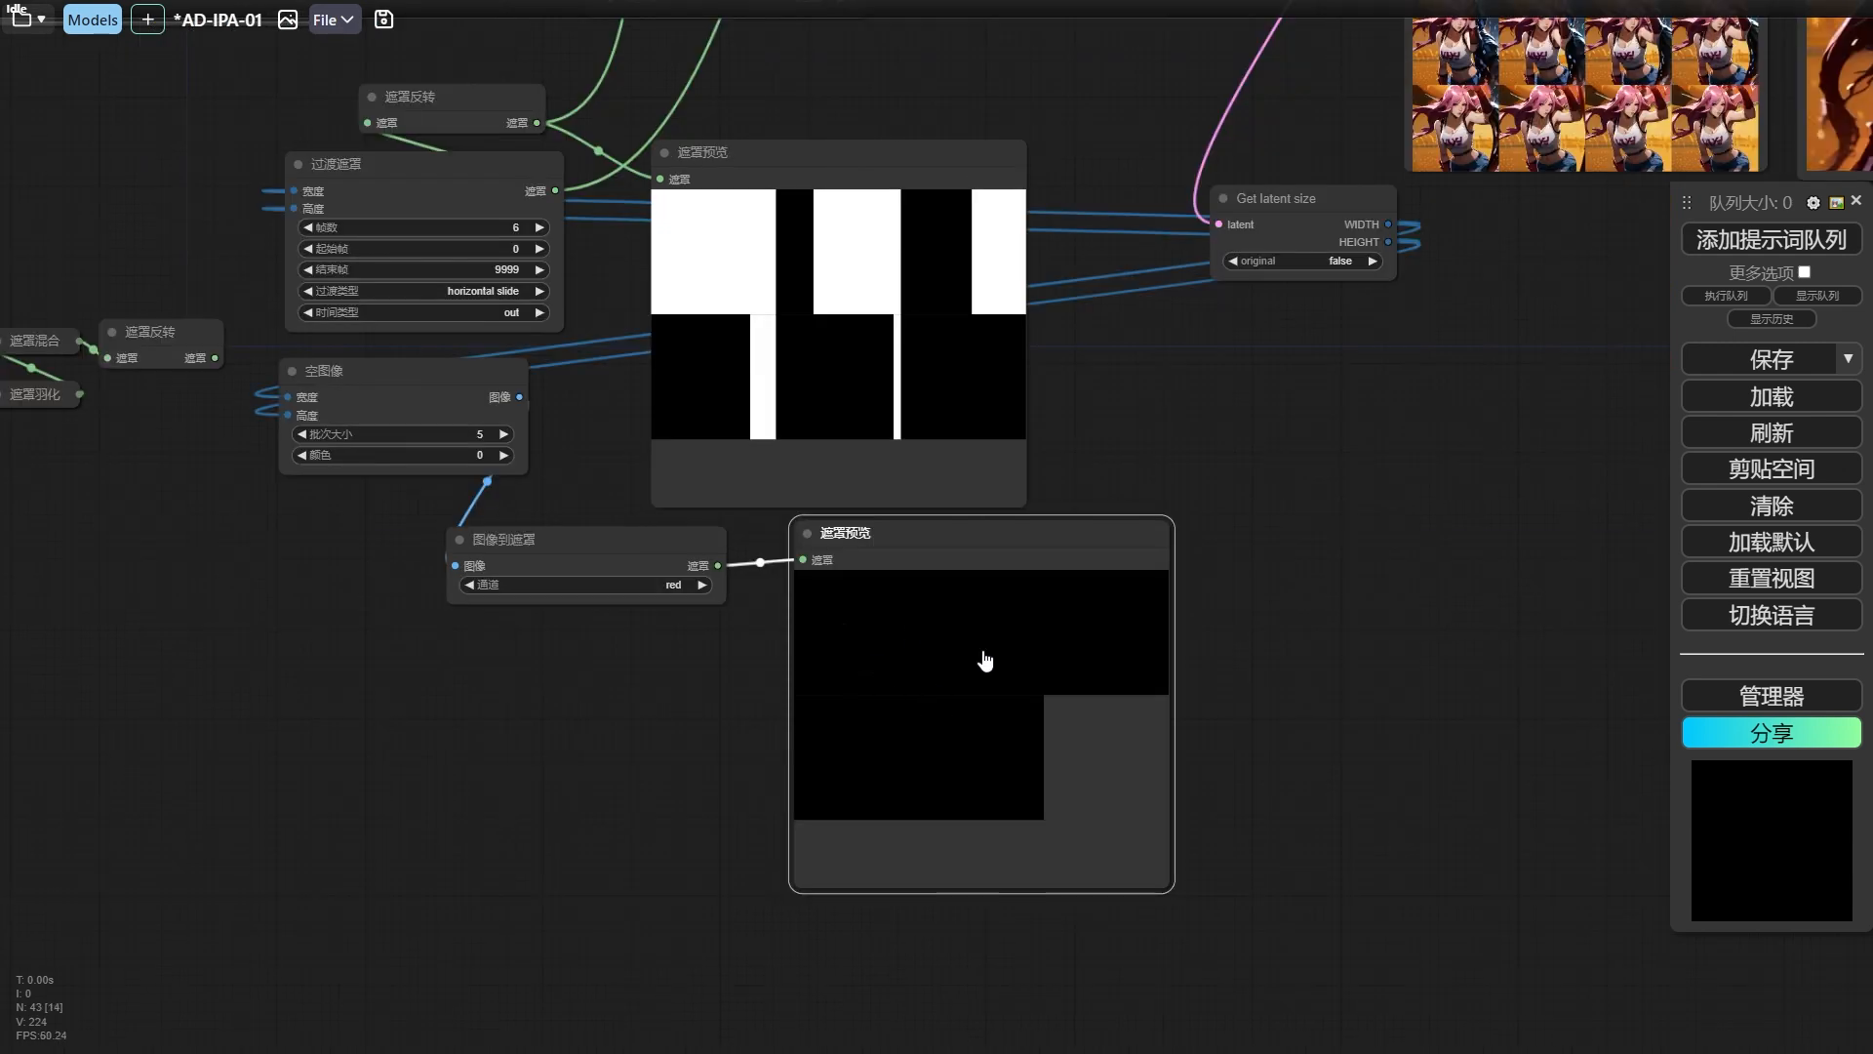
drag(944, 526, 944, 542)
key(Delete)
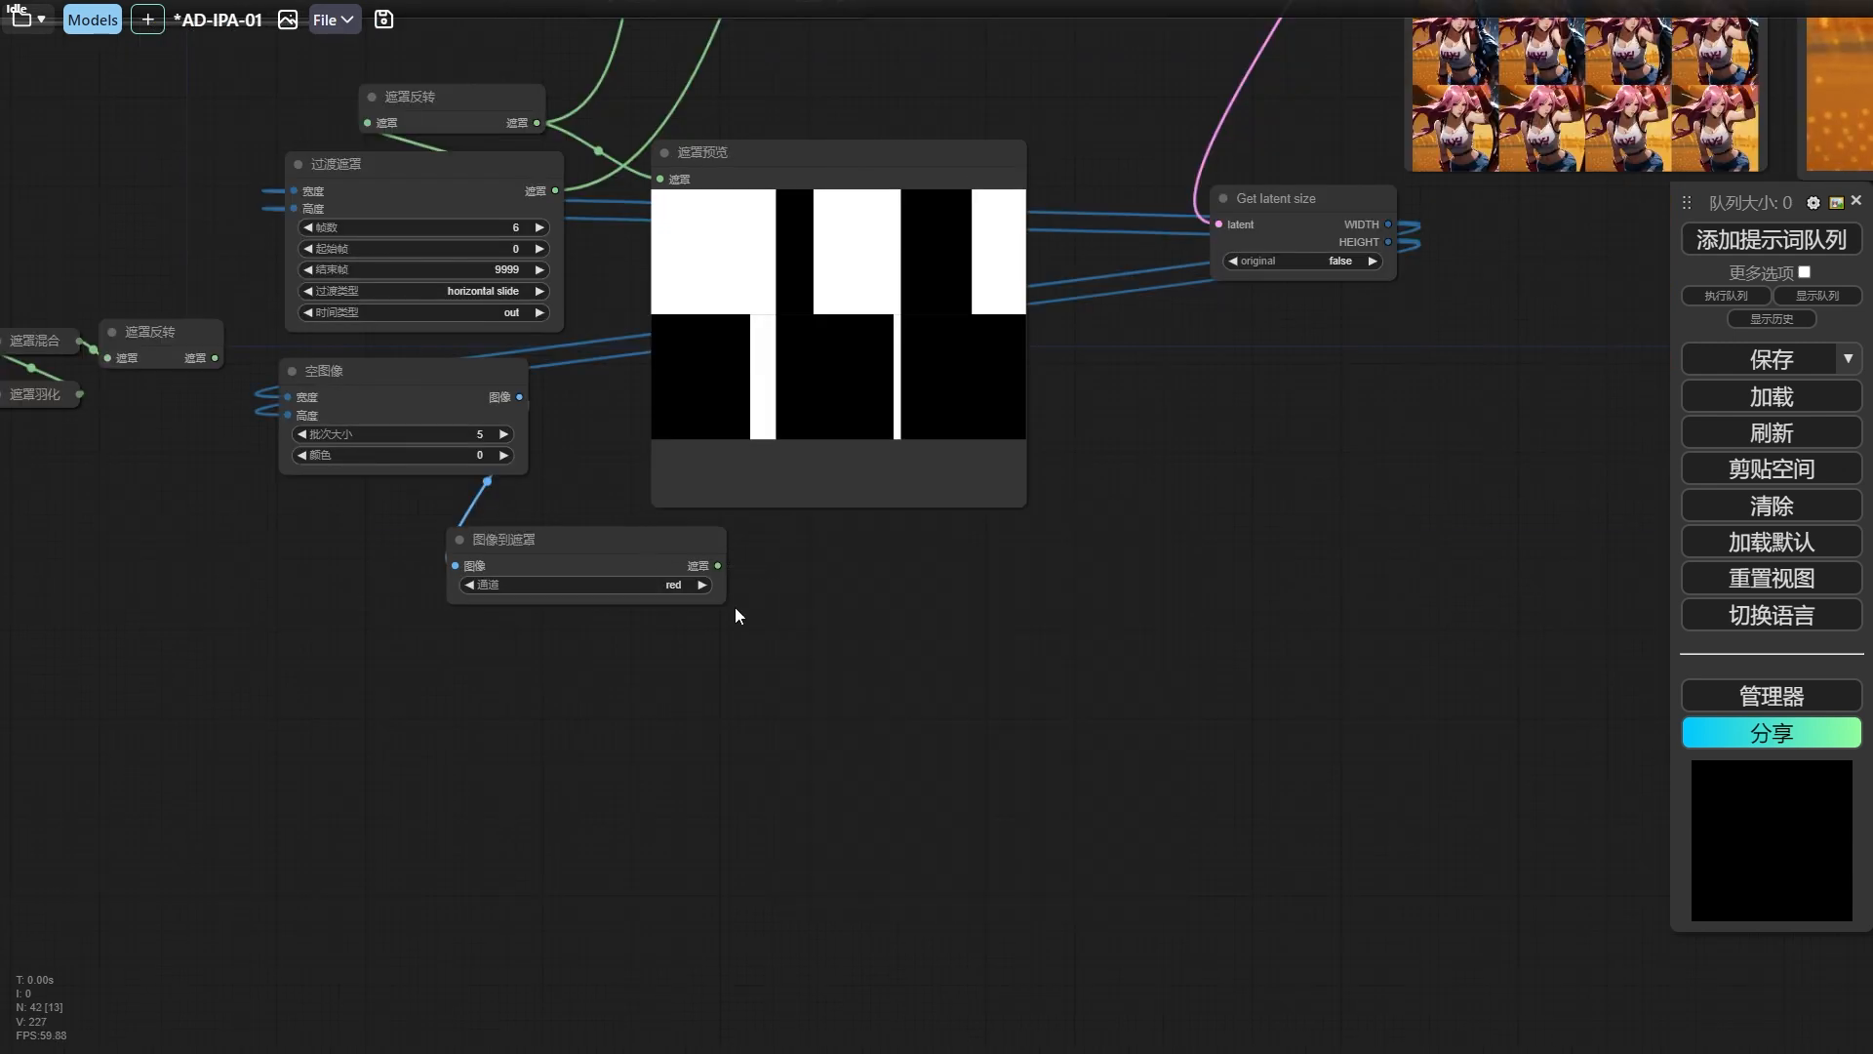
Reposition the 图像到遮罩 node below 空图像 and delete the 遮罩预览 node attached to the inverted transition mask.
drag(726, 602, 620, 592)
drag(757, 606, 857, 707)
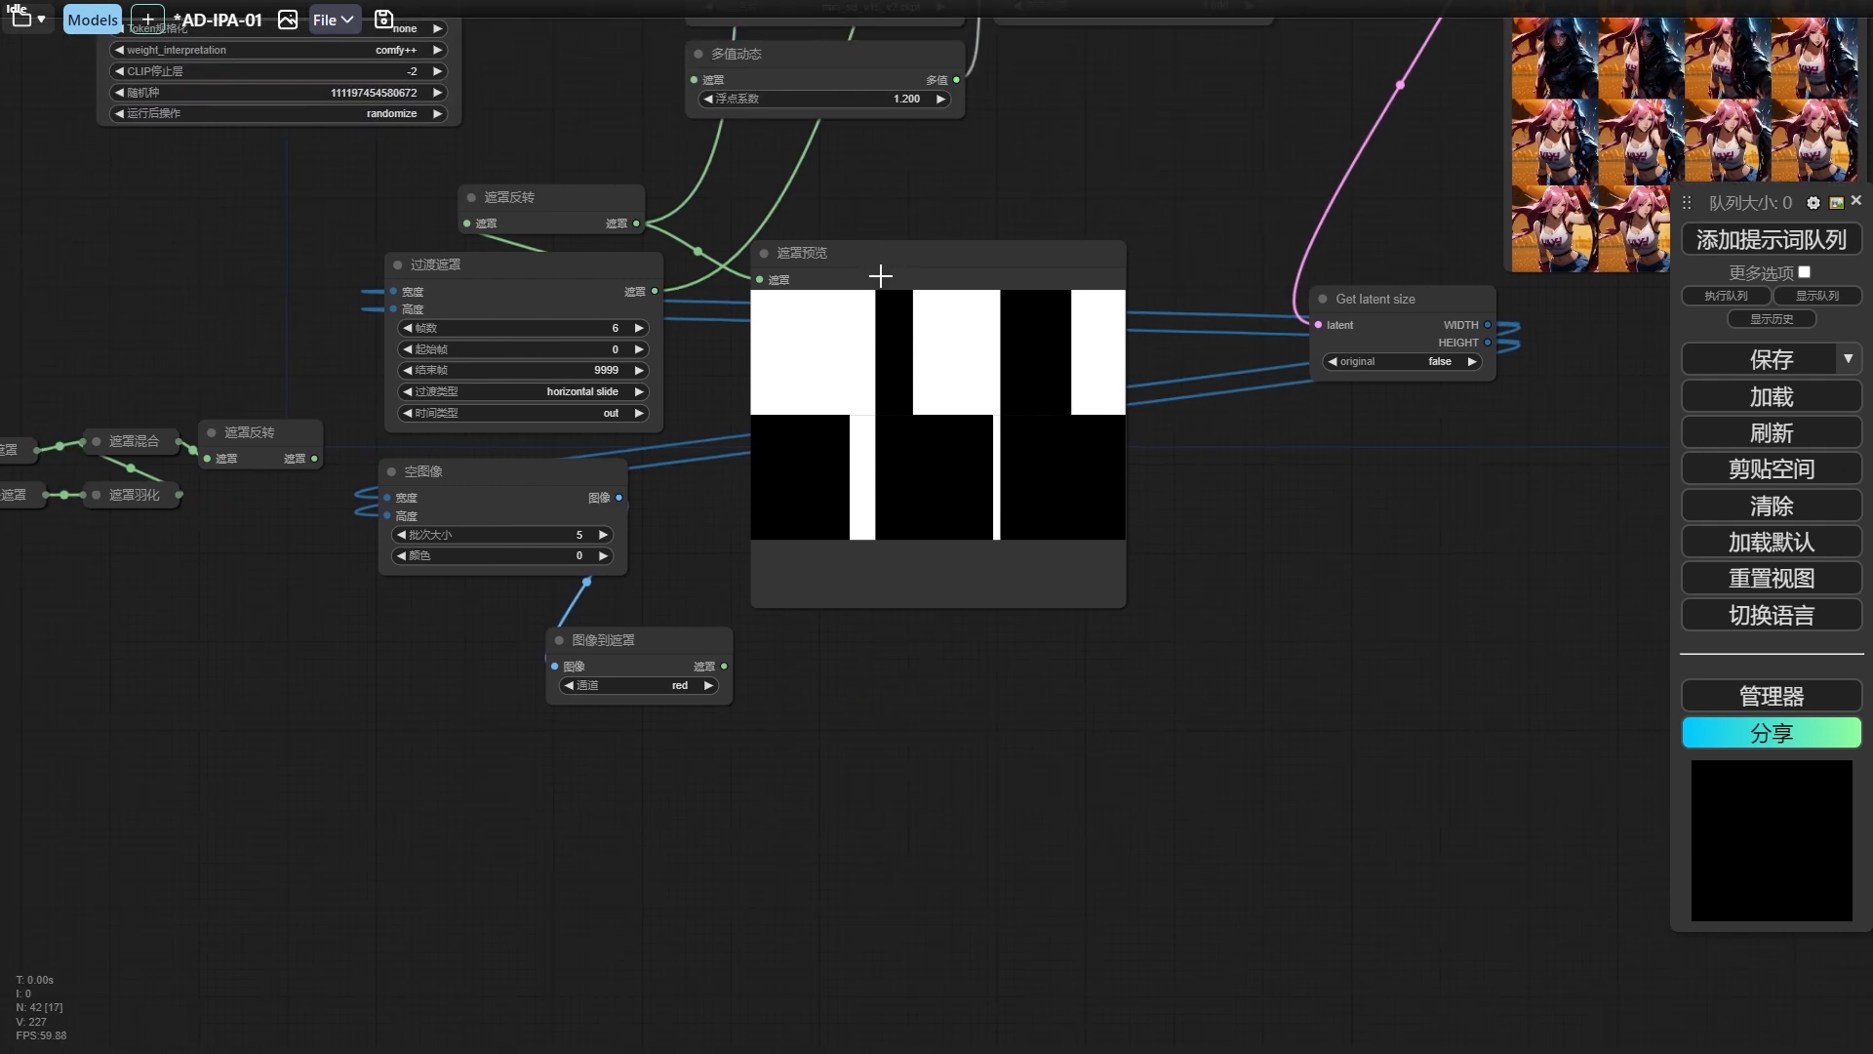
drag(879, 278, 965, 259)
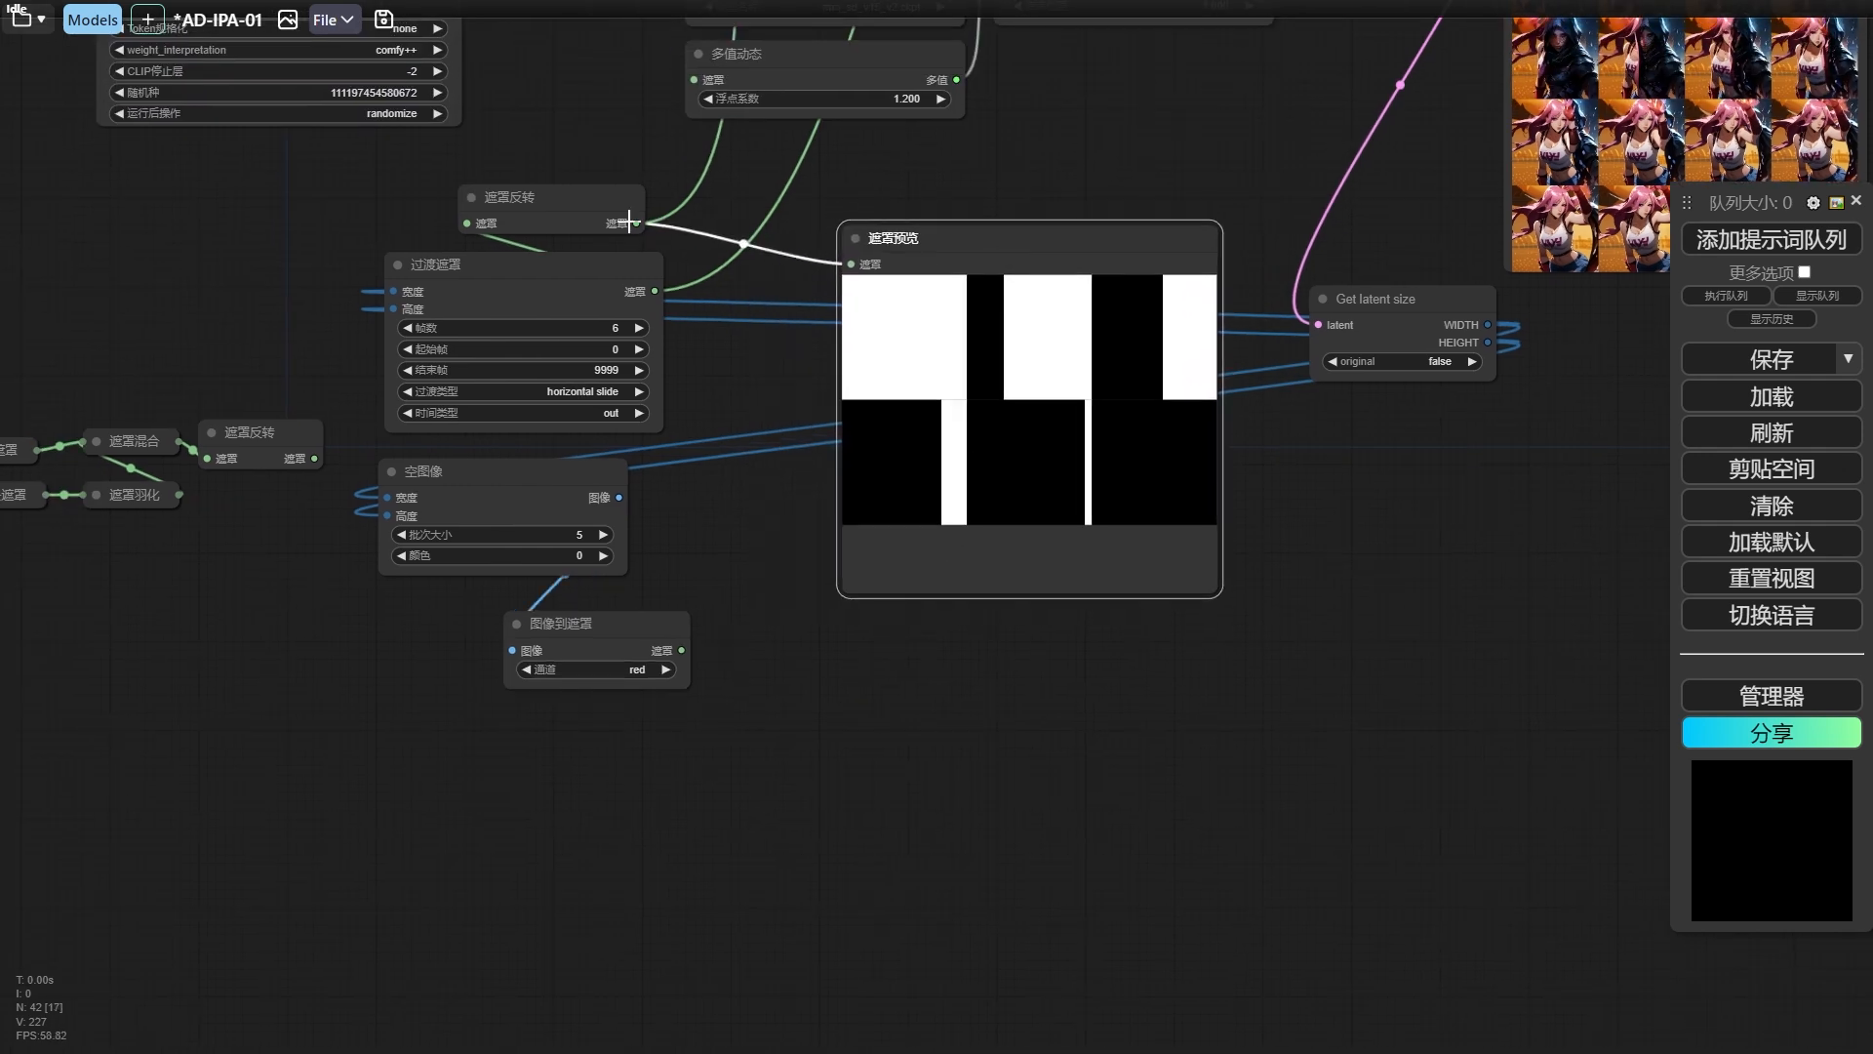
key(Delete)
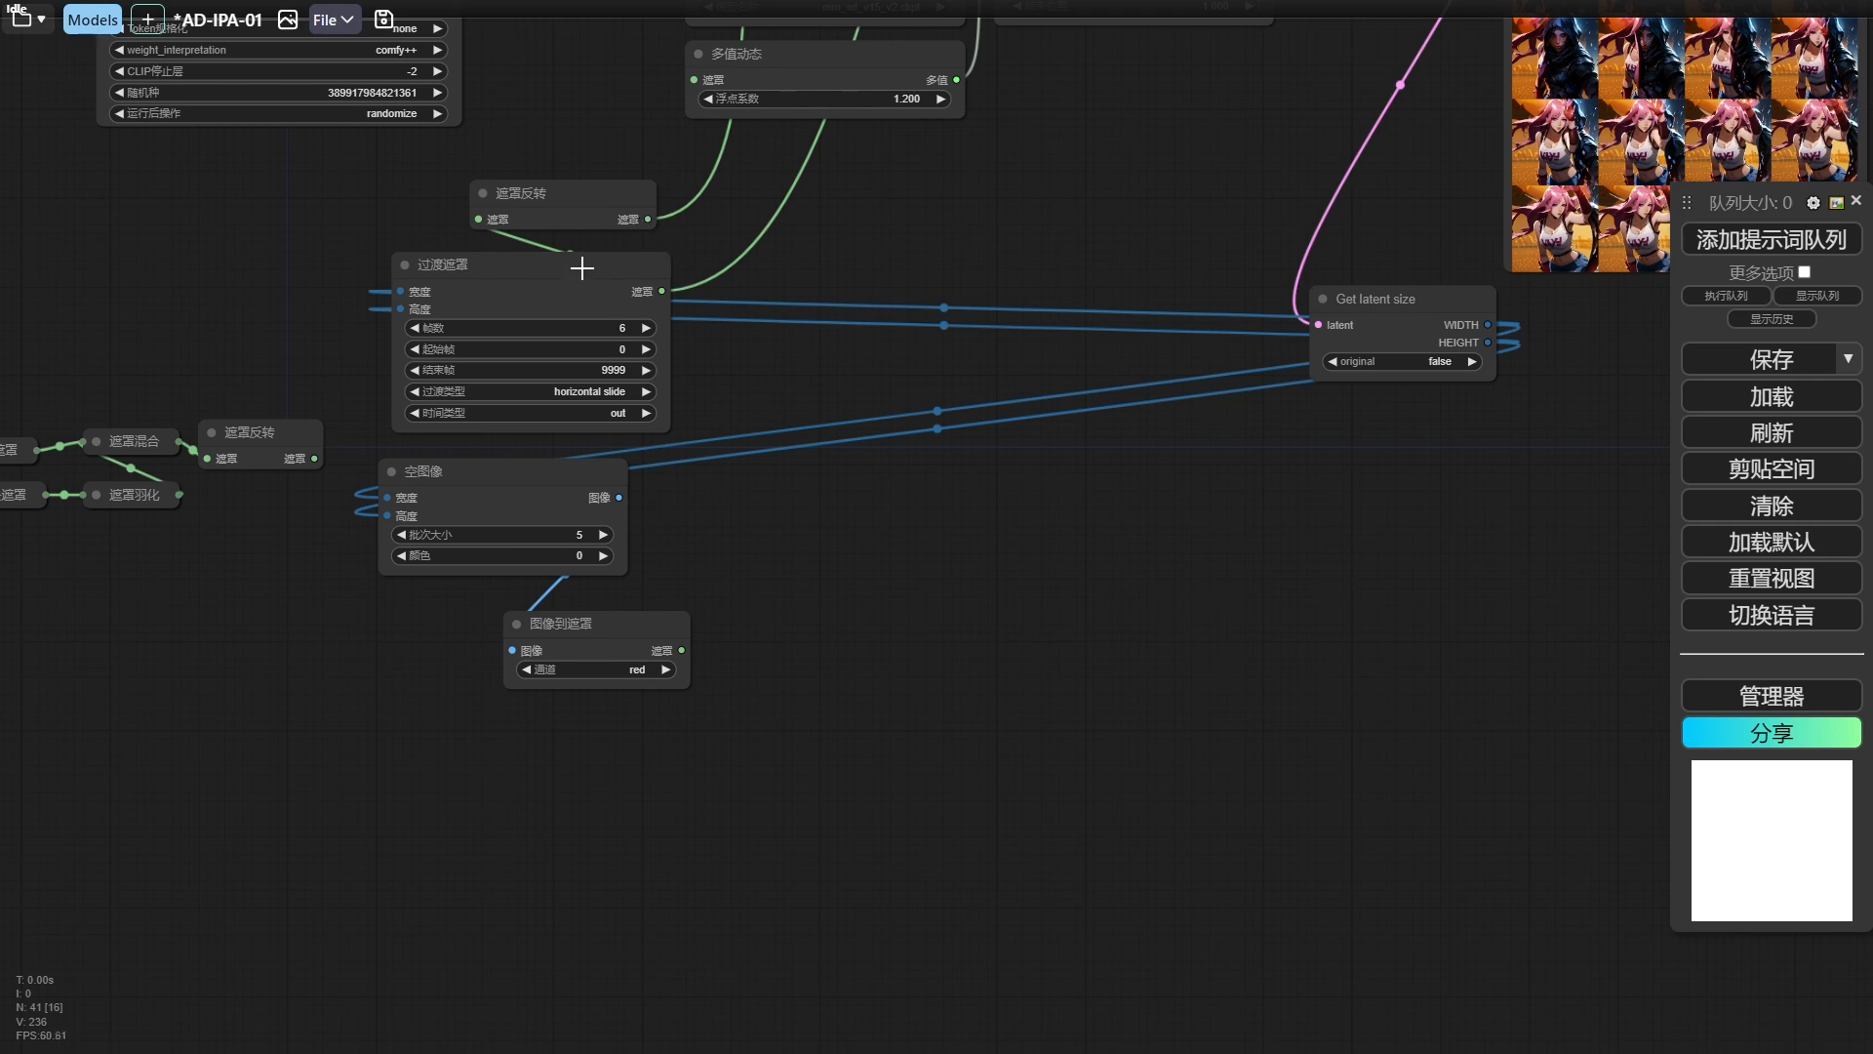
Attach a new 遮罩预览 node to the 过渡遮罩 output, run the workflow and enlarge the preview.
click(575, 279)
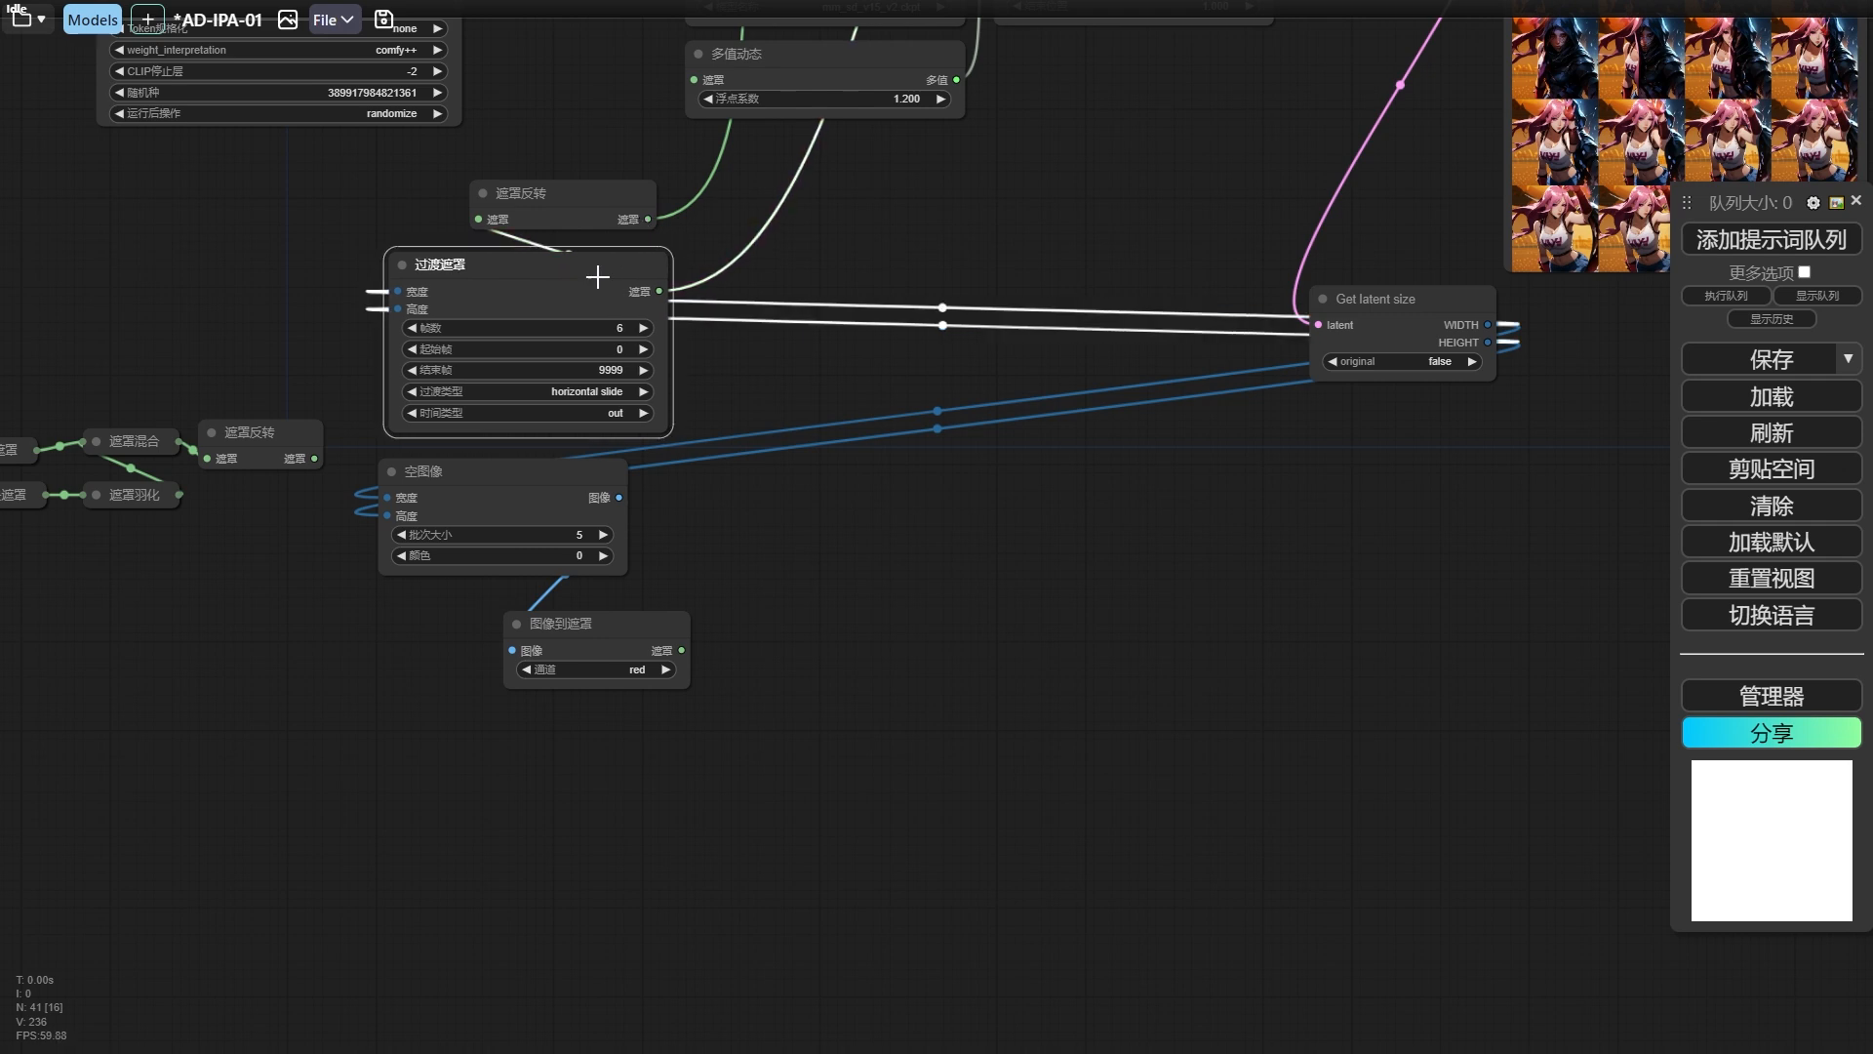
click(553, 202)
drag(663, 291, 662, 321)
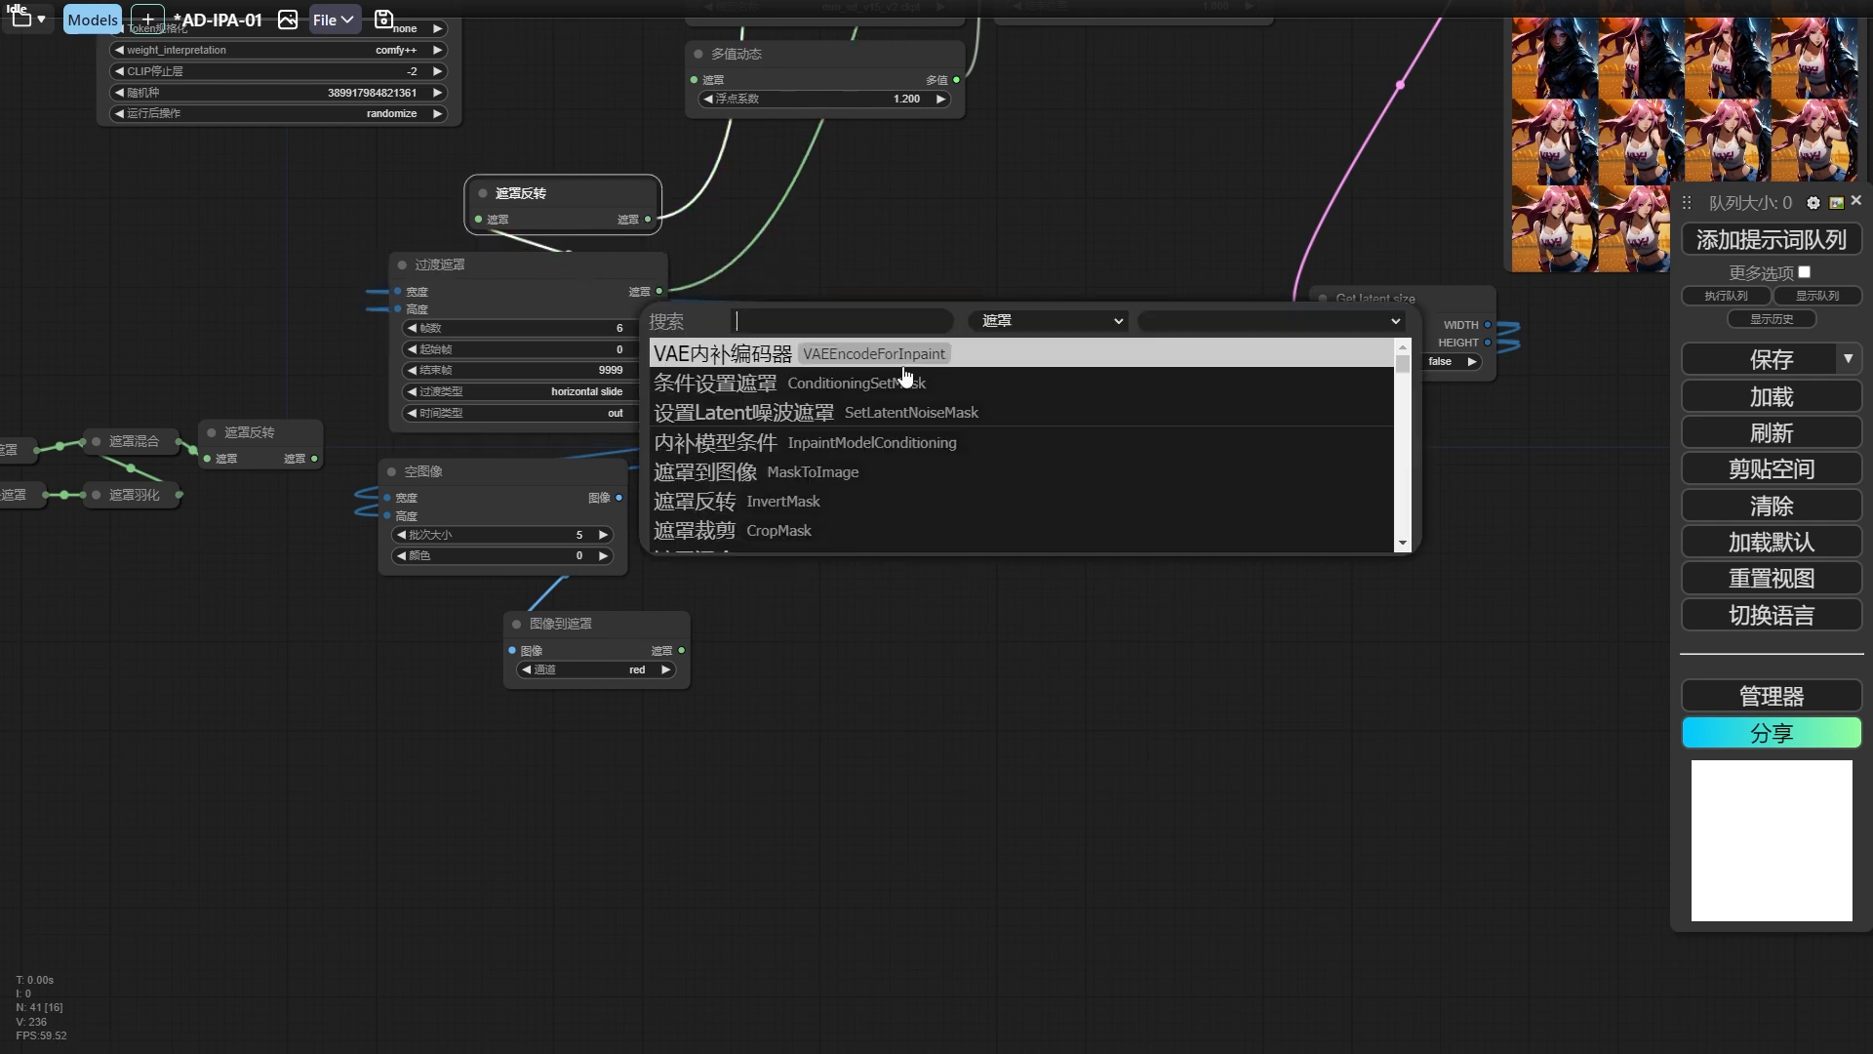
text(pre)
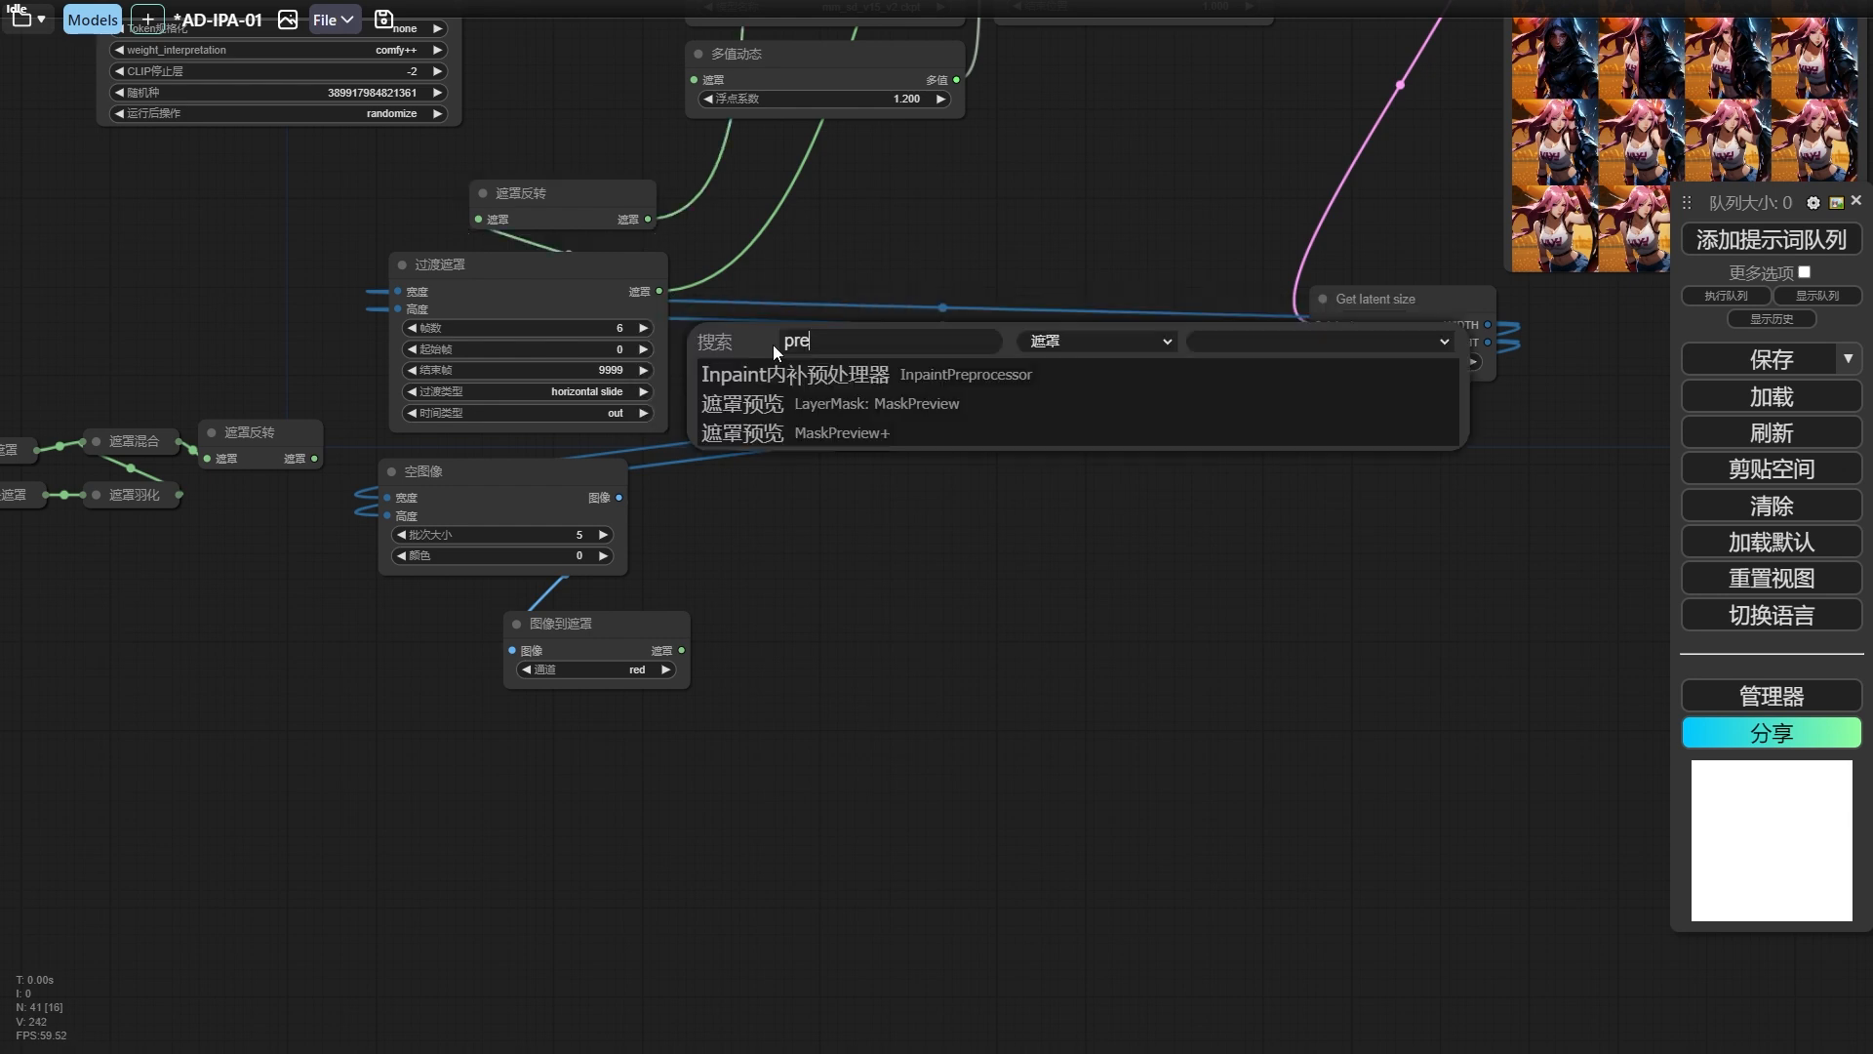
key(Down)
key(Return)
key(ctrl+Return)
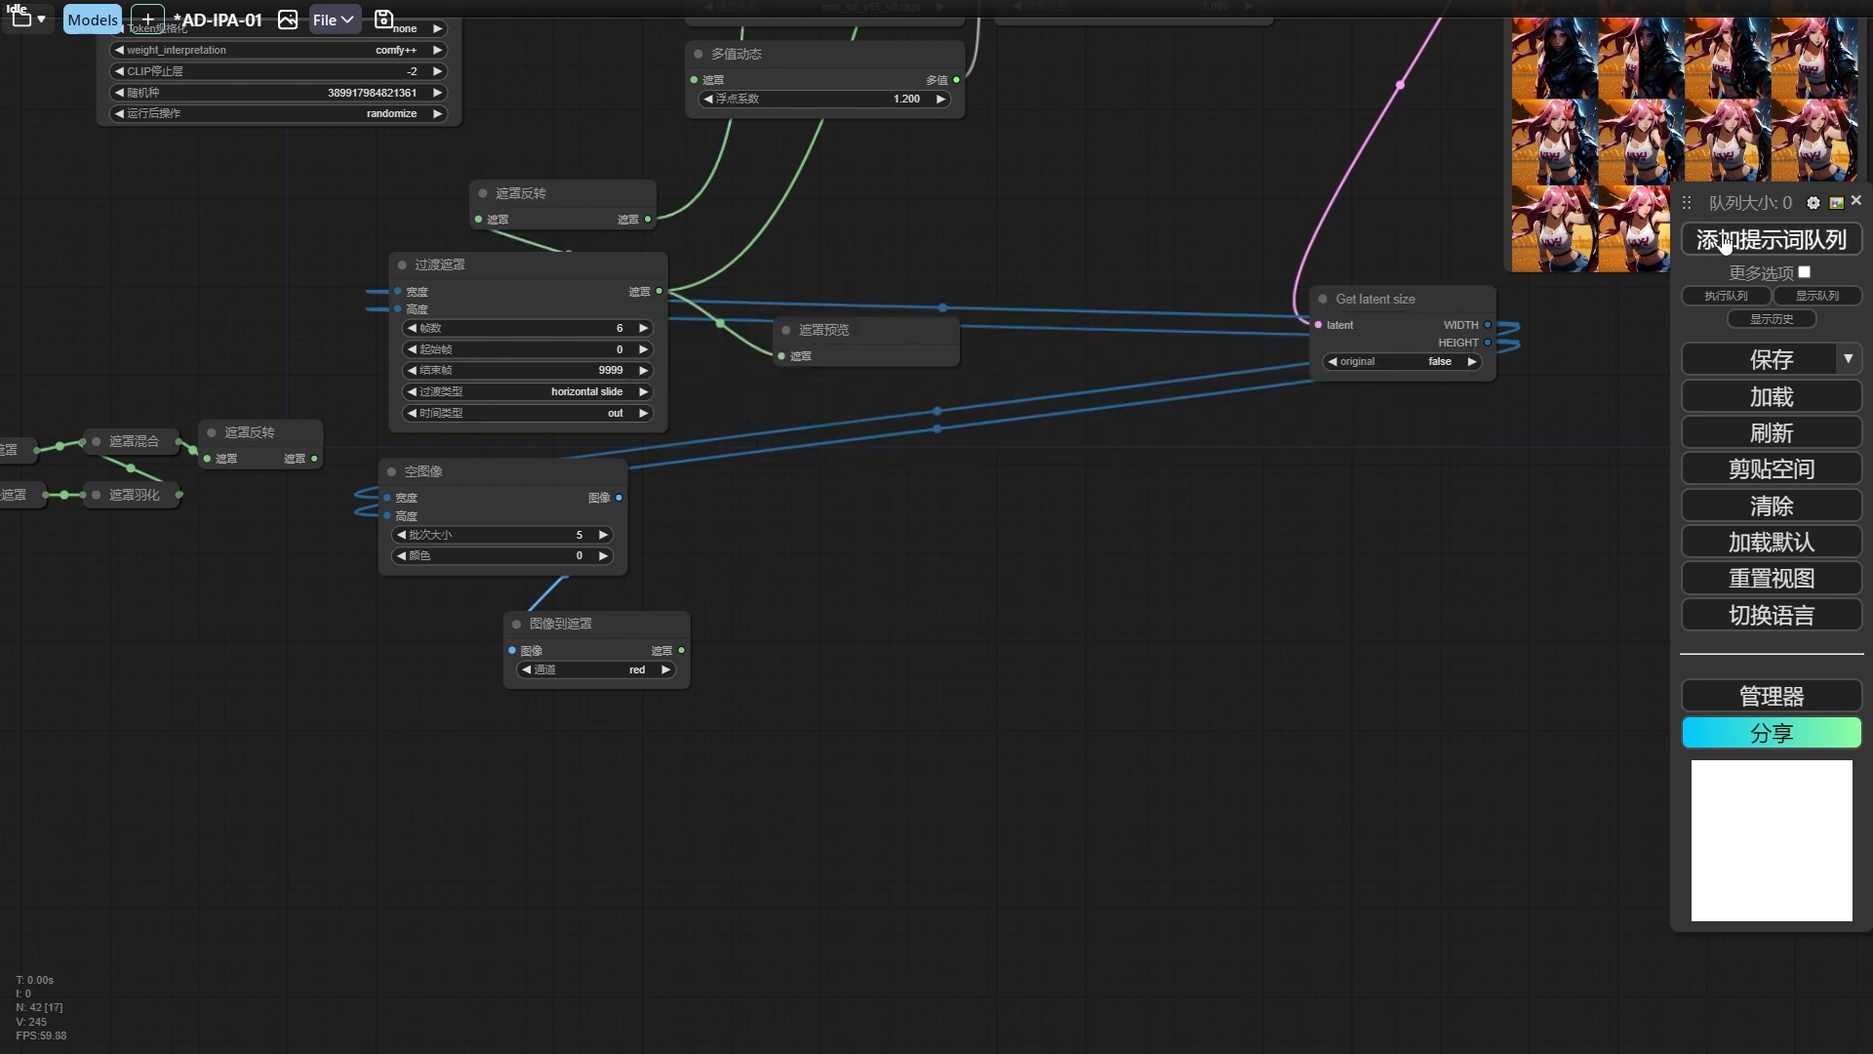
drag(988, 543, 1235, 600)
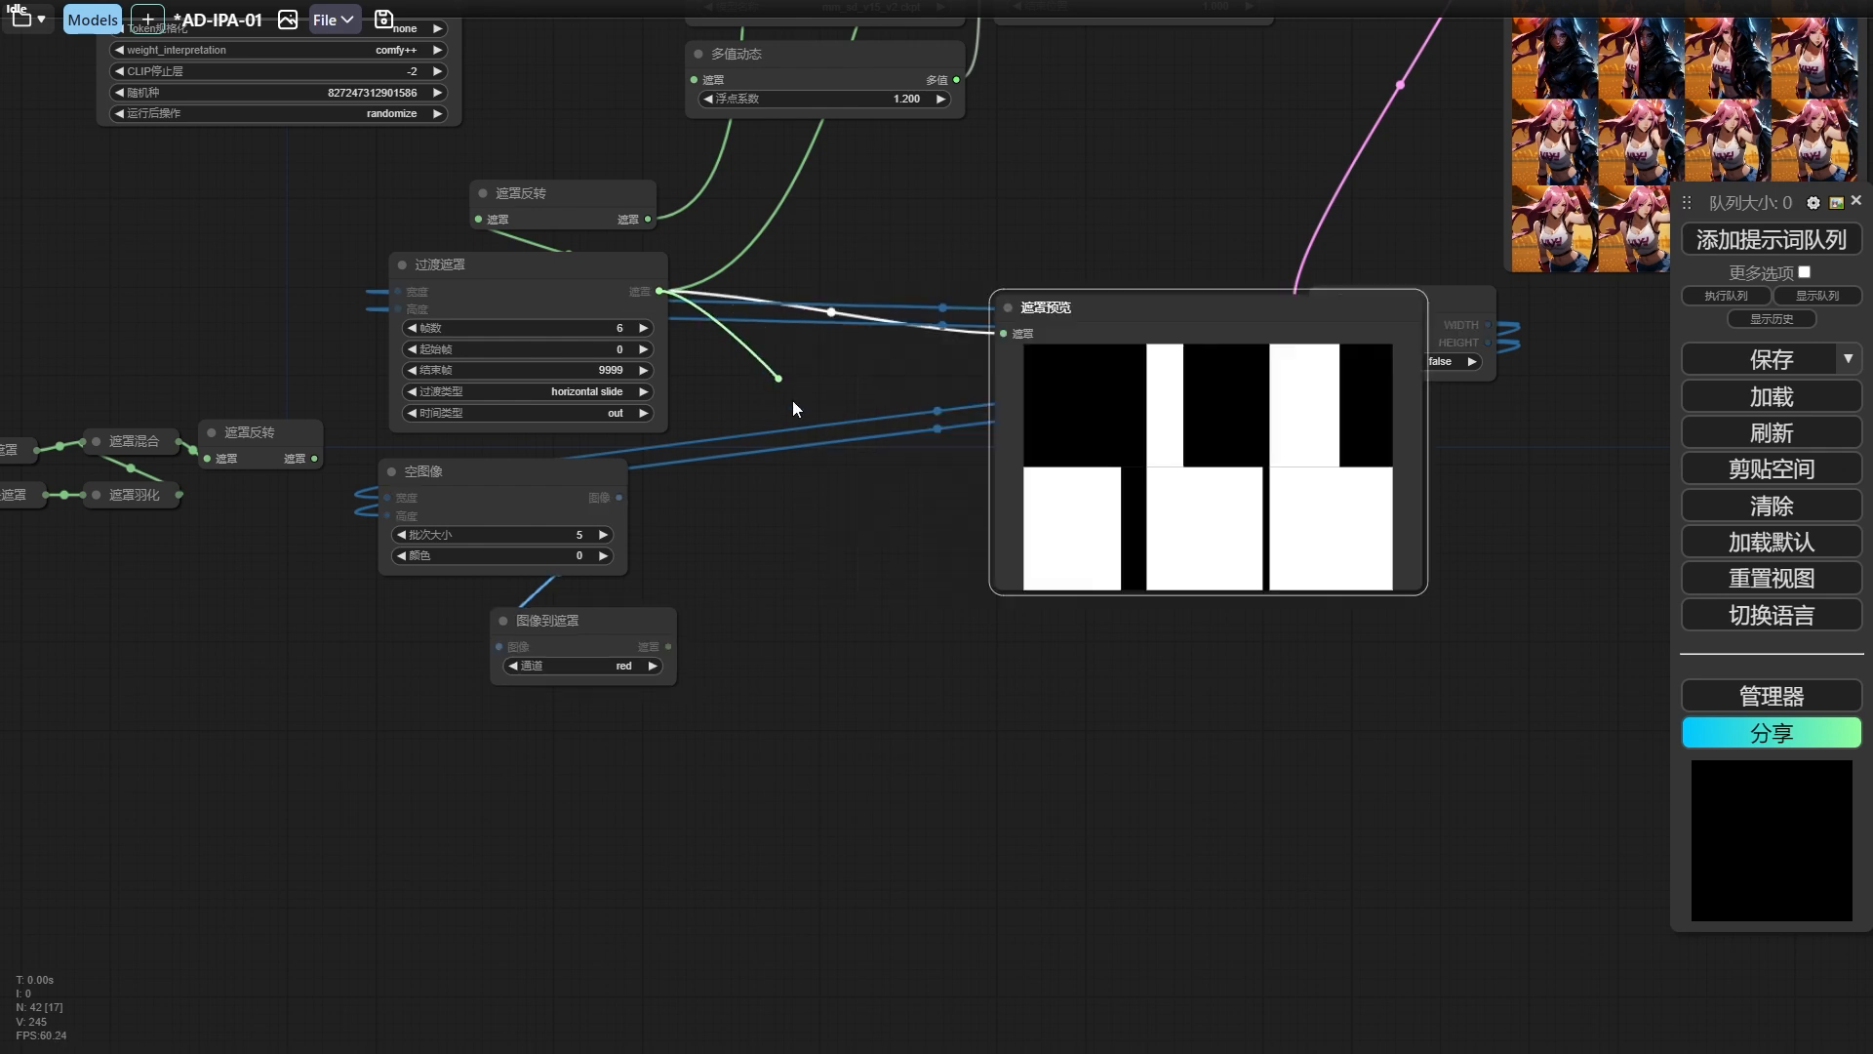
Add a 遮罩组合批次 node (MaskBatch+) fed by the 过渡遮罩 output and place it above the mask preview.
drag(792, 408, 788, 383)
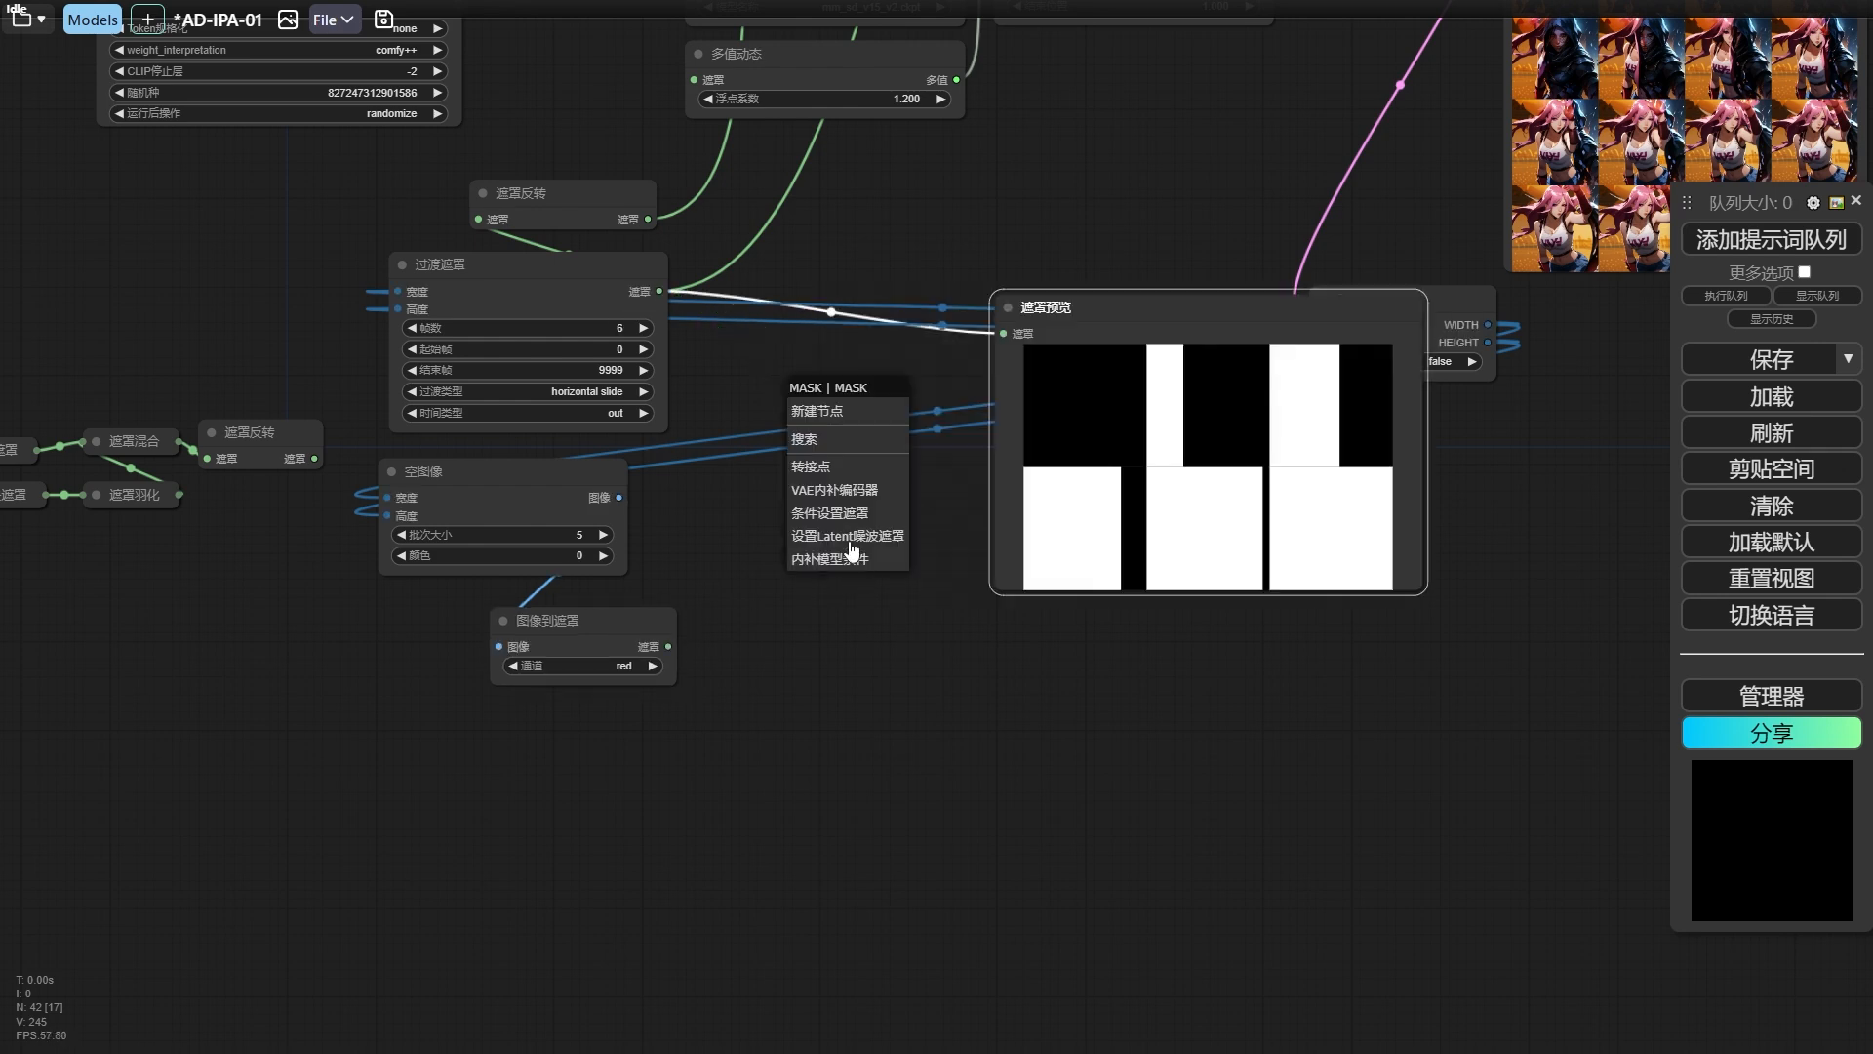
click(839, 441)
text(bat)
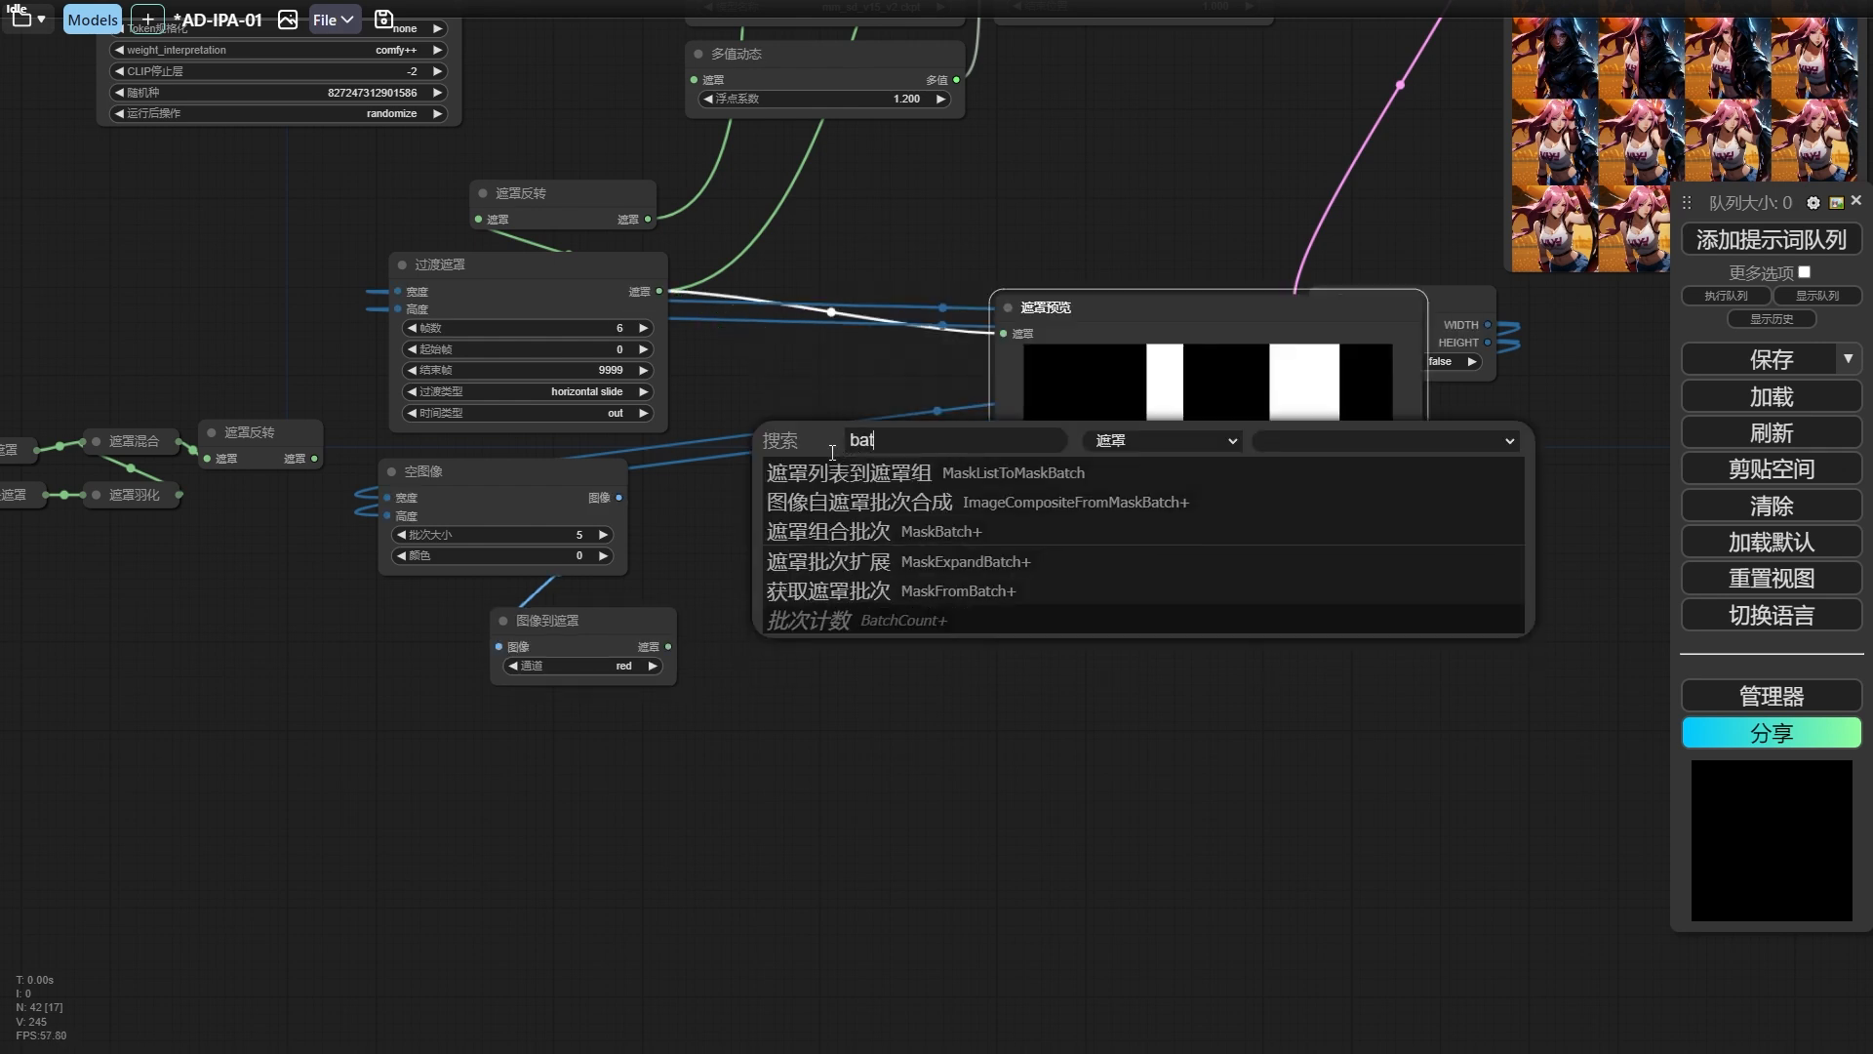
click(864, 532)
drag(854, 376, 955, 228)
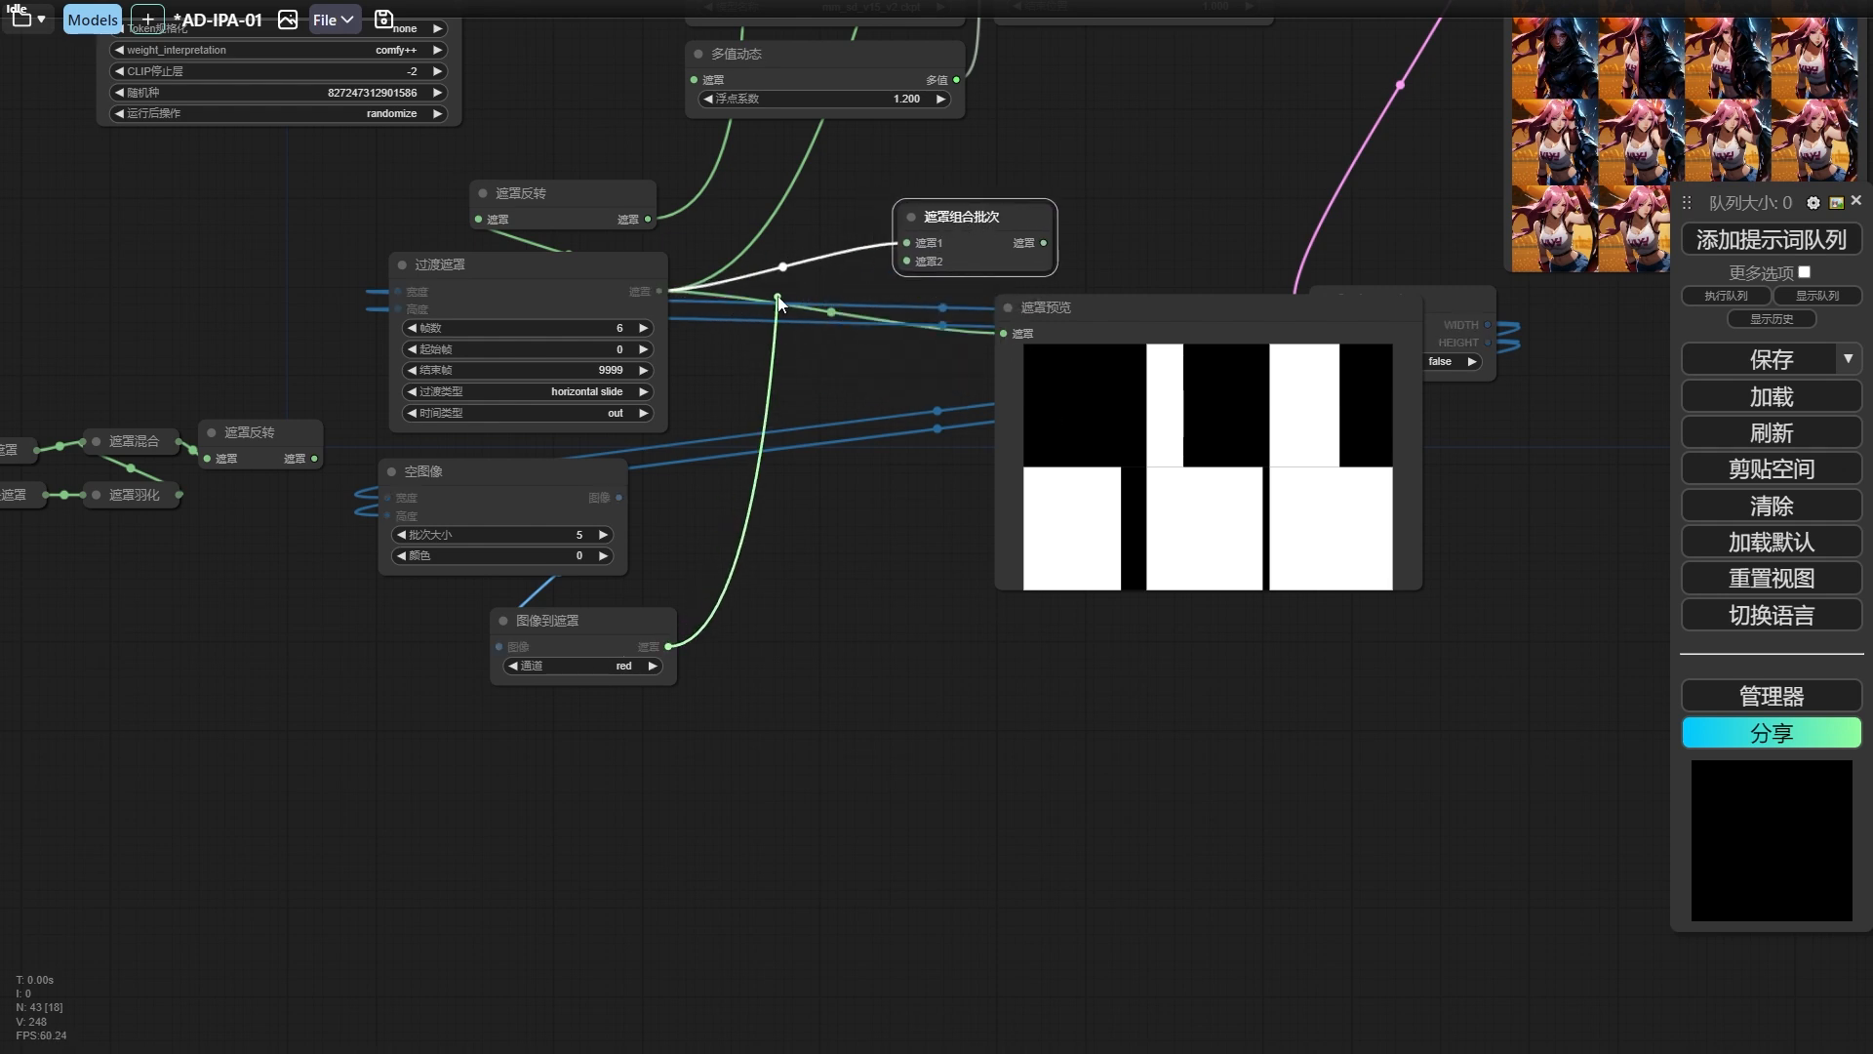
Connect 图像到遮罩 to 遮罩1 and 过渡遮罩 to 遮罩2 of the 遮罩组合批次 node, tidying the node positions.
drag(898, 245, 906, 244)
drag(938, 230, 951, 232)
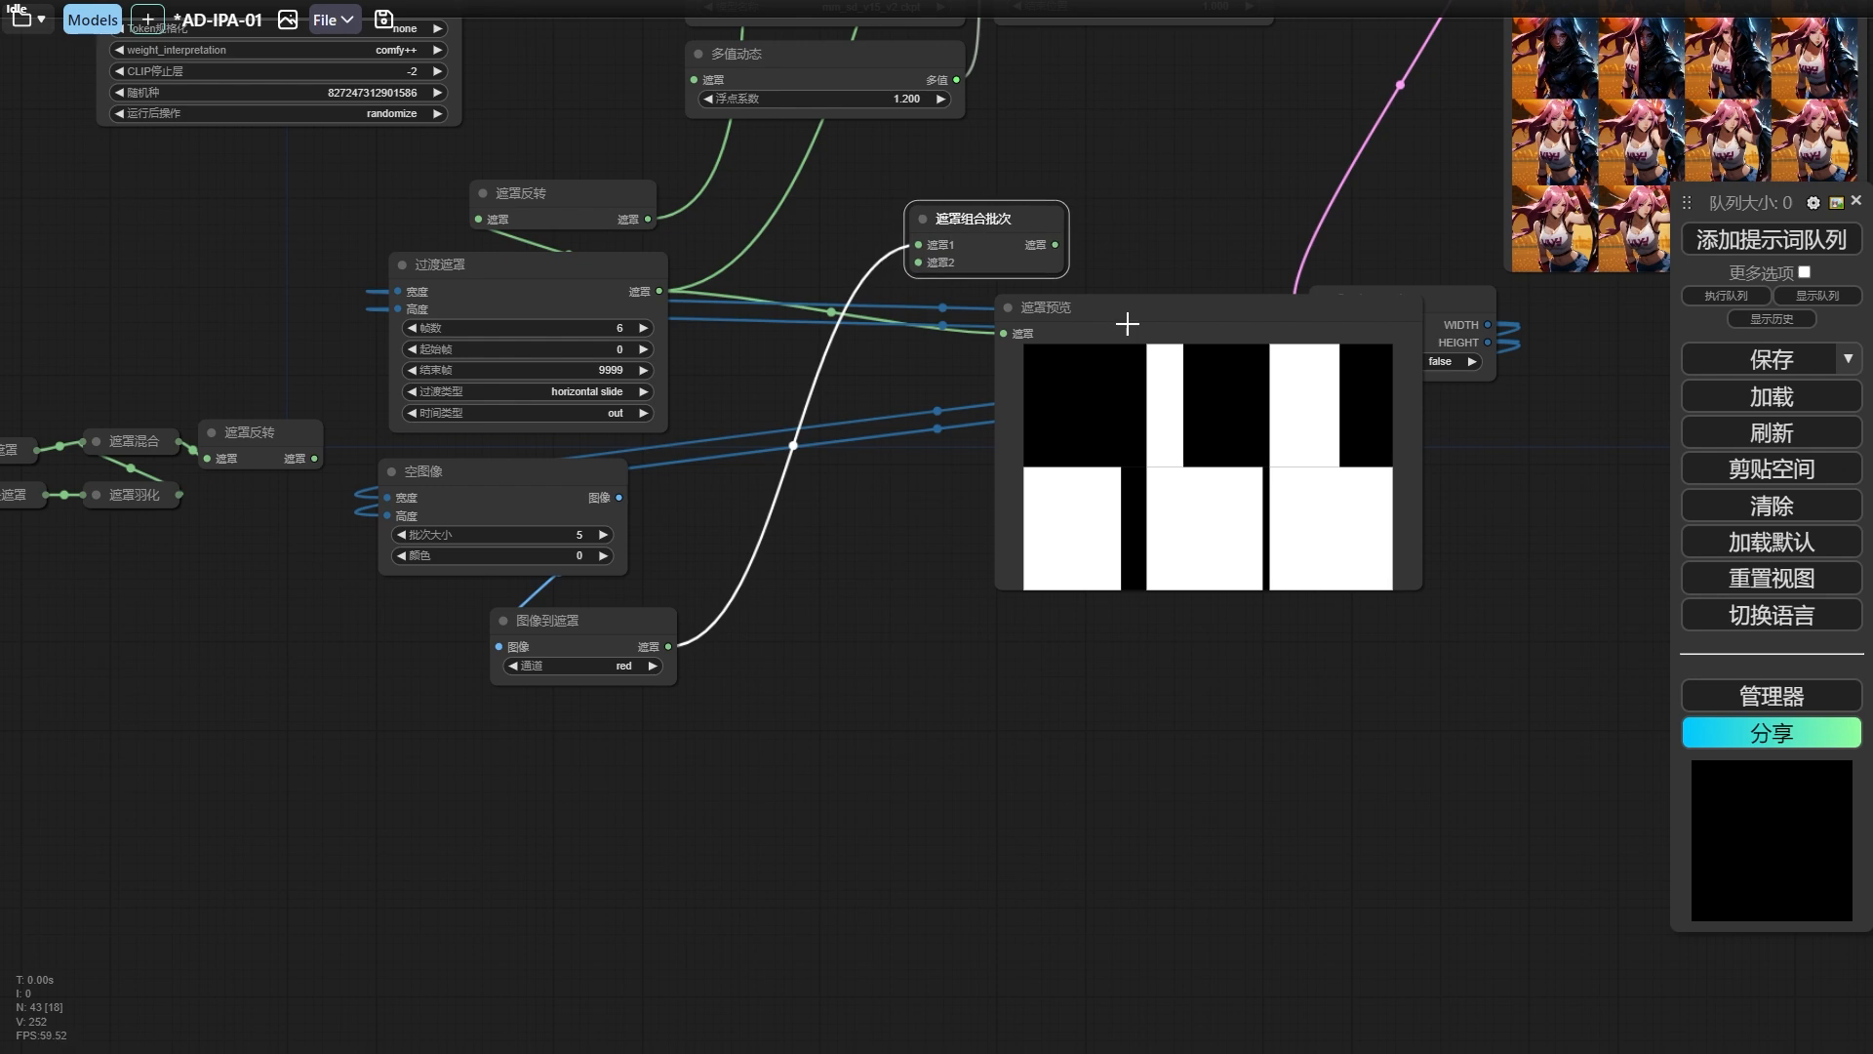
drag(1127, 323, 1135, 378)
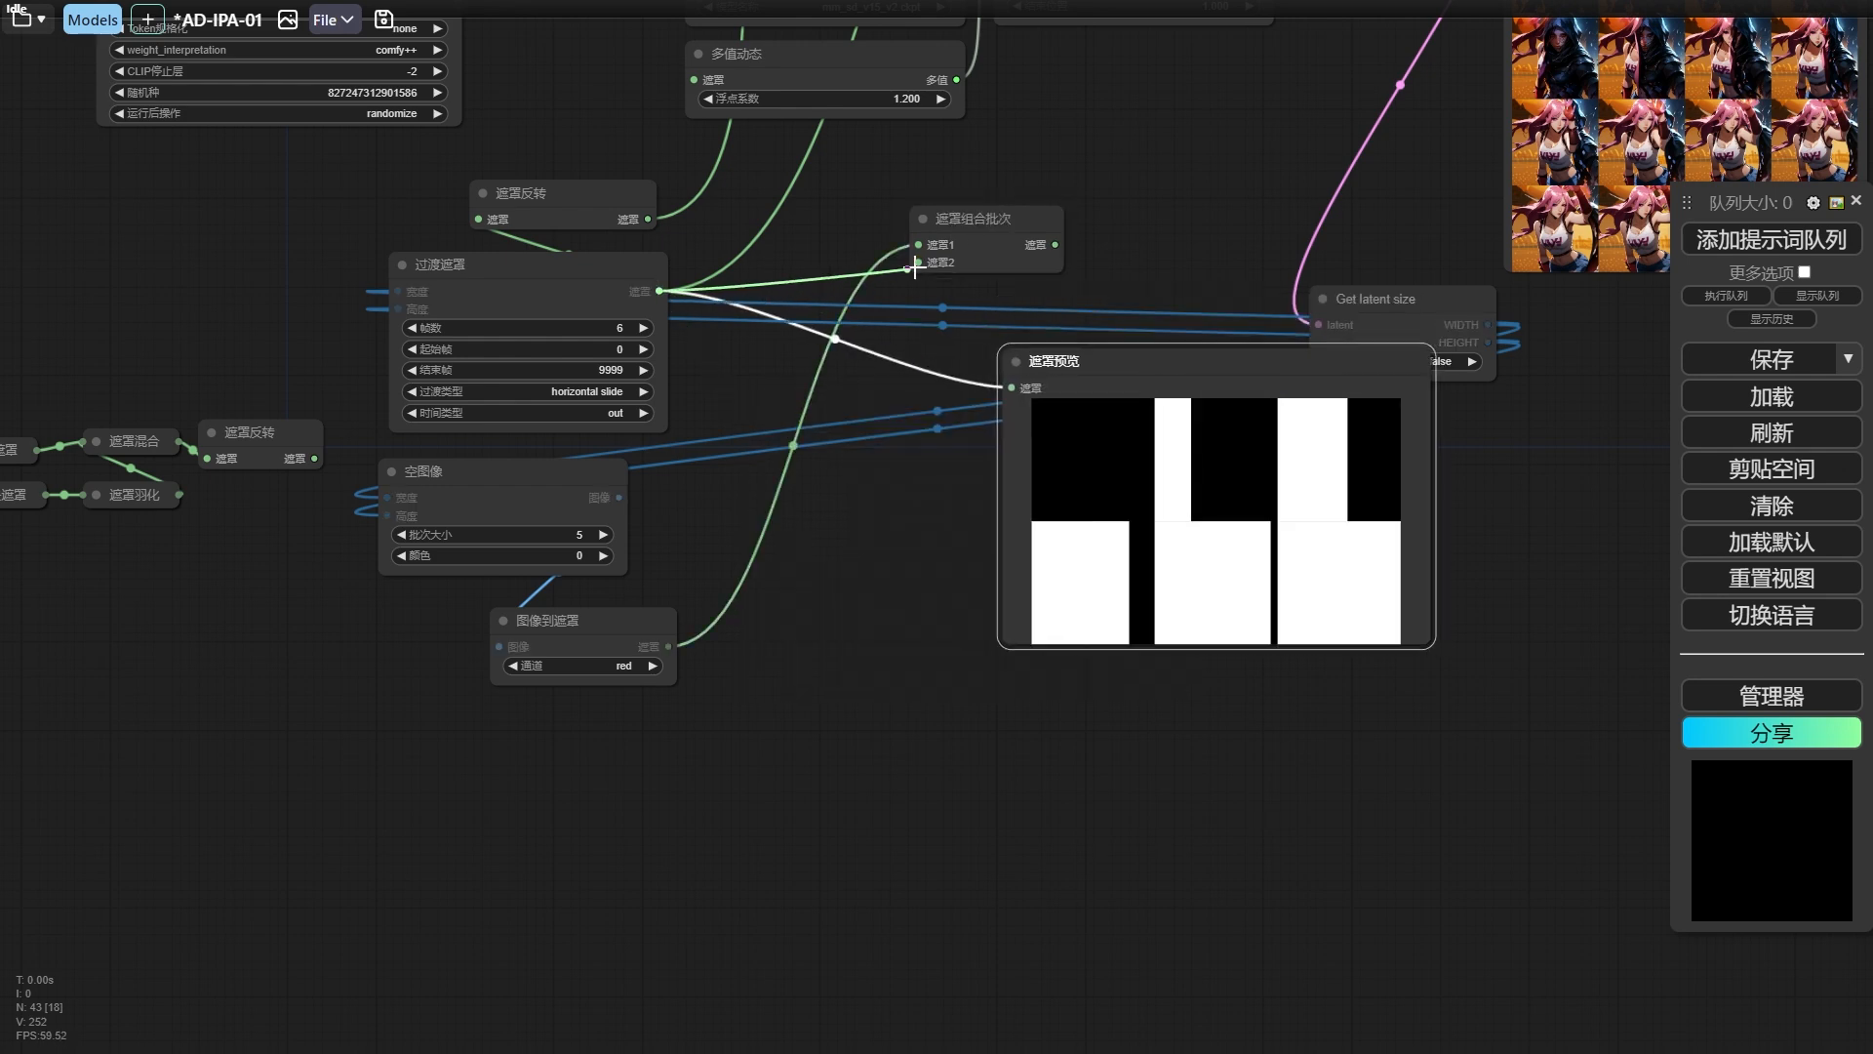
drag(917, 269, 918, 267)
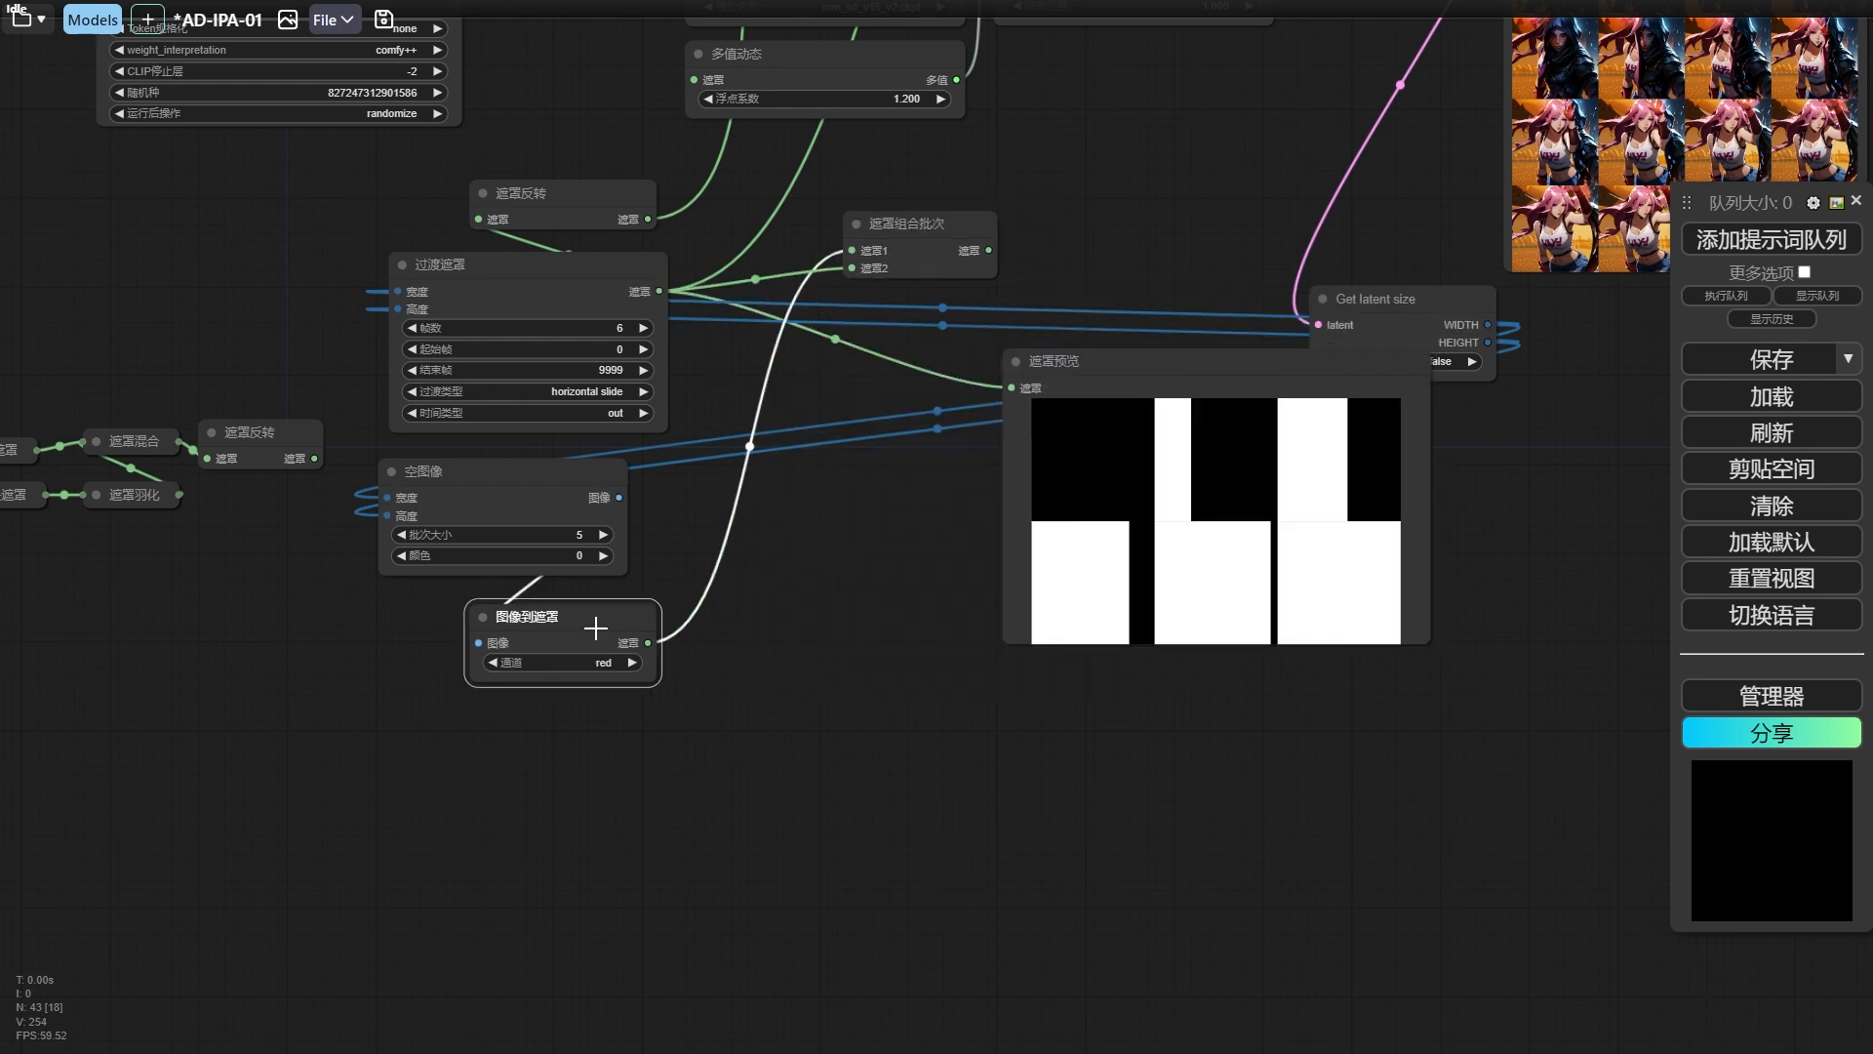
drag(594, 627, 577, 627)
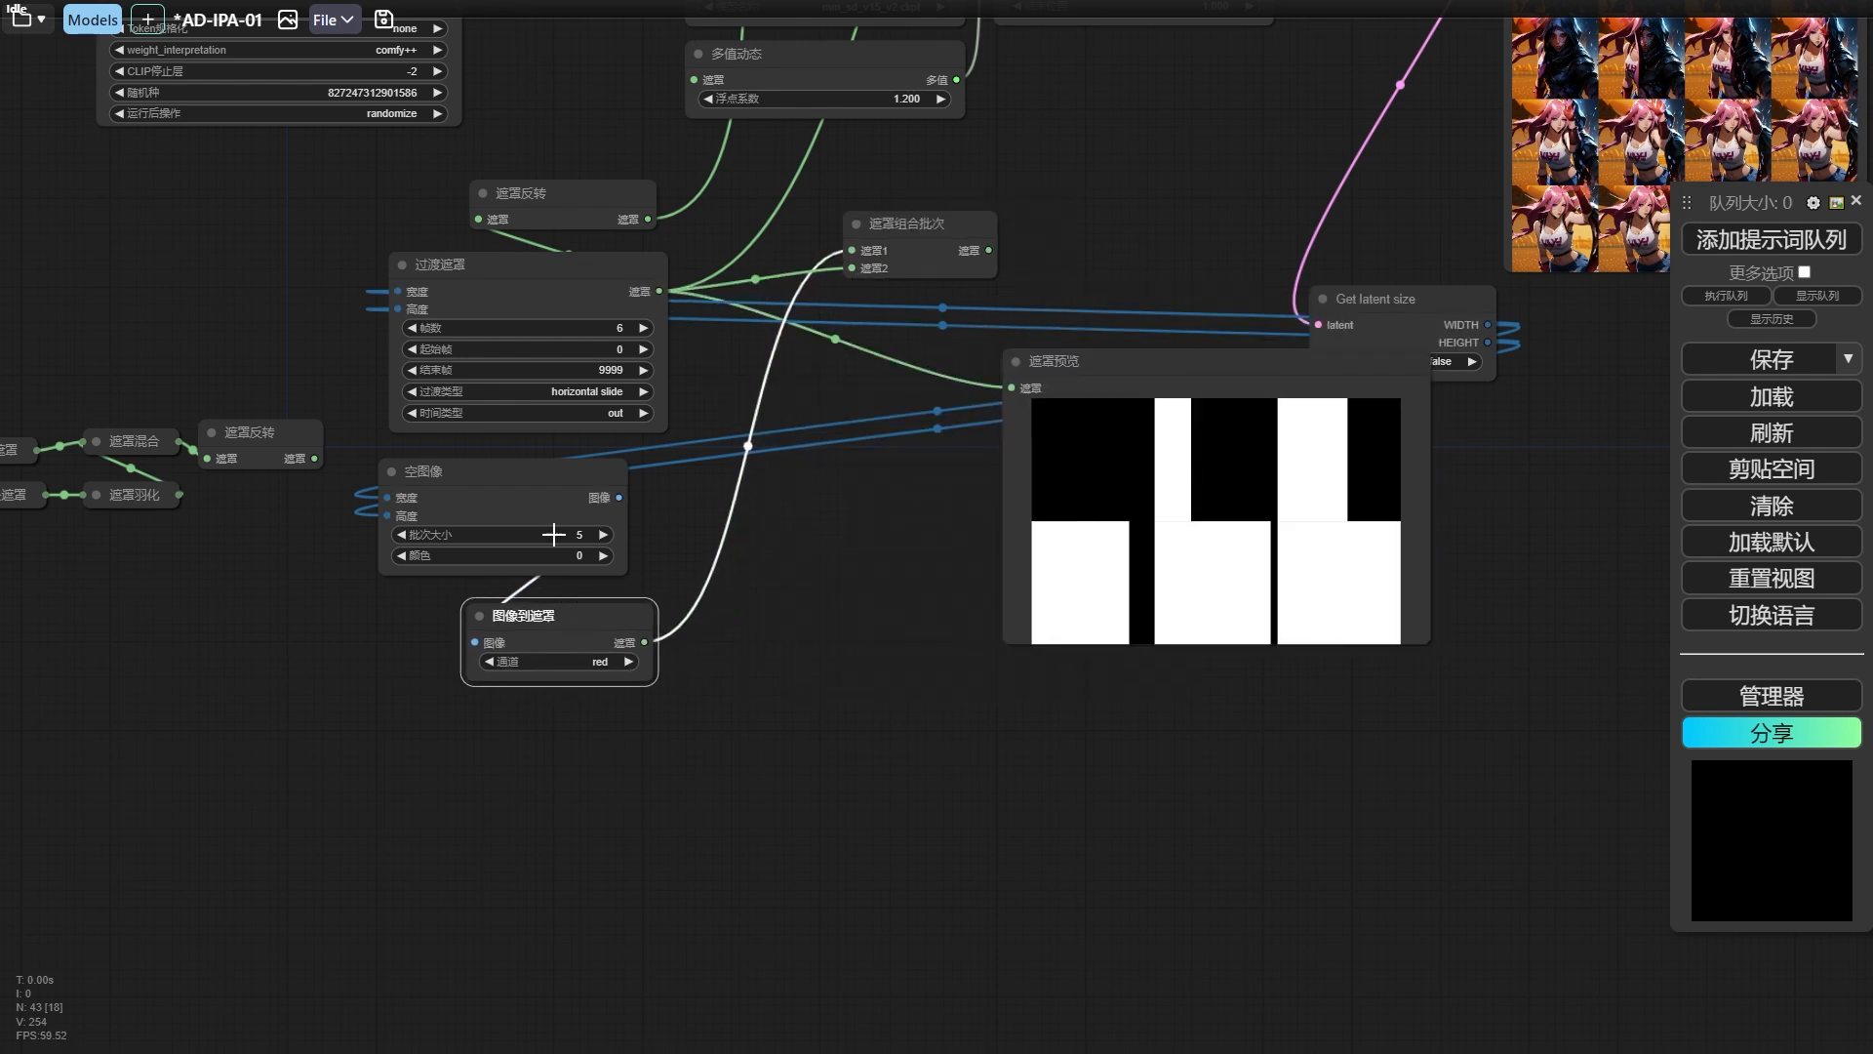
drag(566, 274, 566, 278)
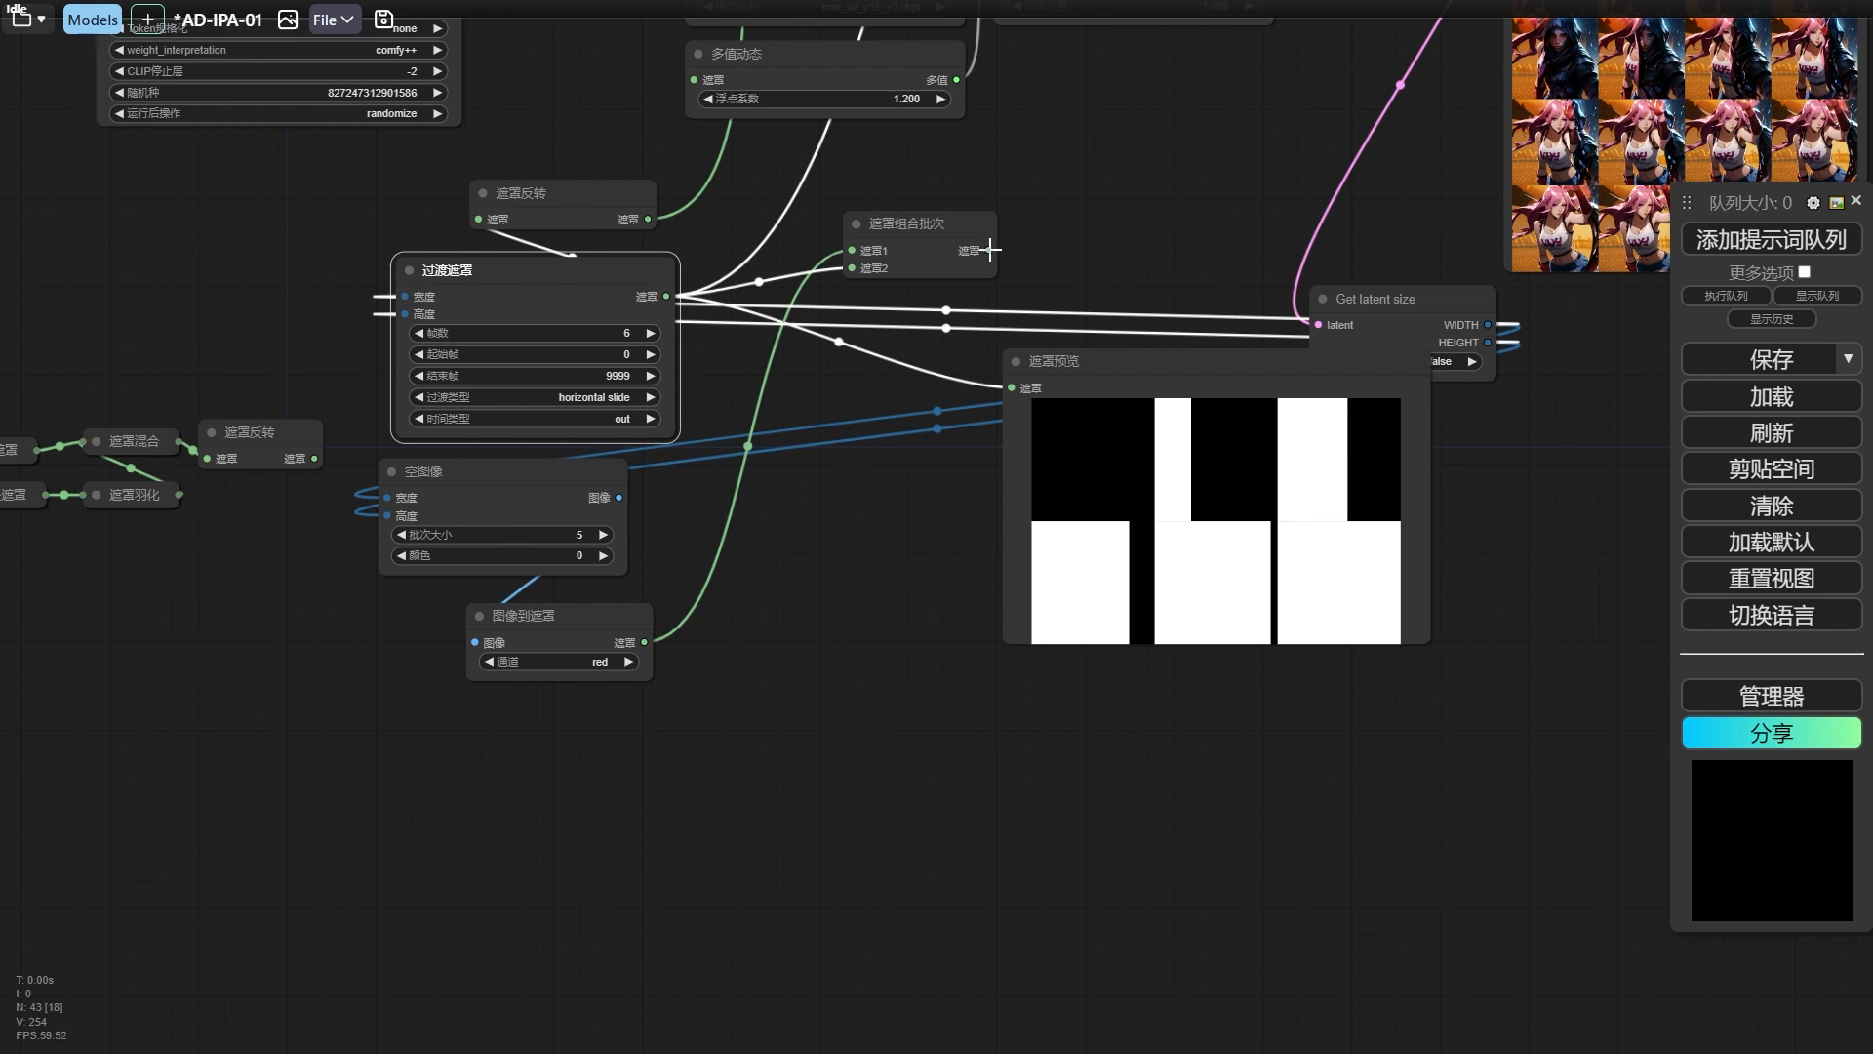
Feed the 遮罩组合批次 output into 遮罩预览, run the workflow and arrange both nodes.
drag(990, 250, 960, 480)
click(1838, 241)
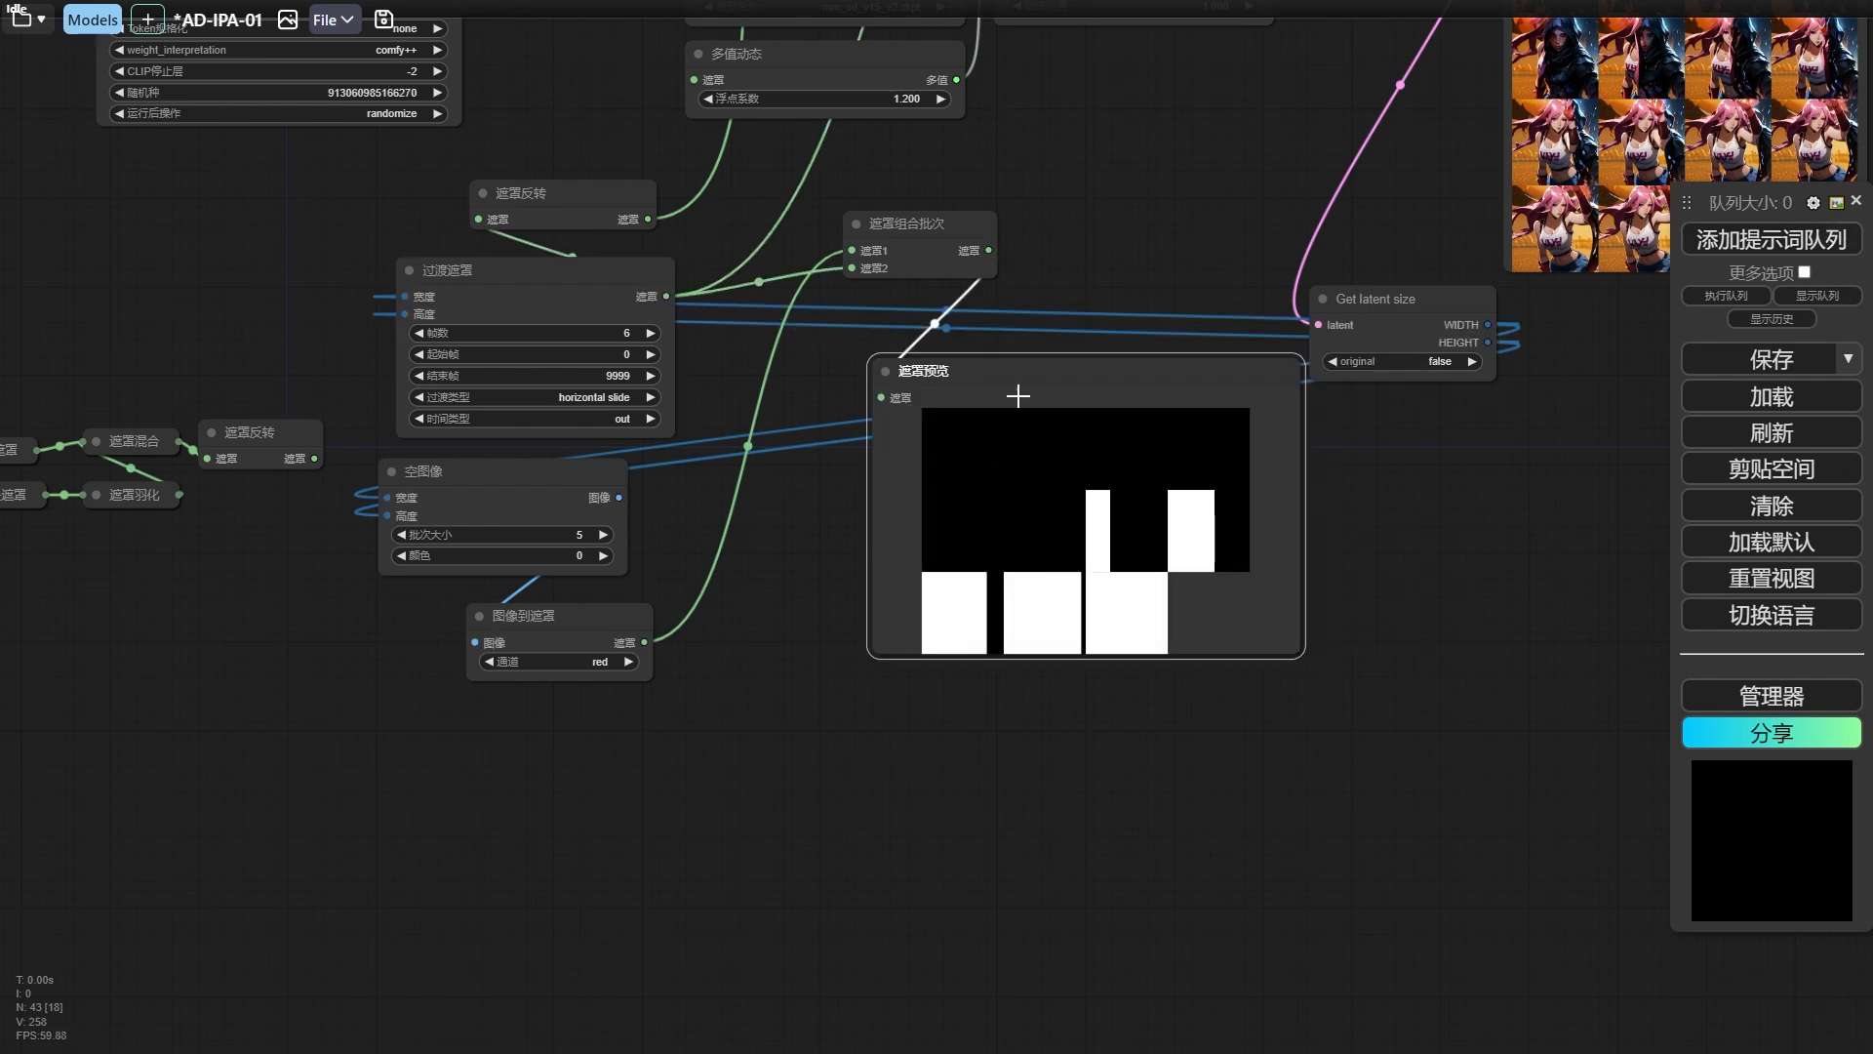
drag(1018, 396, 1205, 426)
drag(896, 271, 836, 401)
Connect the 遮罩反转 output to 遮罩预览 and run the workflow to check the inverted transition mask.
click(556, 200)
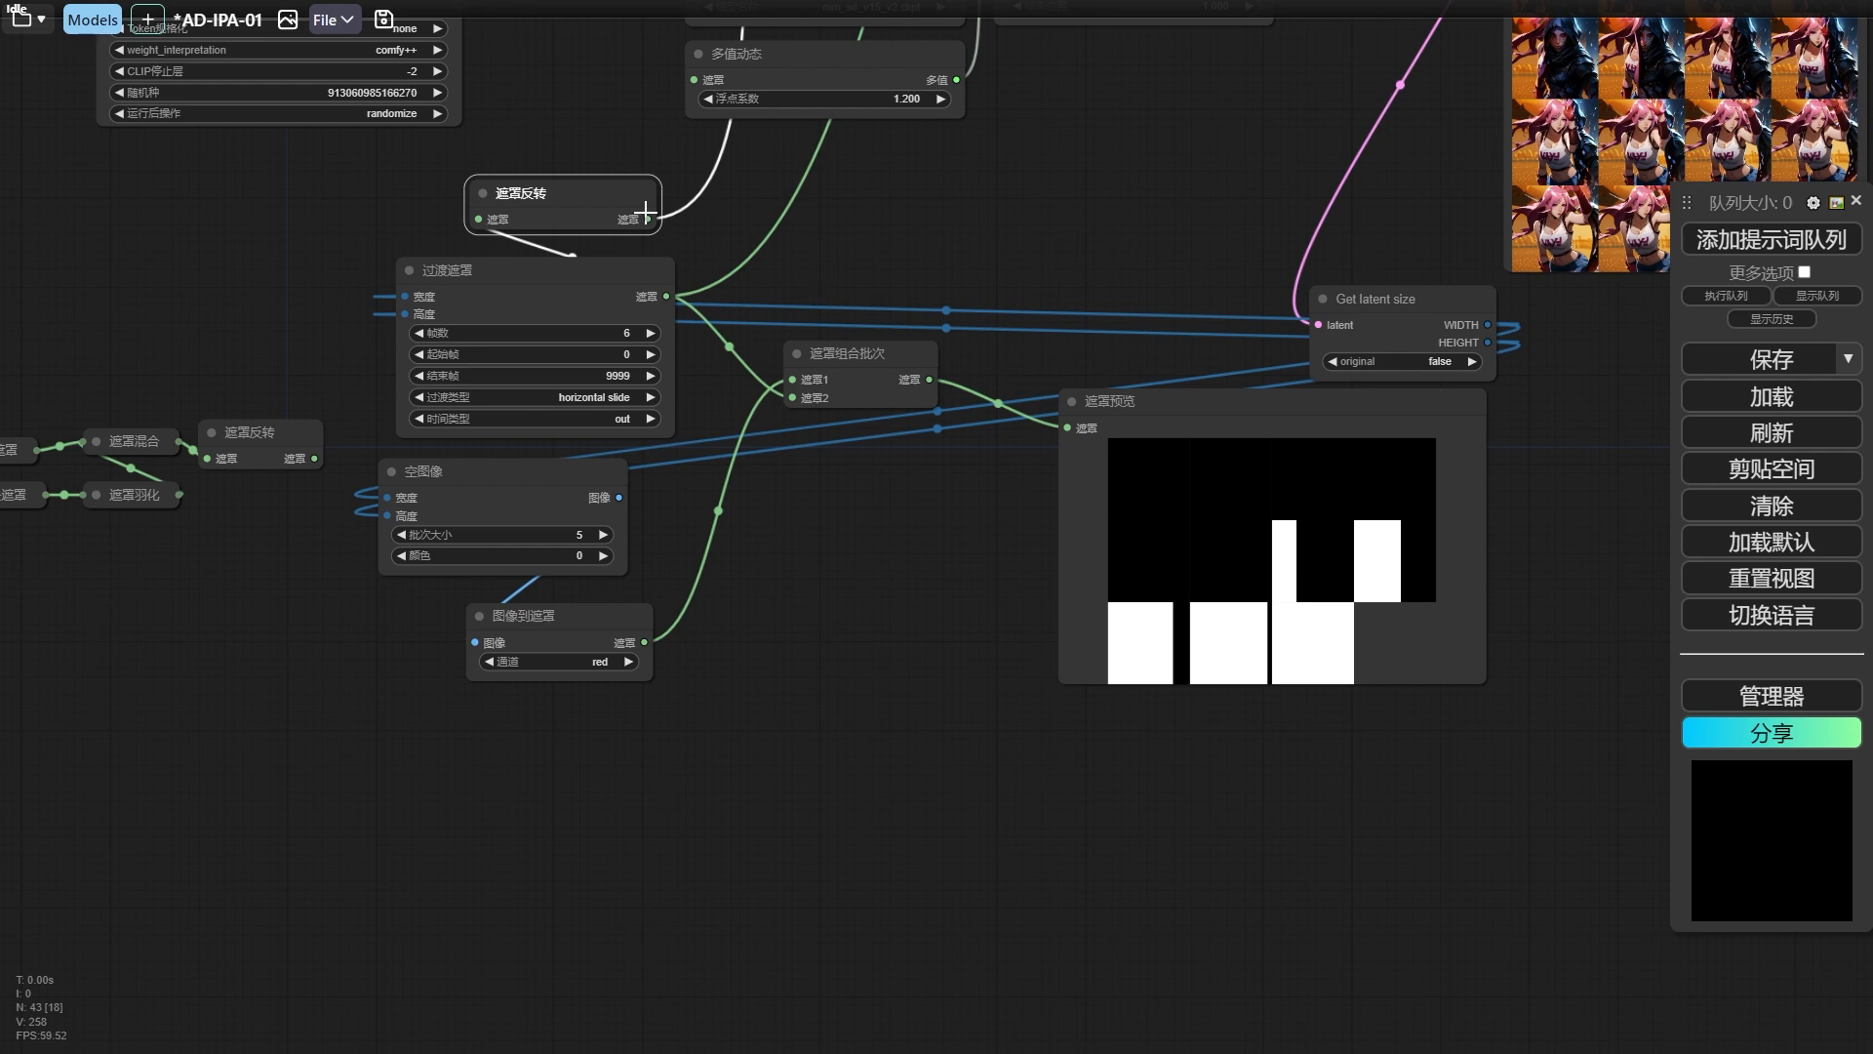
drag(1175, 418, 1157, 396)
drag(1137, 393, 1254, 337)
click(1233, 480)
click(1298, 305)
Add a second 遮罩组合批次 node with 遮罩反转 in 遮罩1 and 图像到遮罩 in 遮罩2, and preview its output.
alt+drag(846, 372, 975, 223)
drag(649, 225, 799, 231)
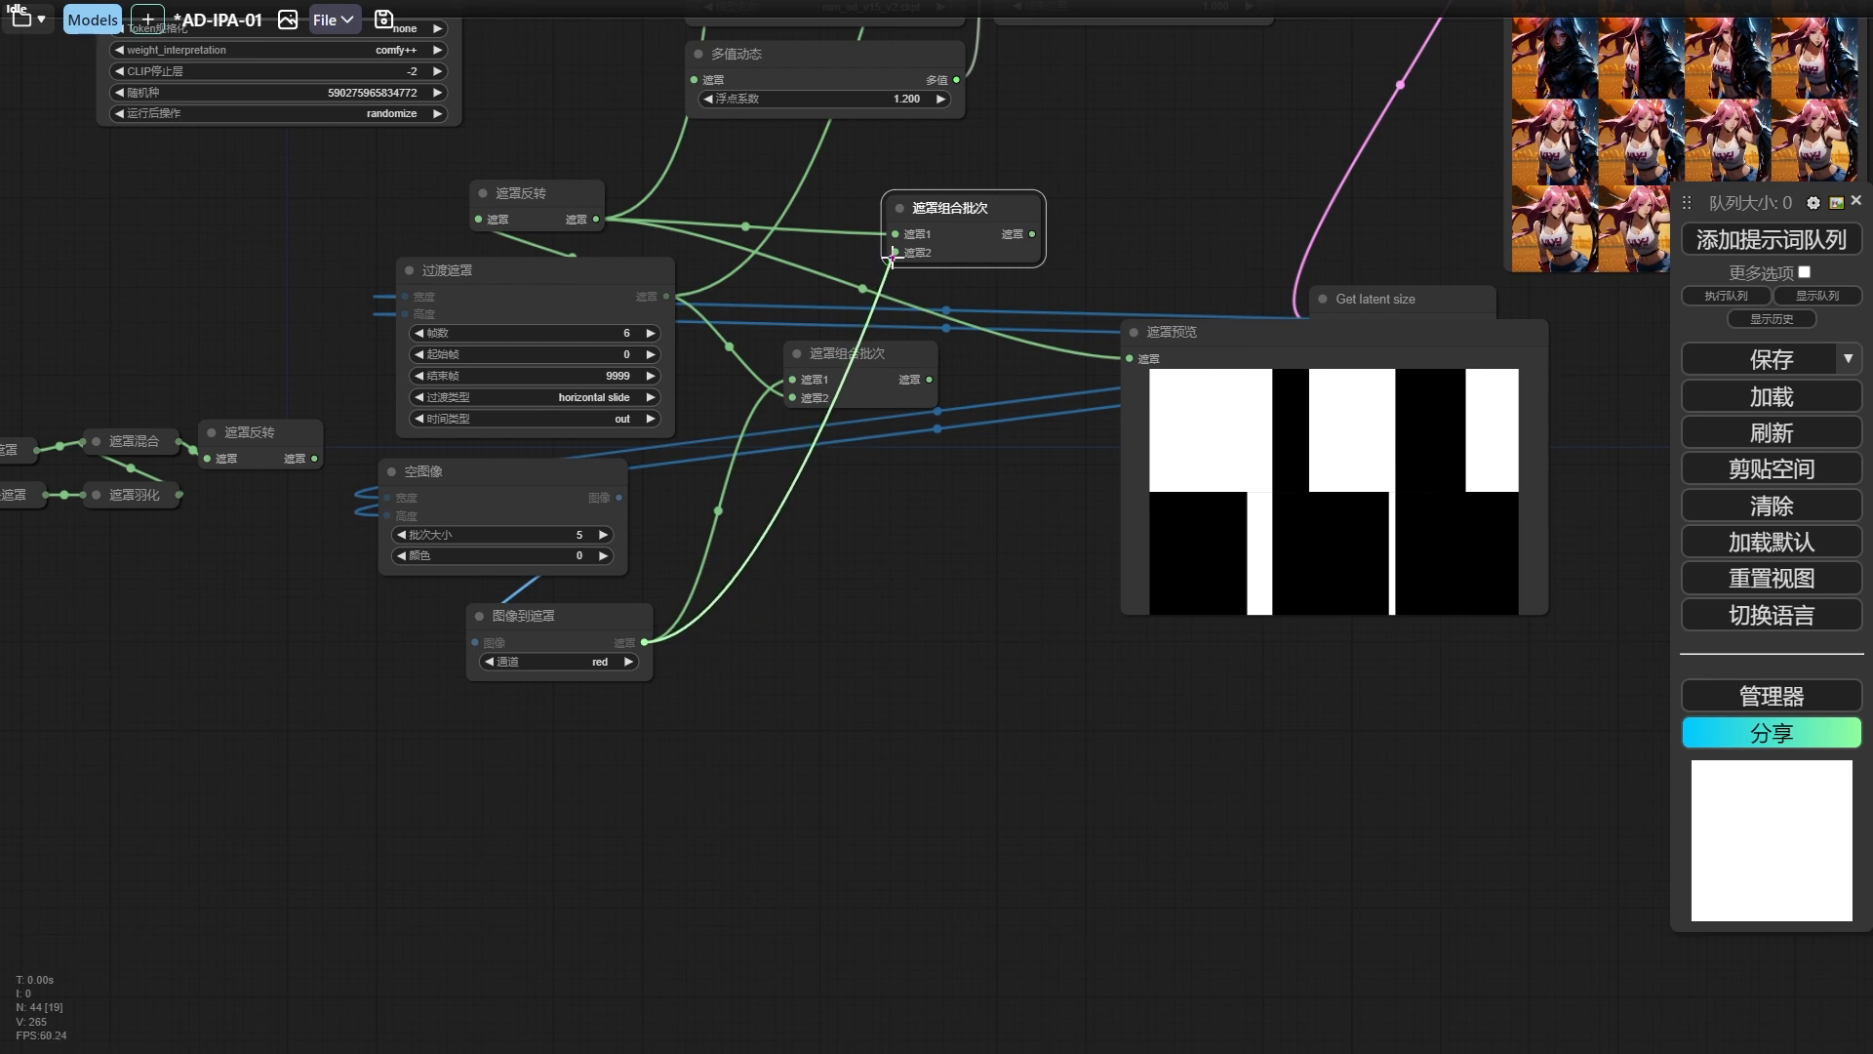
click(1707, 232)
drag(1315, 601, 1125, 603)
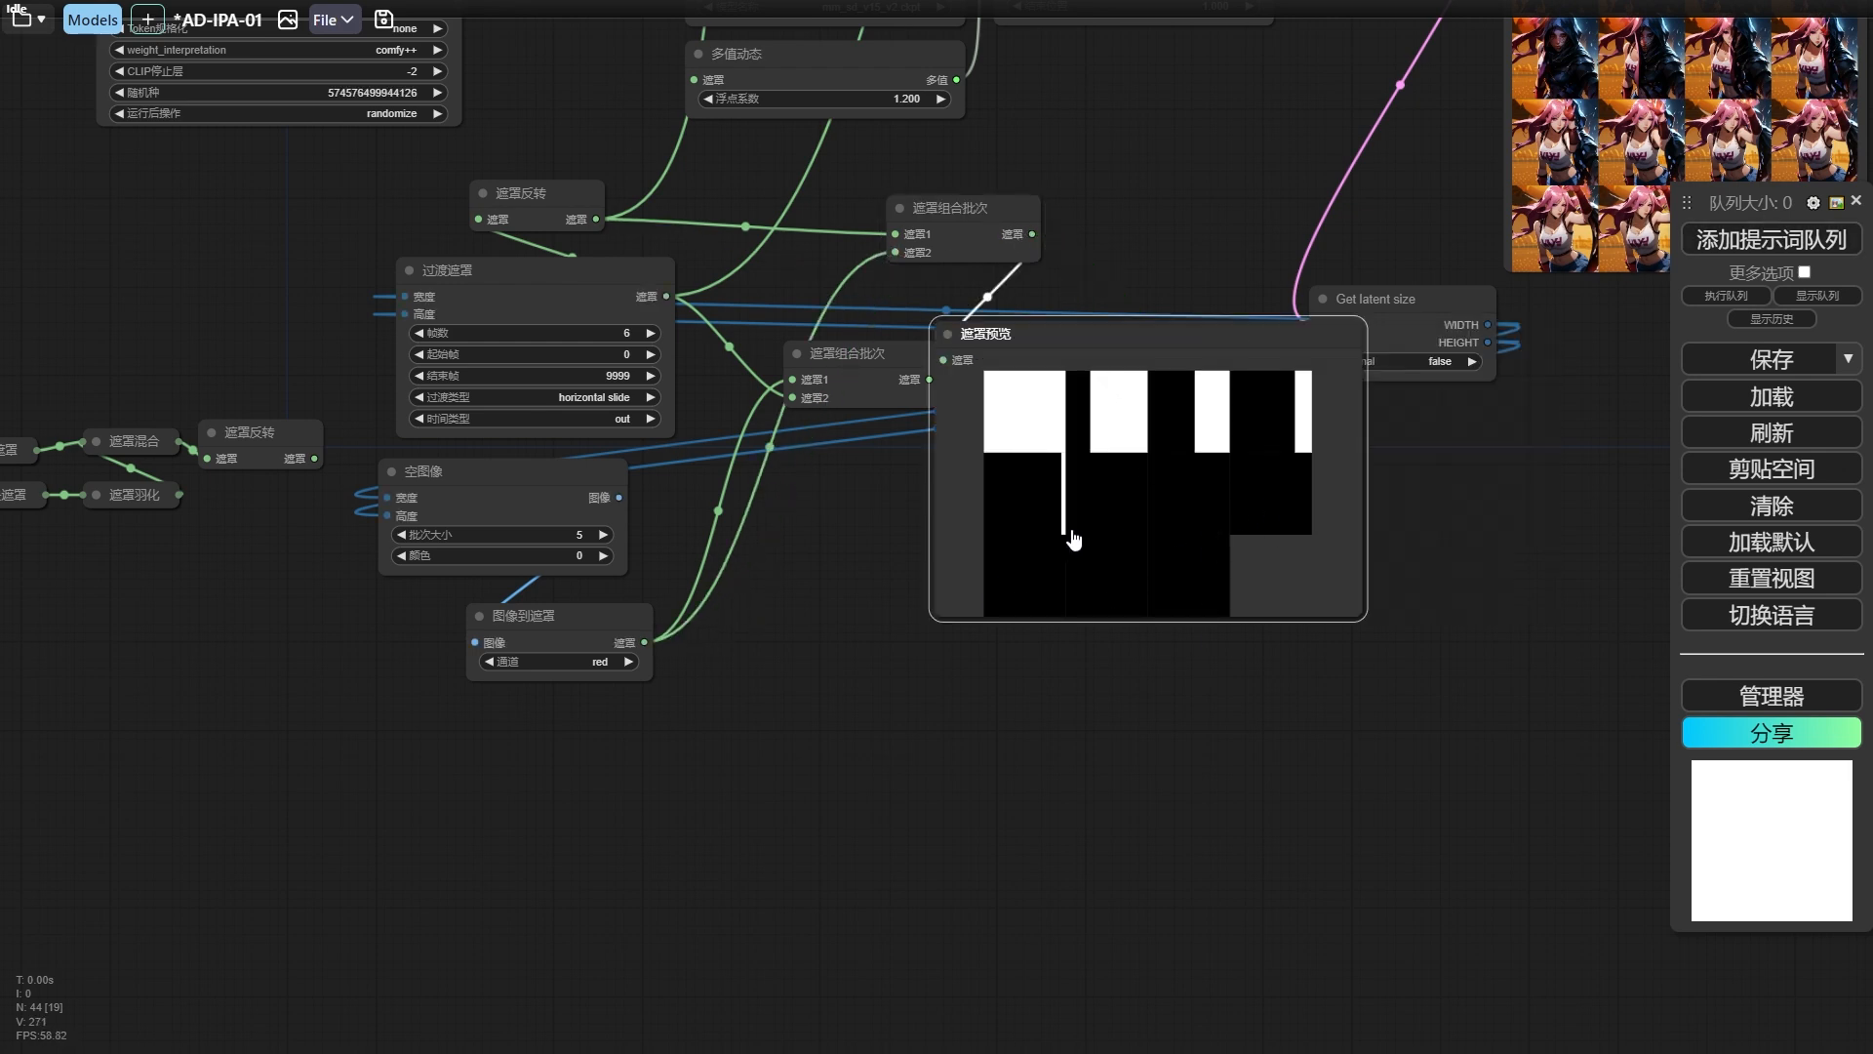
drag(1113, 540, 1188, 556)
Add a second 遮罩反转 node beside 图像到遮罩 and connect it to that node's mask output.
drag(543, 624, 493, 622)
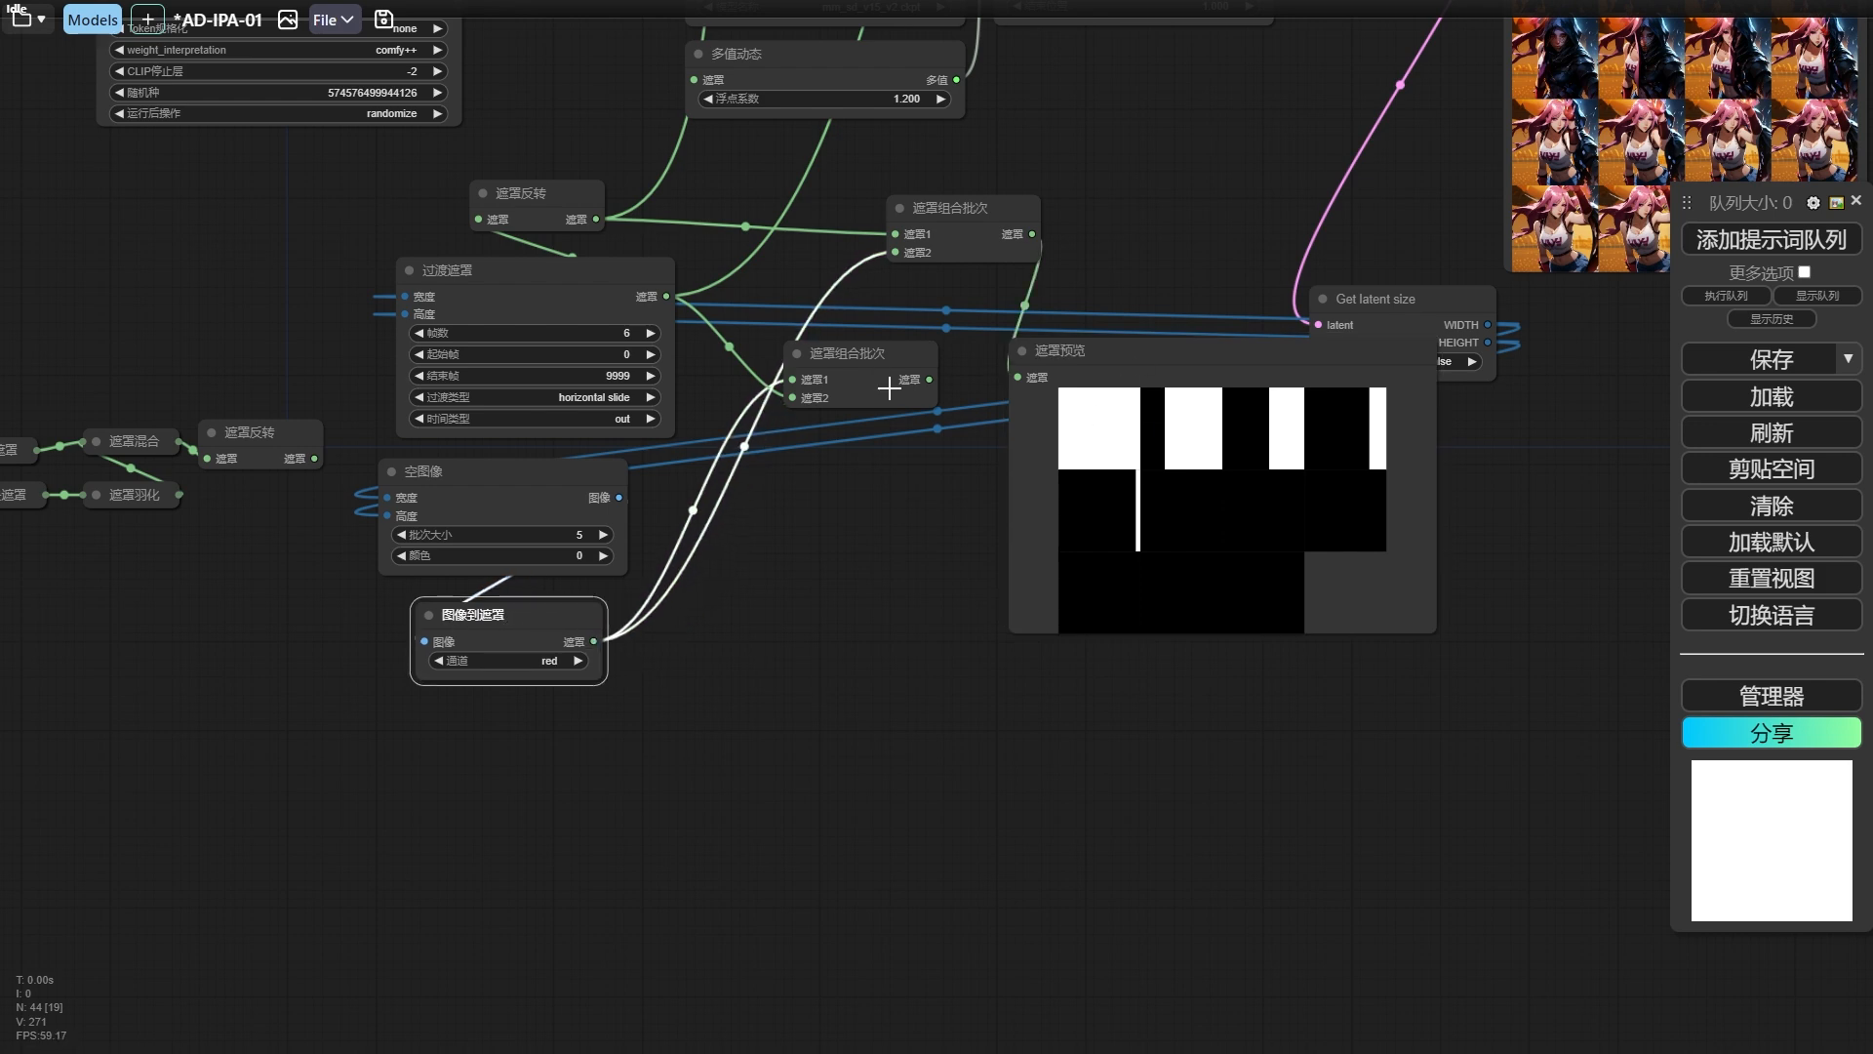
drag(548, 224, 734, 632)
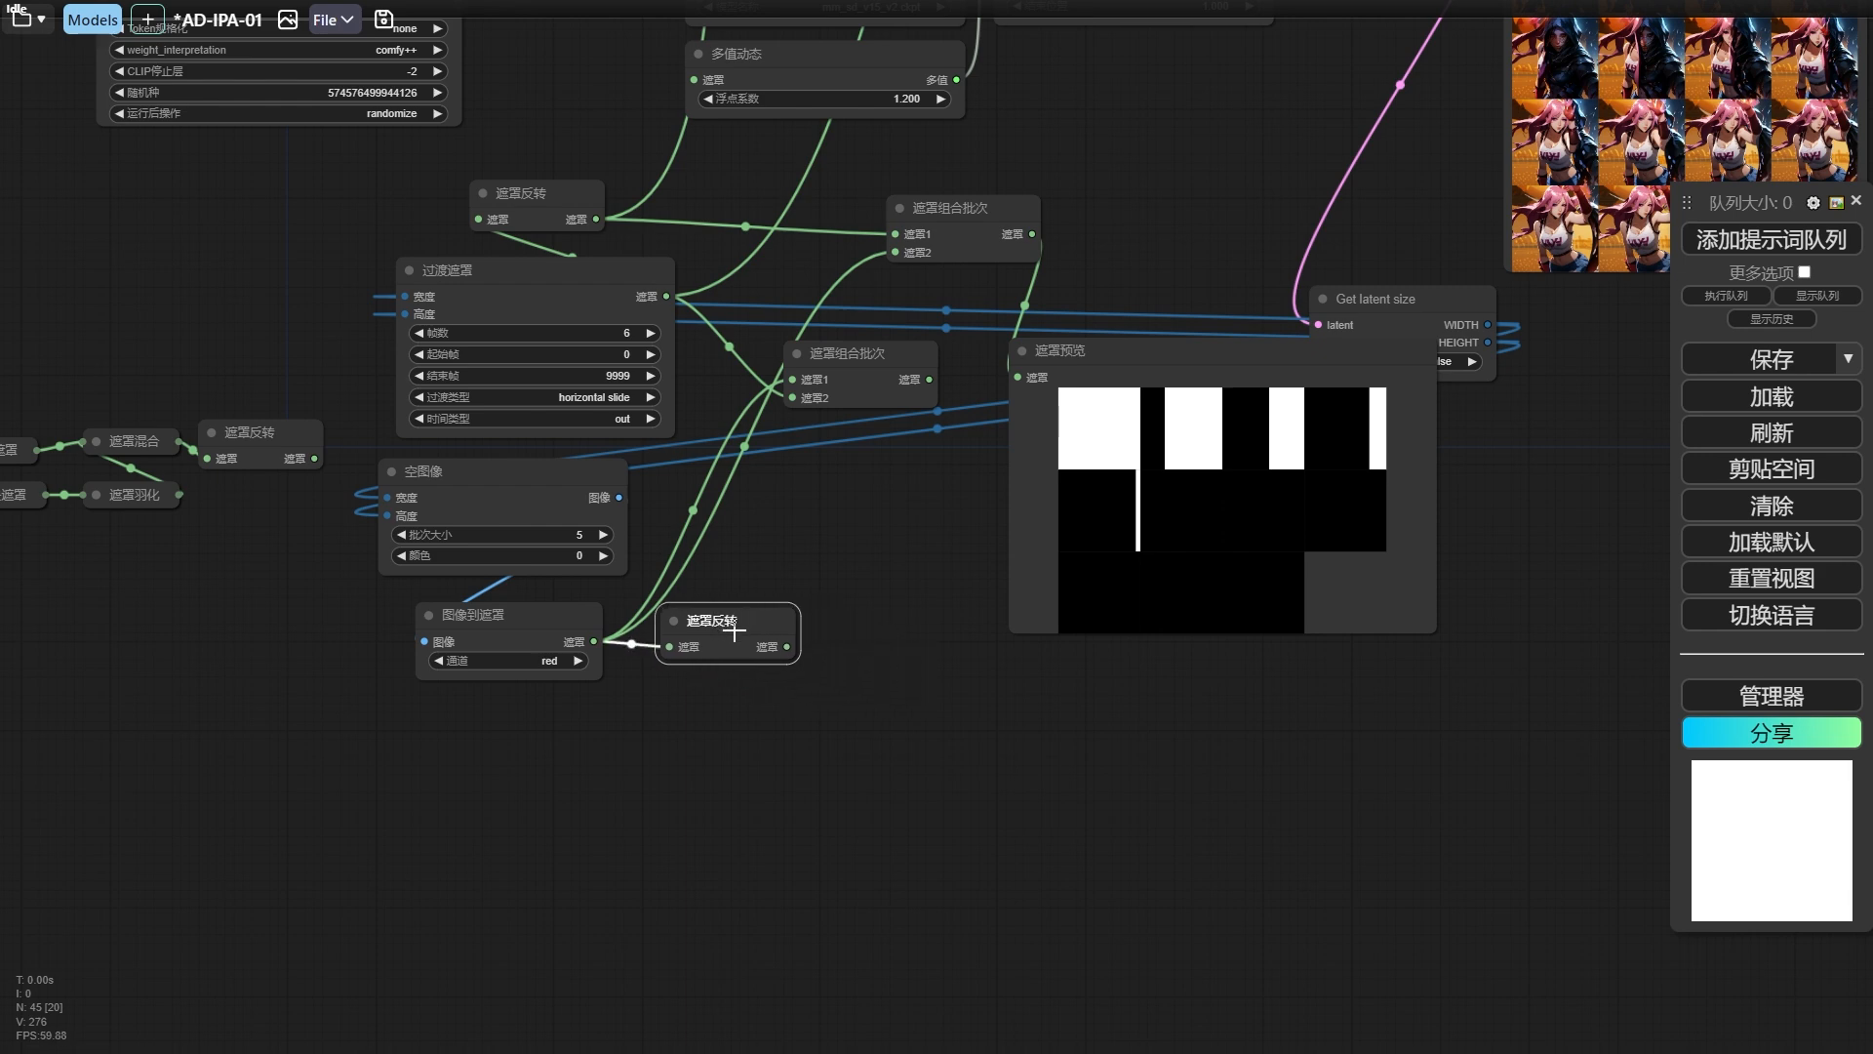
Add a third 遮罩组合批次 node with the inverted blank mask in 遮罩1 and the upper batch in 遮罩2, and preview its output.
drag(949, 229, 811, 252)
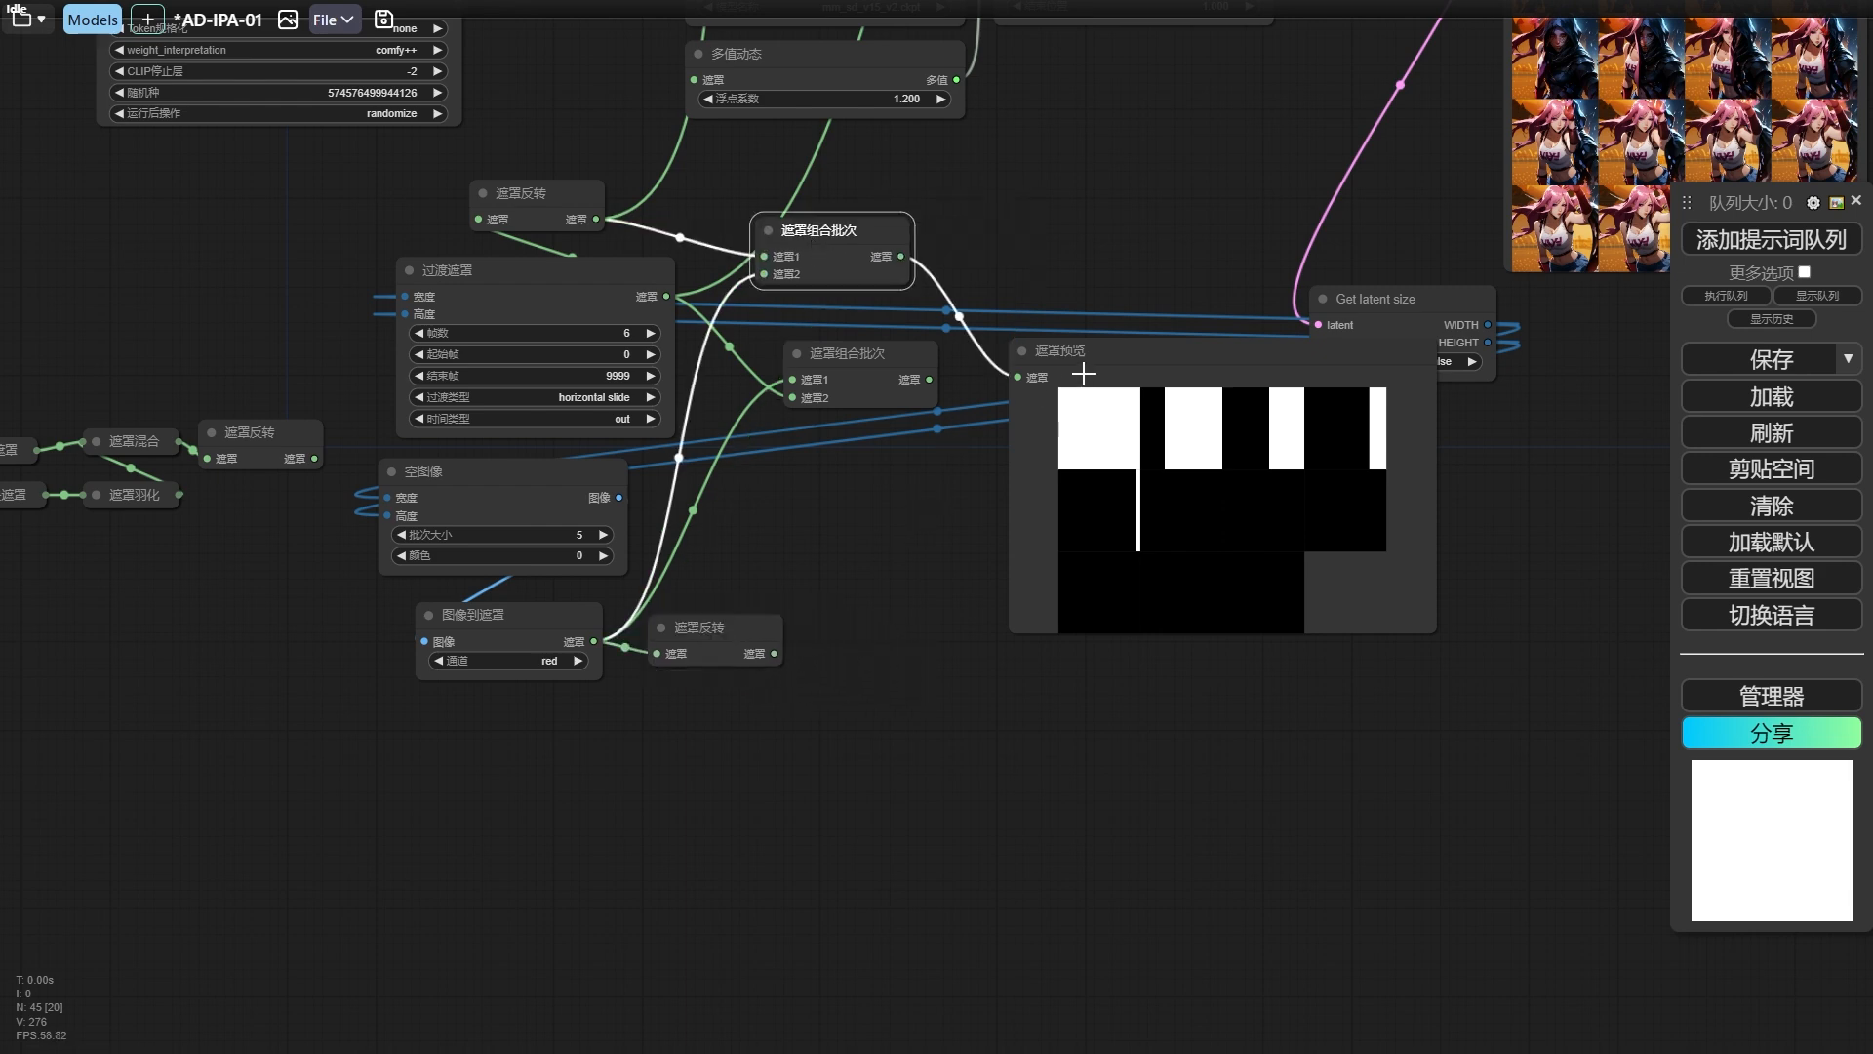
mouse_move(1083, 374)
mouse_down()
mouse_move(1083, 330)
mouse_move(1092, 368)
mouse_up()
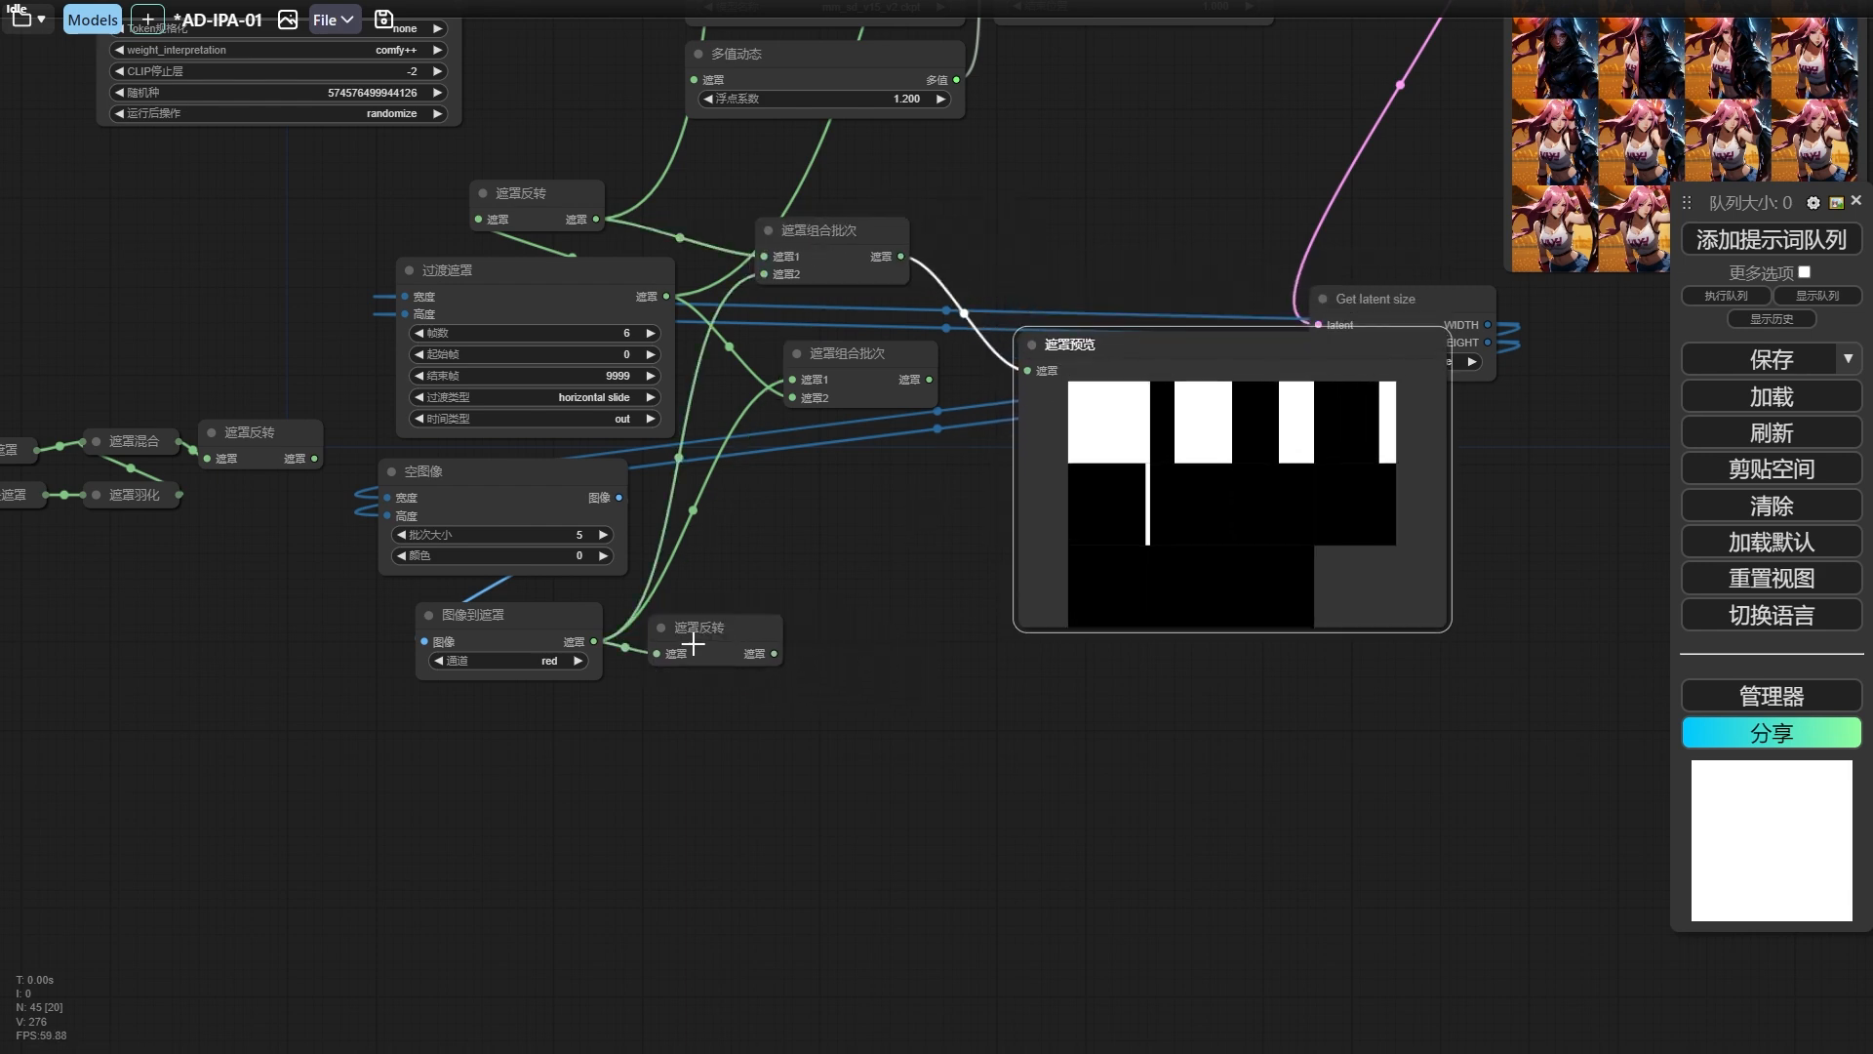
alt+drag(841, 257, 1059, 234)
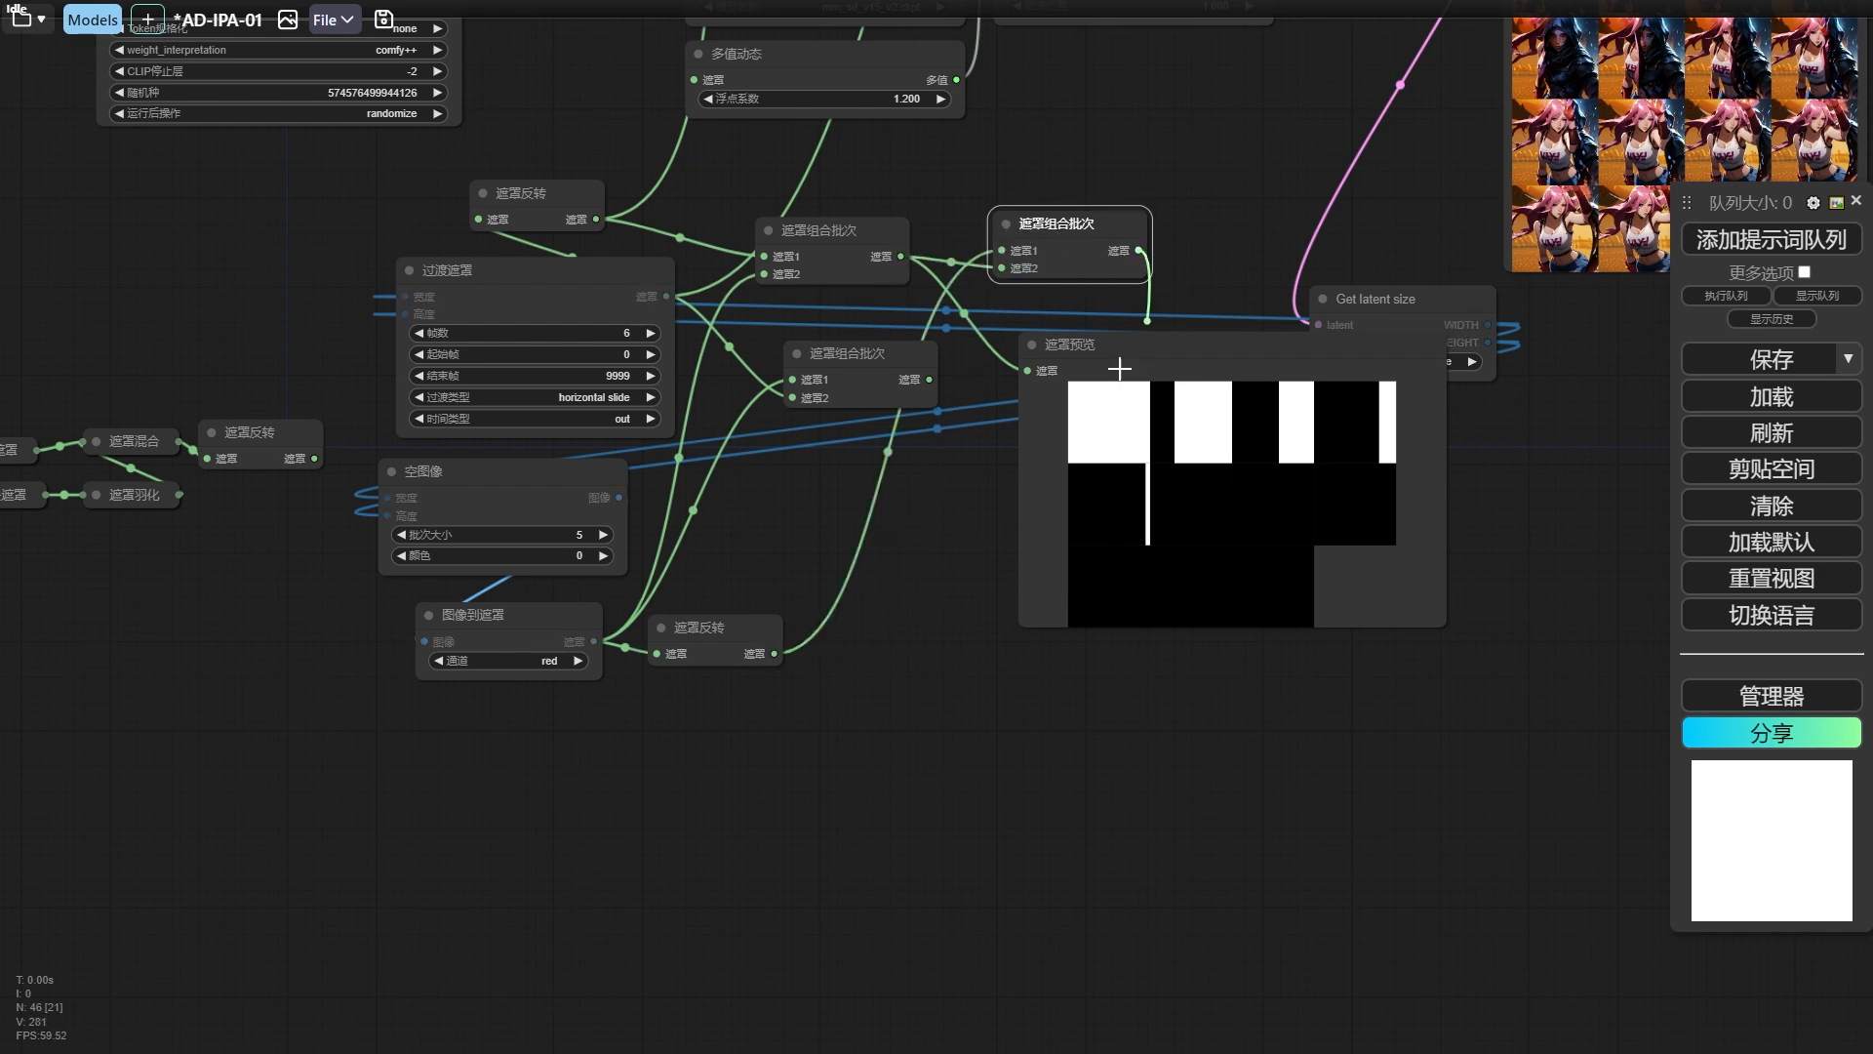
key(ctrl+Return)
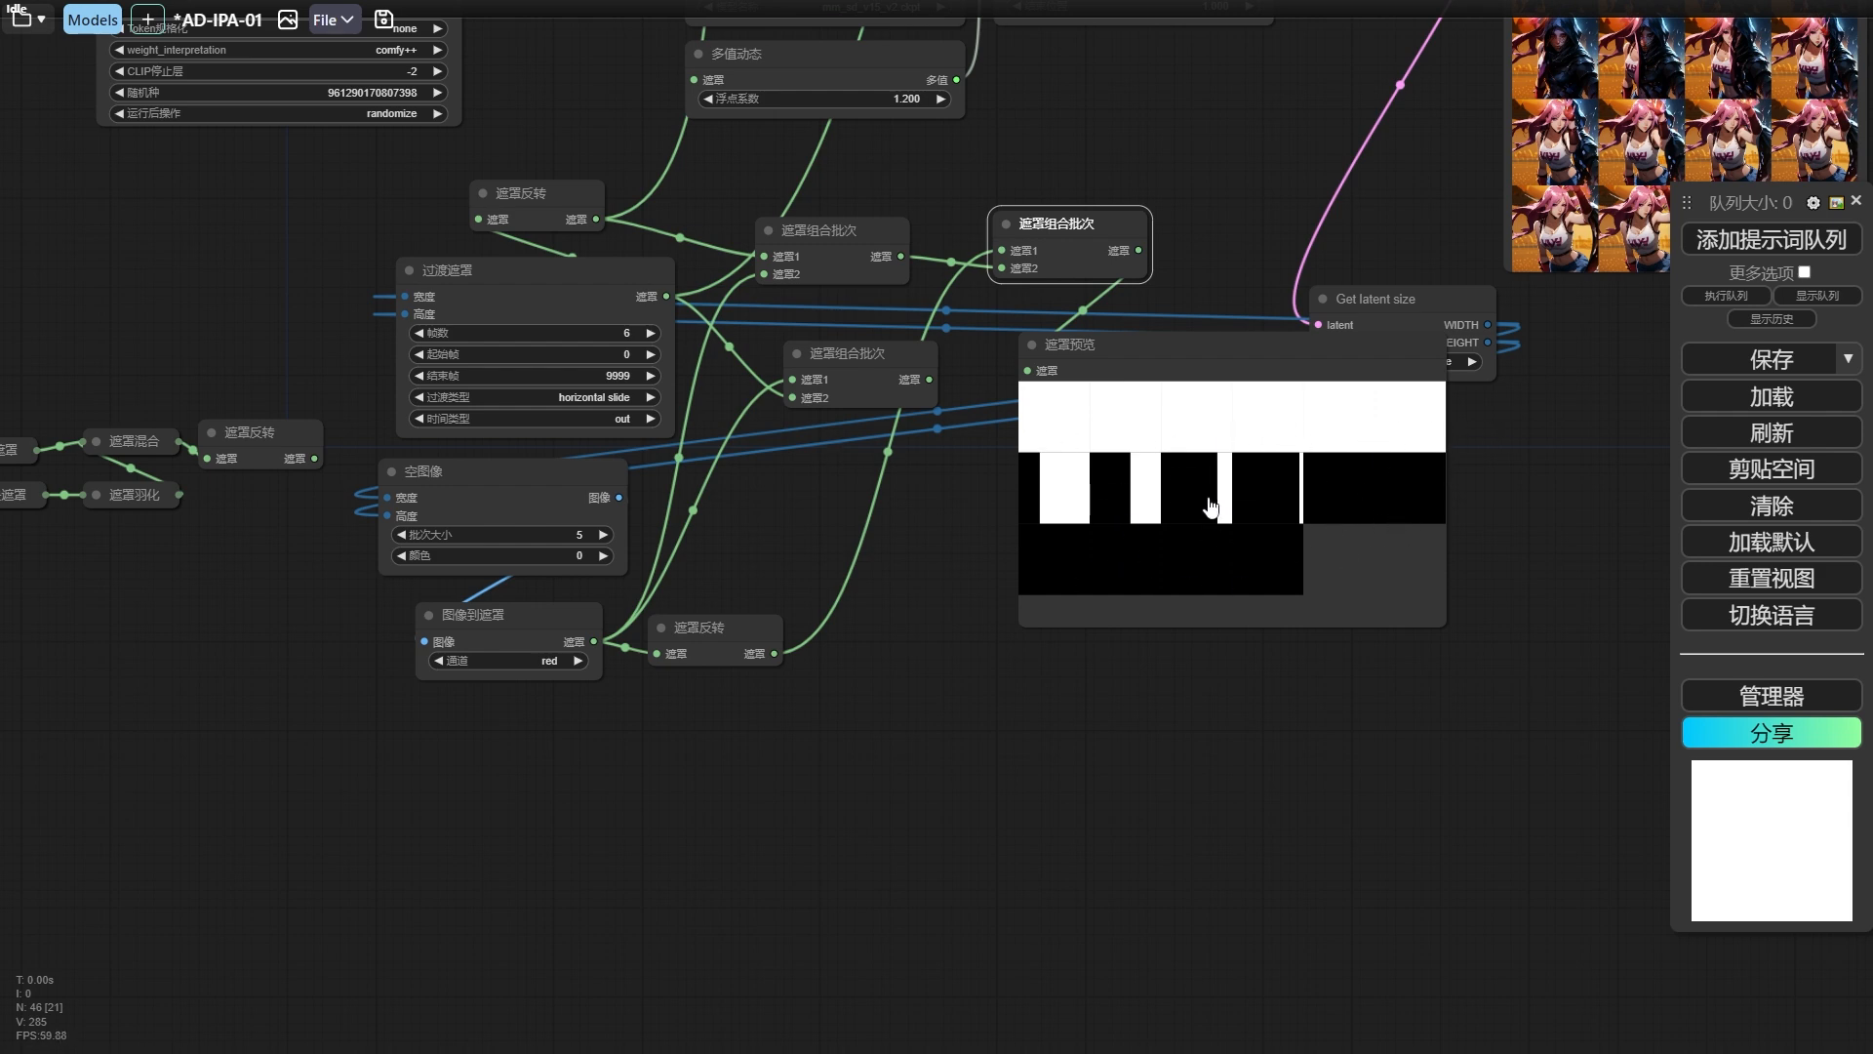
Connect the lower 遮罩组合批次 output to 遮罩预览 and run the workflow to check its frames.
drag(1196, 350, 1211, 365)
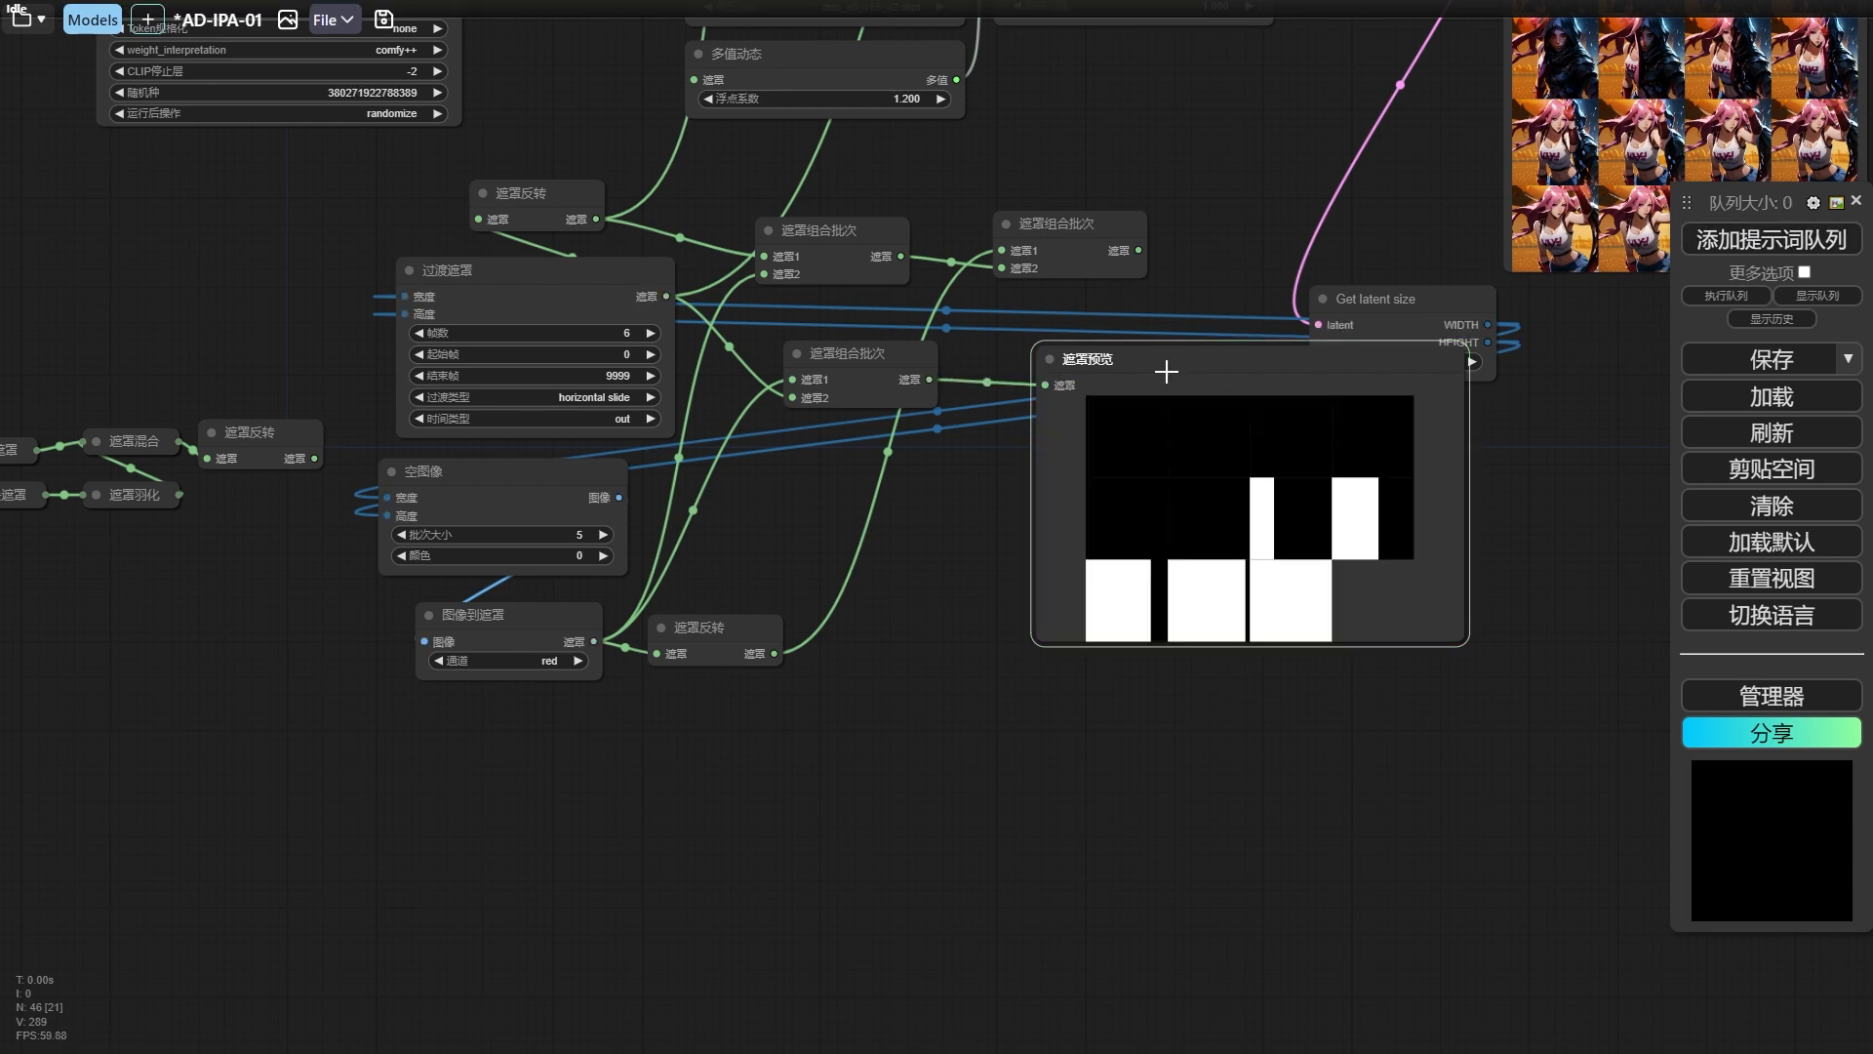
drag(1126, 377, 1134, 369)
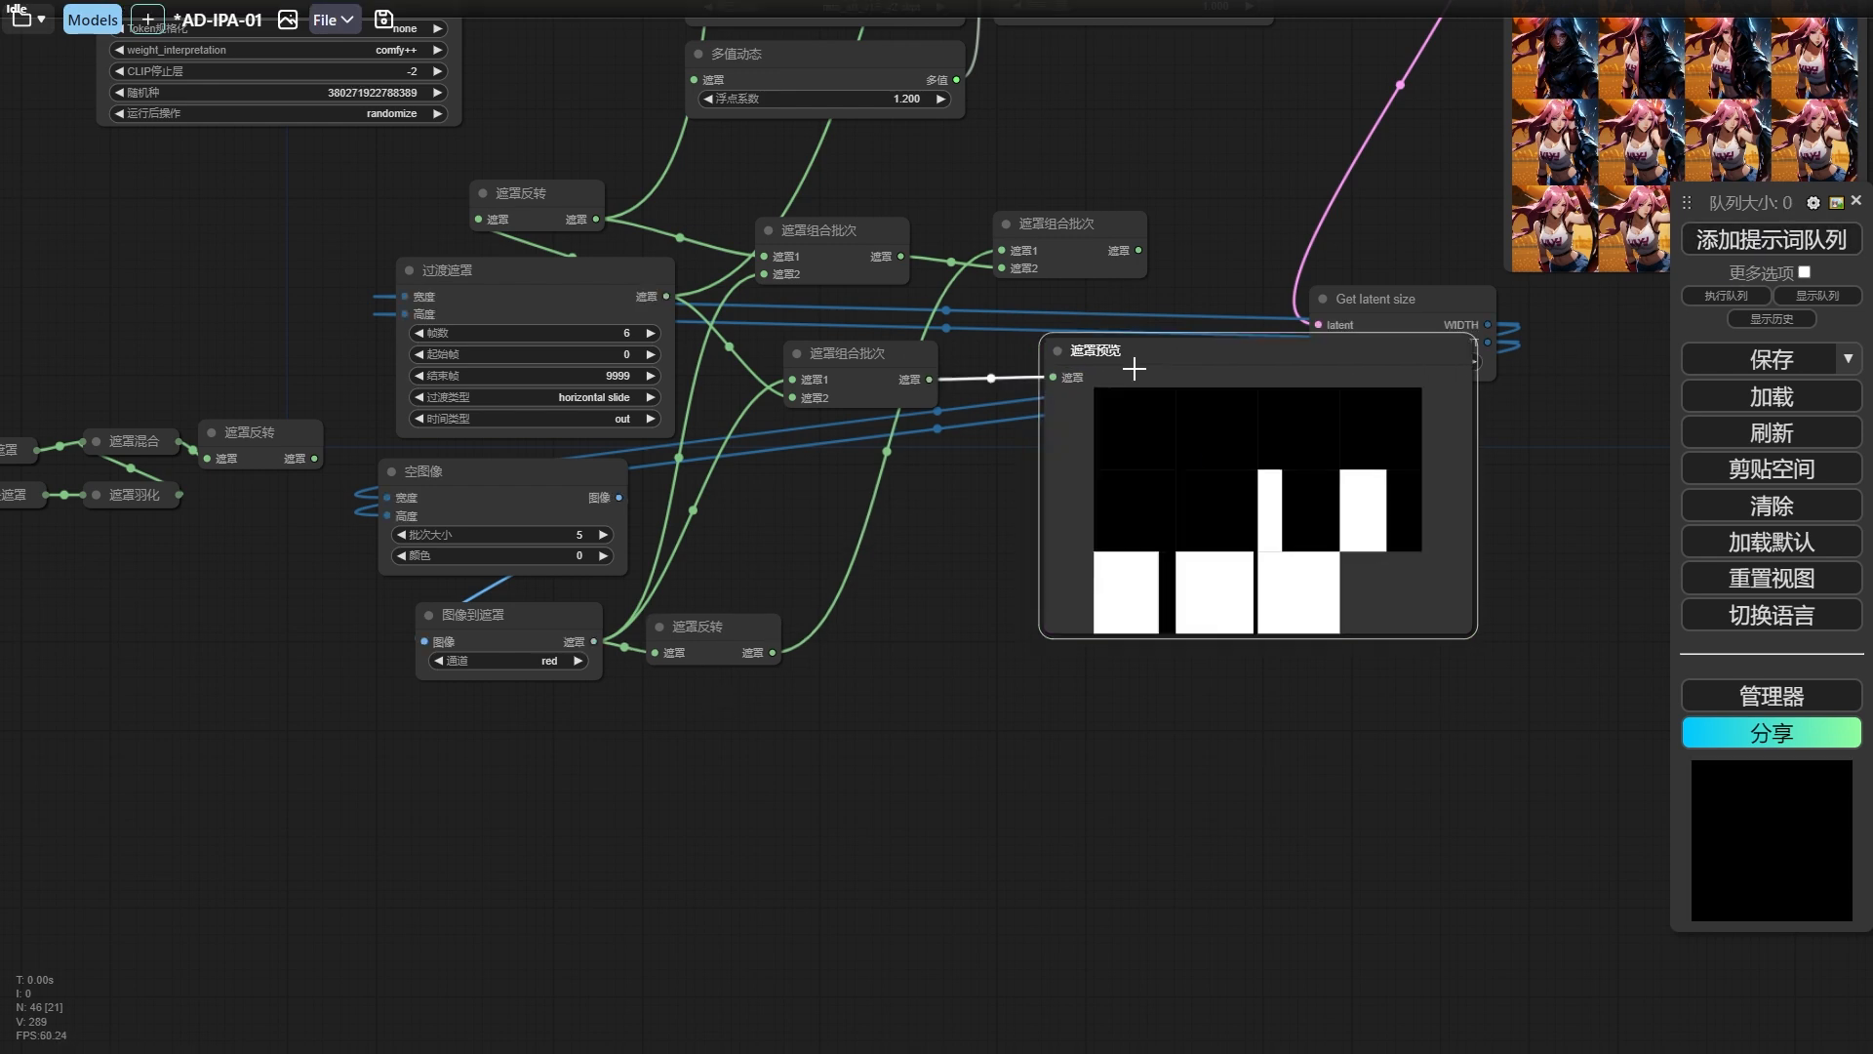
Add a fourth 遮罩组合批次 node with the lower batch in 遮罩1 and the inverted blank mask in 遮罩2, and preview its output.
mouse_move(840, 376)
mouse_down()
mouse_move(788, 376)
mouse_move(1025, 382)
mouse_up()
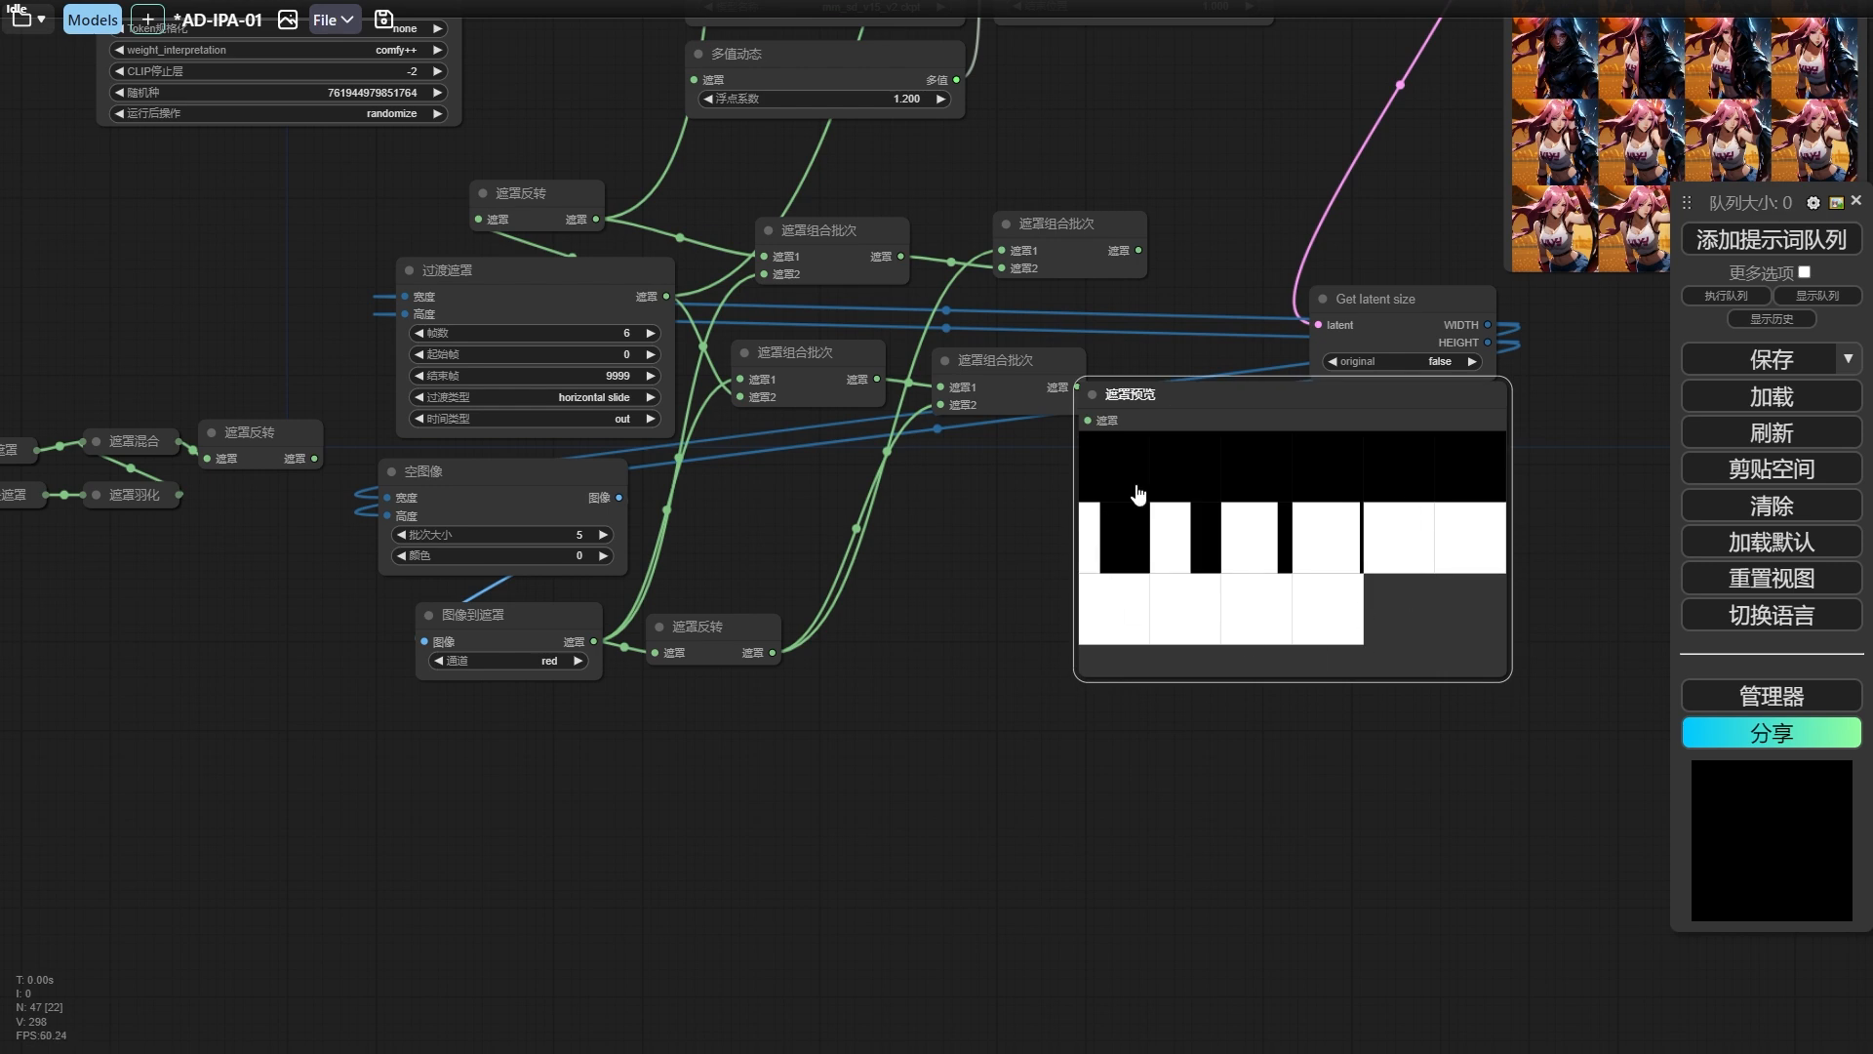
drag(1186, 404, 1226, 410)
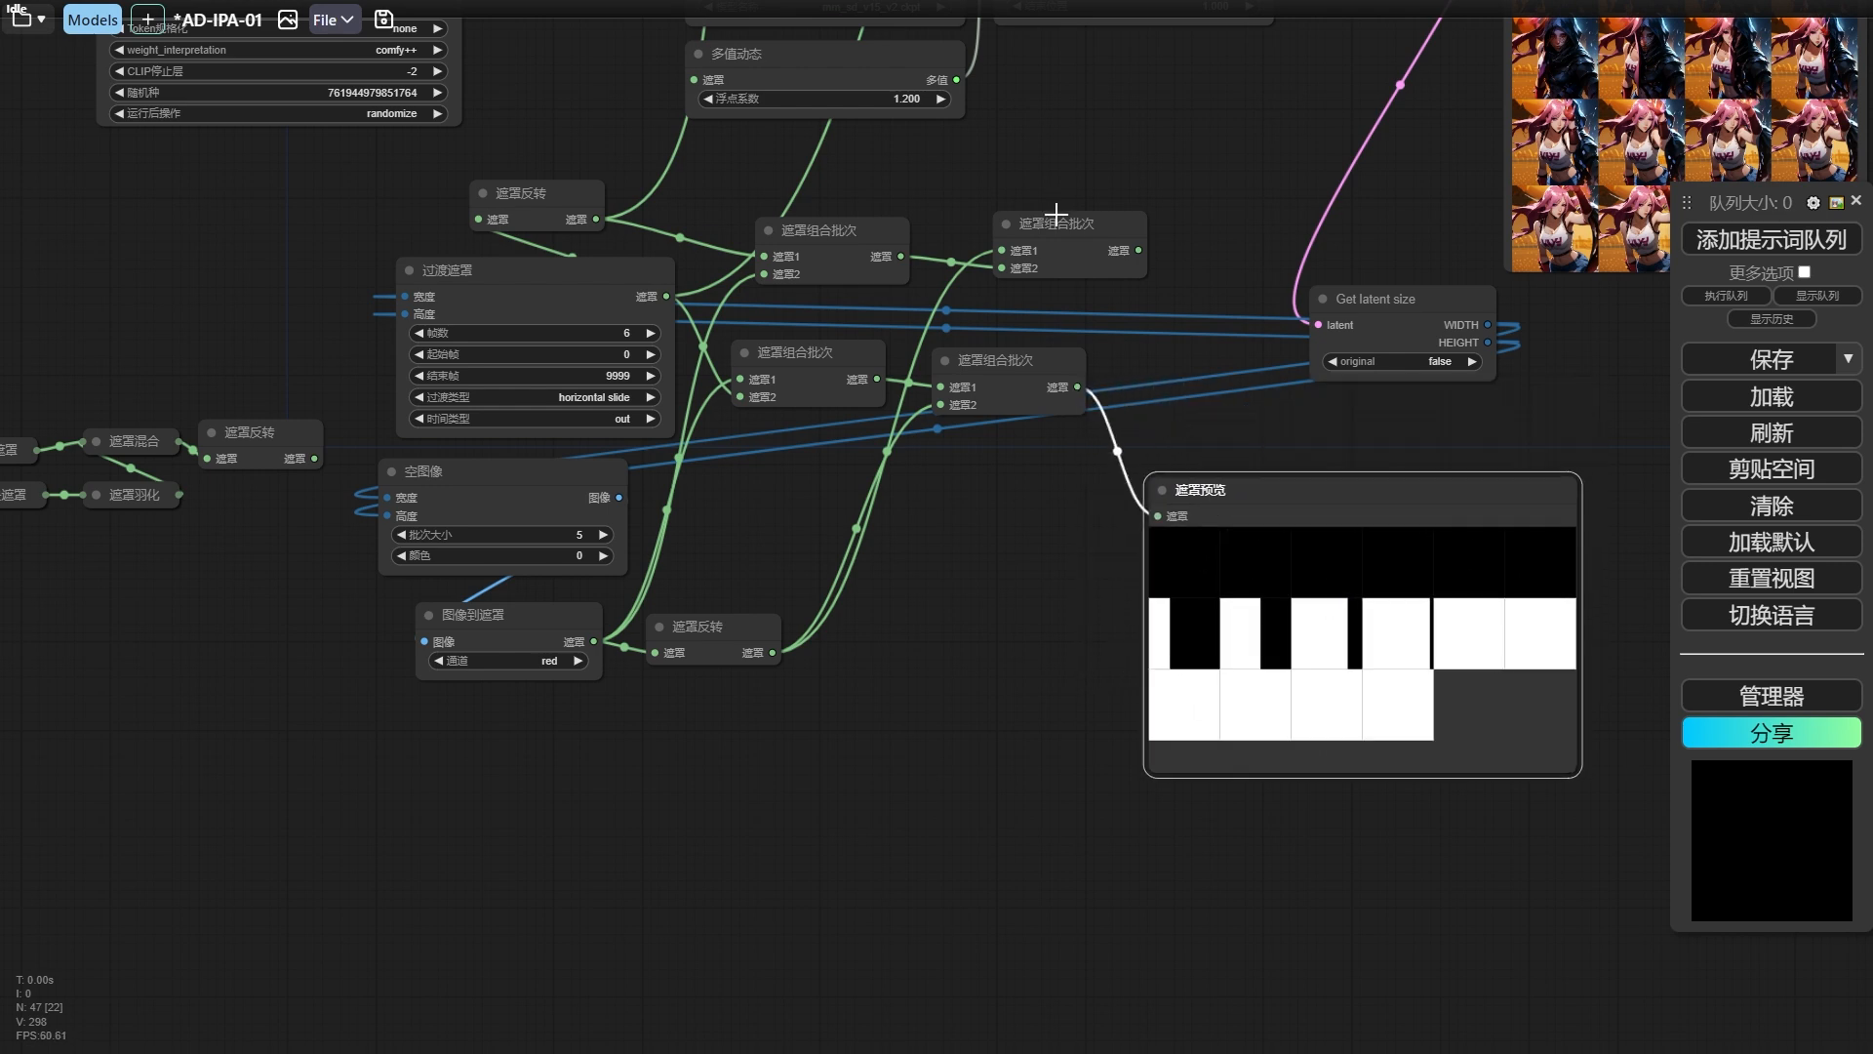
Rearrange the 过渡遮罩 node and the four 遮罩组合批次 nodes into a compact layout beside the blank-image nodes.
drag(1060, 233, 1093, 424)
scroll(1095, 179, down, 2)
drag(839, 514, 828, 633)
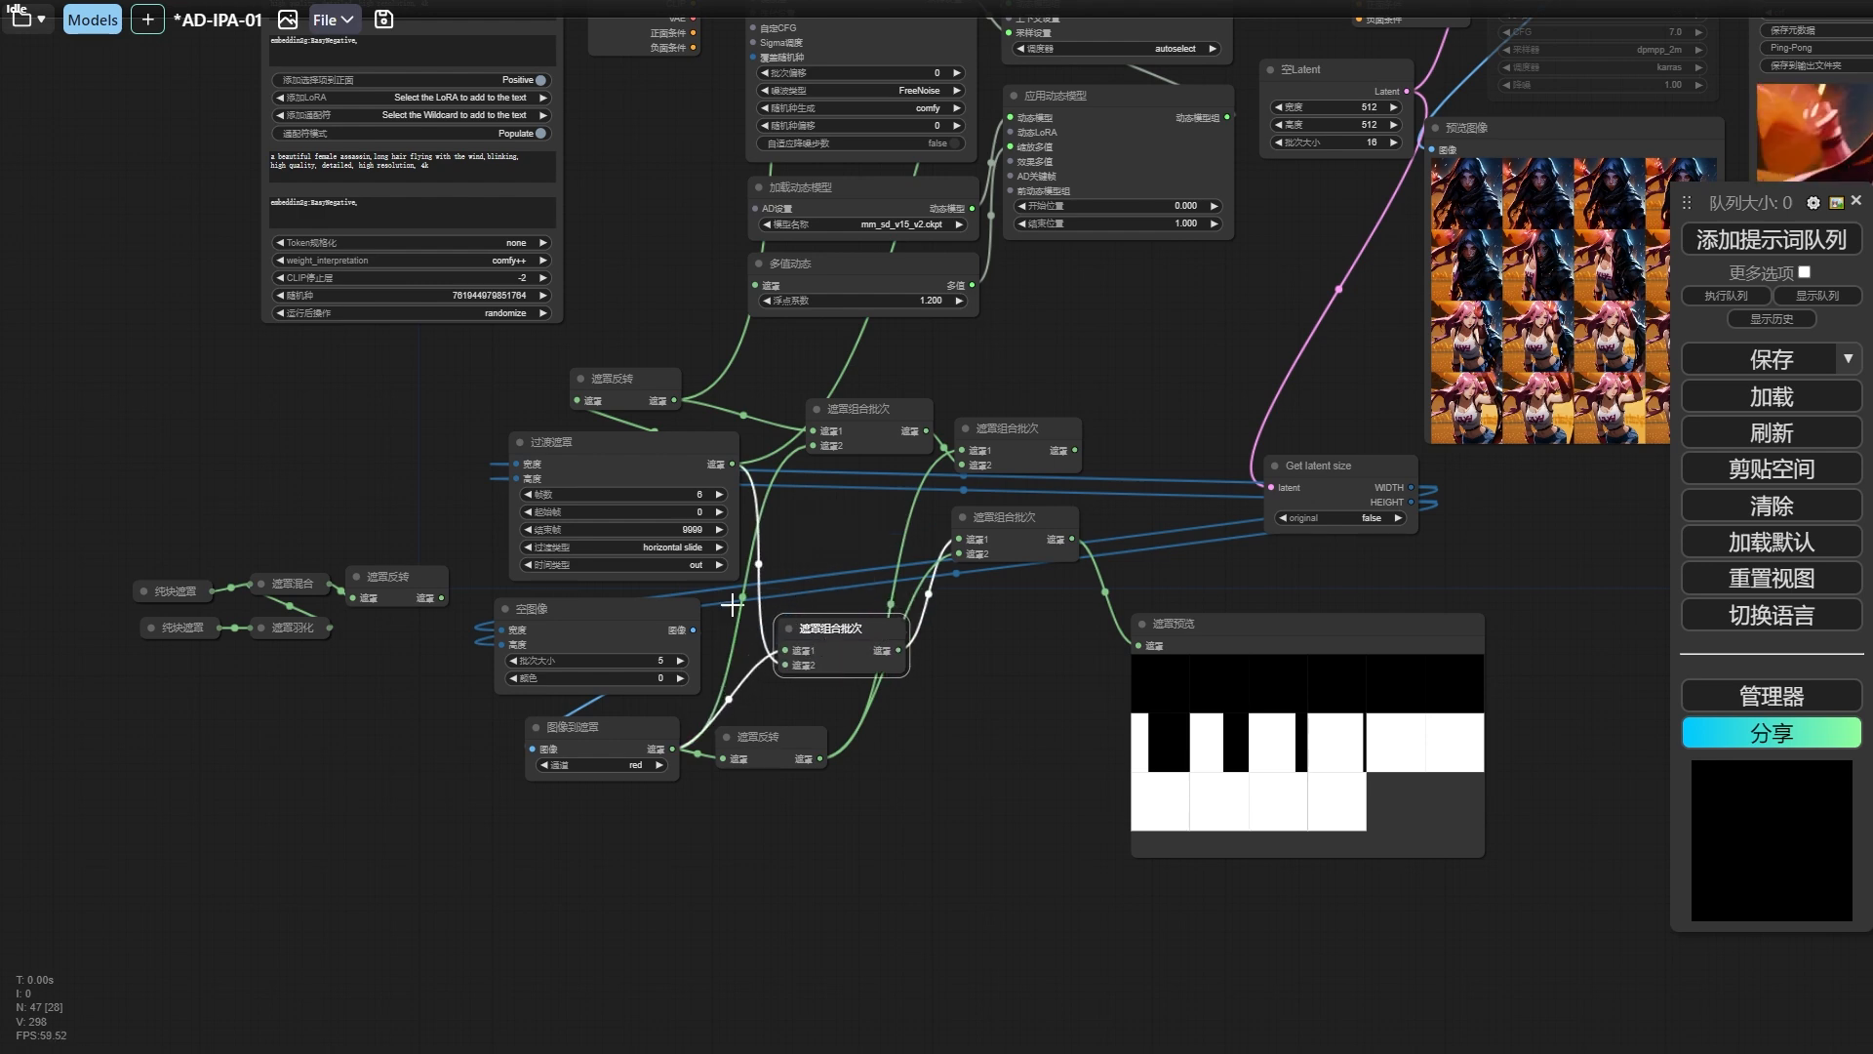
drag(603, 453, 561, 456)
drag(871, 420, 813, 549)
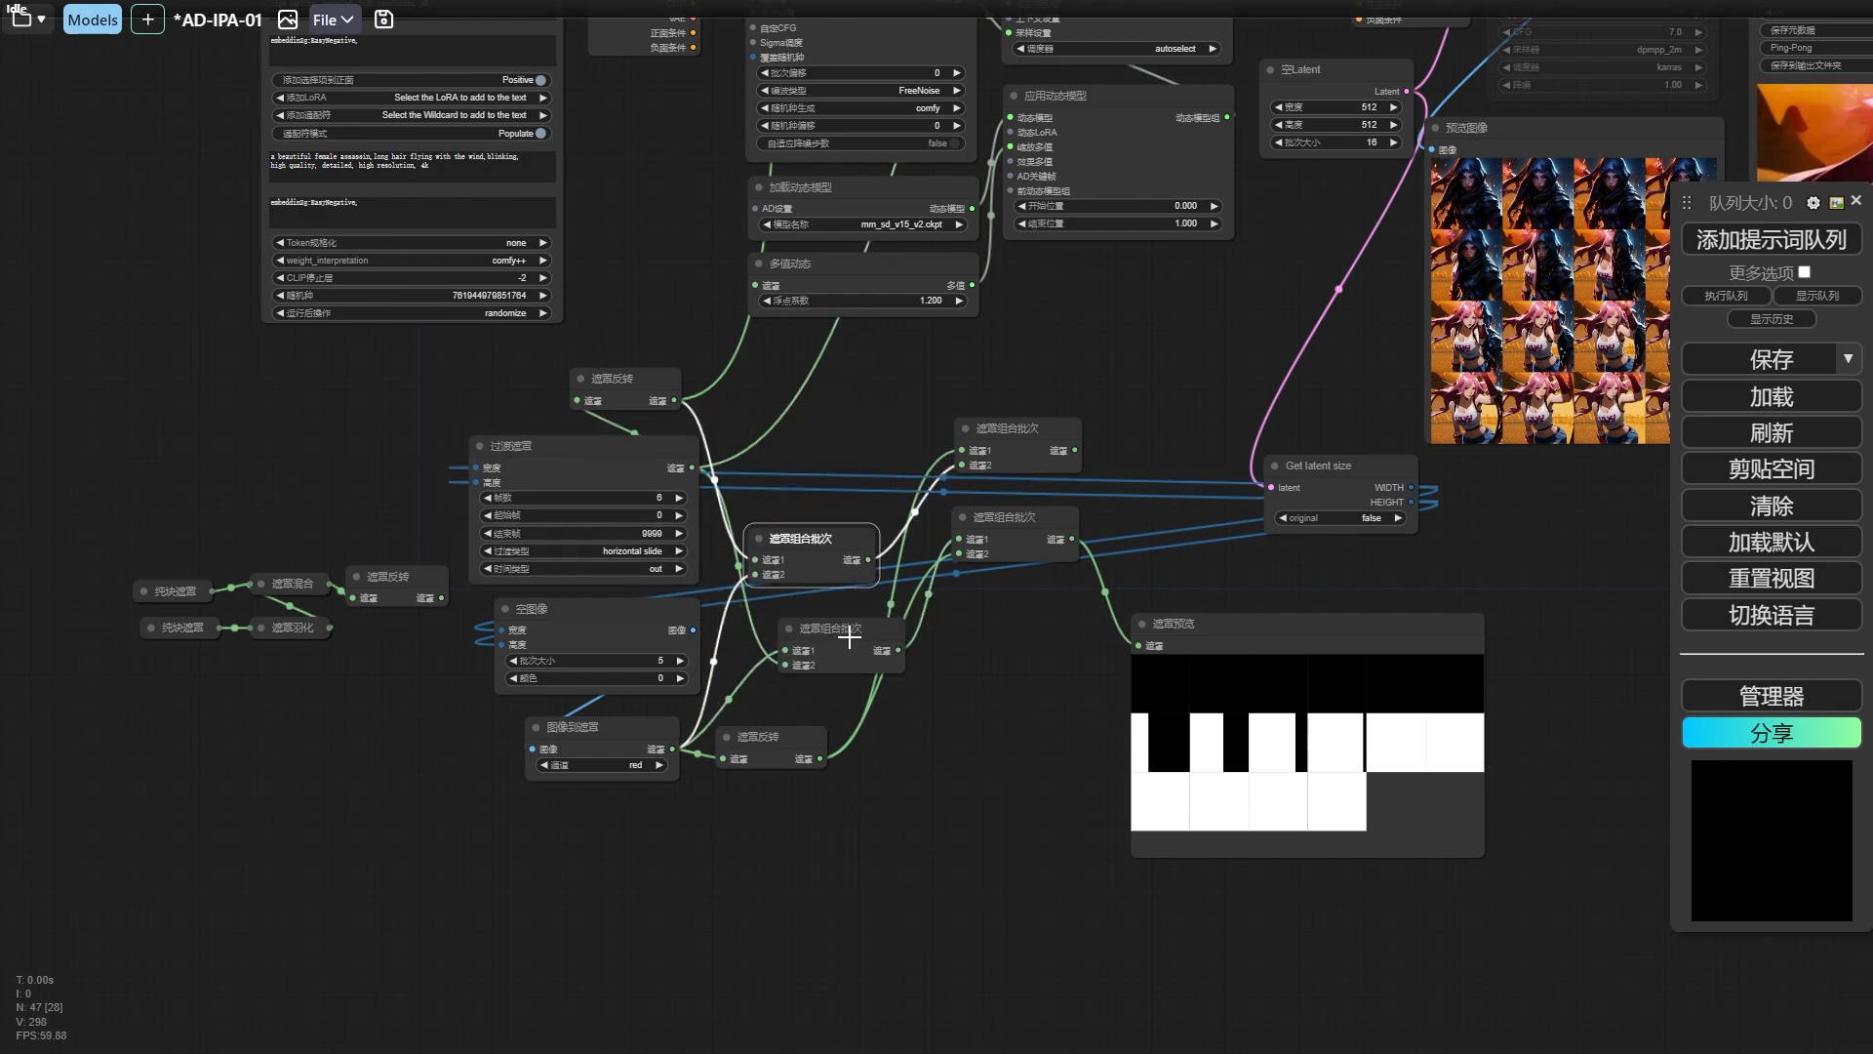
drag(849, 639, 805, 632)
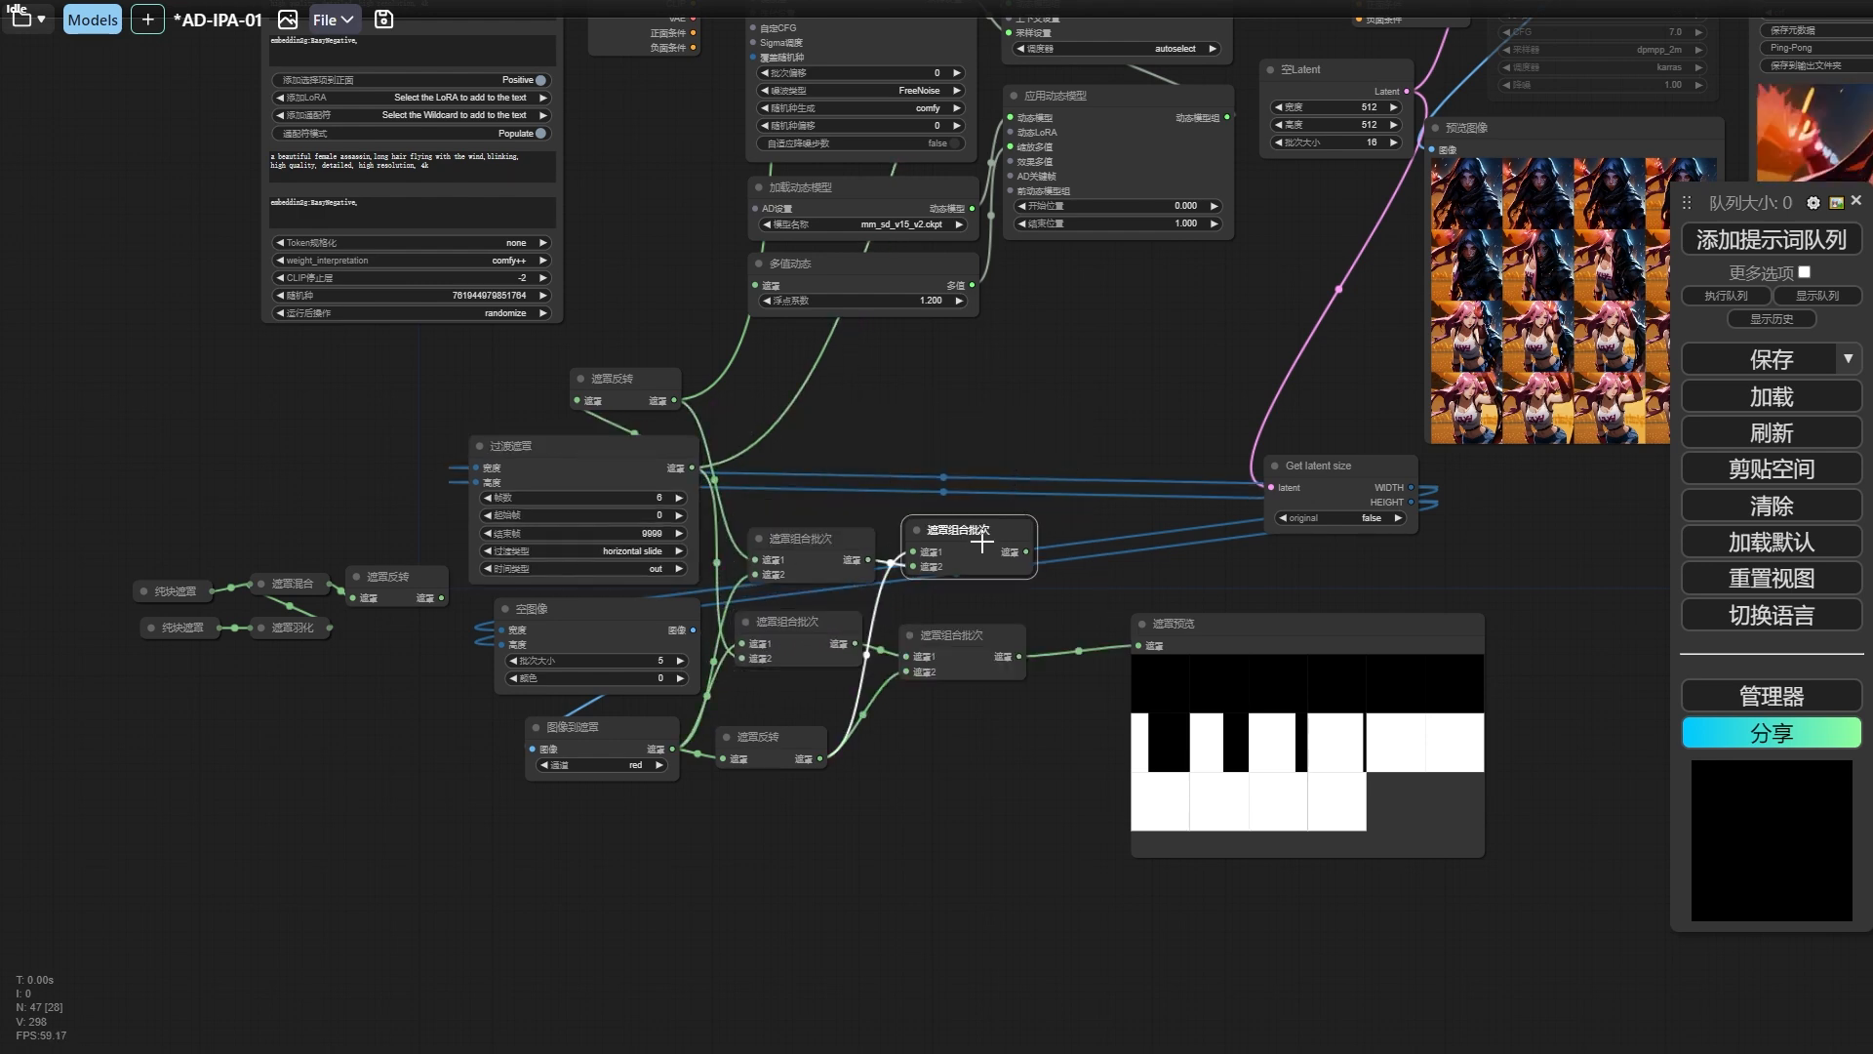
drag(982, 541, 837, 405)
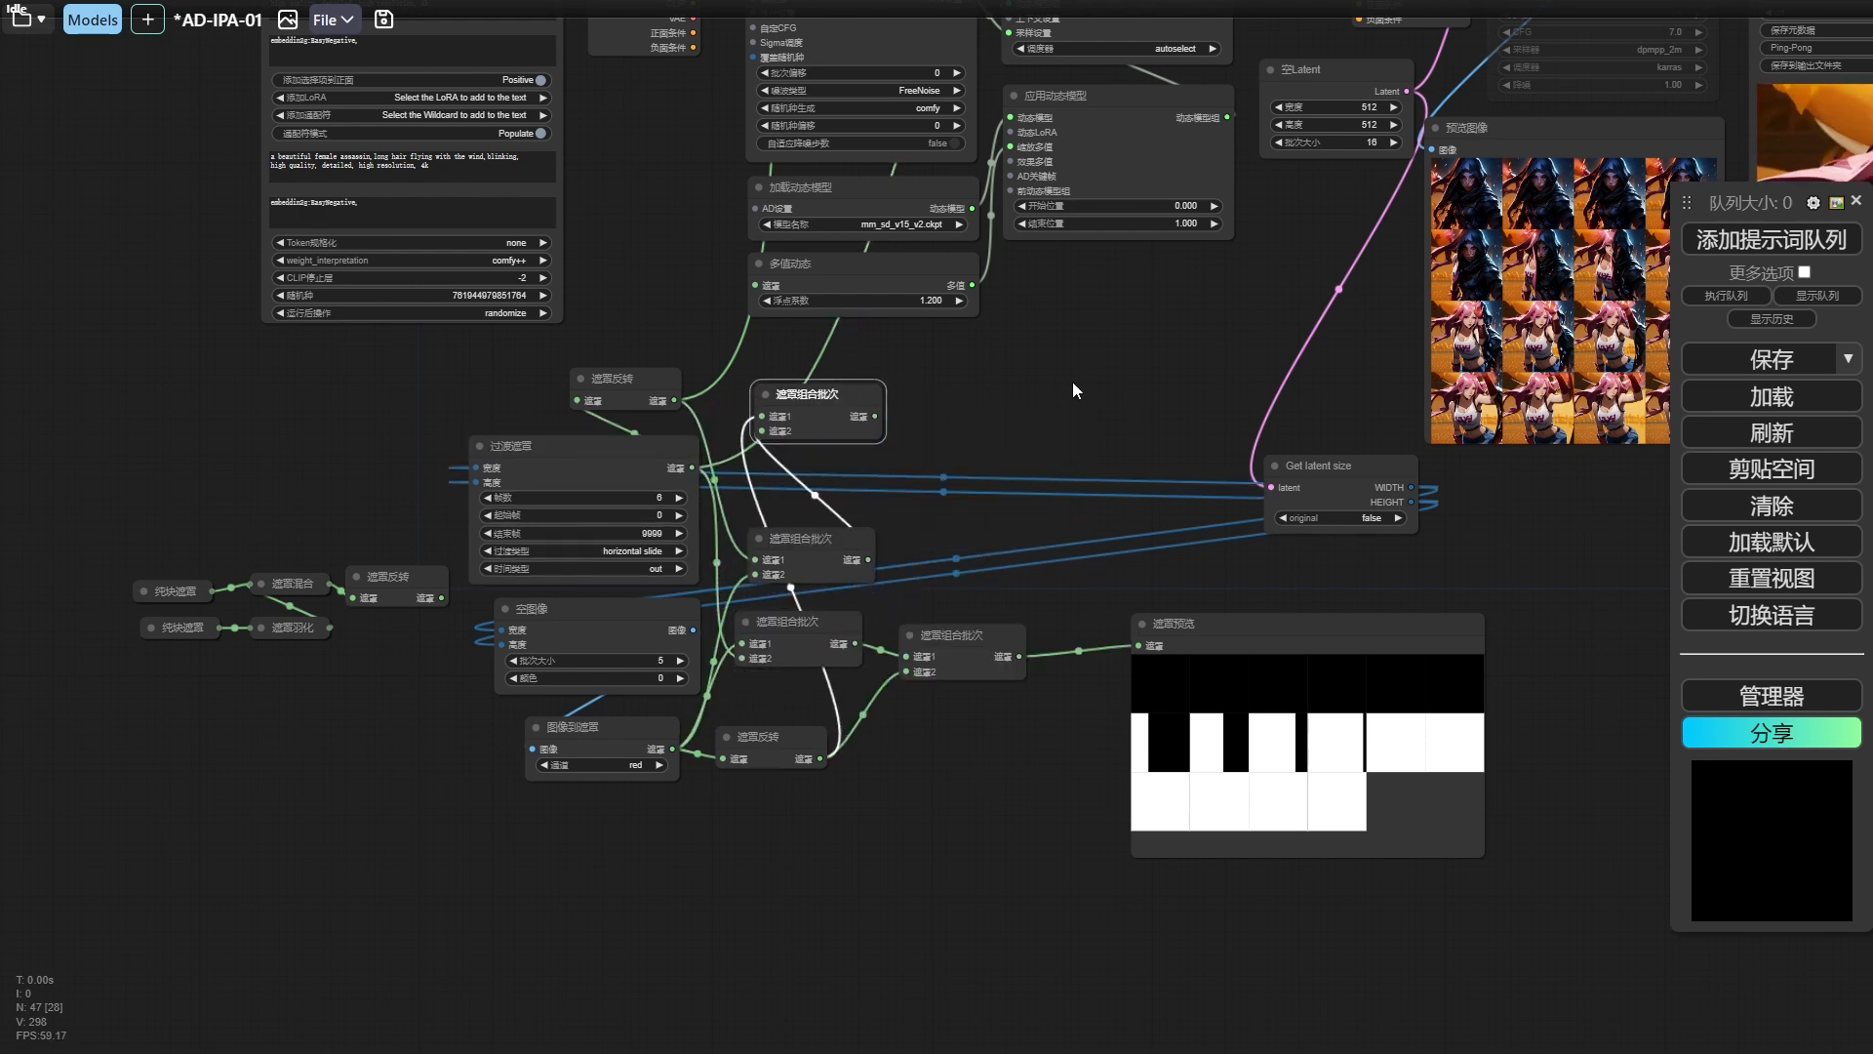
Feed the two final 遮罩组合批次 outputs into the 关注层遮罩 inputs of the two IPAdapter nodes and run the workflow.
drag(1070, 375, 1141, 606)
drag(899, 698, 907, 163)
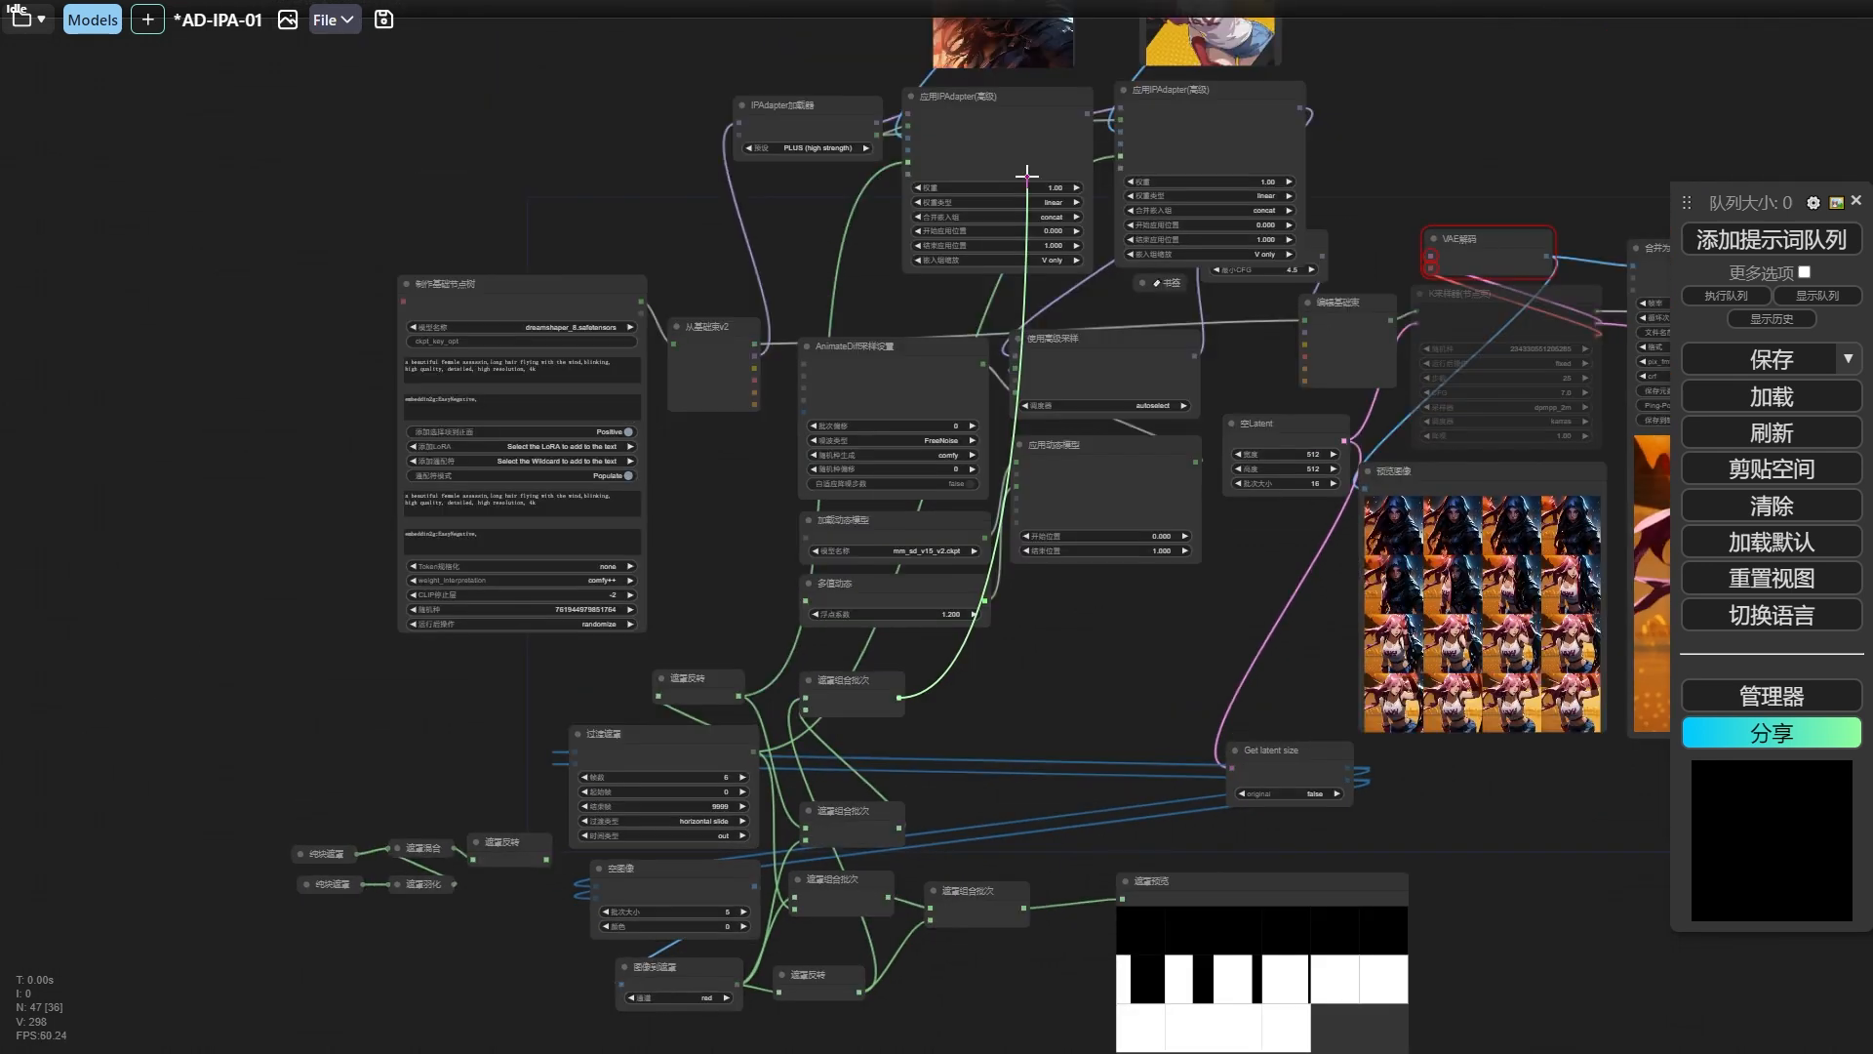
drag(861, 739, 853, 681)
drag(964, 847, 966, 651)
drag(1017, 655, 1028, 675)
drag(1192, 58, 1112, 97)
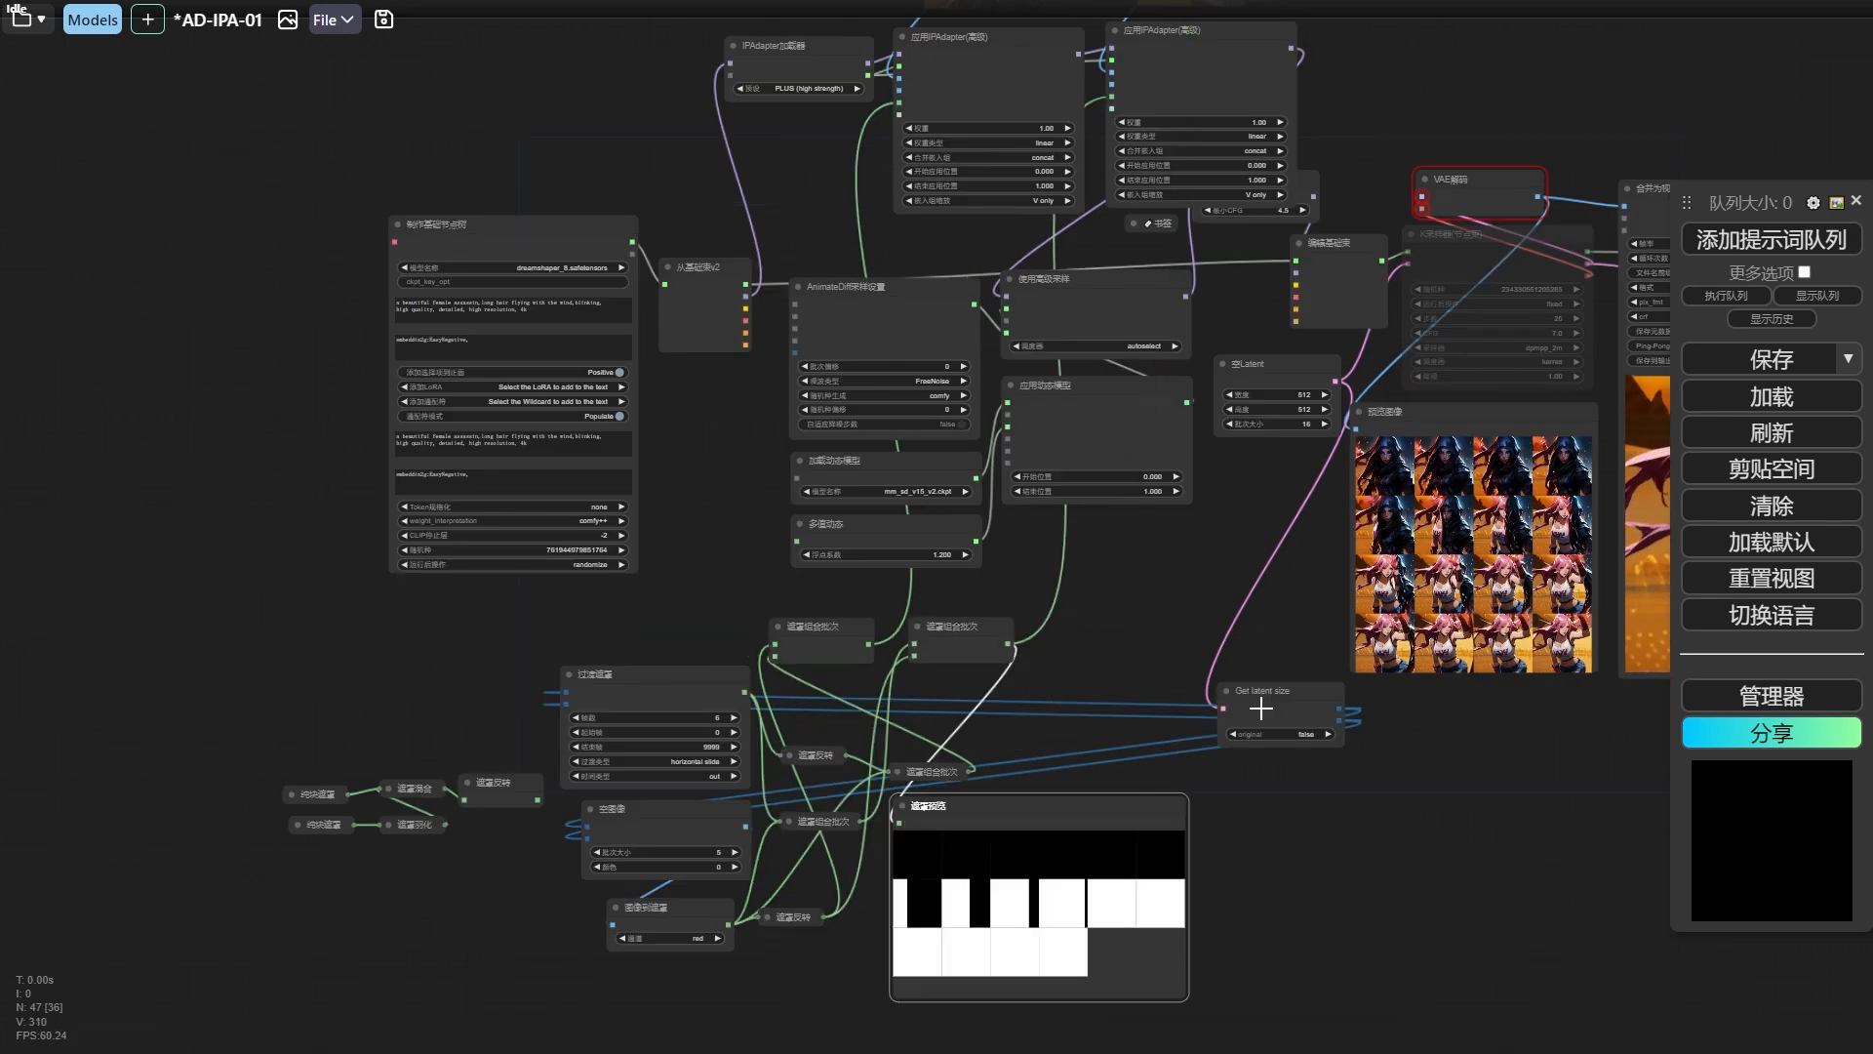
drag(1262, 706, 1259, 714)
drag(1378, 793, 811, 783)
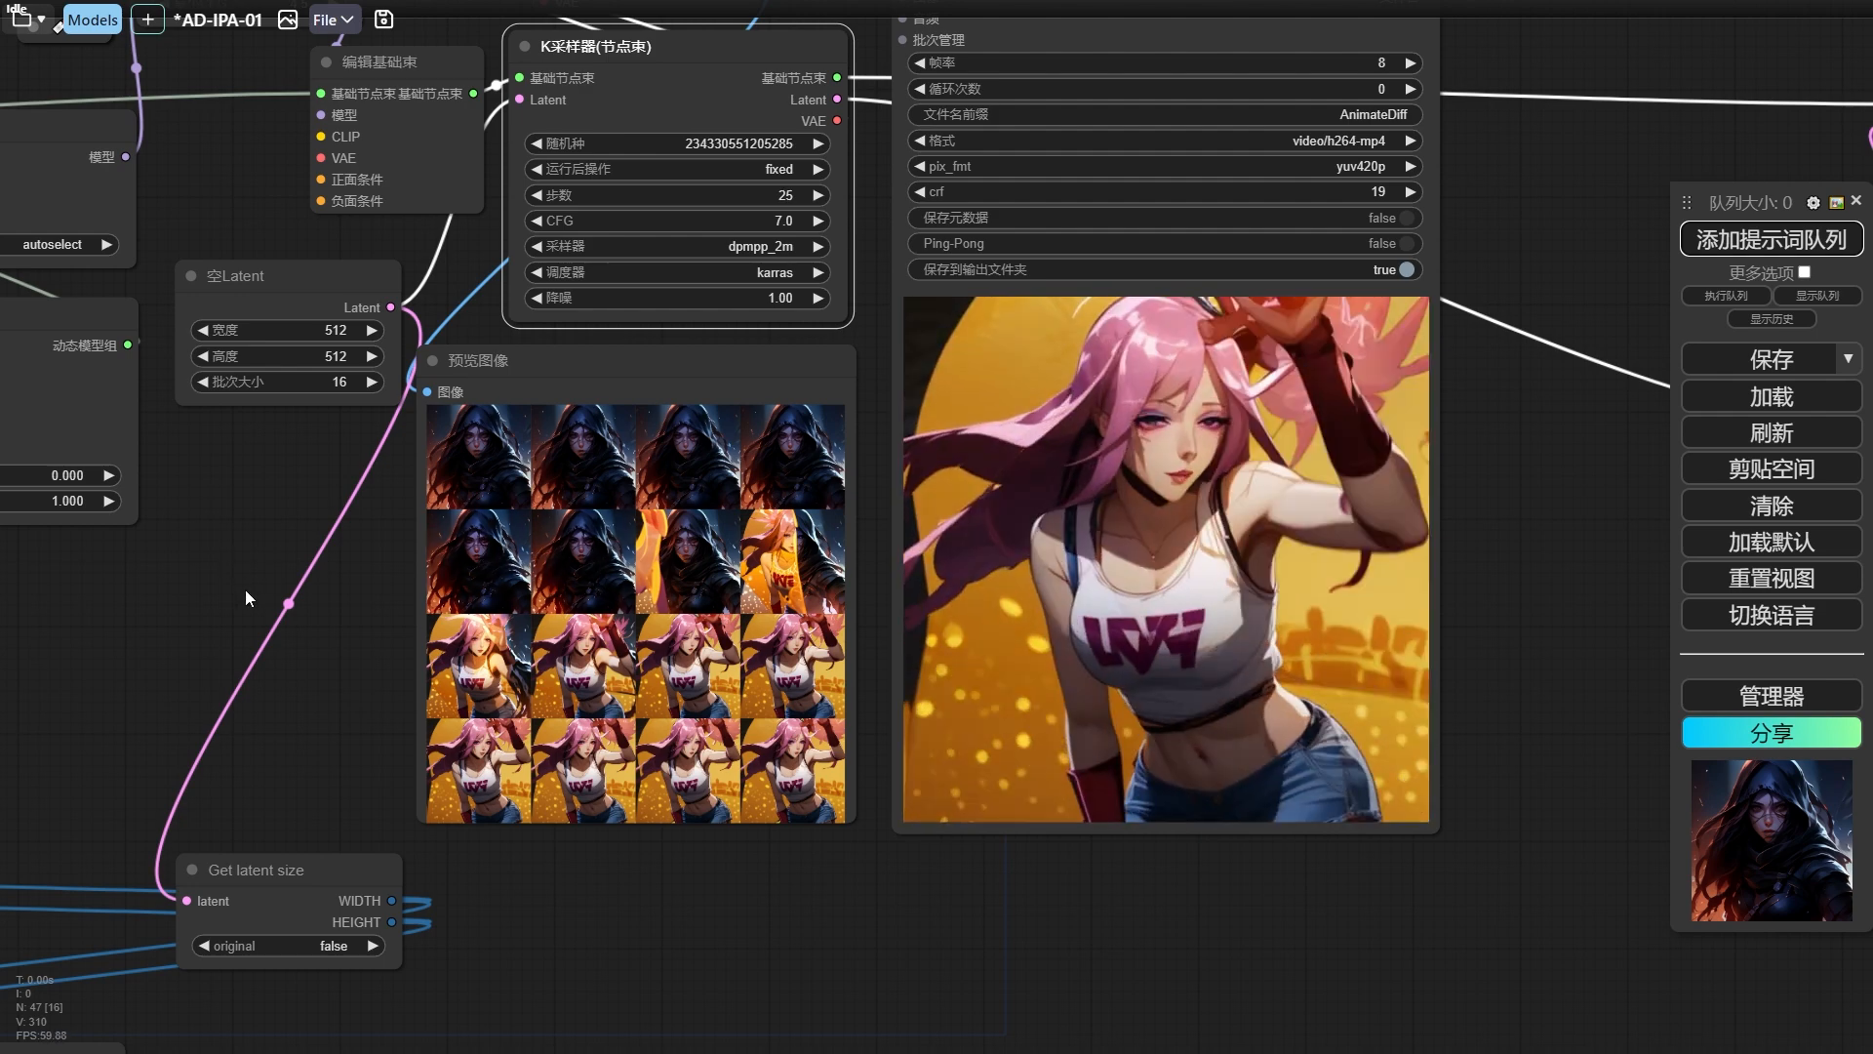
Set the 过渡类型 of the 过渡遮罩 node to center box (开盒) and rerun the workflow to check the transition.
scroll(244, 590, down, 3)
drag(366, 576, 1053, 292)
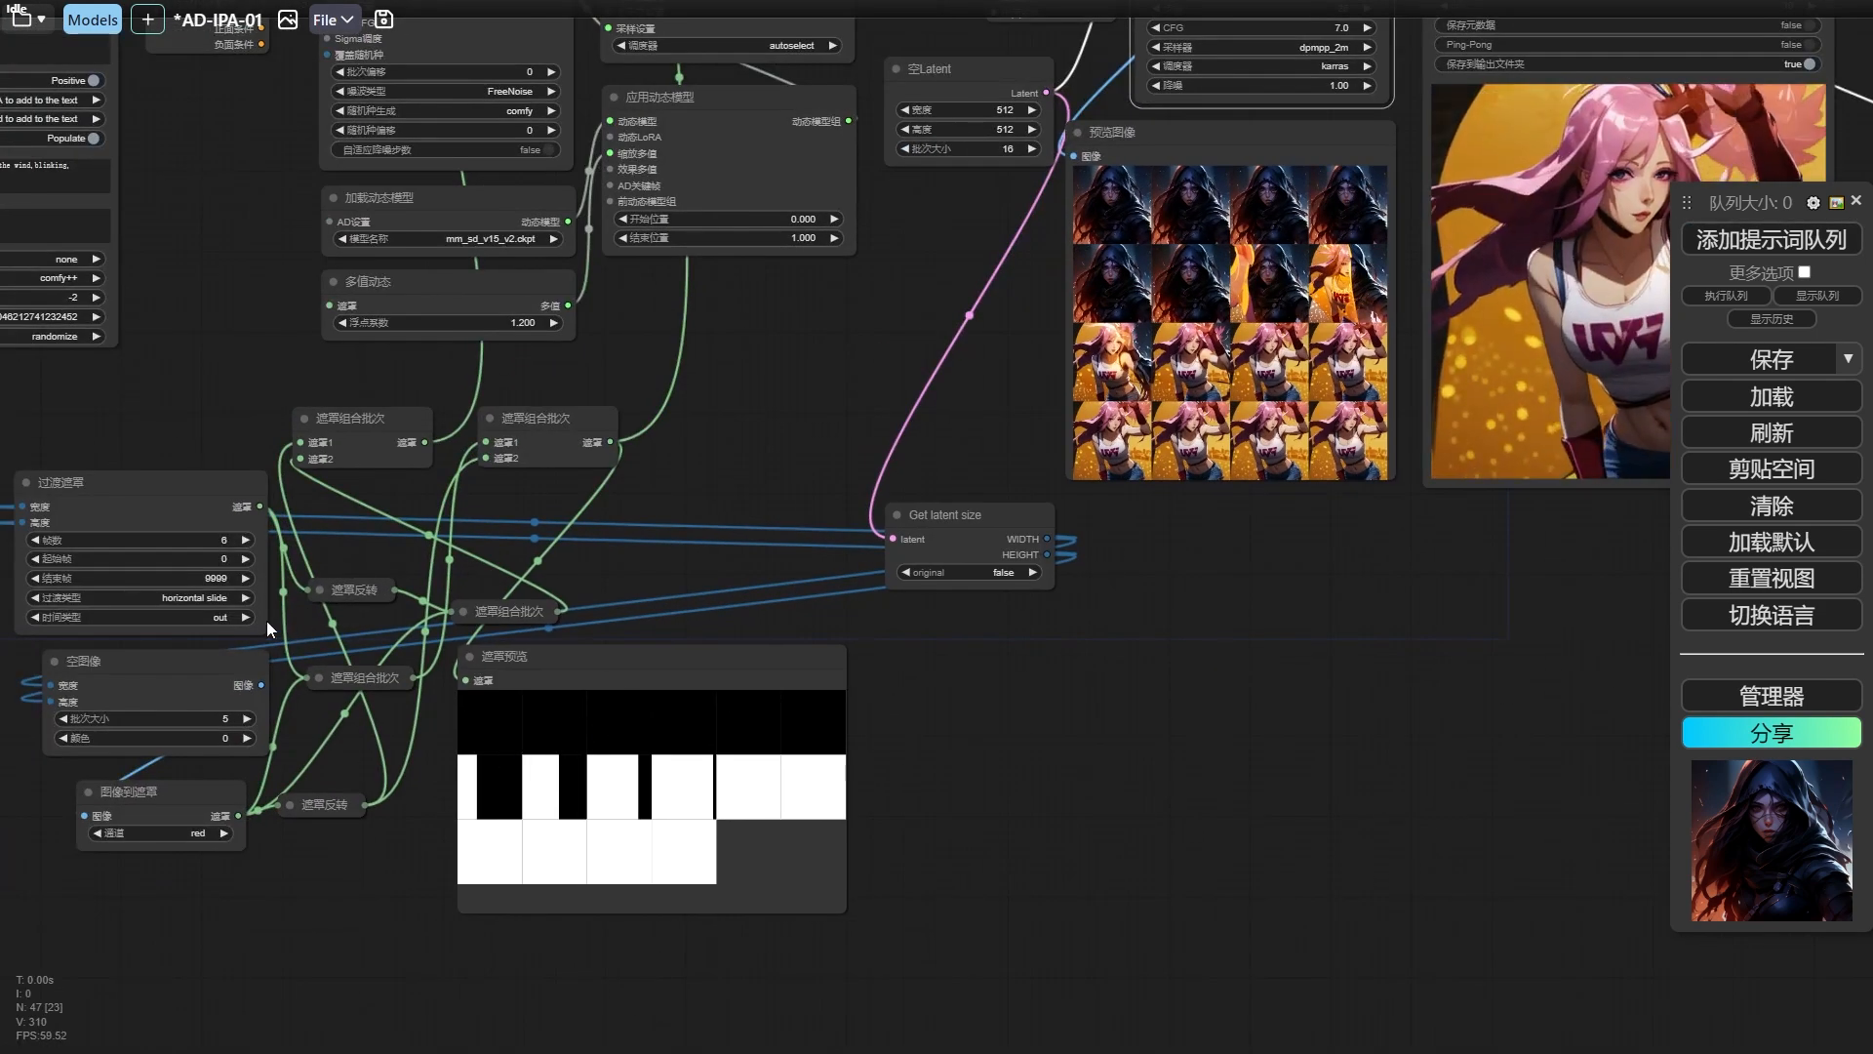
click(205, 597)
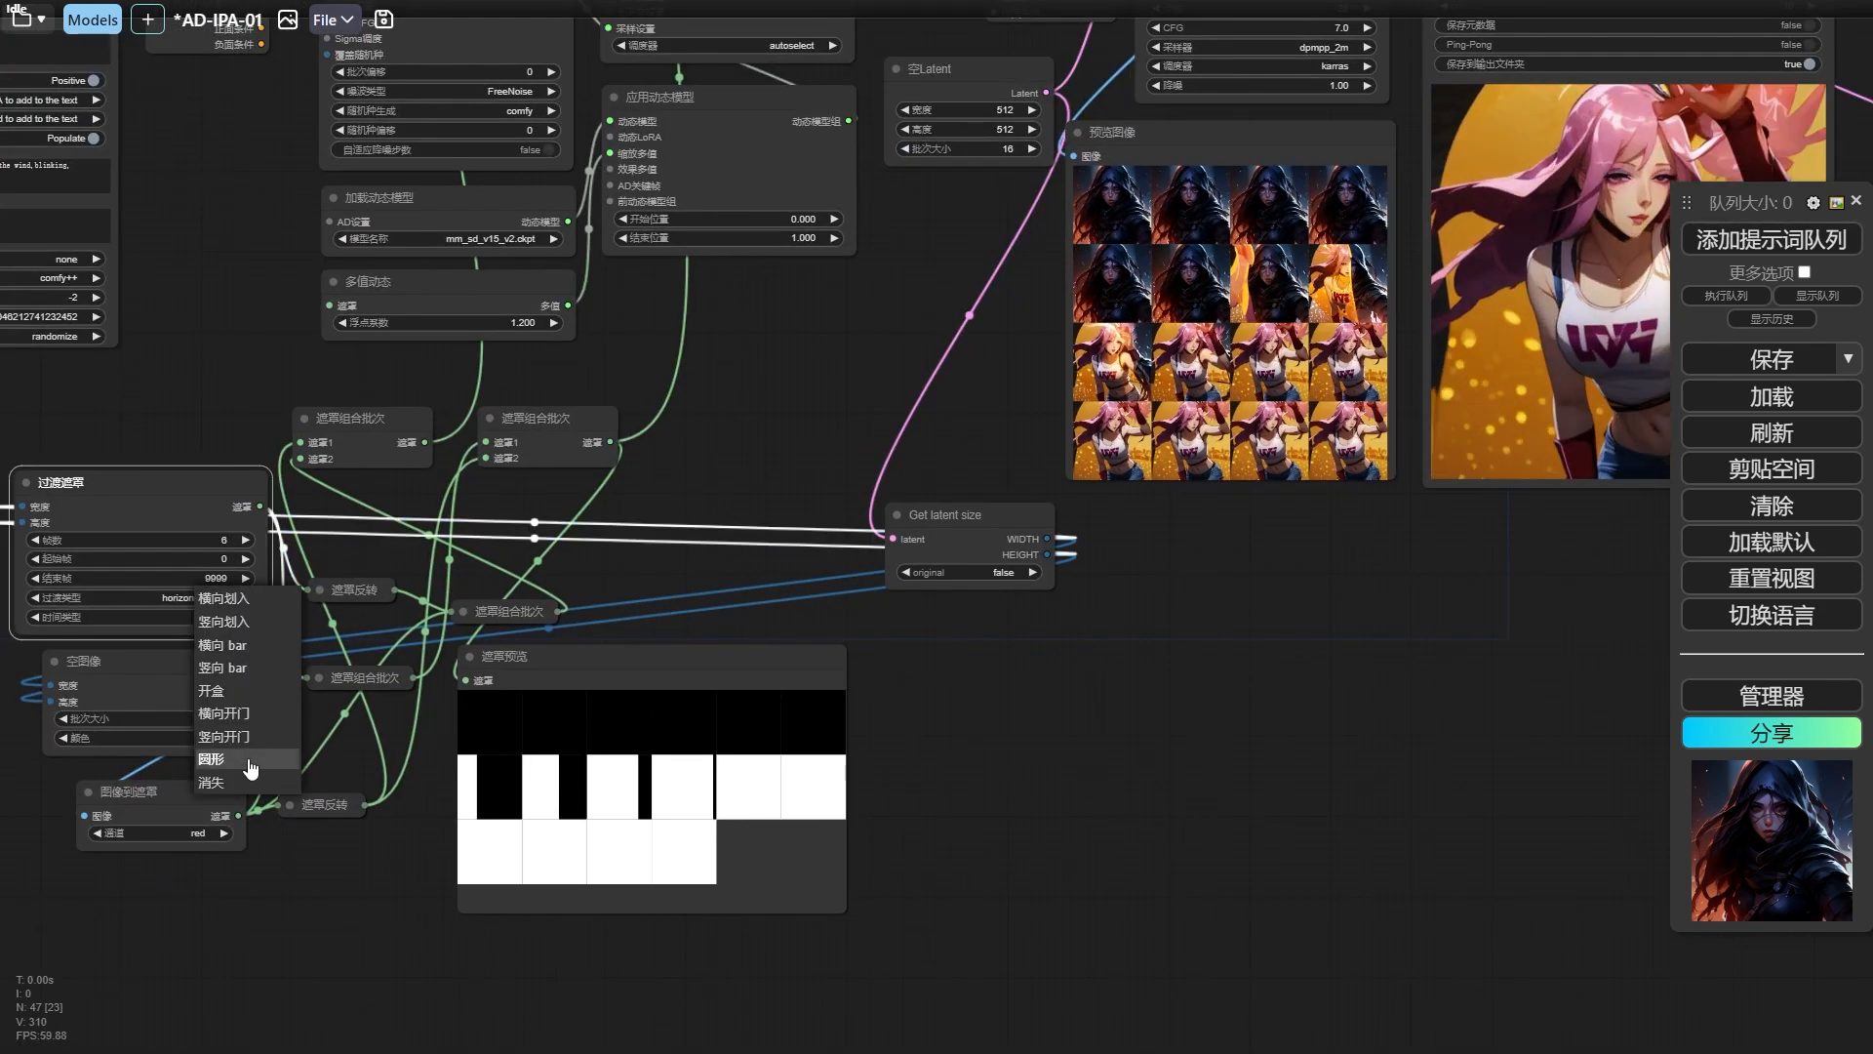
click(234, 690)
drag(993, 359, 621, 544)
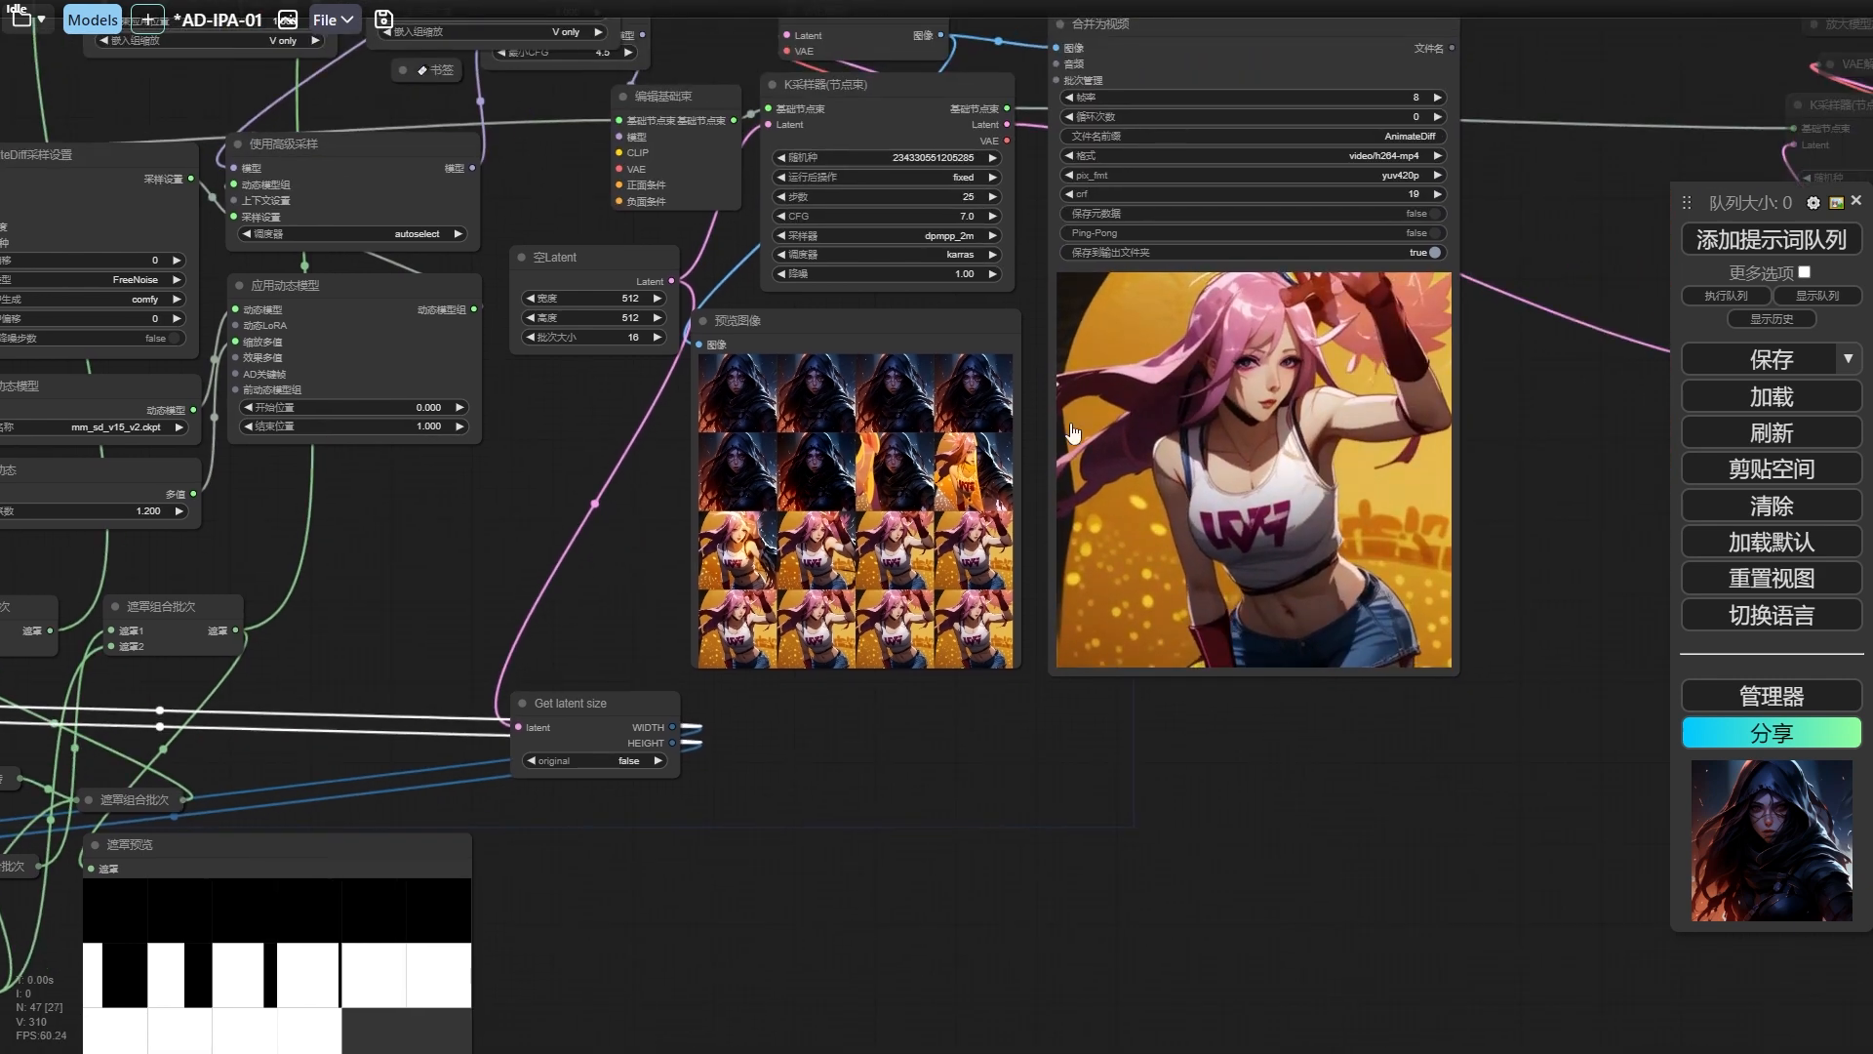
click(1749, 246)
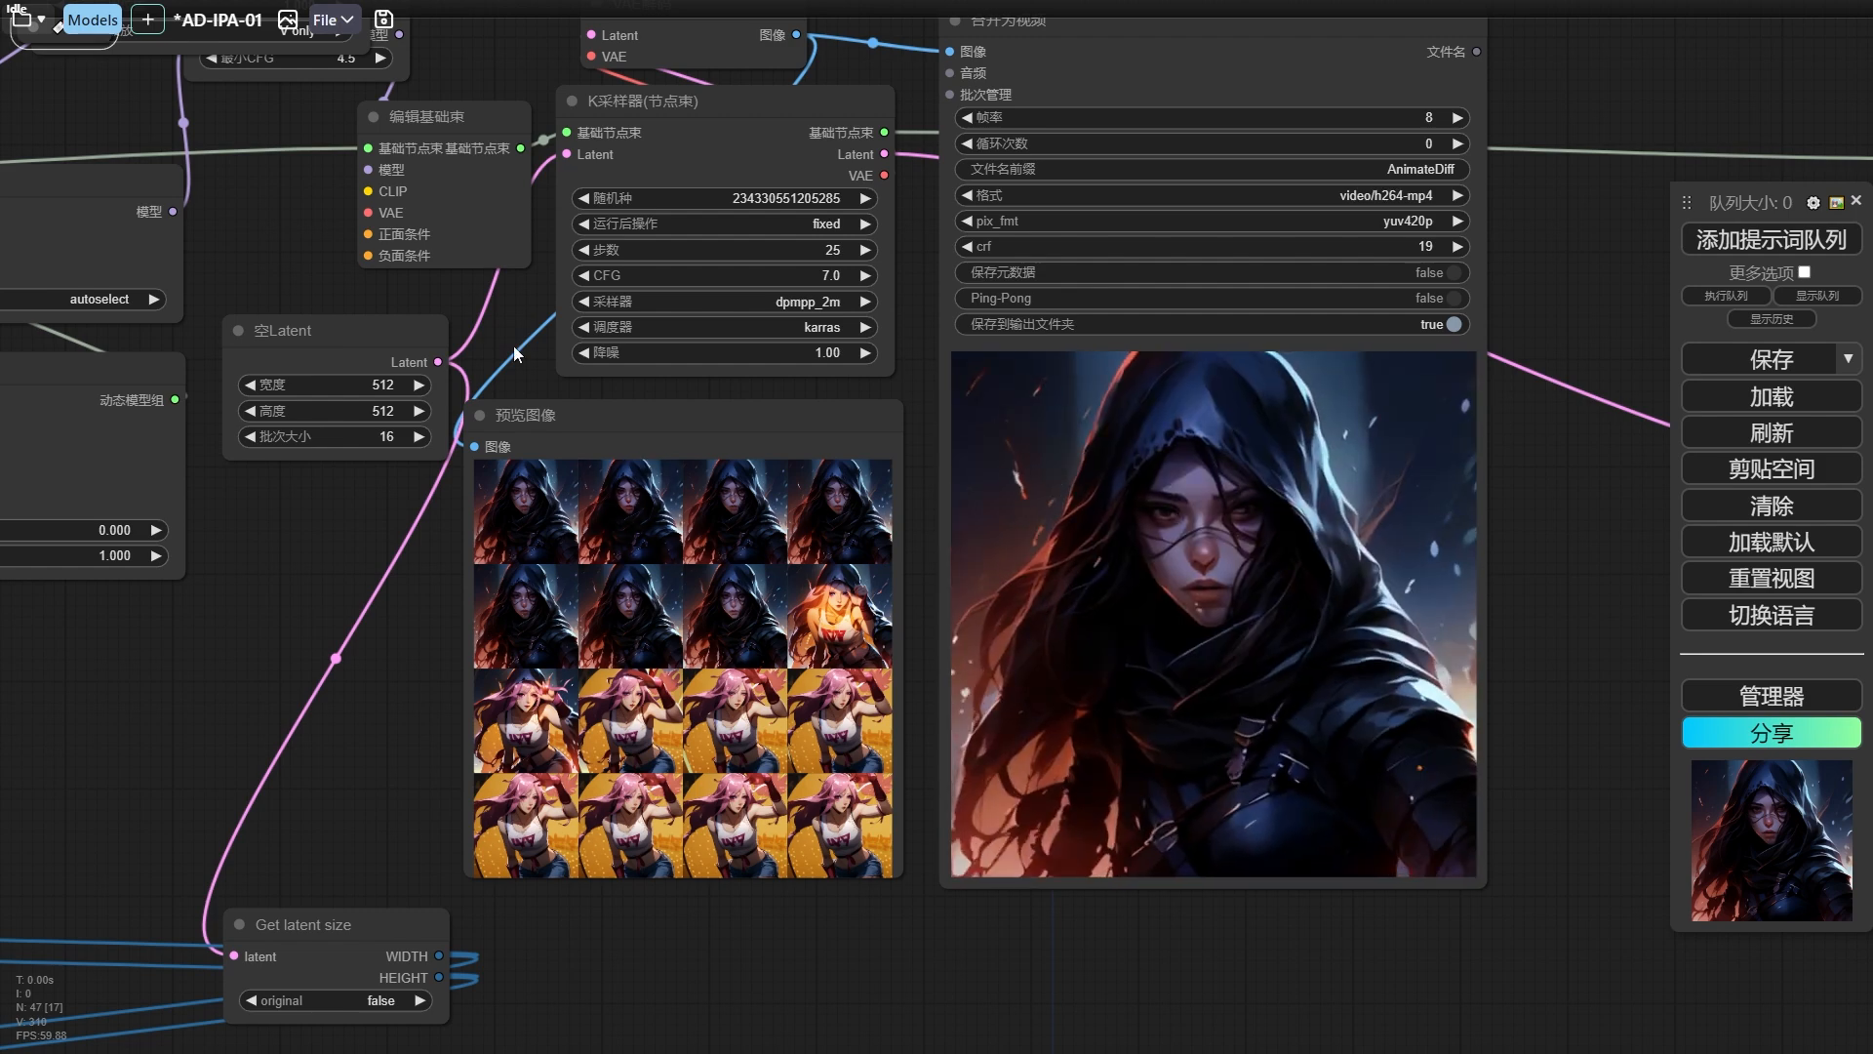
scroll(579, 485, down, 2)
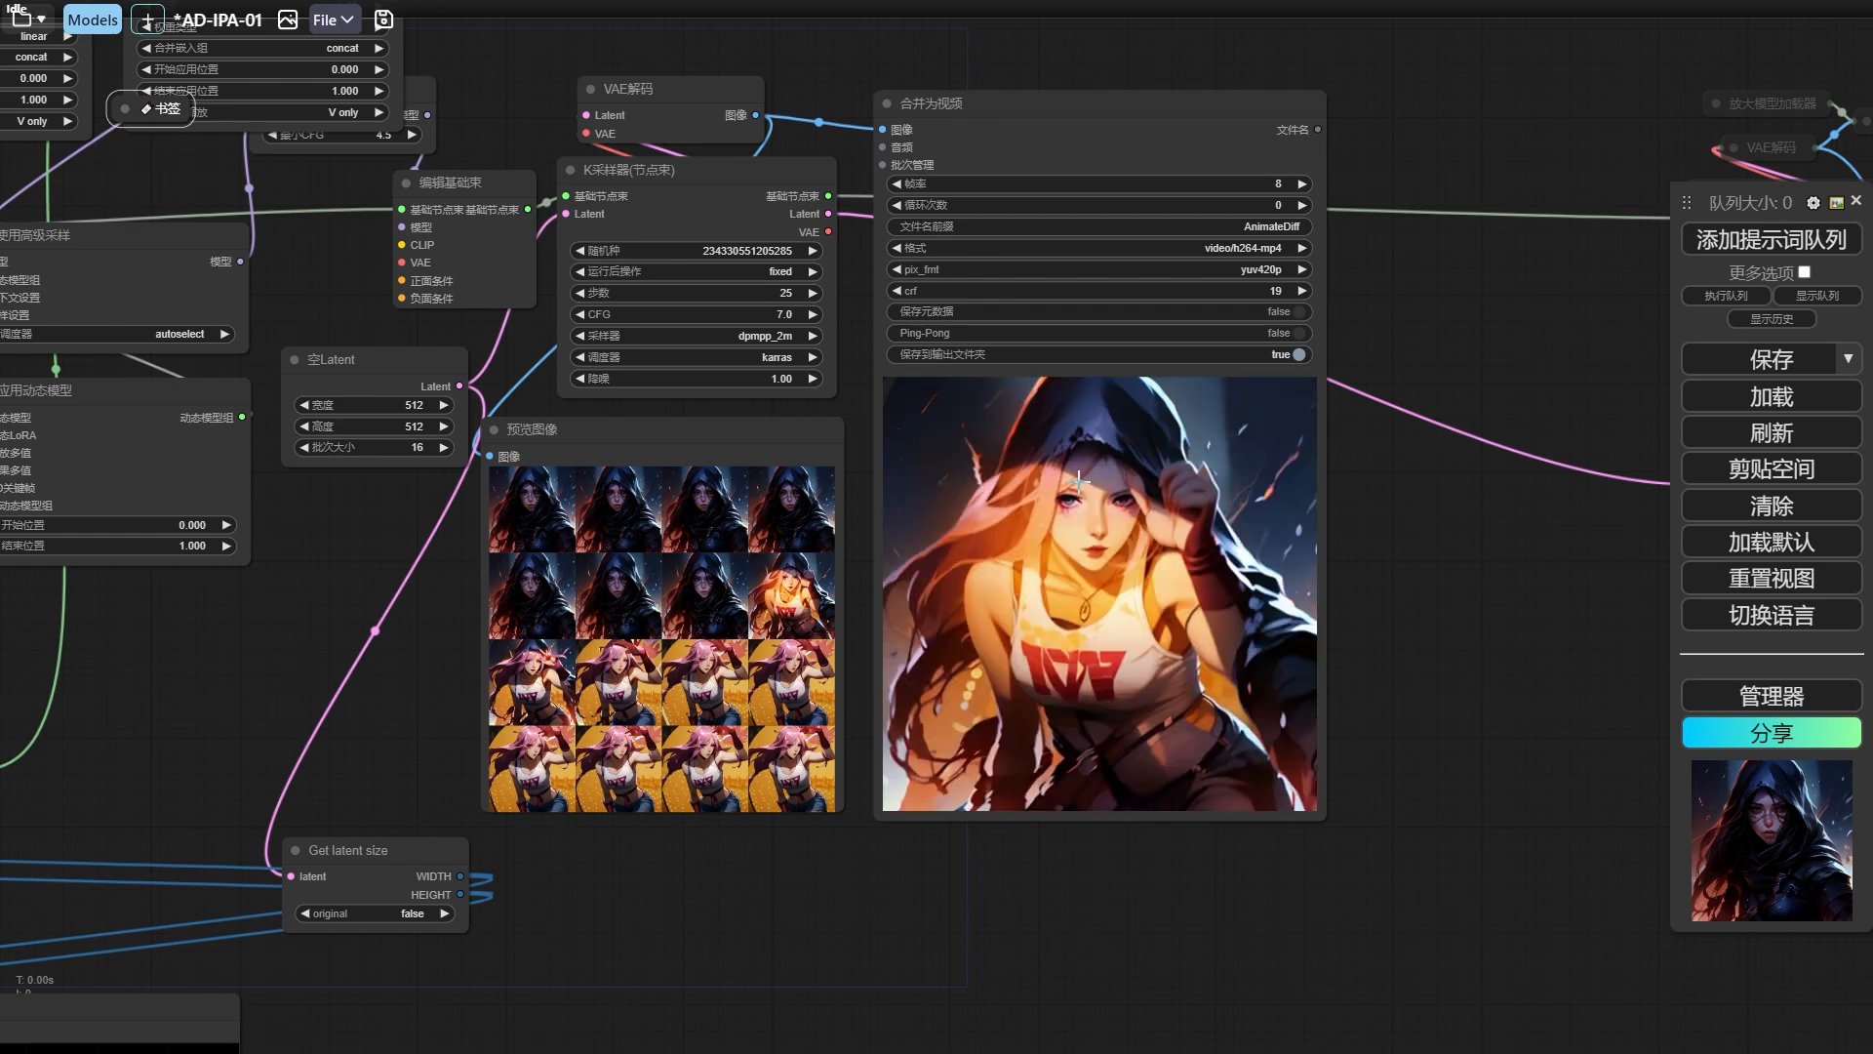
scroll(1062, 564, down, 3)
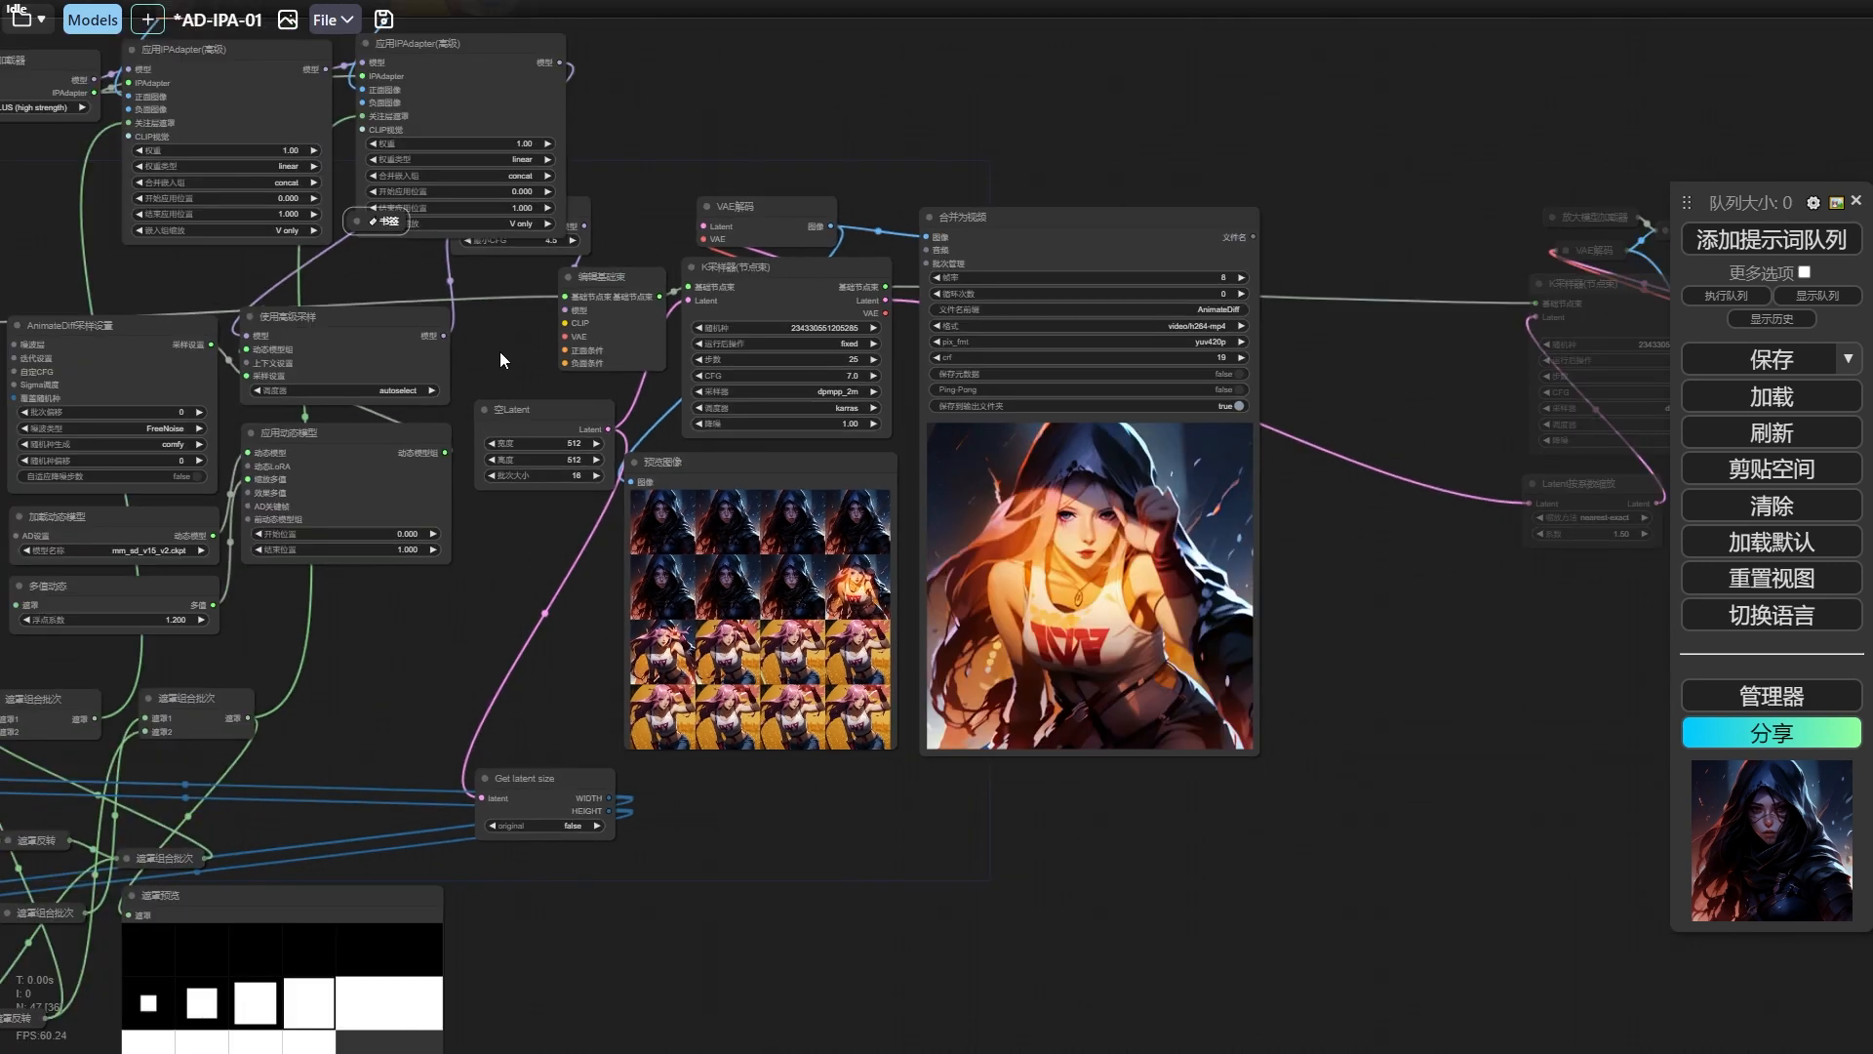
drag(502, 358, 706, 639)
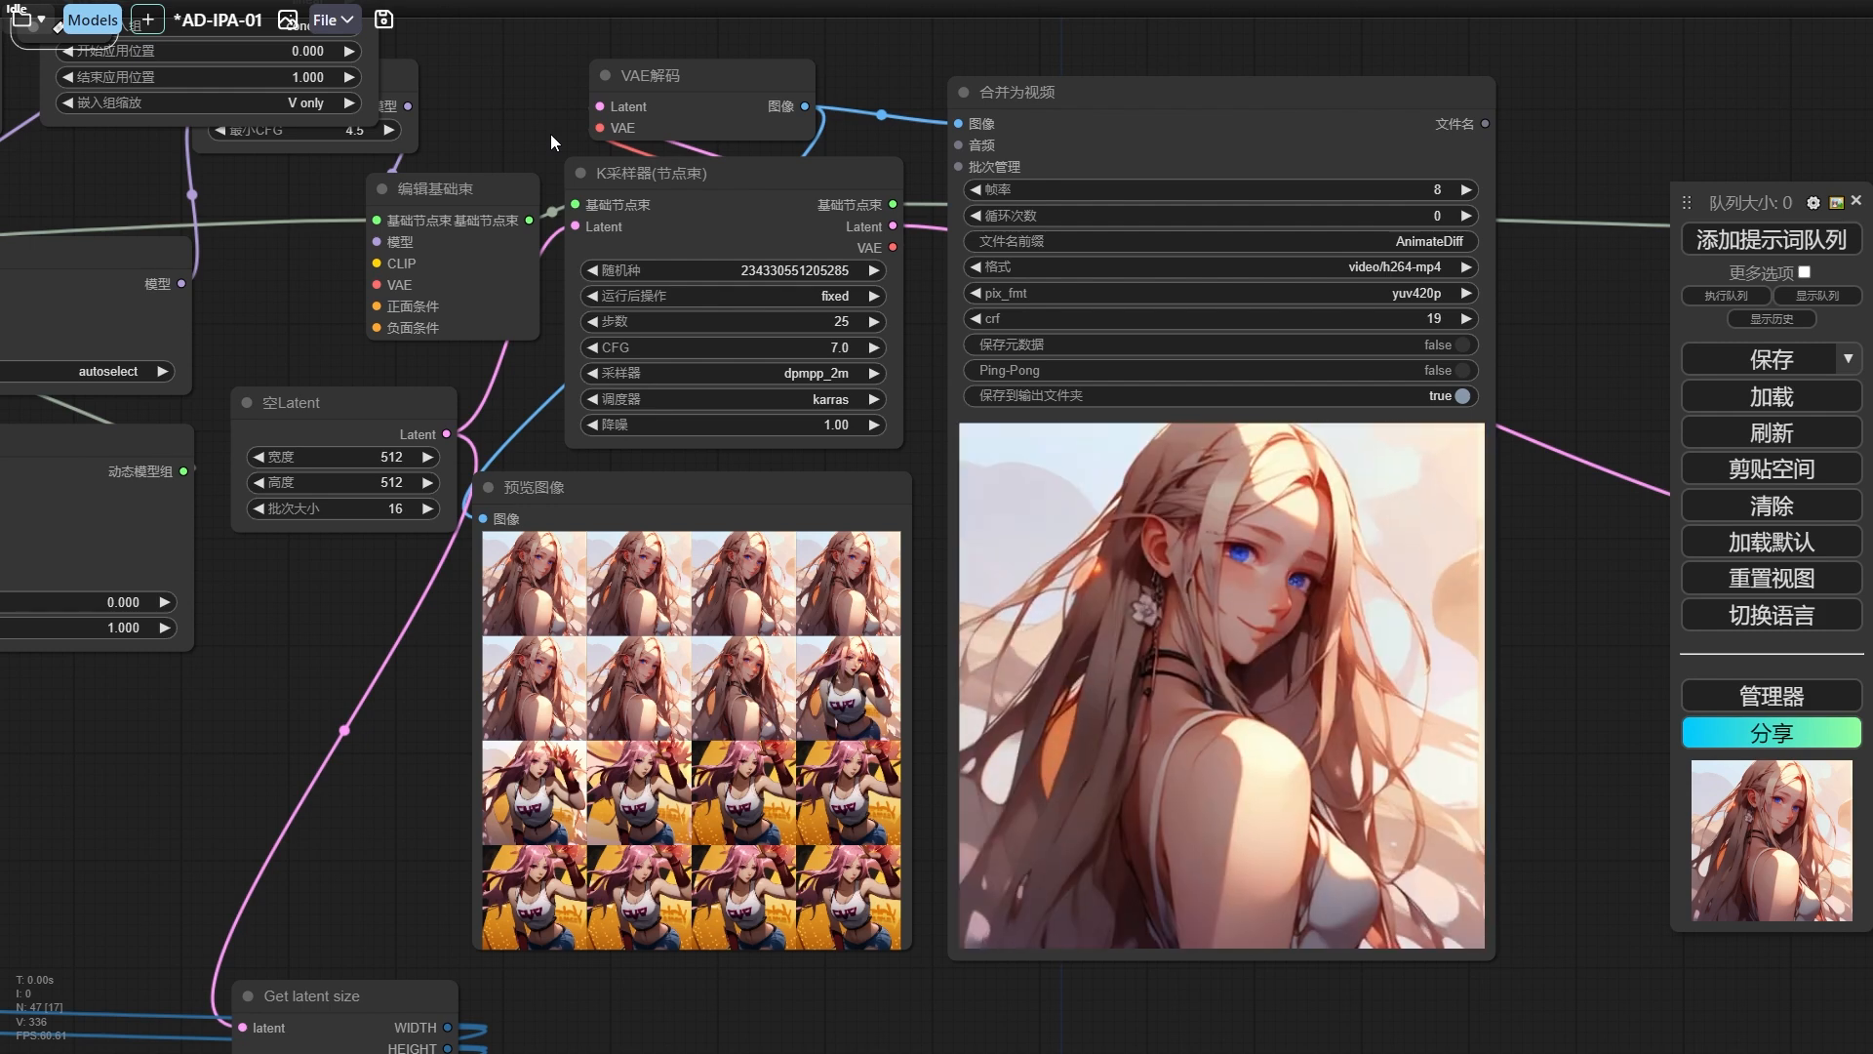
Save the workflow under the new name AD-IPA-02.
drag(551, 134, 832, 388)
scroll(832, 388, down, 4)
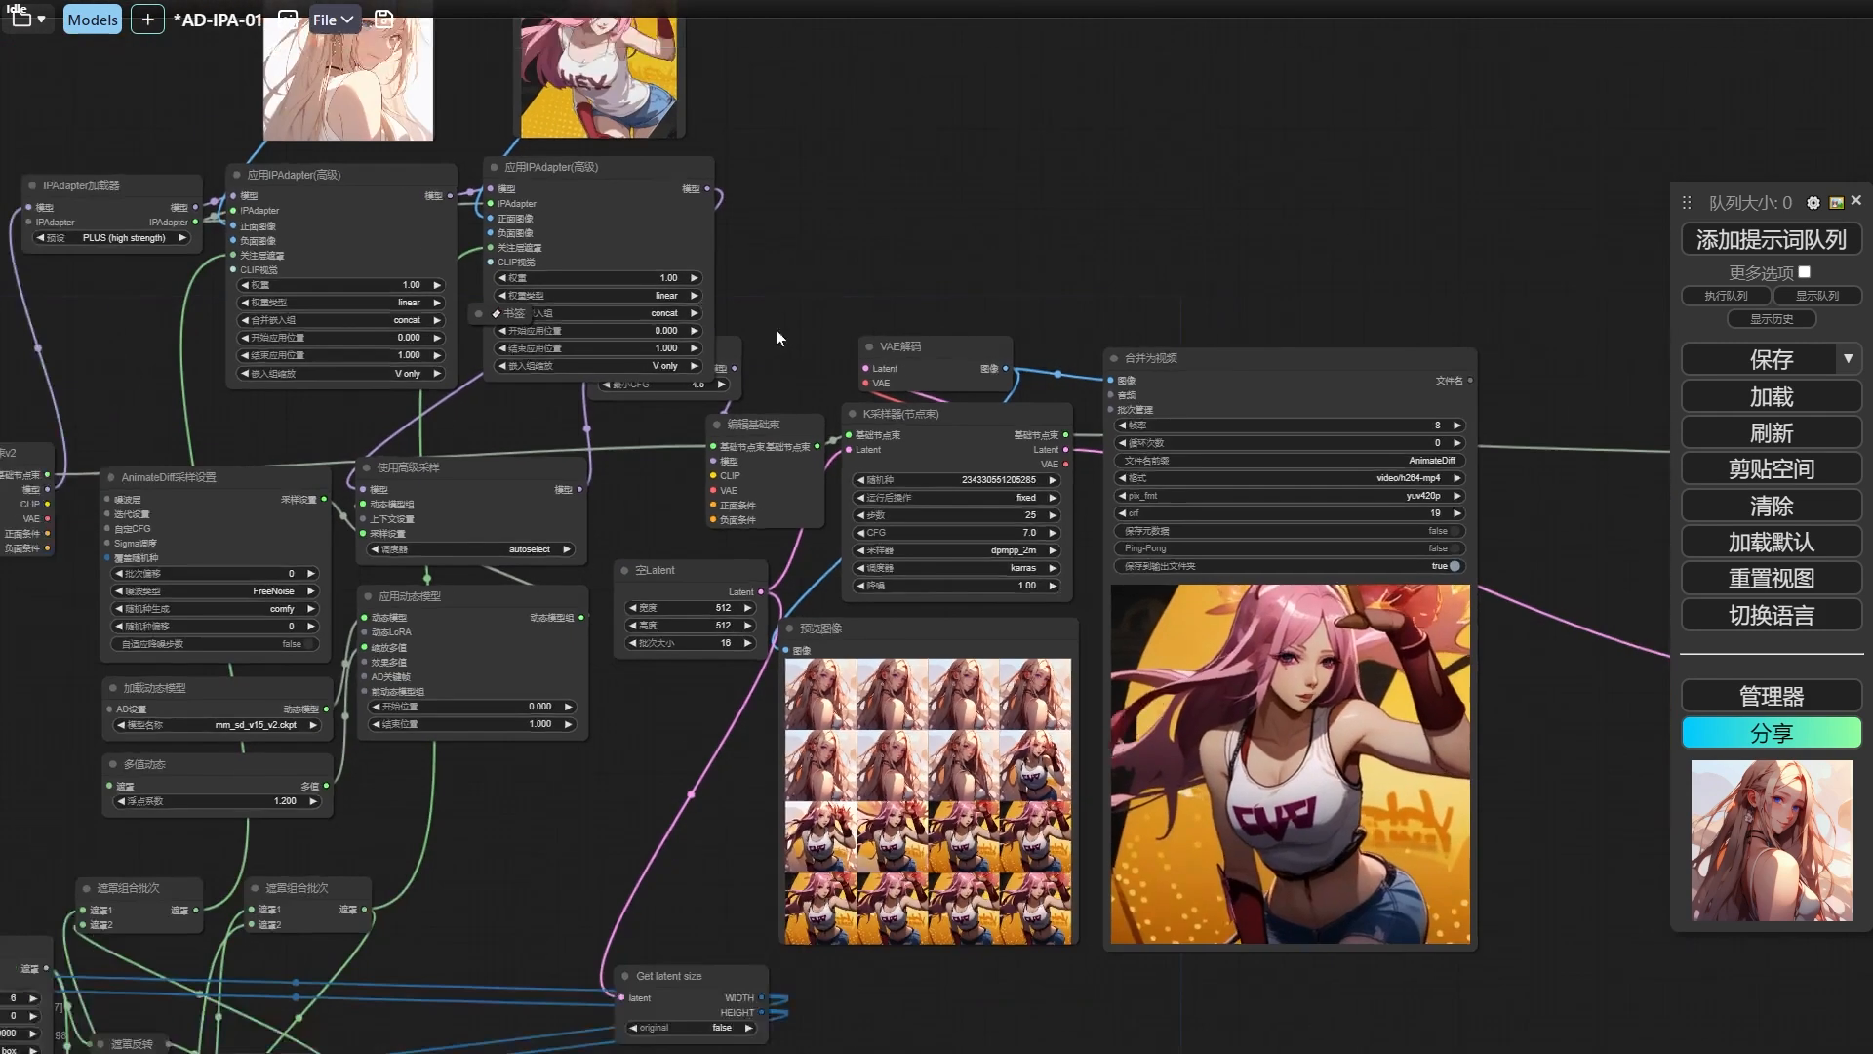
click(333, 22)
click(381, 217)
key(BackSpace)
text(2)
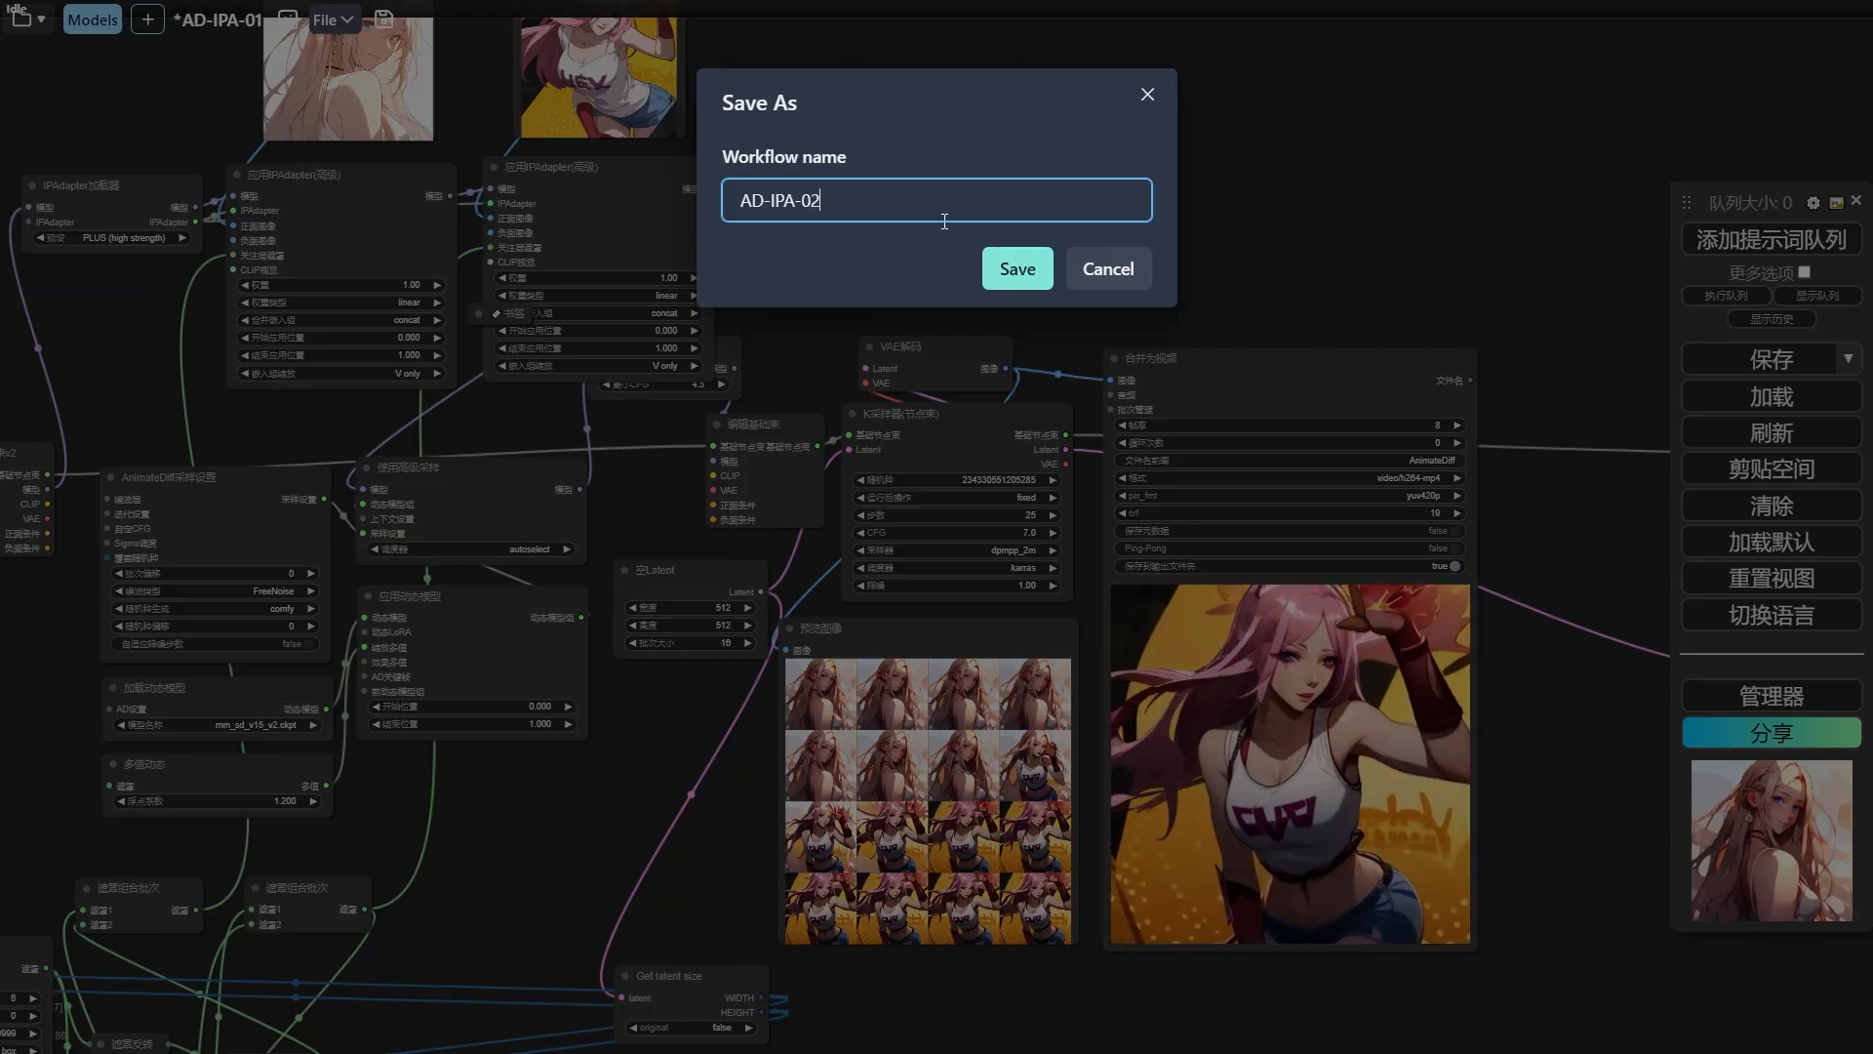
click(1018, 268)
Examine the generated logo images one by one in the logo workflow's 预览图像 node.
drag(1133, 318, 1110, 291)
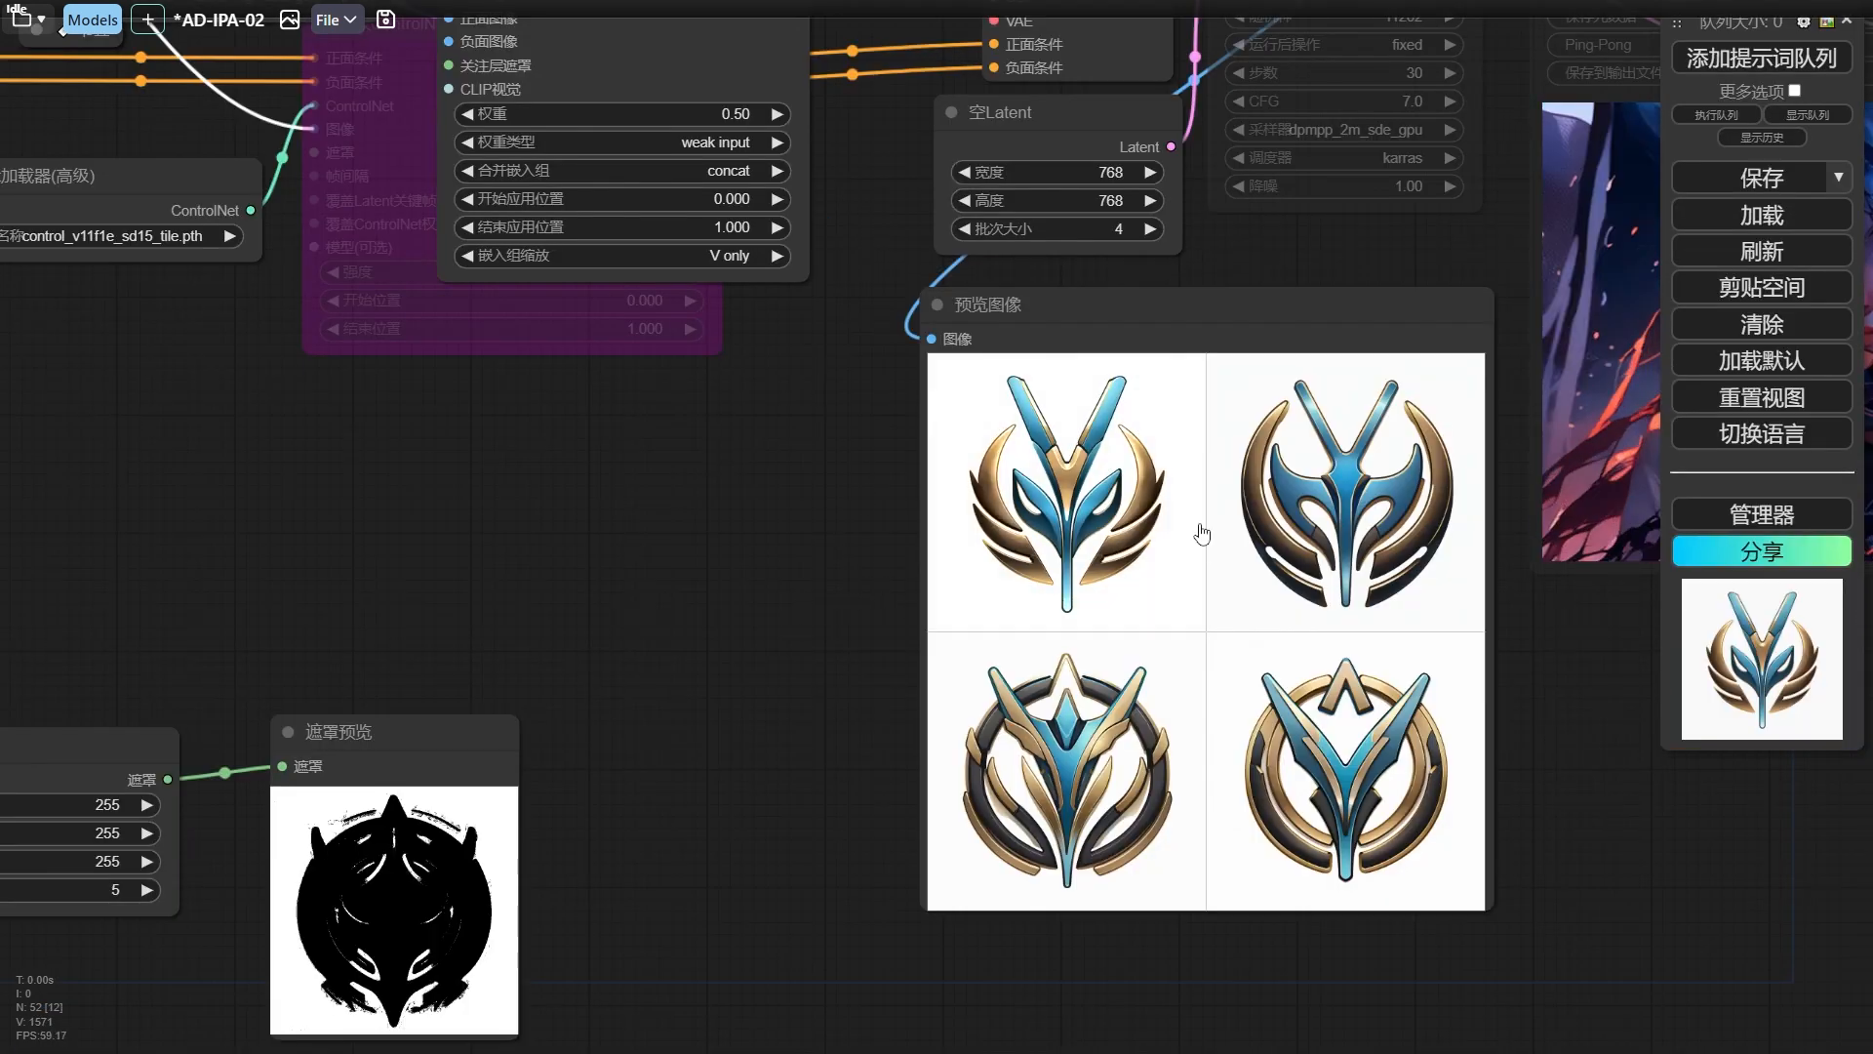
click(1202, 535)
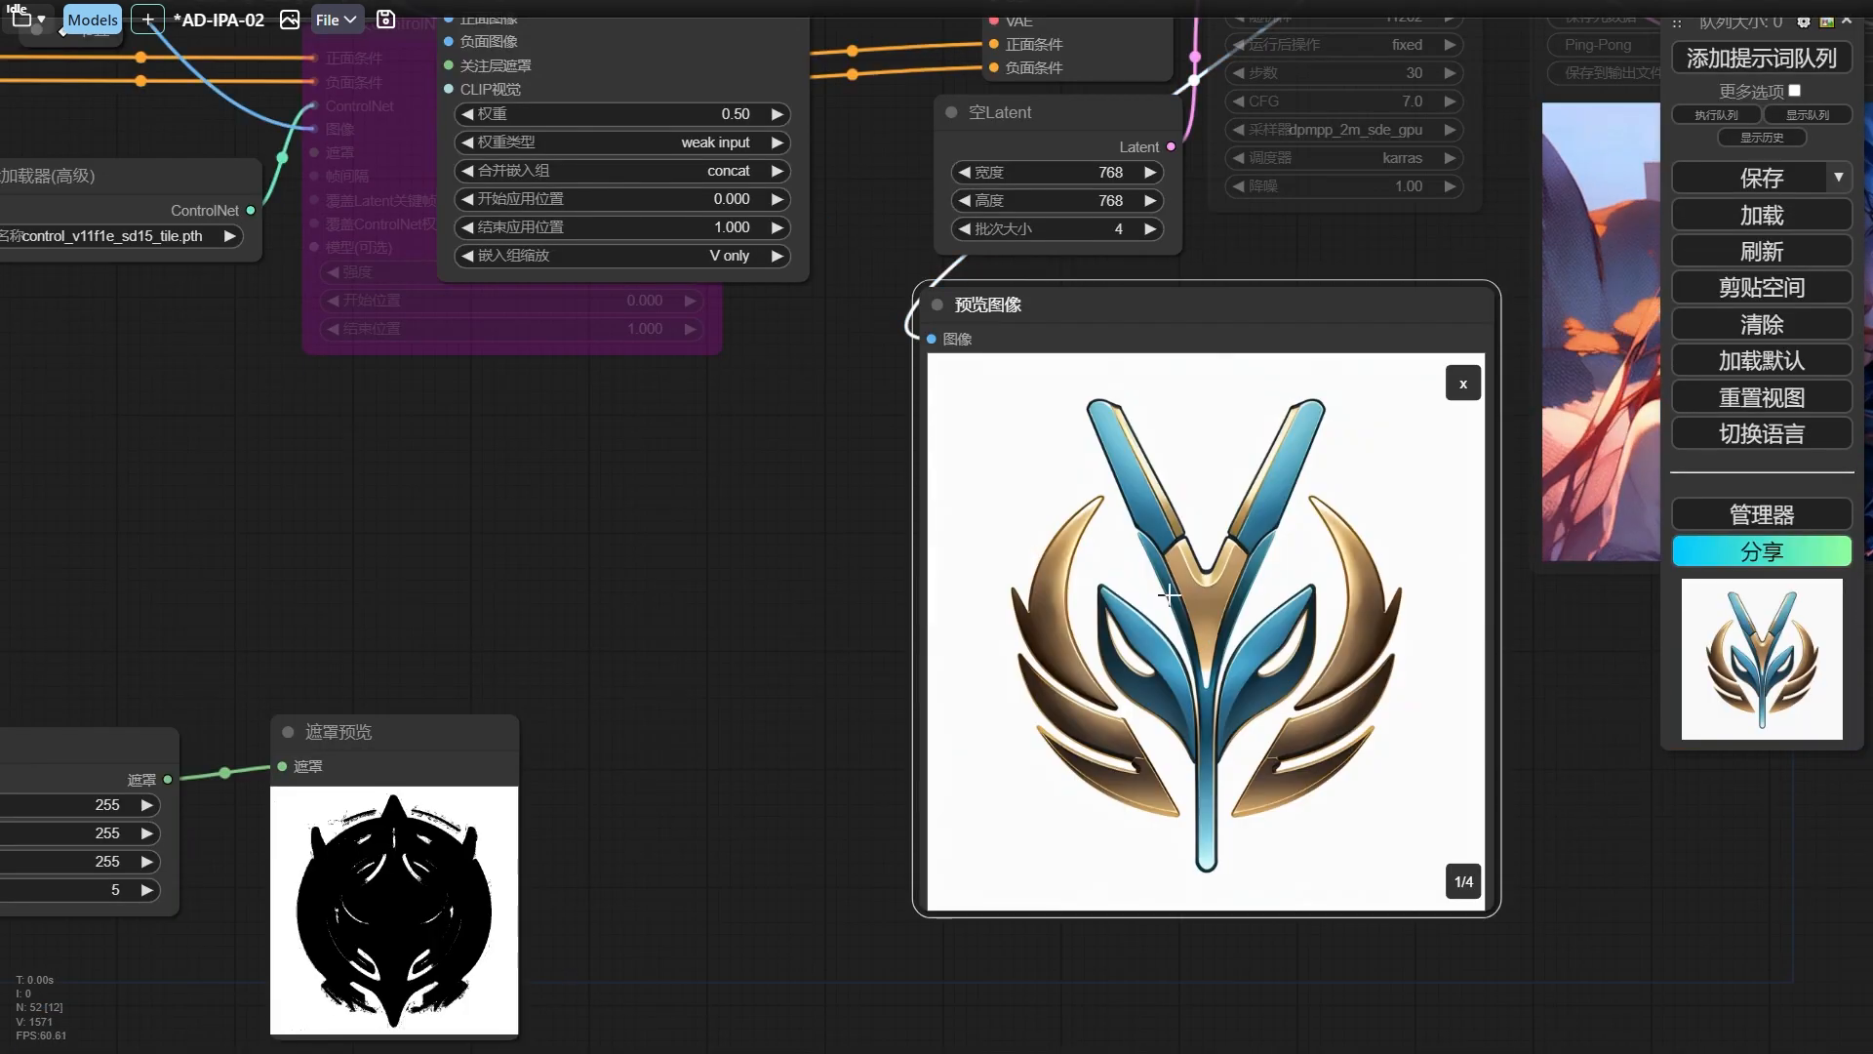
click(1467, 888)
click(1468, 888)
click(1467, 888)
click(1467, 888)
click(1463, 385)
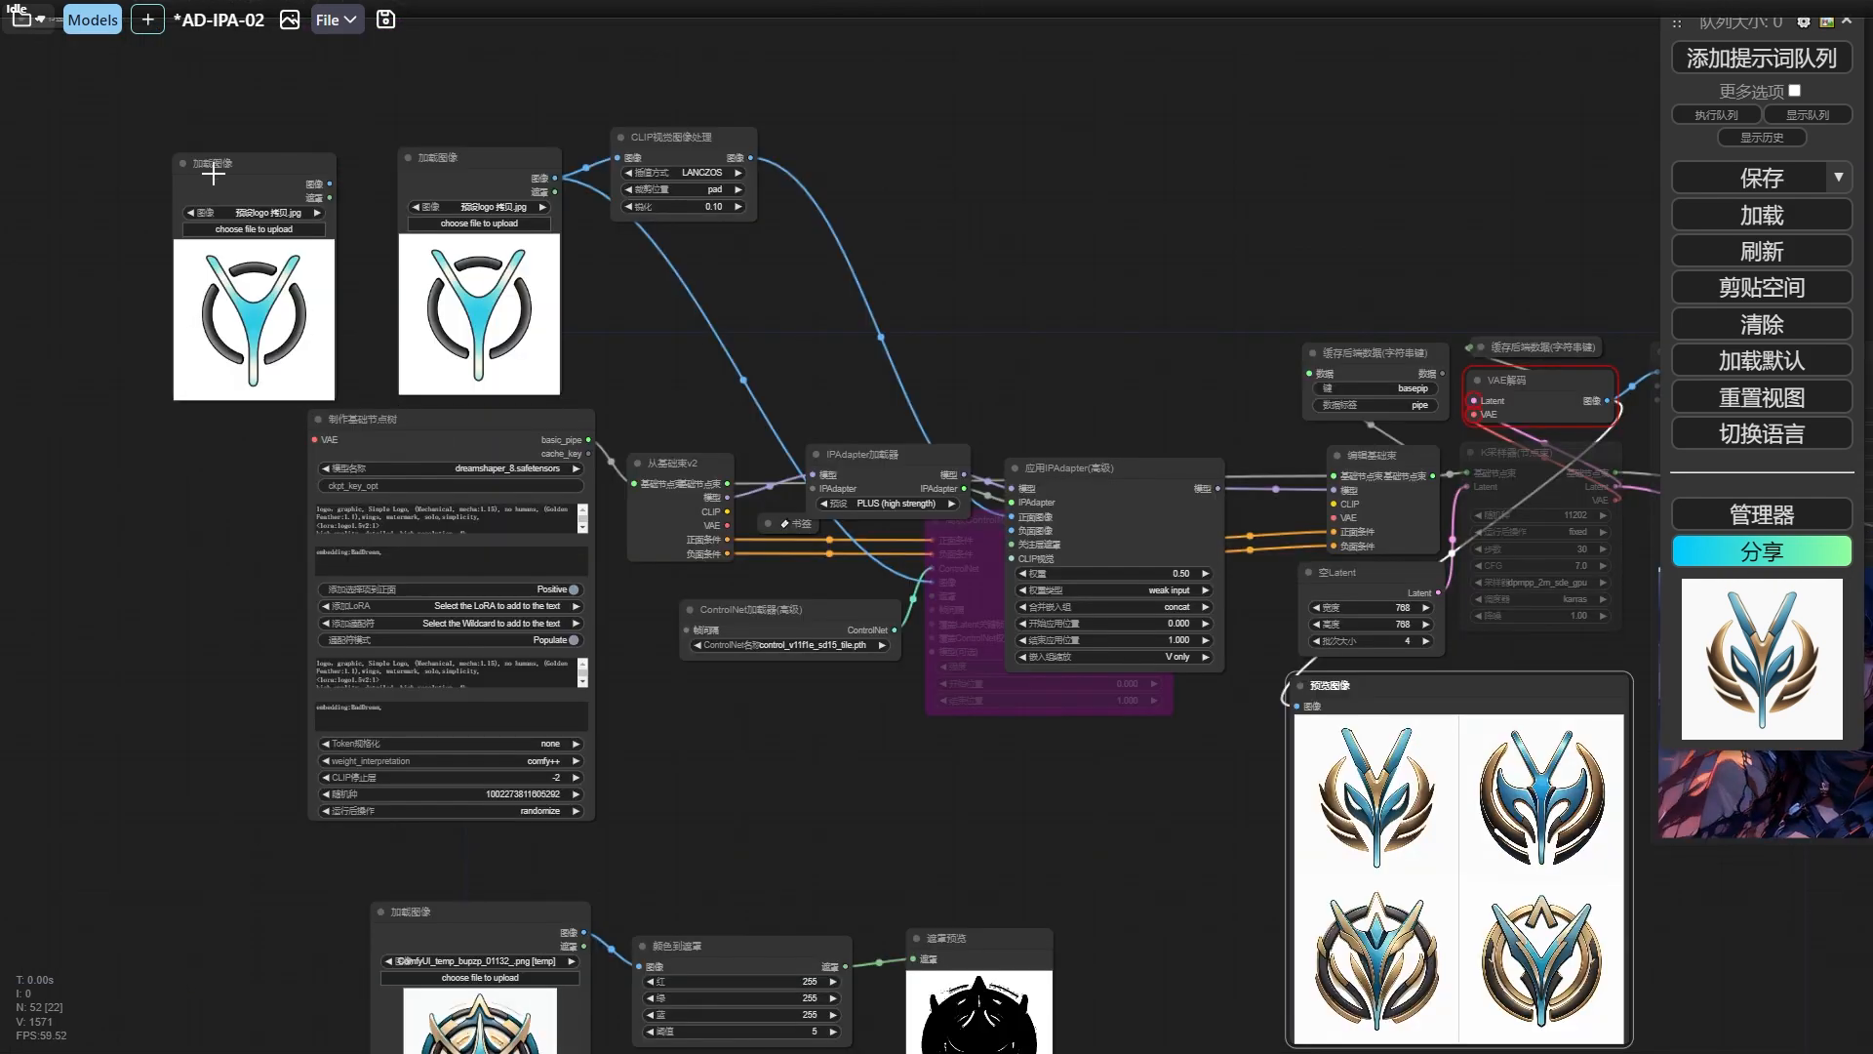
Examine the four refined avatar images one by one in the Image-Refine group's 保存图像 node.
drag(140, 872, 793, 480)
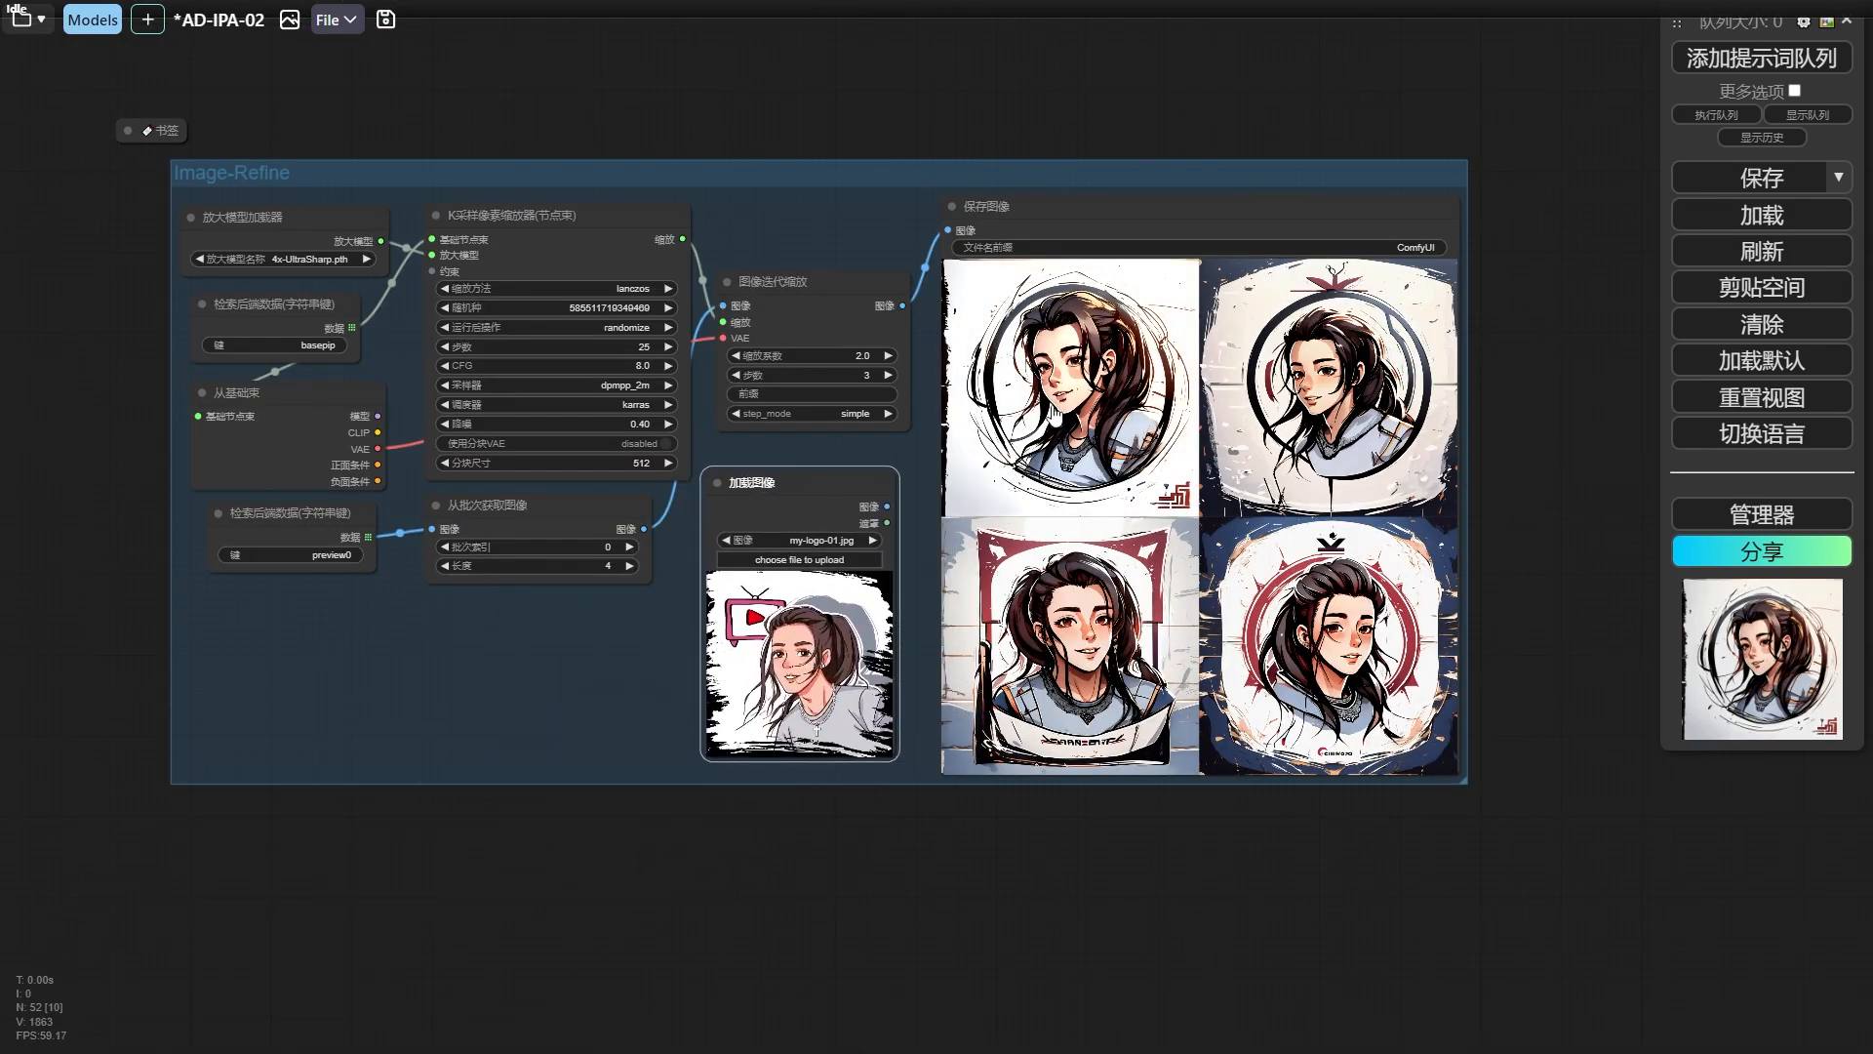
click(1060, 408)
click(1448, 765)
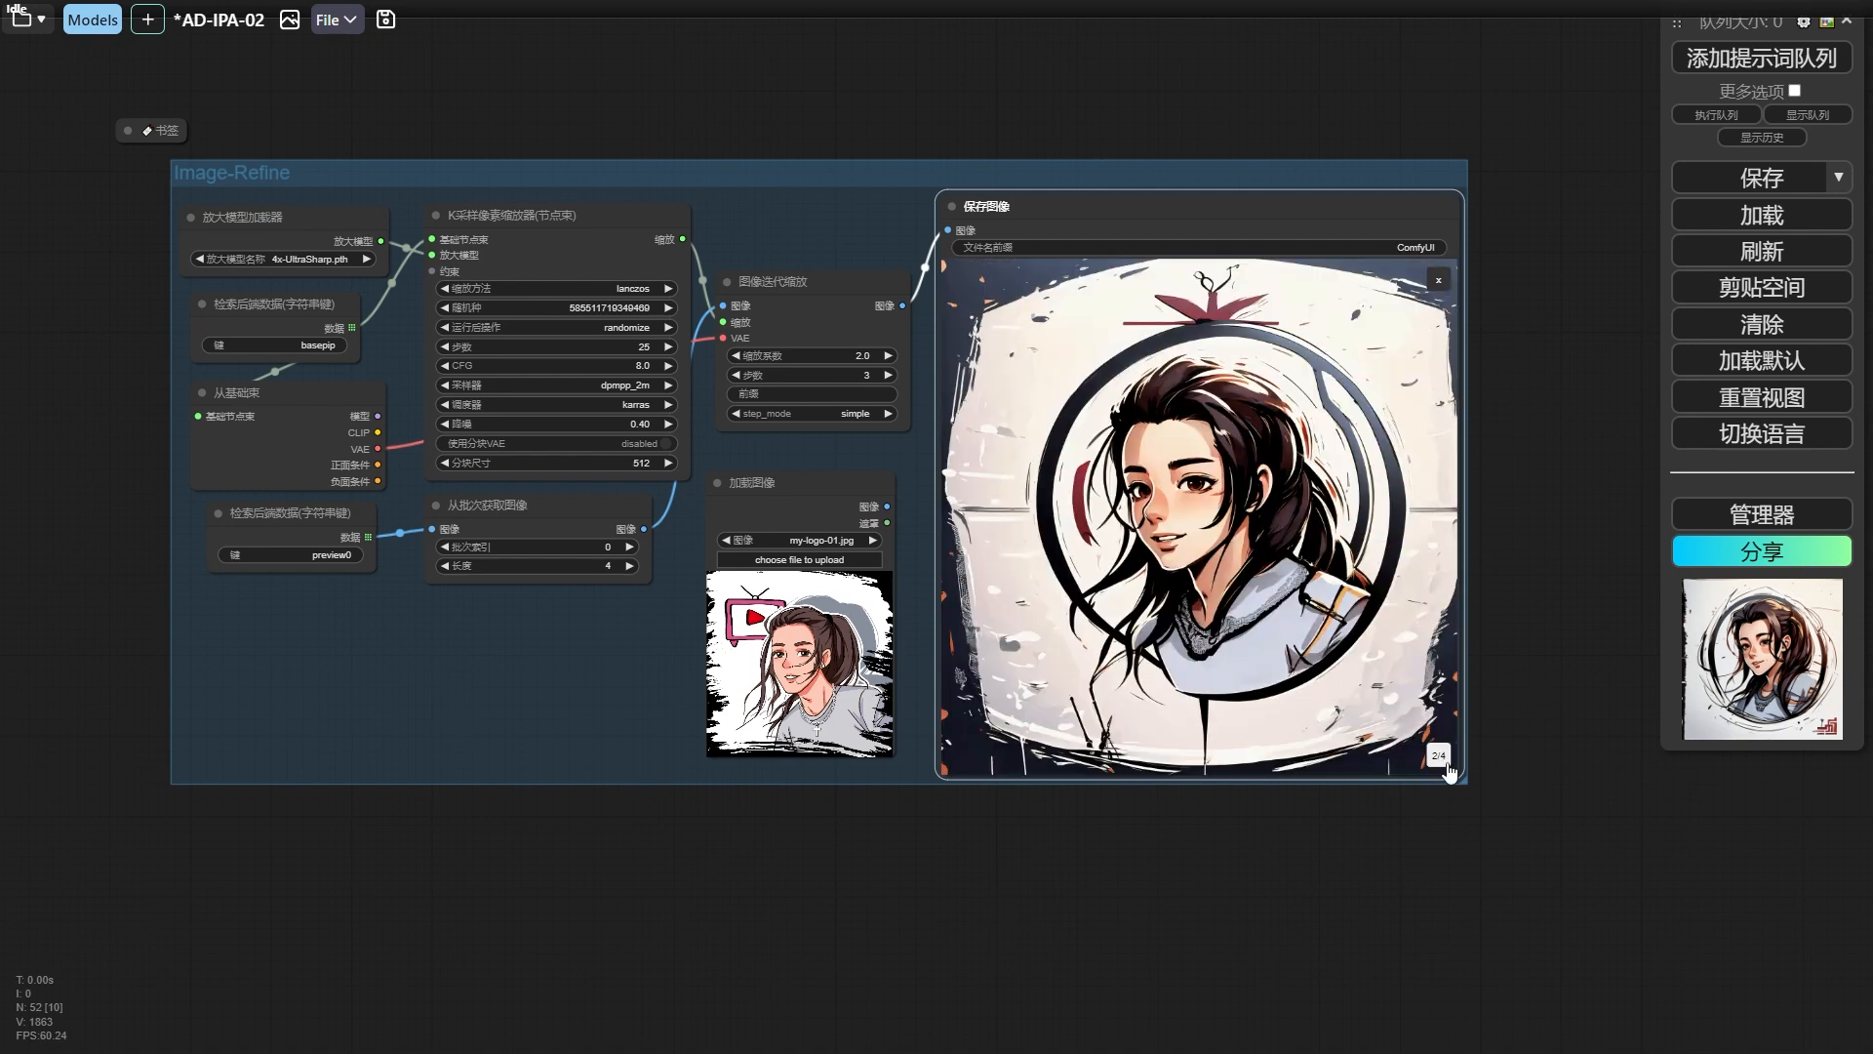
click(1442, 759)
click(1442, 759)
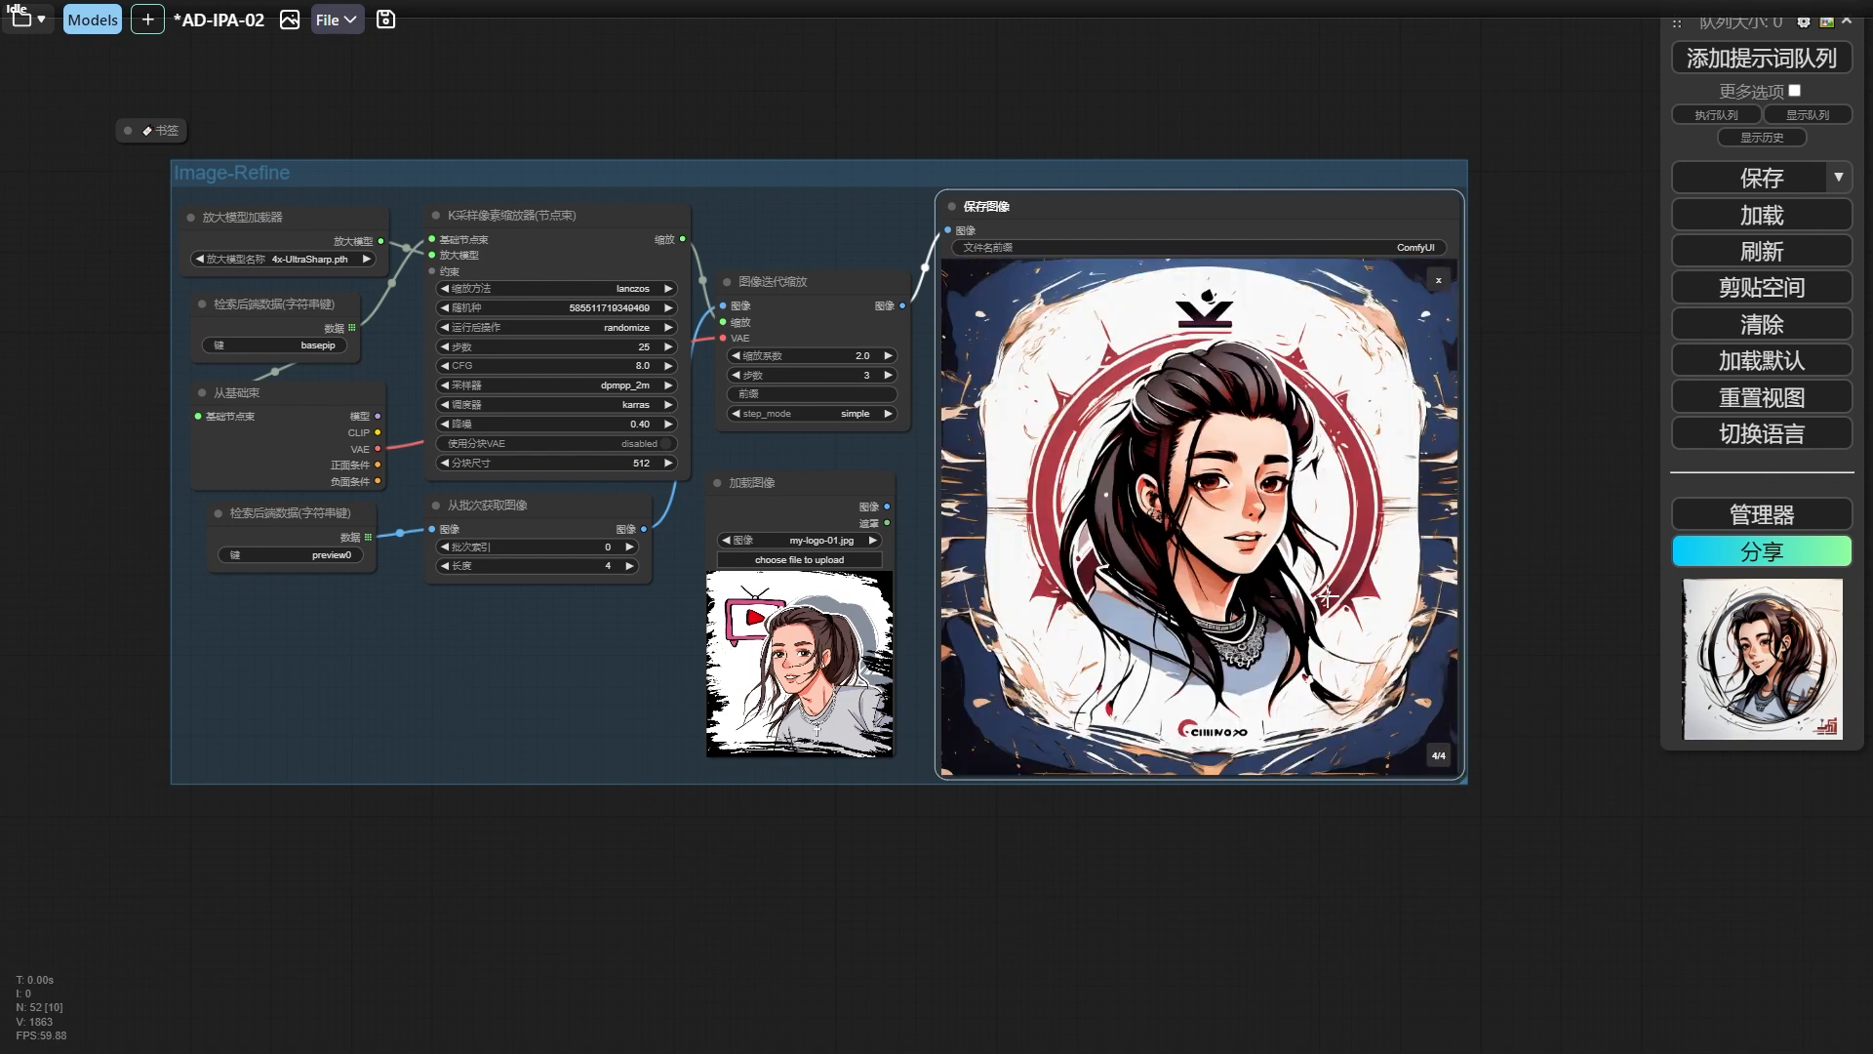
click(1439, 281)
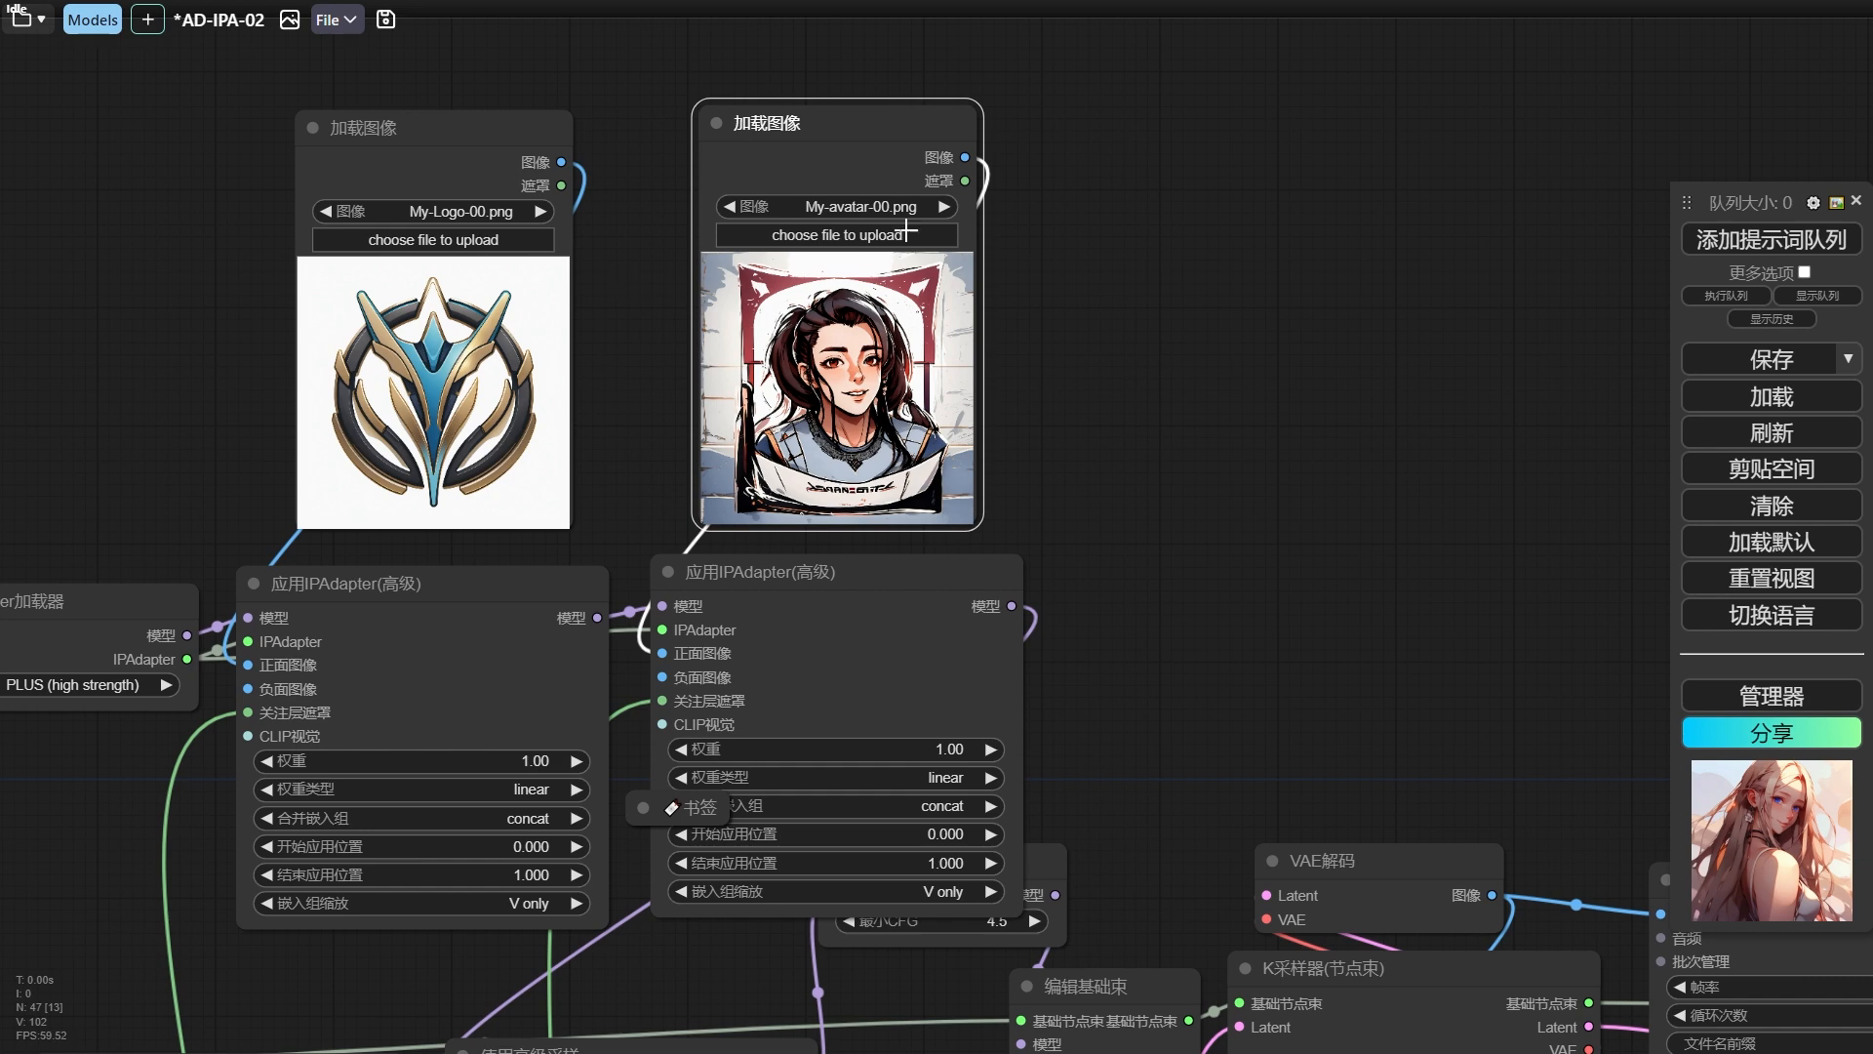
Set the second 加载图像 node to My-avatar-01.png.
click(943, 208)
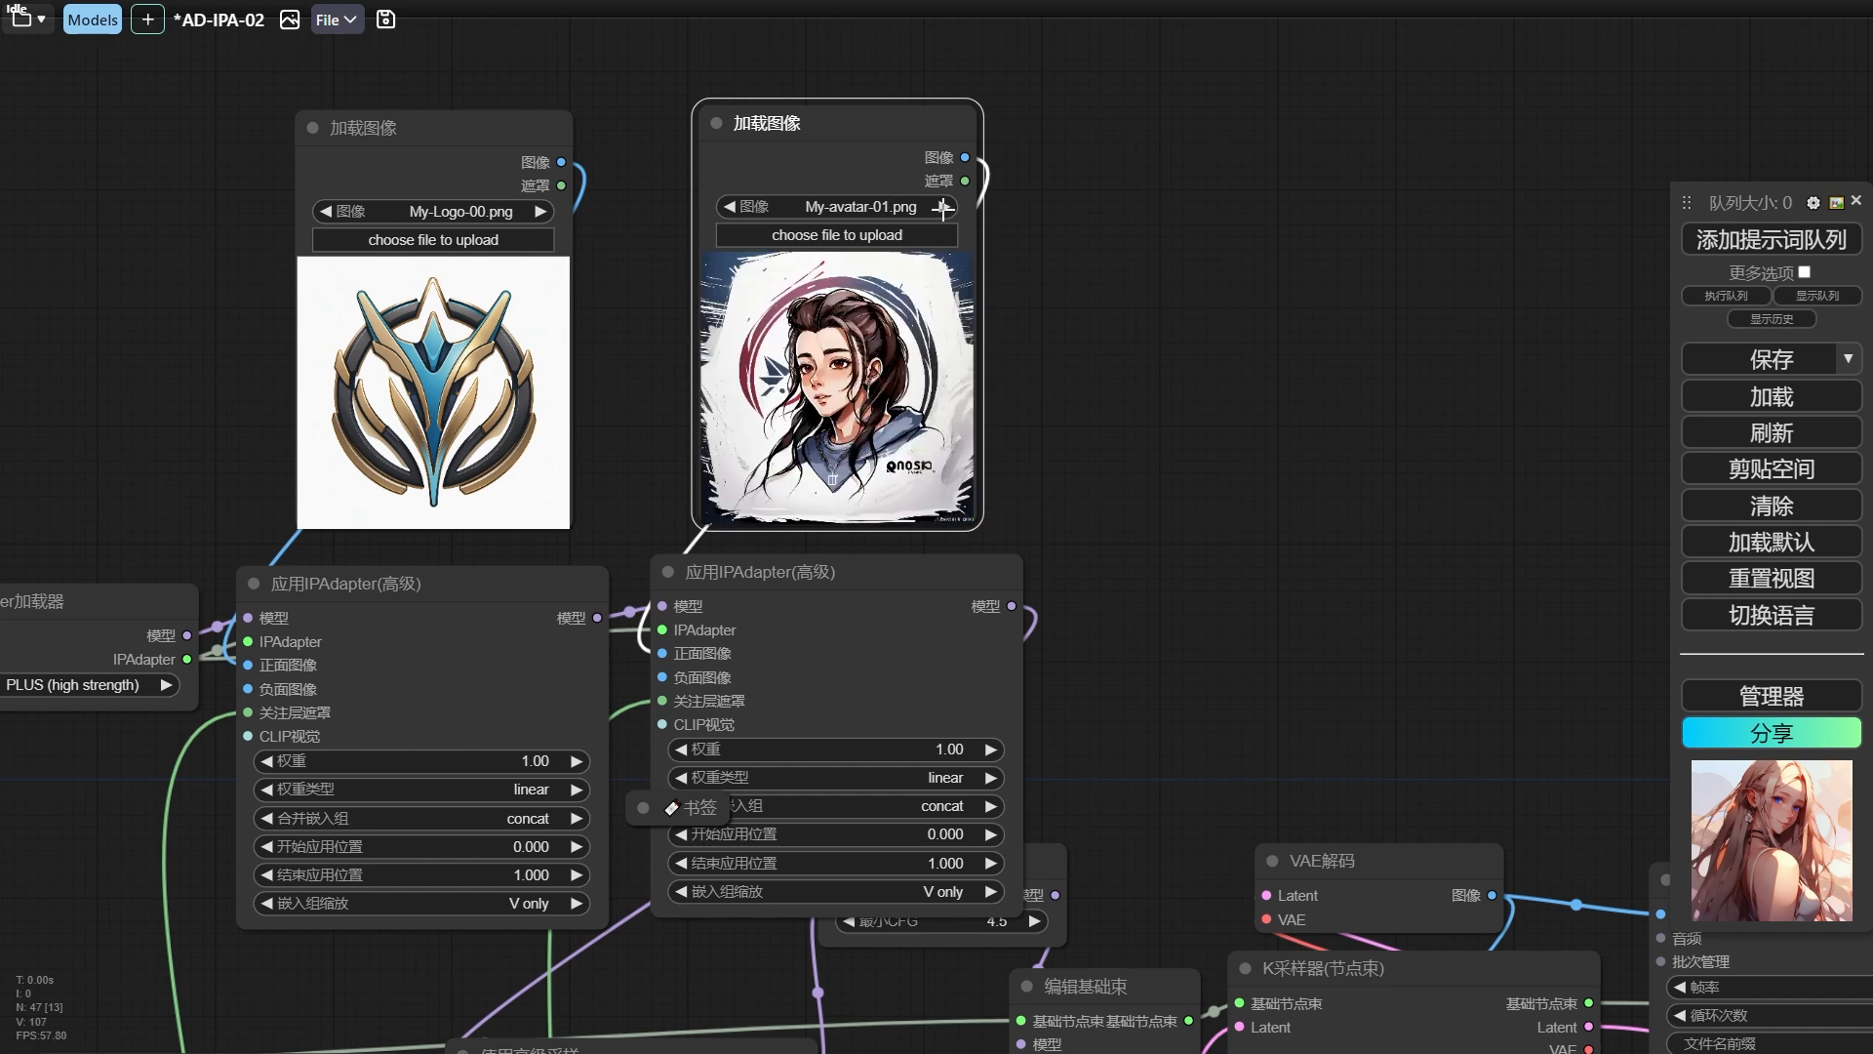
click(731, 207)
scroll(654, 376, down, 1)
drag(616, 434, 578, 465)
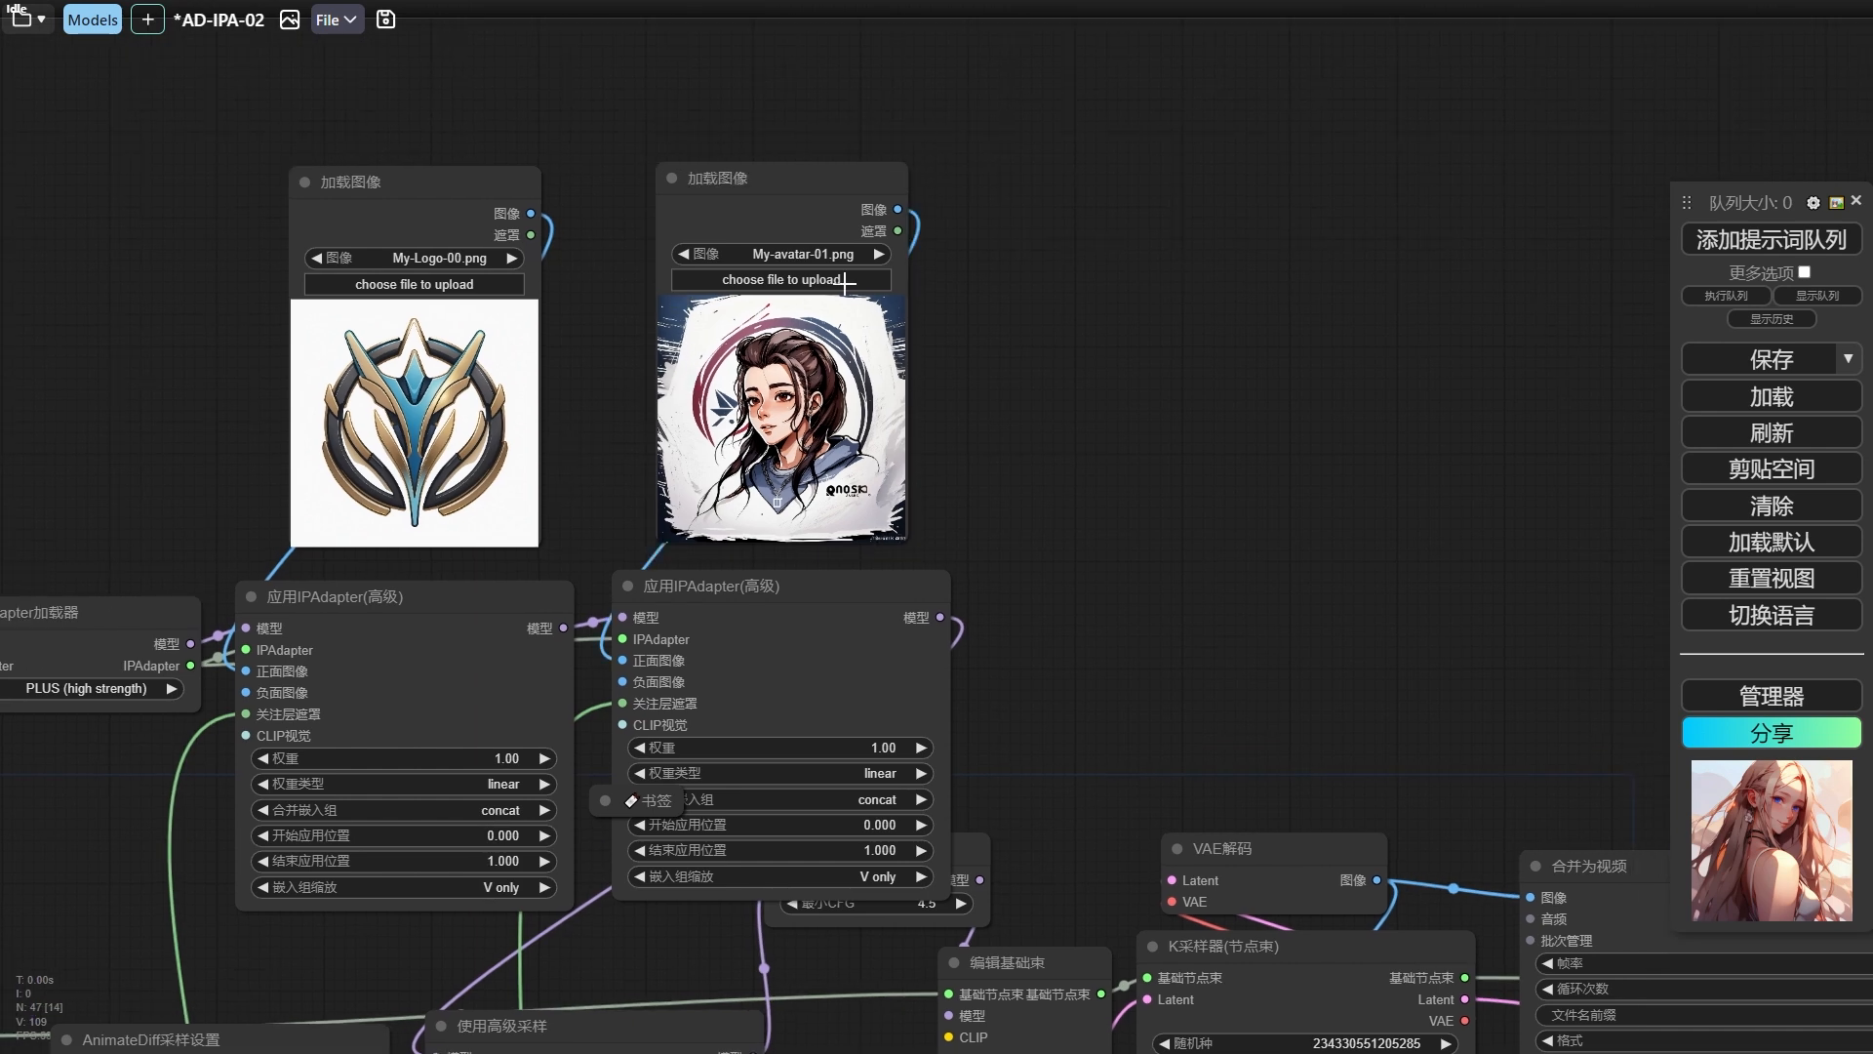
Add a 图像裁剪 node fed by the avatar's 加载图像 node and tidy the image nodes above the IPAdapters.
scroll(907, 310, down, 2)
drag(908, 310, 942, 237)
drag(937, 154, 1053, 240)
drag(937, 154, 1056, 251)
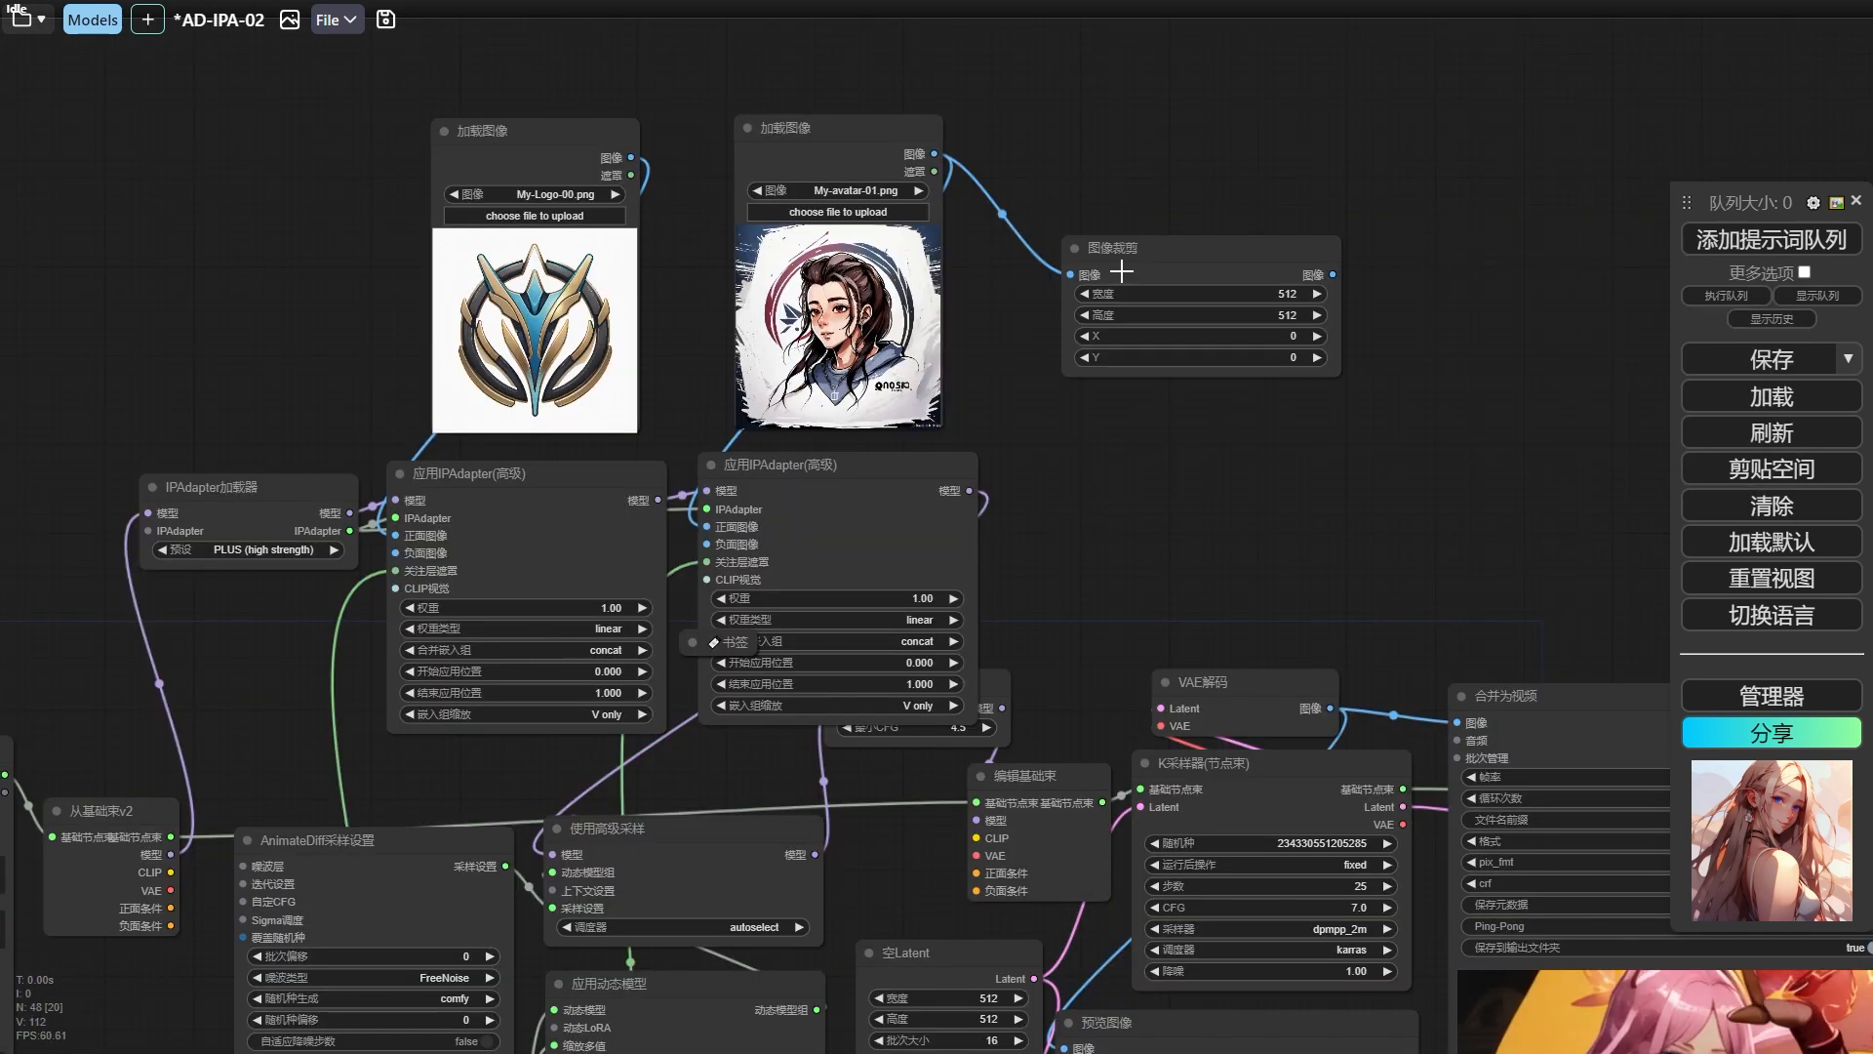
scroll(1092, 273, down, 1)
drag(575, 143, 582, 92)
drag(858, 140, 866, 88)
drag(1170, 266, 1104, 140)
Chain CLIP视觉图像处理 and 预览图像 nodes after 图像裁剪, and run the workflow with the K采样器 node muted.
drag(1250, 151, 1139, 274)
drag(1301, 314, 1102, 259)
drag(1254, 282, 1103, 388)
key(ctrl+m)
click(1771, 240)
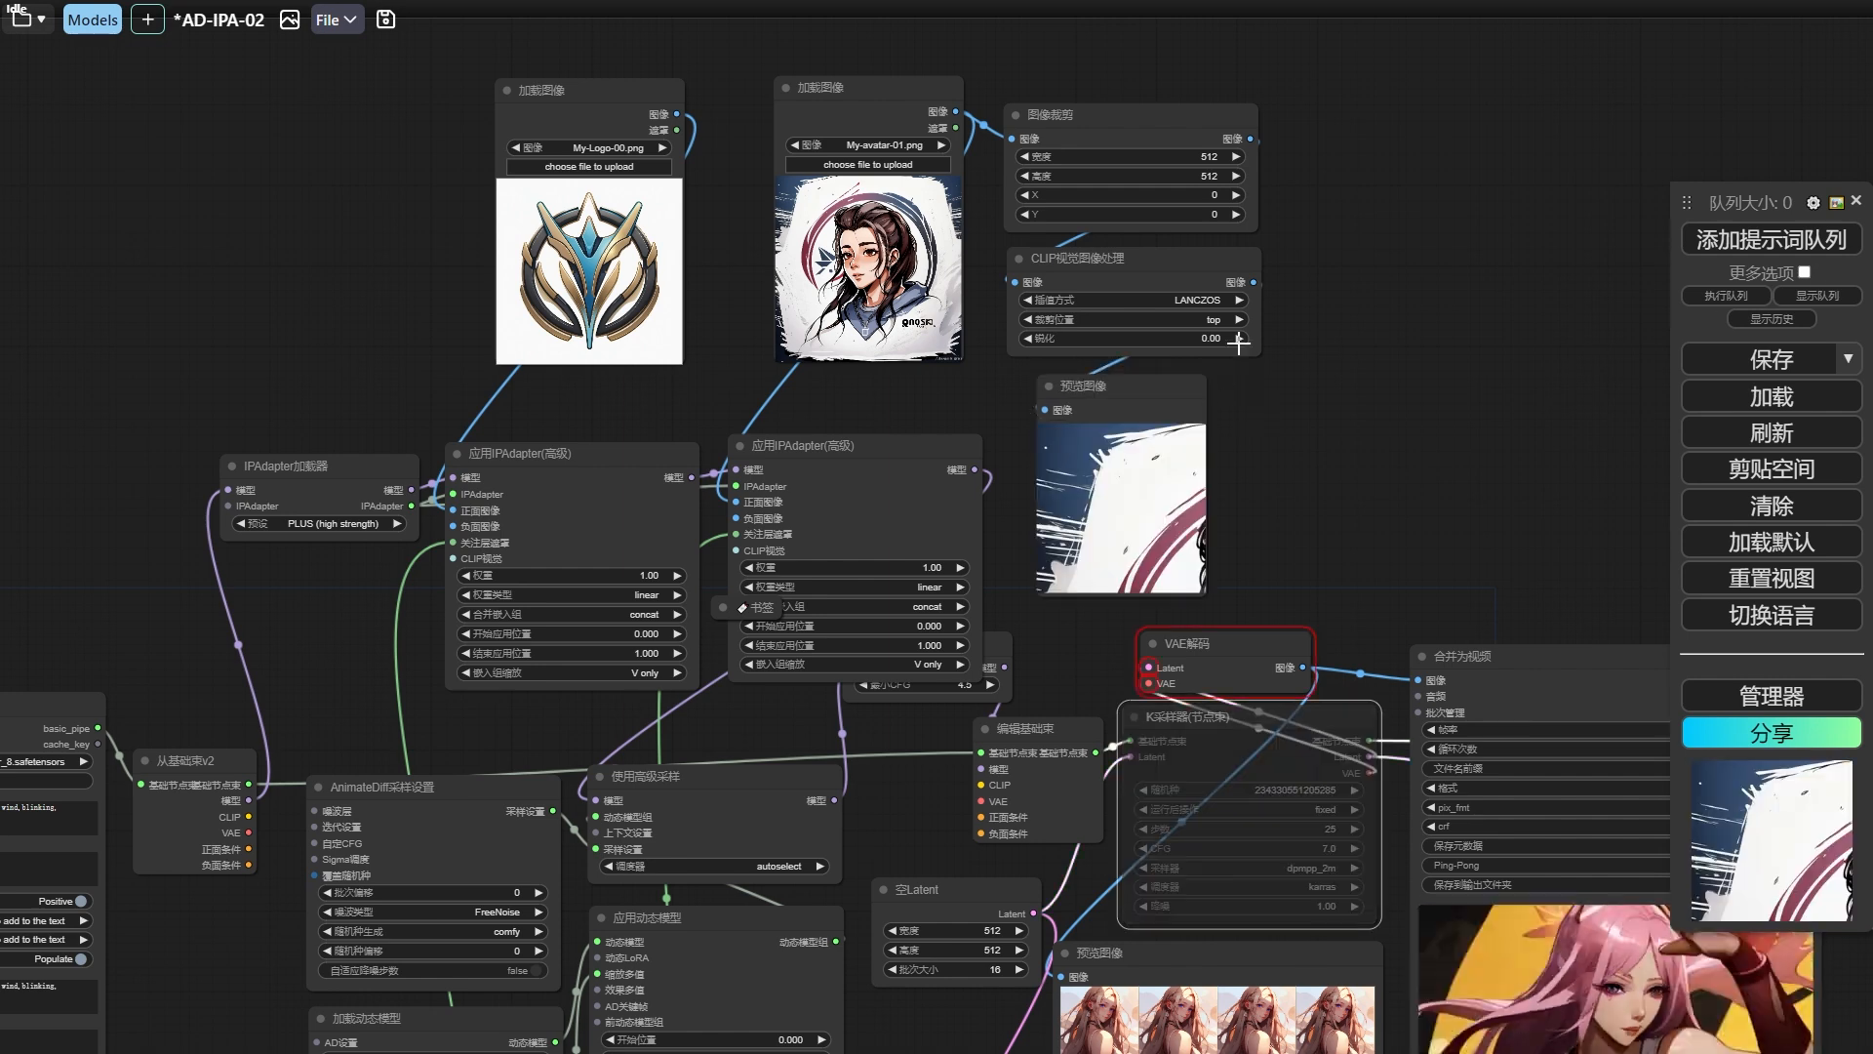
Set the crop width to 1024, adjust its X offset, and set 裁剪位置 to center, rerunning the workflow to check the crop.
click(1207, 157)
text(1024)
click(1240, 319)
click(1772, 240)
click(1217, 195)
click(1771, 240)
Set the 图像裁剪 width and height to 1200 with offsets X 203 and Y 119, rerunning to check the framing.
click(1215, 157)
text(1200)
key(Return)
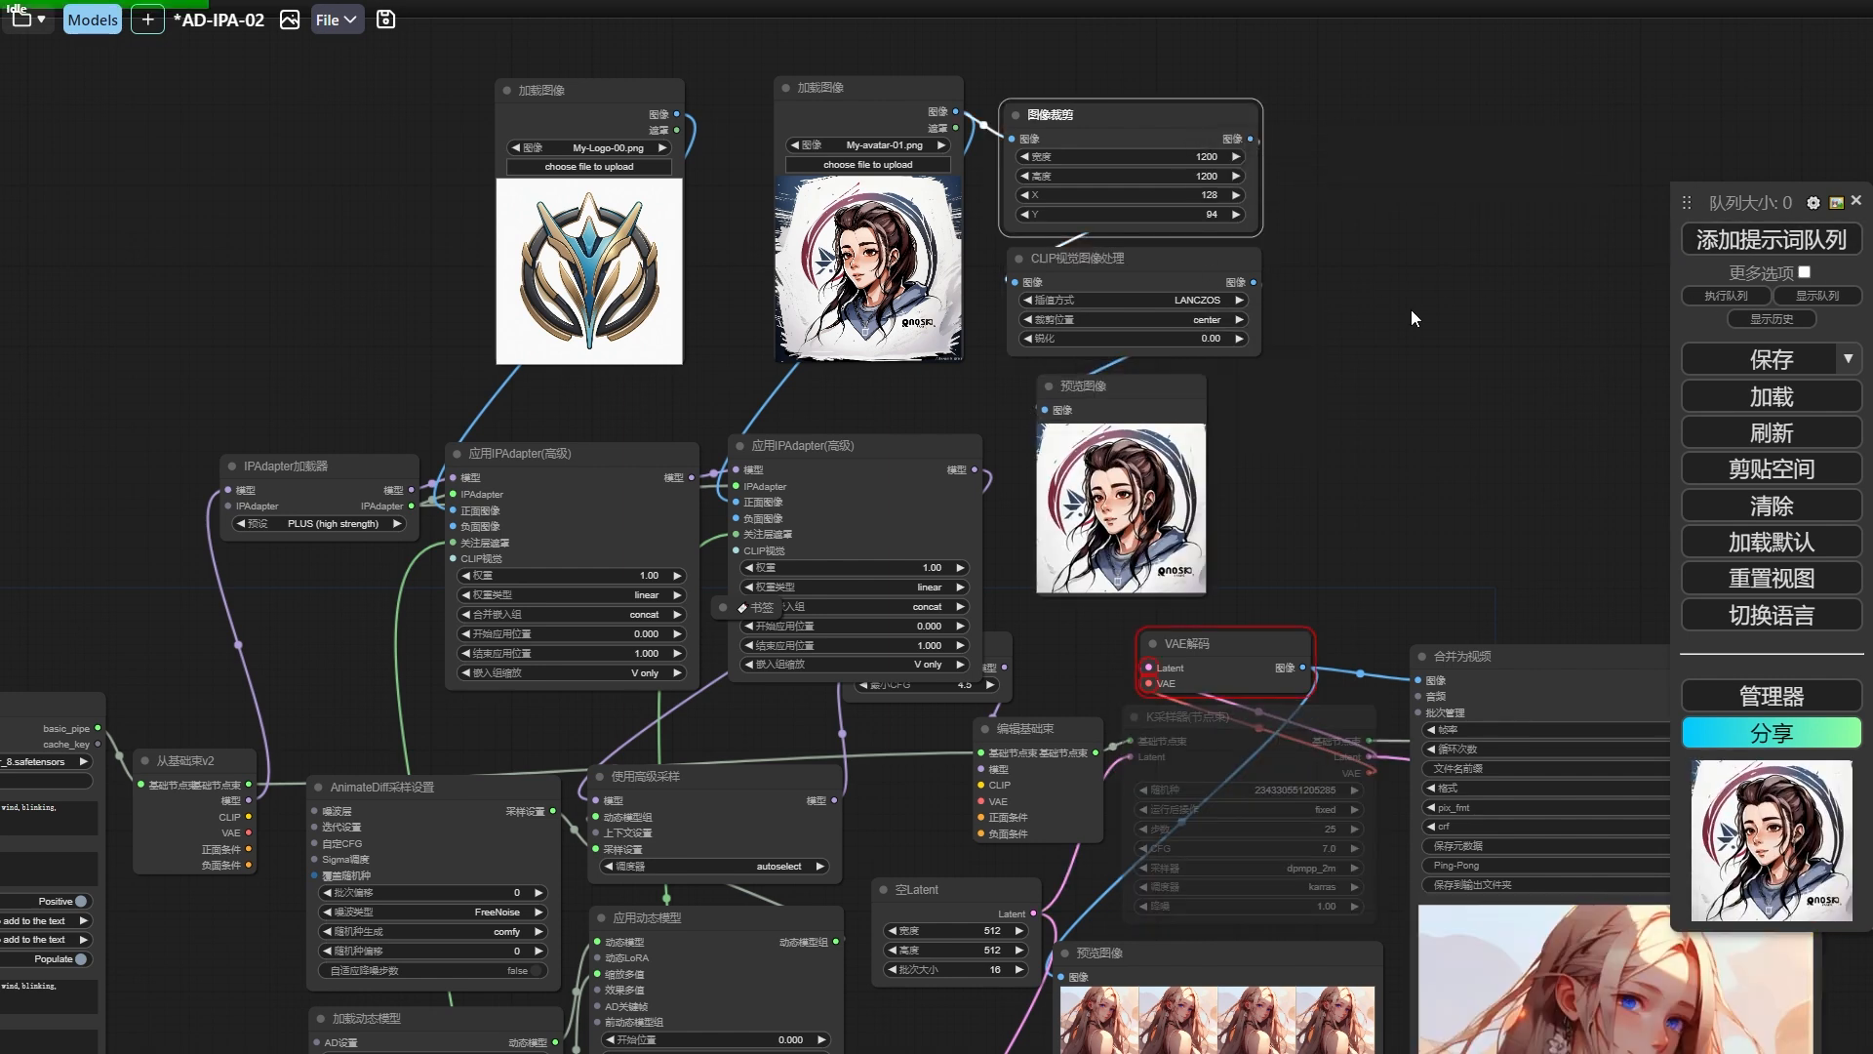
click(1772, 240)
click(1771, 240)
drag(1132, 195, 1211, 213)
click(1771, 240)
click(1795, 240)
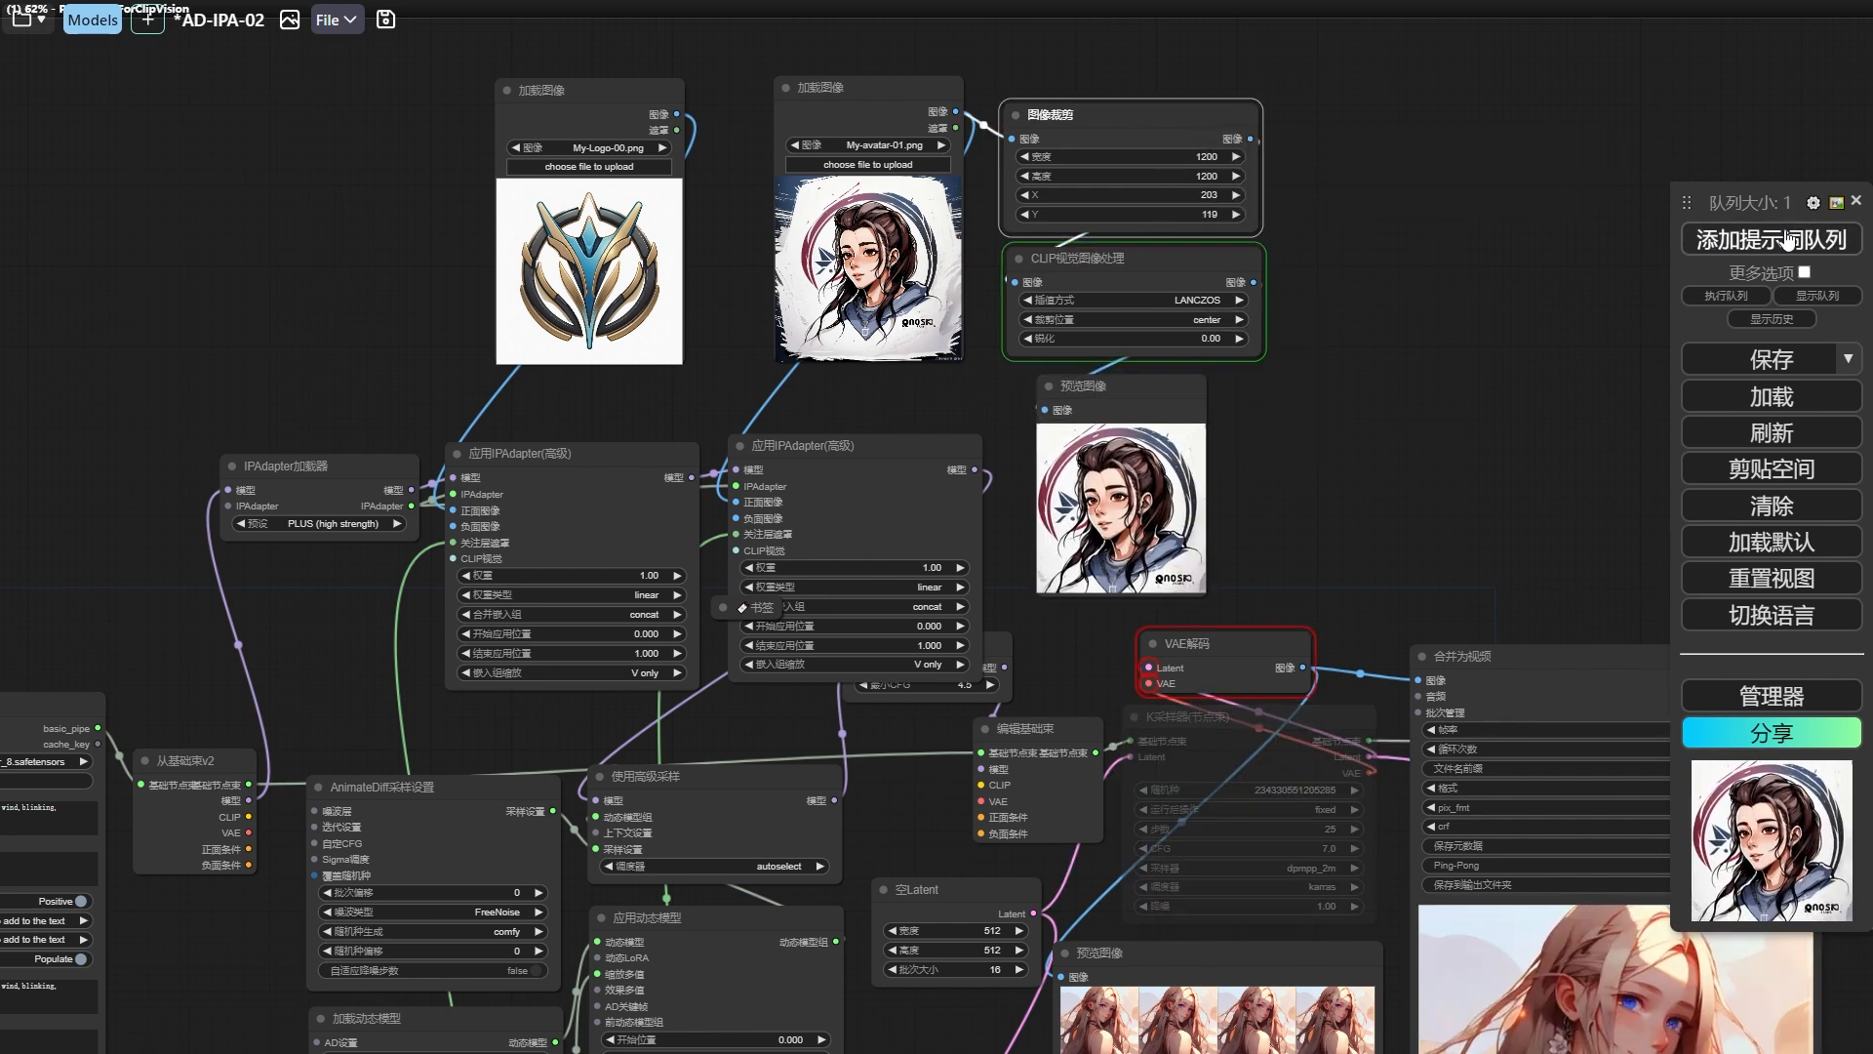
Set the 锐化 value of the CLIP视觉图像处理 node to 0.20.
click(1217, 337)
text(0.2)
key(Return)
Change the positive prompt to a white-background logo graphic of a long haired man, and the negative prompt's embedding to BadDream.
drag(430, 634, 1019, 410)
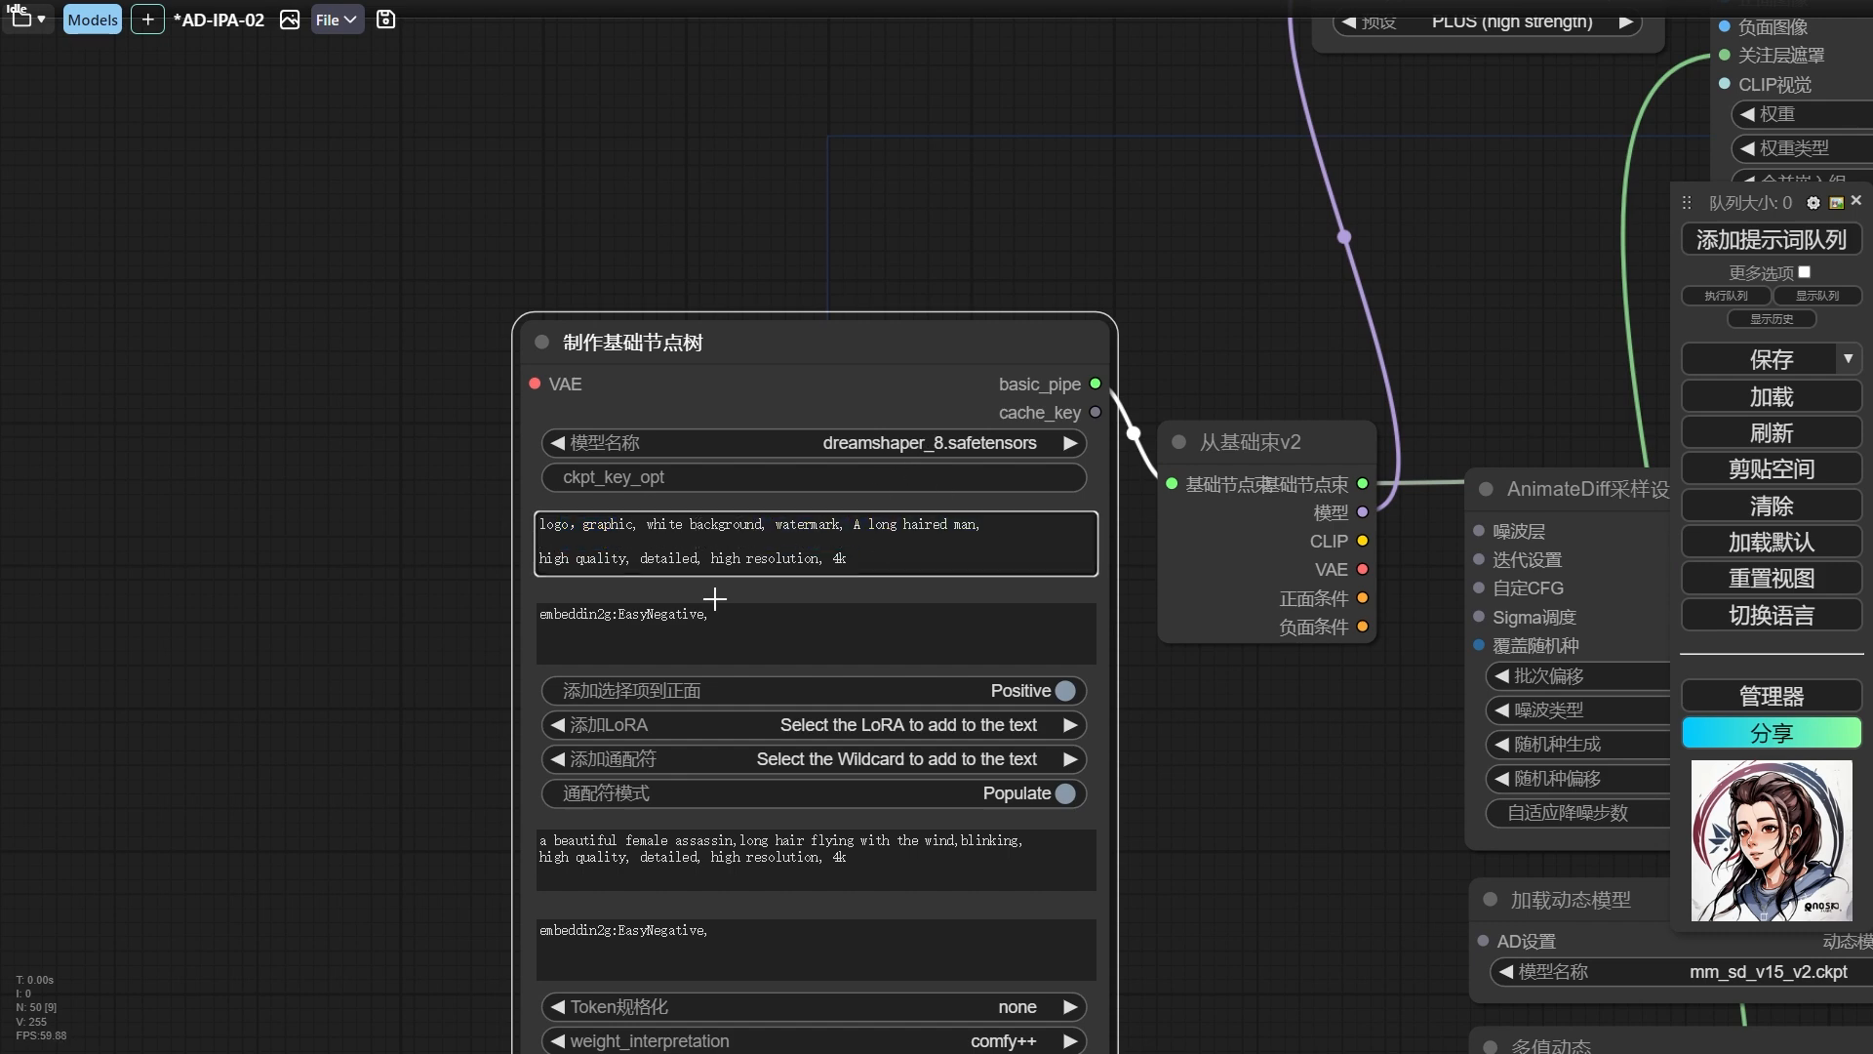
drag(731, 617, 633, 620)
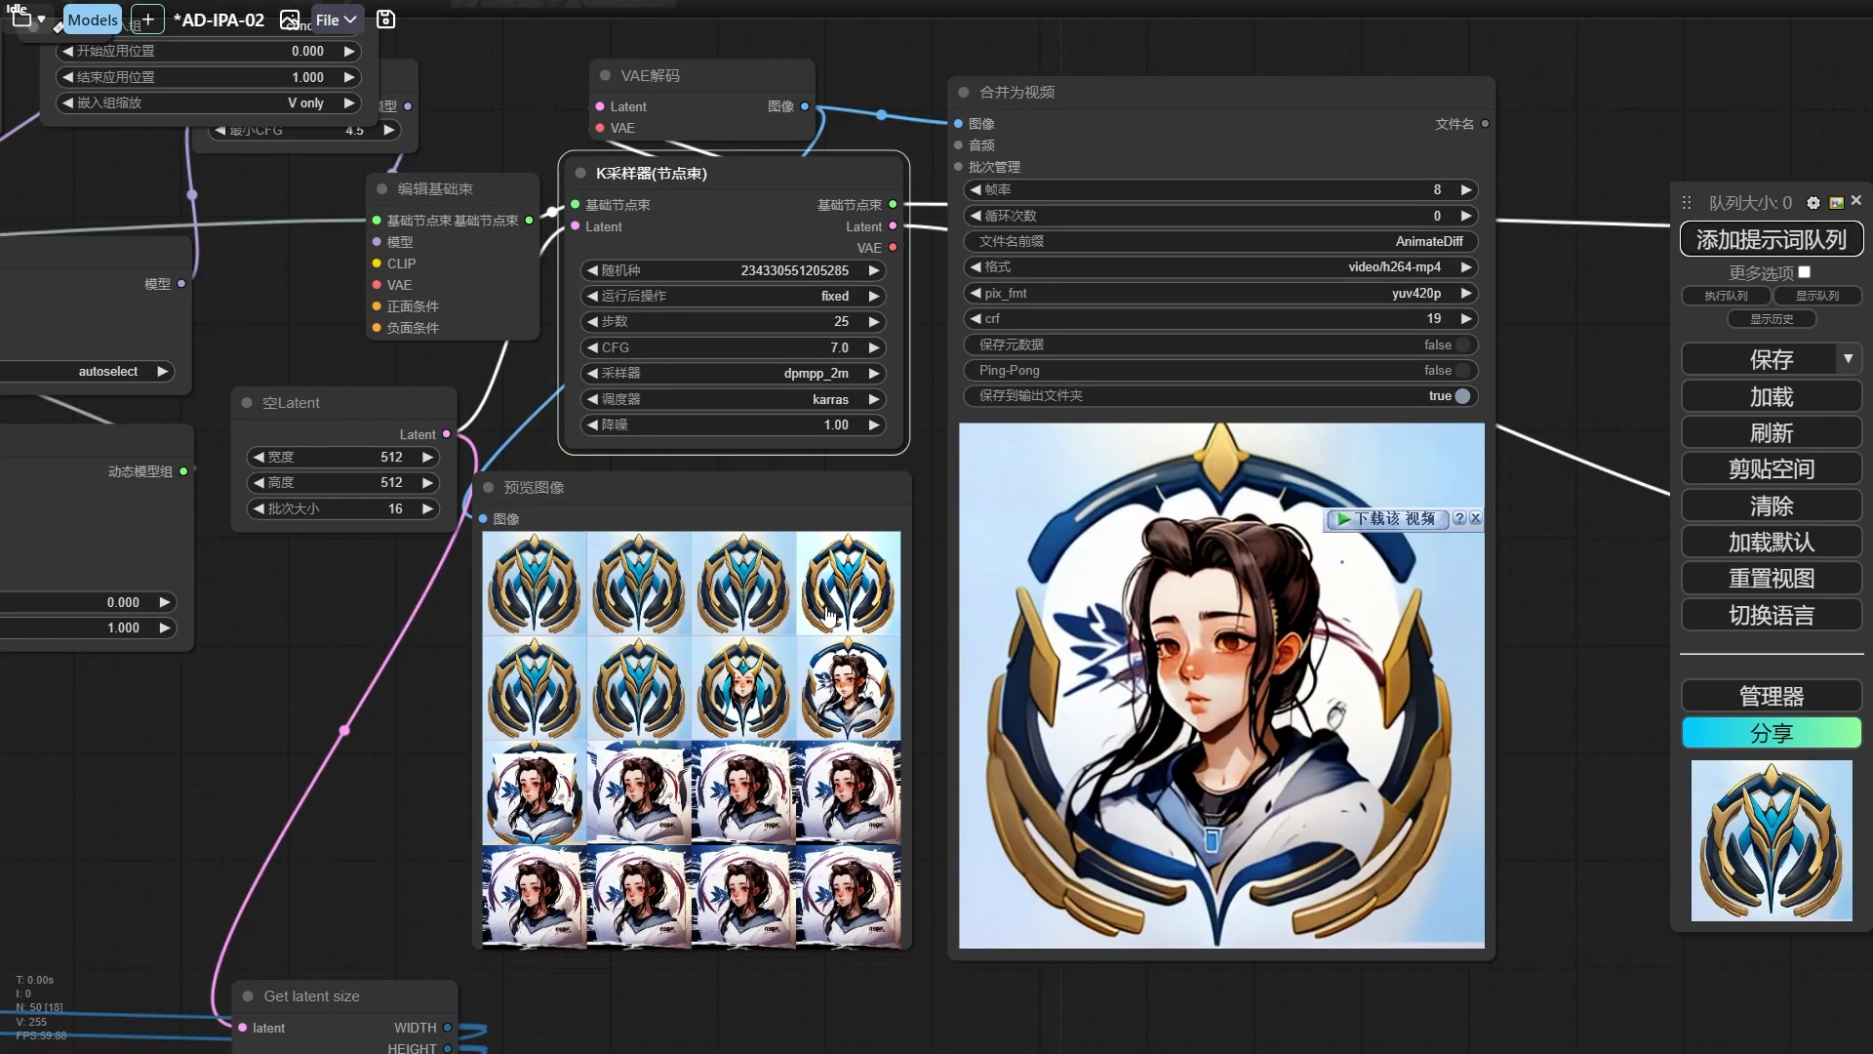
Review the rendered logo-to-avatar transition video together with the IPAdapter and mask nodes that drive it.
scroll(1155, 635, down, 1)
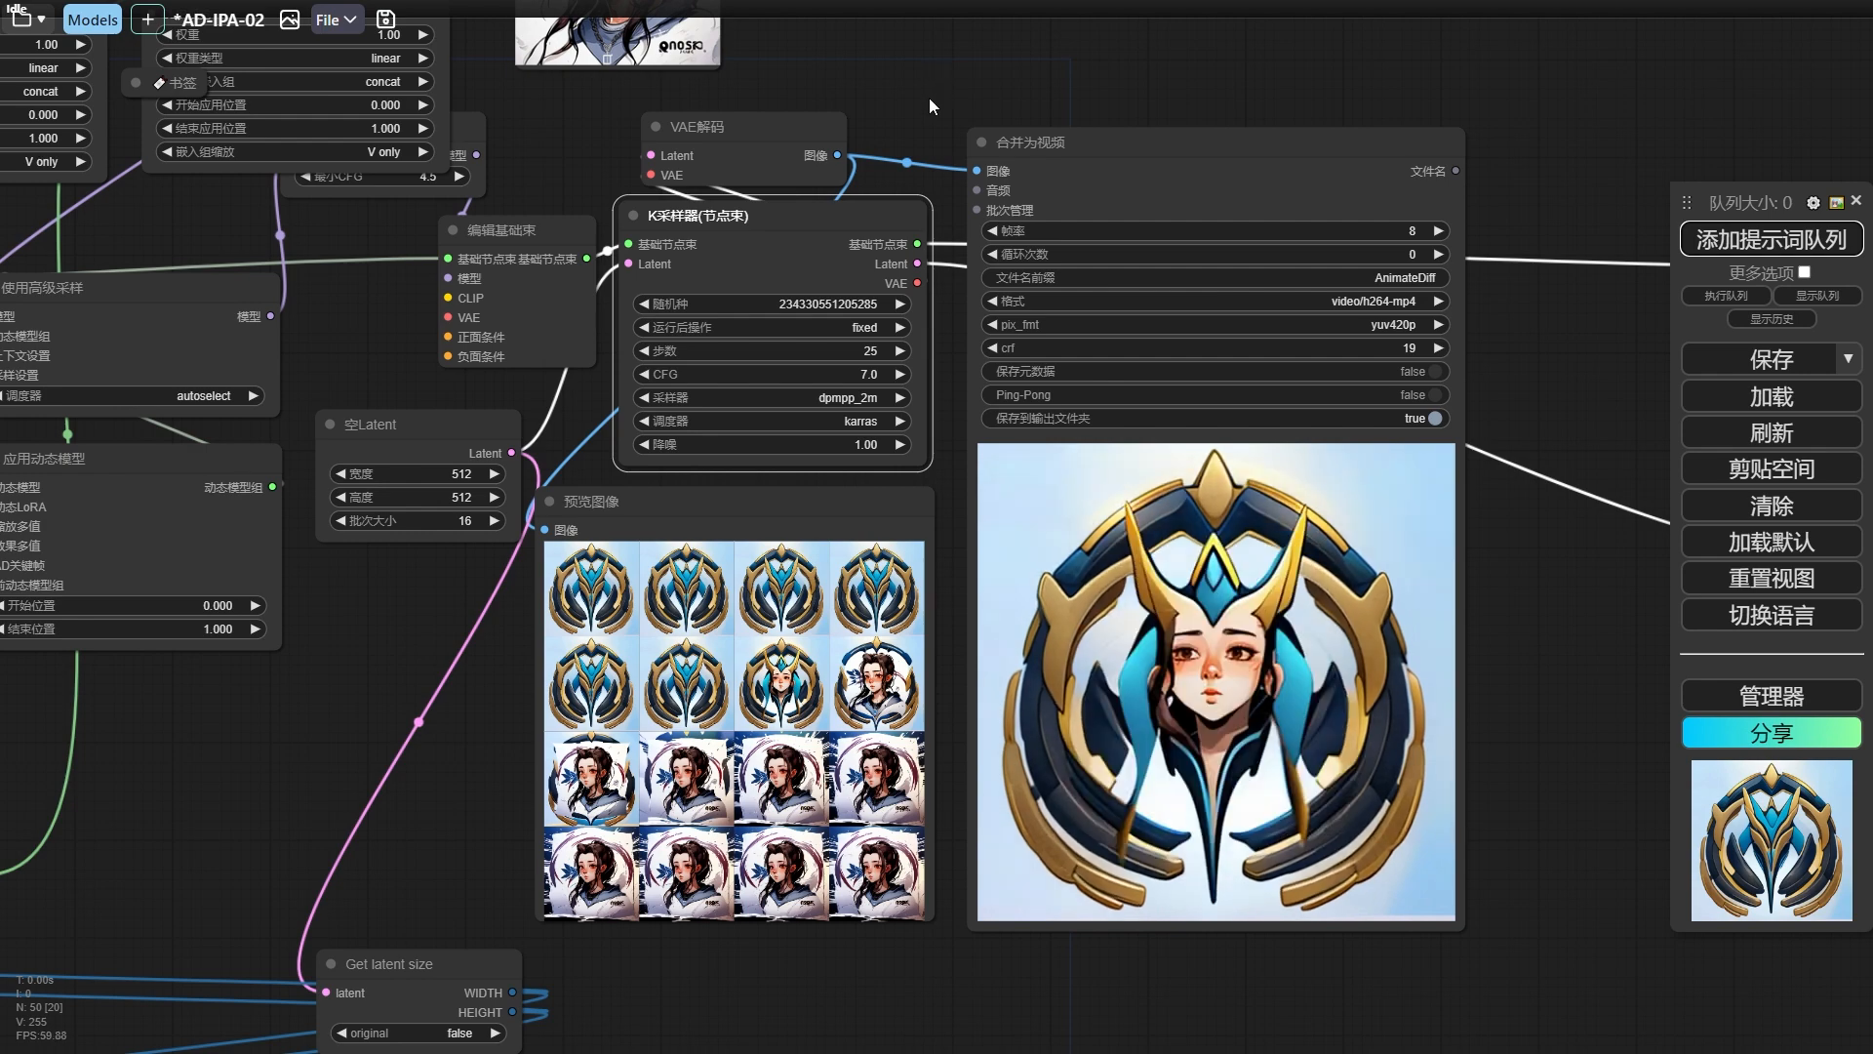
scroll(917, 87, down, 4)
scroll(1005, 353, up, 5)
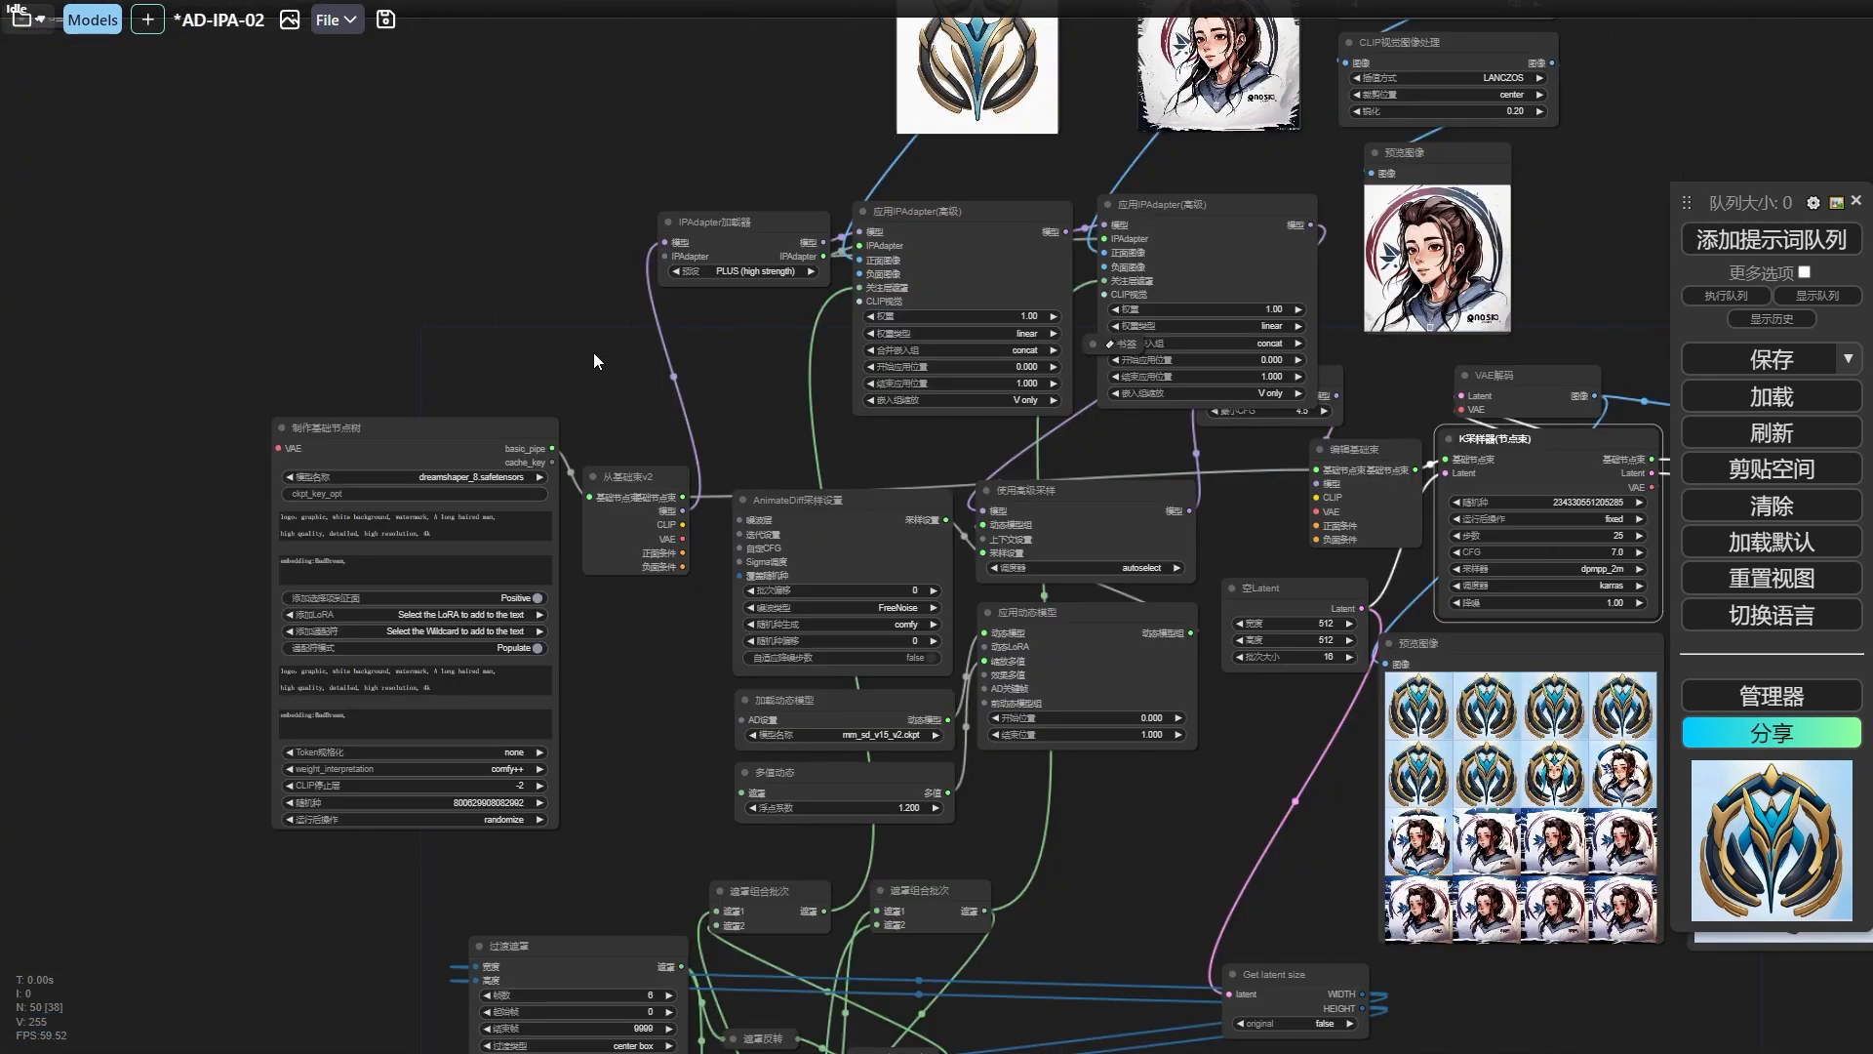
drag(809, 429, 680, 244)
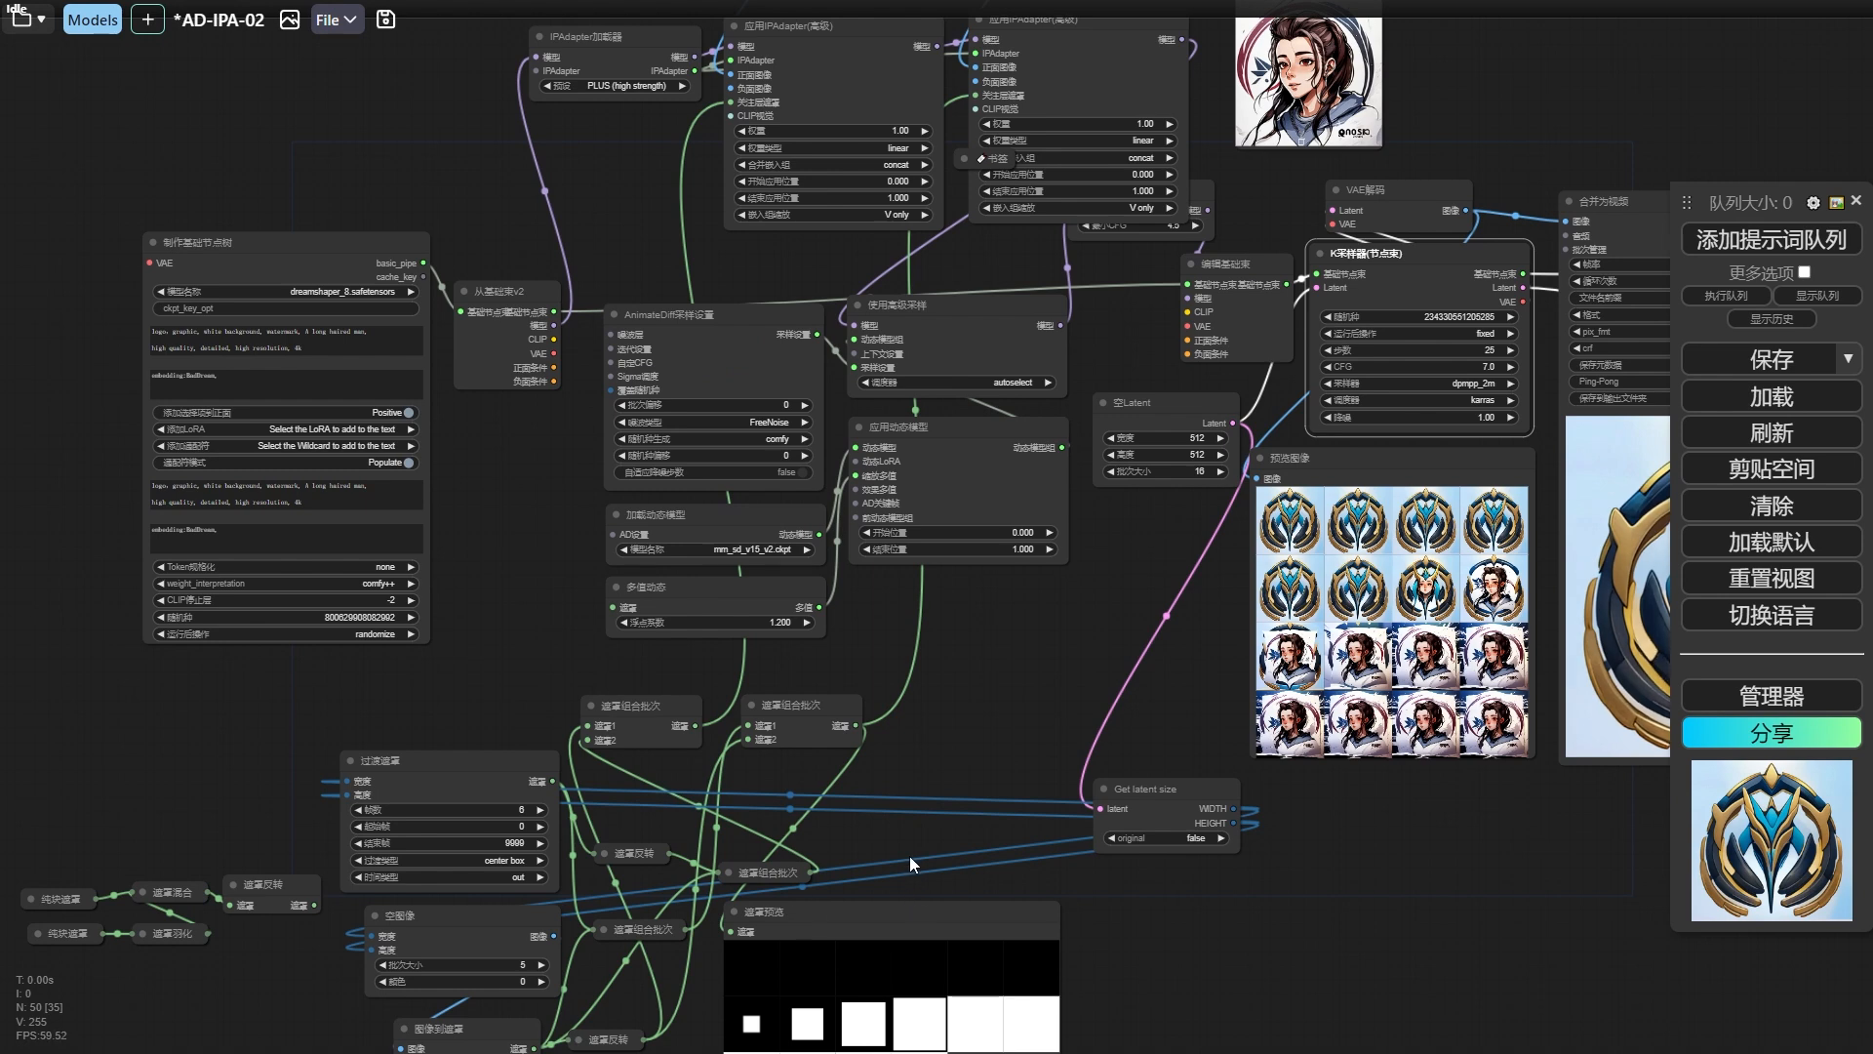
drag(909, 856, 704, 773)
drag(1177, 831, 1057, 899)
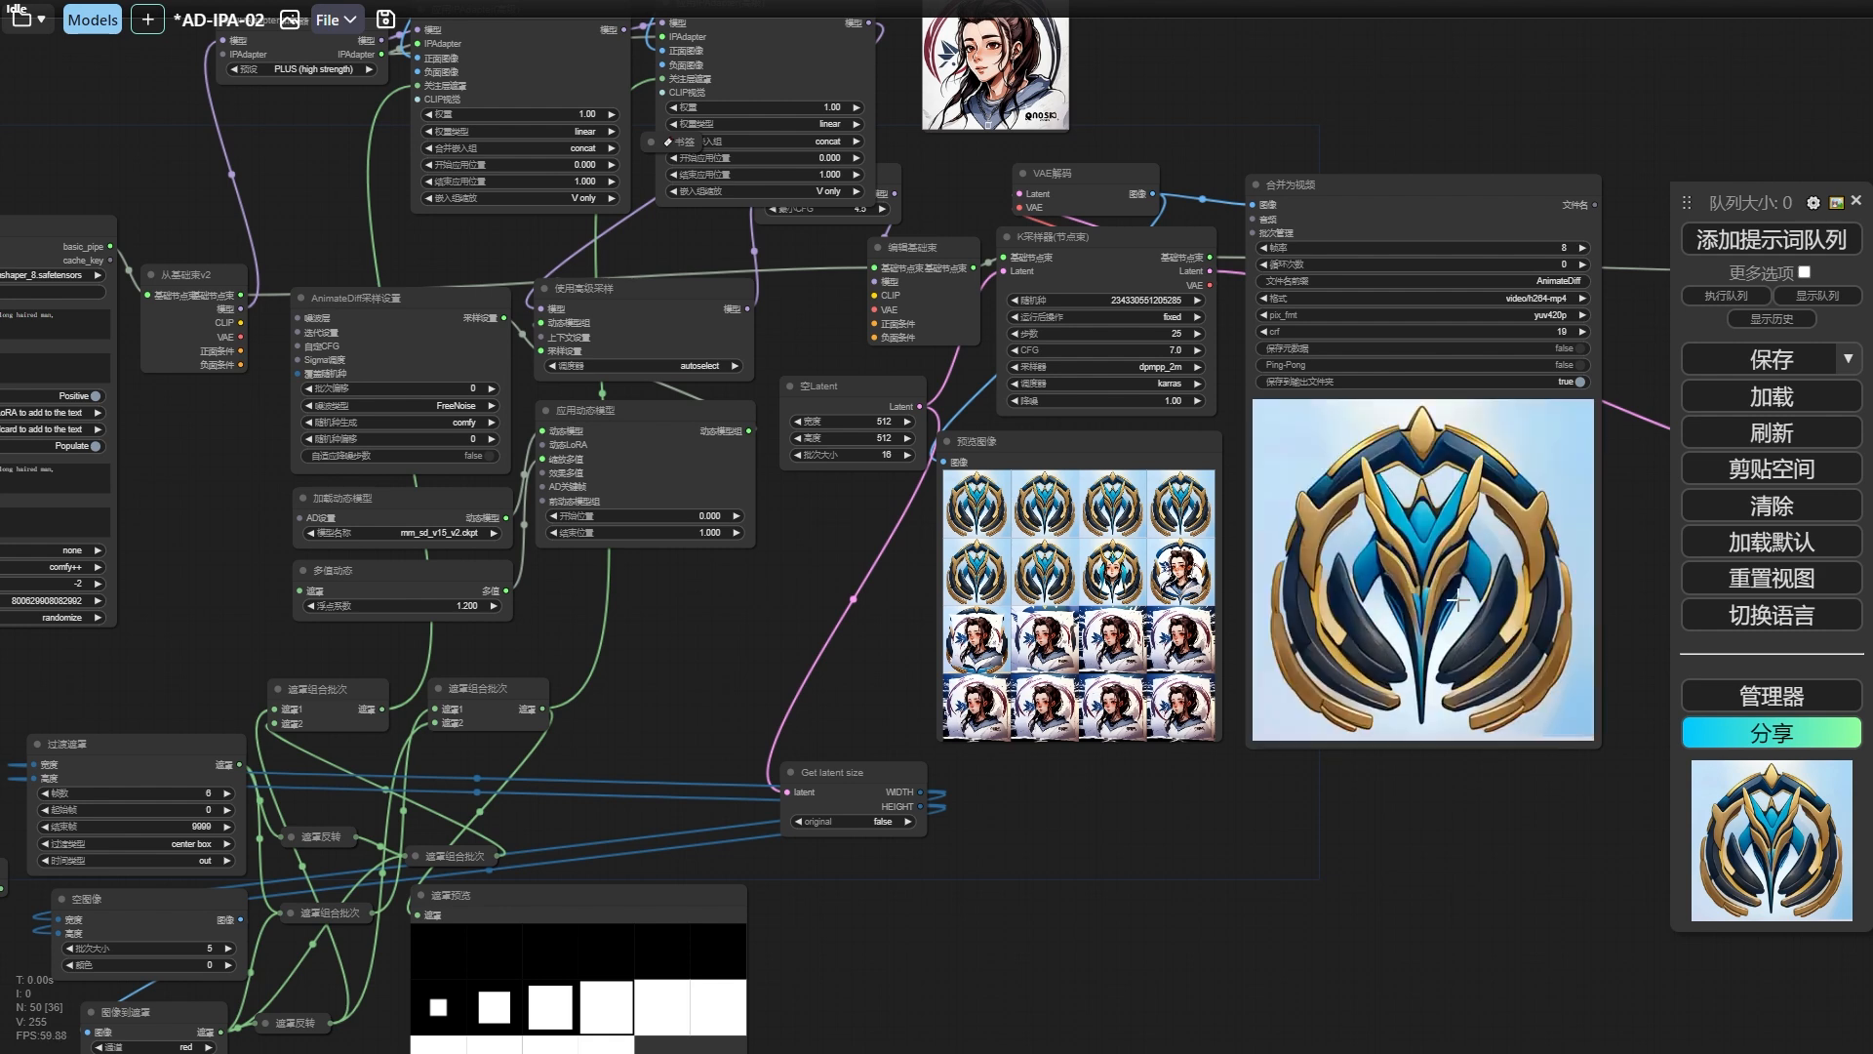
Examine the preview frames and rendered video of the logo-to-avatar transition, along with the IPAdapter and base pipe nodes that drive it.
drag(1354, 784, 1183, 783)
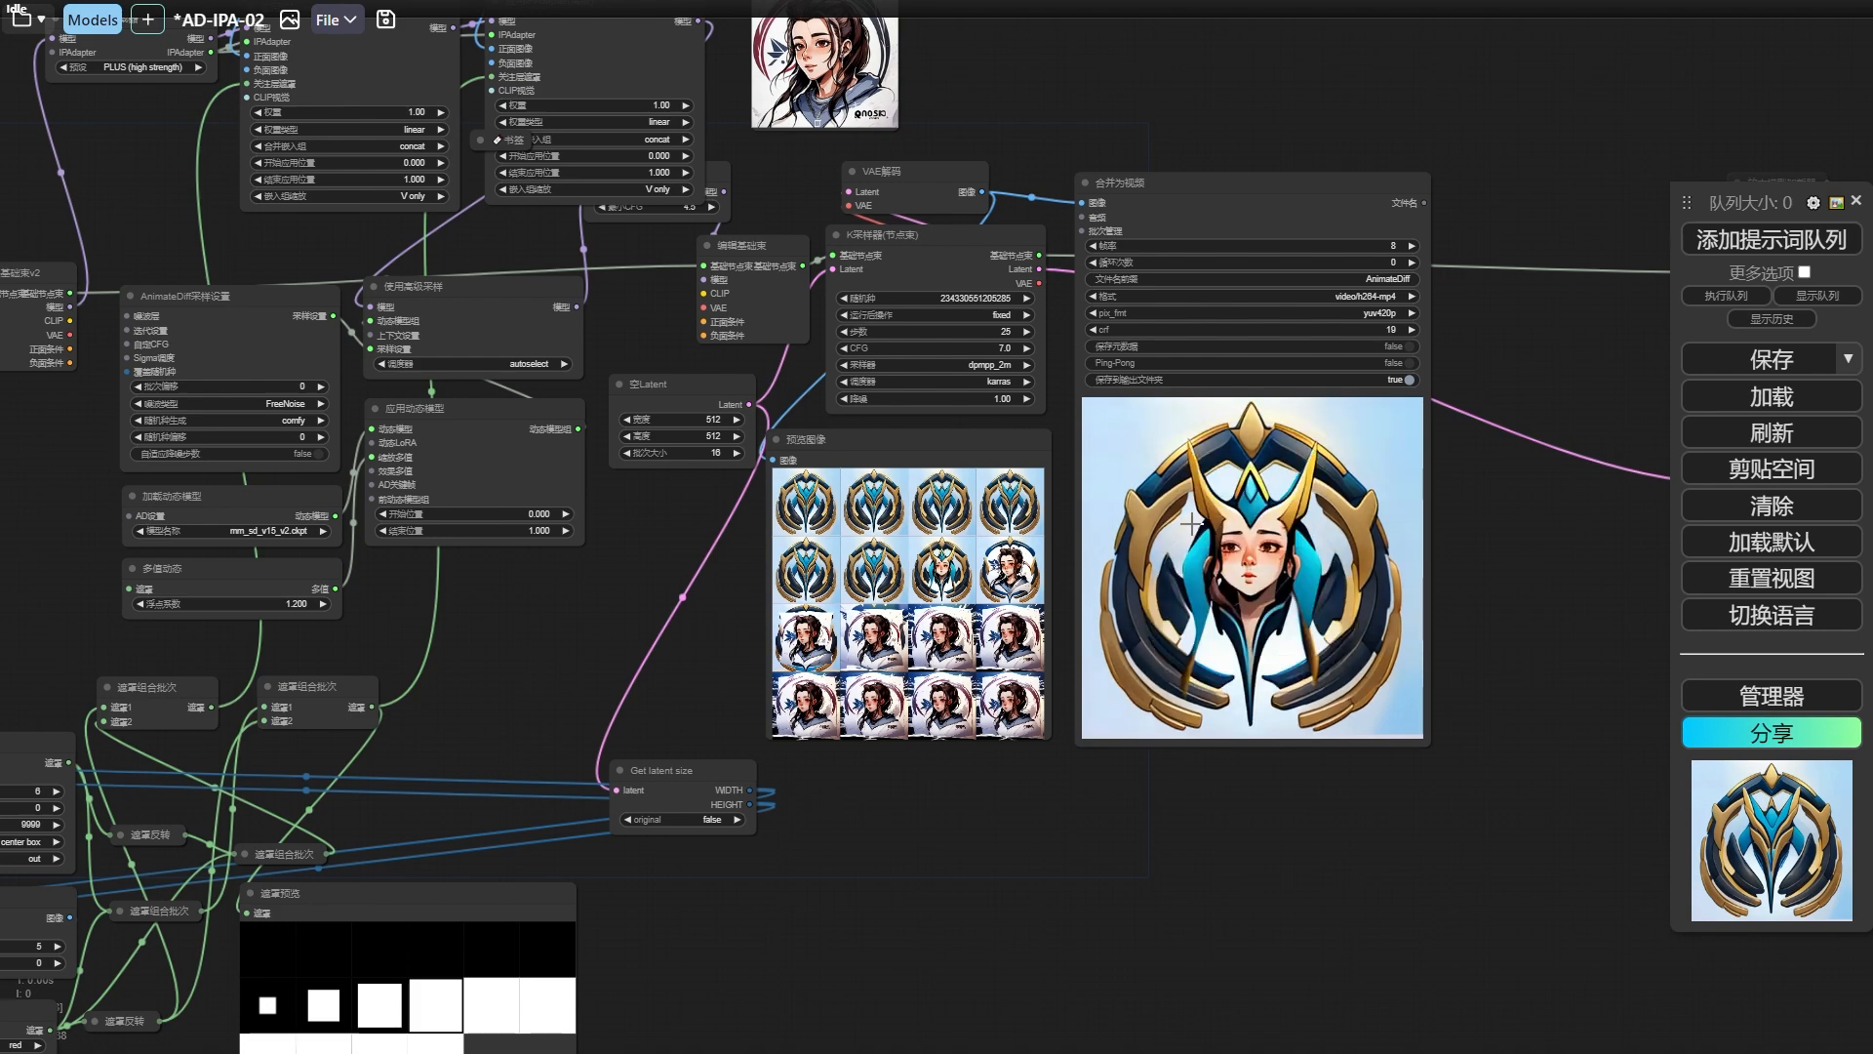
scroll(1190, 524, up, 2)
scroll(1148, 503, up, 1)
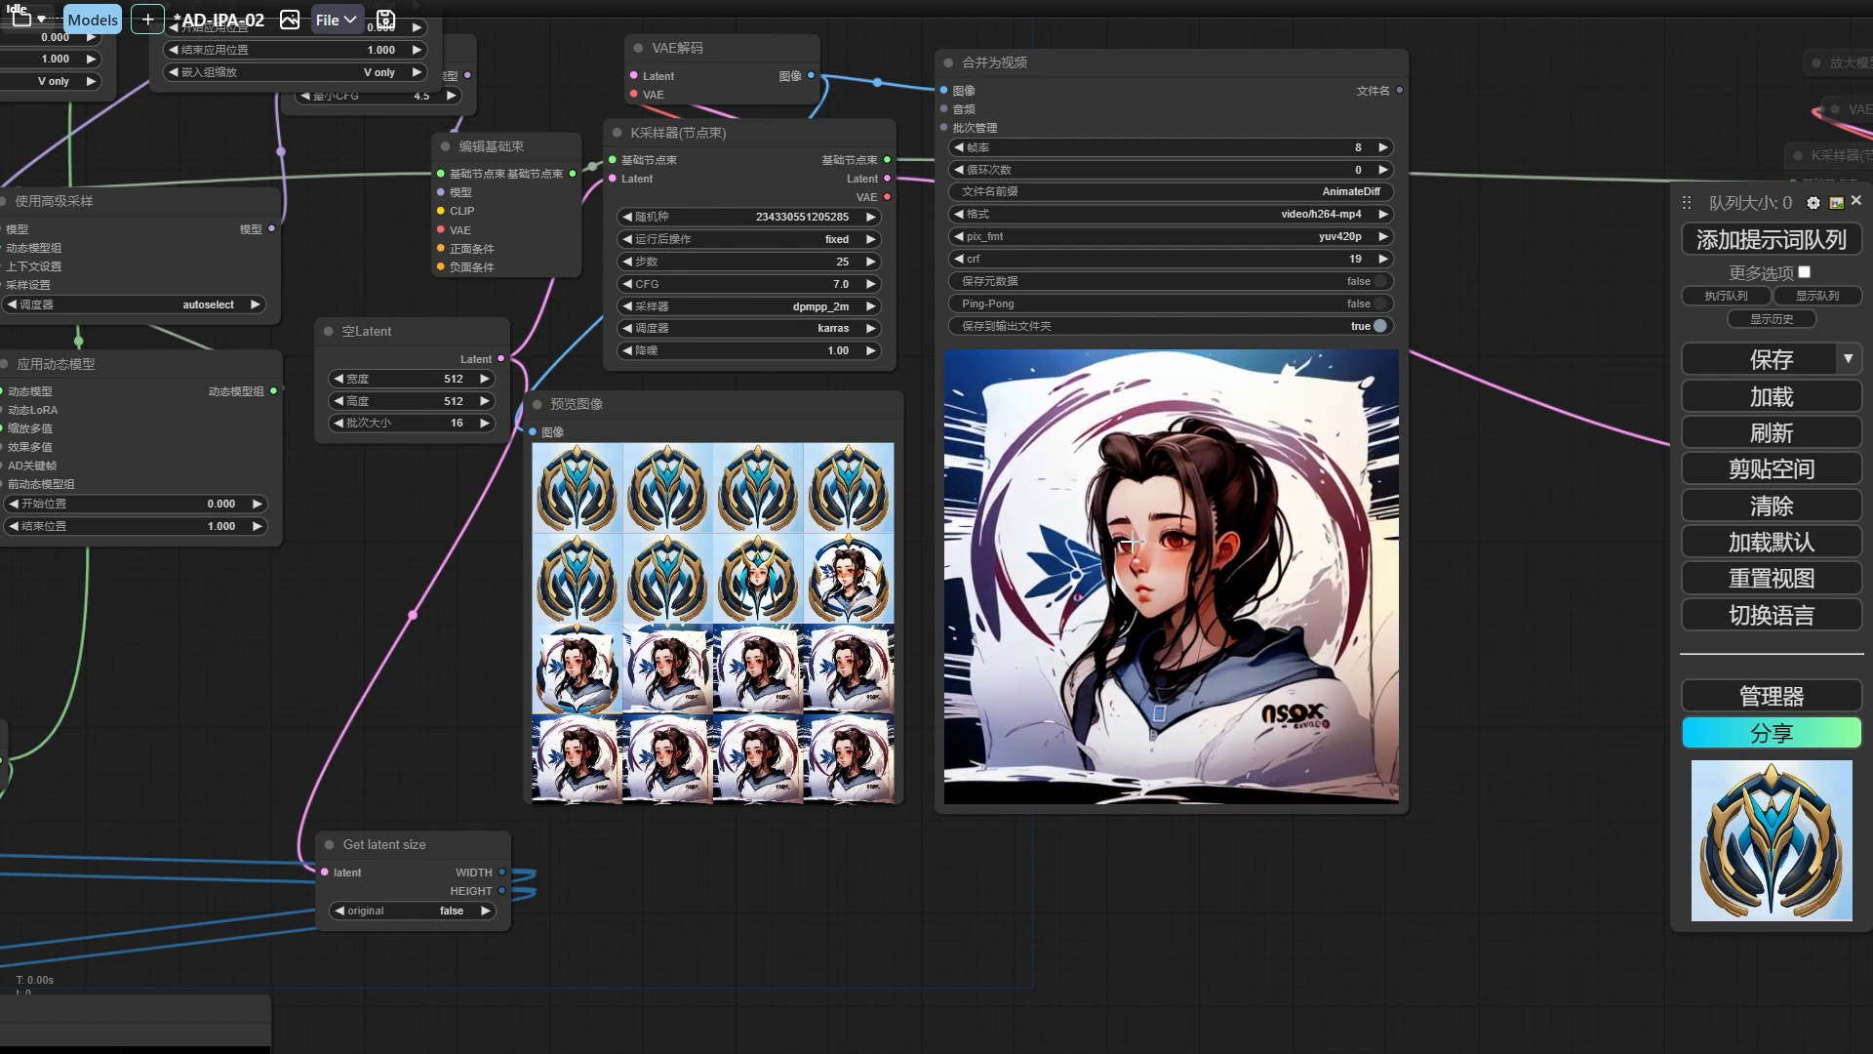
scroll(1148, 526, down, 6)
drag(1005, 156, 1084, 371)
scroll(1084, 371, up, 10)
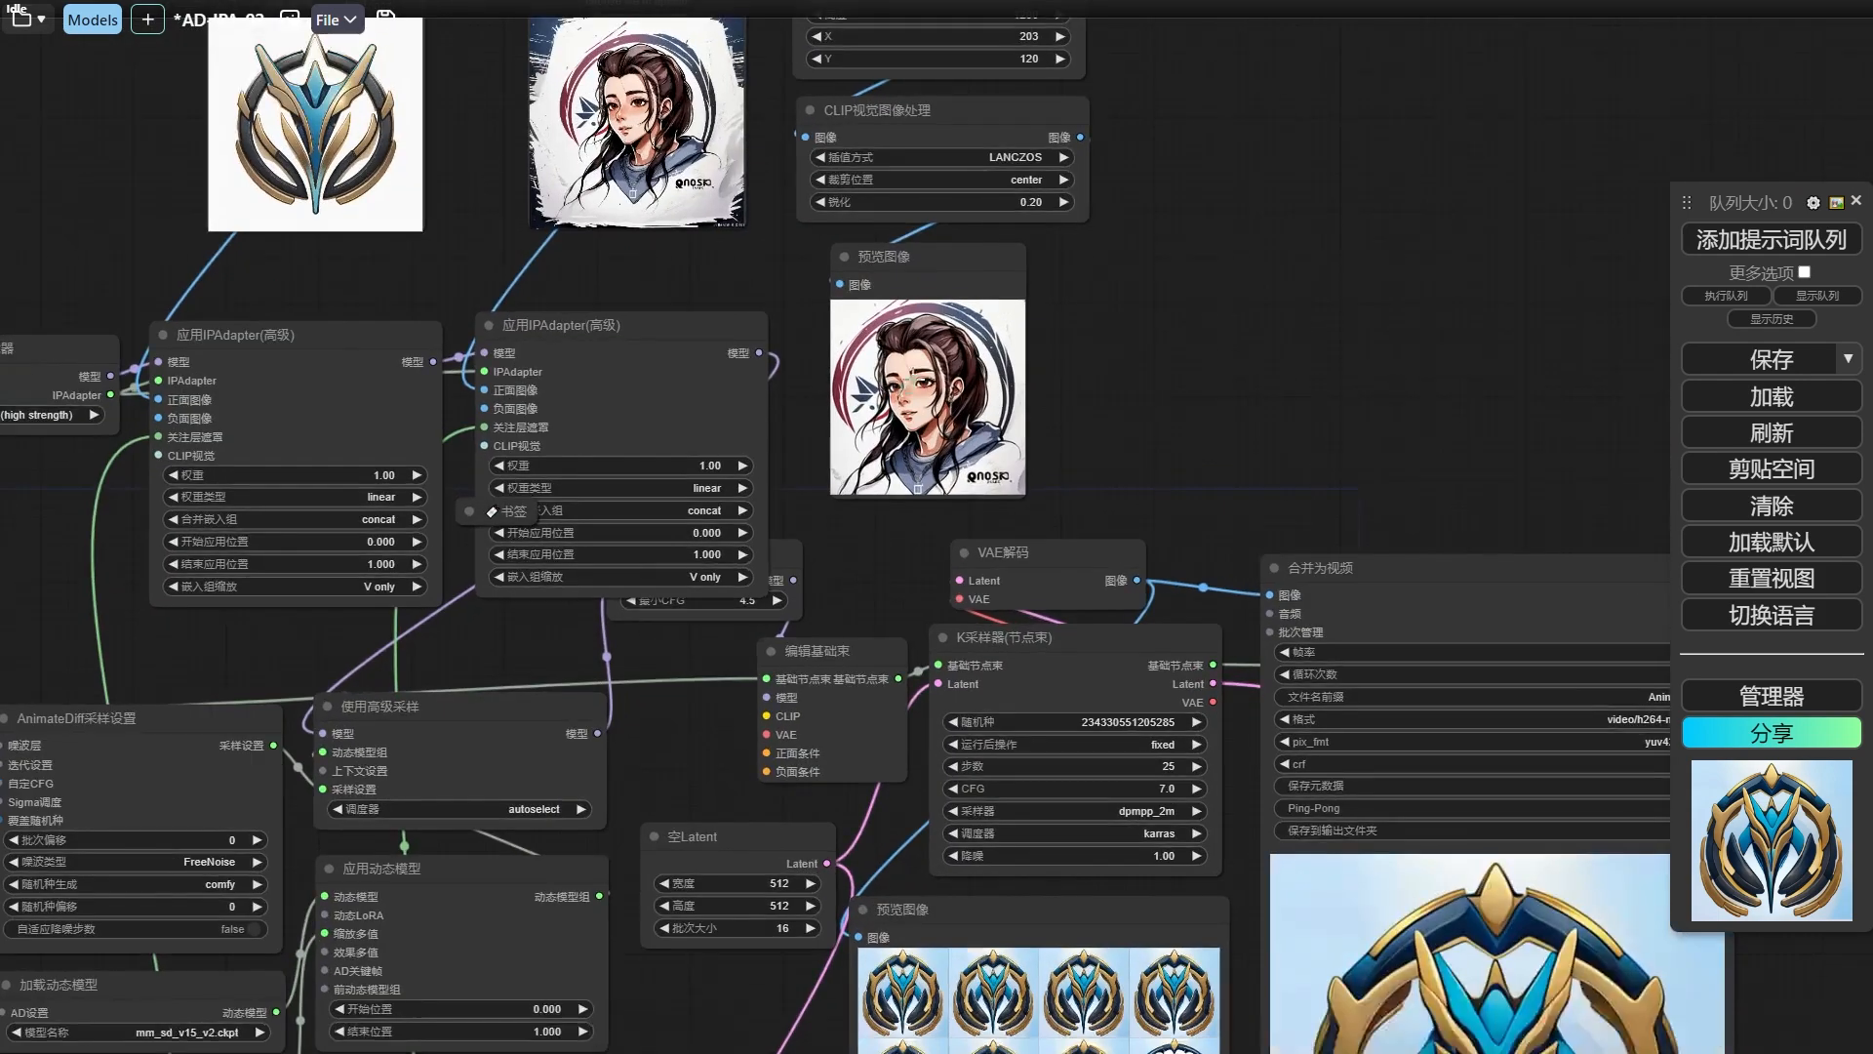
scroll(924, 400, down, 5)
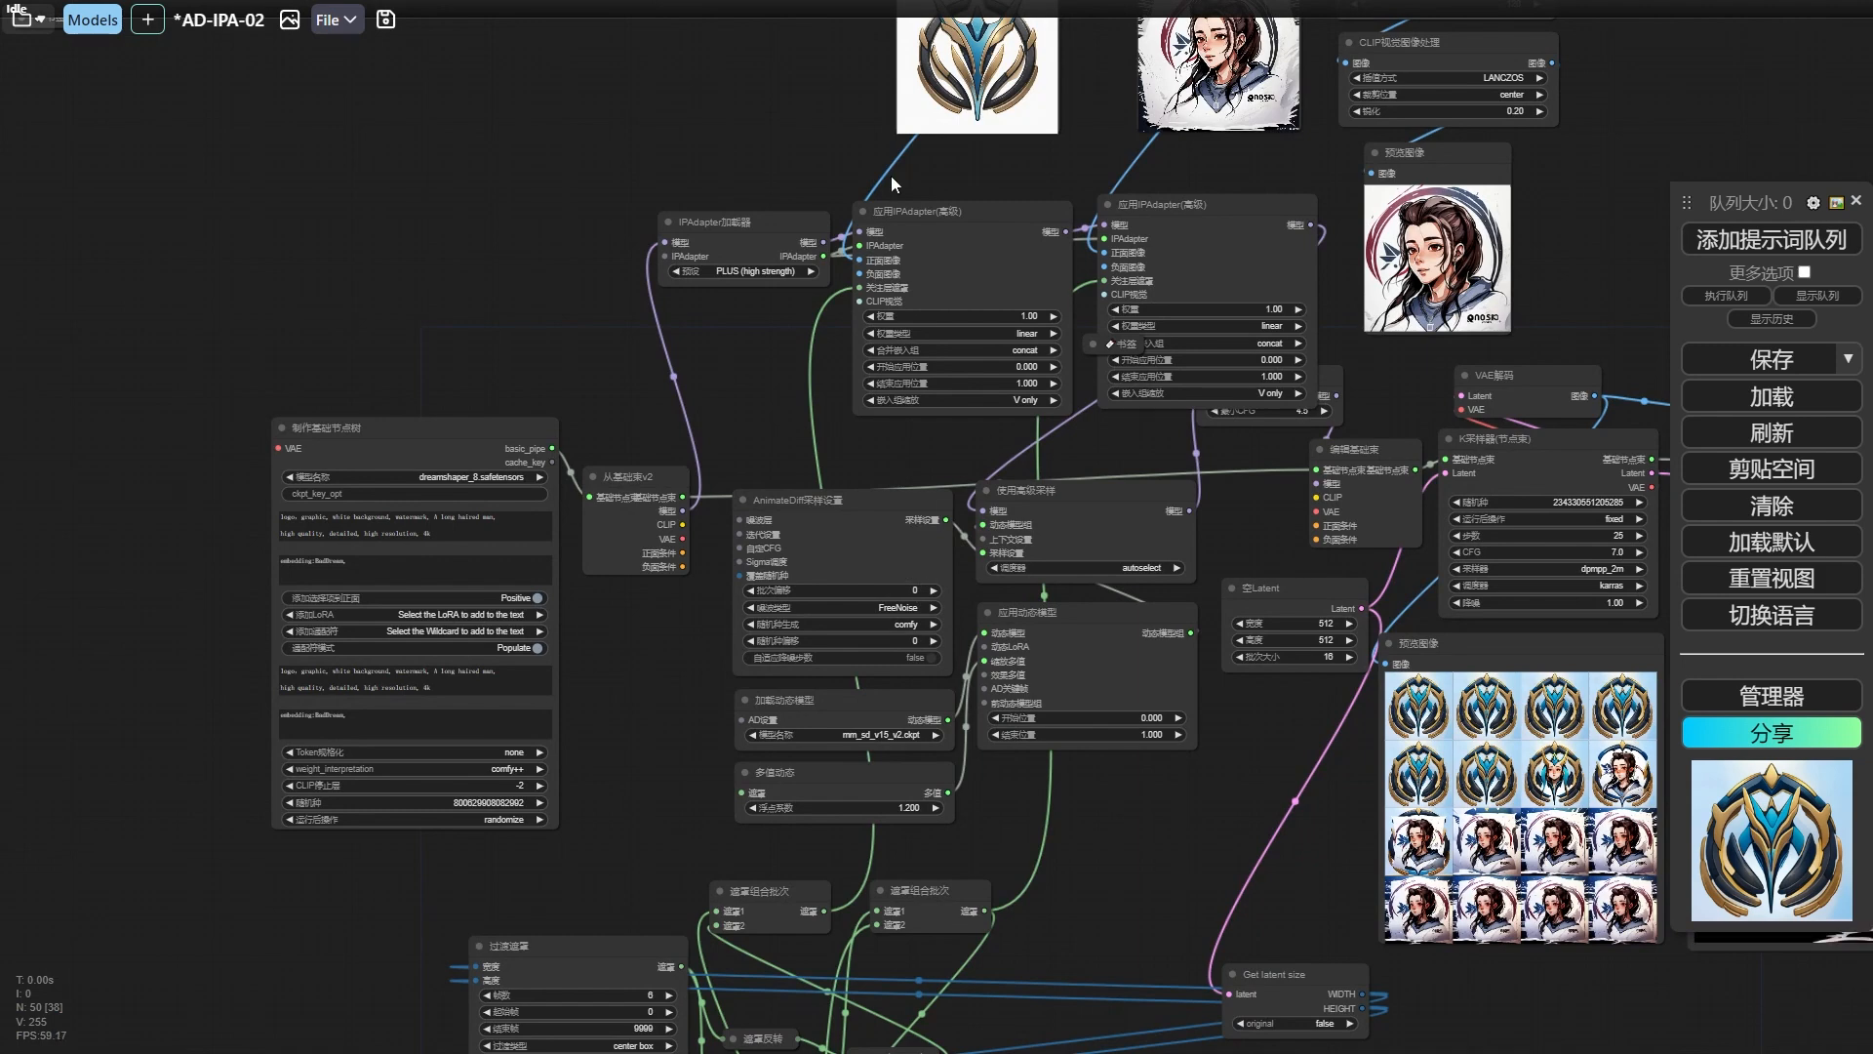
Rearrange the AnimateDiff nodes beside the IPAdapter chain to free space between the 从基础束v2 and 编辑基础束 nodes.
drag(683, 553, 1303, 574)
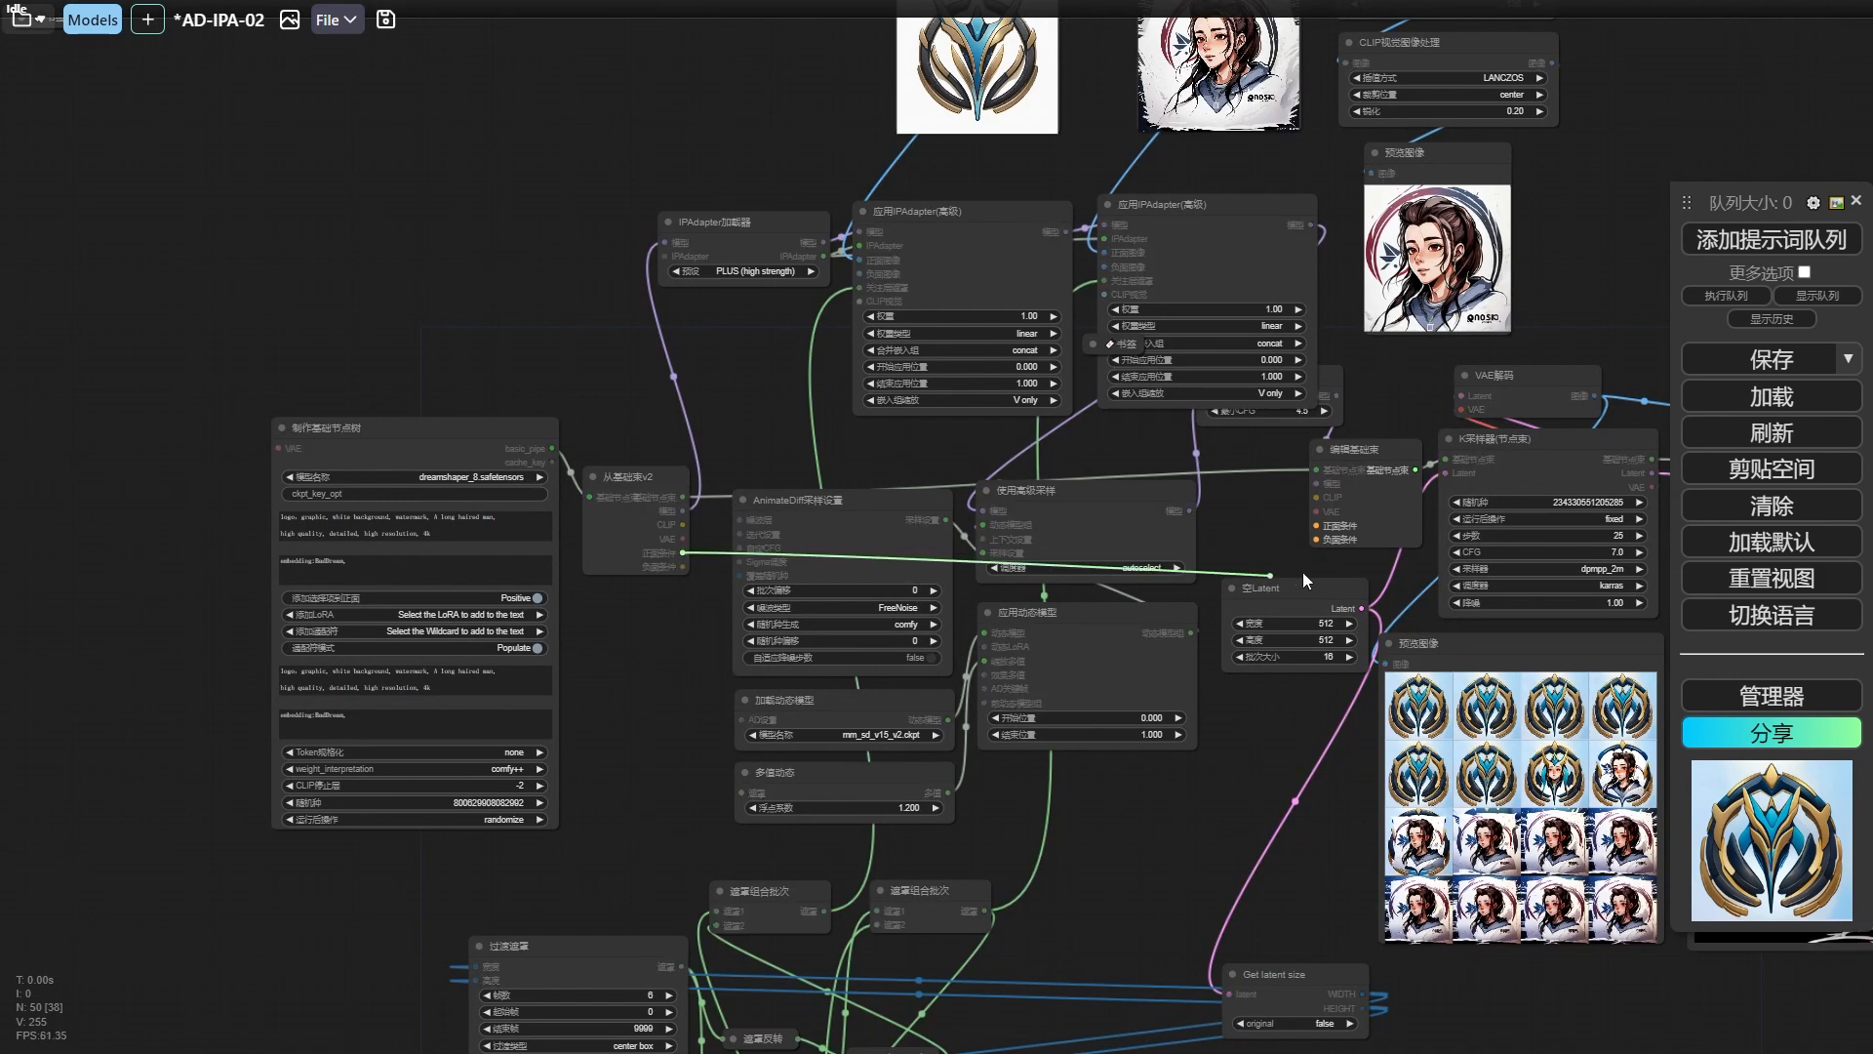
drag(589, 609, 649, 595)
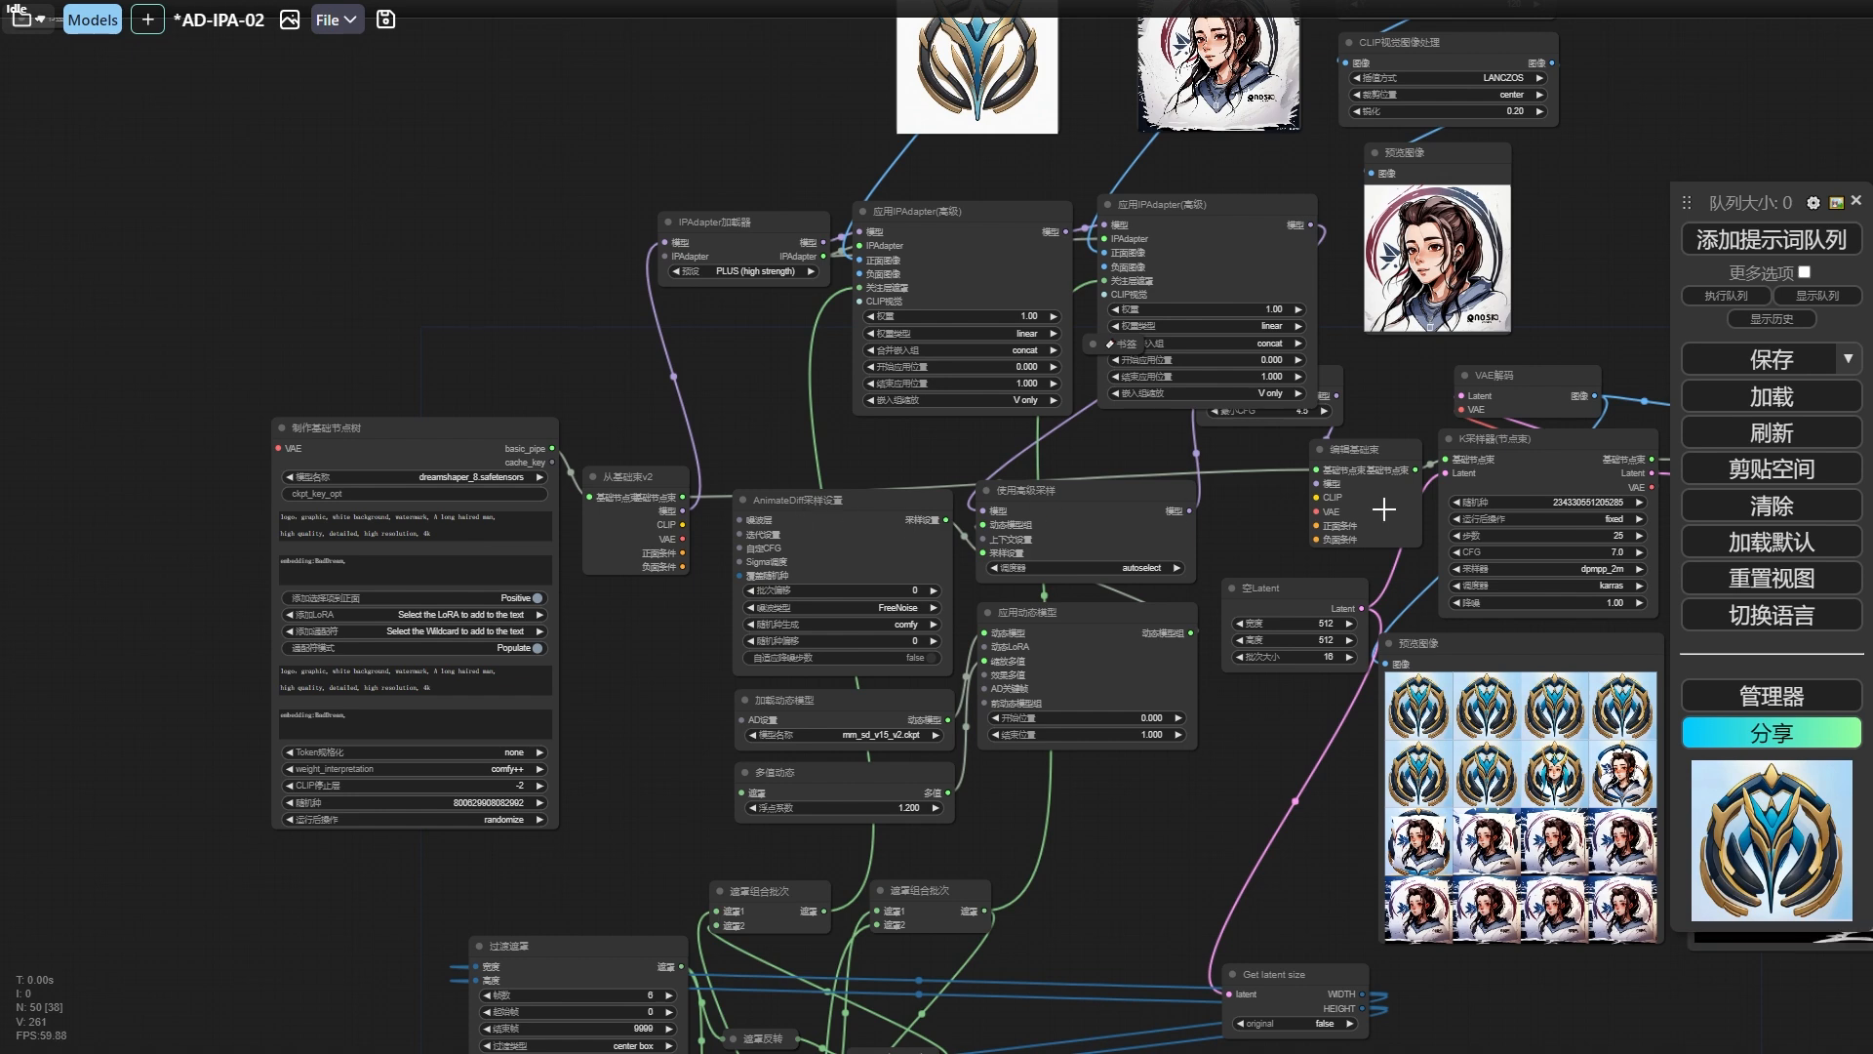
scroll(1164, 488, down, 5)
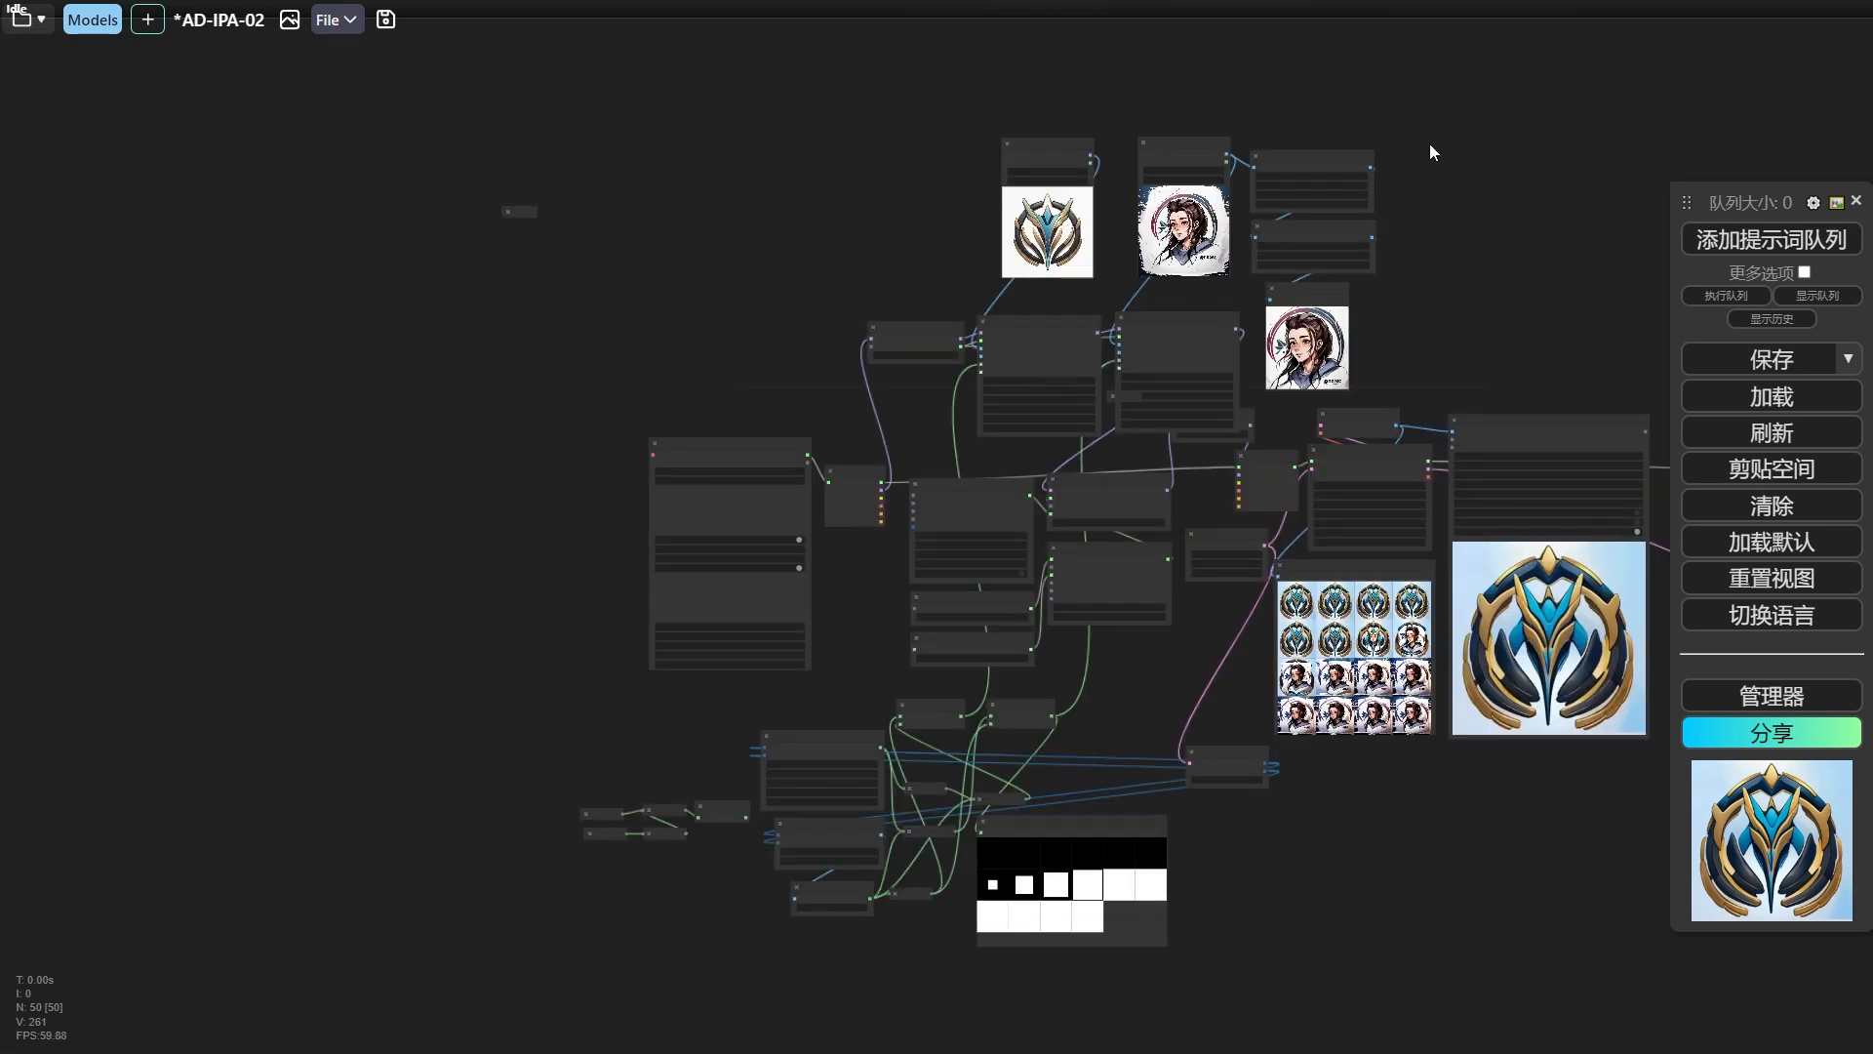
drag(1076, 291, 870, 359)
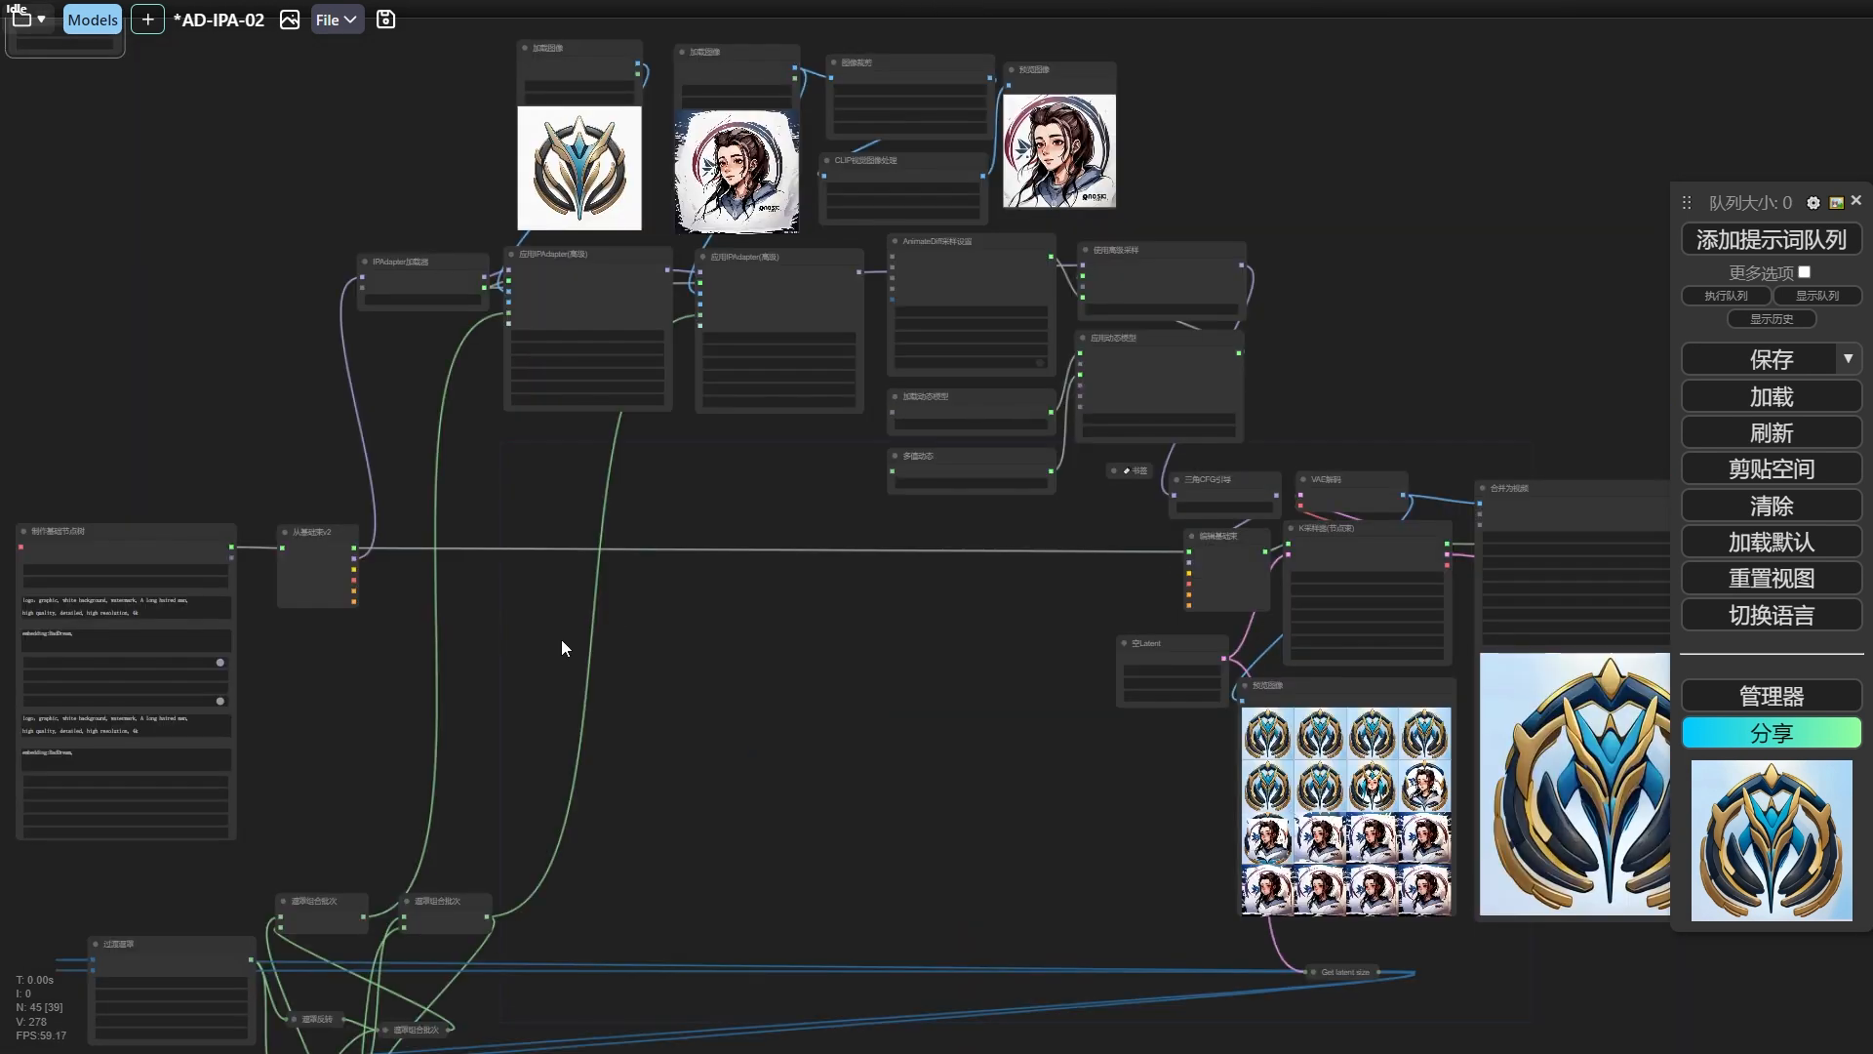
Add a 高级ControlNet应用 node after the 从基础束v2 node and place a duplicate beside it.
scroll(499, 626, up, 6)
drag(488, 615, 744, 601)
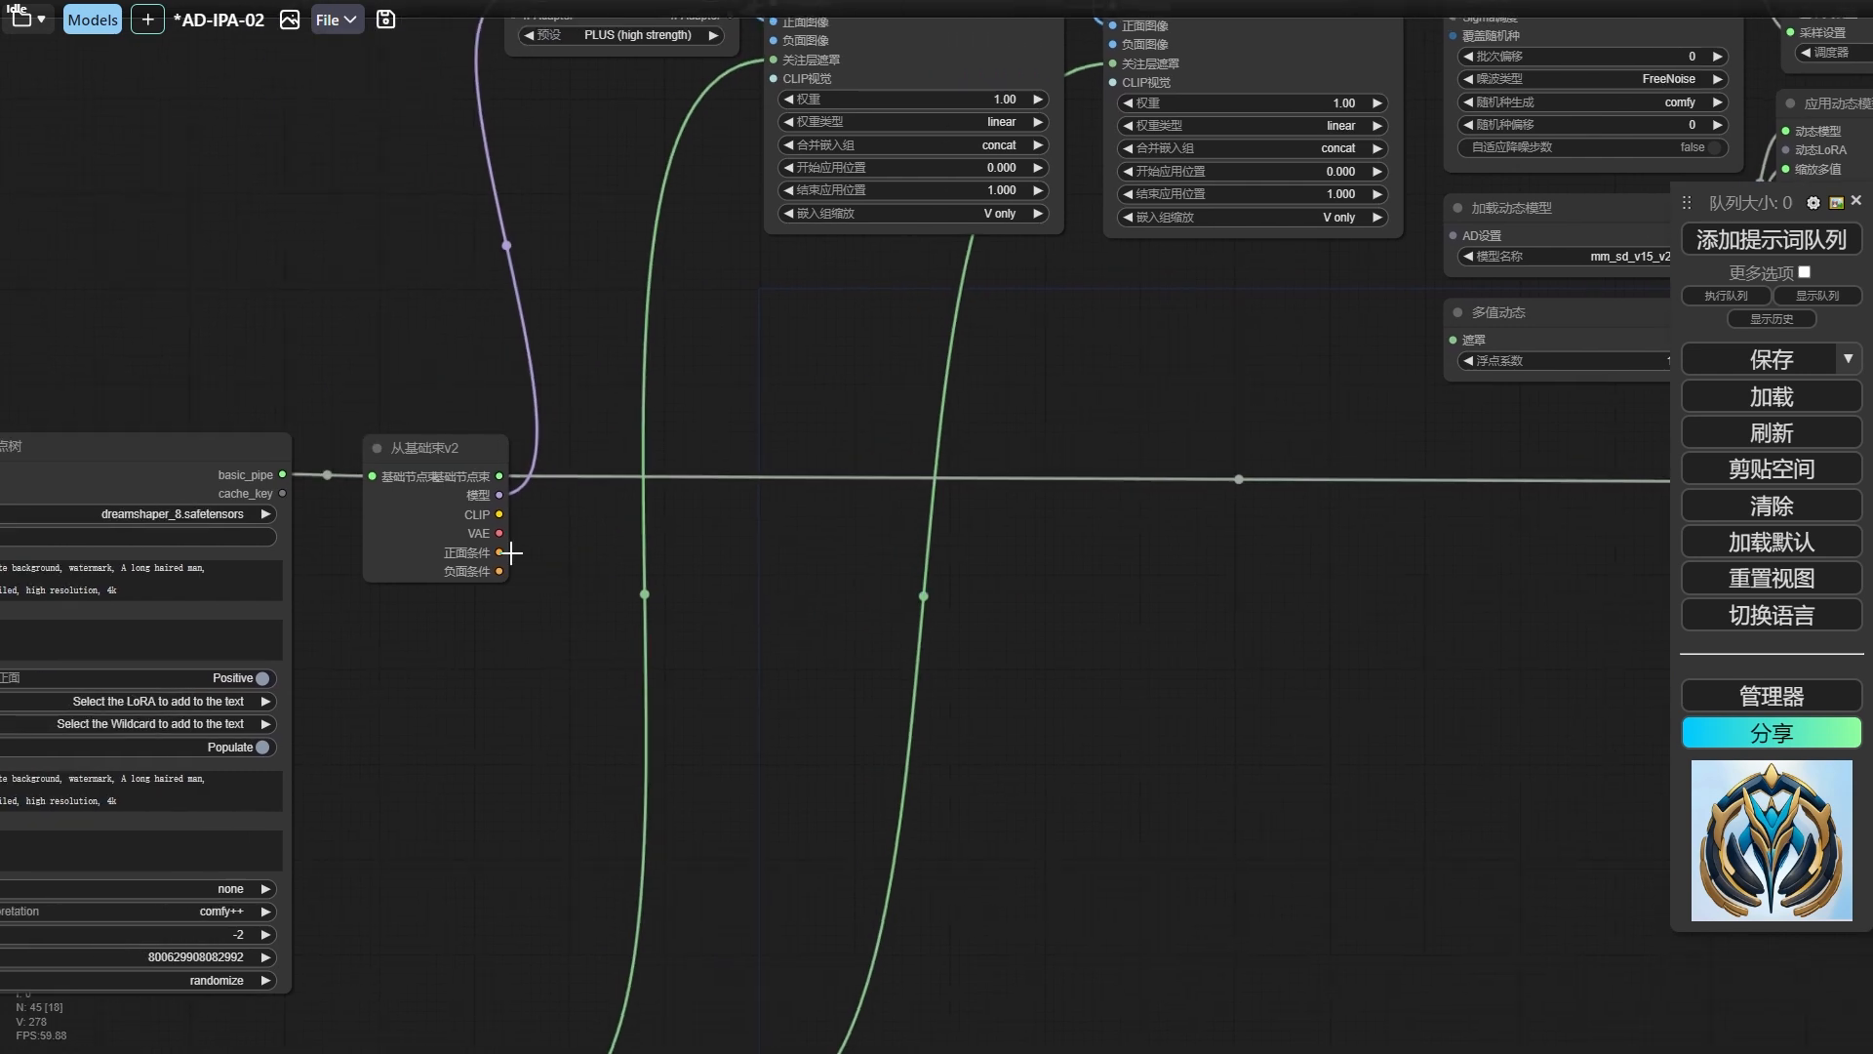
right_click(717, 552)
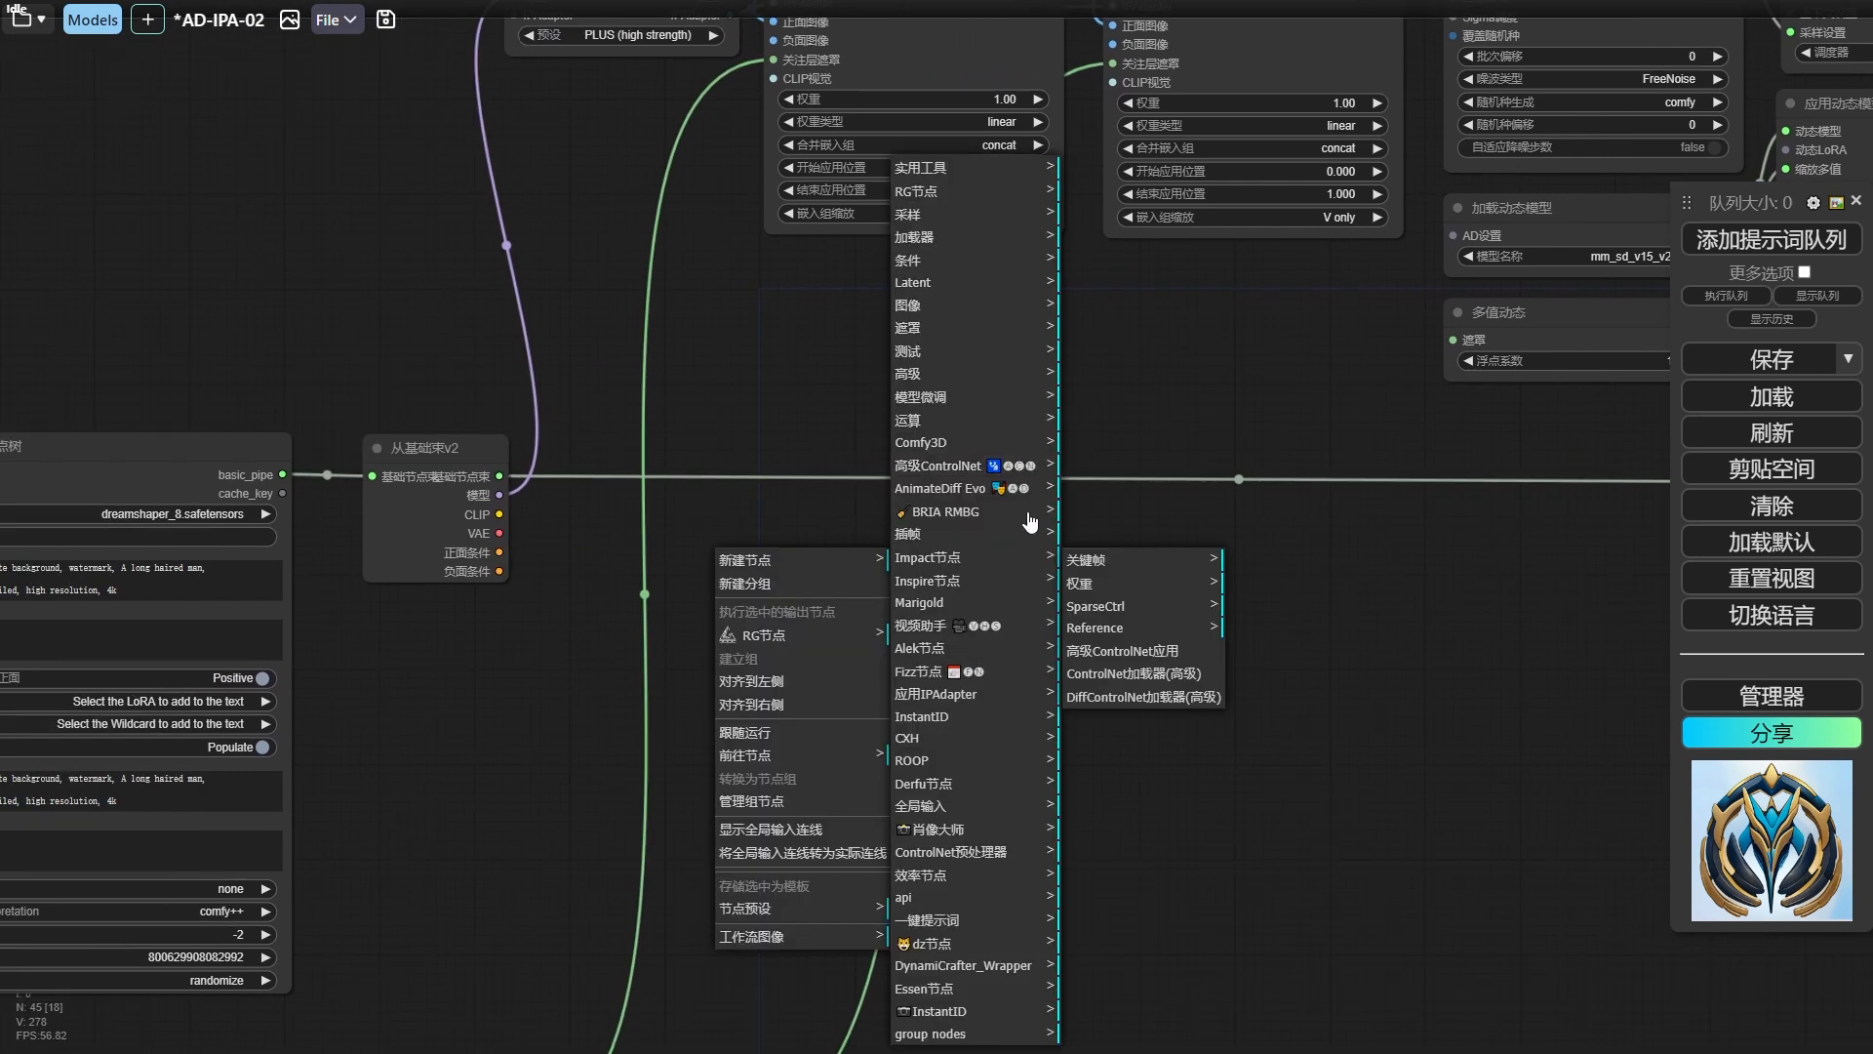
click(1152, 651)
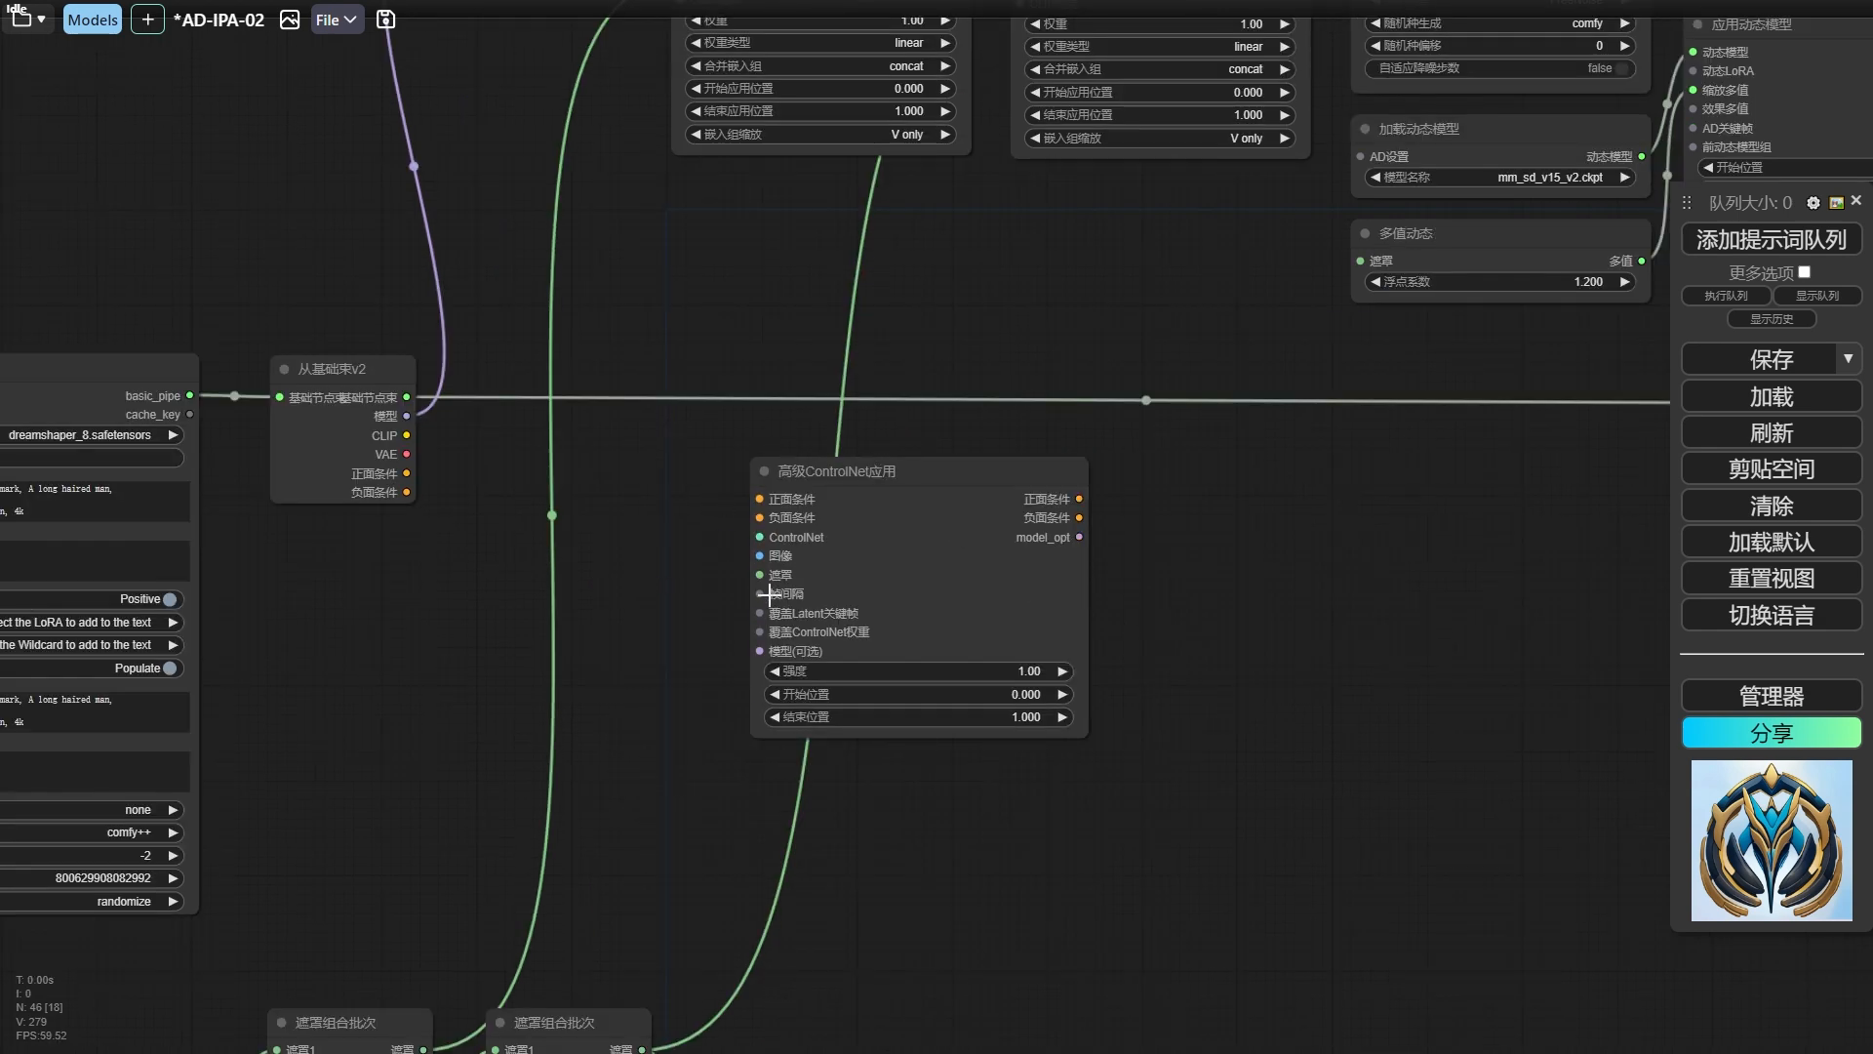
scroll(657, 649, down, 4)
alt+drag(786, 526, 1055, 521)
Connect the two 遮罩组合批次 outputs to the 遮罩 inputs of the first and second 高级ControlNet应用 nodes respectively.
drag(776, 812, 804, 736)
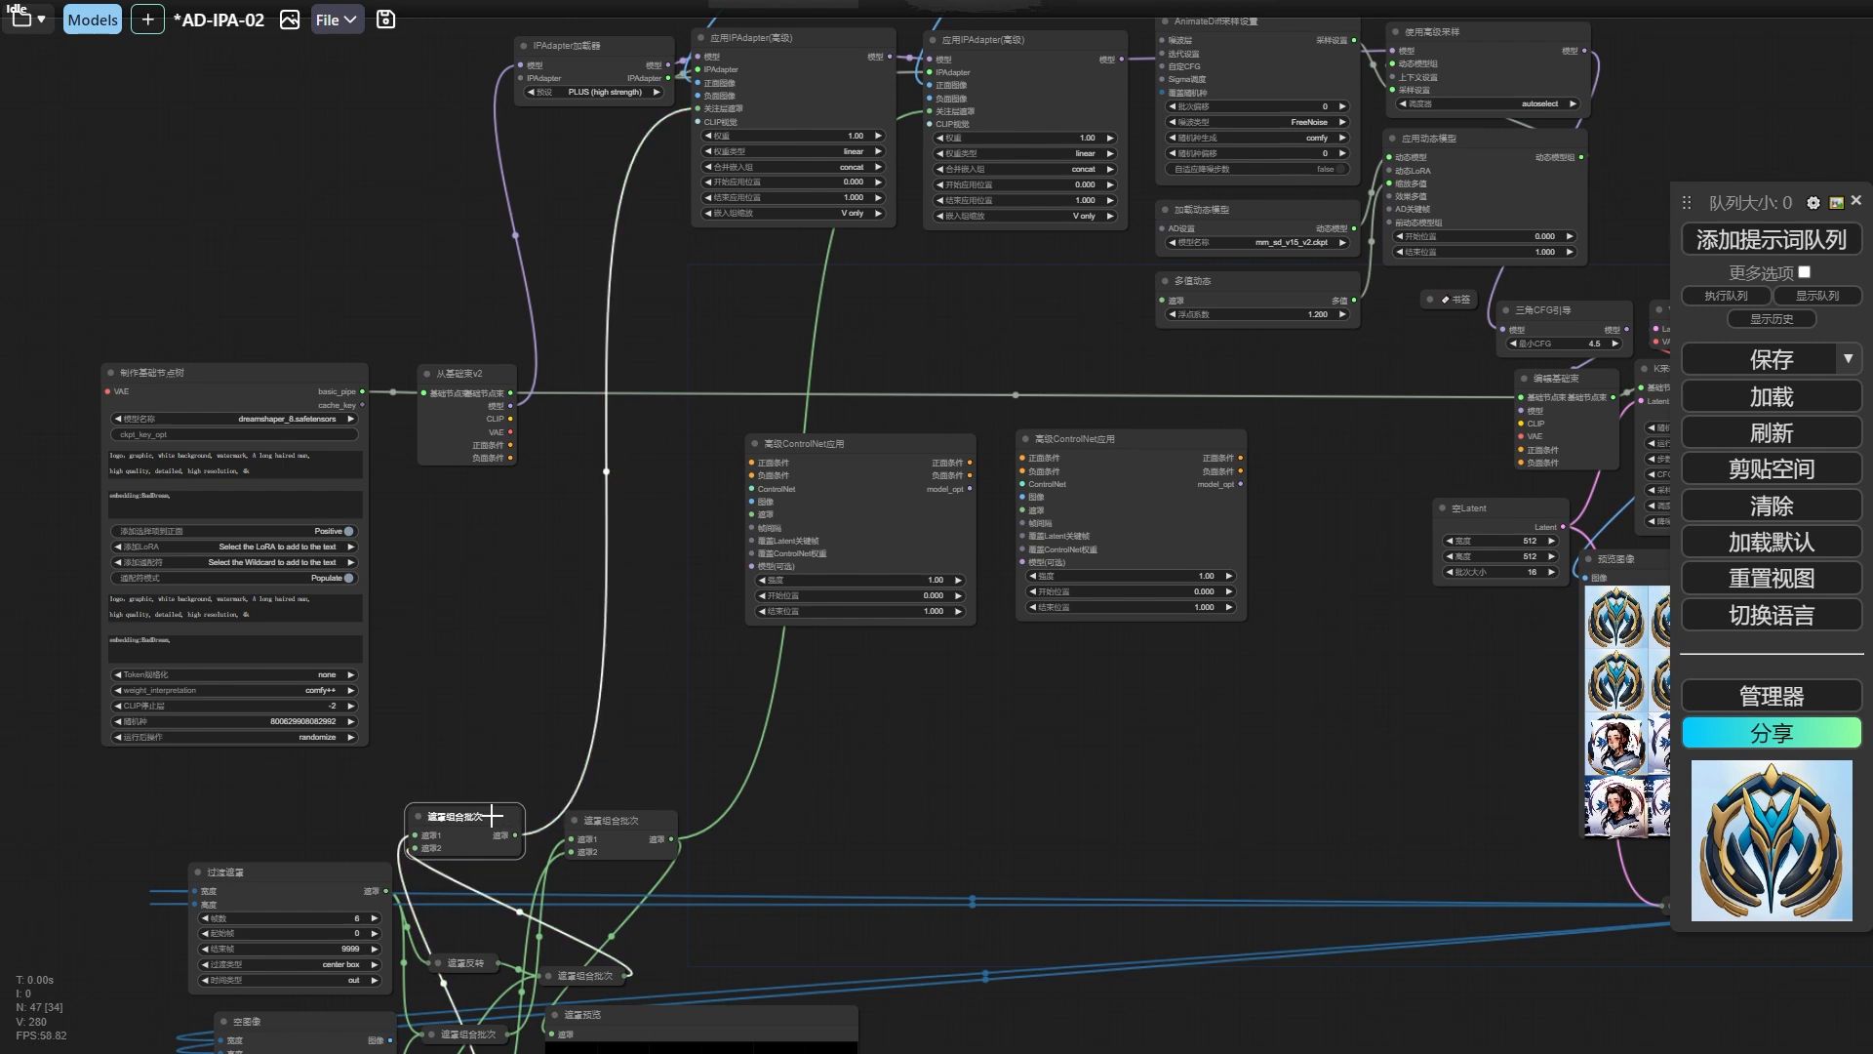
drag(559, 811, 543, 741)
drag(498, 766, 498, 768)
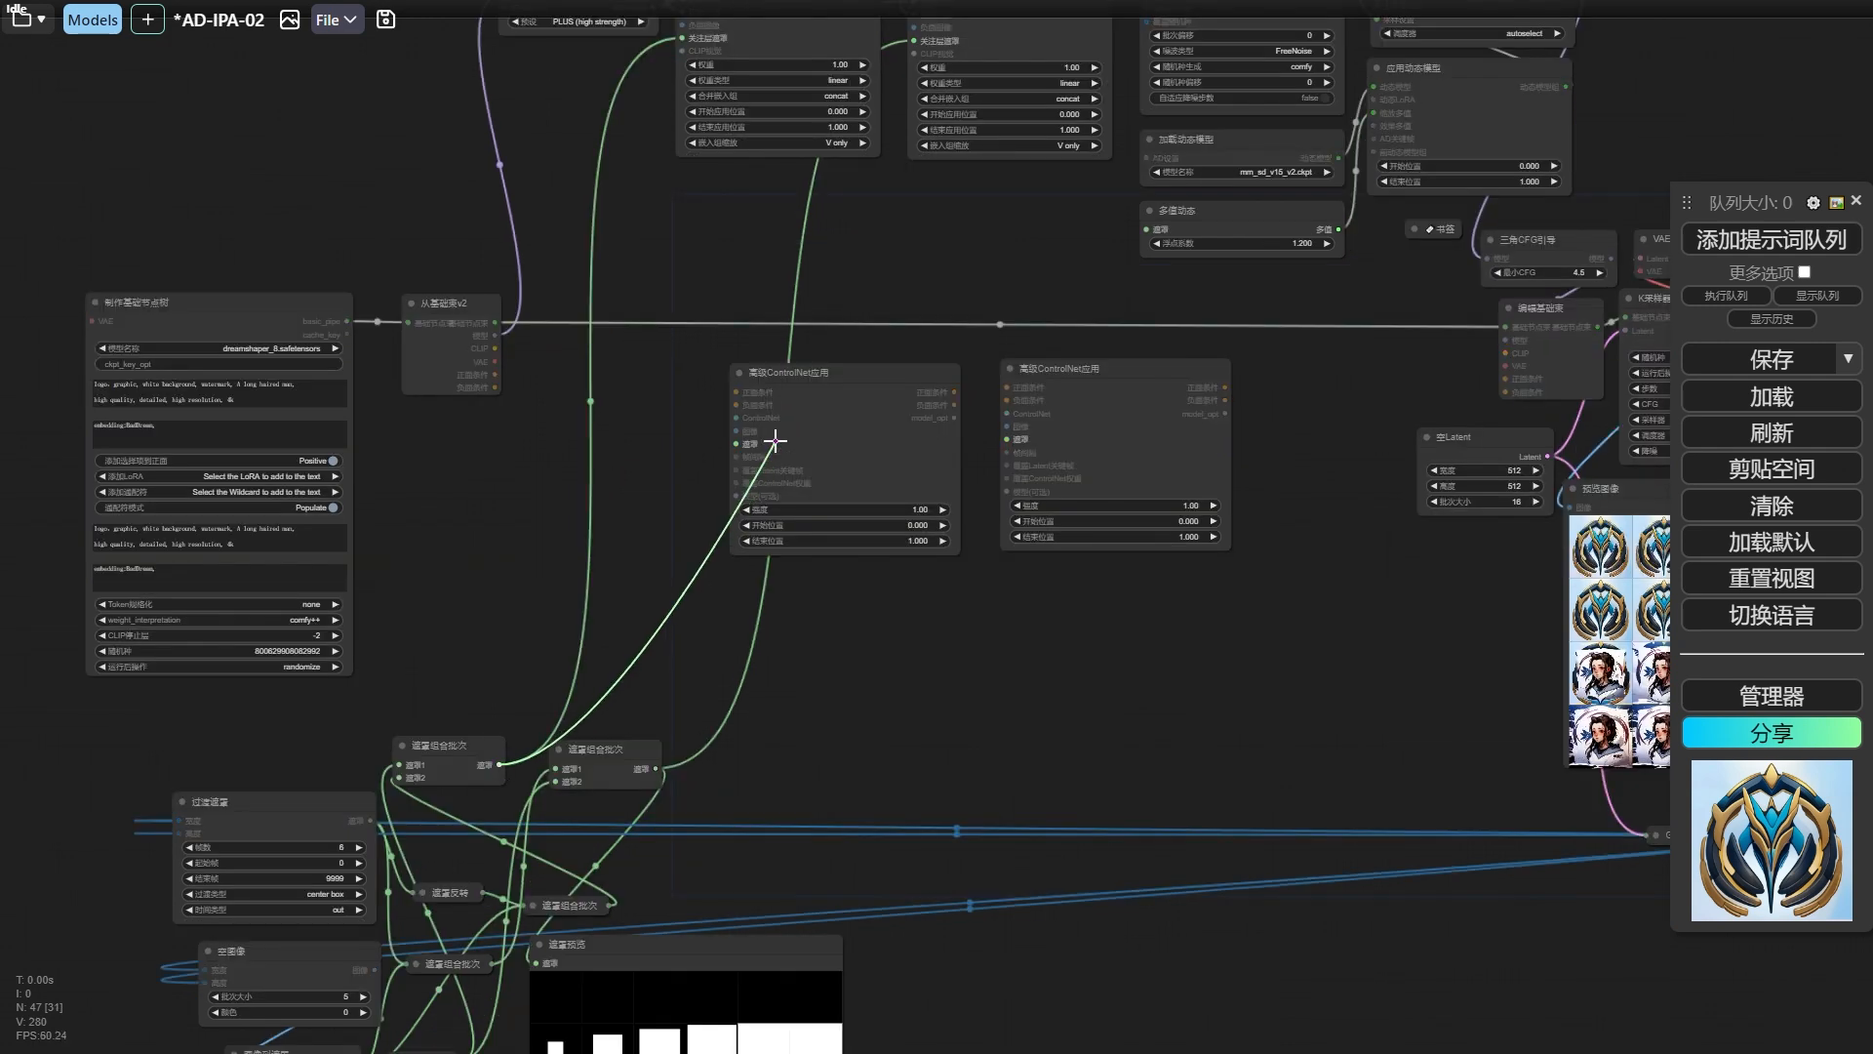
drag(776, 442, 776, 442)
drag(1088, 431, 1088, 431)
scroll(968, 667, down, 5)
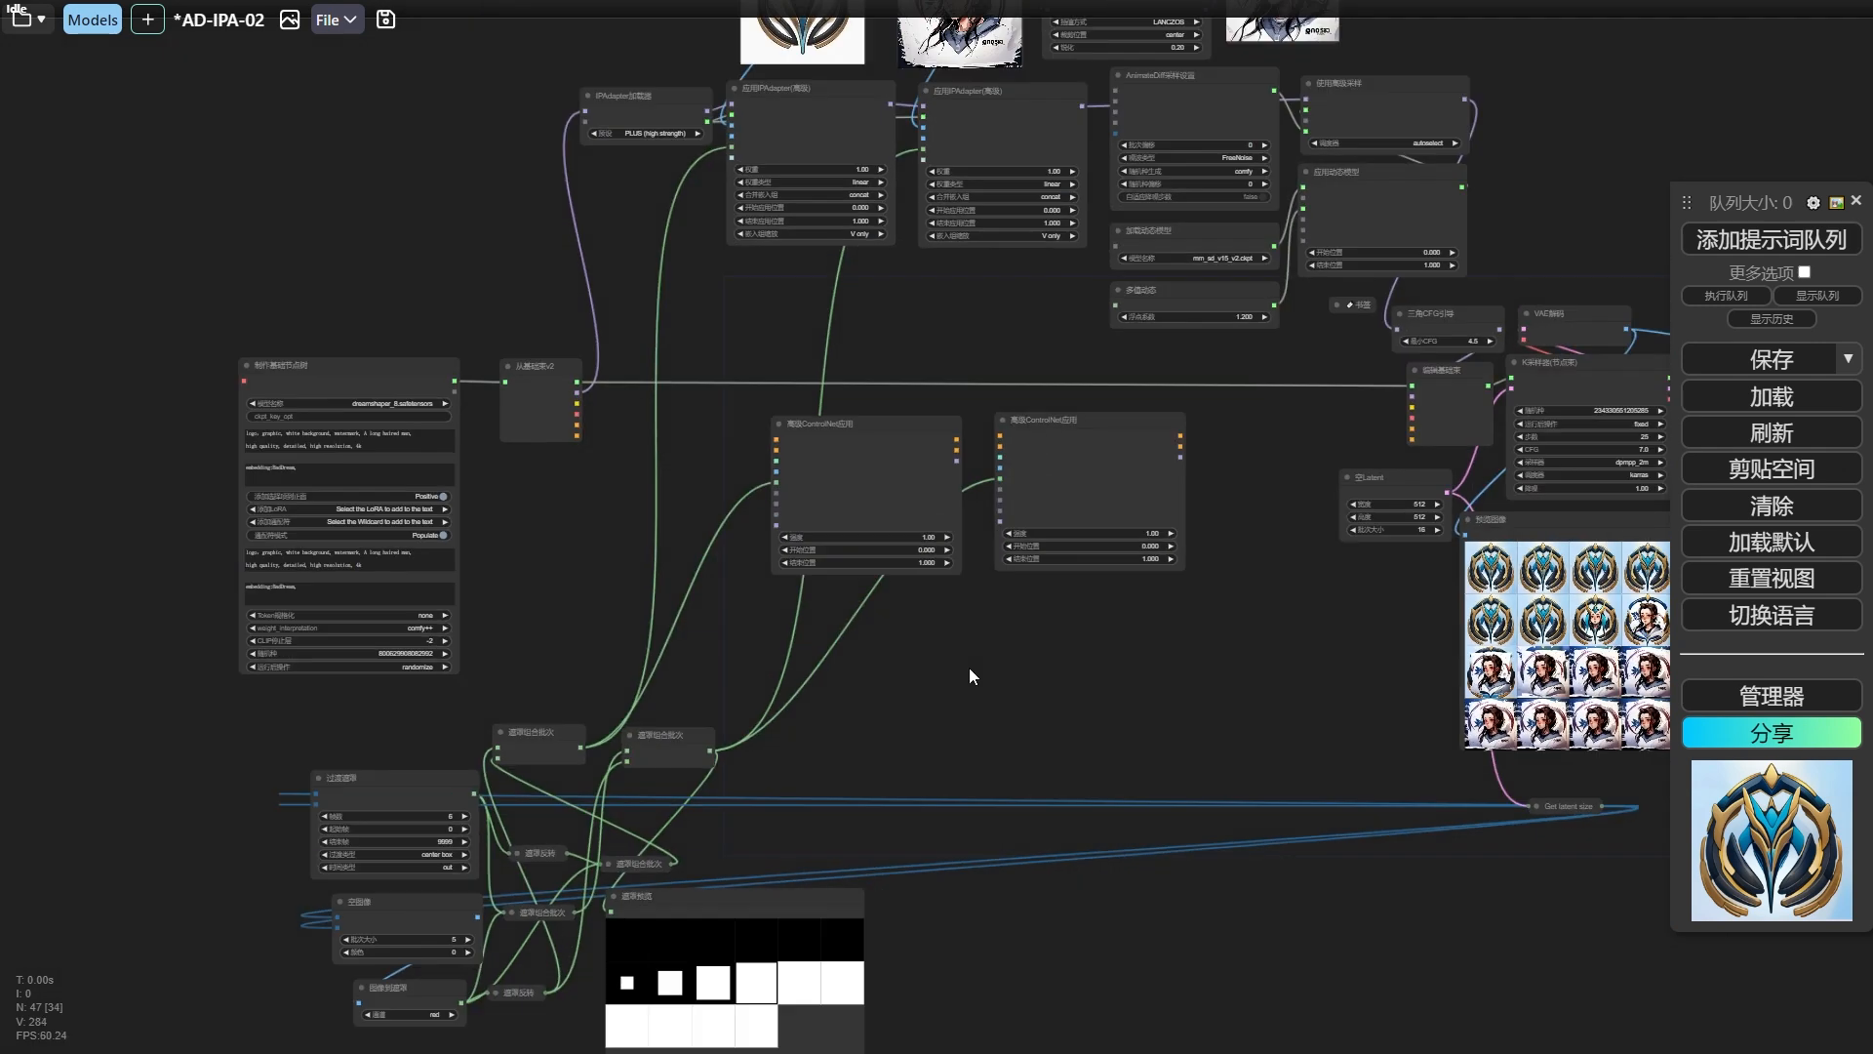
Connect the logo image to the first 高级ControlNet应用 node's 图像 input and the avatar image to the second one's.
scroll(866, 459, up, 5)
drag(866, 459, 799, 517)
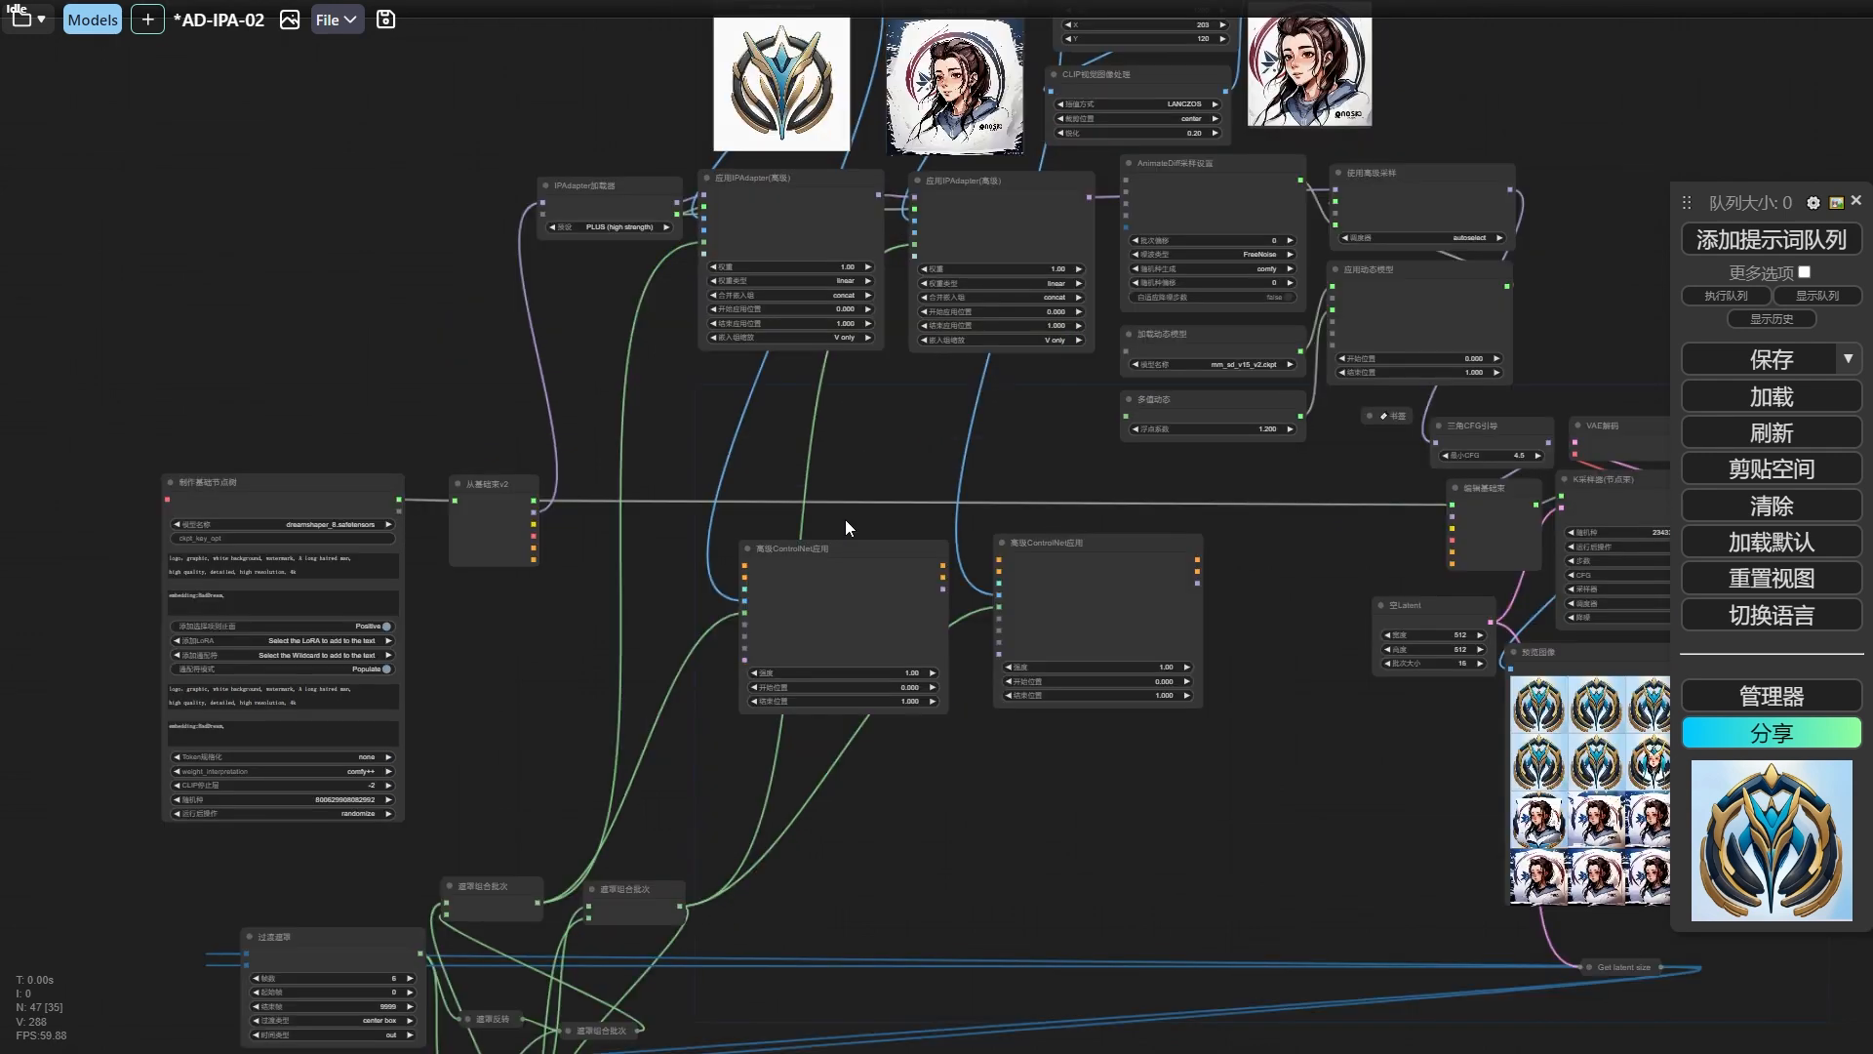
scroll(847, 535, up, 3)
scroll(867, 431, down, 1)
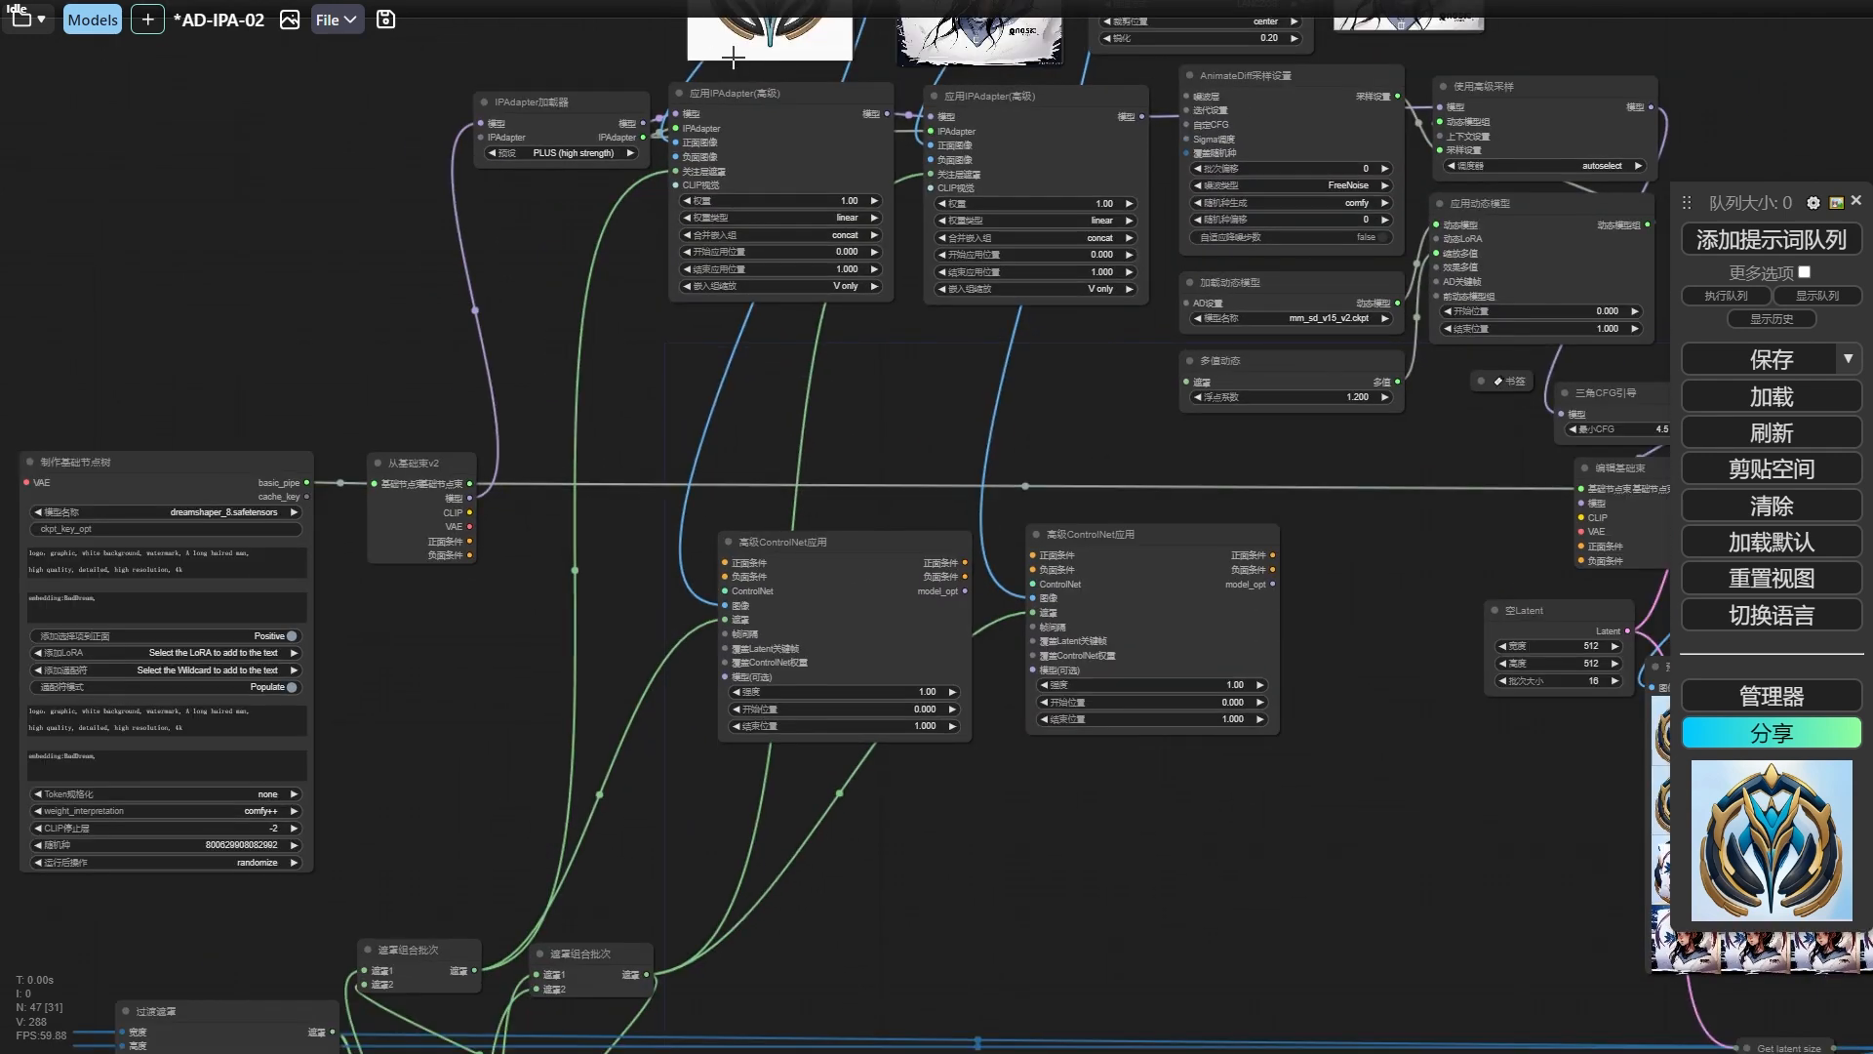
drag(1132, 585, 989, 603)
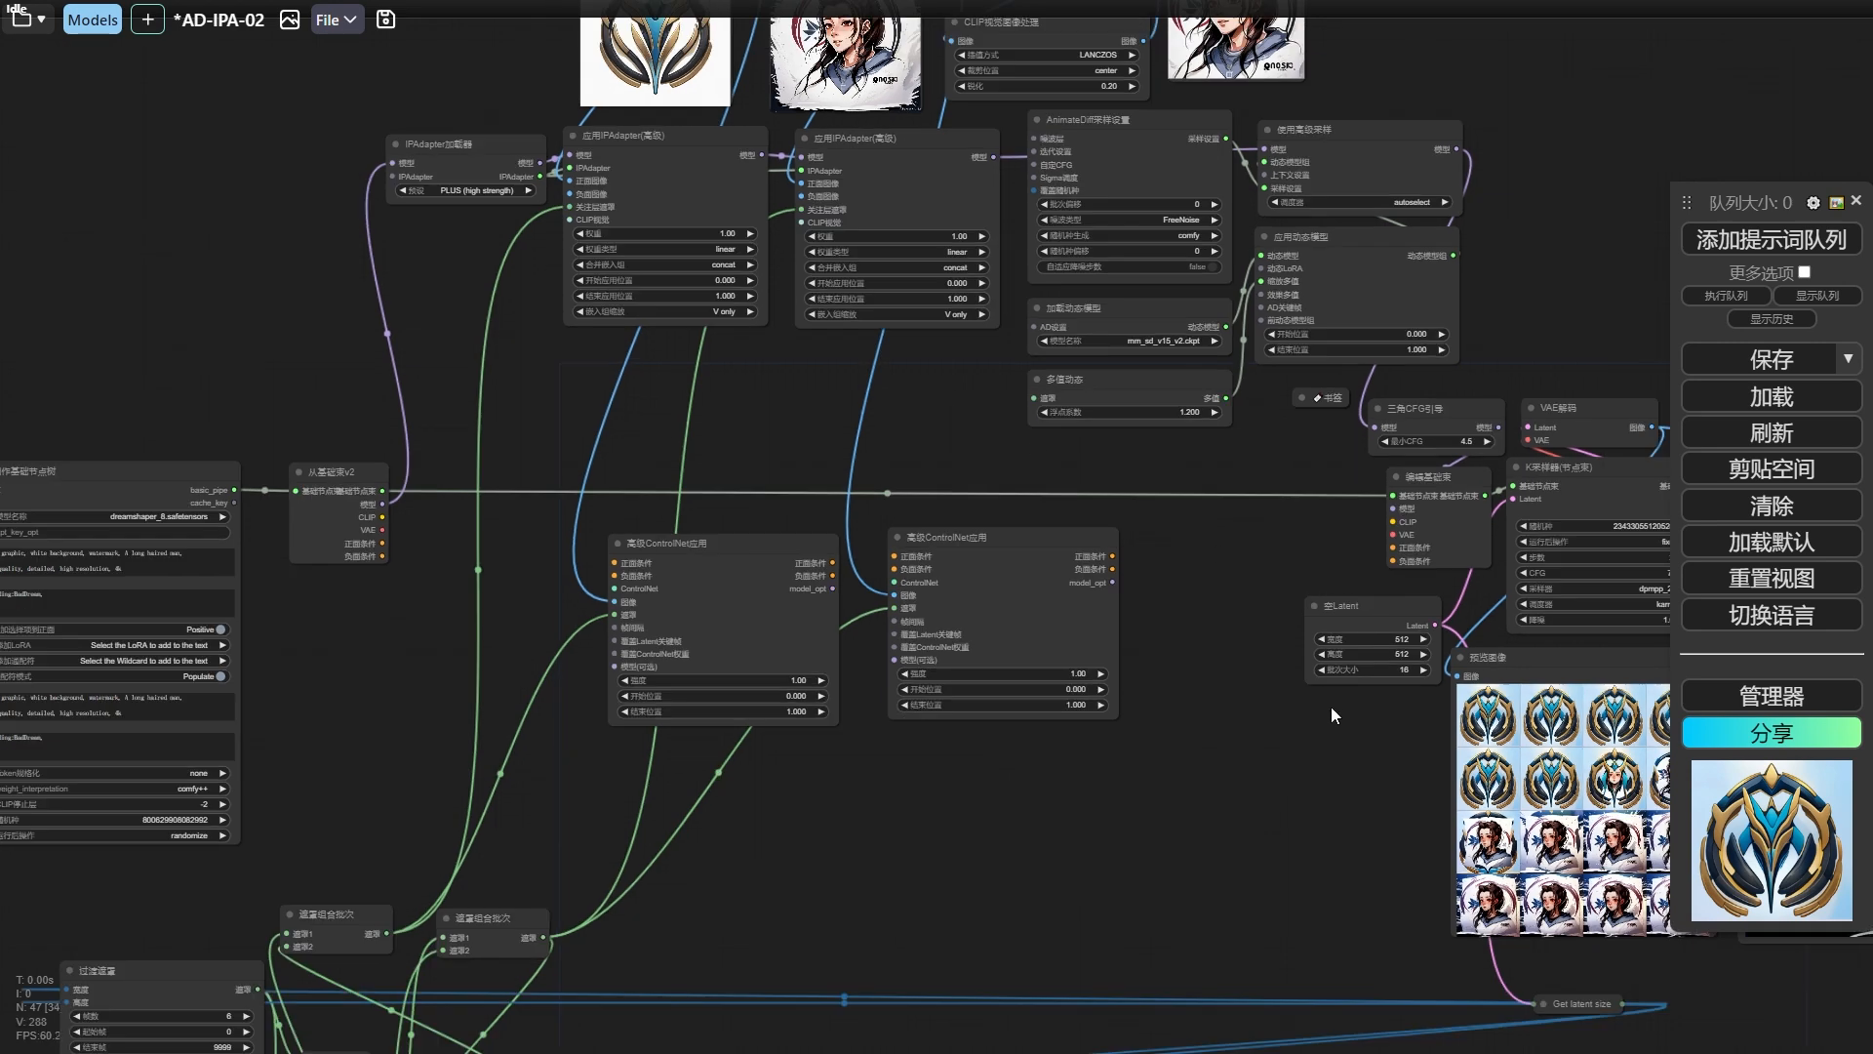
drag(1331, 706, 638, 559)
drag(548, 410, 1549, 352)
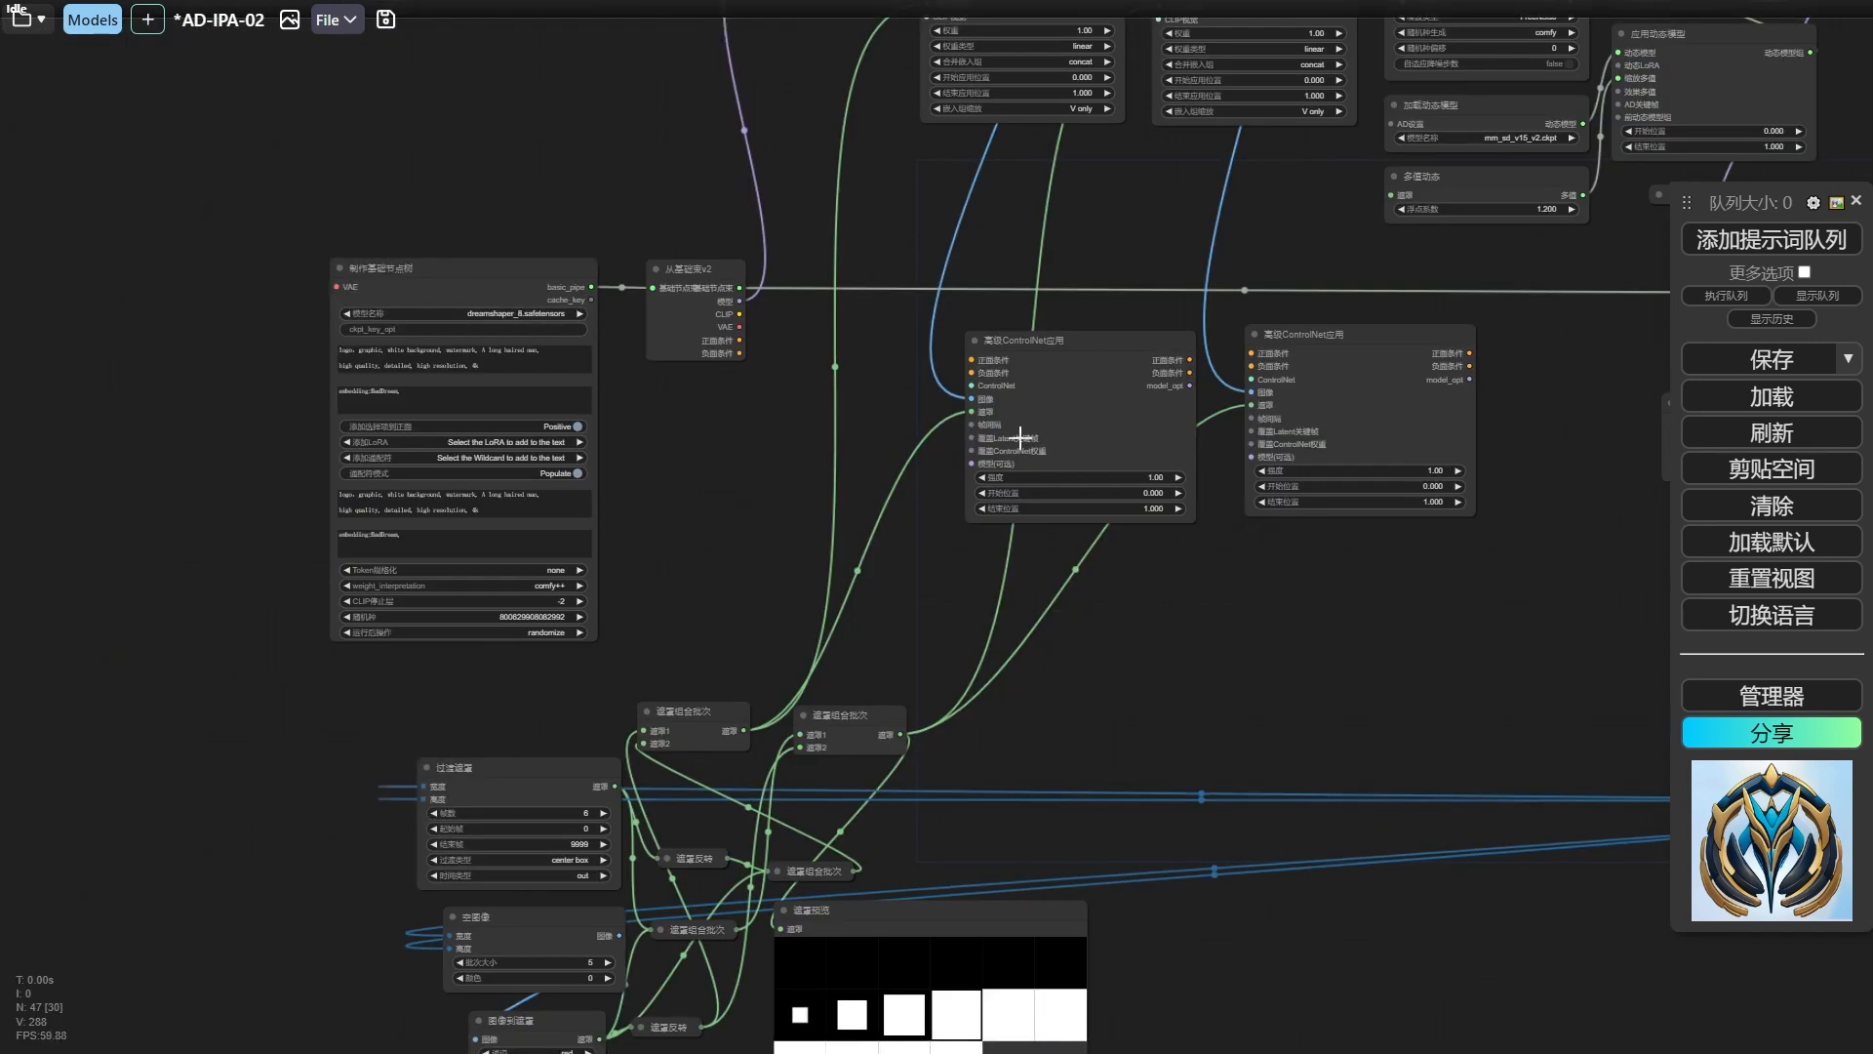
Add a ControlNet加载器 feeding the first 高级ControlNet应用 node and load control_v11f1e_sd15_tile.pth in it.
scroll(846, 440, up, 9)
drag(1040, 432, 747, 464)
scroll(726, 454, down, 1)
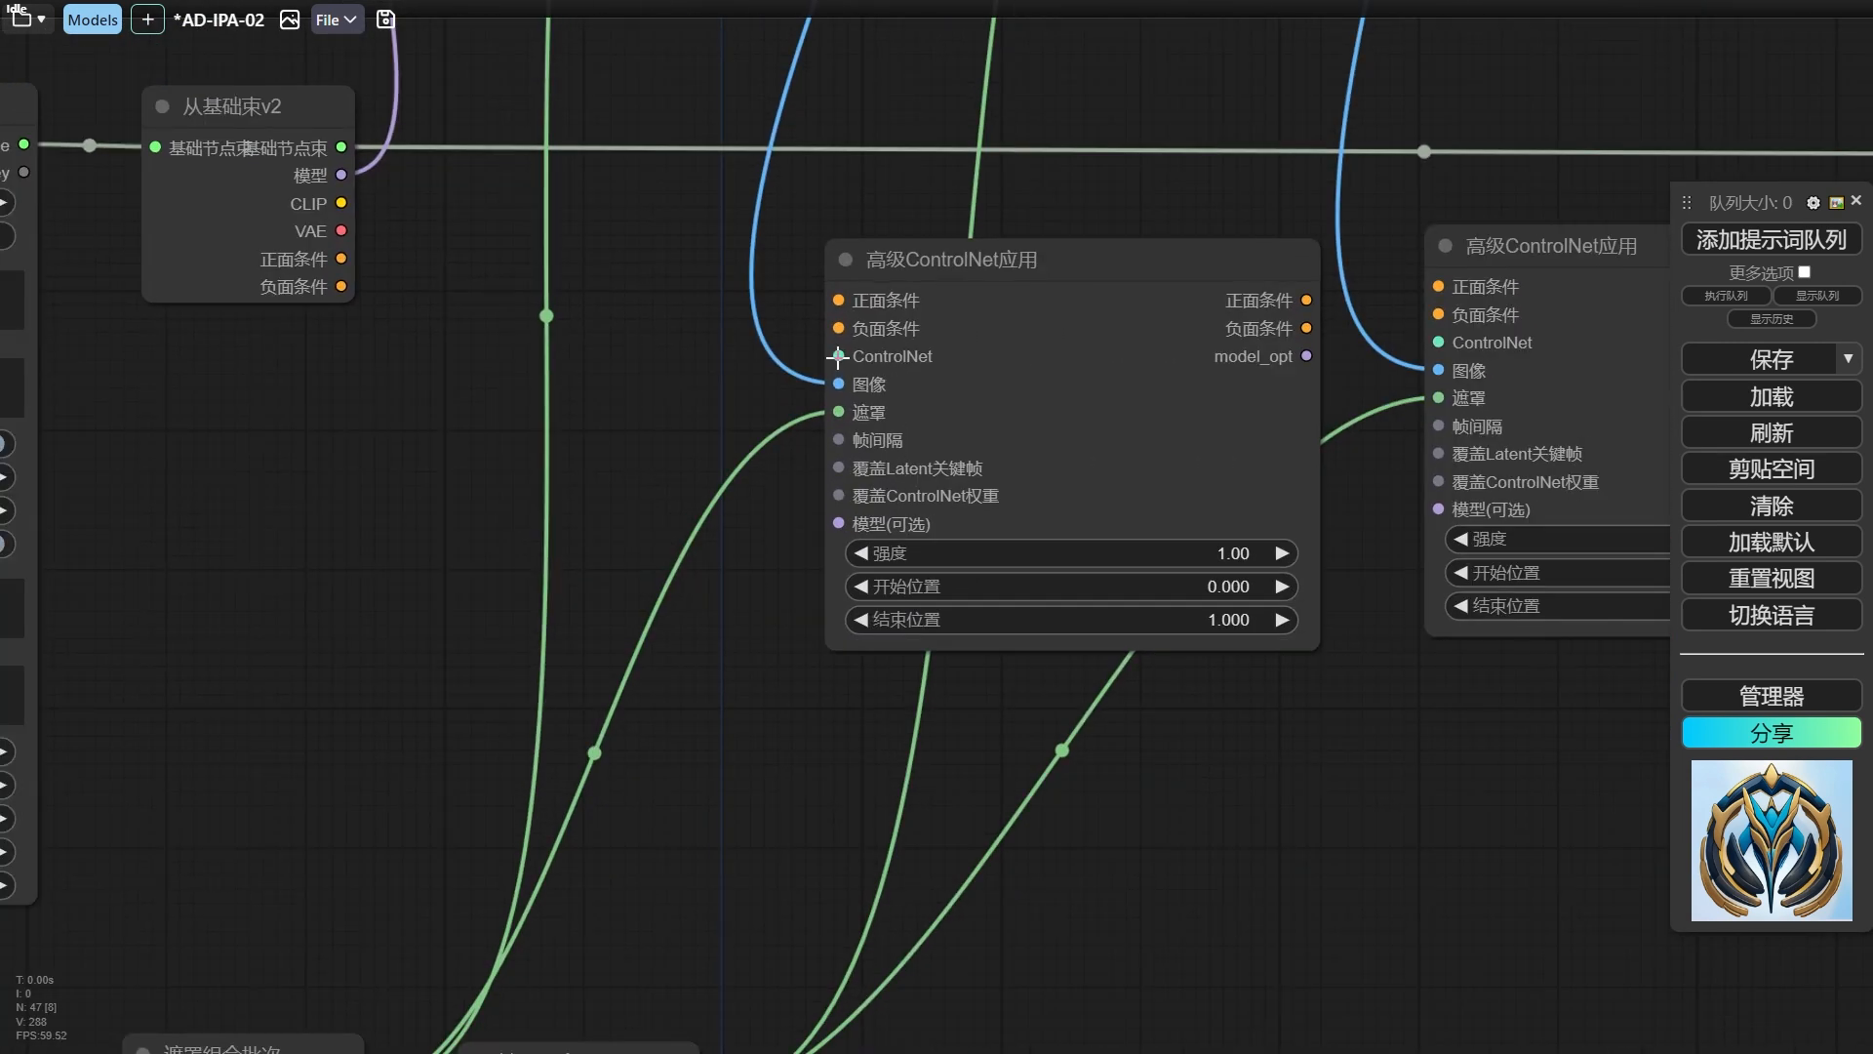
drag(837, 356, 543, 465)
click(603, 544)
drag(720, 450, 539, 451)
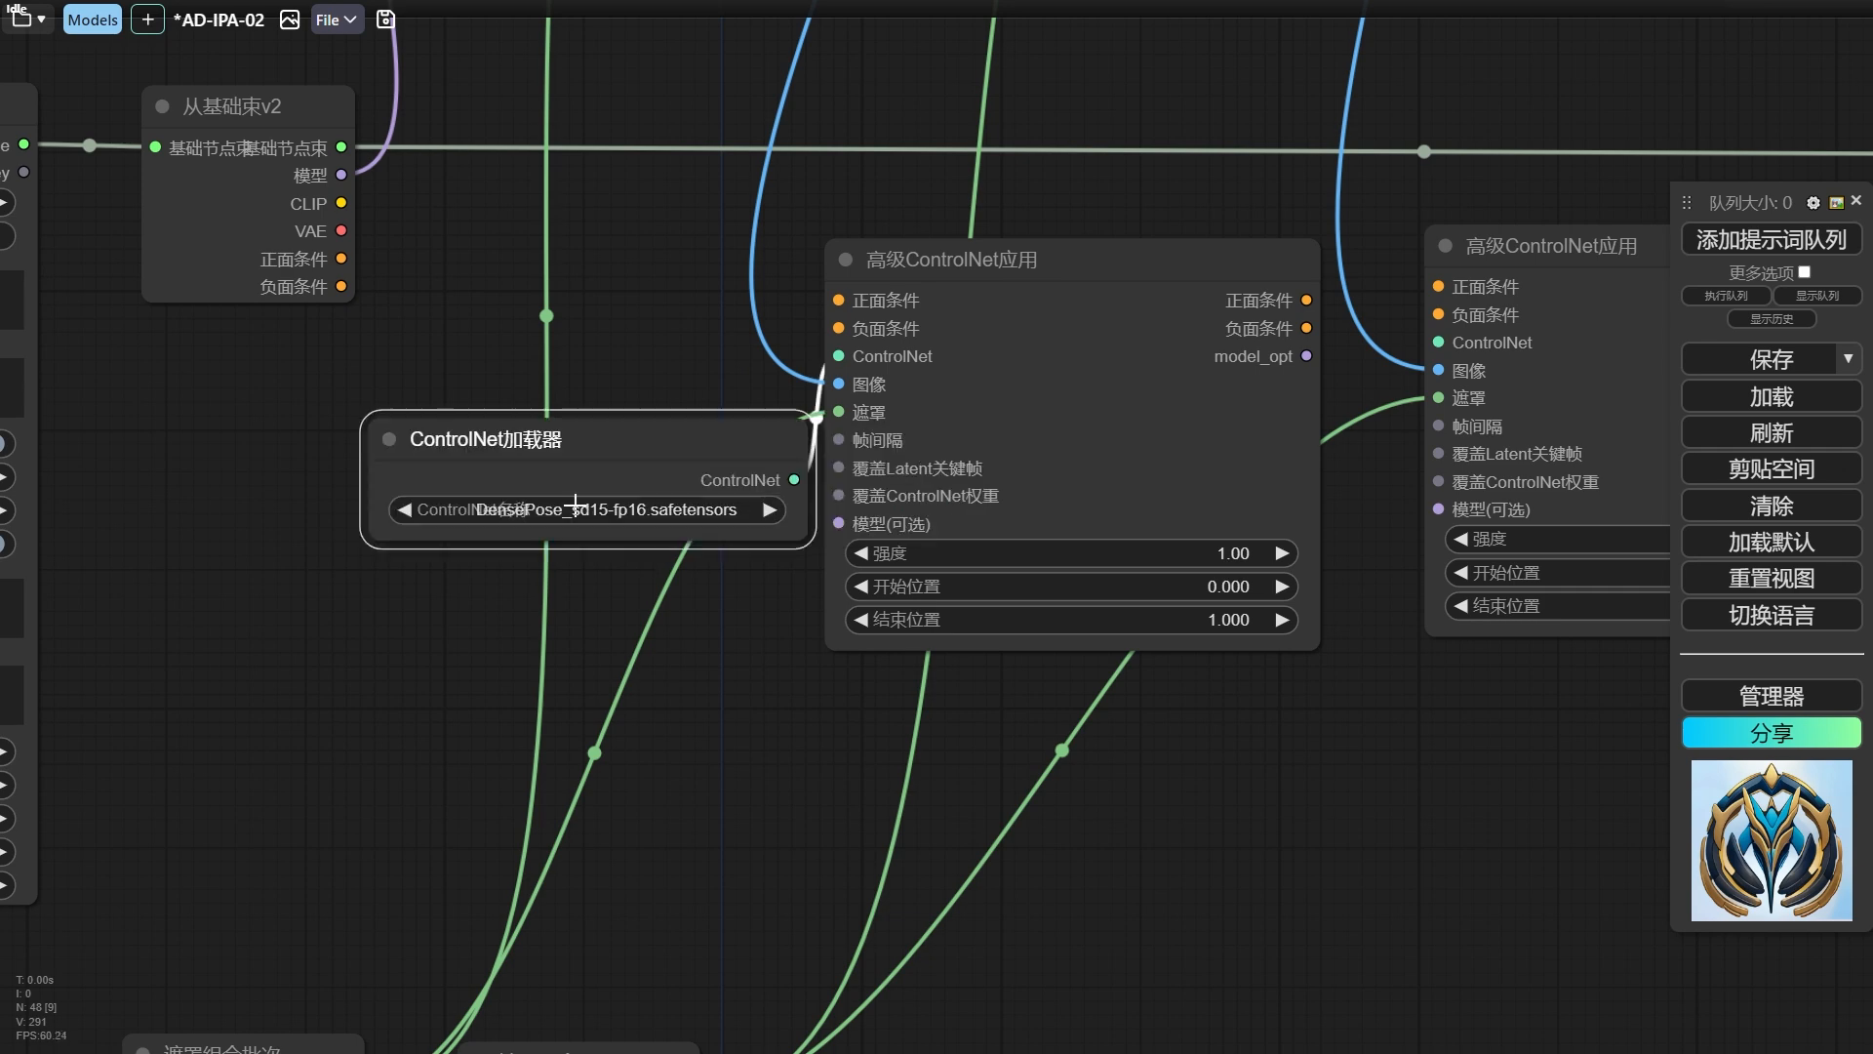
click(576, 514)
text(tile)
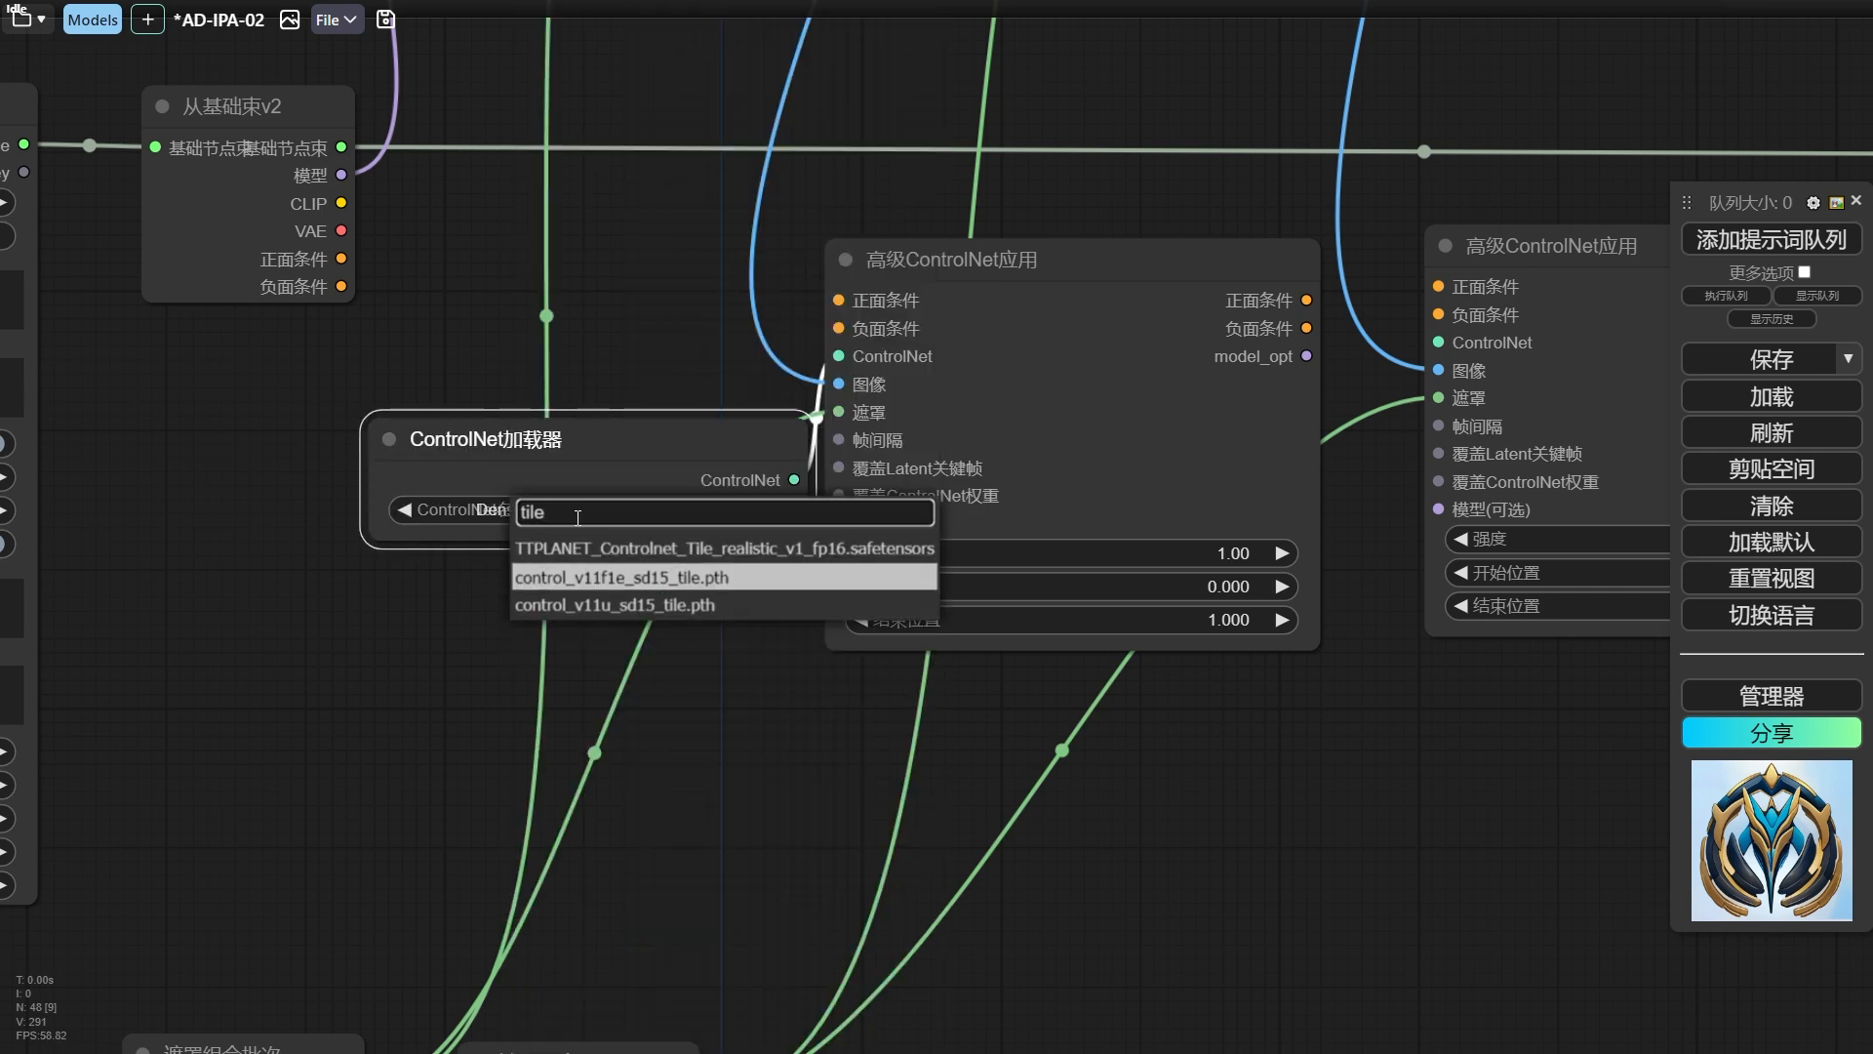
key(Return)
Reposition the ControlNet加载器 and connect its output to the second 高级ControlNet应用 node as well.
drag(571, 461, 530, 408)
drag(754, 428, 1451, 419)
drag(1541, 344, 1539, 344)
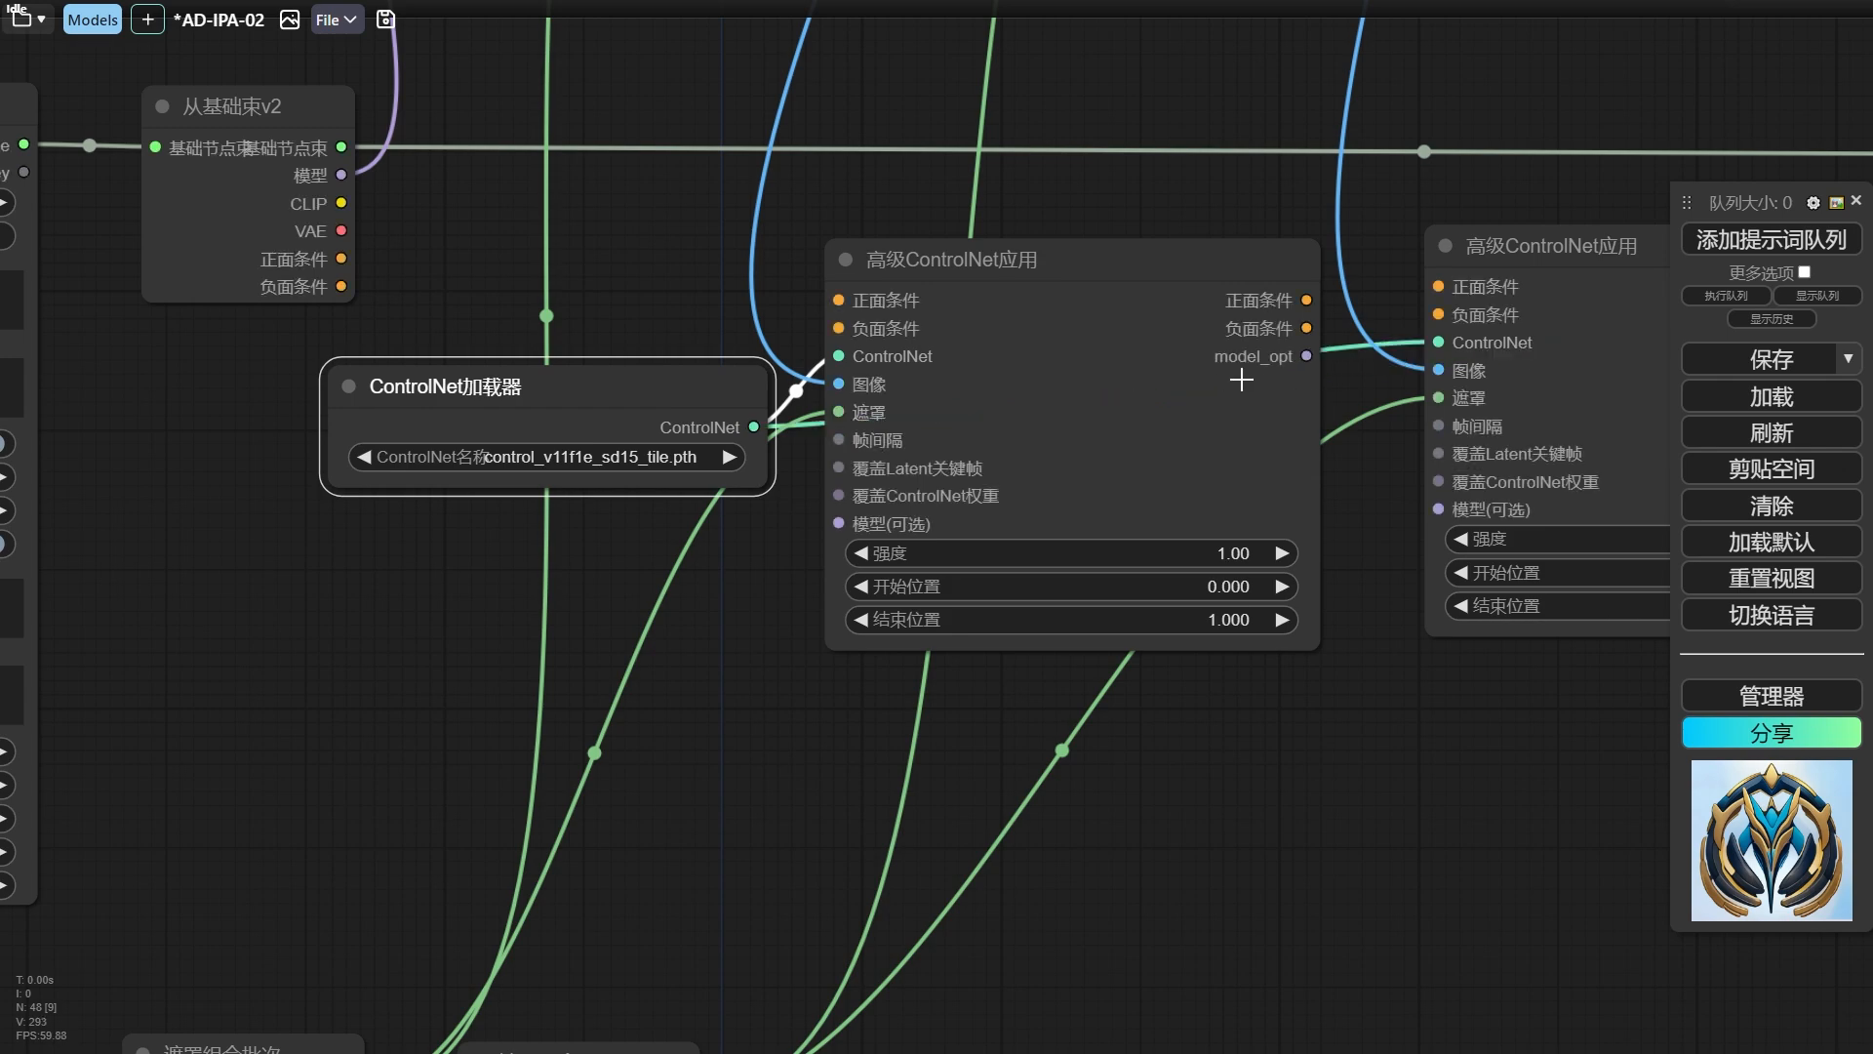
Route the positive and negative conditioning from 从基础束v2 through both 高级ControlNet应用 nodes into the 编辑基础束 node.
drag(341, 258, 839, 300)
drag(341, 287, 839, 301)
drag(342, 258, 839, 300)
drag(341, 287, 829, 330)
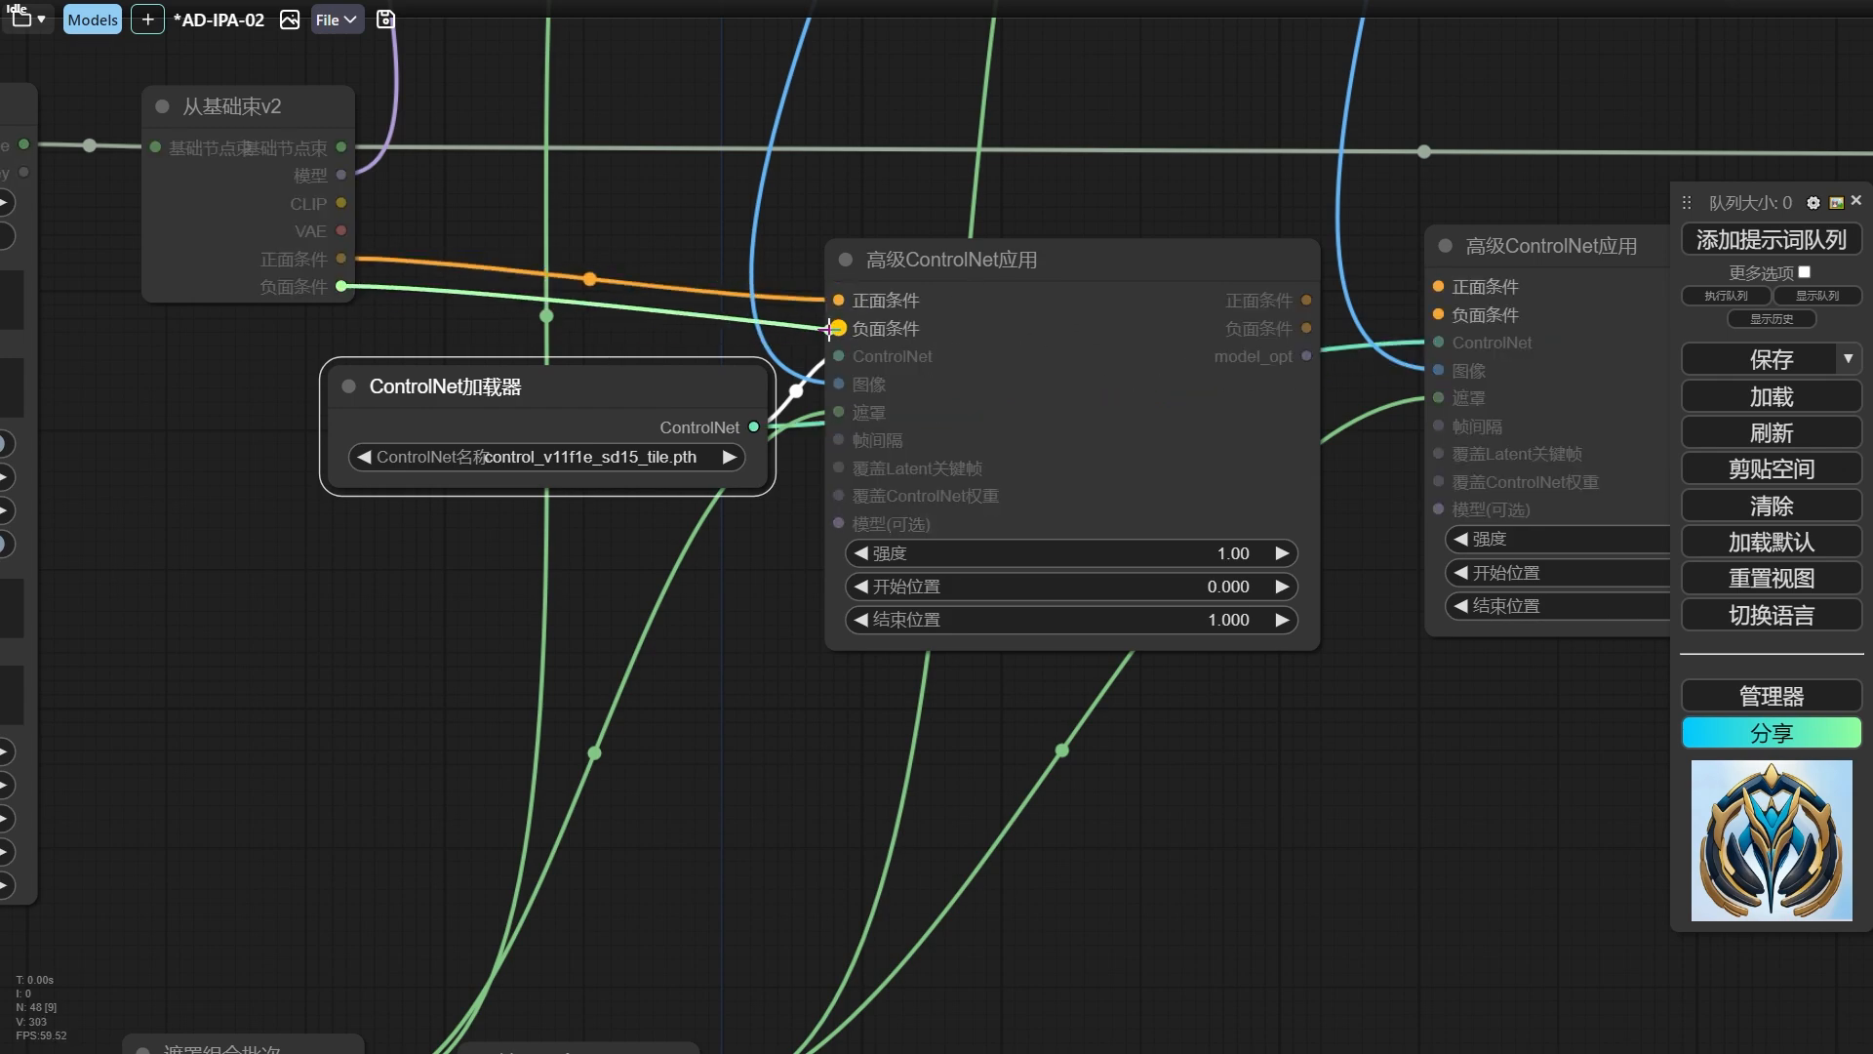
drag(1438, 321, 1438, 316)
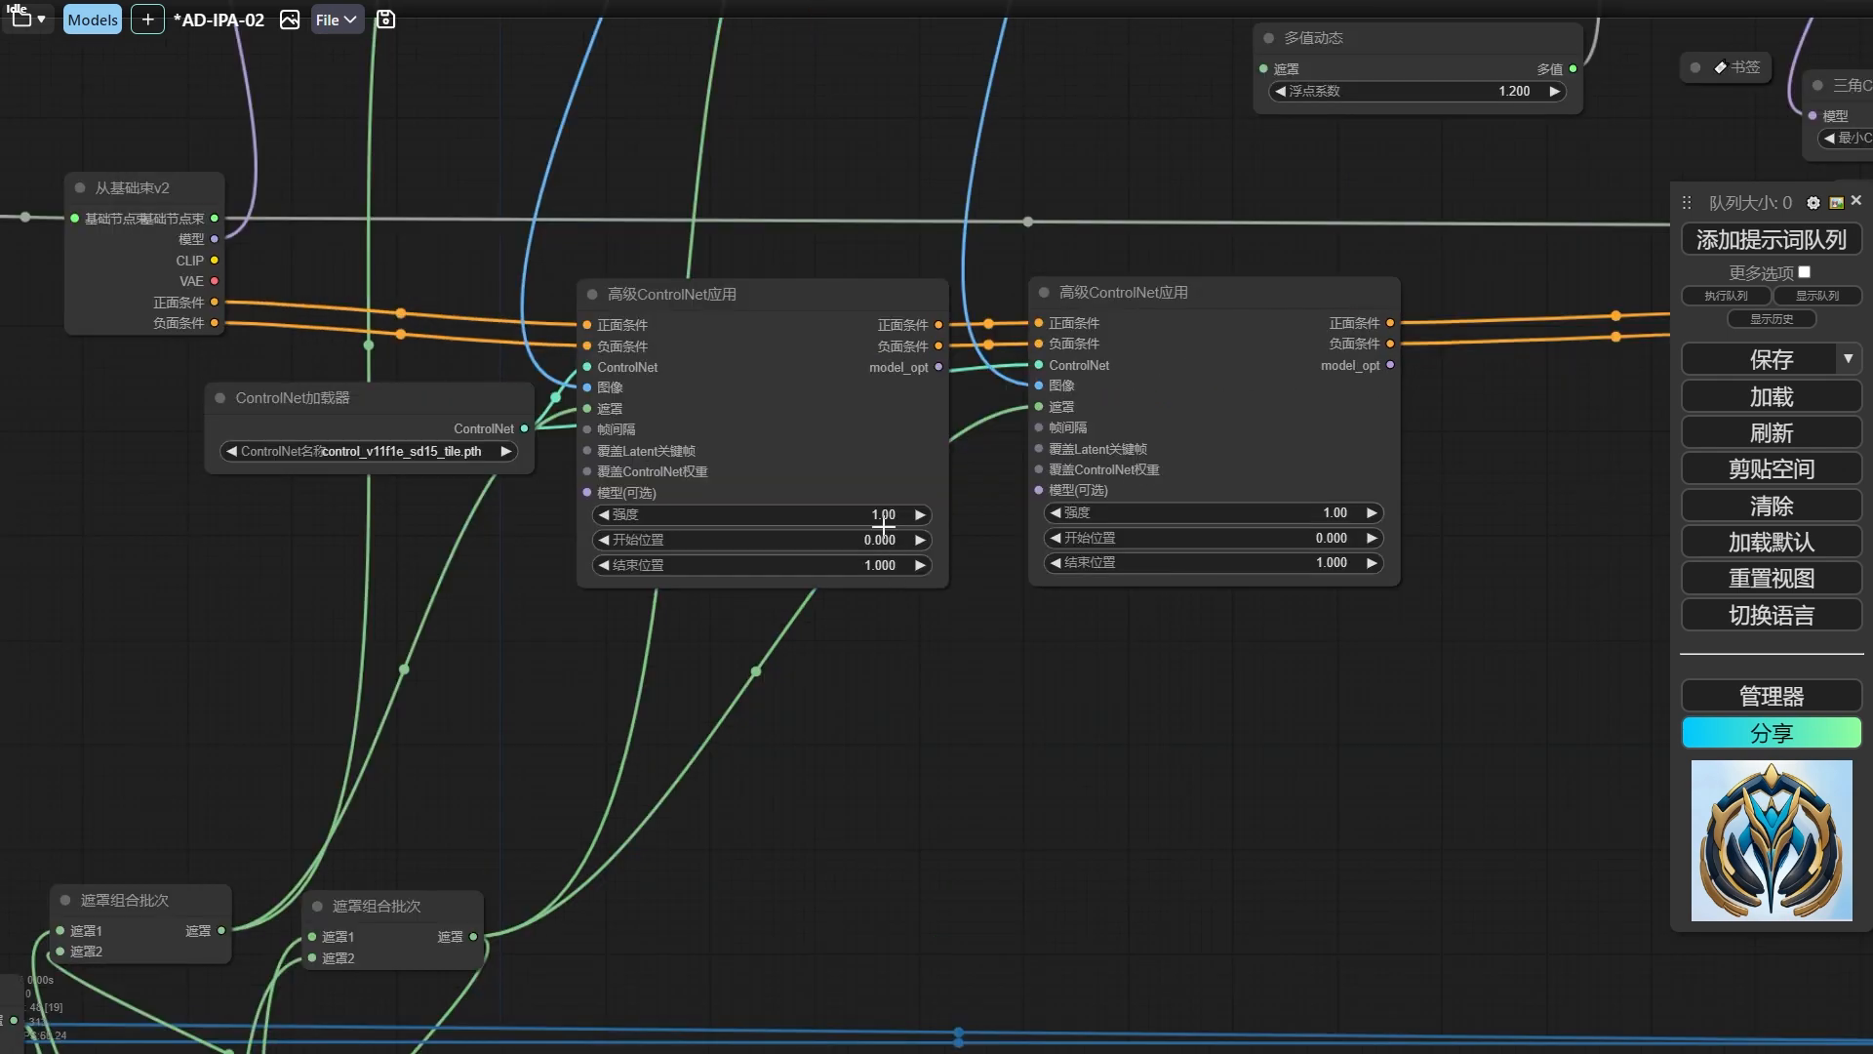
Set the 强度 of both 高级ControlNet应用 nodes to 0.80.
click(883, 517)
text(0.8)
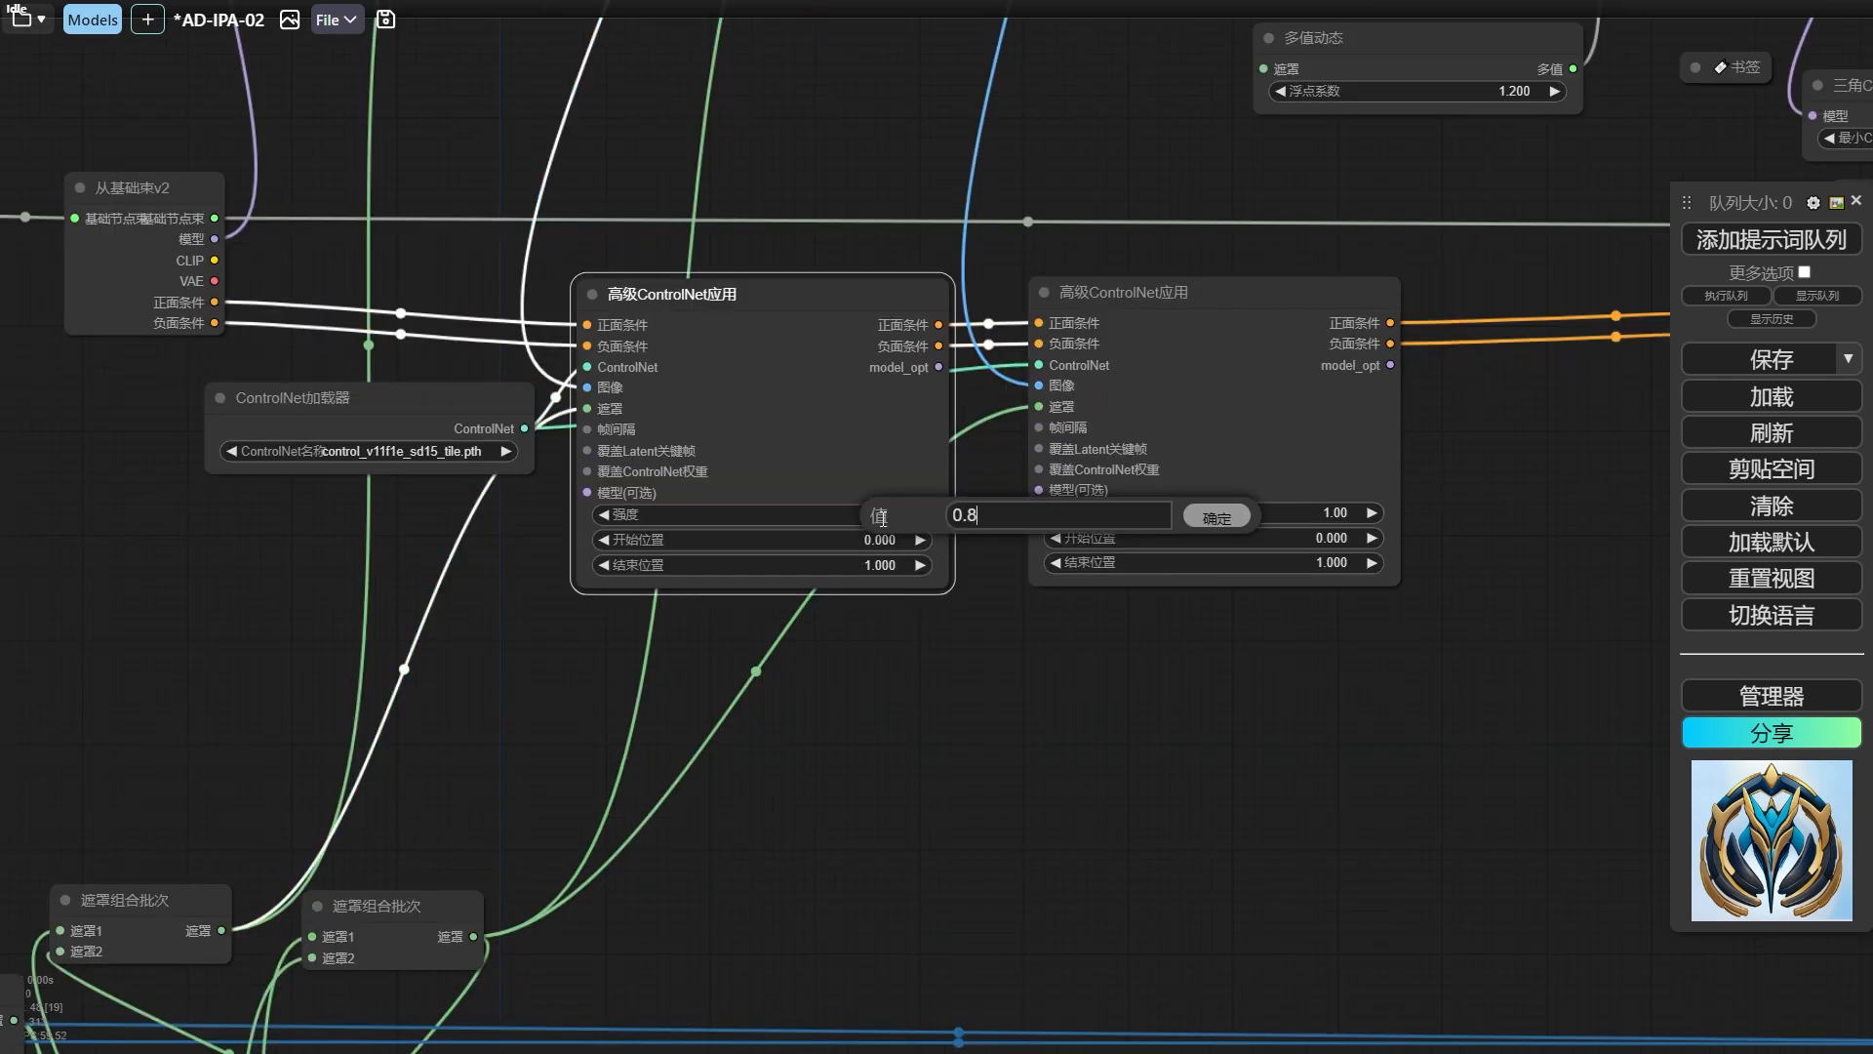
click(1268, 512)
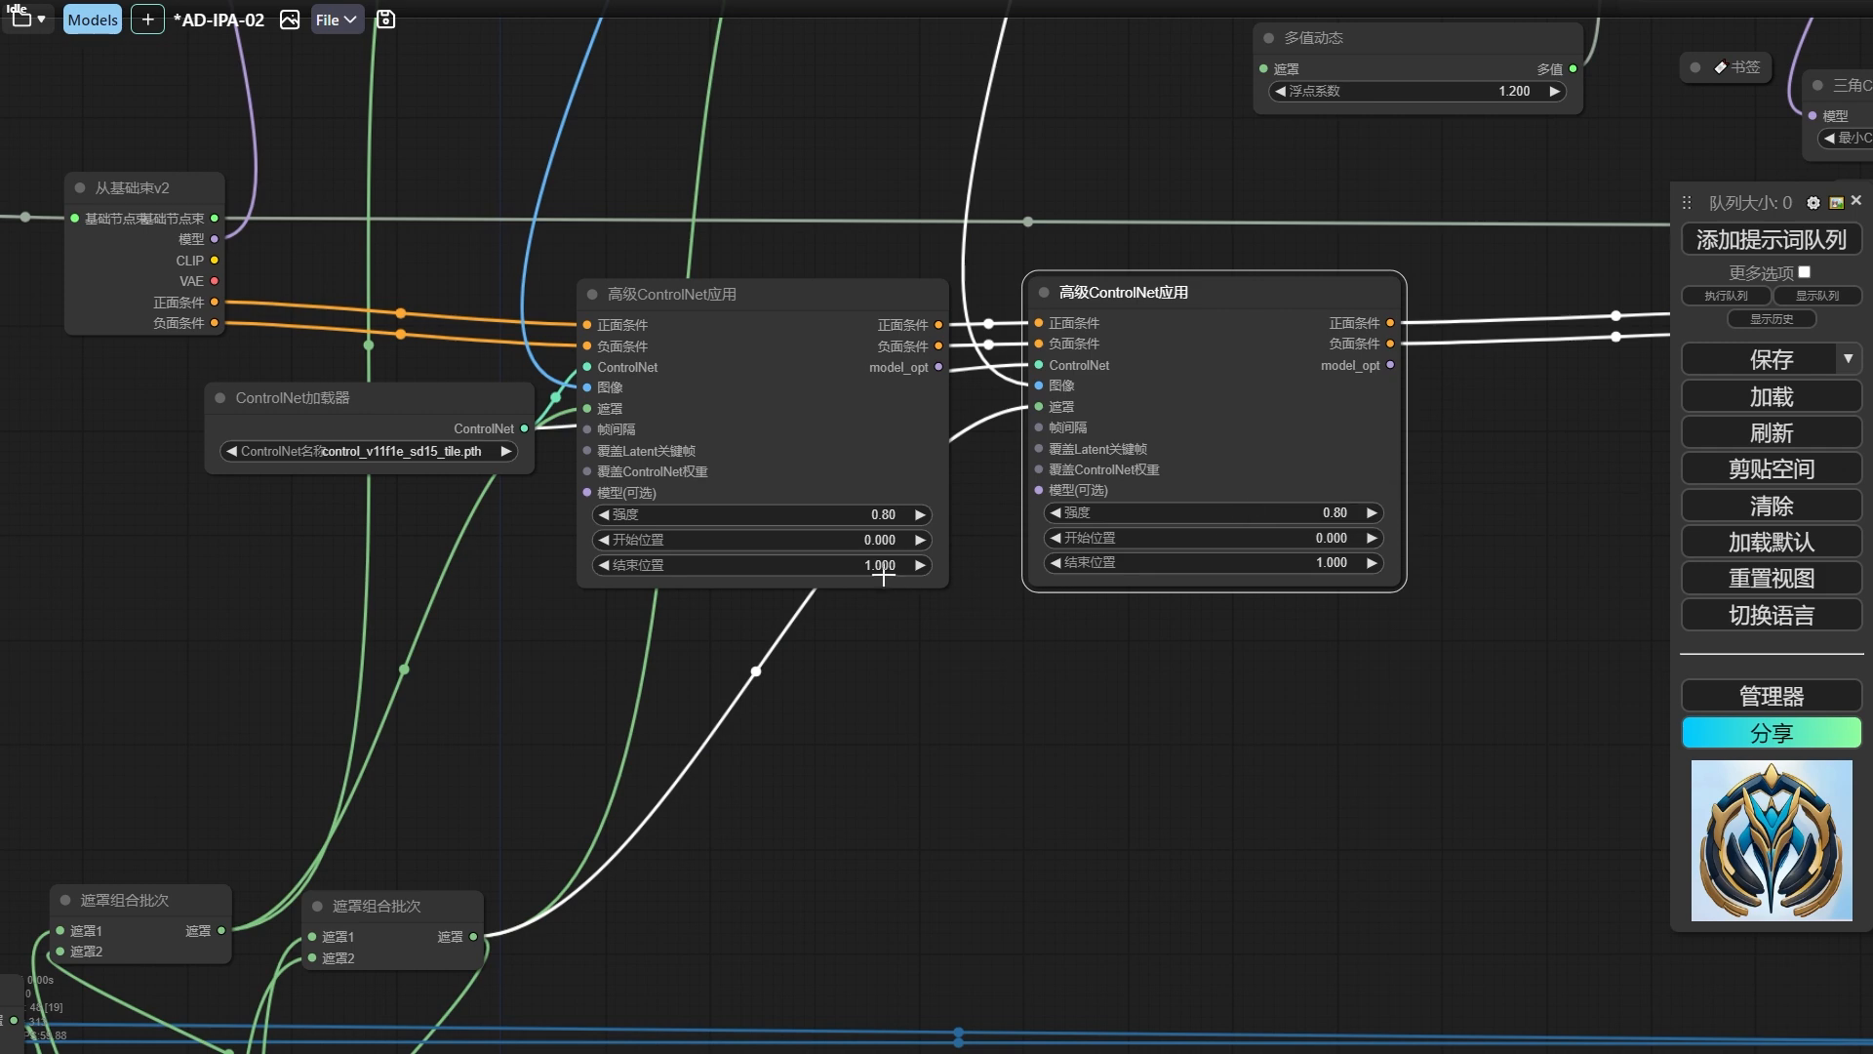
click(1332, 563)
text(0.)
click(889, 568)
text(1)
key(Return)
Duplicate the 合并为视频 node beside the original and rerun the workflow to compare the two transition videos.
mouse_move(348, 409)
mouse_down()
mouse_move(385, 408)
mouse_move(336, 426)
mouse_up()
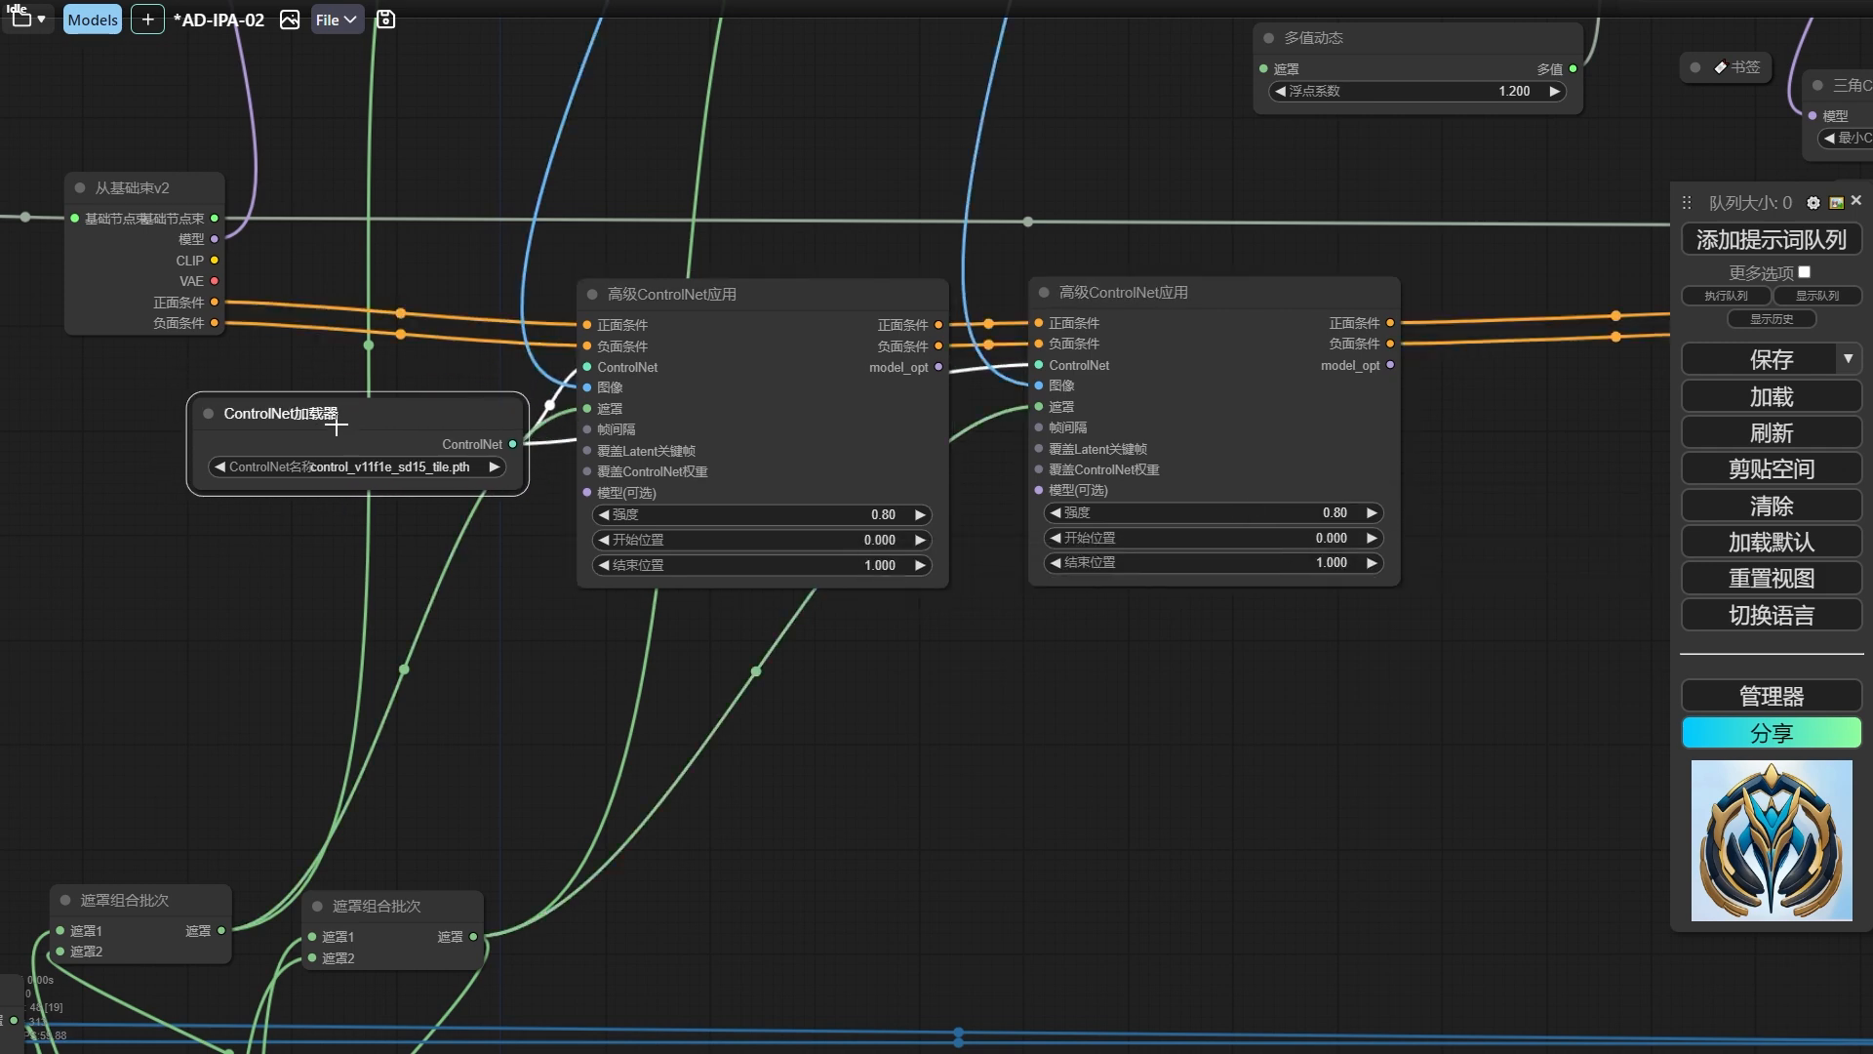
scroll(341, 421, down, 3)
drag(762, 234, 634, 399)
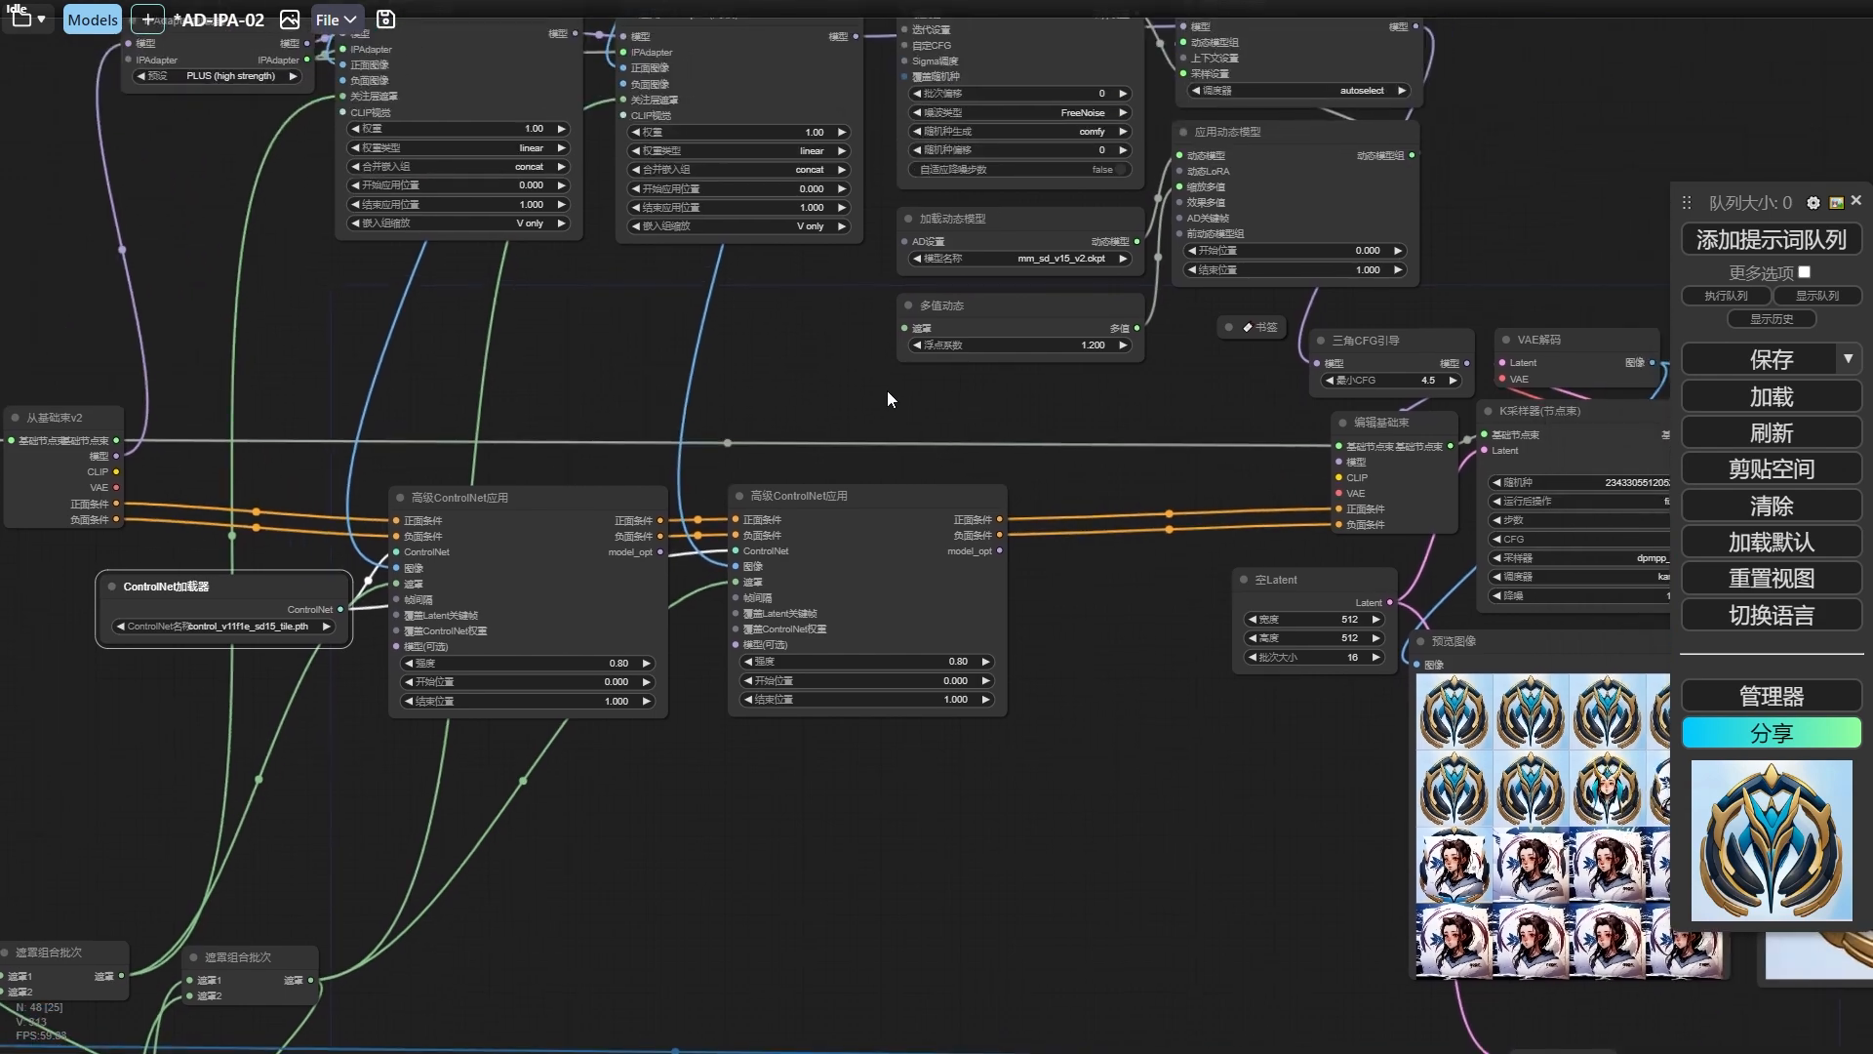
scroll(887, 392, down, 3)
drag(1126, 597, 401, 522)
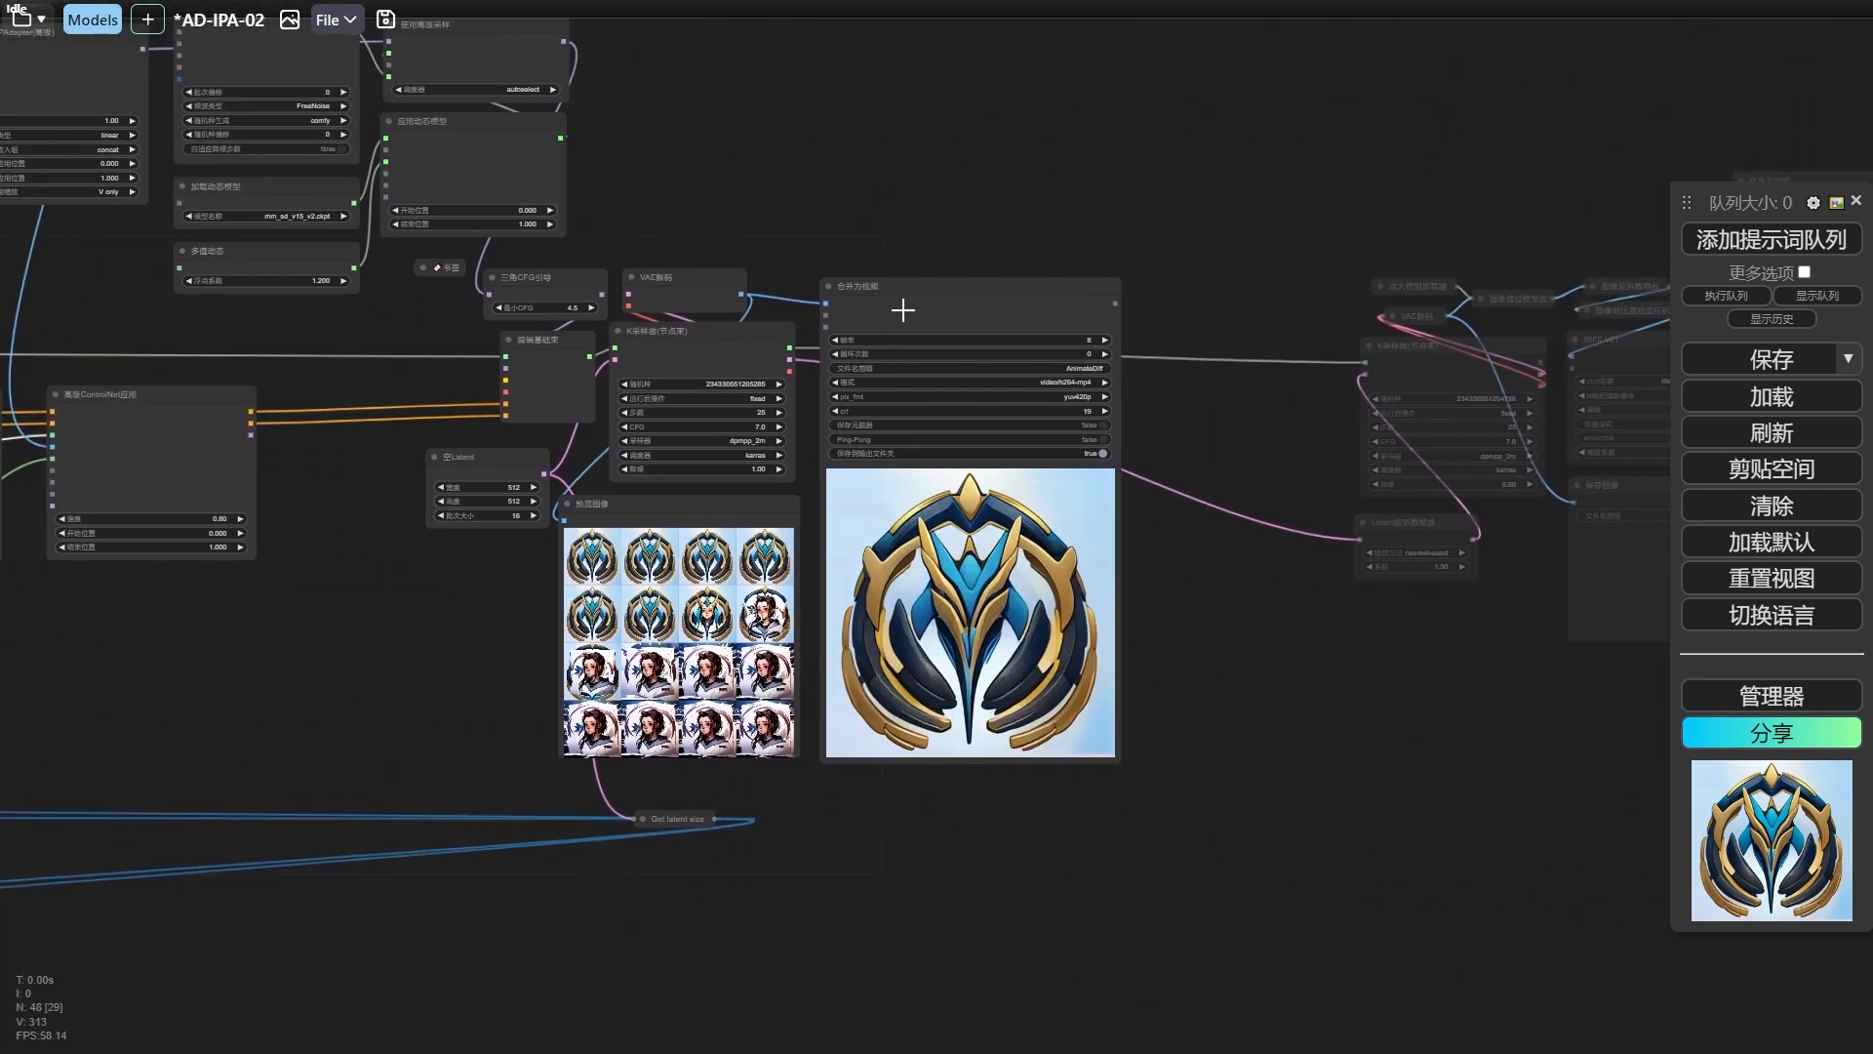
drag(903, 311, 1216, 306)
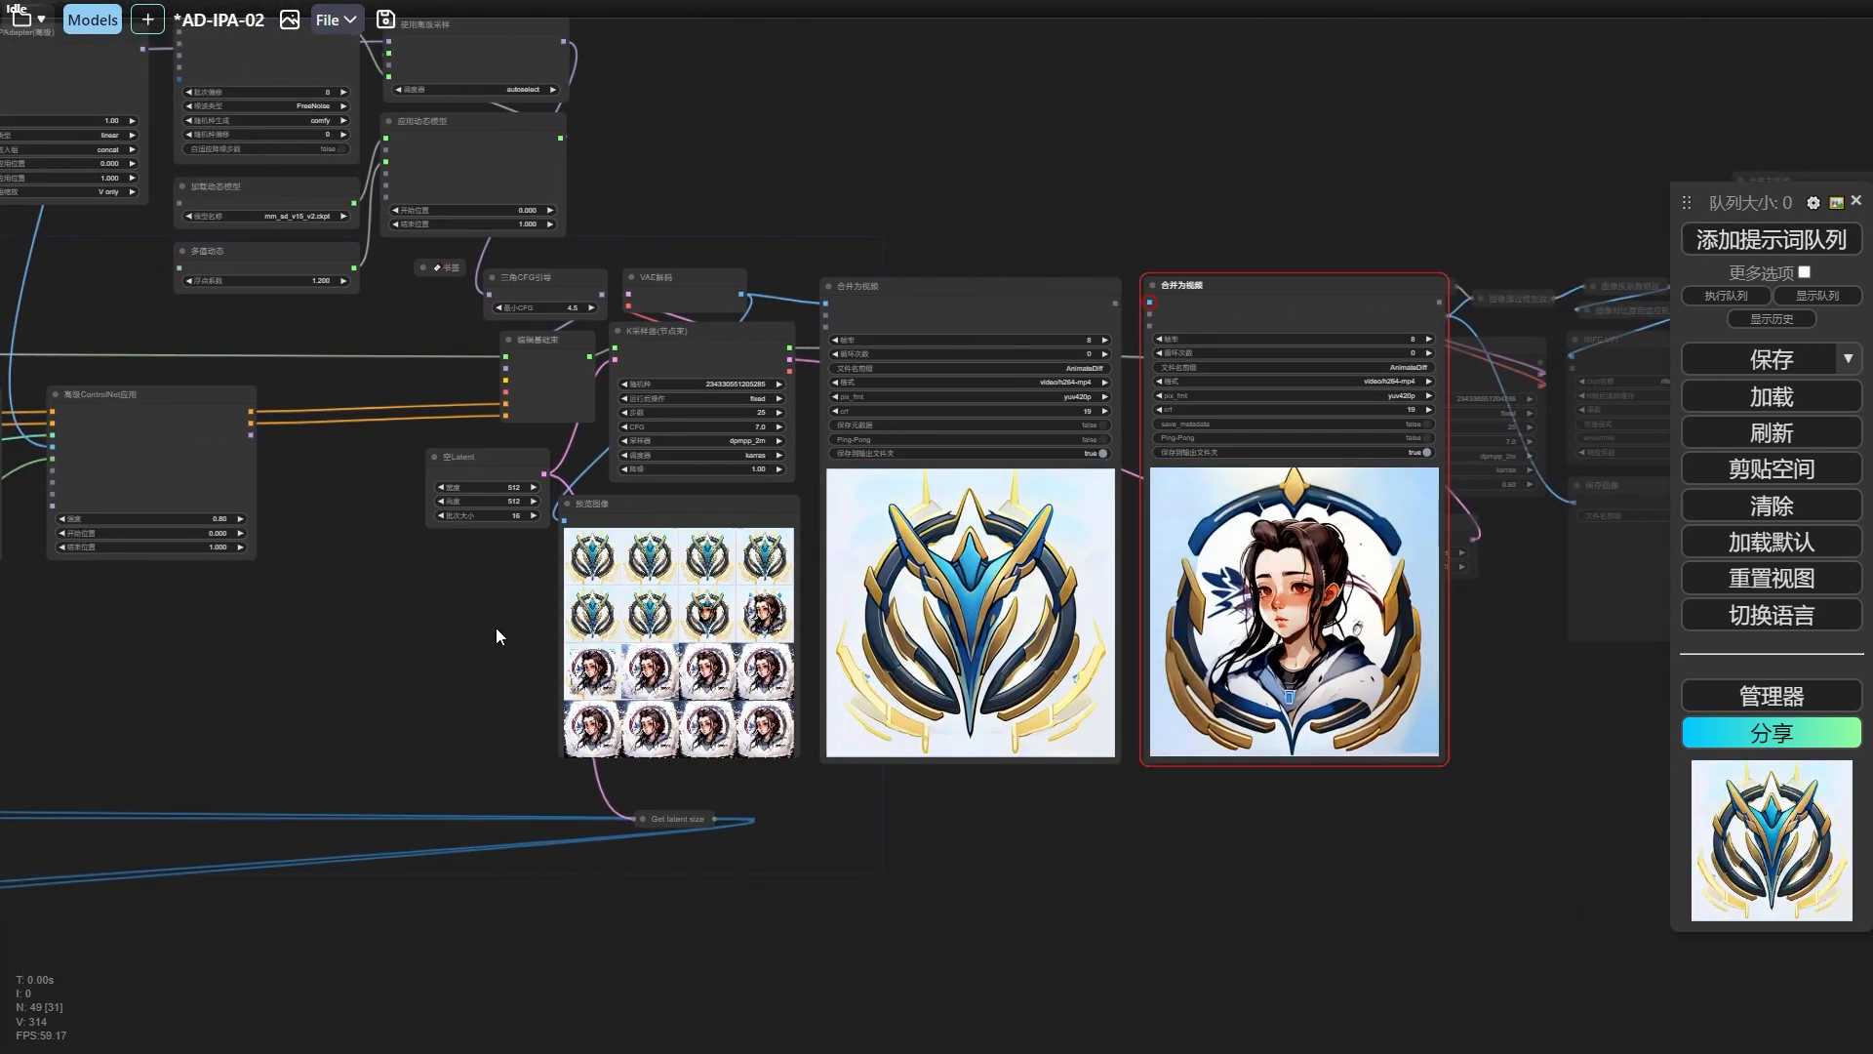
scroll(496, 628, up, 2)
drag(513, 636, 103, 624)
scroll(455, 615, up, 3)
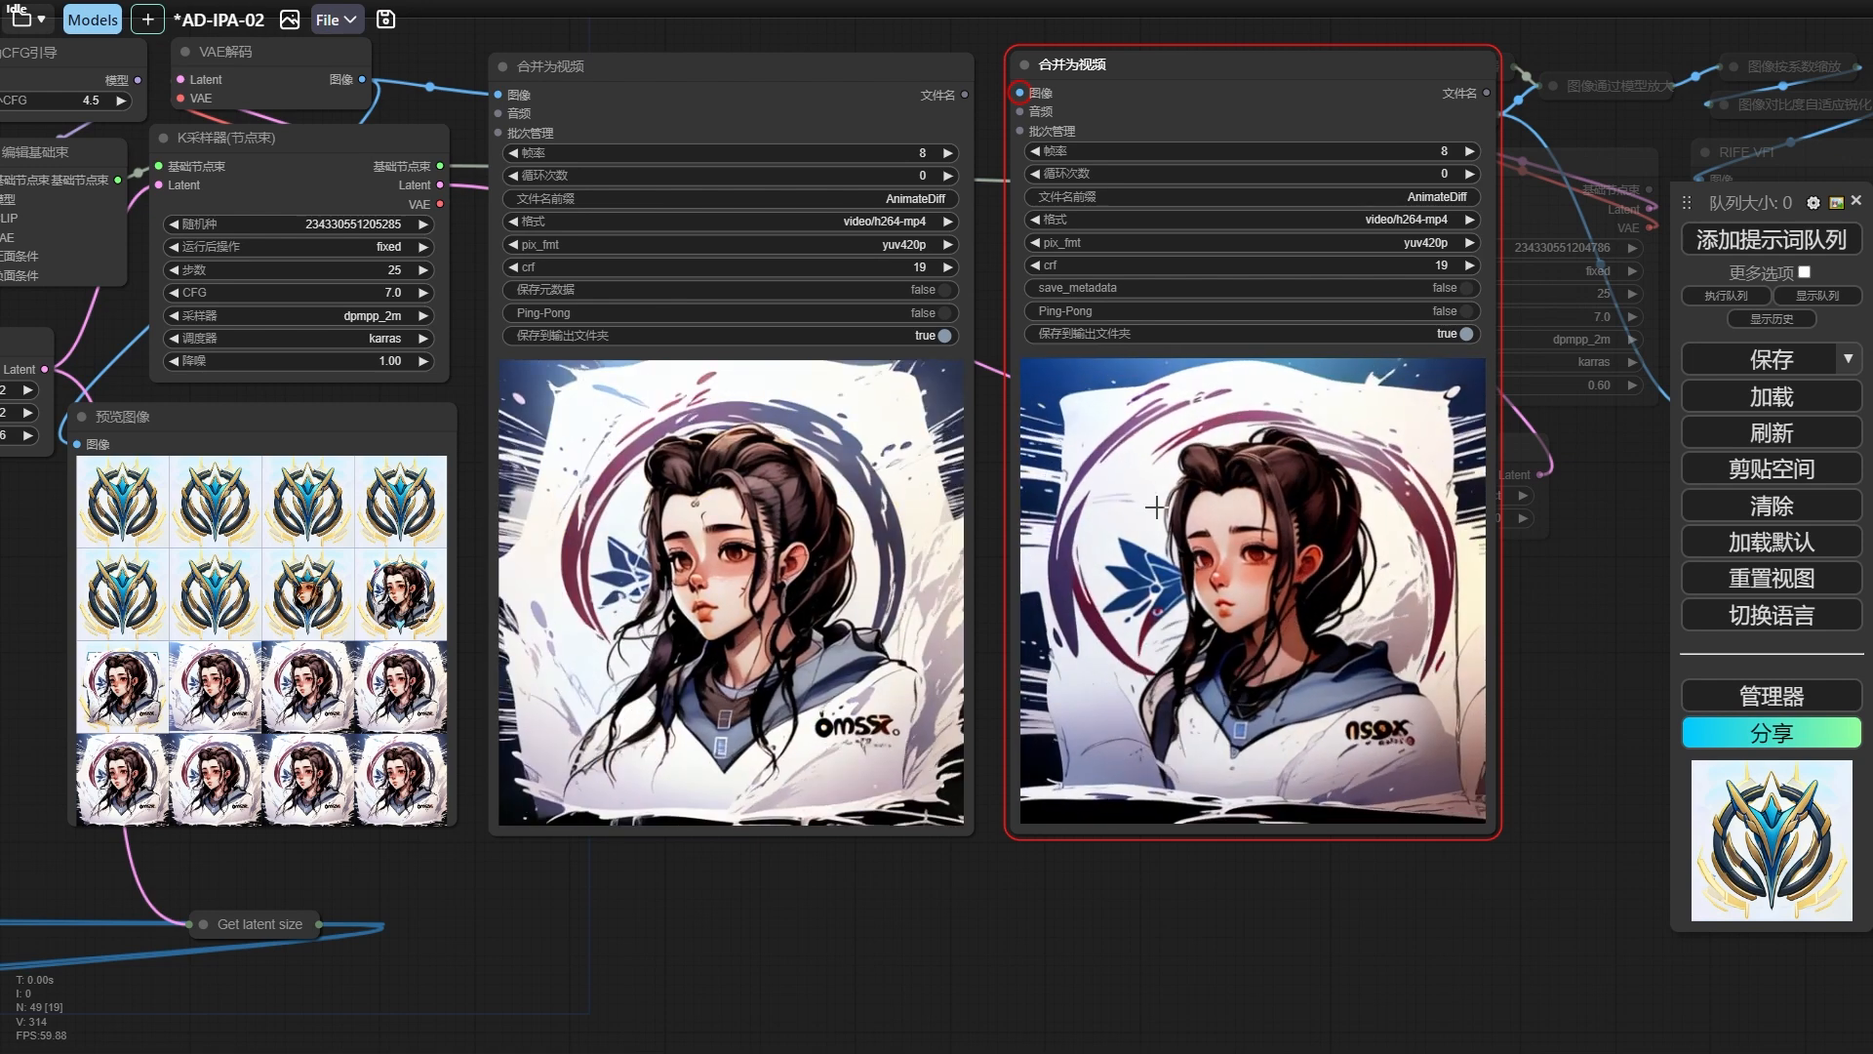
Feed the CLIP视觉图像处理 output into the second 应用IPAdapter node's 正面图像 input and rerun the workflow.
scroll(1115, 468, down, 7)
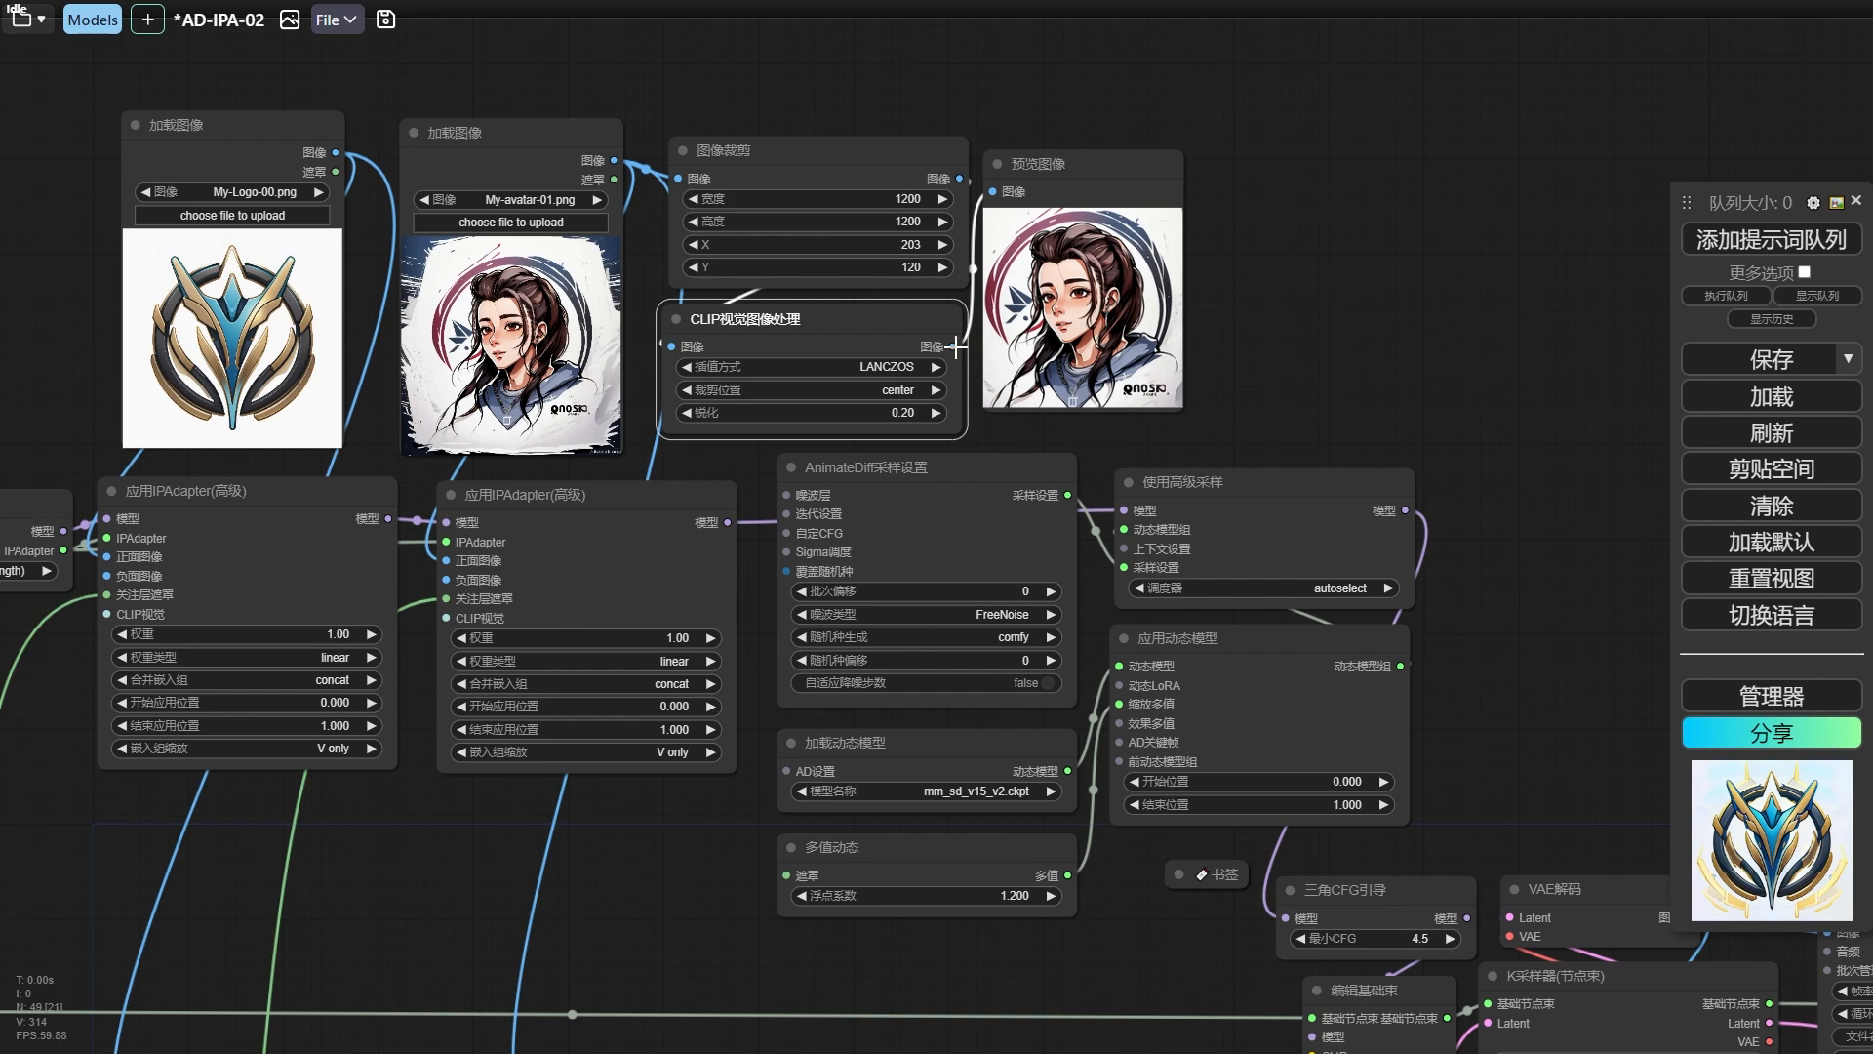
drag(1337, 474, 1325, 473)
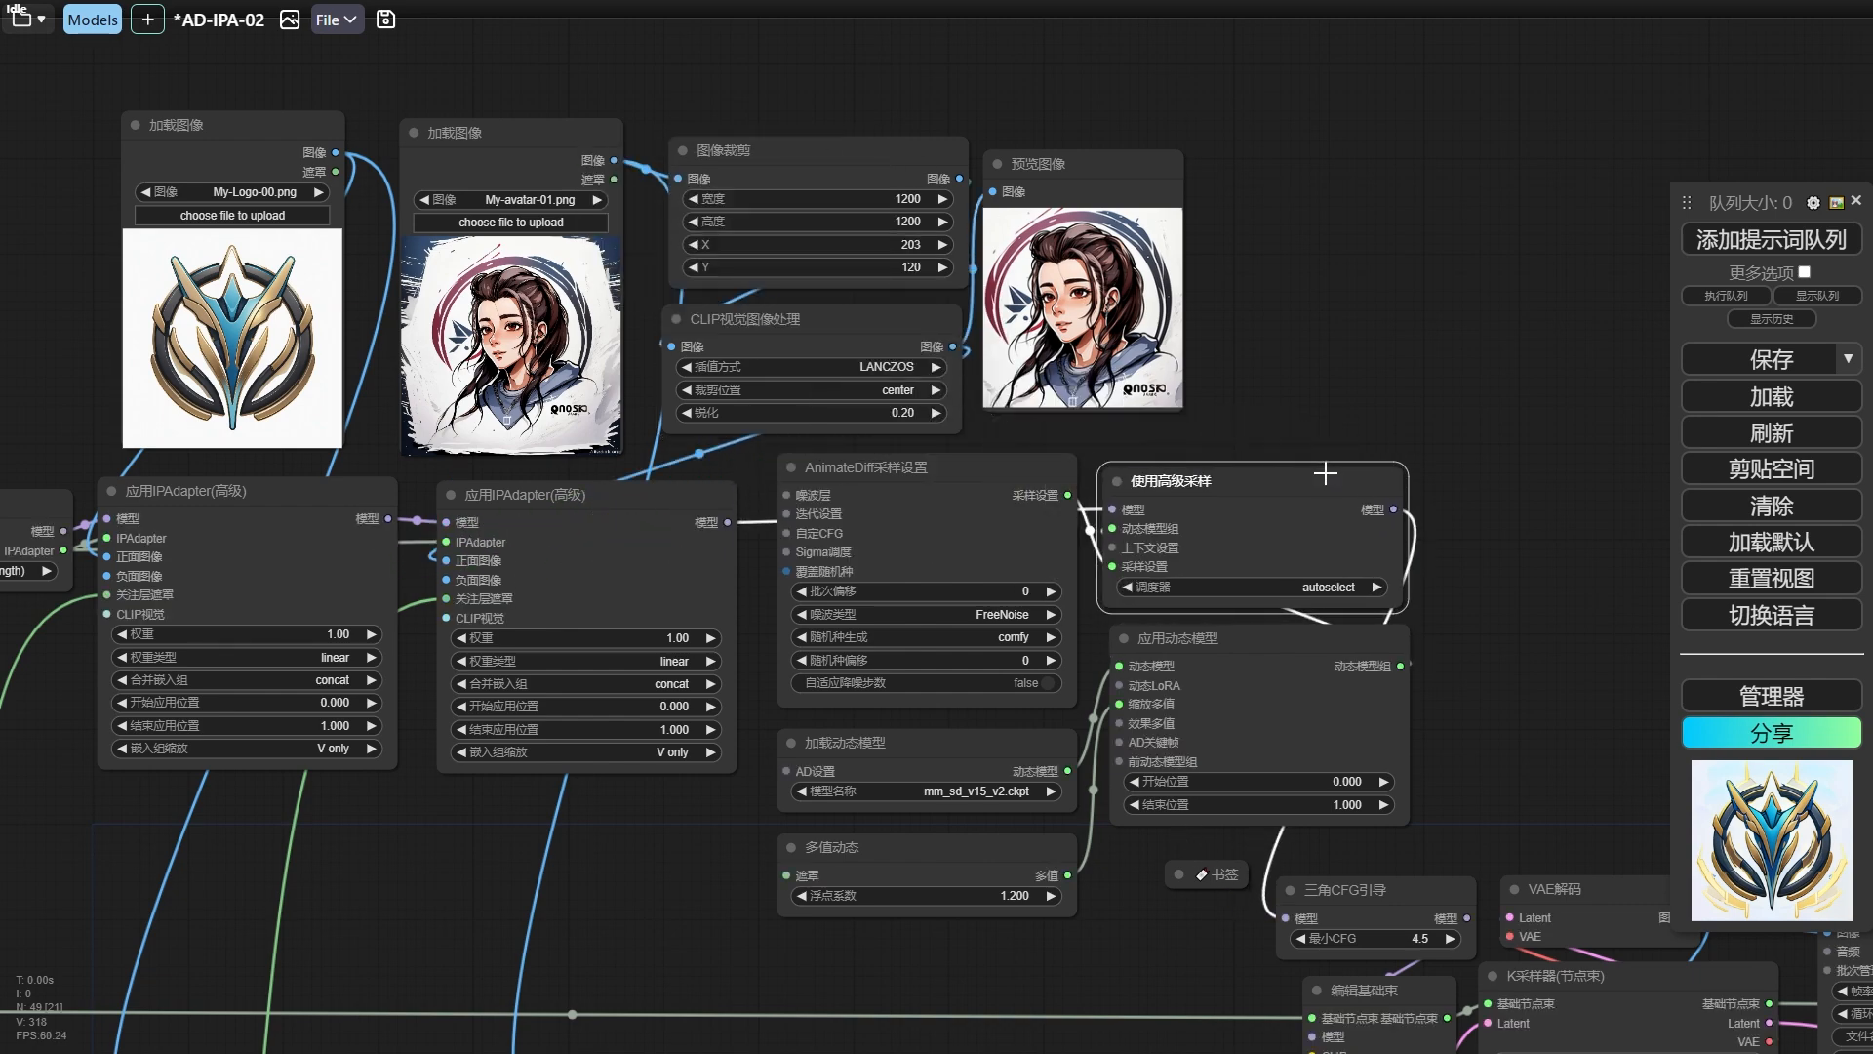
click(1715, 244)
Compare the rerendered preview frames and transition video with the earlier video in the duplicated 合并为视频 node.
drag(1290, 333, 829, 46)
scroll(1214, 507, down, 4)
drag(1216, 397, 734, 11)
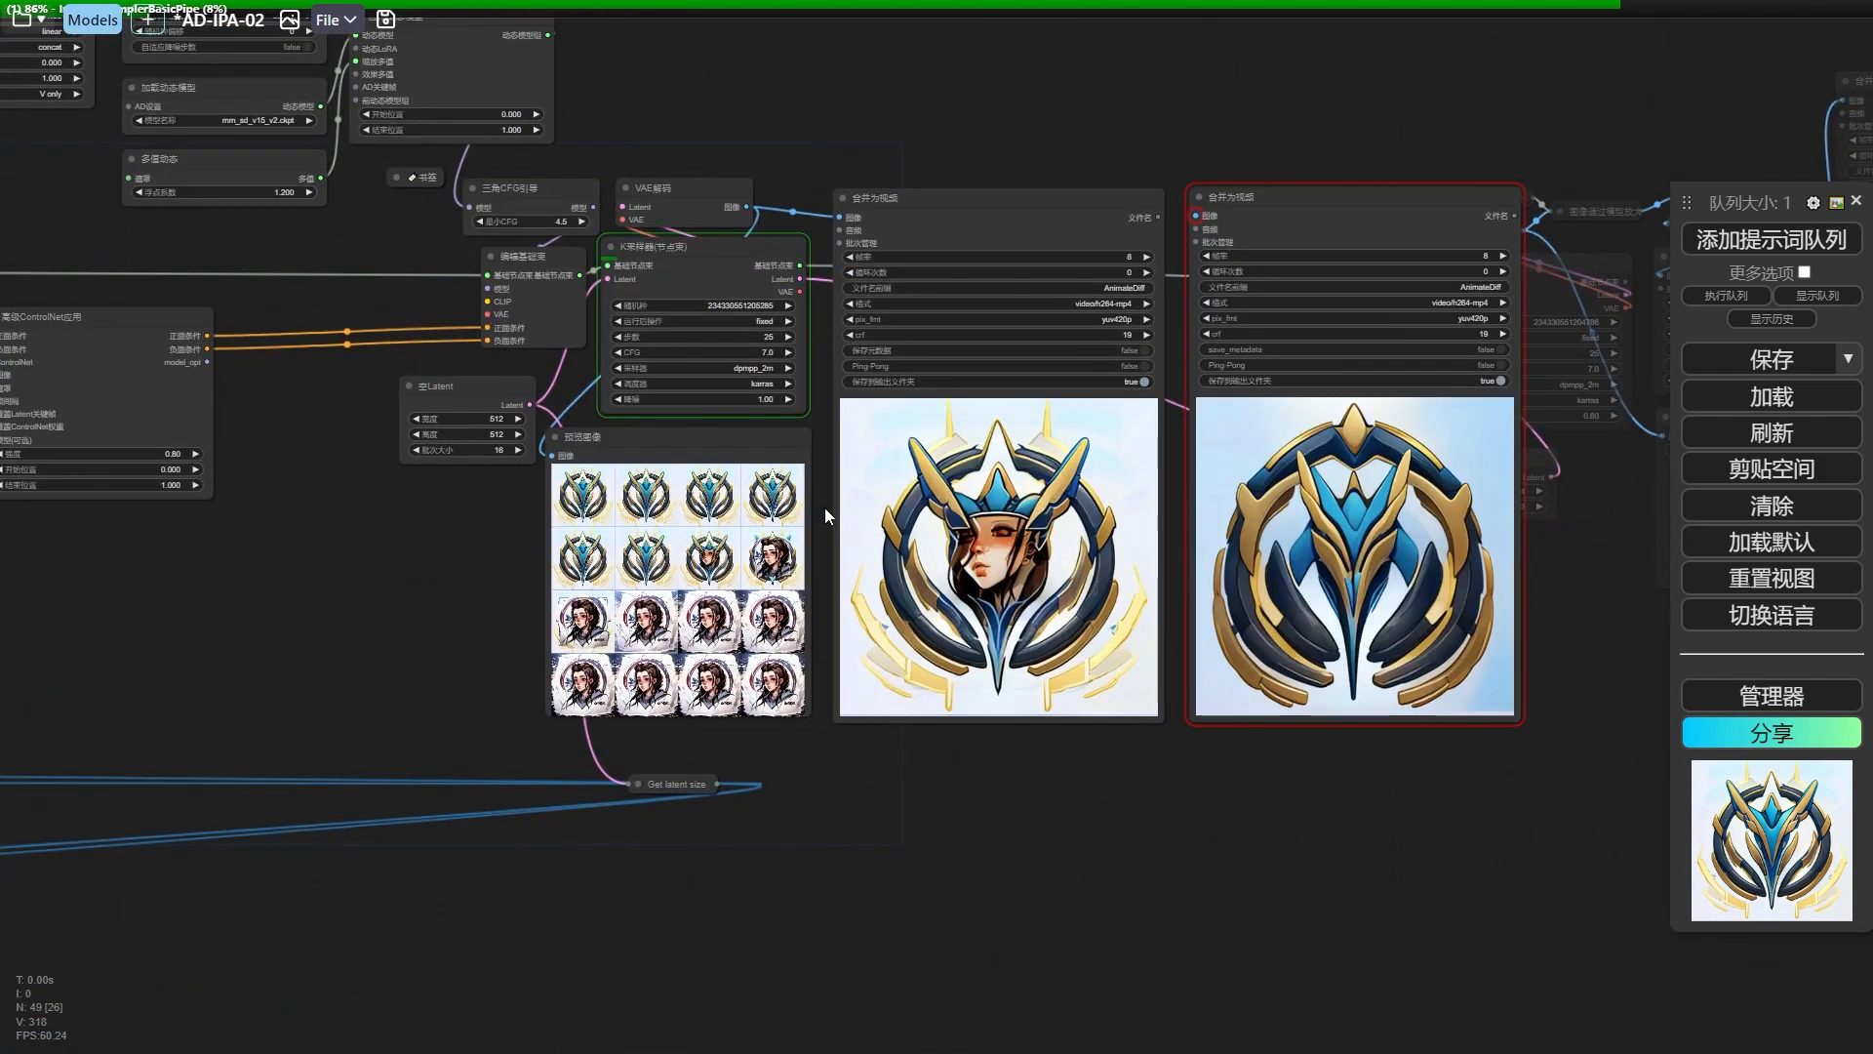
scroll(827, 490, up, 2)
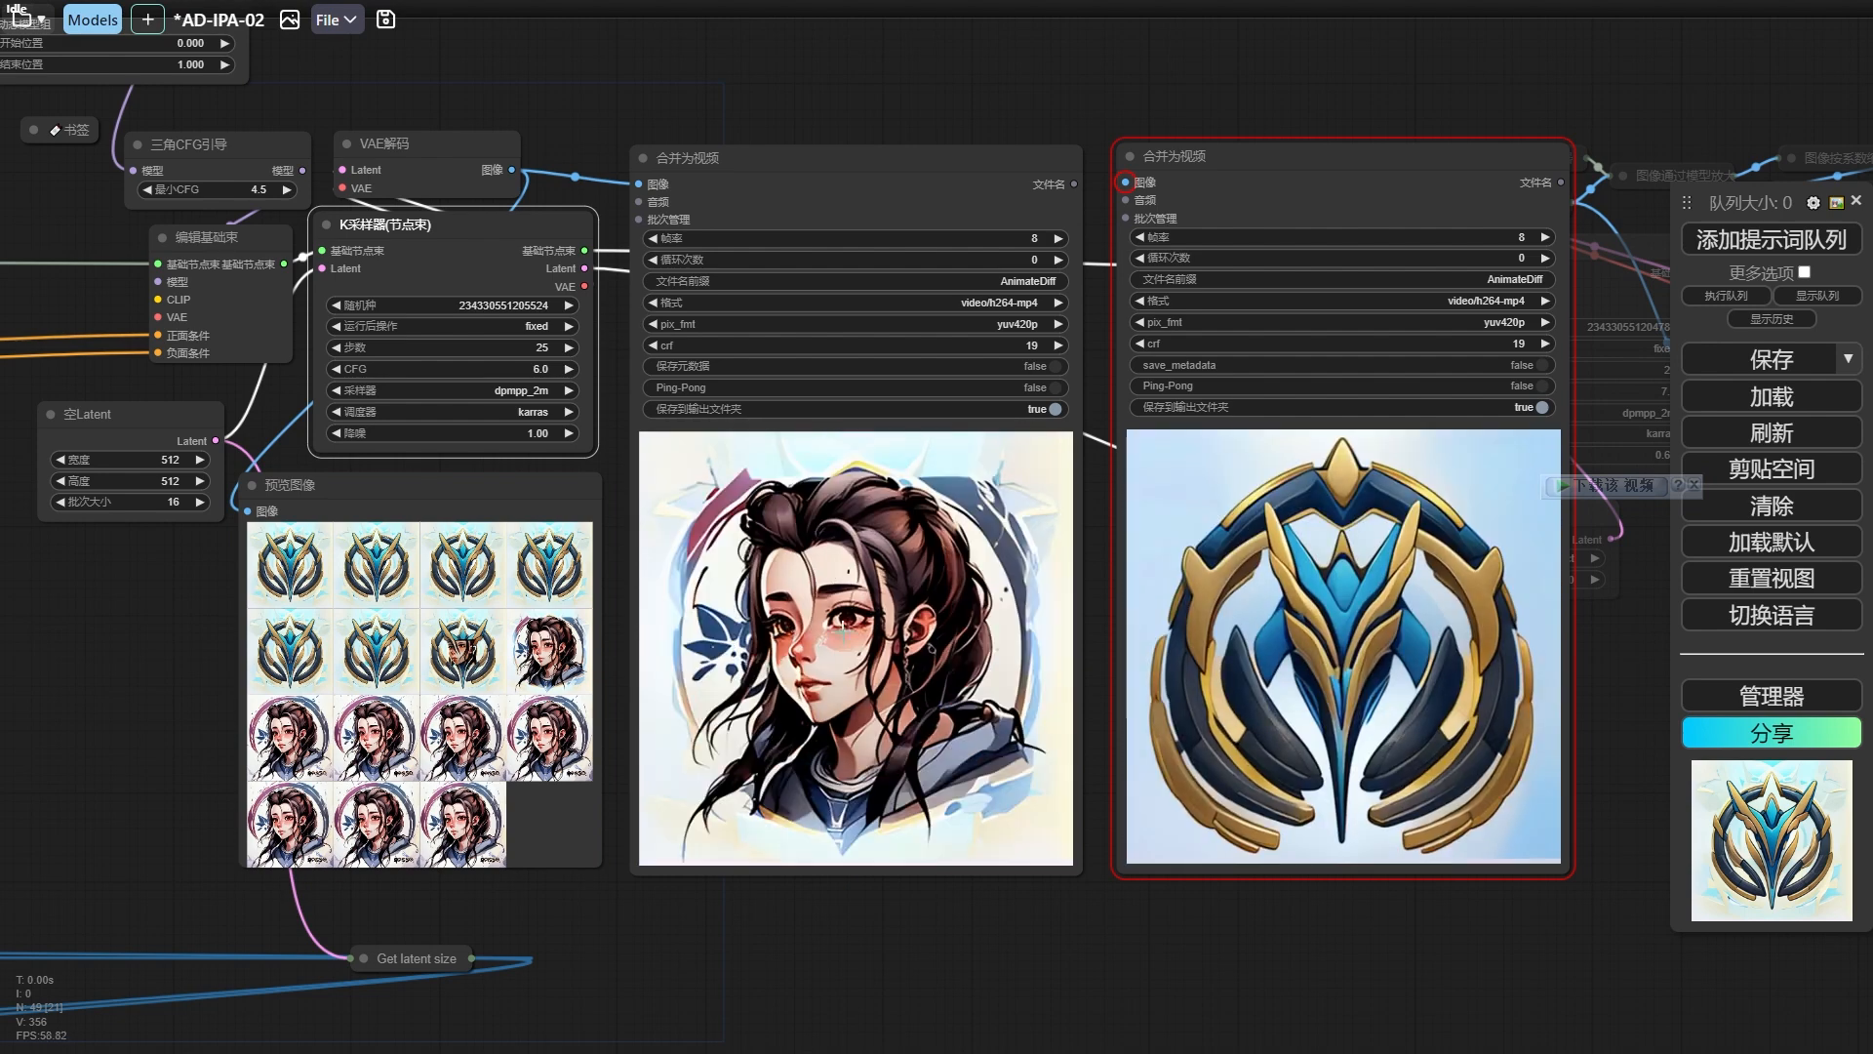
scroll(839, 675, down, 5)
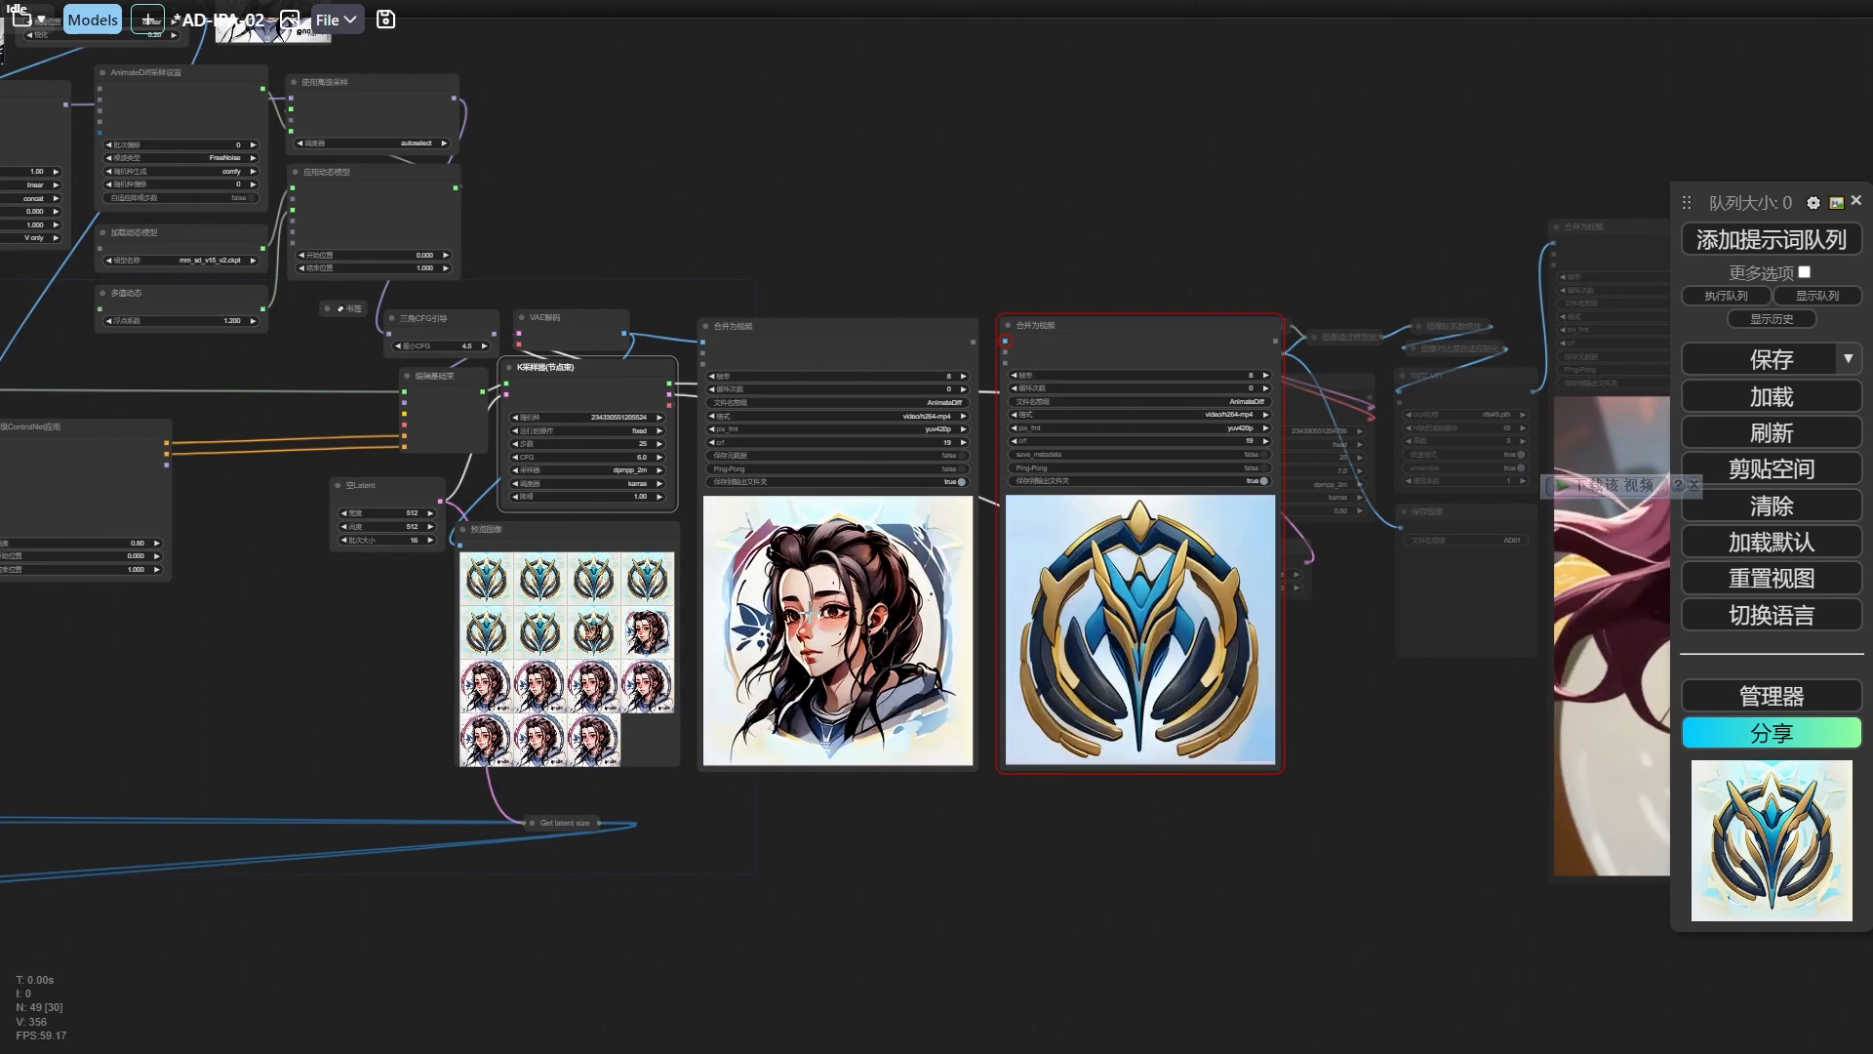
Set the 权重 of both 应用IPAdapter(高级) nodes to 0.80.
drag(615, 244, 1181, 398)
scroll(469, 435, up, 4)
scroll(476, 439, up, 4)
drag(504, 450, 632, 605)
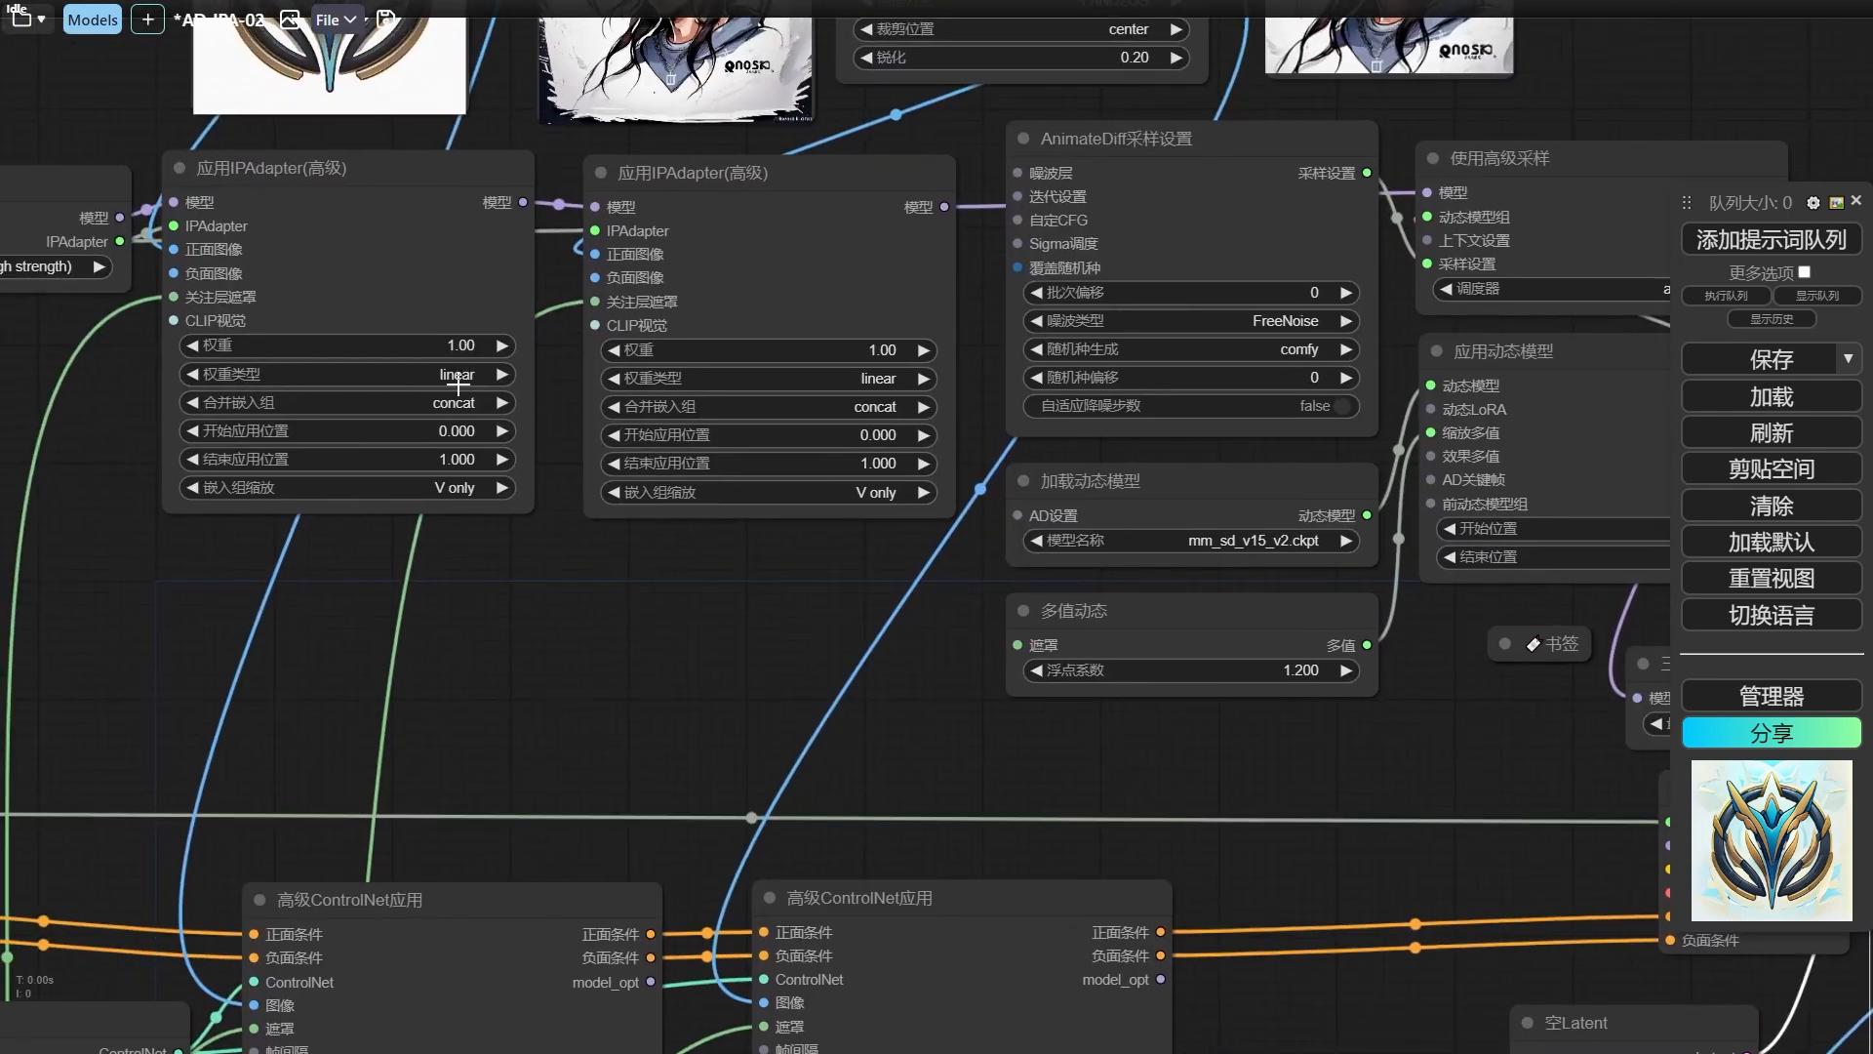
click(453, 349)
text(08)
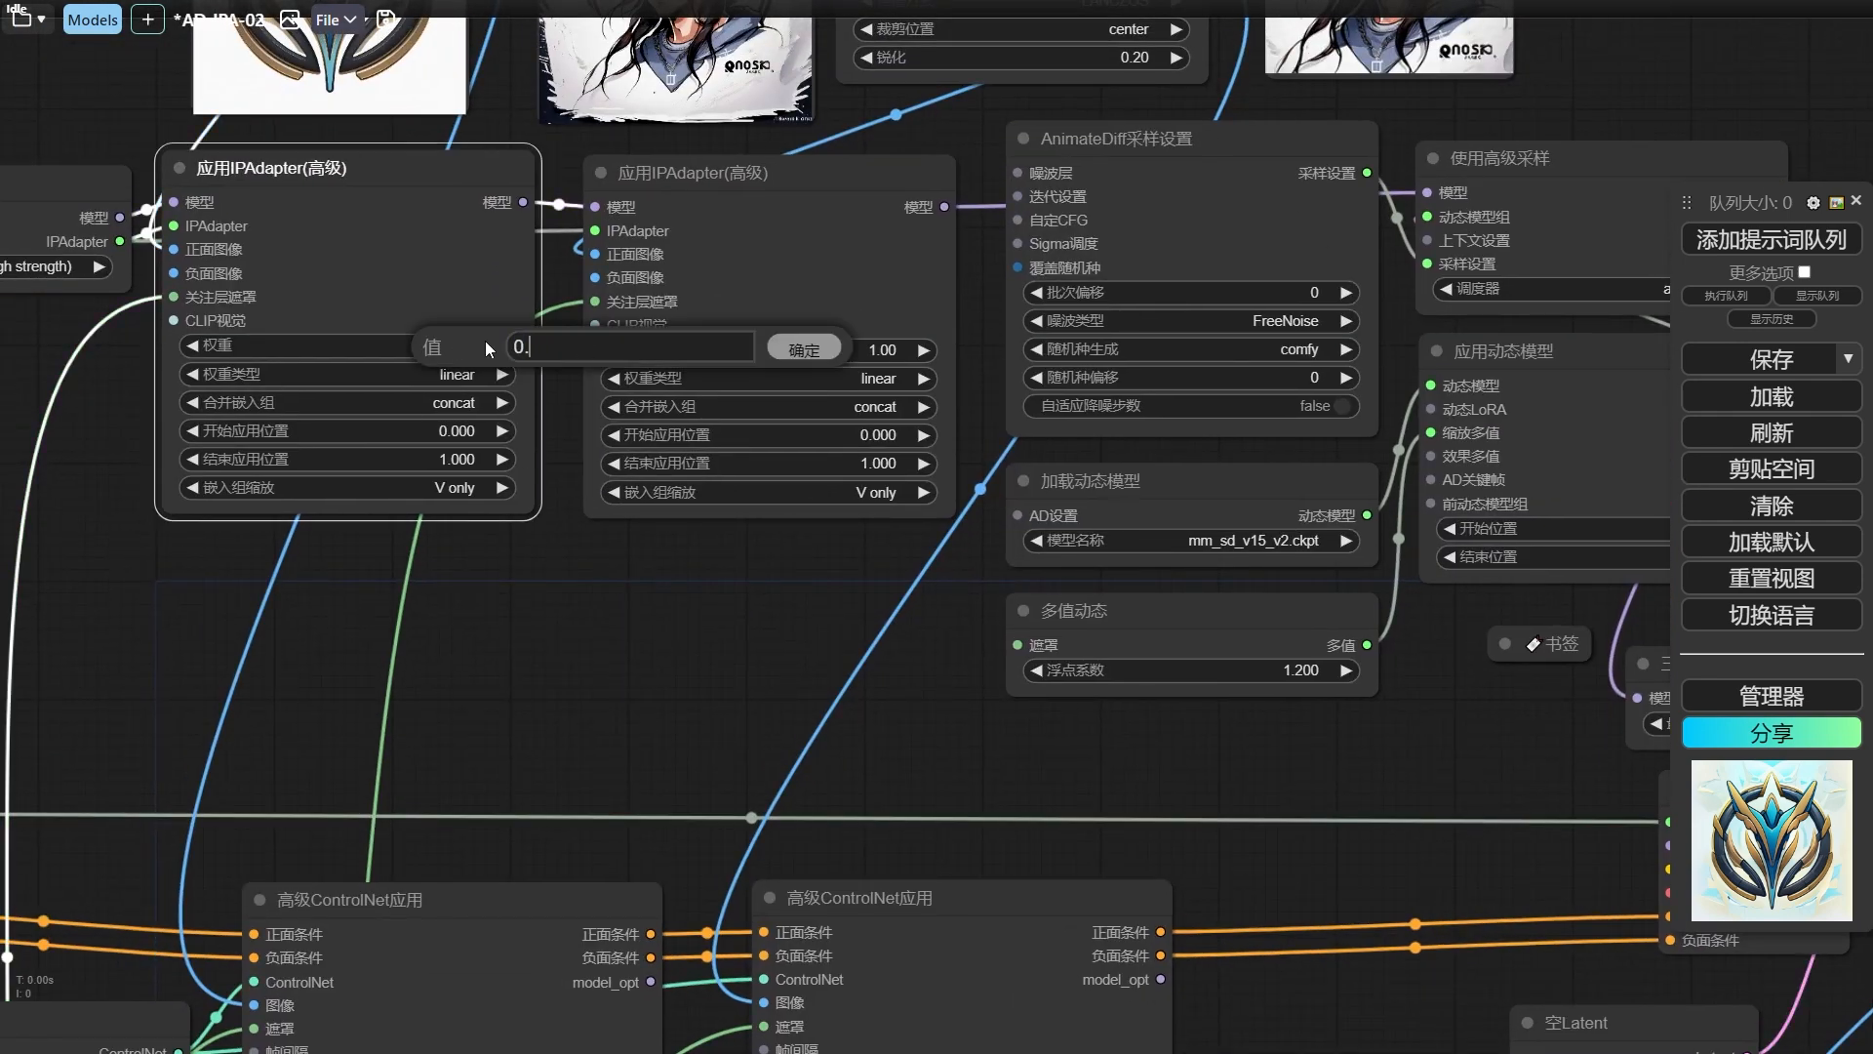
text(8)
key(Return)
click(878, 350)
text(0.8)
key(Return)
Set the 权重类型 of both 应用IPAdapter(高级) nodes to ease in and rerun the workflow.
click(877, 378)
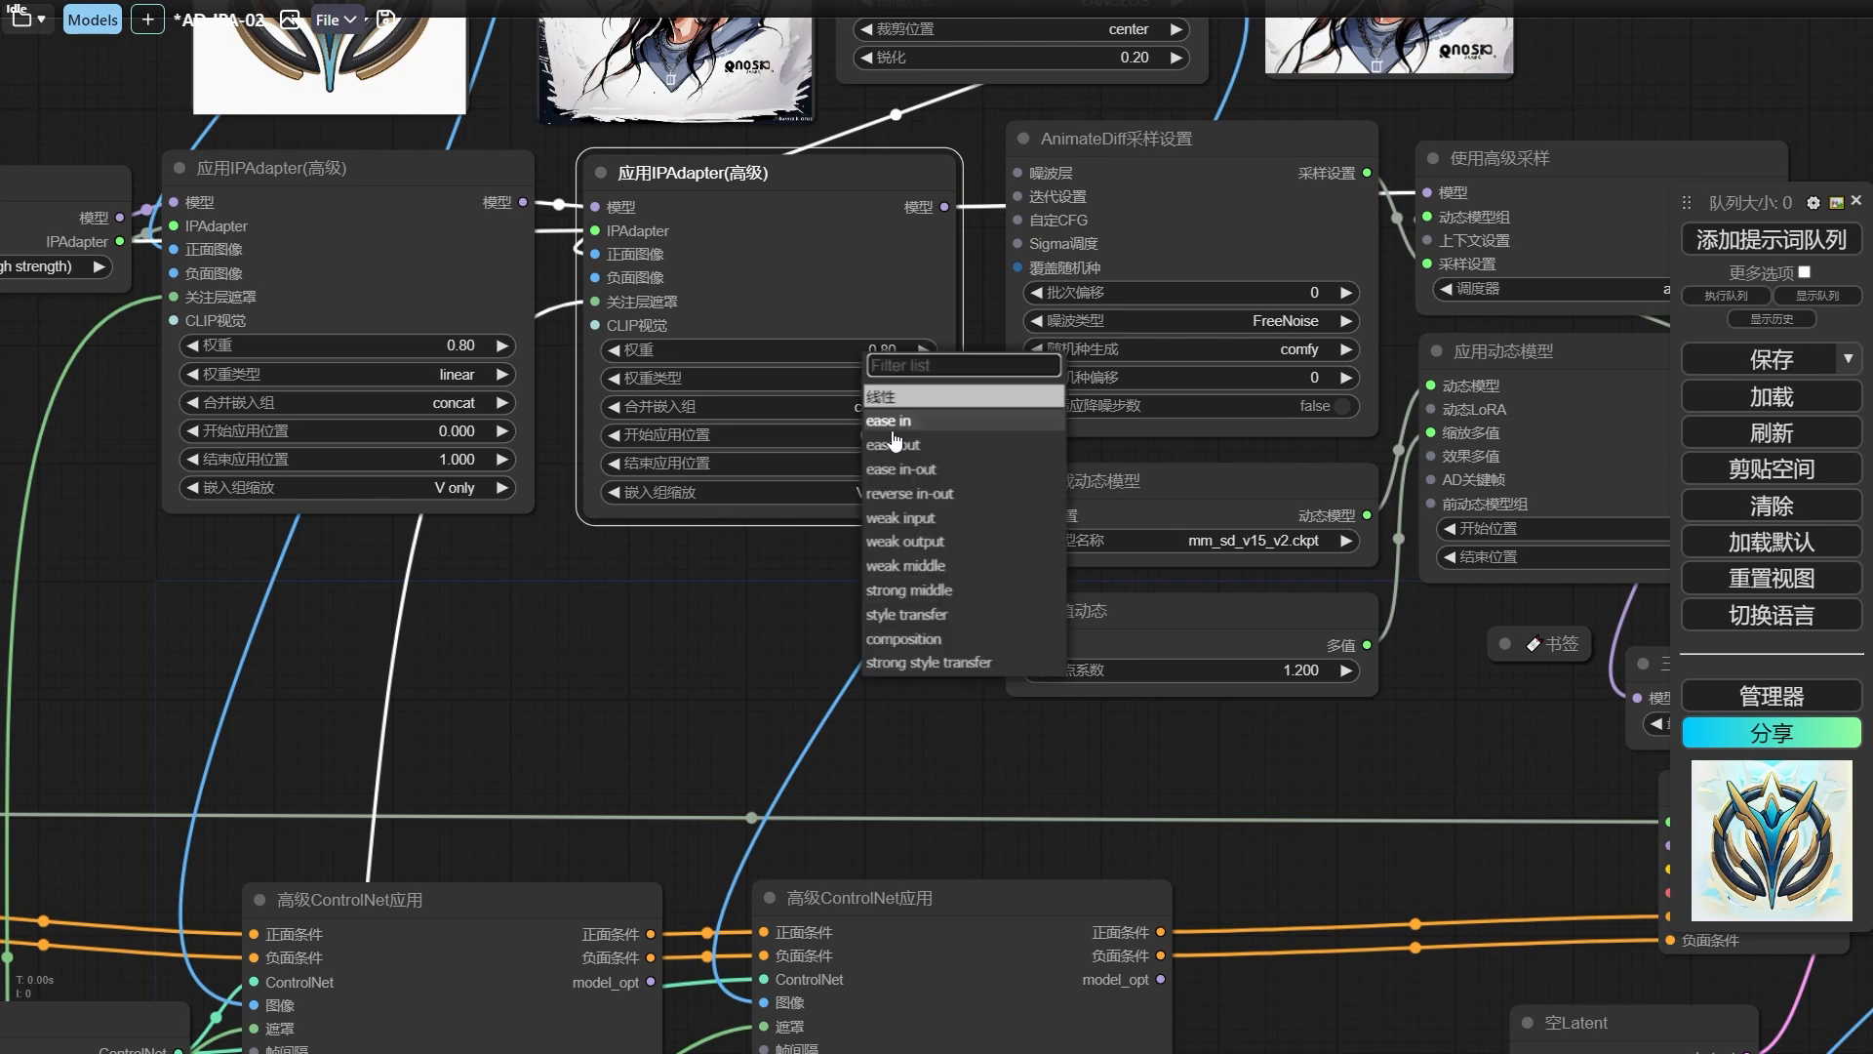
click(895, 441)
click(458, 376)
click(467, 445)
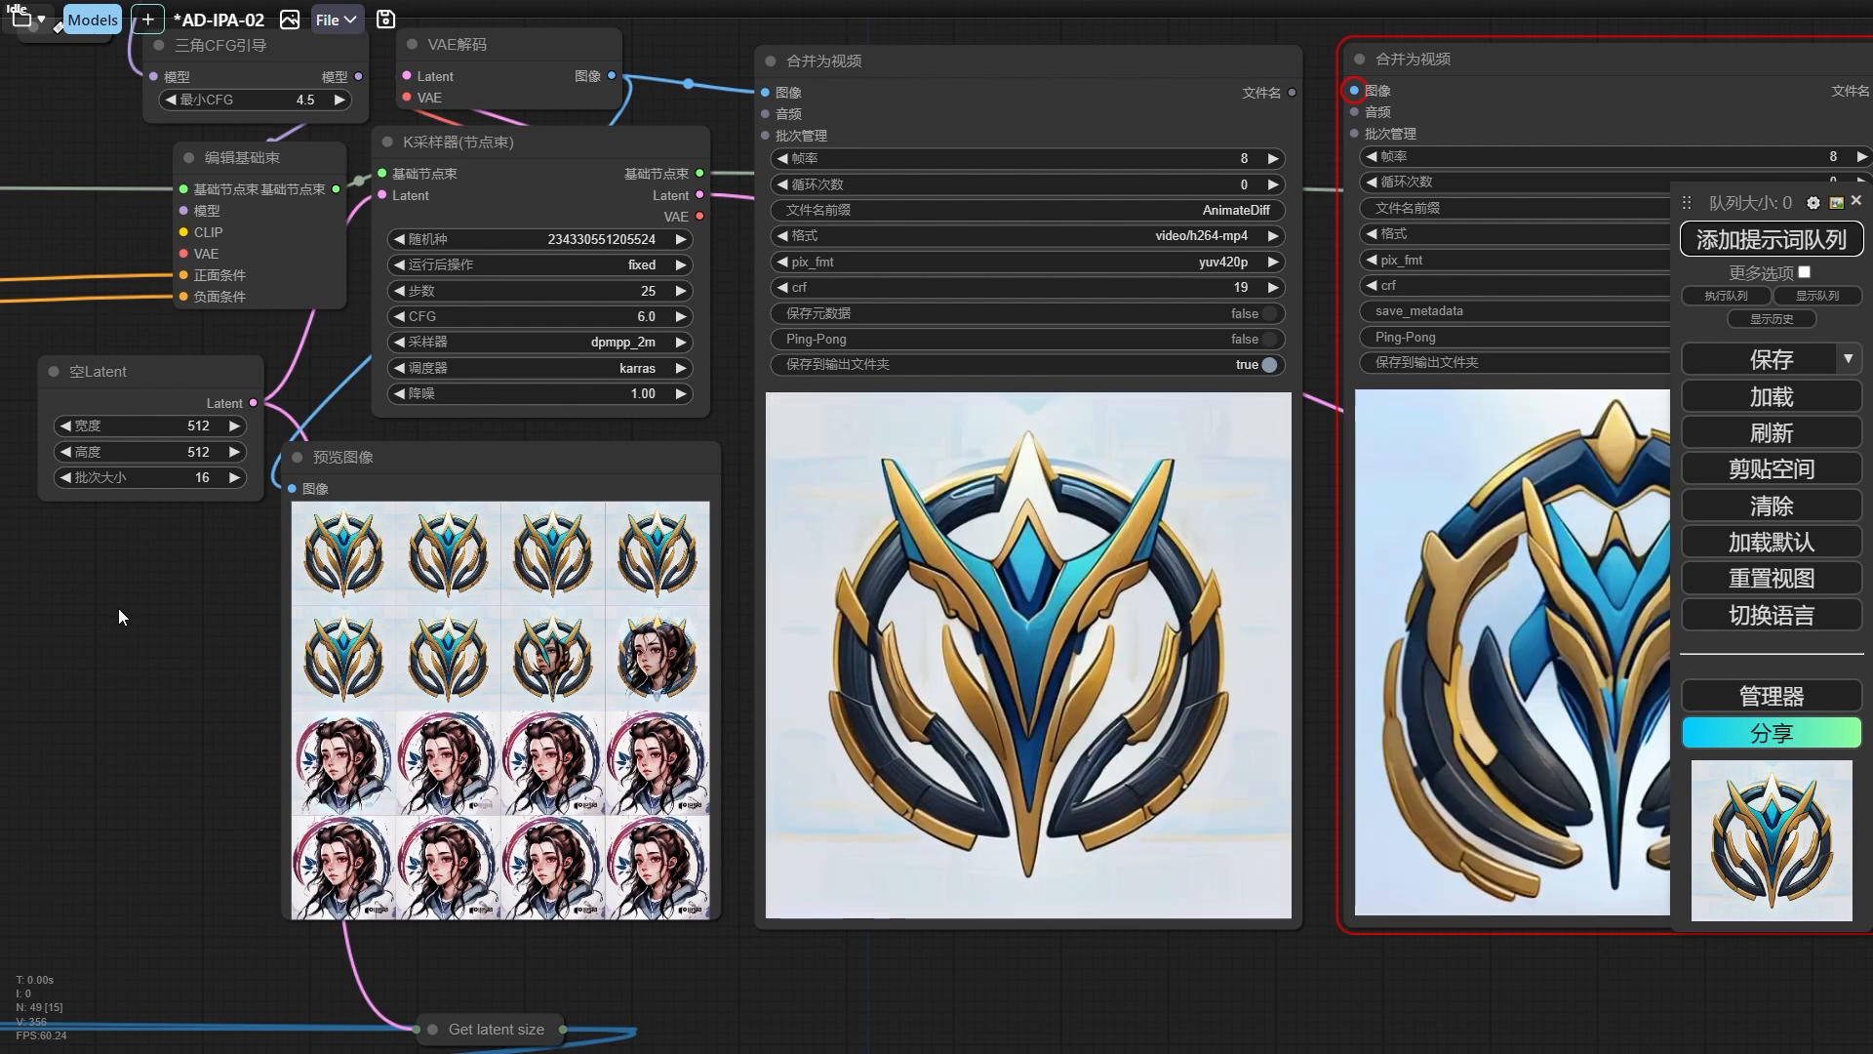
Set the first 高级ControlNet应用 node's 强度 to 0.60.
drag(119, 607, 937, 600)
scroll(937, 600, down, 2)
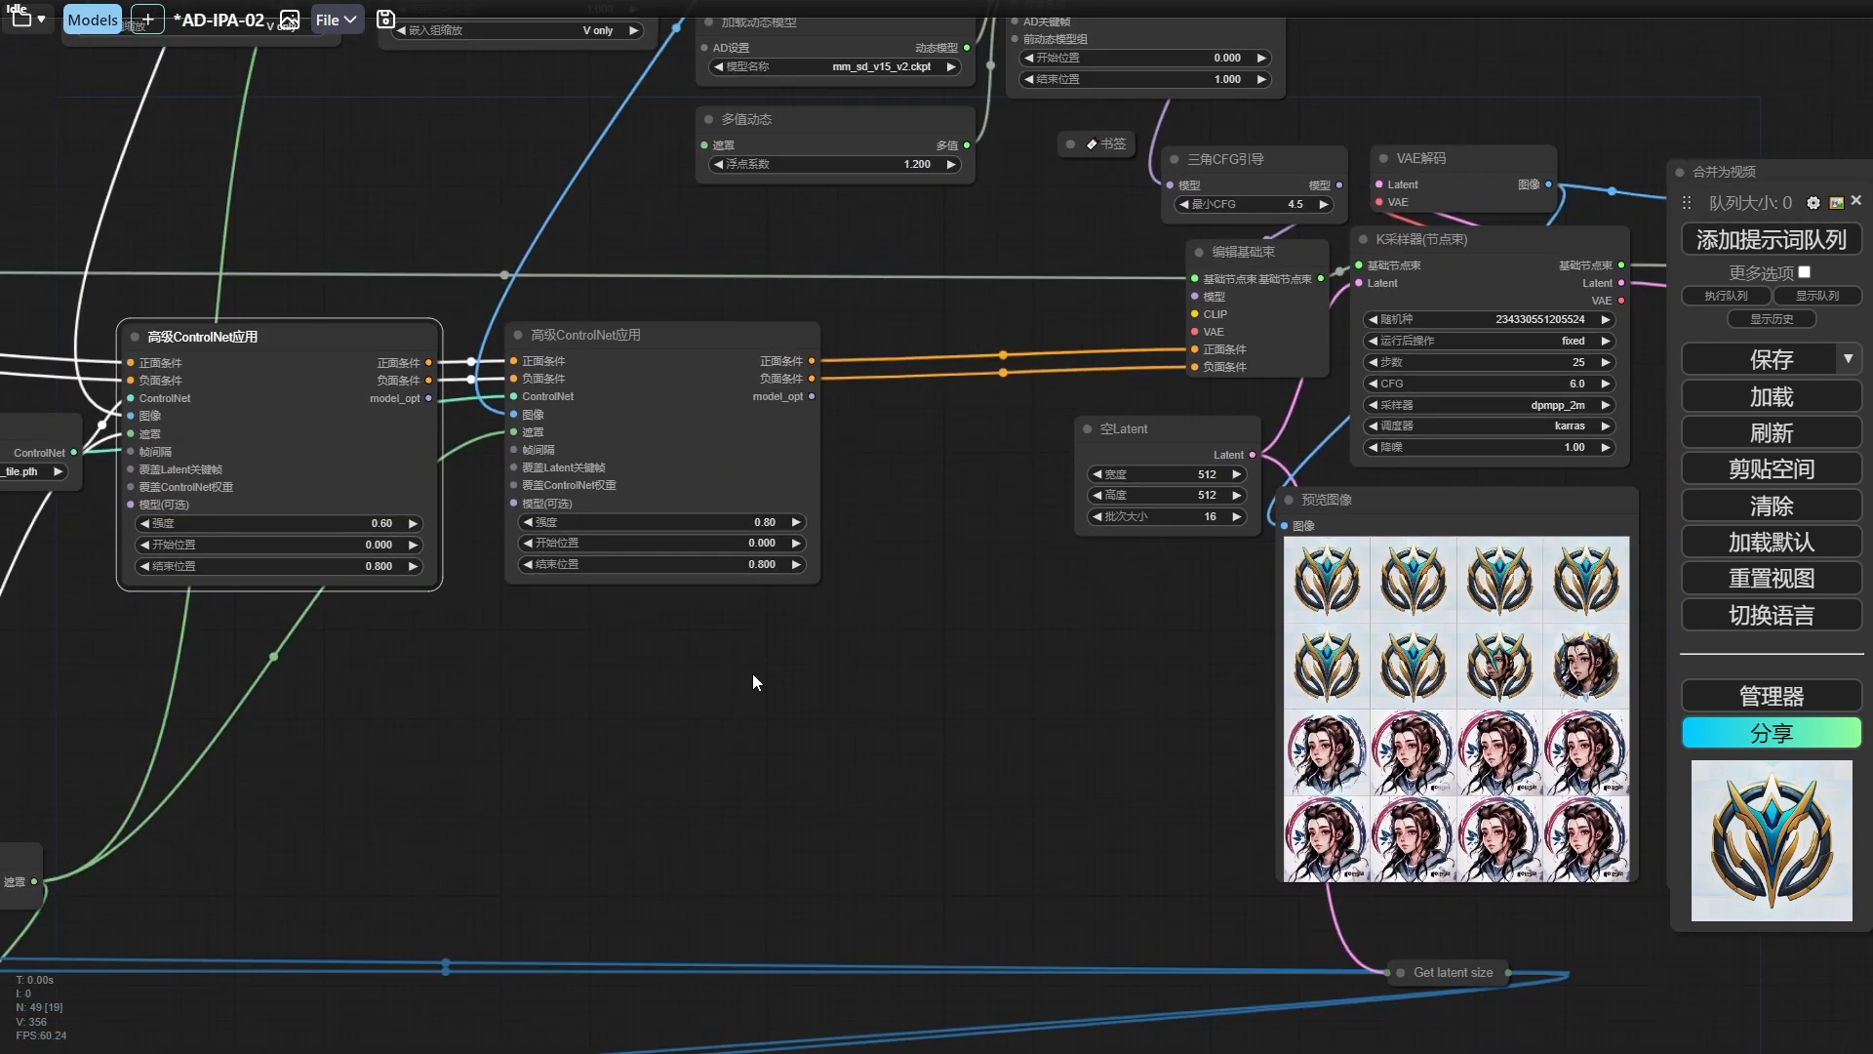
drag(224, 629, 914, 673)
Use the SD-1-5/DDJECX-1.20.safetensors checkpoint in the 制作基础节点树 node and rerun the workflow.
drag(377, 464, 993, 533)
scroll(444, 485, up, 6)
drag(585, 476, 423, 505)
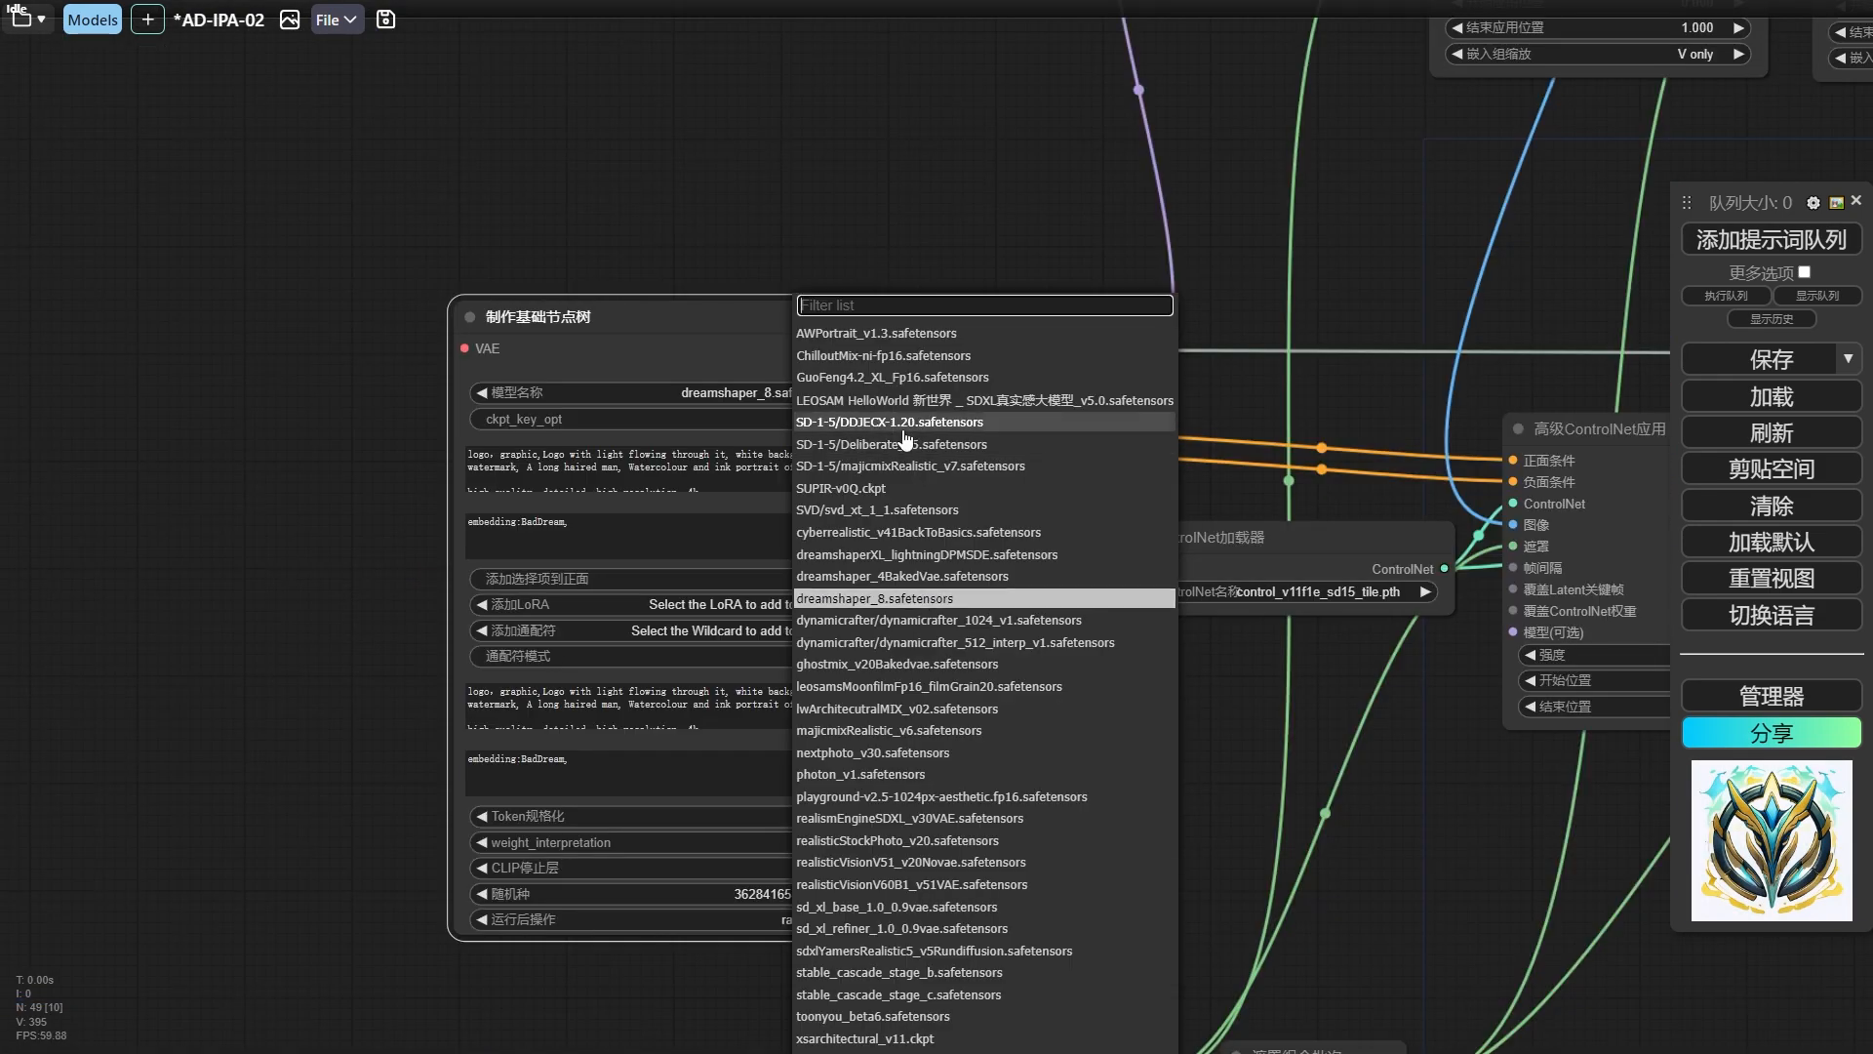
click(905, 430)
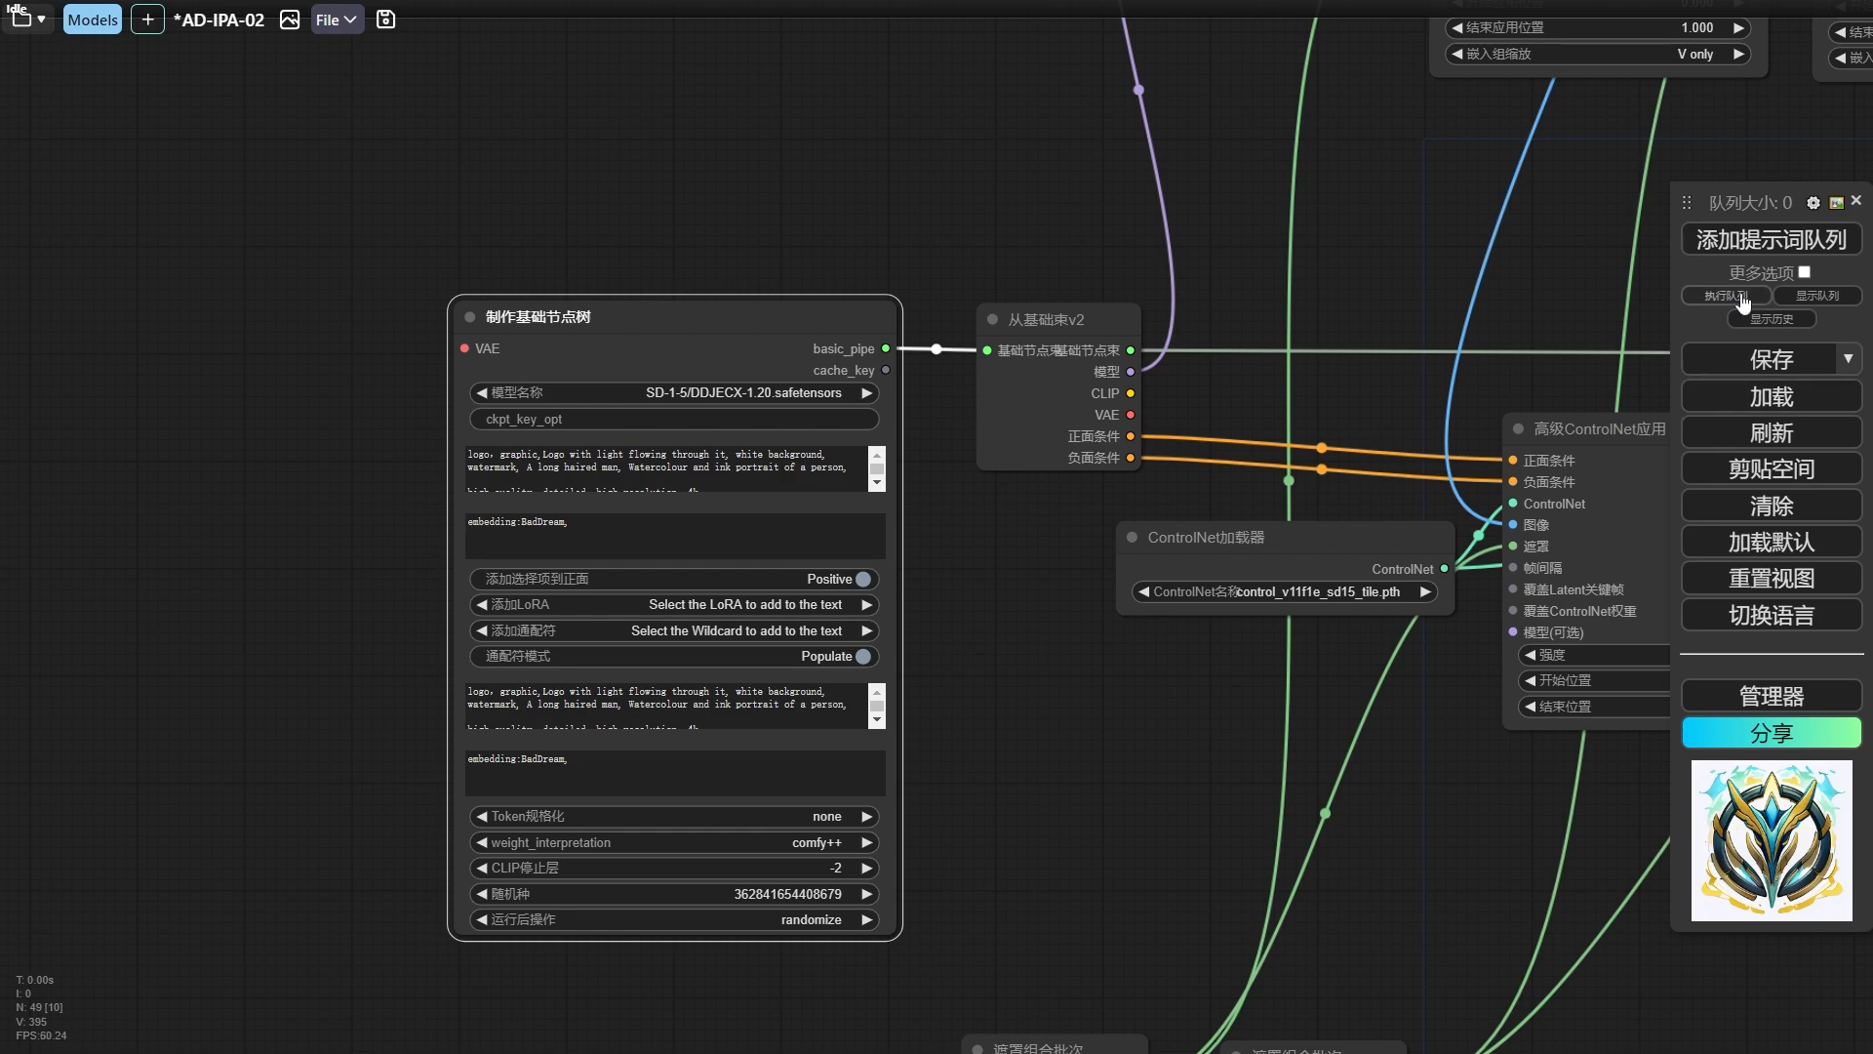
click(1770, 239)
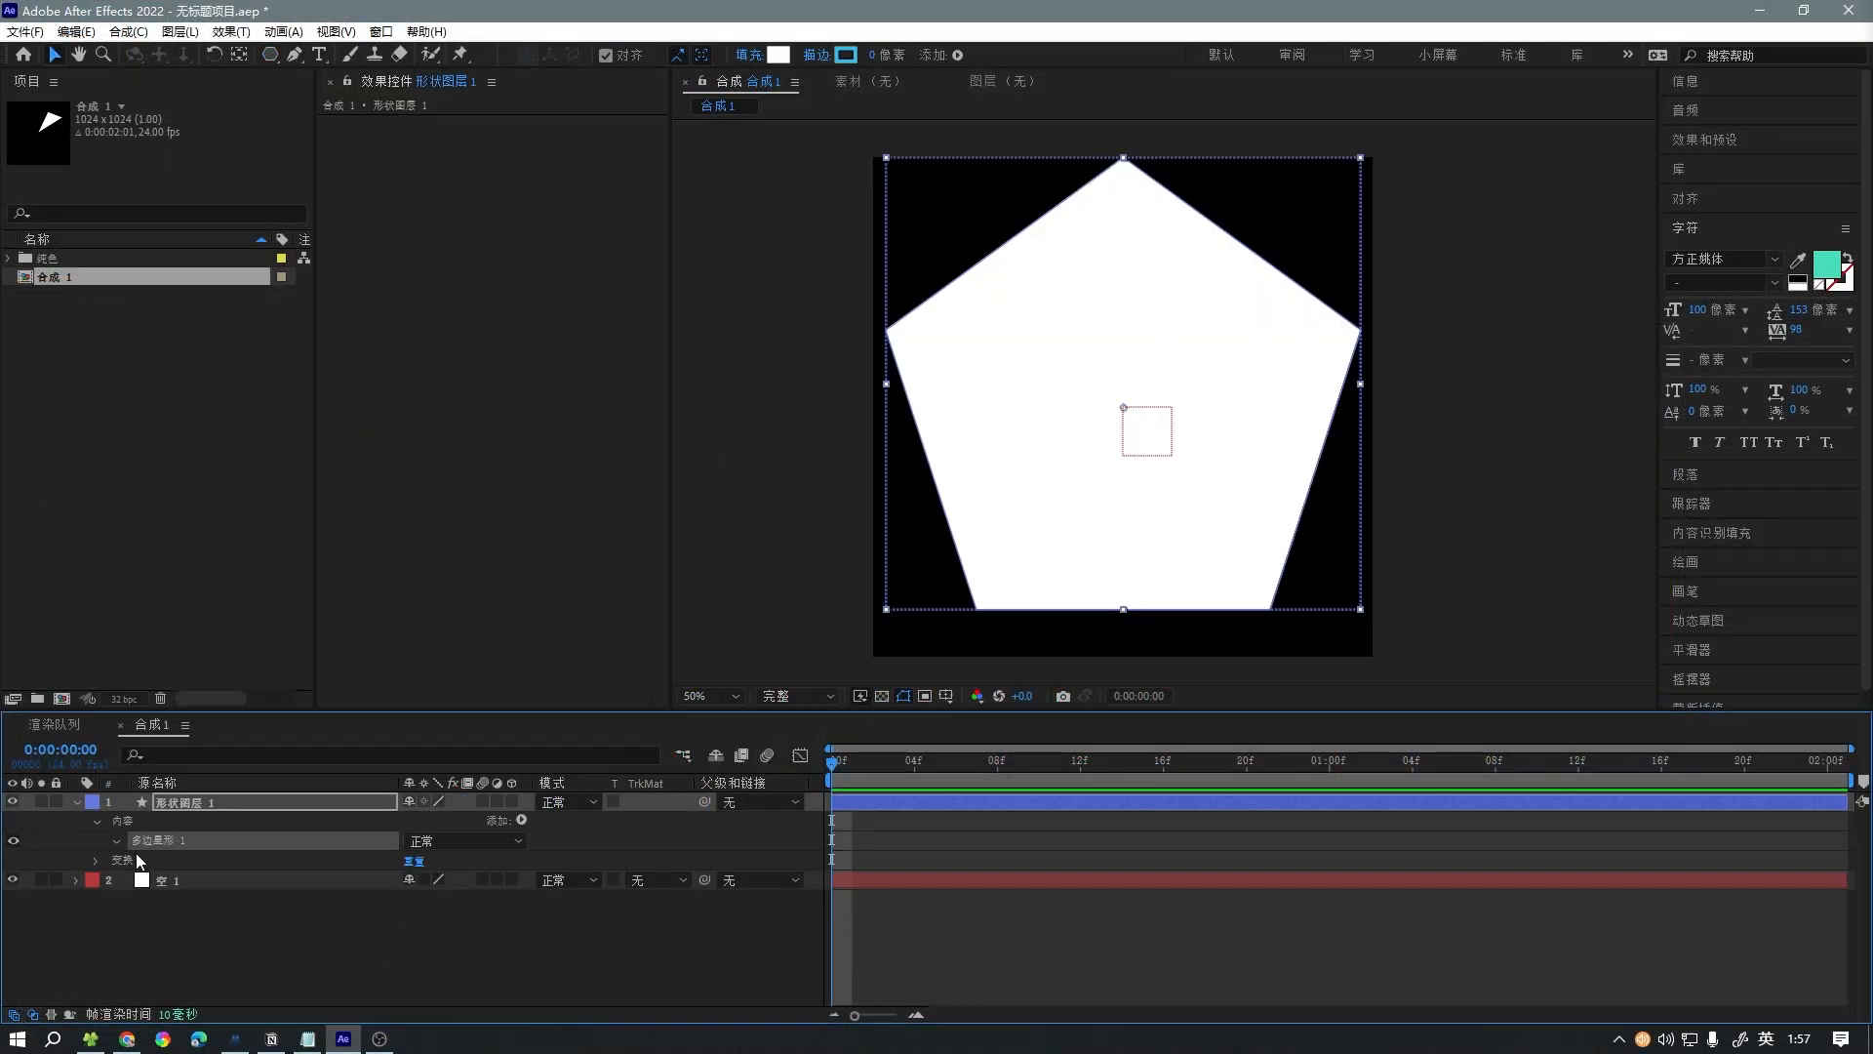
Switch to After Effects and set the polygon path's 点 to 3 so that the shape layer is a triangle.
click(137, 860)
drag(410, 900, 376, 901)
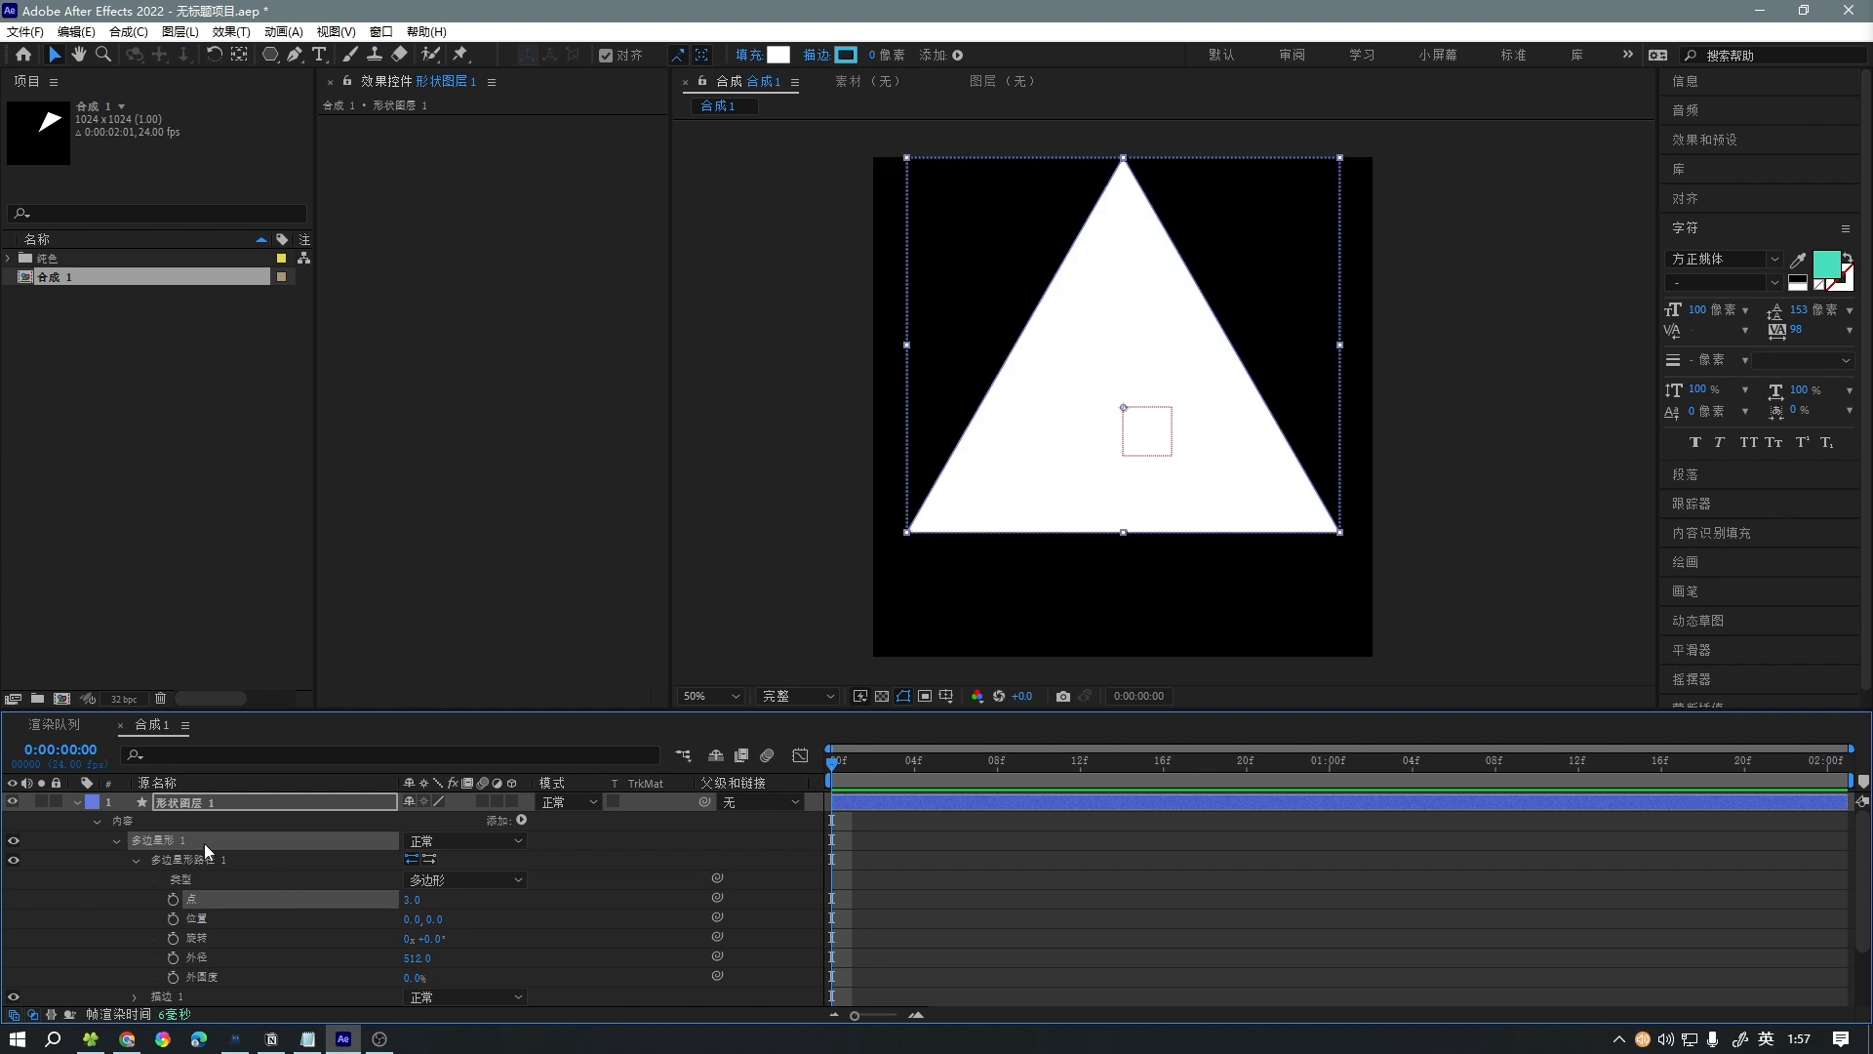
Keyframe the triangle layer's scale at 0% on the first frame and show its rotation property as well.
click(96, 822)
click(200, 805)
key(s)
drag(435, 821, 349, 821)
click(431, 823)
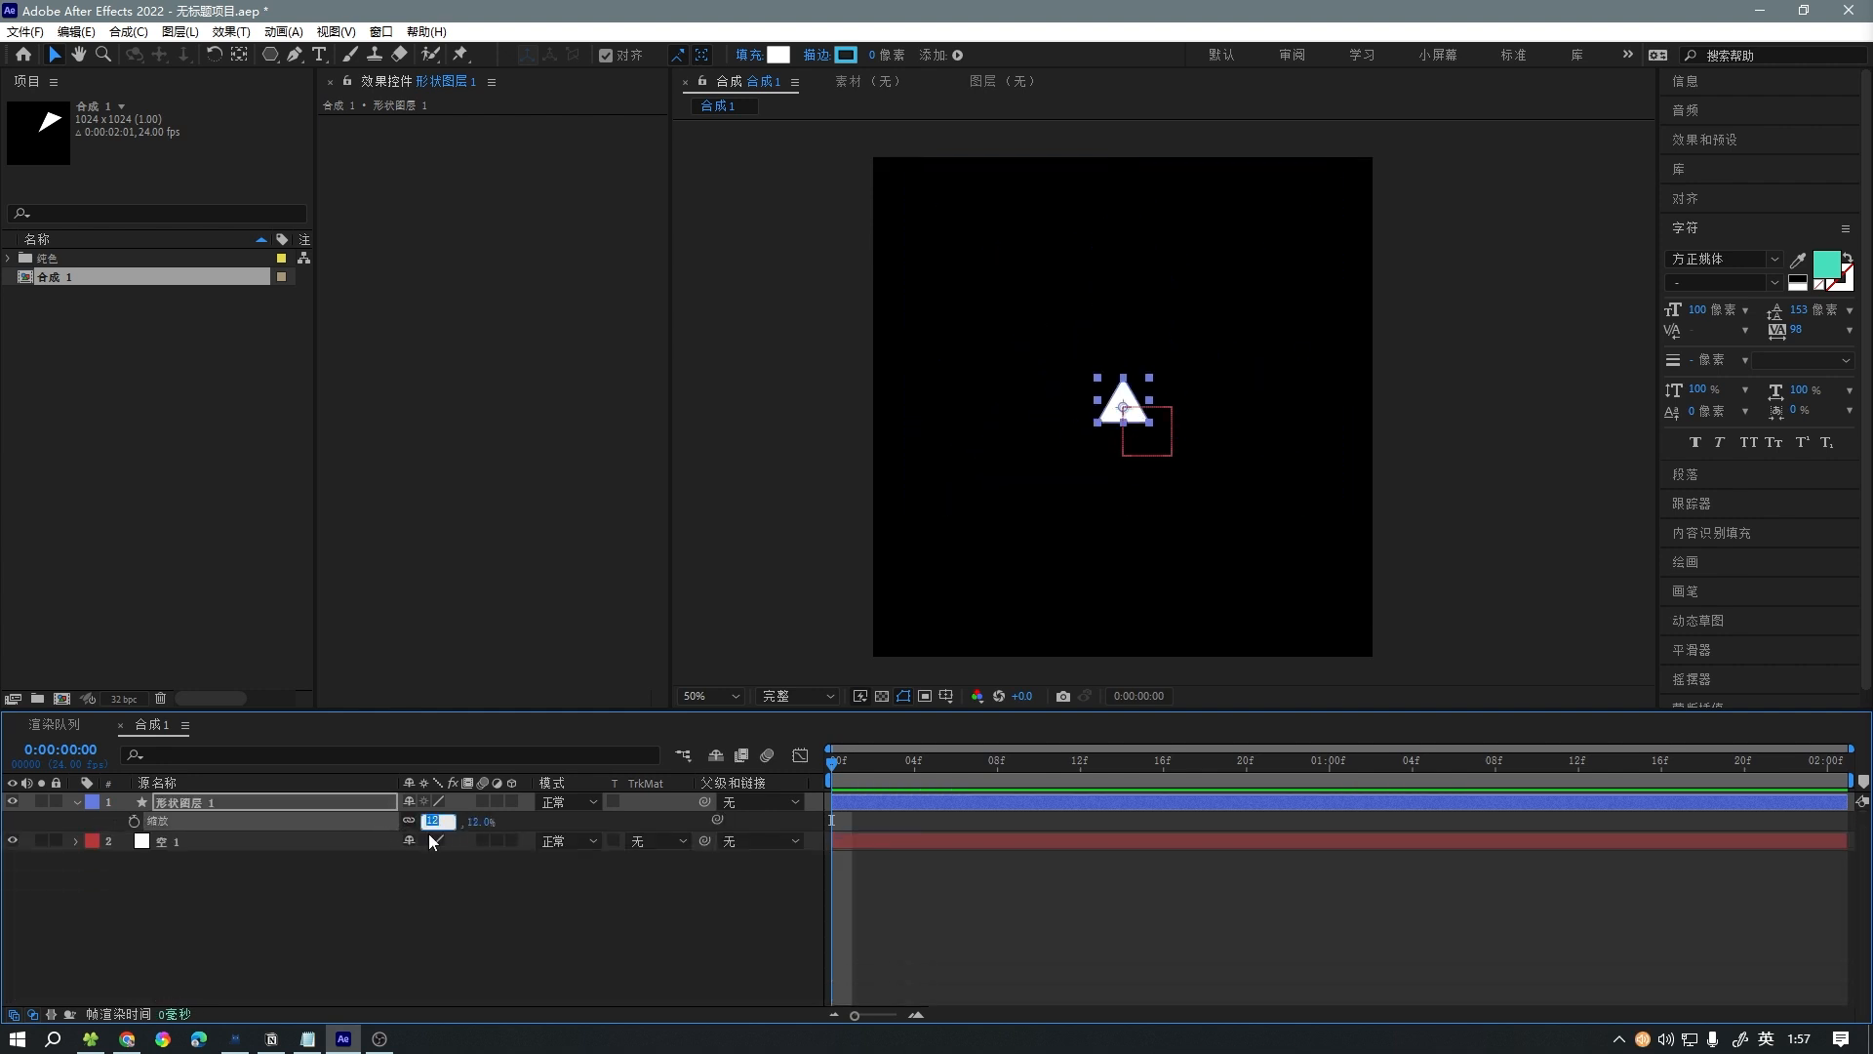
click(201, 800)
key(shift+r)
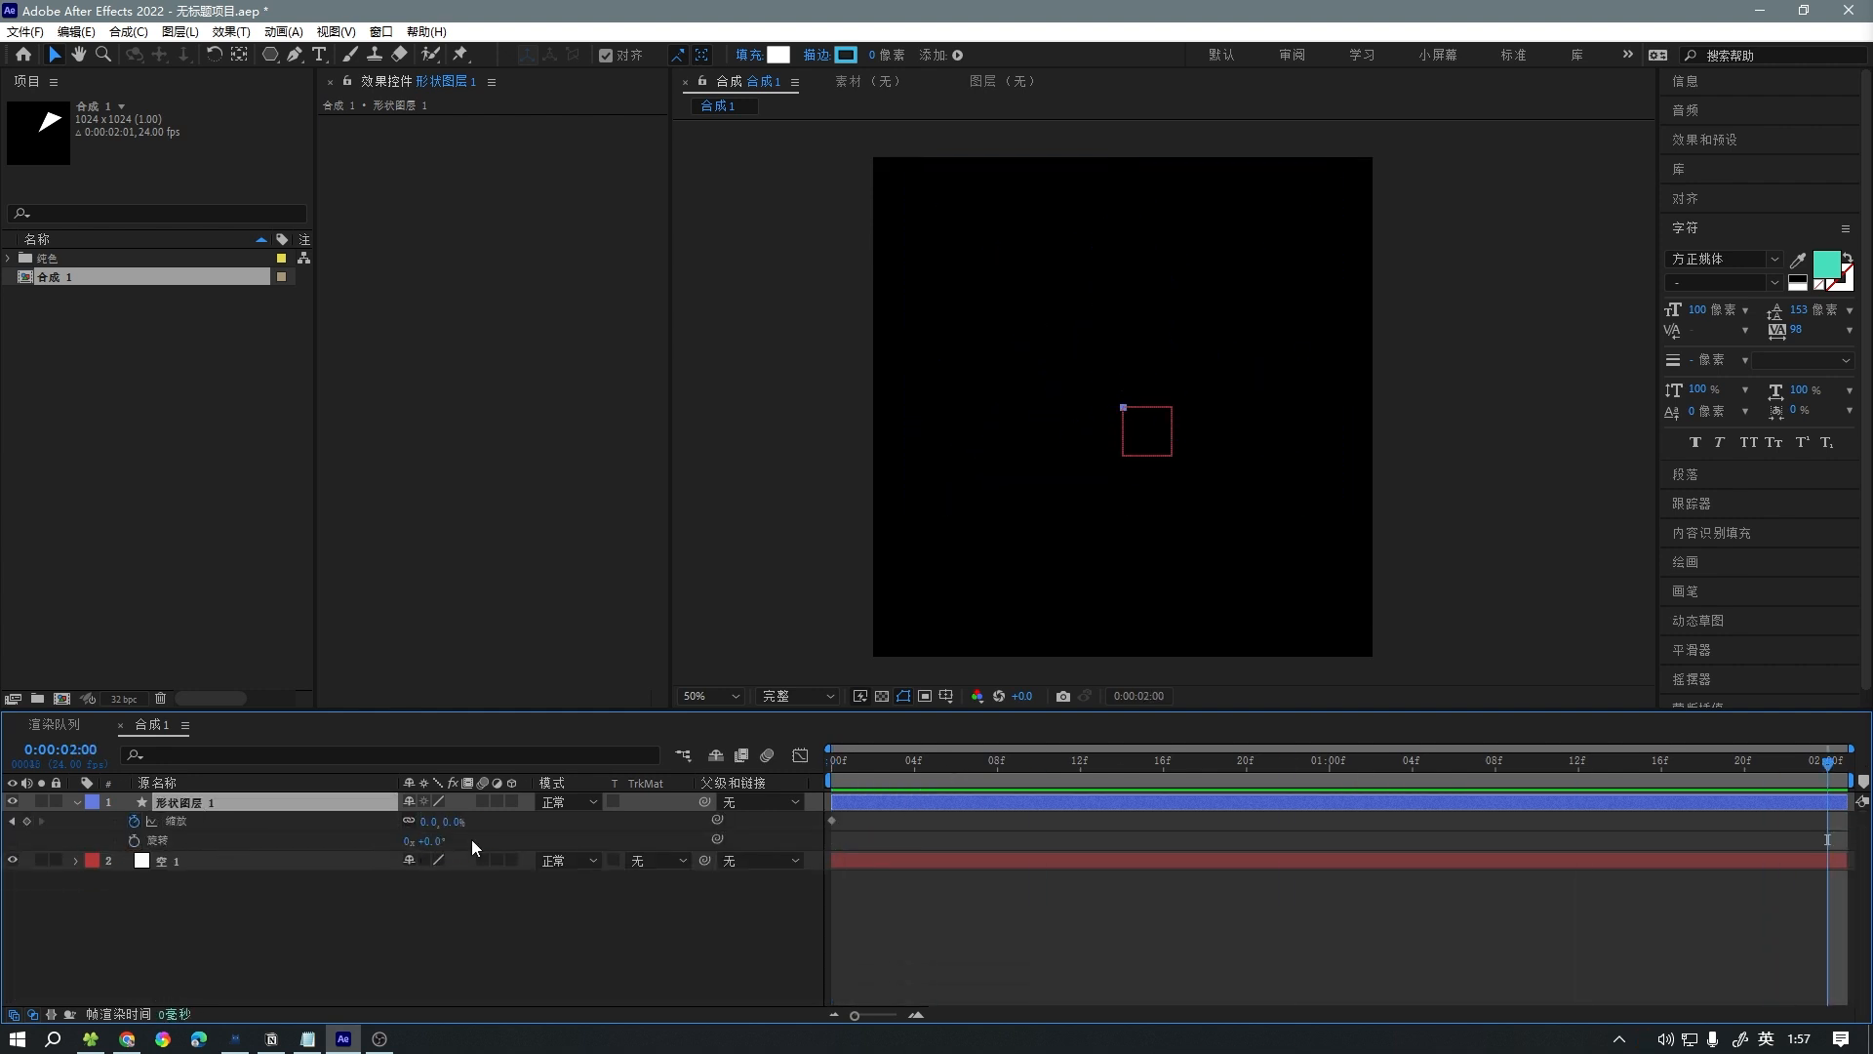
Keyframe the triangle layer's scale at about 300% at 0:00:02:00 and preview the growth.
click(427, 823)
text(100)
key(Return)
drag(426, 825, 554, 832)
key(space)
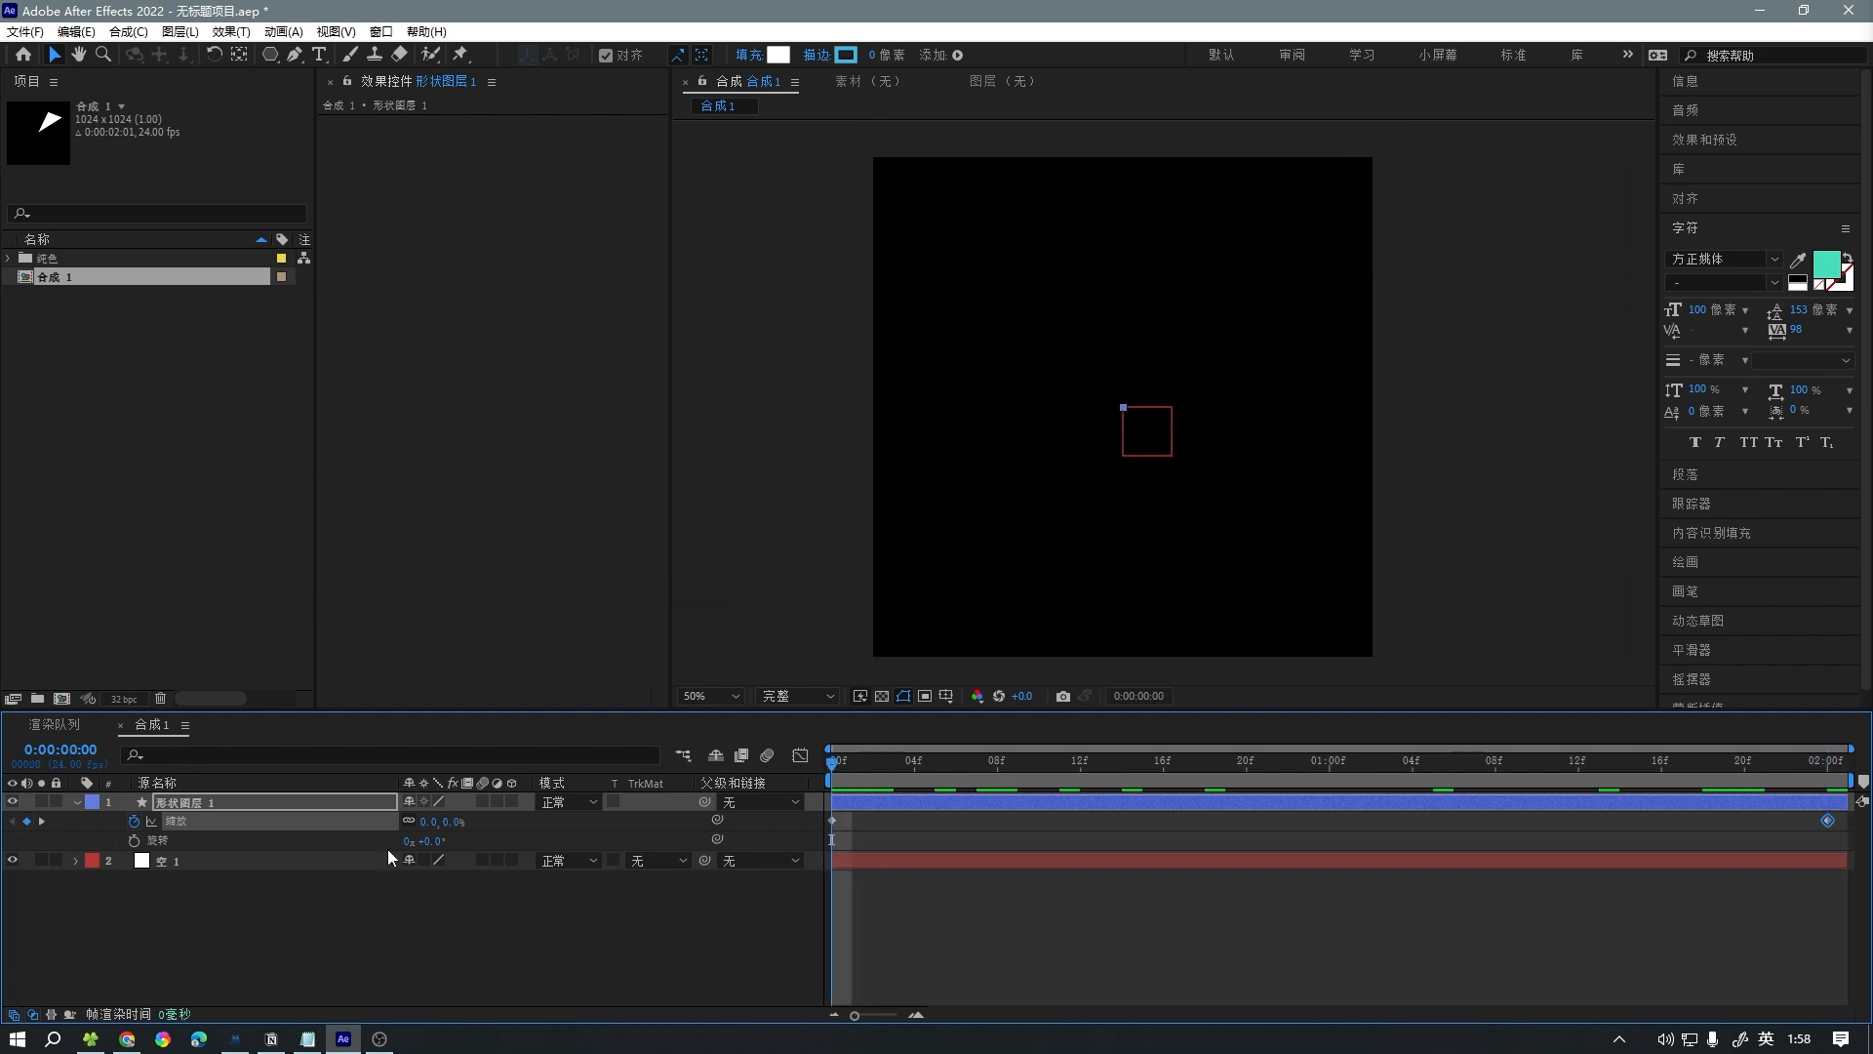
Keyframe the triangle layer's rotation from 0° on the first frame to one full turn at 0:00:02:00 and preview it.
key(space)
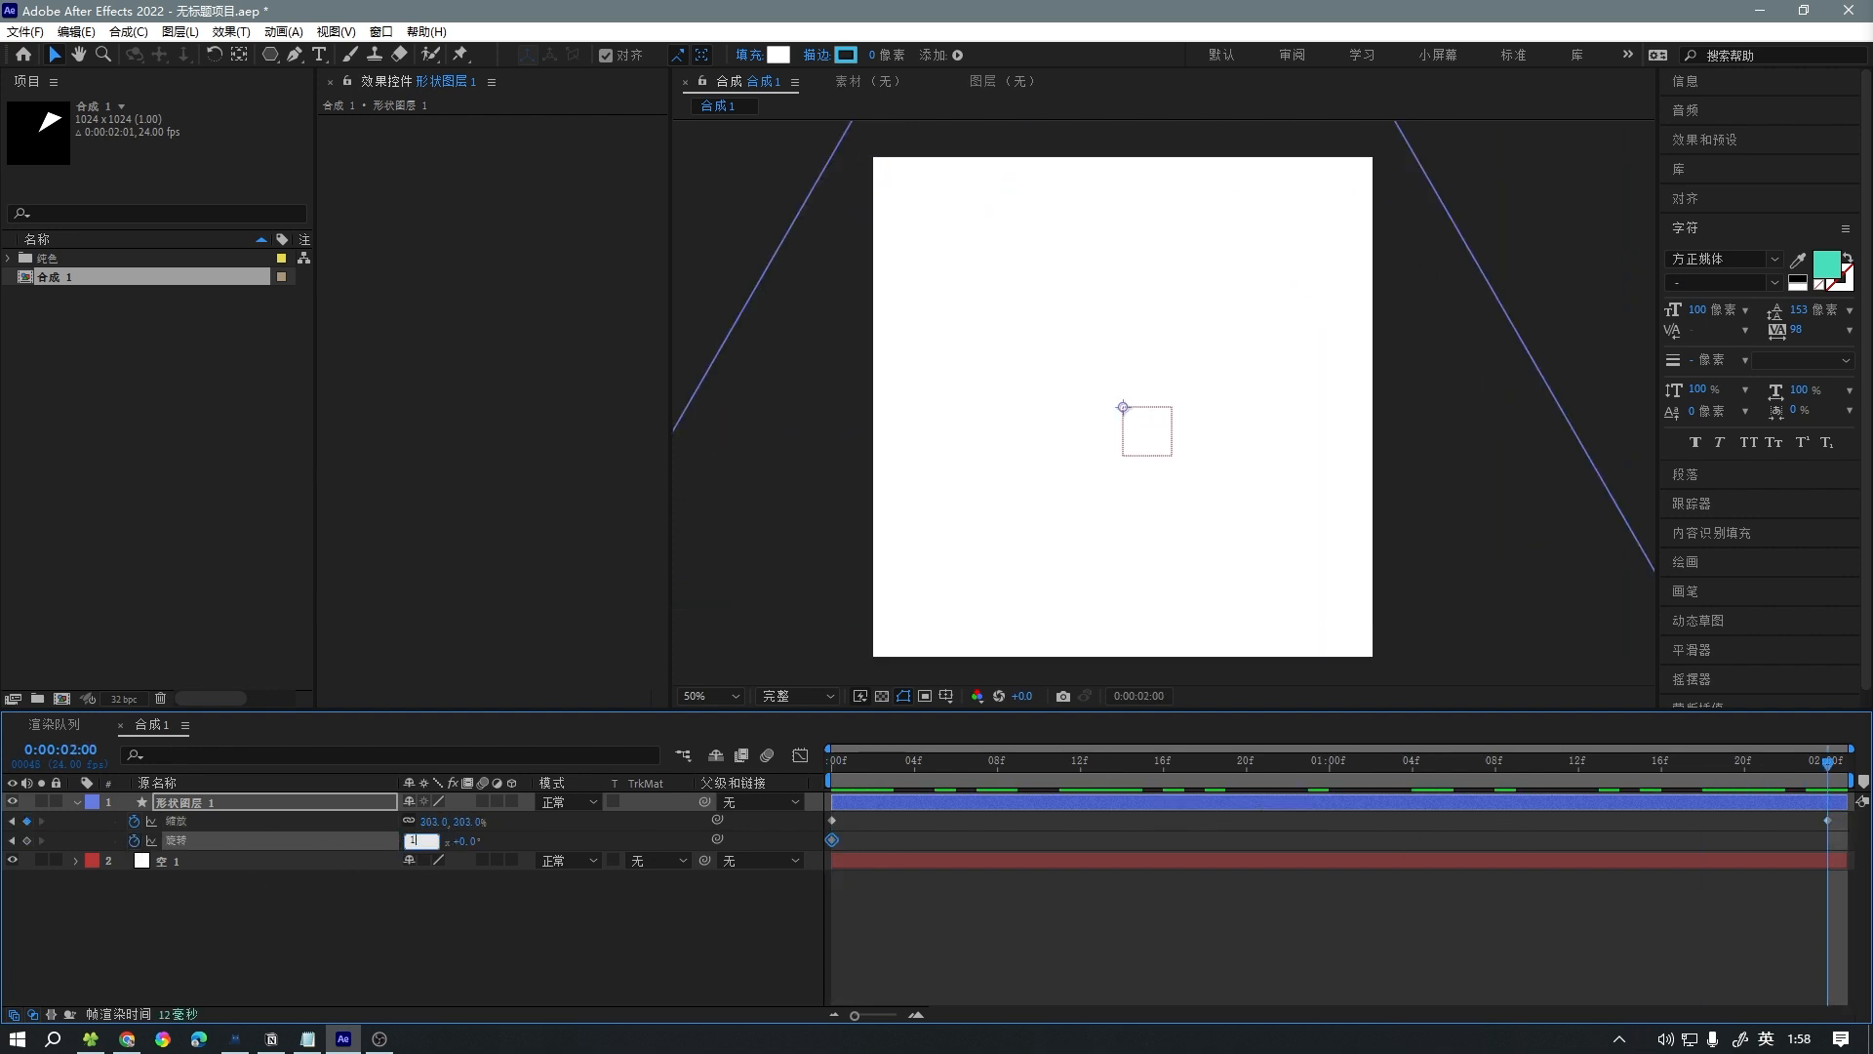
key(Return)
key(space)
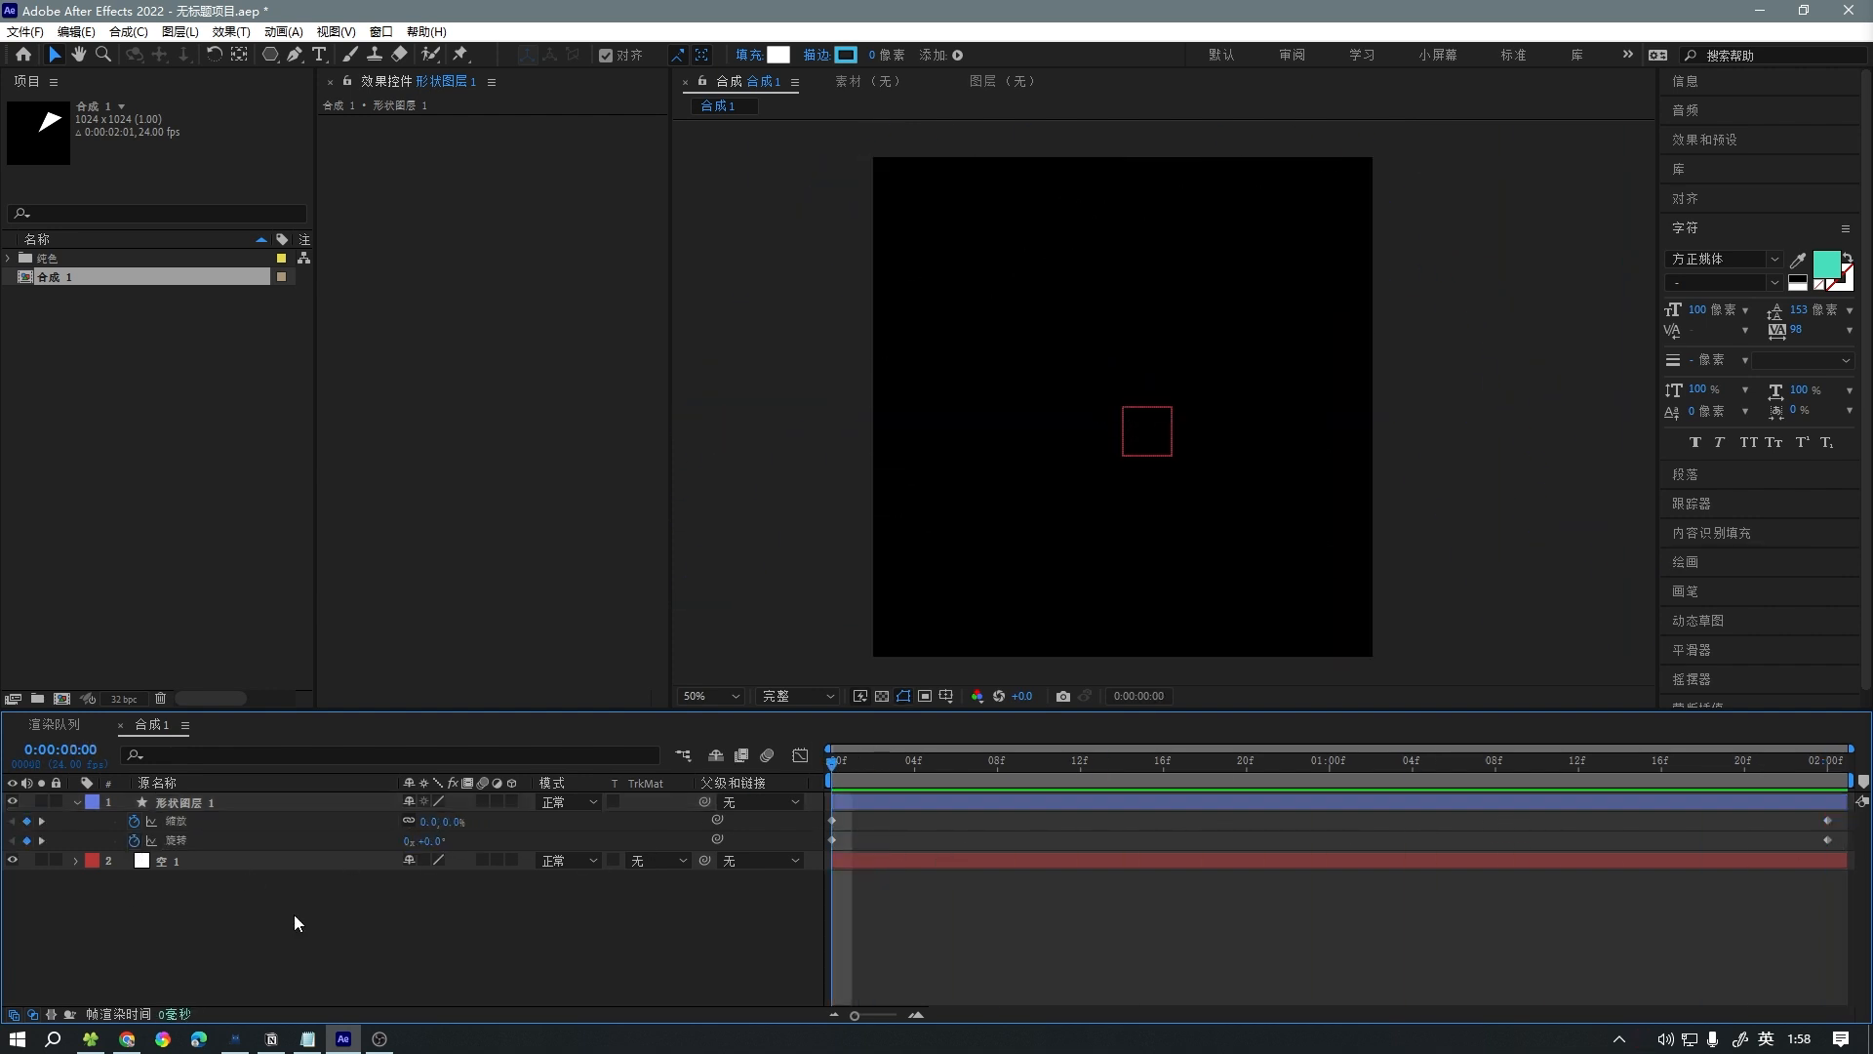
Add 合成 1 to the render queue and review its render settings without changing them.
key(ctrl+m)
click(141, 892)
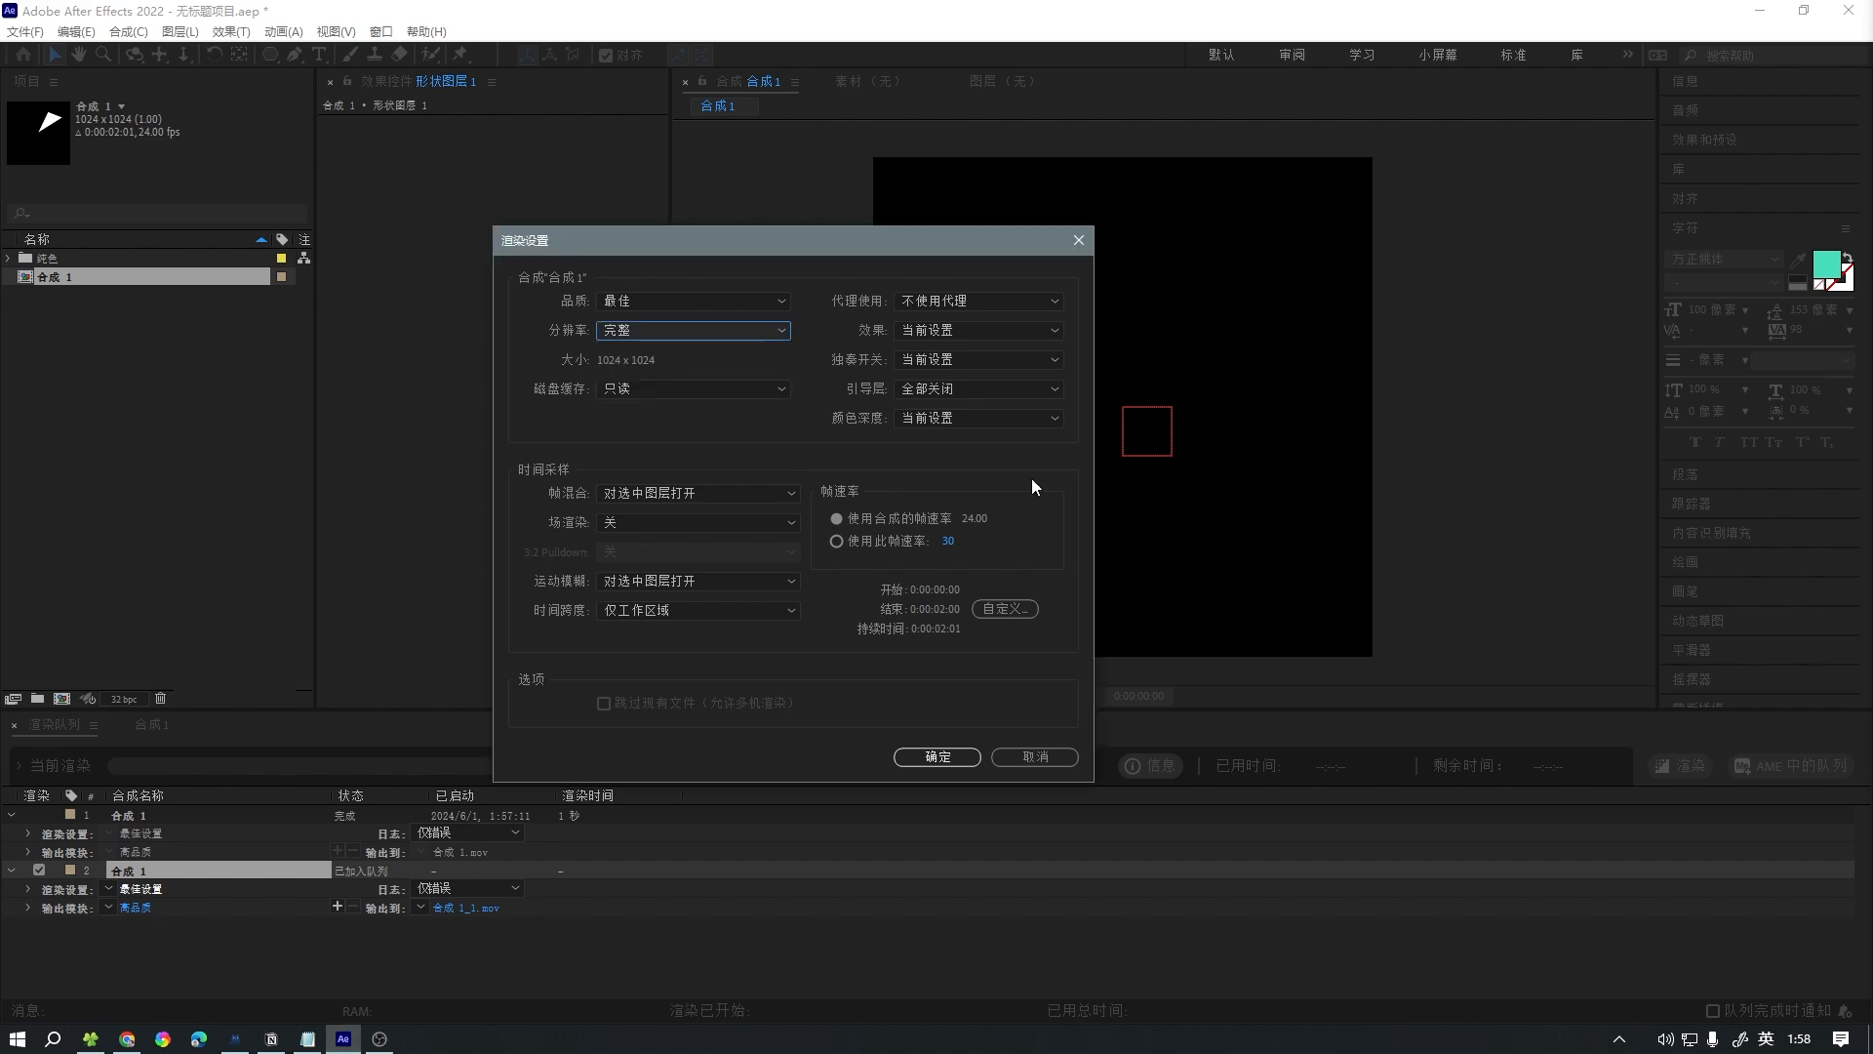
click(1037, 758)
Set the output module's QuickTime video codec to GoPro CineForm and render the composition.
click(135, 907)
click(390, 228)
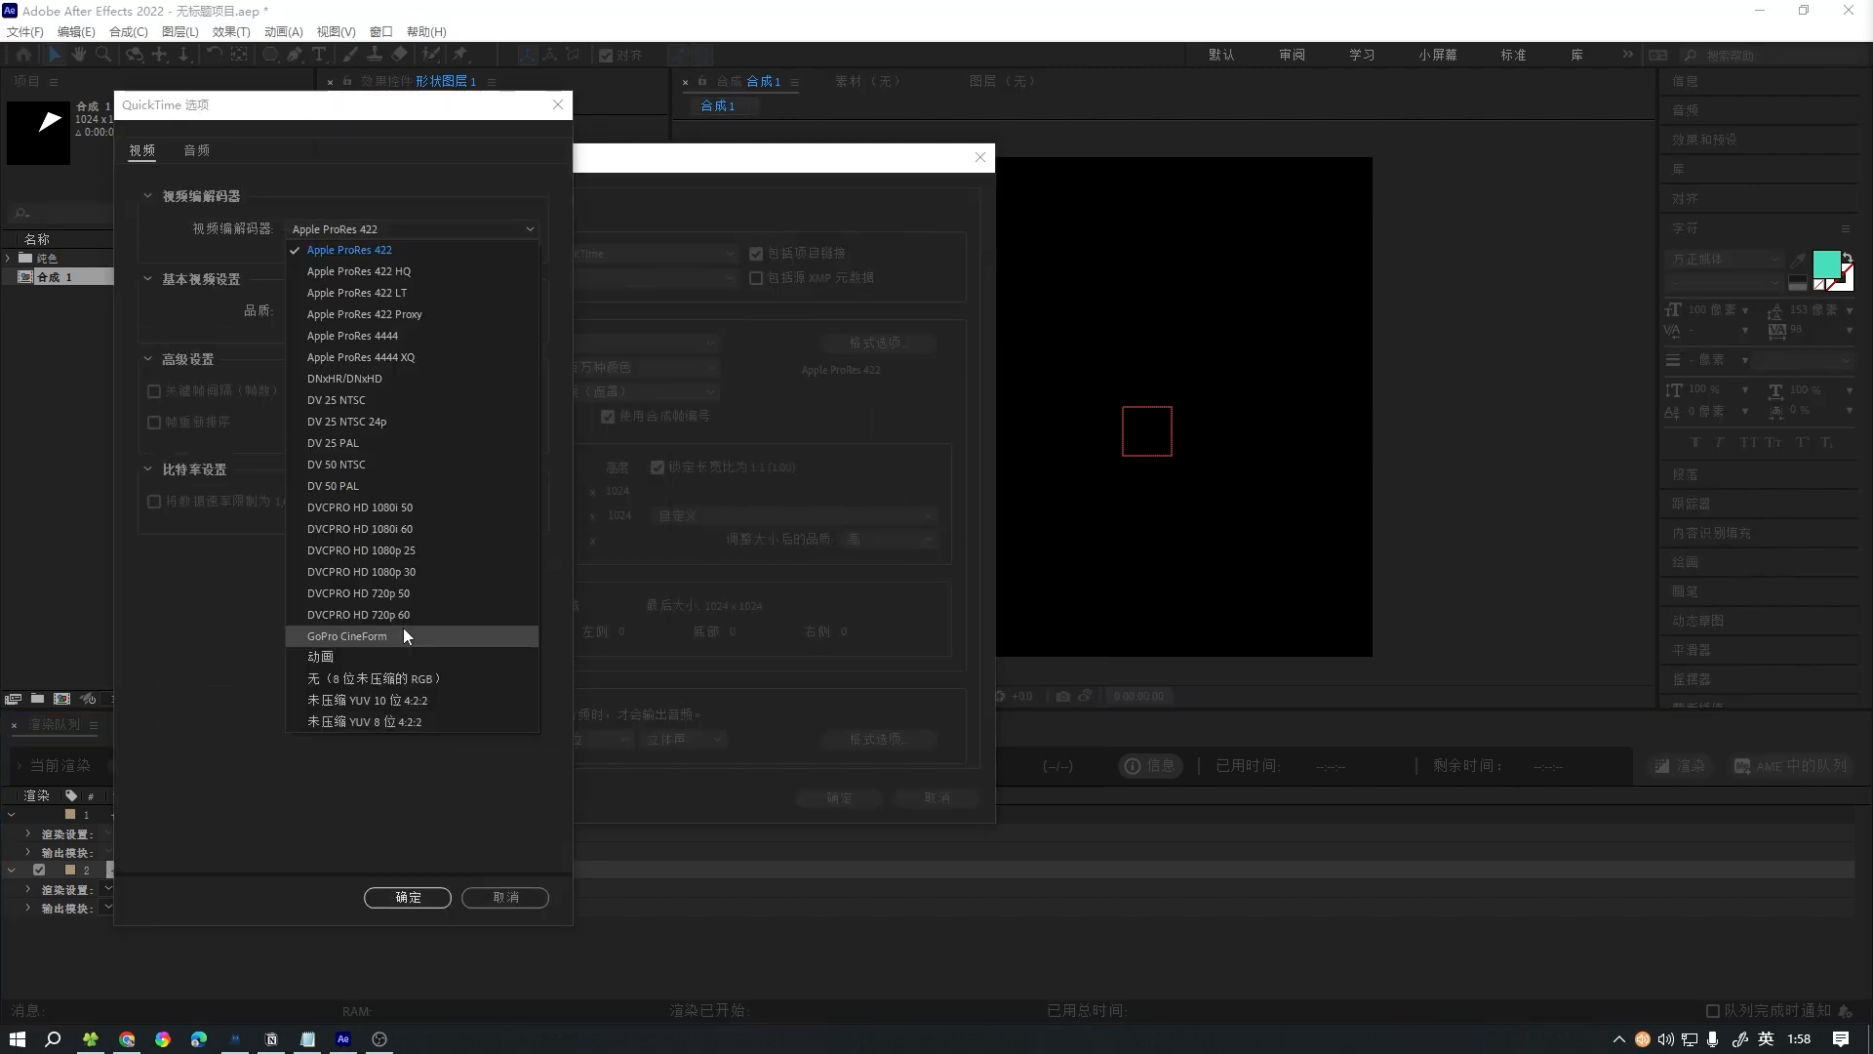
click(402, 628)
click(408, 897)
click(839, 797)
click(1680, 765)
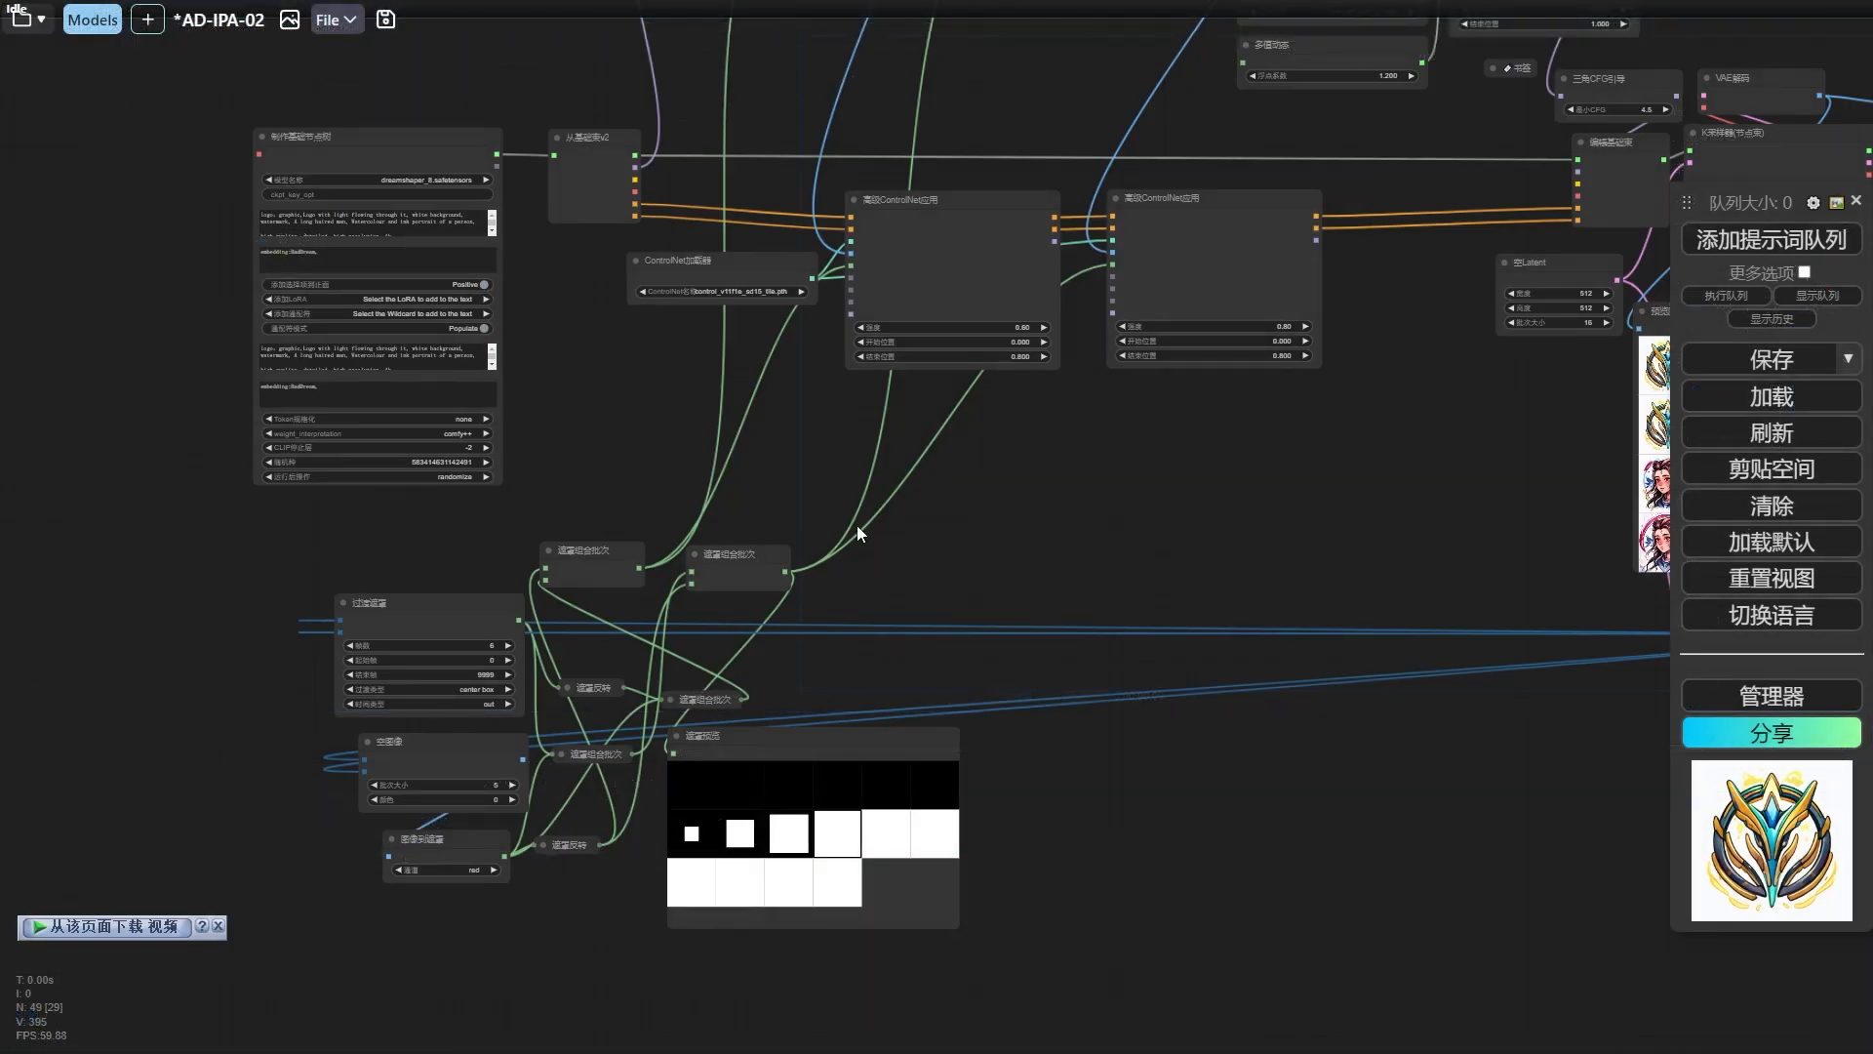
Switch back to ComfyUI and disconnect the transition masks from the 应用IPAdapter(高级) and 高级ControlNet应用 nodes.
drag(980, 480, 940, 544)
drag(745, 551, 700, 760)
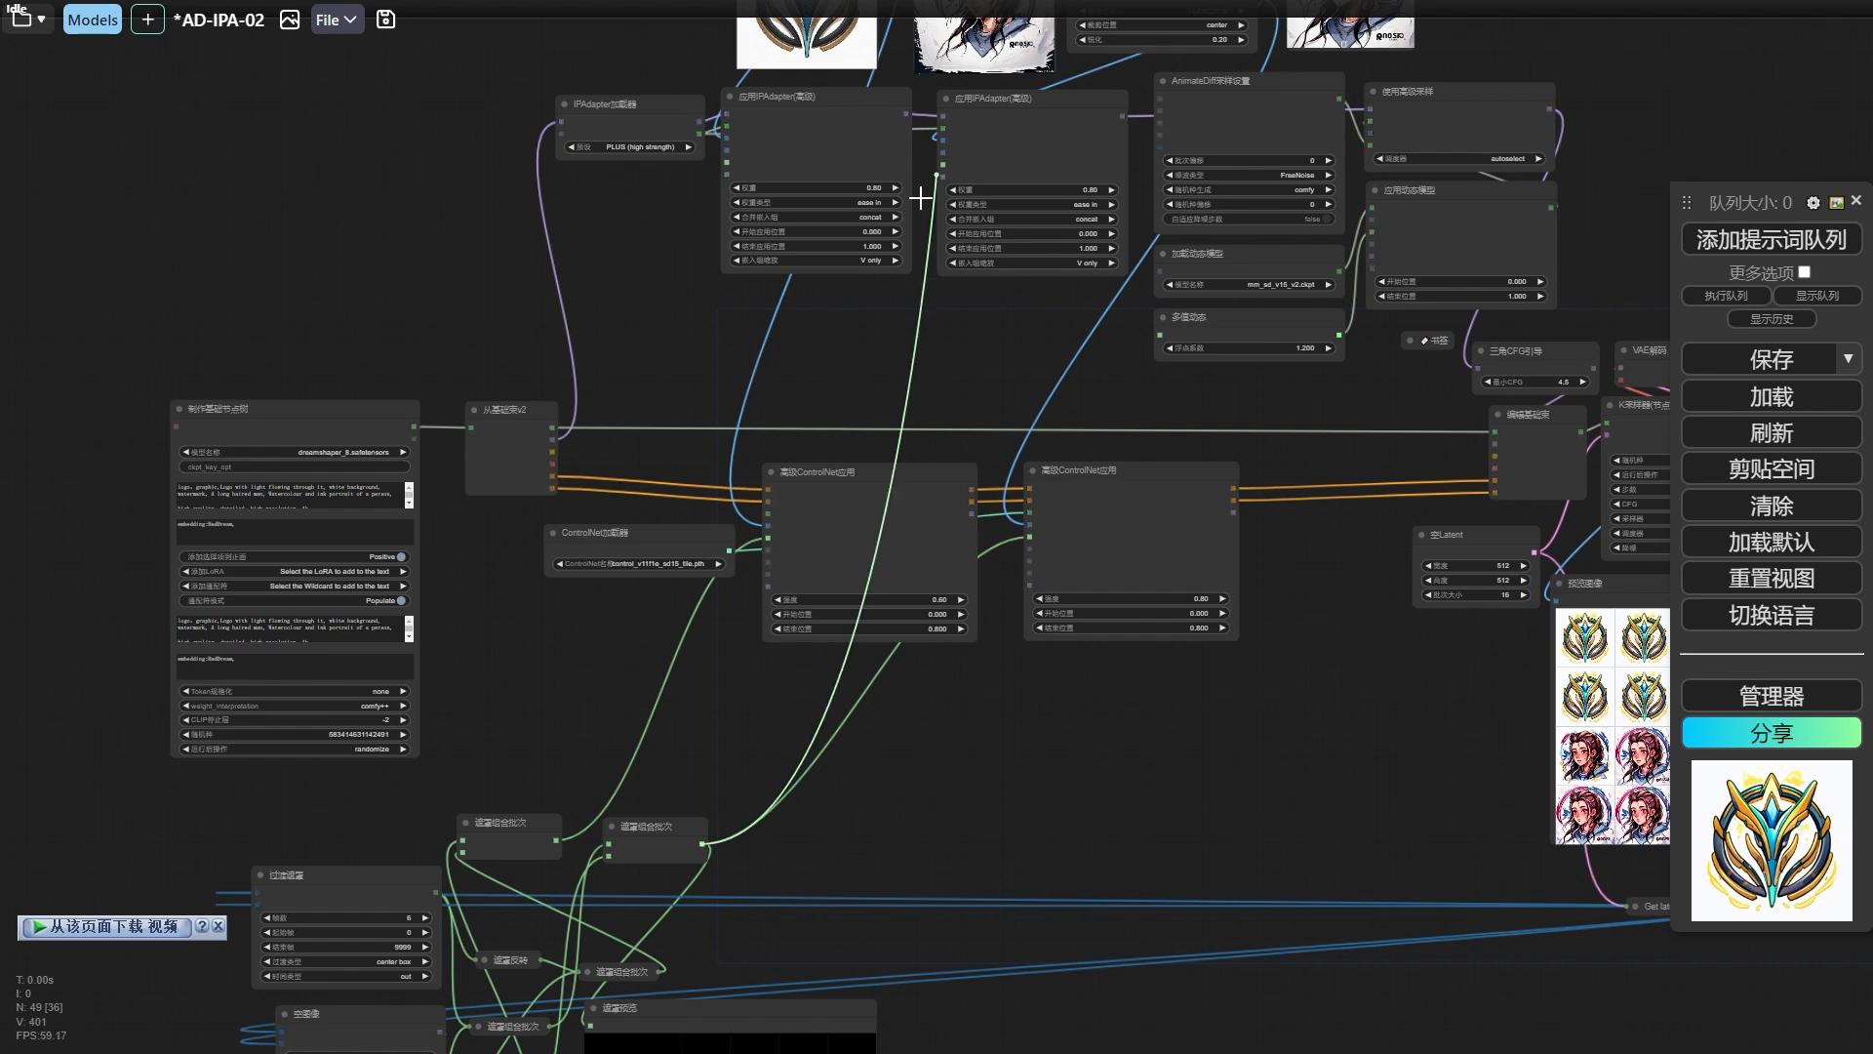
drag(1029, 540, 941, 646)
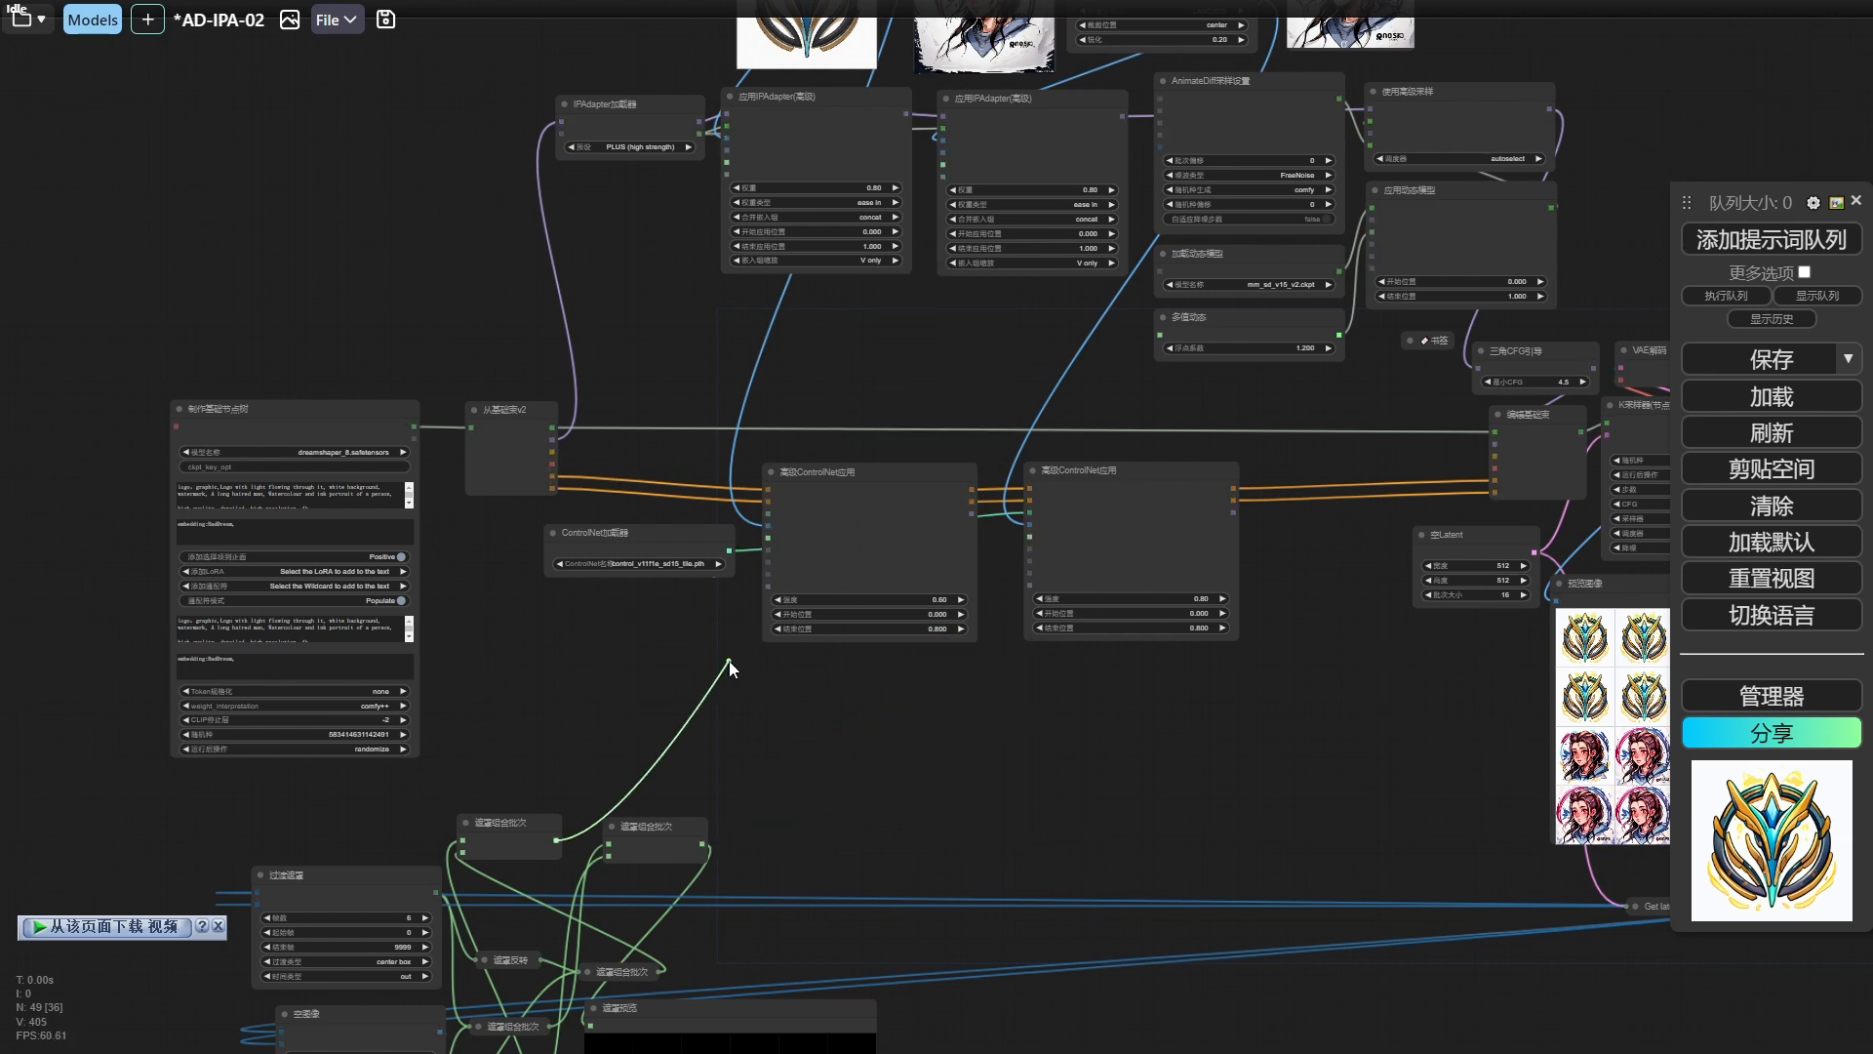
Select the whole group of mask-generating nodes and move it out of the way.
drag(903, 779, 1006, 368)
drag(986, 431, 277, 751)
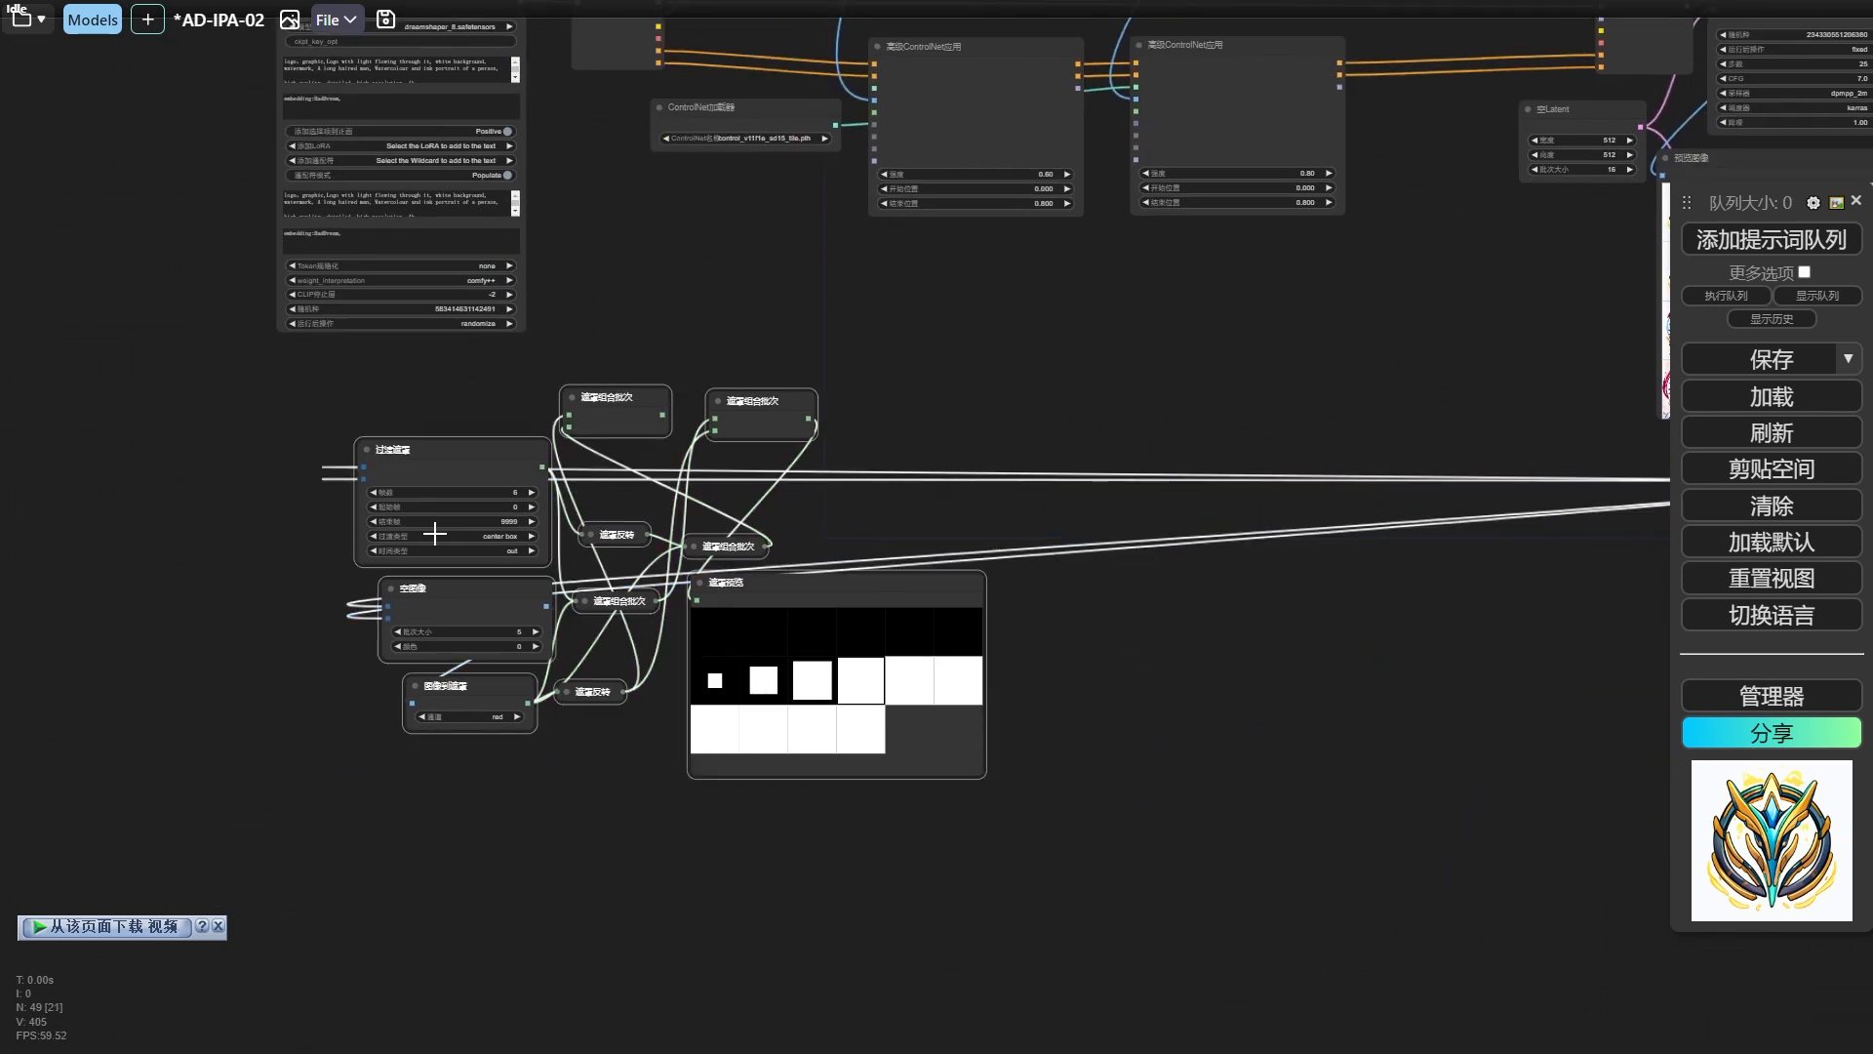
drag(467, 480, 366, 497)
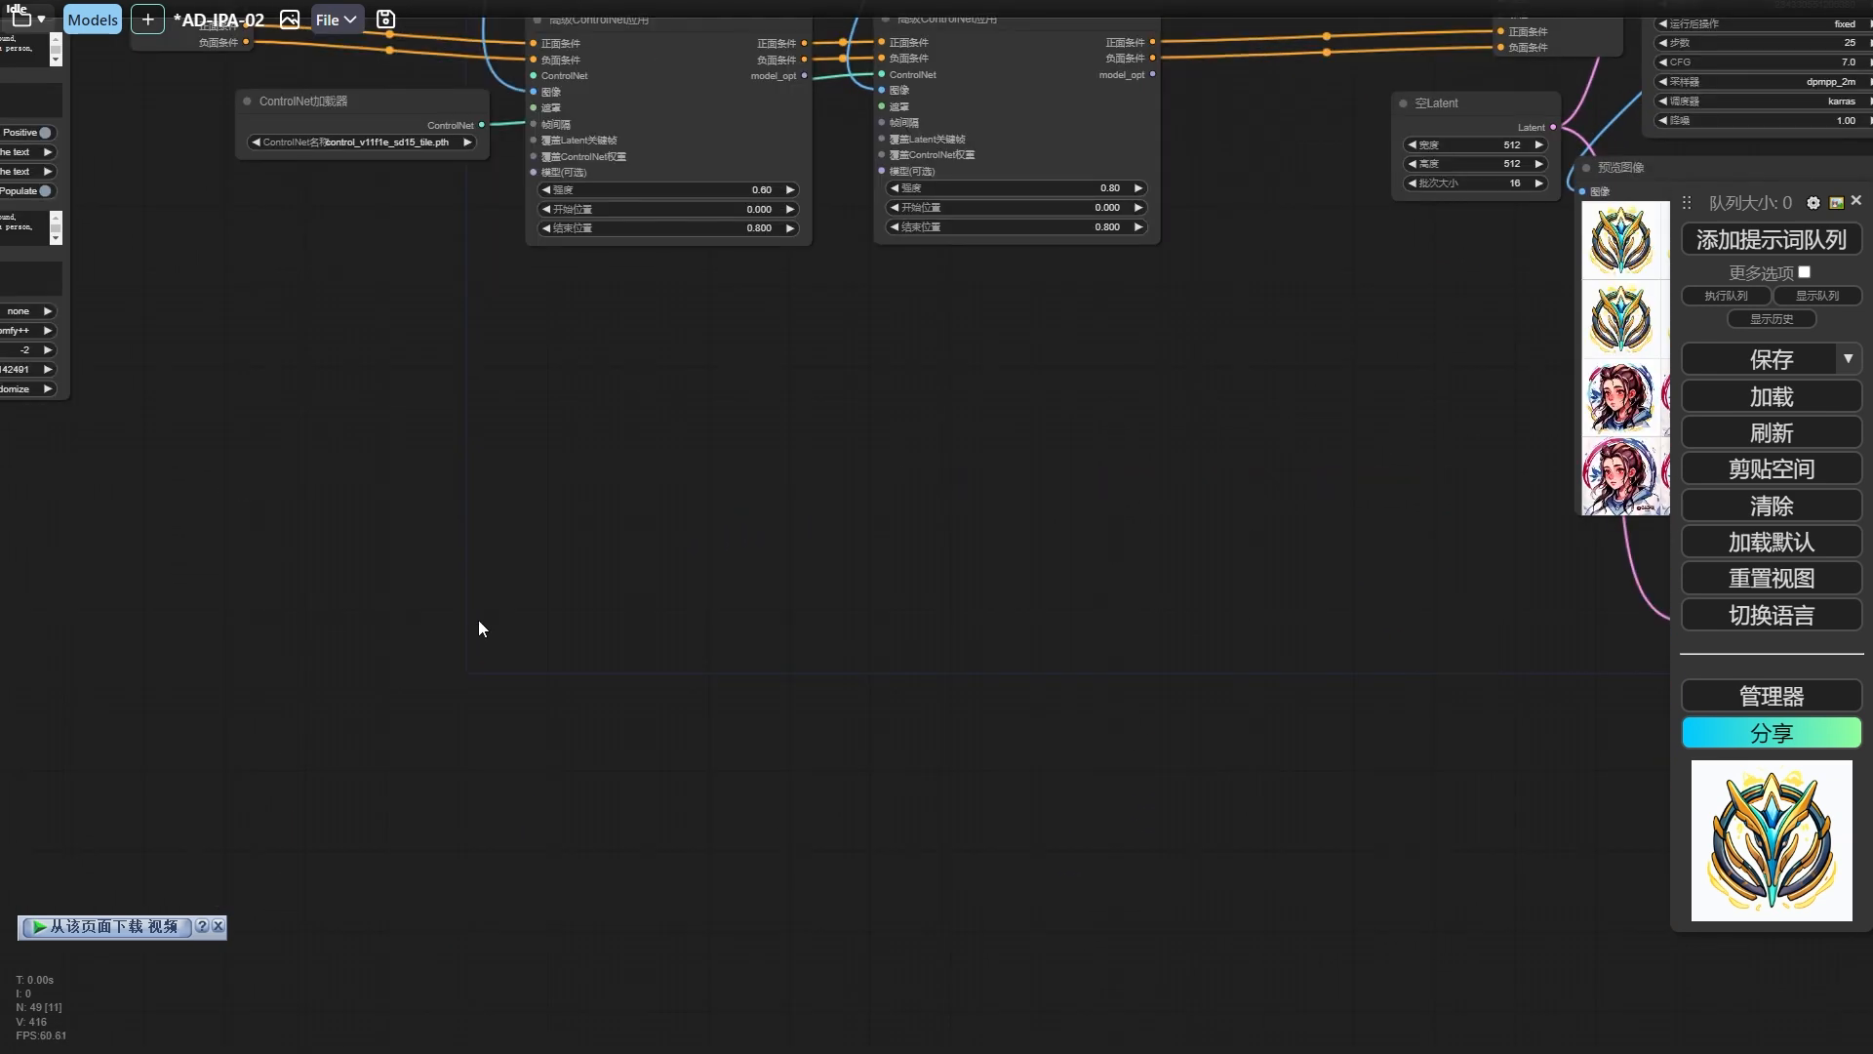
Add a 加载视频 node with 形状过度_1_x264.mp4 below the ControlNet nodes and enlarge it.
double_click(478, 620)
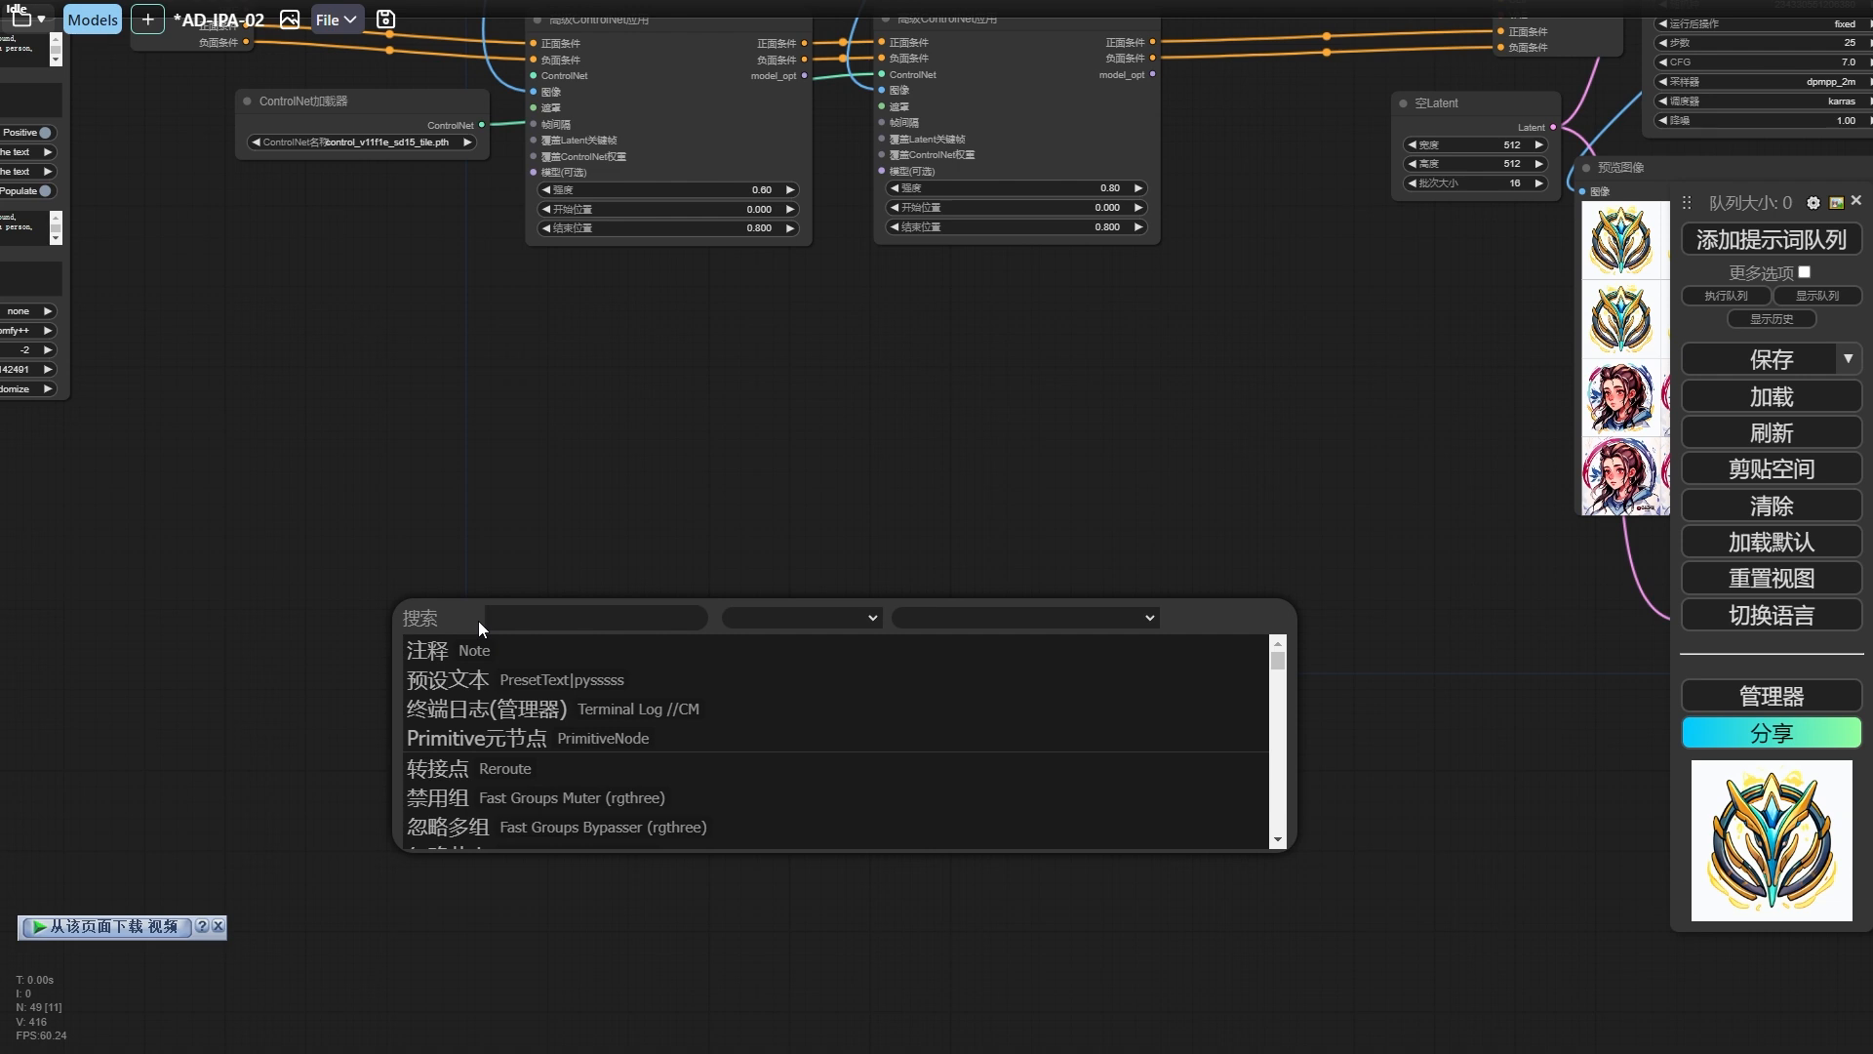
text(load)
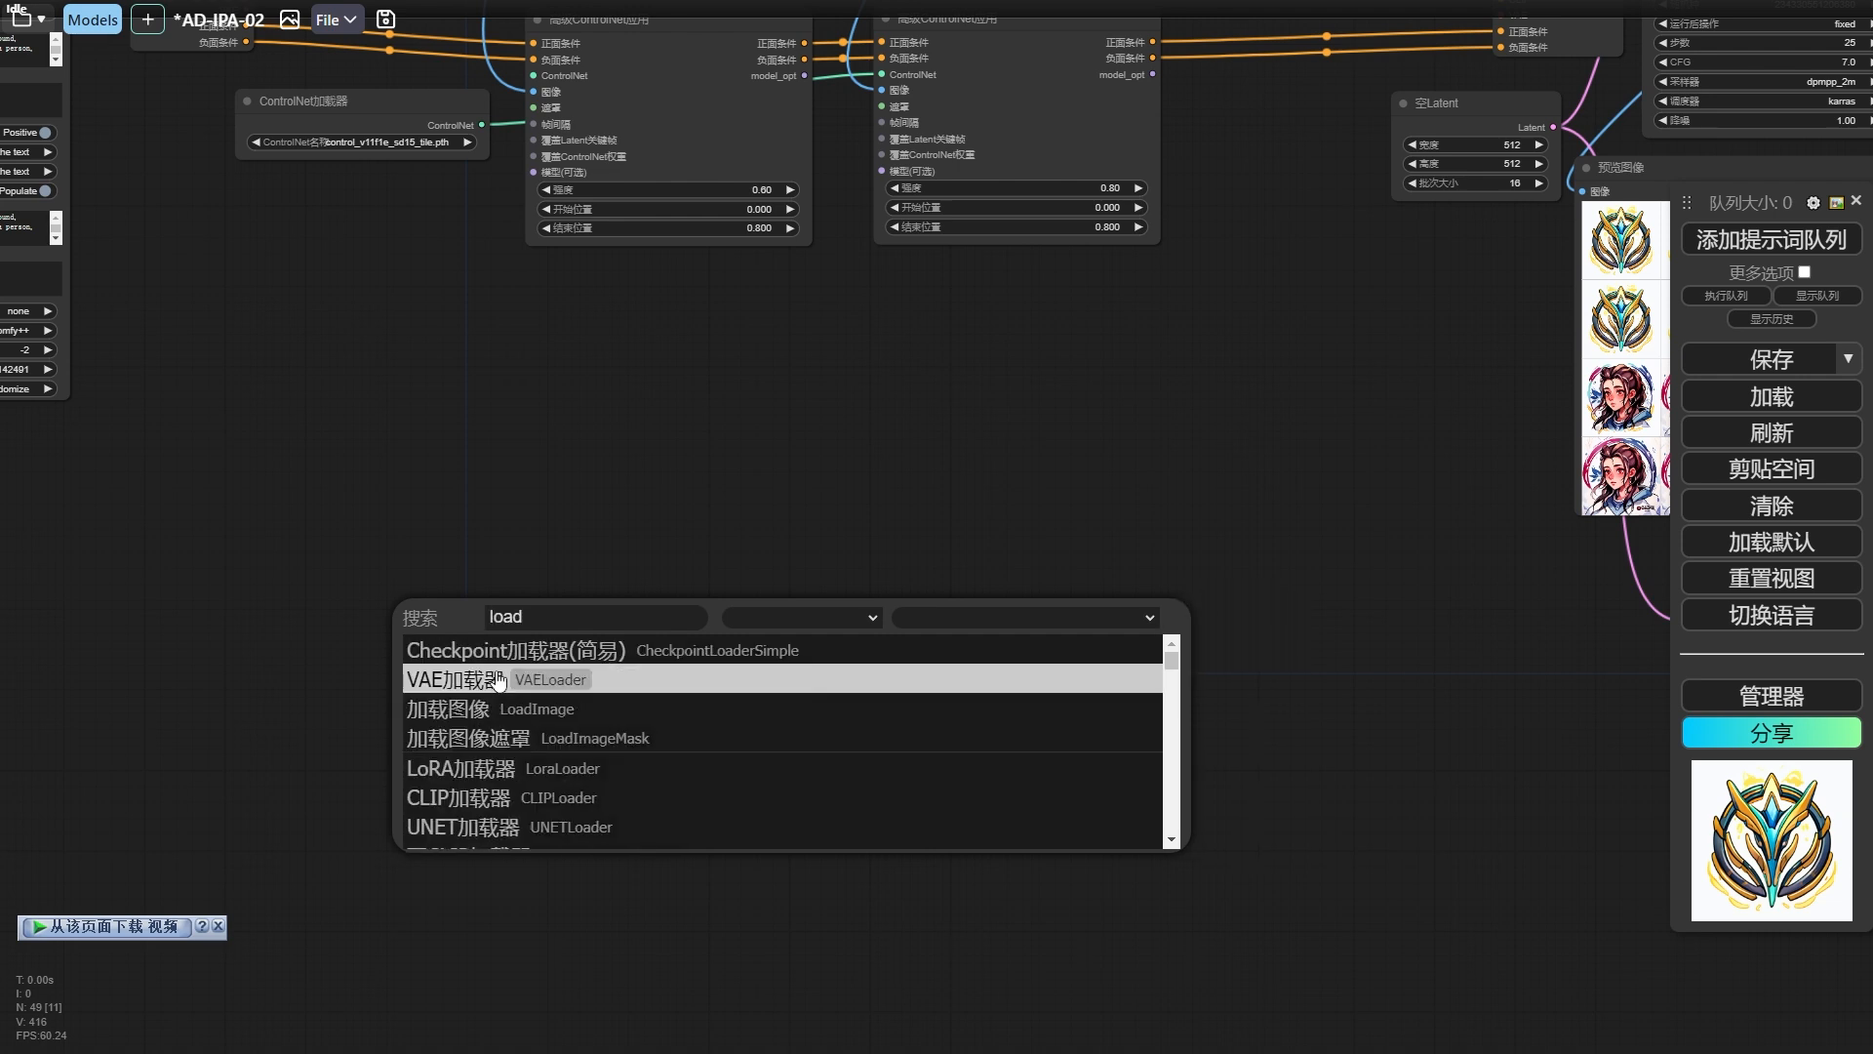
text(v)
key(Return)
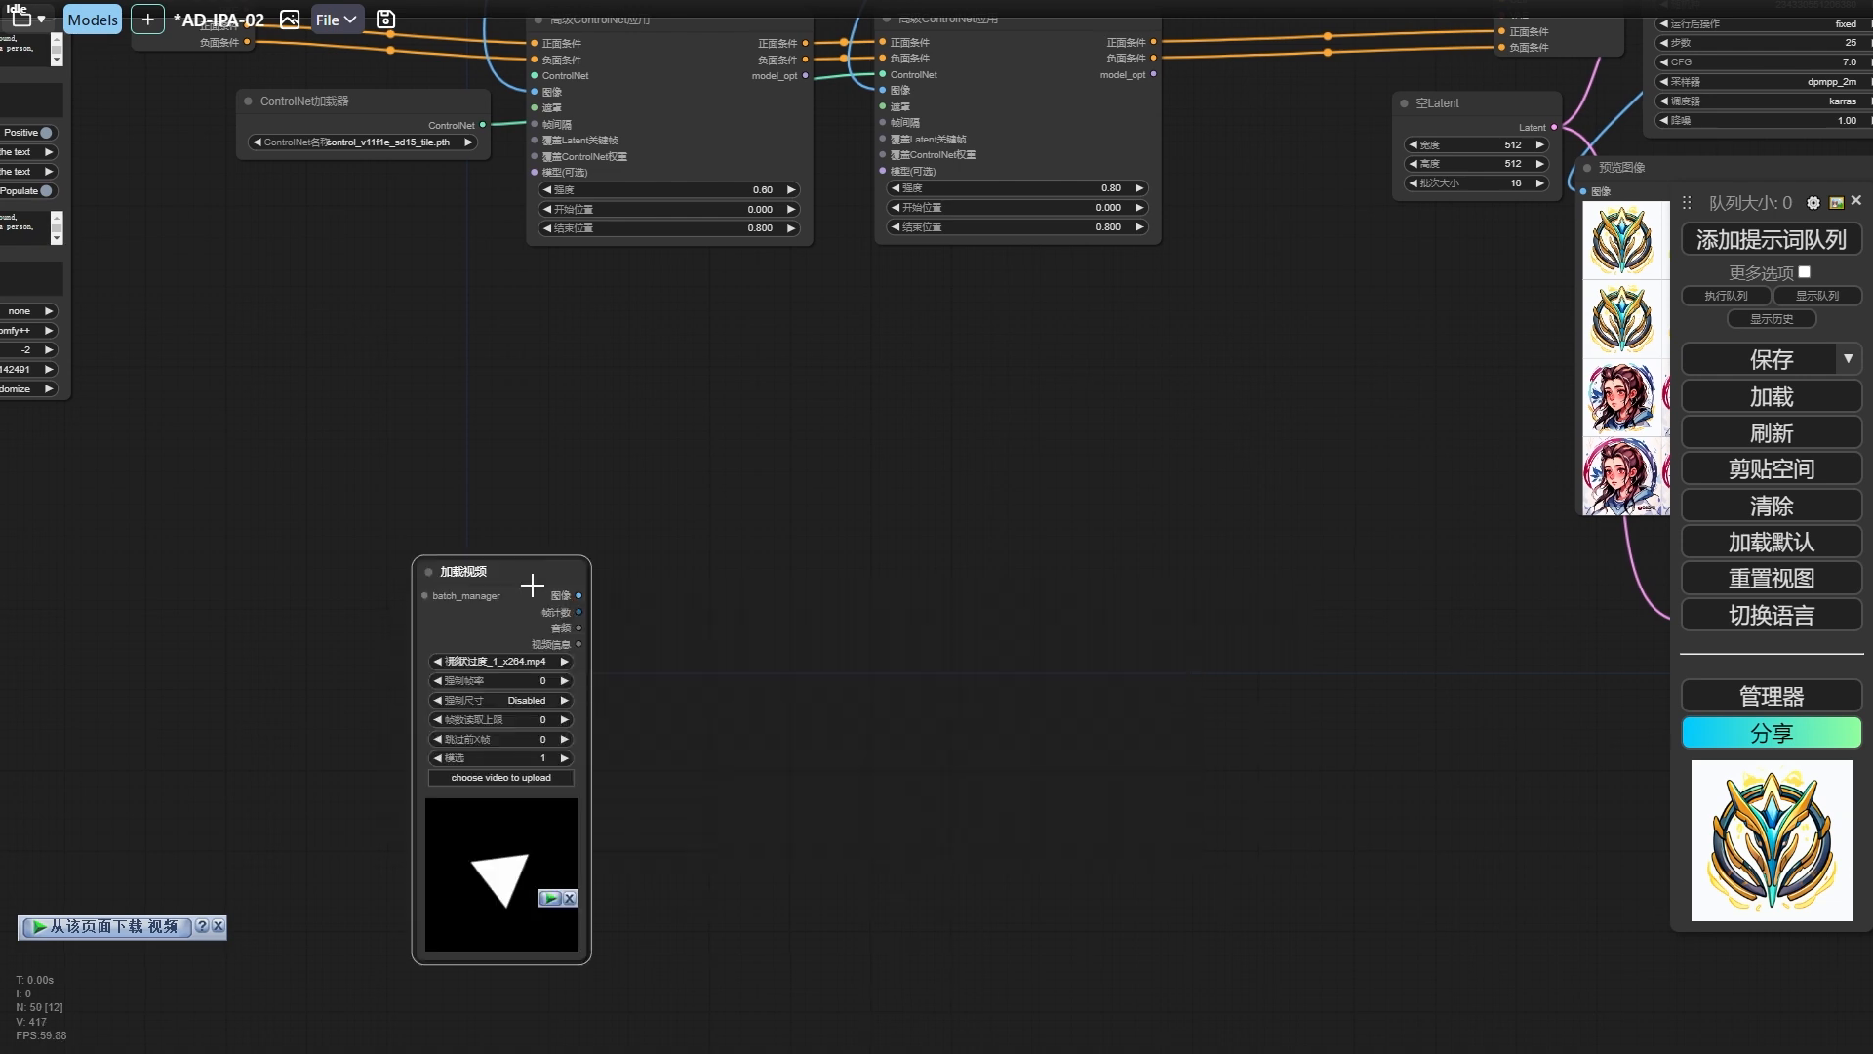
drag(475, 560, 460, 493)
drag(568, 892, 752, 816)
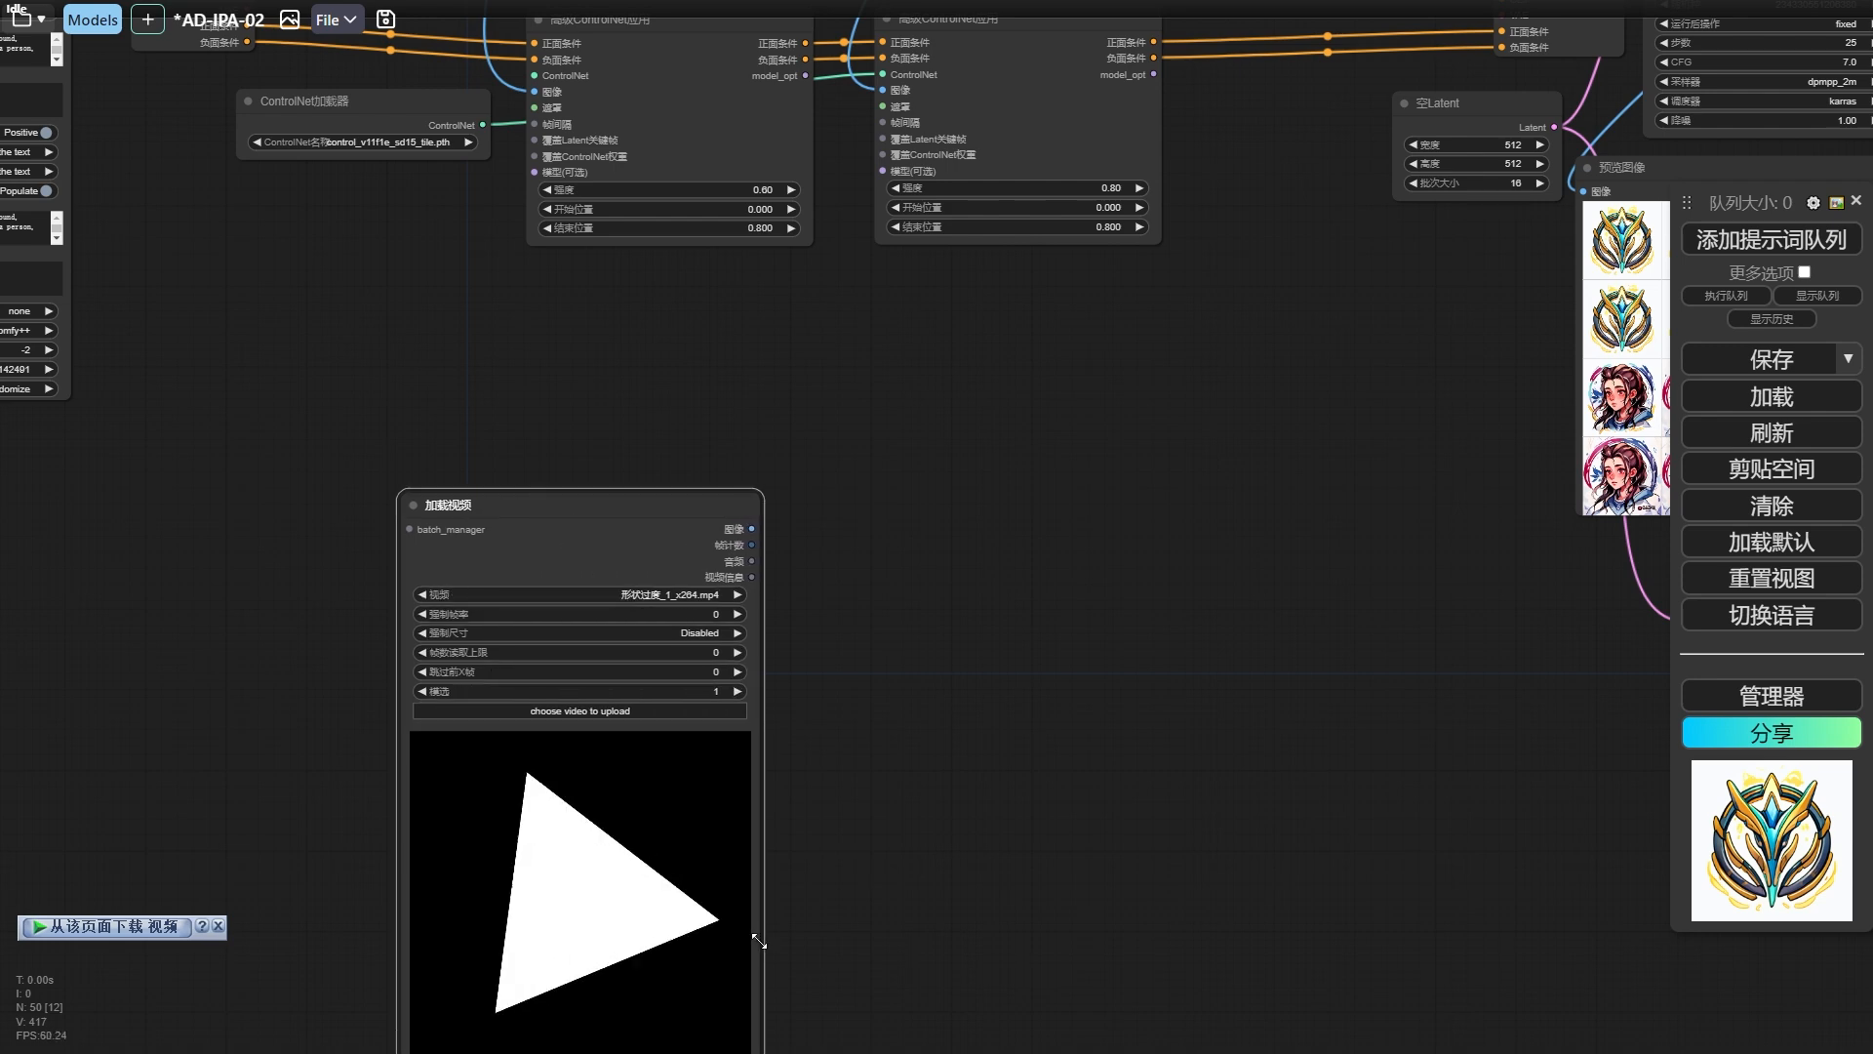
Attach a 显示整数 node to the 加载视频 node's 帧计数 output and run the workflow to read the frame count.
drag(947, 849, 782, 609)
scroll(783, 519, down, 1)
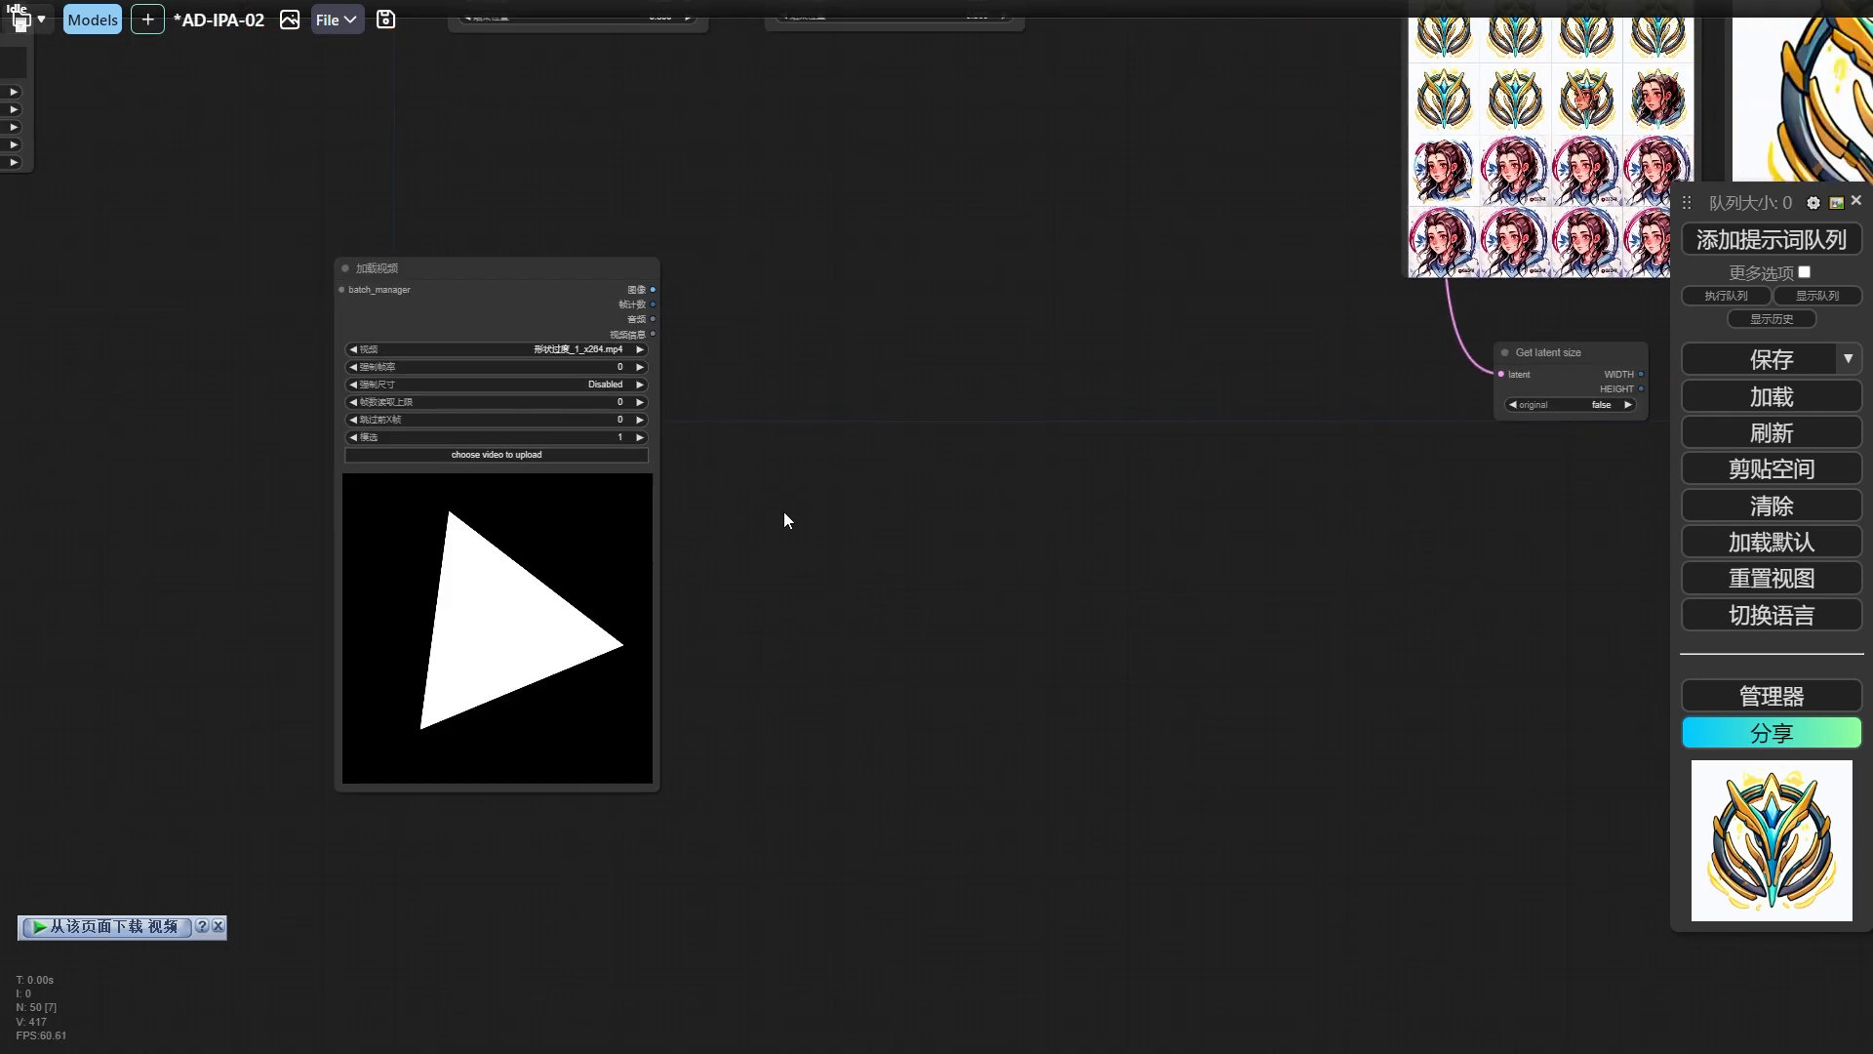
scroll(581, 336, up, 5)
drag(483, 336, 629, 446)
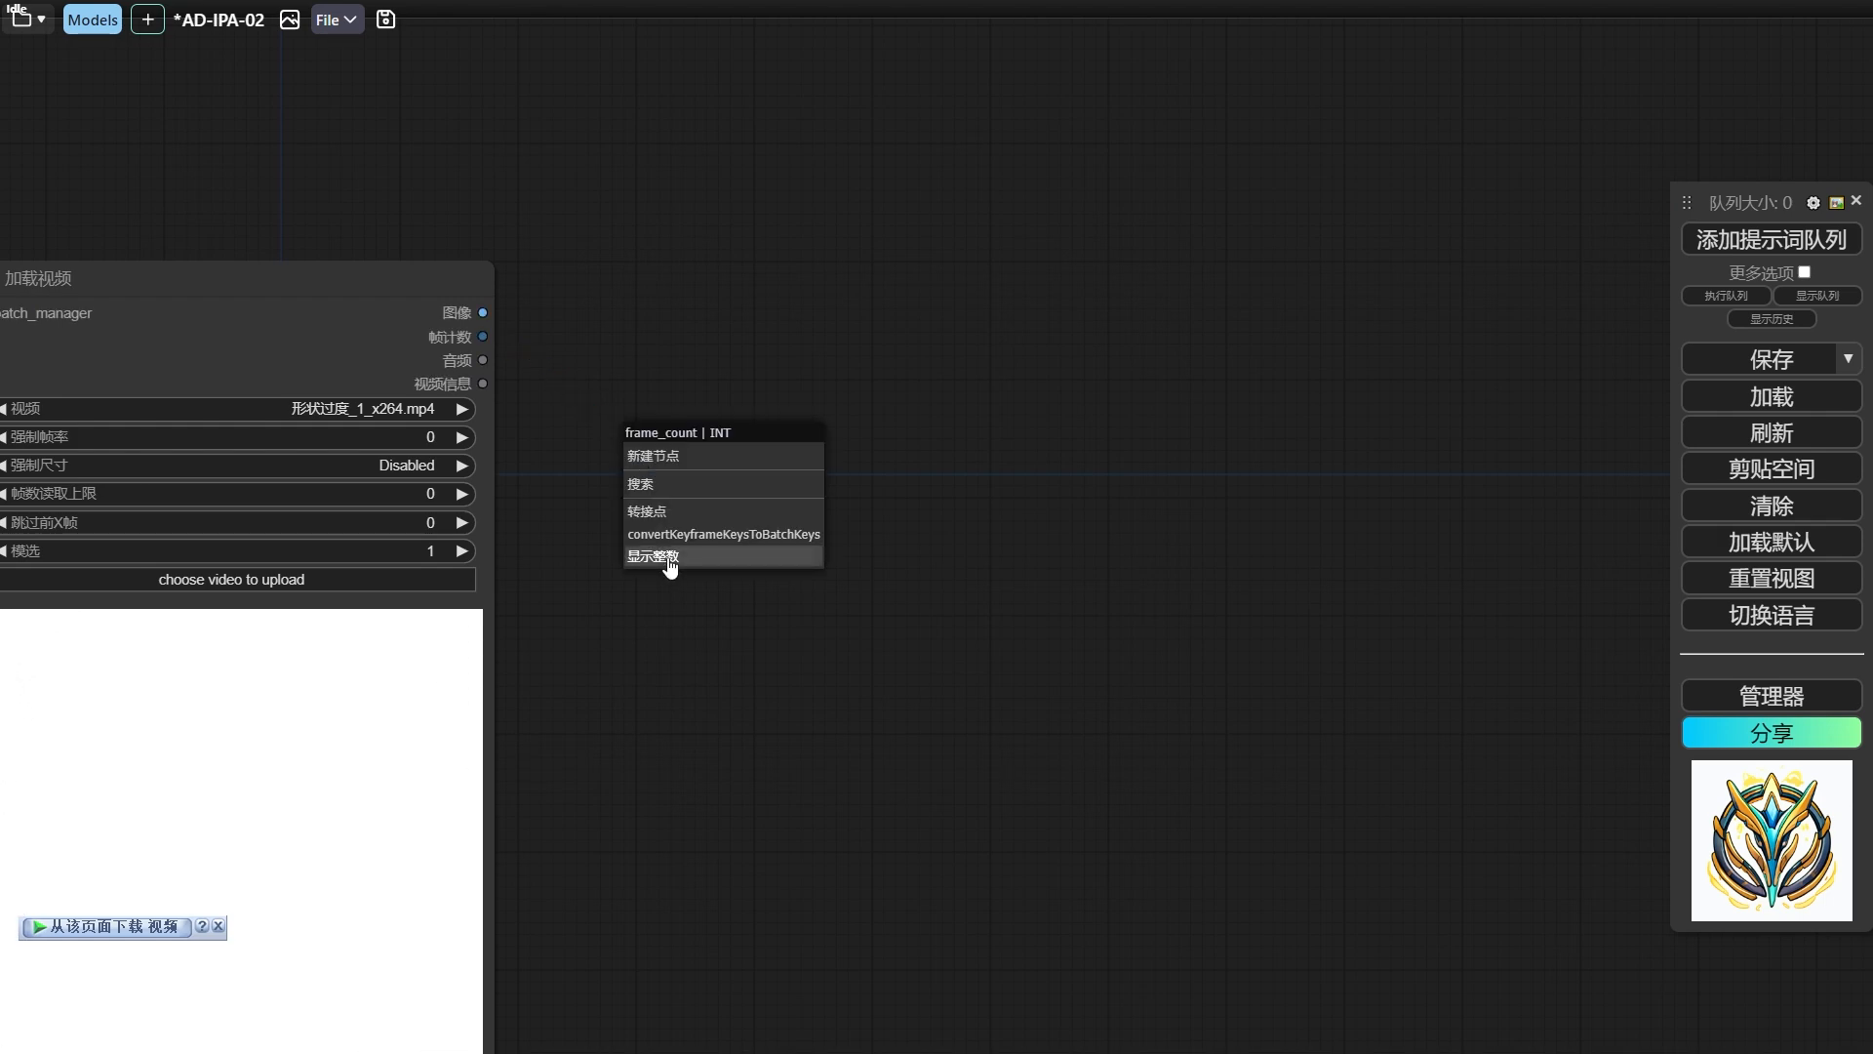
click(668, 558)
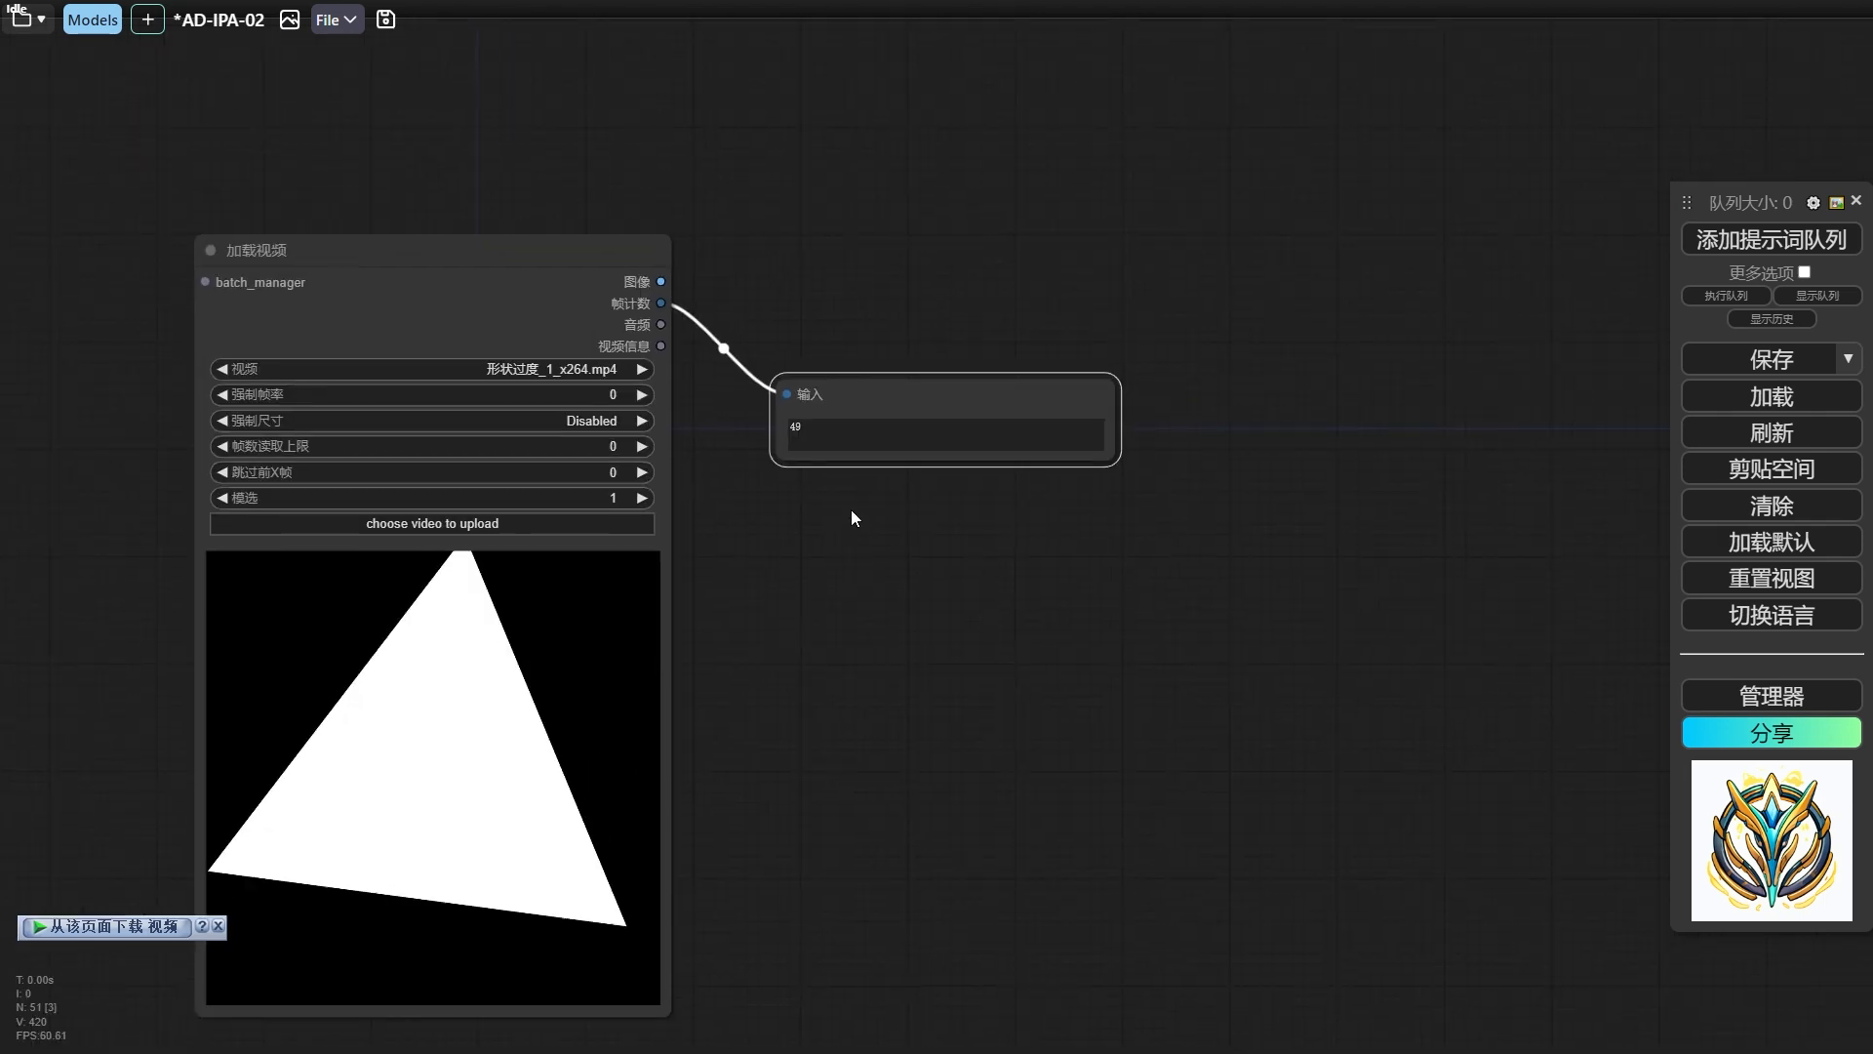
click(851, 511)
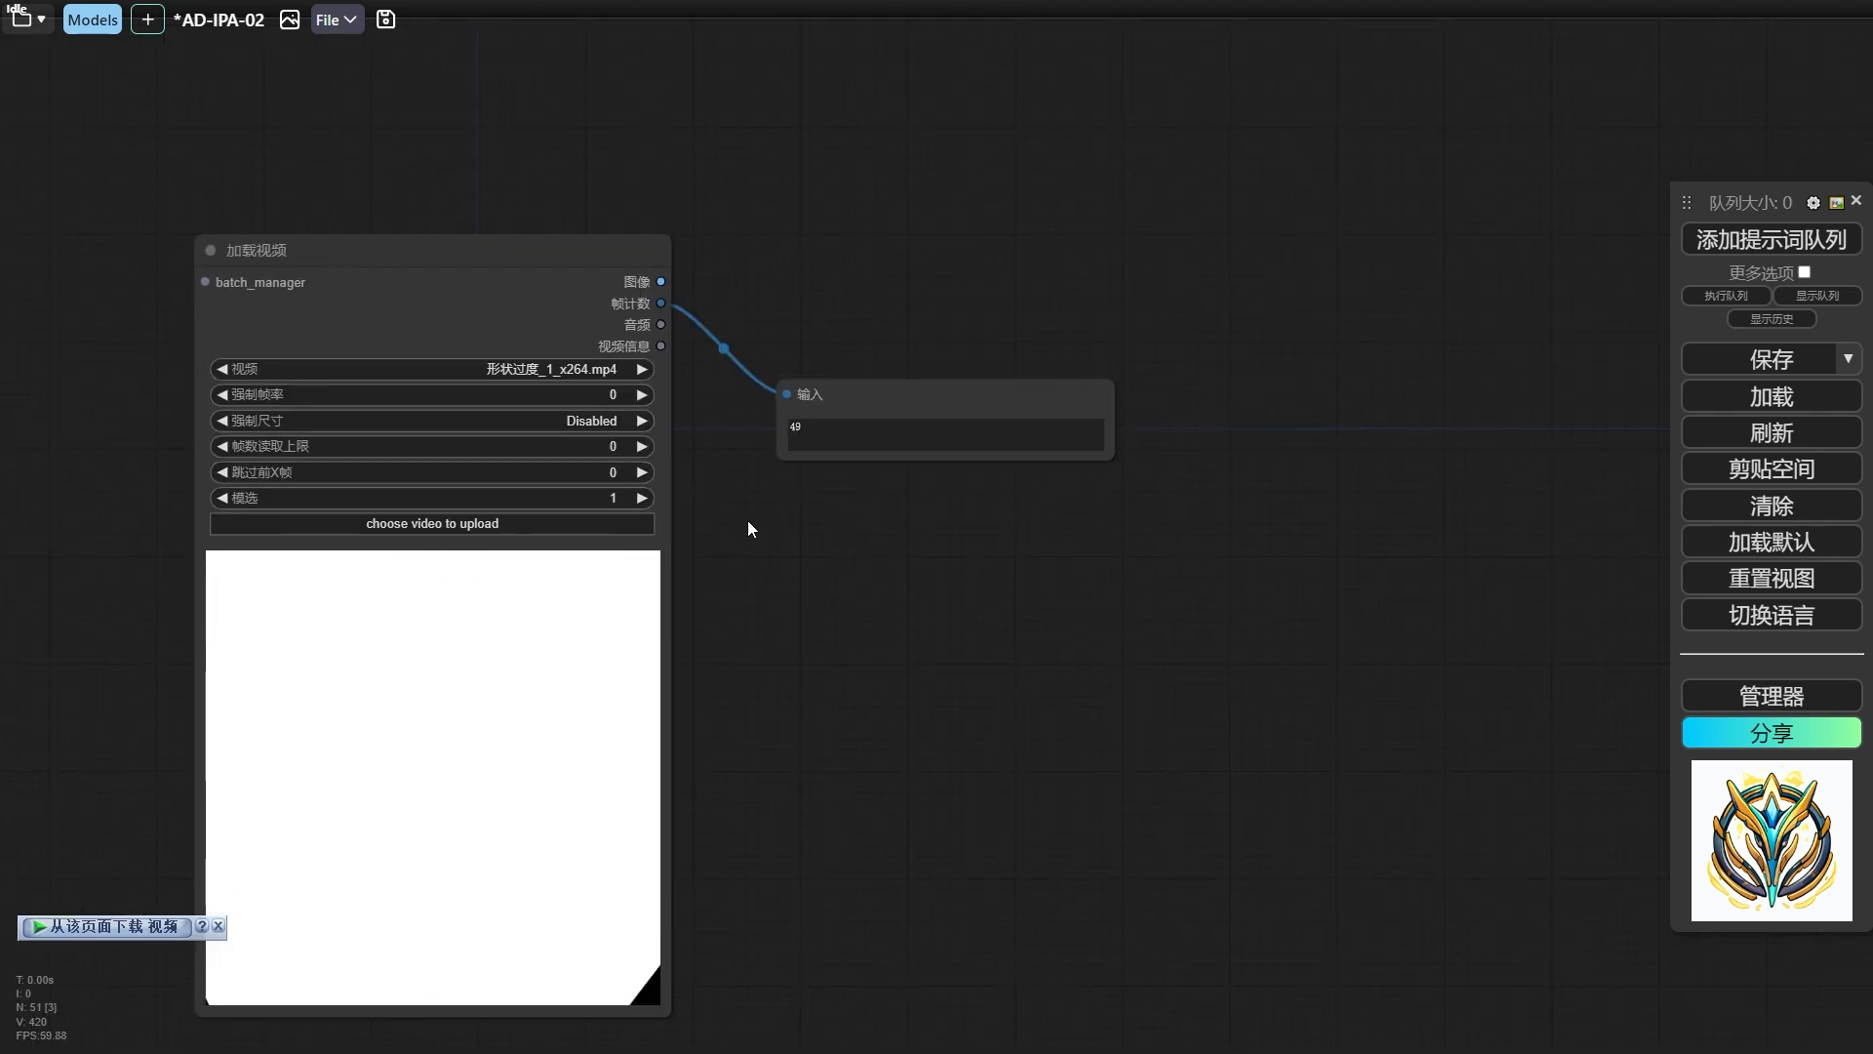
Set the 加载视频 node's 模选 to 2 and rerun the workflow to check the frame count.
drag(770, 519, 736, 533)
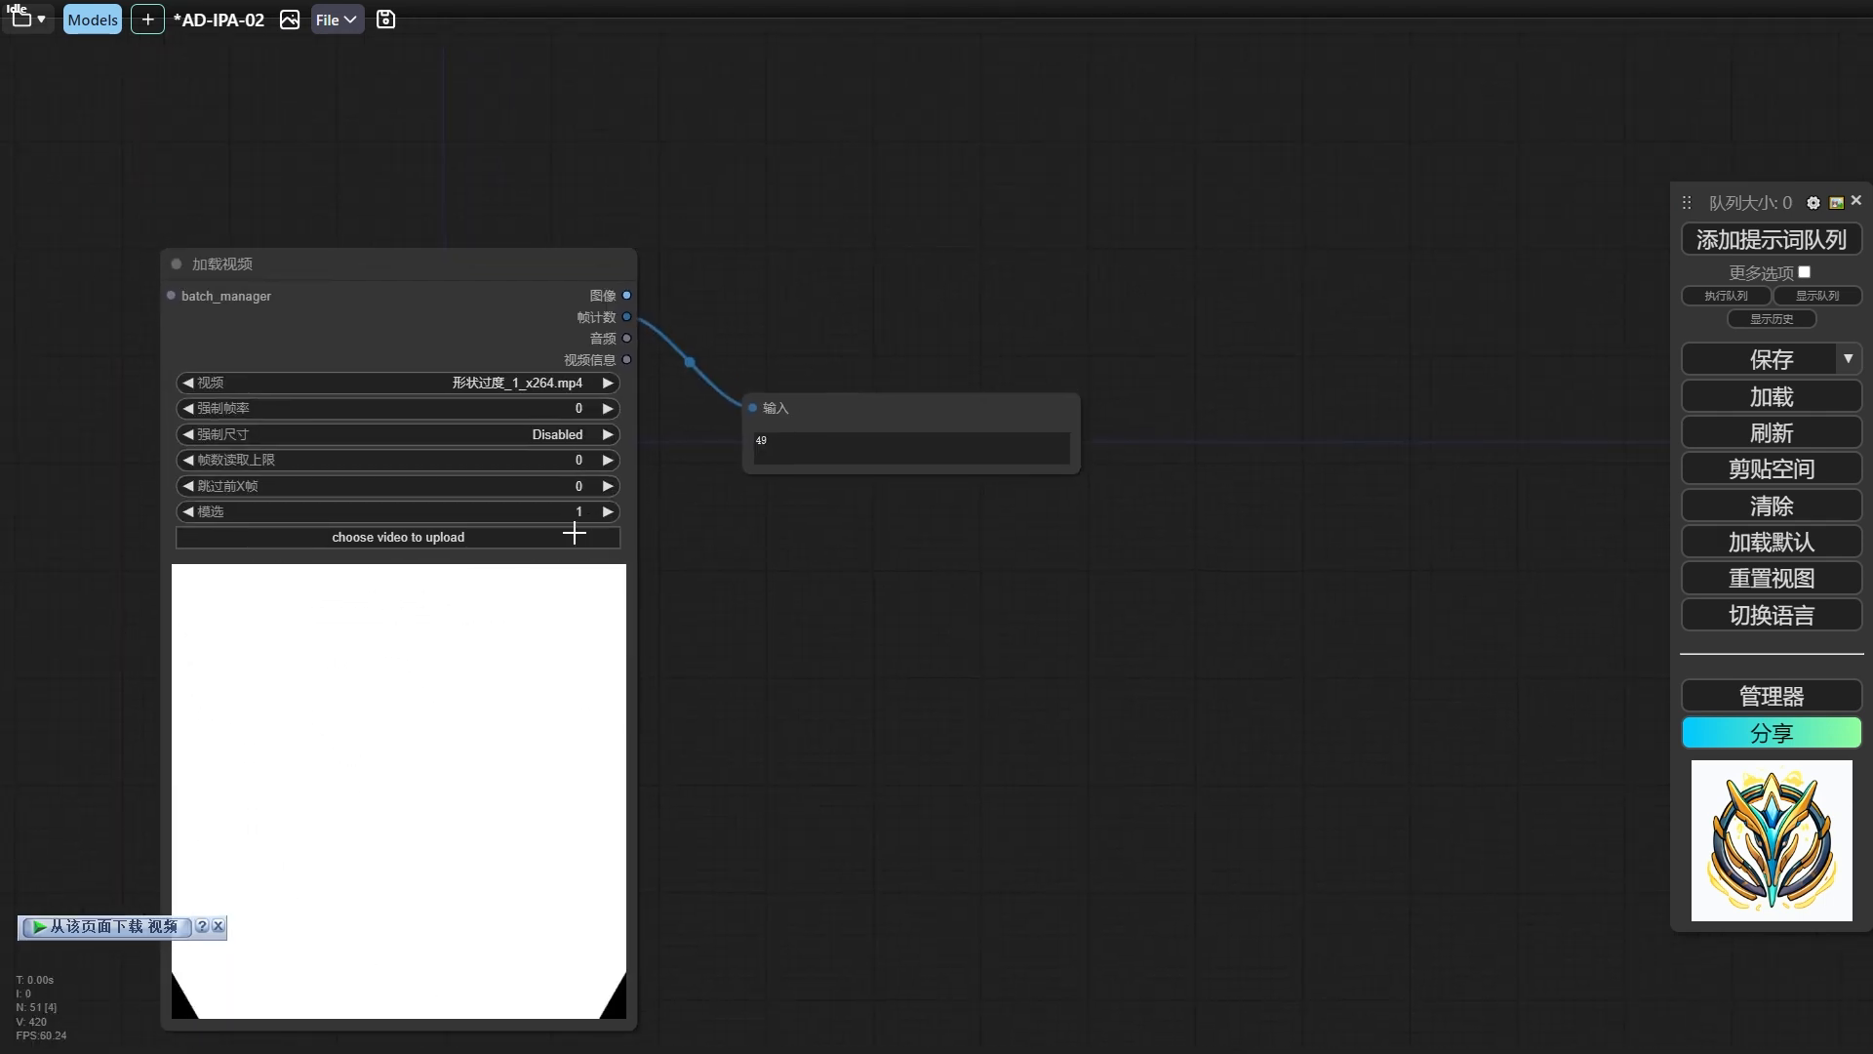
click(580, 512)
text(2)
key(Return)
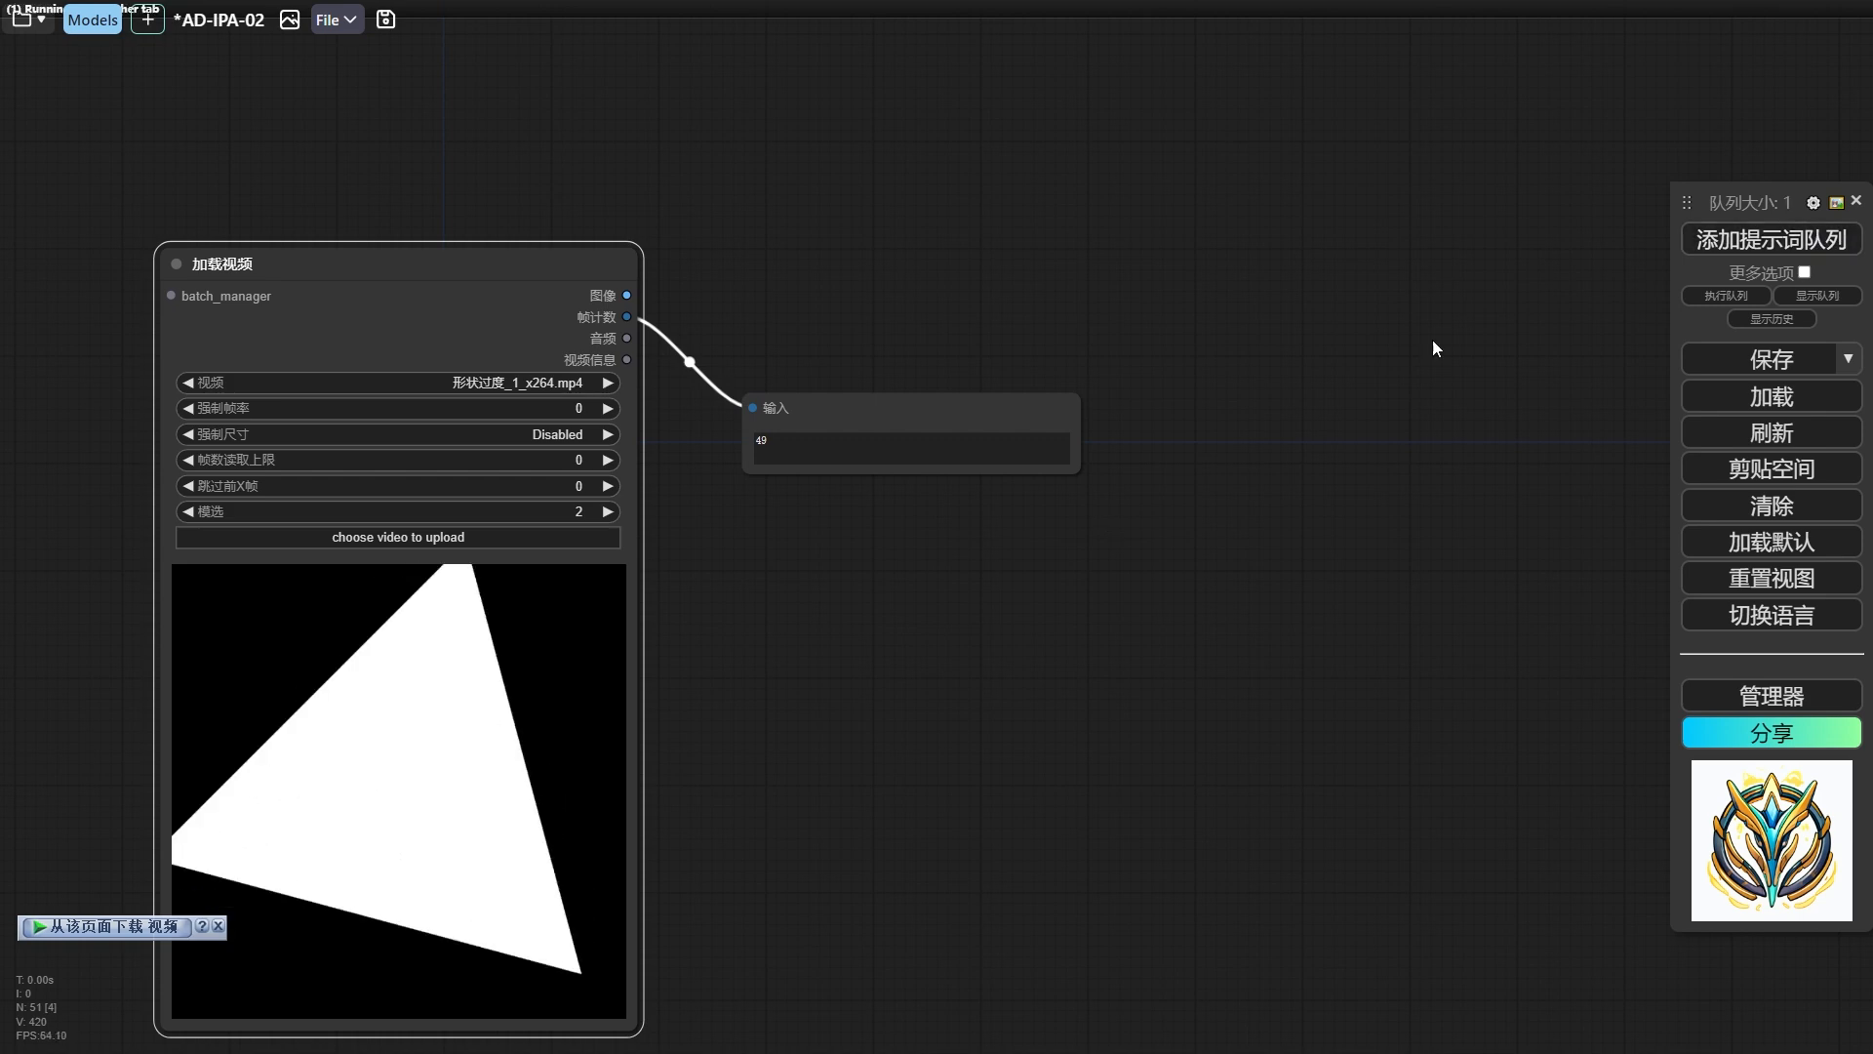
scroll(726, 496, up, 3)
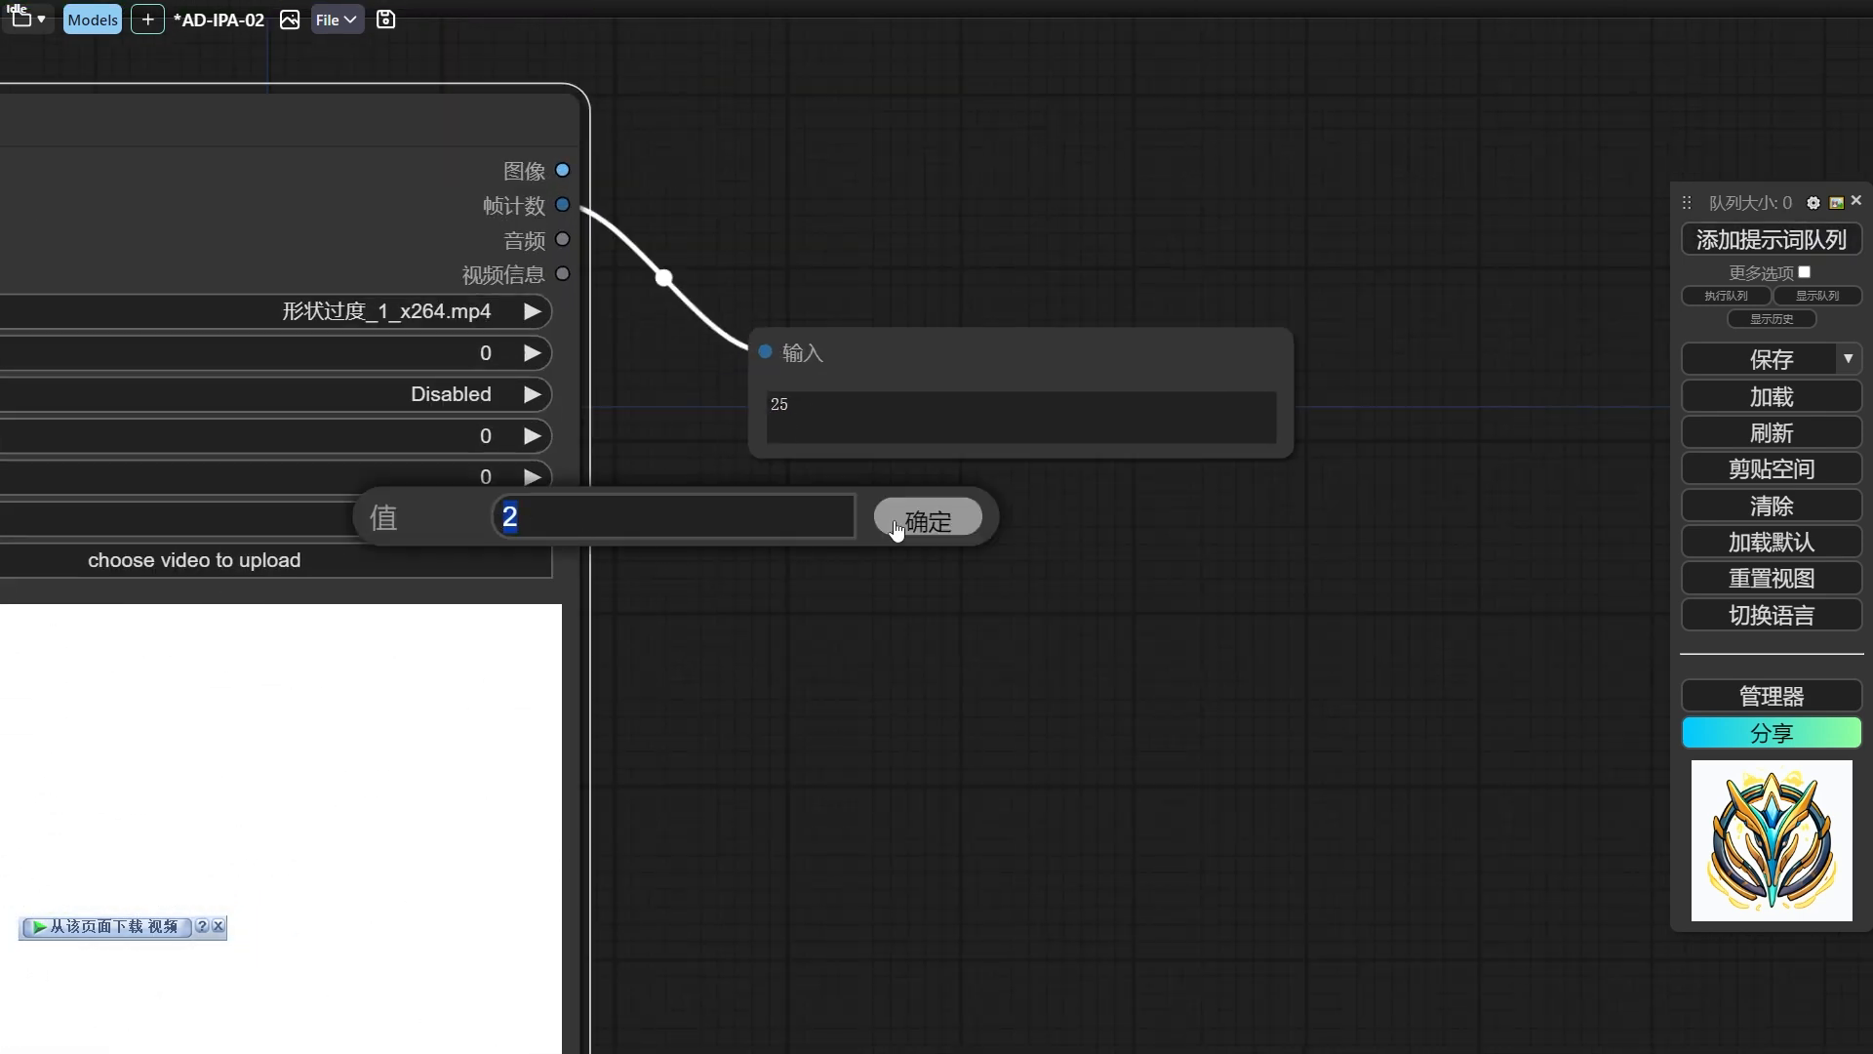
Set the 加载视频 node's 模选 to 3 and rerun the workflow to check the frame count.
text(3)
key(Return)
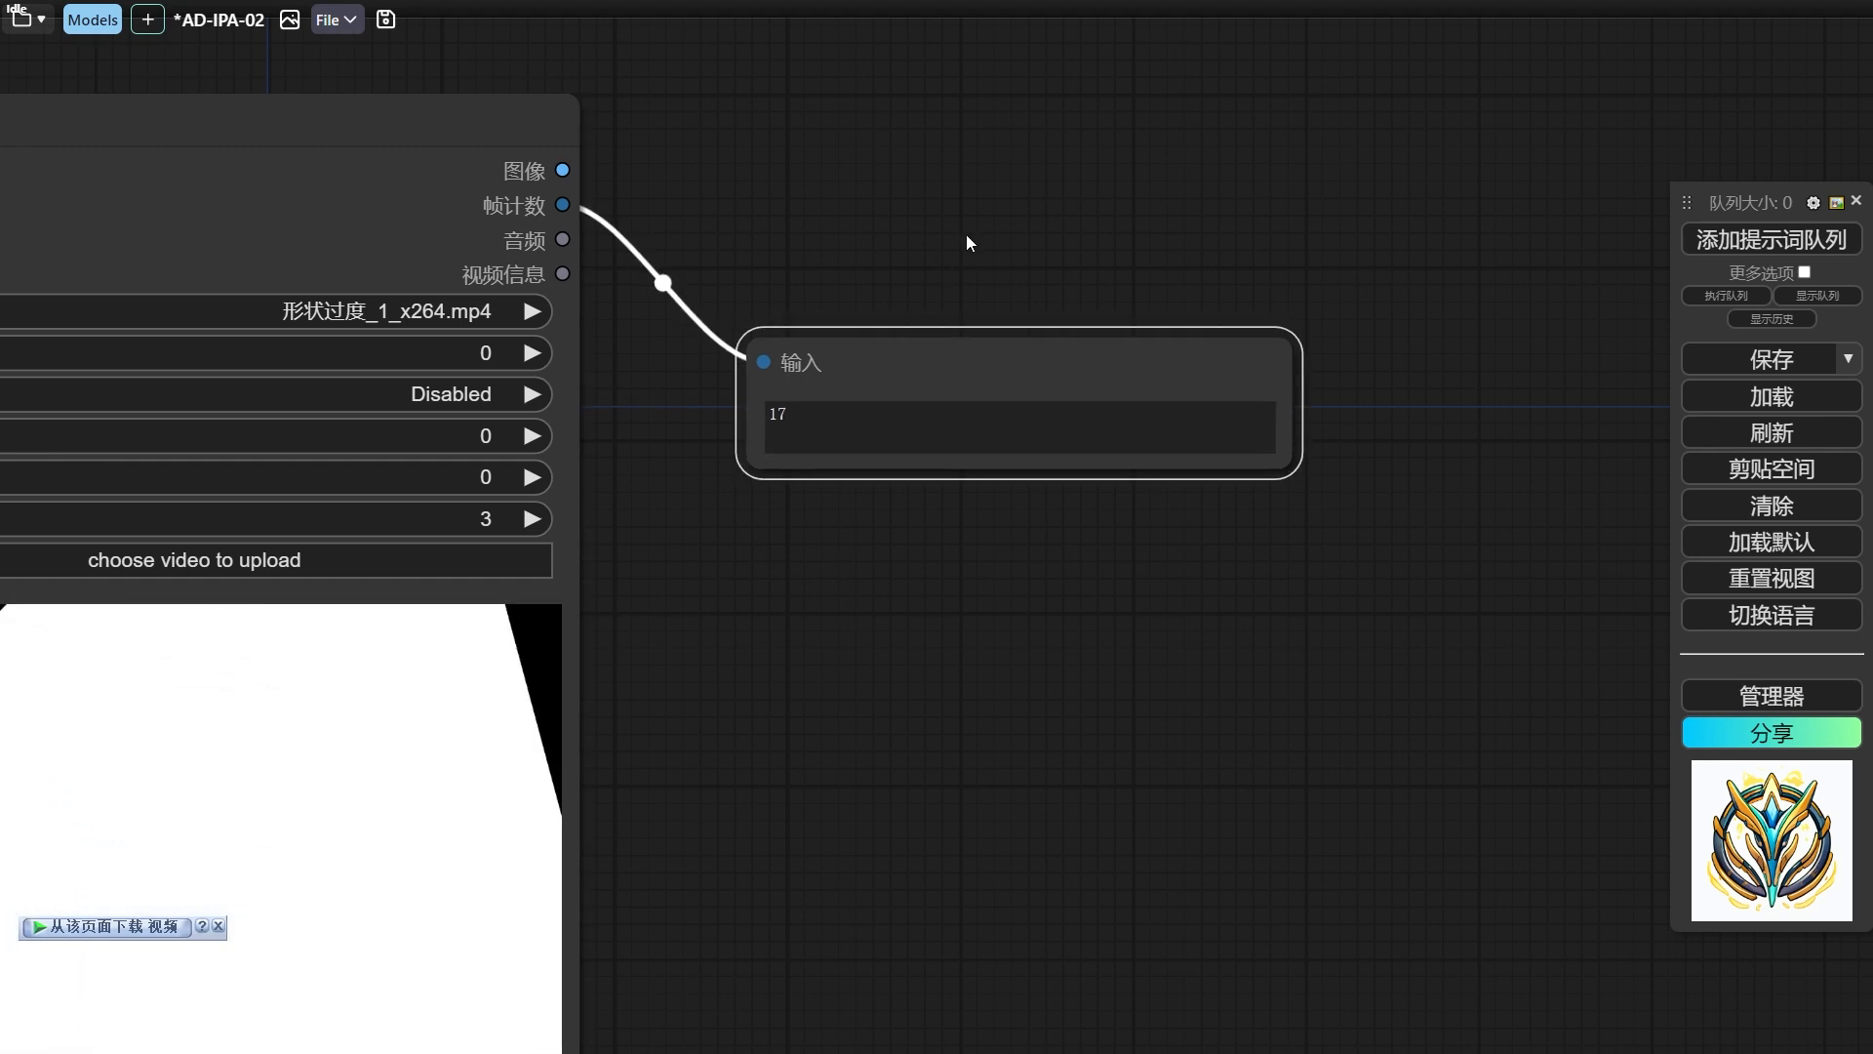
drag(966, 234, 852, 365)
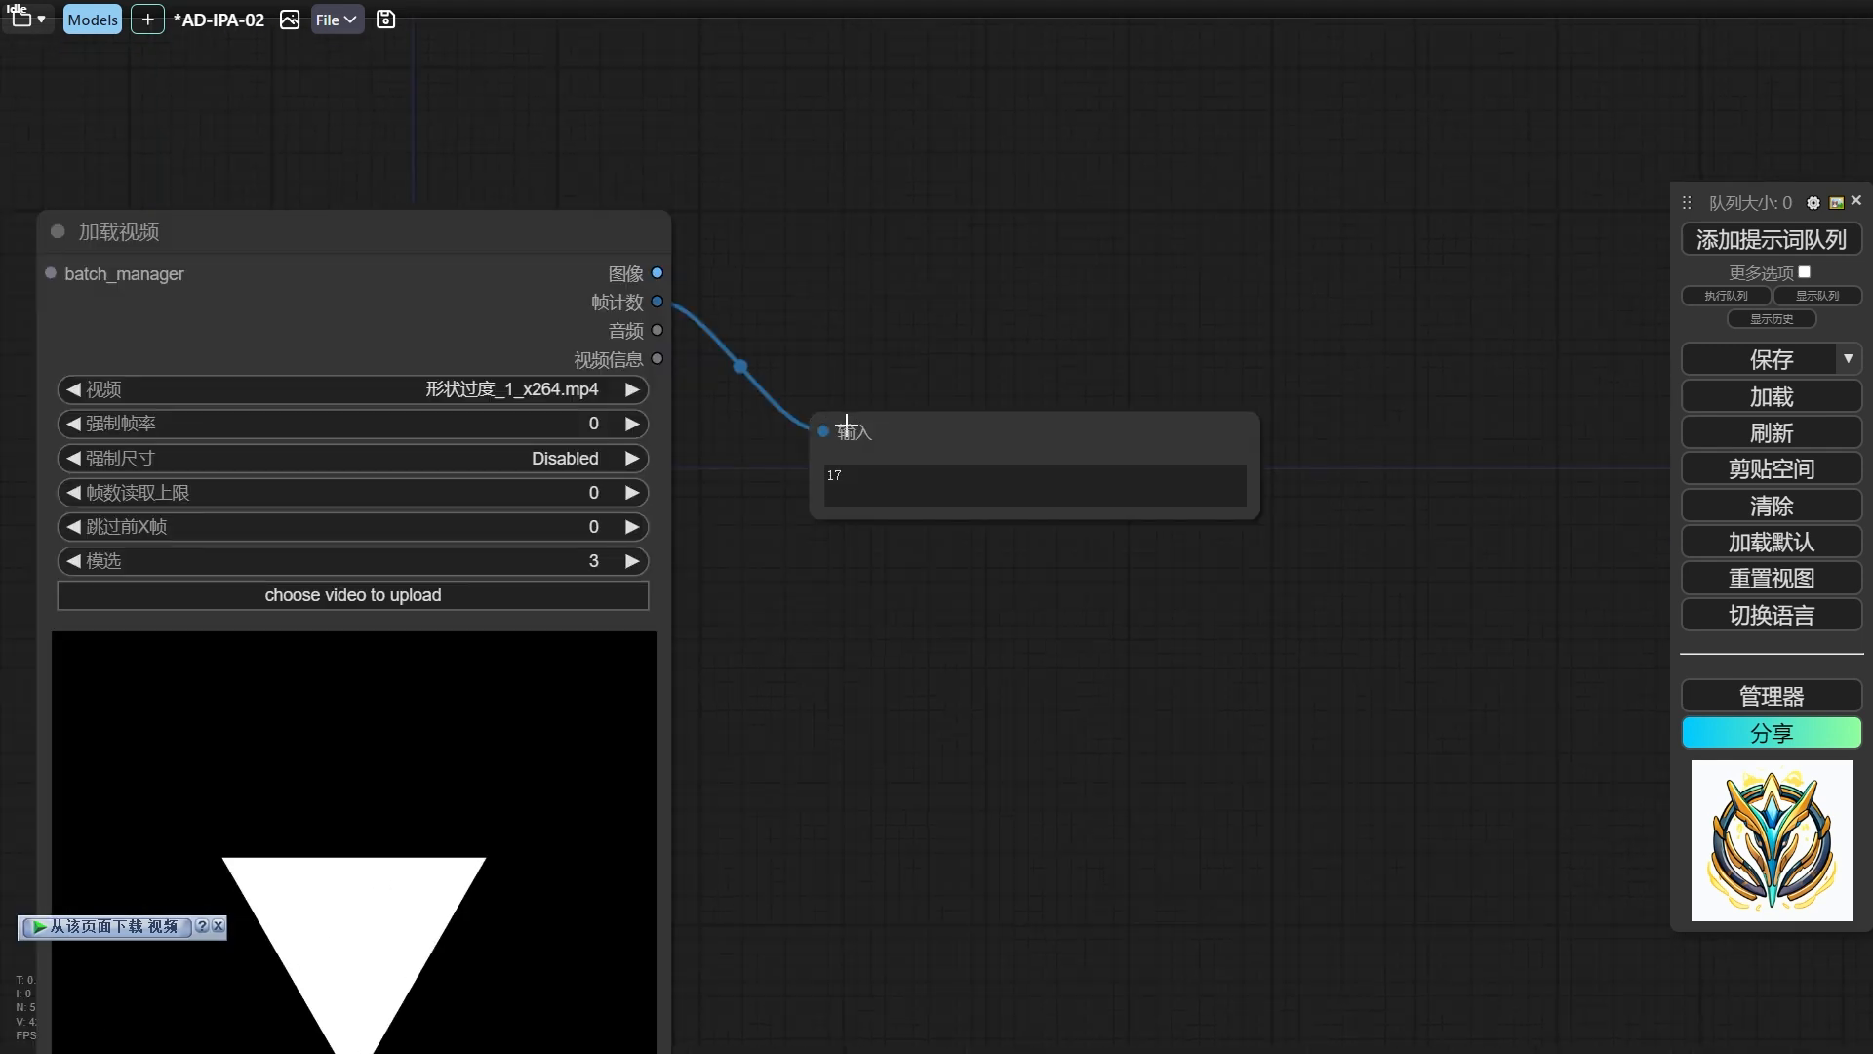
click(882, 428)
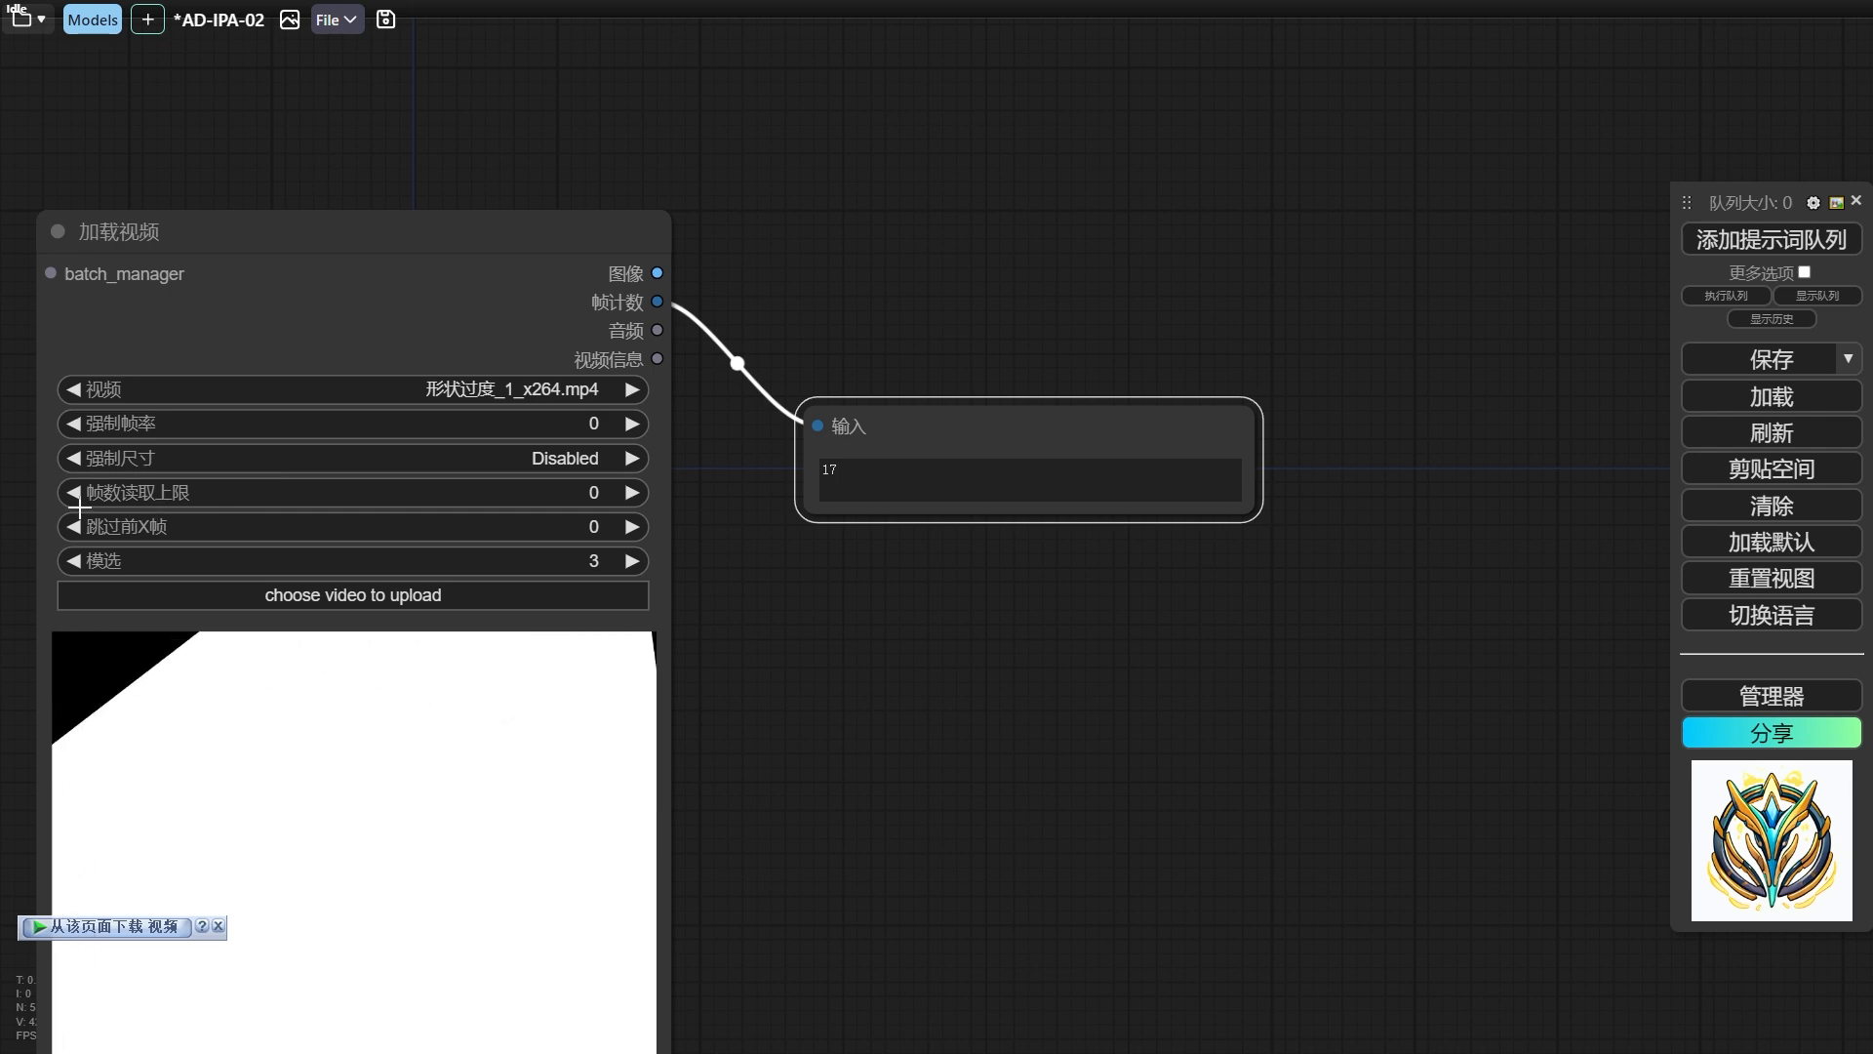
Set the 加载视频 node's 跳过前X帧 to 1 and rerun the workflow to check the frame count.
click(632, 527)
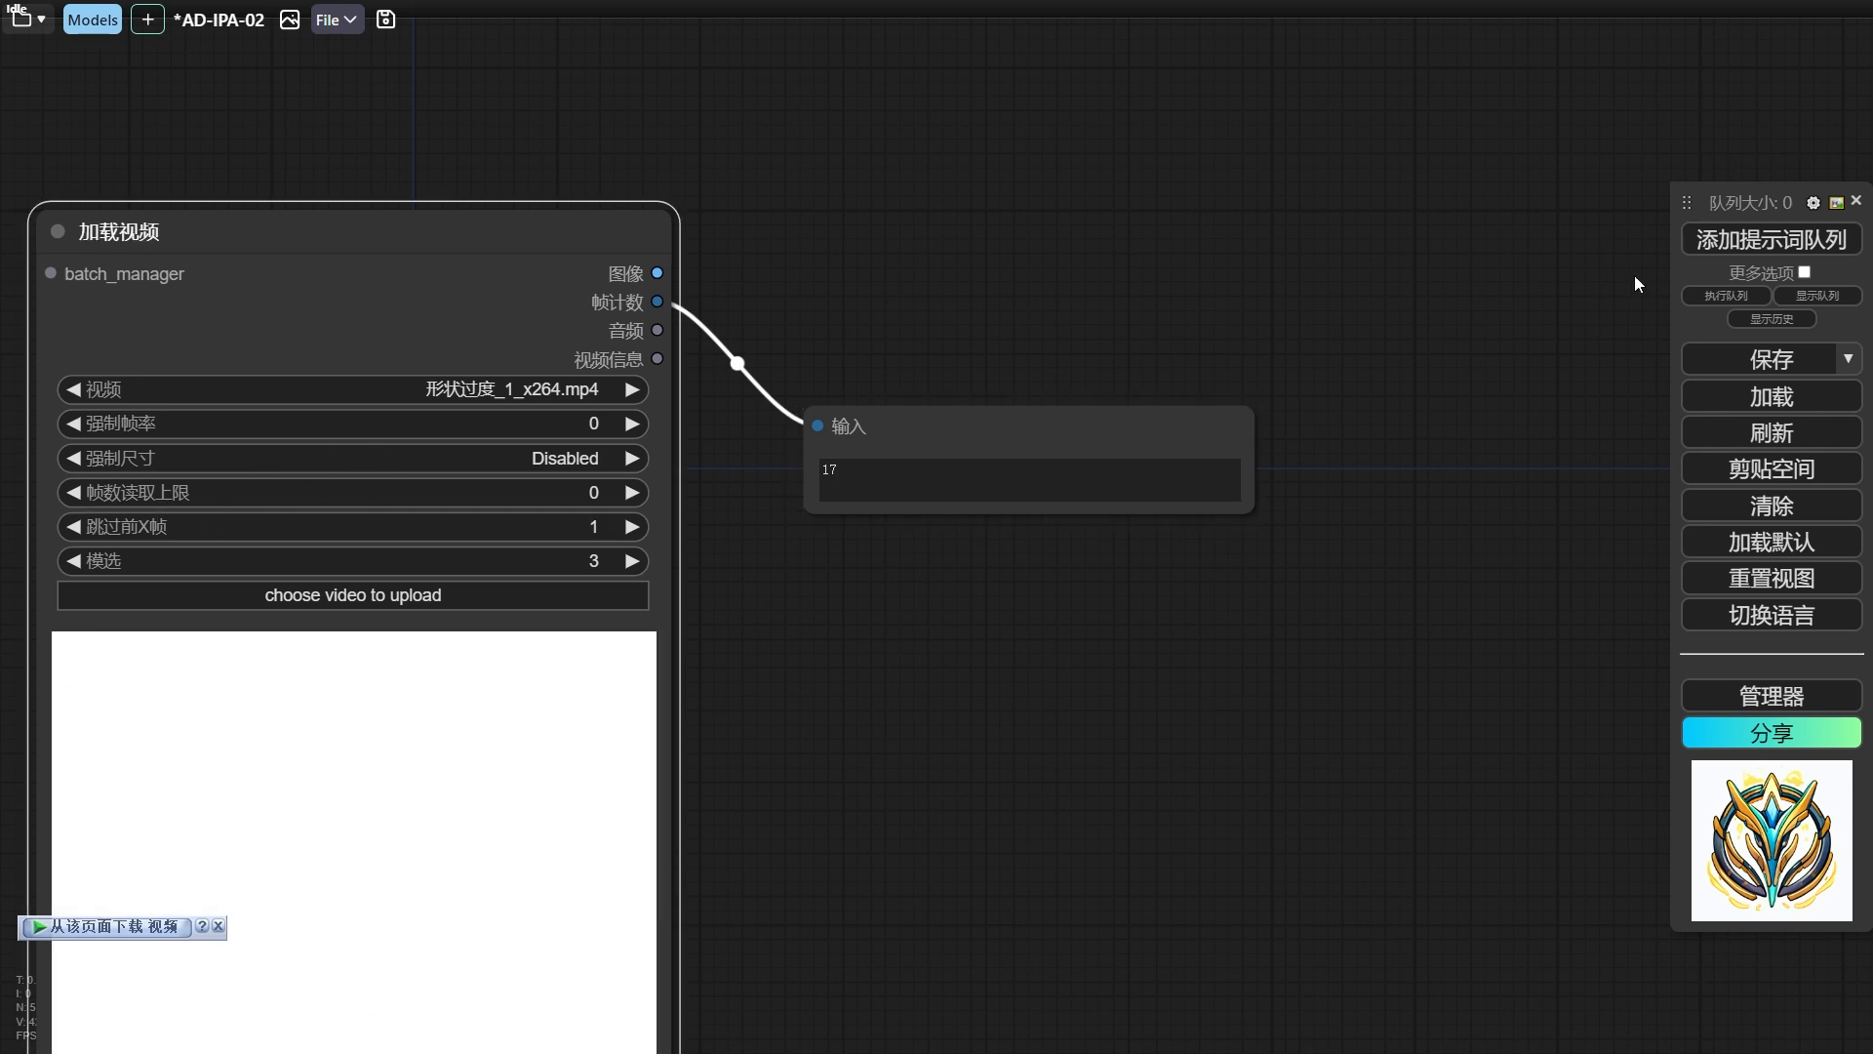
click(1715, 249)
click(880, 436)
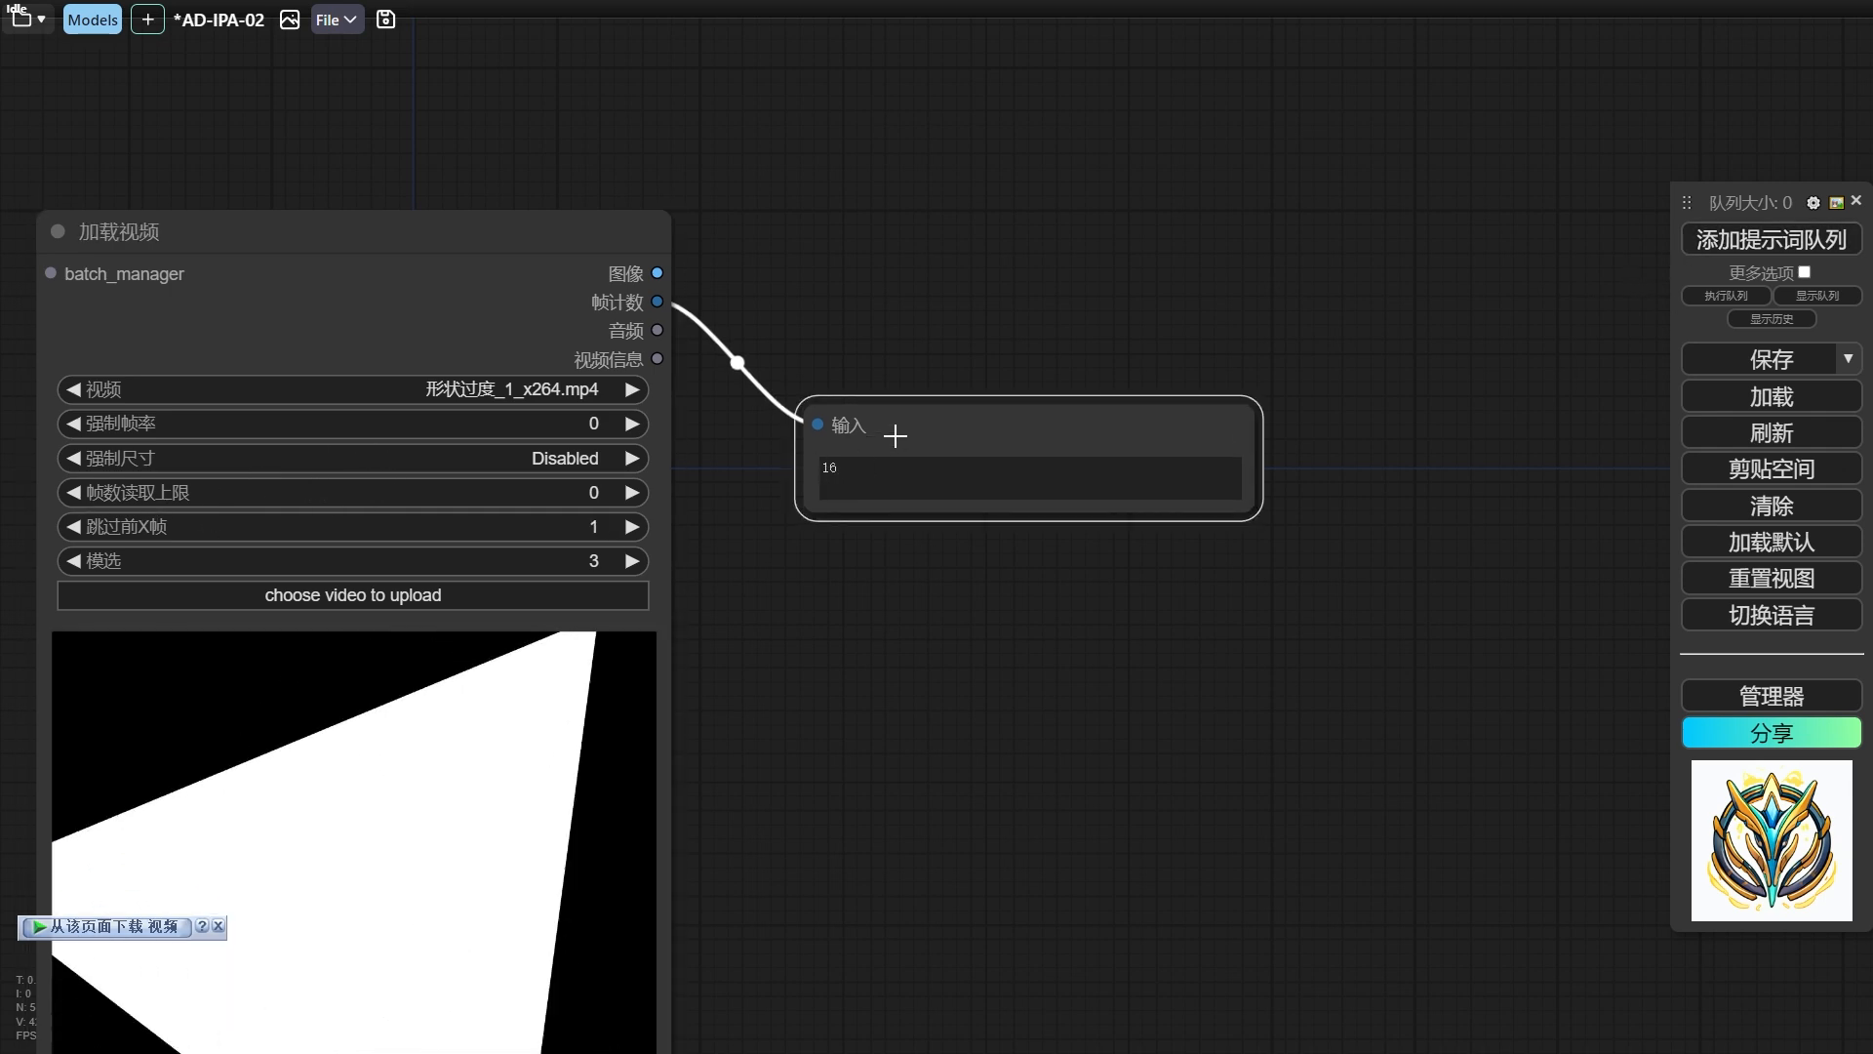
drag(895, 435, 895, 422)
scroll(840, 335, down, 5)
drag(876, 566, 1076, 531)
scroll(1076, 531, down, 3)
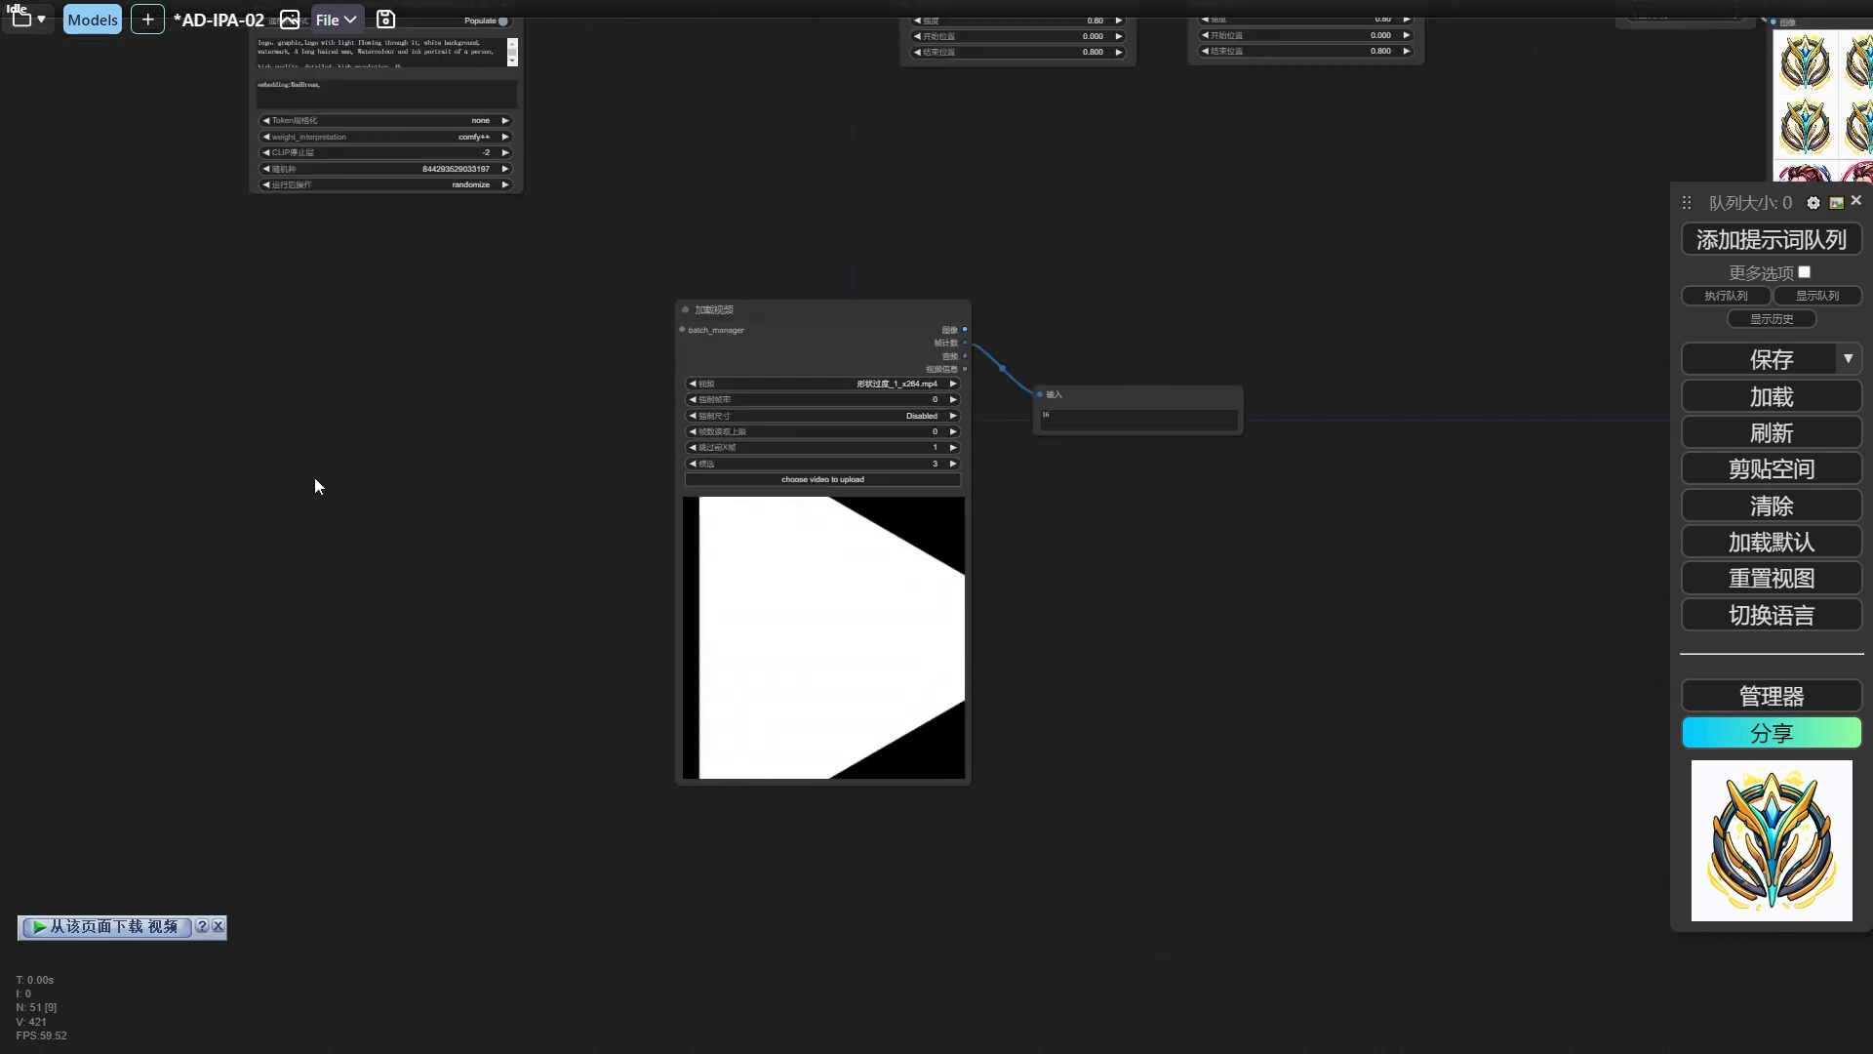
Move the 空图像 mask branch beside the 加载视频 node and read the video's width and height through a 视频信息(已选中) node.
drag(320, 476, 976, 499)
scroll(515, 618, up, 1)
drag(19, 864, 274, 686)
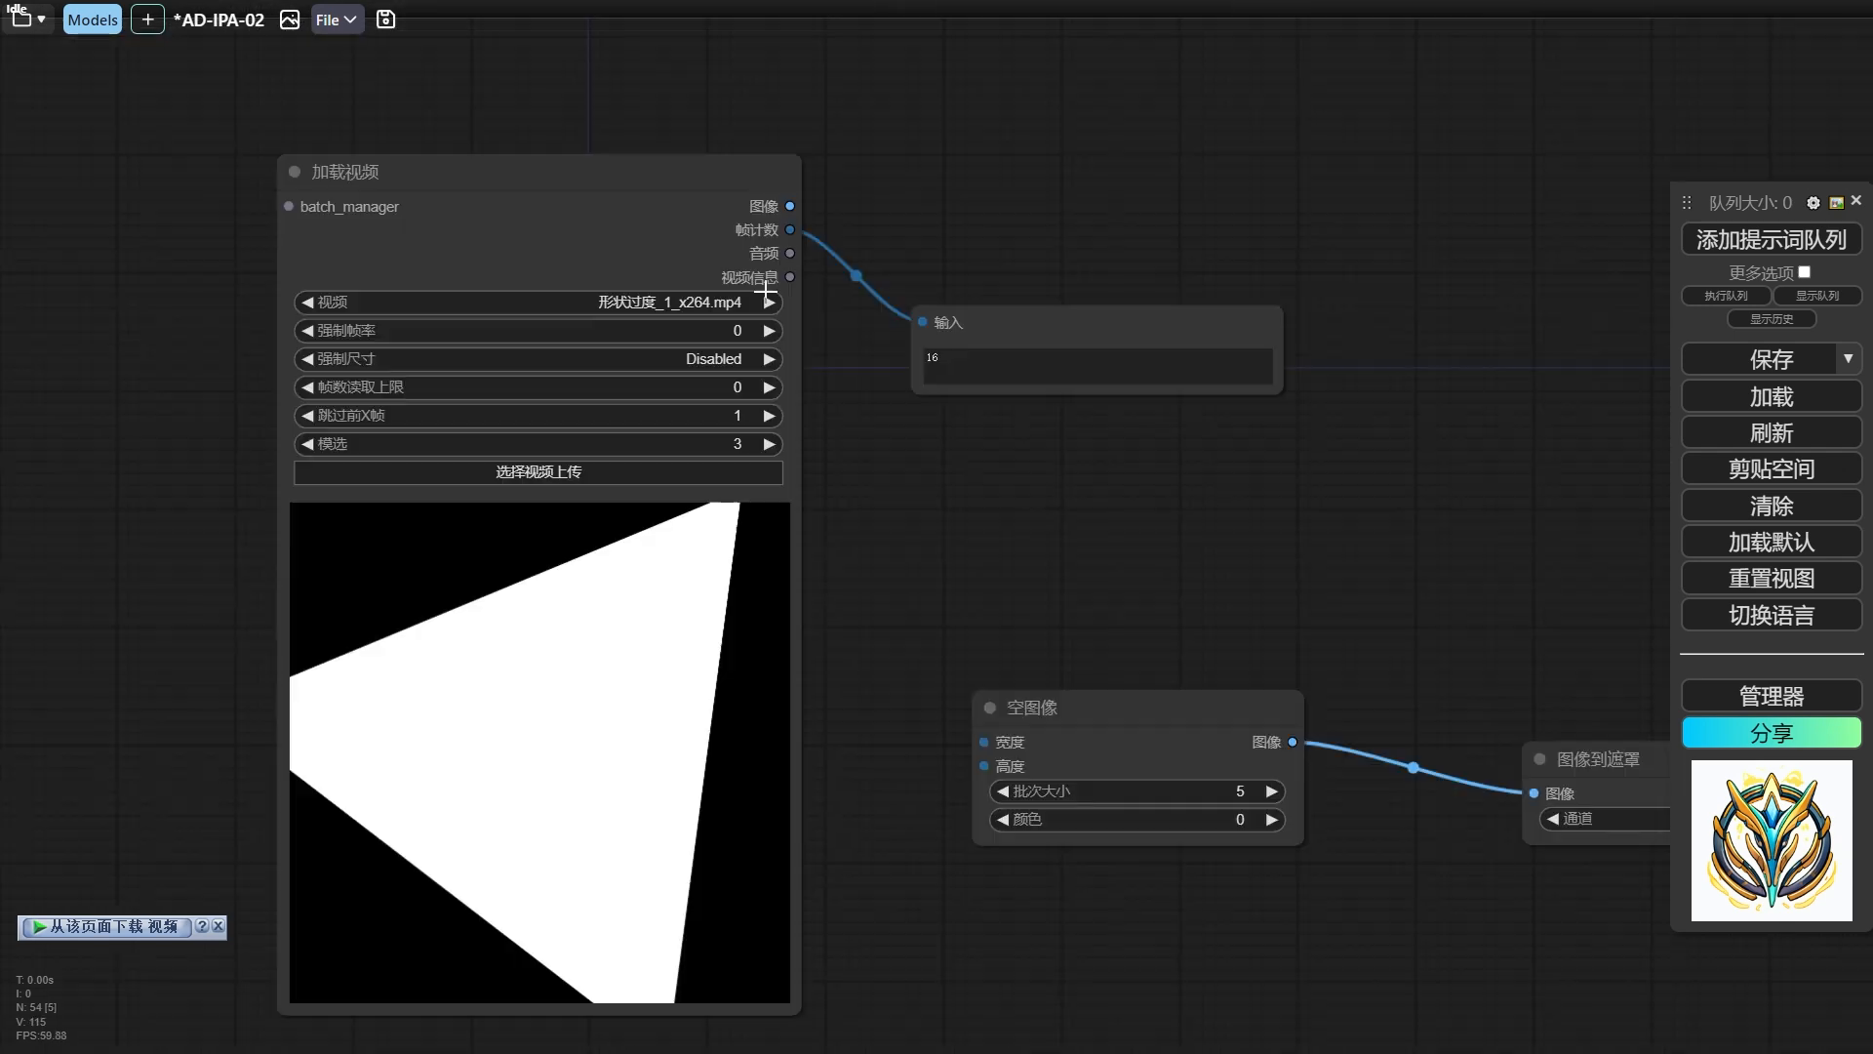
drag(790, 276, 836, 468)
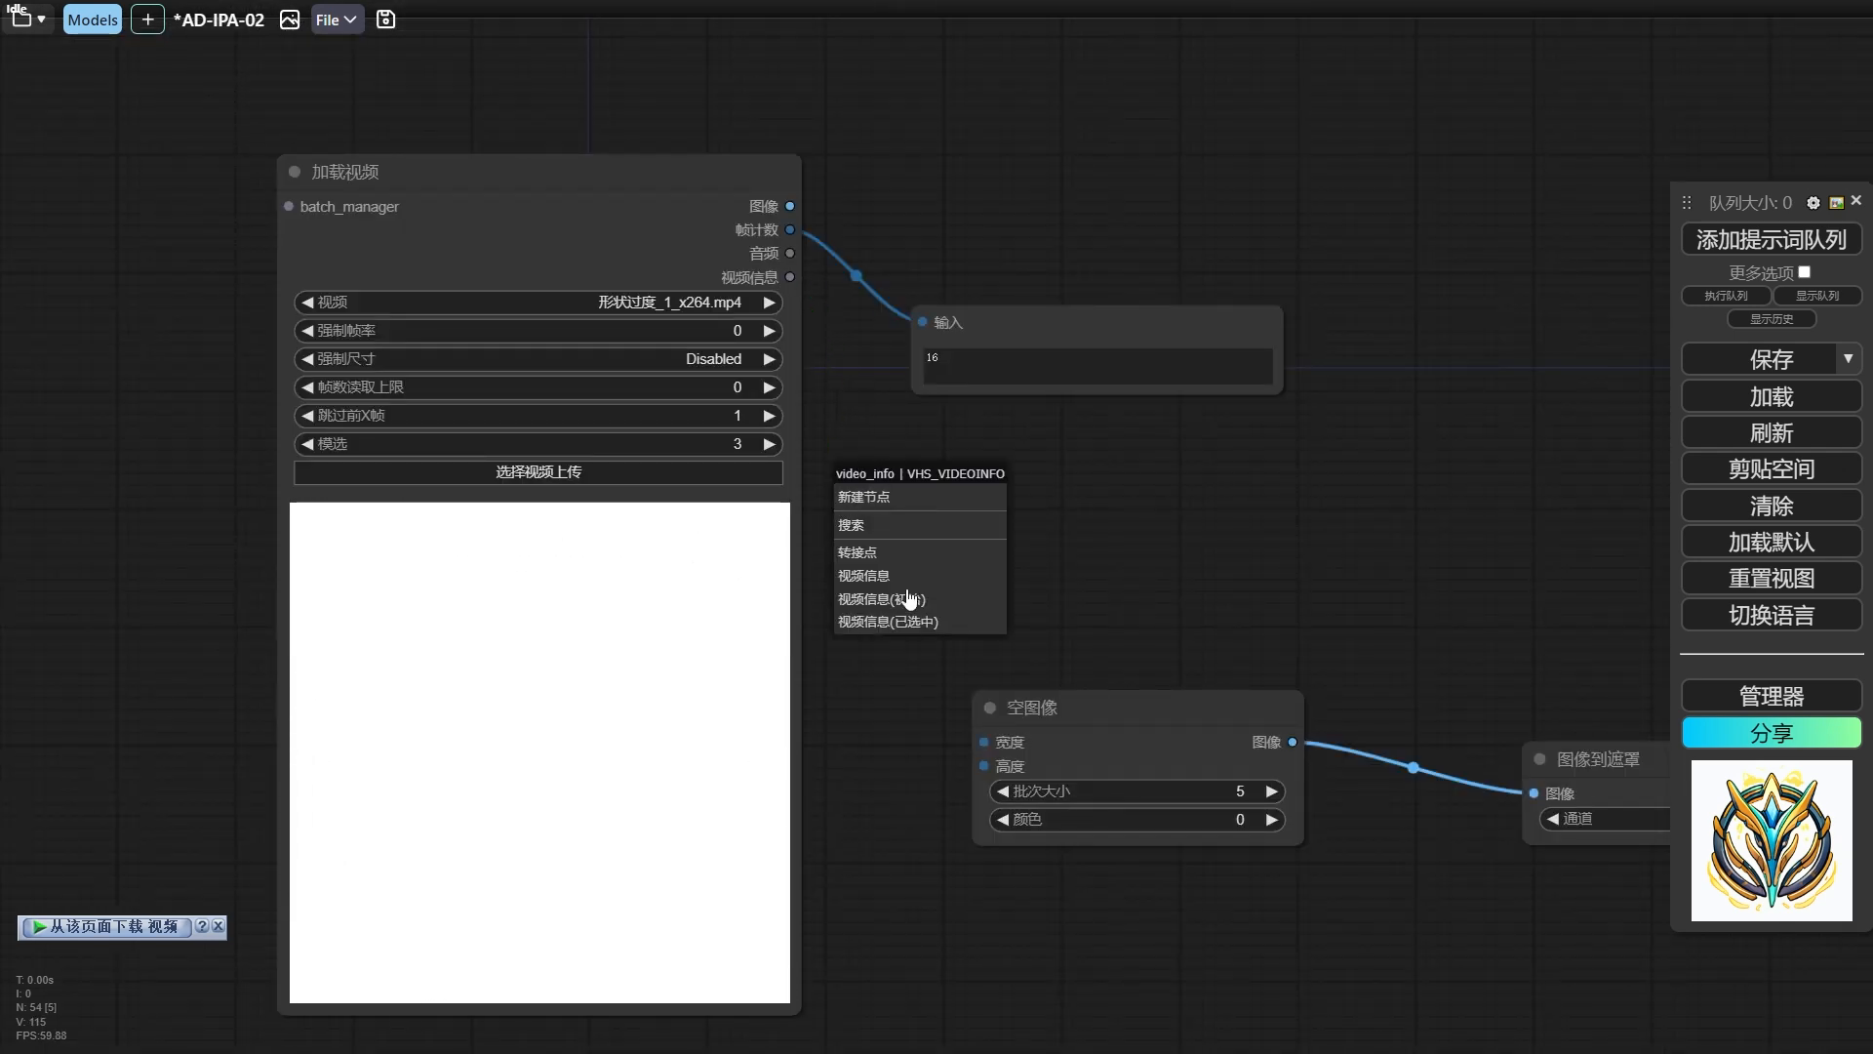
click(906, 621)
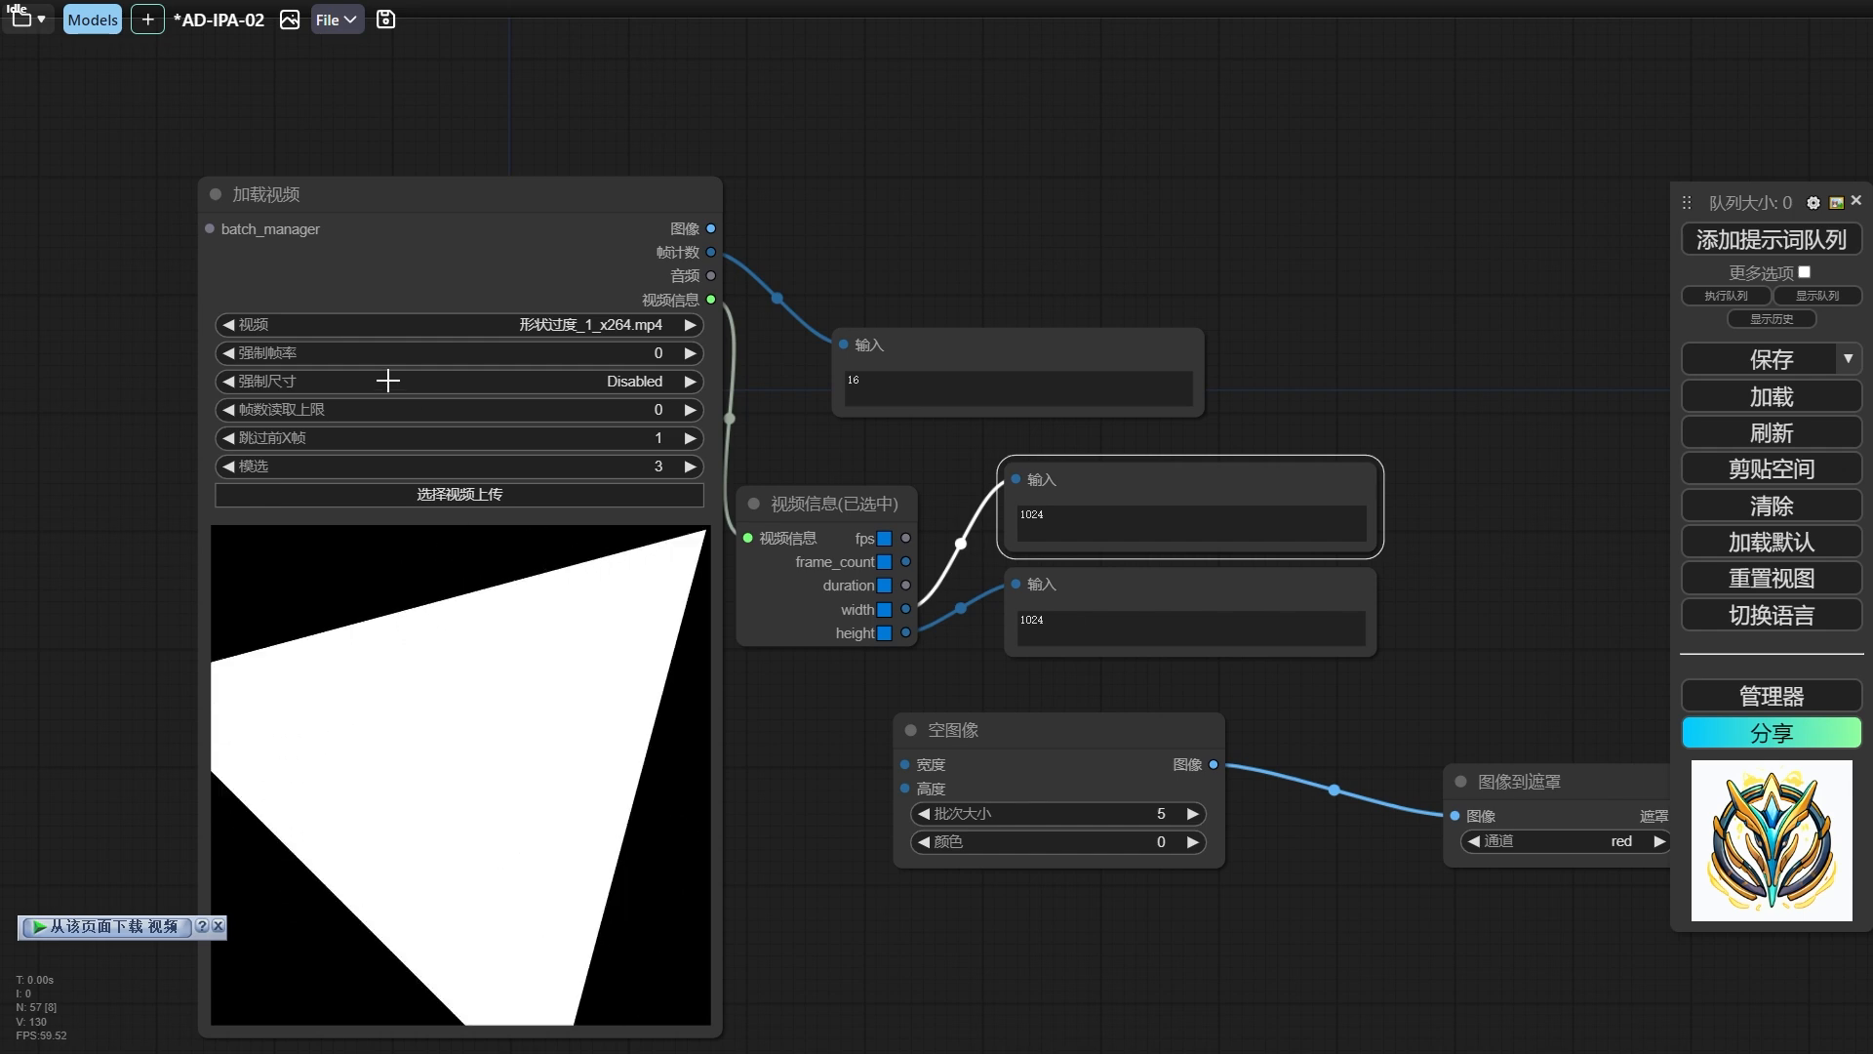
Set the 加载视频 node's 强制尺寸 to 512x512 and connect the video's width and height to the 空图像 node's 宽度 and 高度.
click(338, 379)
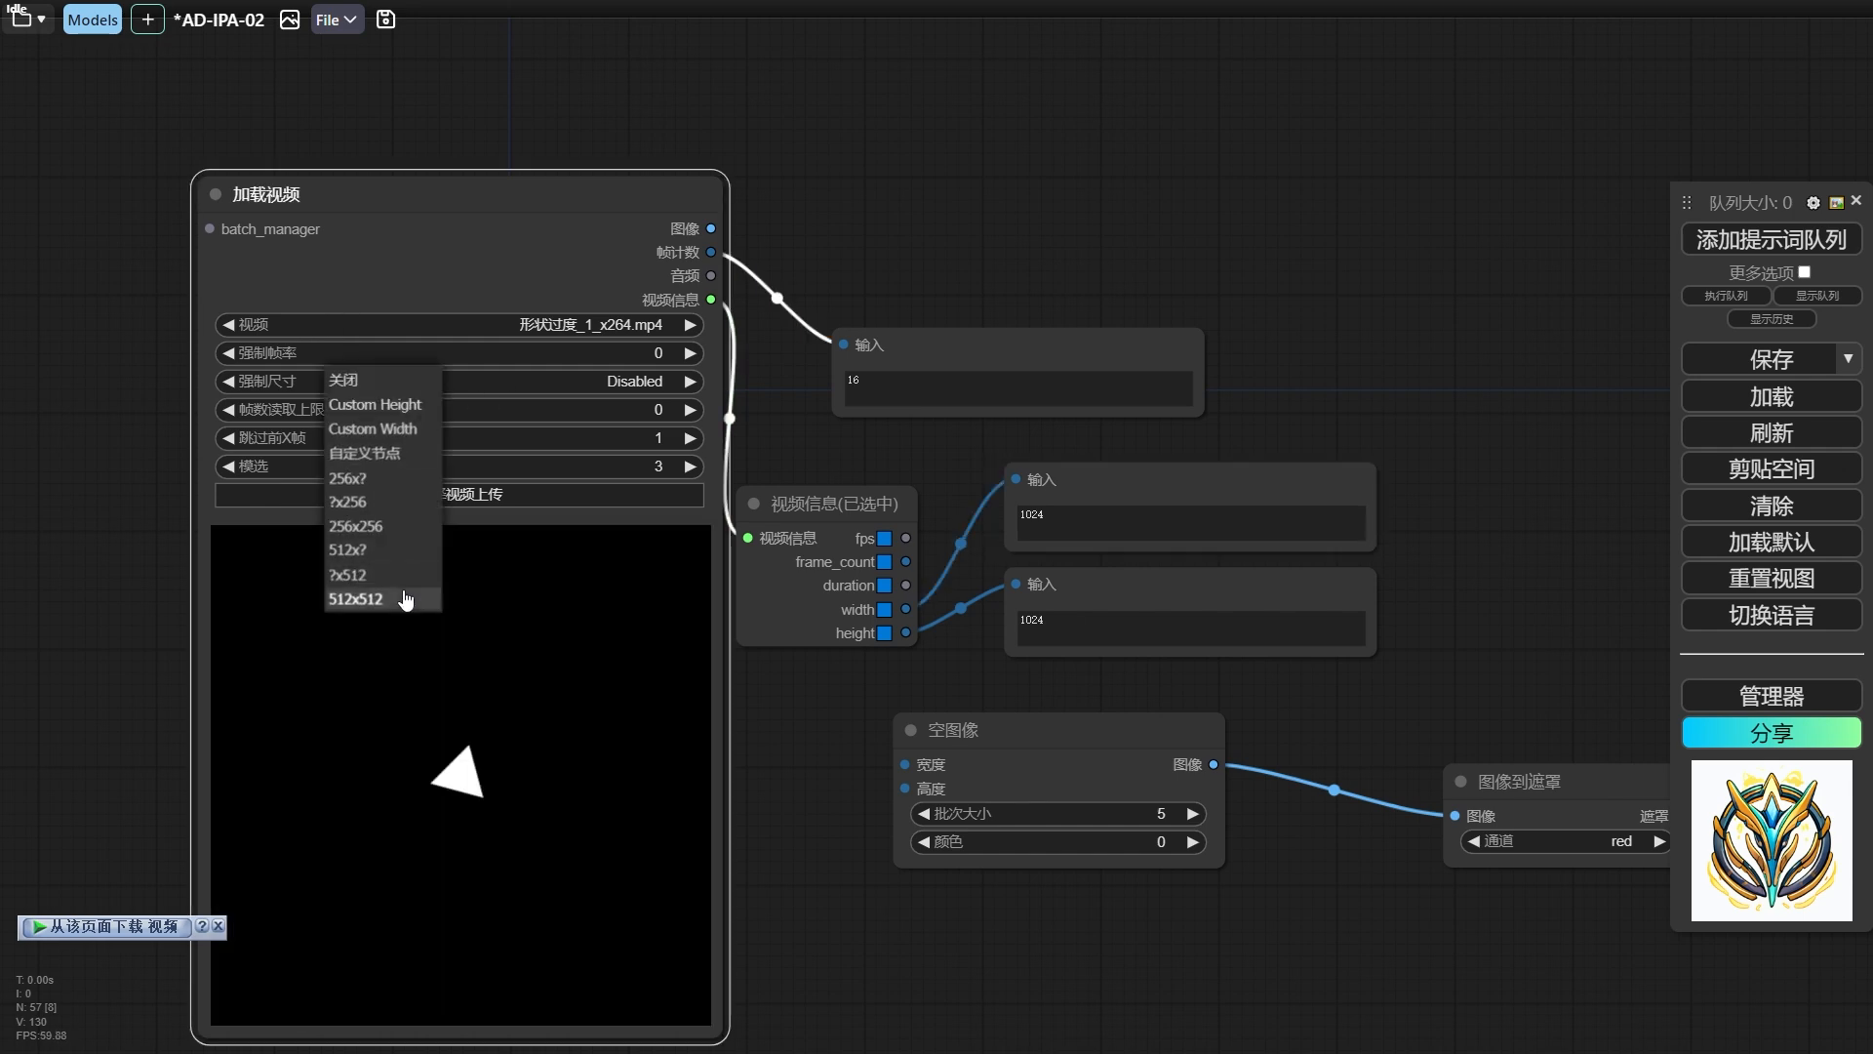
click(406, 598)
drag(828, 609, 839, 764)
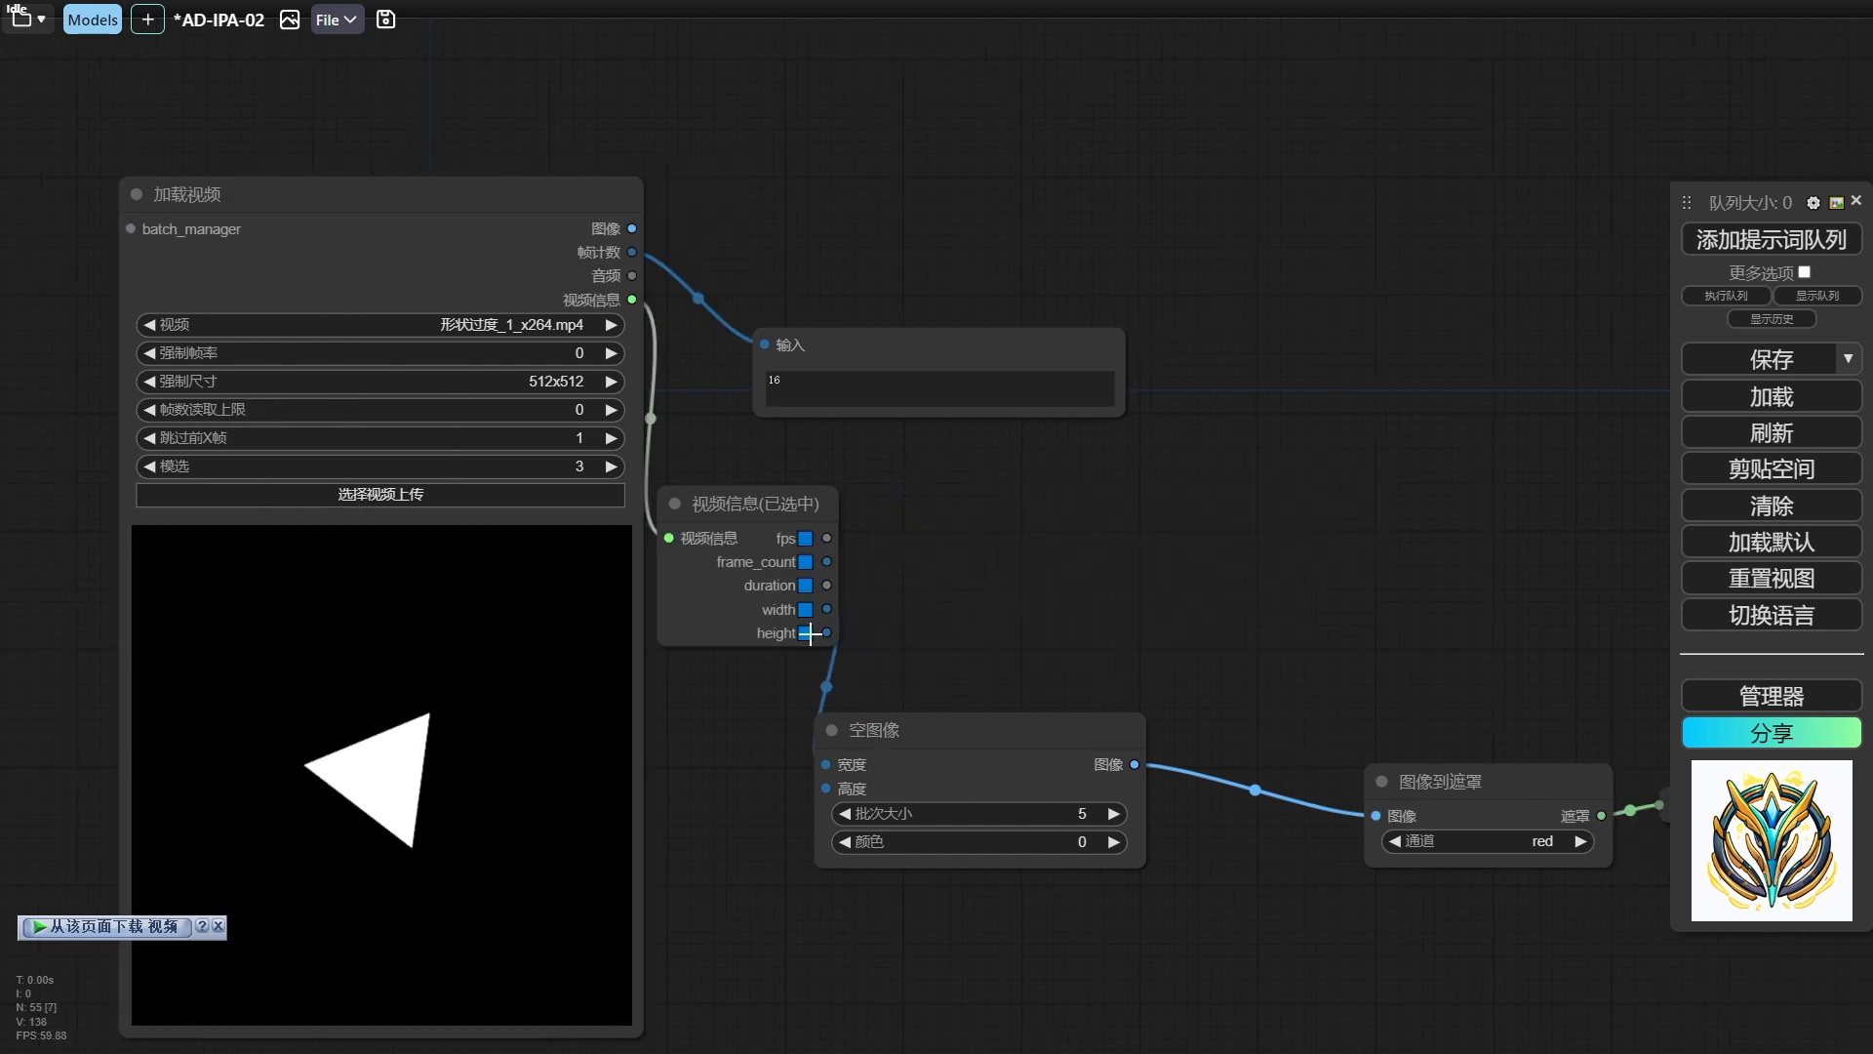
drag(810, 633, 826, 788)
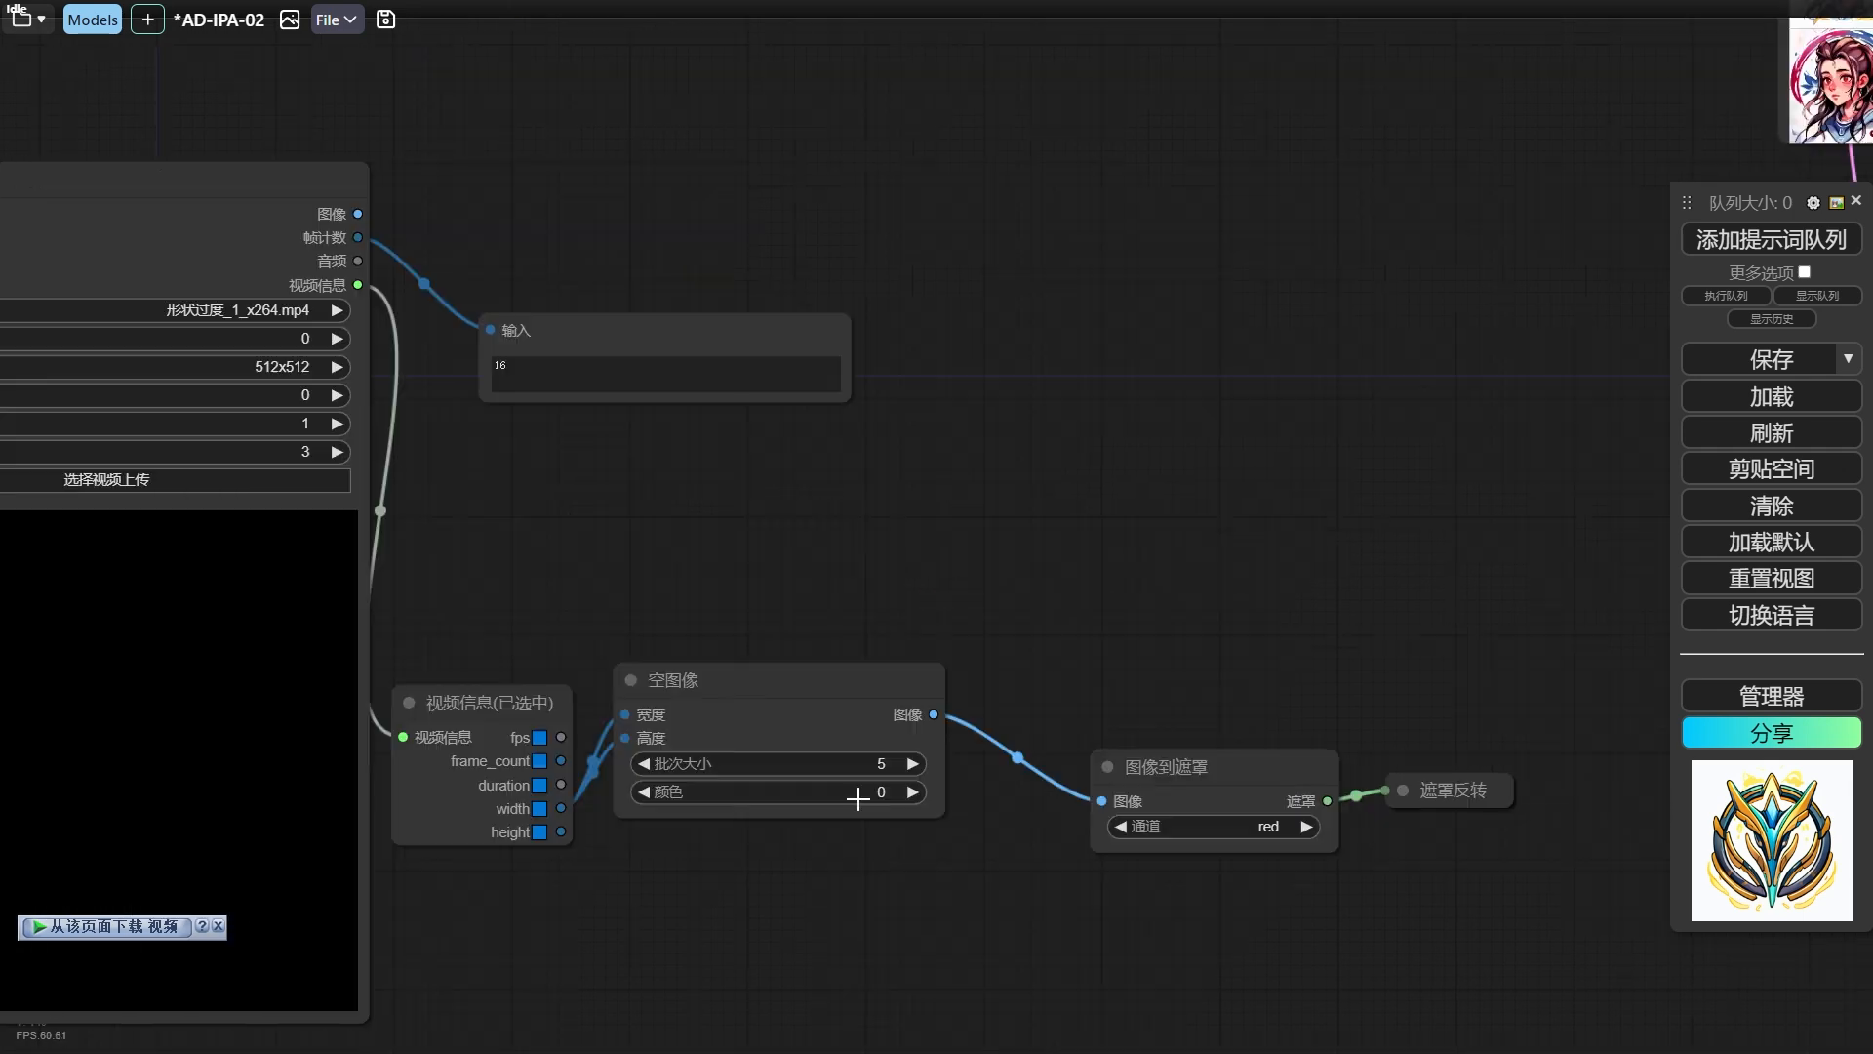
Set the 空图像 node's 批次大小 to 4.
click(878, 763)
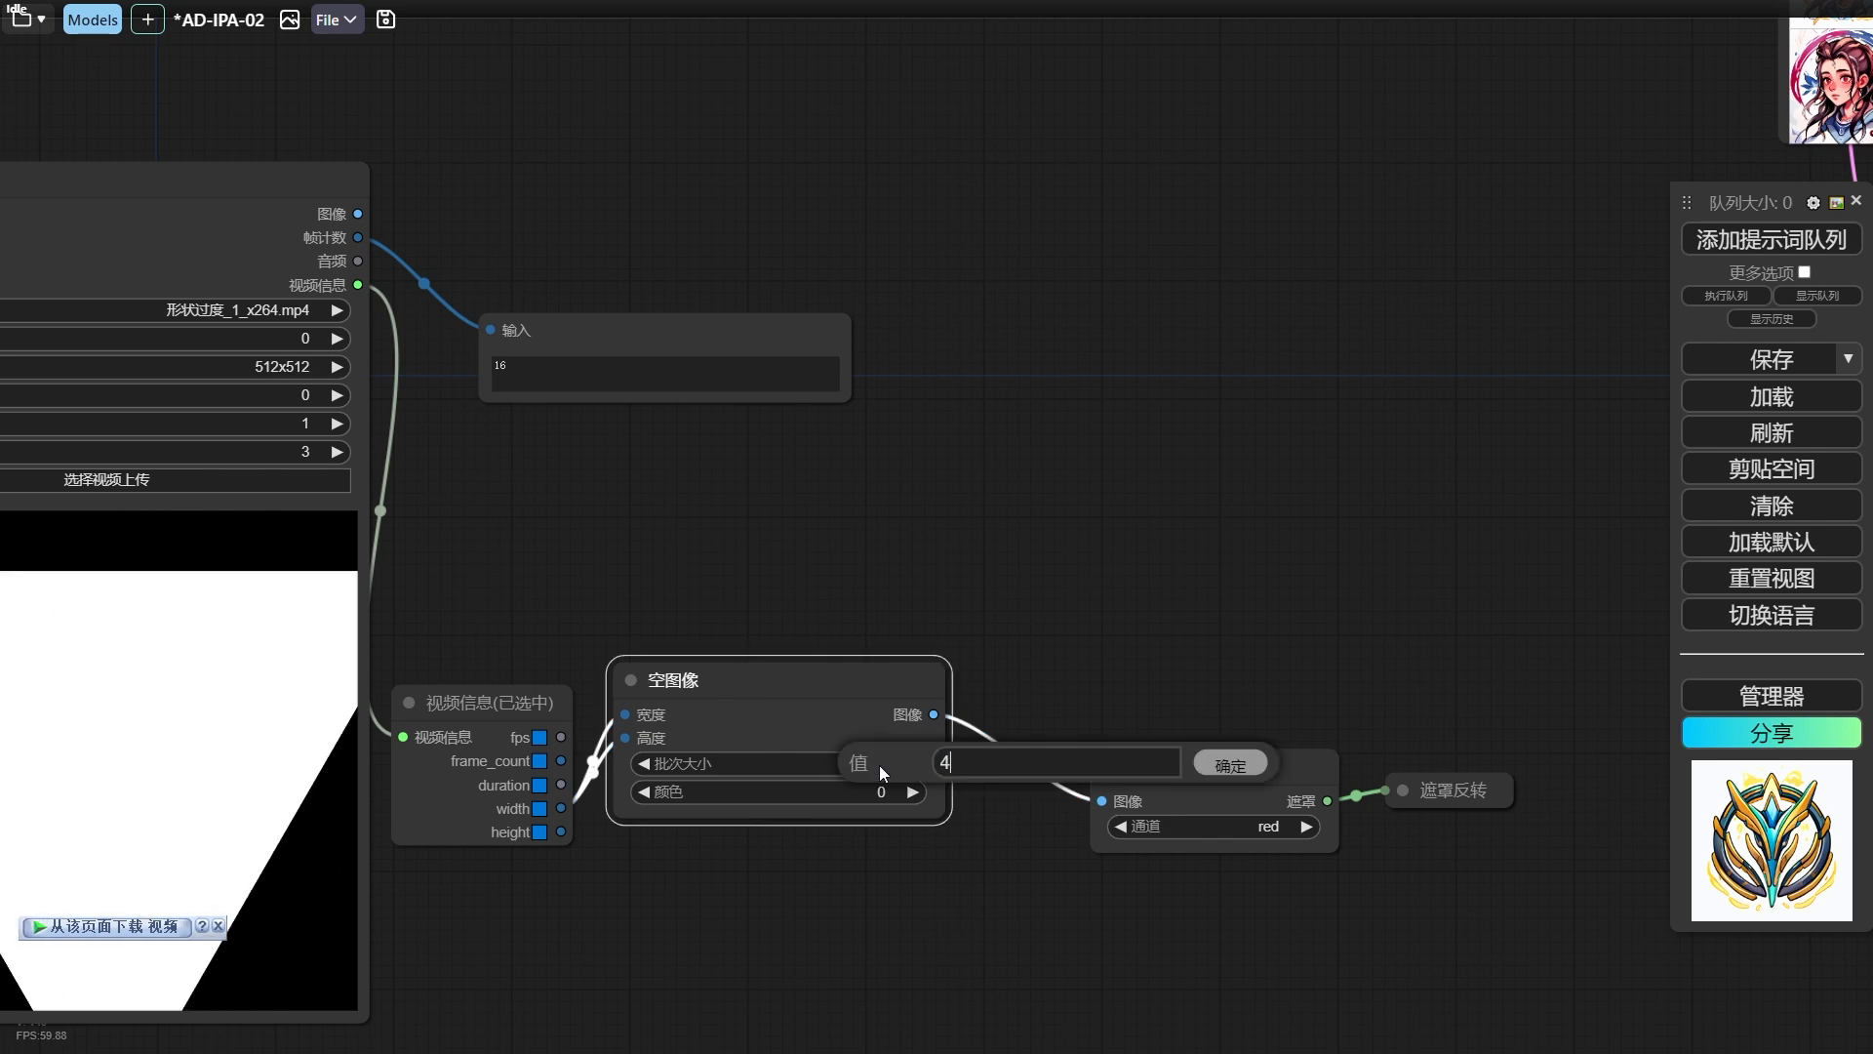
text(4)
key(Return)
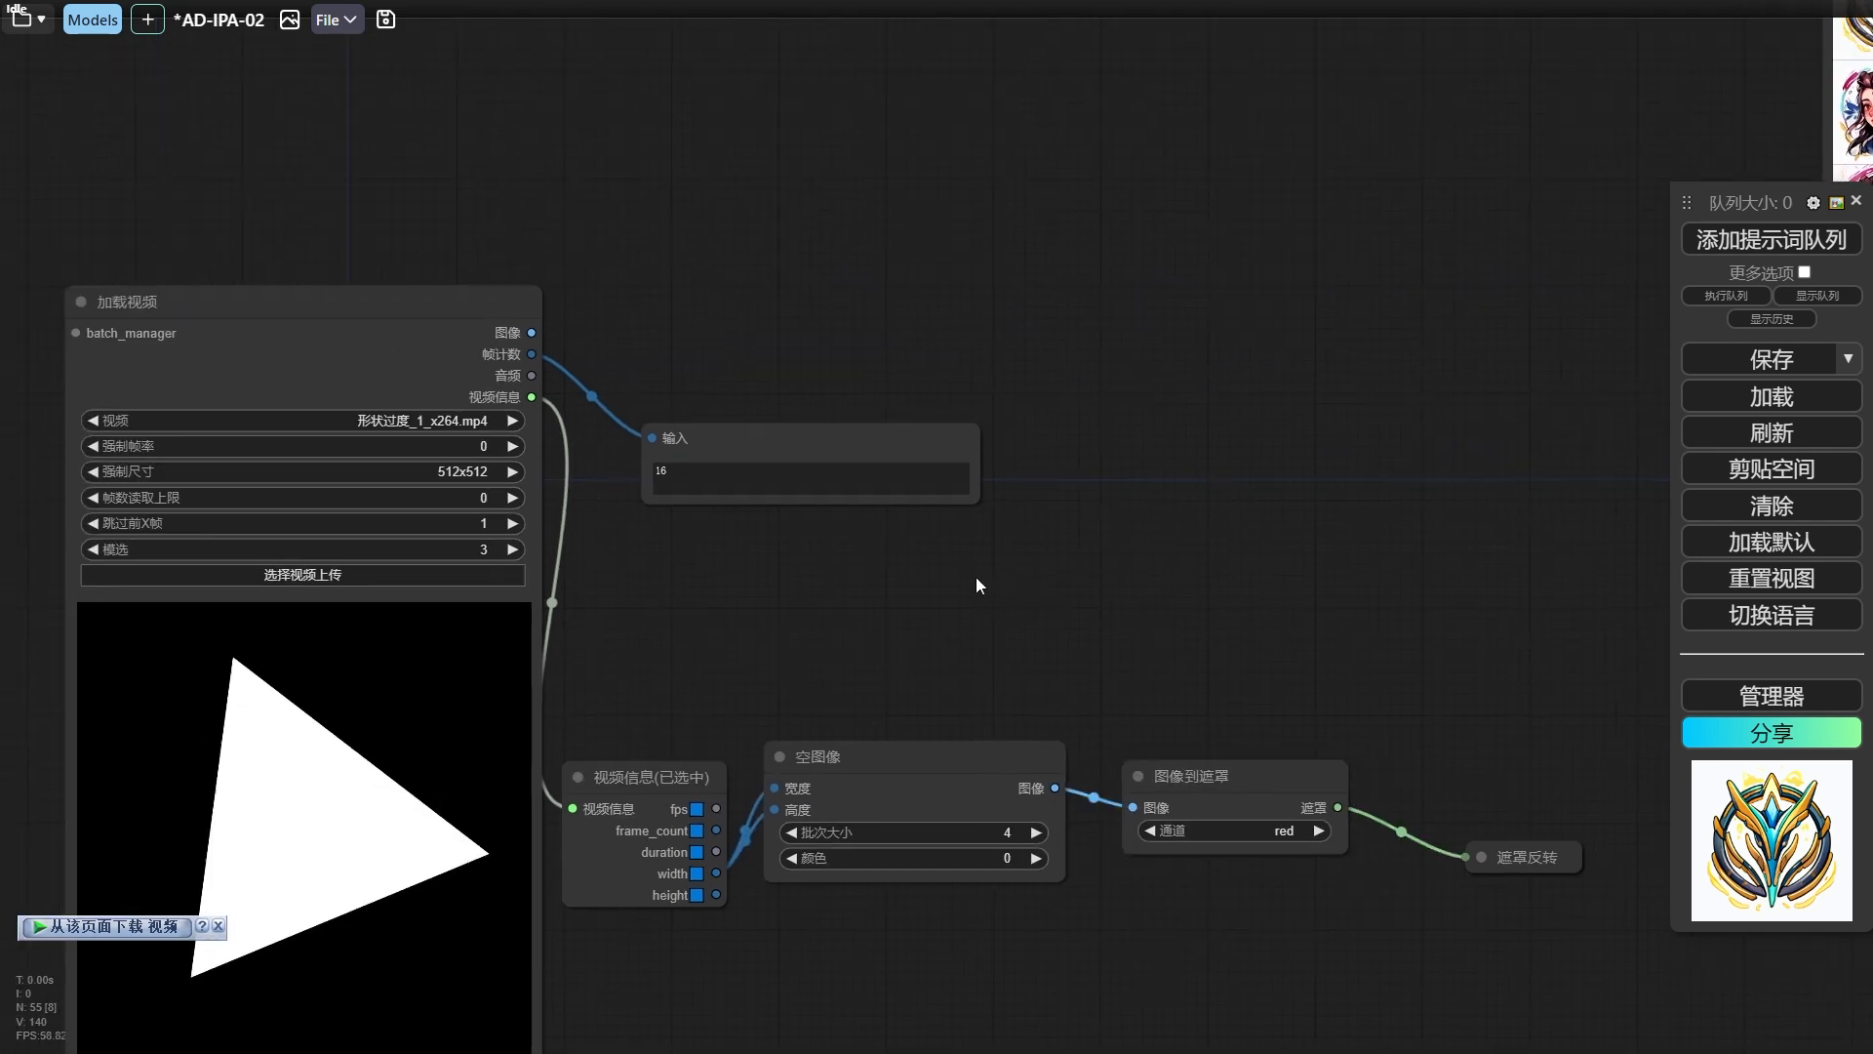
Convert the video frames with a 图像到遮罩 node and preview both the video mask and the blank-image mask in a 遮罩预览 node.
drag(712, 441, 715, 410)
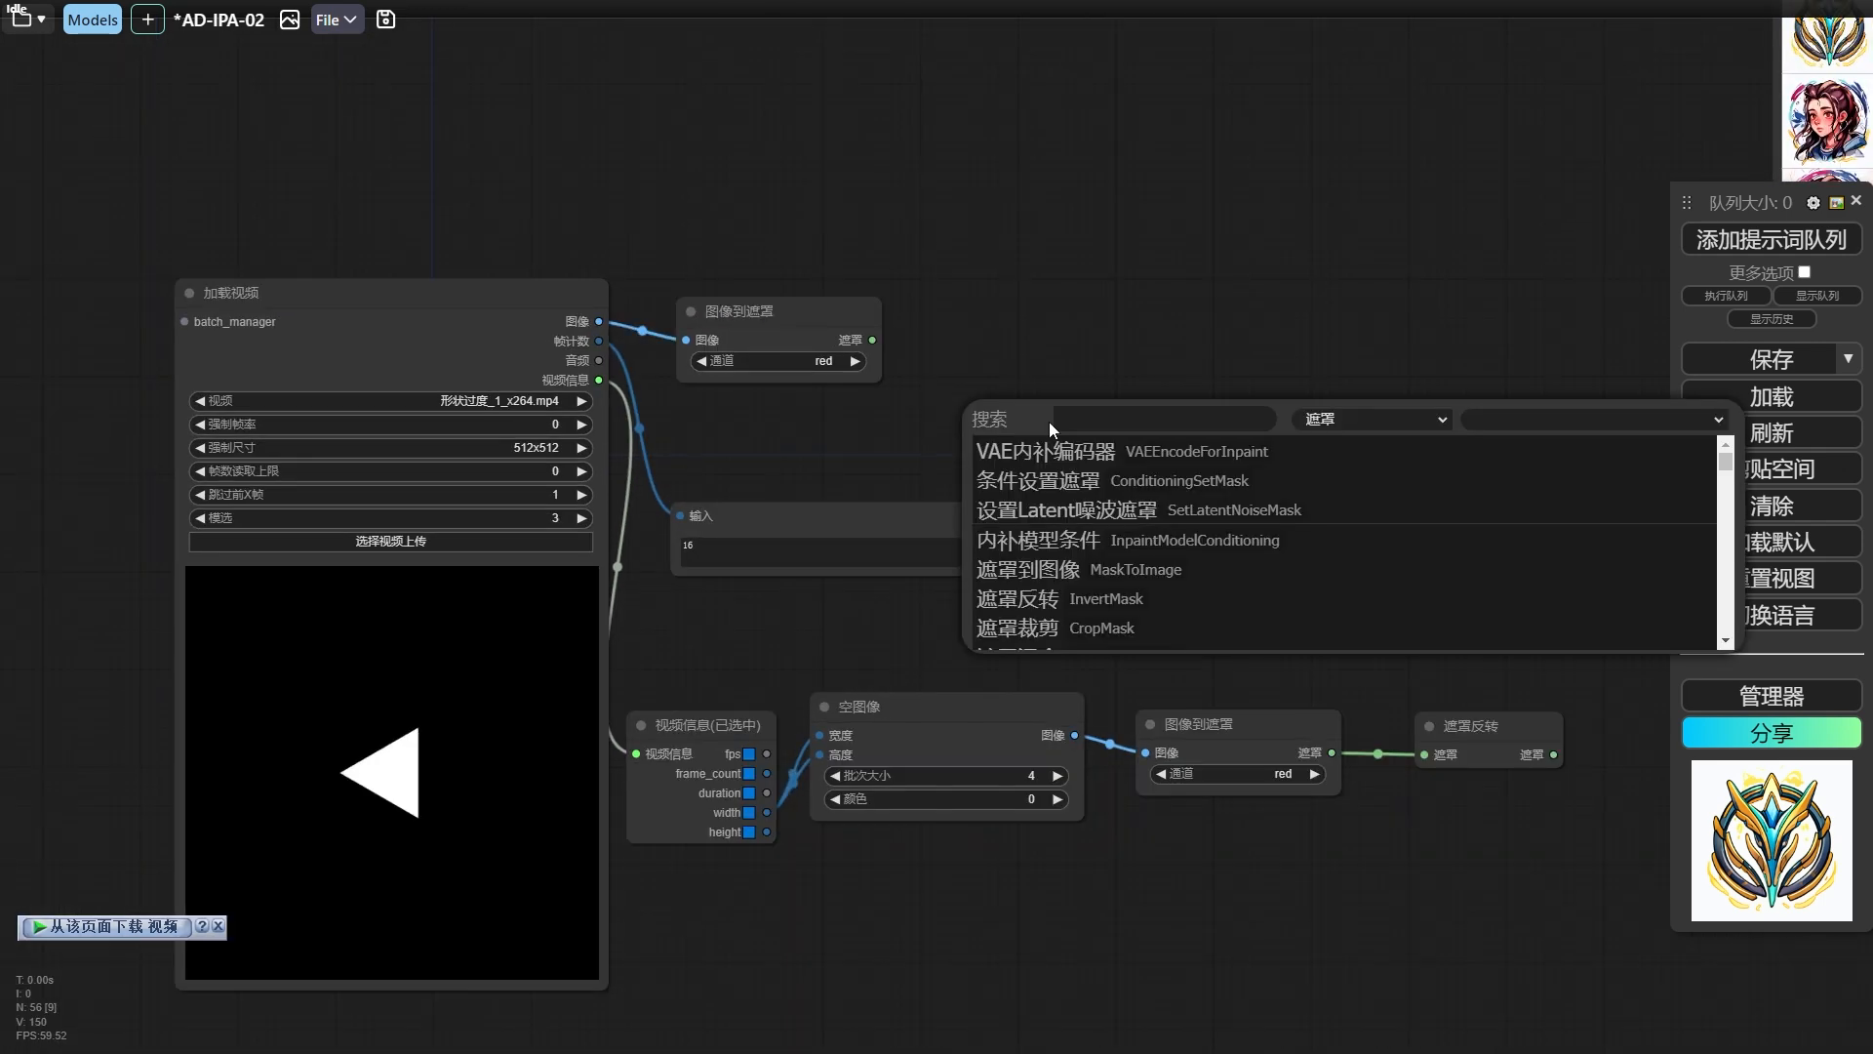
text(pre)
key(Down)
key(Return)
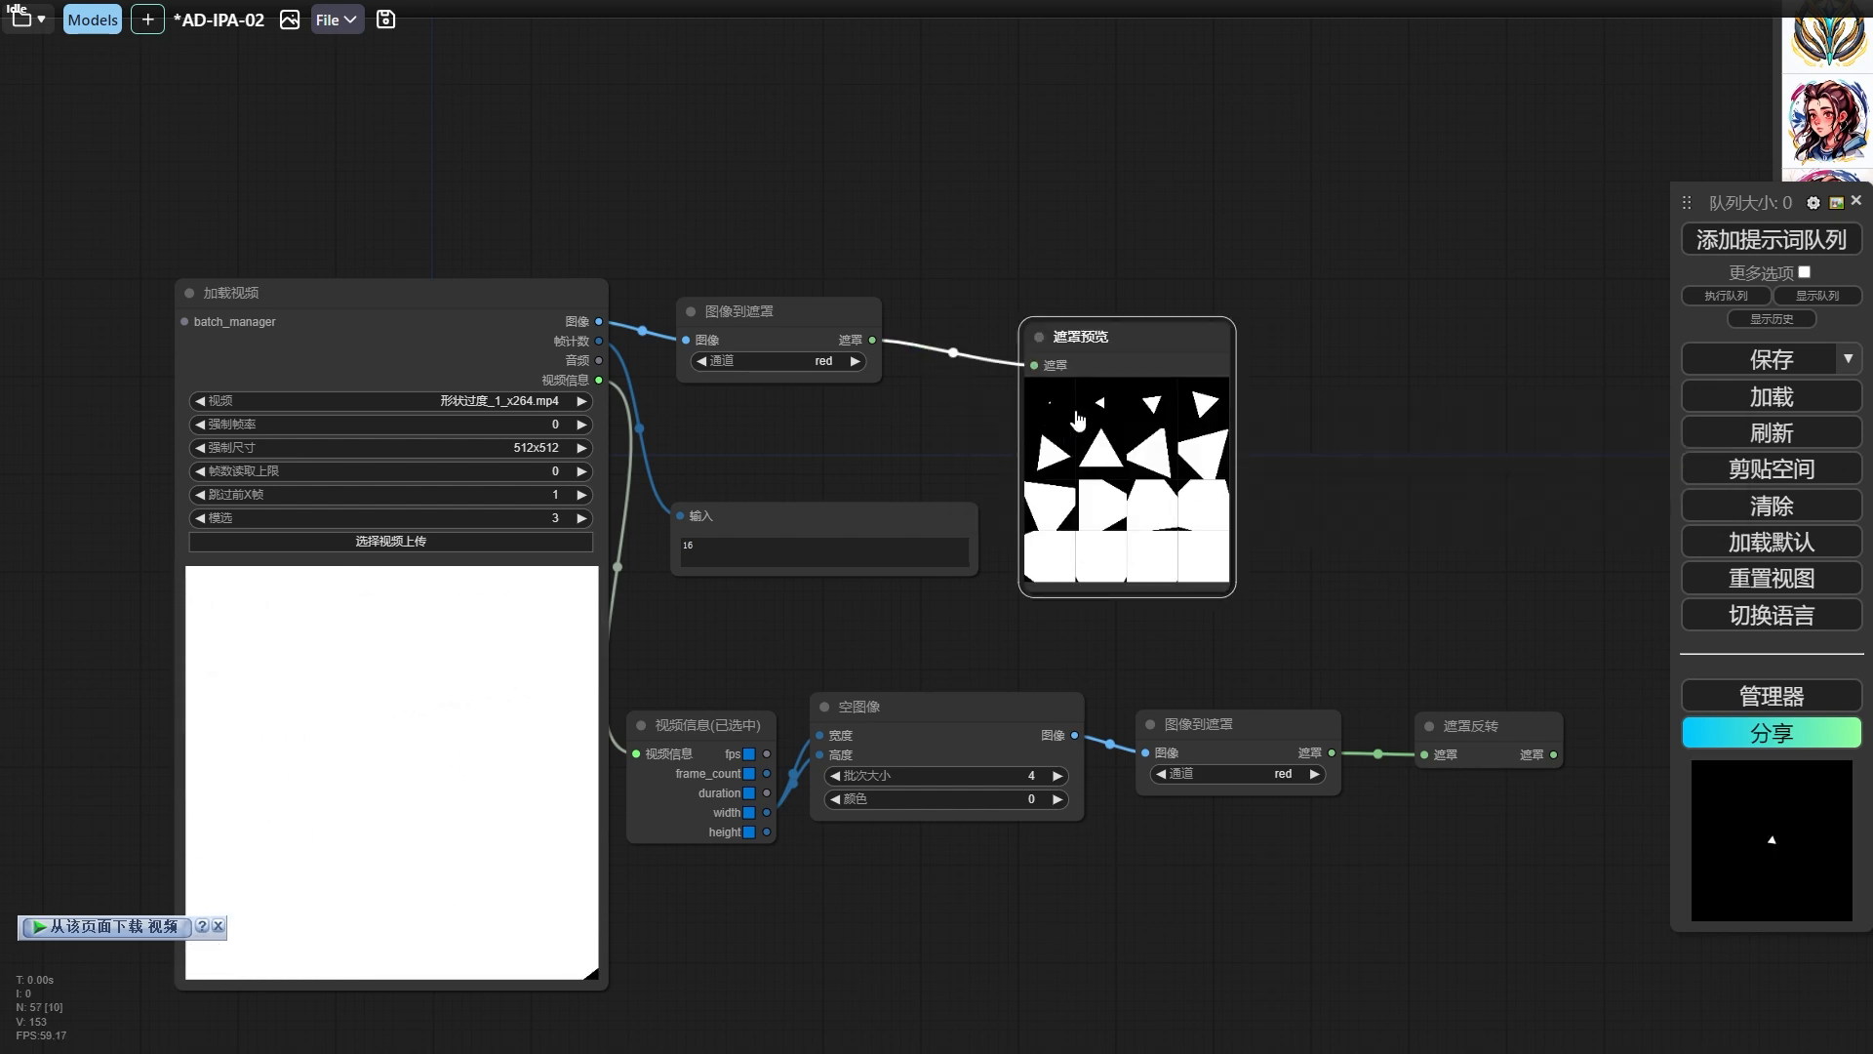
click(871, 722)
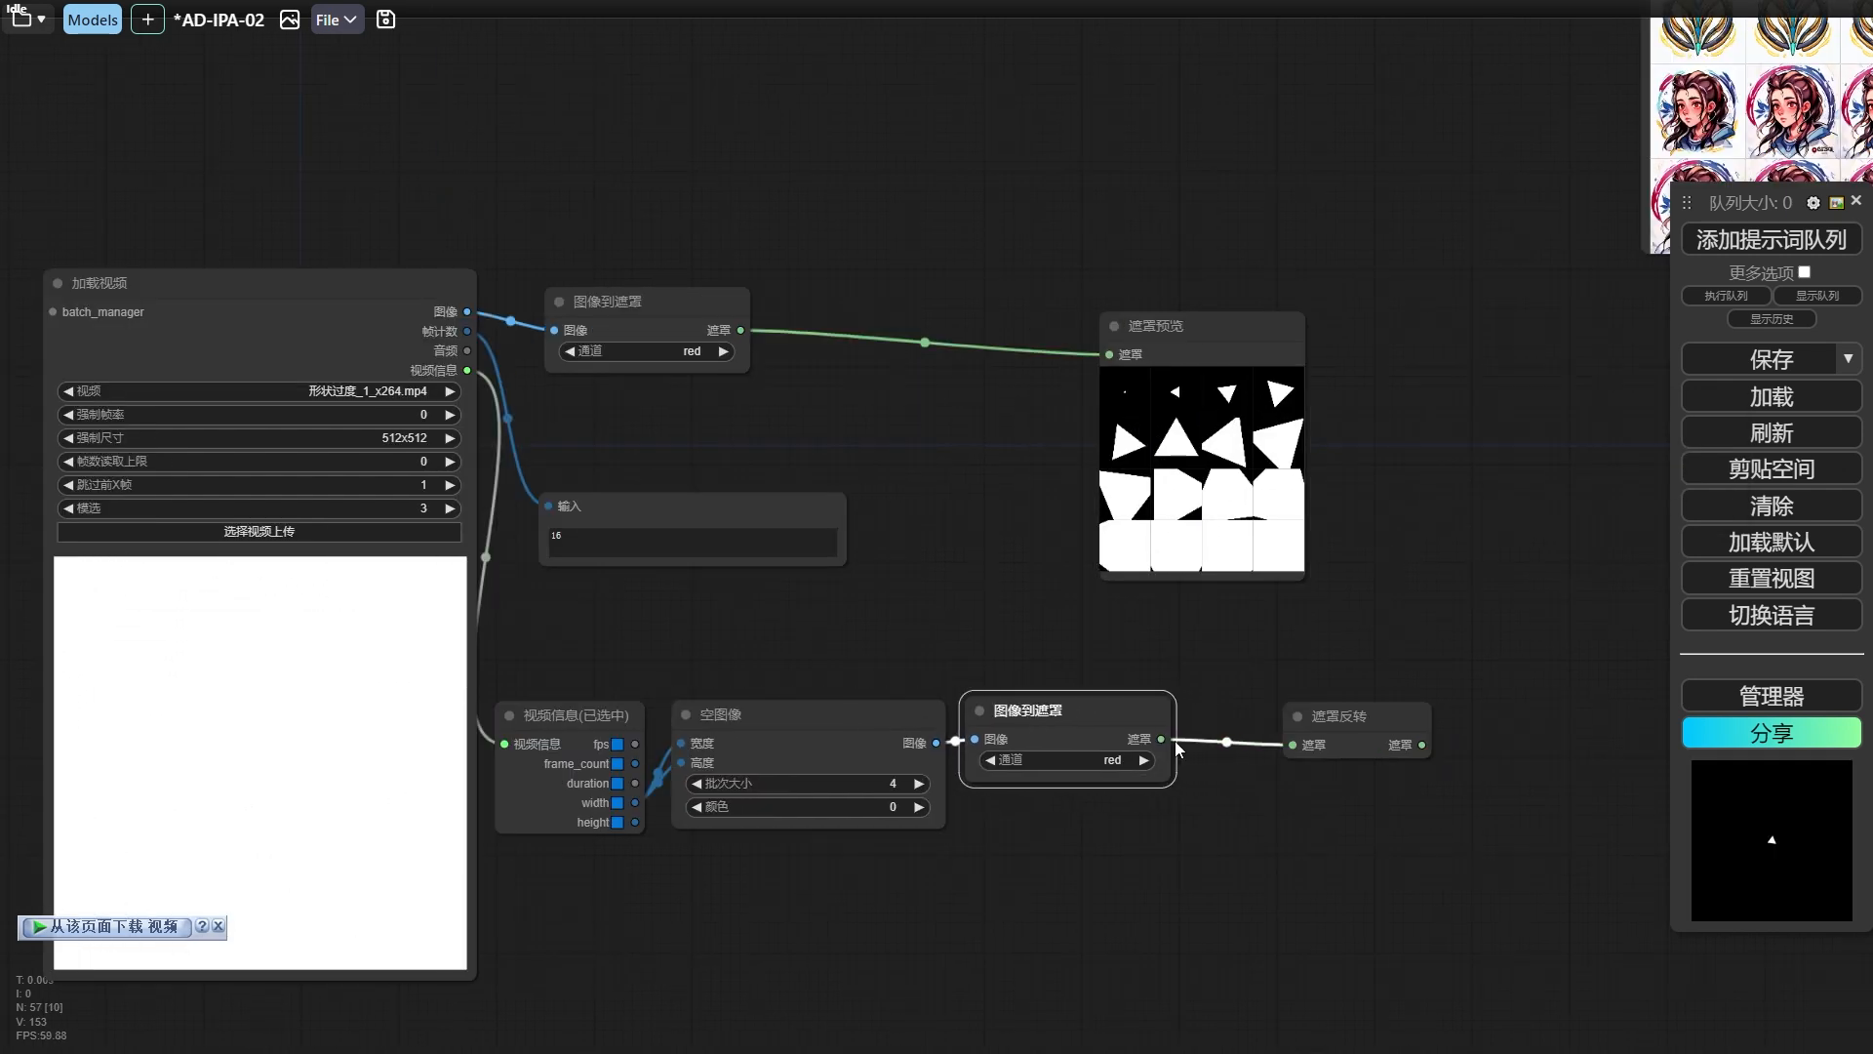
drag(1164, 739, 1284, 320)
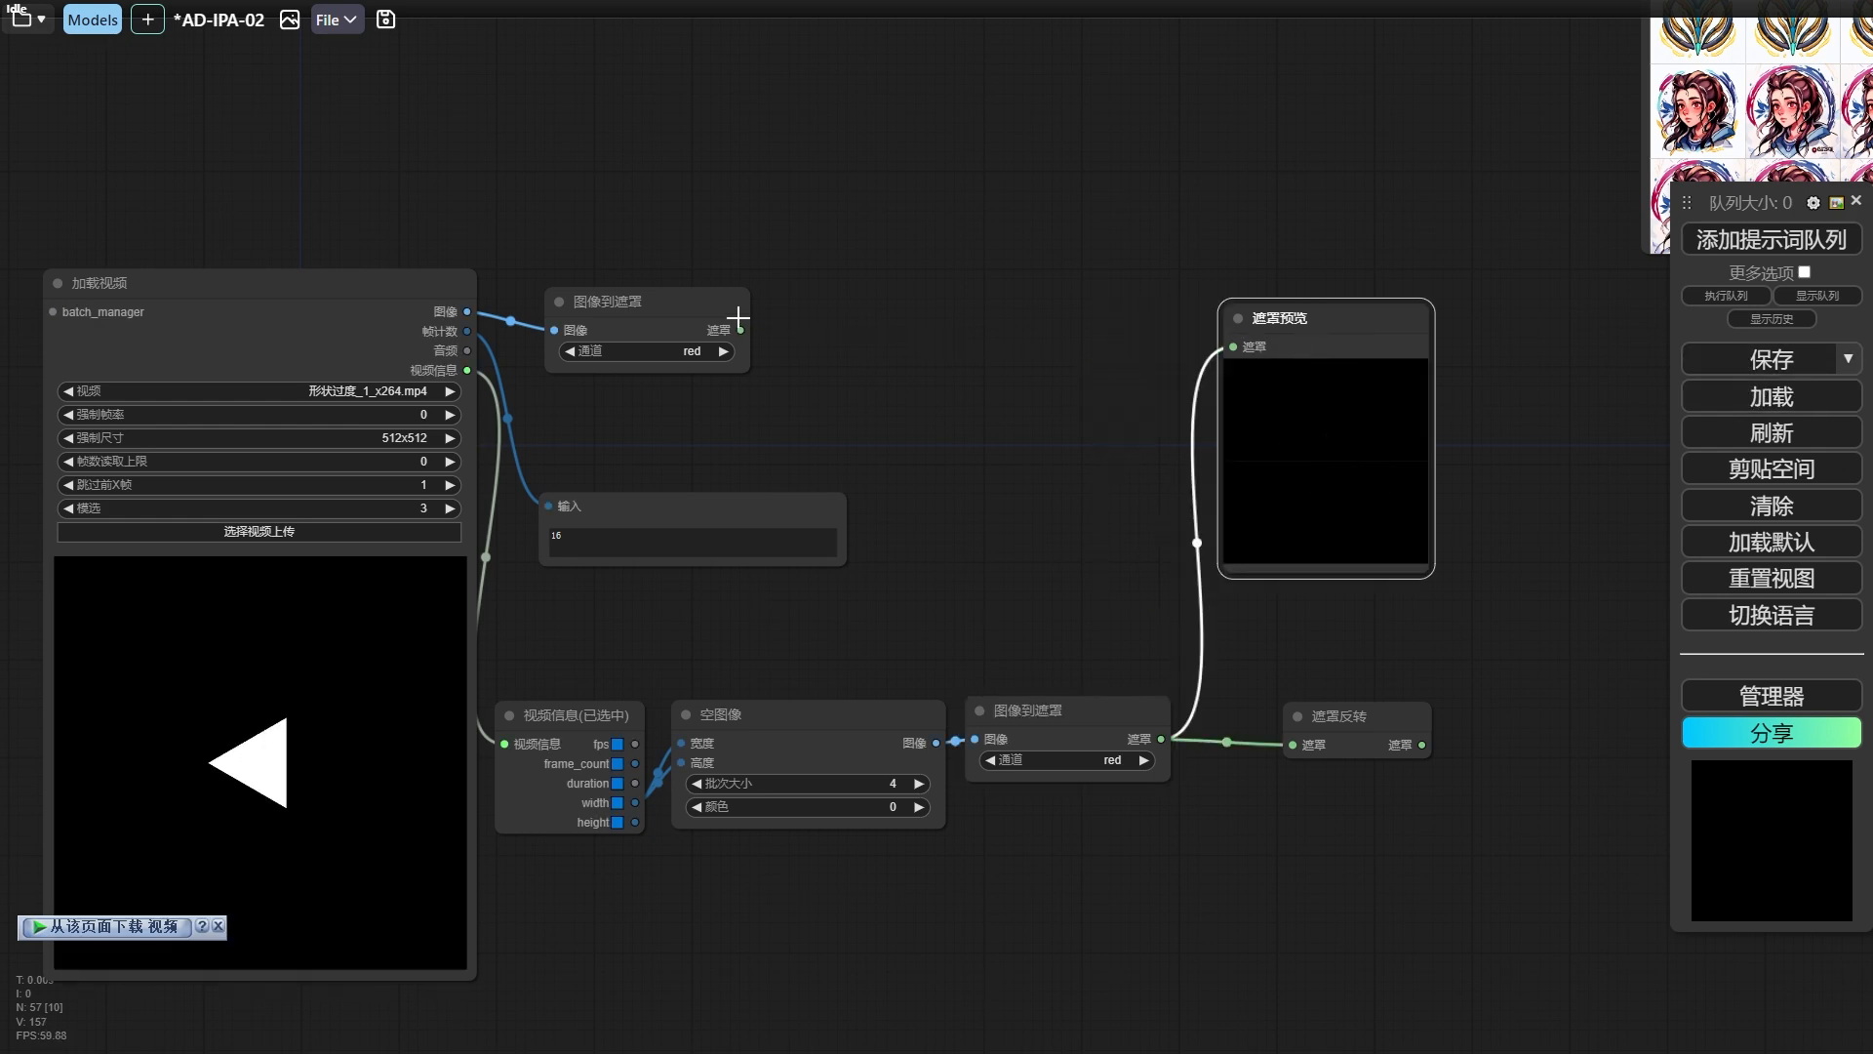
Add a 遮罩组合批次 node combining the blank-image mask as 遮罩1 and the video mask as 遮罩2.
drag(741, 331, 918, 312)
click(960, 346)
text(batch)
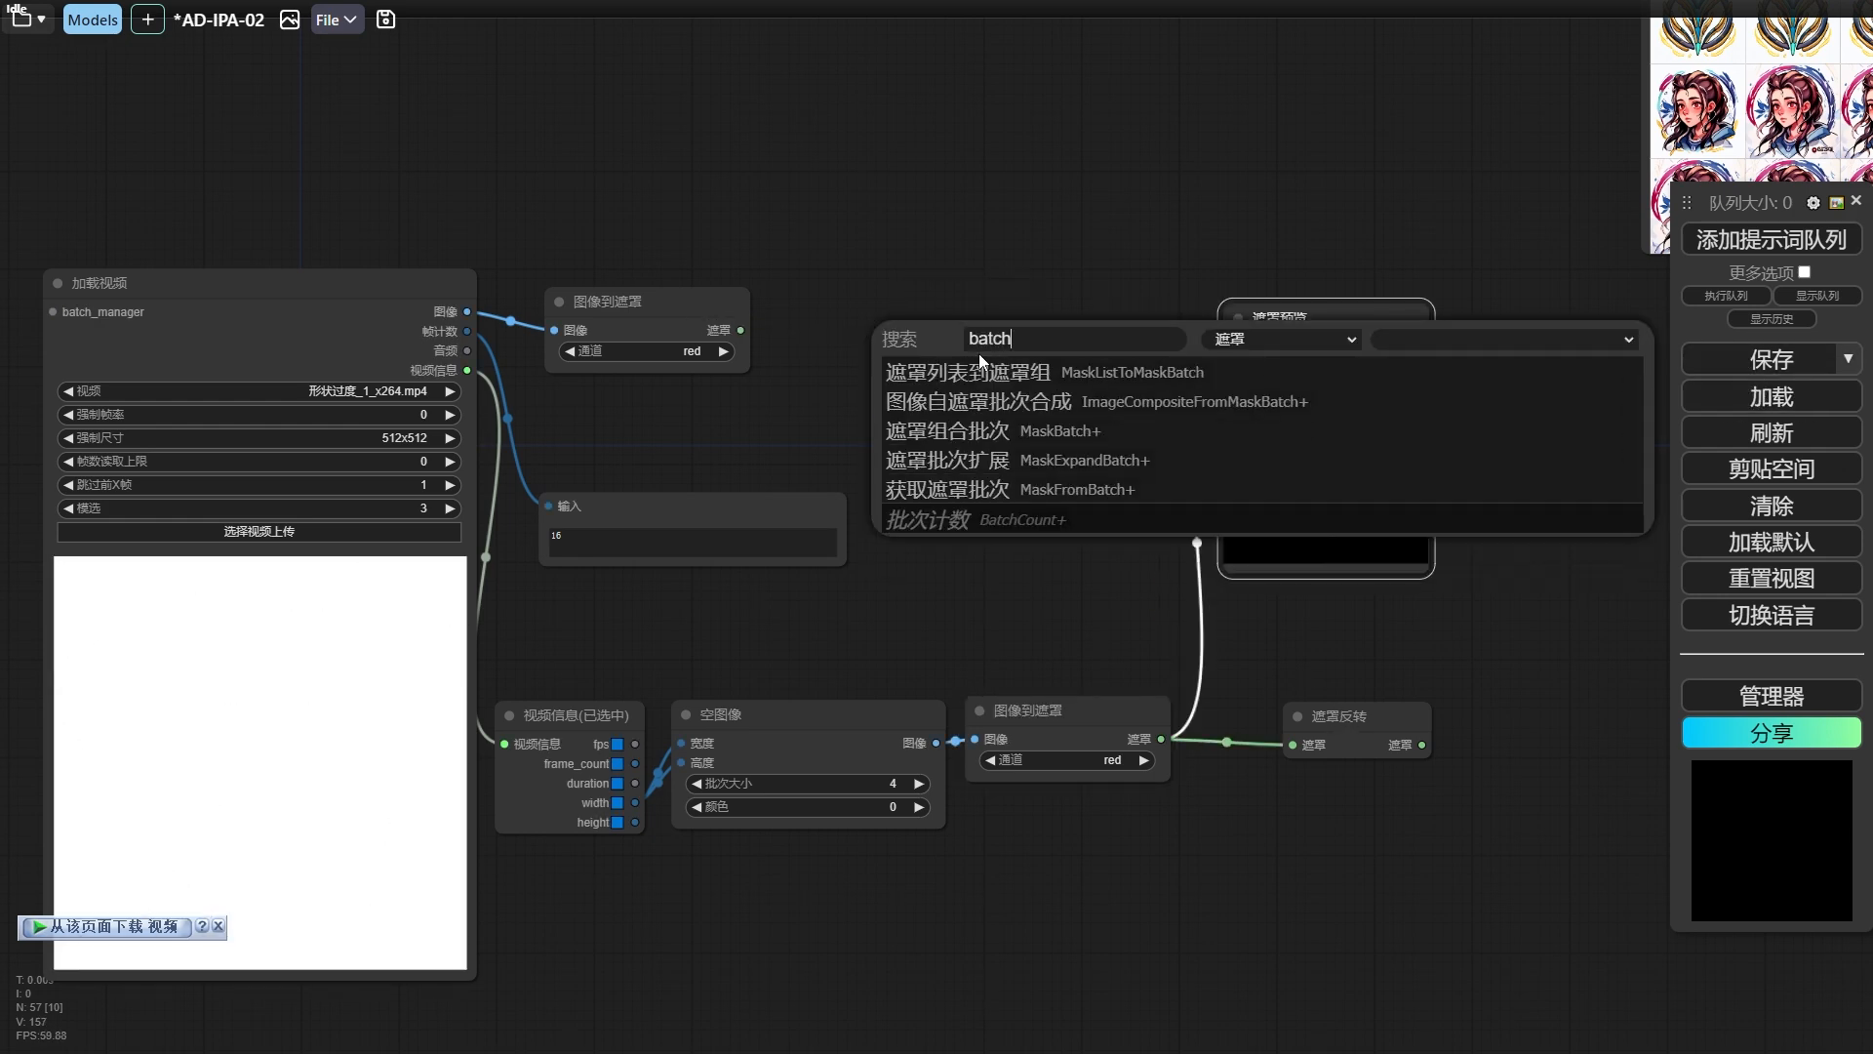
click(980, 433)
drag(1051, 325, 1051, 313)
drag(1233, 346, 967, 343)
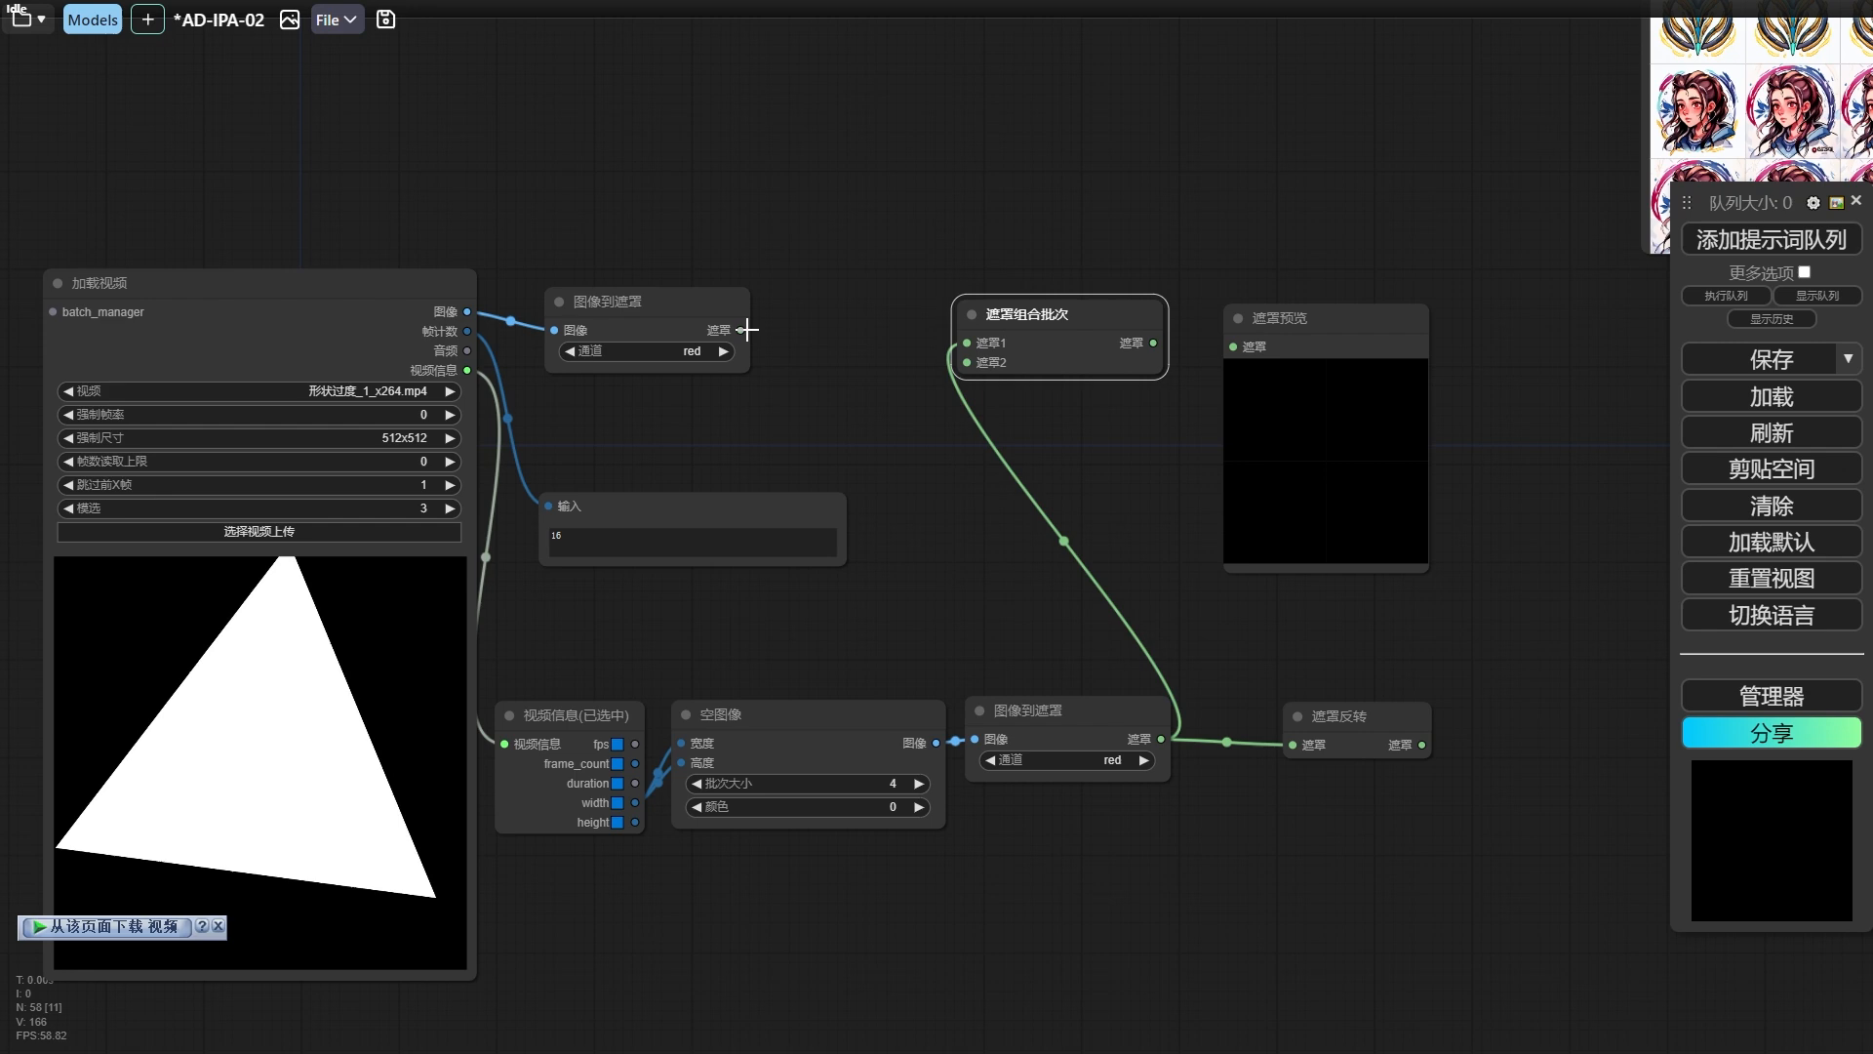
drag(747, 330, 966, 362)
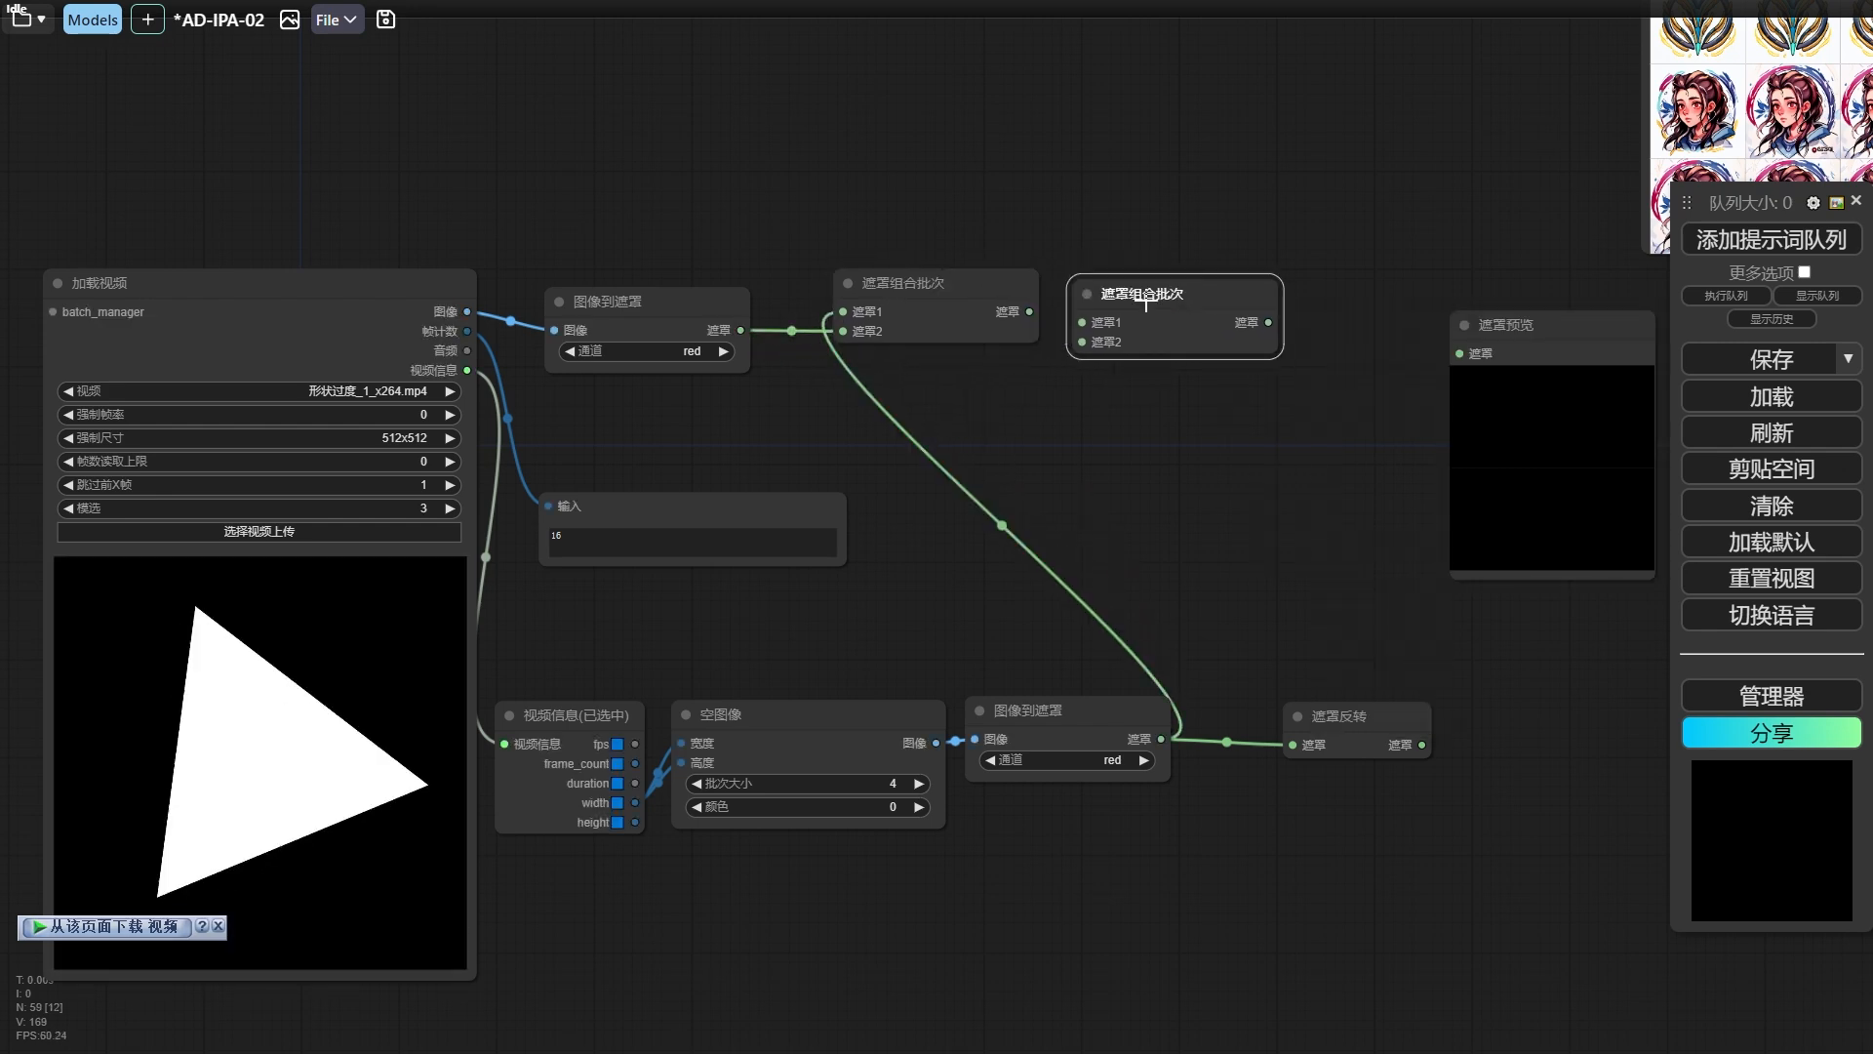
Append the 遮罩反转 output to the combined masks through a second 遮罩组合批次 node and preview the full sequence.
drag(1029, 312, 1133, 325)
drag(1422, 745, 1134, 344)
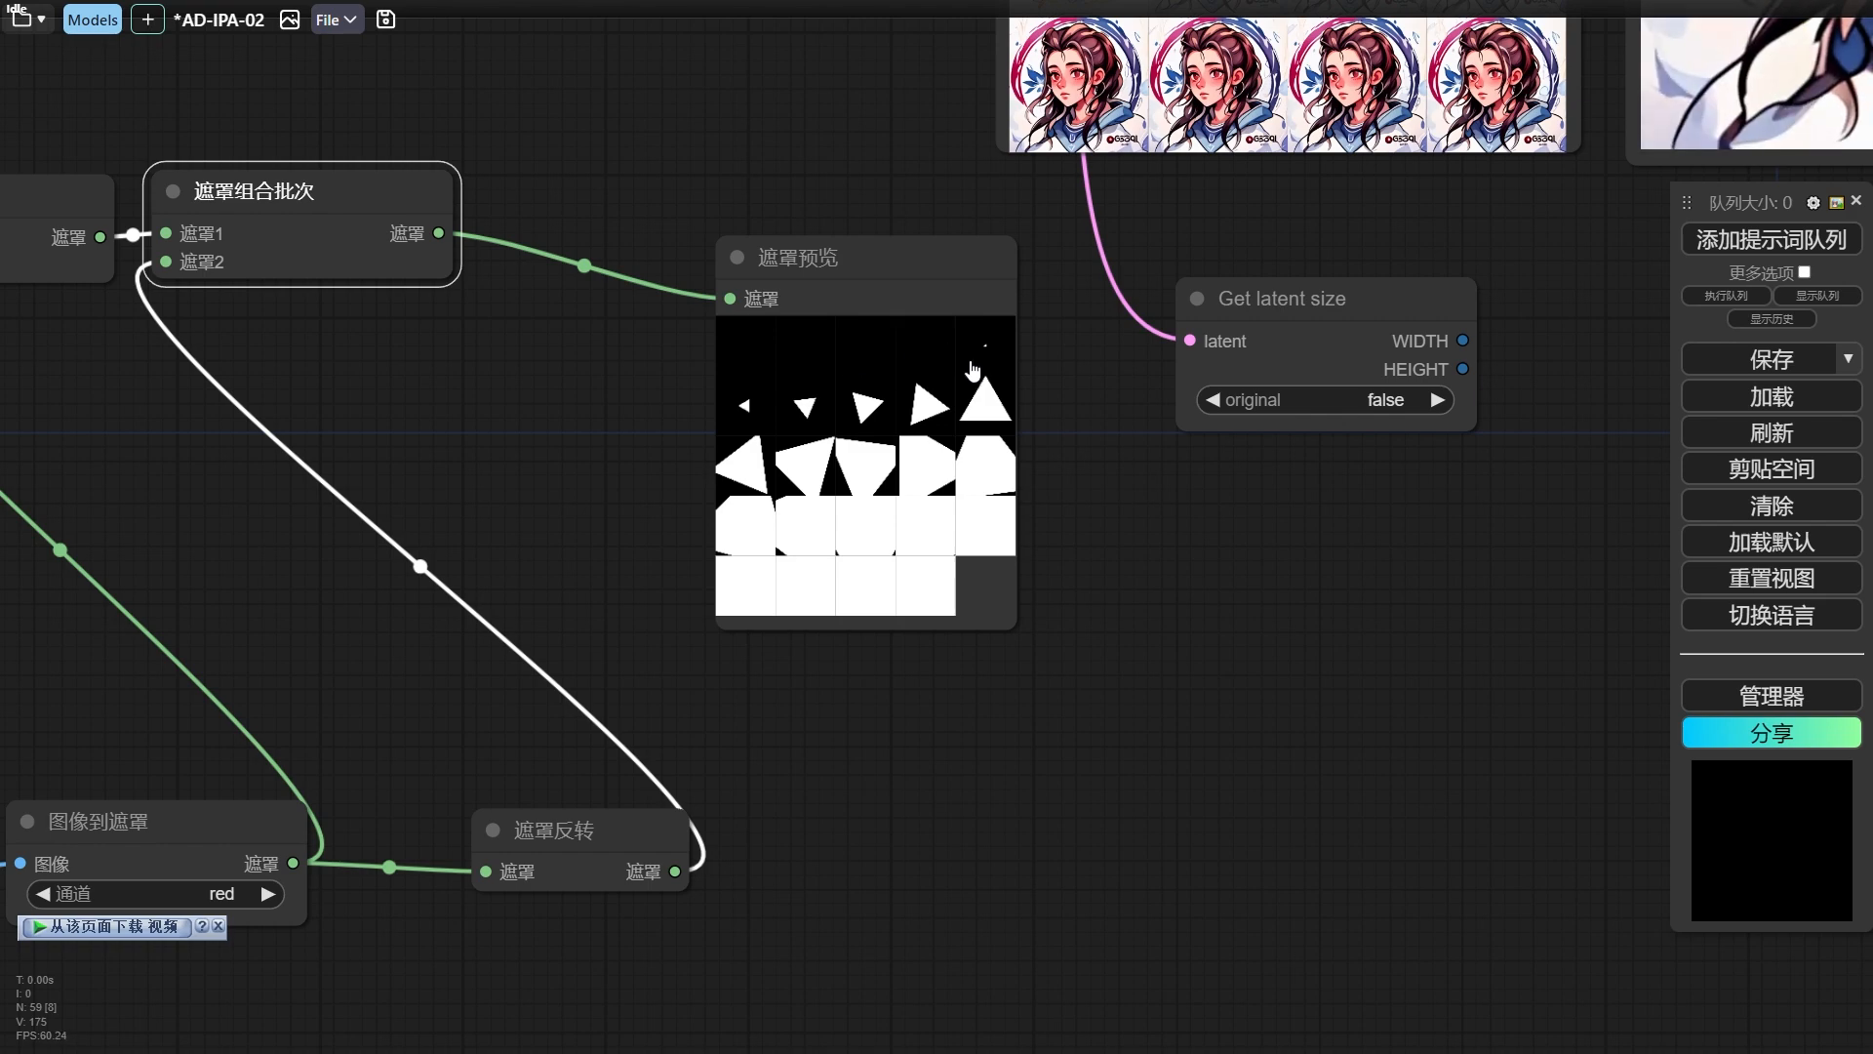
Remove the 遮罩预览 node, wire the custom mask batch in place of the generated masks, and run the workflow.
click(878, 255)
key(Delete)
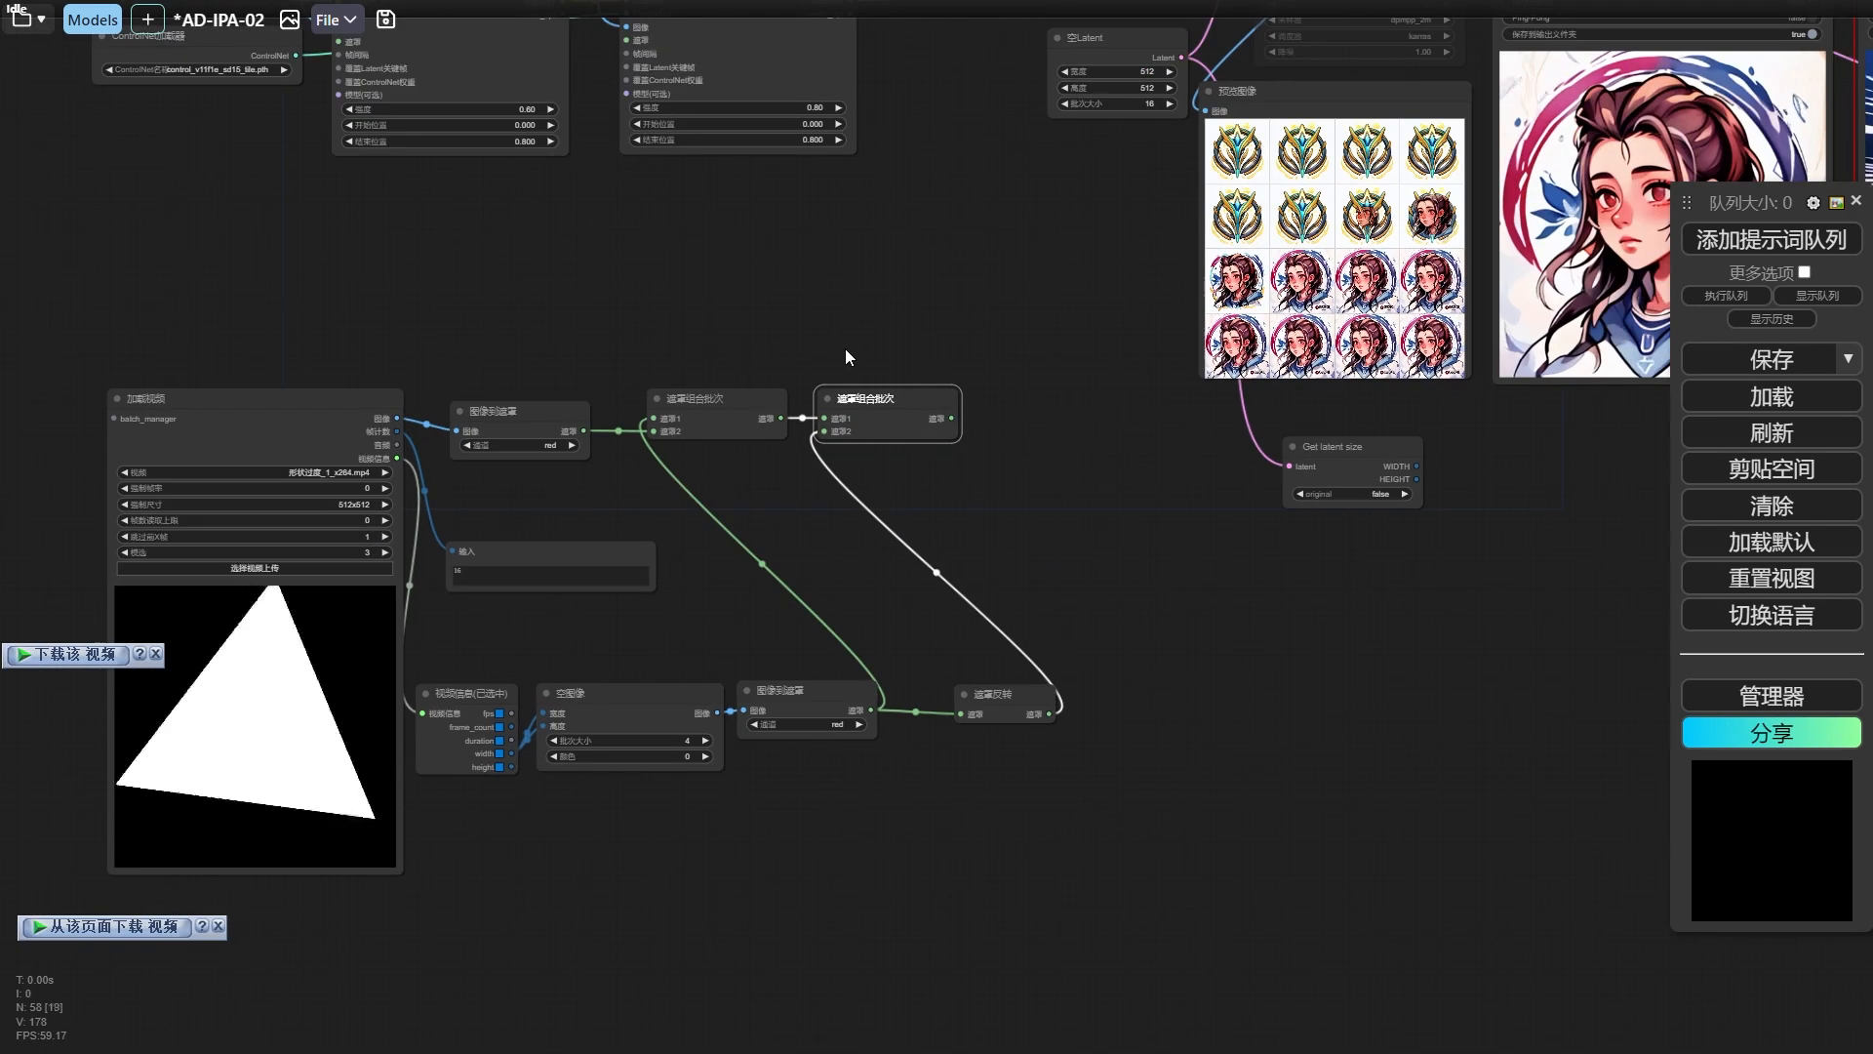
drag(845, 348, 903, 539)
click(812, 614)
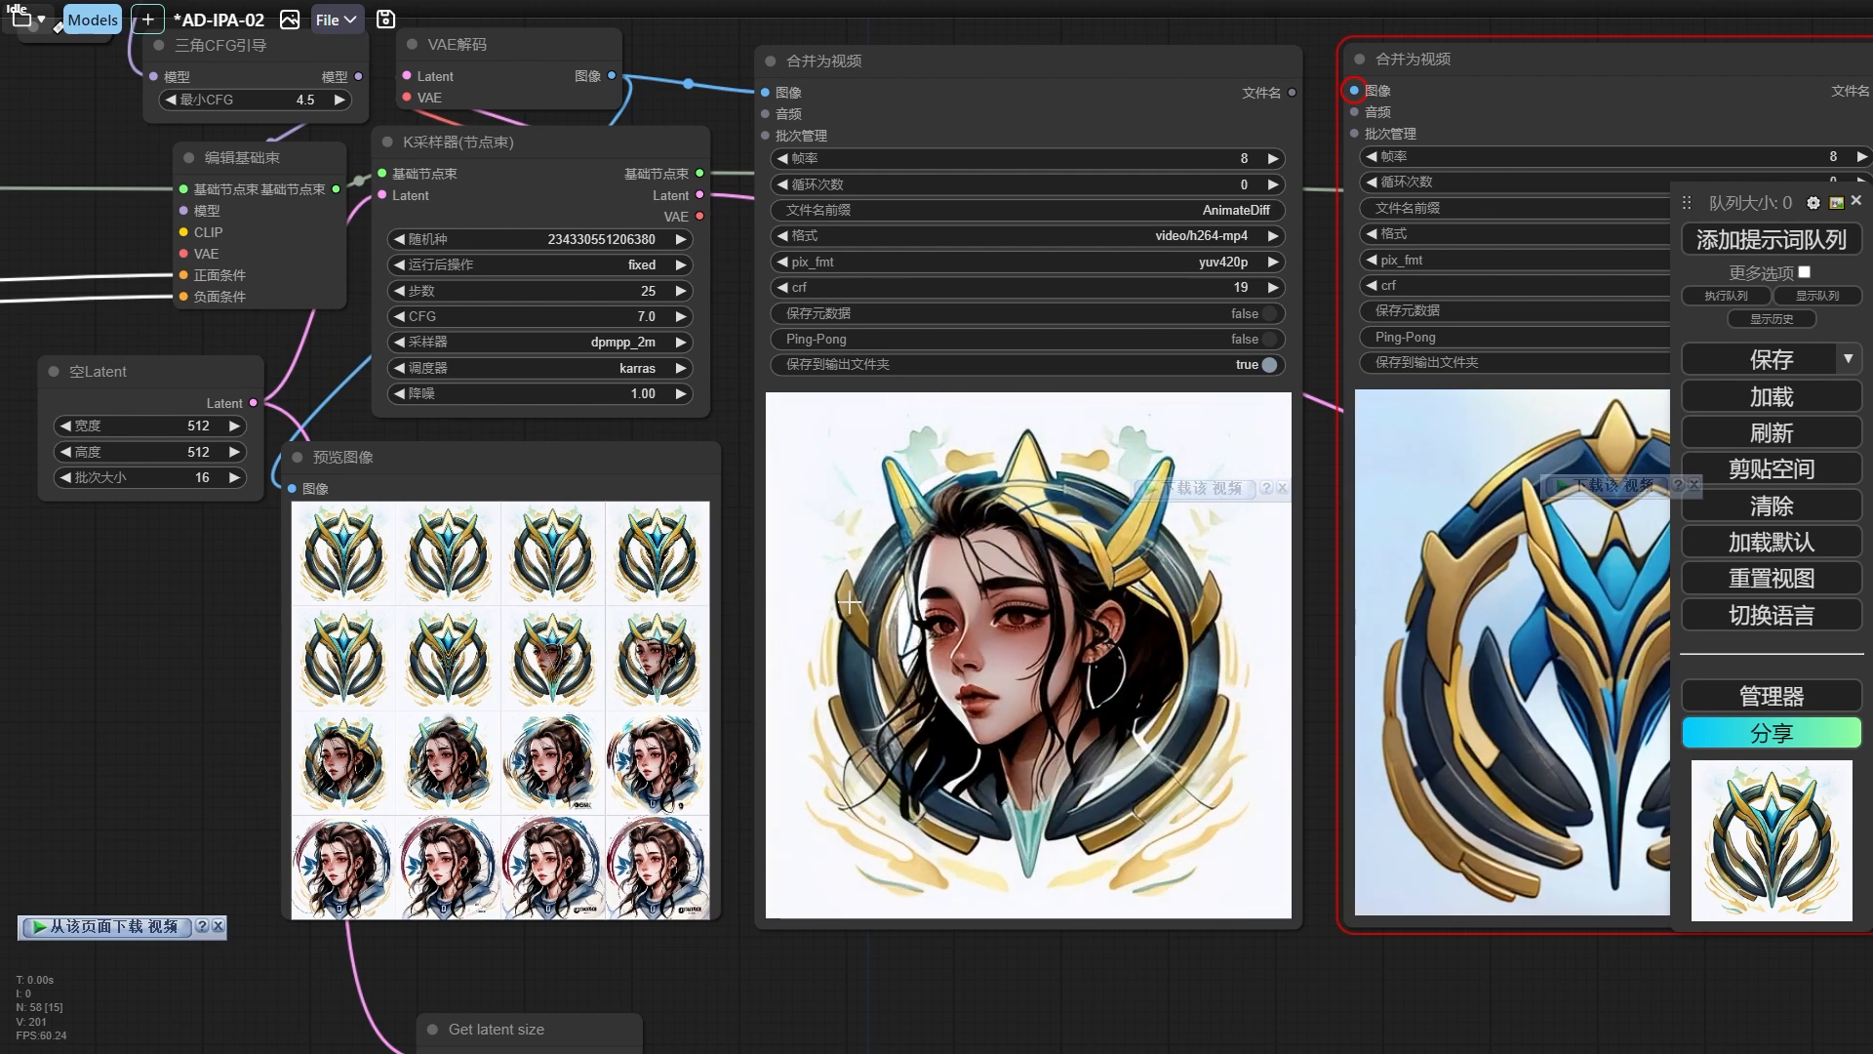
Set the last 高级ControlNet应用 node's 强度 to 0.90 and 结束位置 to 1.000, and rerun the workflow.
scroll(810, 586, down, 5)
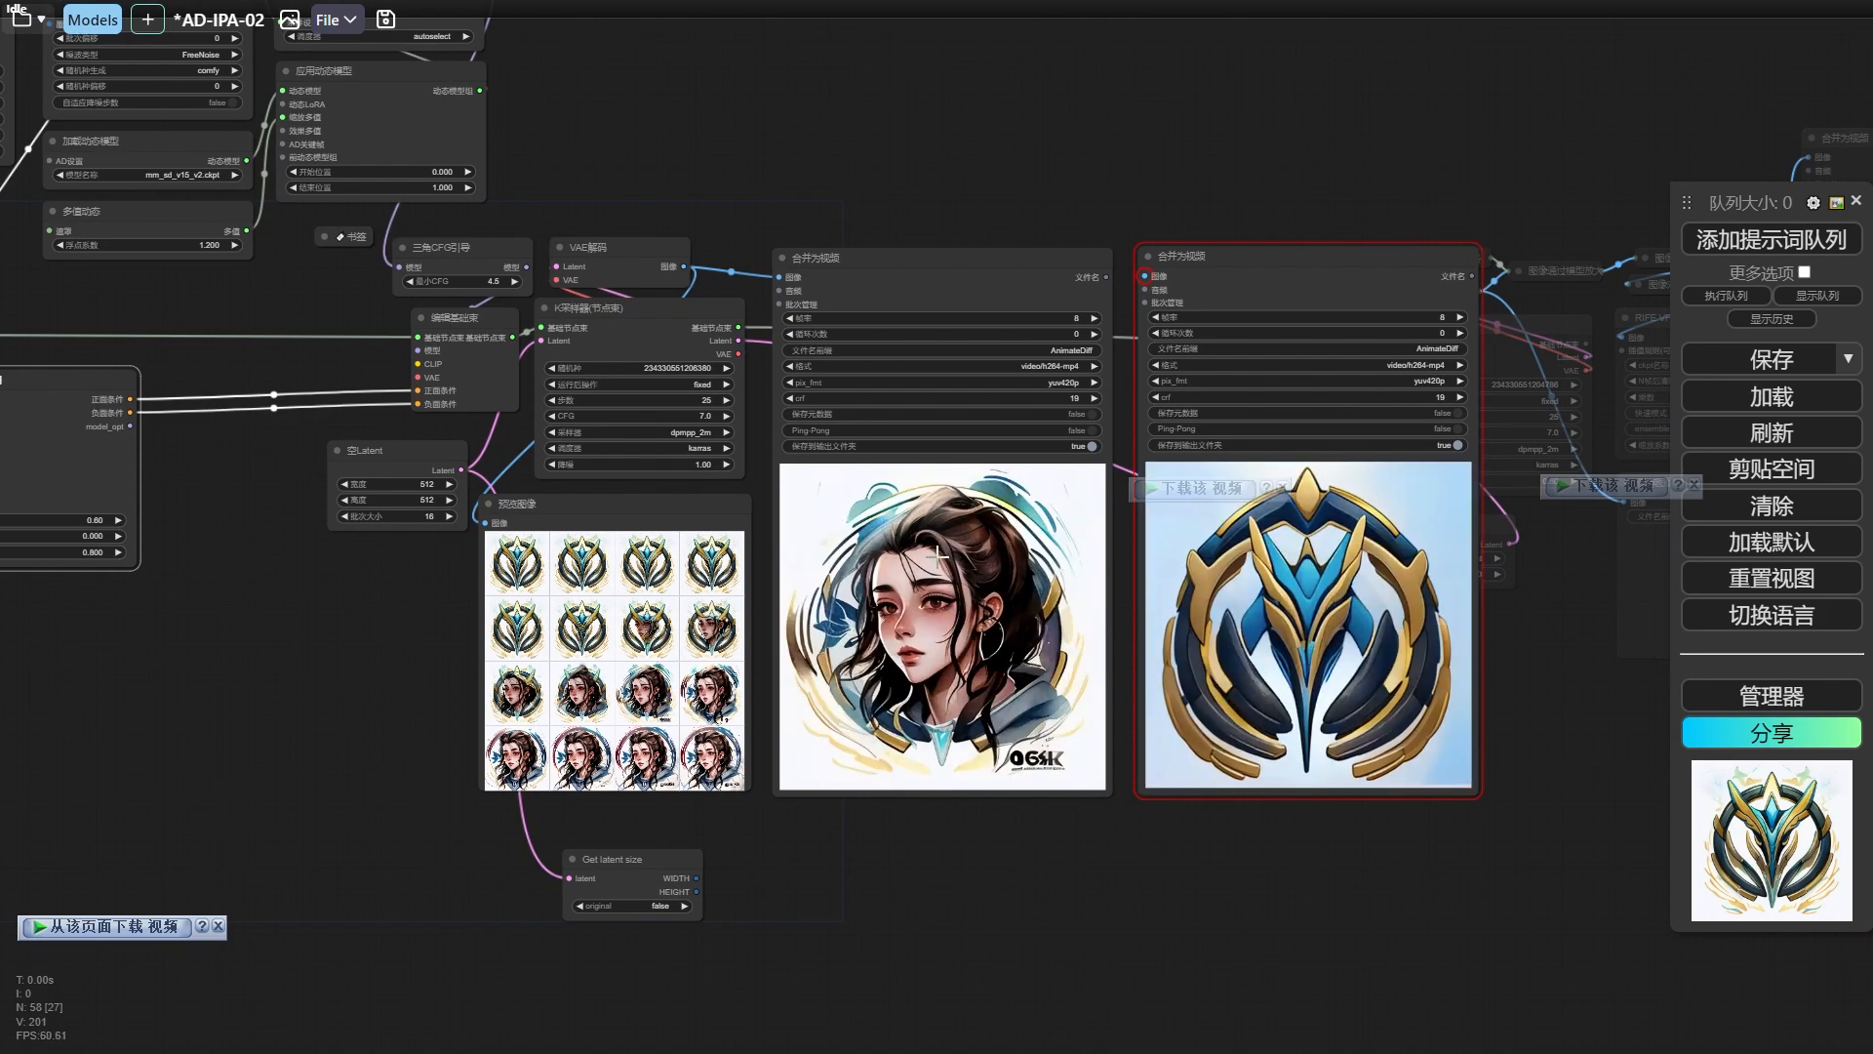
drag(337, 632, 1053, 630)
scroll(741, 634, up, 2)
scroll(741, 634, up, 5)
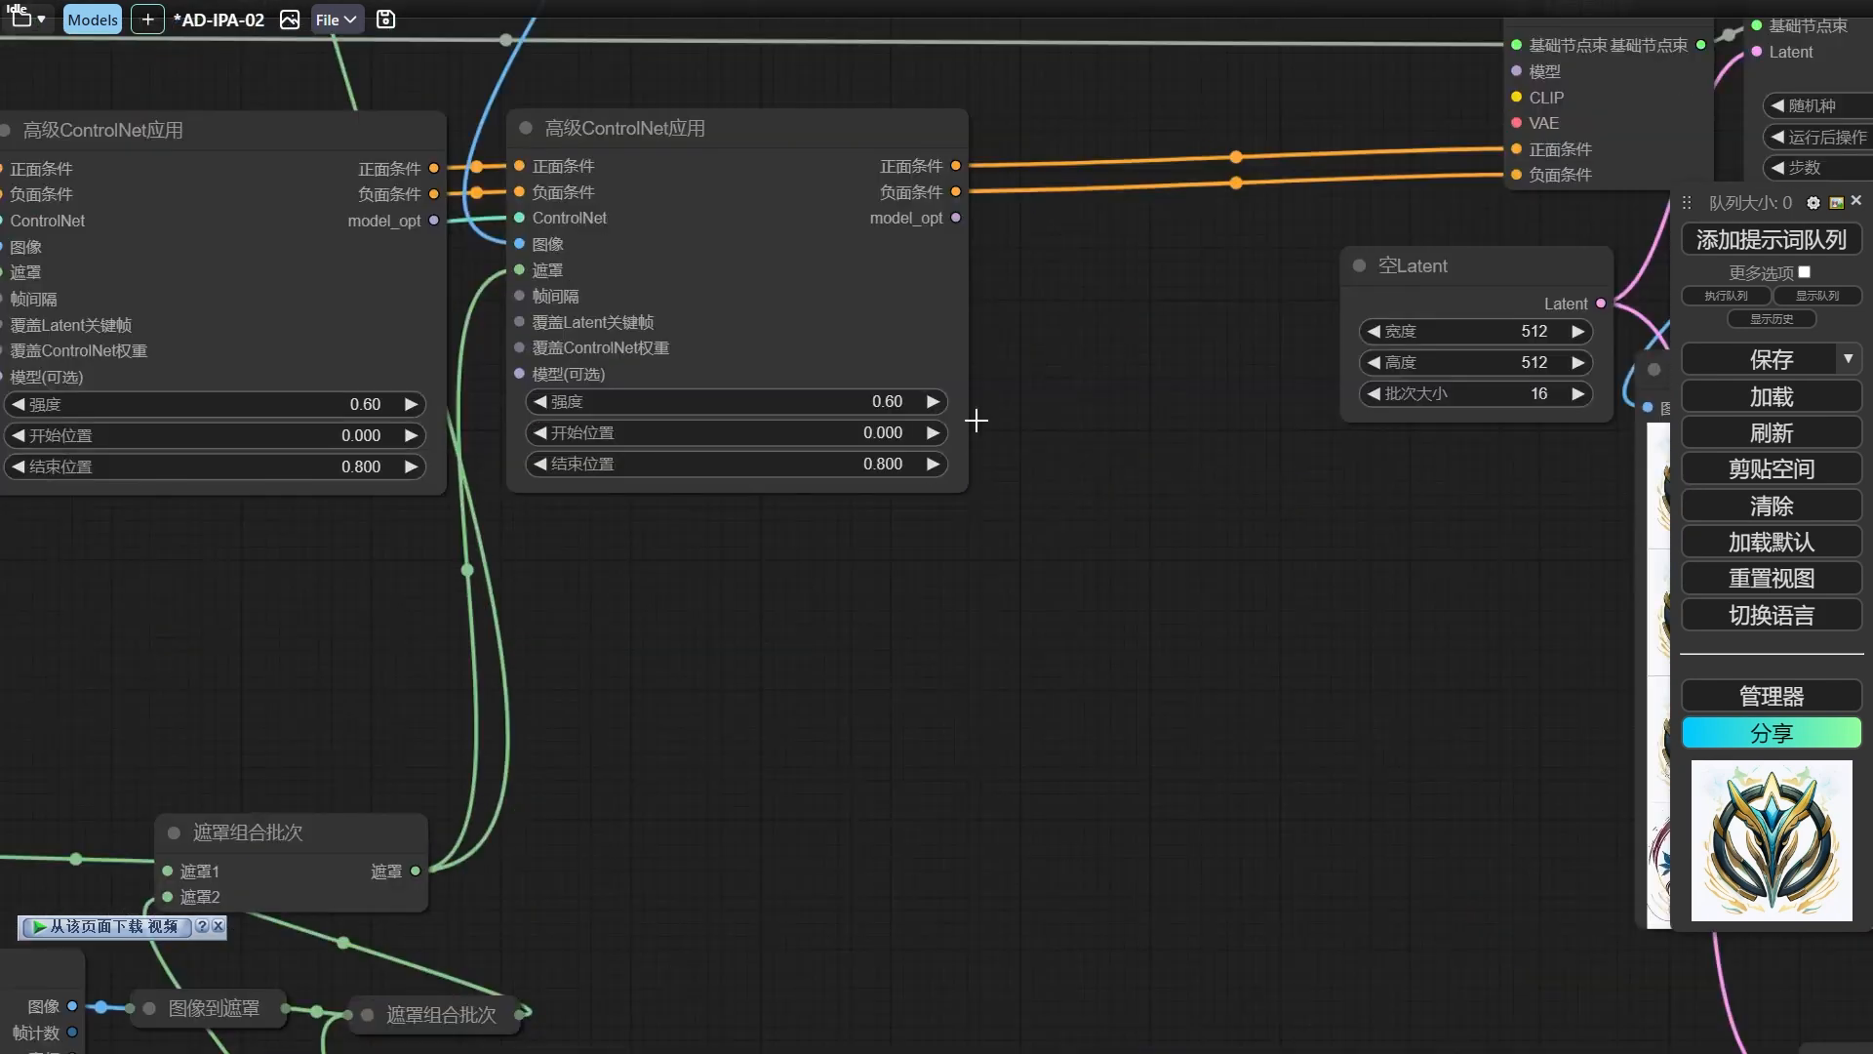
click(883, 402)
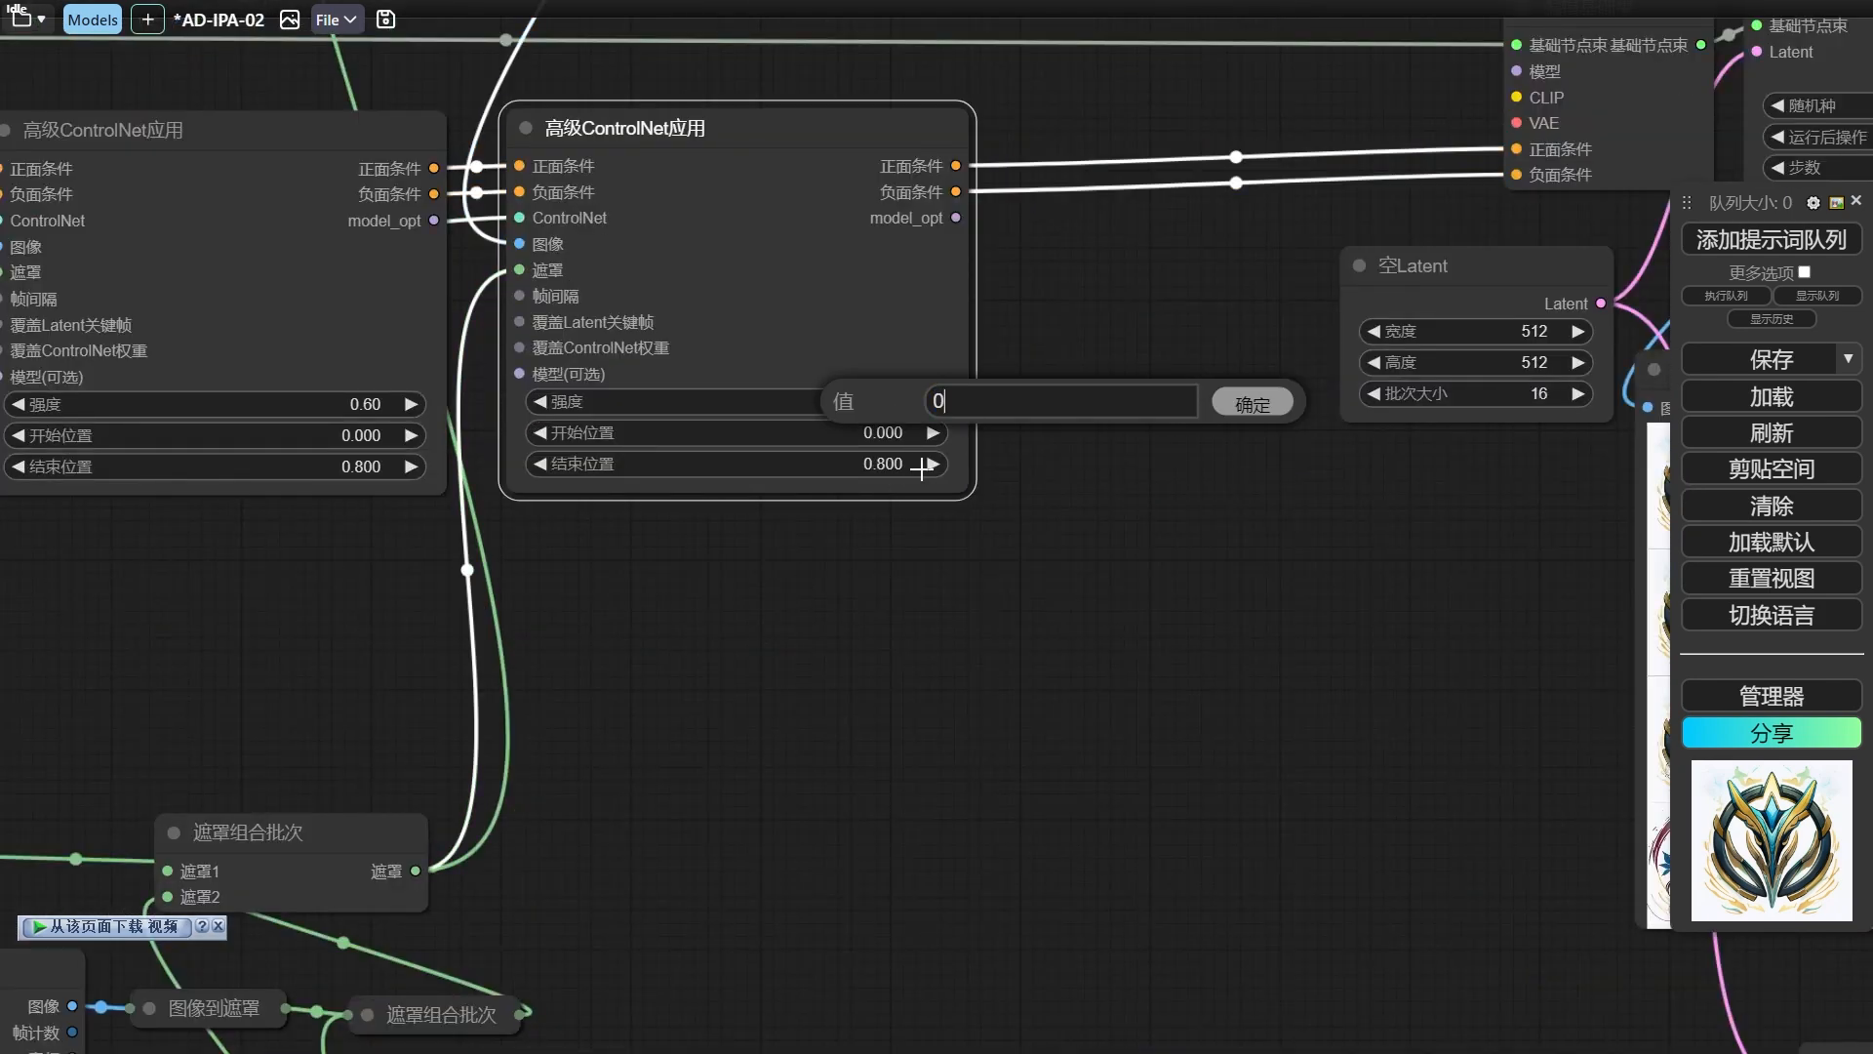
key(Return)
drag(1327, 562, 687, 554)
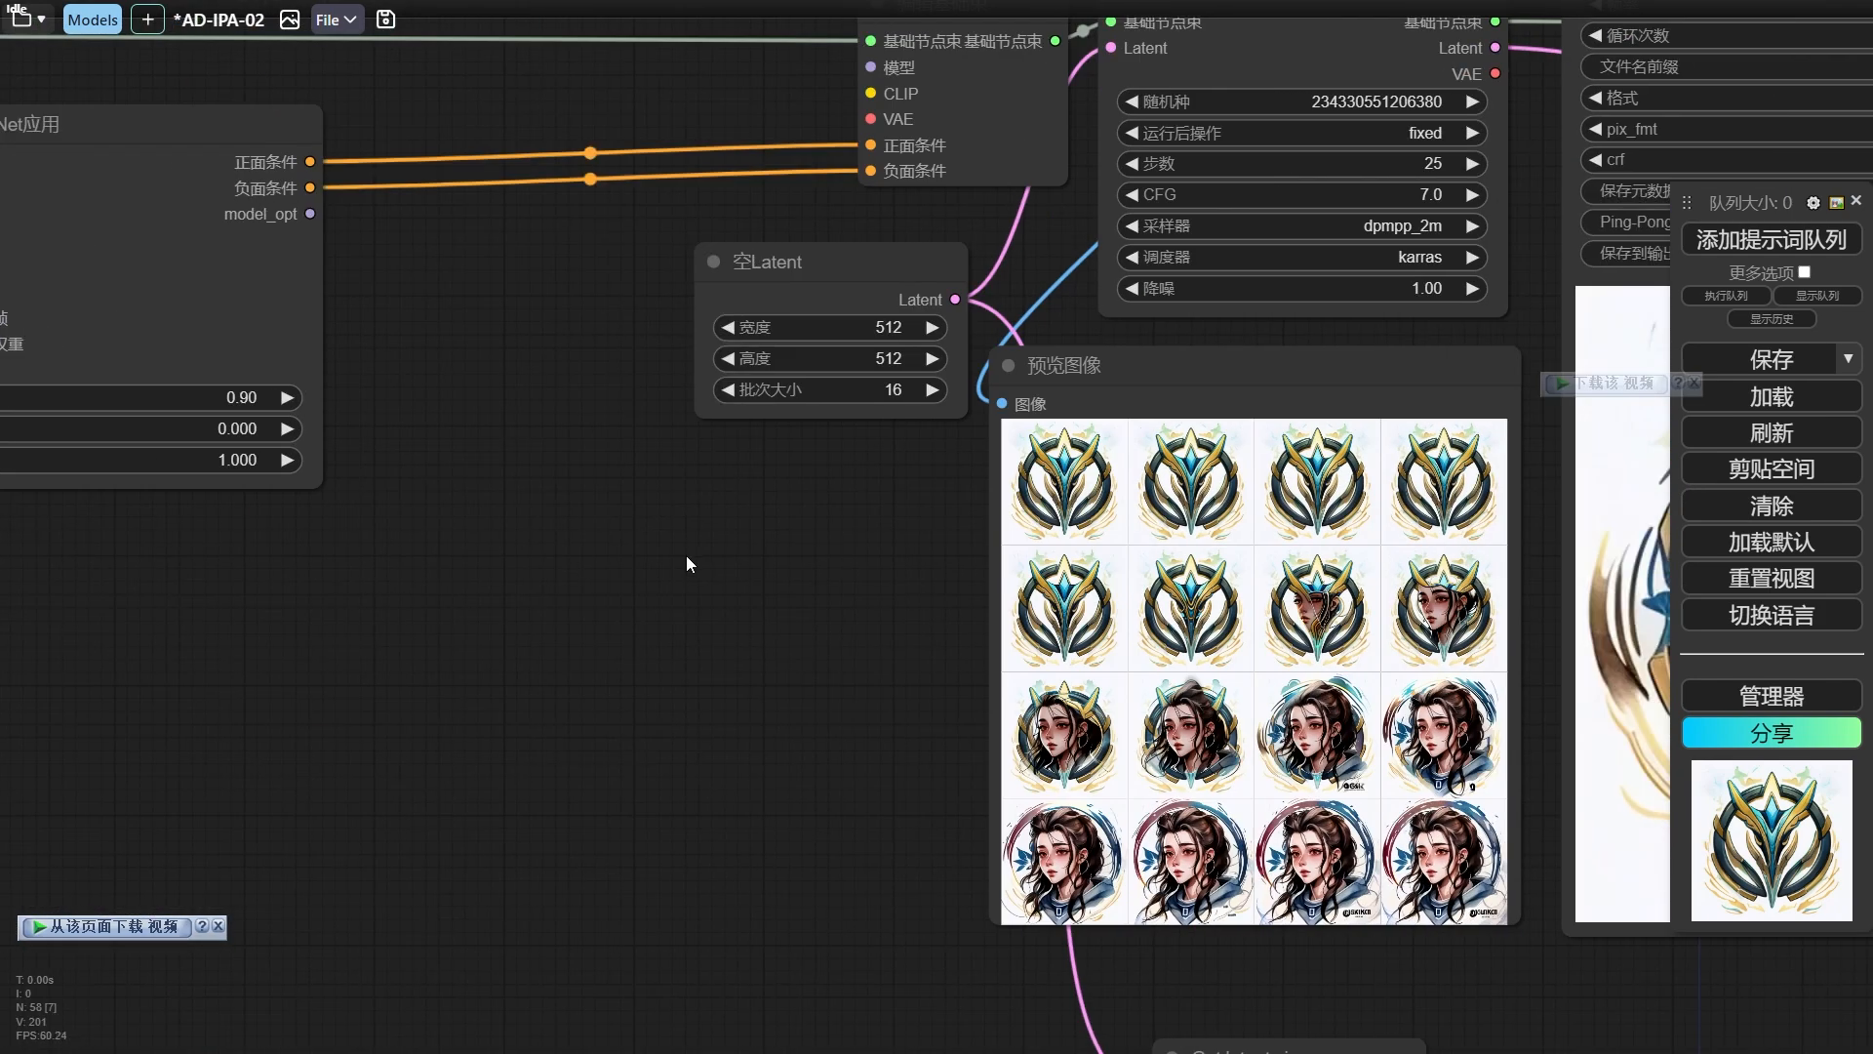
scroll(758, 568, down, 1)
drag(800, 569, 168, 558)
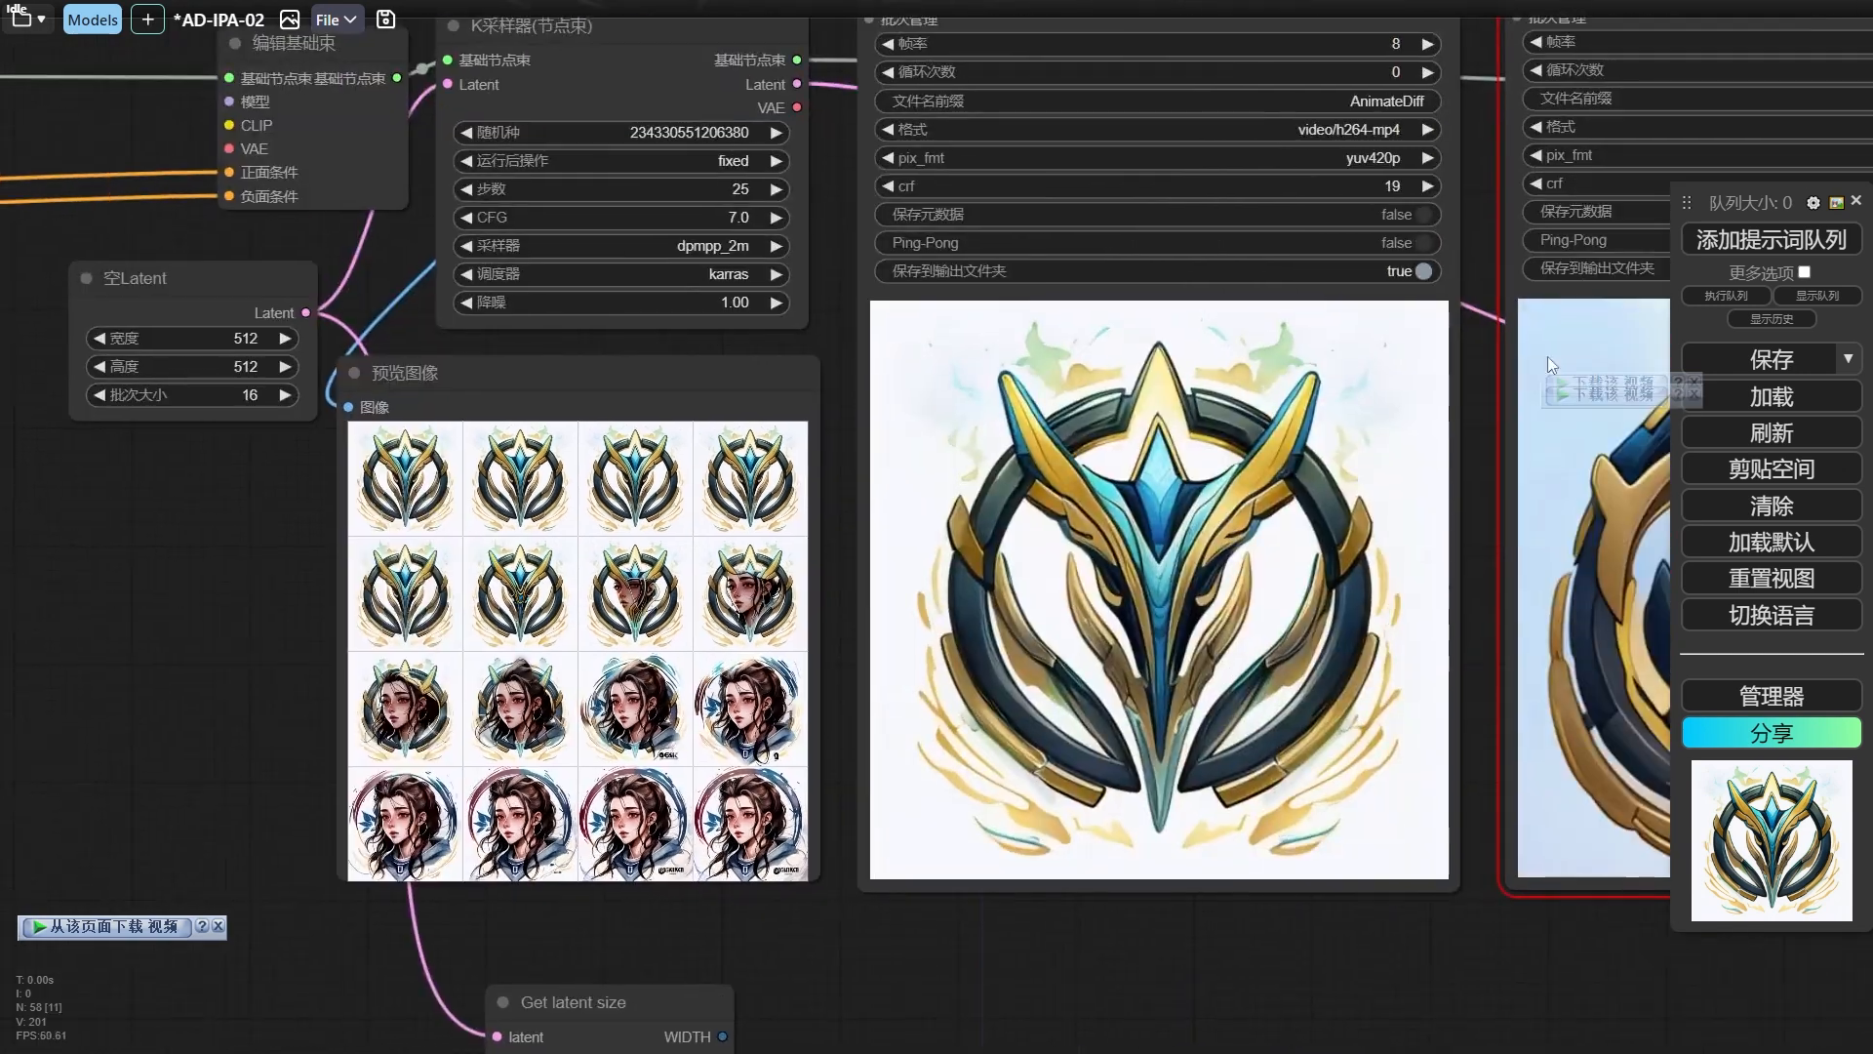
click(1741, 253)
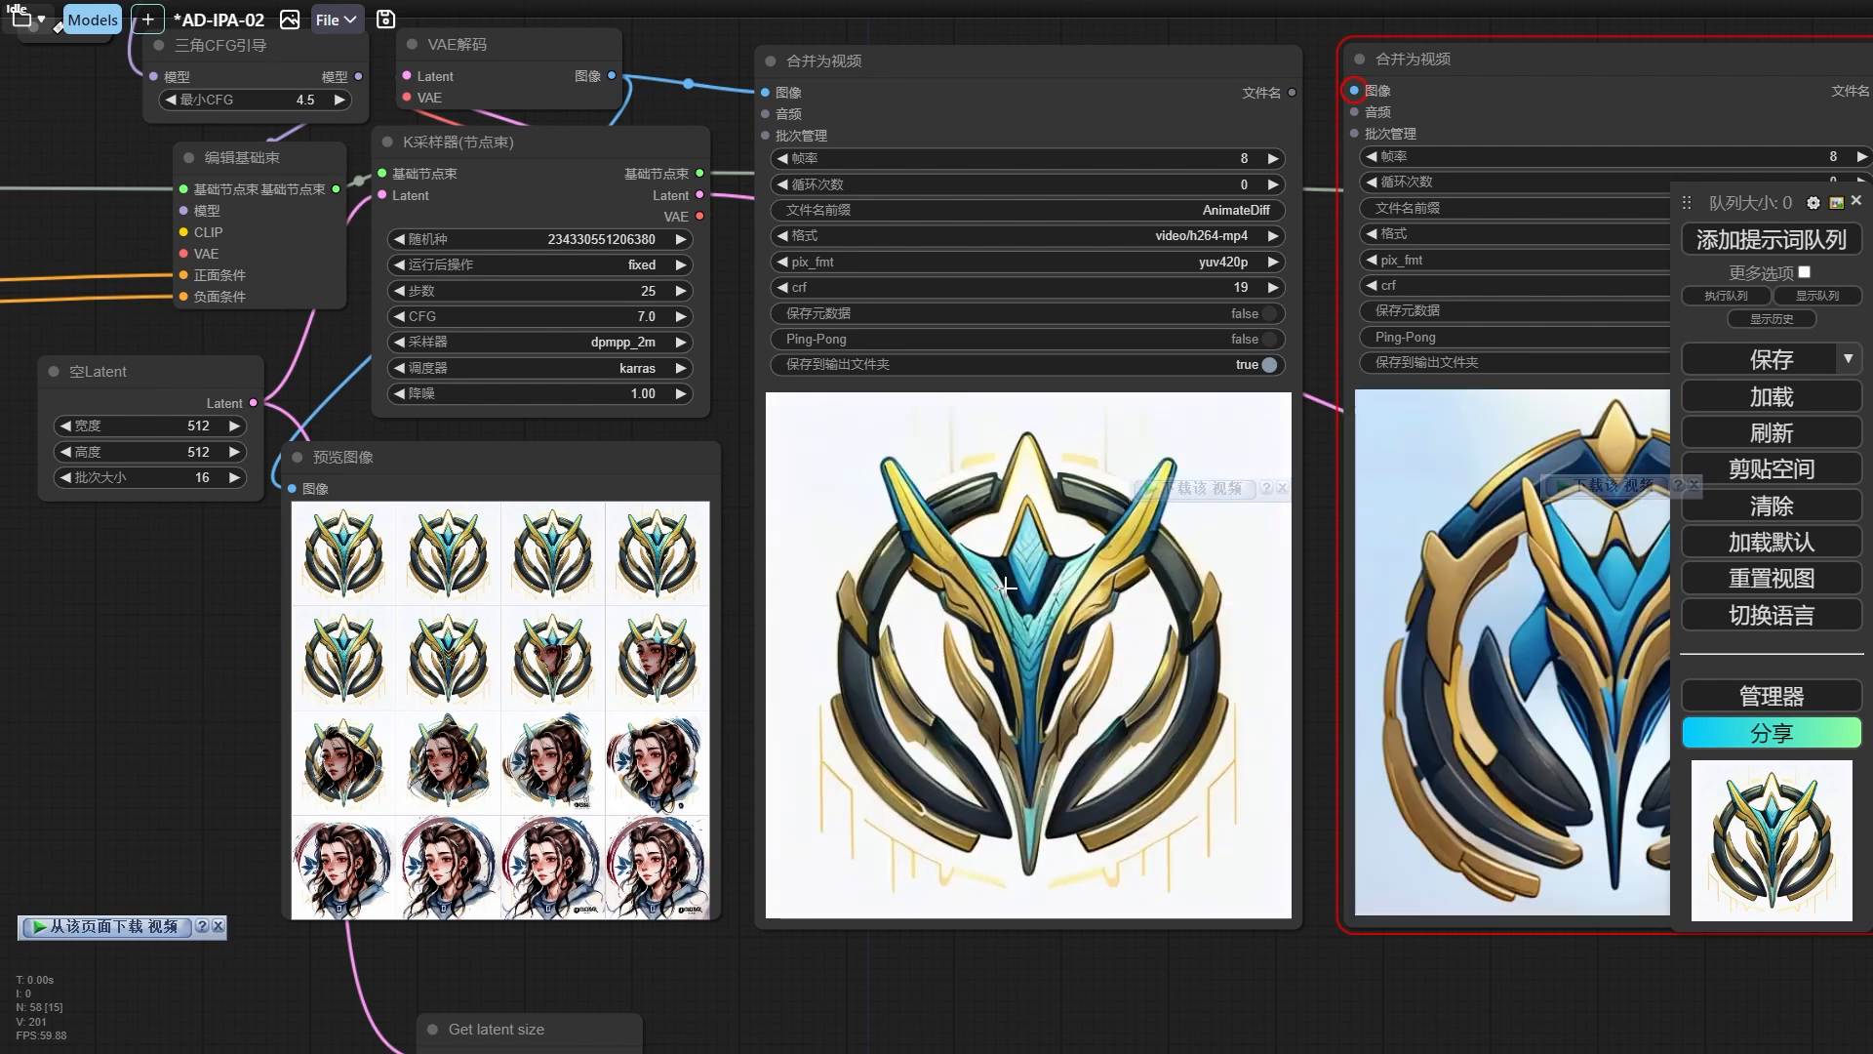
Switch the 加载动态模型 node to yoinkoorlabsNSFWMotion_godmodev20.ckpt and rerun the workflow.
scroll(1006, 588, down, 4)
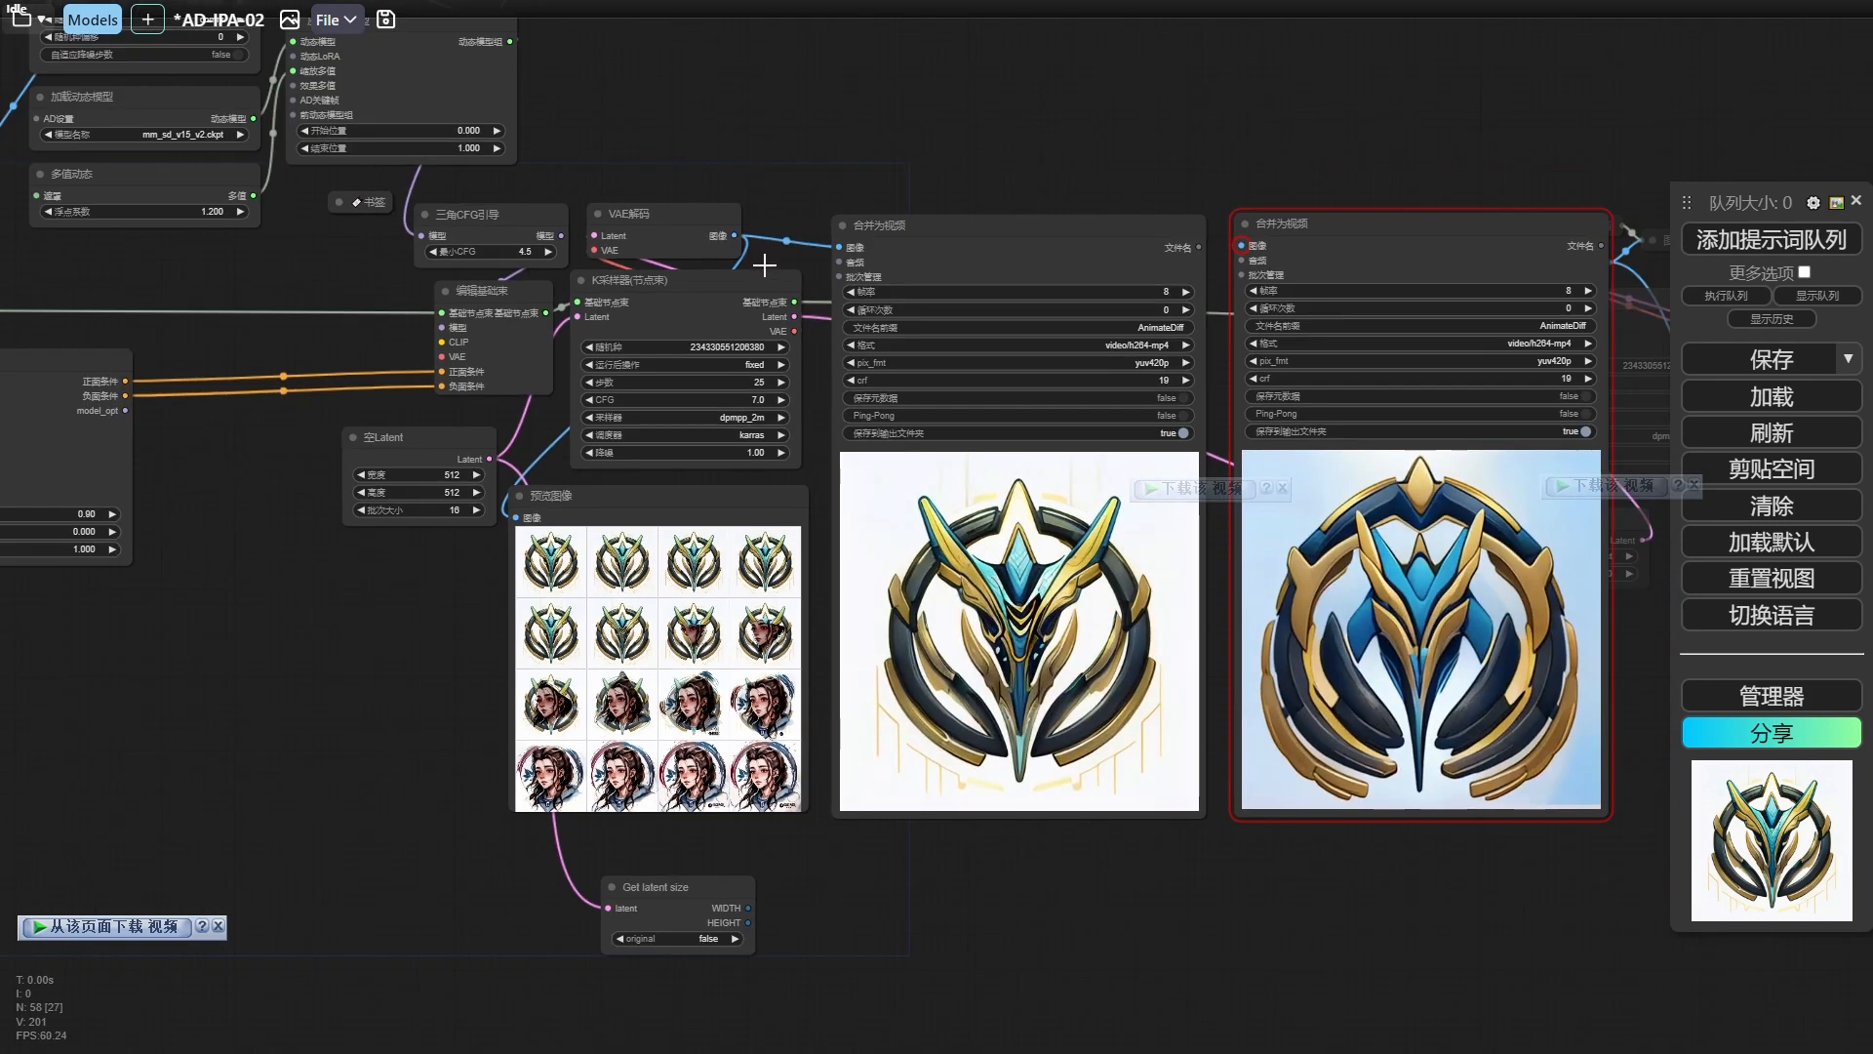
drag(807, 171, 1359, 499)
scroll(1185, 408, up, 5)
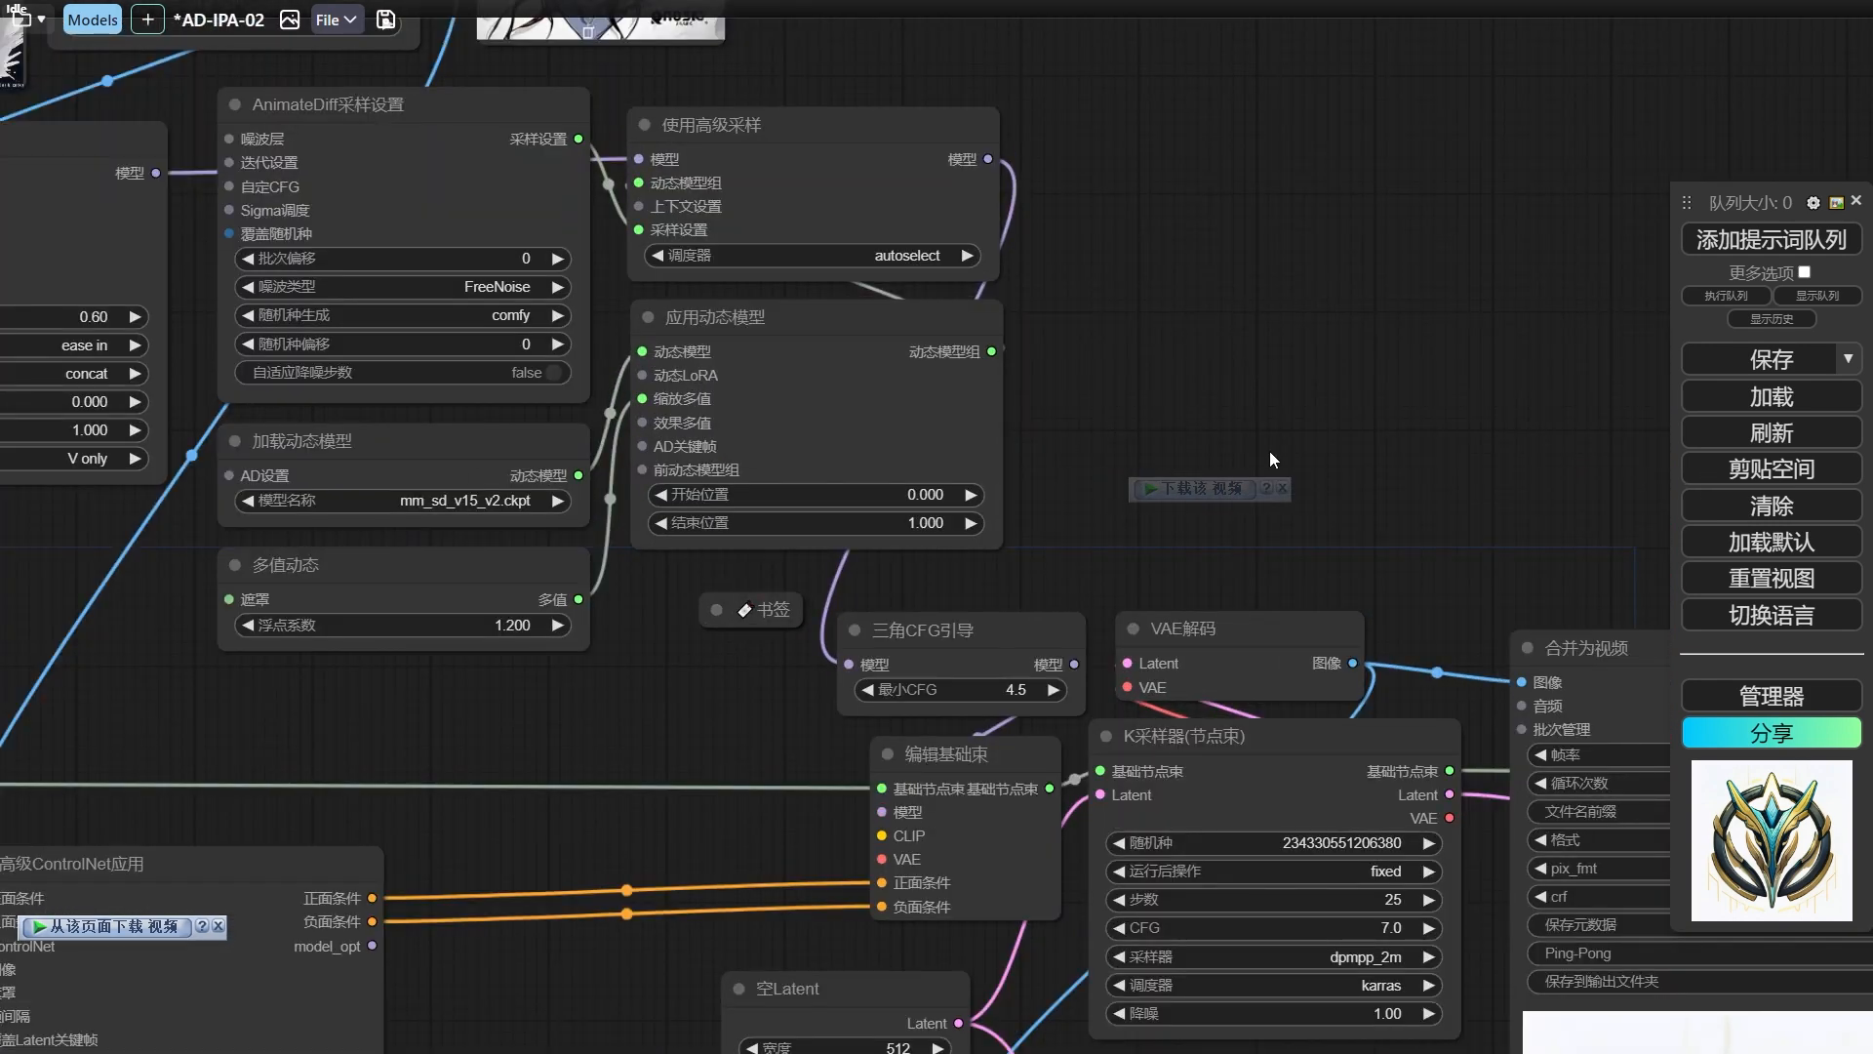
click(478, 501)
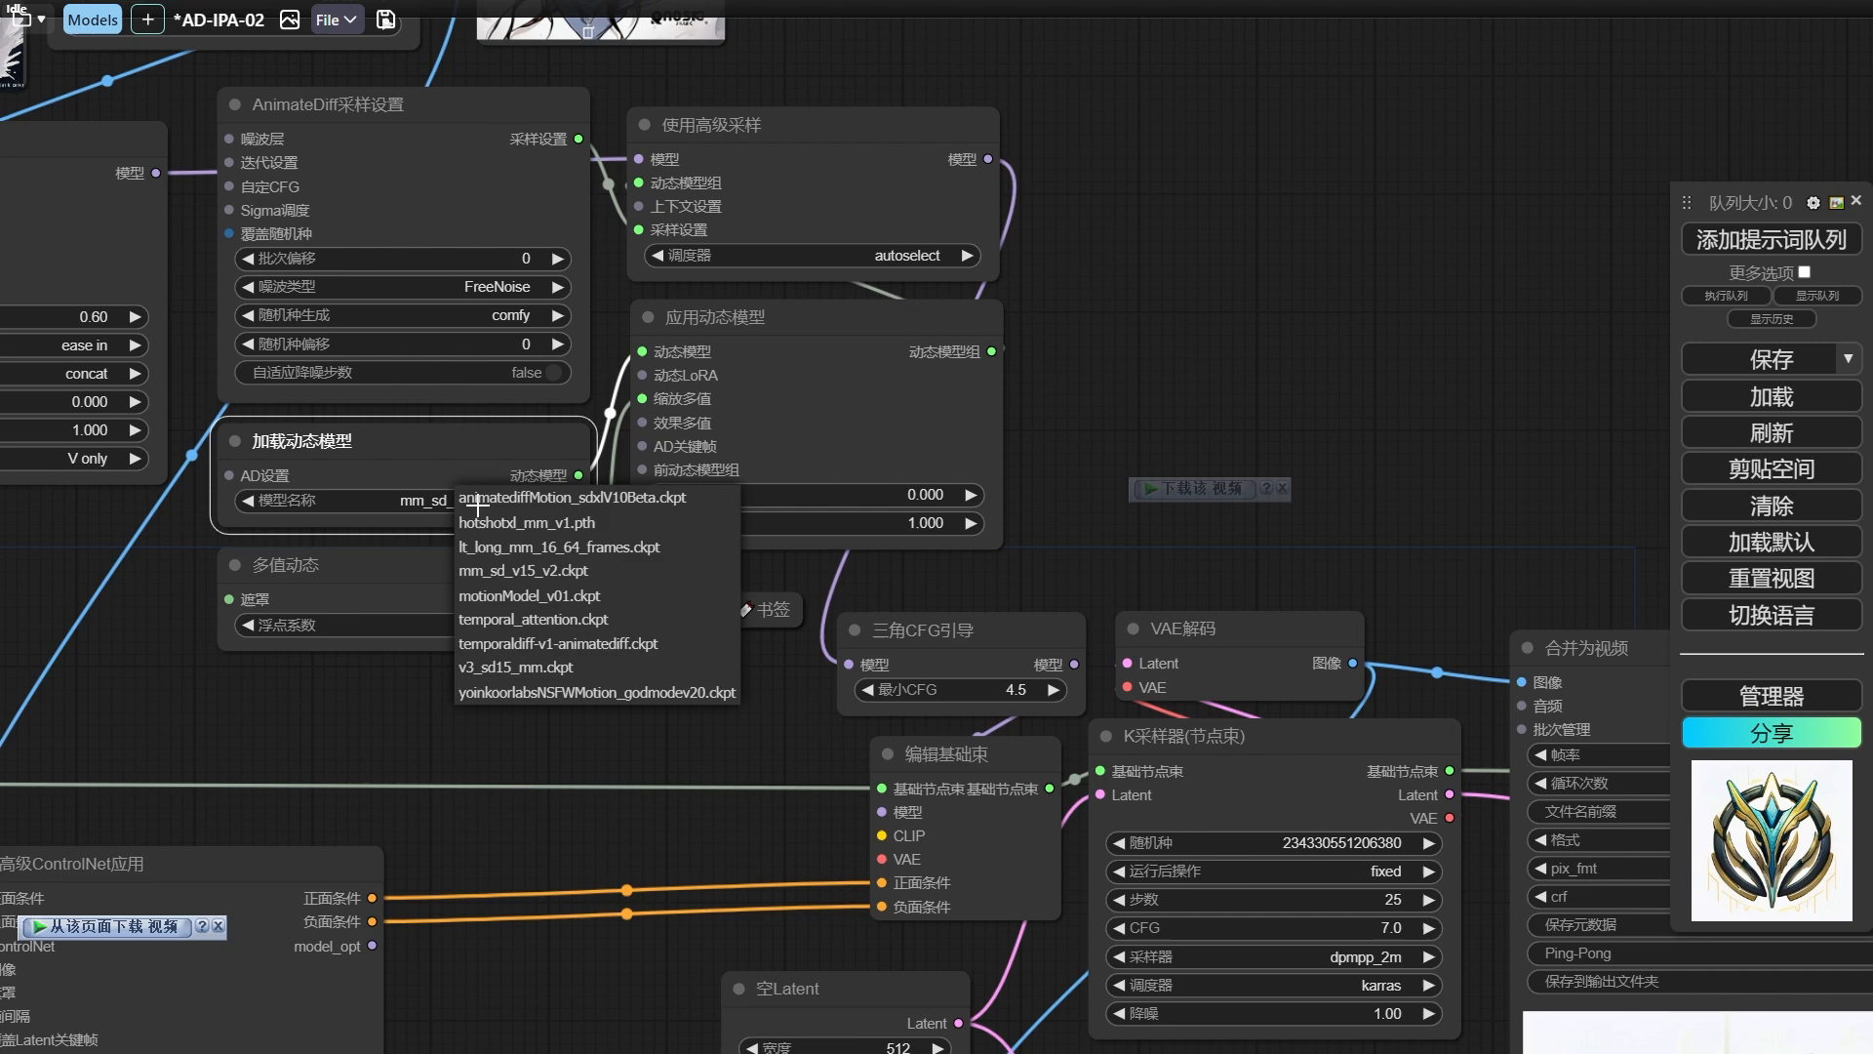
click(538, 693)
click(1772, 244)
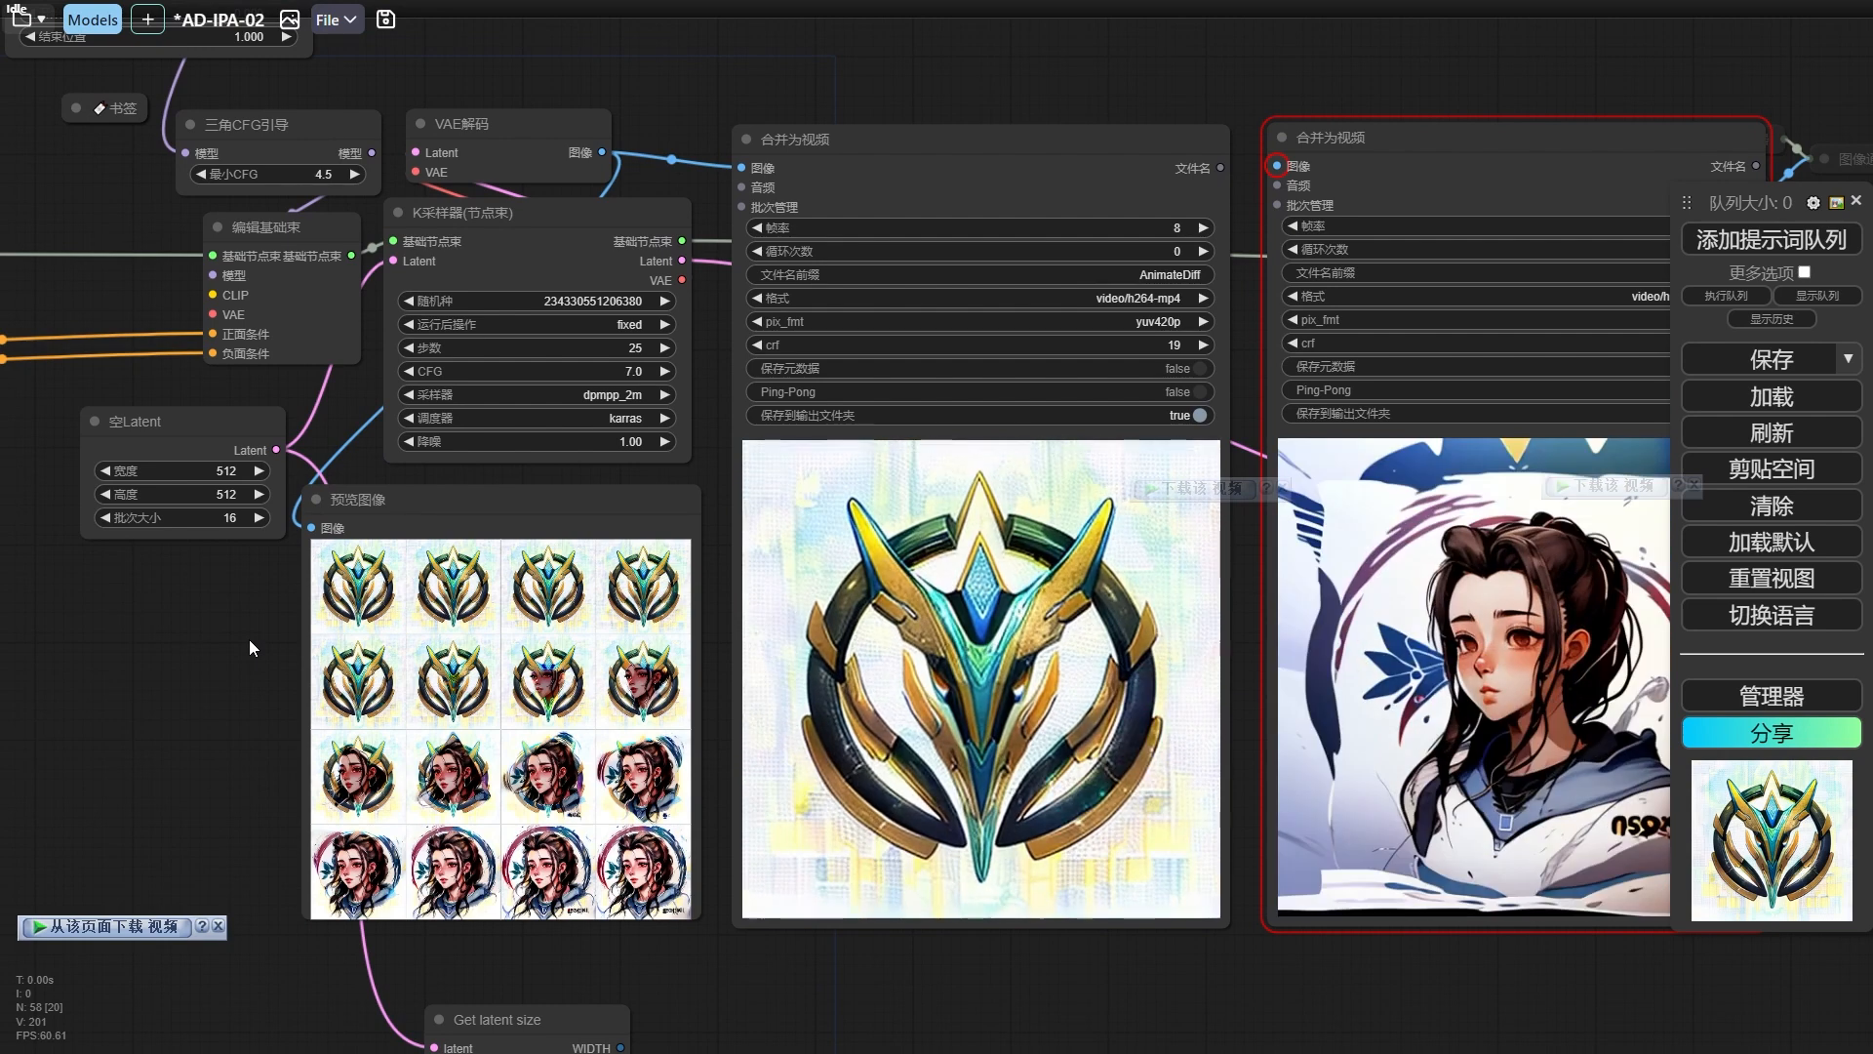
Set the 空Latent node's 批次大小 to 24.
click(226, 514)
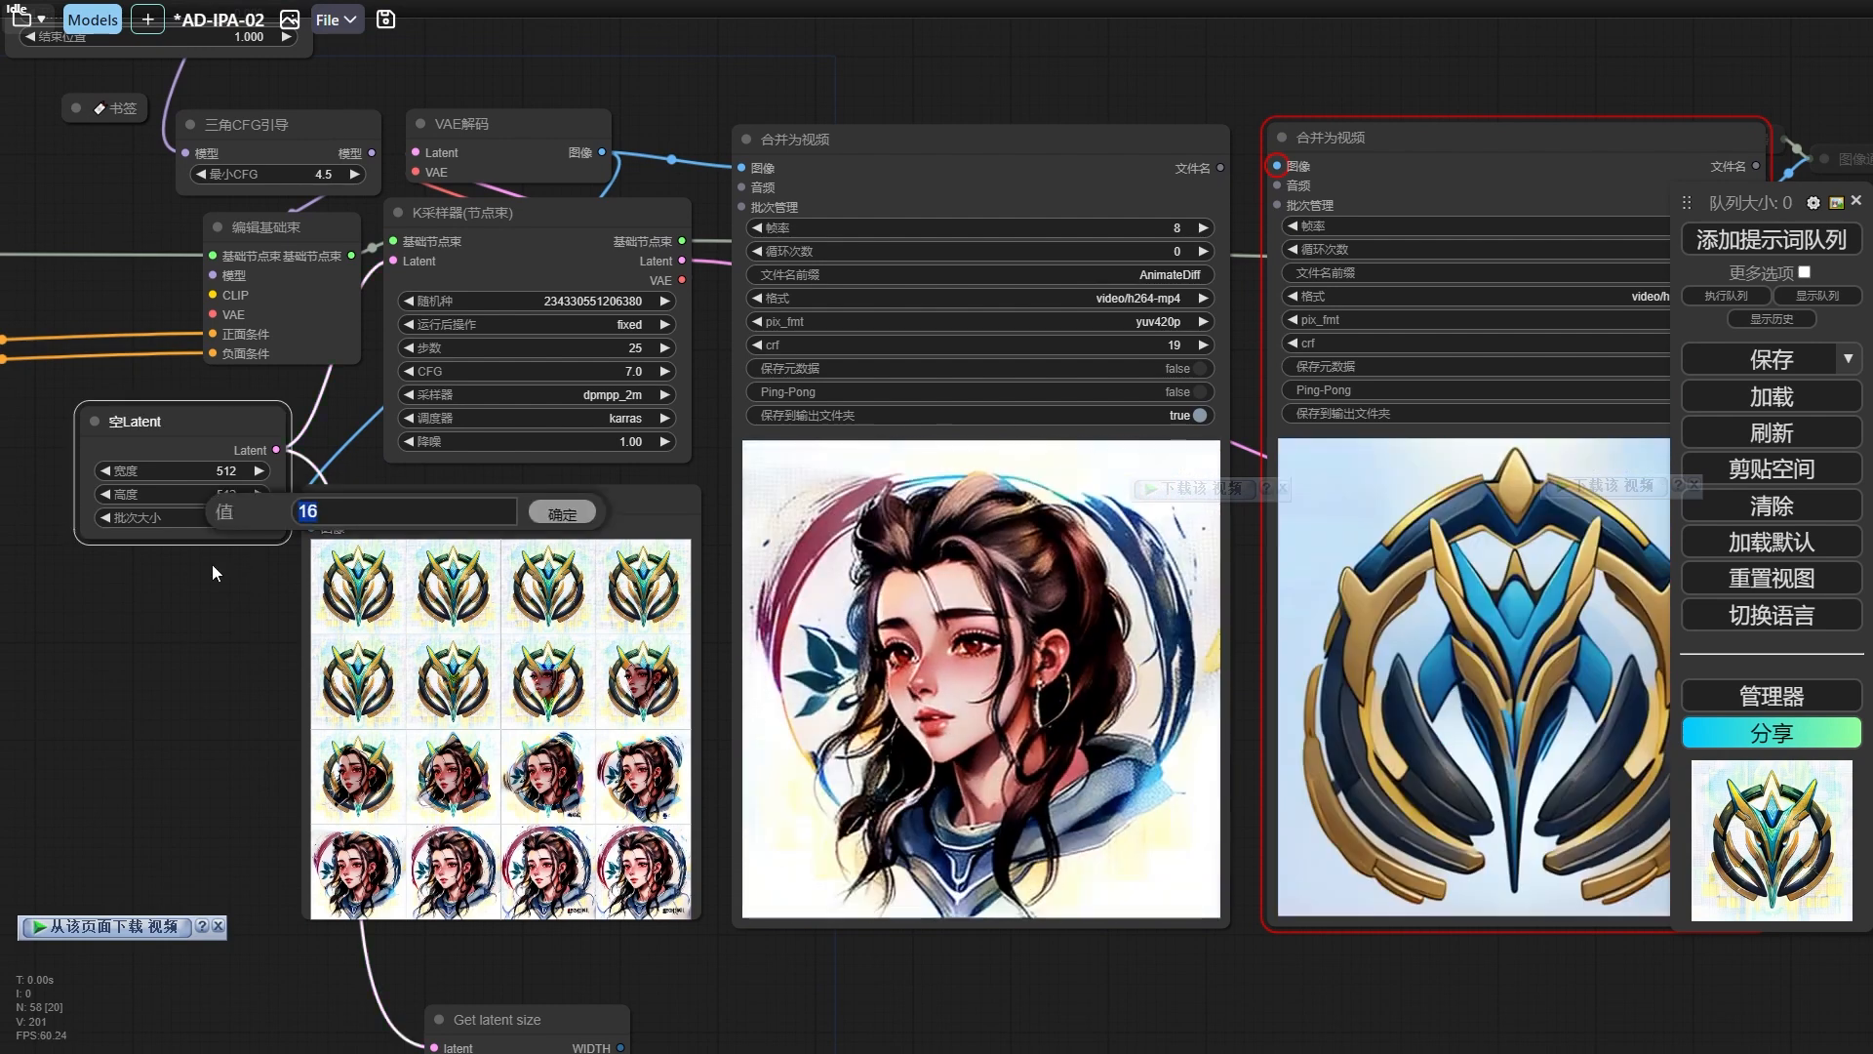
text(24)
key(Return)
Switch the 加载动态模型 node to v3_sd15_mm.ckpt and run the workflow with the longer batch.
drag(181, 641, 567, 573)
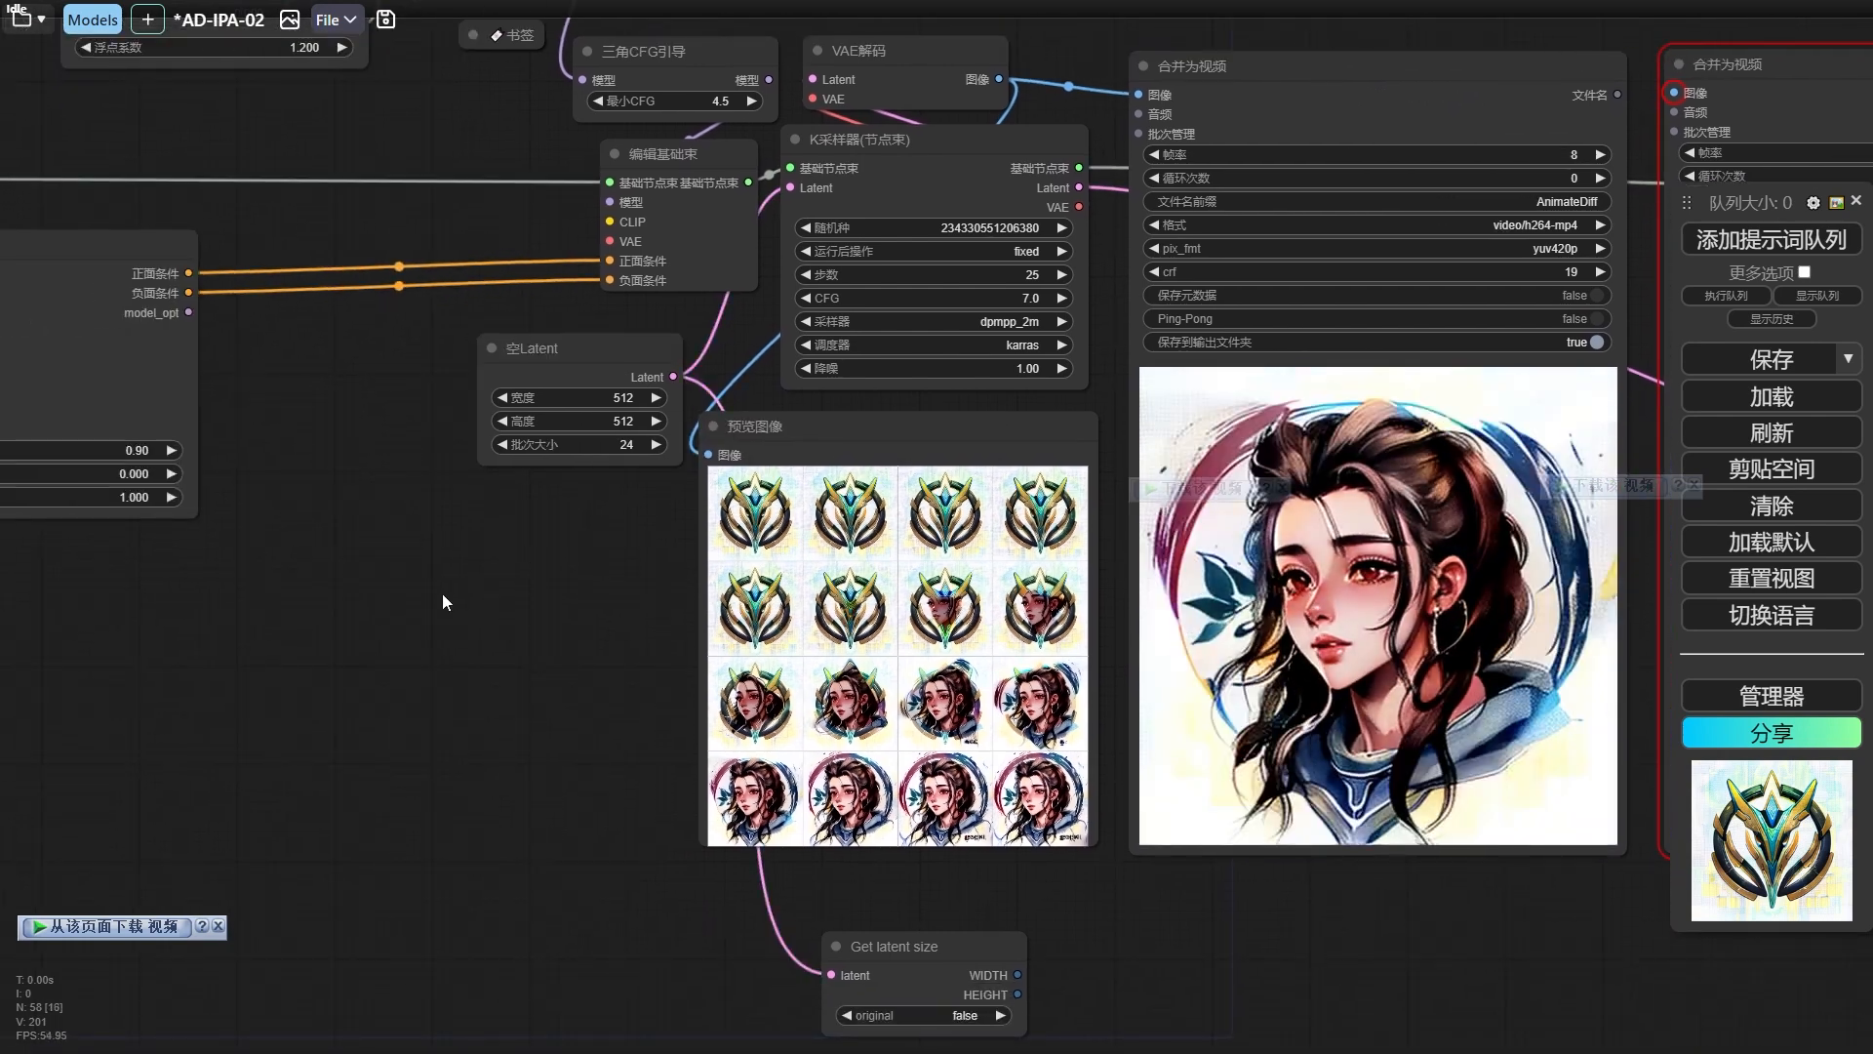
scroll(442, 594, down, 3)
drag(525, 657, 385, 704)
scroll(368, 295, up, 2)
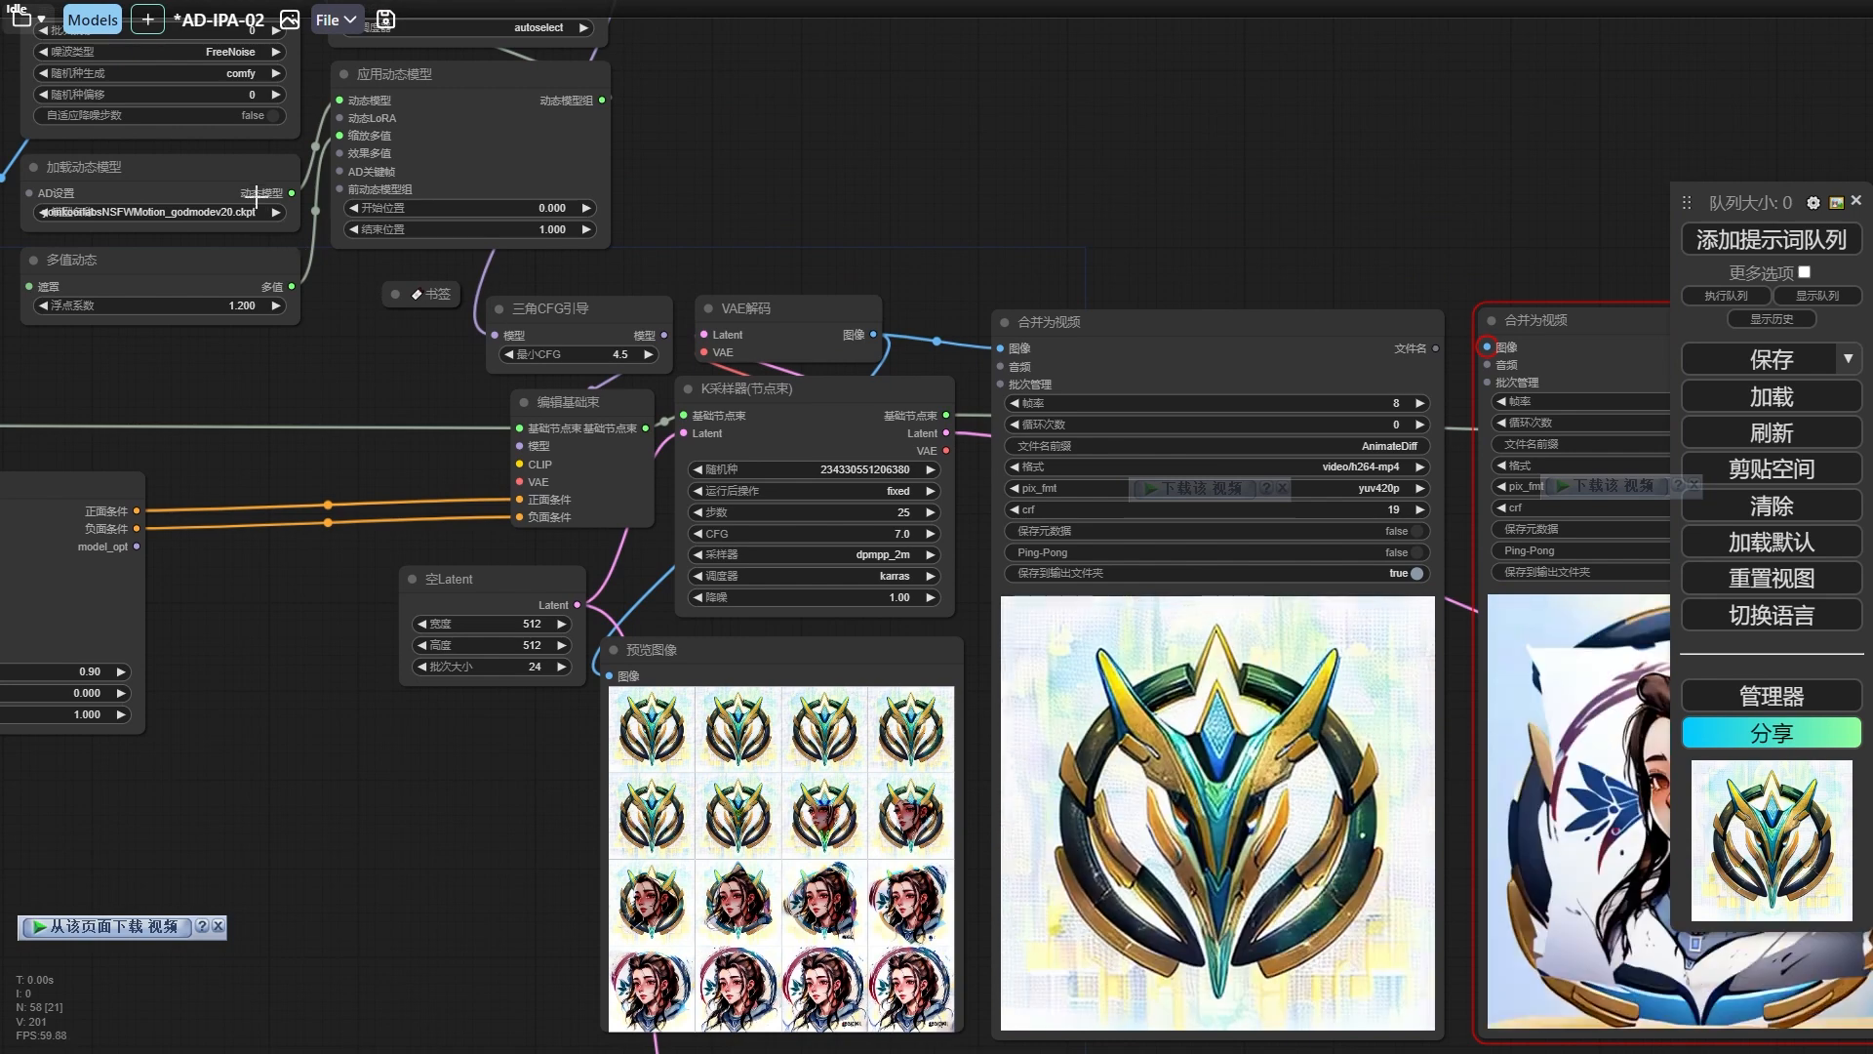
click(199, 209)
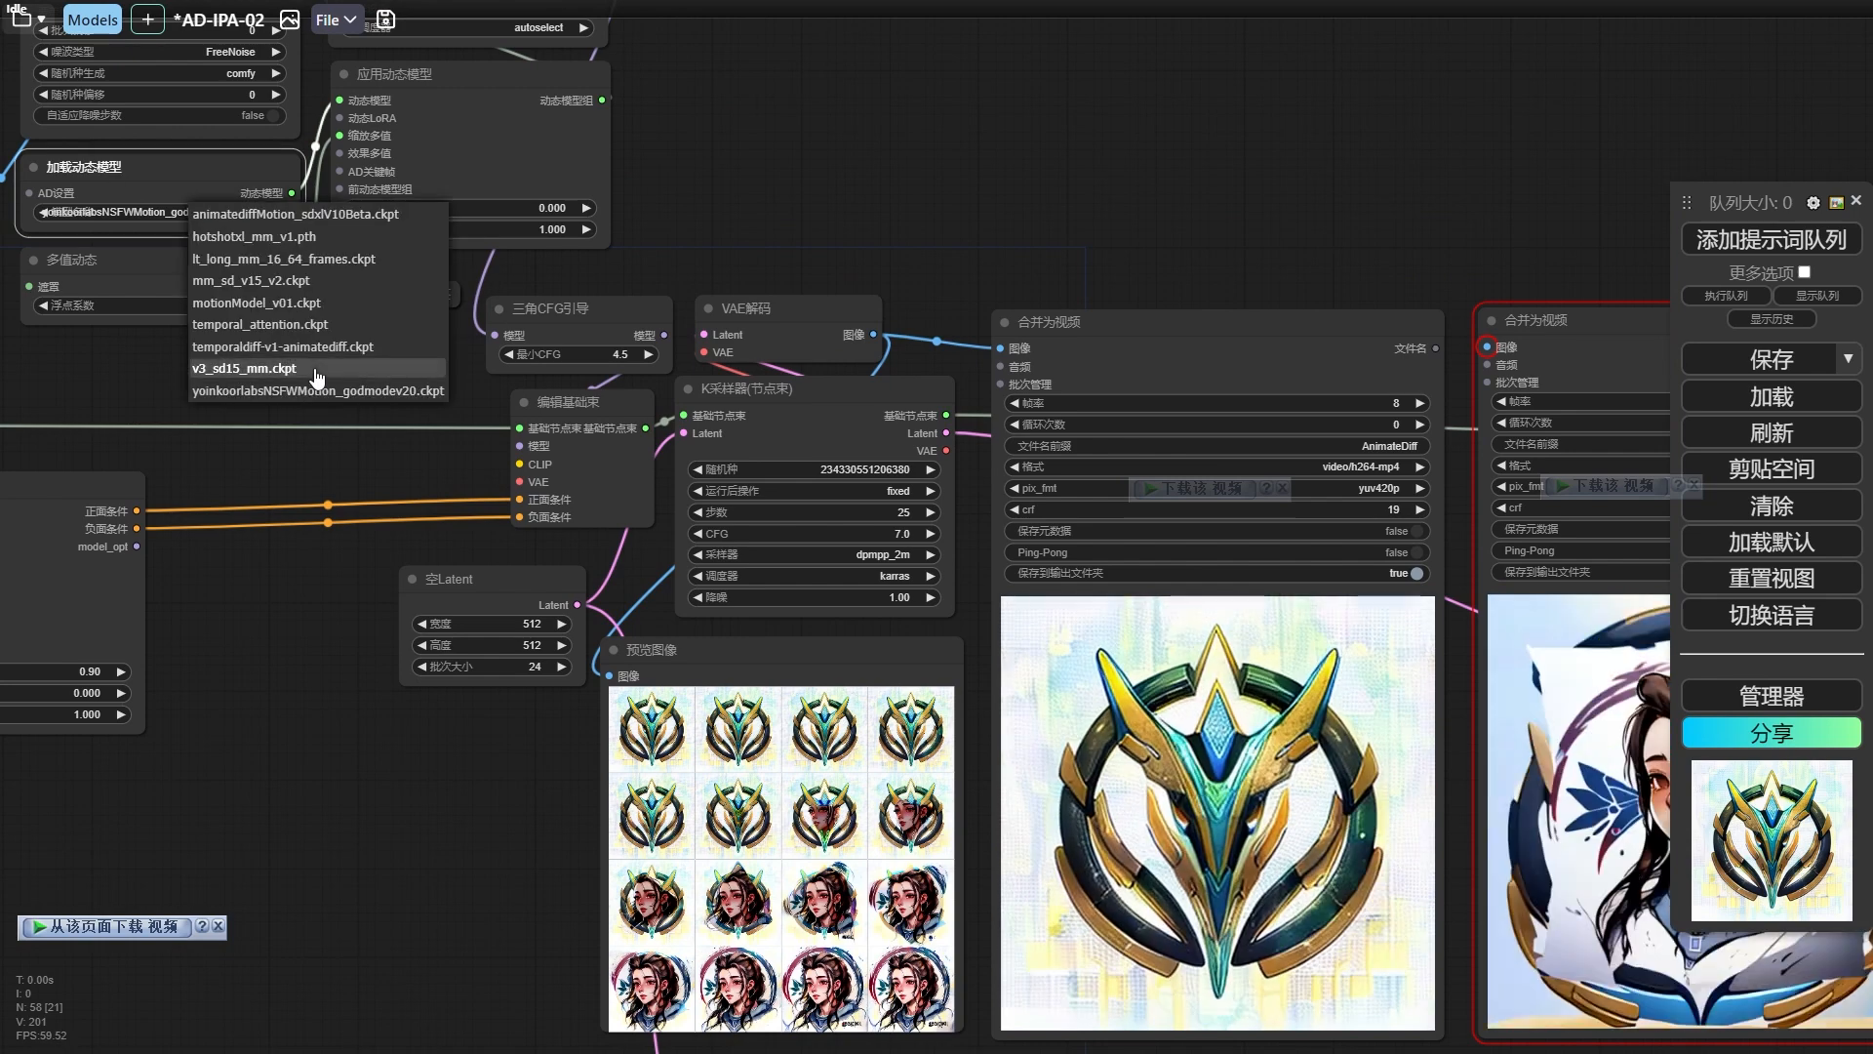
click(317, 370)
key(ctrl+Return)
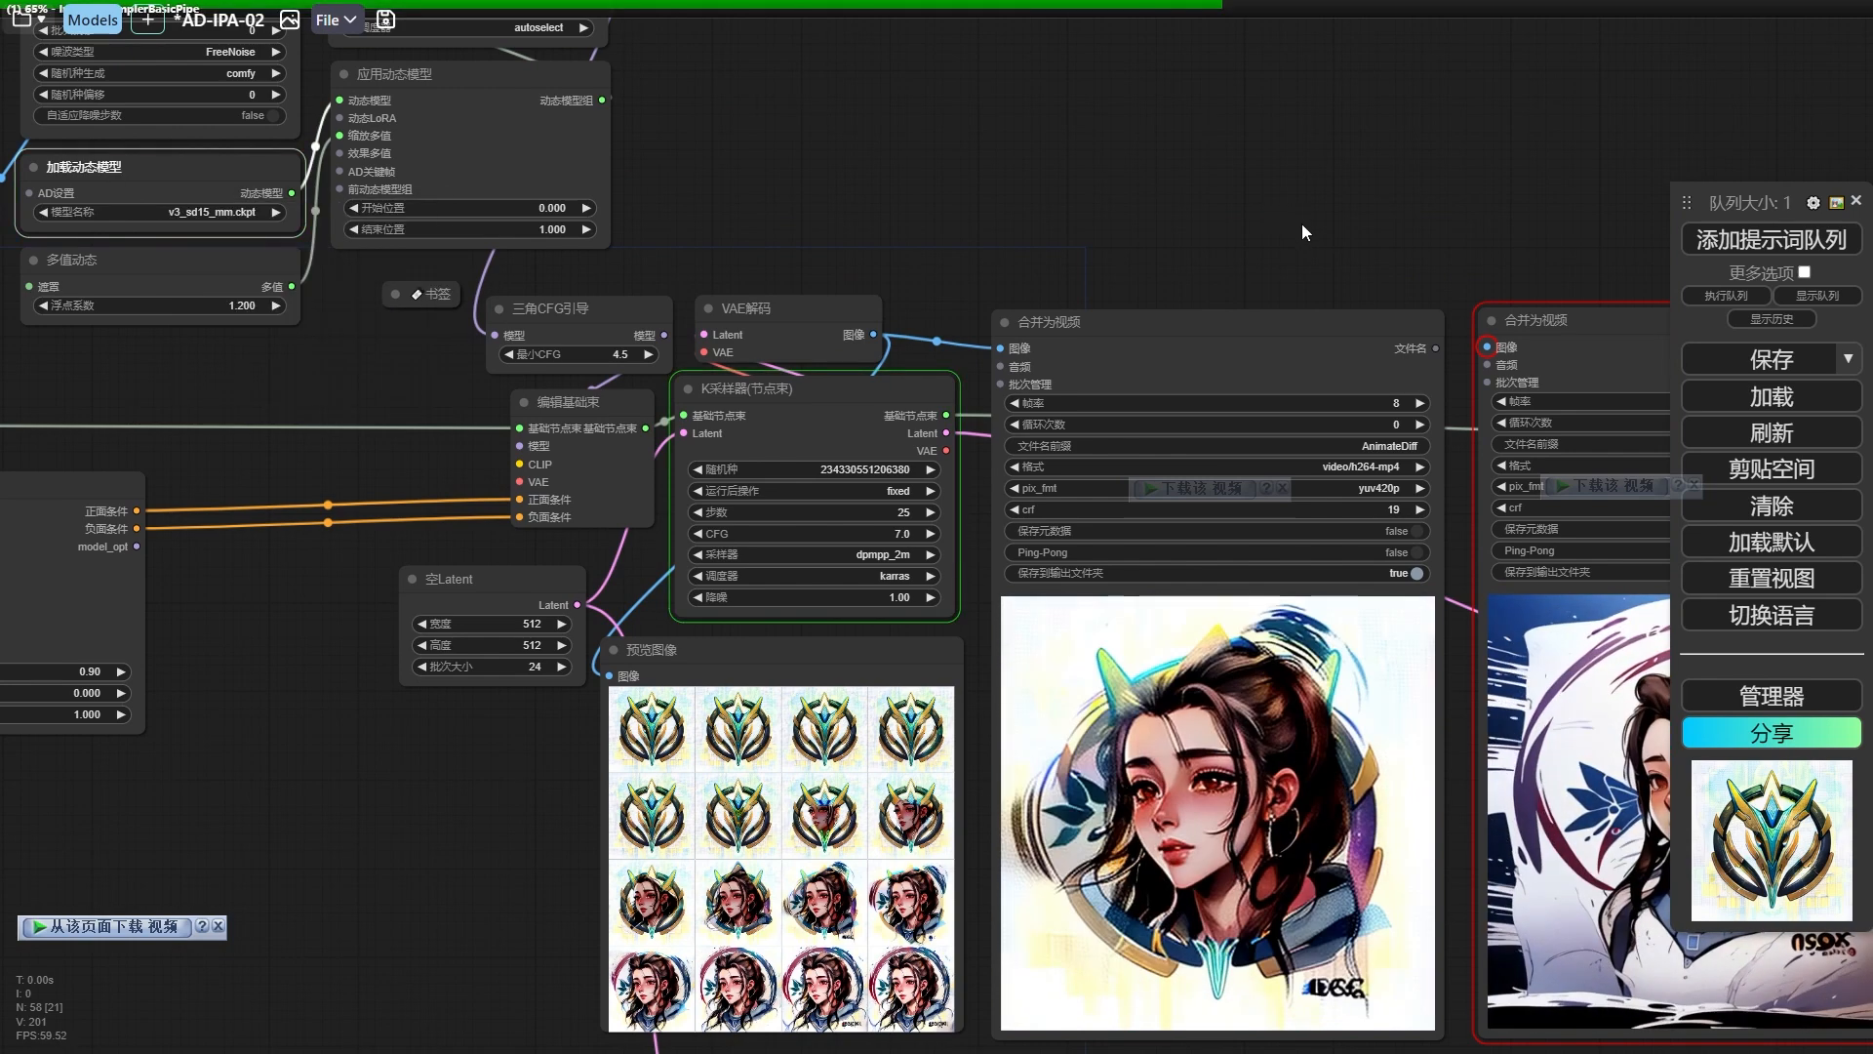
drag(1301, 224, 1155, 149)
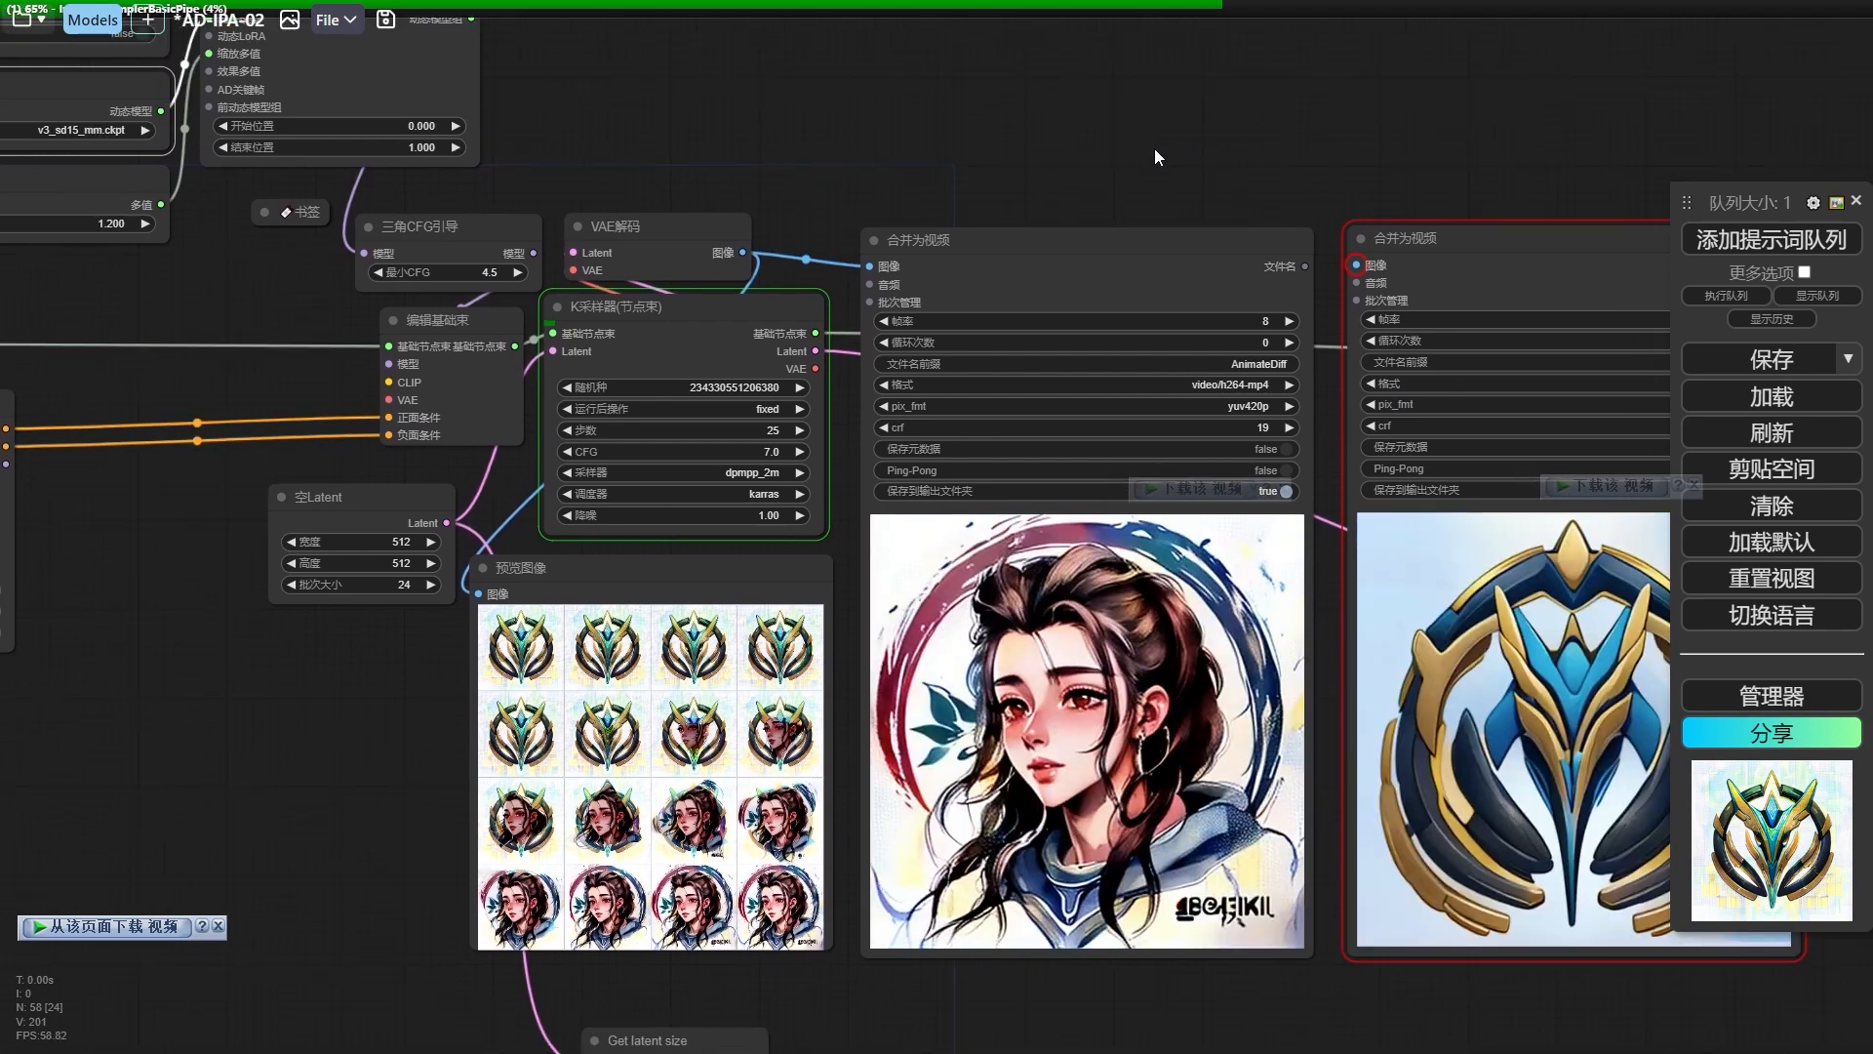
scroll(993, 185, up, 2)
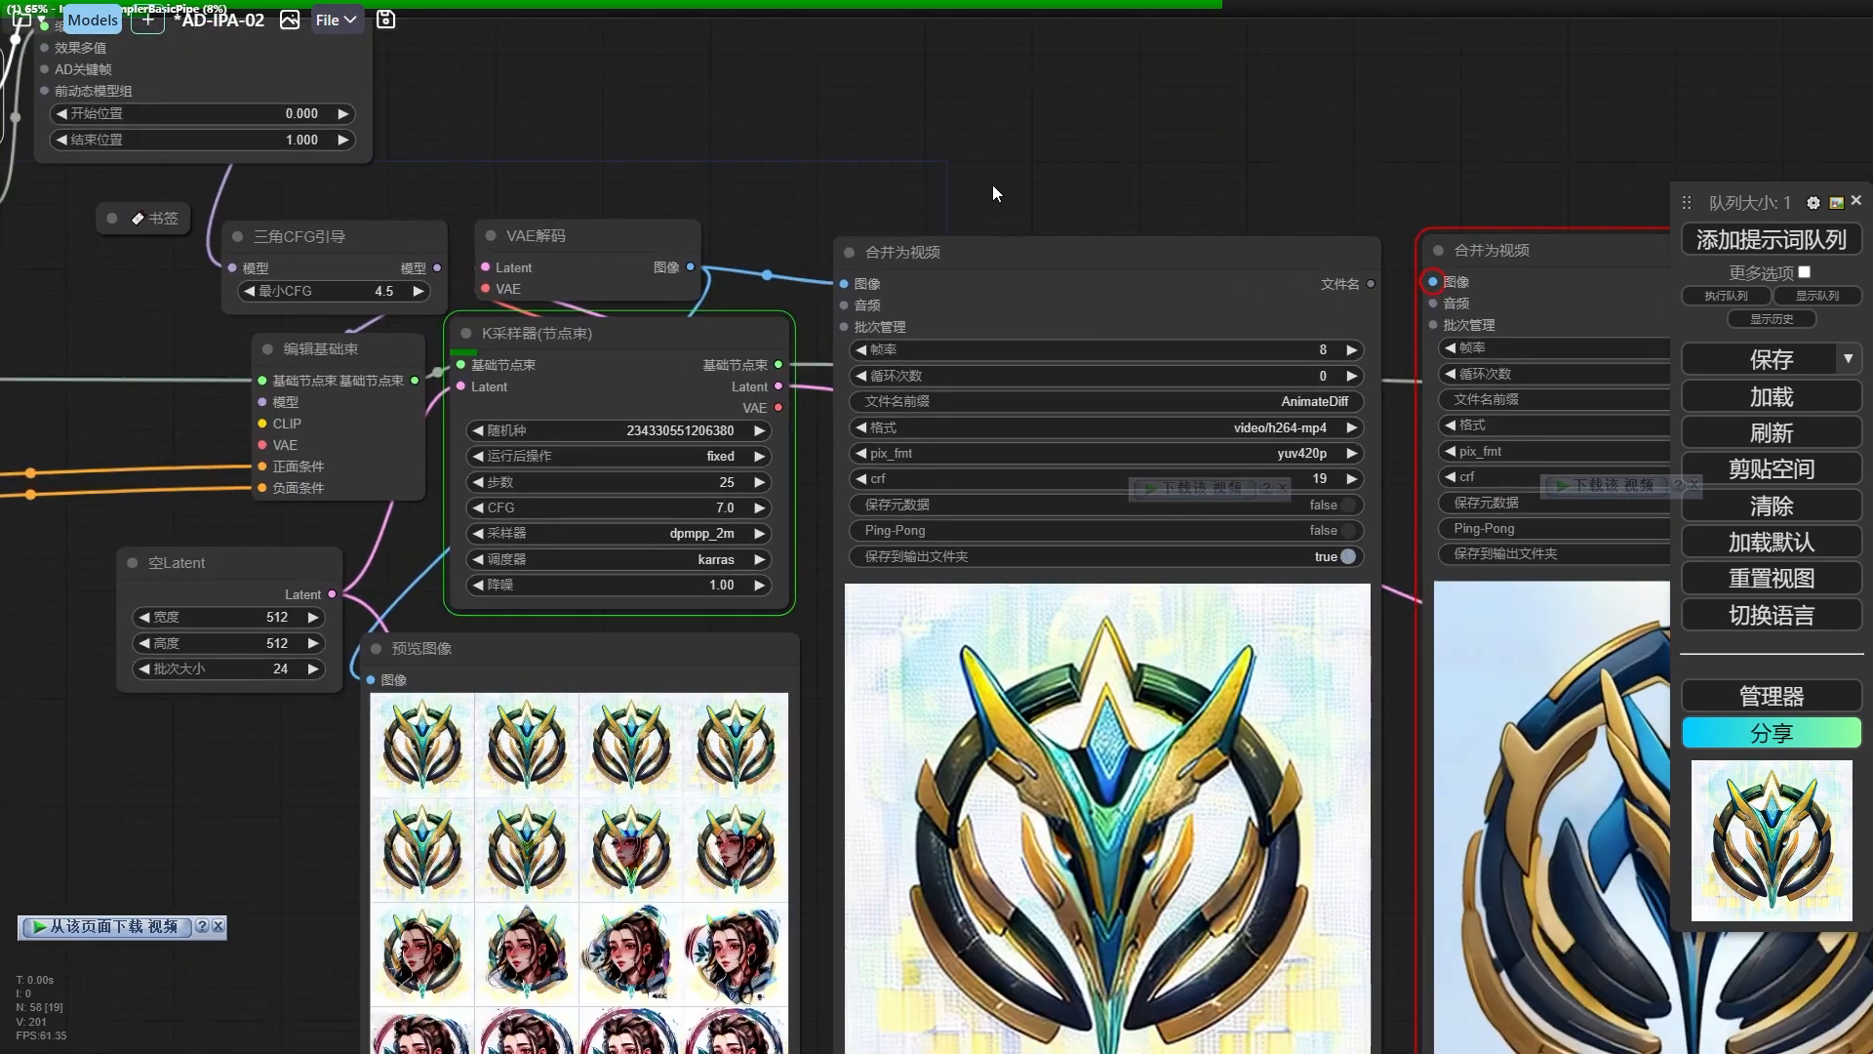
drag(992, 184, 992, 120)
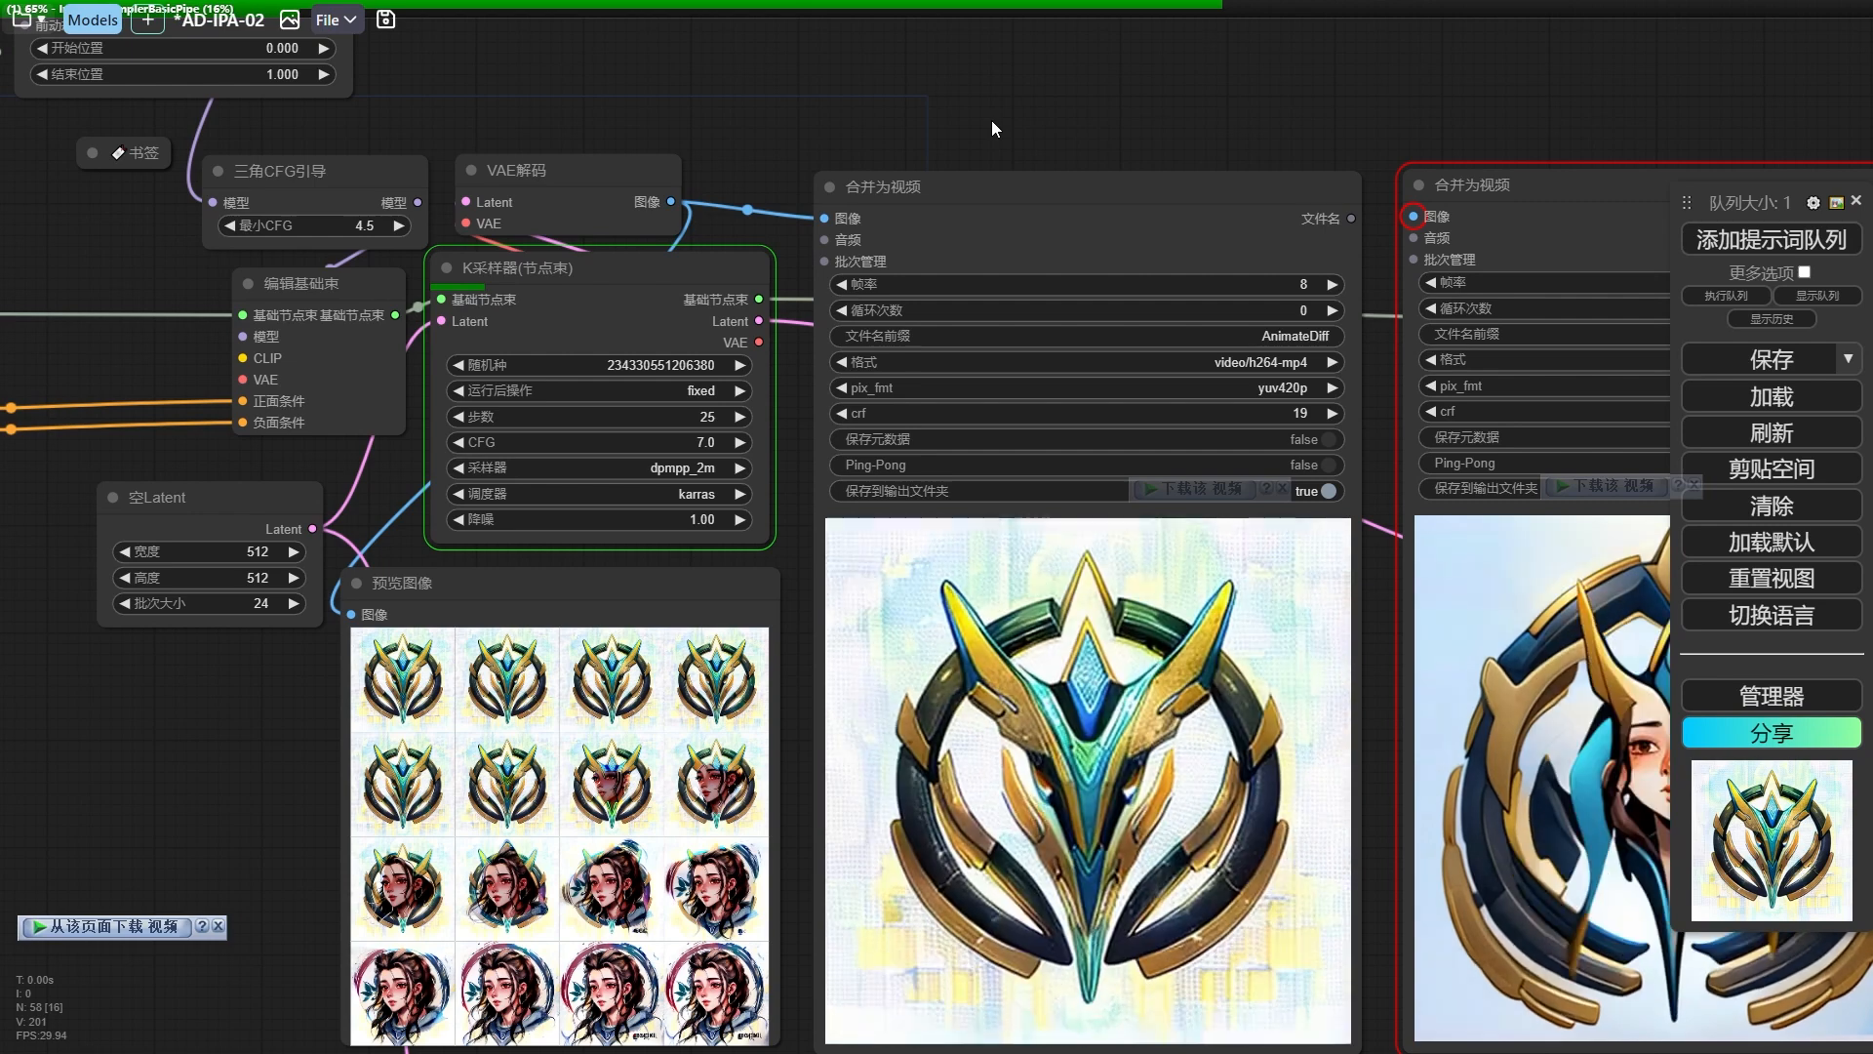
scroll(991, 120, down, 1)
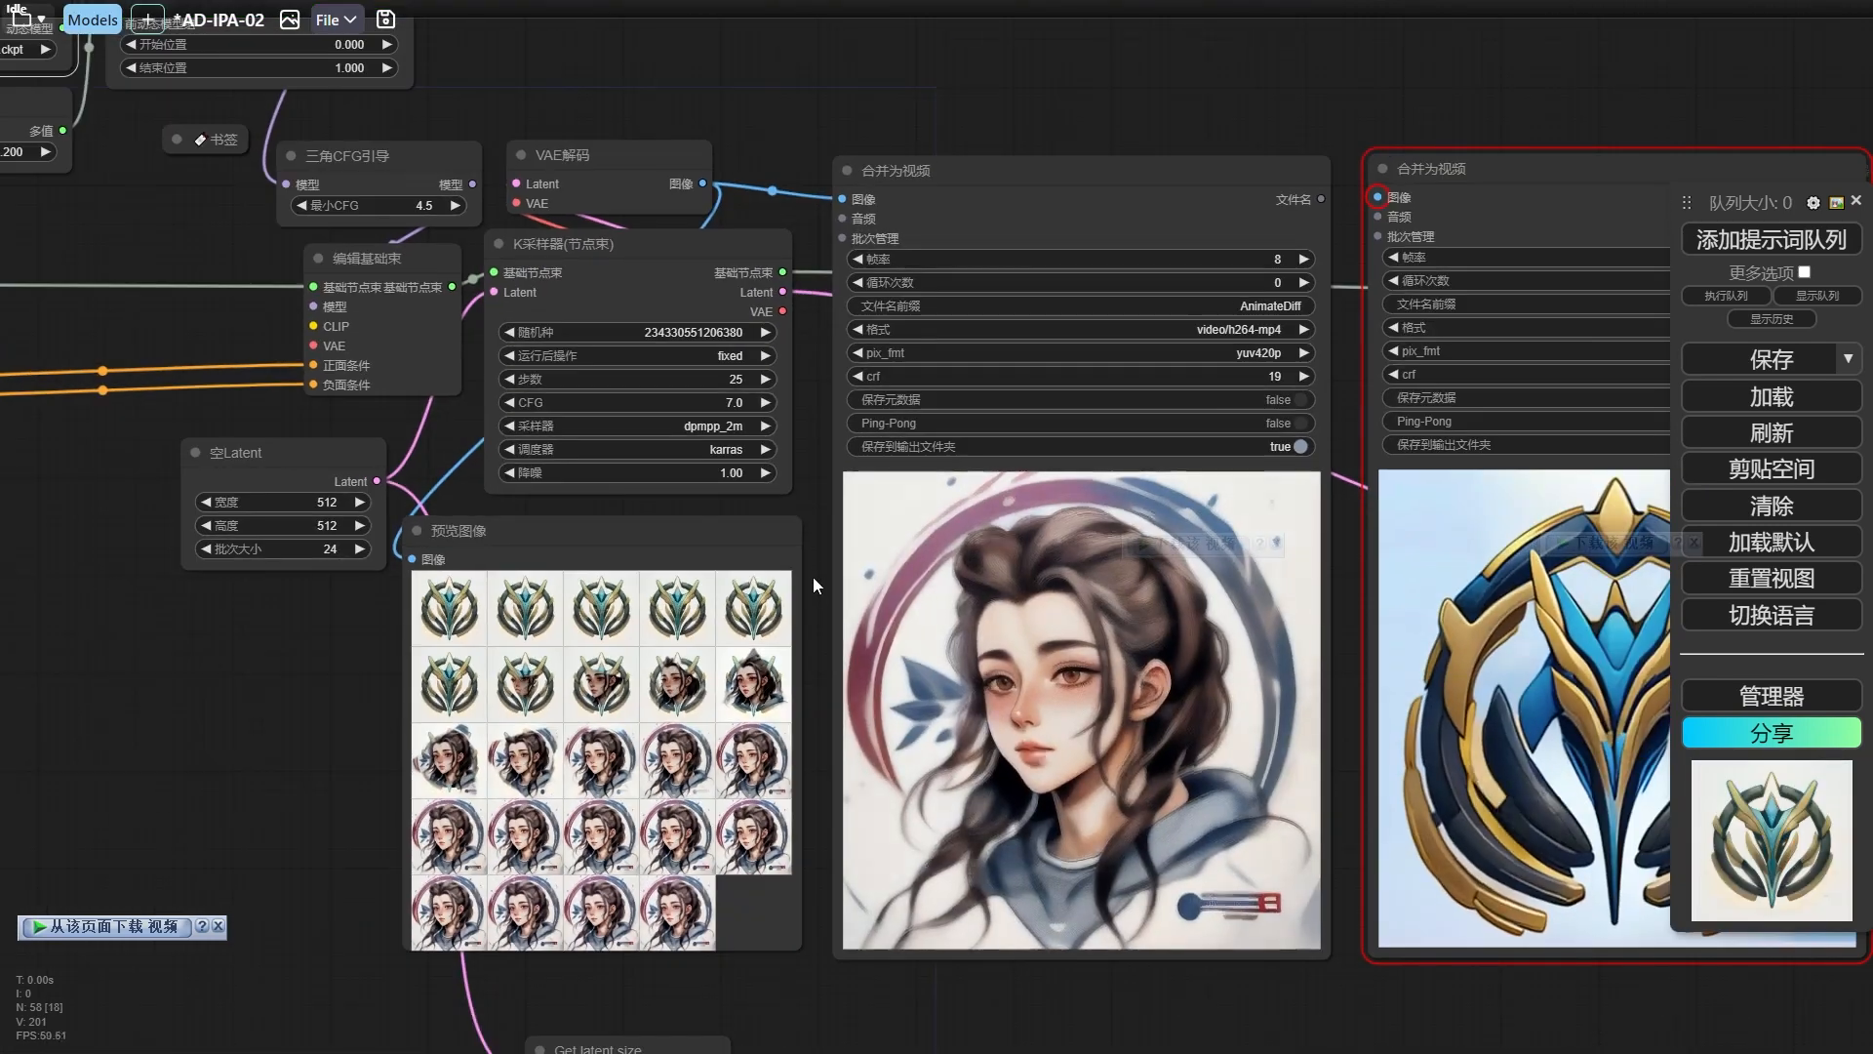
scroll(804, 443, down, 1)
drag(804, 442, 734, 514)
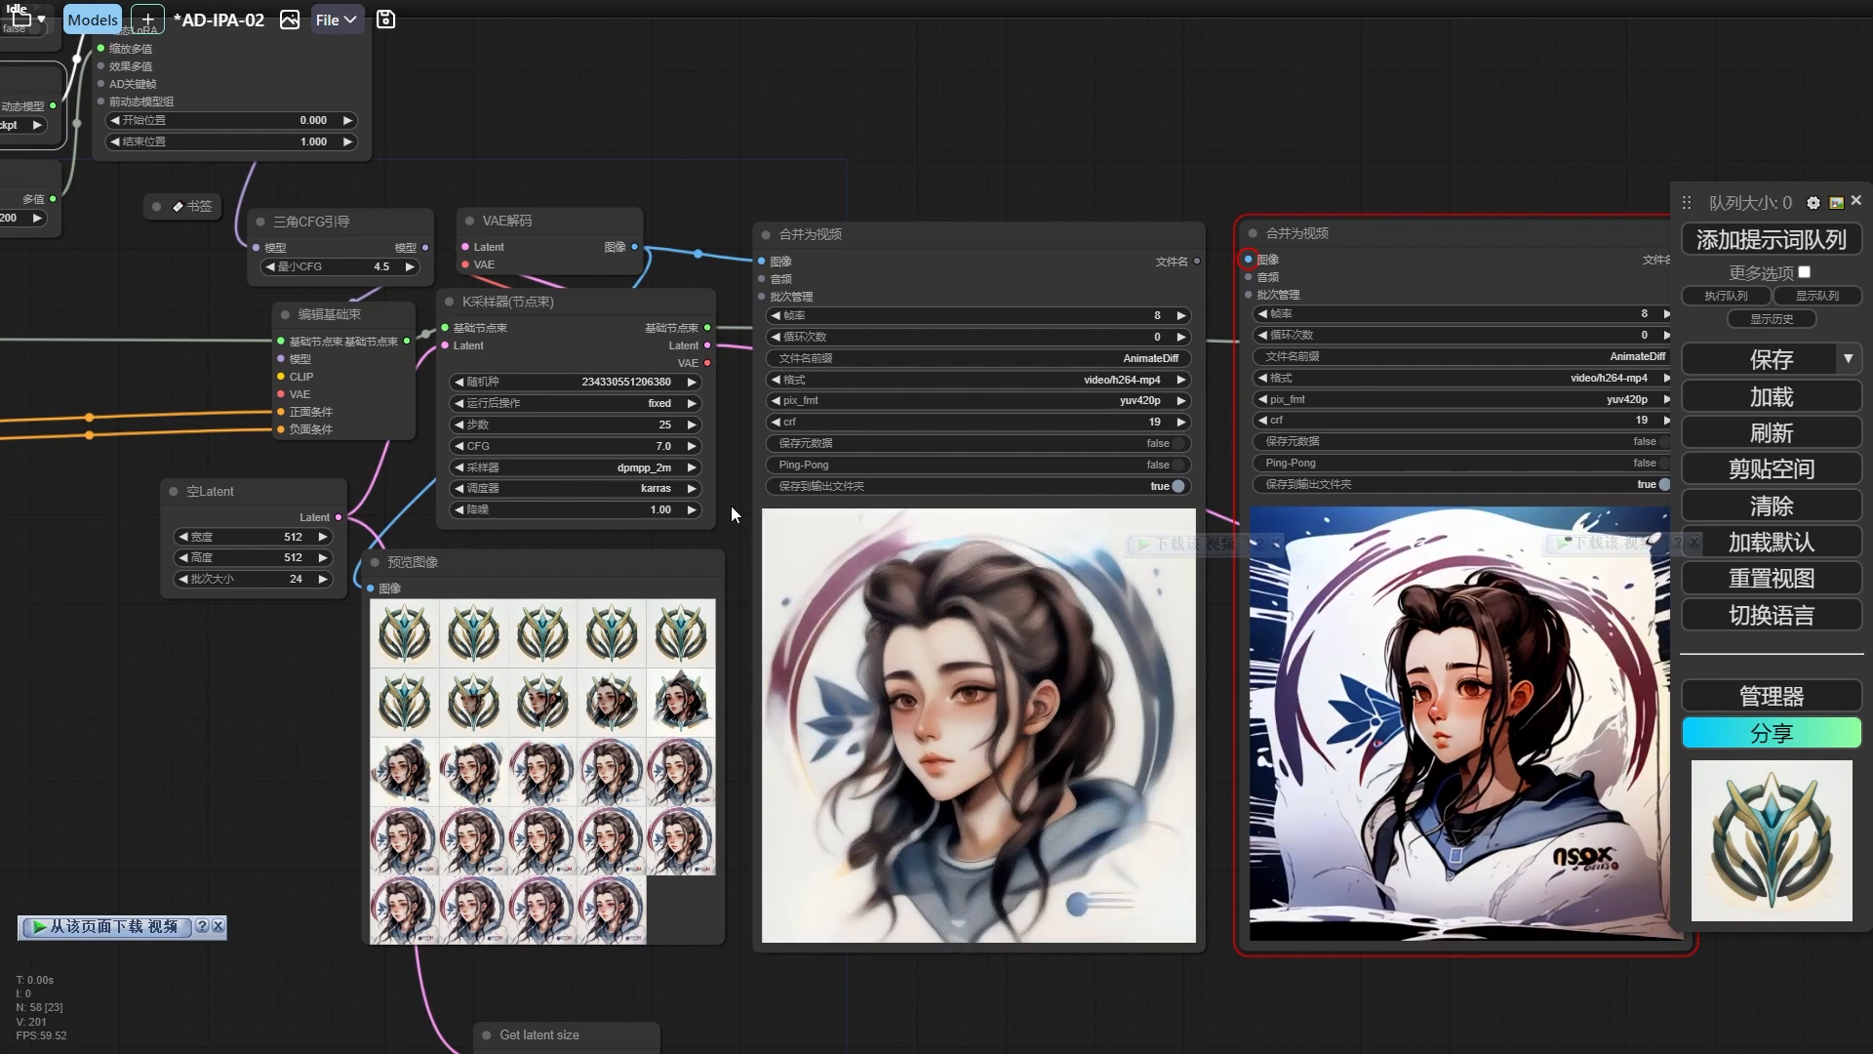
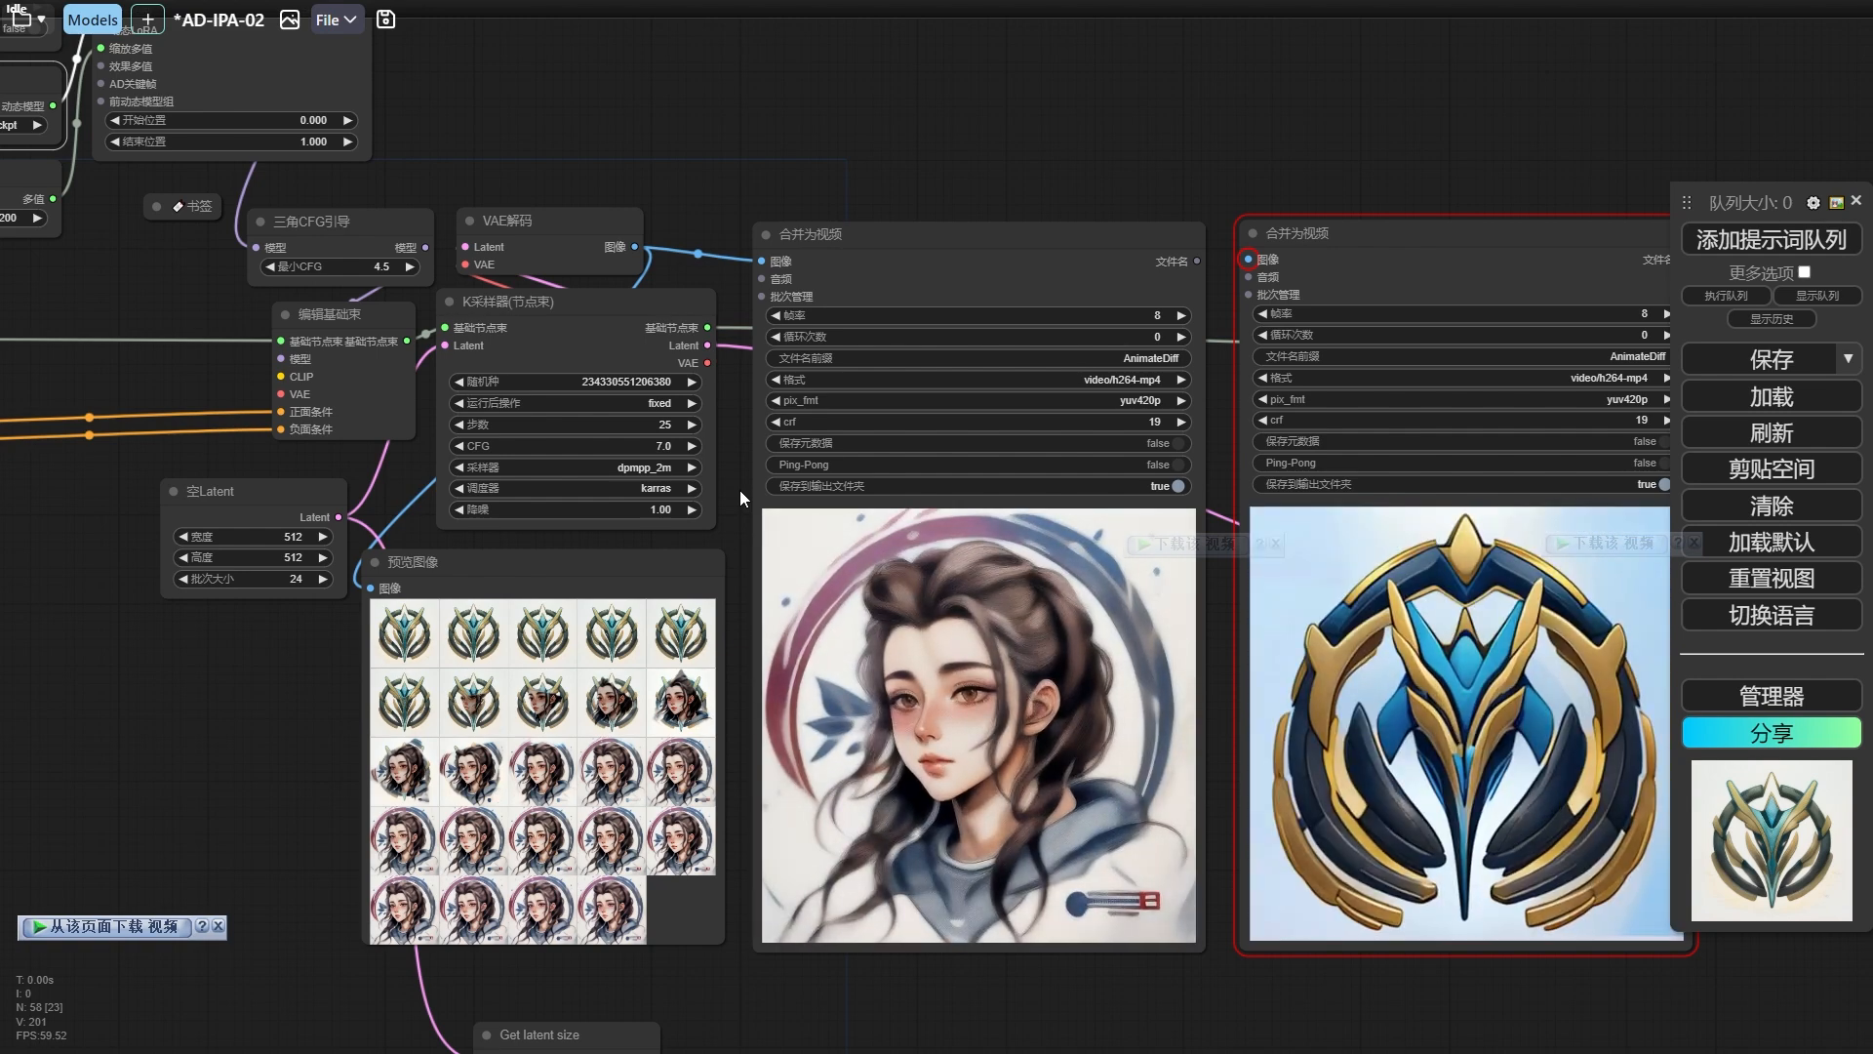
Switch the mask video in the 加载视频 node to 形状过度_2_x264.mp4.
scroll(731, 525, up, 2)
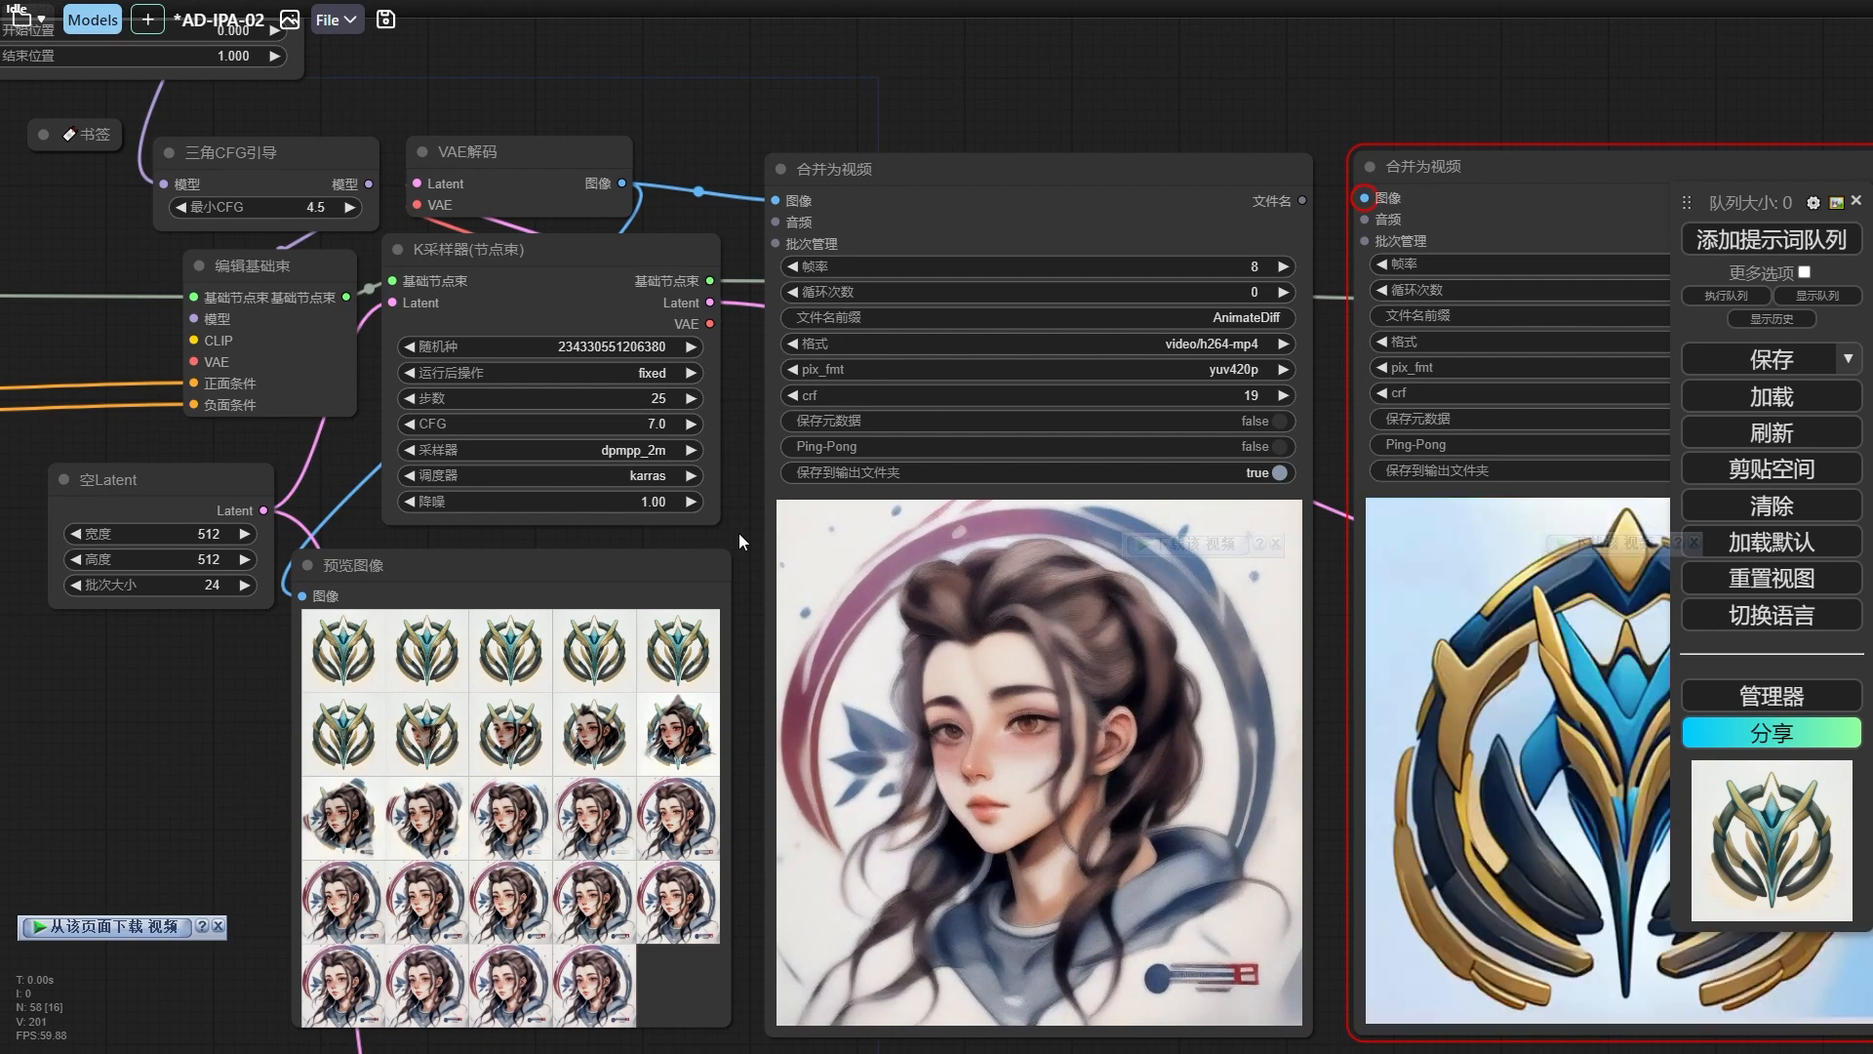
drag(305, 774, 1232, 399)
scroll(1232, 399, down, 2)
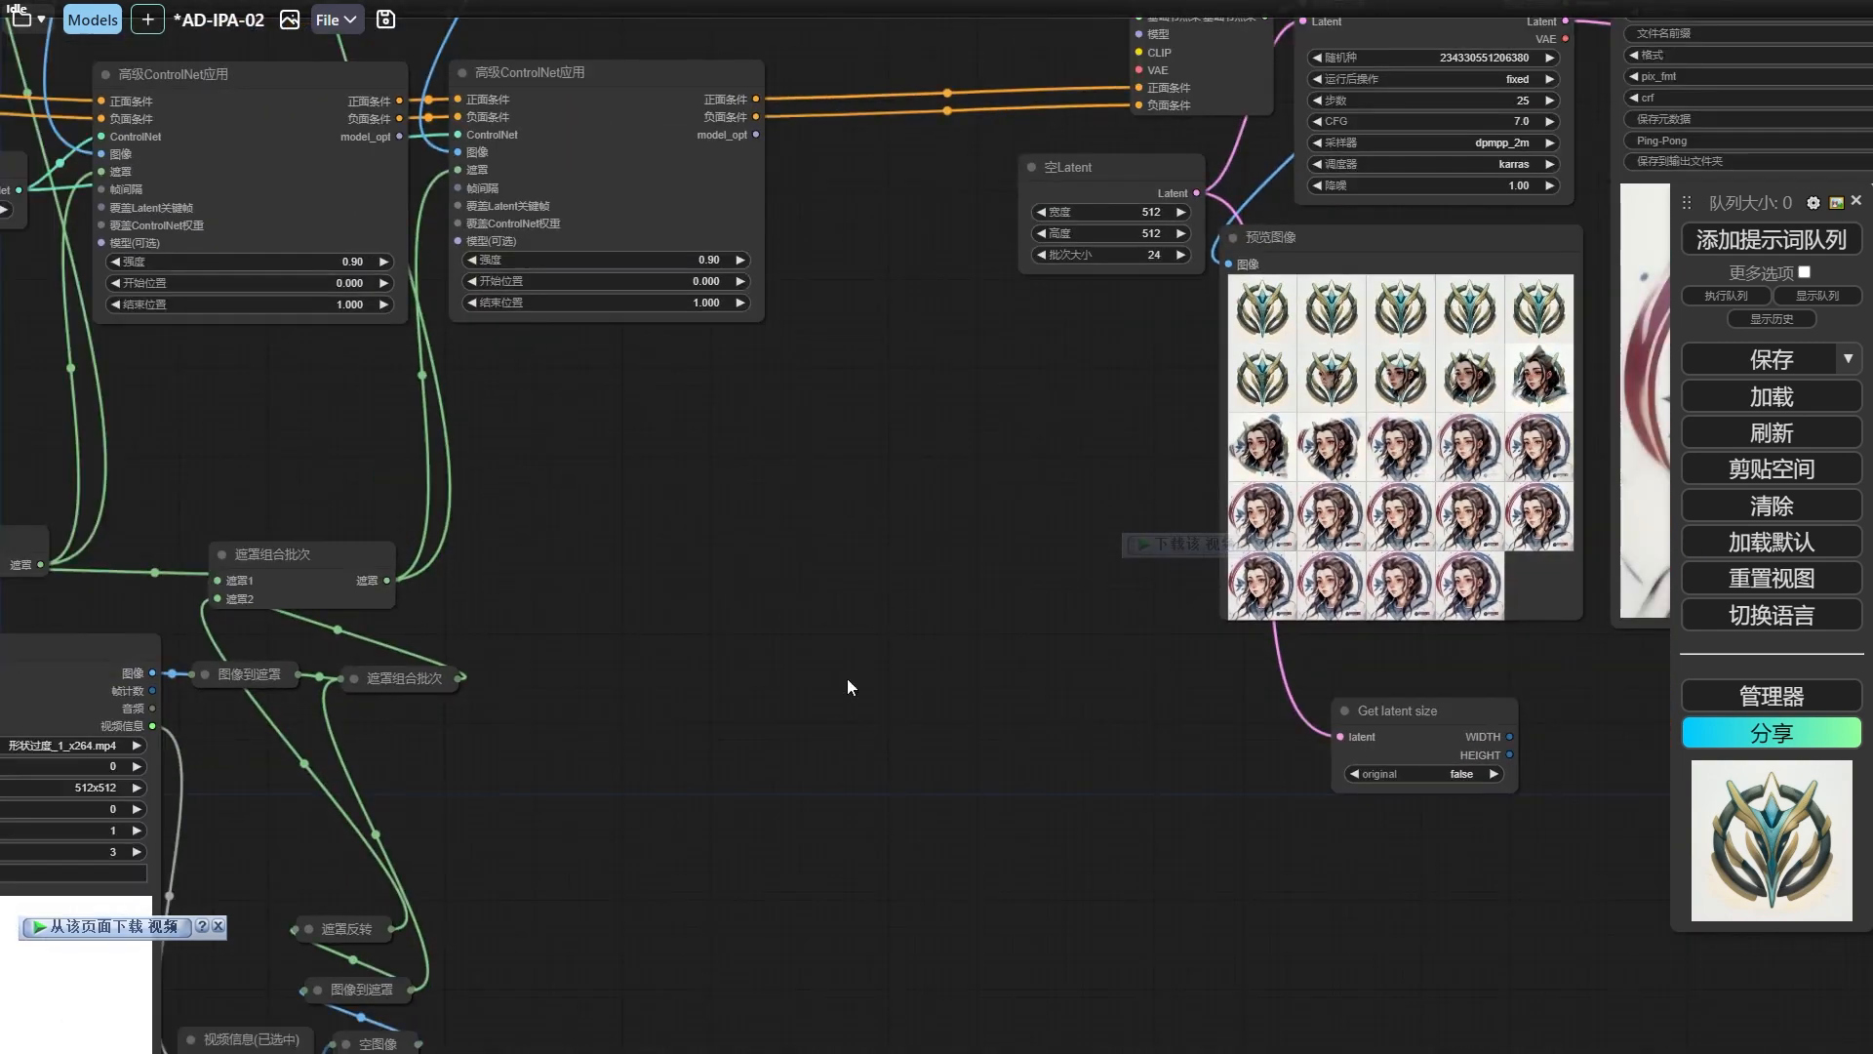
drag(743, 742, 1450, 284)
drag(968, 355, 959, 450)
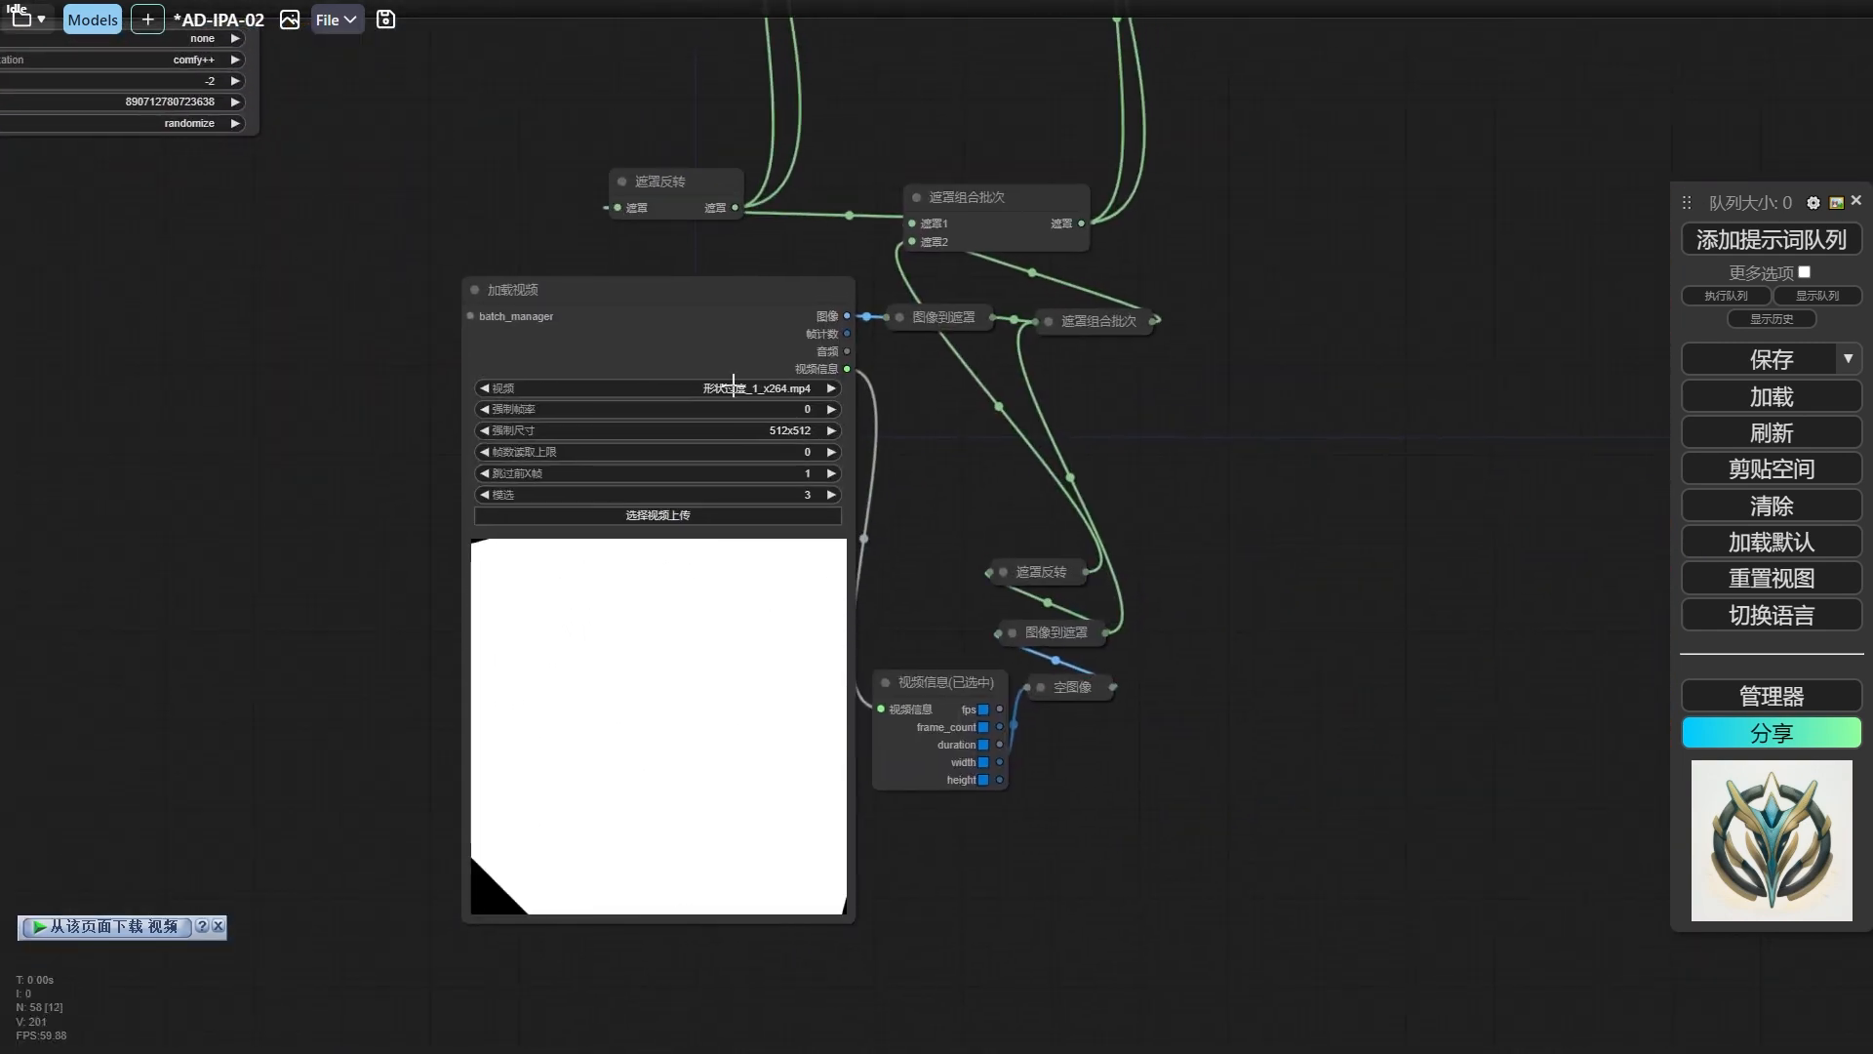
click(831, 389)
drag(1255, 416, 970, 501)
scroll(754, 472, up, 2)
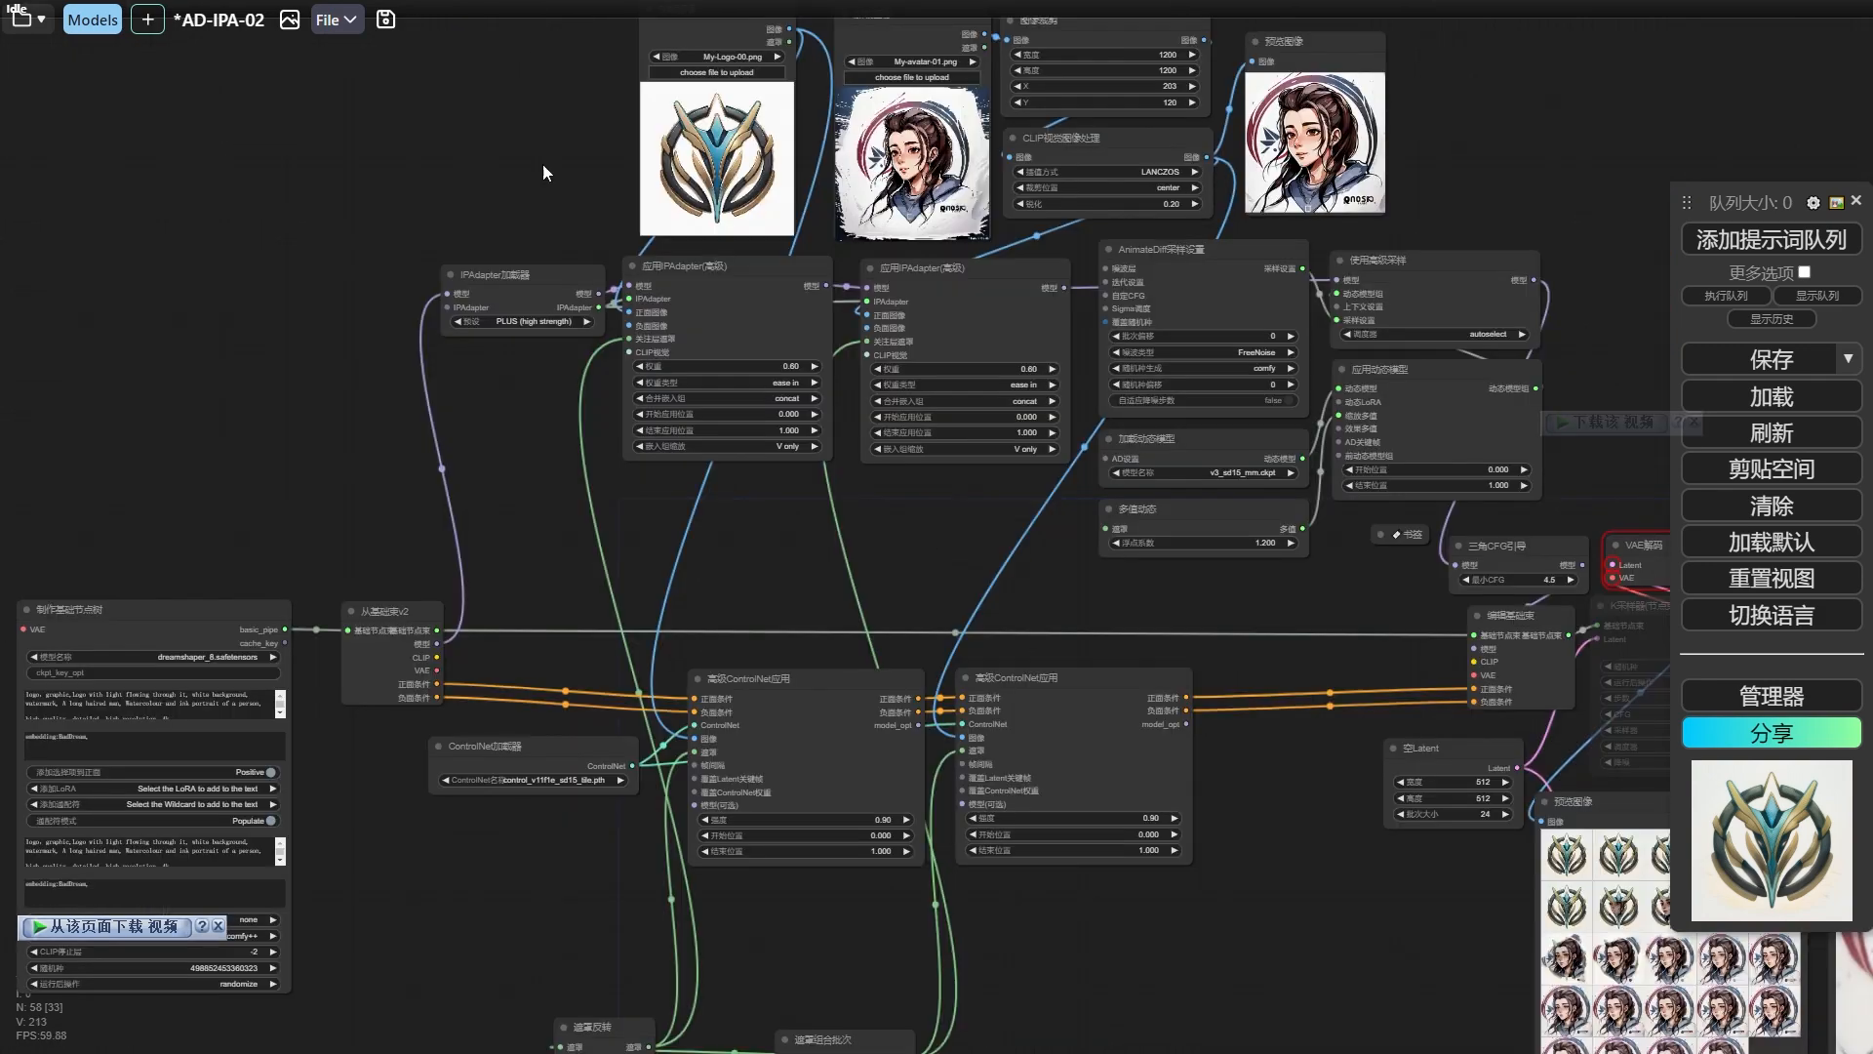
Review the ice.jpg and fire.jpeg reference images, their crops, and the positive prompt in the 制作基础节点树 node.
drag(542, 164, 443, 369)
scroll(458, 383, up, 5)
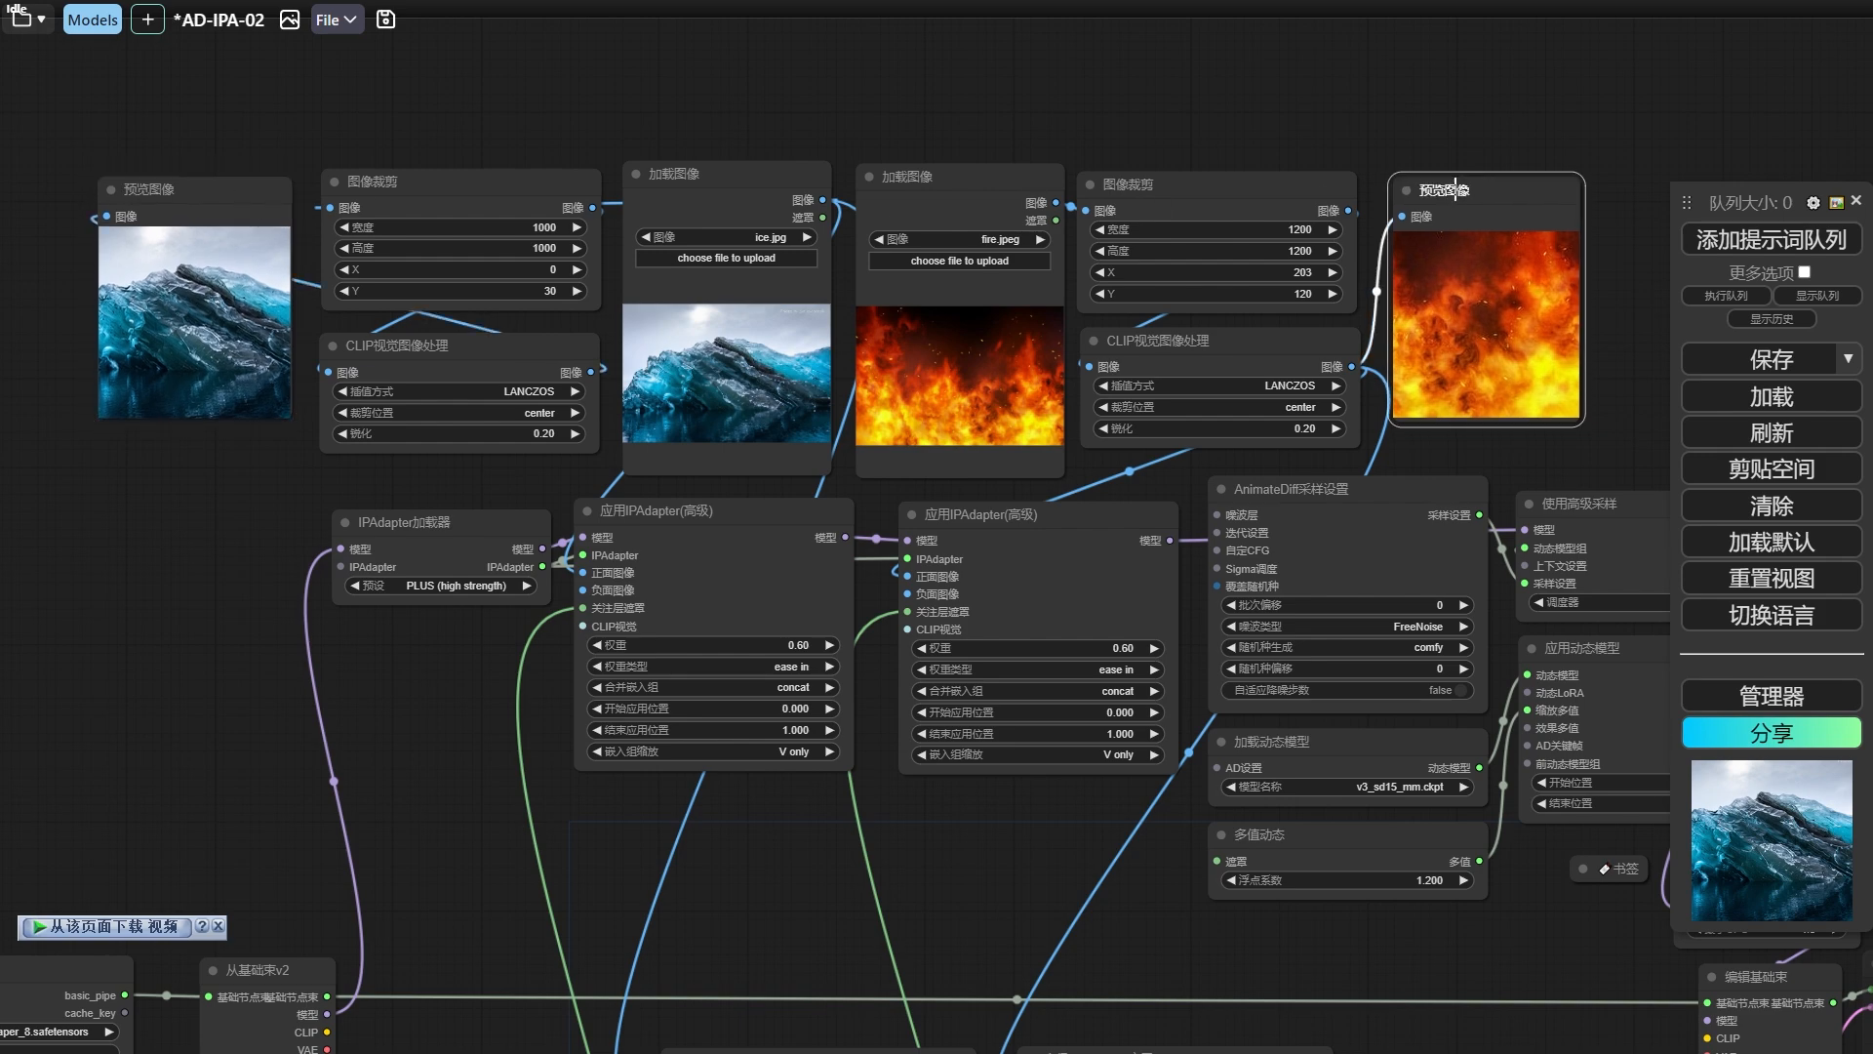
drag(241, 534, 710, 190)
drag(568, 532, 663, 324)
scroll(205, 581, up, 6)
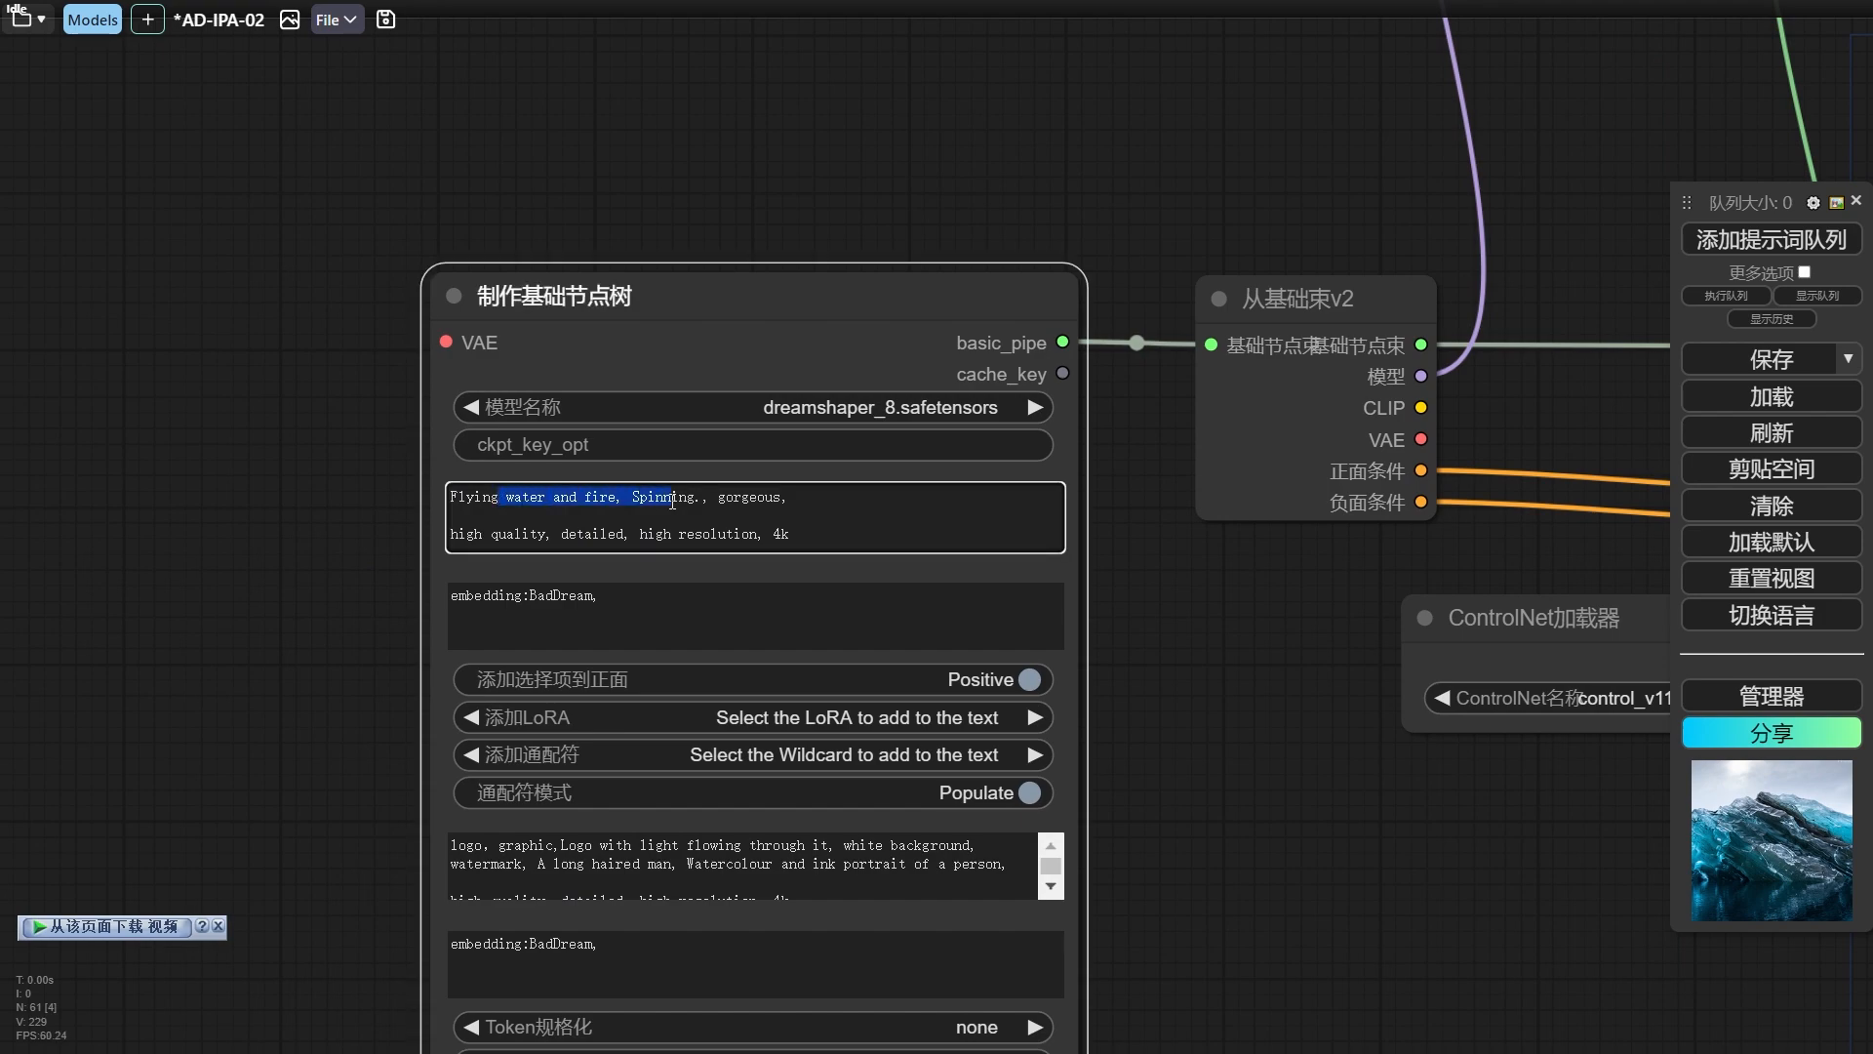
scroll(272, 470, down, 7)
drag(1023, 746, 472, 716)
click(868, 655)
drag(868, 658, 478, 636)
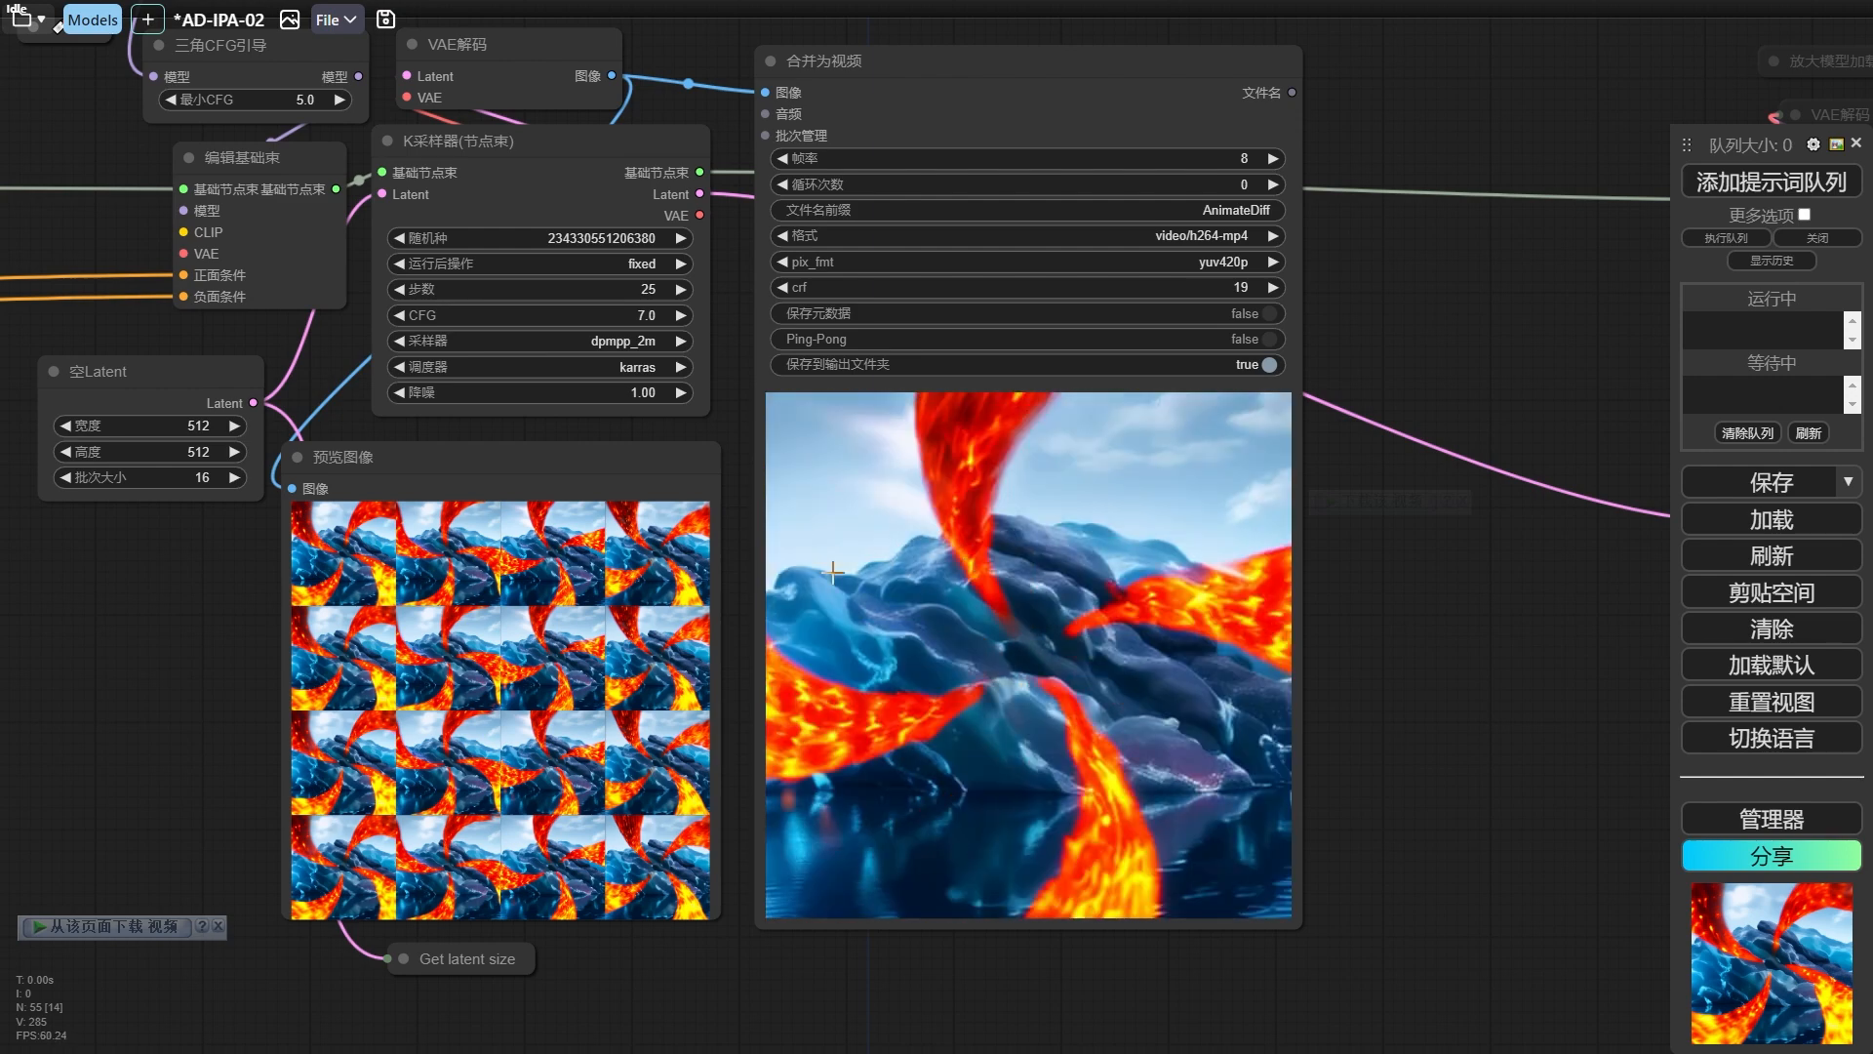
Set both 高级ControlNet应用 nodes to 强度 0.50 and 结束位置 0.600, and rerun the workflow.
scroll(944, 622, down, 2)
scroll(420, 614, up, 4)
drag(420, 614, 970, 759)
scroll(493, 738, up, 2)
drag(580, 737, 1096, 707)
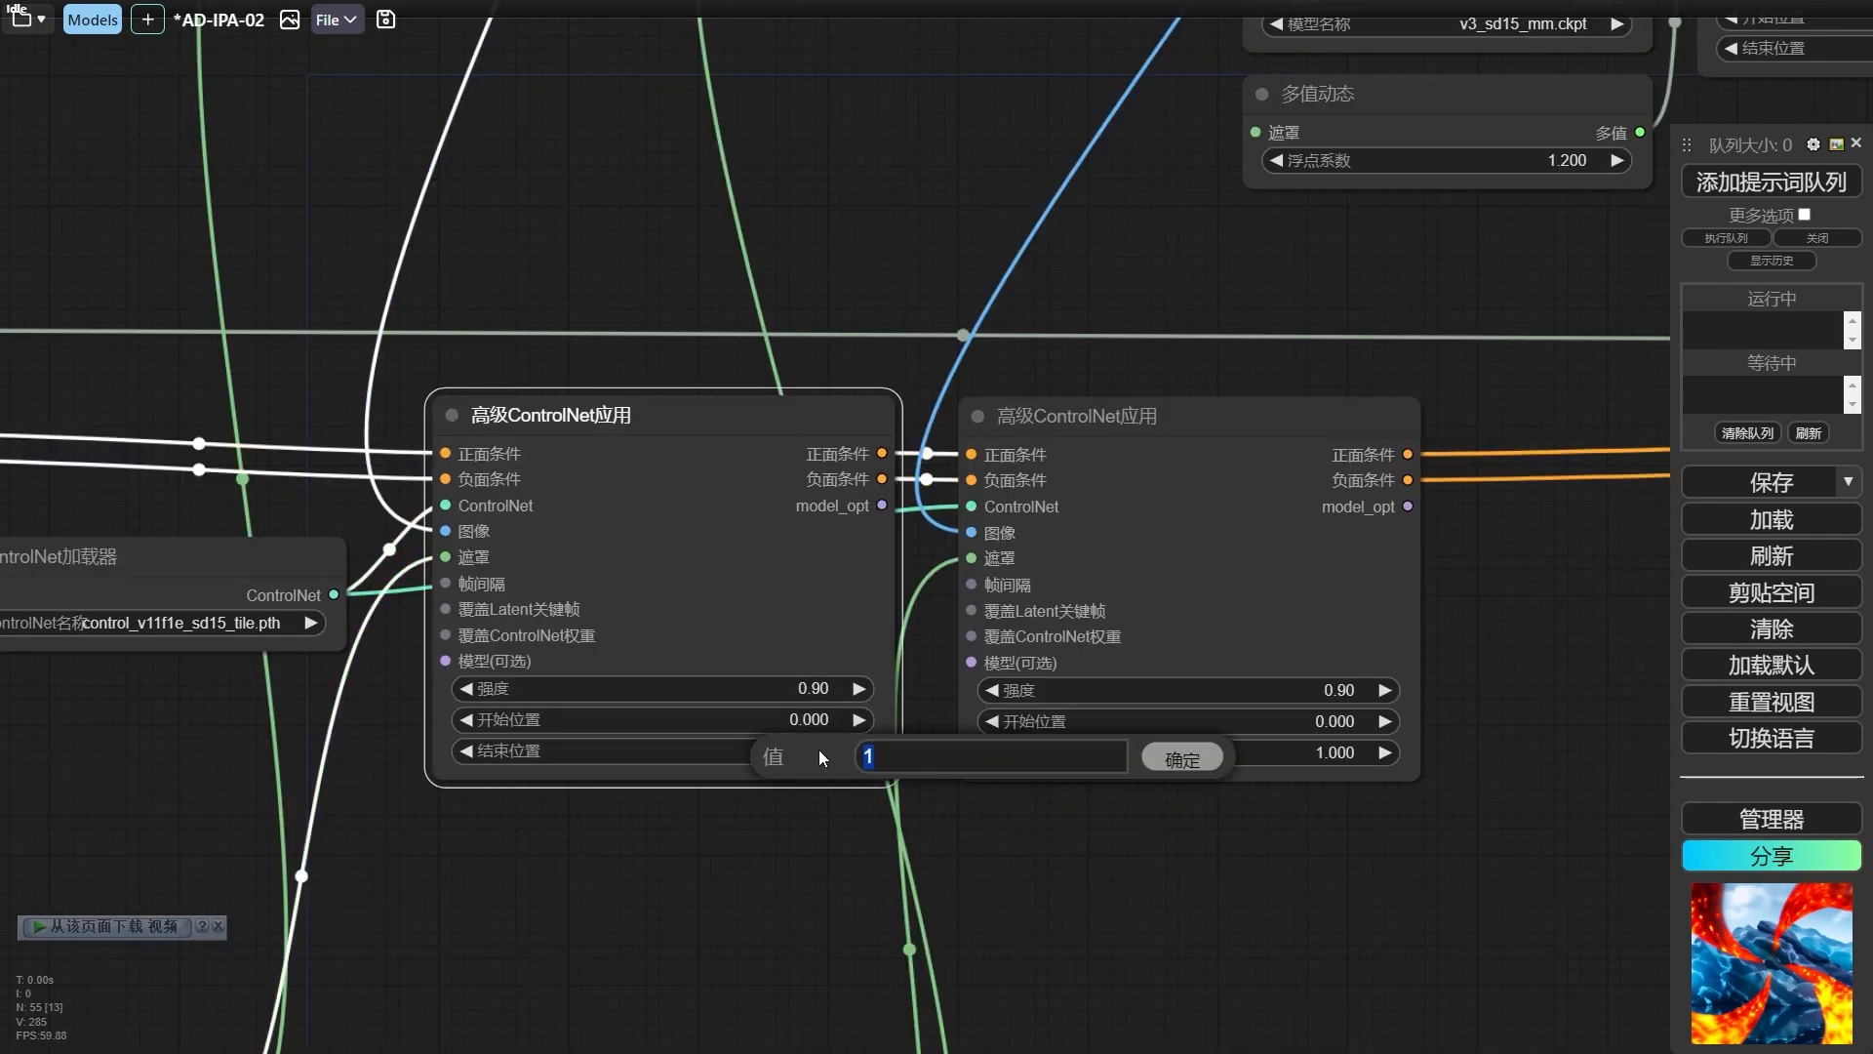
text(0.6)
key(Return)
scroll(853, 253, down, 2)
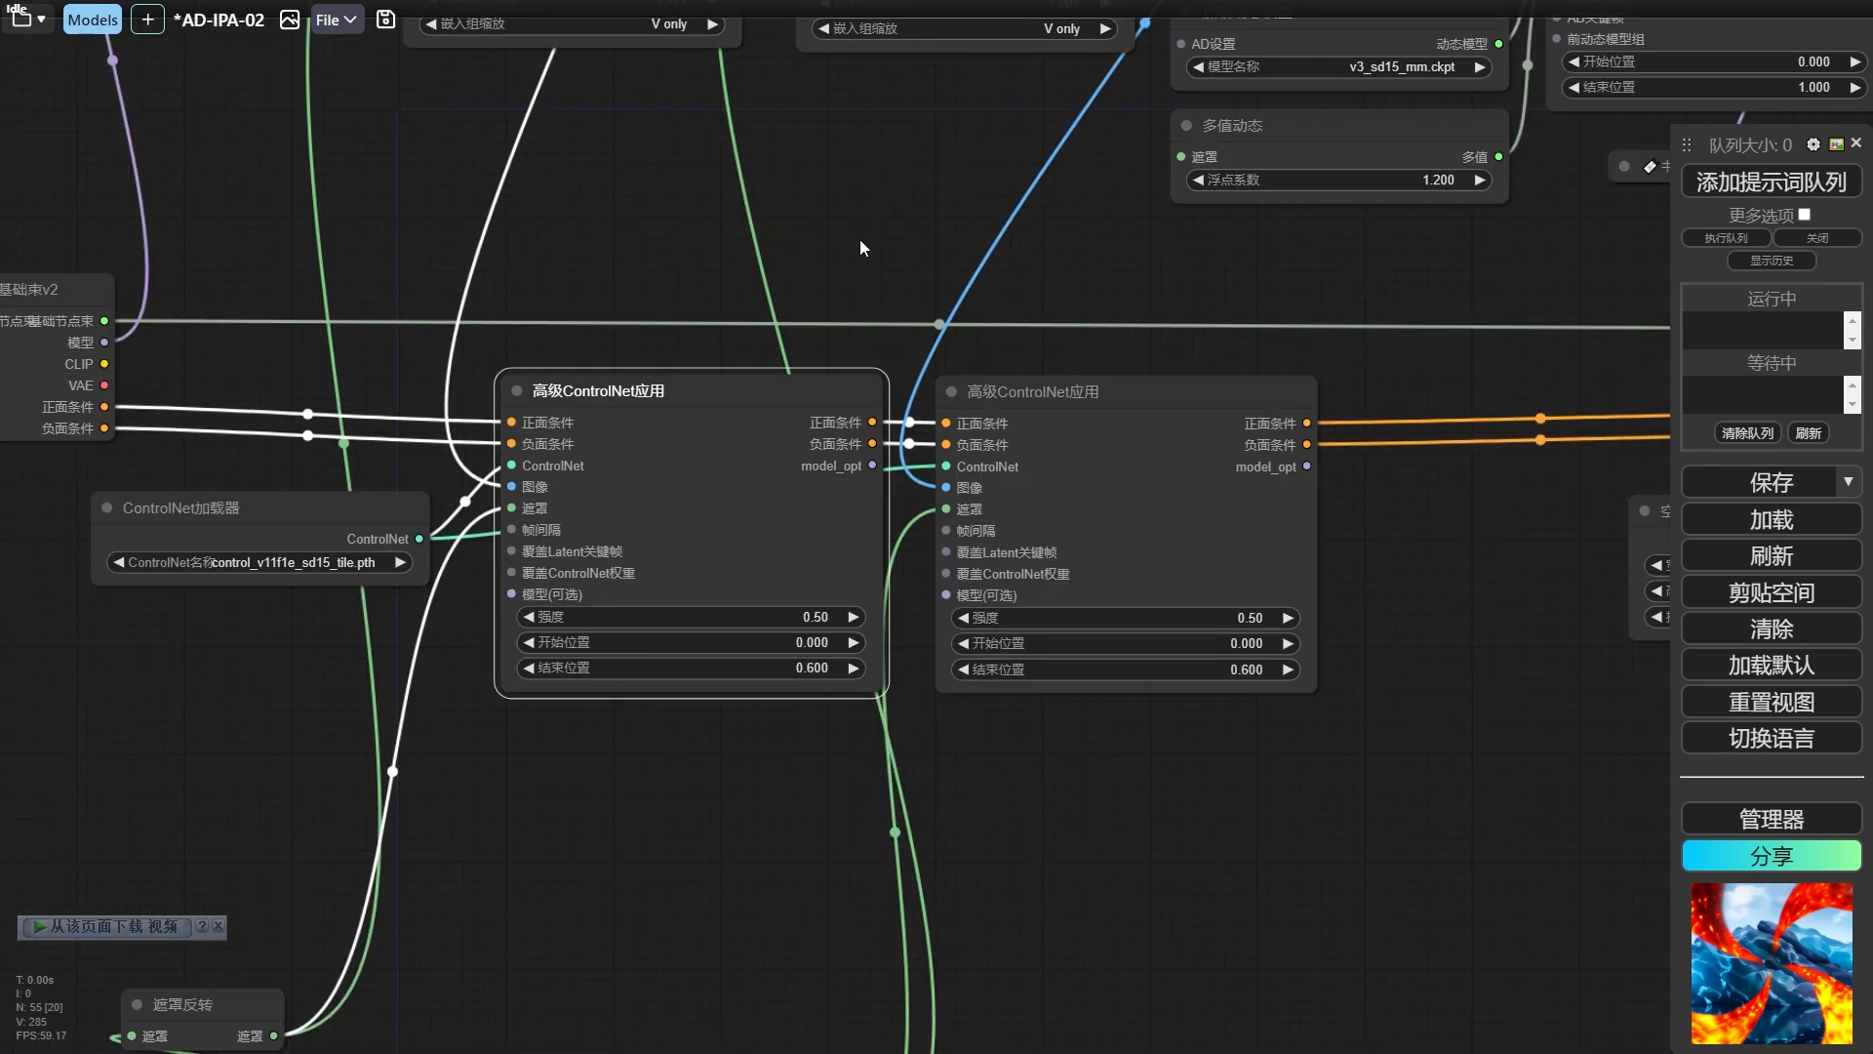
drag(858, 238, 900, 750)
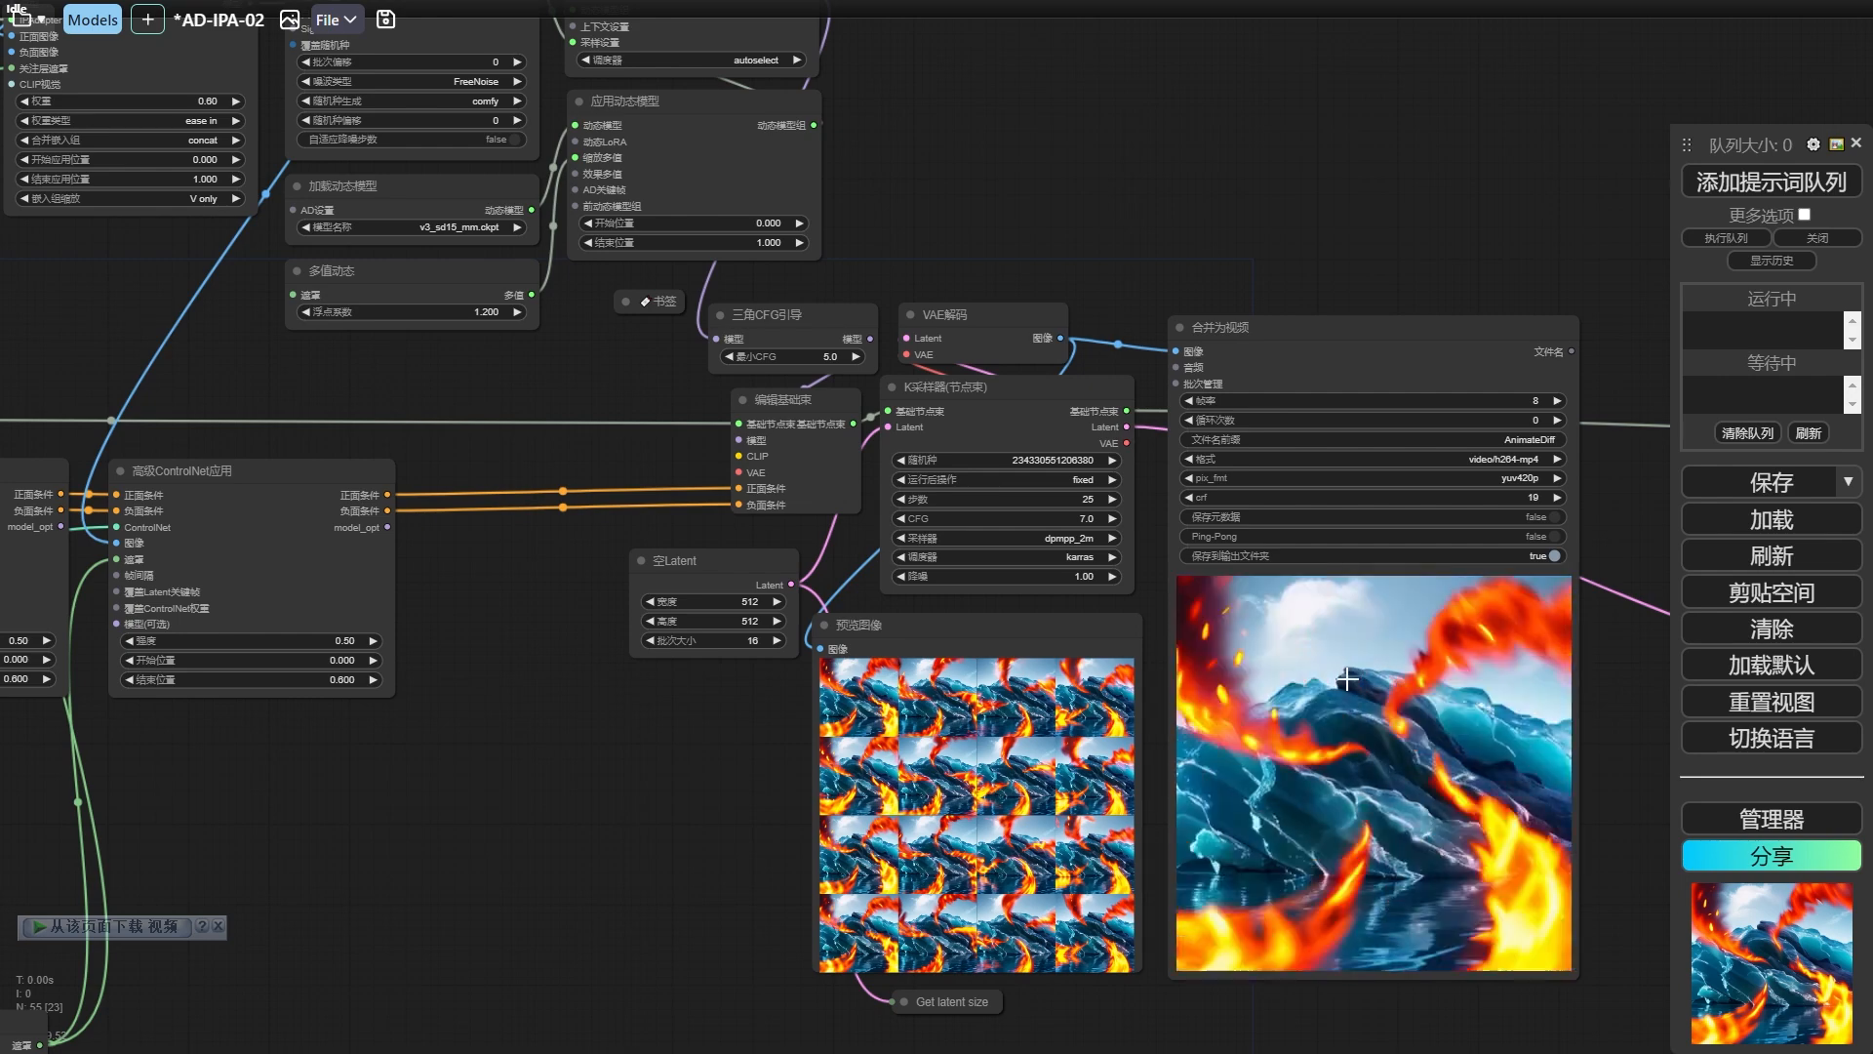
drag(621, 812, 1141, 351)
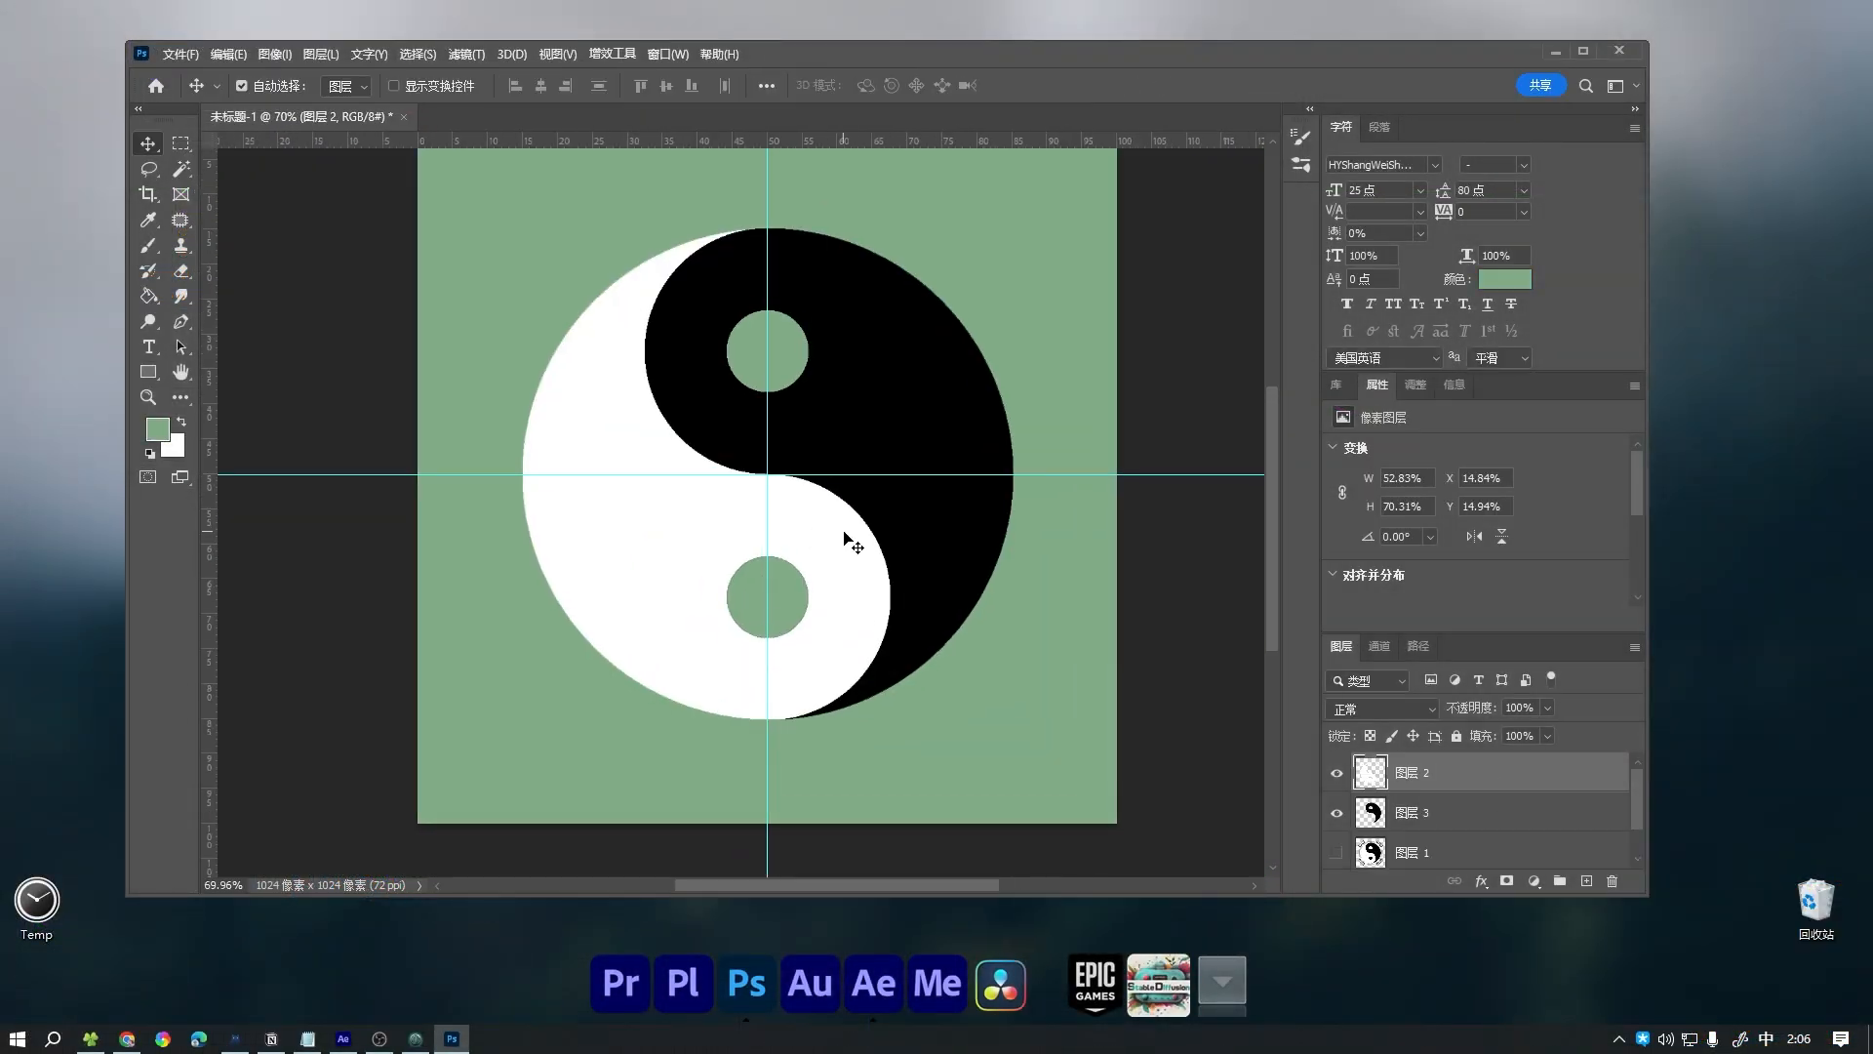
In Photoshop, save the yin-yang and trigram artwork with its layers as a PSD file in the 236-IPA动态动画 folder.
scroll(849, 534, up, 5)
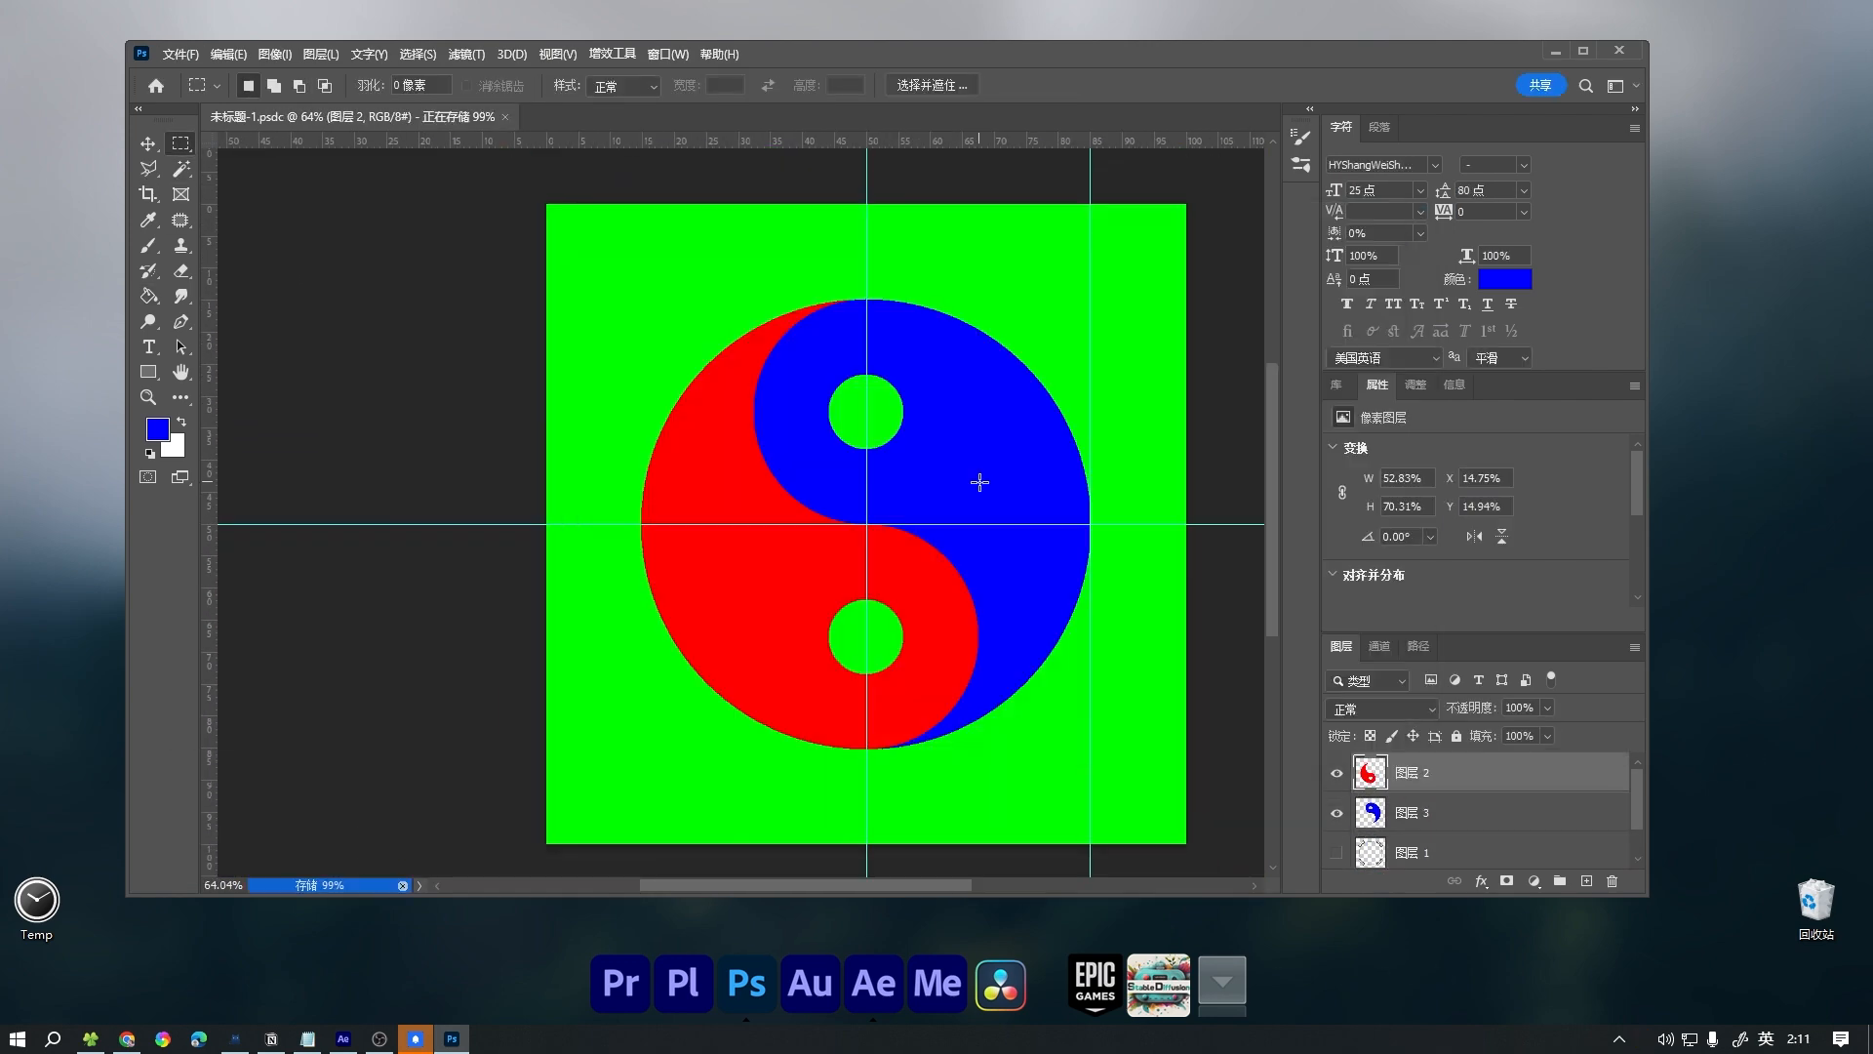
key(ctrl+shift+s)
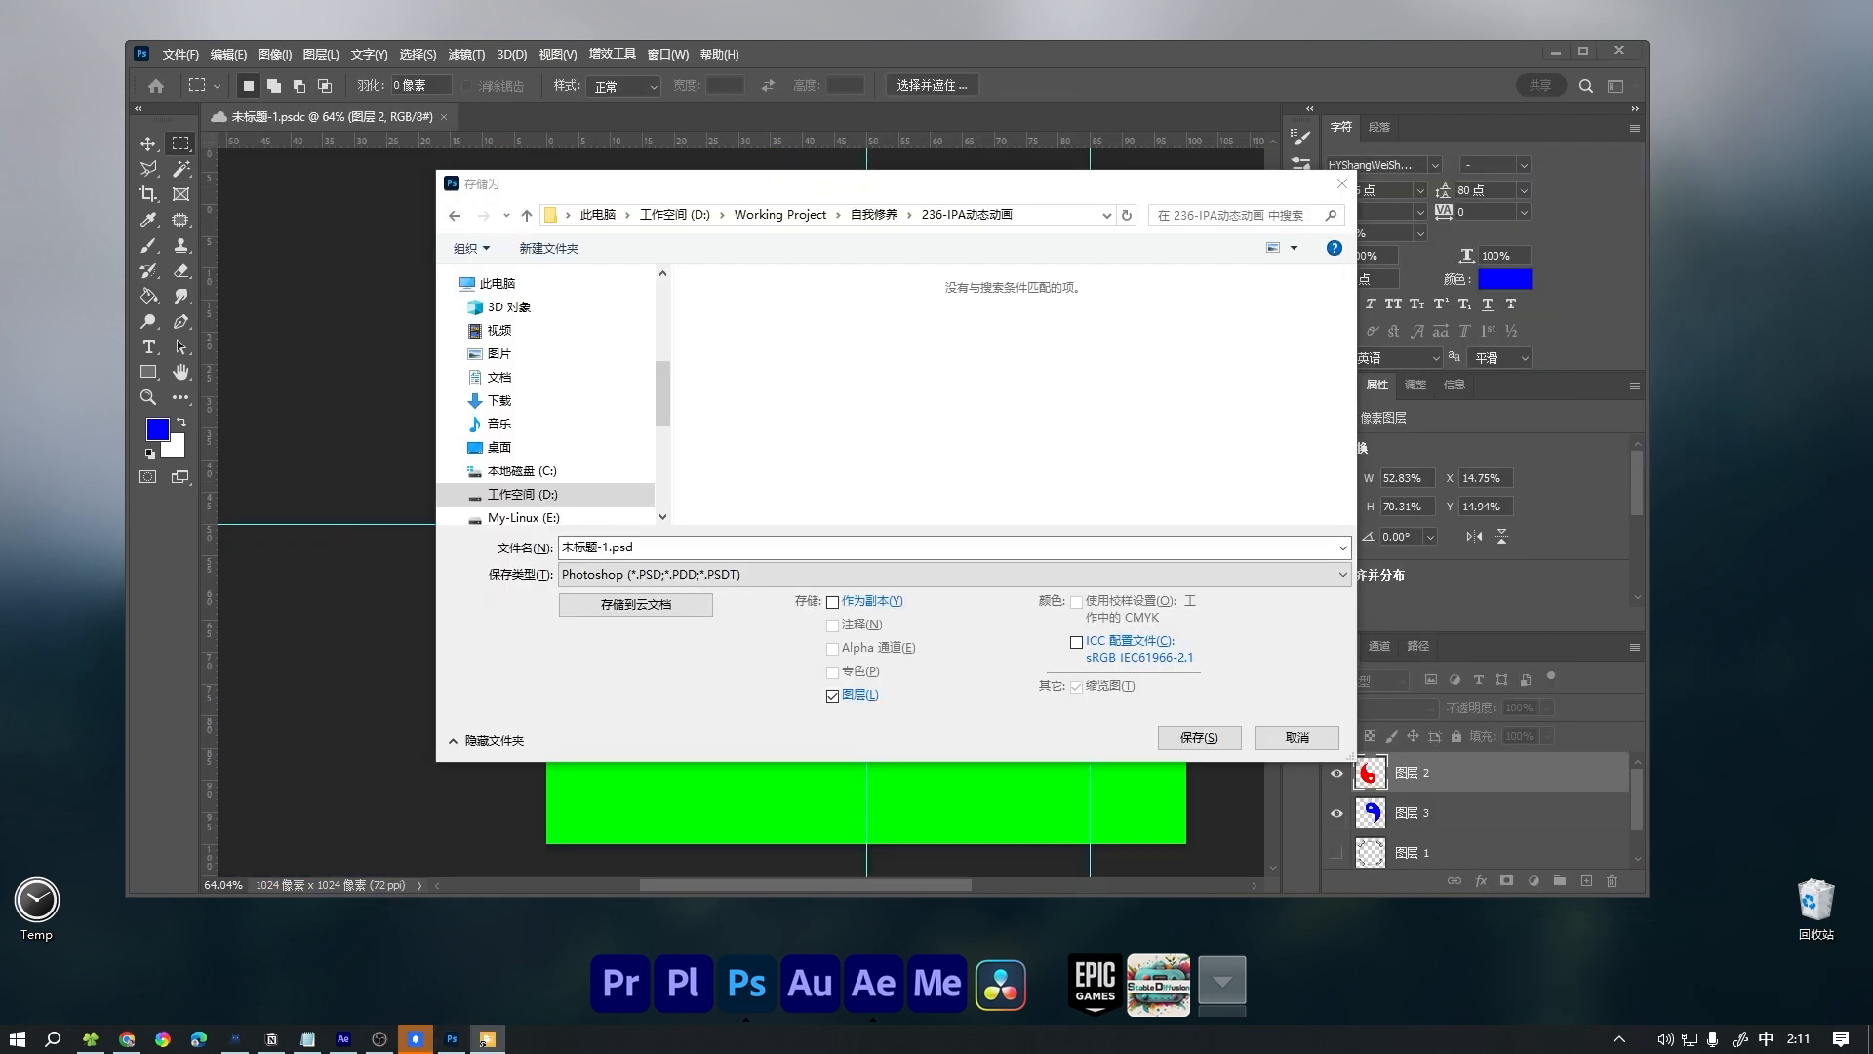
key(Return)
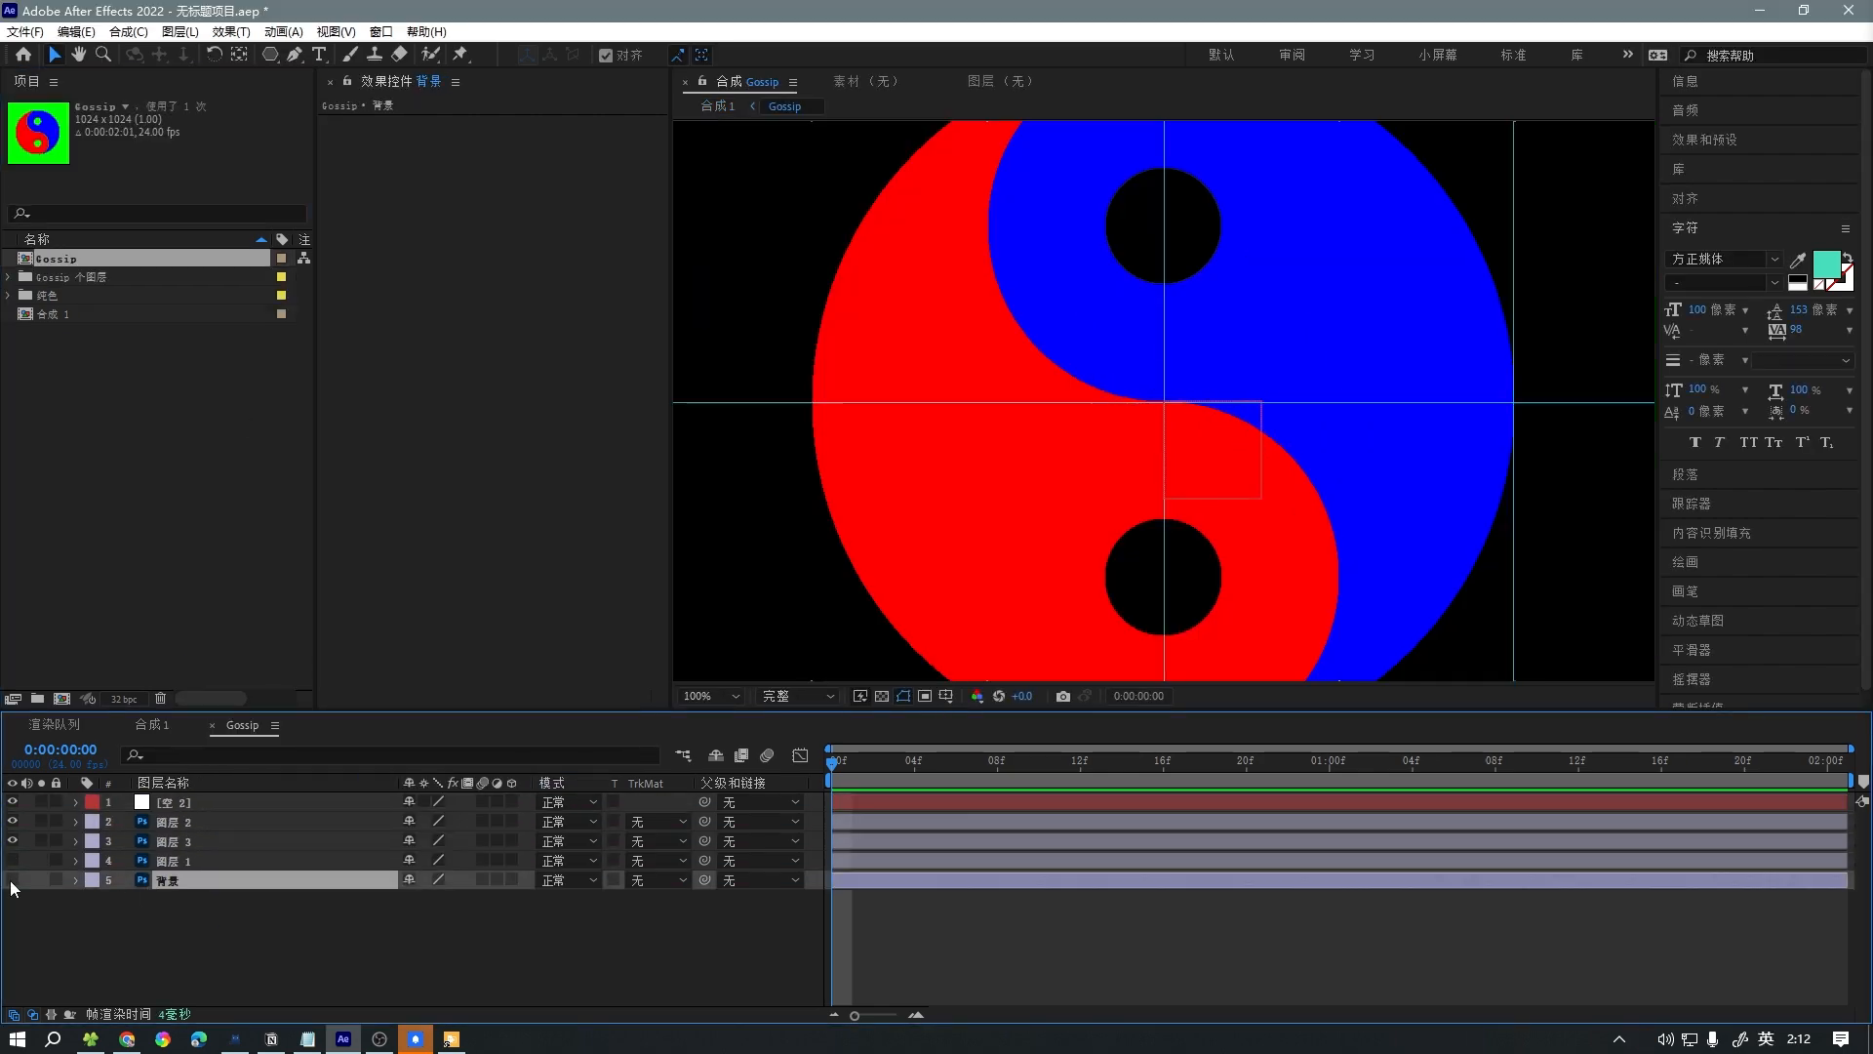
In After Effects, keyframe the rotation of null layer 空 2 at 0:00 and 4:00 in the Gossip composition and show its graph editor.
click(186, 831)
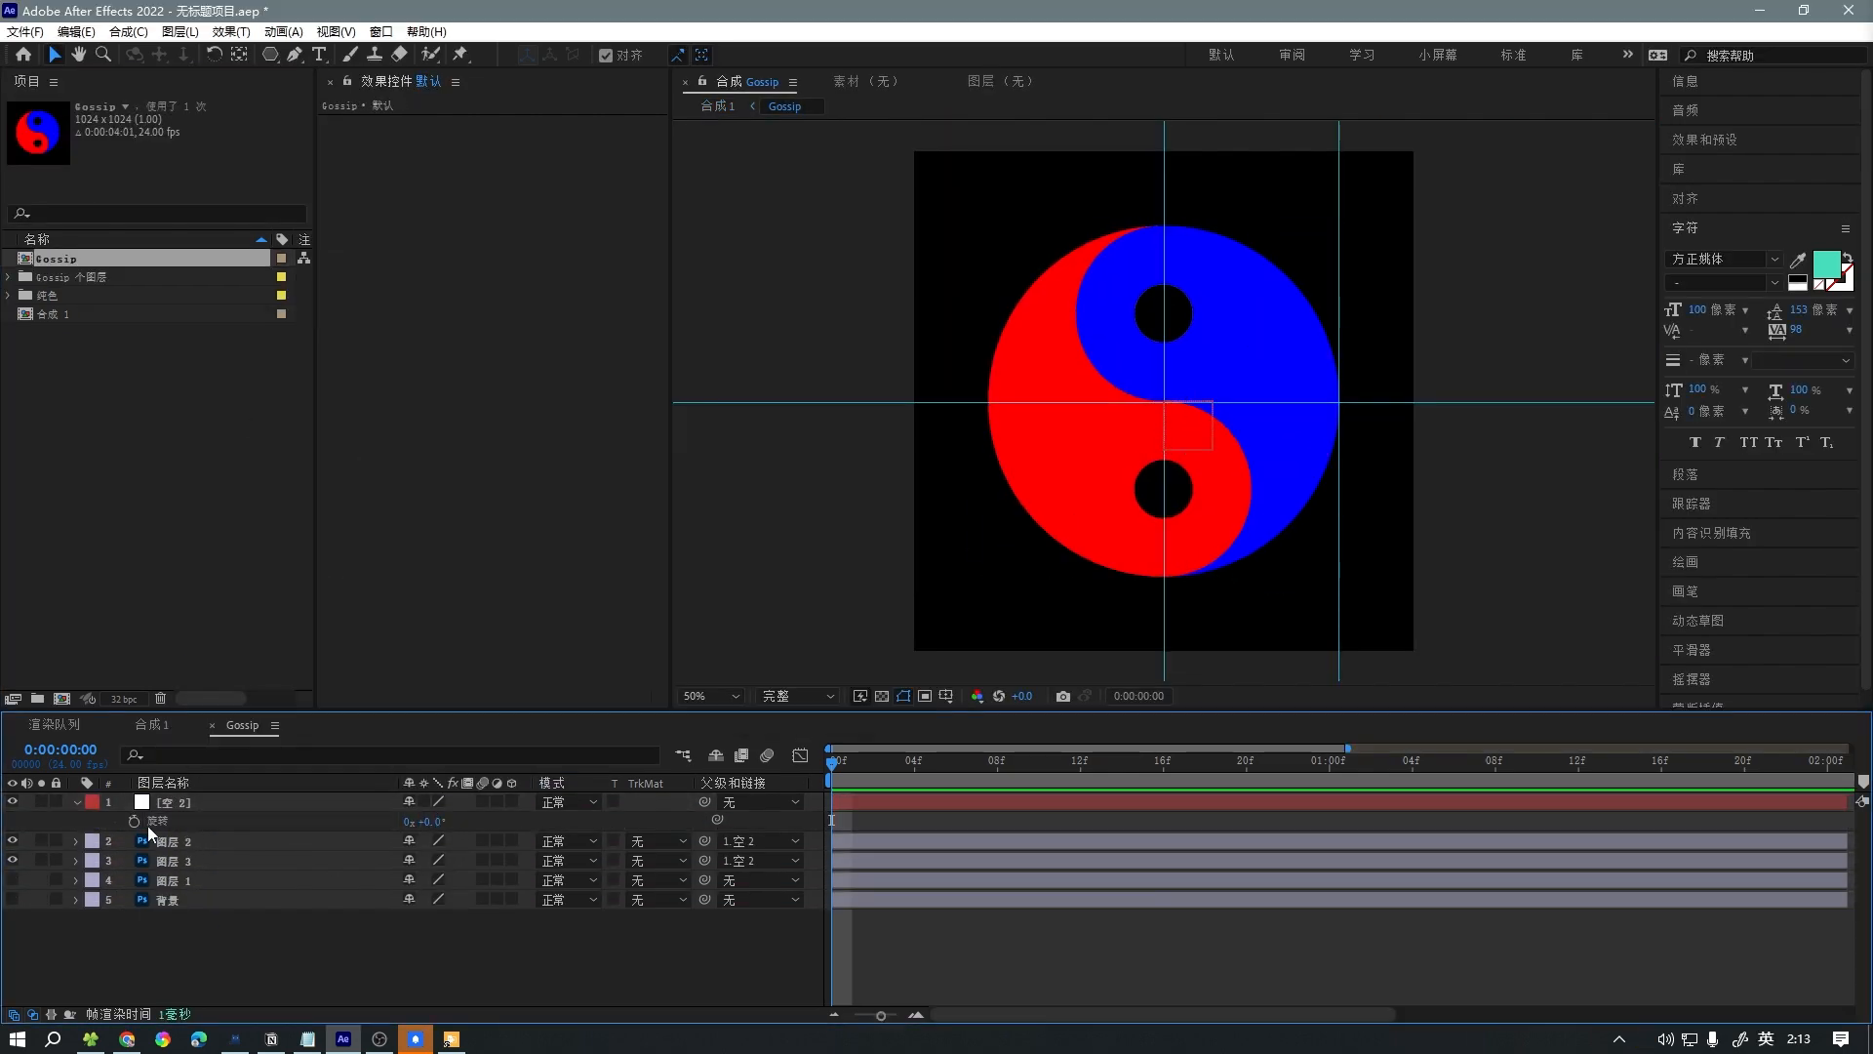
click(134, 821)
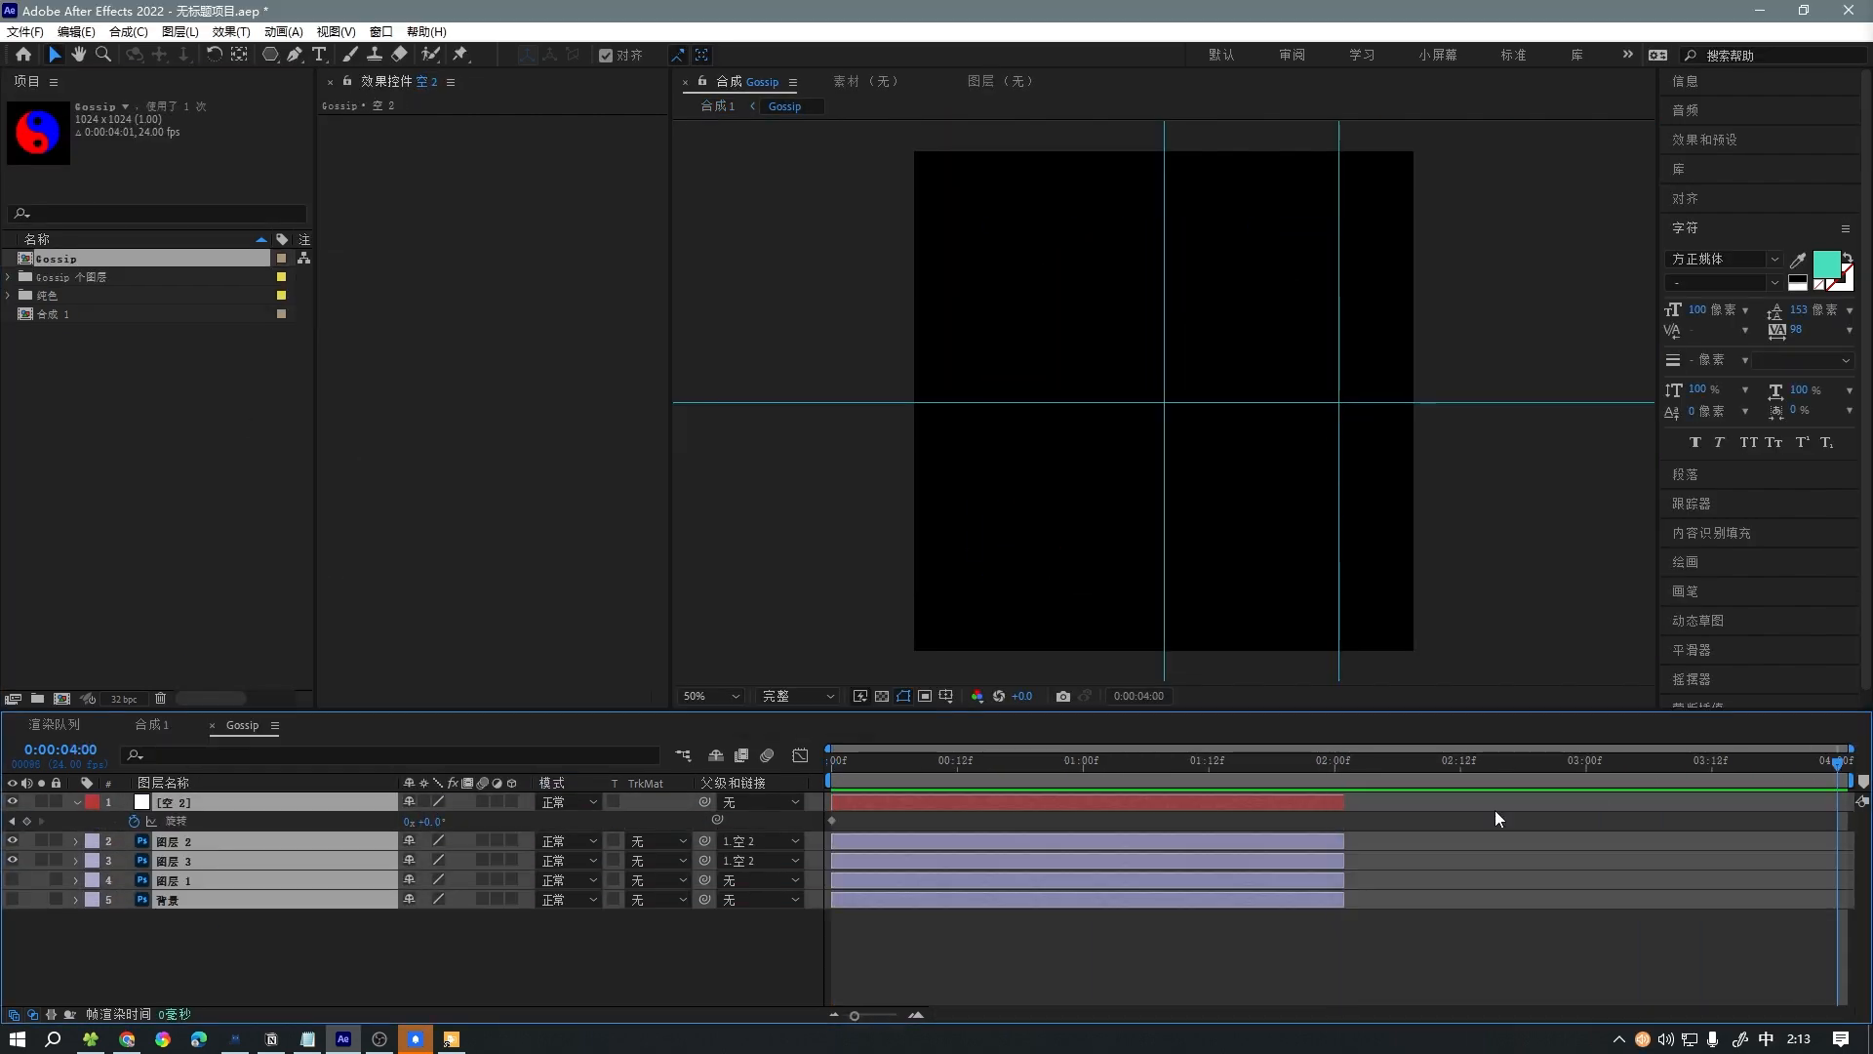
key(Home)
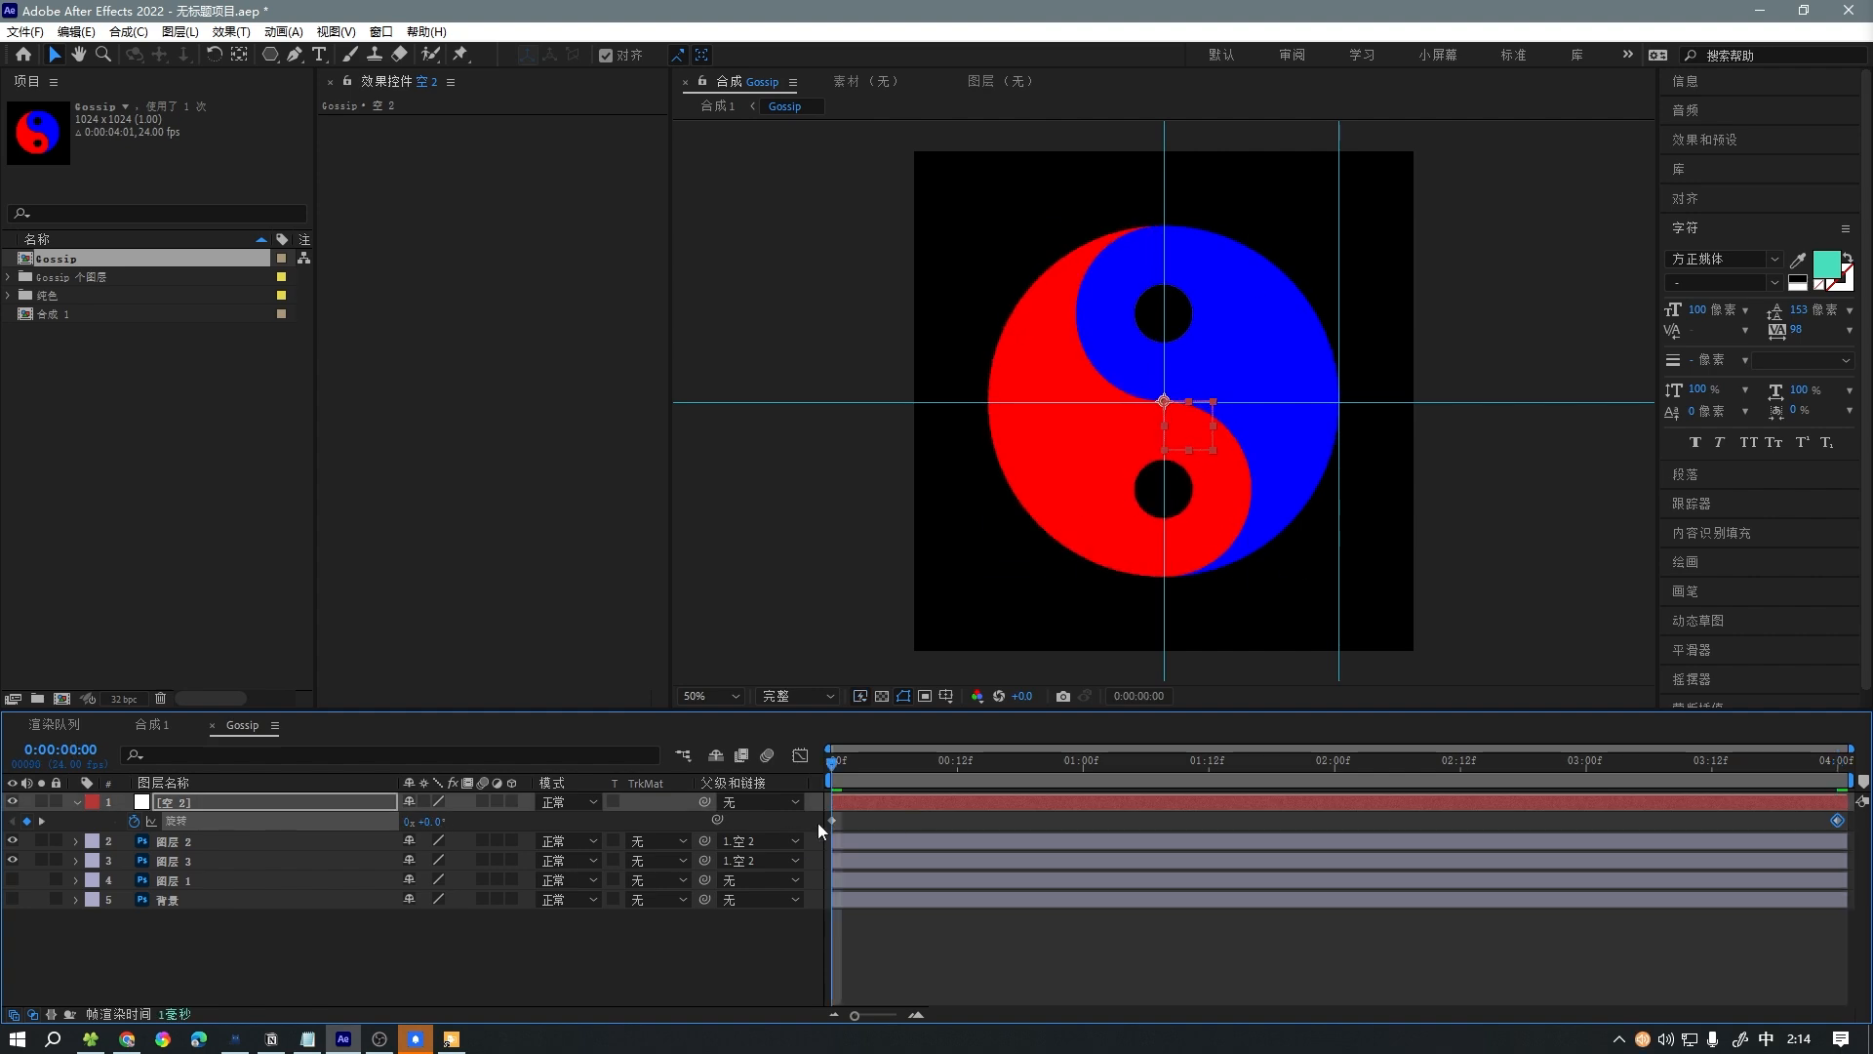
key(shift+F3)
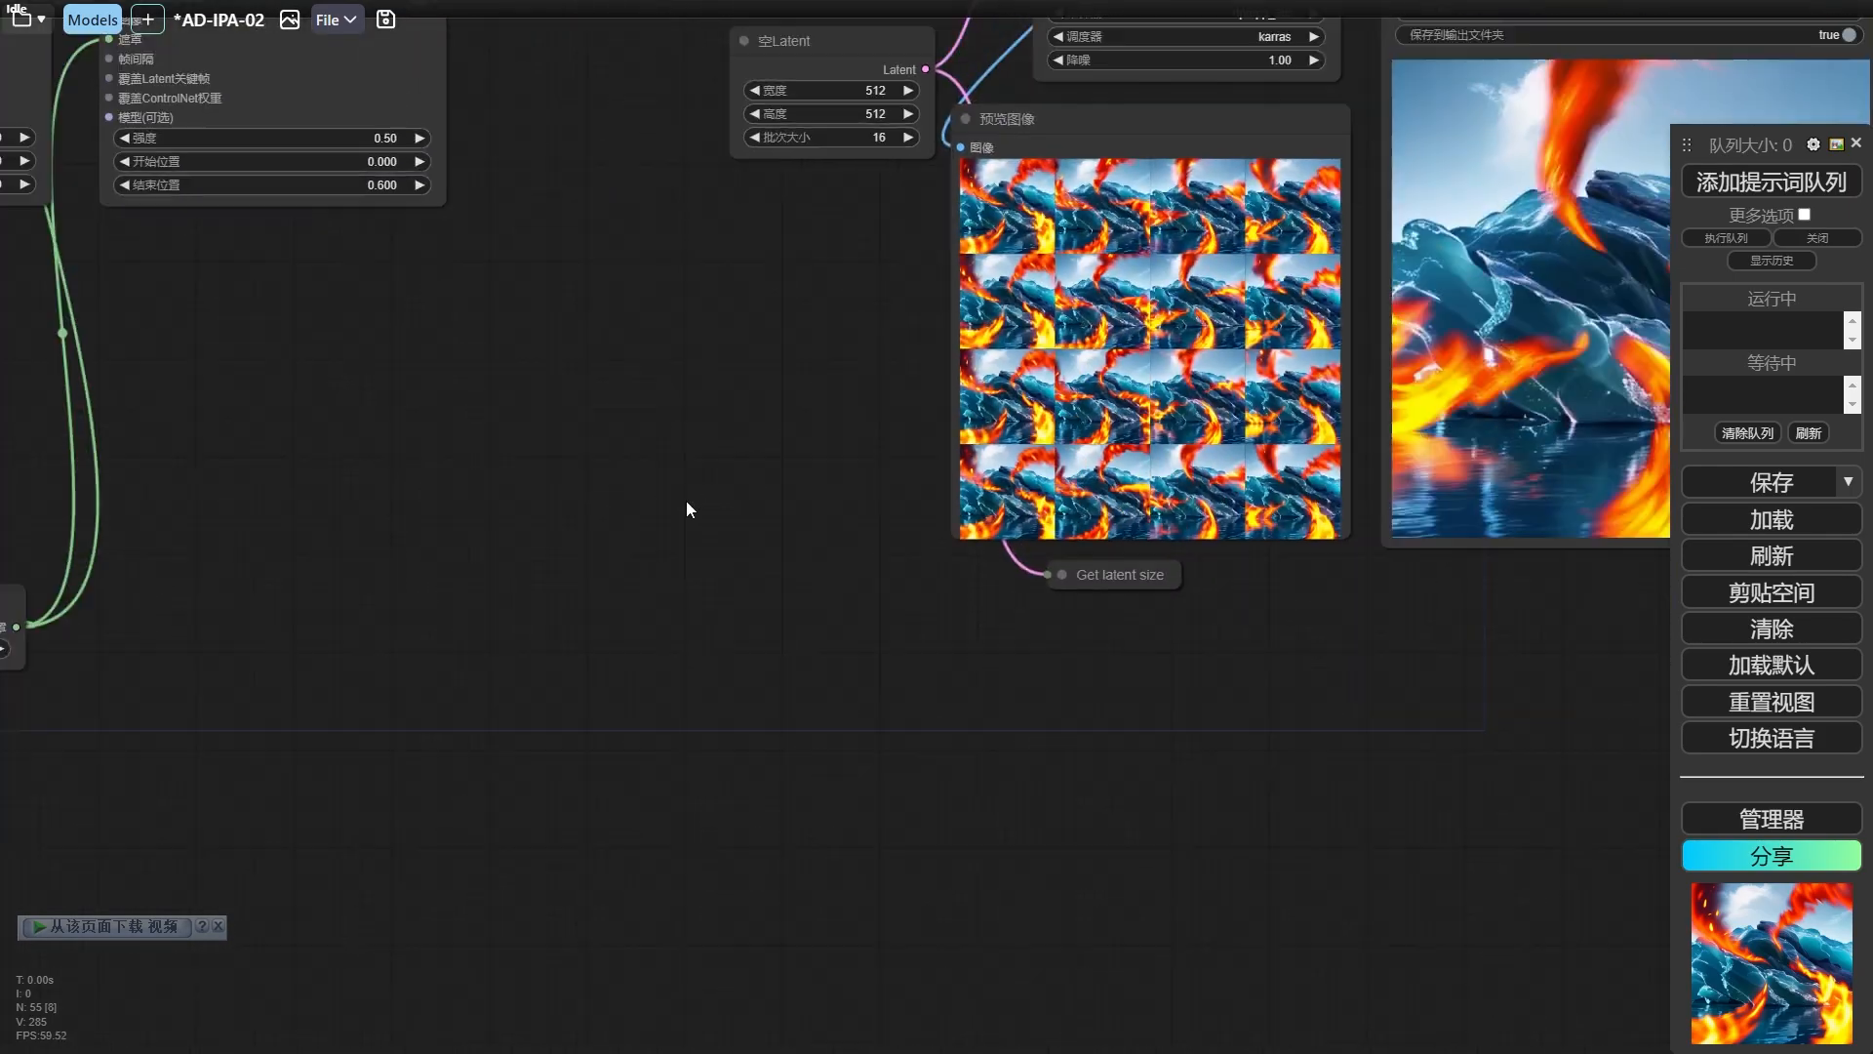
Browse the rendered frames in the yinyang folder inside gossip-png.
scroll(687, 501, down, 1)
drag(587, 618, 771, 565)
key(alt+Tab)
click(632, 584)
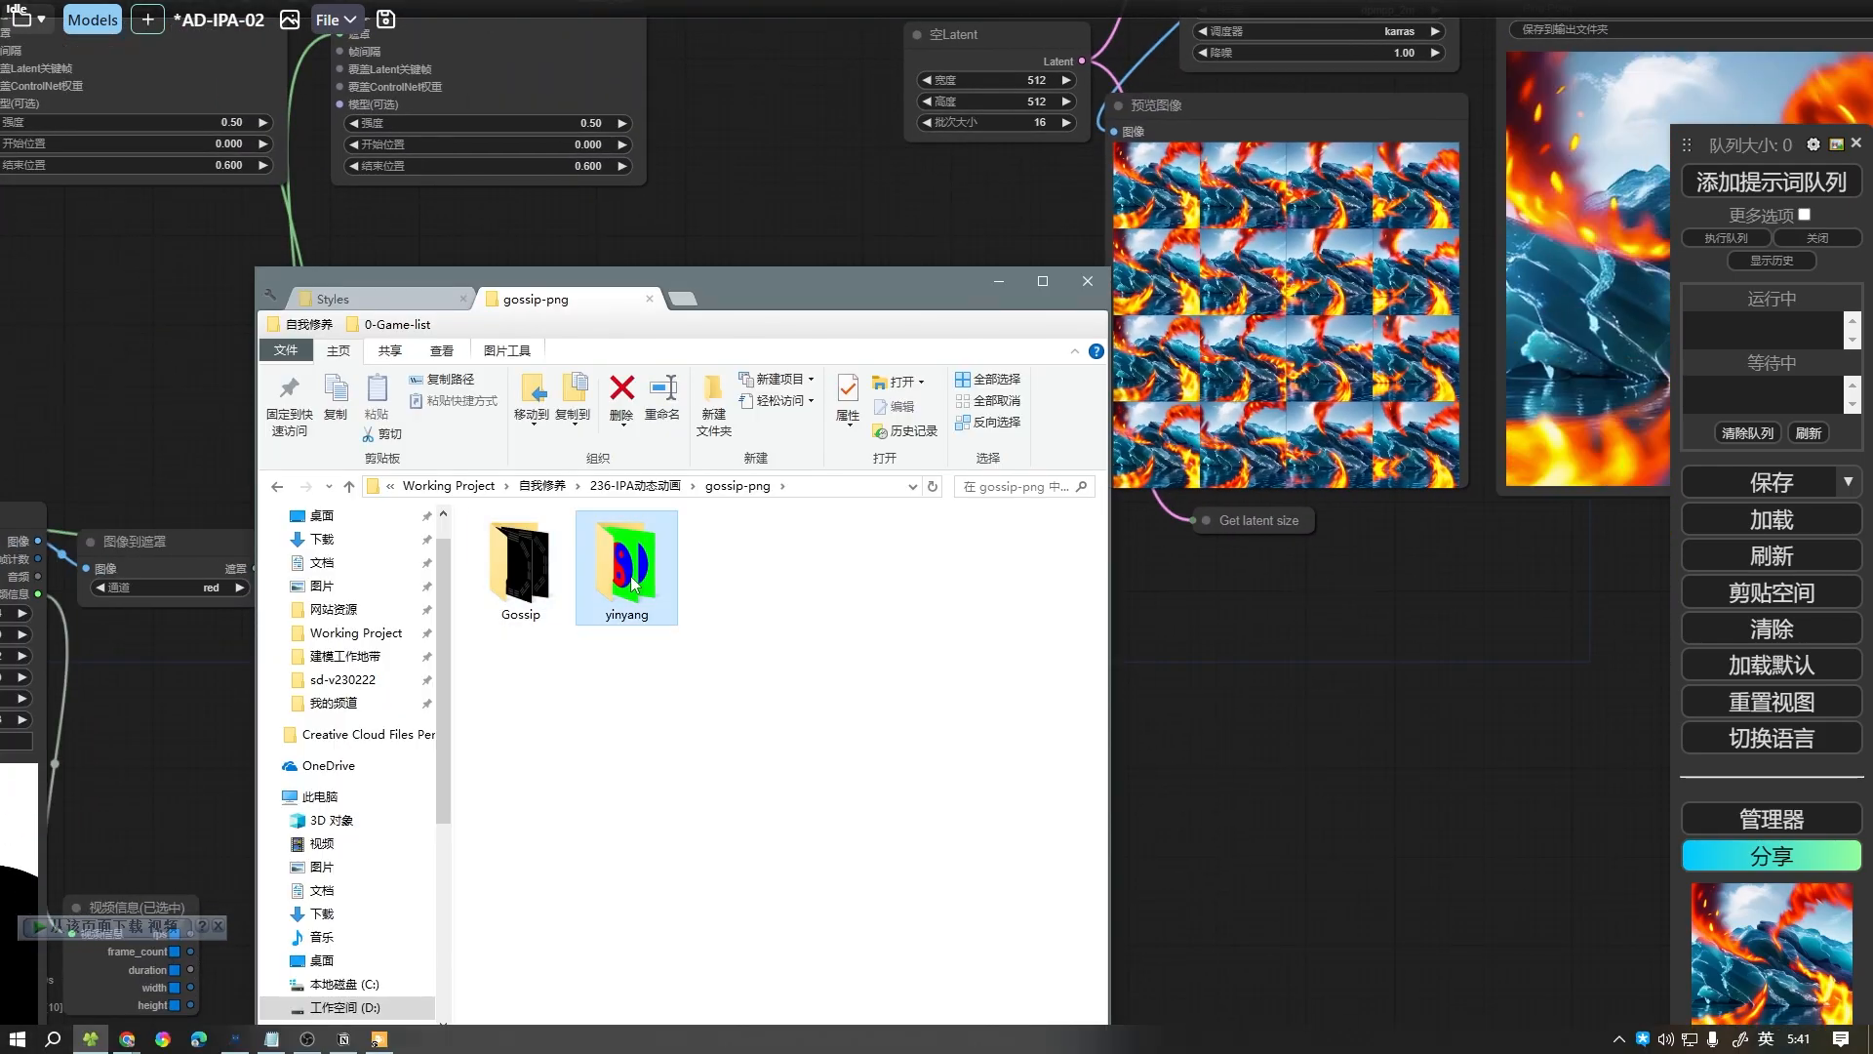
double_click(631, 584)
drag(1097, 558, 1107, 854)
Browse the rendered trigram frames in the Gossip folder, return to gossip-png, and minimize the file window.
click(515, 563)
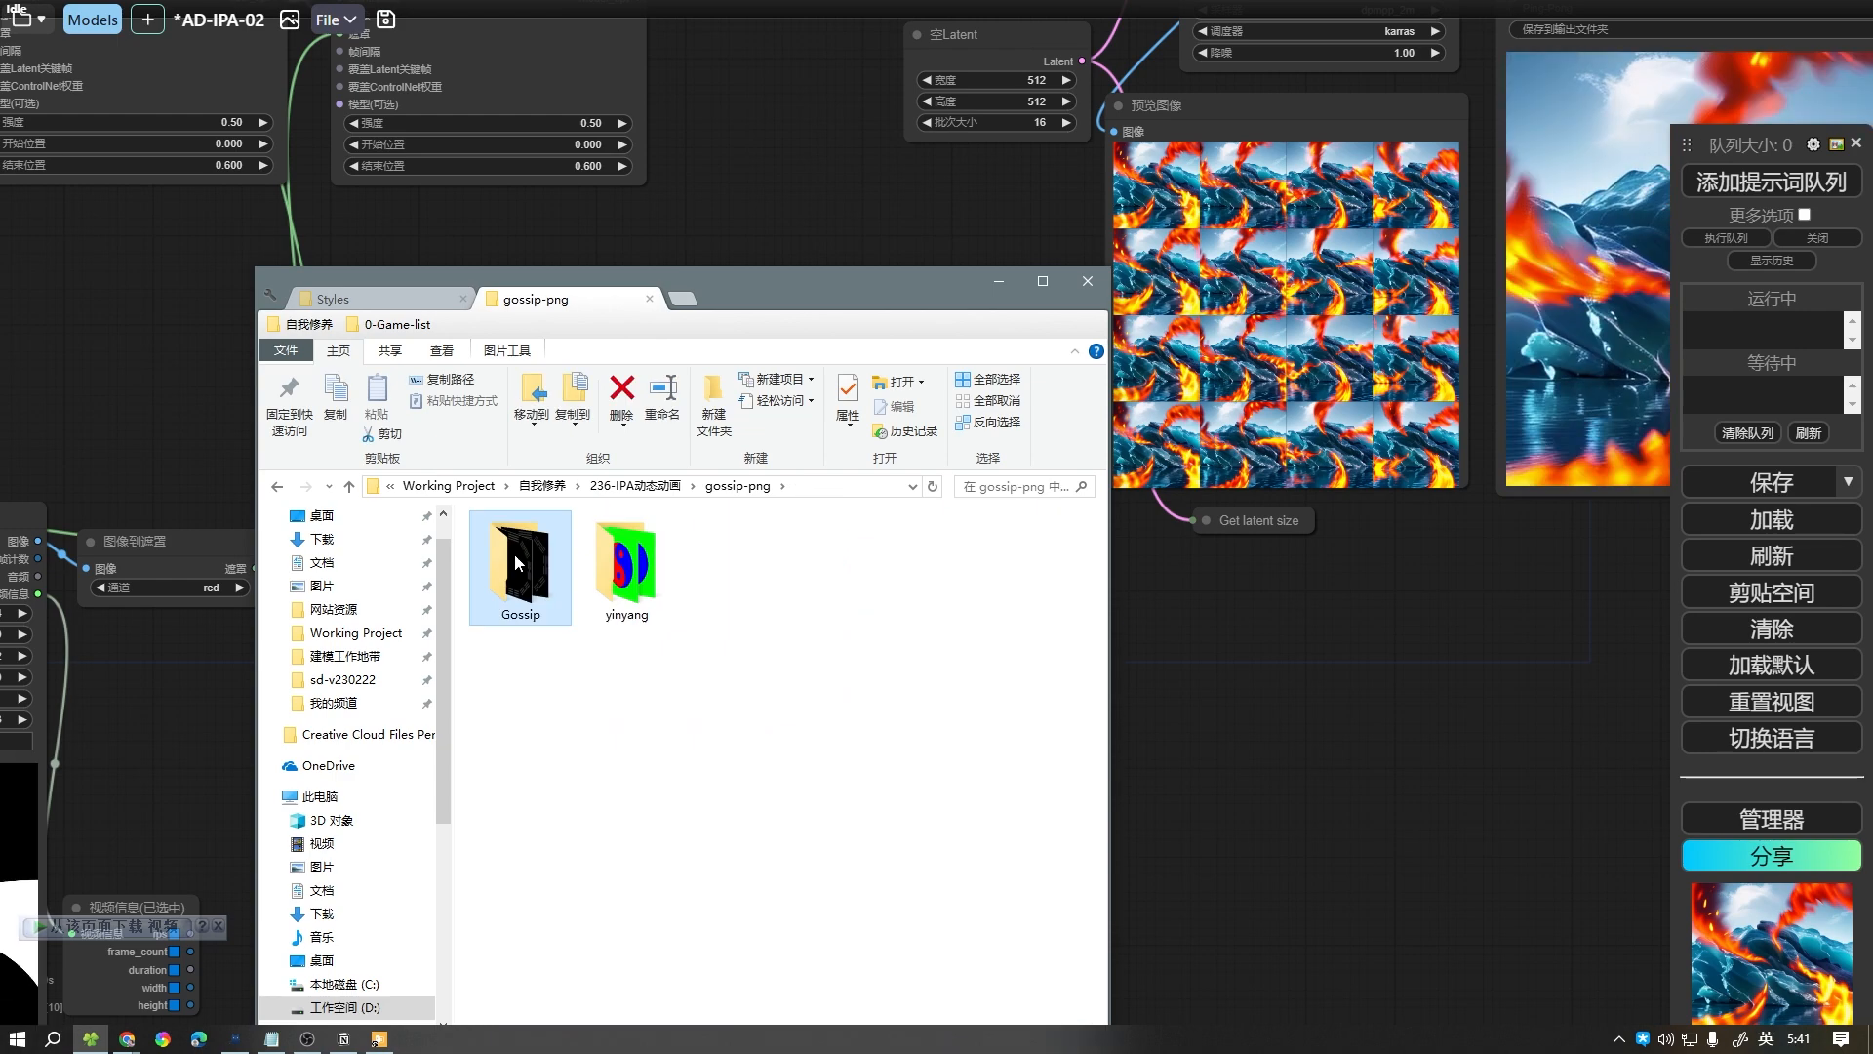
double_click(515, 563)
drag(1097, 561, 1093, 778)
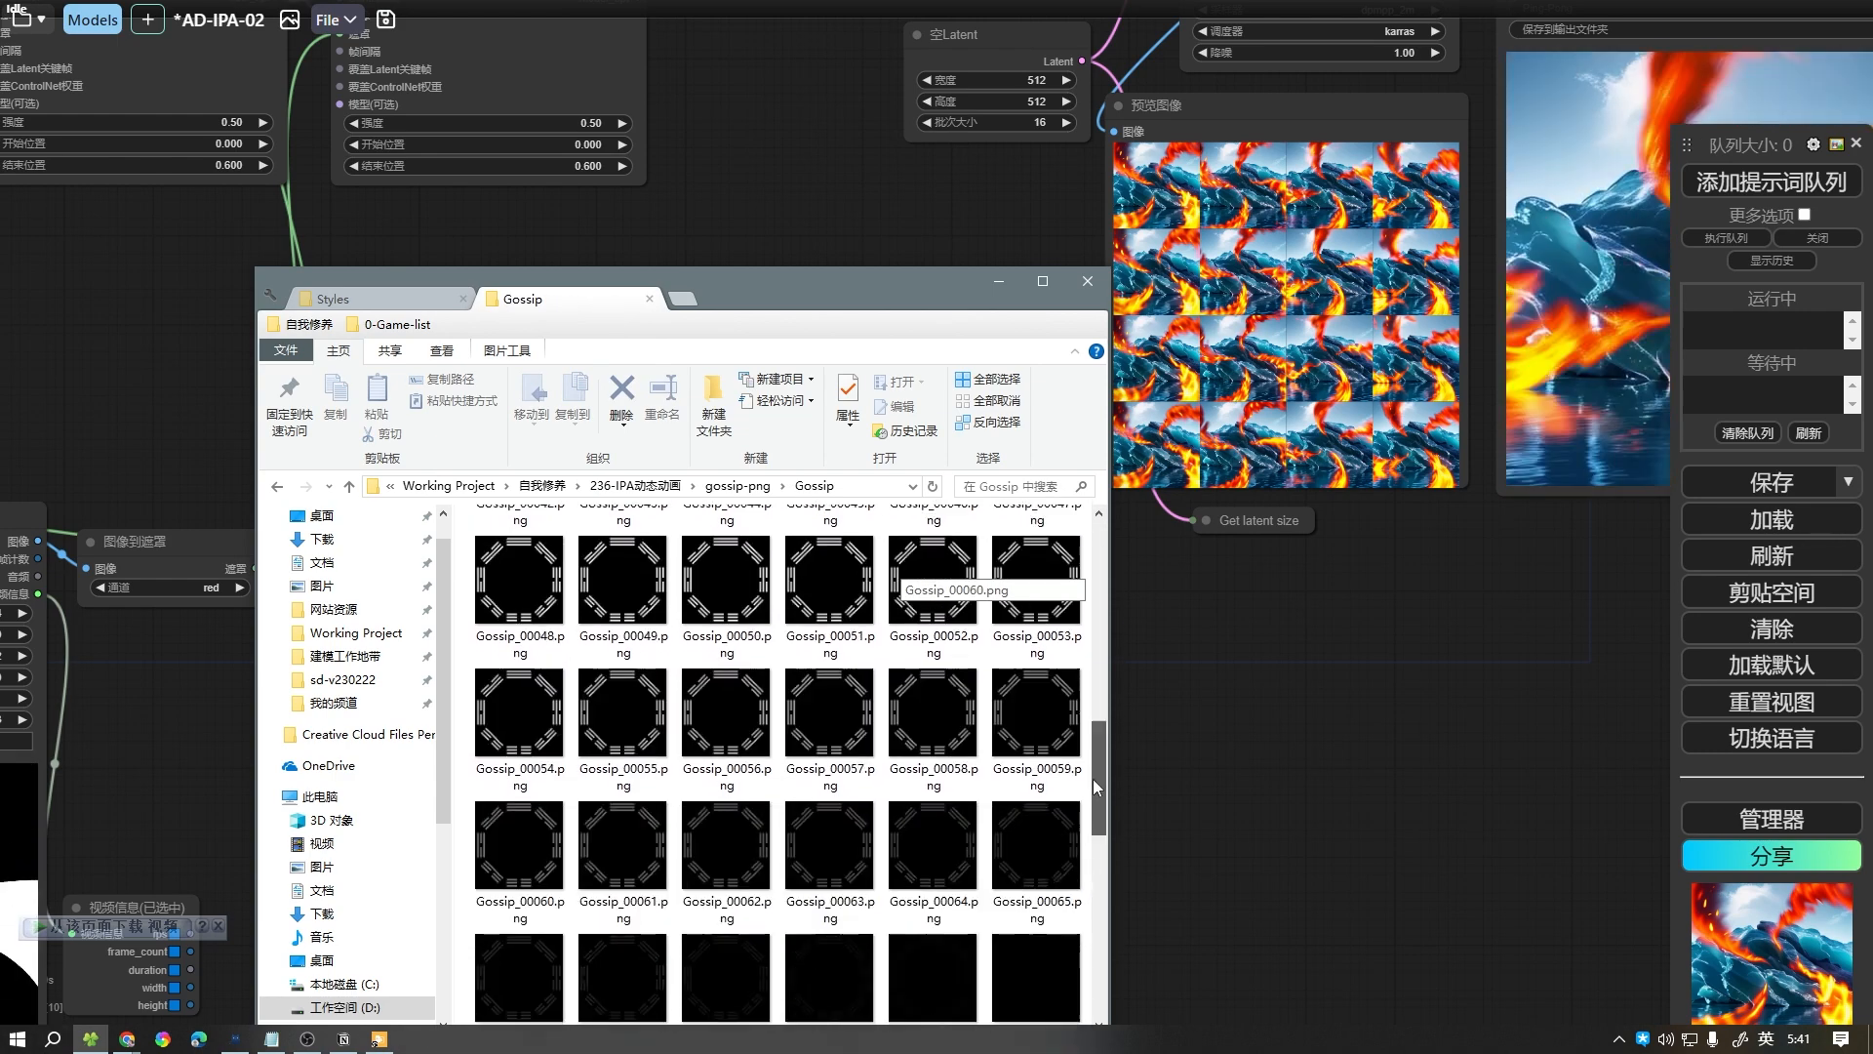
key(alt+Up)
drag(847, 291, 1086, 295)
click(866, 574)
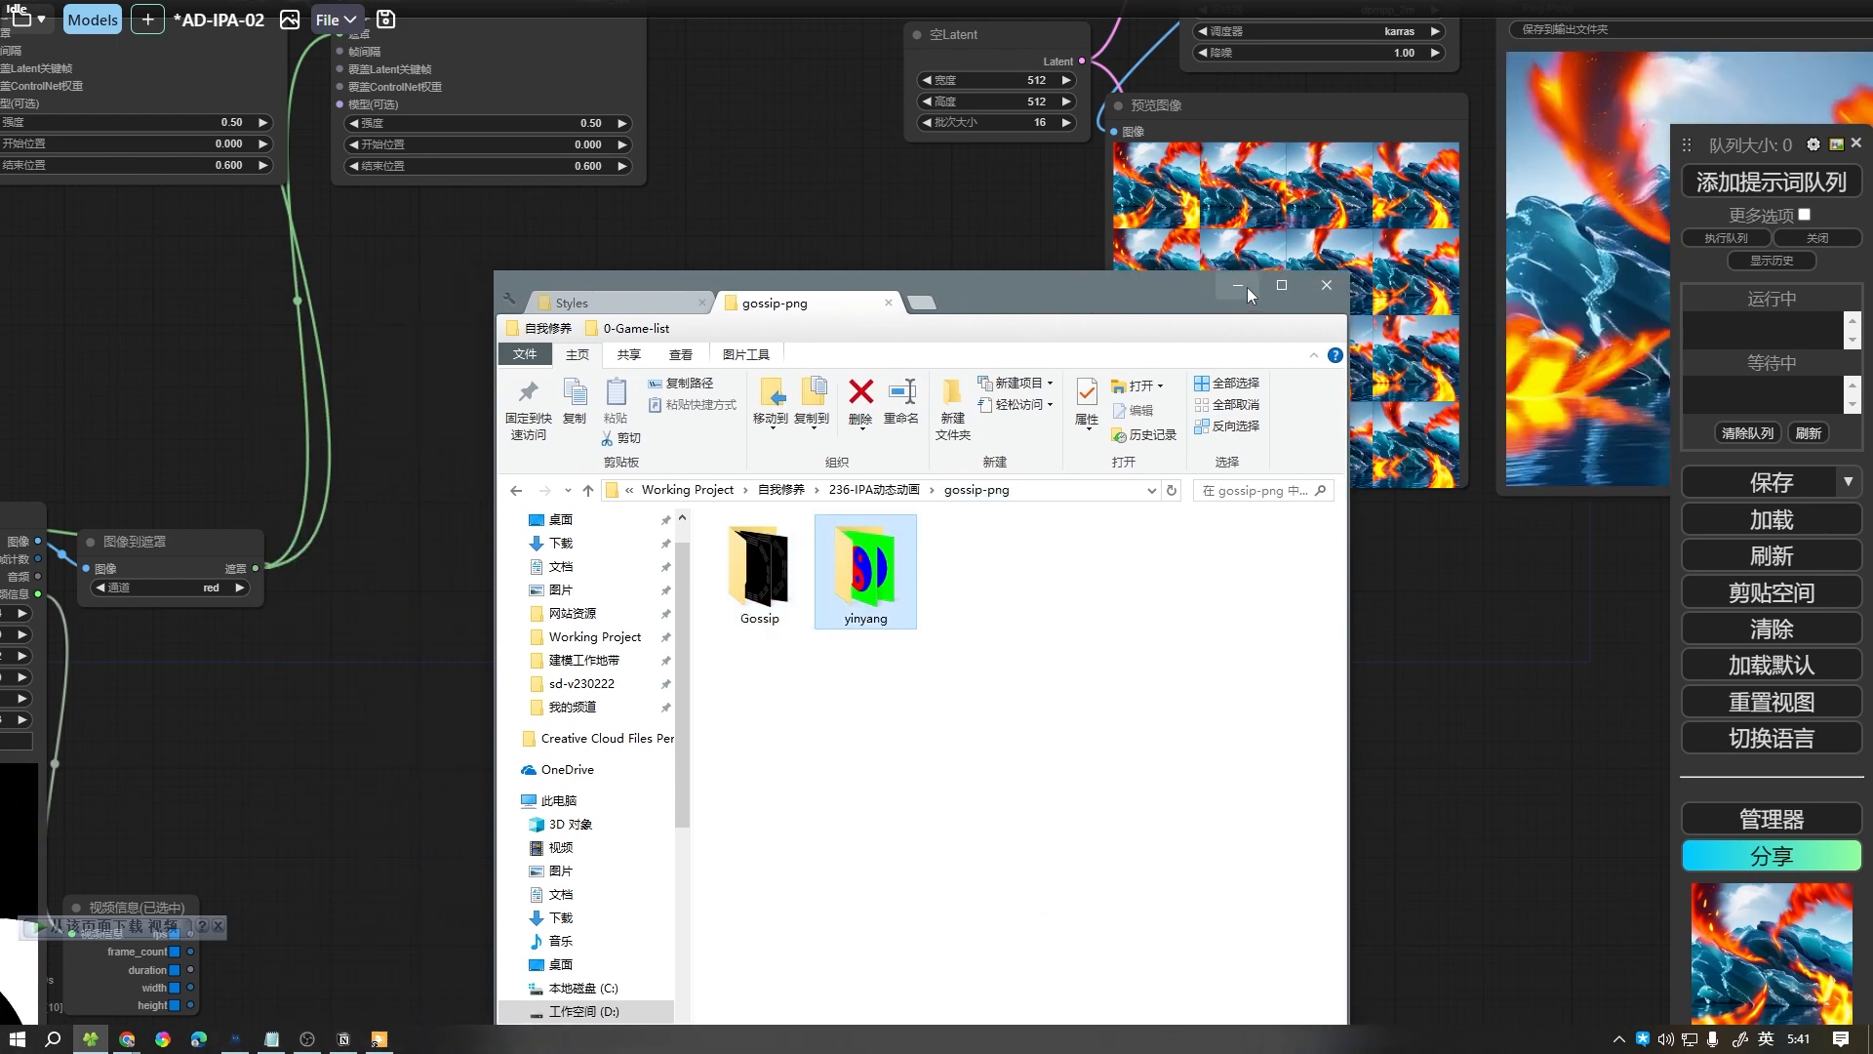
drag(1209, 288, 1480, 285)
click(1510, 279)
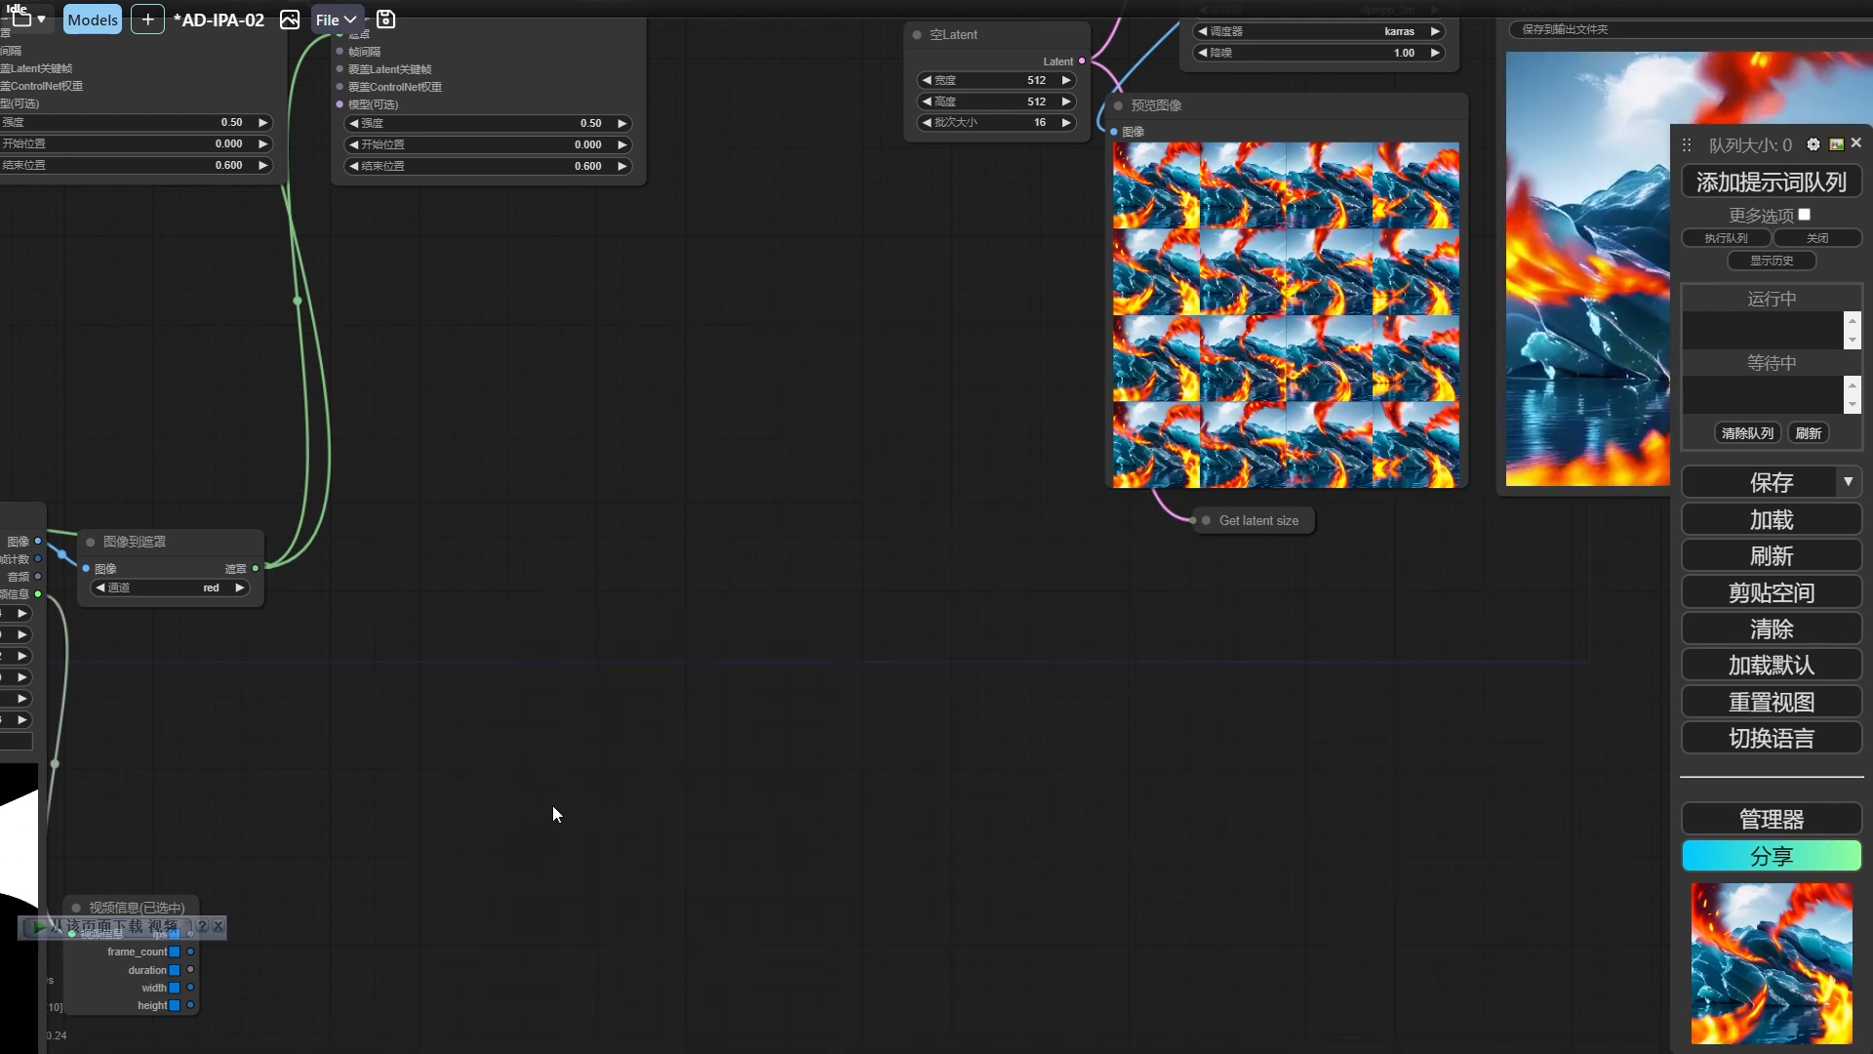
Add a 加载图像（路径） node from the 视频助手 category beside the 加载视频 node and widen it.
drag(291, 991, 794, 570)
right_click(811, 471)
click(824, 476)
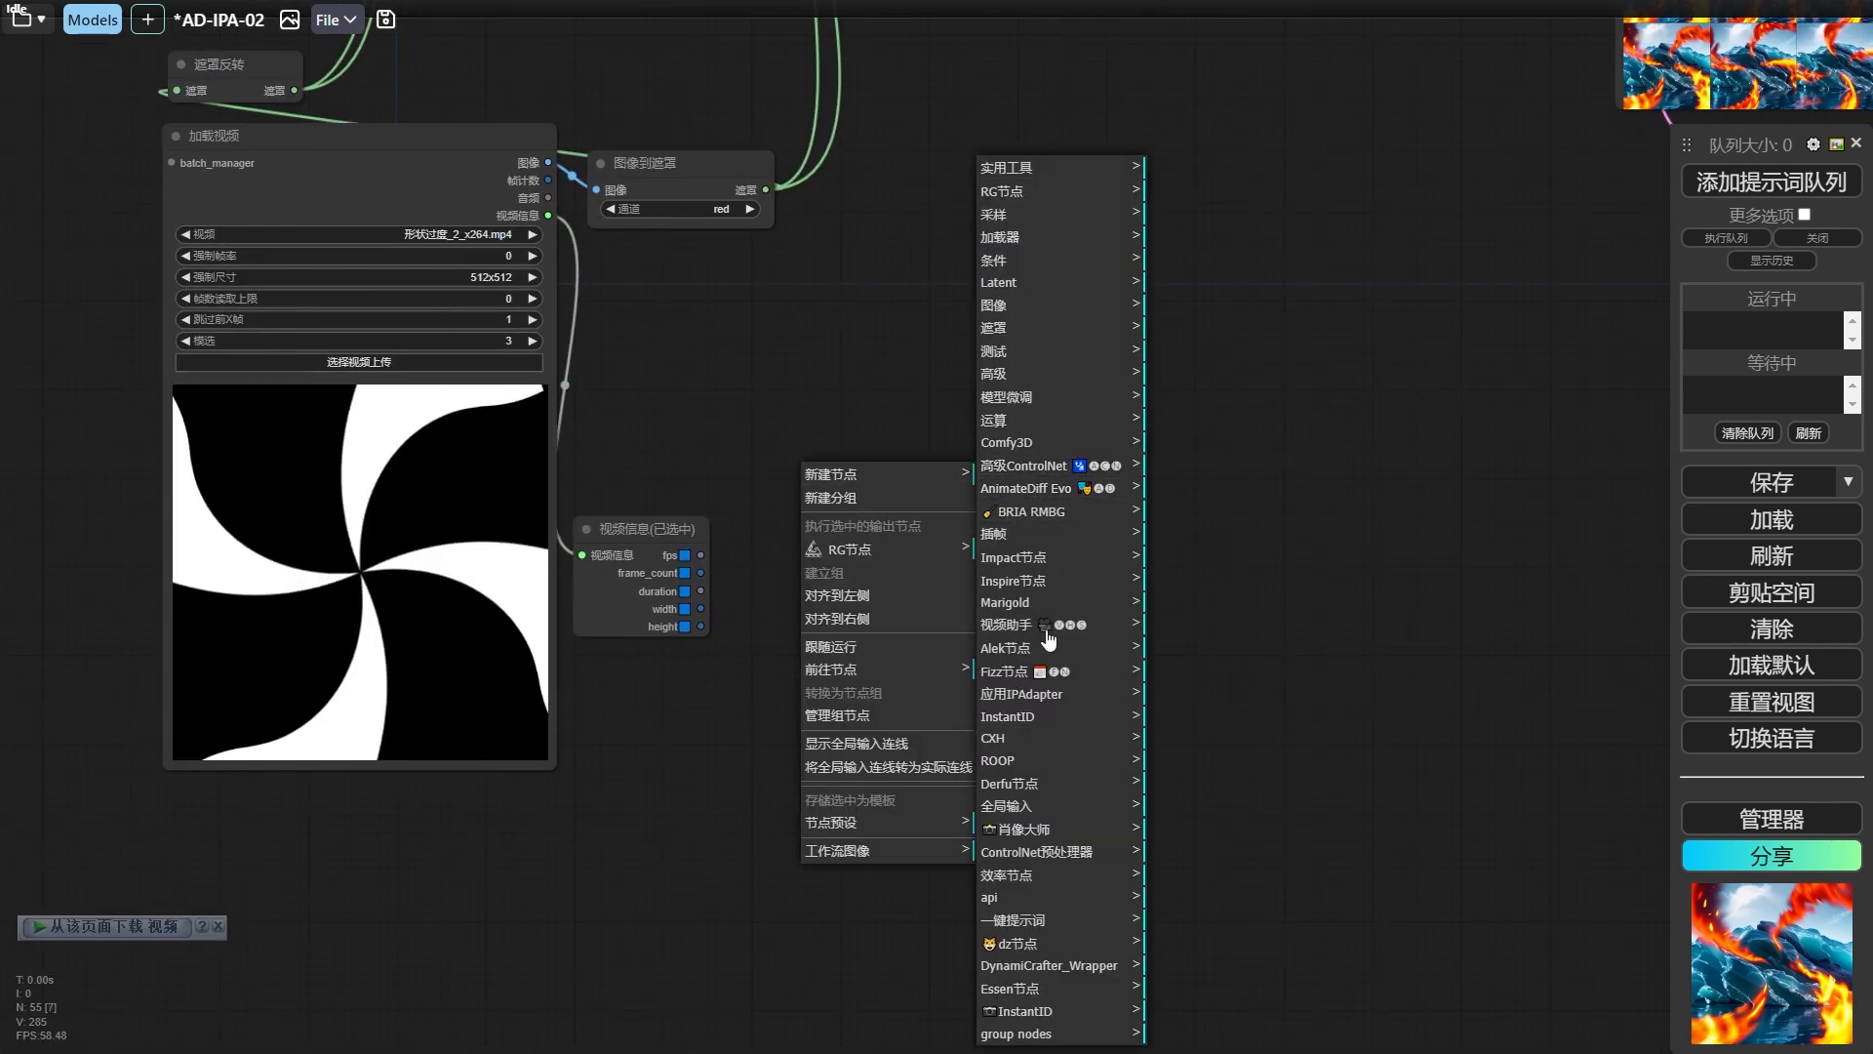
click(1047, 633)
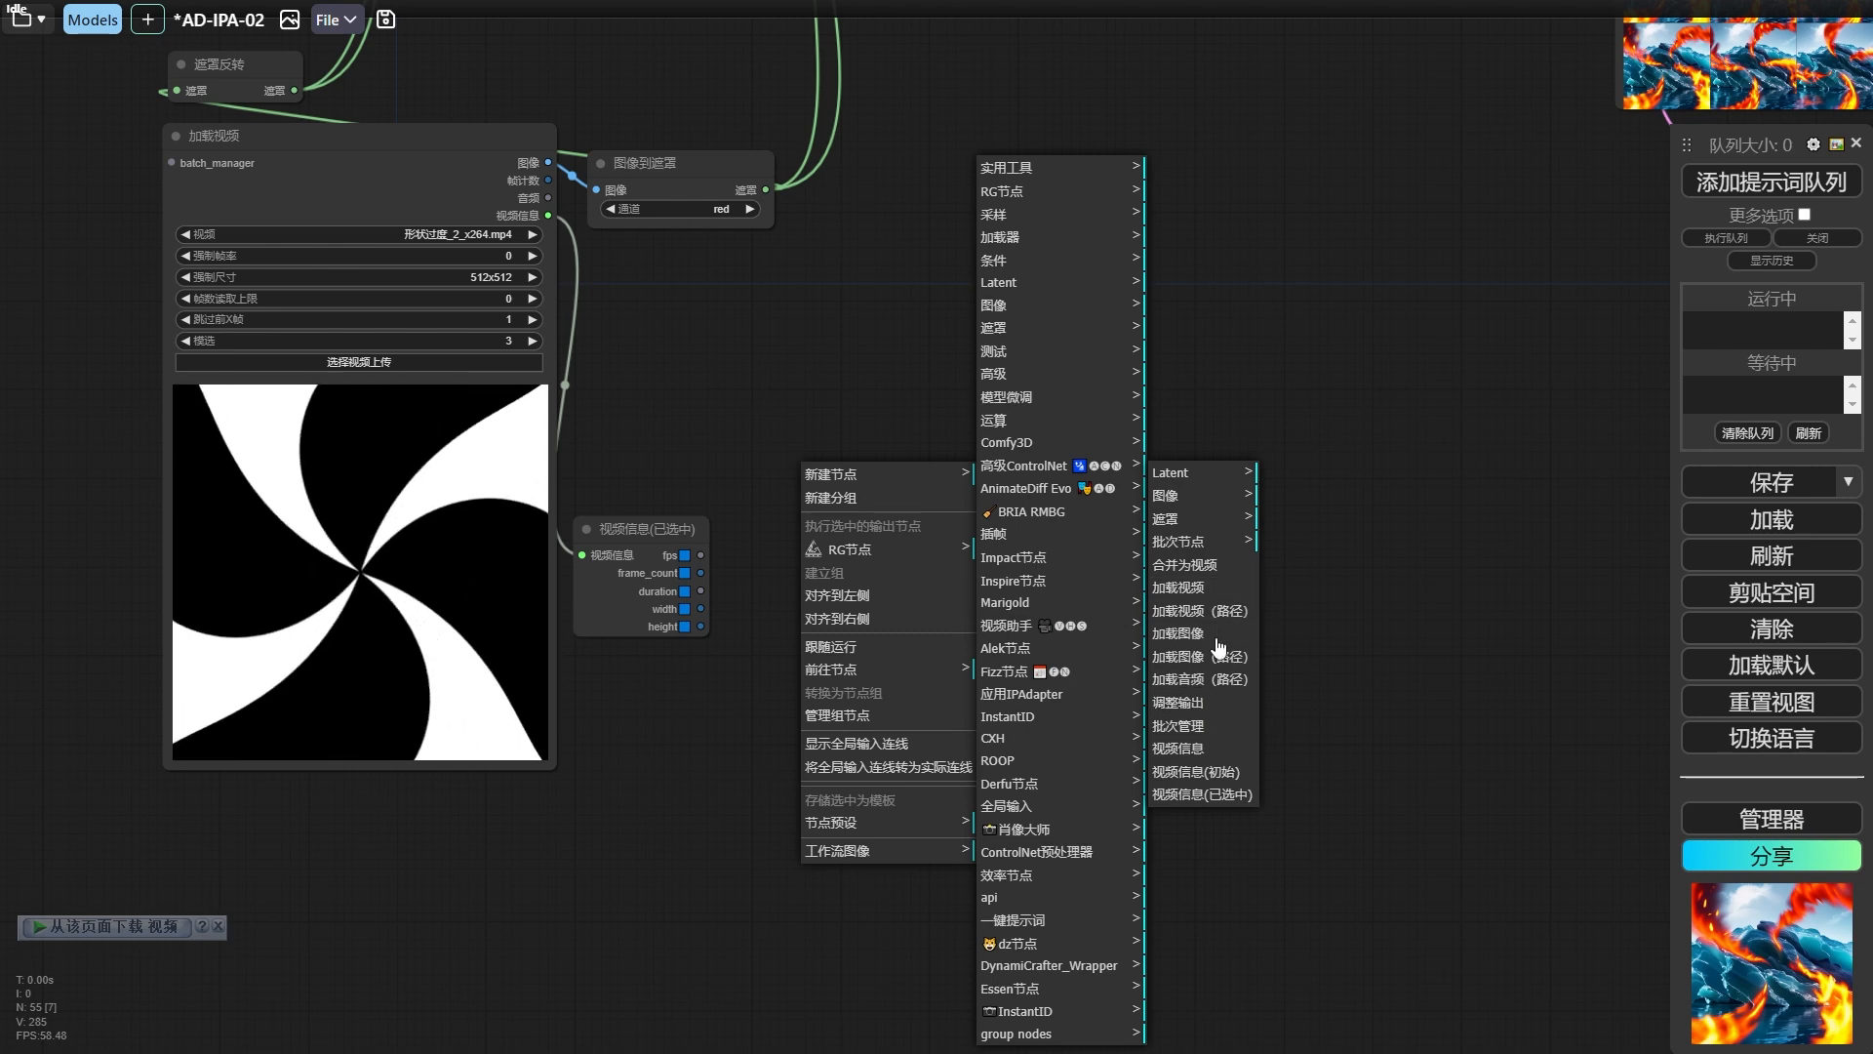
click(1185, 657)
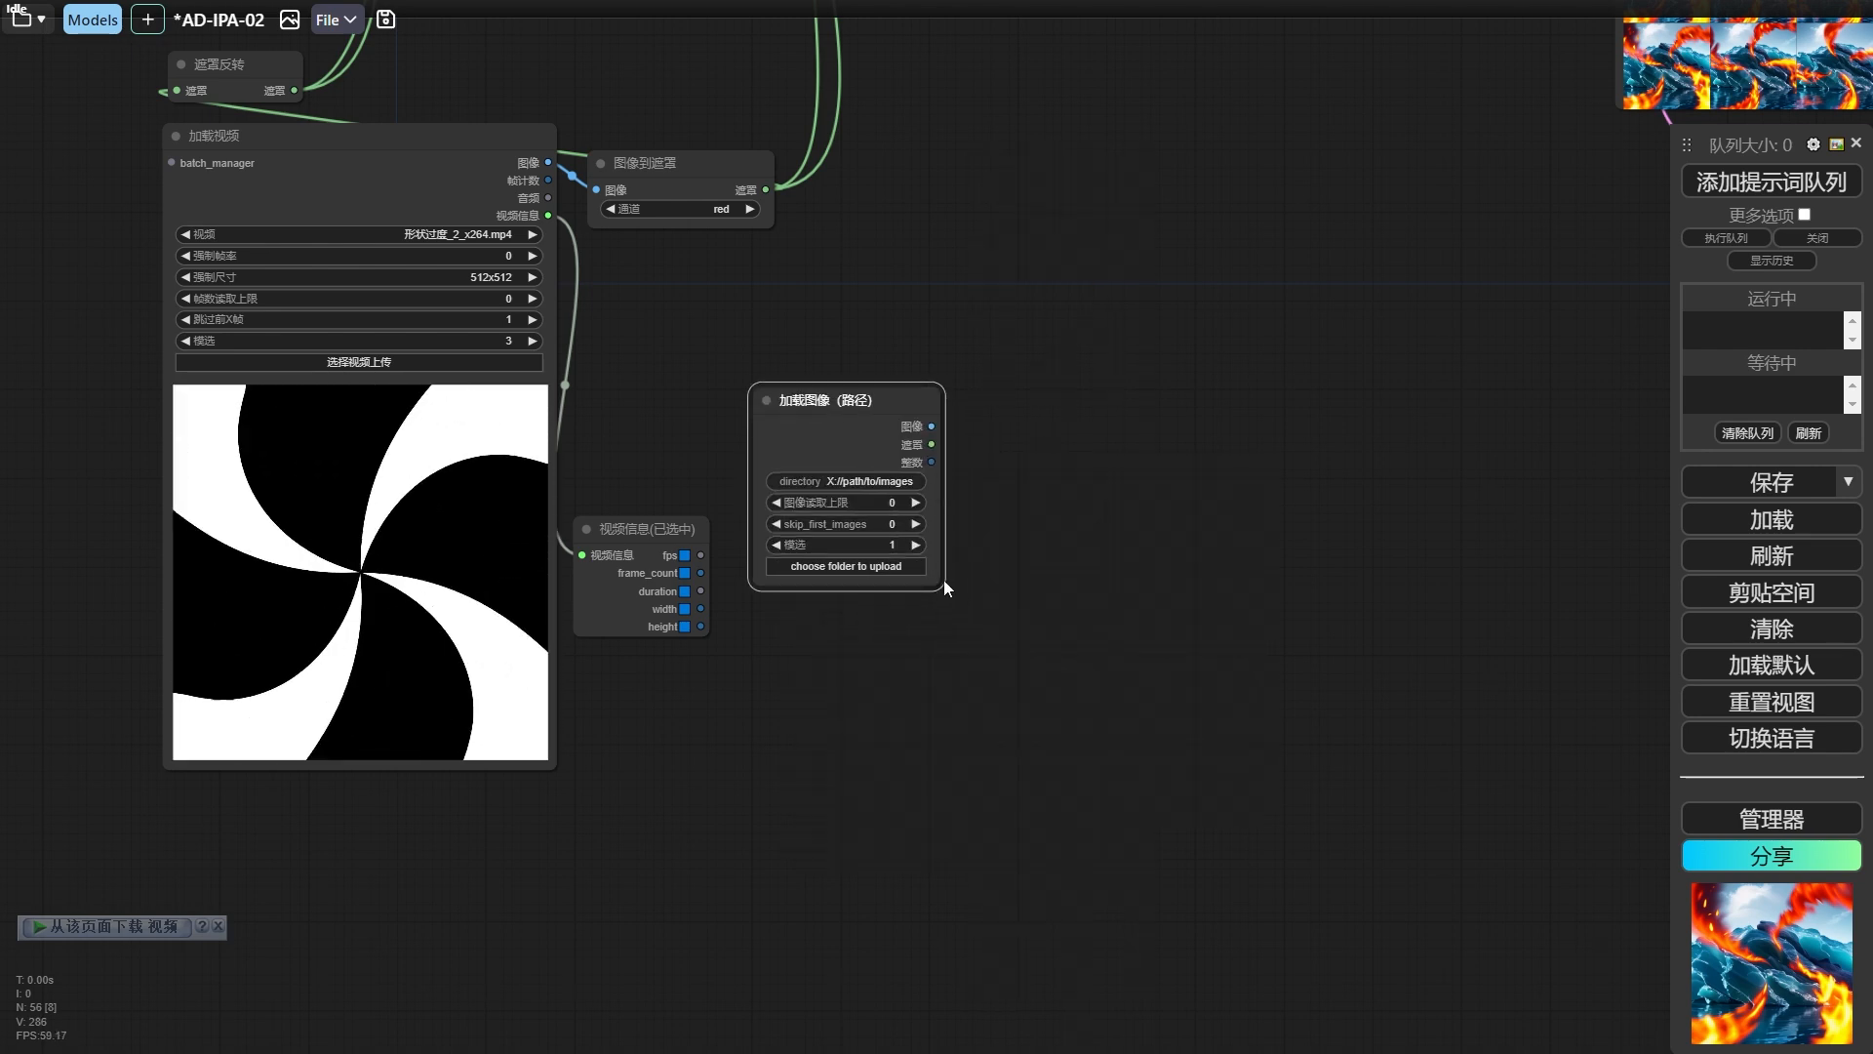
drag(944, 583, 964, 209)
Check the uploaded Gossip and yinyang folders in the File Browser's ComfyUI input directory, and return to the ComfyUI graph.
key(F11)
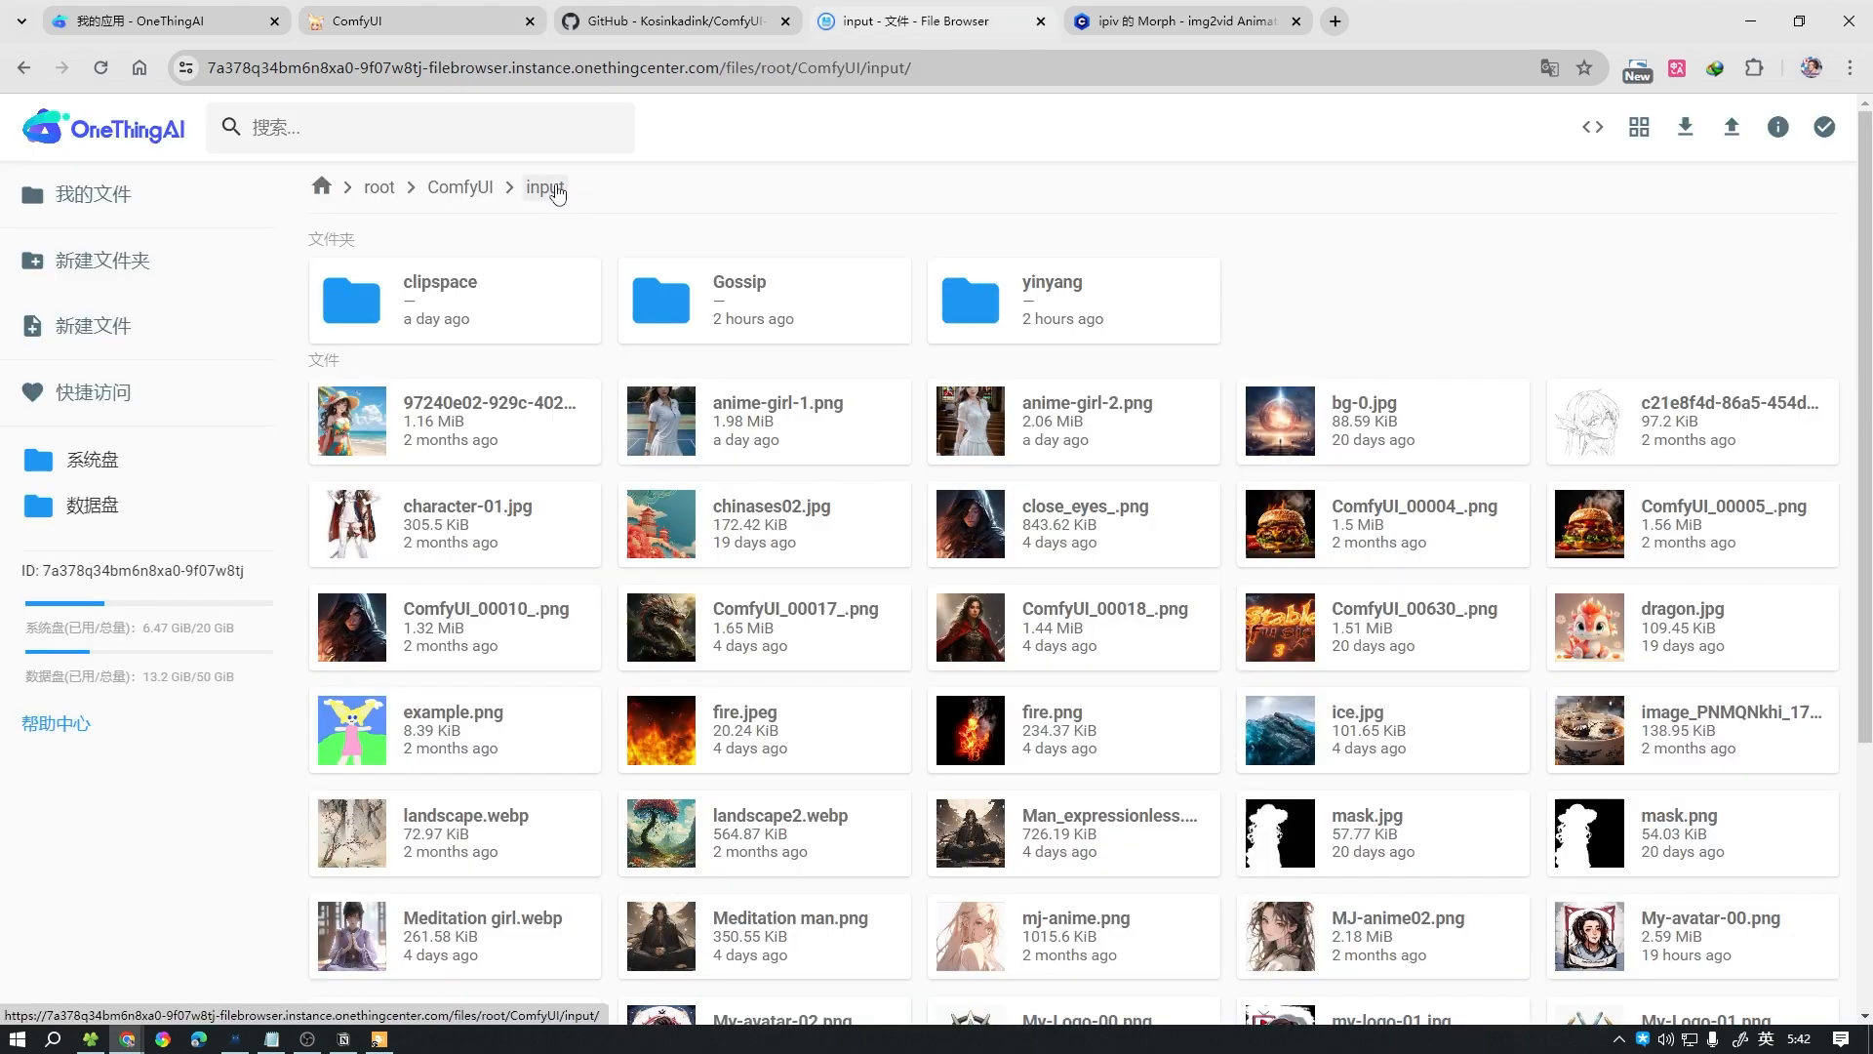
click(719, 309)
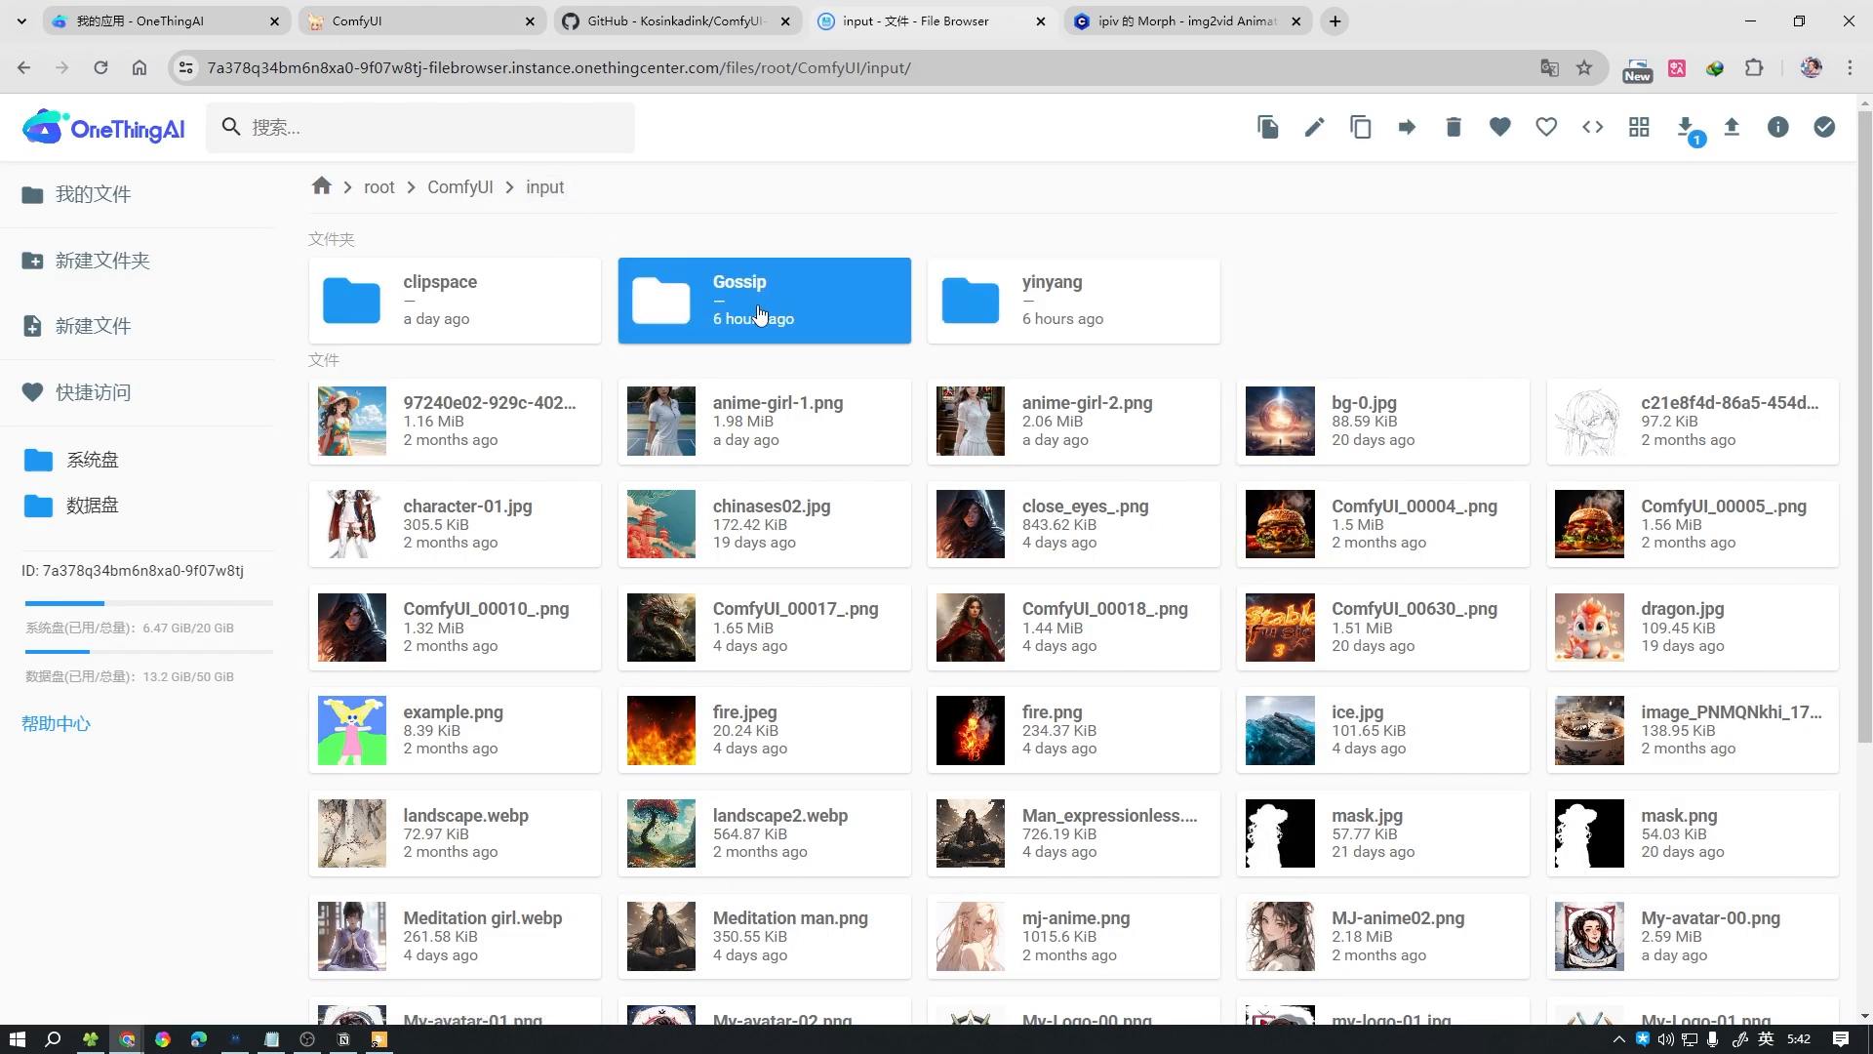
click(960, 314)
double_click(753, 317)
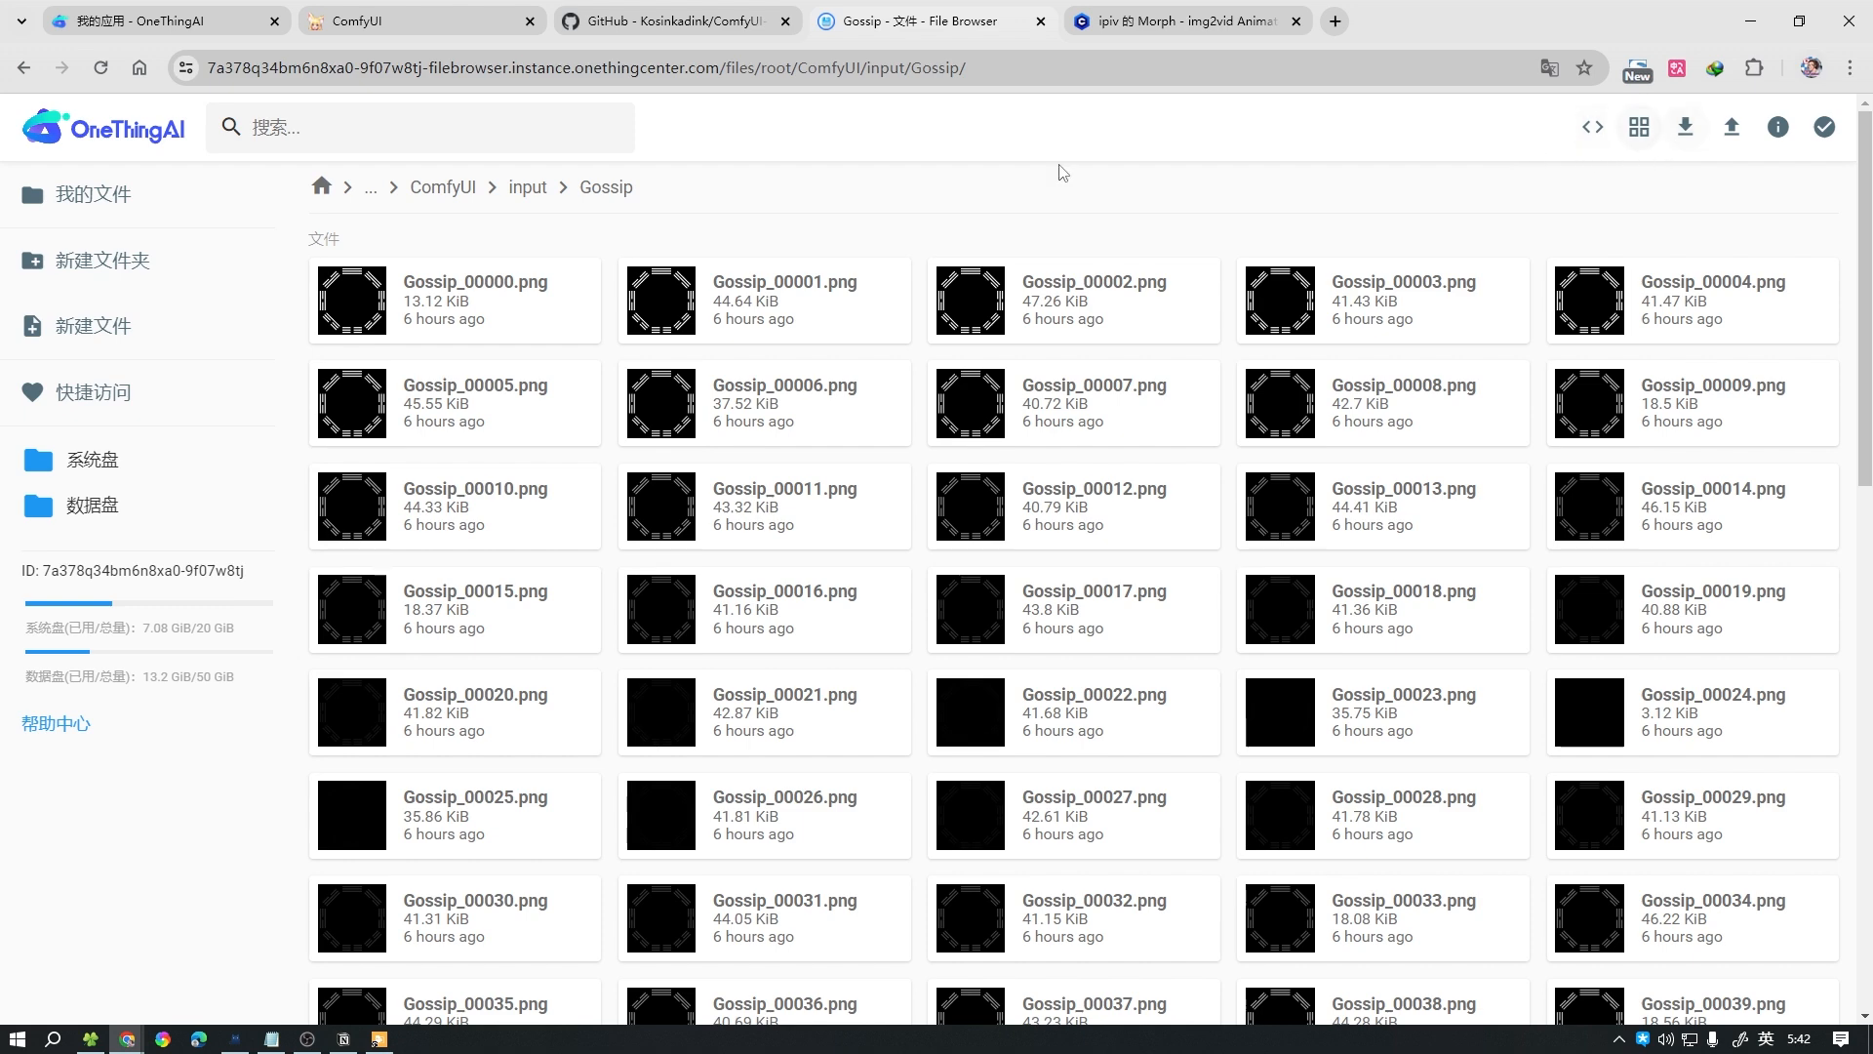
click(535, 191)
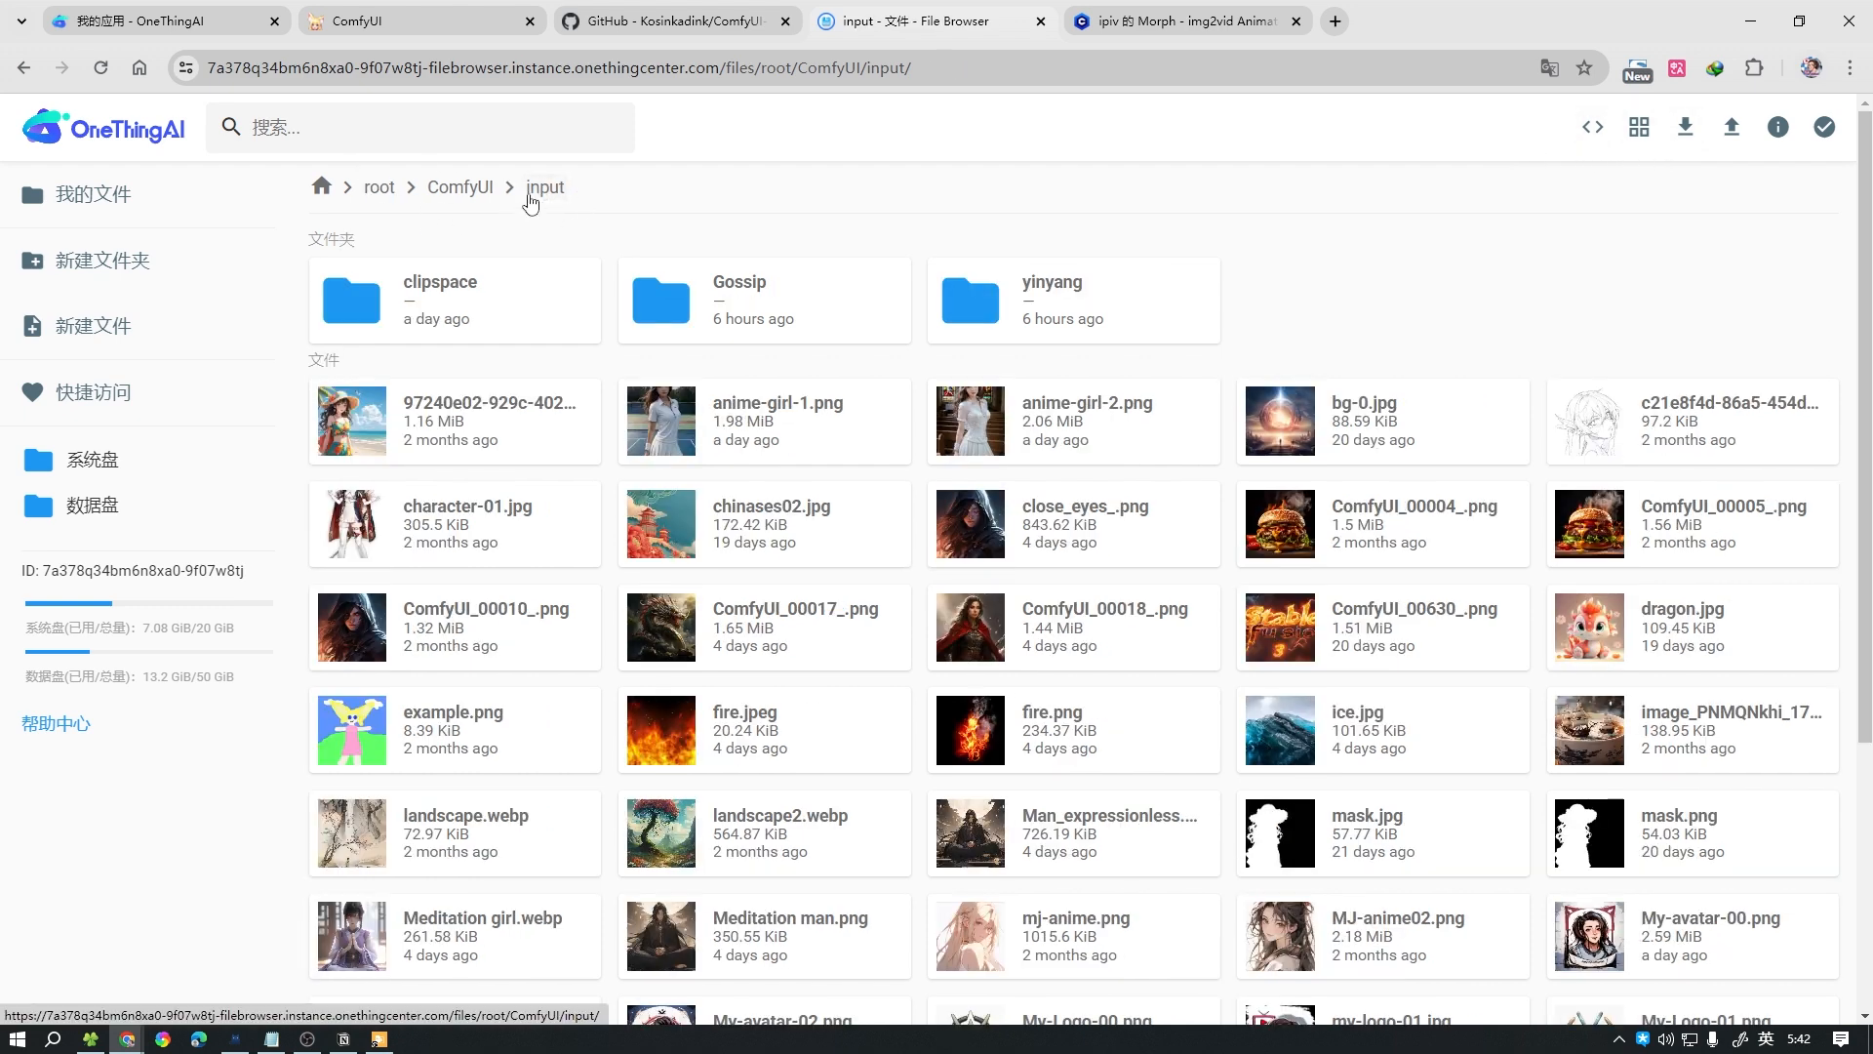
click(410, 21)
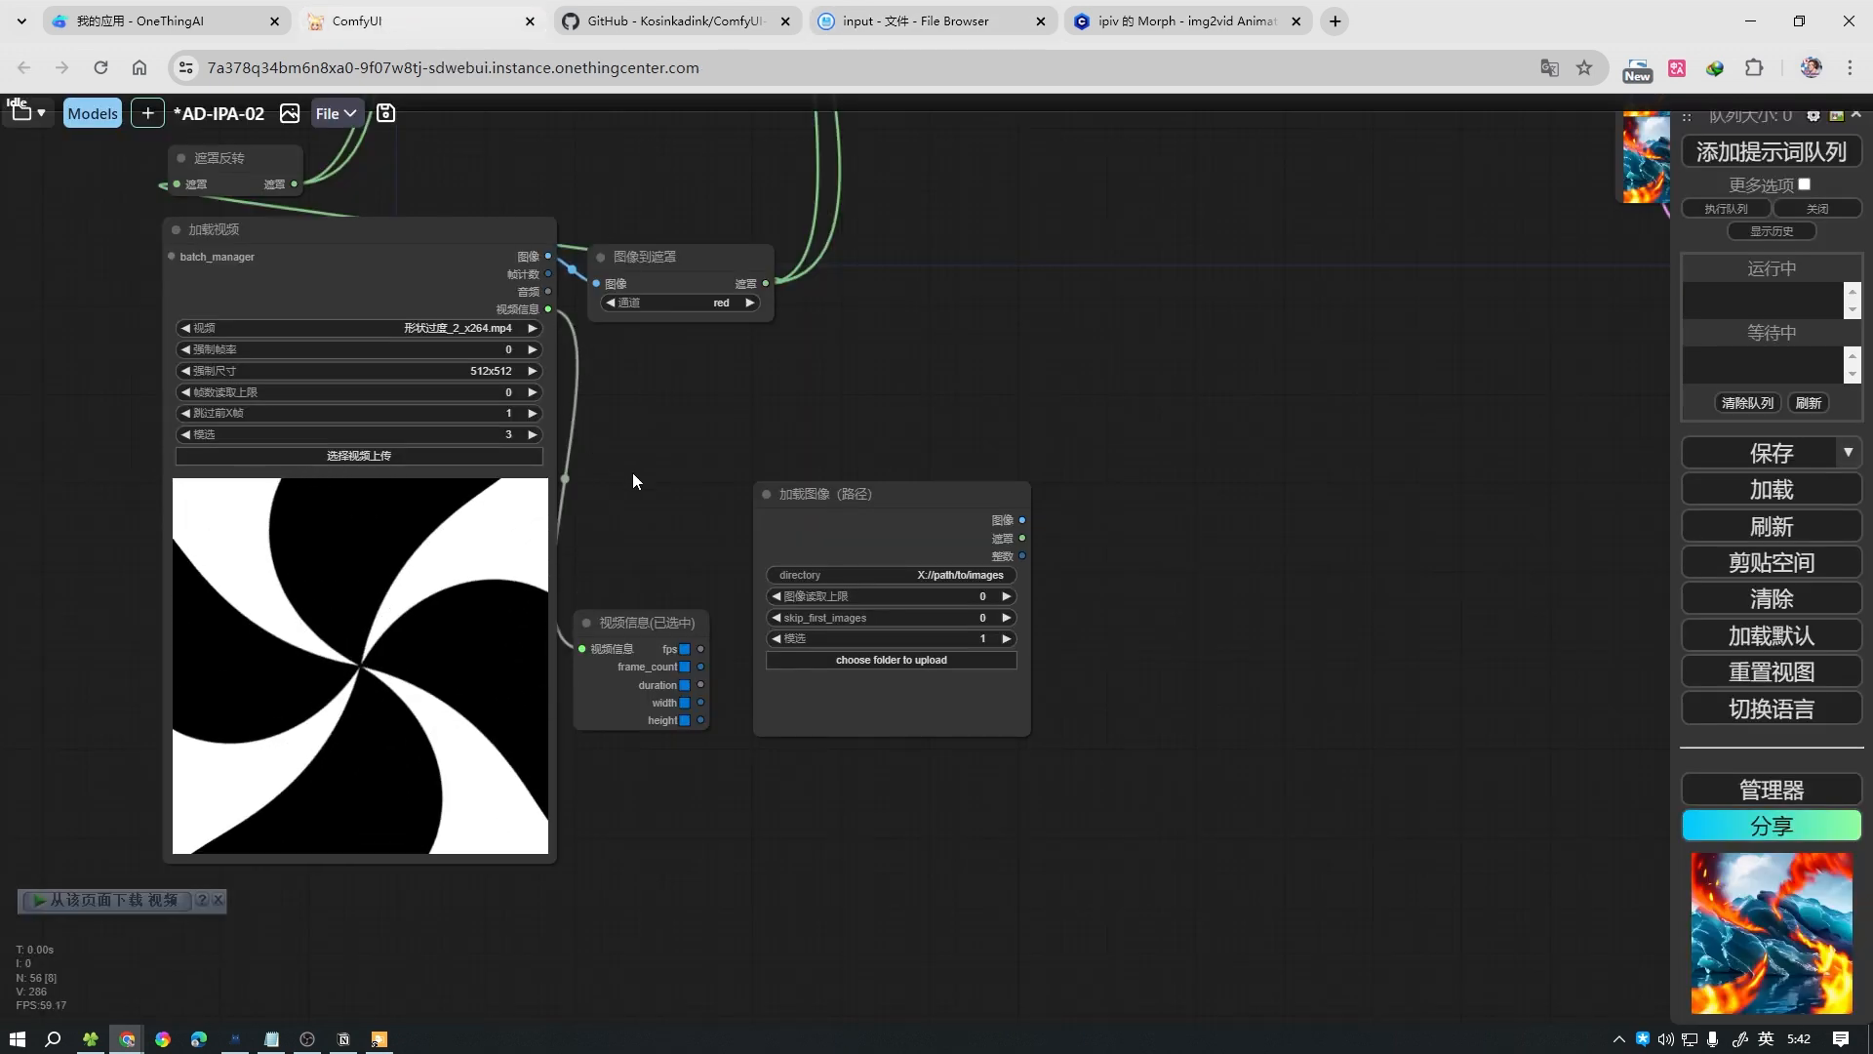
key(F11)
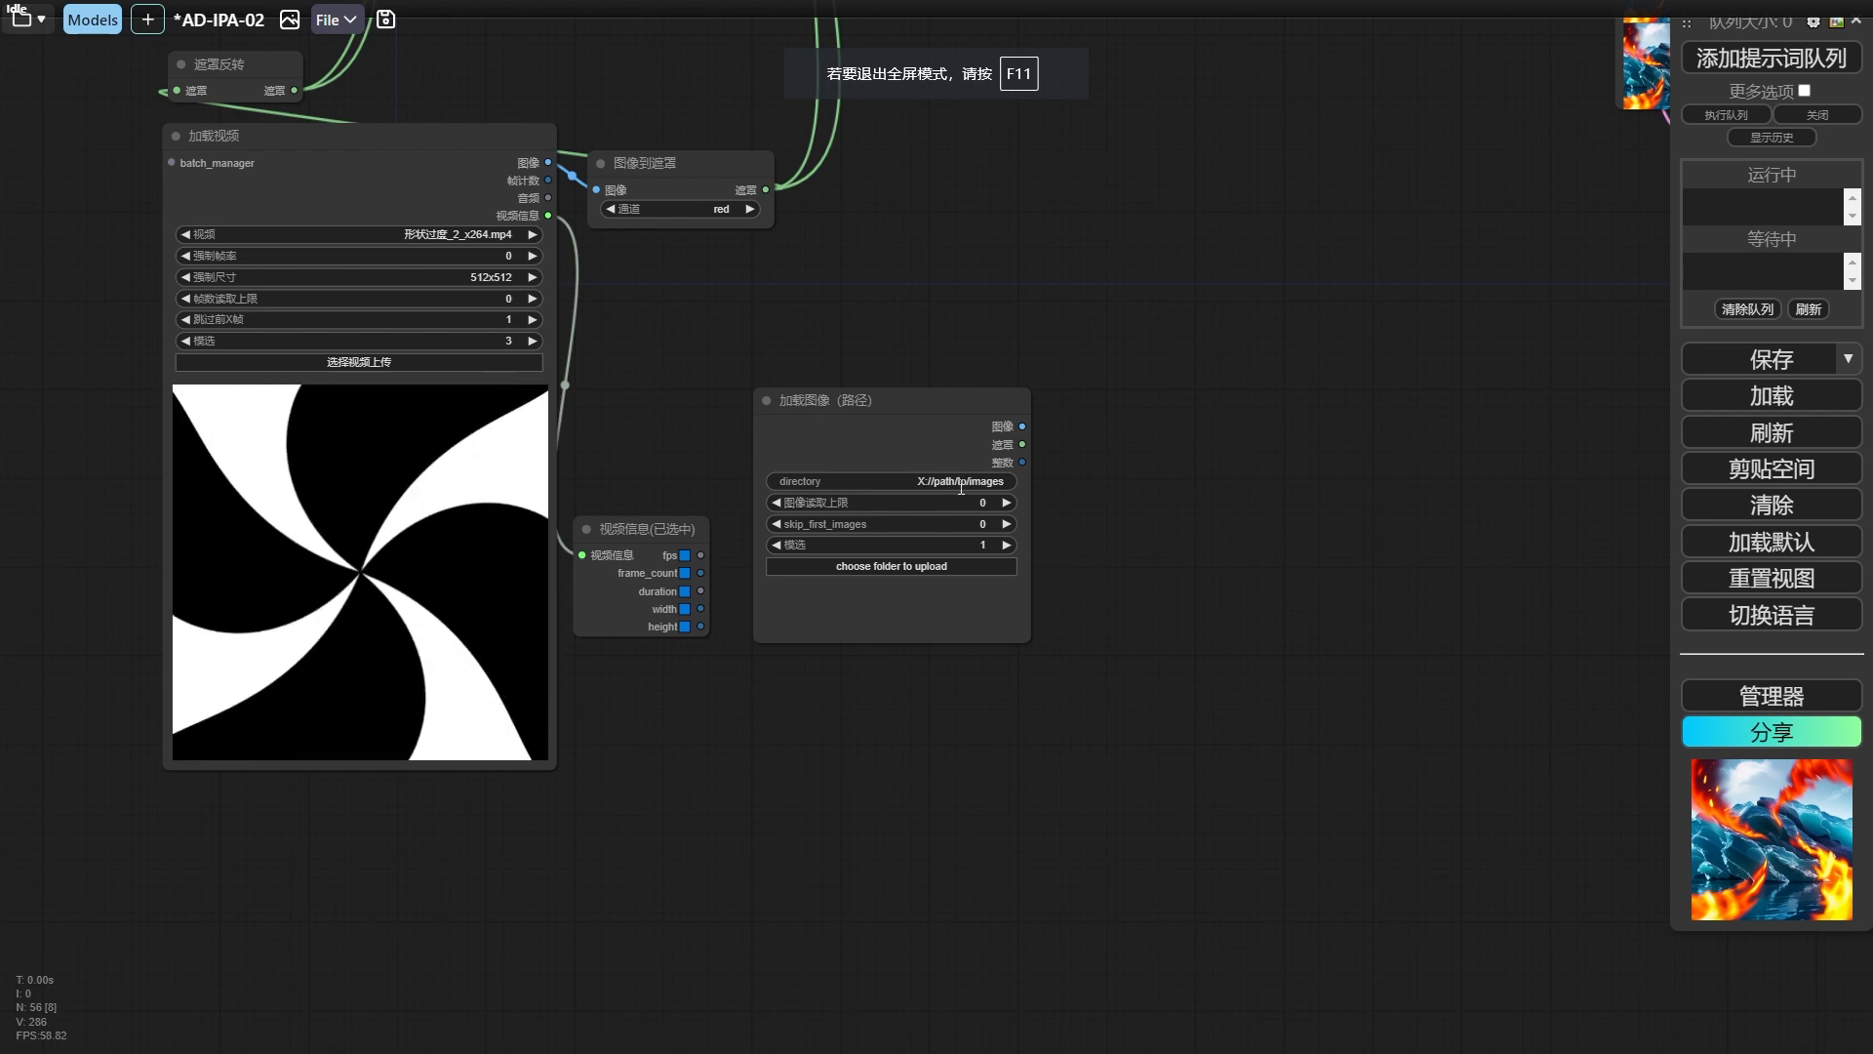
Set the directory of the 加载图像（路径） node to input/yinyang/.
click(966, 483)
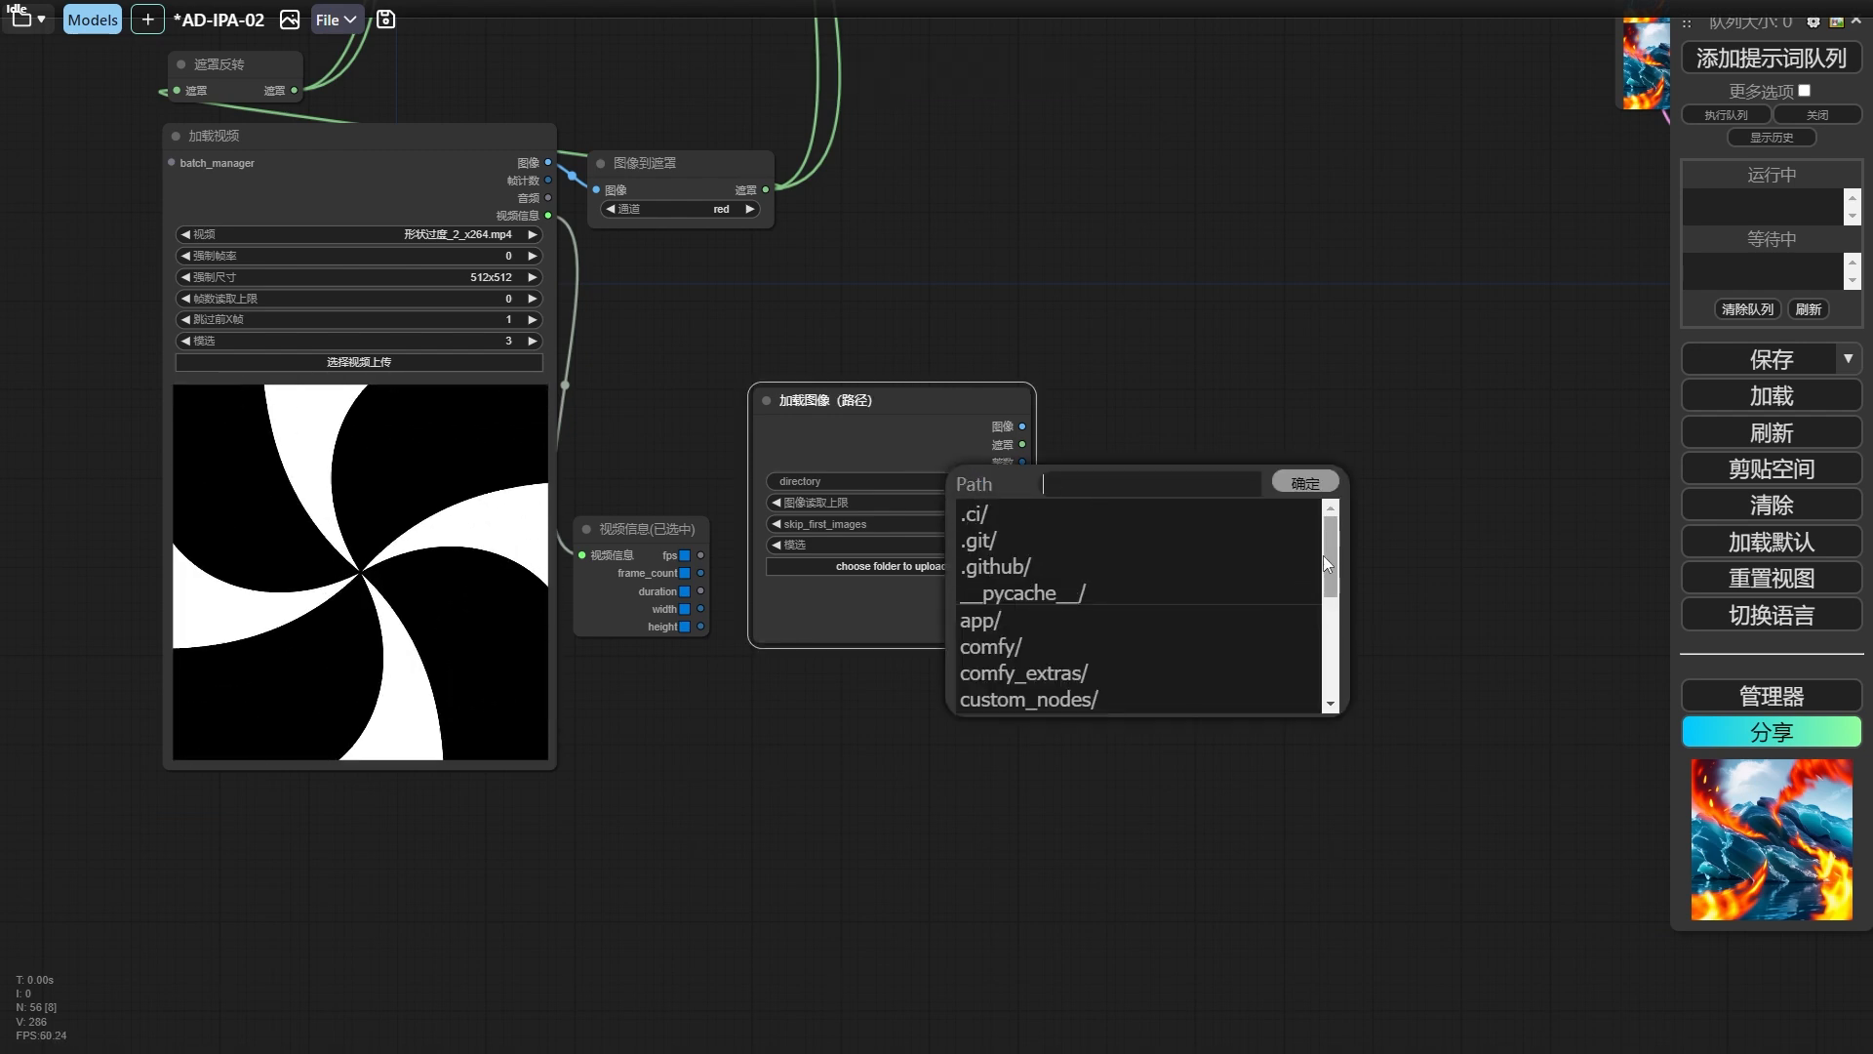
scroll(1327, 563, down, 3)
click(1063, 639)
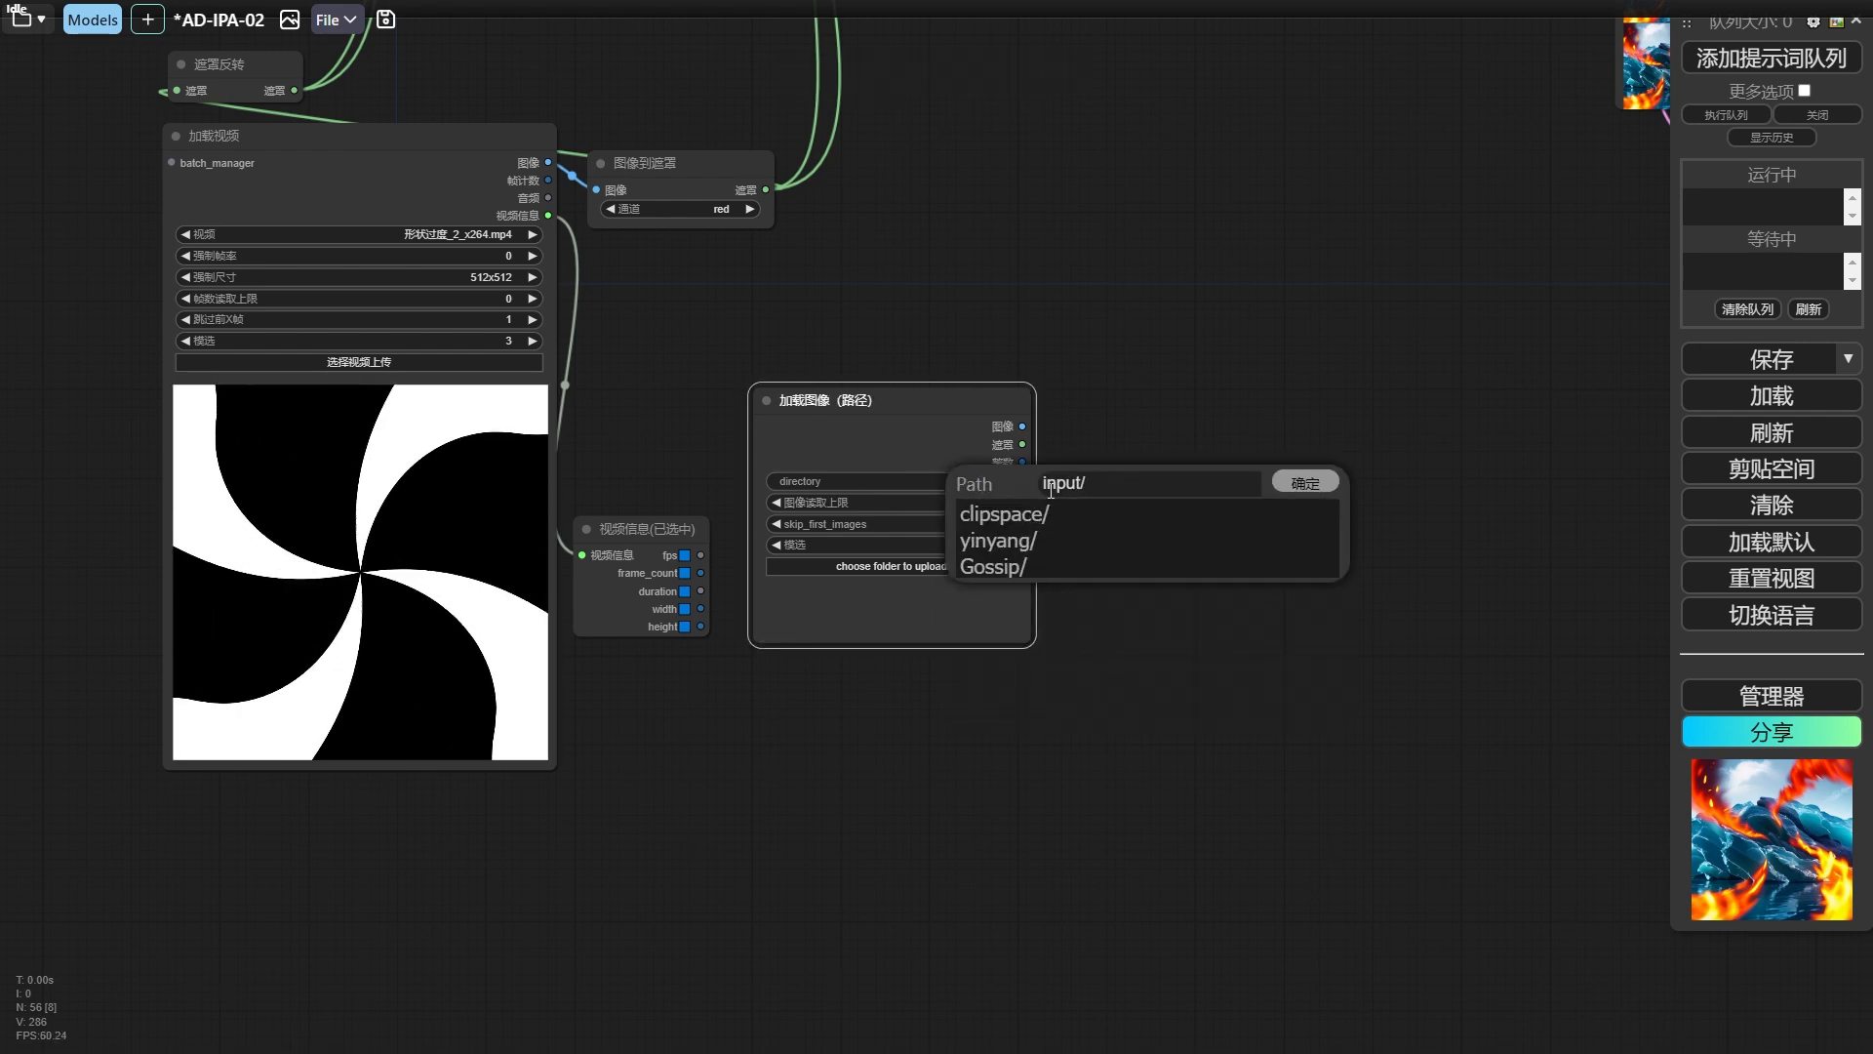
click(997, 540)
key(Return)
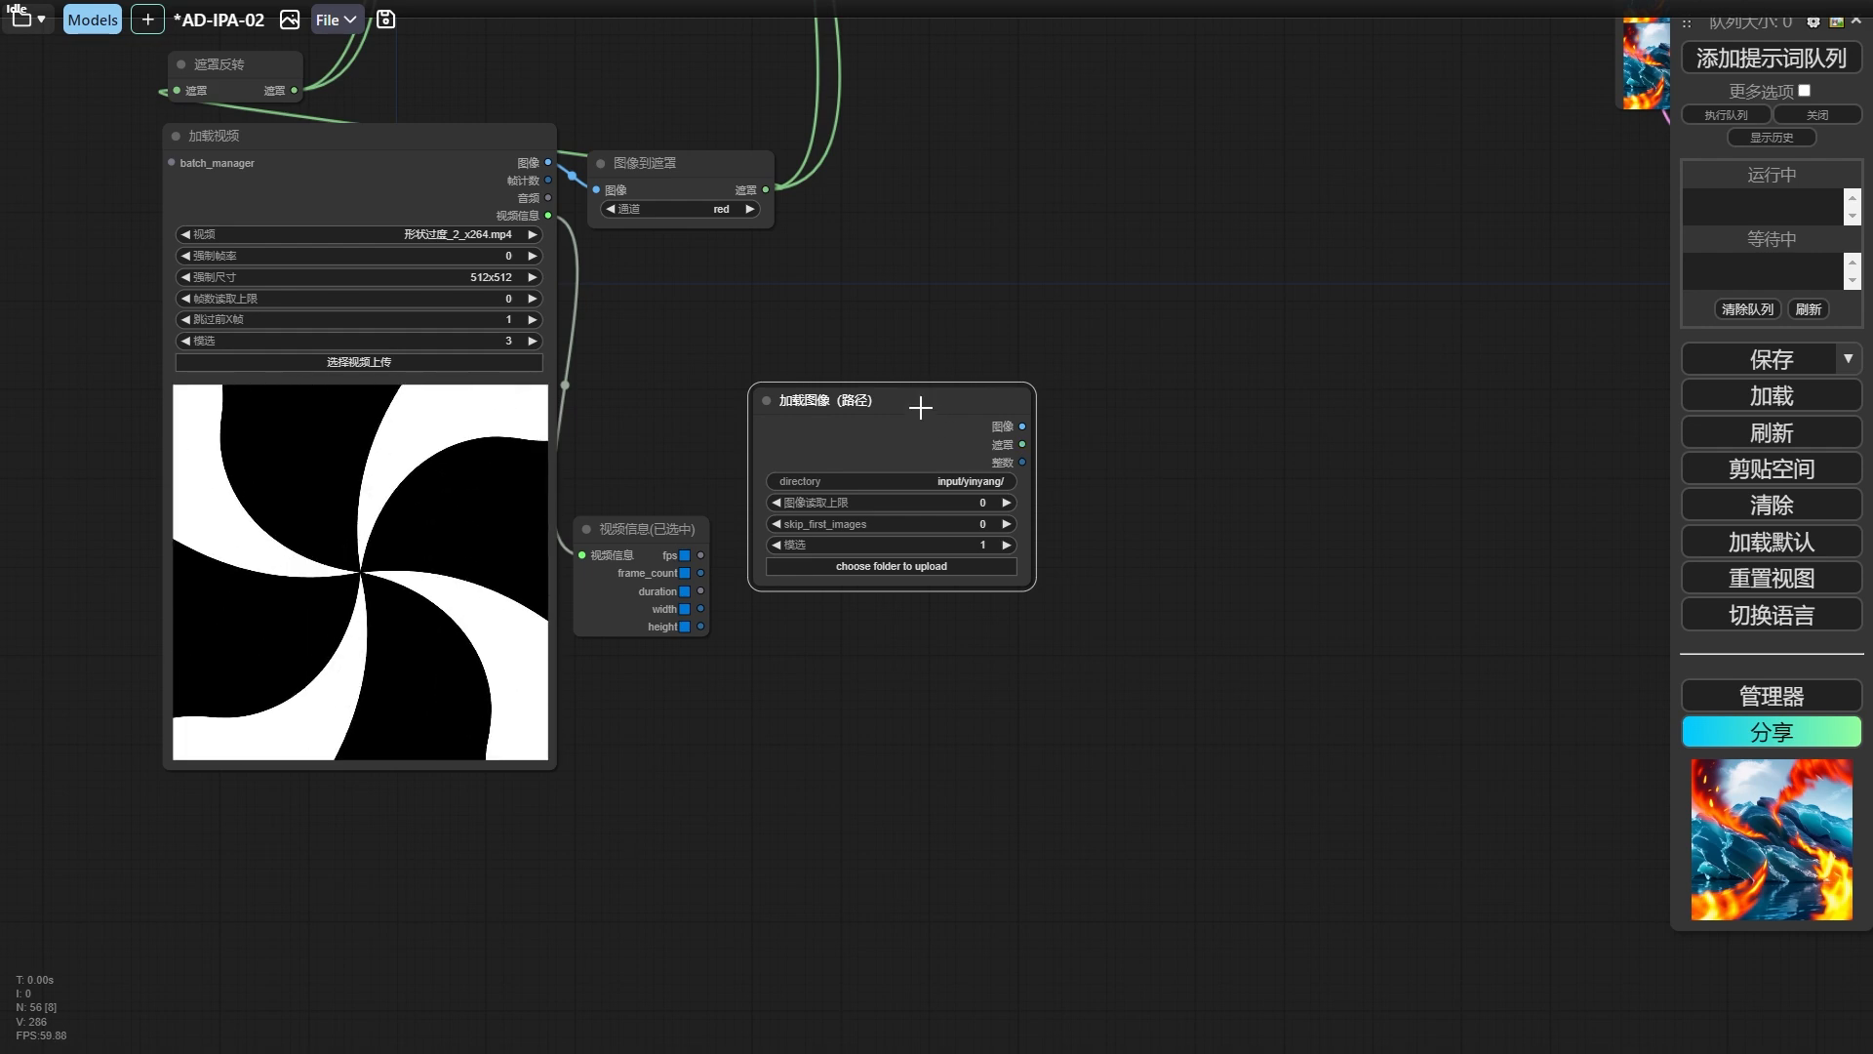
Attach a 预览图像 node to the image output of 加载图像（路径） and run it to preview the yin-yang frames.
drag(920, 408, 928, 436)
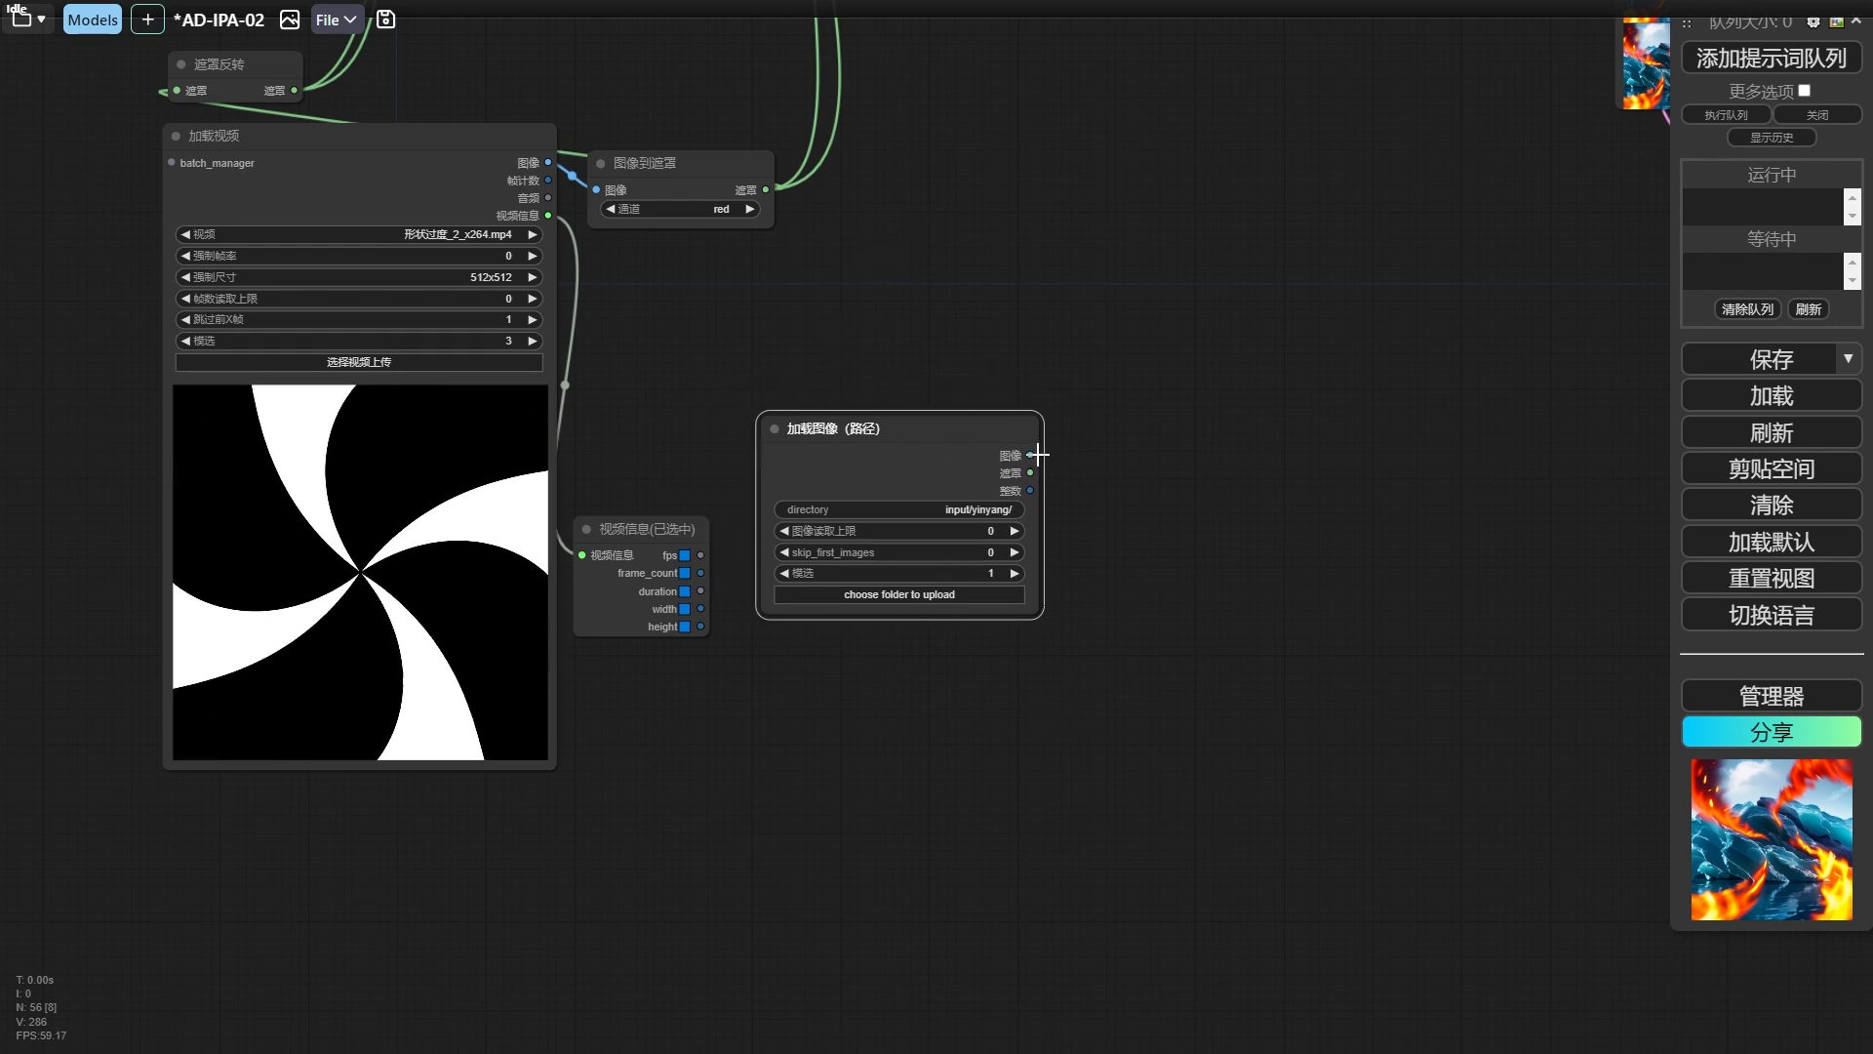
drag(1037, 455, 1161, 507)
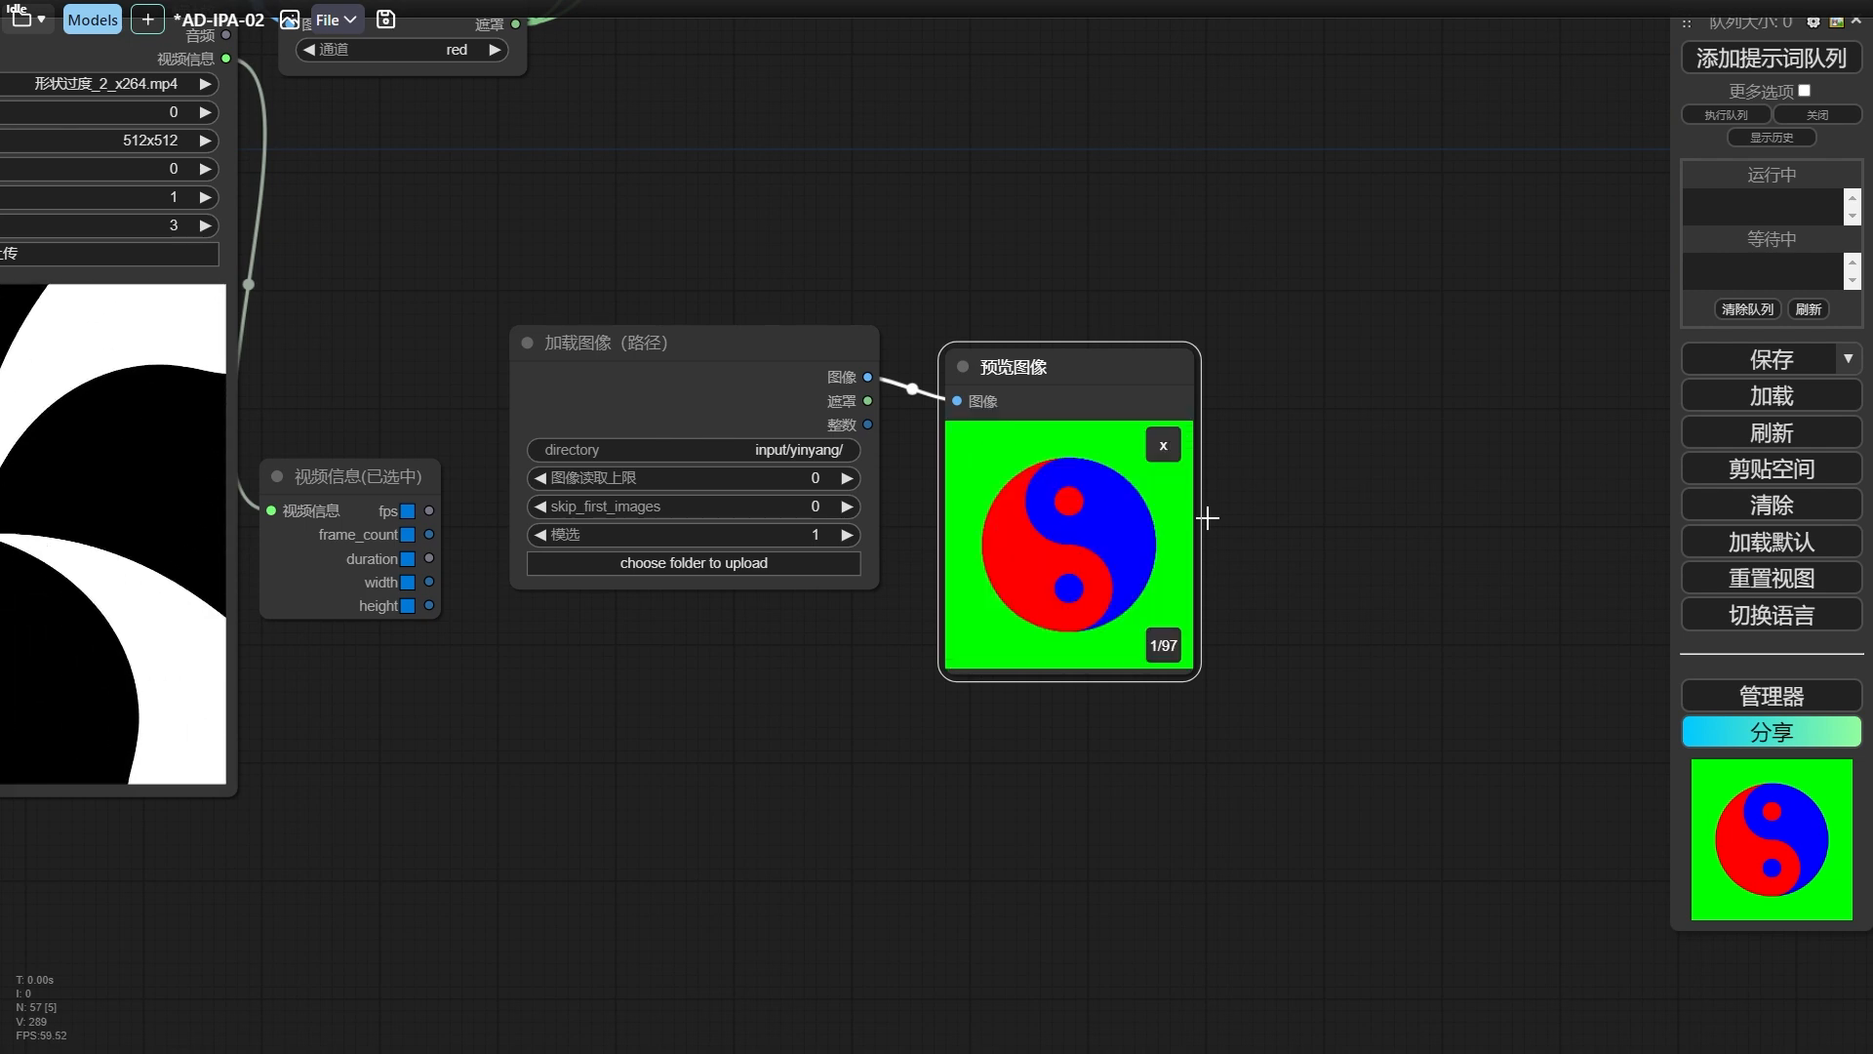
scroll(1122, 518, up, 5)
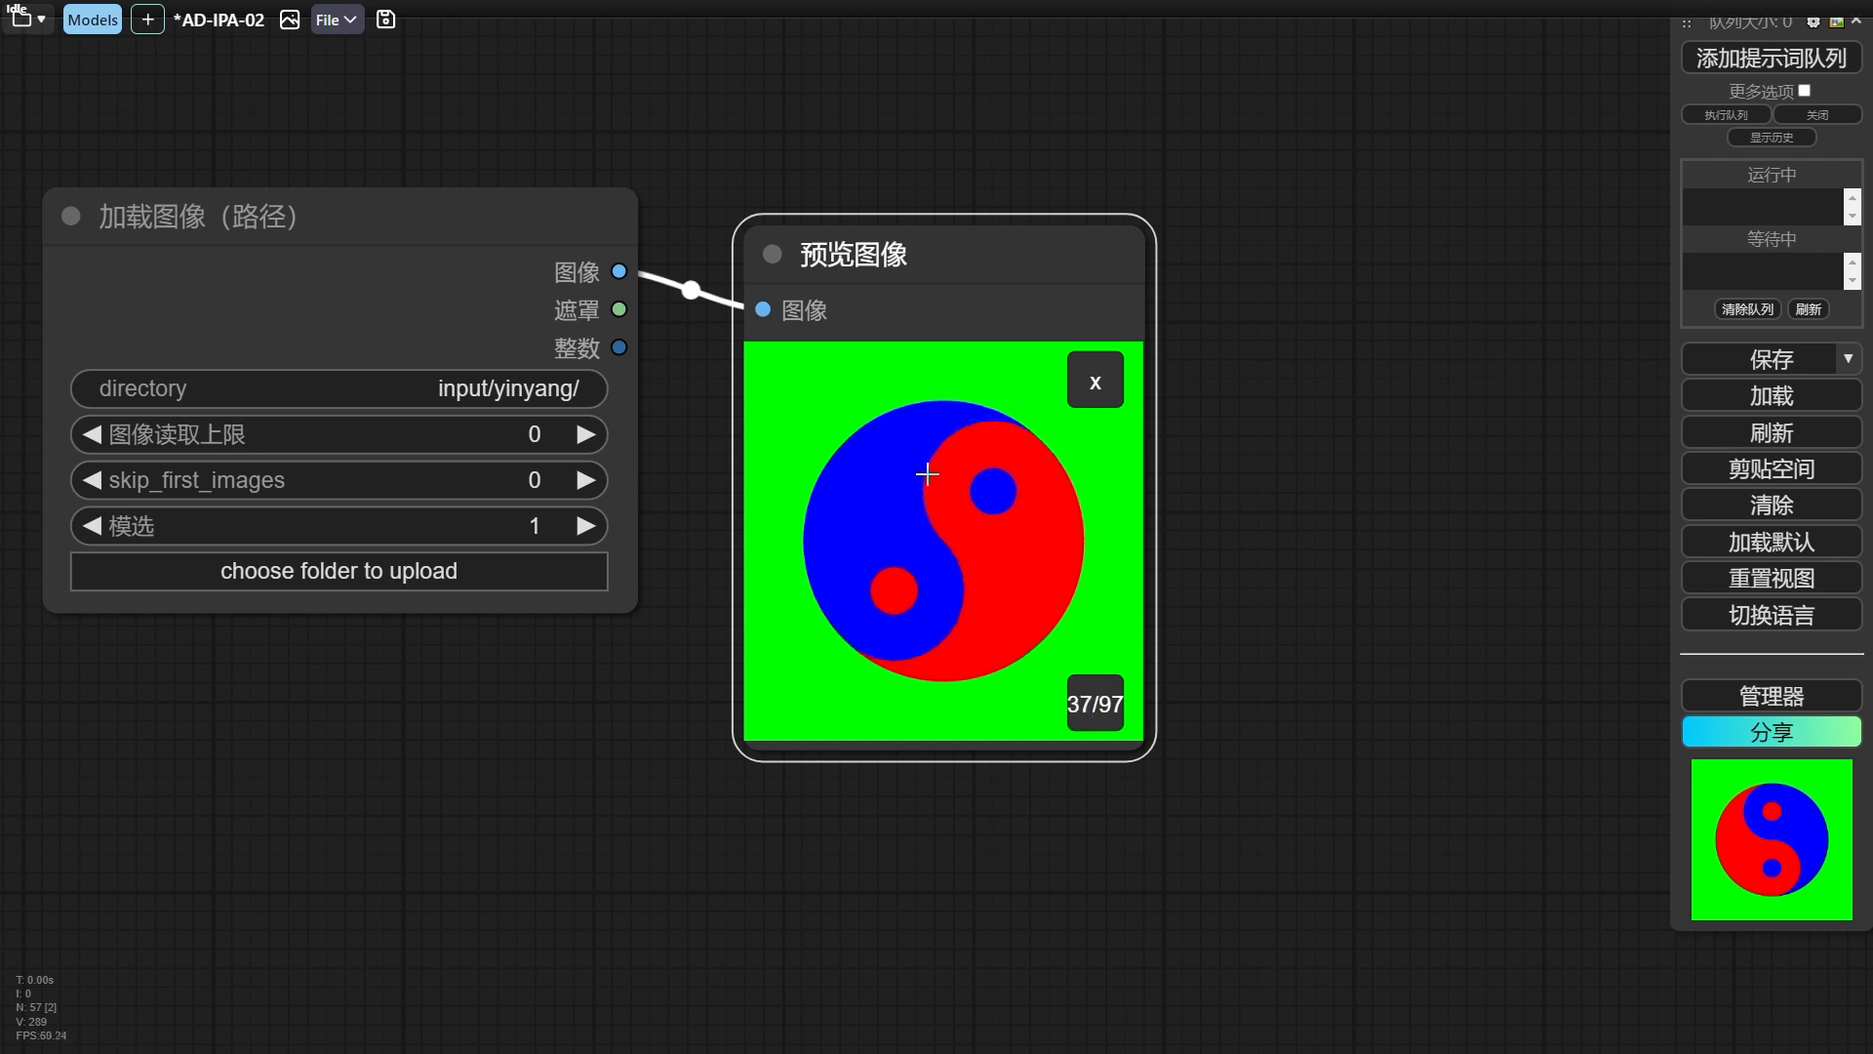
Set 模选 of the 加载图像（路径） node to 3 and rerun the frame preview.
click(537, 526)
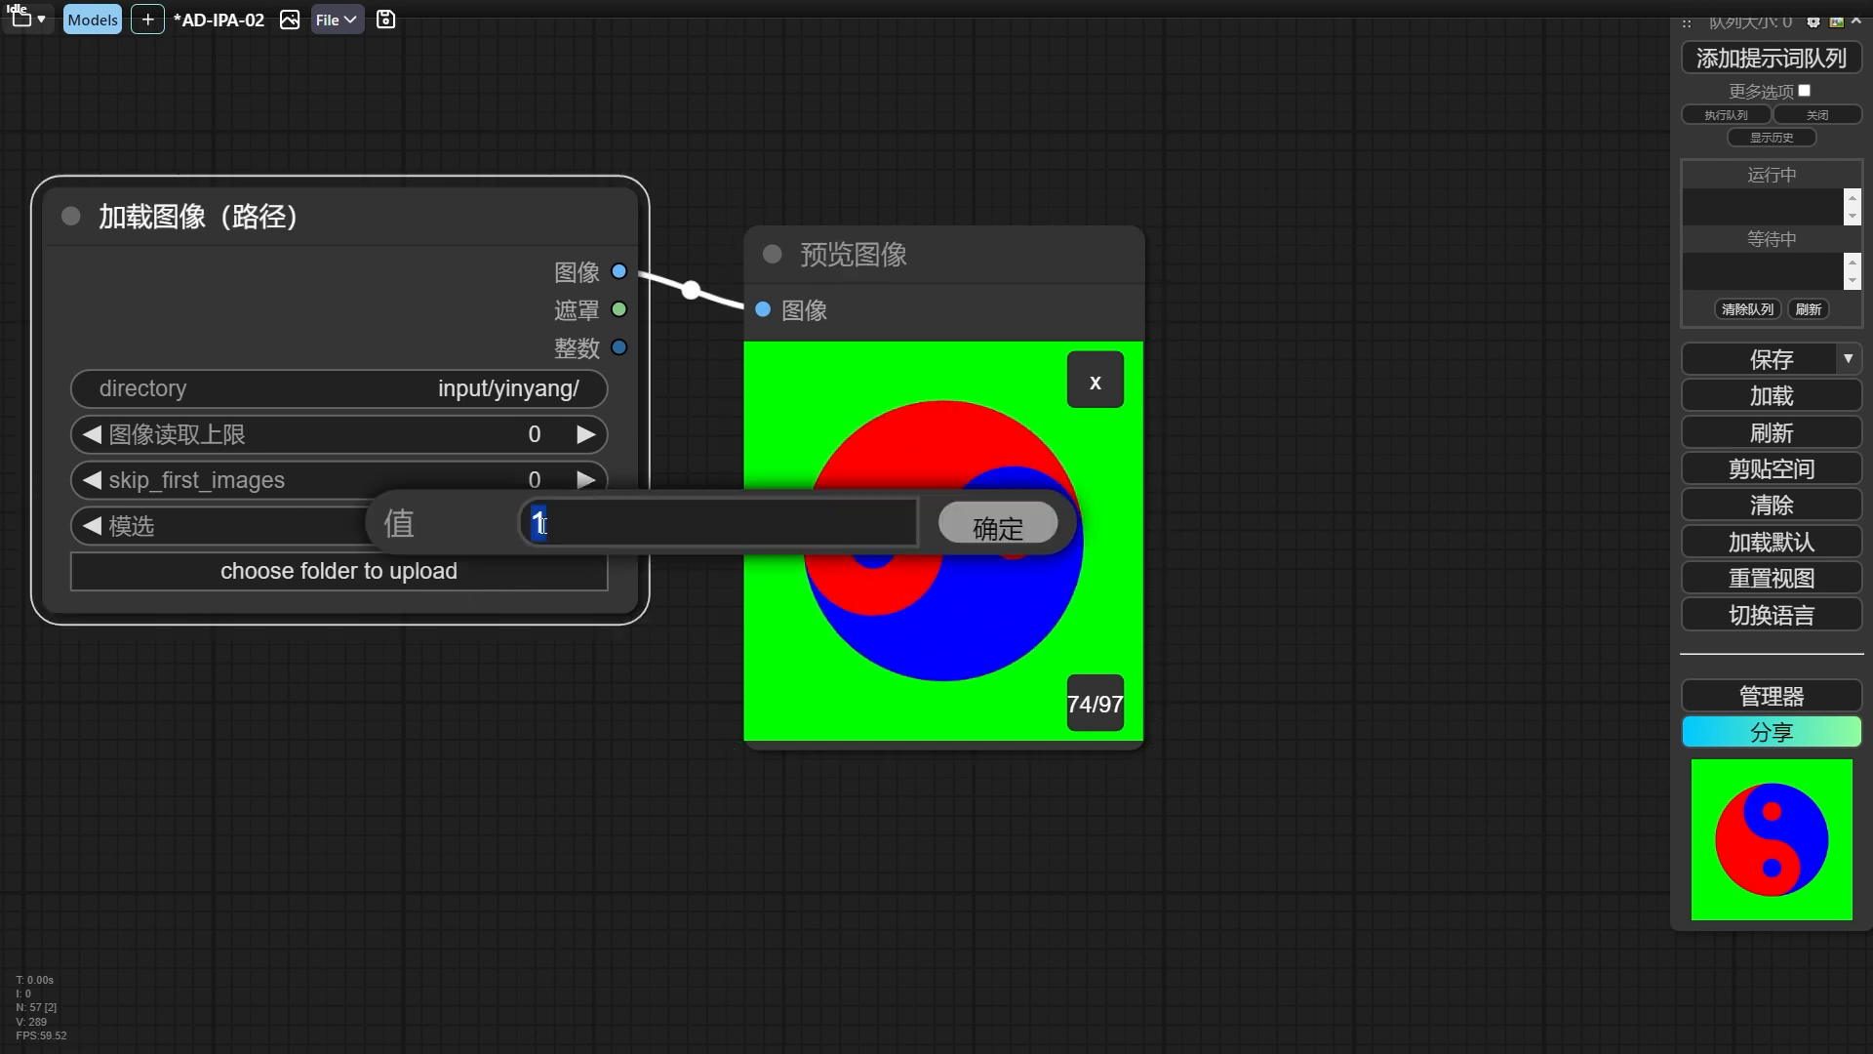
text(3)
key(Return)
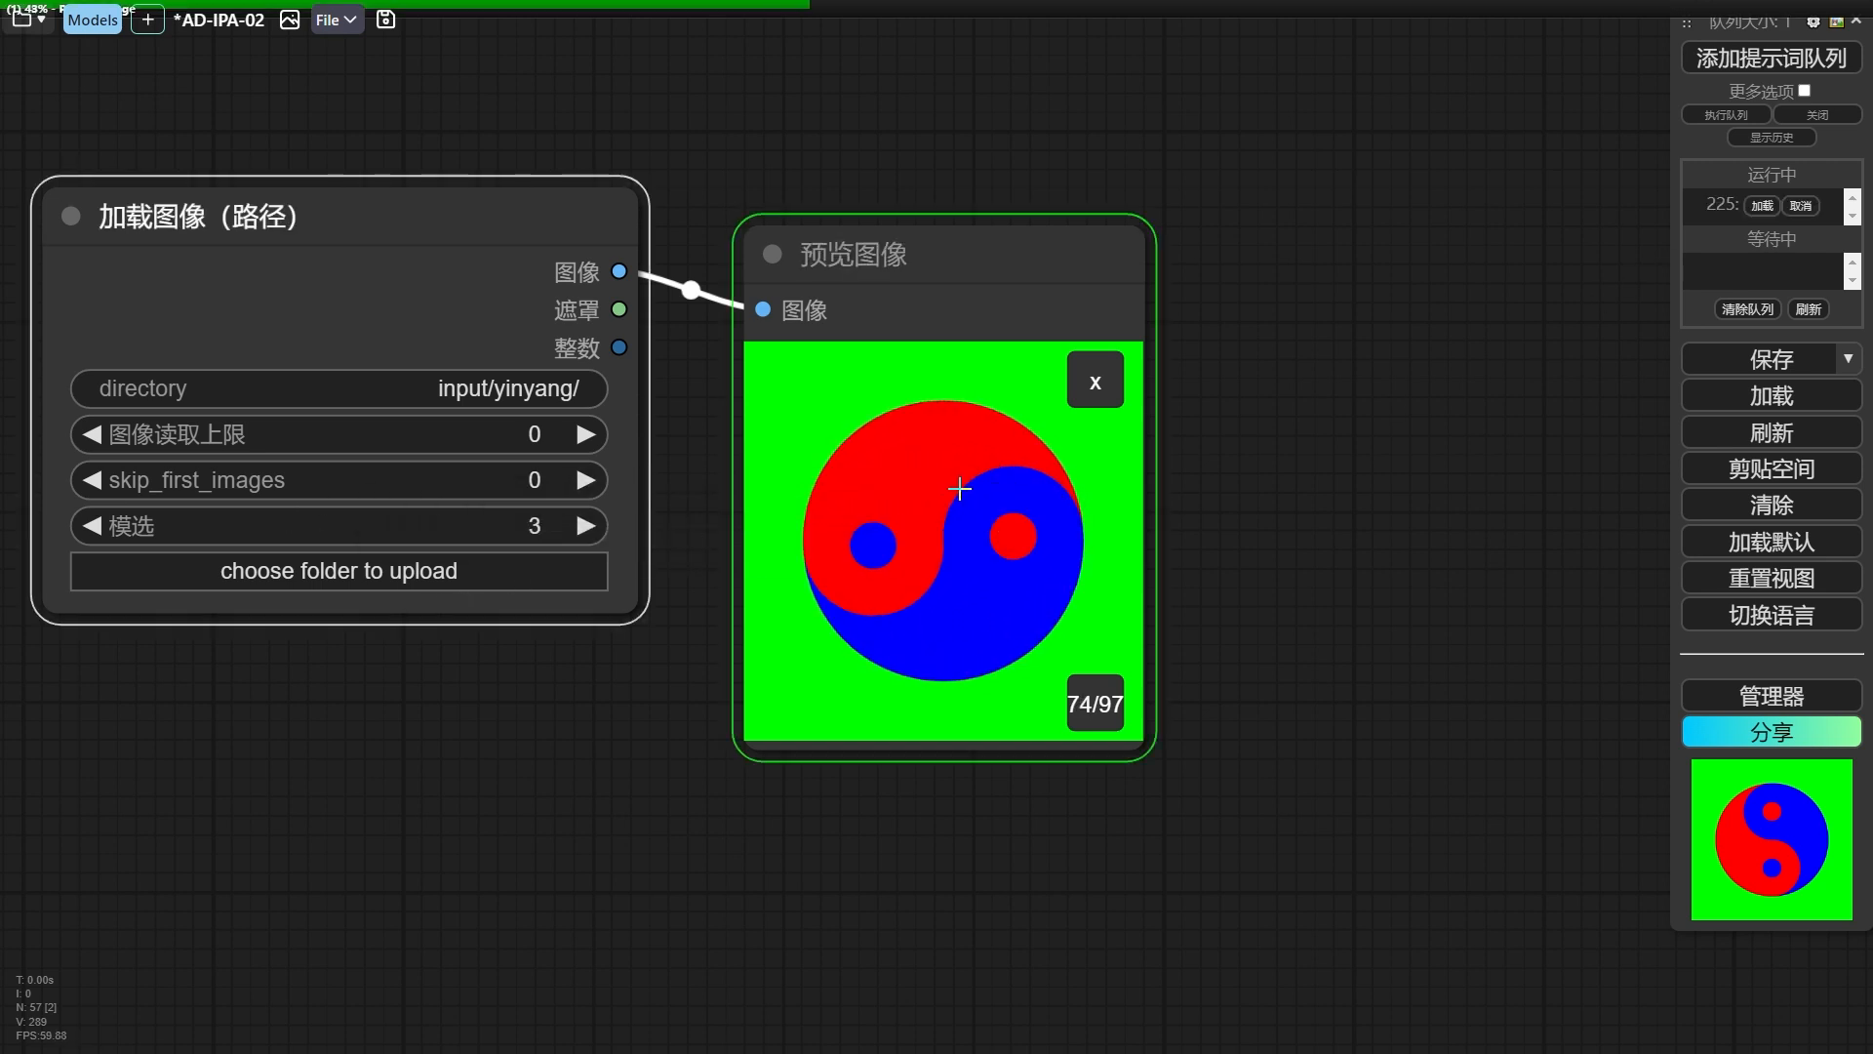
click(967, 686)
Set 模选 of the 加载图像（路径） node to 4, rerun the preview, and flip through its frames.
click(514, 536)
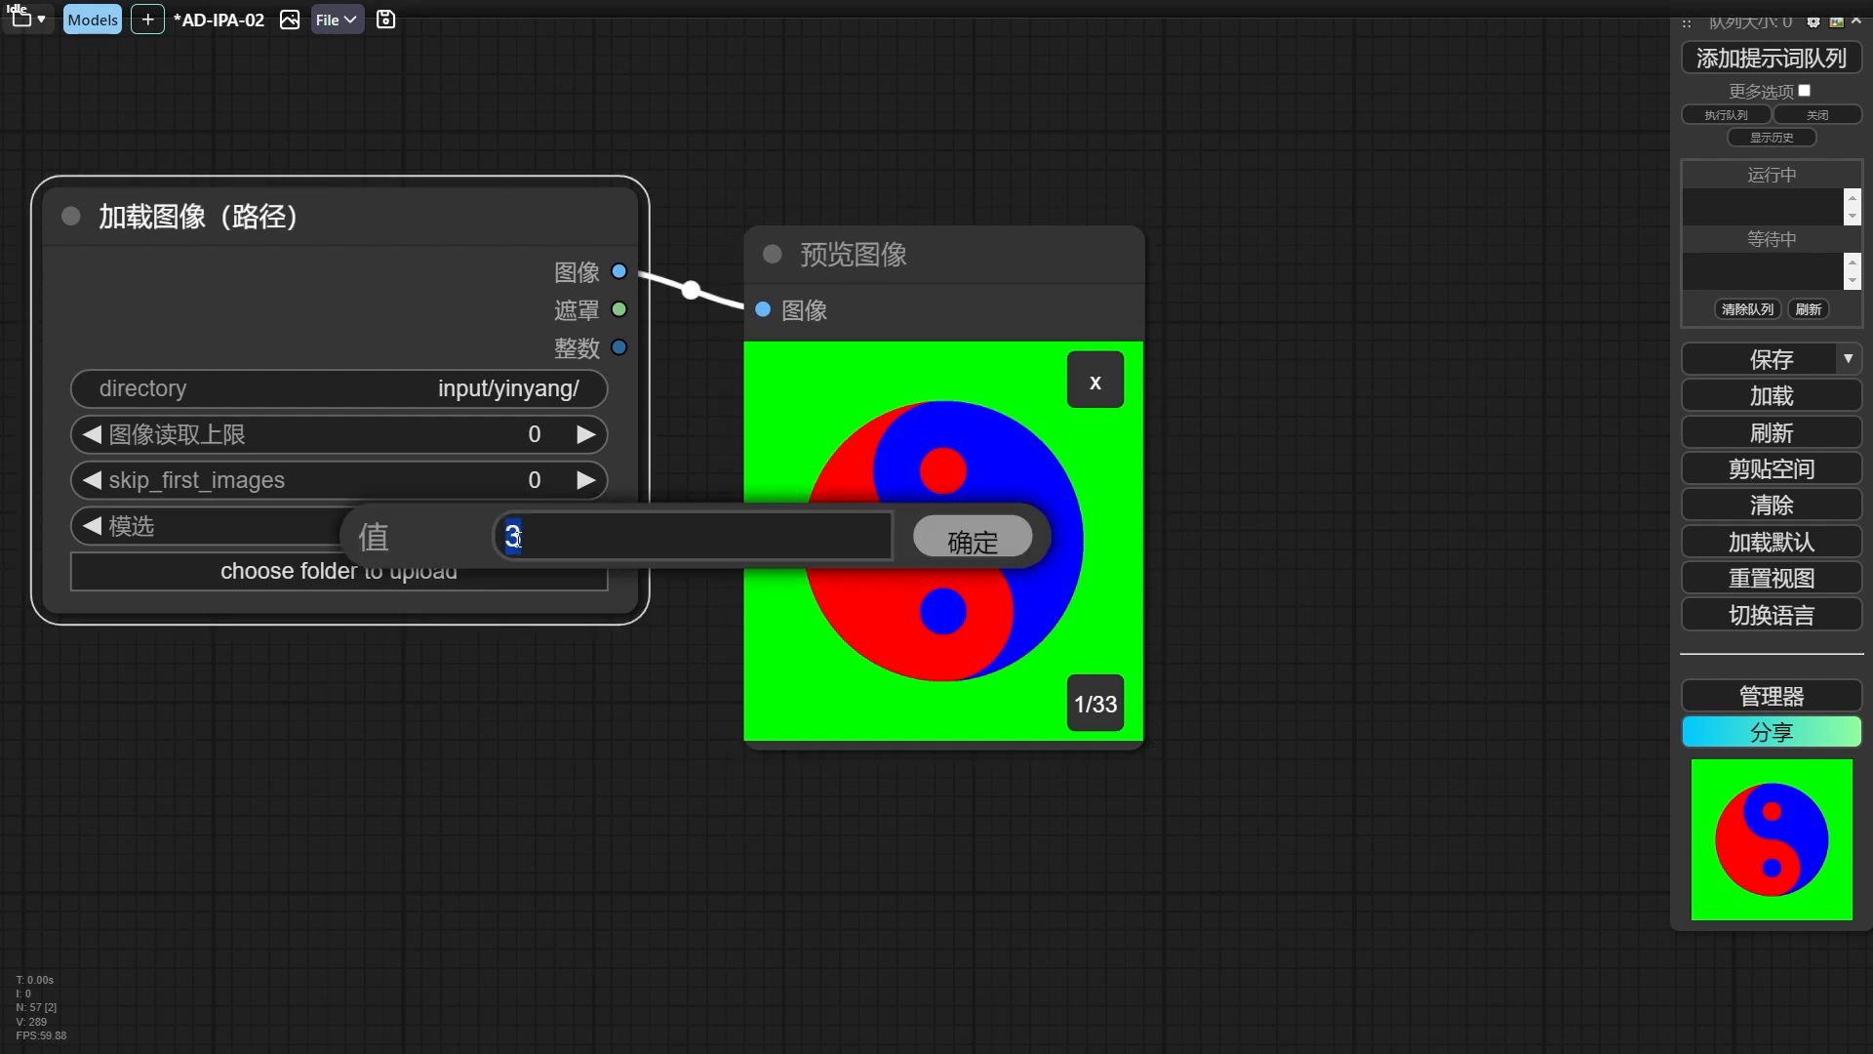
key(Return)
click(949, 454)
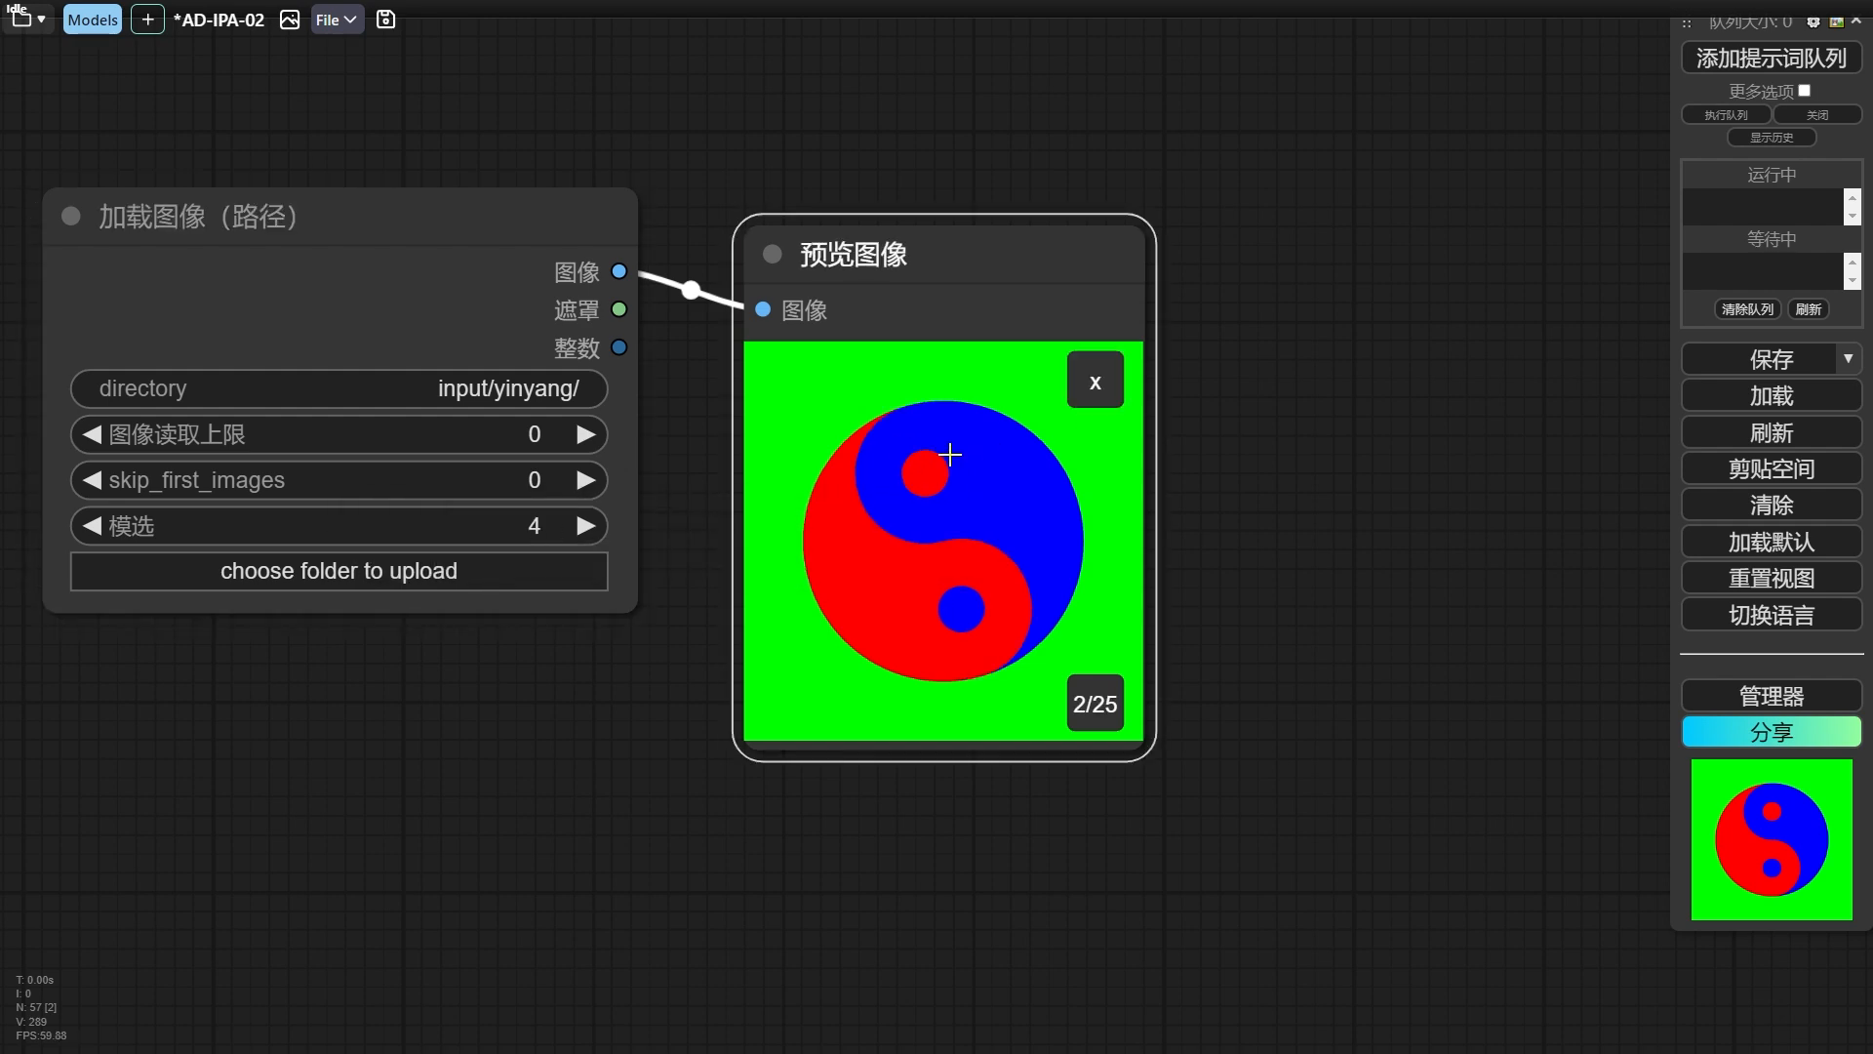
key(Left)
key(Left)
key(Left)
key(Left)
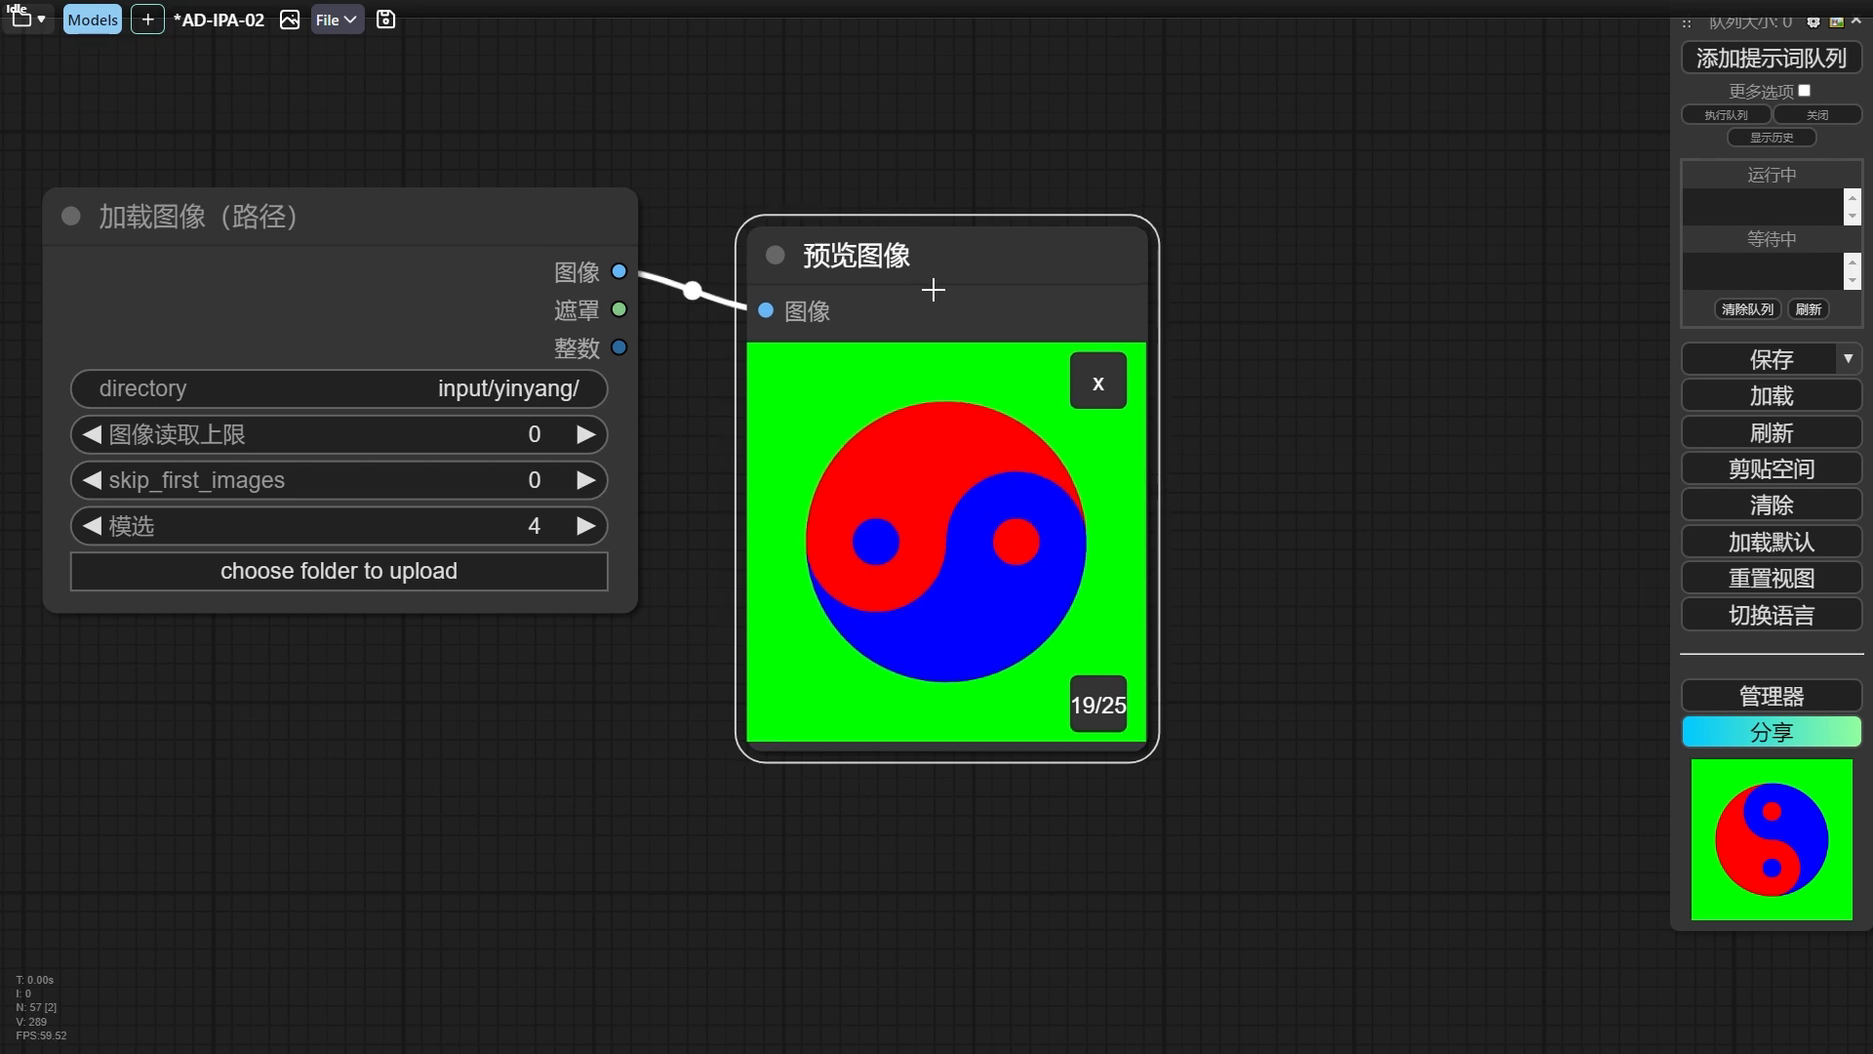
Delete the 预览图像 node attached to the 加载图像（路径） node.
key(Delete)
scroll(870, 310, down, 5)
drag(881, 308, 983, 455)
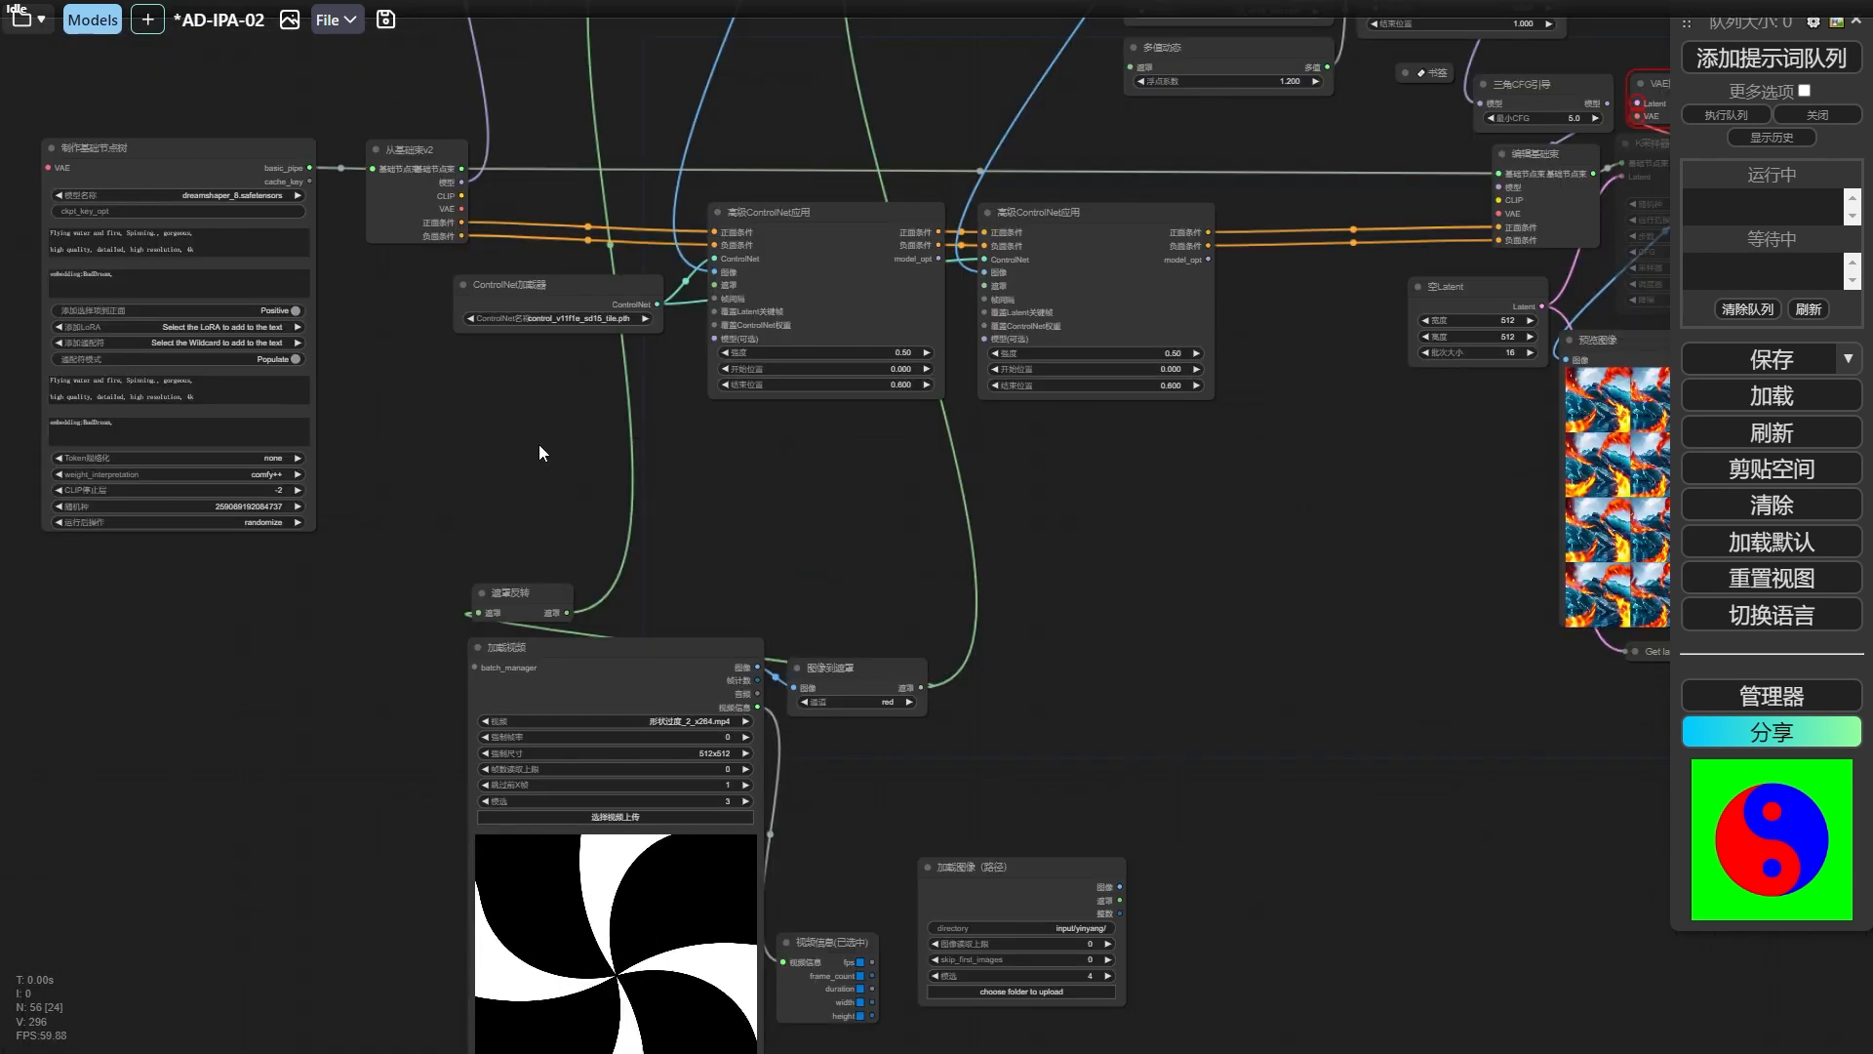
Move the 加载视频 node with its 遮罩反转, 图像到遮罩 and 视频信息 nodes well away from the 加载图像（路径） node.
drag(579, 98, 615, 357)
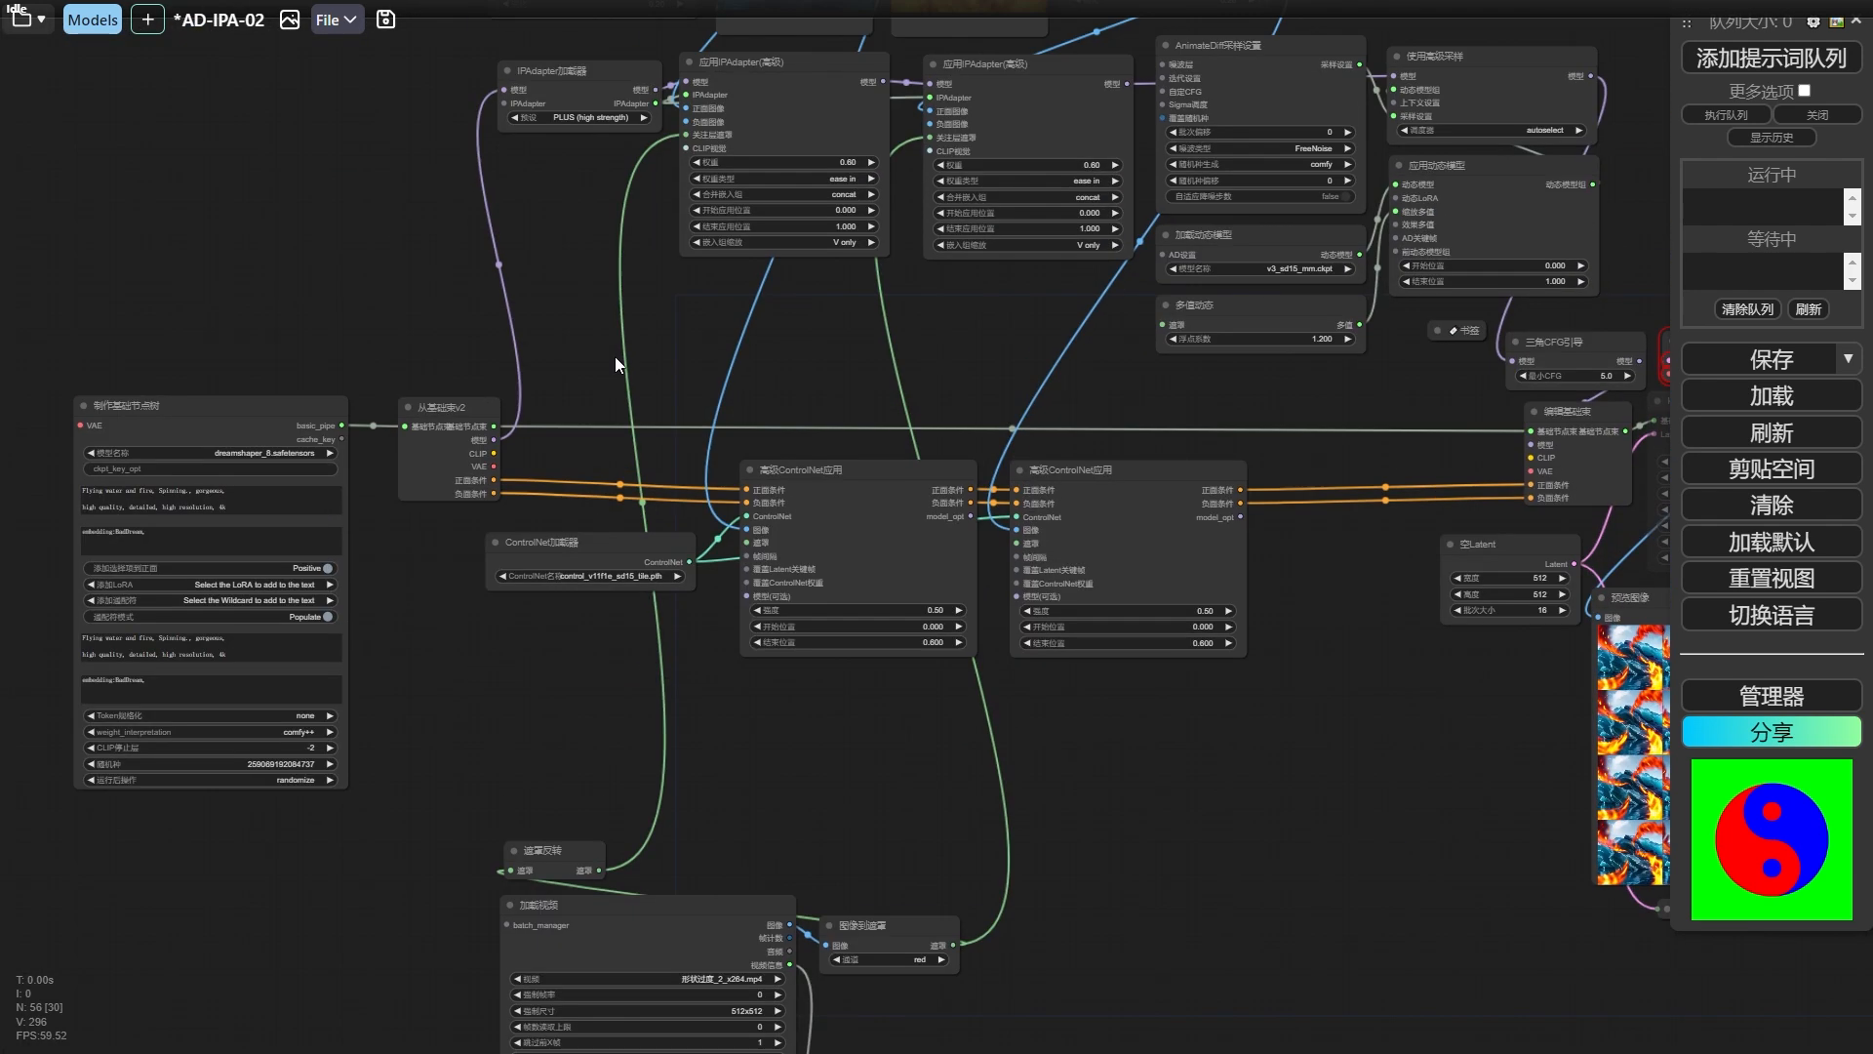
drag(439, 390, 133, 443)
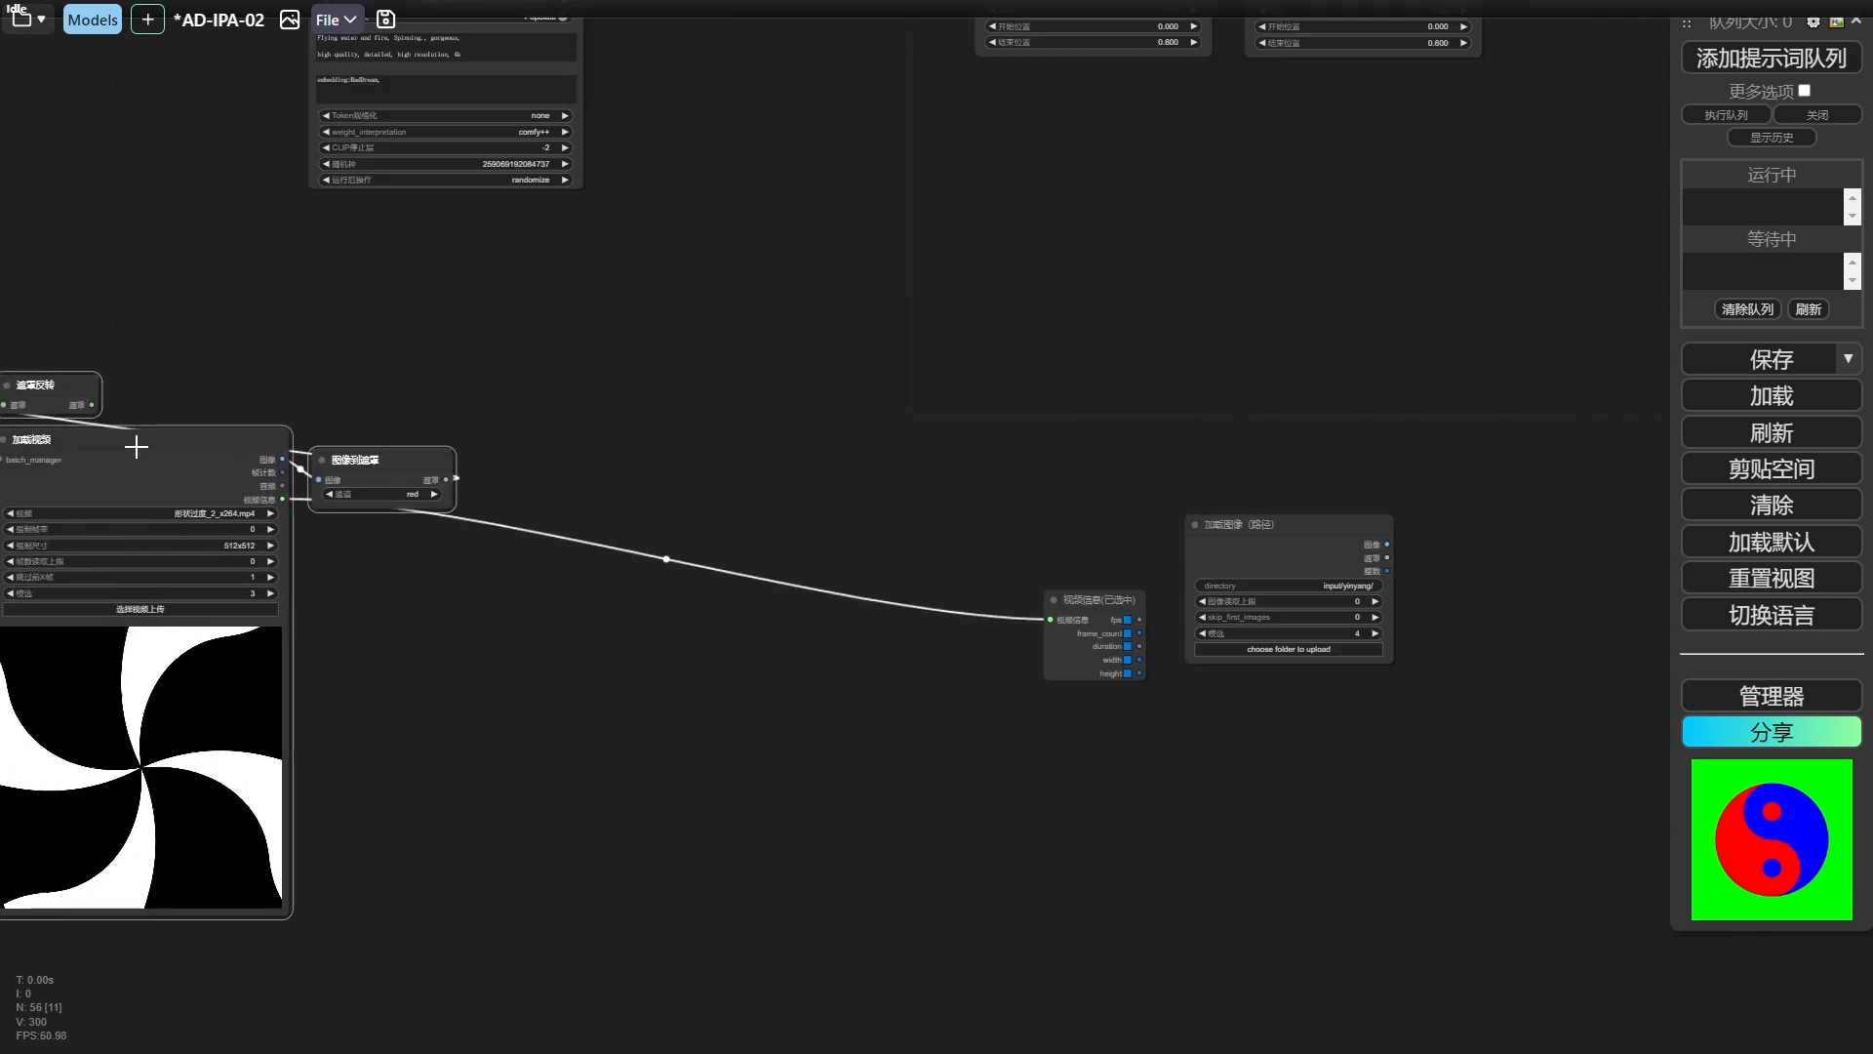
scroll(625, 353, down, 3)
mouse_move(966, 536)
mouse_down()
mouse_move(509, 520)
mouse_move(415, 497)
mouse_up()
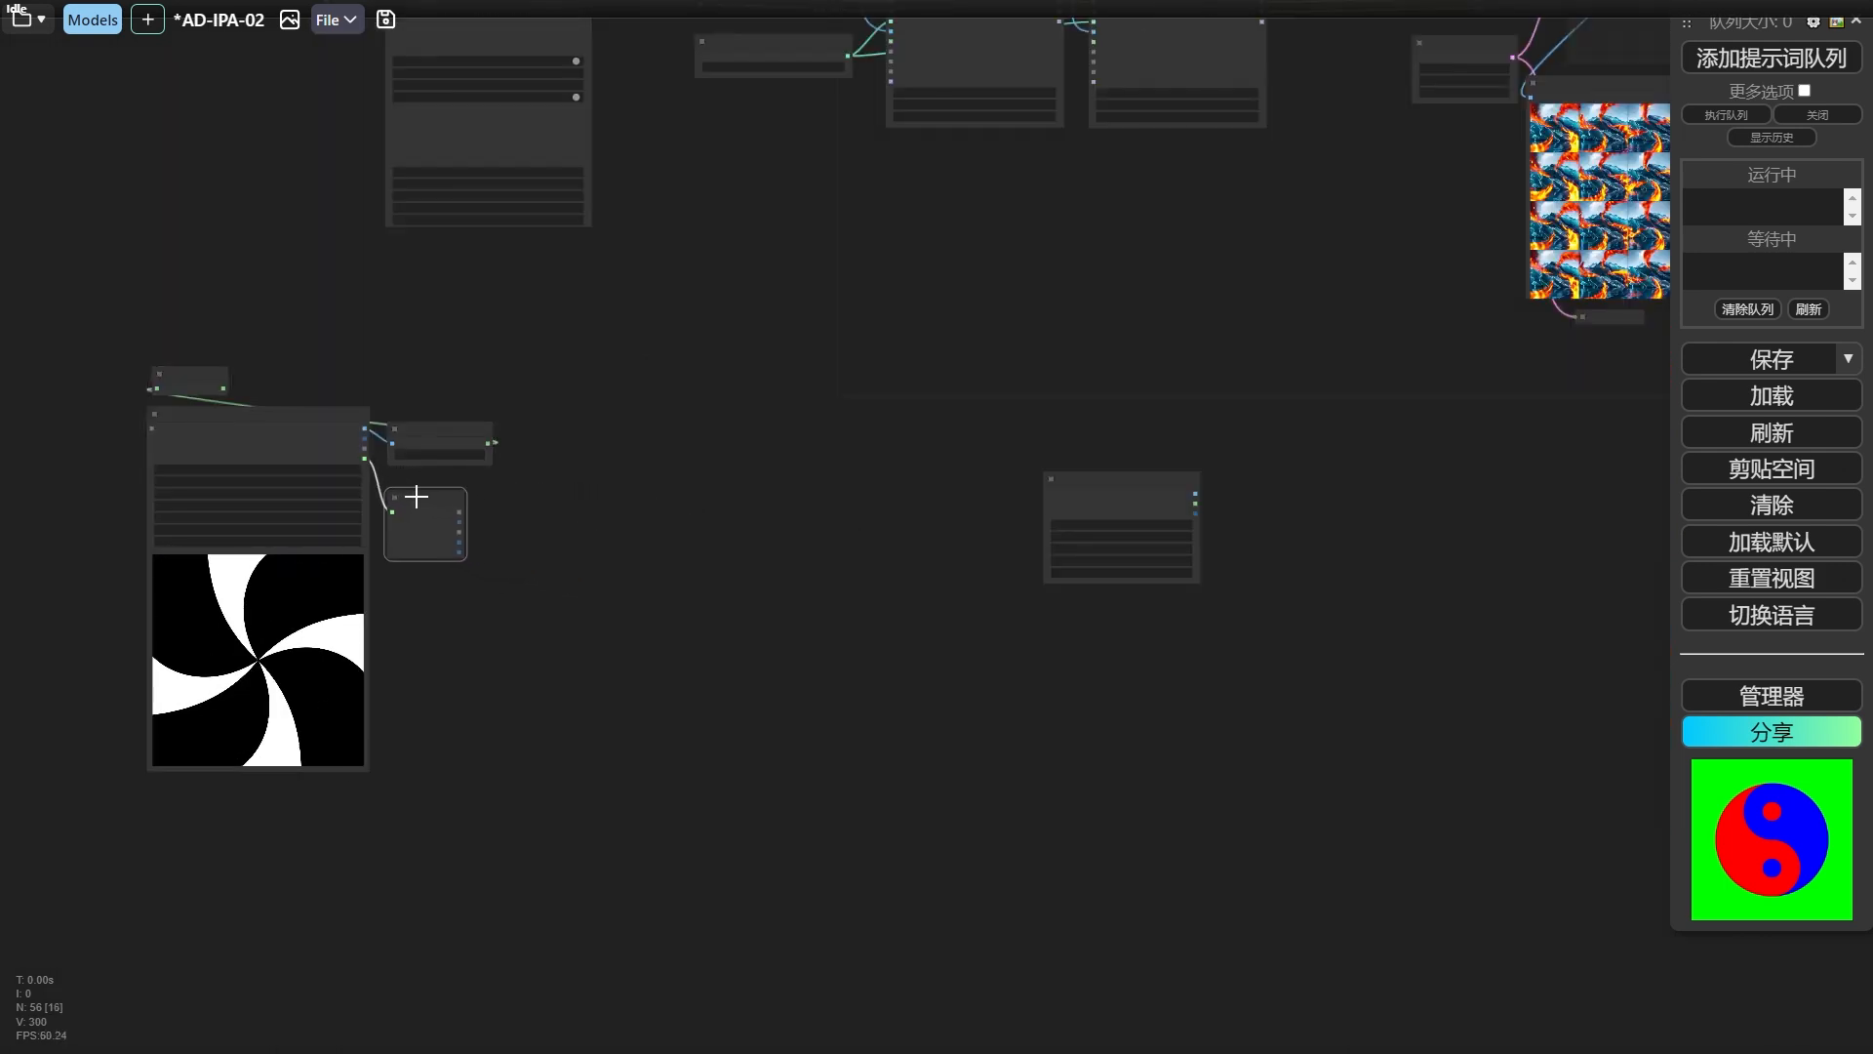
Connect a new 图像到遮罩 node to the 加载图像（路径） image output, narrow it, and place two copies below it.
scroll(672, 336, down, 2)
mouse_move(672, 336)
mouse_down()
mouse_move(928, 351)
mouse_move(506, 560)
mouse_up()
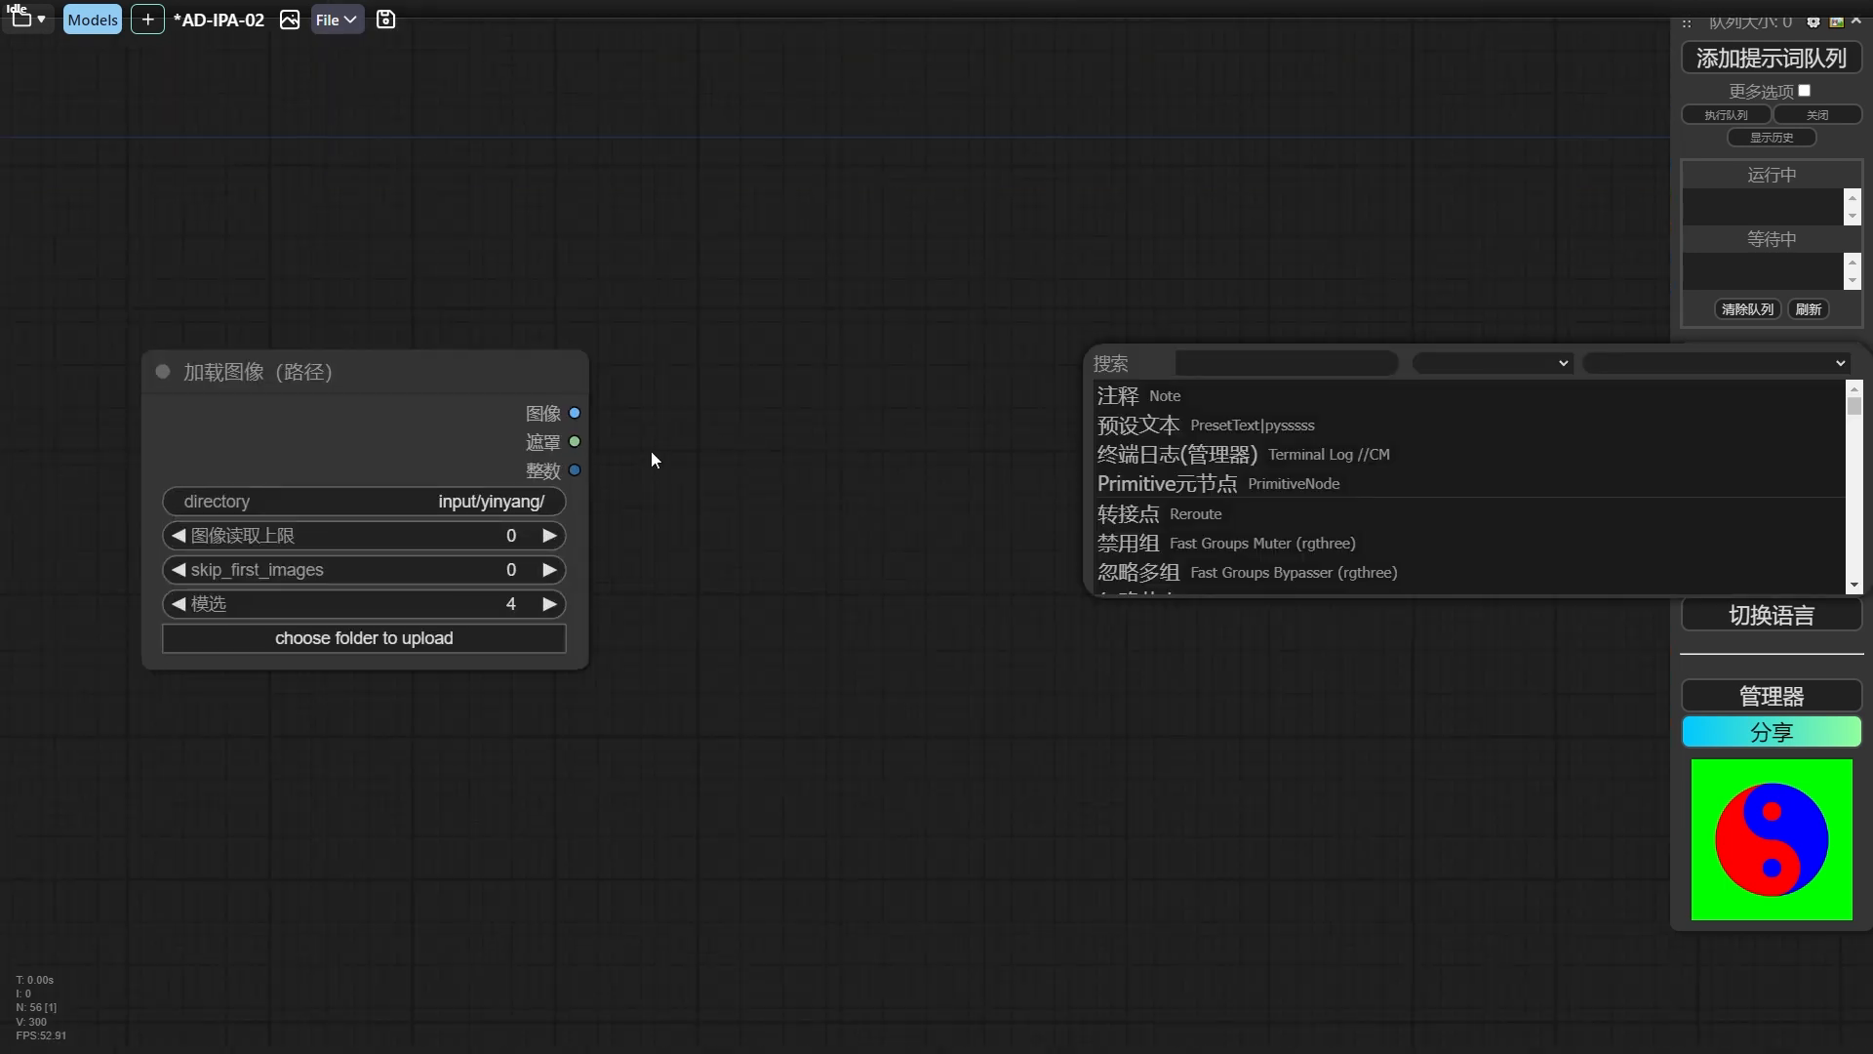
drag(792, 373, 795, 377)
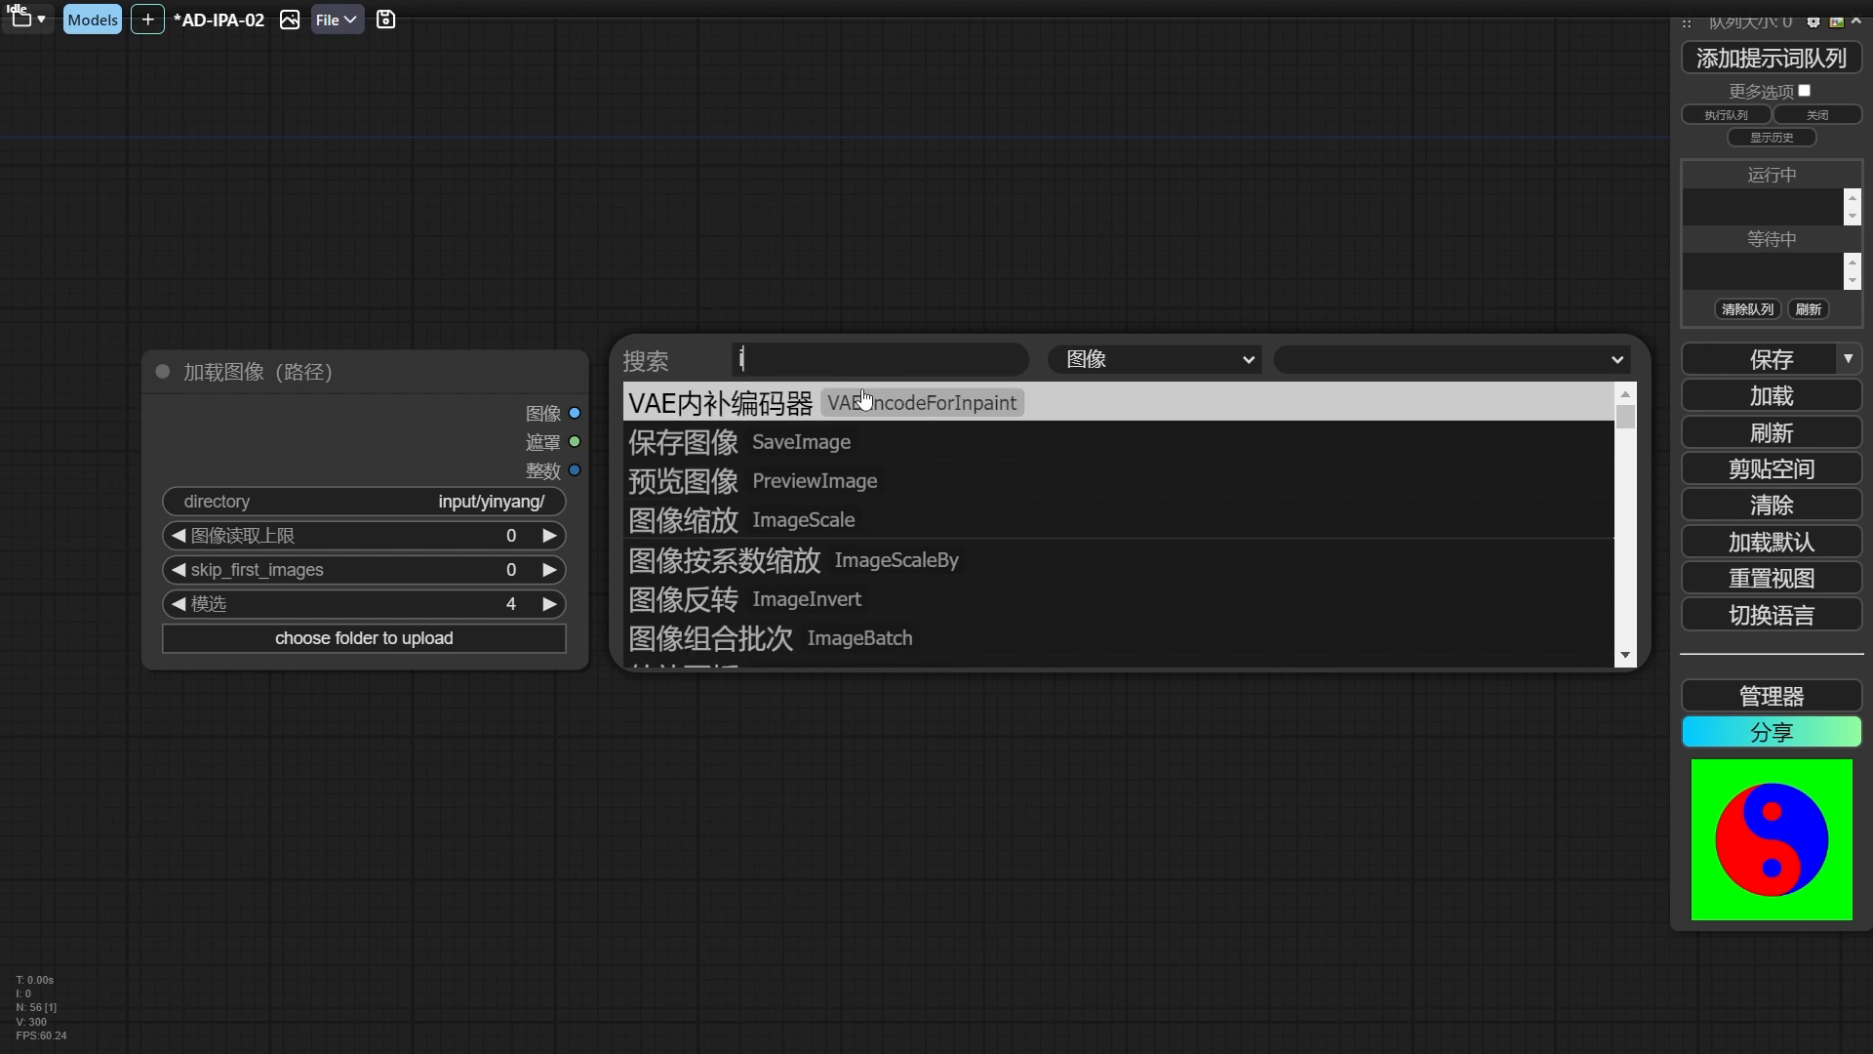
click(867, 402)
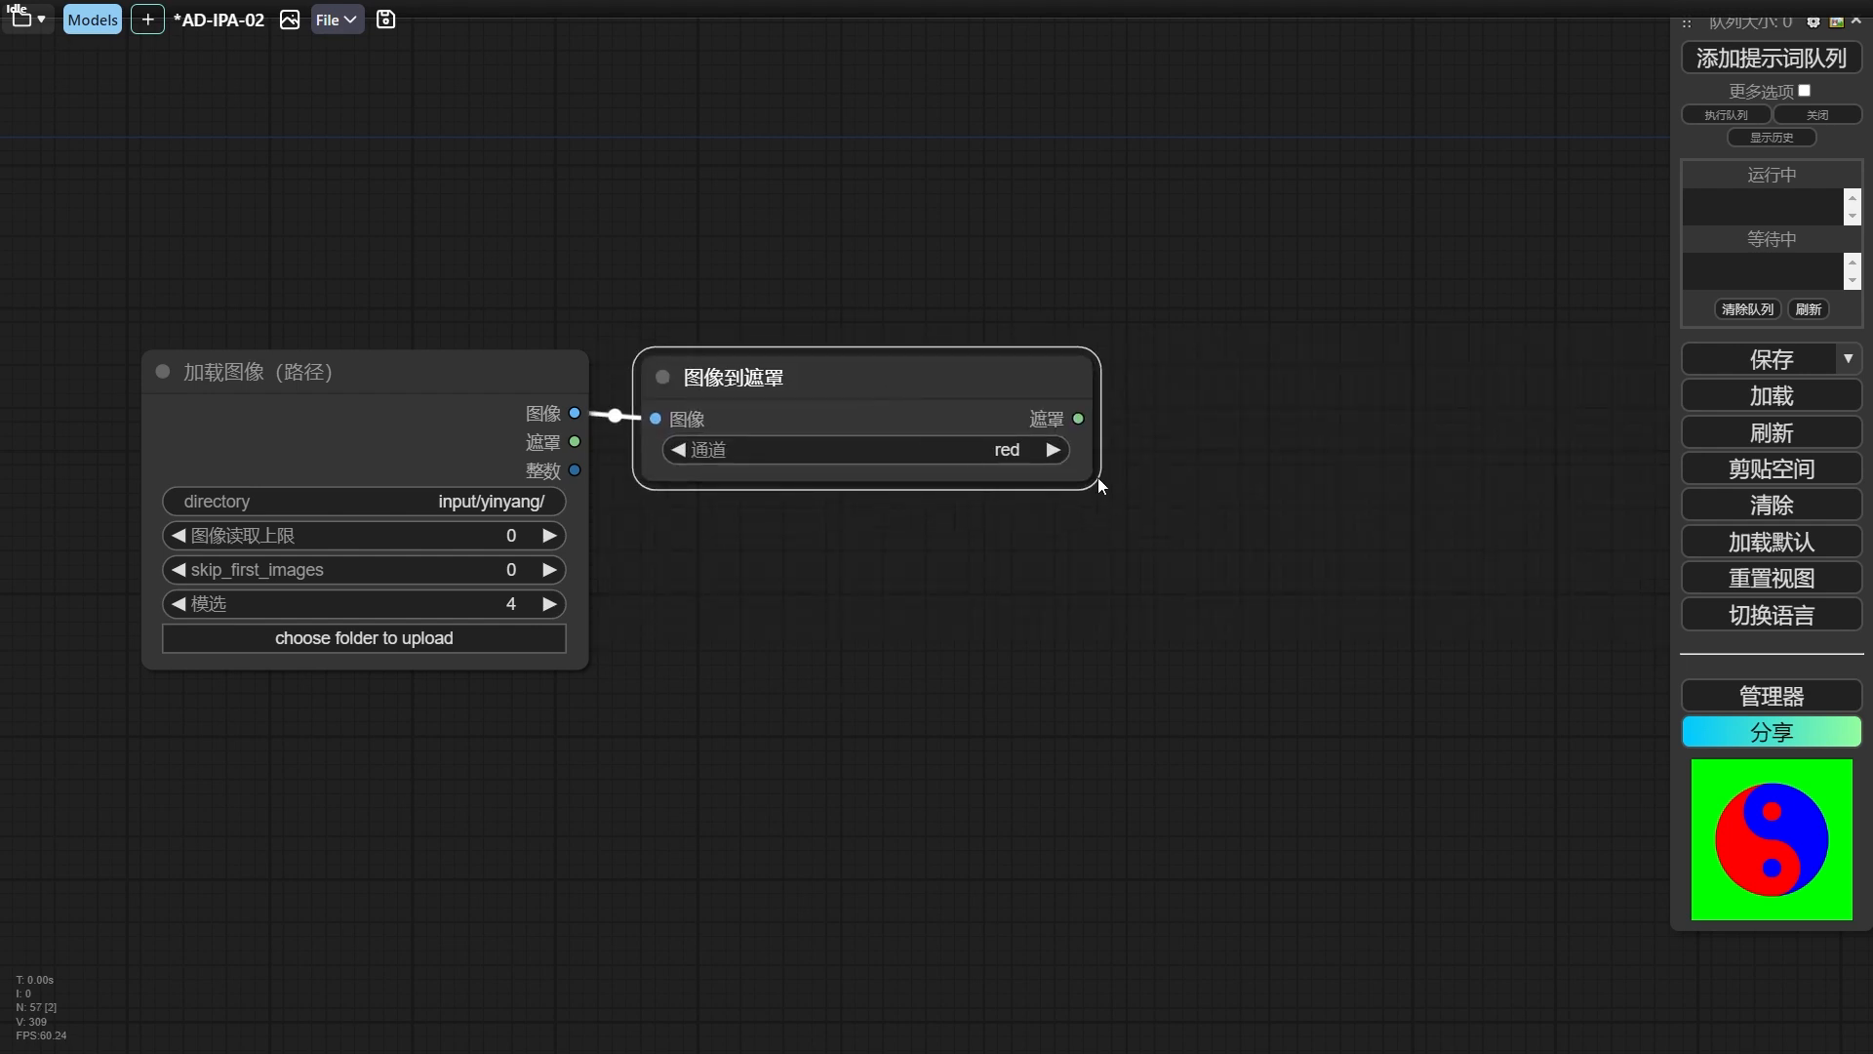
drag(1098, 477, 951, 478)
drag(760, 395, 773, 651)
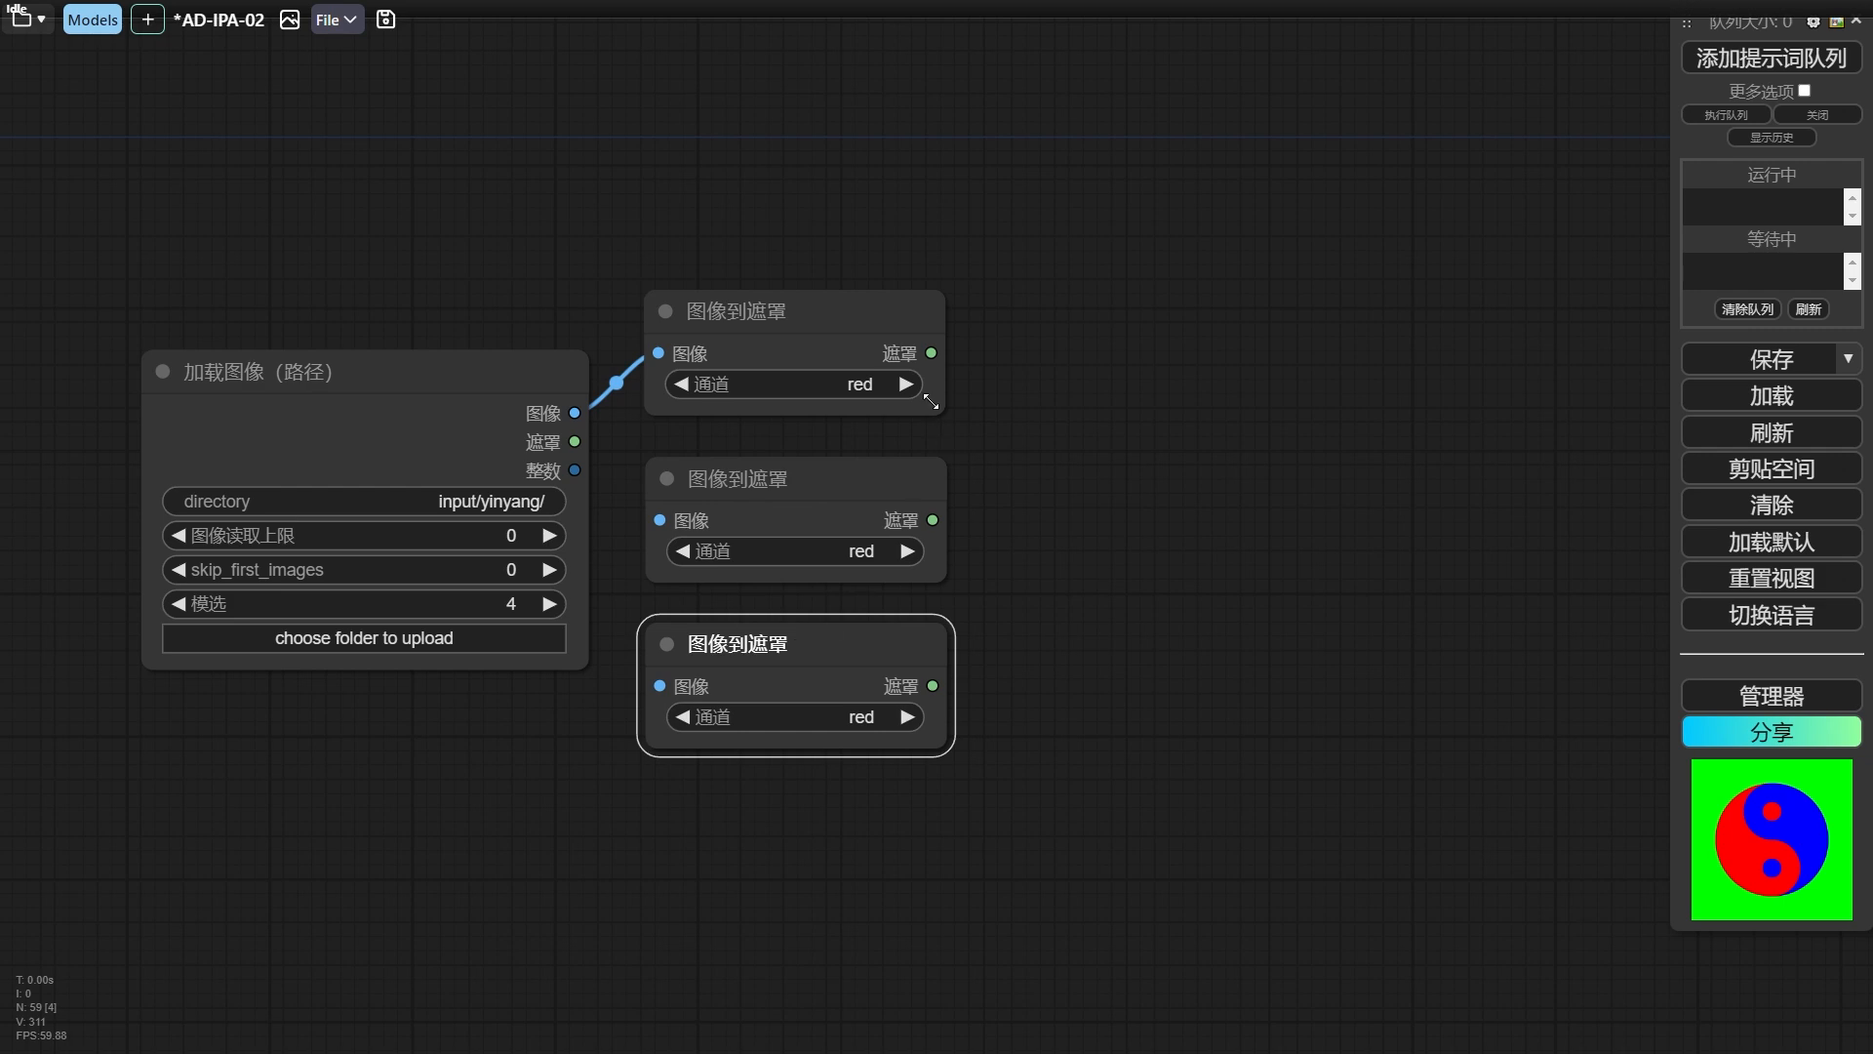
Set the two copied 图像到遮罩 nodes to blue and green, and attach 遮罩预览 nodes to the red and blue masks.
drag(935, 354, 923, 345)
click(1059, 348)
click(862, 553)
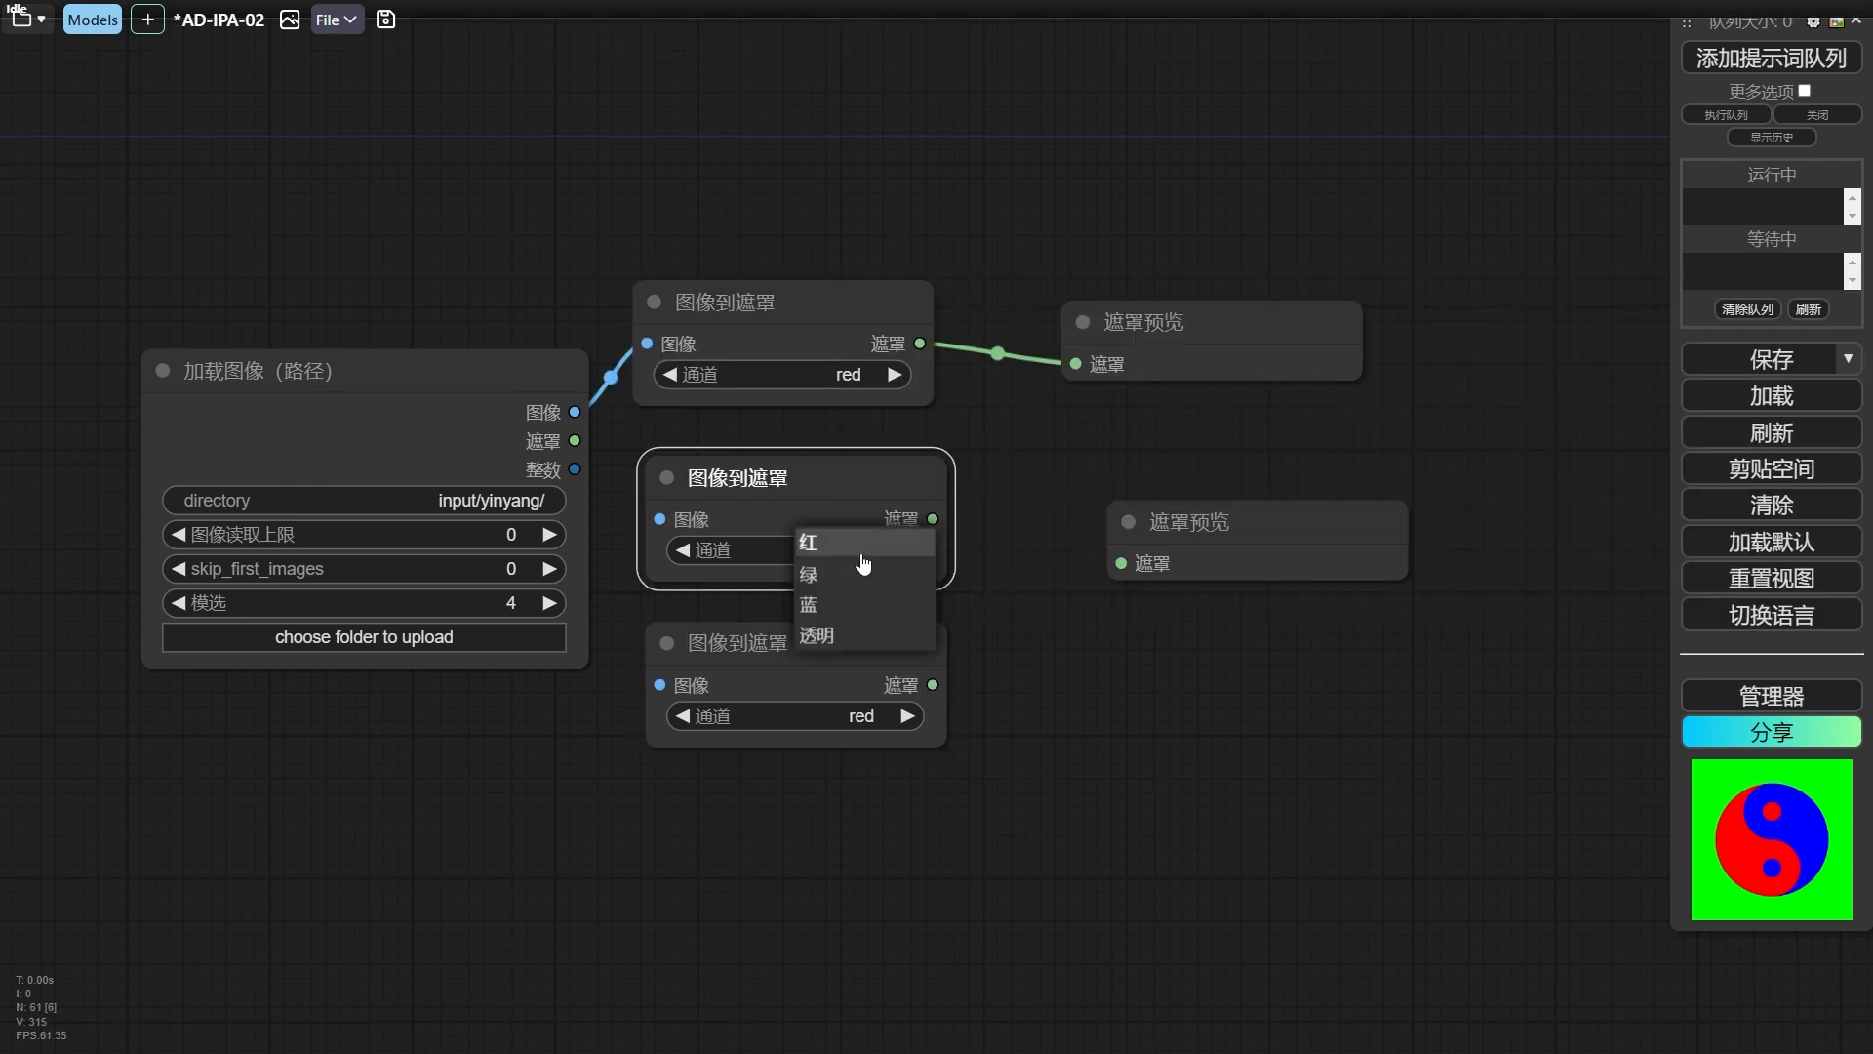
drag(751, 693, 823, 744)
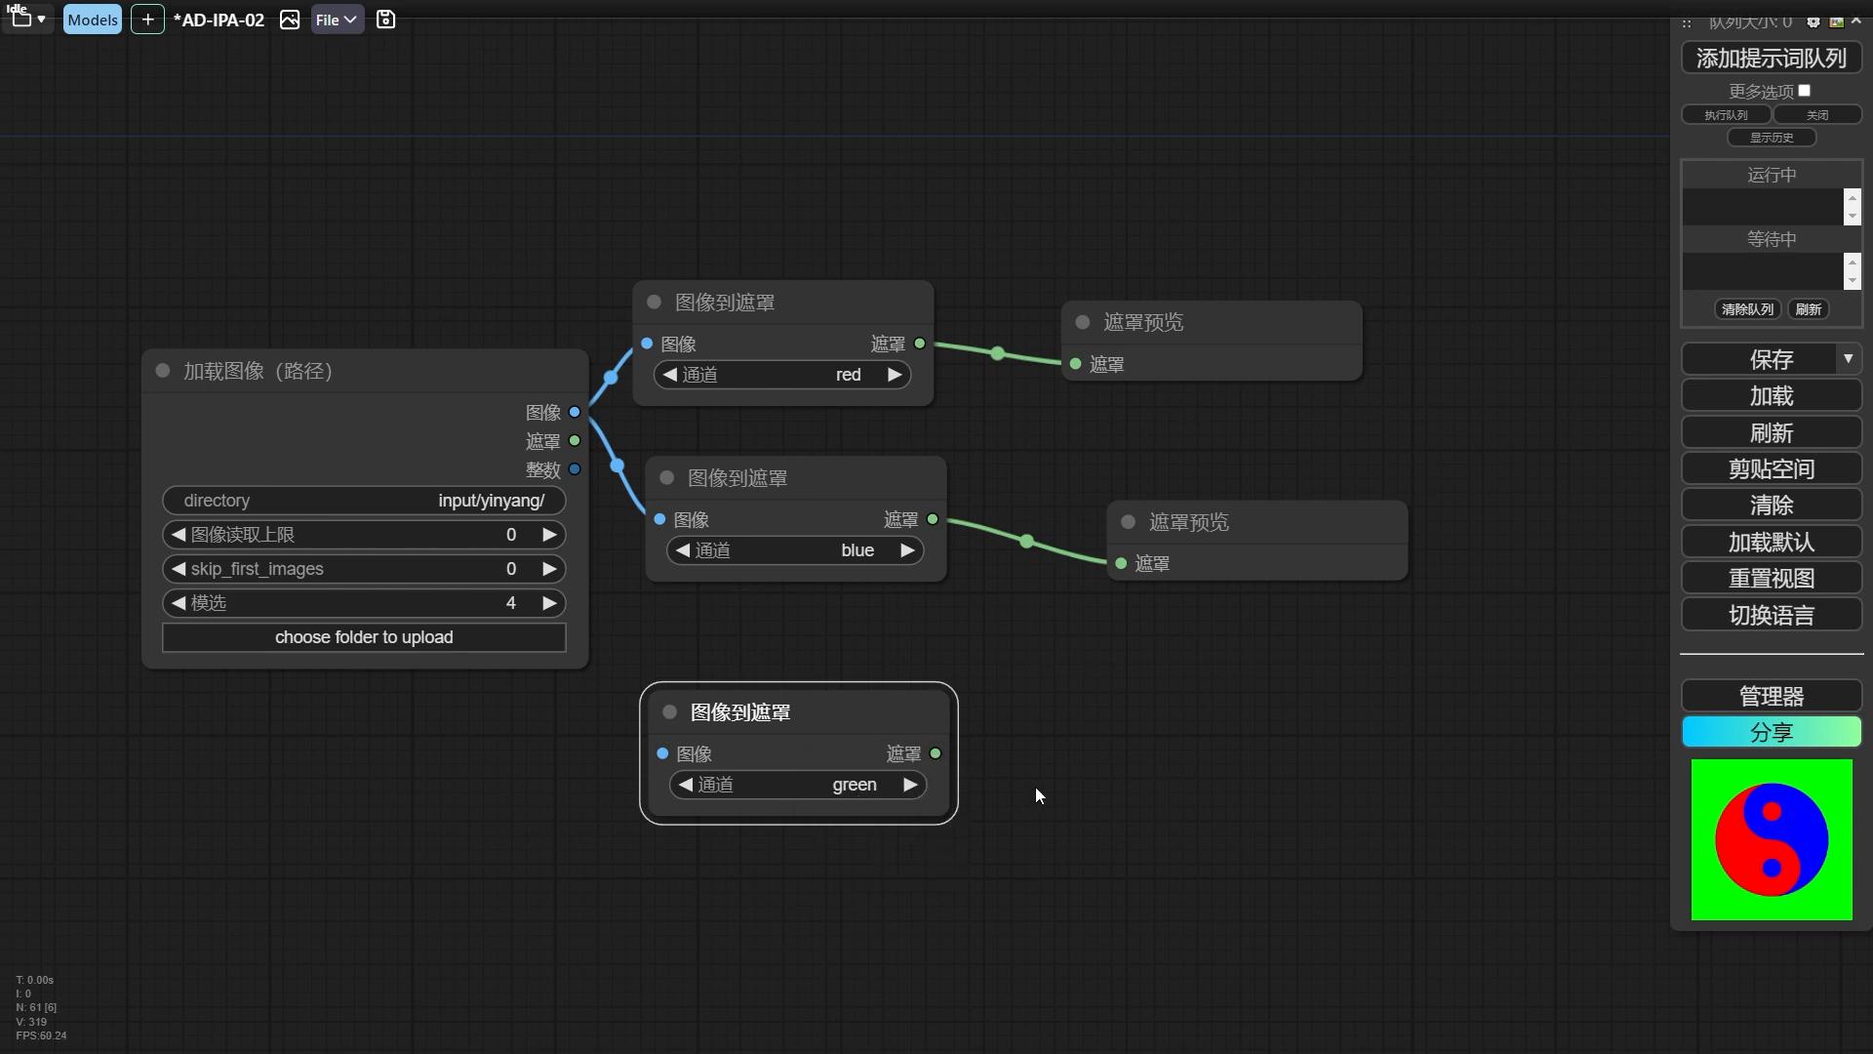
Add a 从批次获取图像 node to the 加载图像（路径） image output and feed its image into the green 图像到遮罩 node.
drag(1526, 498, 1499, 475)
drag(706, 615, 954, 519)
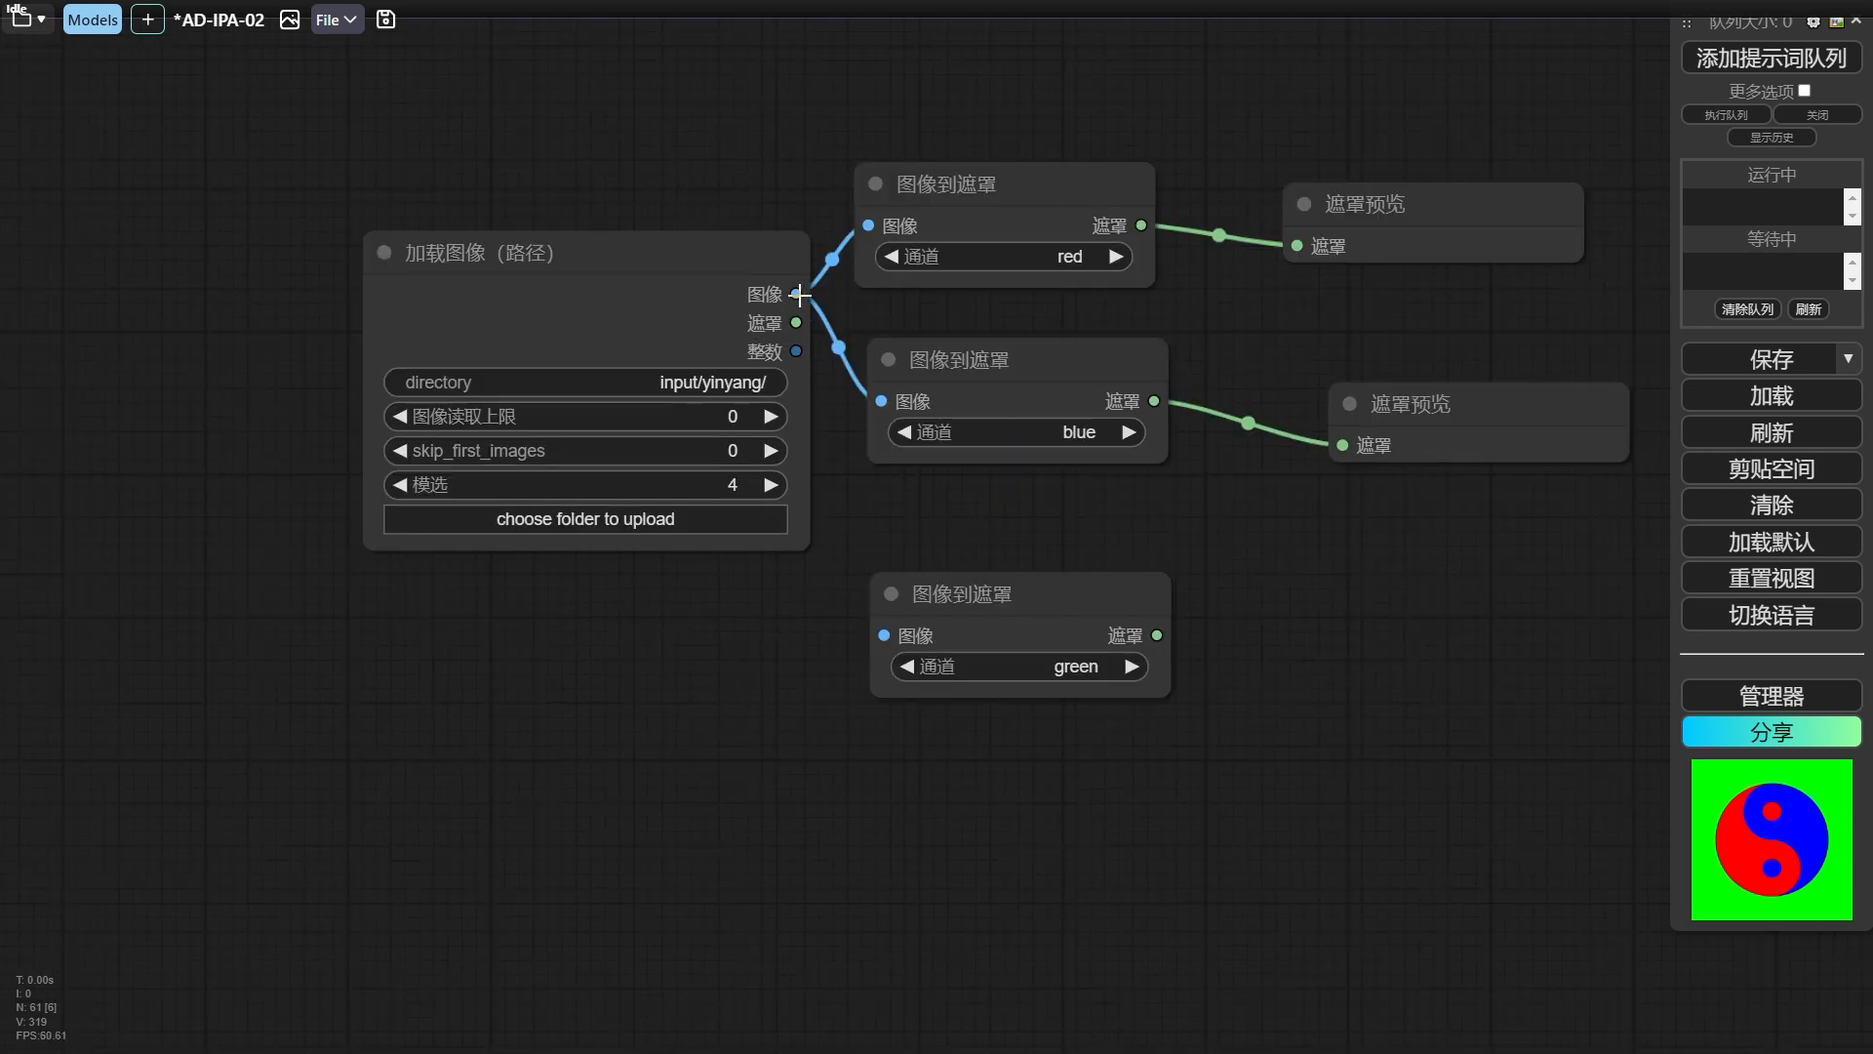
click(527, 723)
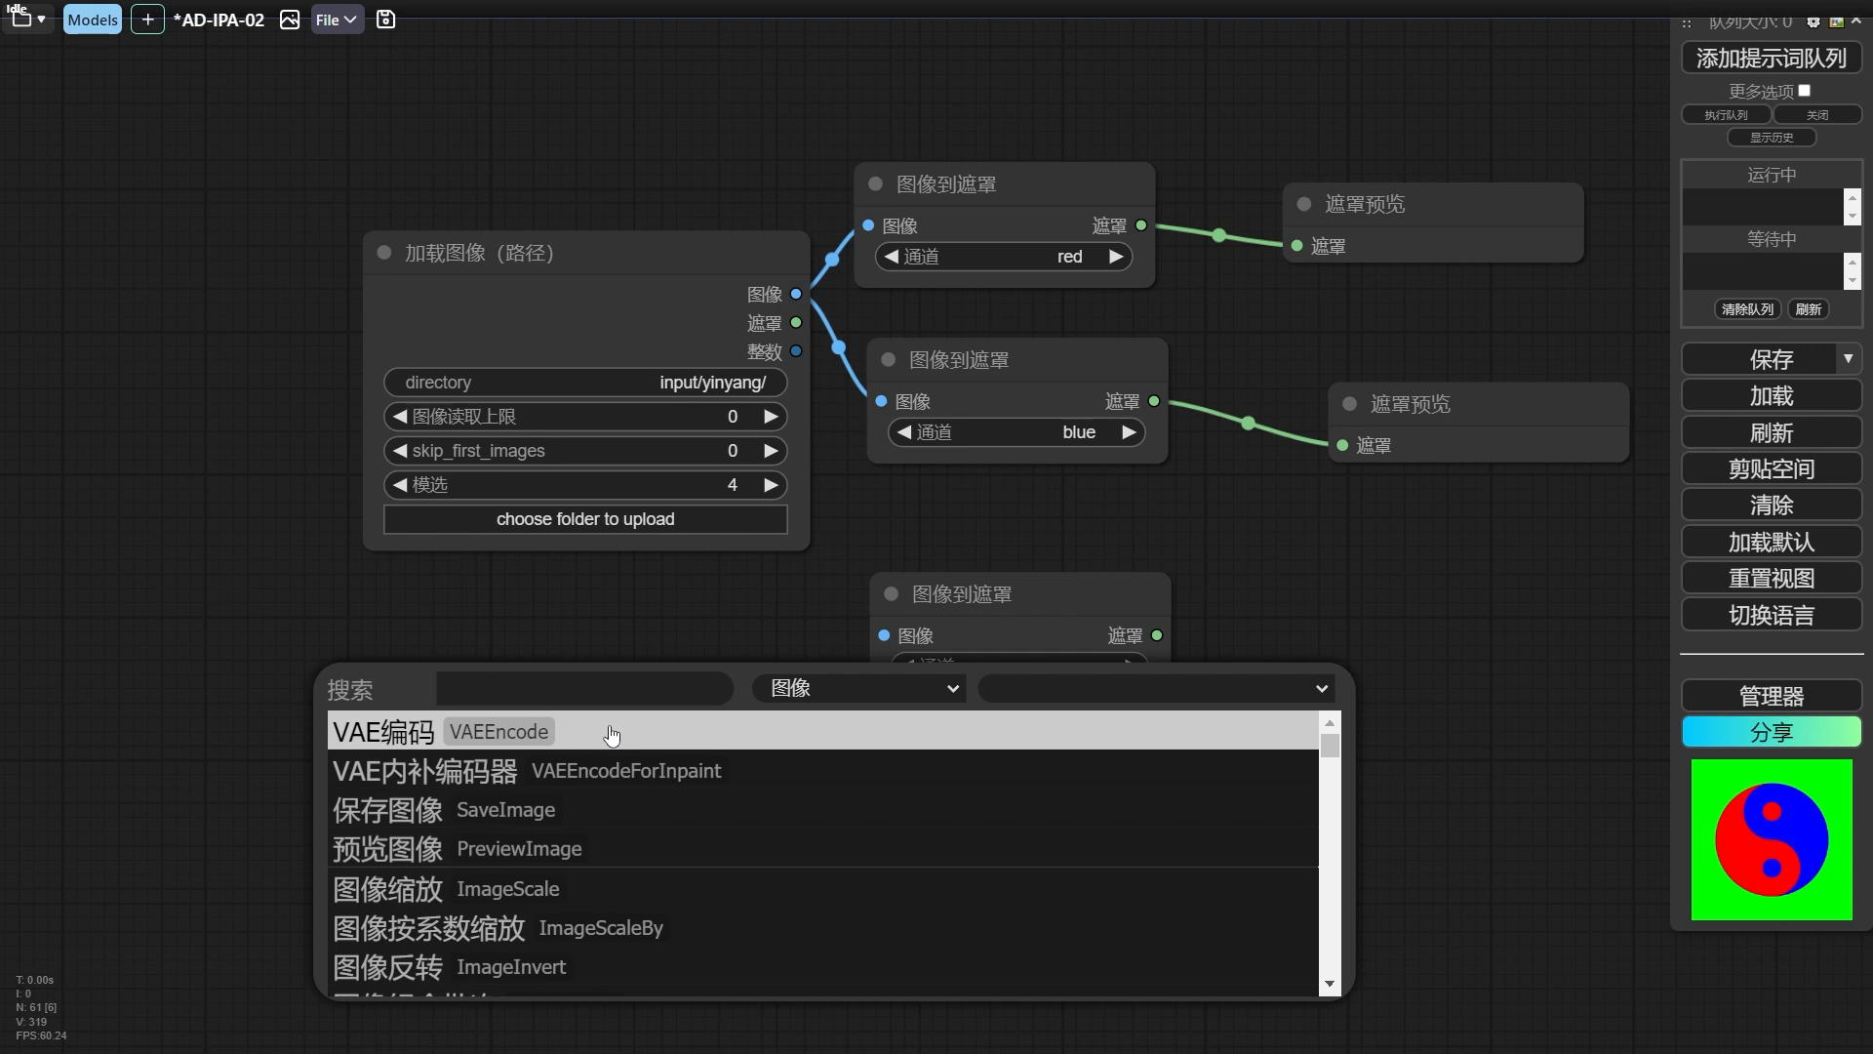
text(batch)
click(551, 845)
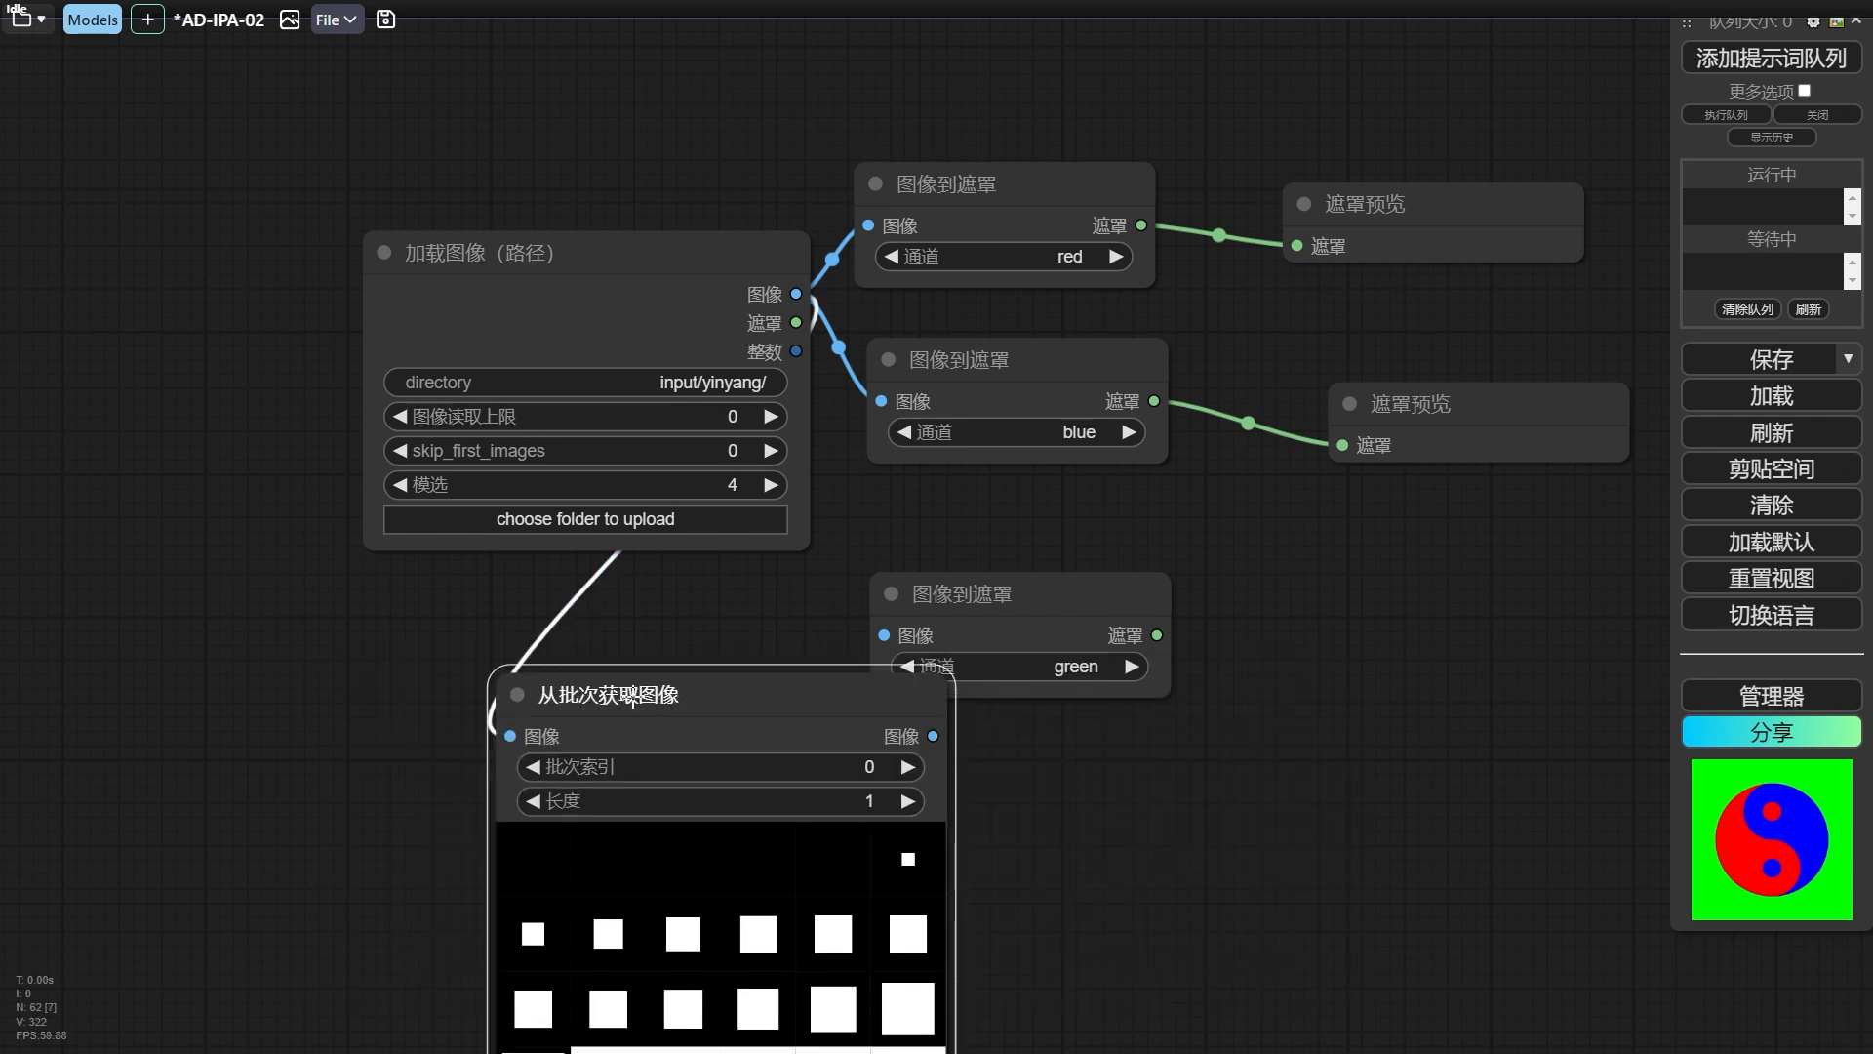
drag(629, 697, 515, 616)
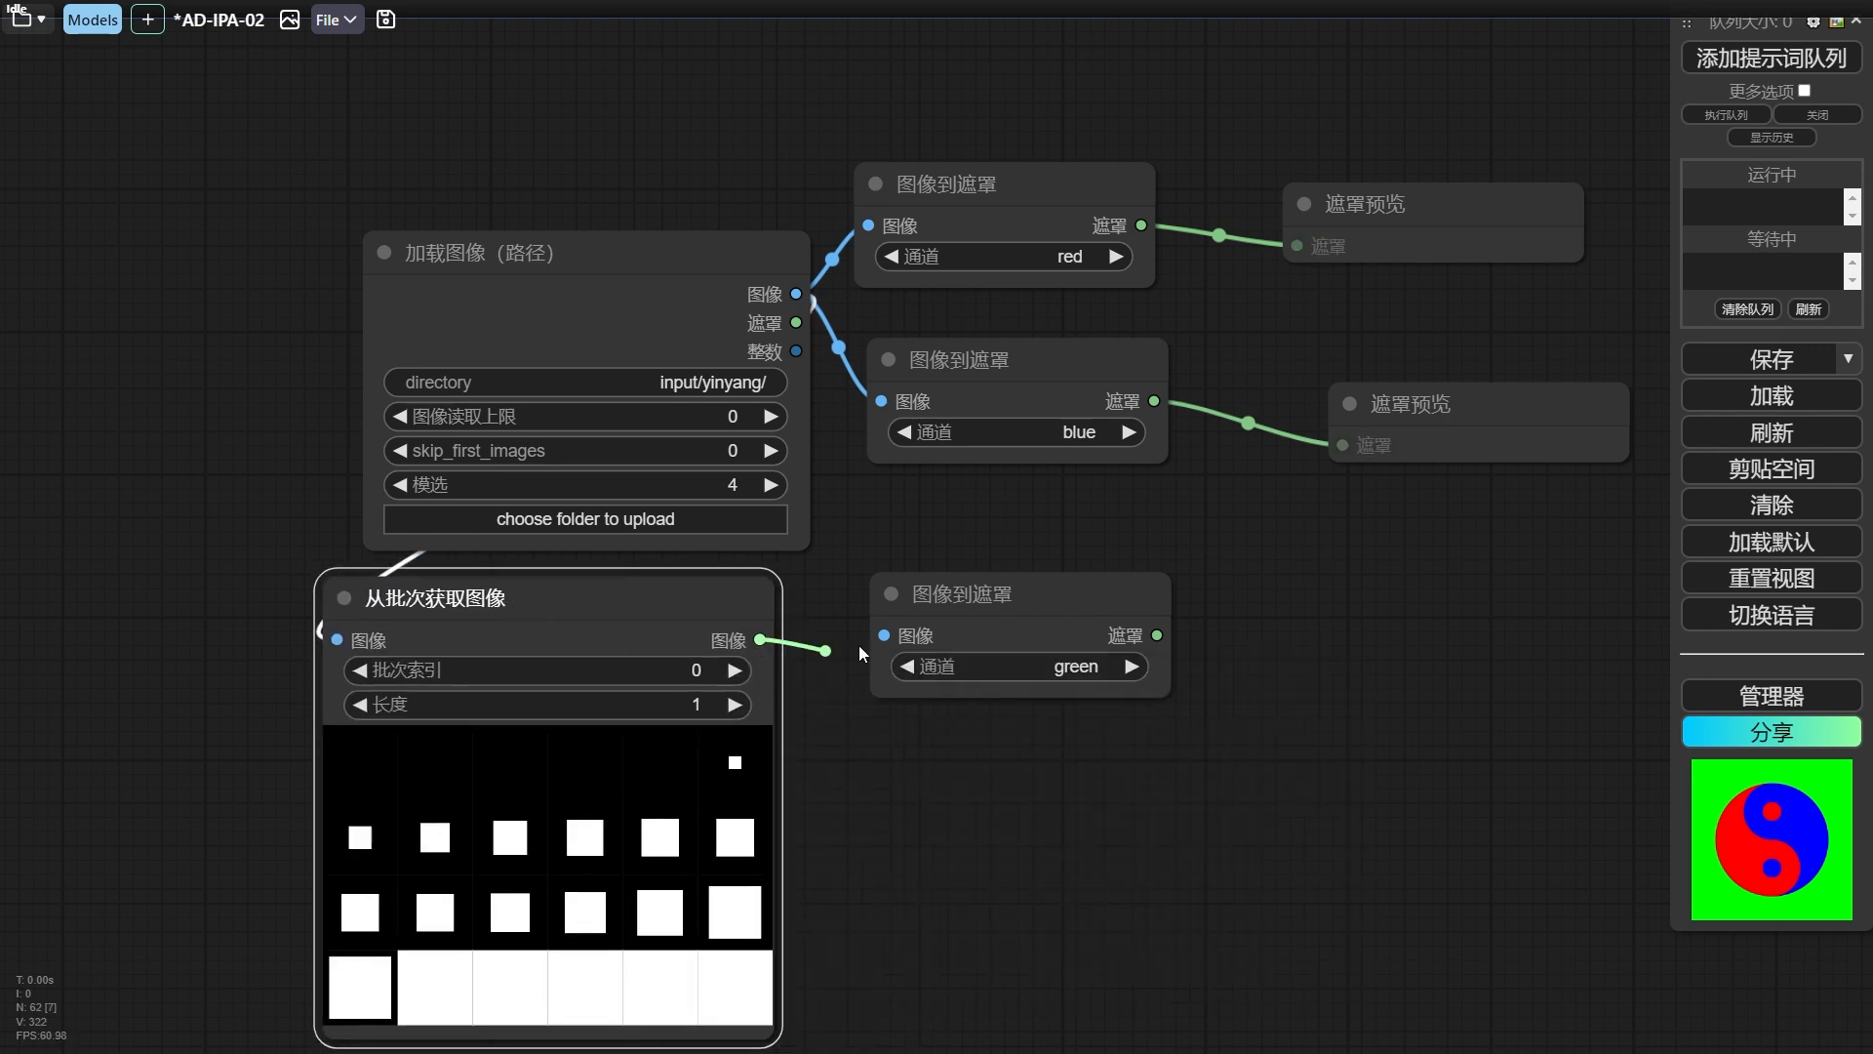
drag(1237, 650, 941, 675)
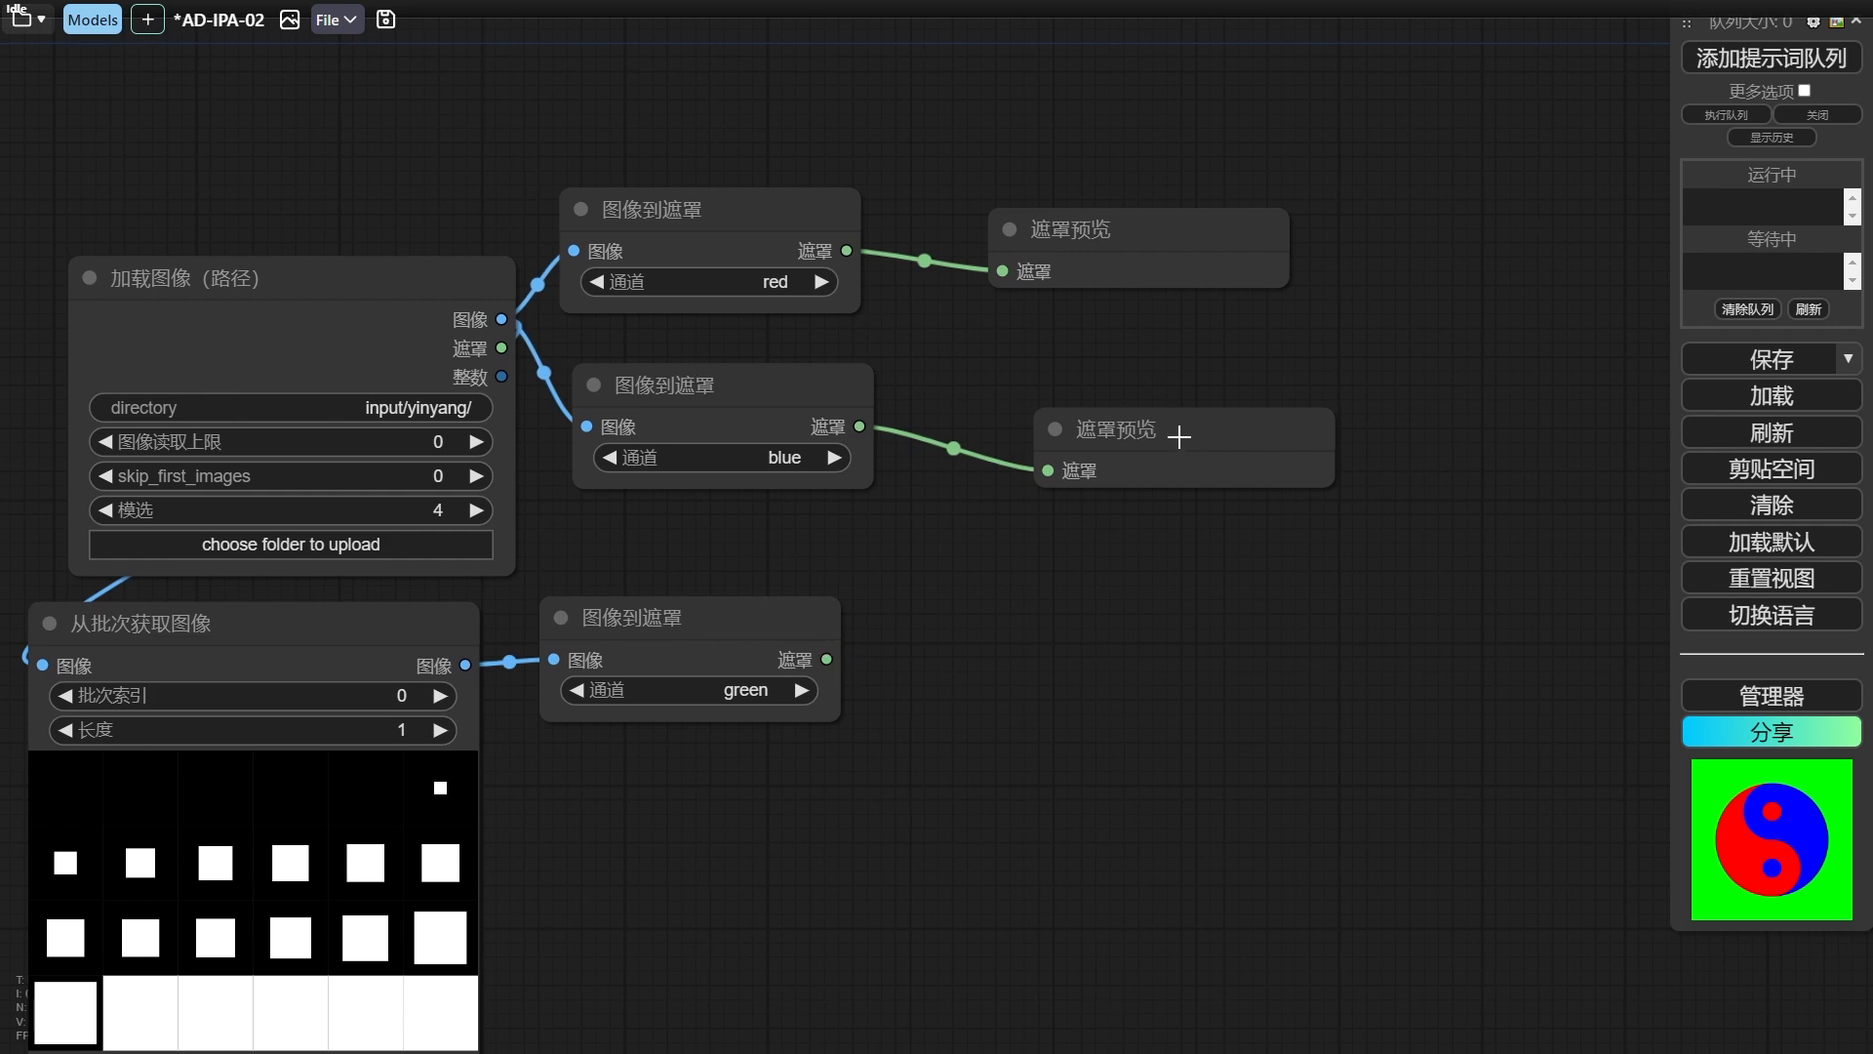
Collapse the 从批次获取图像 node, then preview the green mask alongside the red and blue ones and spread the 遮罩预览 nodes apart.
click(49, 624)
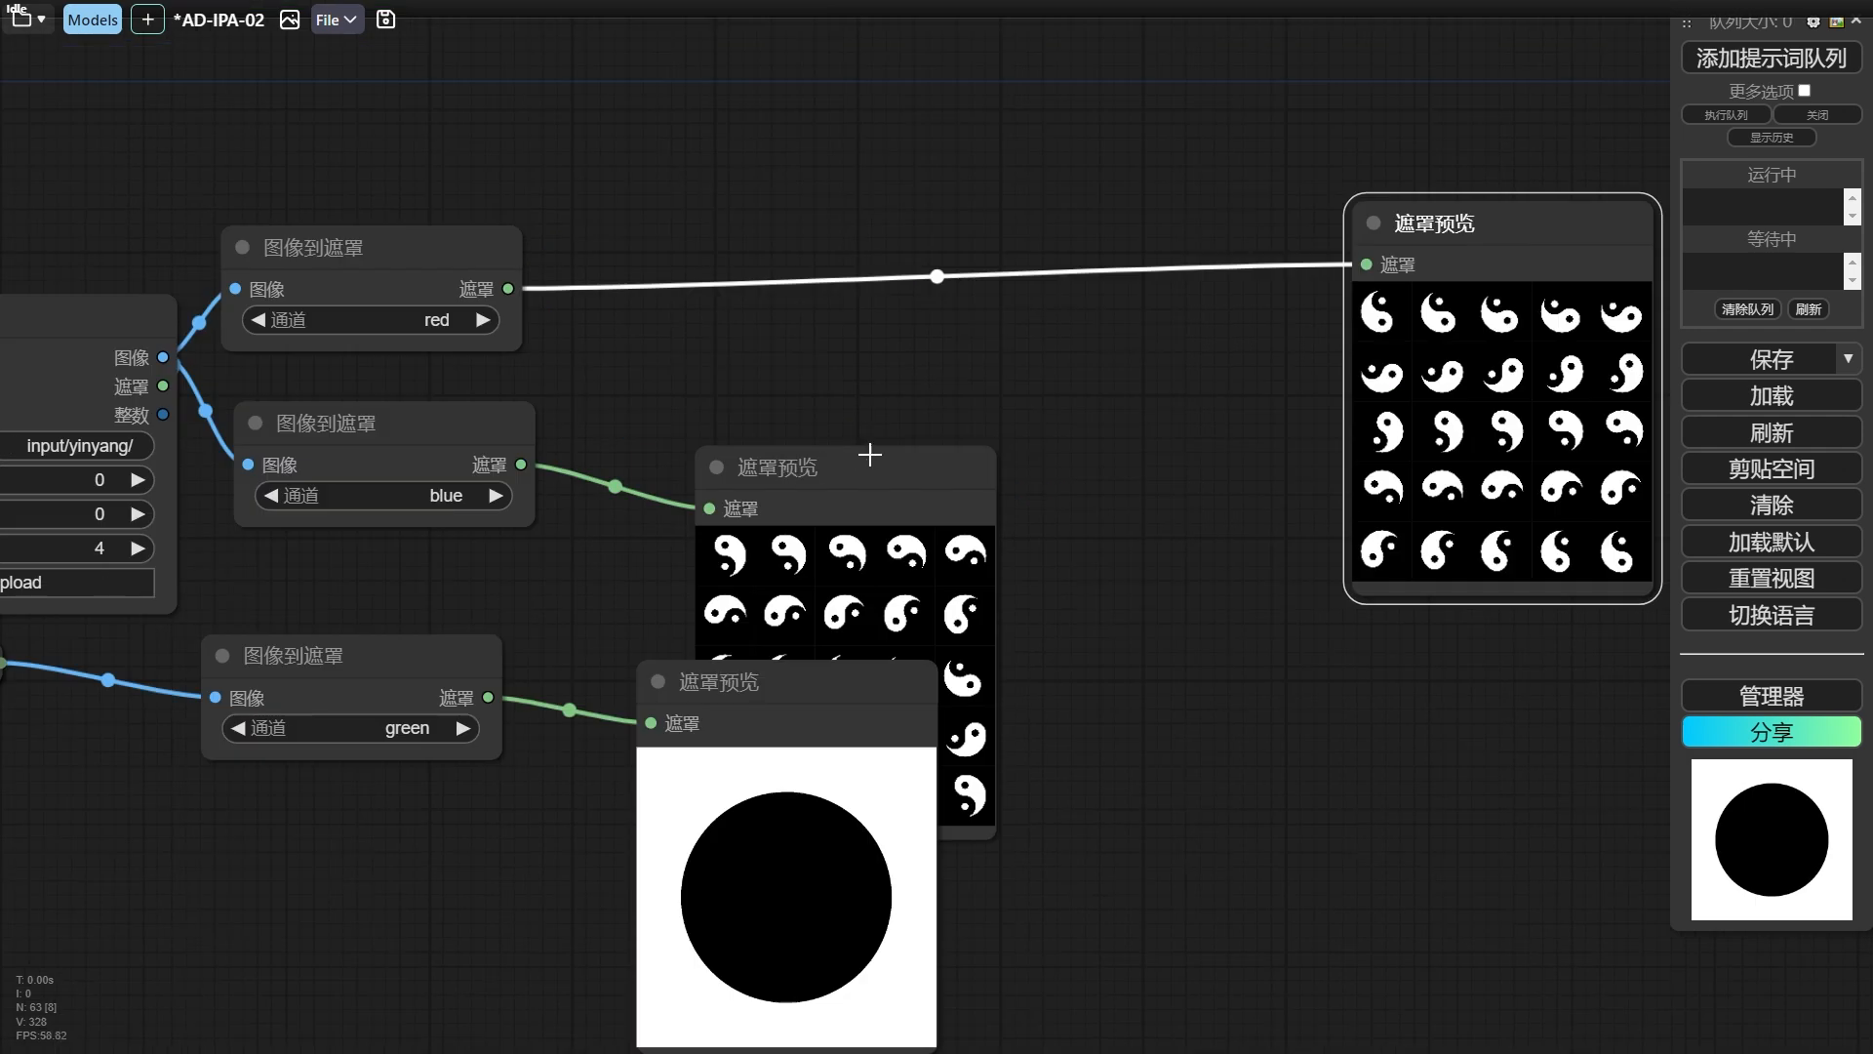
drag(869, 454, 1181, 372)
drag(659, 737, 610, 711)
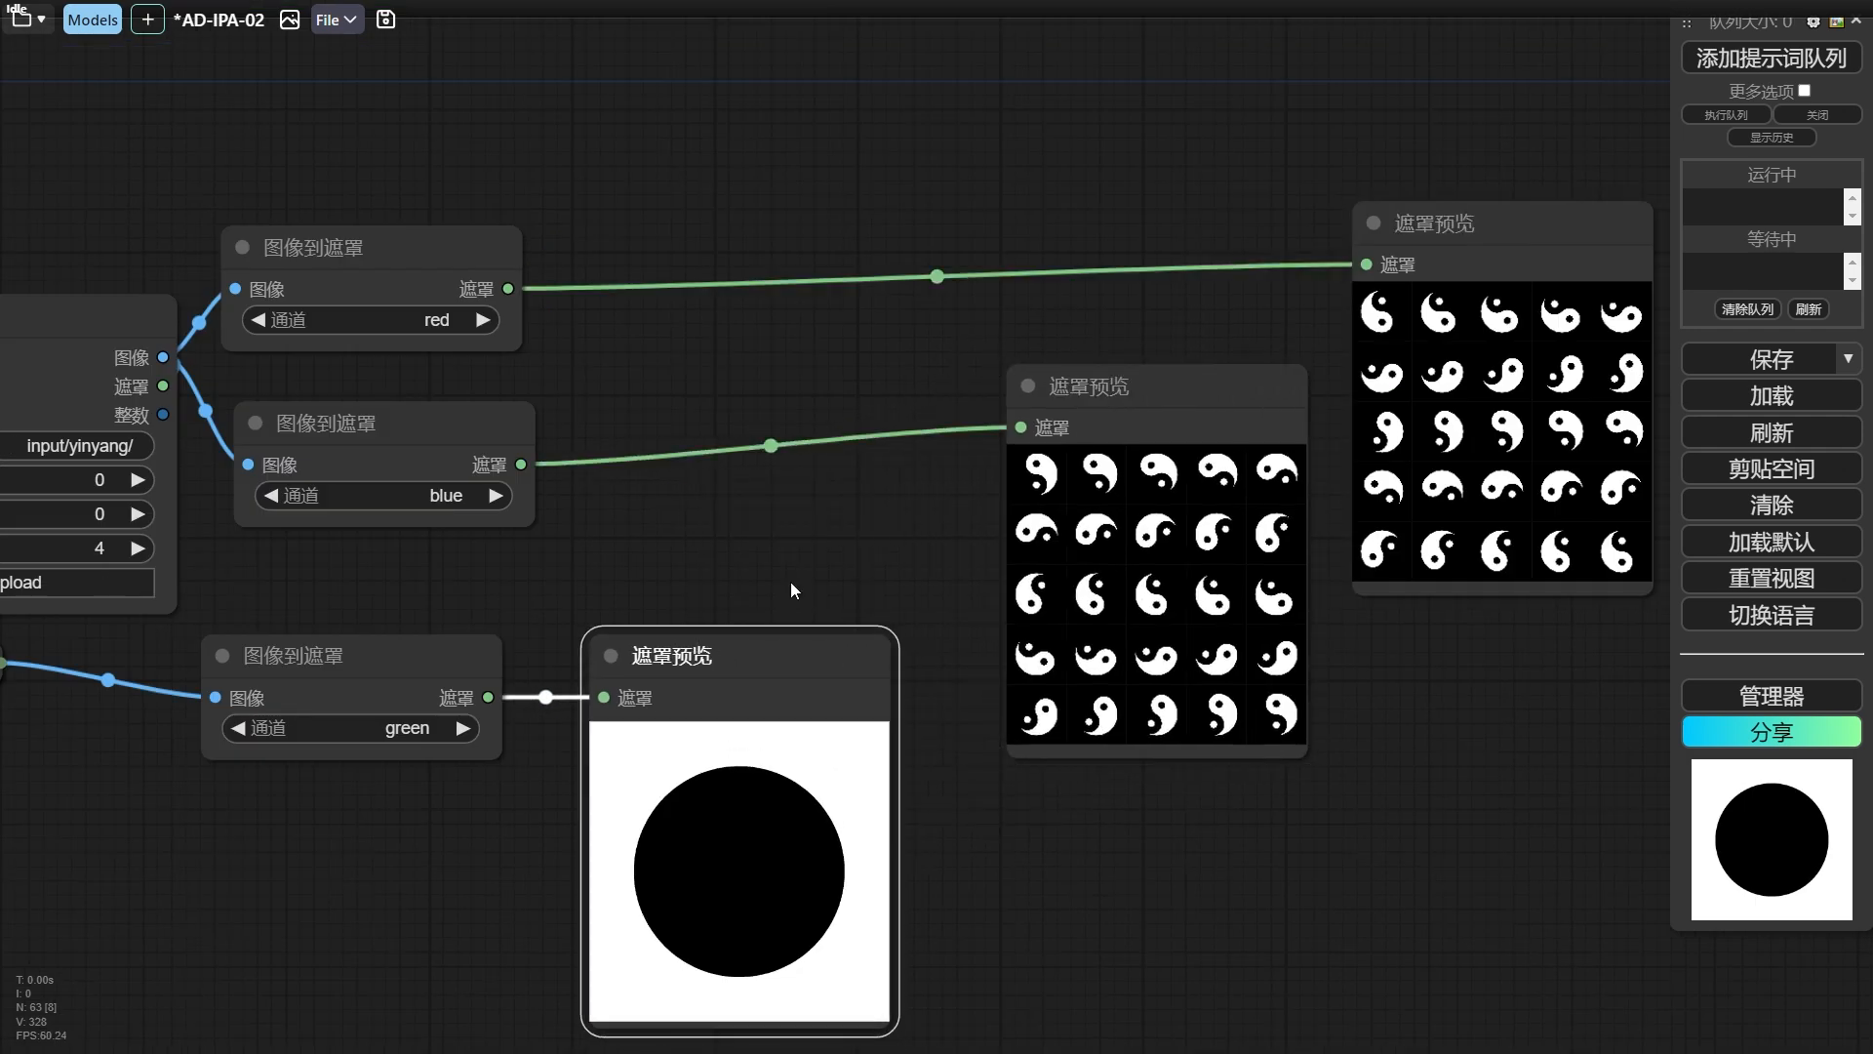
click(1083, 421)
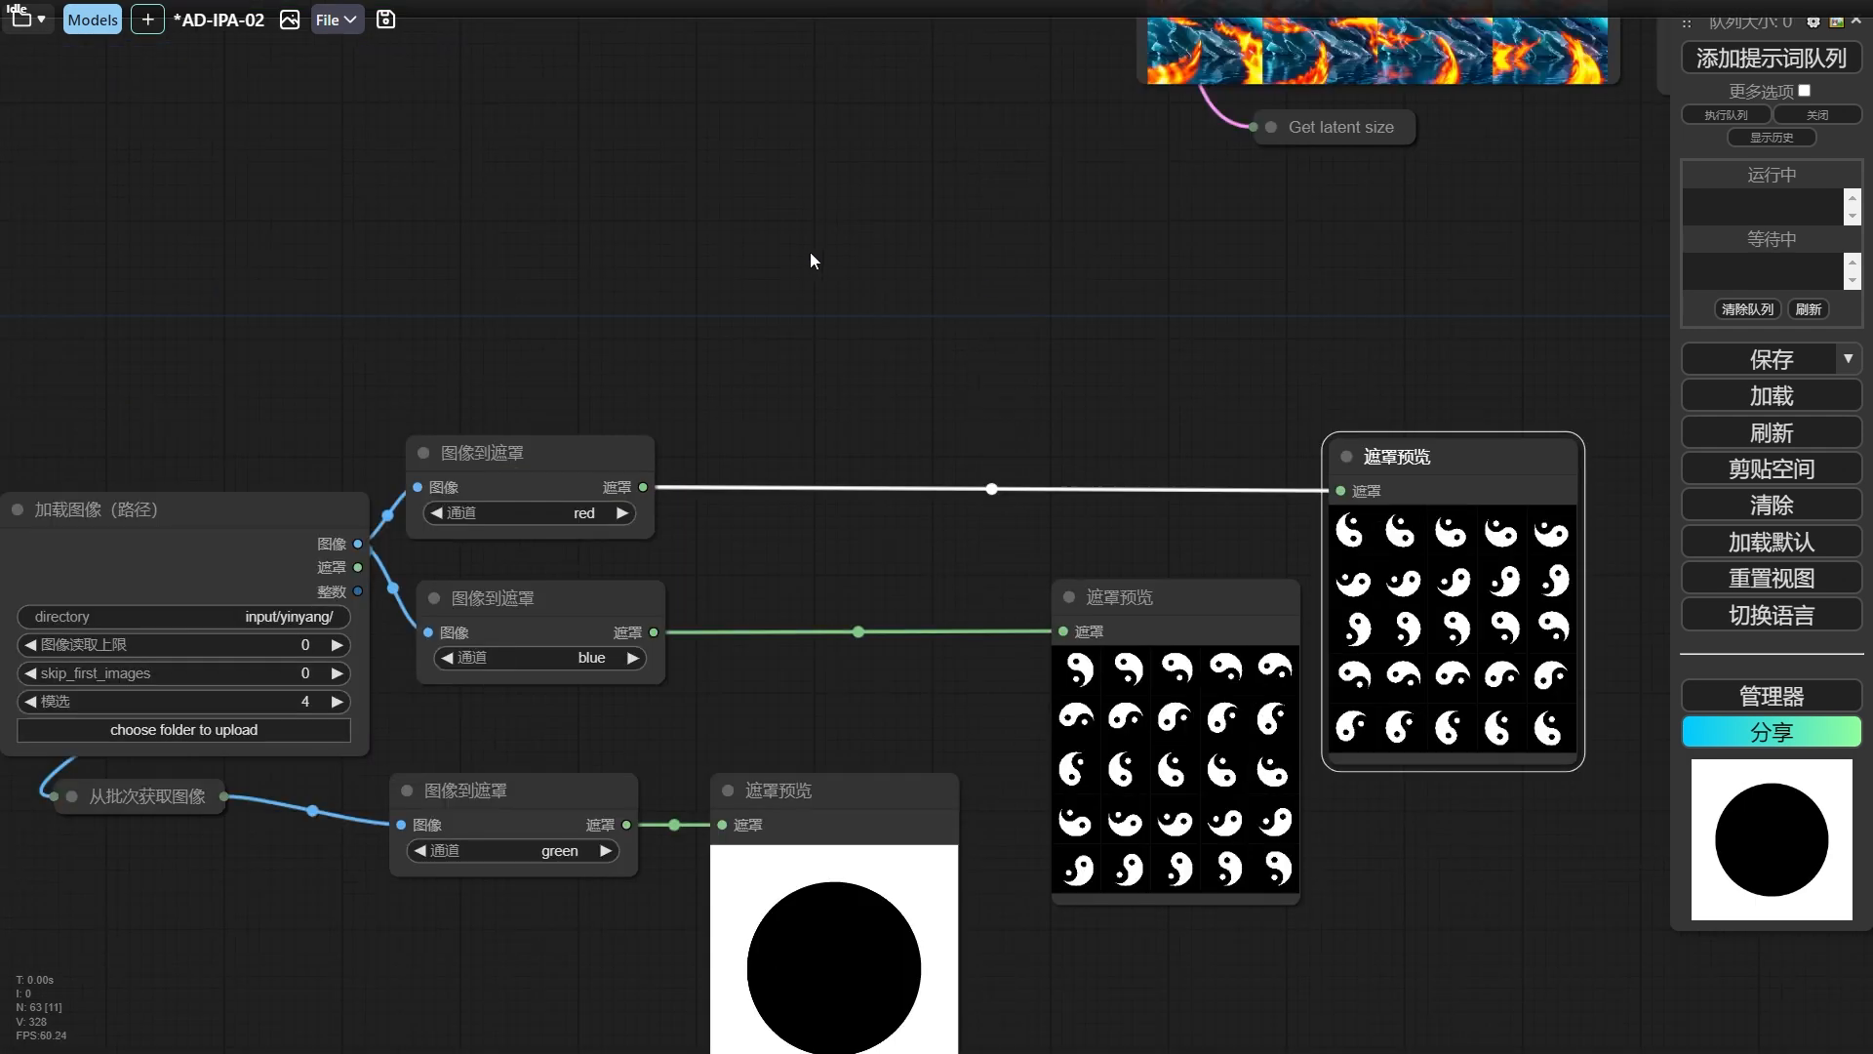
Delete the two 应用IPAdapter(高级) nodes between IPAdapter加载器 and AnimateDiff采样设置.
scroll(905, 271, down, 2)
drag(905, 272, 898, 514)
scroll(839, 332, down, 5)
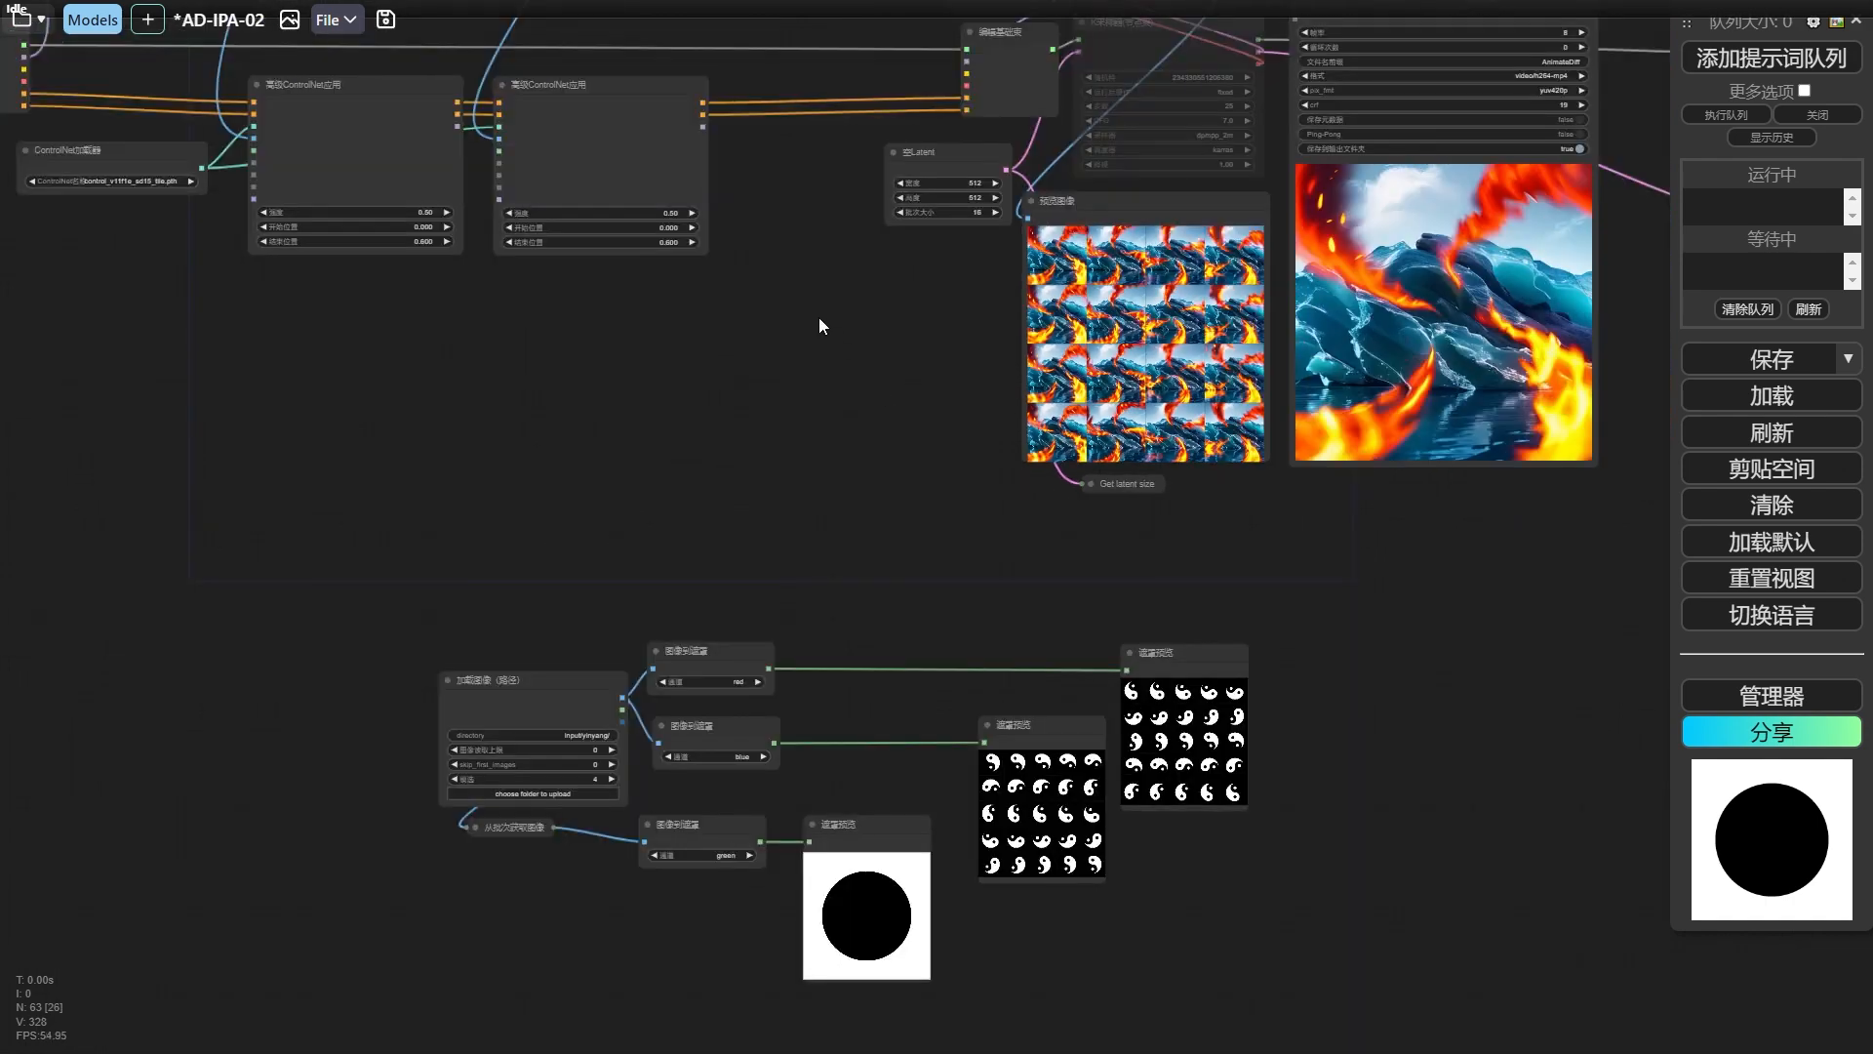
drag(819, 322, 1133, 664)
scroll(755, 342, down, 1)
drag(755, 342, 857, 664)
click(711, 413)
key(Delete)
Move the ice and fire image loading, cropping, CLIP processing and preview nodes together, clear of the IPAdapter加载器 area.
click(878, 442)
key(Delete)
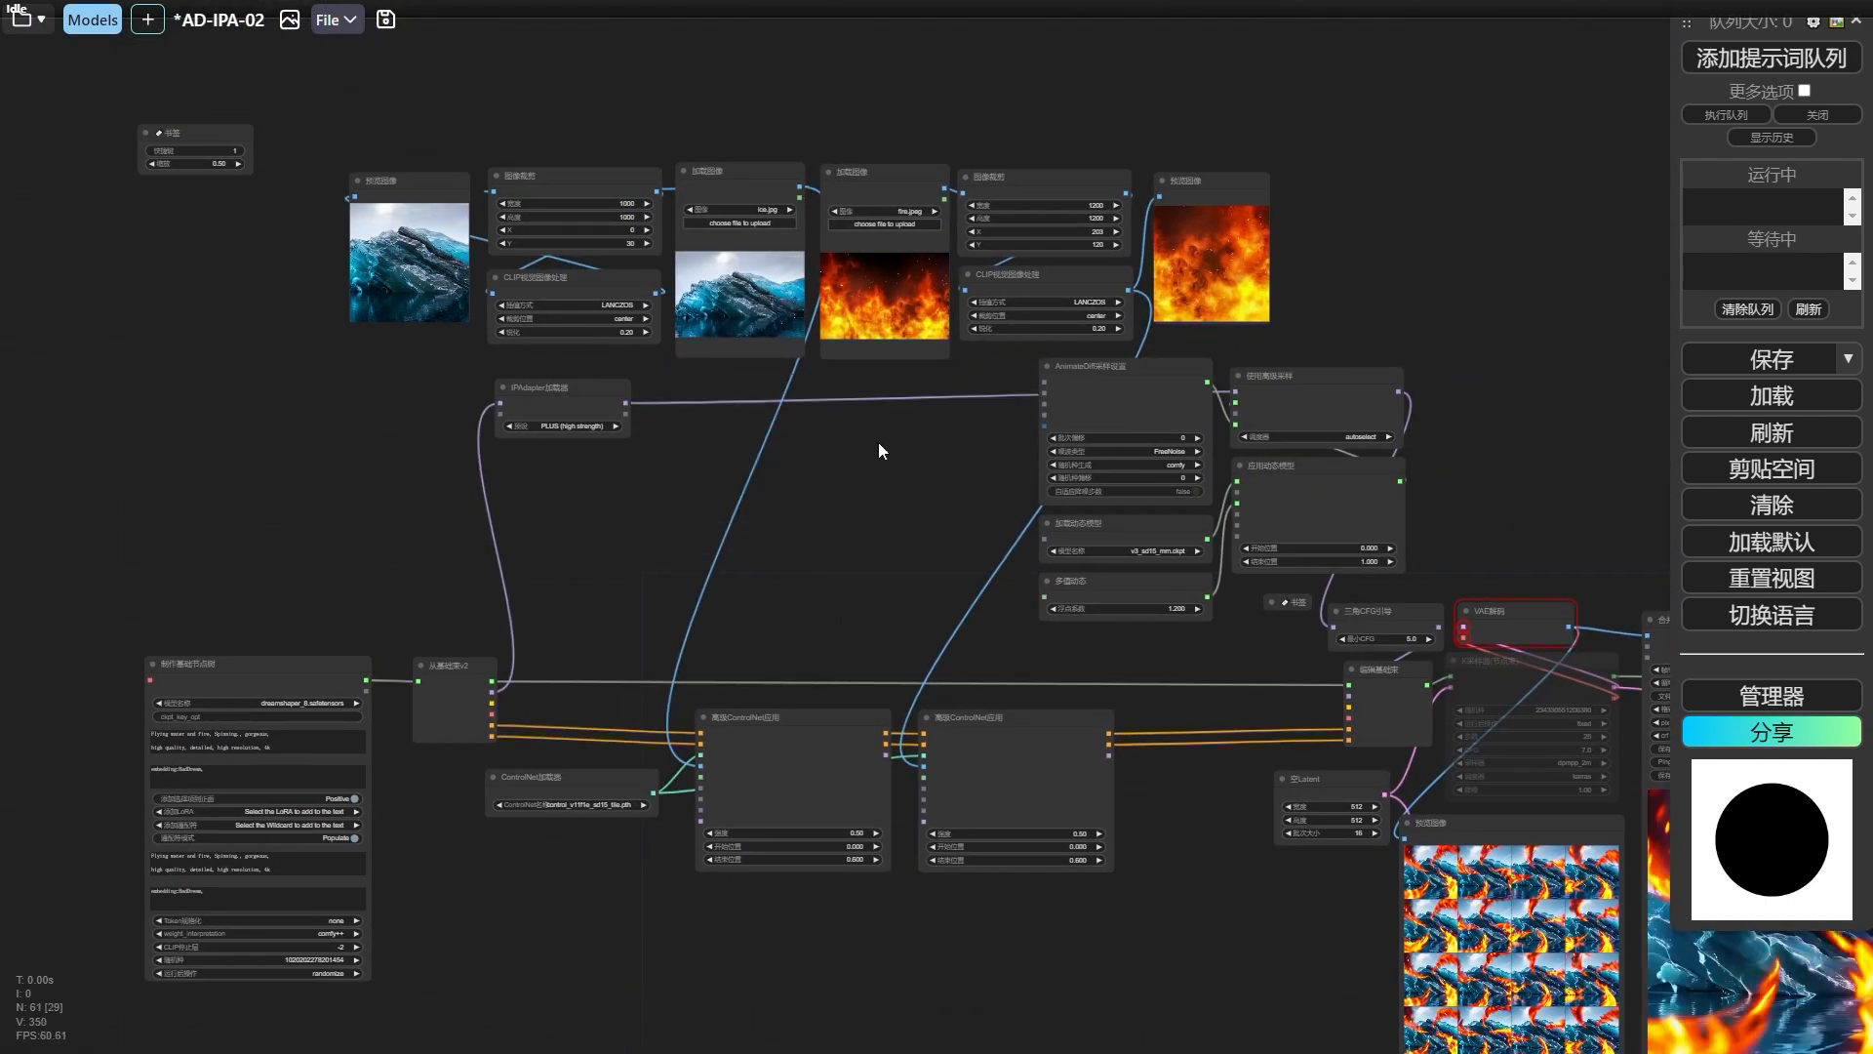
drag(1292, 151, 365, 269)
drag(891, 203, 137, 212)
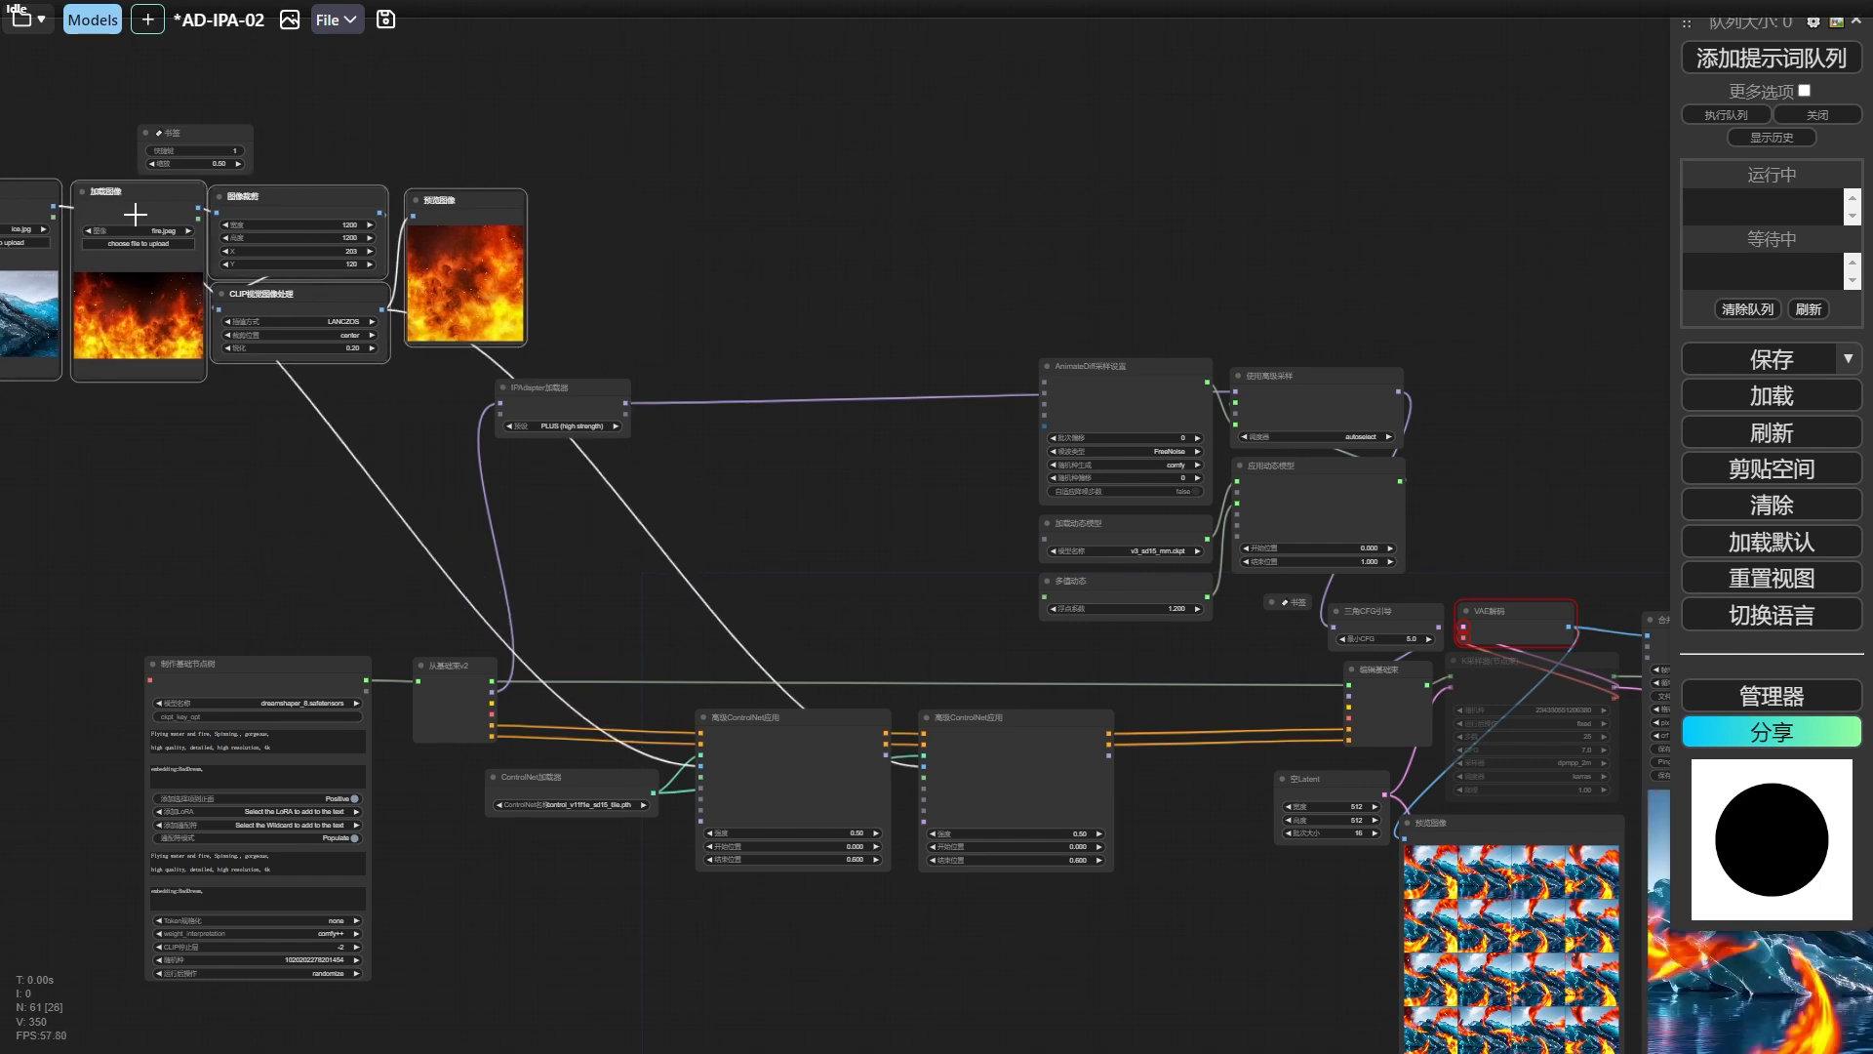
Add an 应用IPAdapter(参数组) node between IPAdapter加载器 and AnimateDiff采样设置.
right_click(772, 401)
click(824, 405)
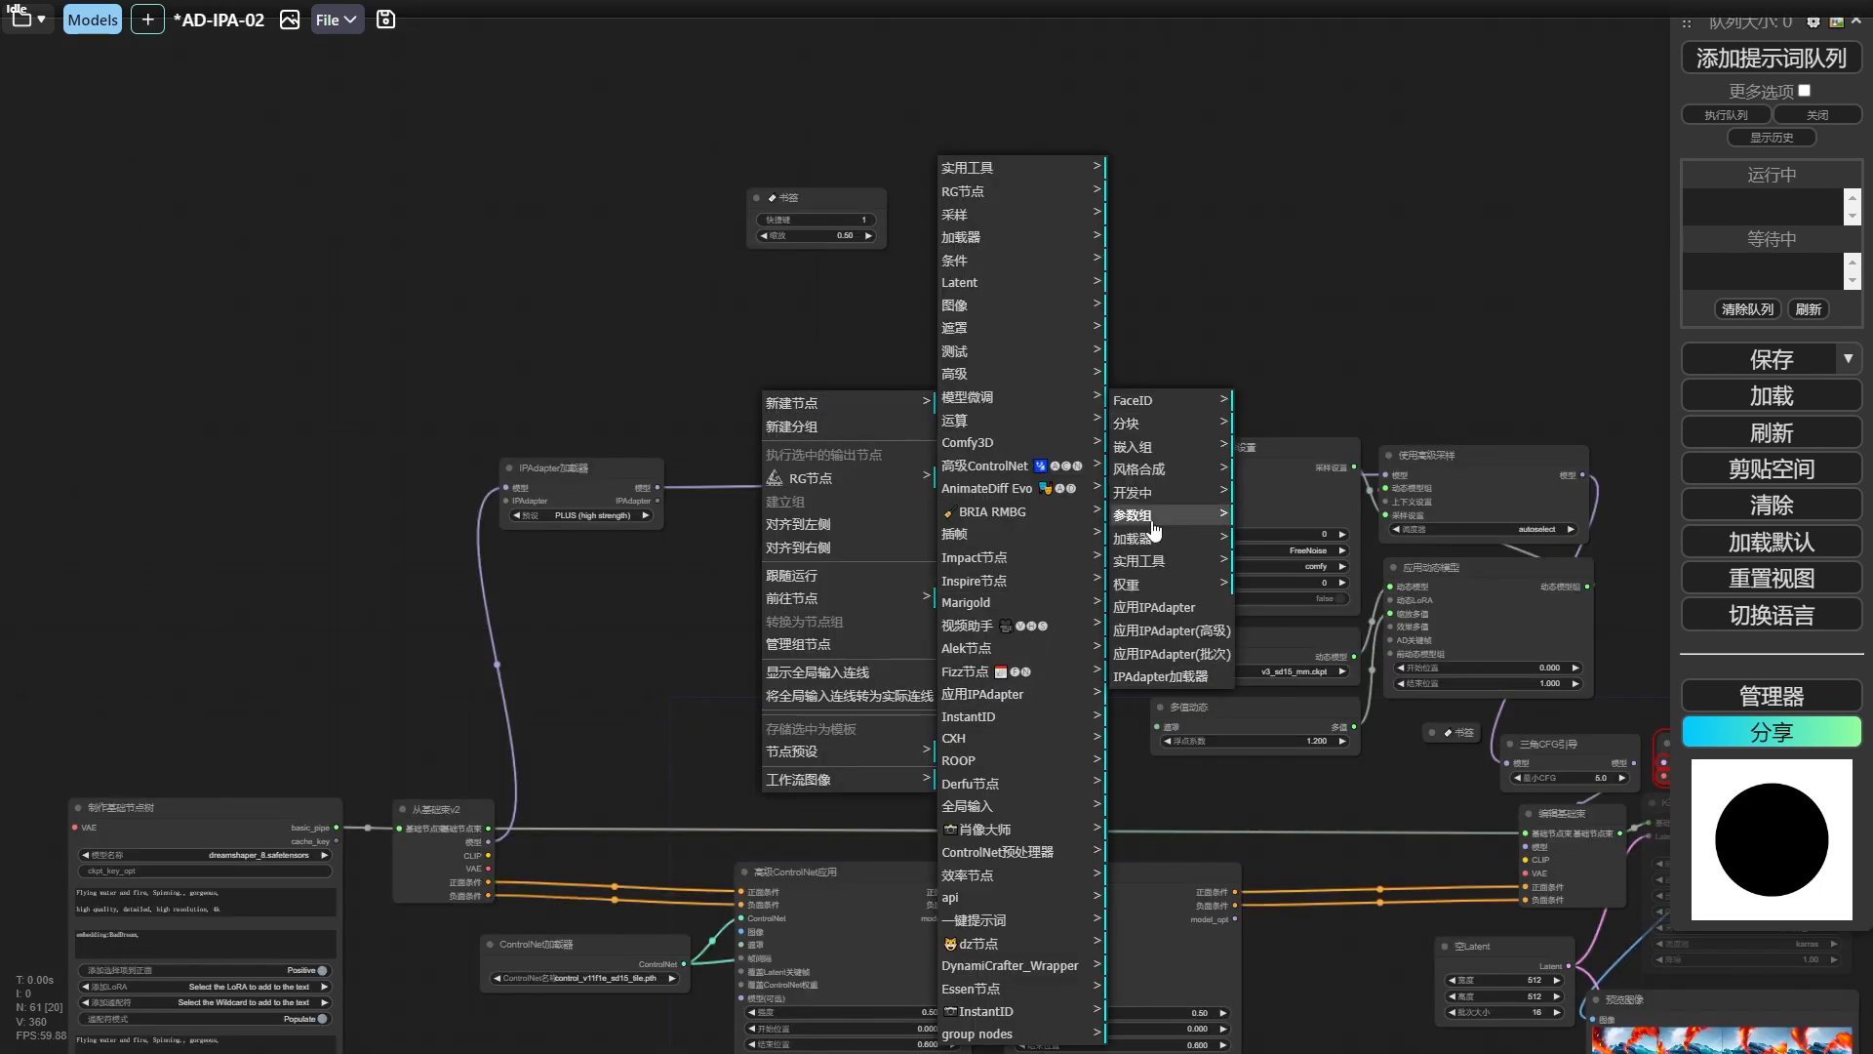
click(1307, 404)
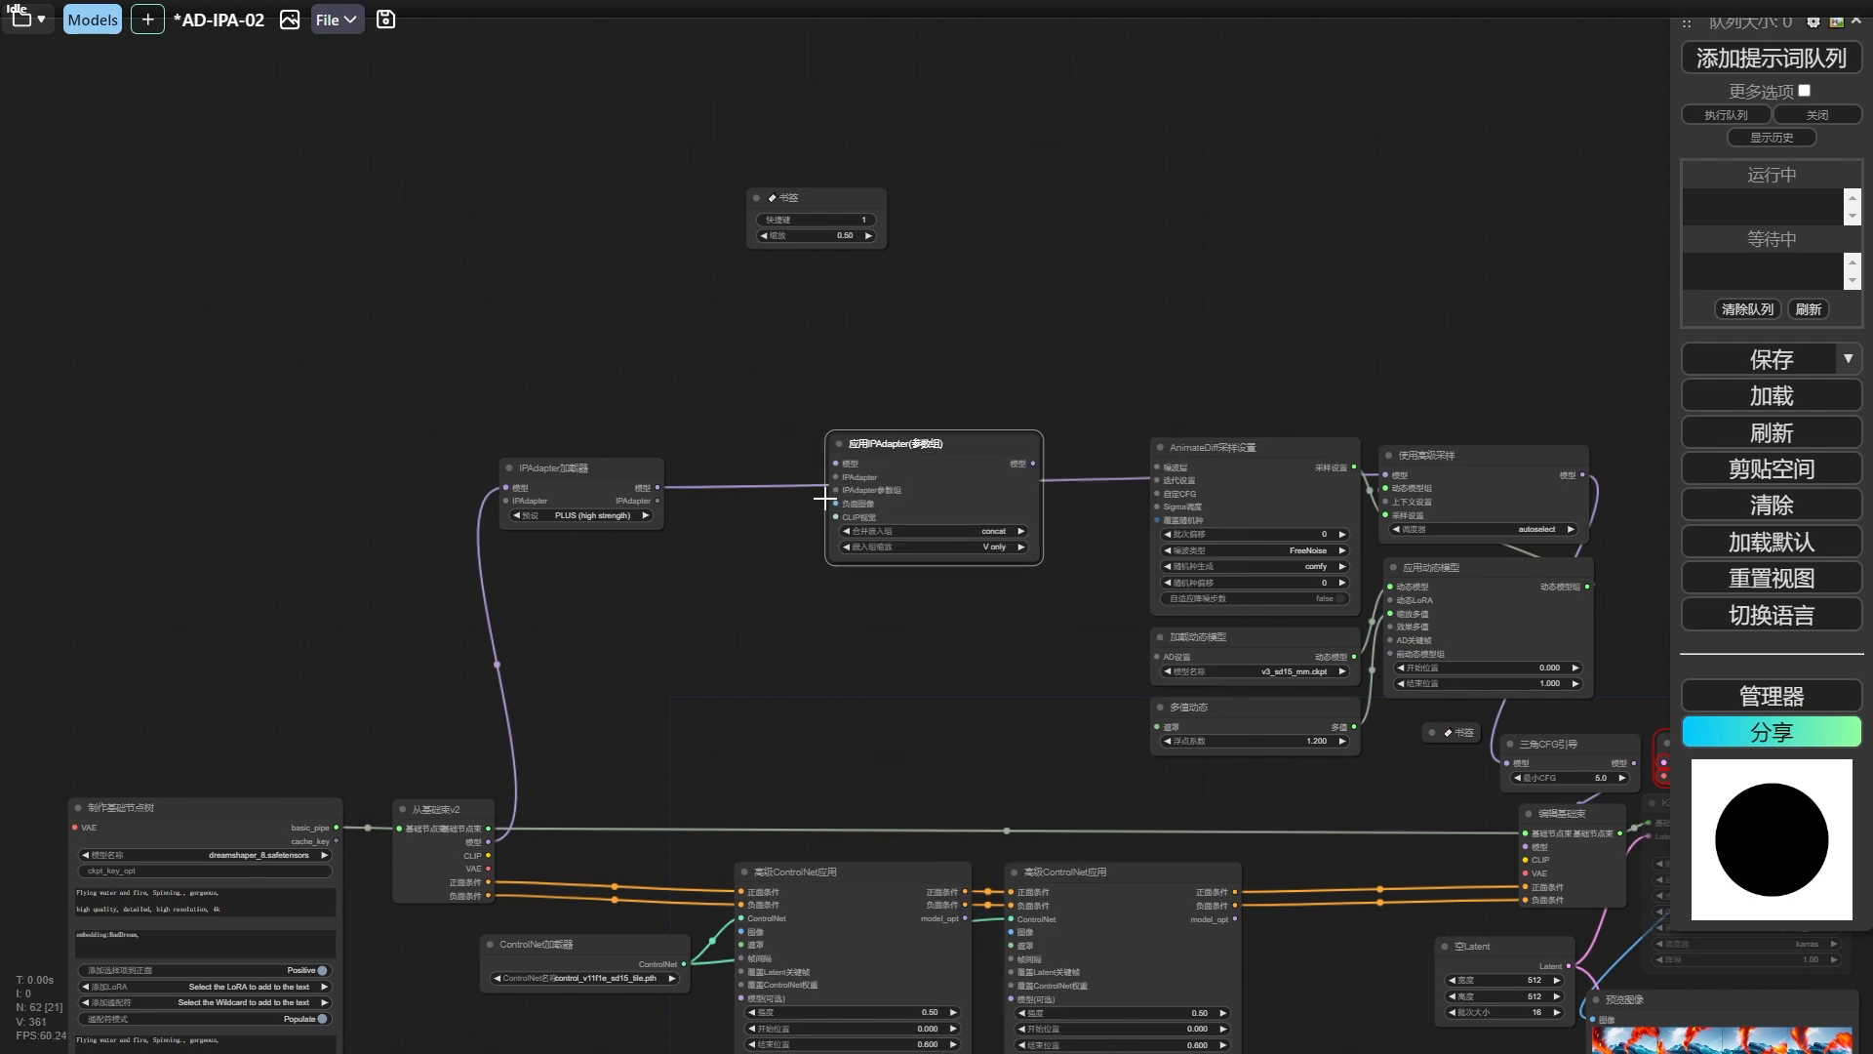
Feed the 应用IPAdapter(参数组) node from a new IPAdapter合并参数组 node, with an IPAdapter区域条件 node connected to 参数组_1.
scroll(781, 478, up, 3)
drag(890, 500, 621, 346)
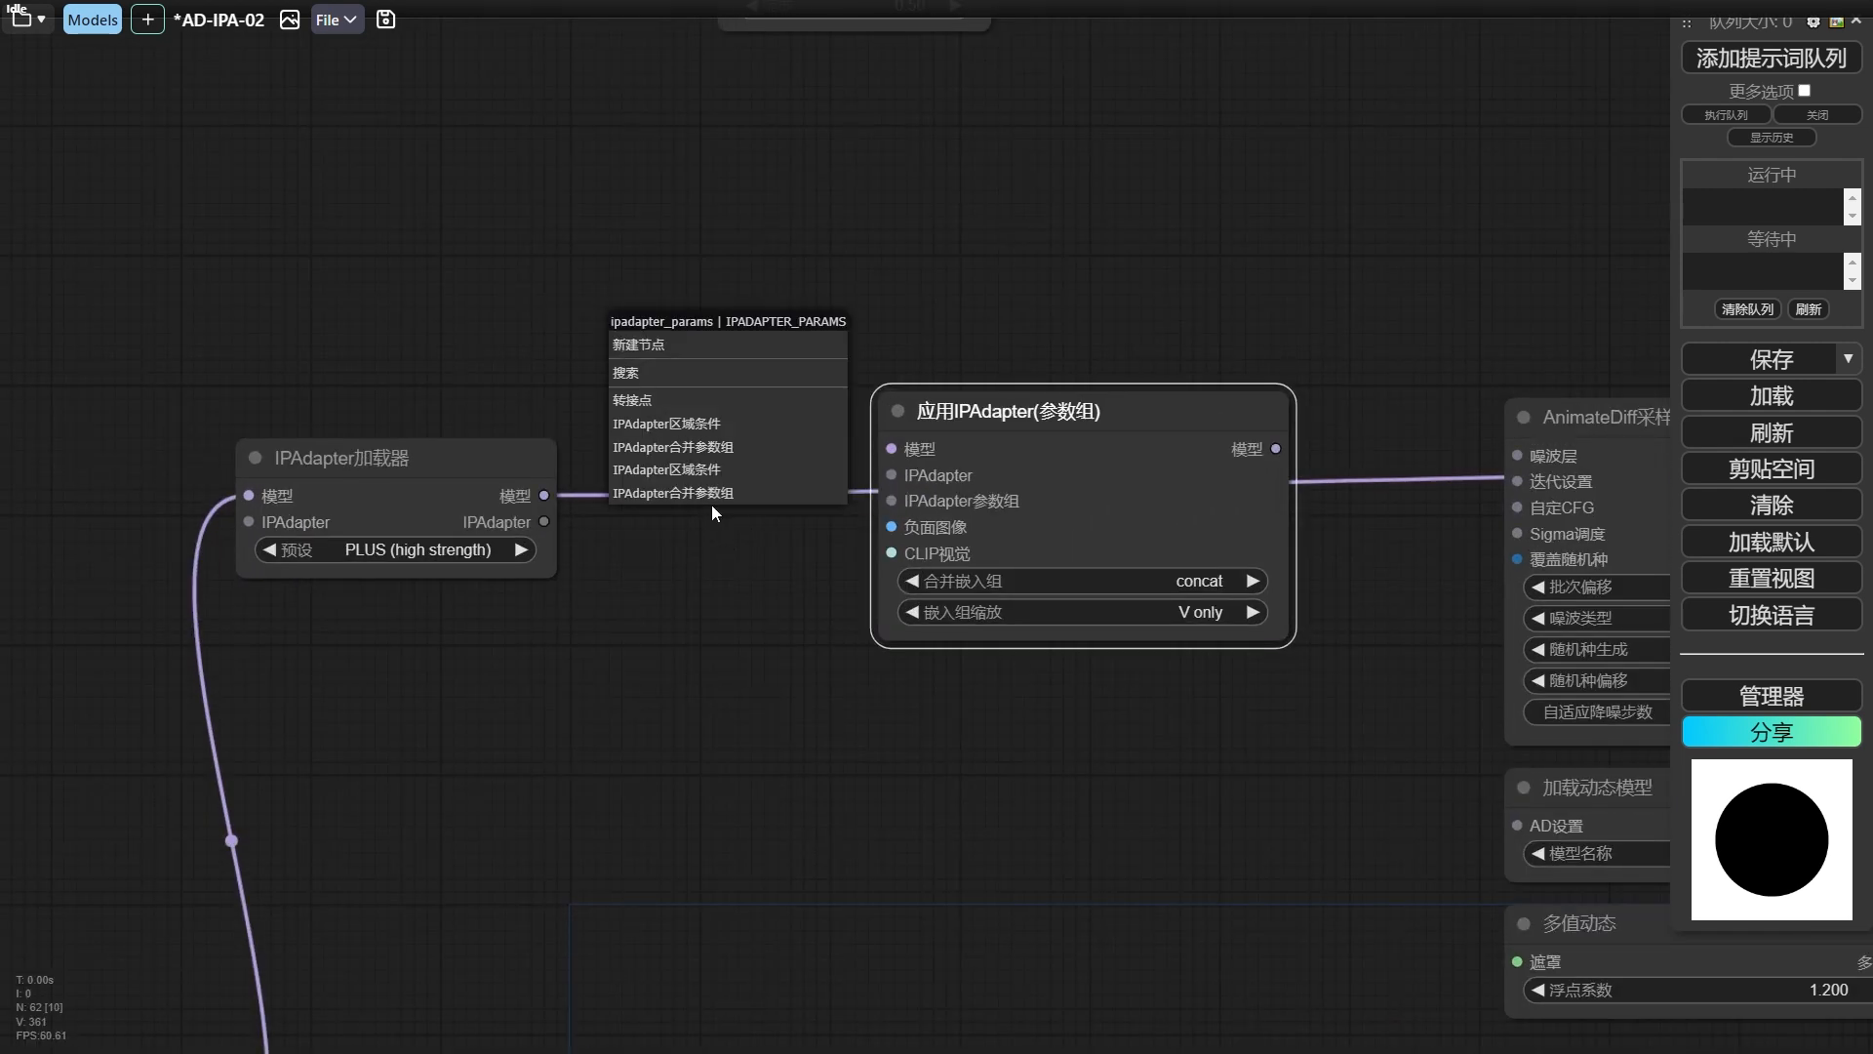
click(673, 364)
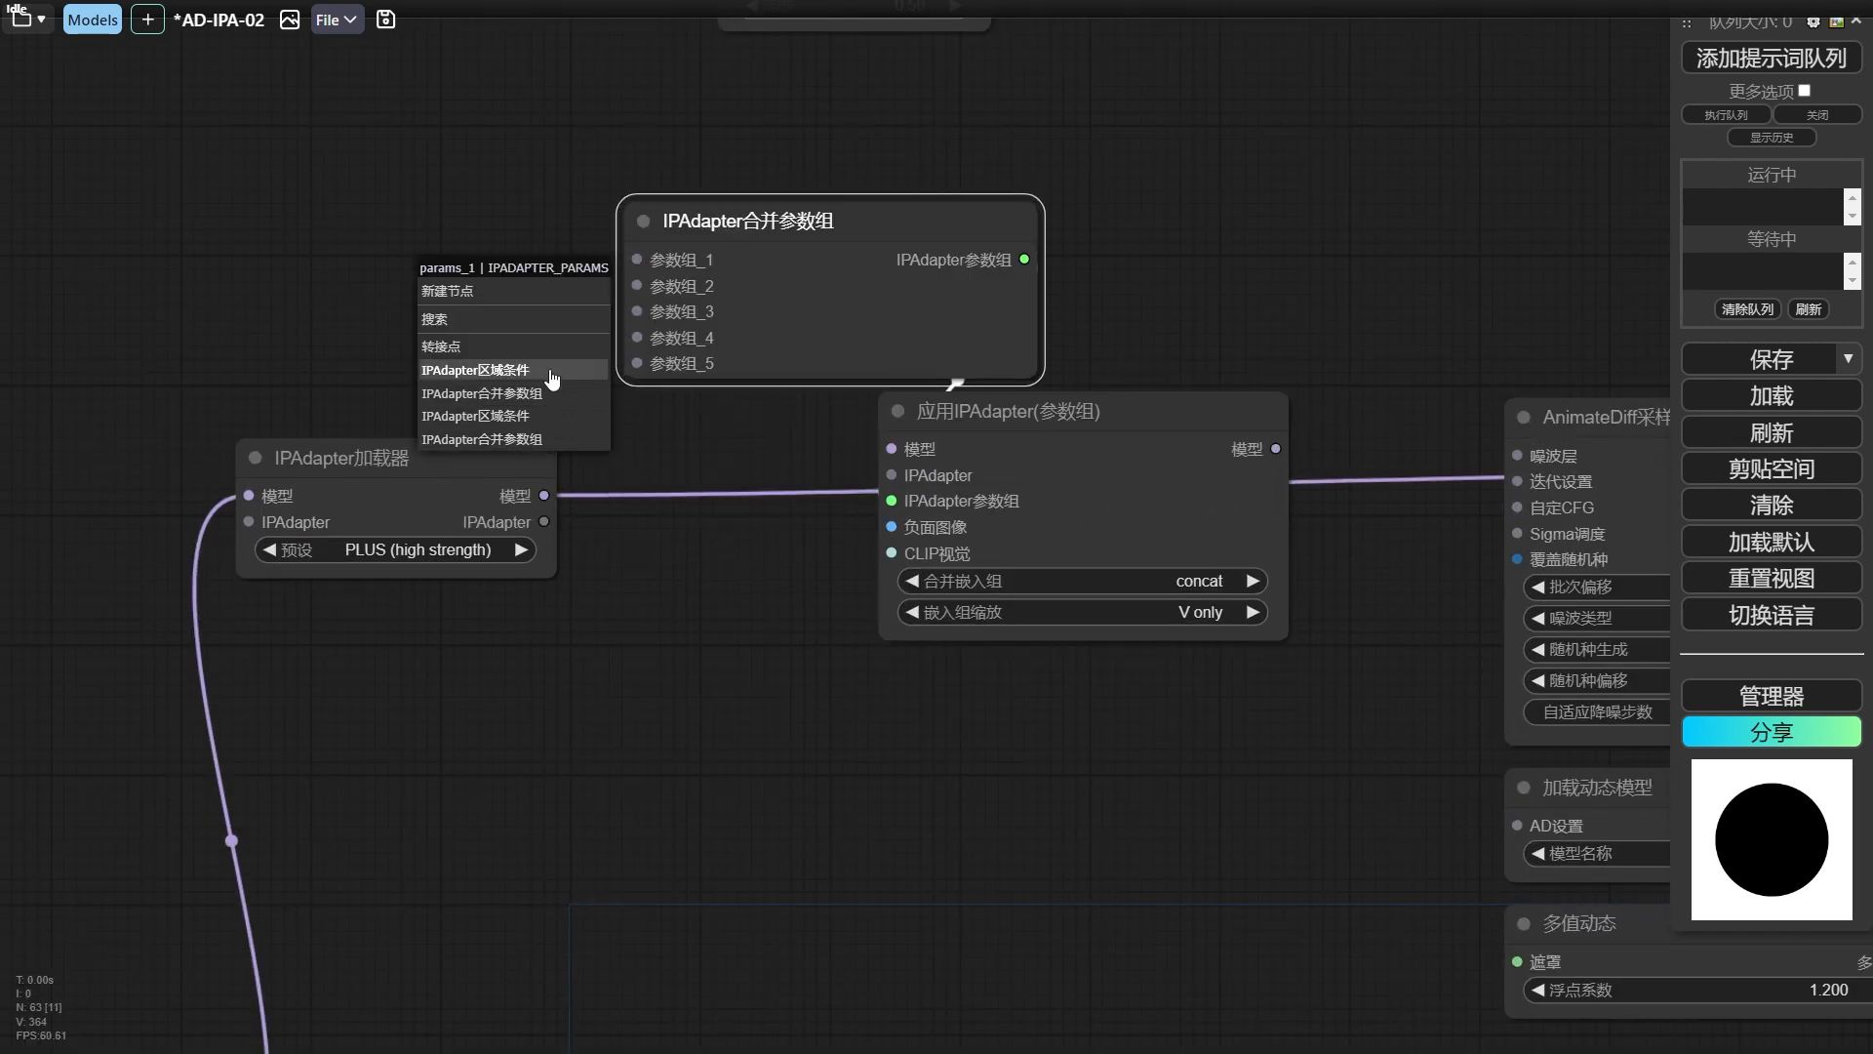
click(549, 371)
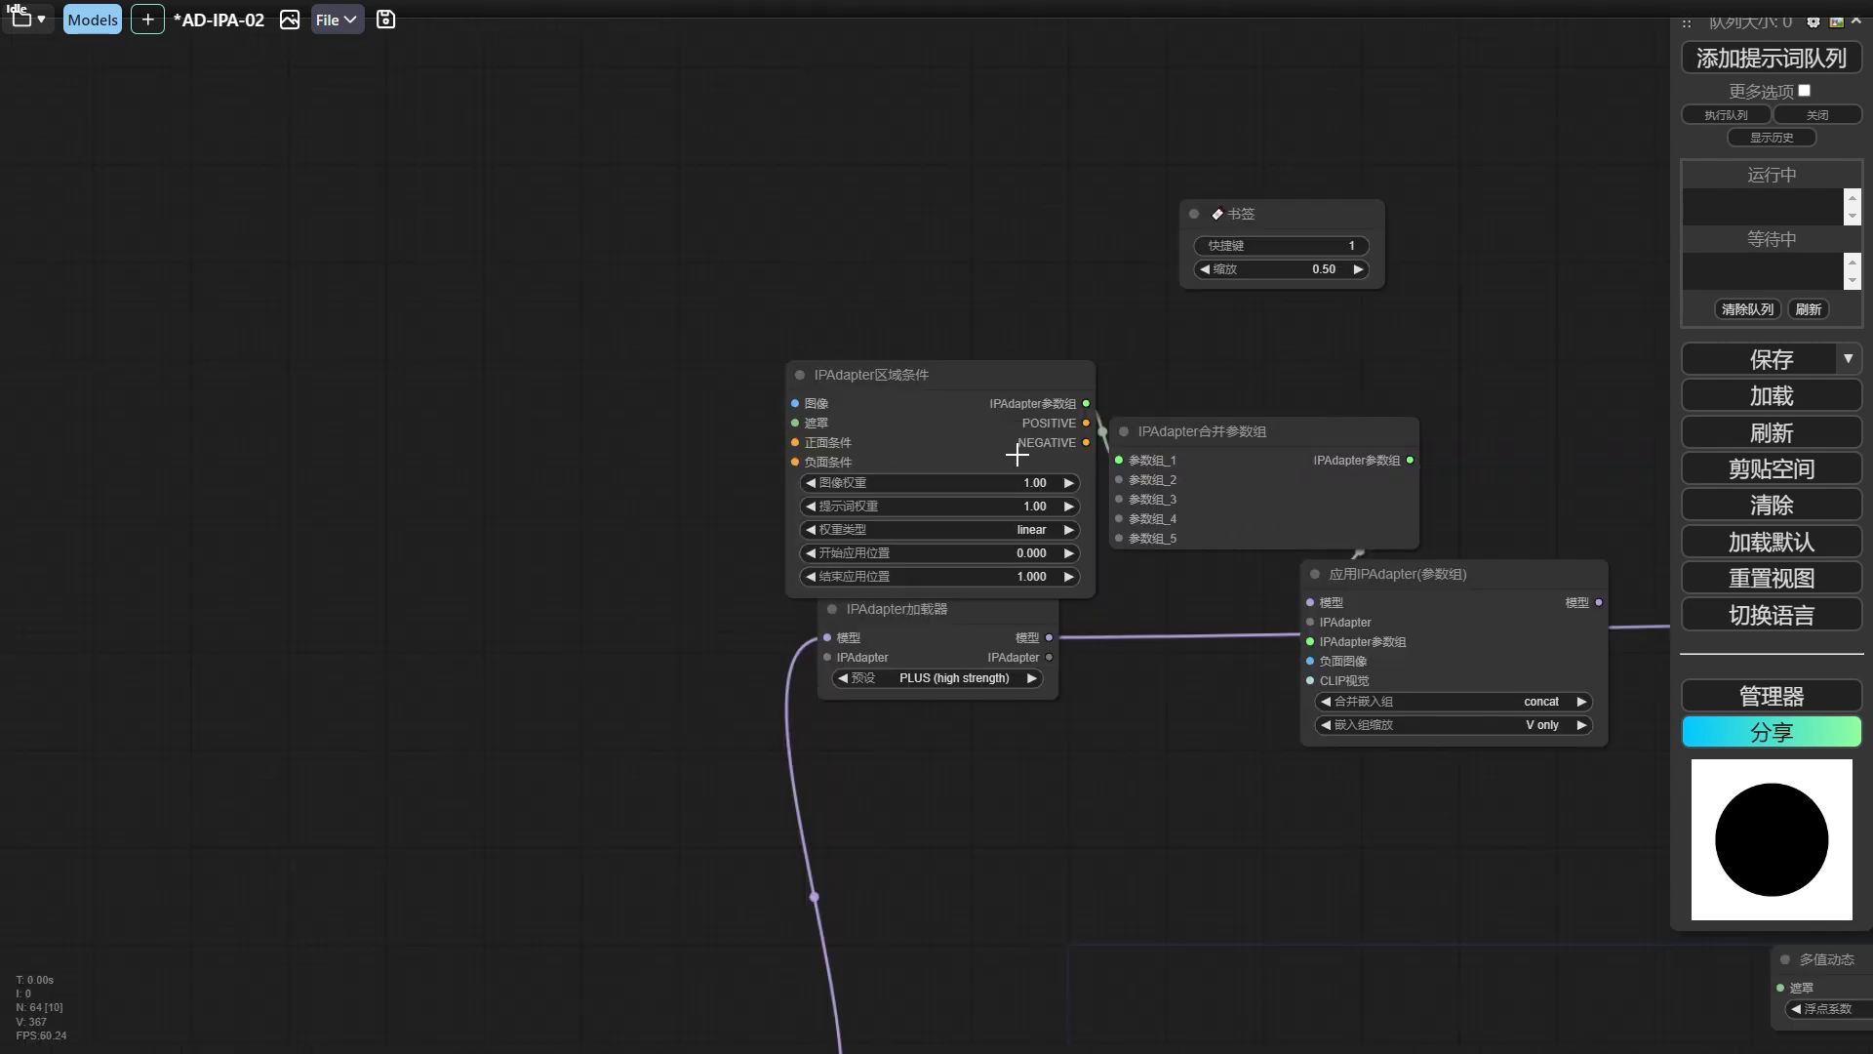
drag(917, 370, 653, 281)
Move the IPAdapter加载器 node closer to the 应用IPAdapter(参数组) node.
scroll(902, 285, down, 2)
drag(921, 297, 1260, 261)
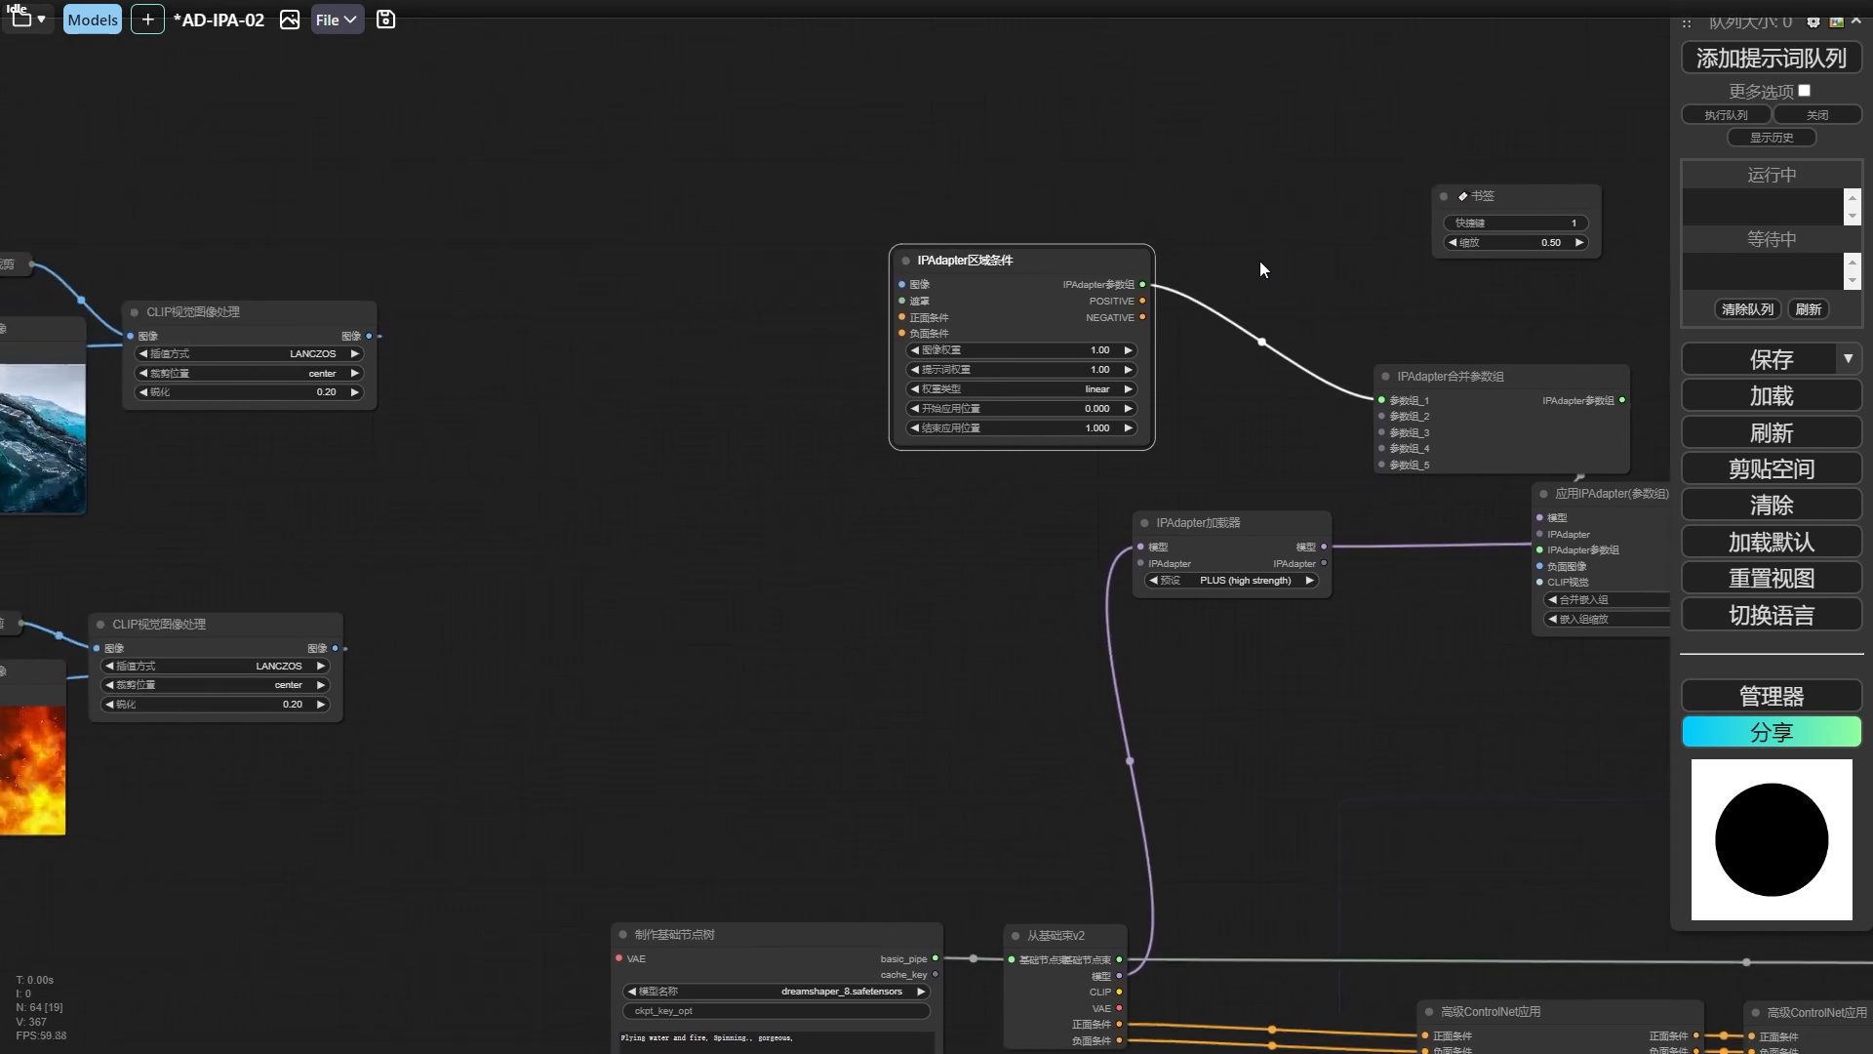
drag(925, 472, 667, 363)
drag(981, 457, 1152, 517)
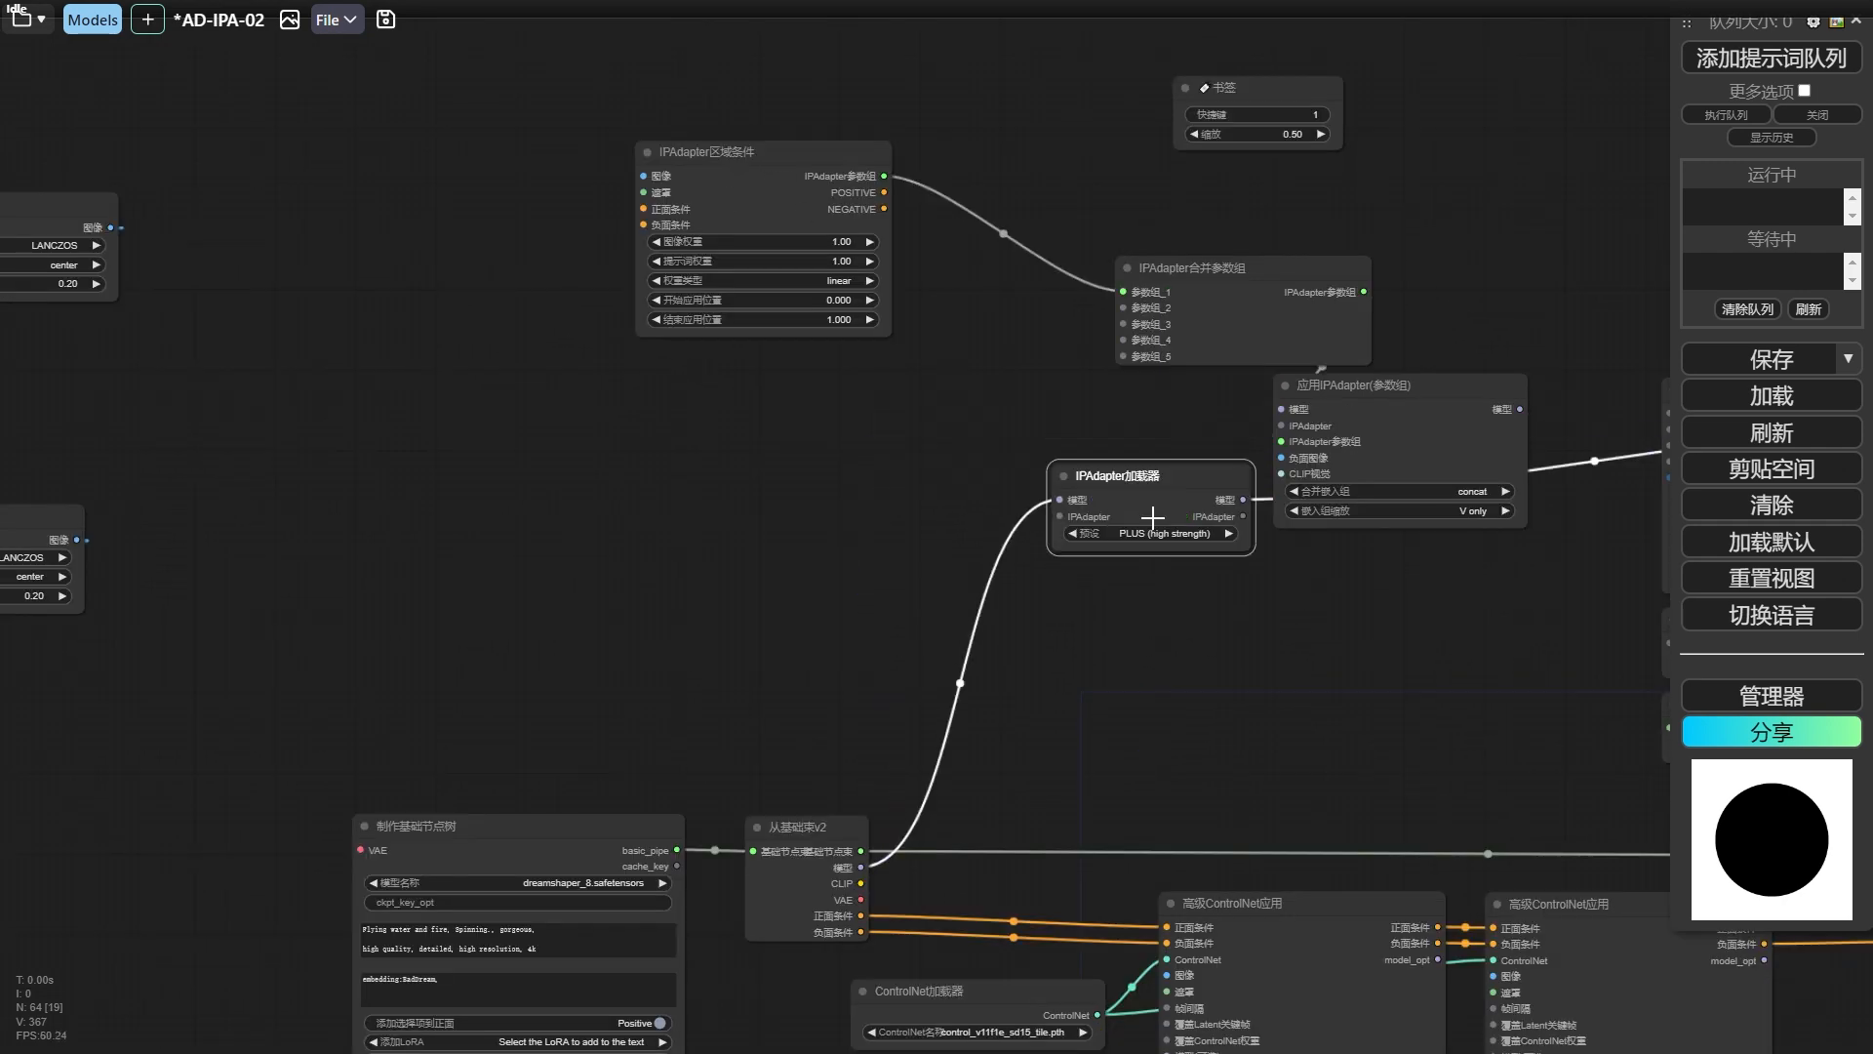
Add two more IPAdapter区域条件 nodes, connect them to IPAdapter合并参数组 as 参数组_2 and 参数组_3, and feed the processed ice image into the first region node.
drag(1443, 406, 1496, 409)
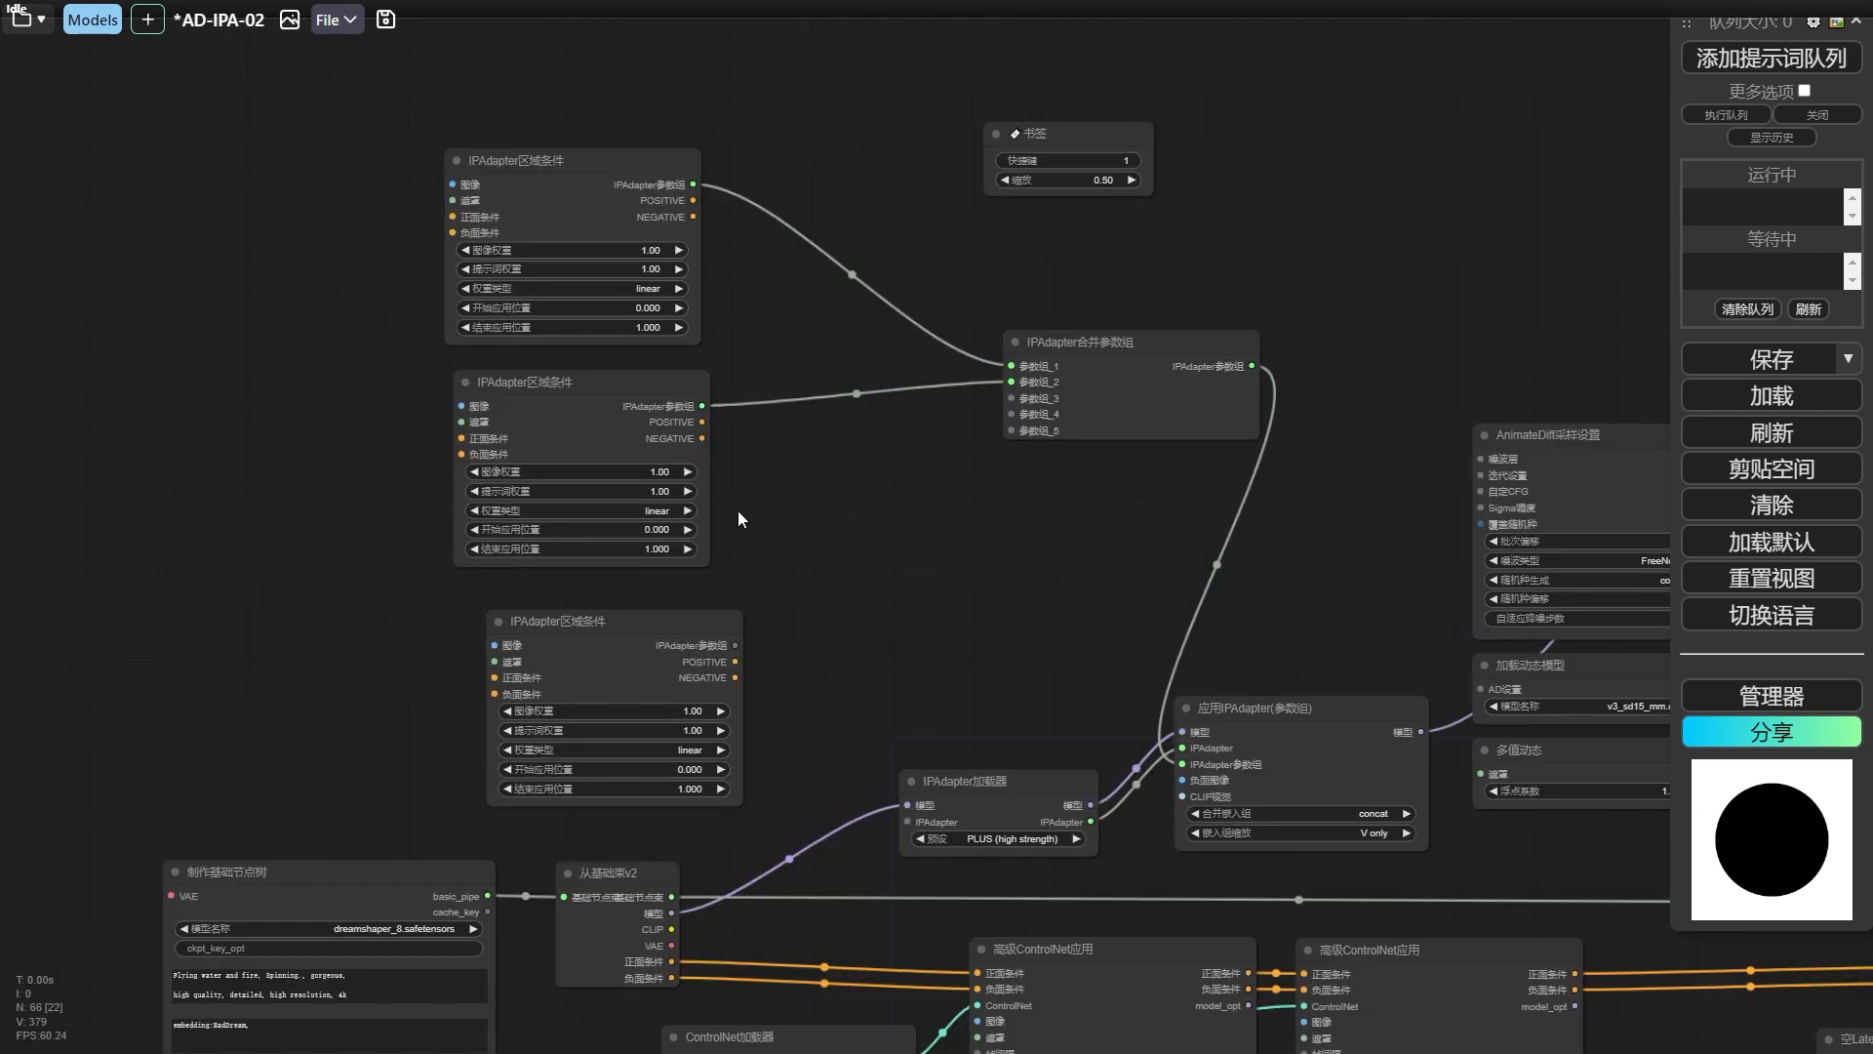
drag(1184, 341, 1312, 524)
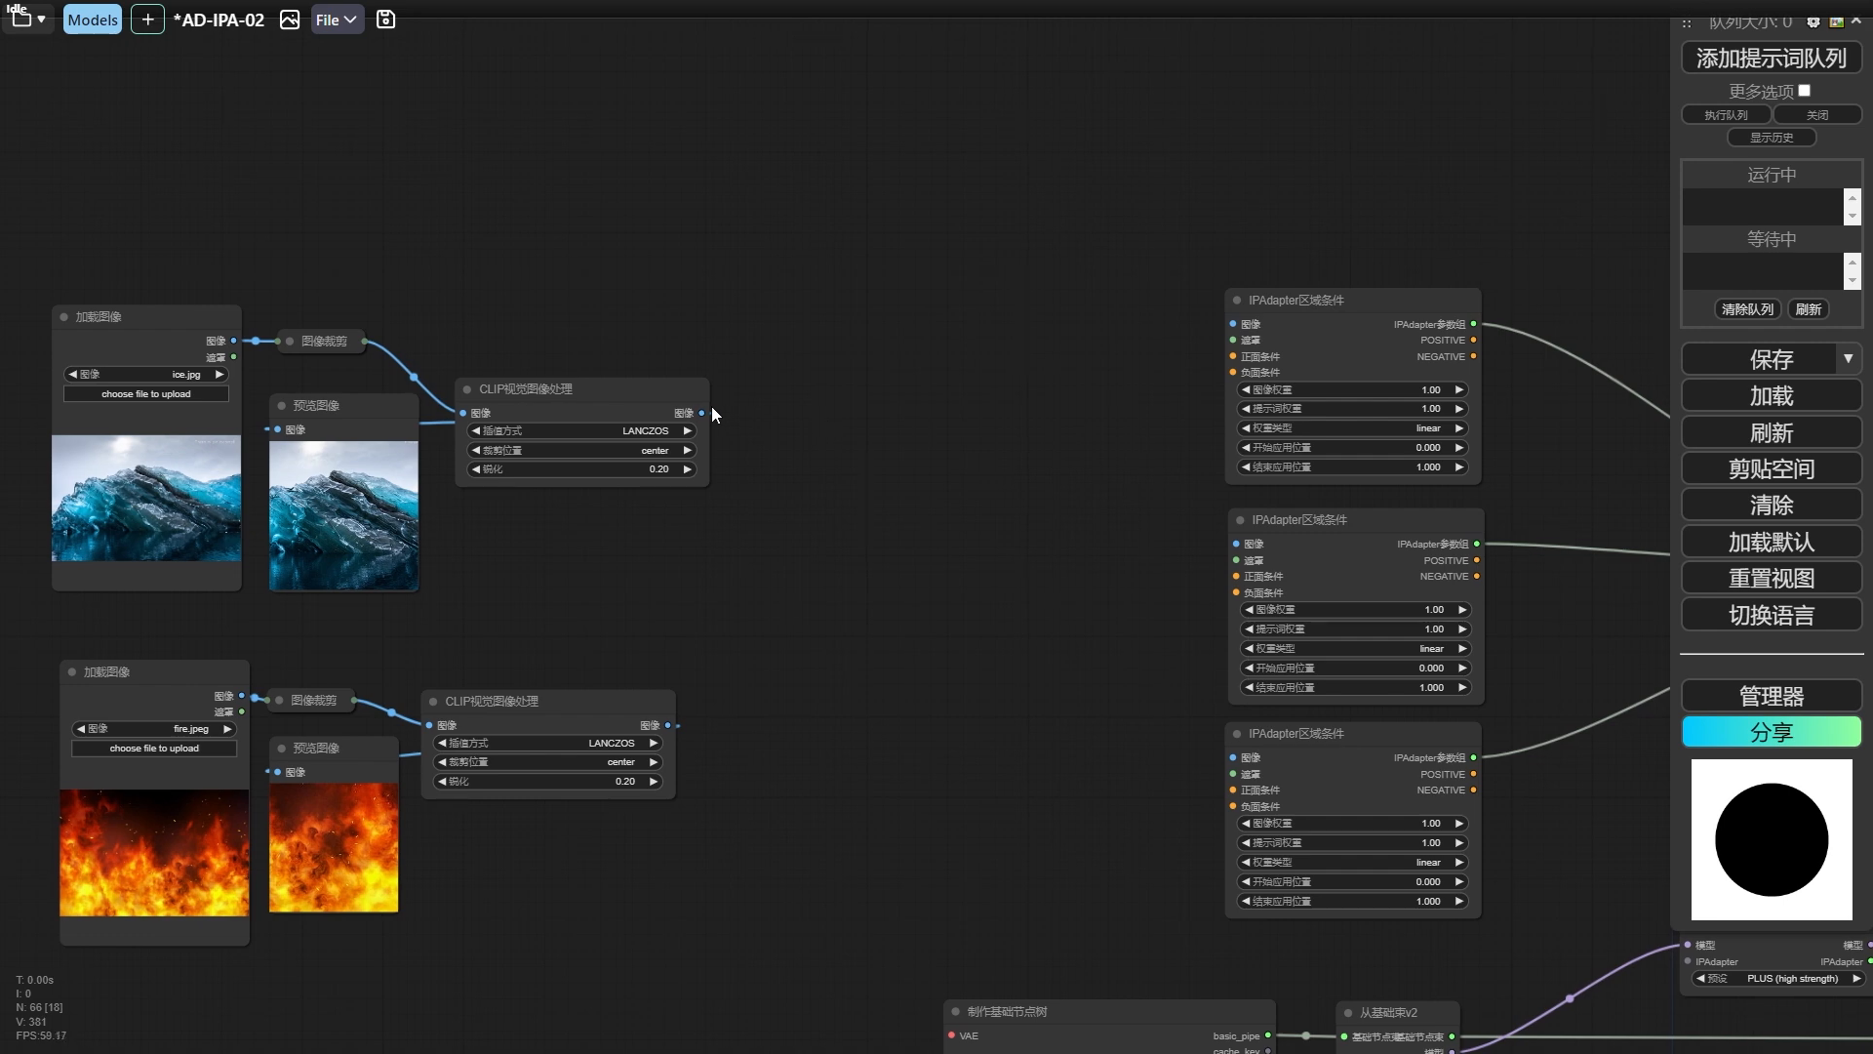
drag(1253, 324, 1252, 324)
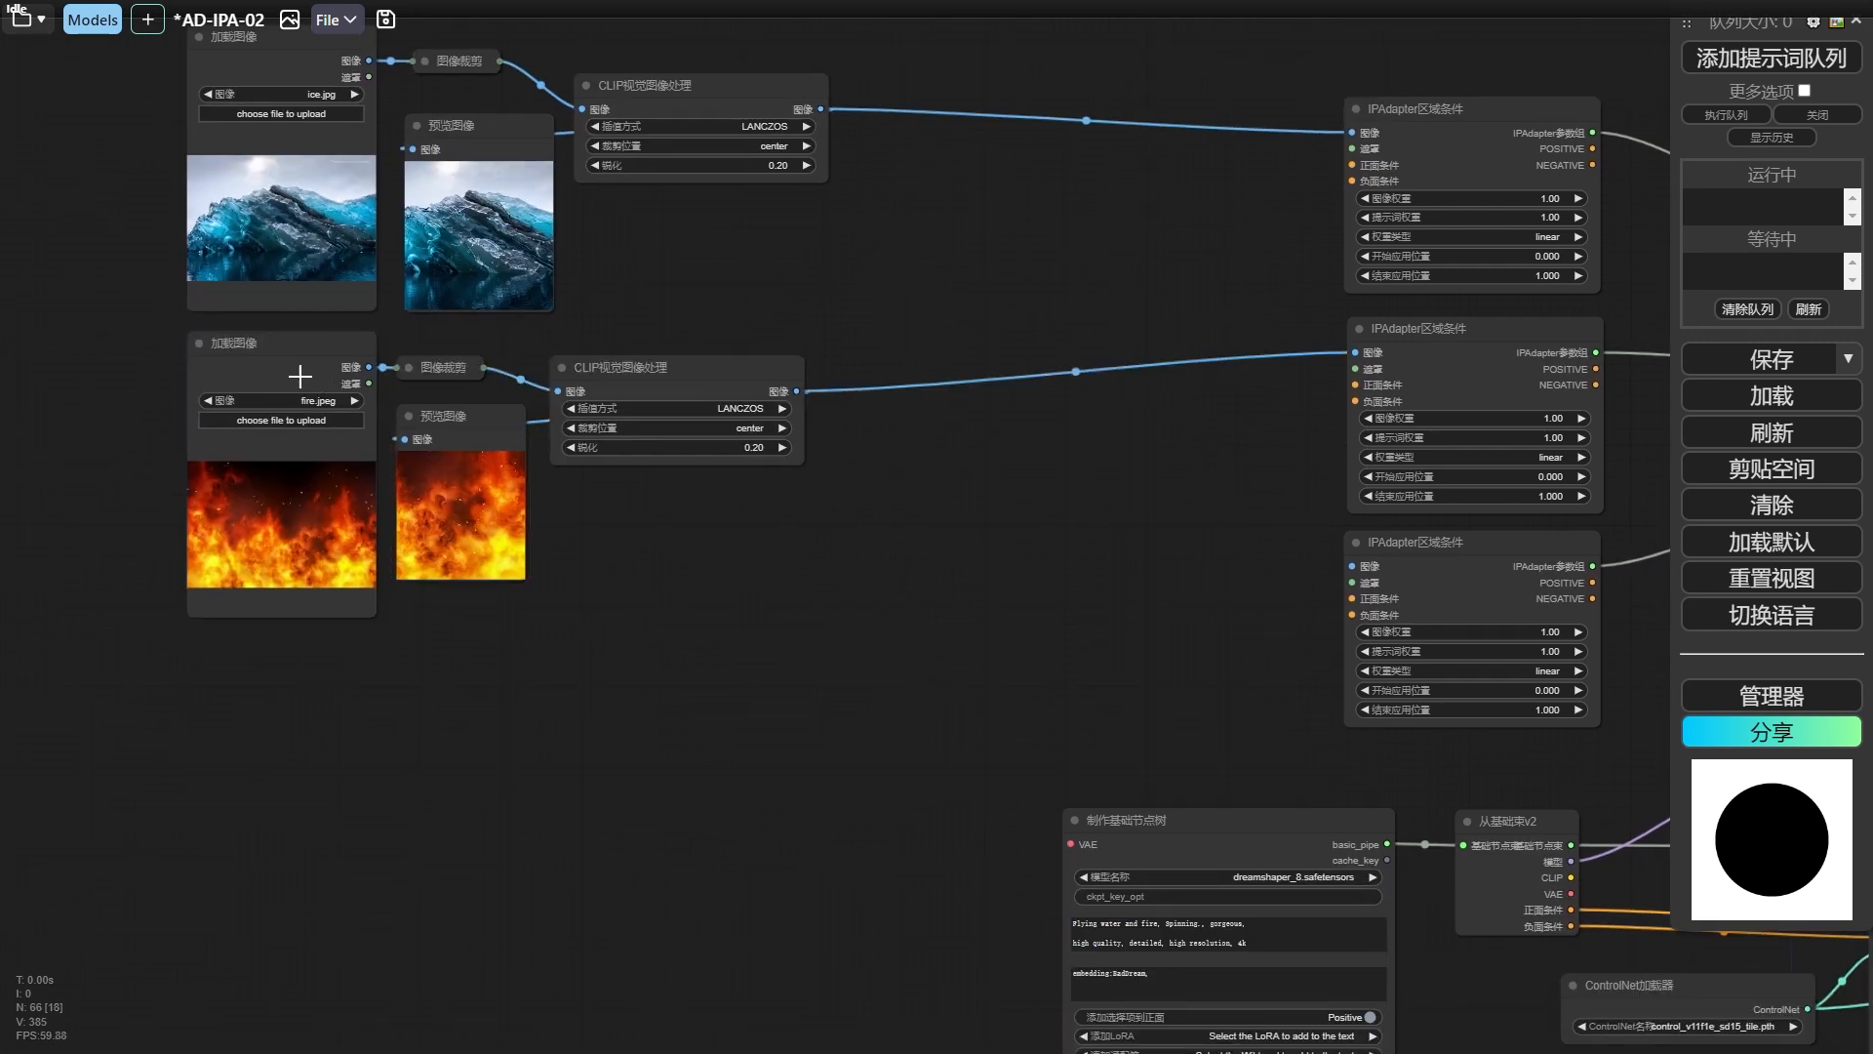
Connect the processed fire image to the second IPAdapter区域条件 node and a duplicated 加载图像 node set to Scenes-01.png to the third.
alt+drag(266, 384, 225, 634)
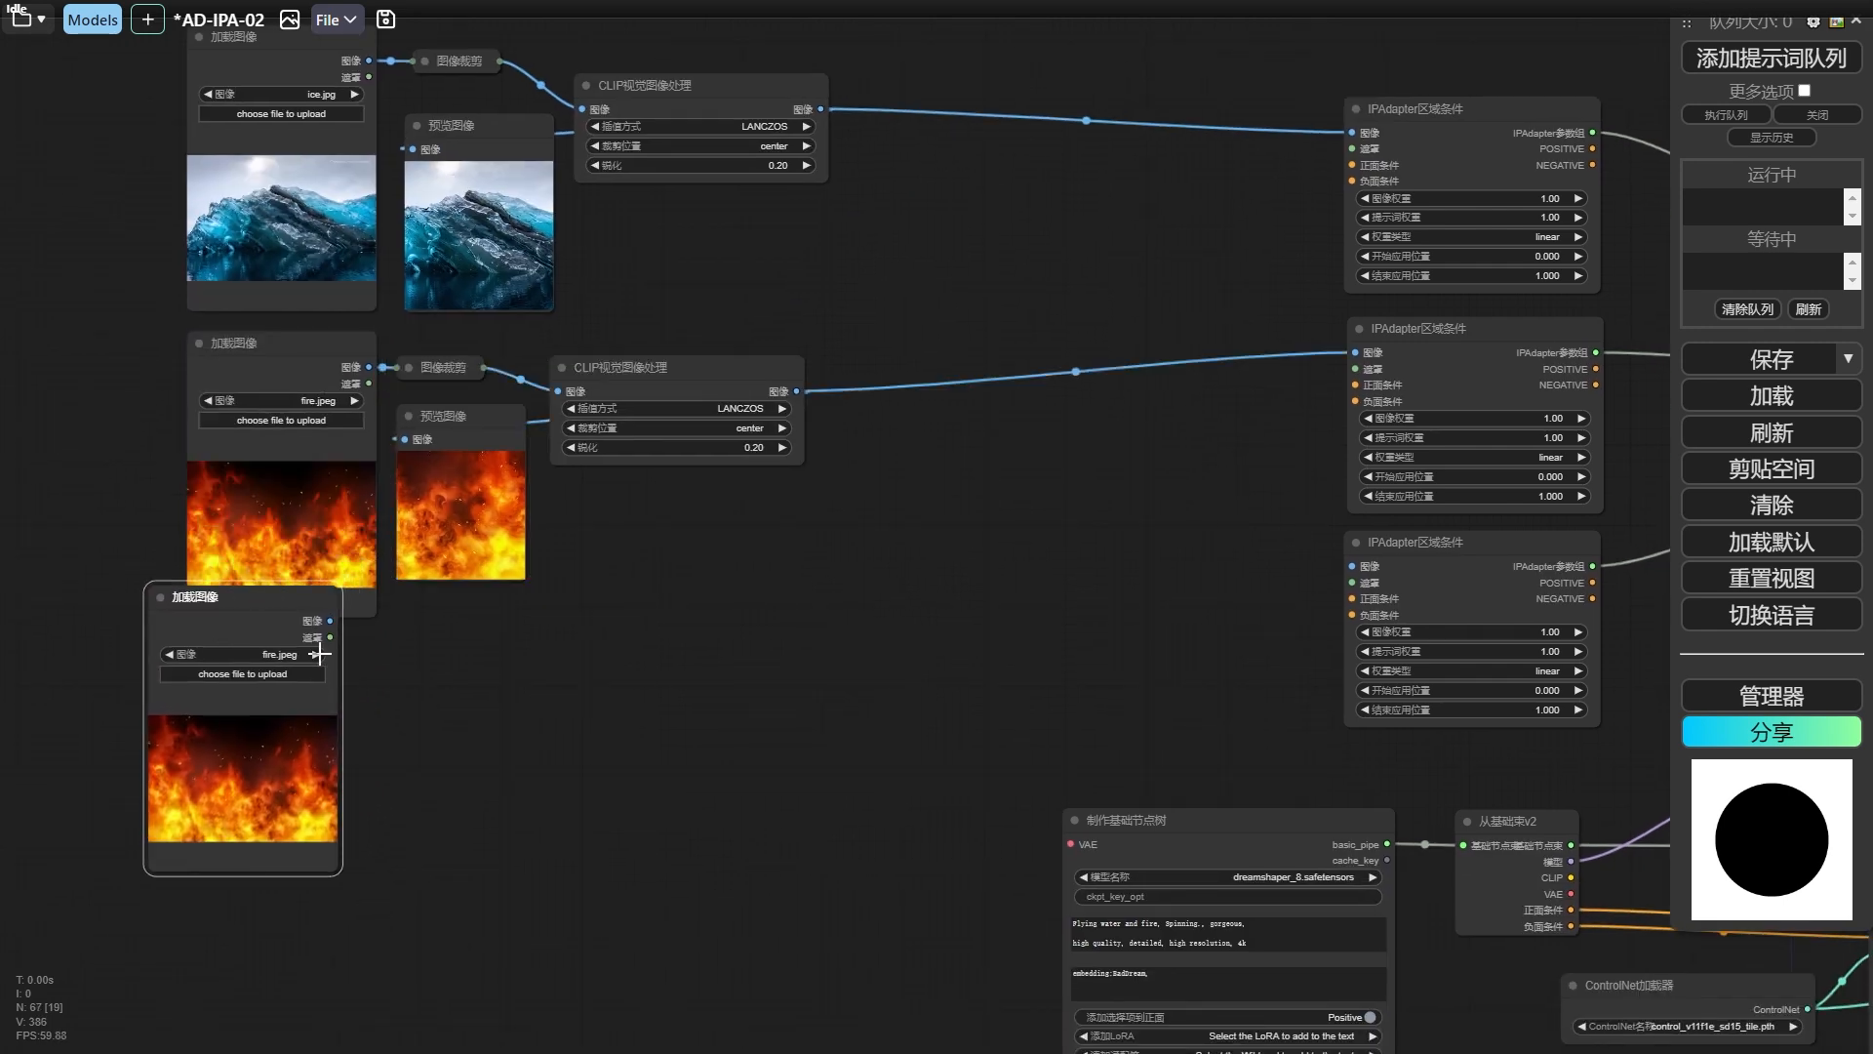
click(318, 654)
click(318, 653)
click(318, 653)
click(319, 654)
click(318, 654)
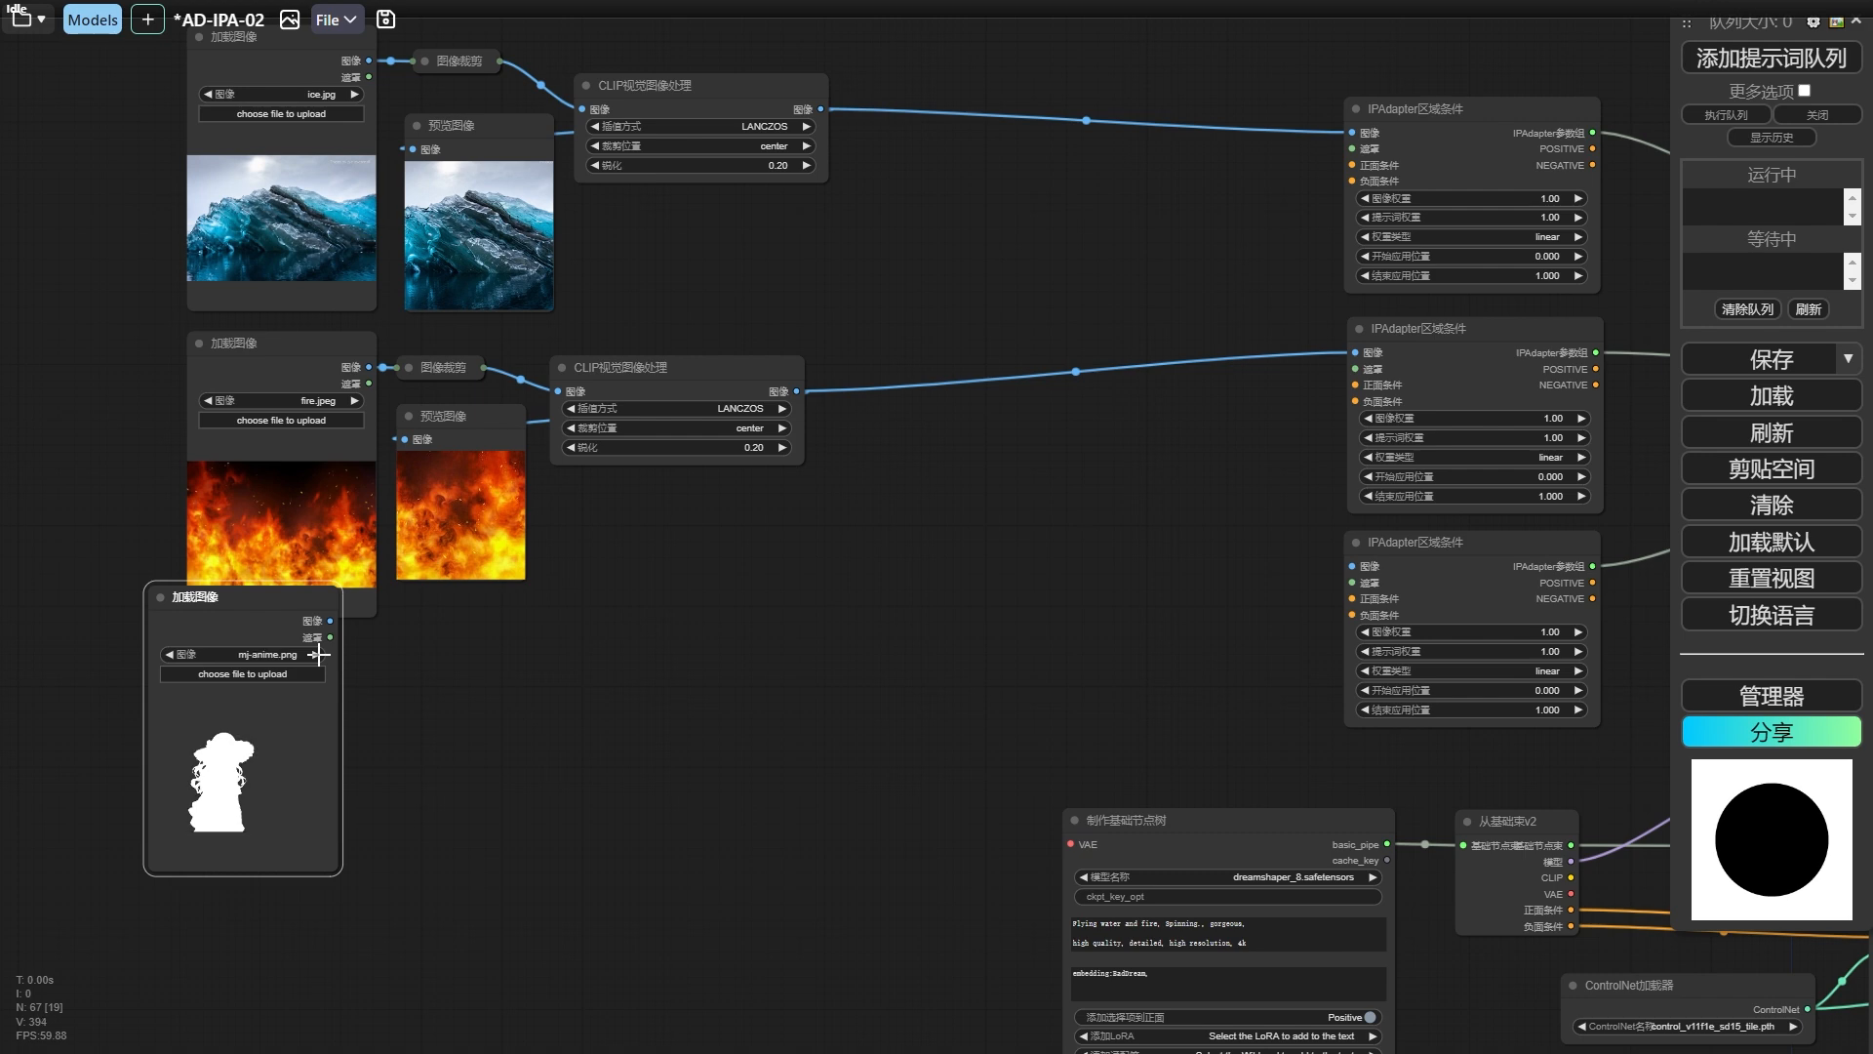
click(318, 654)
click(318, 653)
mouse_move(269, 632)
mouse_down()
mouse_move(317, 661)
mouse_move(302, 673)
mouse_up()
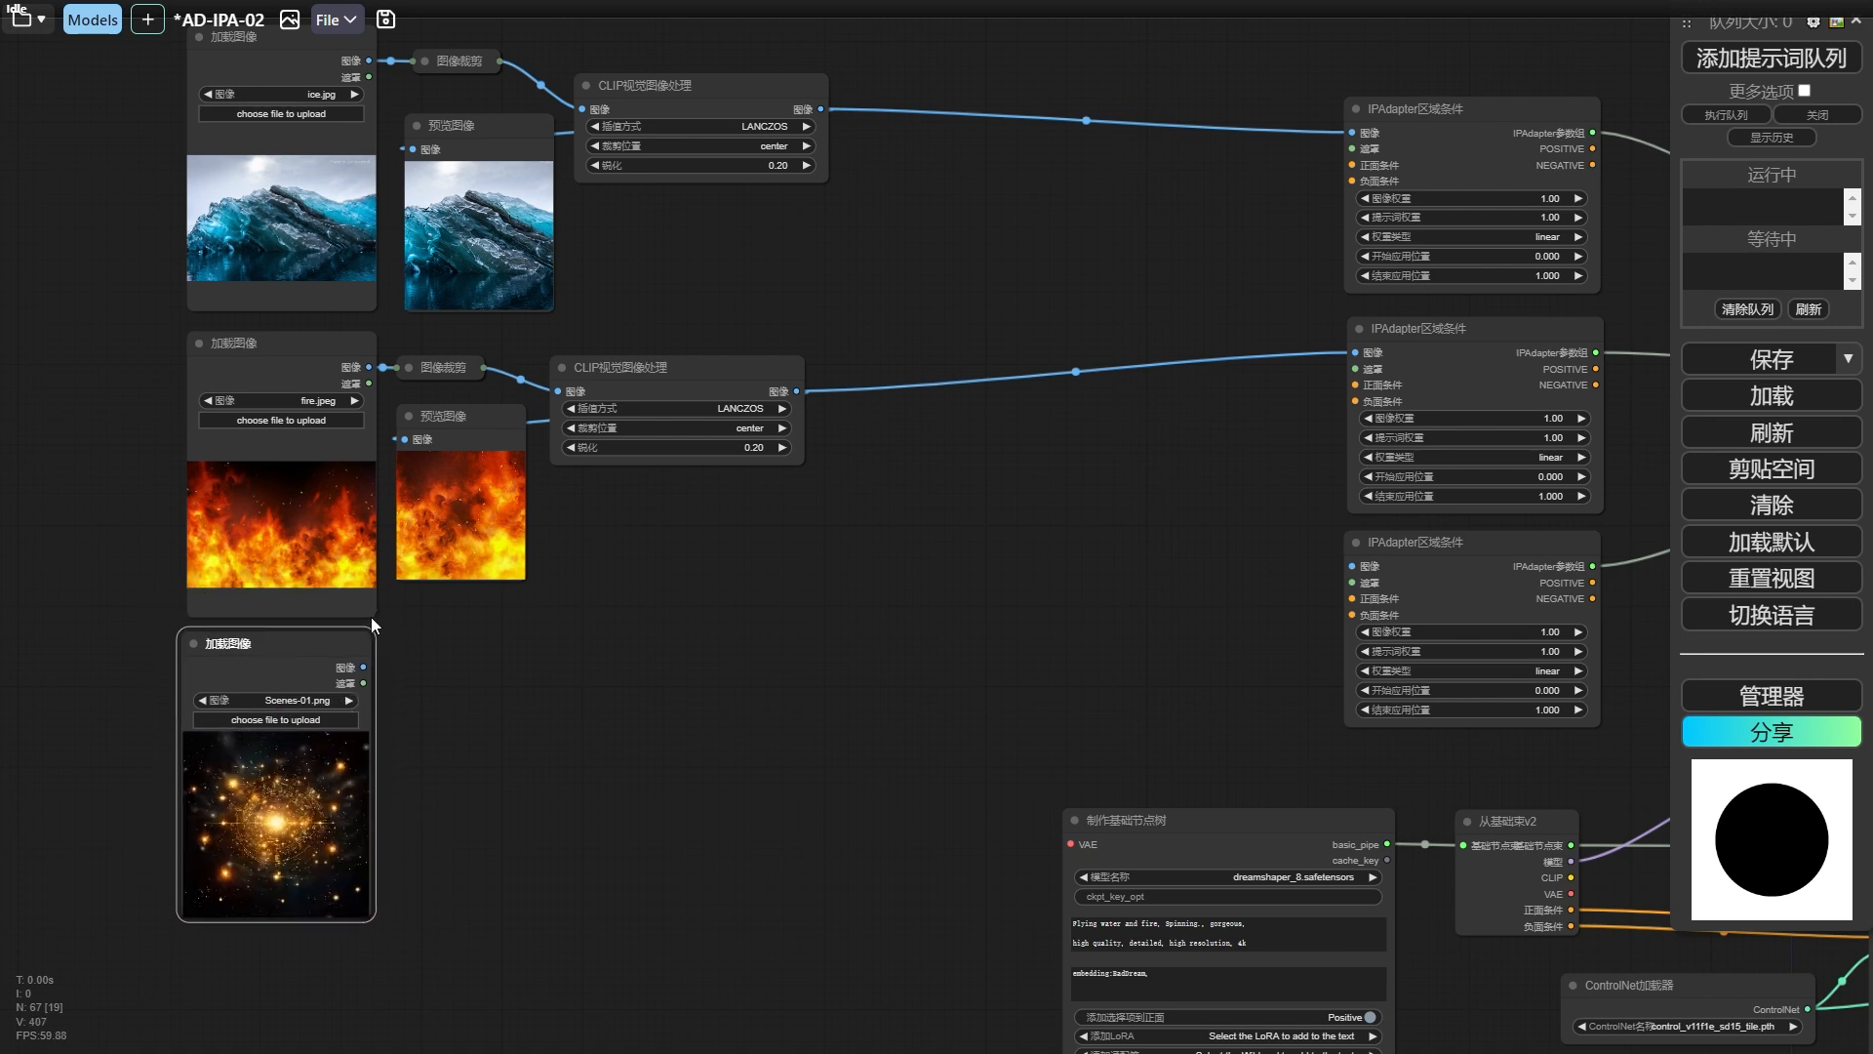
drag(375, 616, 380, 582)
drag(311, 656, 1352, 566)
Add three CLIP文本编码器 nodes fed by the CLIP output of 从基础束v2, connecting each to the 正面条件 of one IPAdapter区域条件 node.
drag(1135, 700, 833, 663)
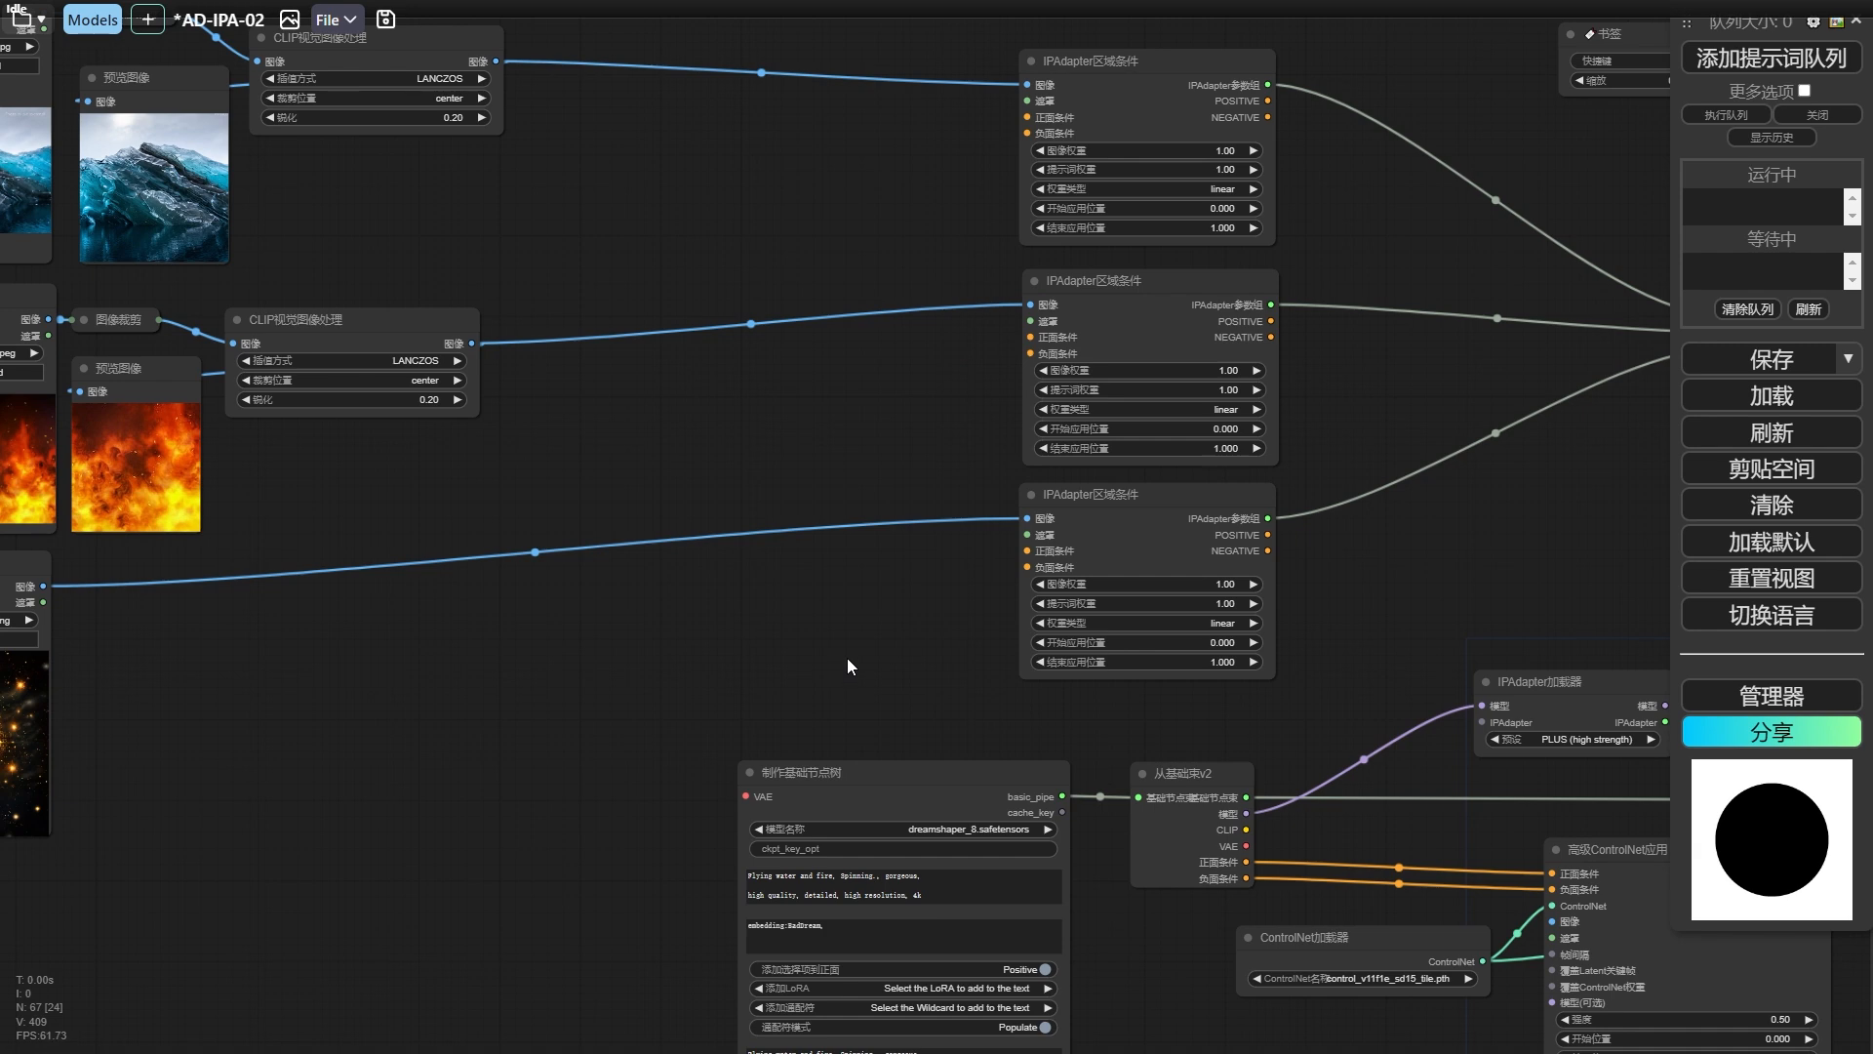
drag(1198, 771, 470, 770)
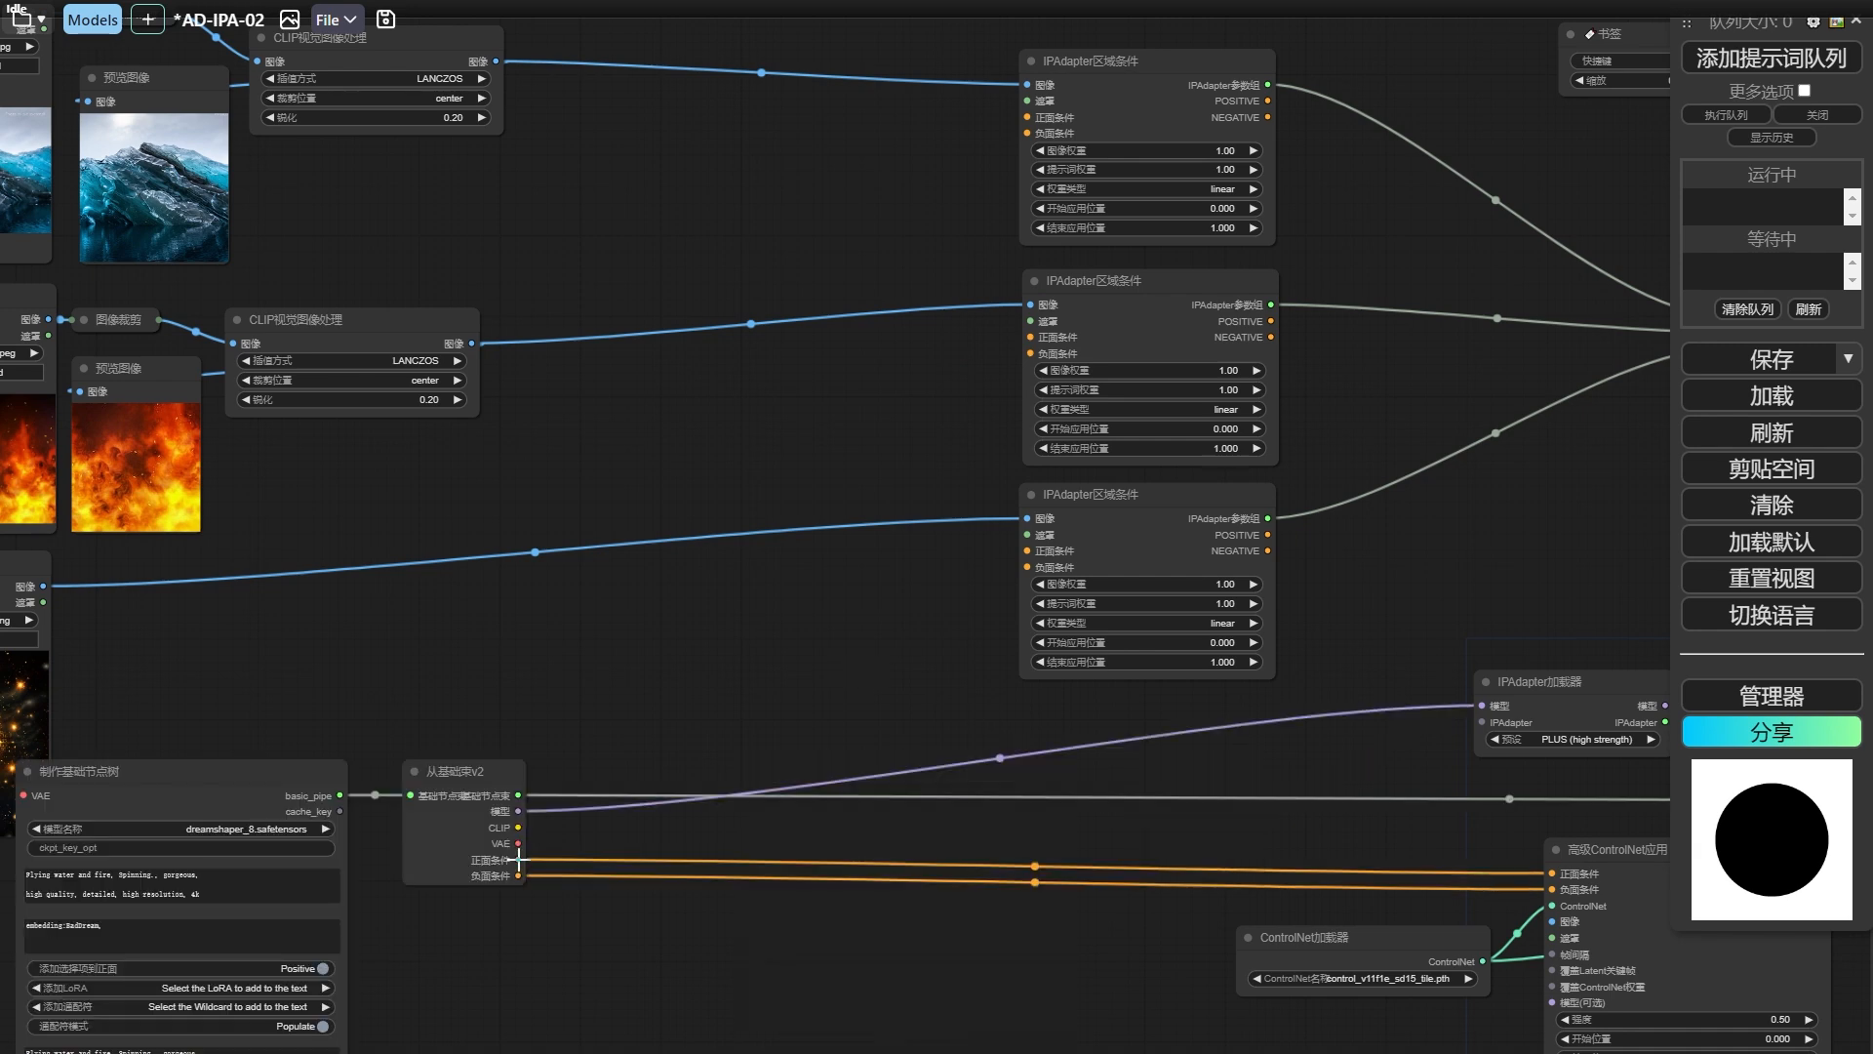
drag(728, 311, 728, 293)
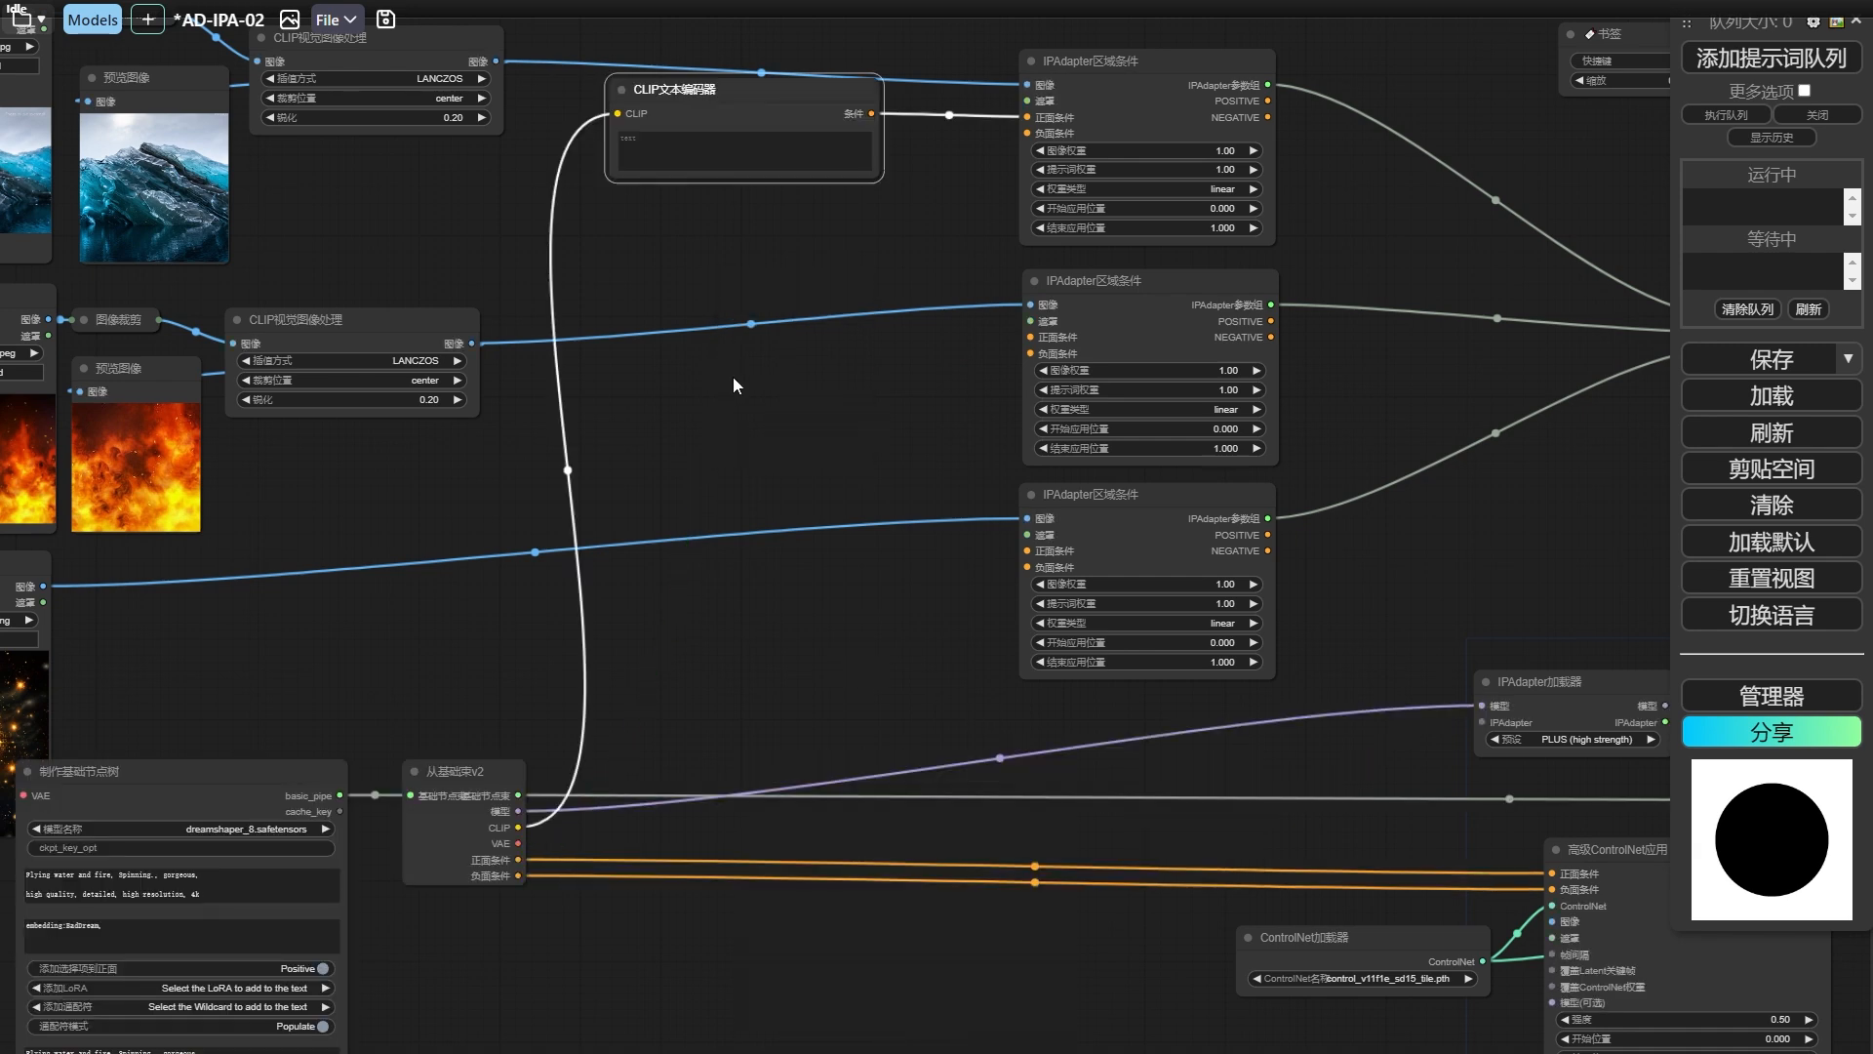
key(ctrl+shift+v)
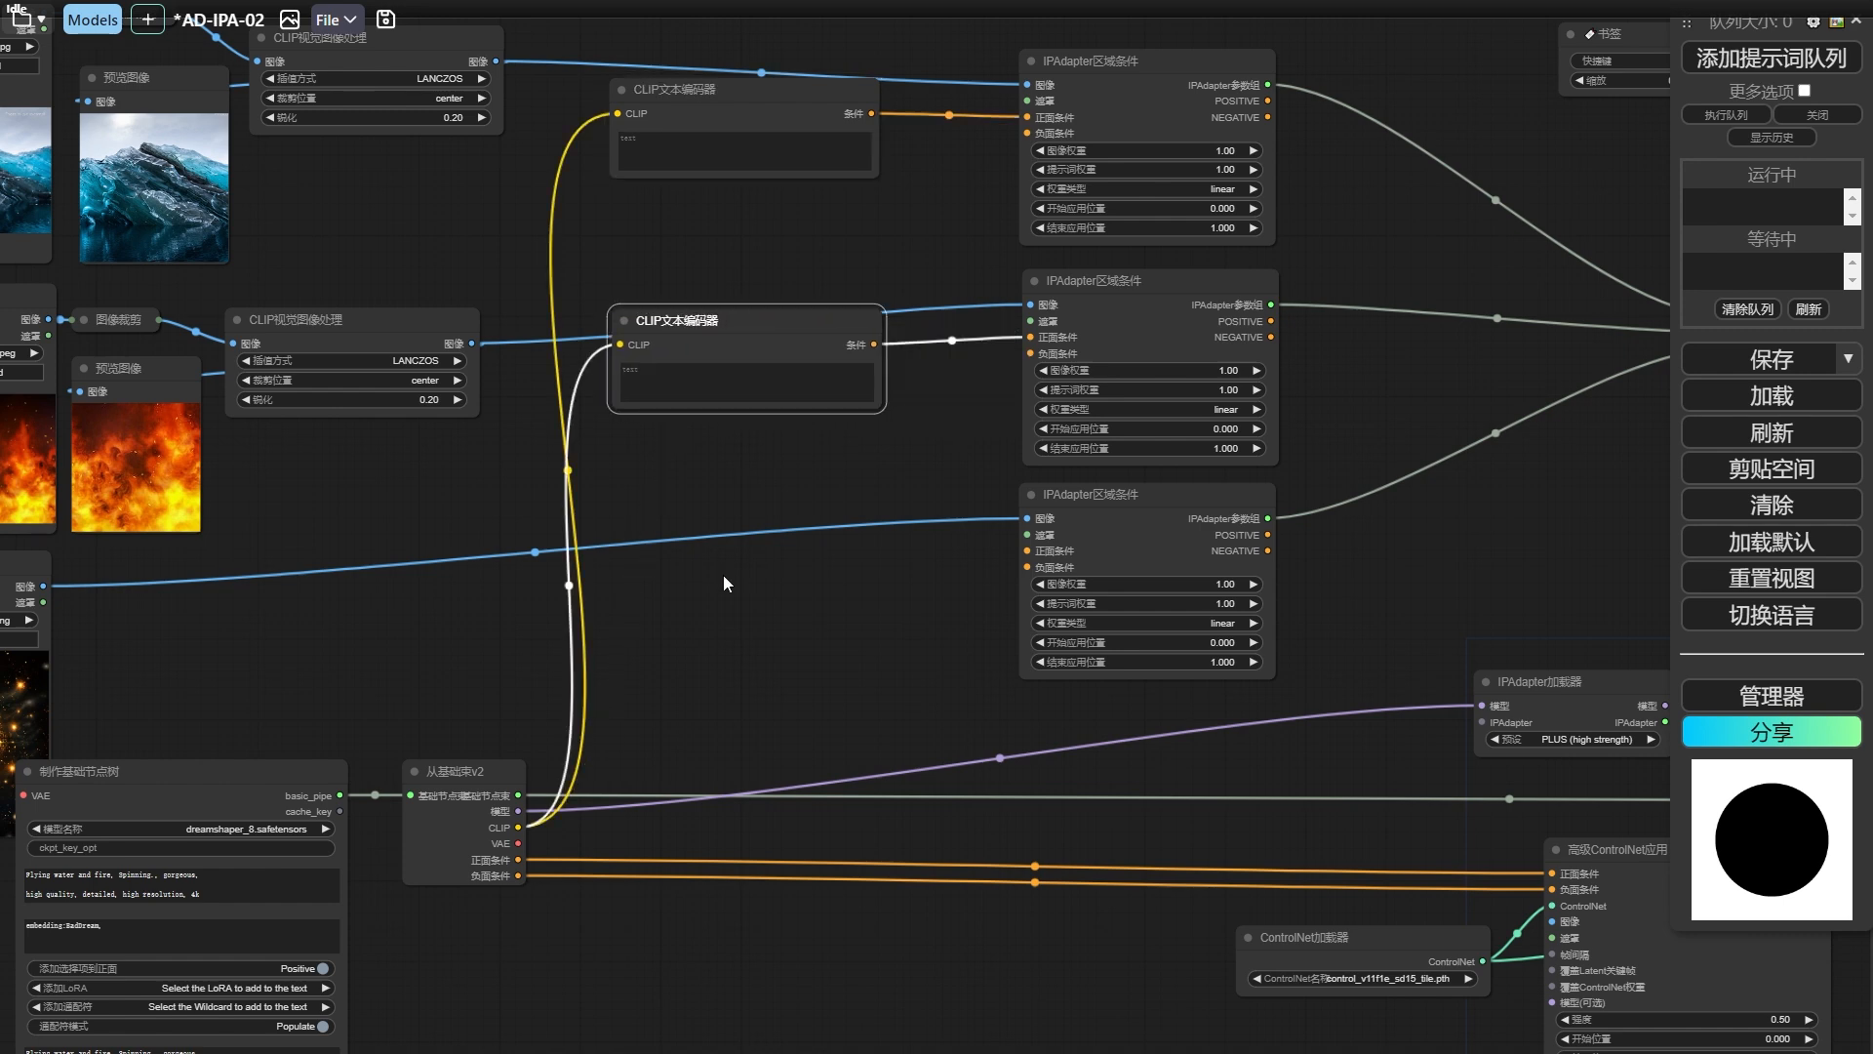
key(ctrl+shift+v)
drag(734, 569, 704, 543)
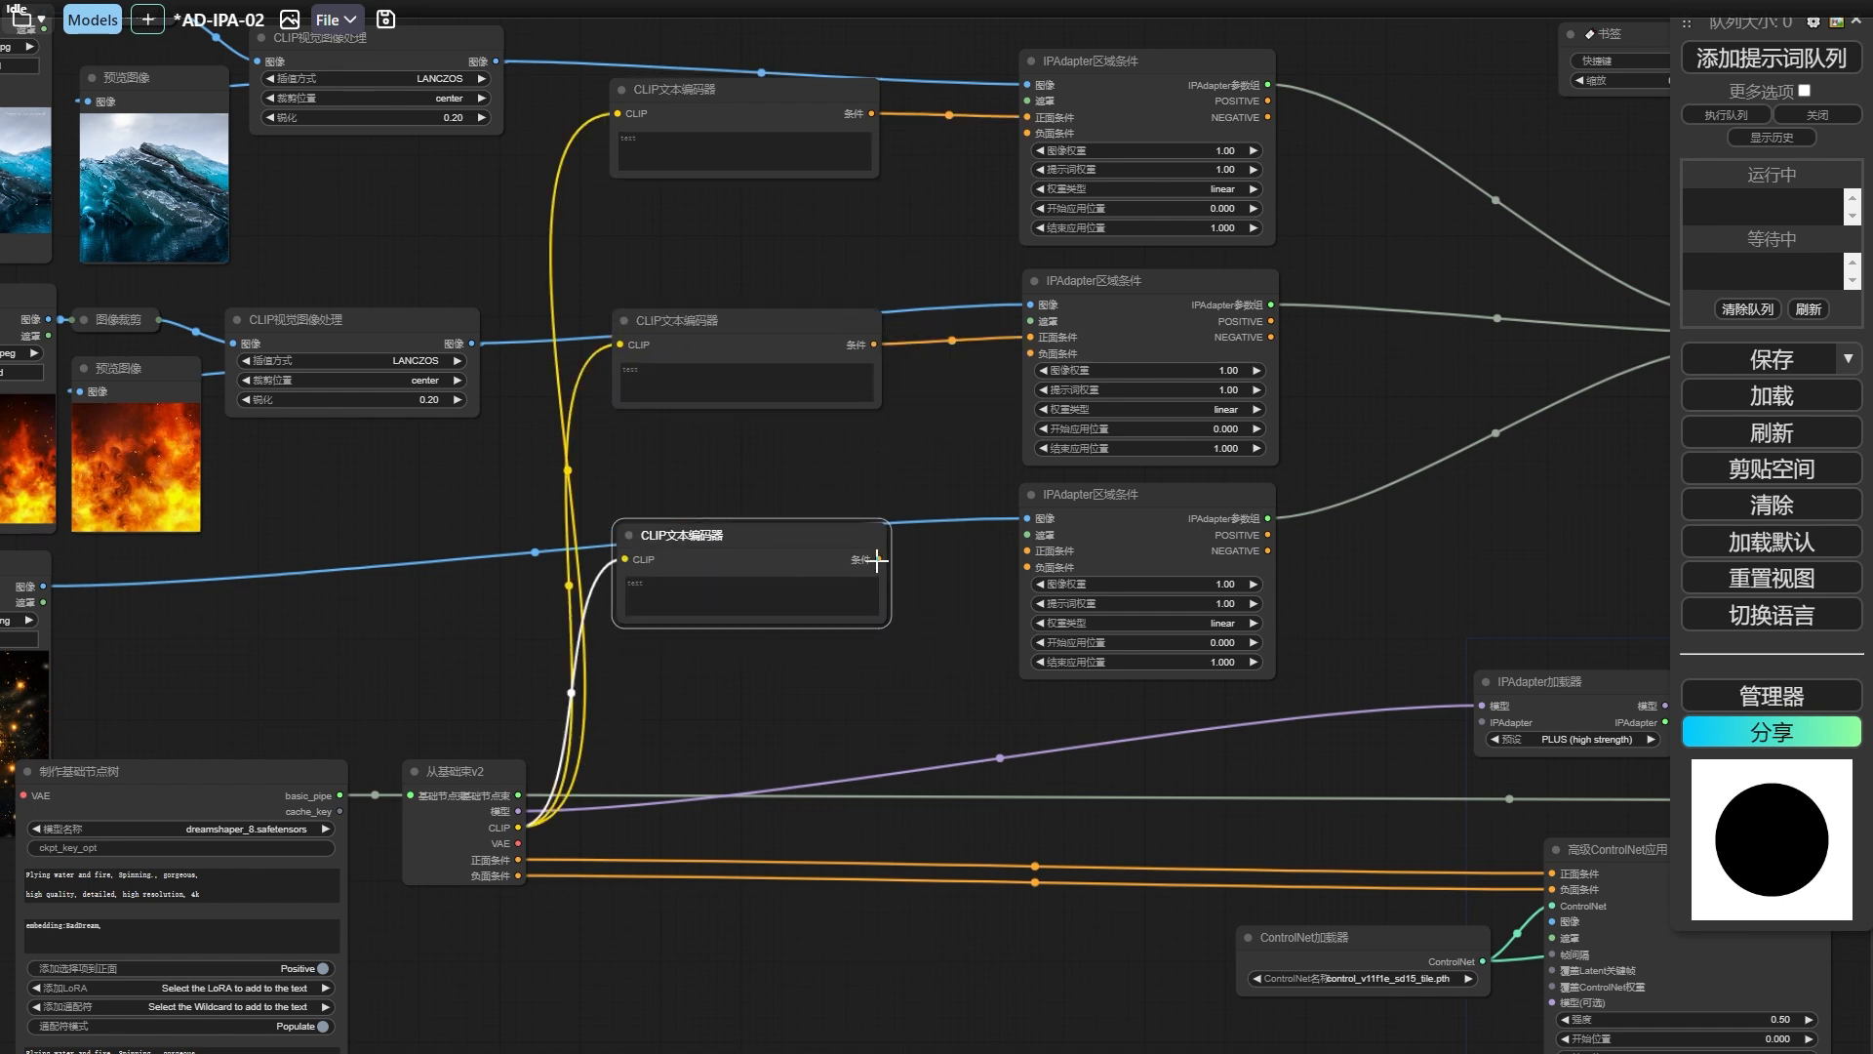
drag(878, 560, 1027, 550)
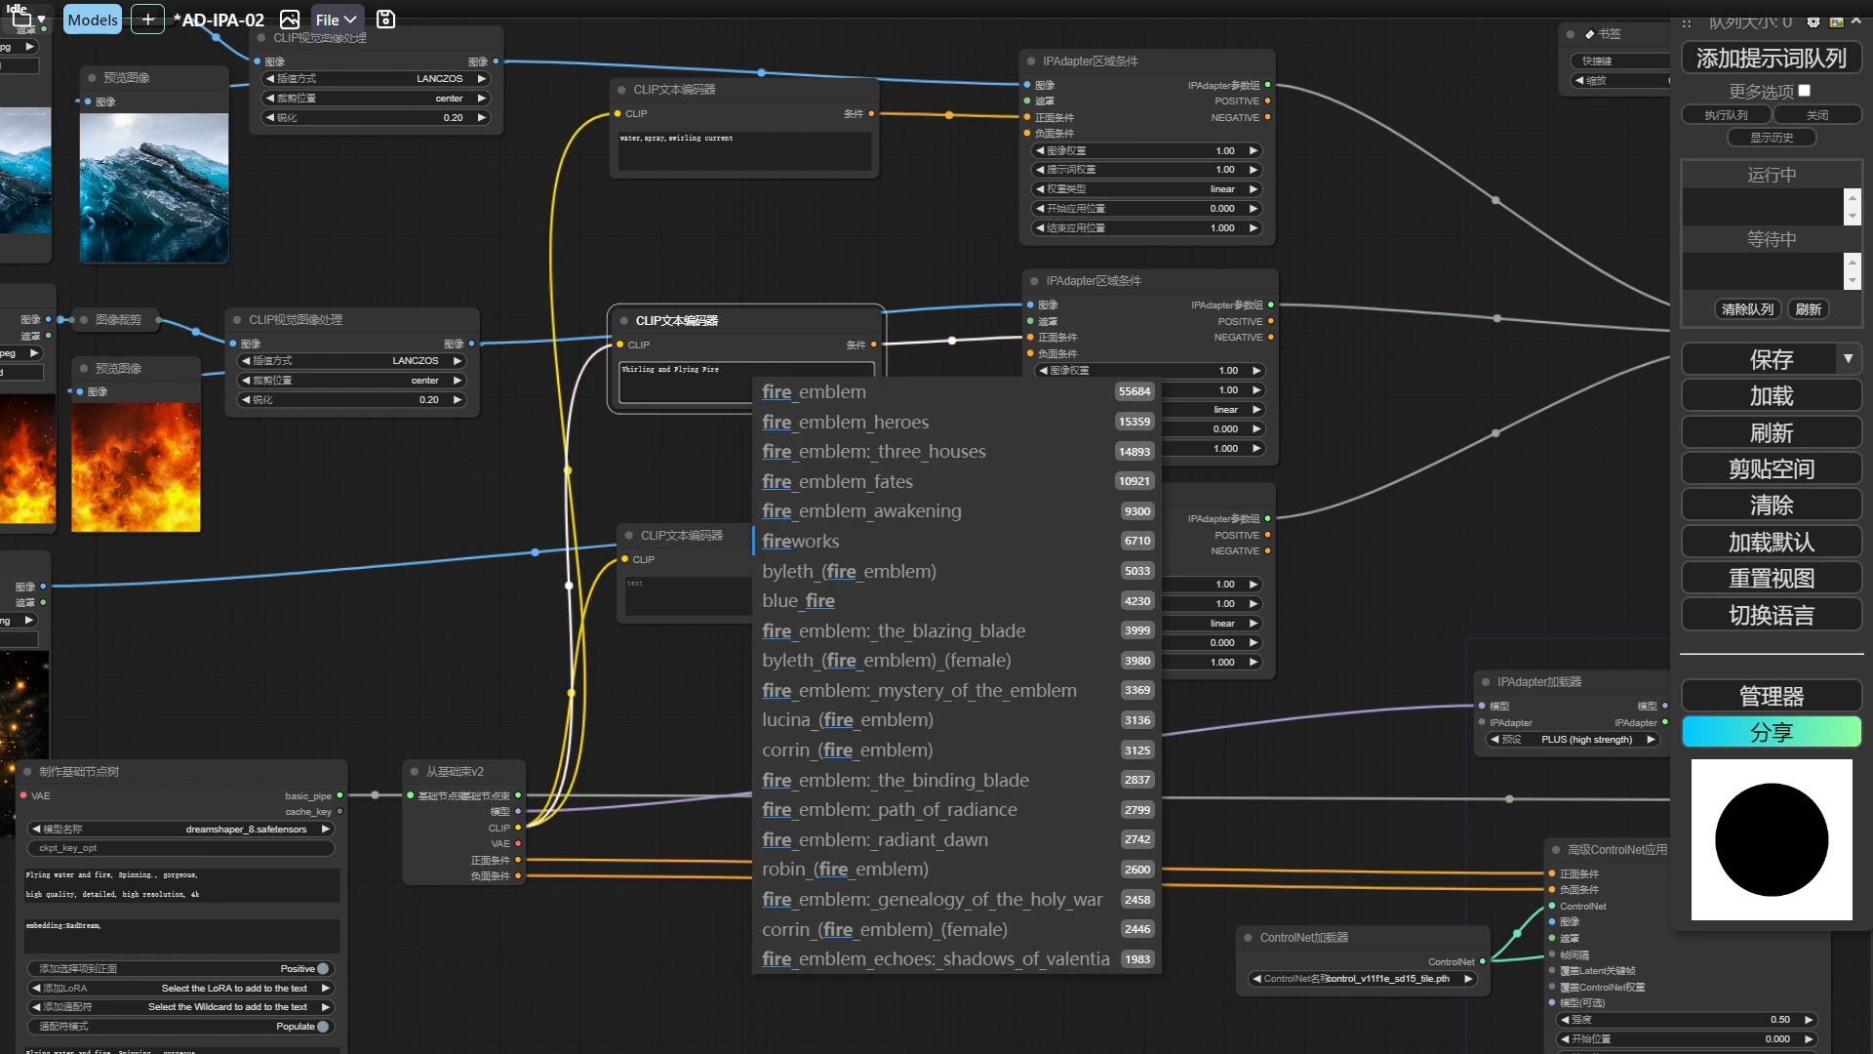
Fill the three text encoders with "water,spray,swirling current", "Whirling and Flying Fire" and "The cosmic starry sky, floating with mysterious runes,".
key(alt+Tab)
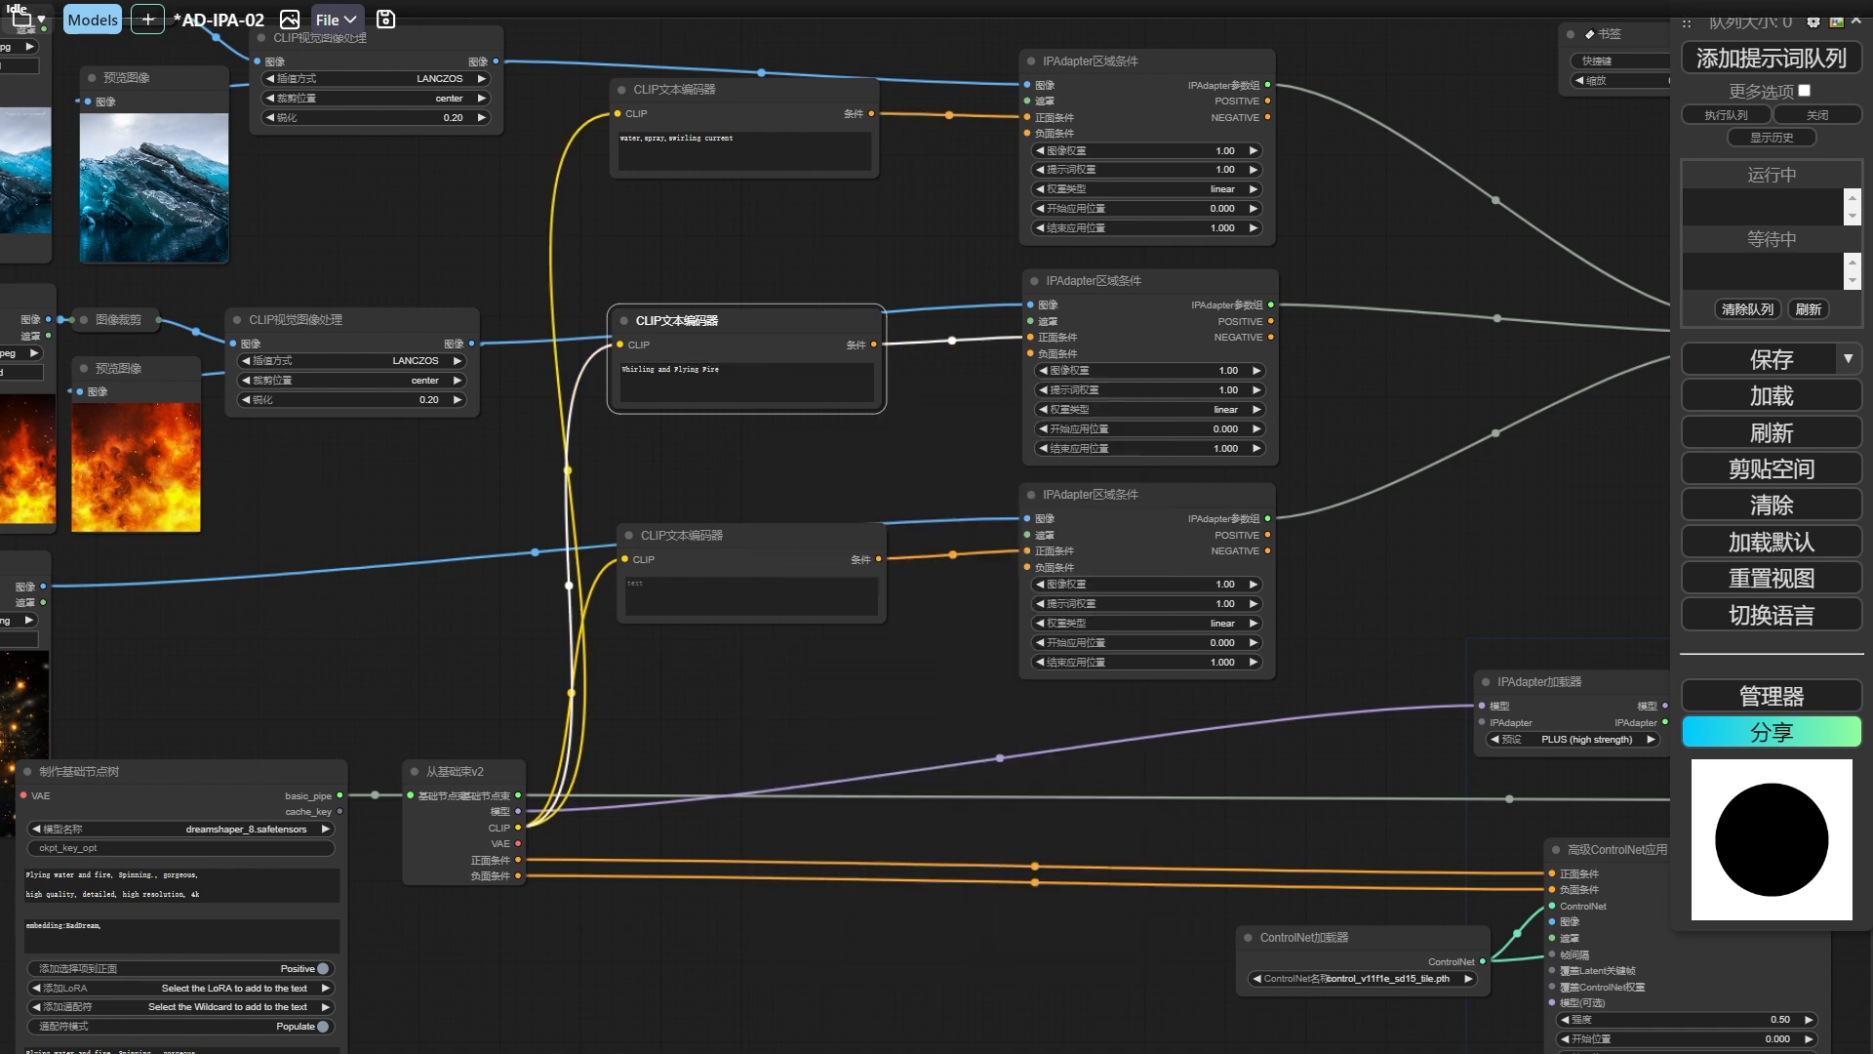
click(704, 587)
text(The cosmic starry sky， floating with mysterious runes)
scroll(537, 615, up, 9)
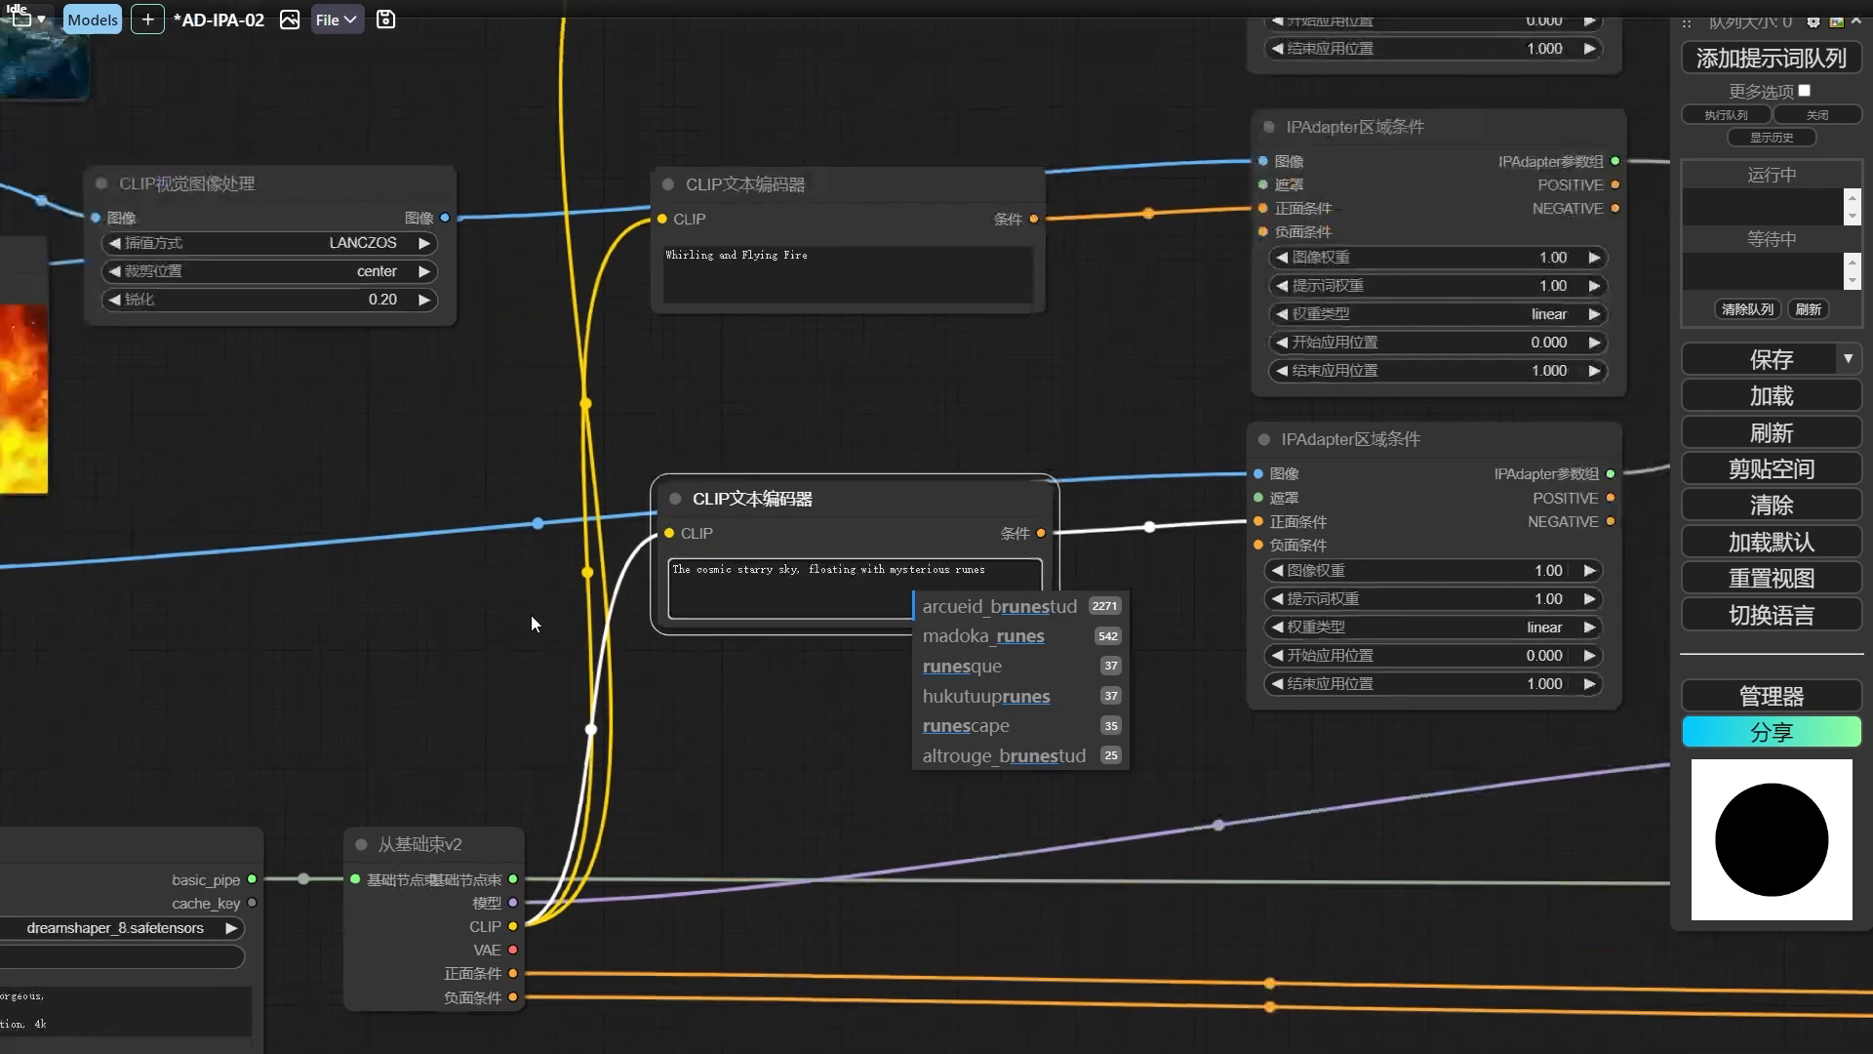
key(Escape)
scroll(570, 605, down, 3)
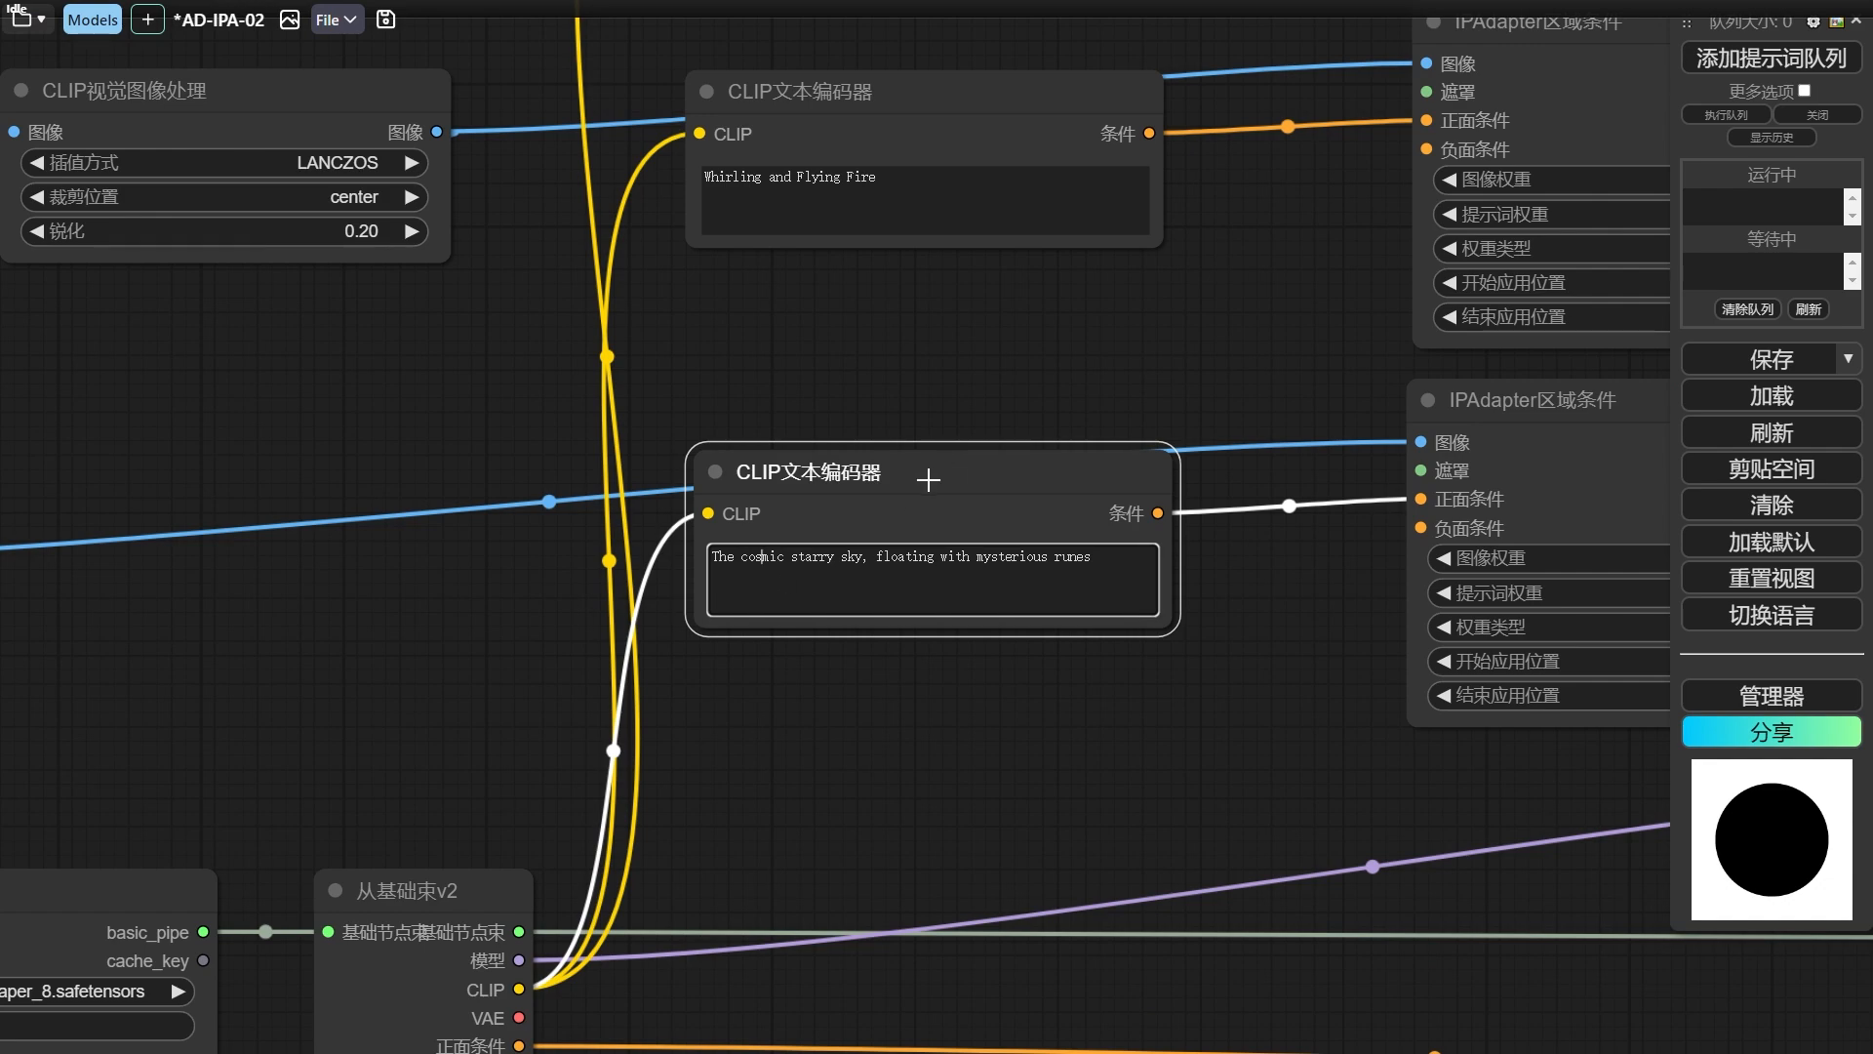
drag(939, 478, 900, 476)
Move the yin-yang image loading, 图像到遮罩 and mask preview nodes together to the area below the base pipeline nodes.
drag(1293, 645, 964, 533)
scroll(964, 533, down, 12)
drag(944, 928, 513, 821)
scroll(978, 531, down, 5)
drag(513, 822, 465, 829)
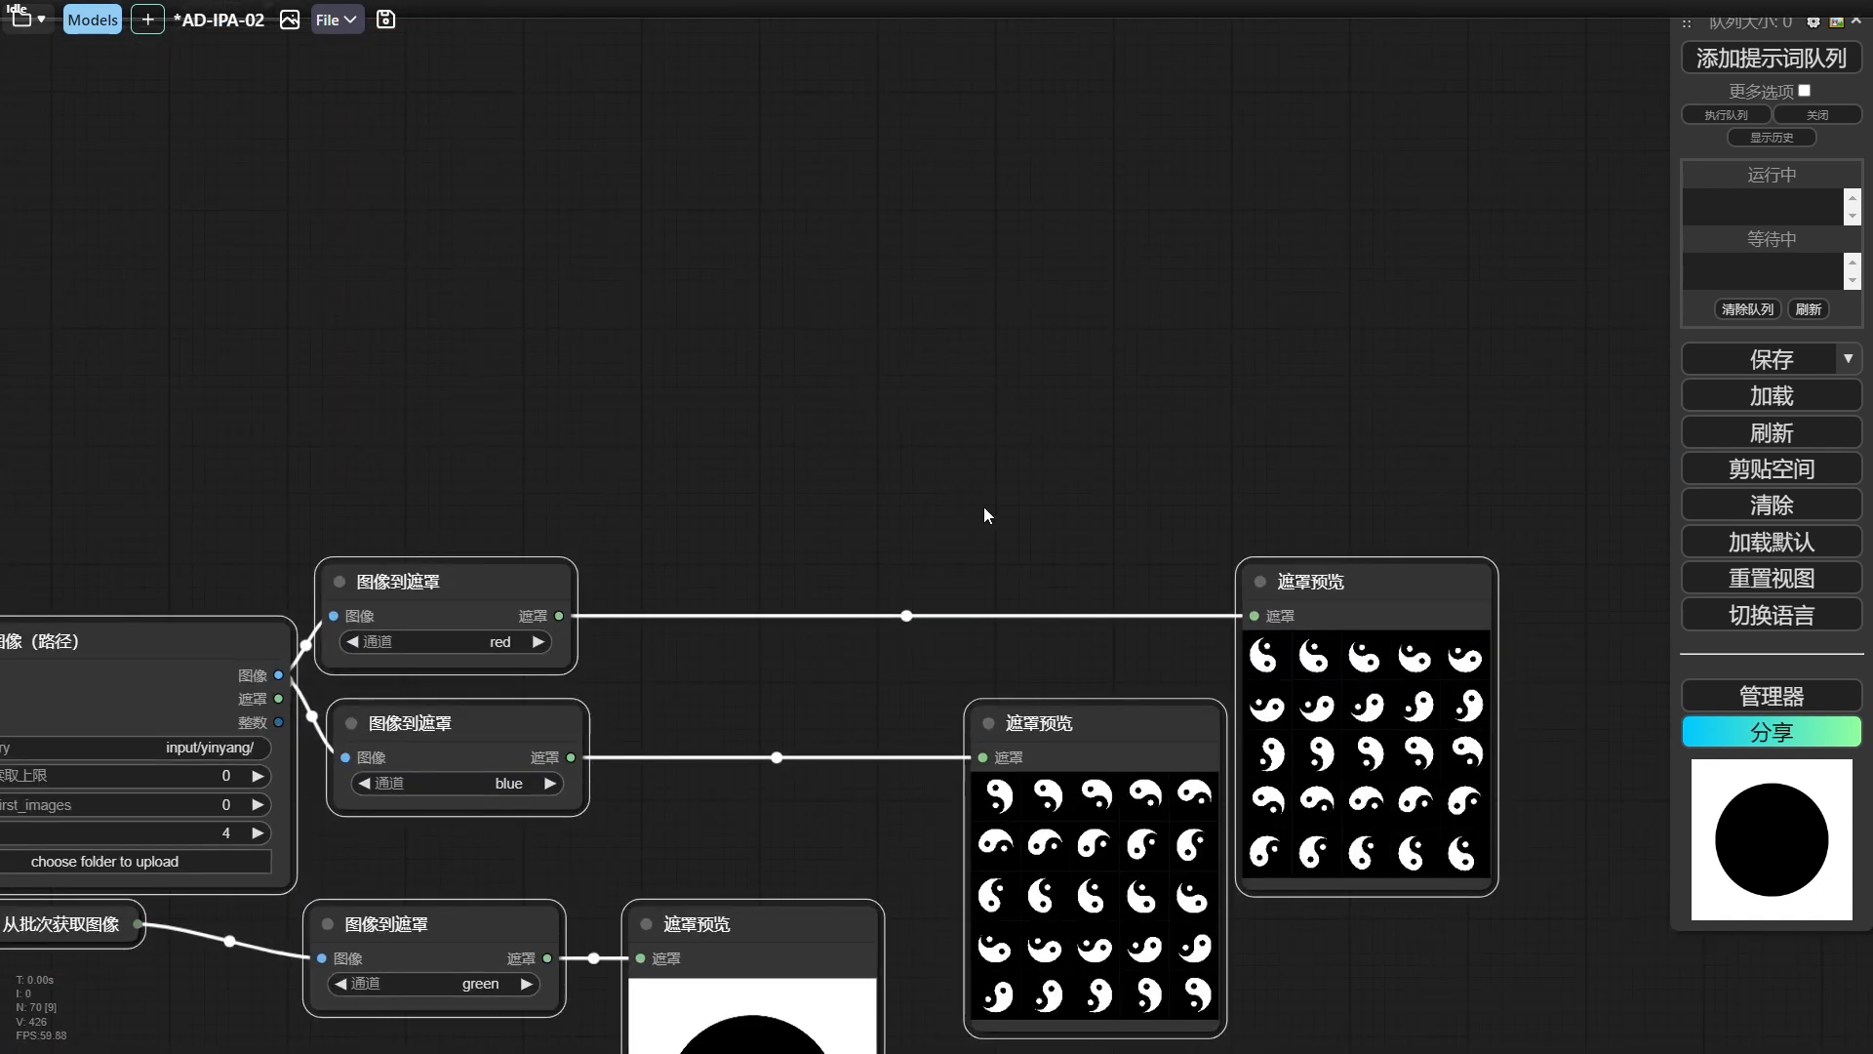
drag(983, 507, 964, 436)
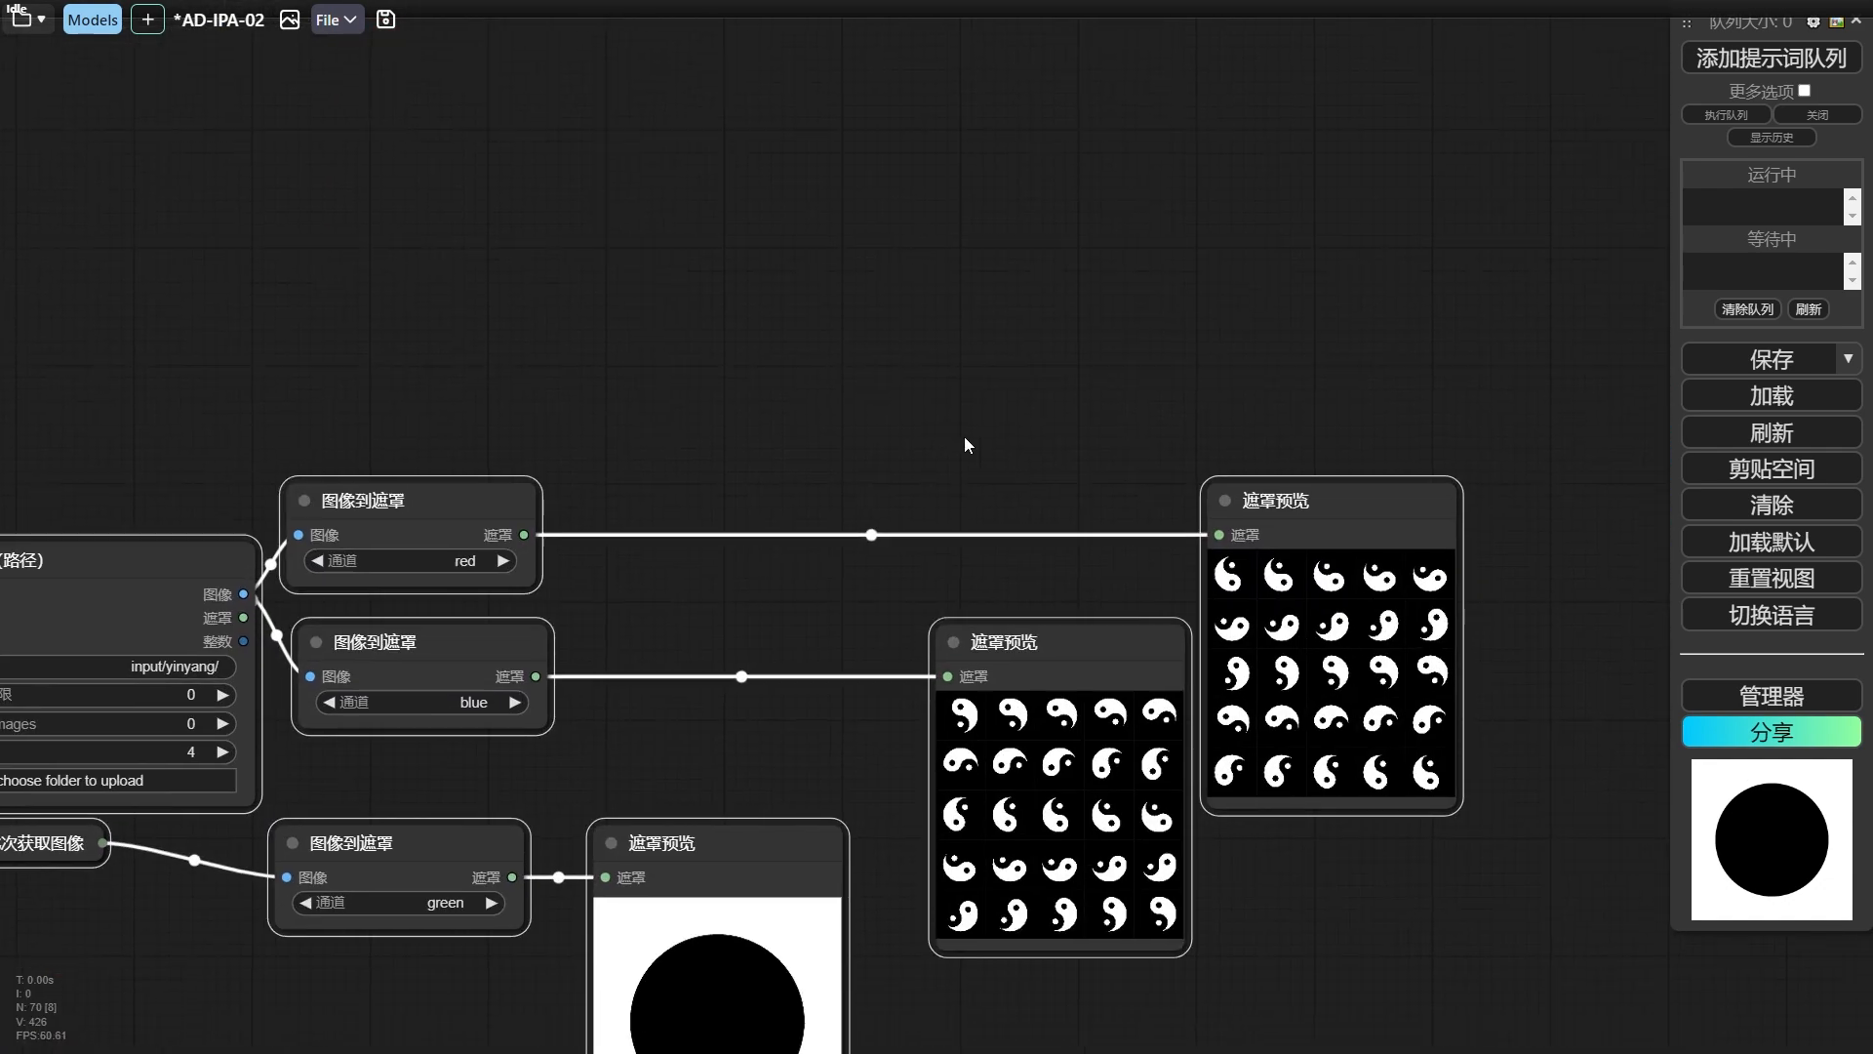
scroll(845, 502, down, 9)
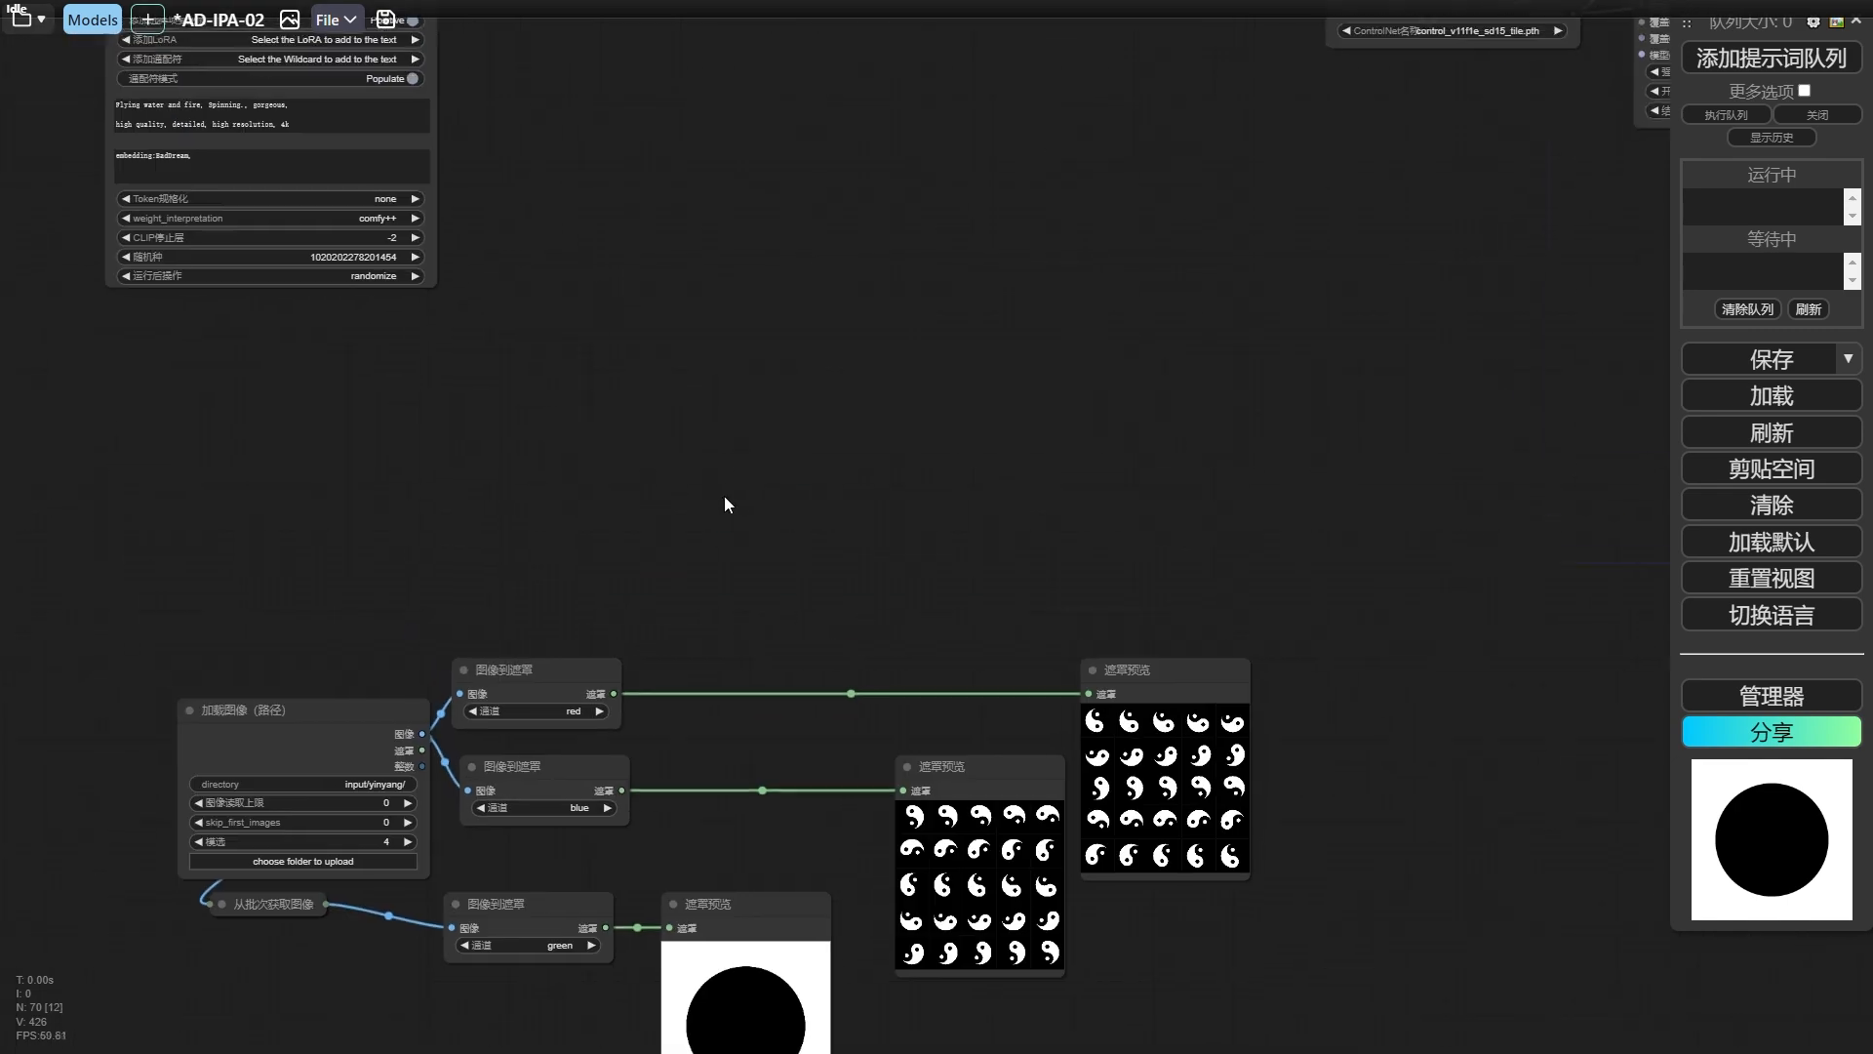
Connect the red, blue and green masks to the three region nodes, and the ice and fire images with their masks to the two 高级ControlNet应用 nodes.
scroll(821, 599, down, 2)
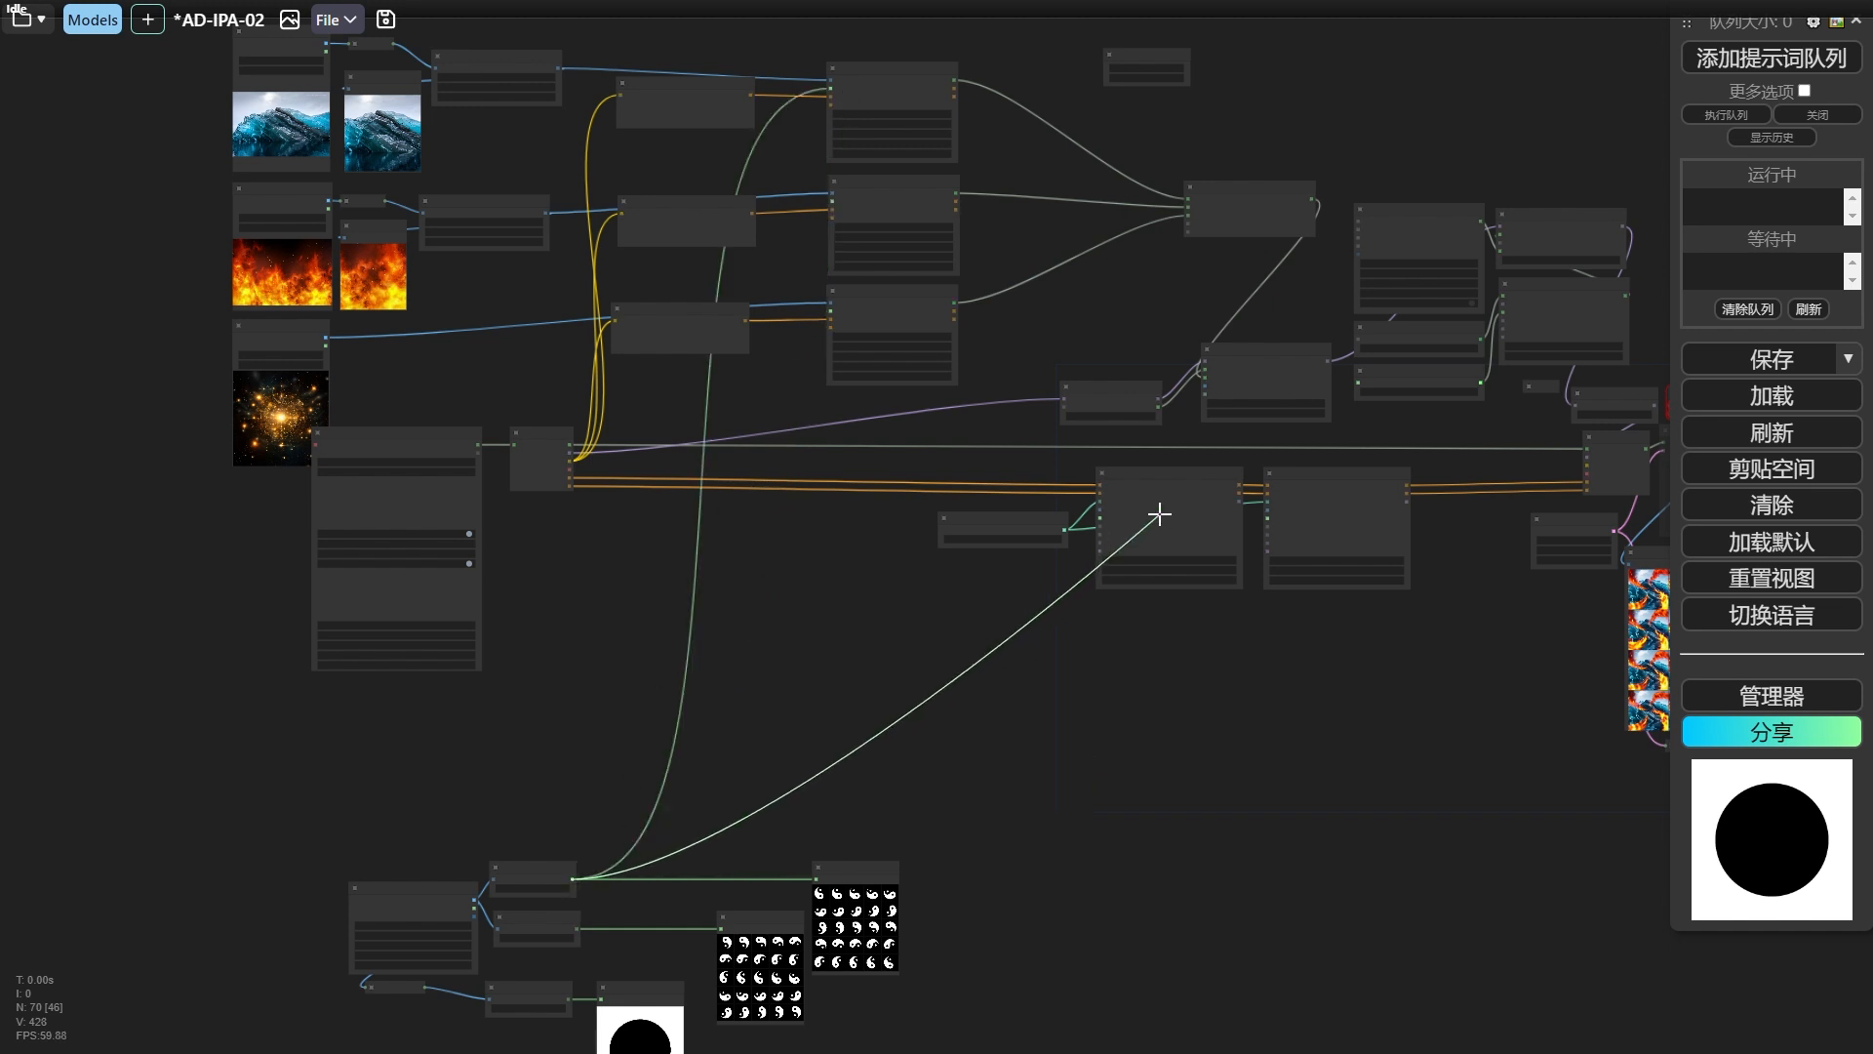
drag(1159, 514, 1161, 515)
drag(1336, 673, 1375, 690)
drag(1376, 689, 867, 566)
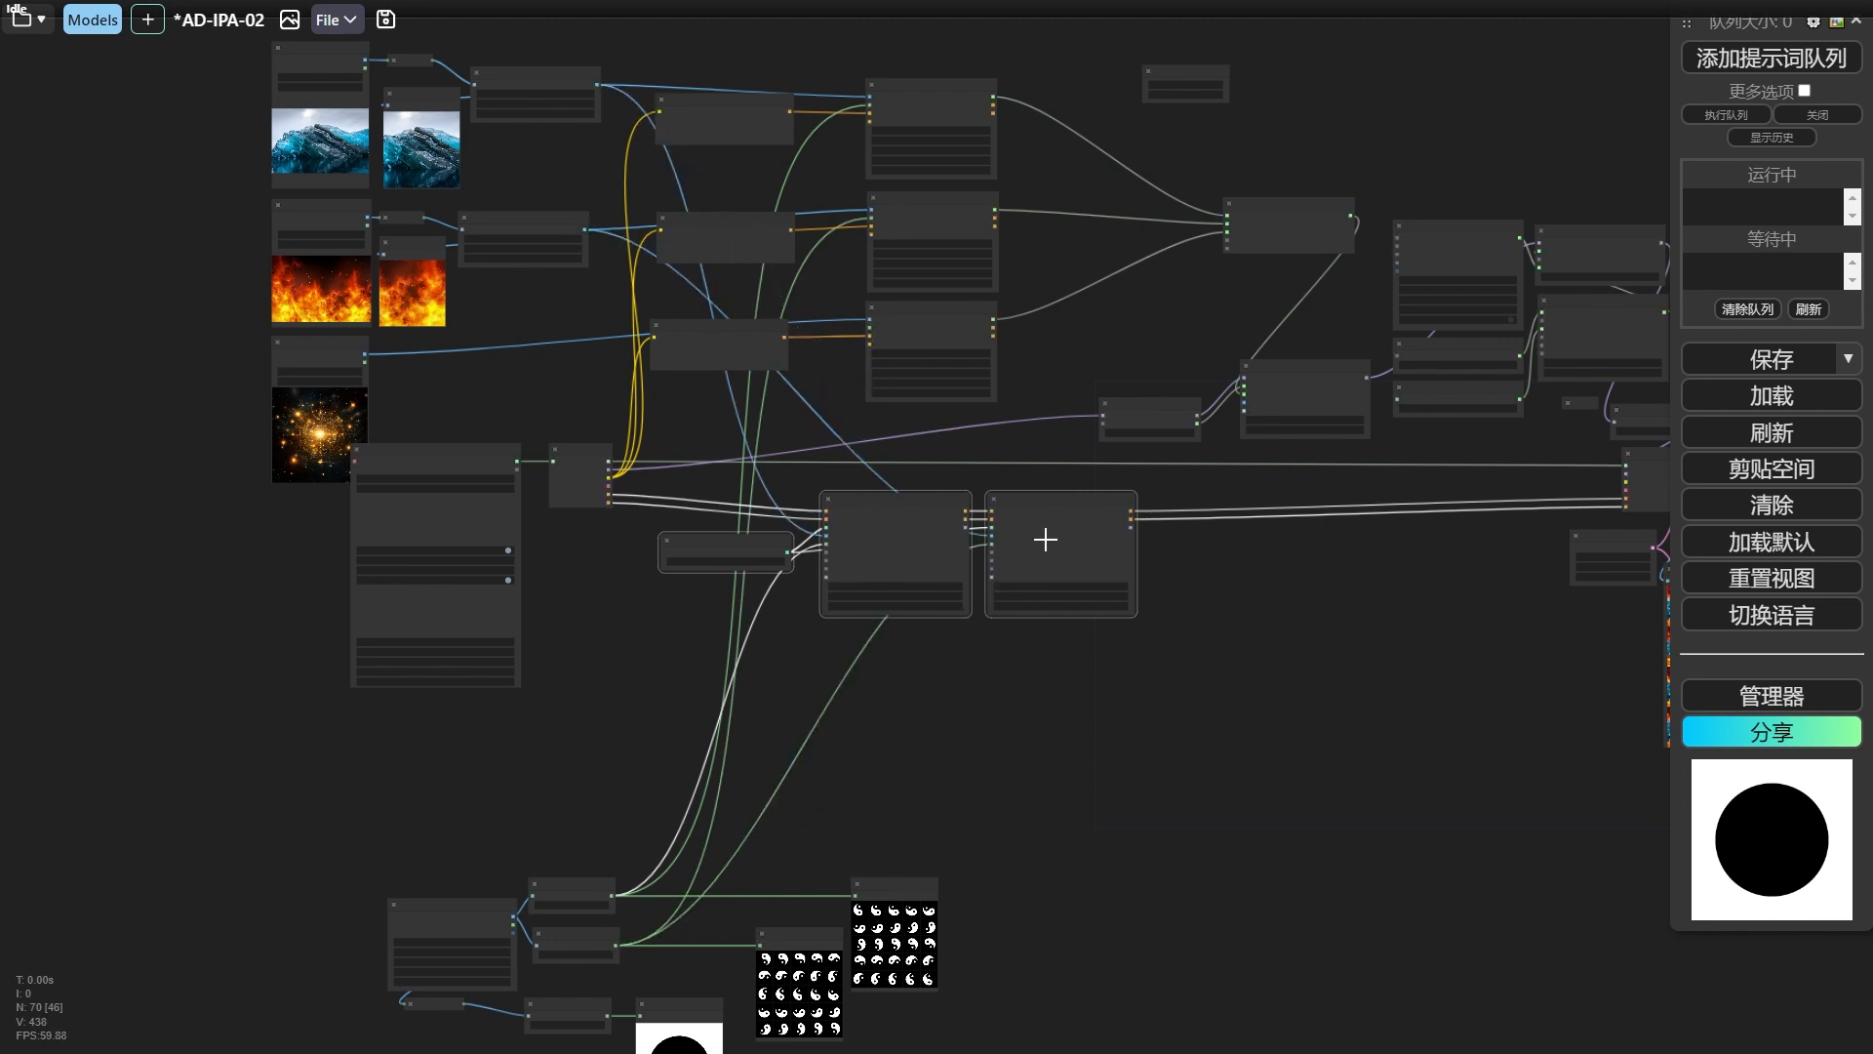
click(717, 972)
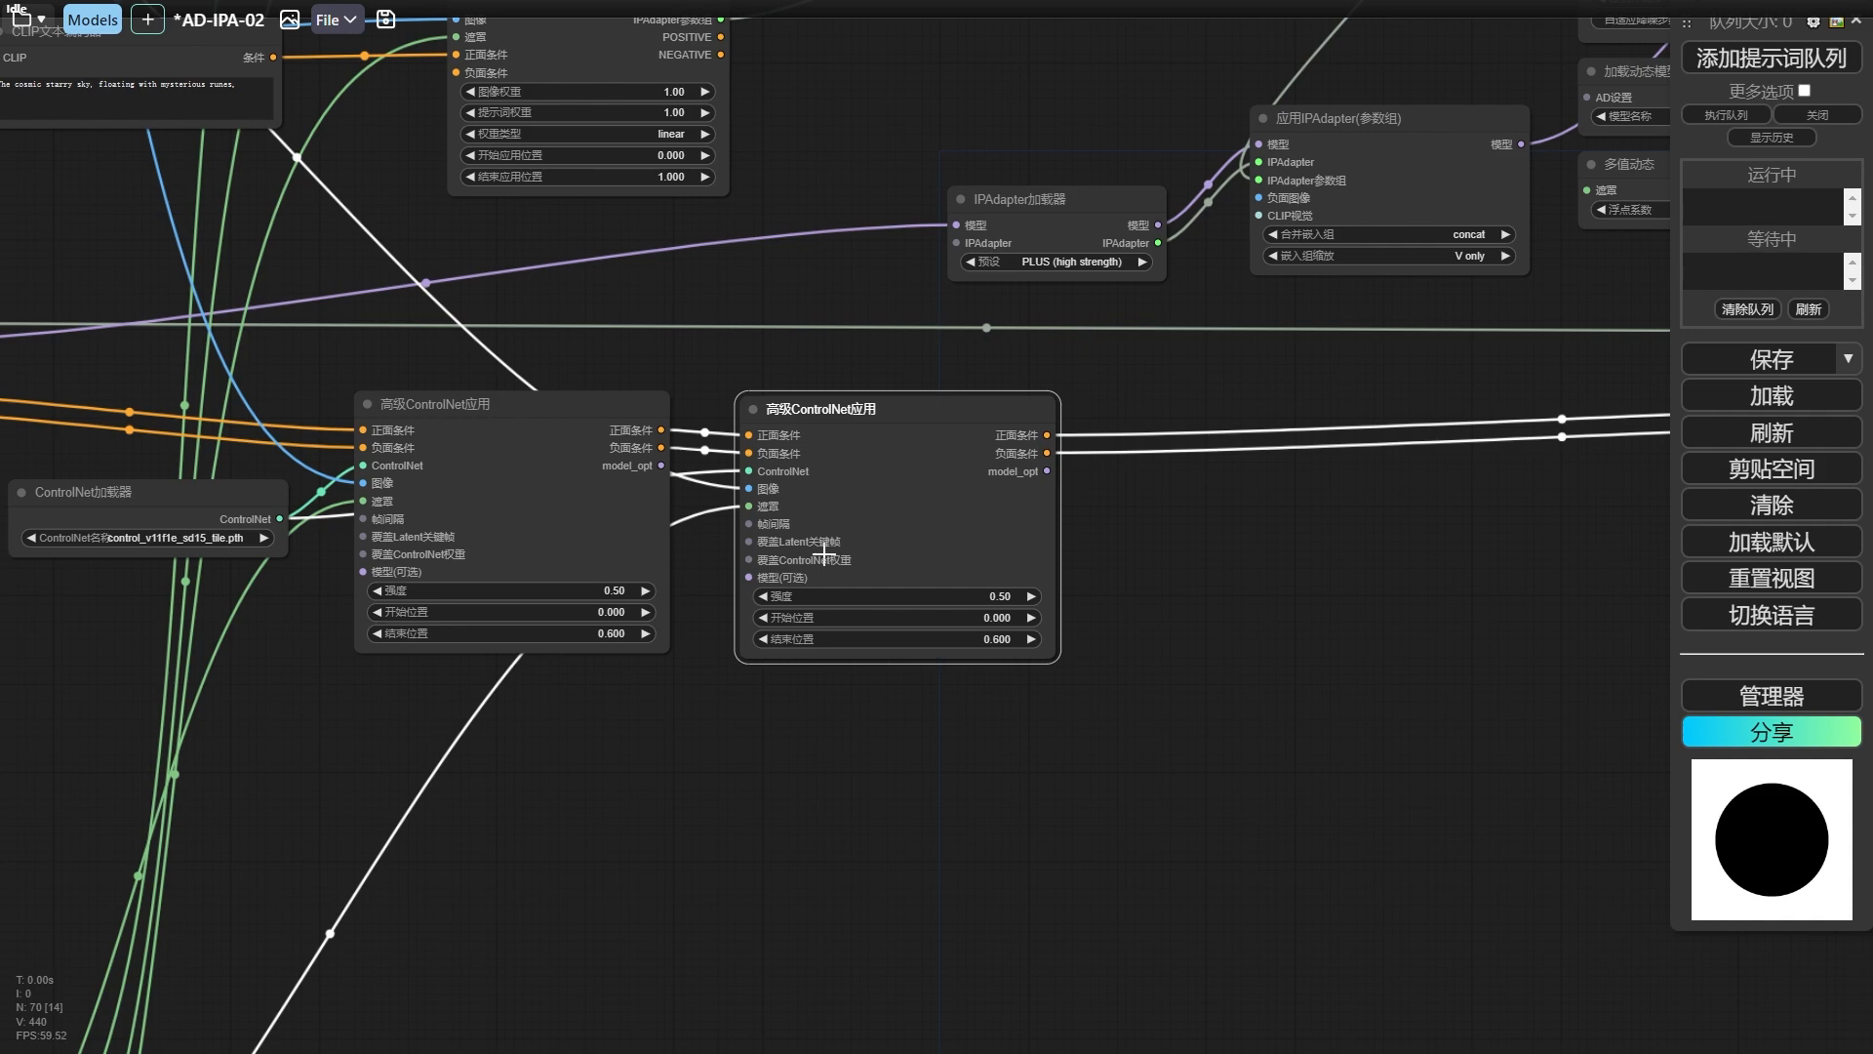
Add a 合并条件 node and connect the POSITIVE outputs of all three IPAdapter区域条件 nodes to it.
scroll(827, 485, down, 10)
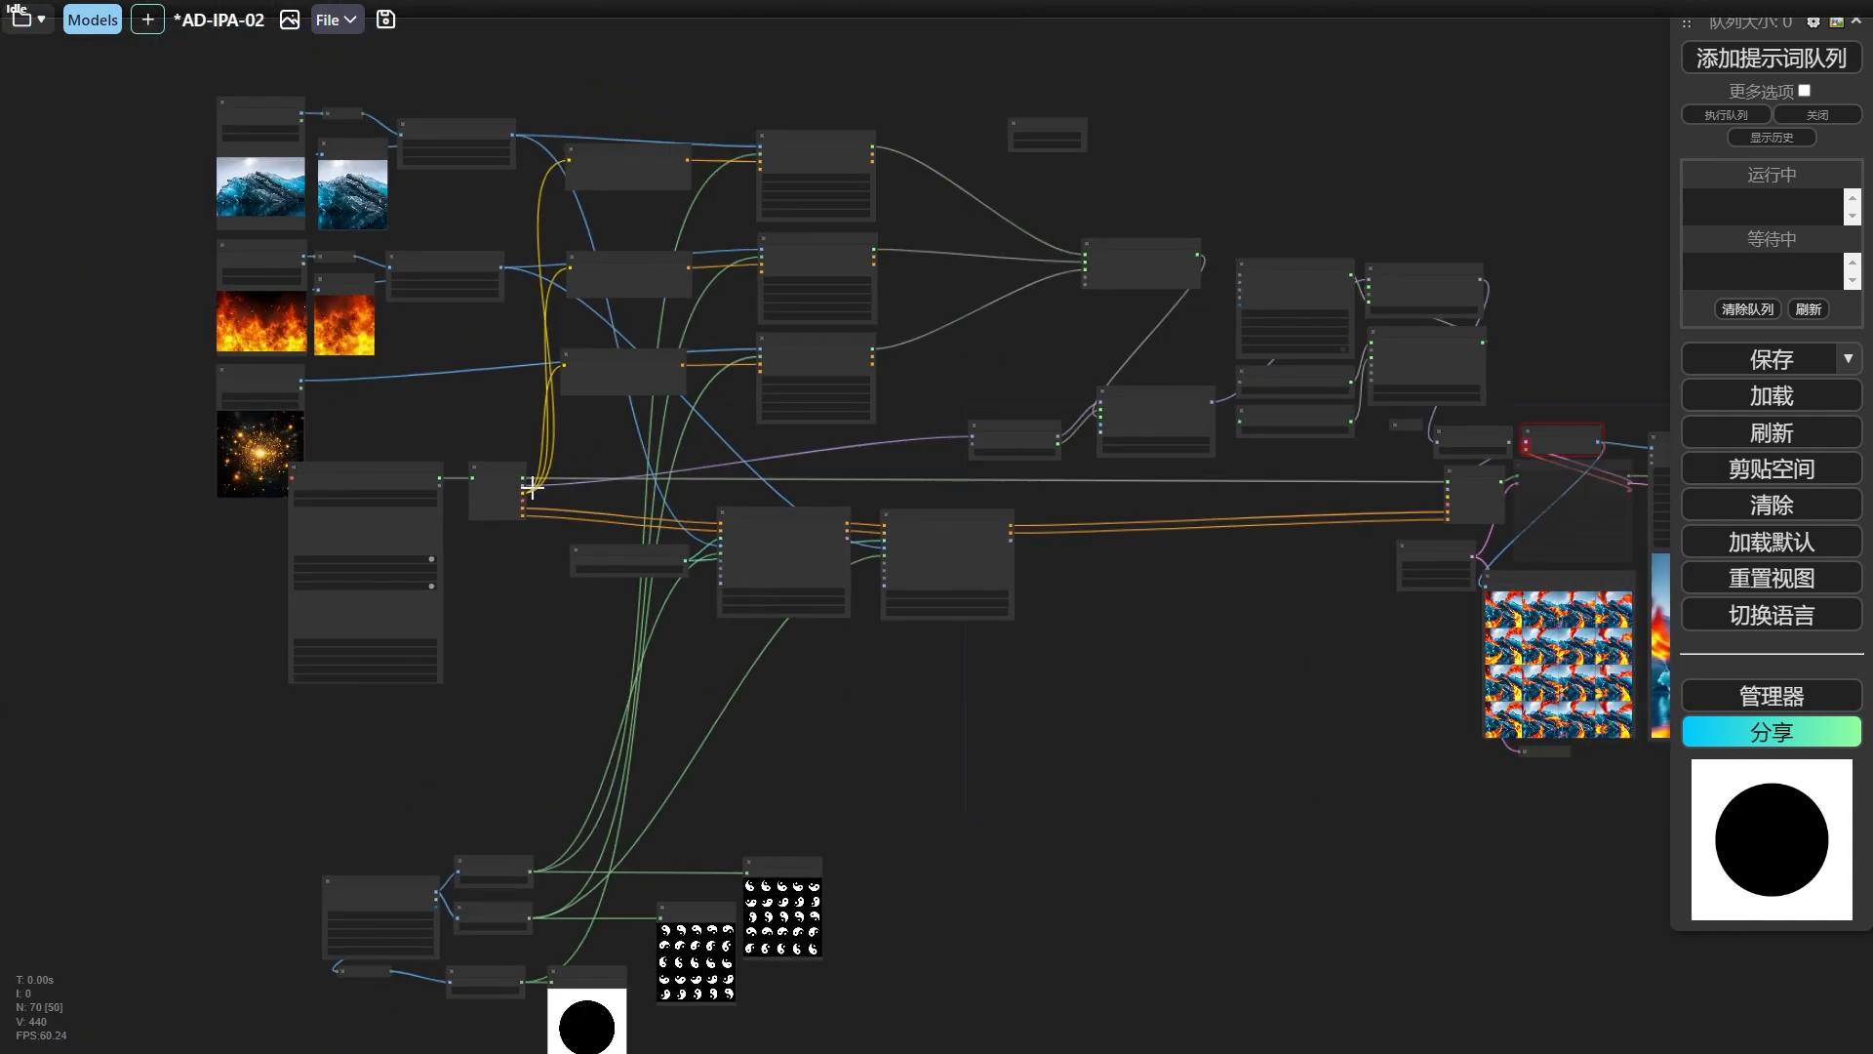
scroll(532, 488, up, 8)
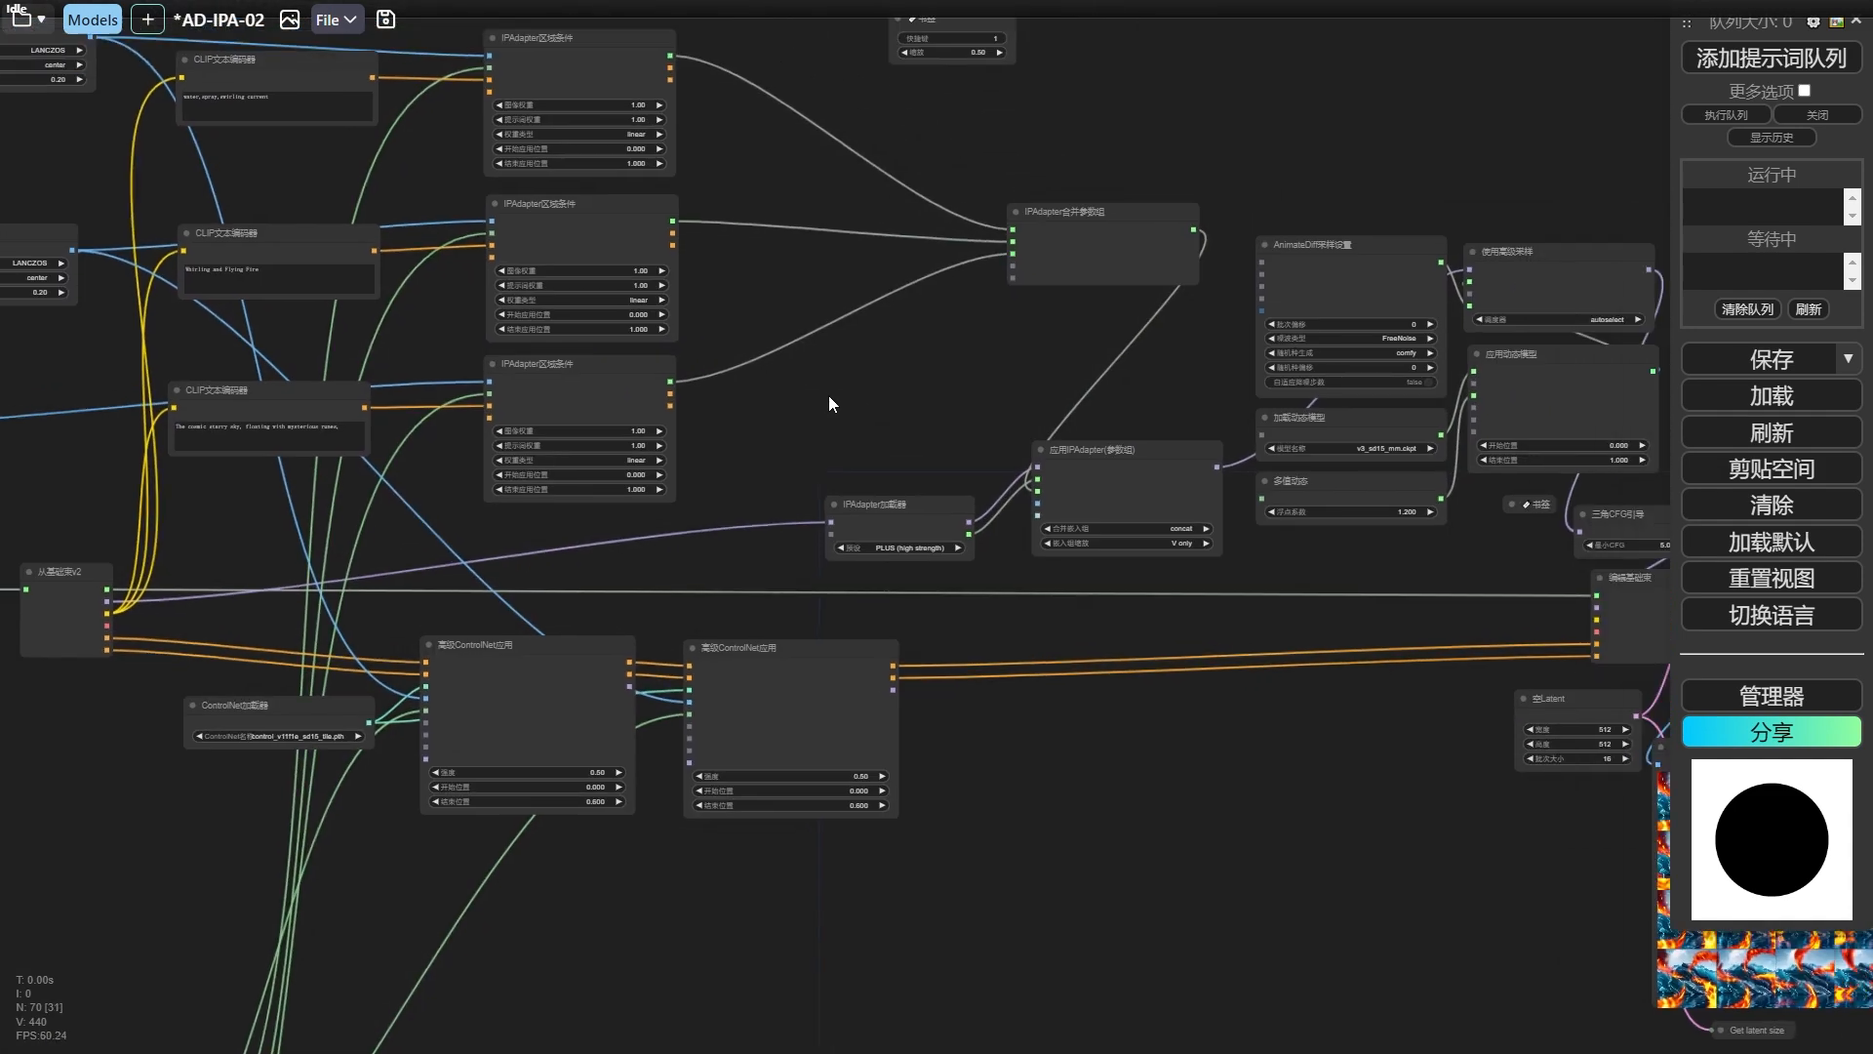
scroll(828, 395, up, 2)
drag(670, 67, 783, 188)
click(834, 400)
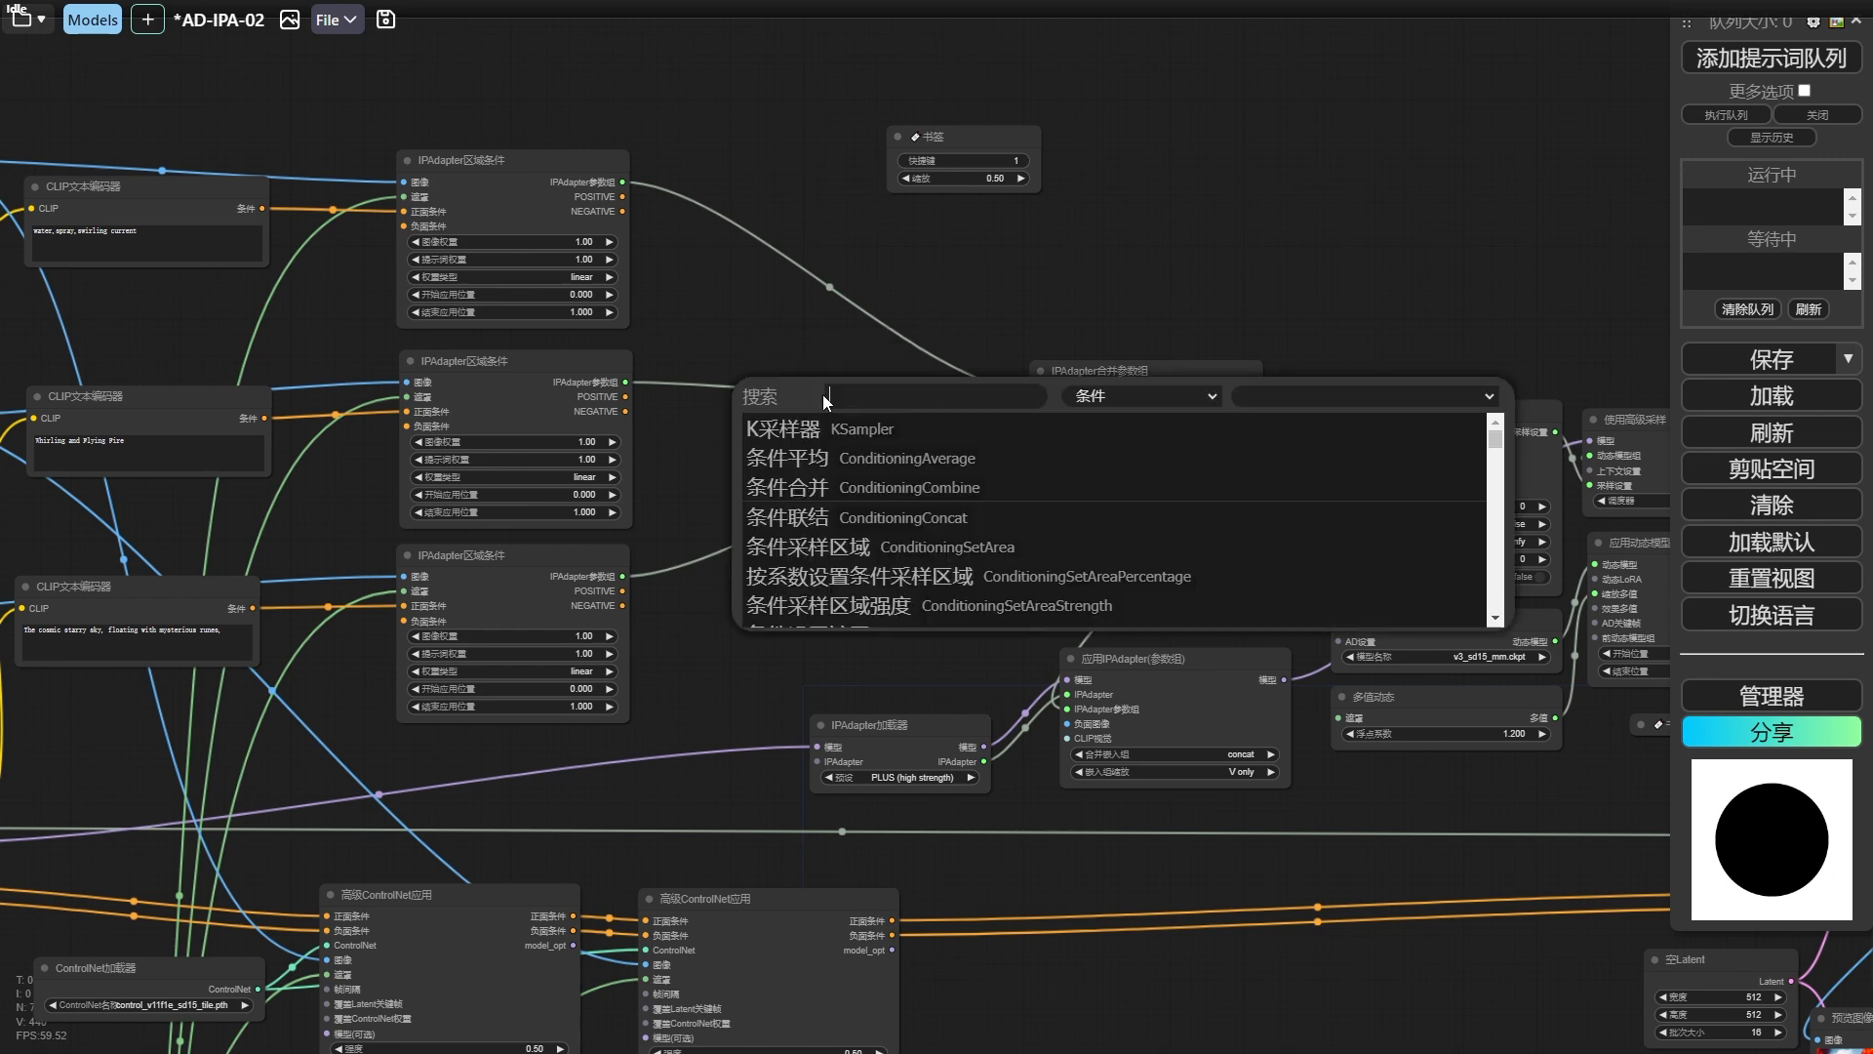
text(imp)
key(Return)
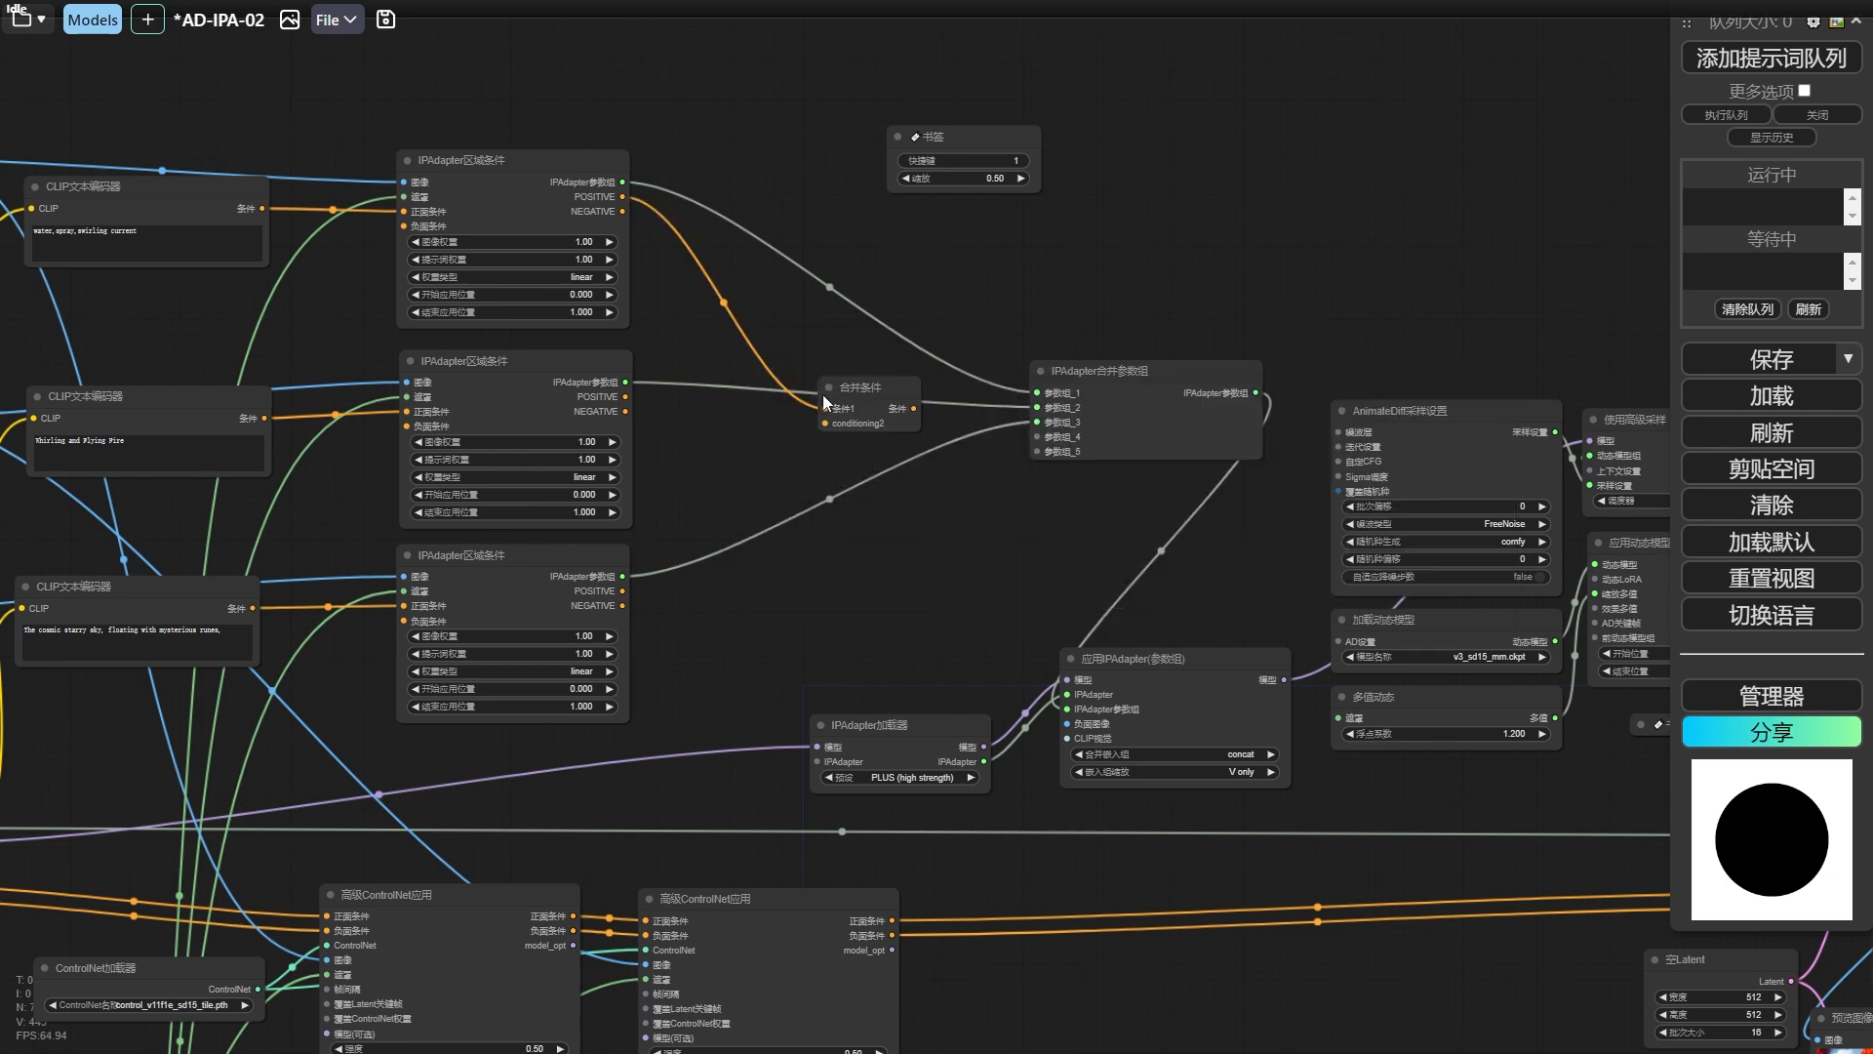
drag(625, 397, 742, 645)
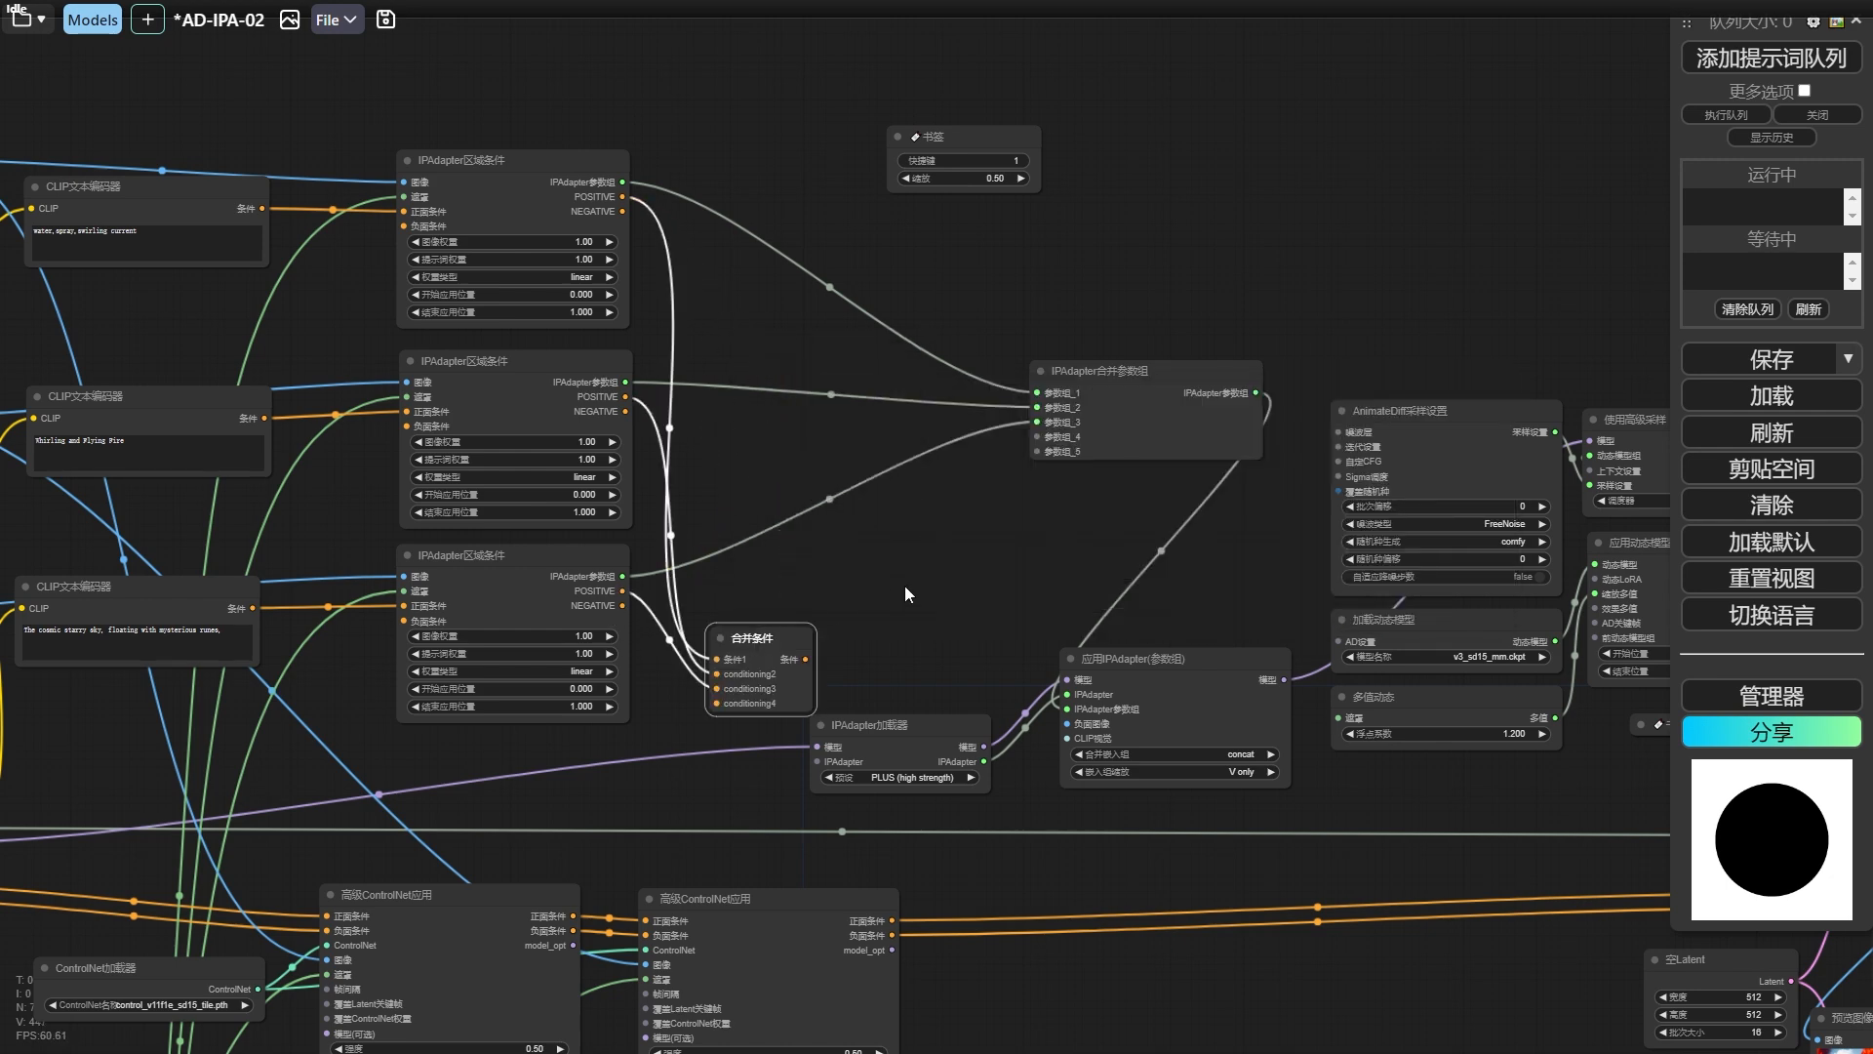
drag(927, 610, 1104, 335)
scroll(1080, 329, down, 1)
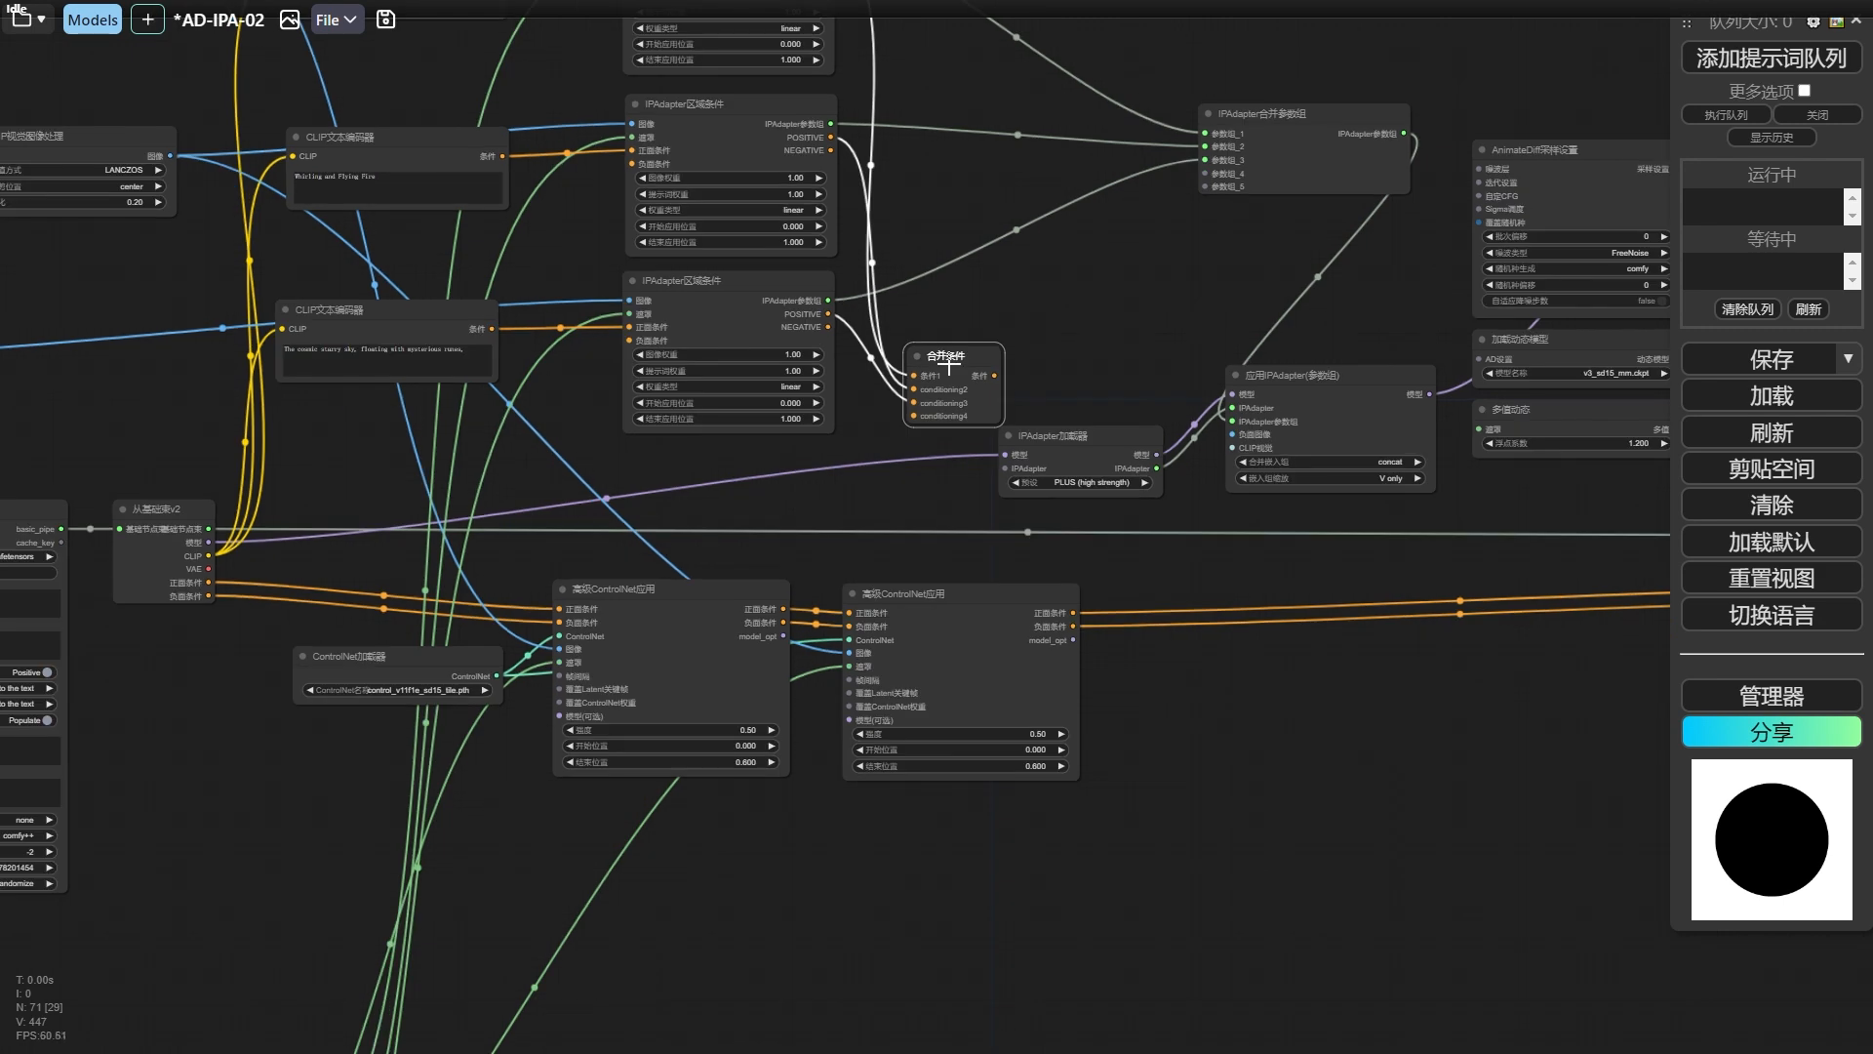
scroll(1239, 565, down, 4)
click(668, 163)
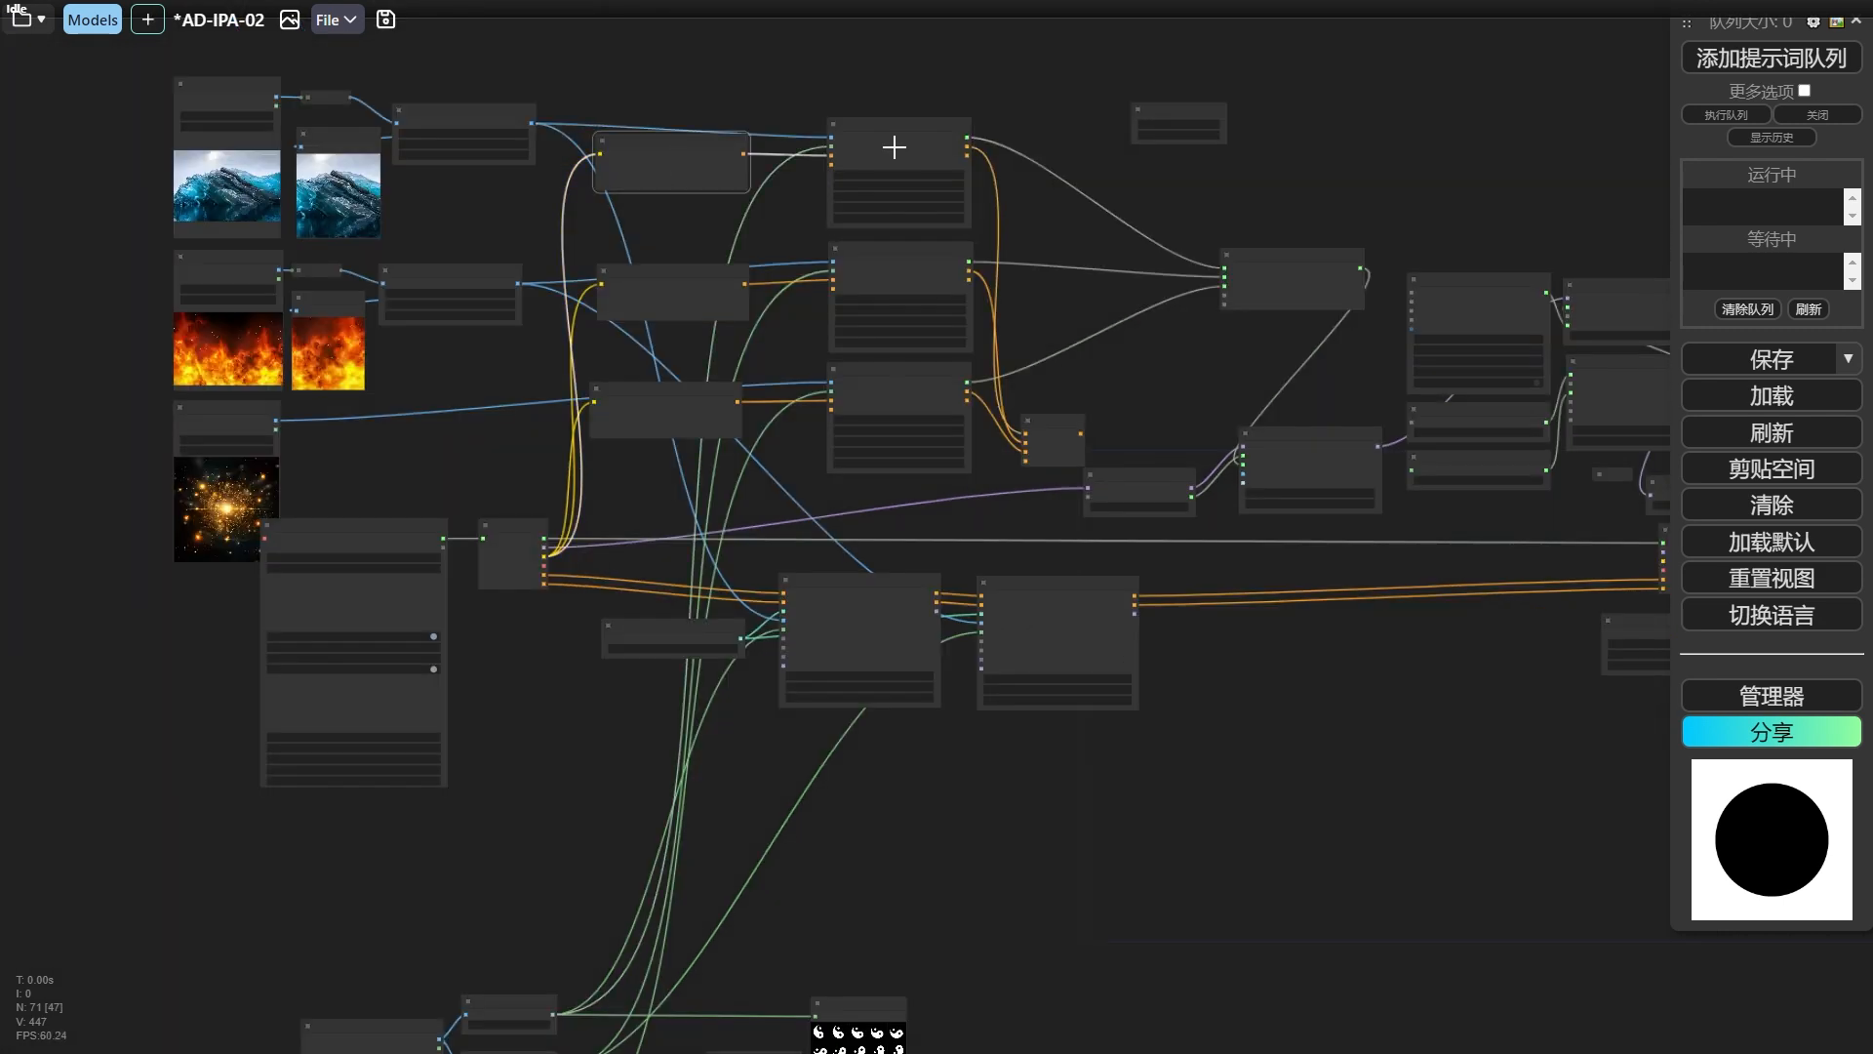
click(891, 288)
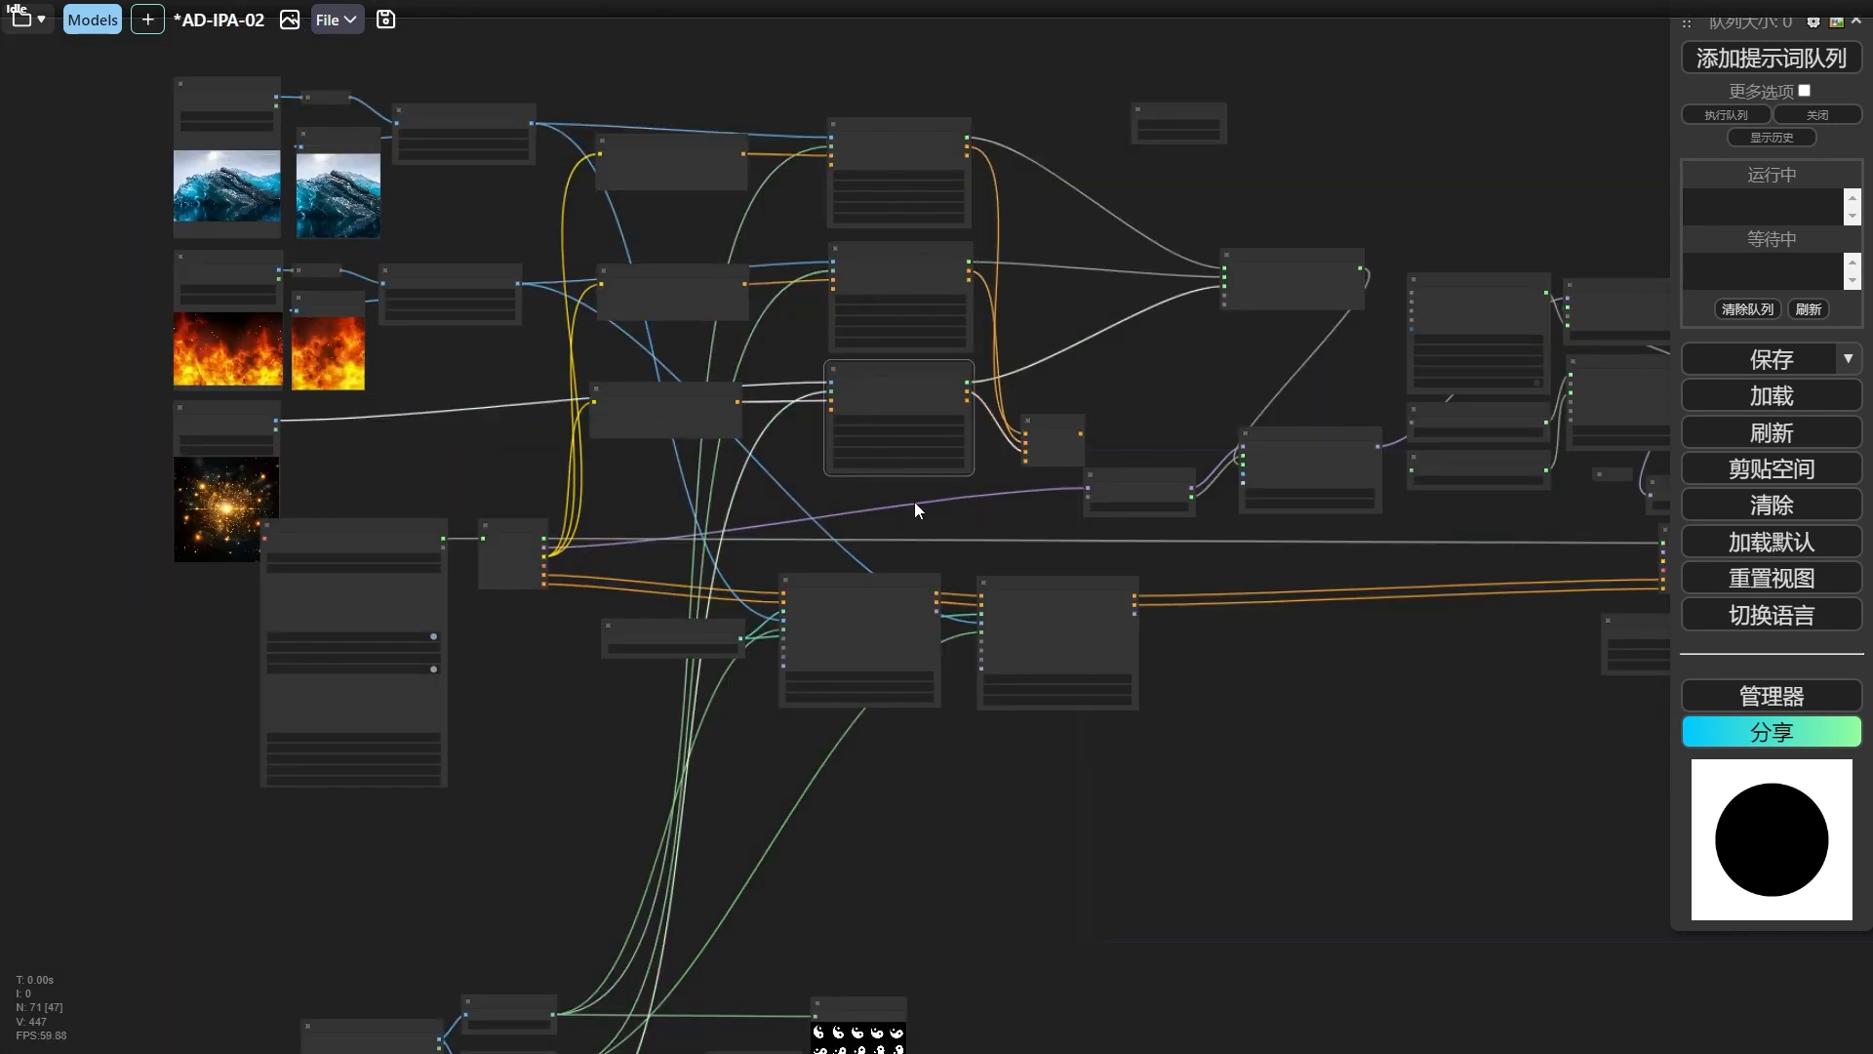
Move the ControlNet加载器 and both 高级ControlNet应用 nodes down together, and place the 合并条件 node in the freed space above them.
drag(1003, 530, 901, 445)
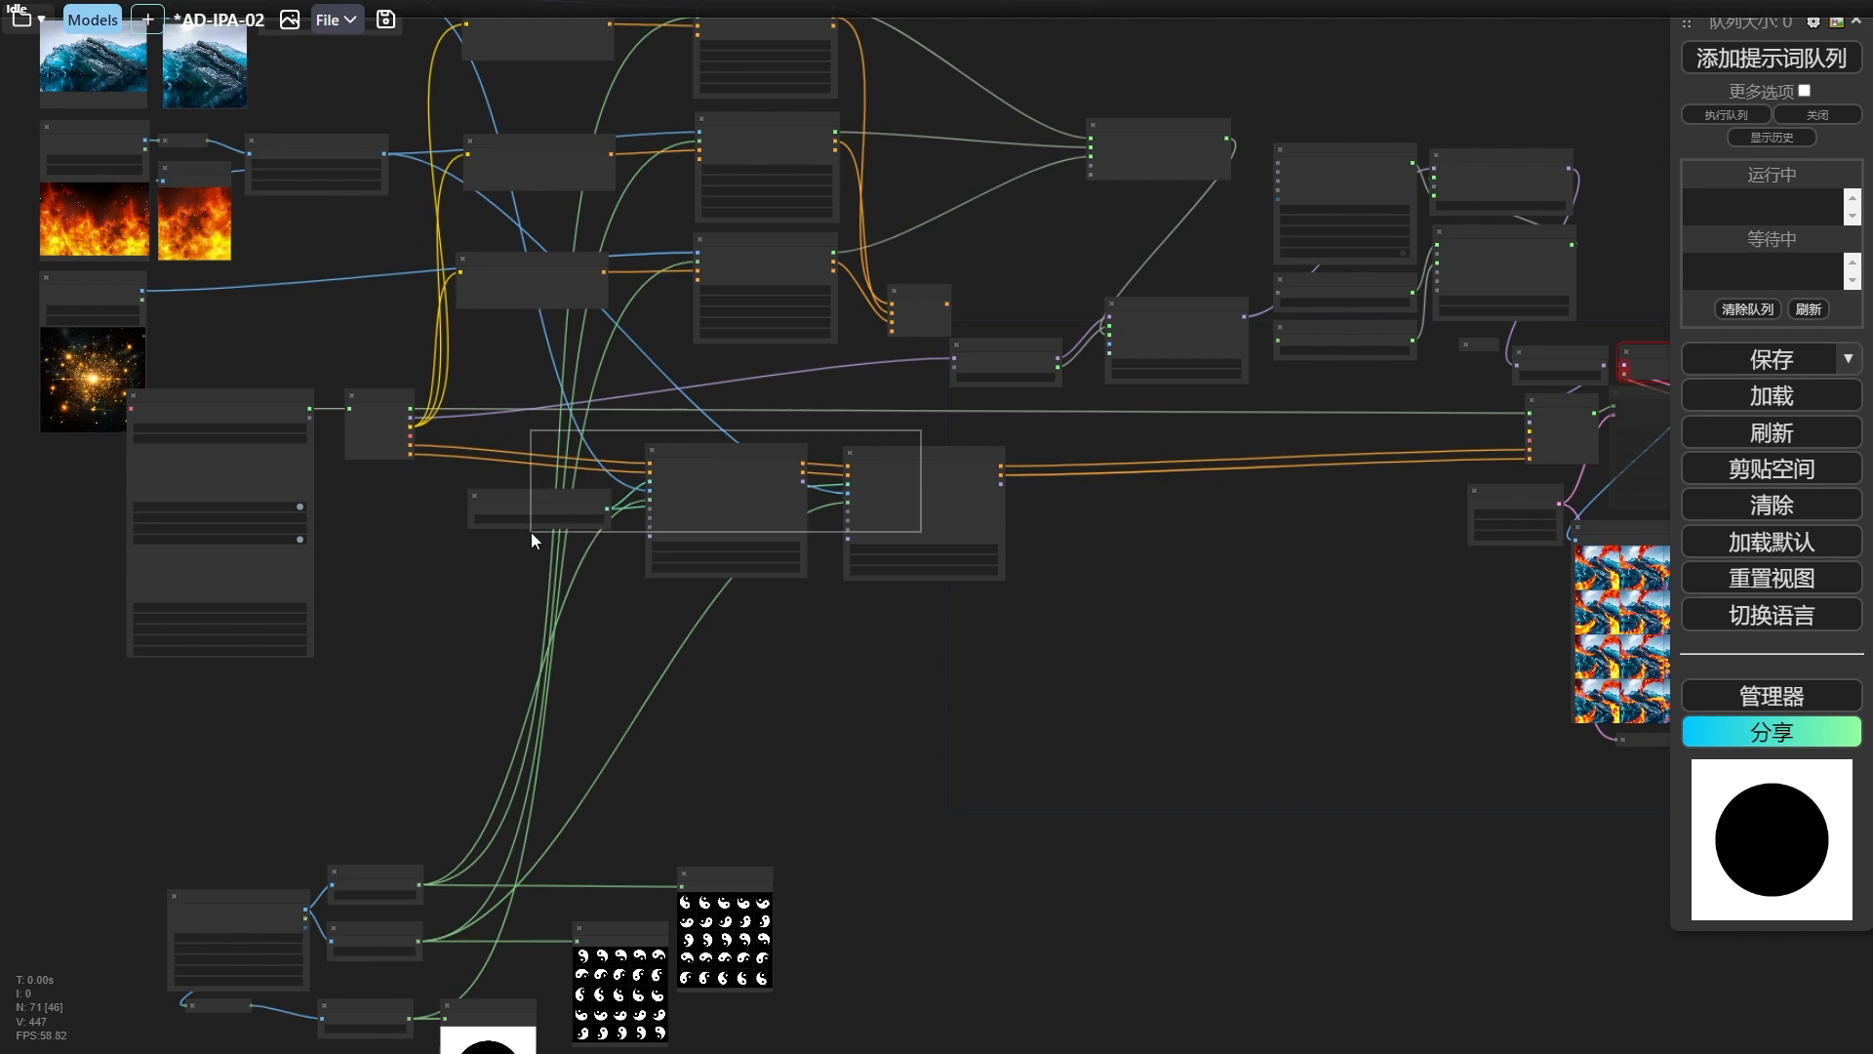
drag(532, 531, 532, 532)
drag(719, 467, 727, 552)
drag(909, 305, 918, 435)
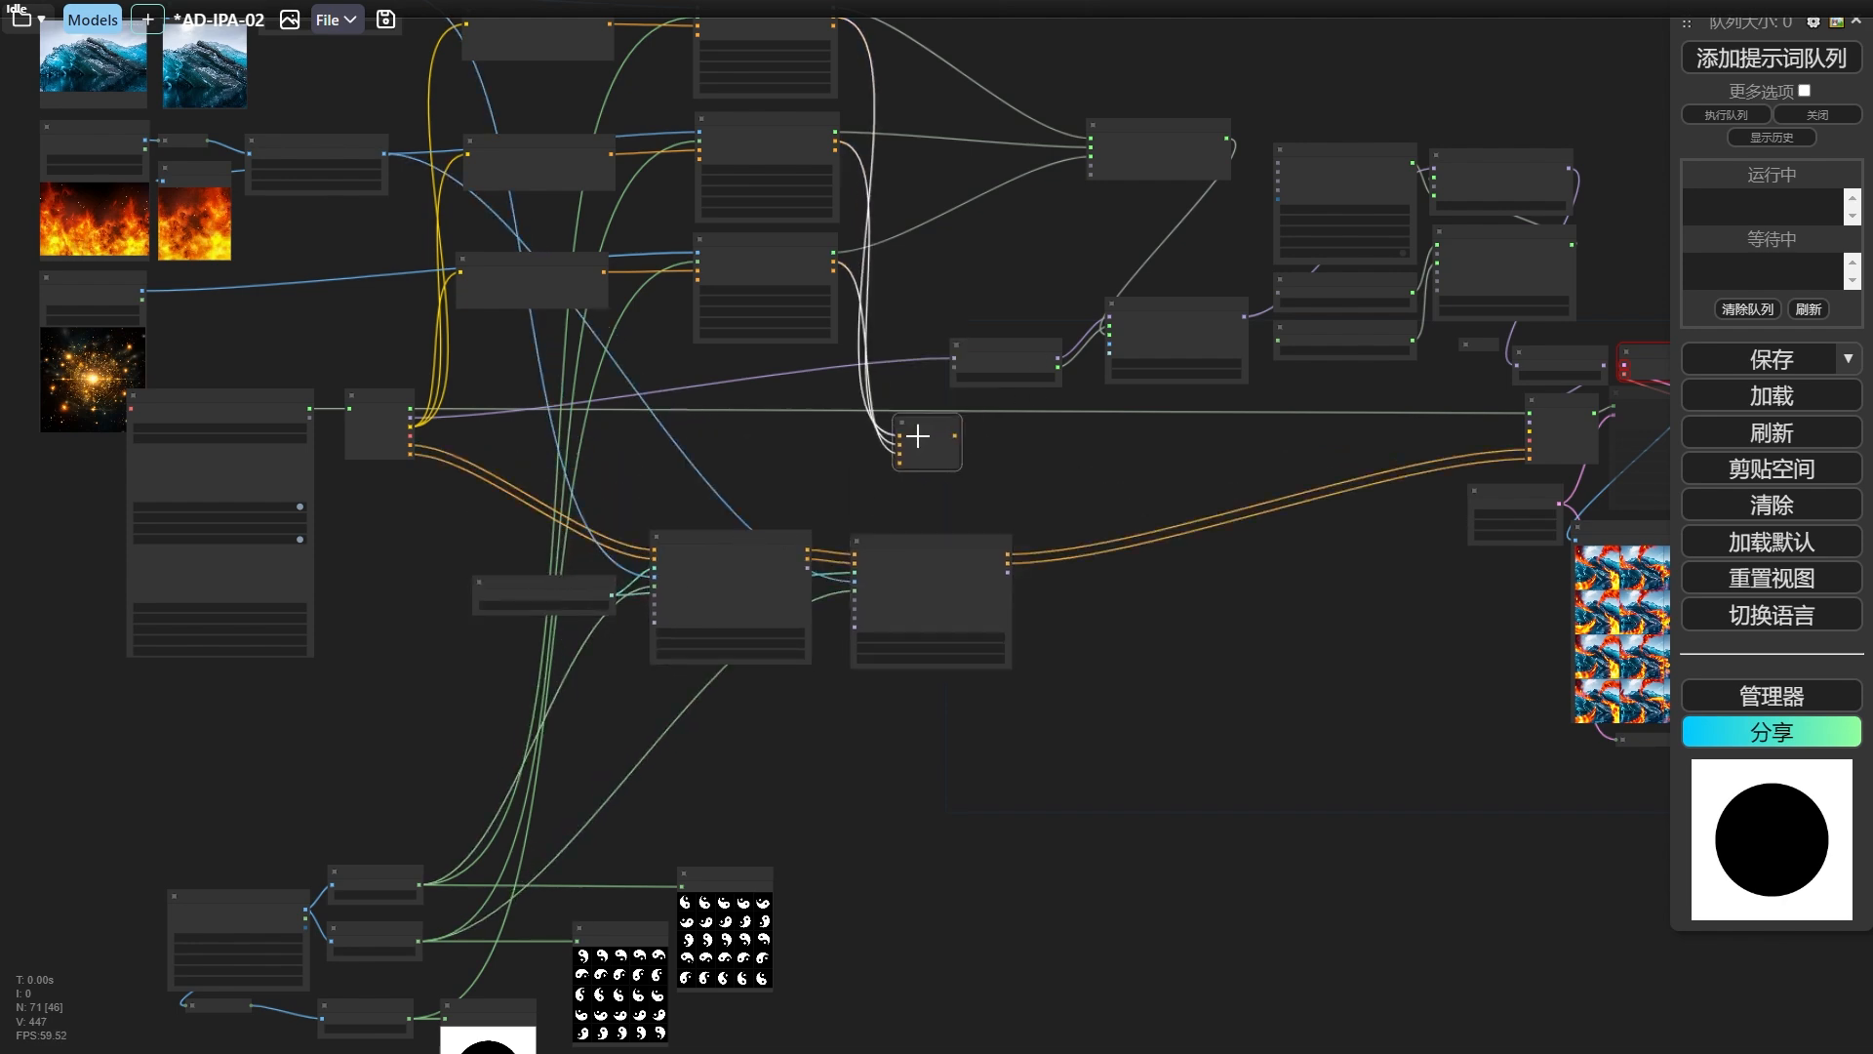
Duplicate the starry-sky text encoder and change its prompt to "Rotating water and fire,Tai Chi Gossip,Gossip, Yin Yang,(Chinese style, Mysterious Runes:1.2),Flying, splashing, illustration, fantasy,".
scroll(473, 445, up, 7)
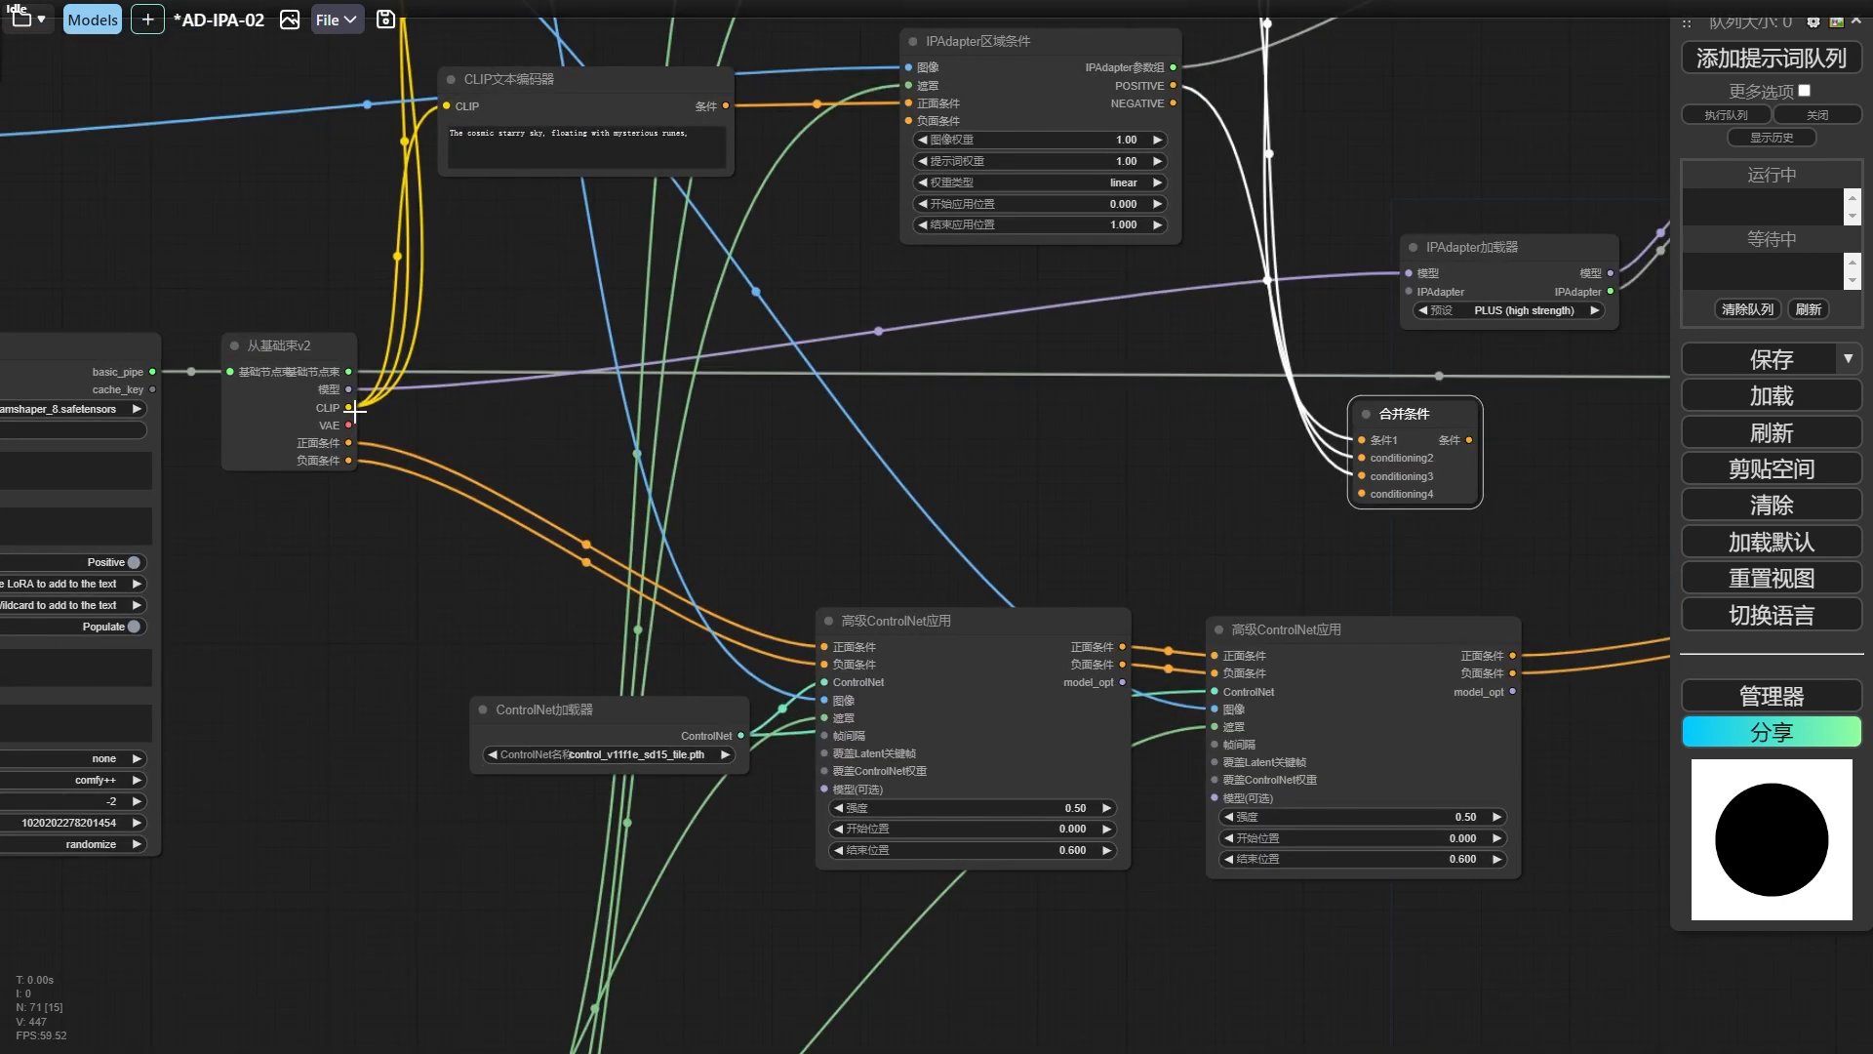
click(572, 114)
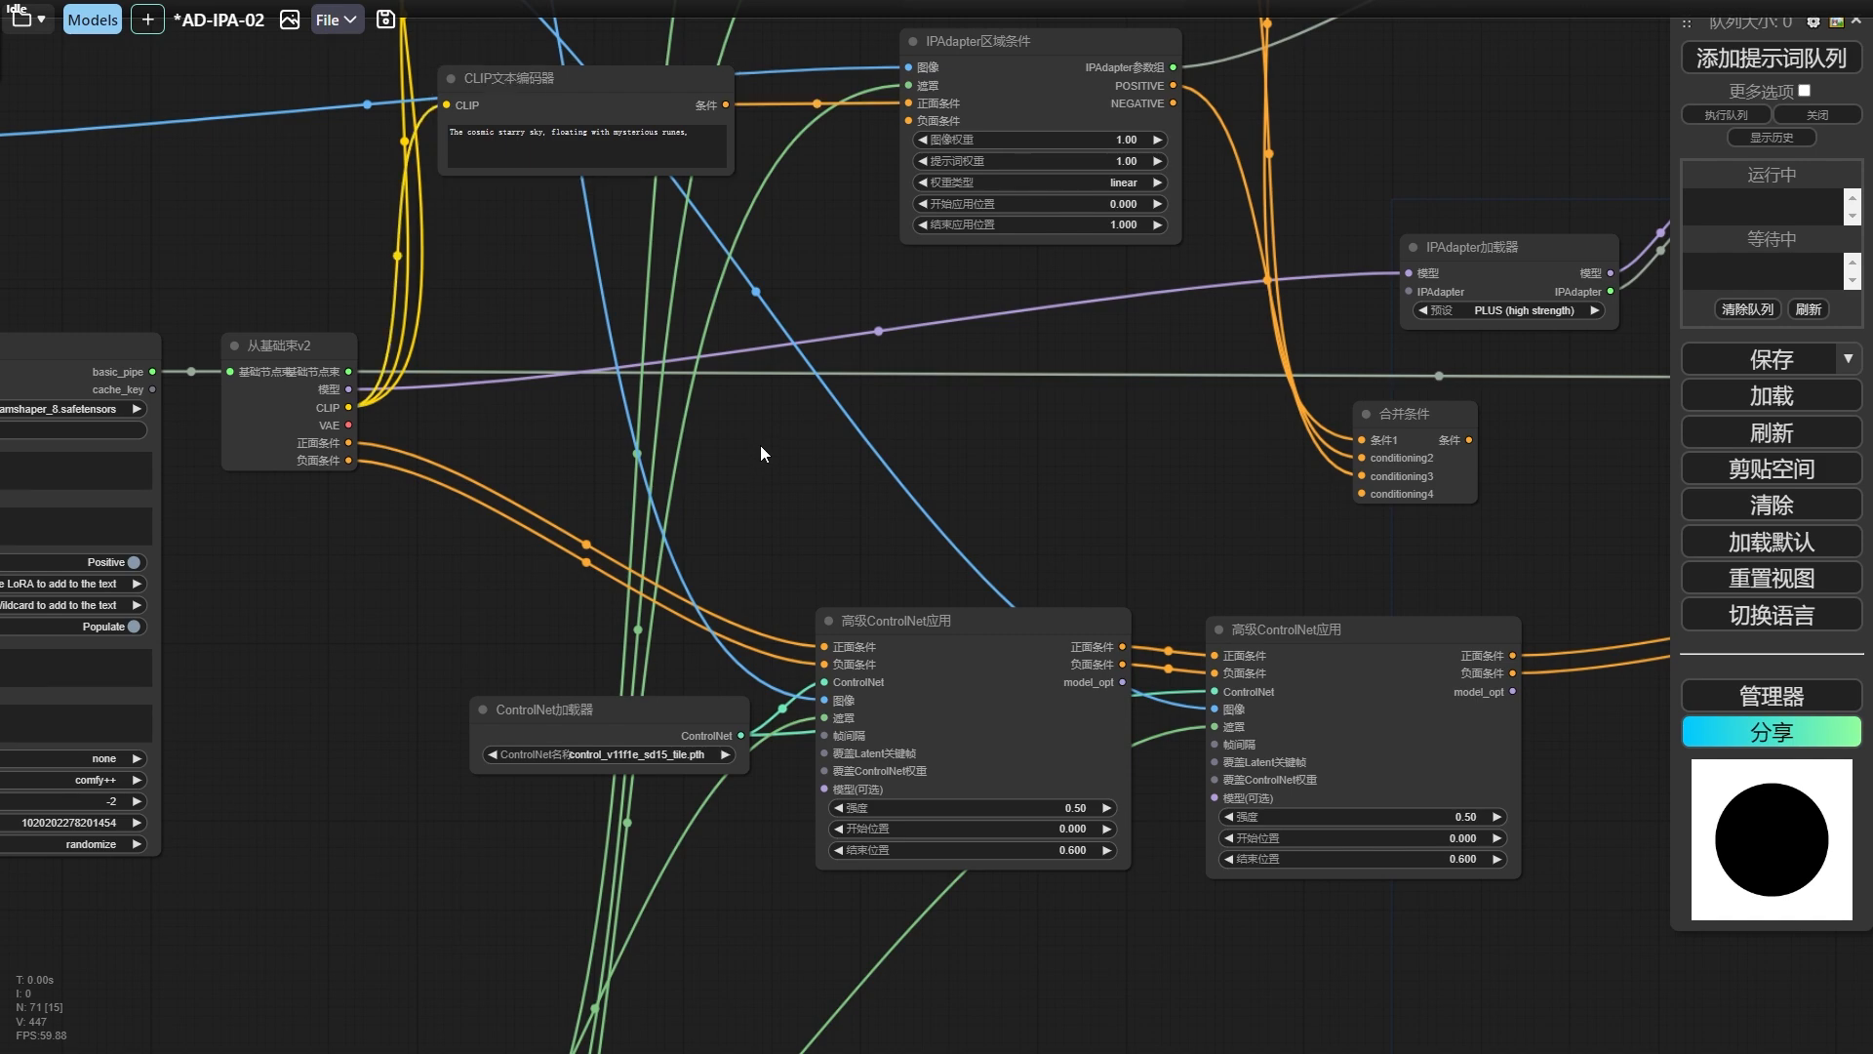
key(ctrl+v)
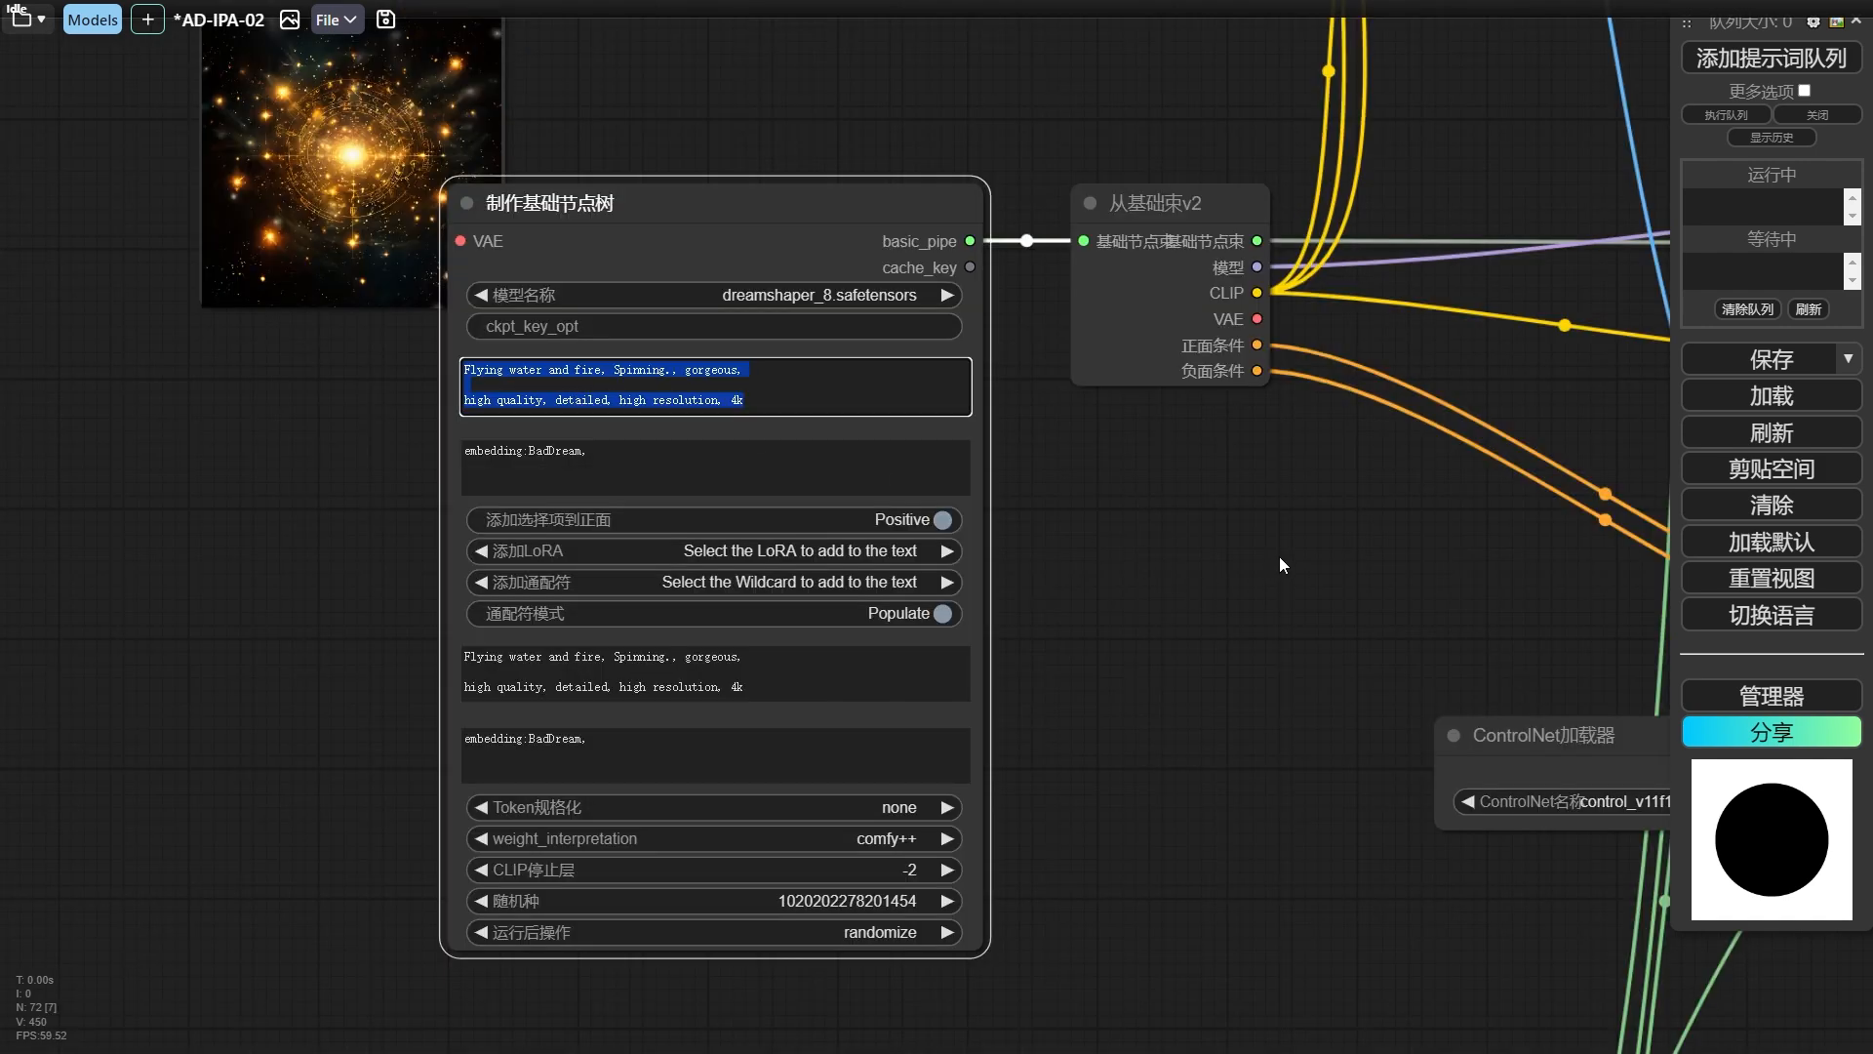
drag(1279, 556, 607, 544)
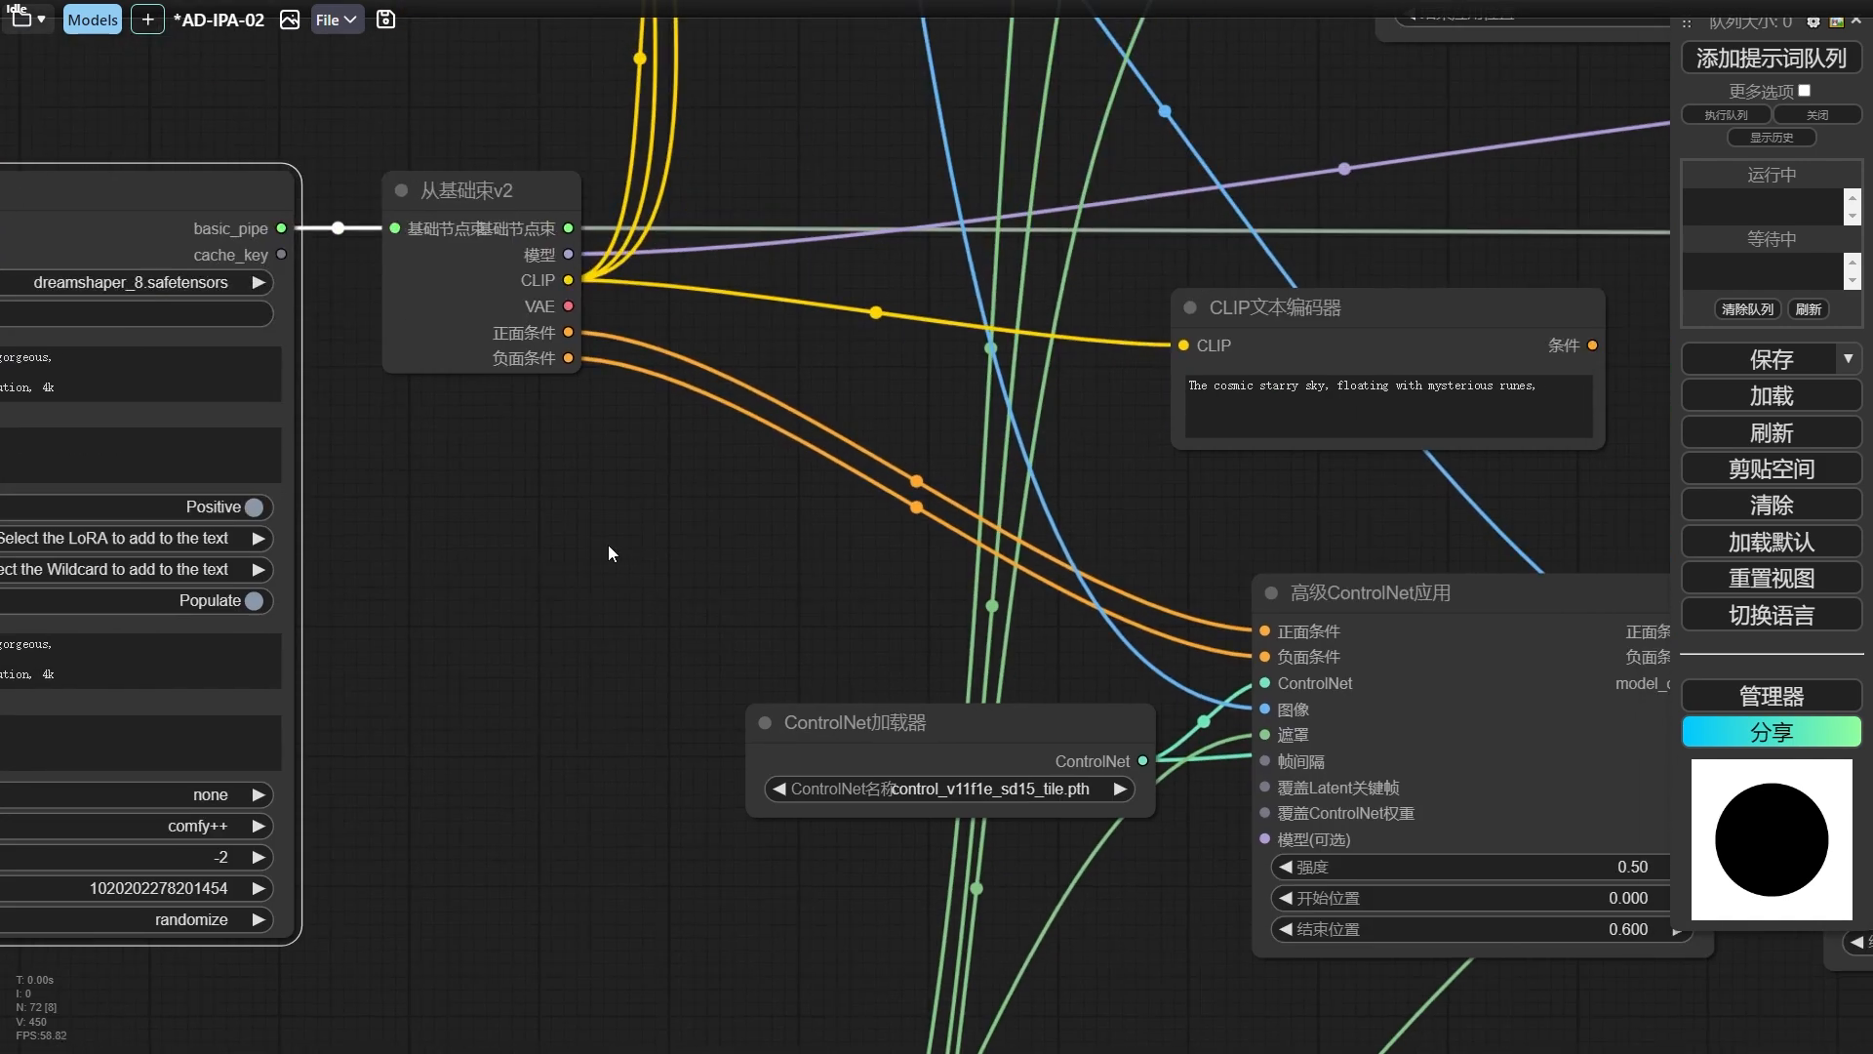
scroll(607, 545, down, 1)
drag(1396, 421, 1176, 418)
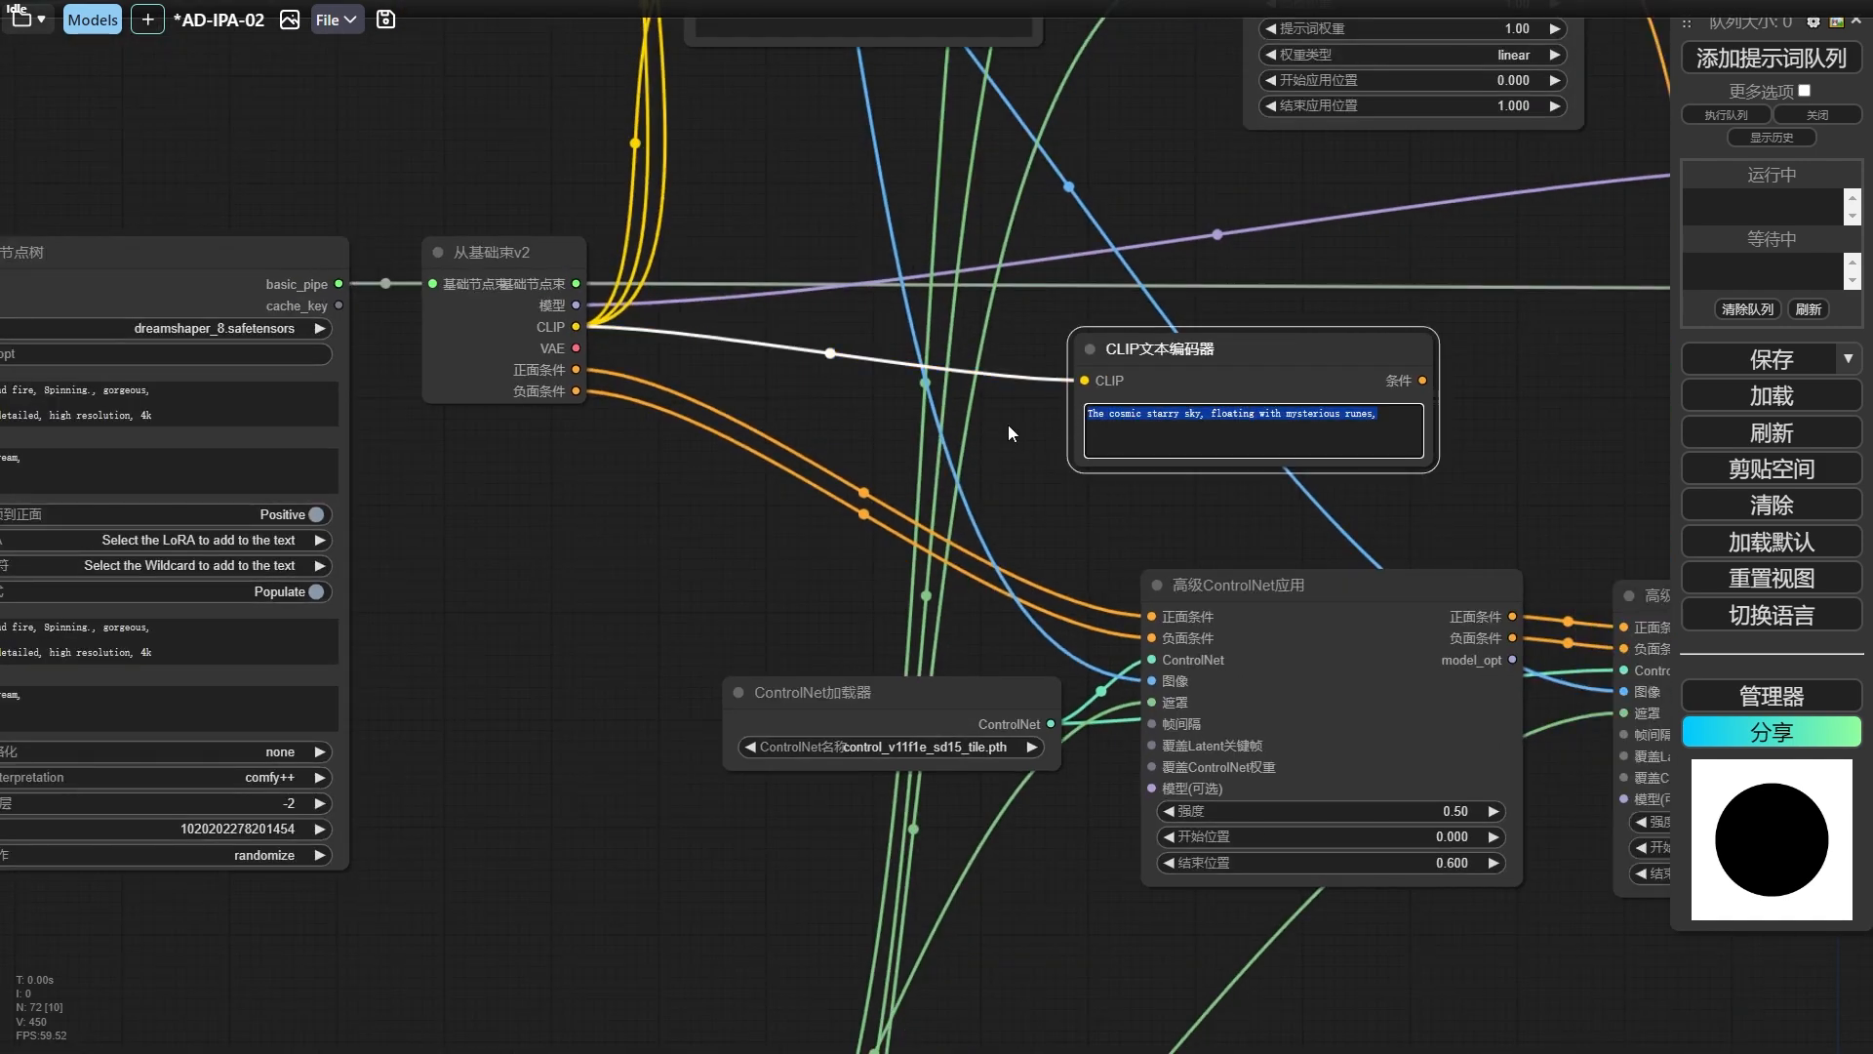
right_click(1136, 359)
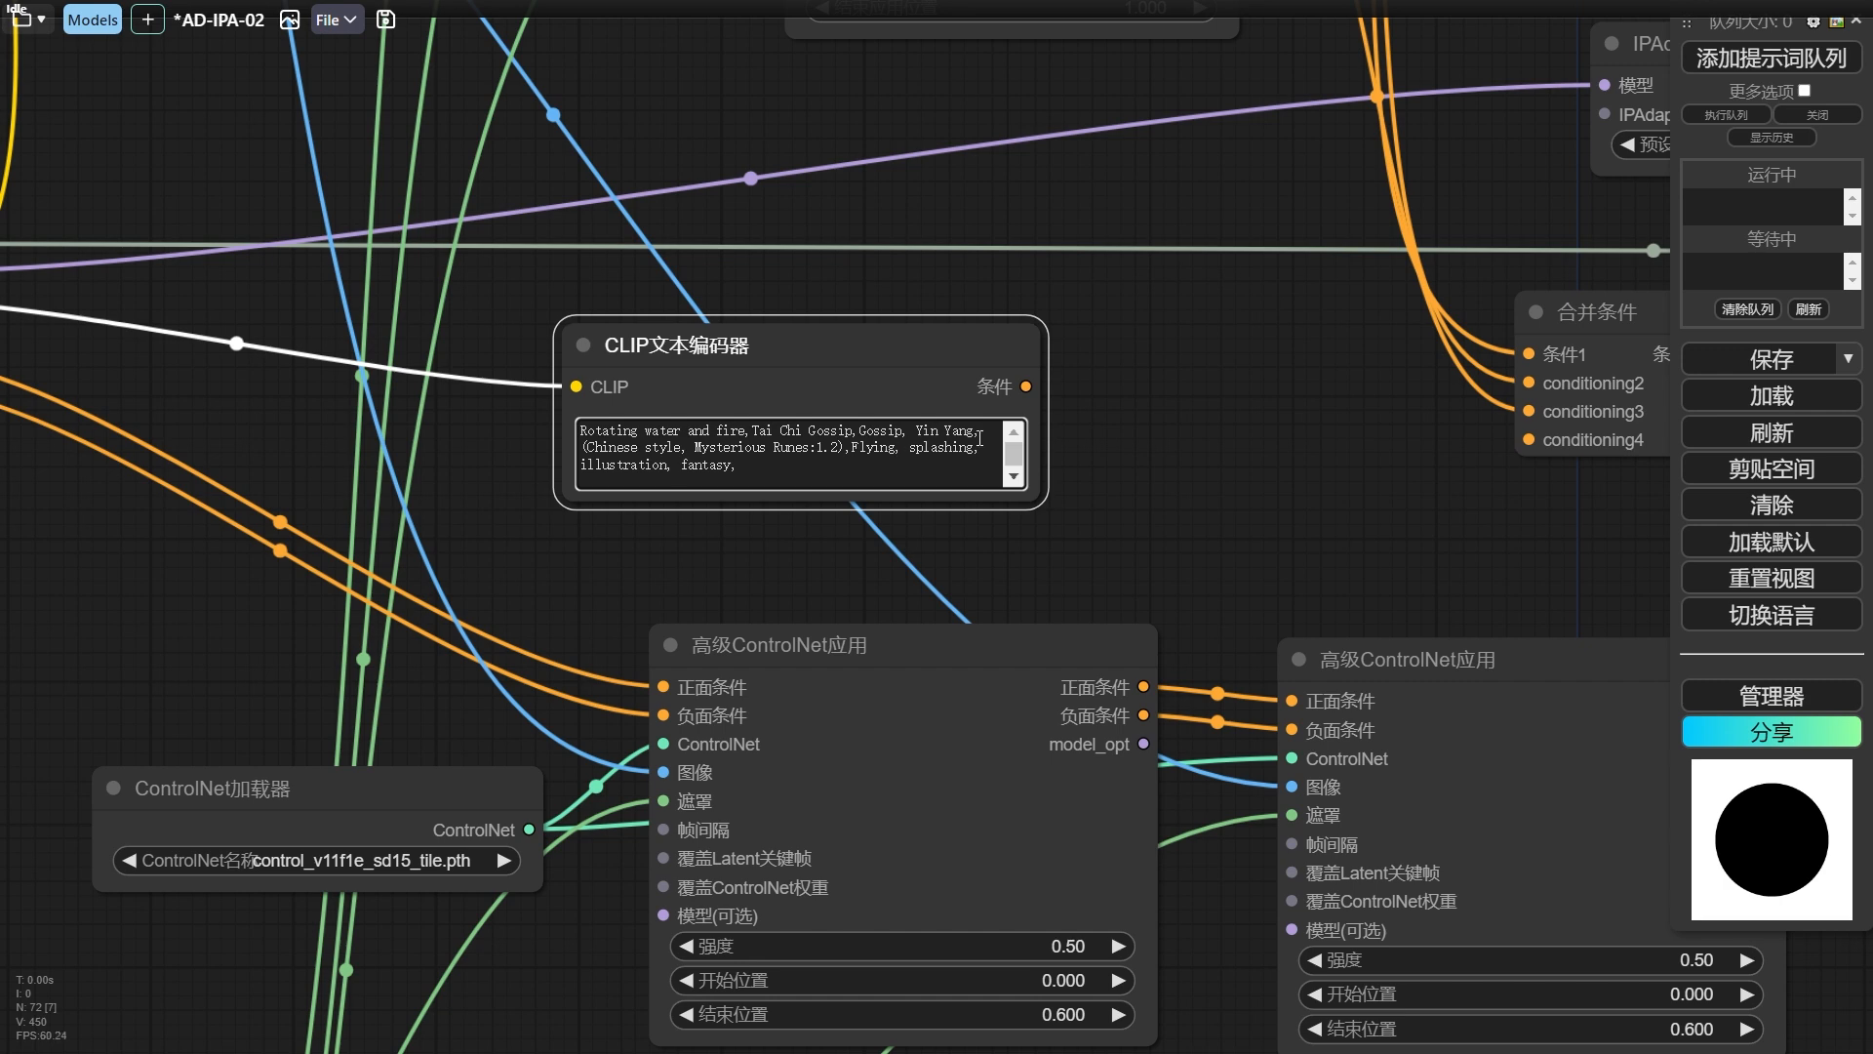
Connect the new text encoder to the 合并条件 node's first input and reconnect the displaced IPAdapter区域条件 POSITIVE output to conditioning4.
scroll(1090, 371, down, 3)
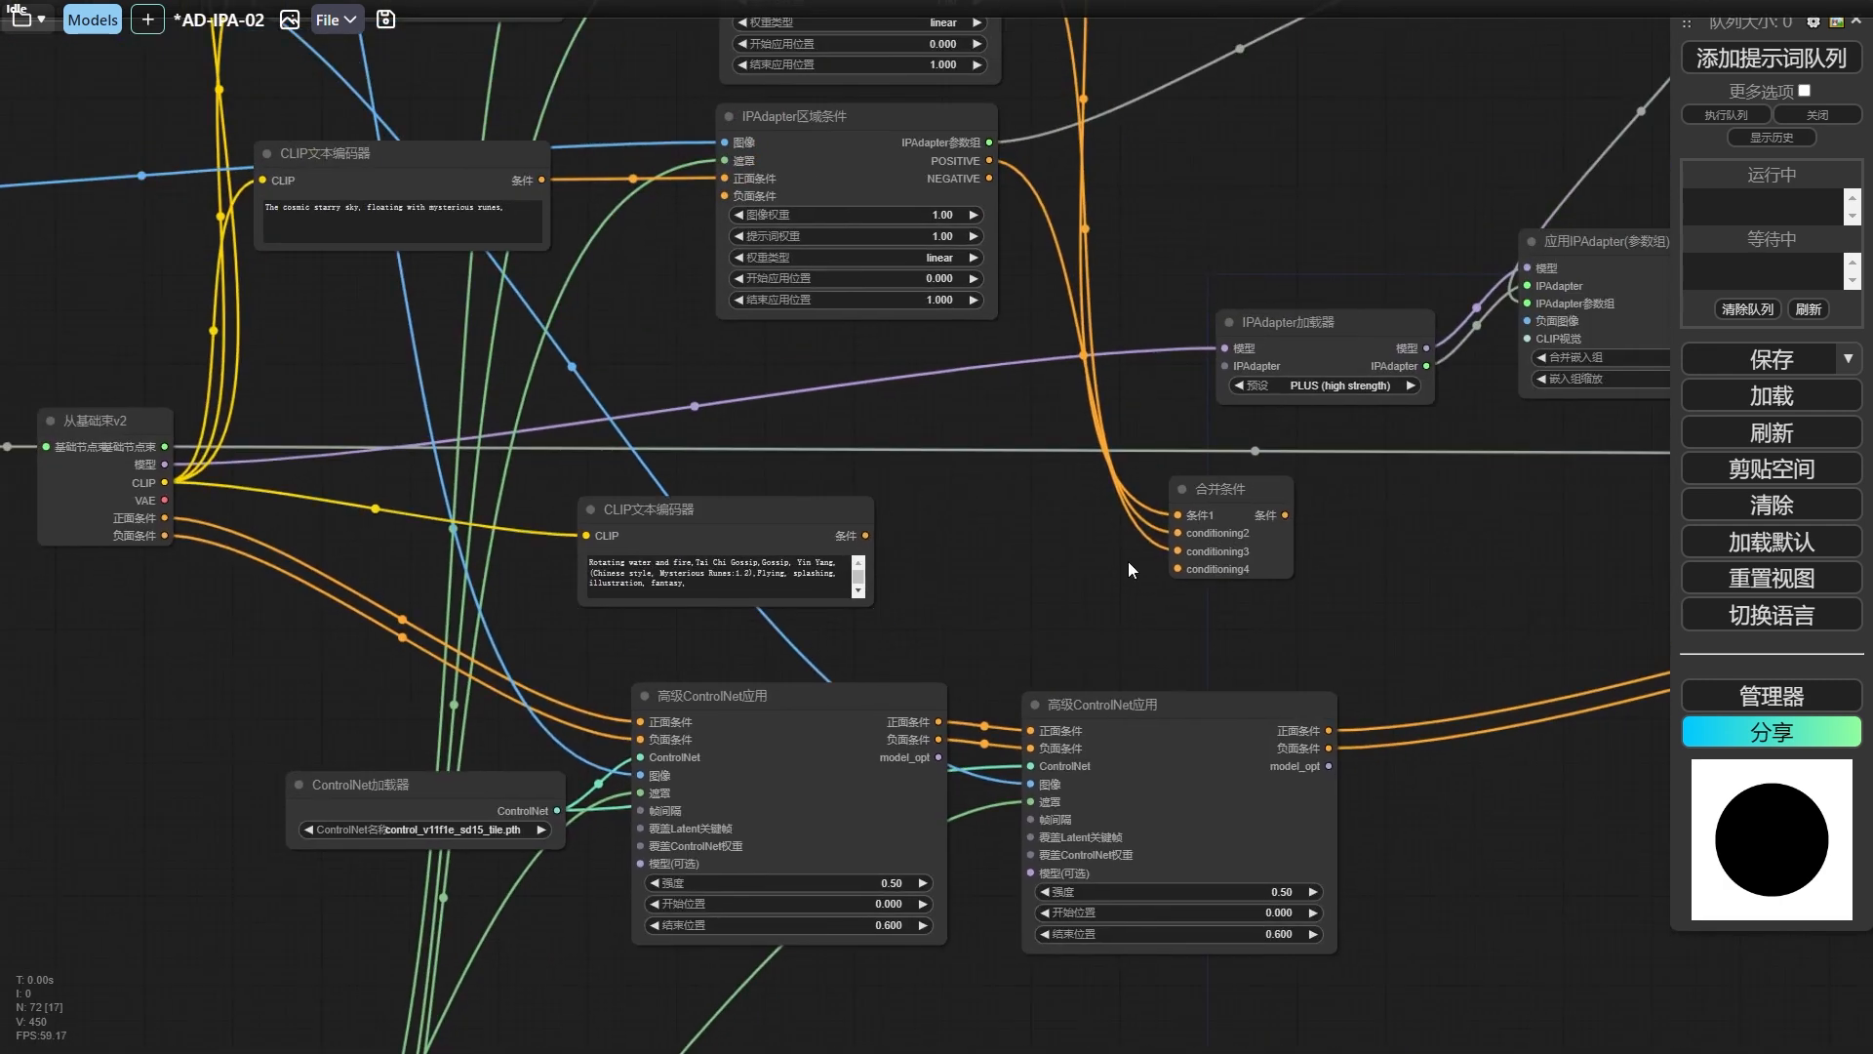
drag(865, 536, 1176, 514)
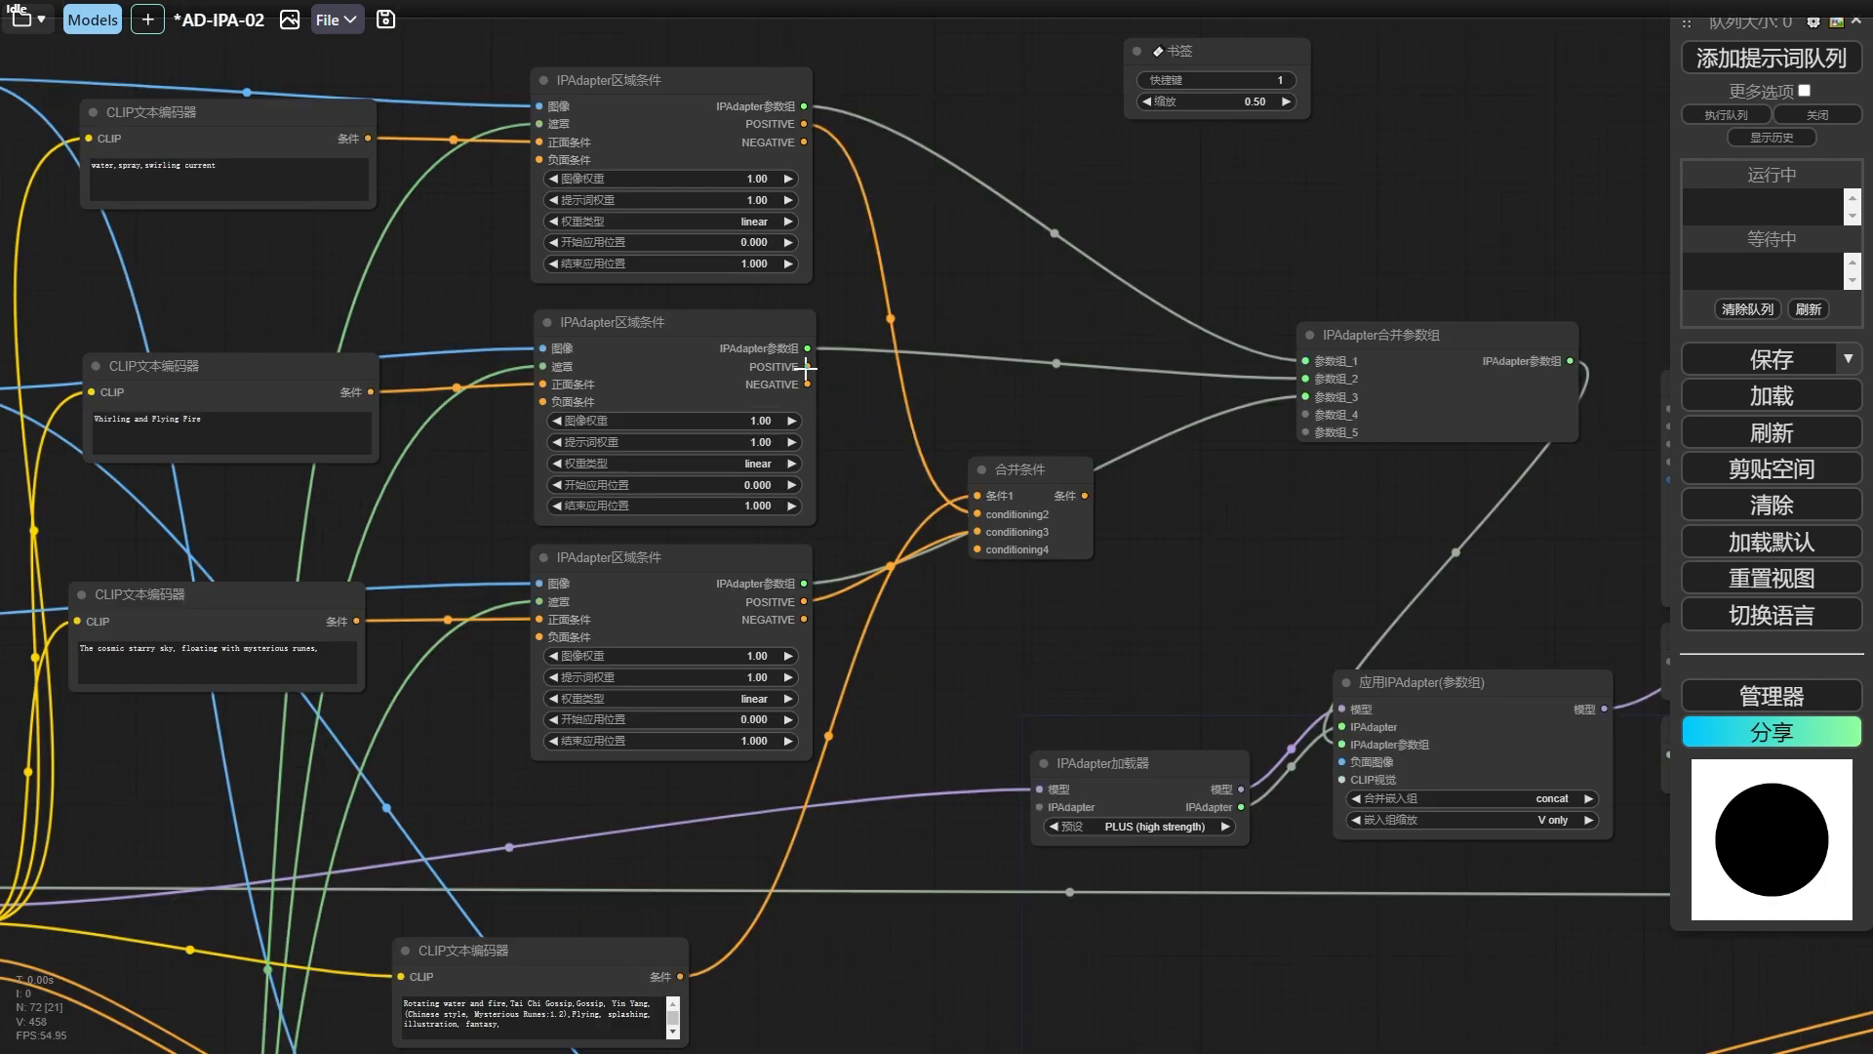
drag(804, 601, 971, 557)
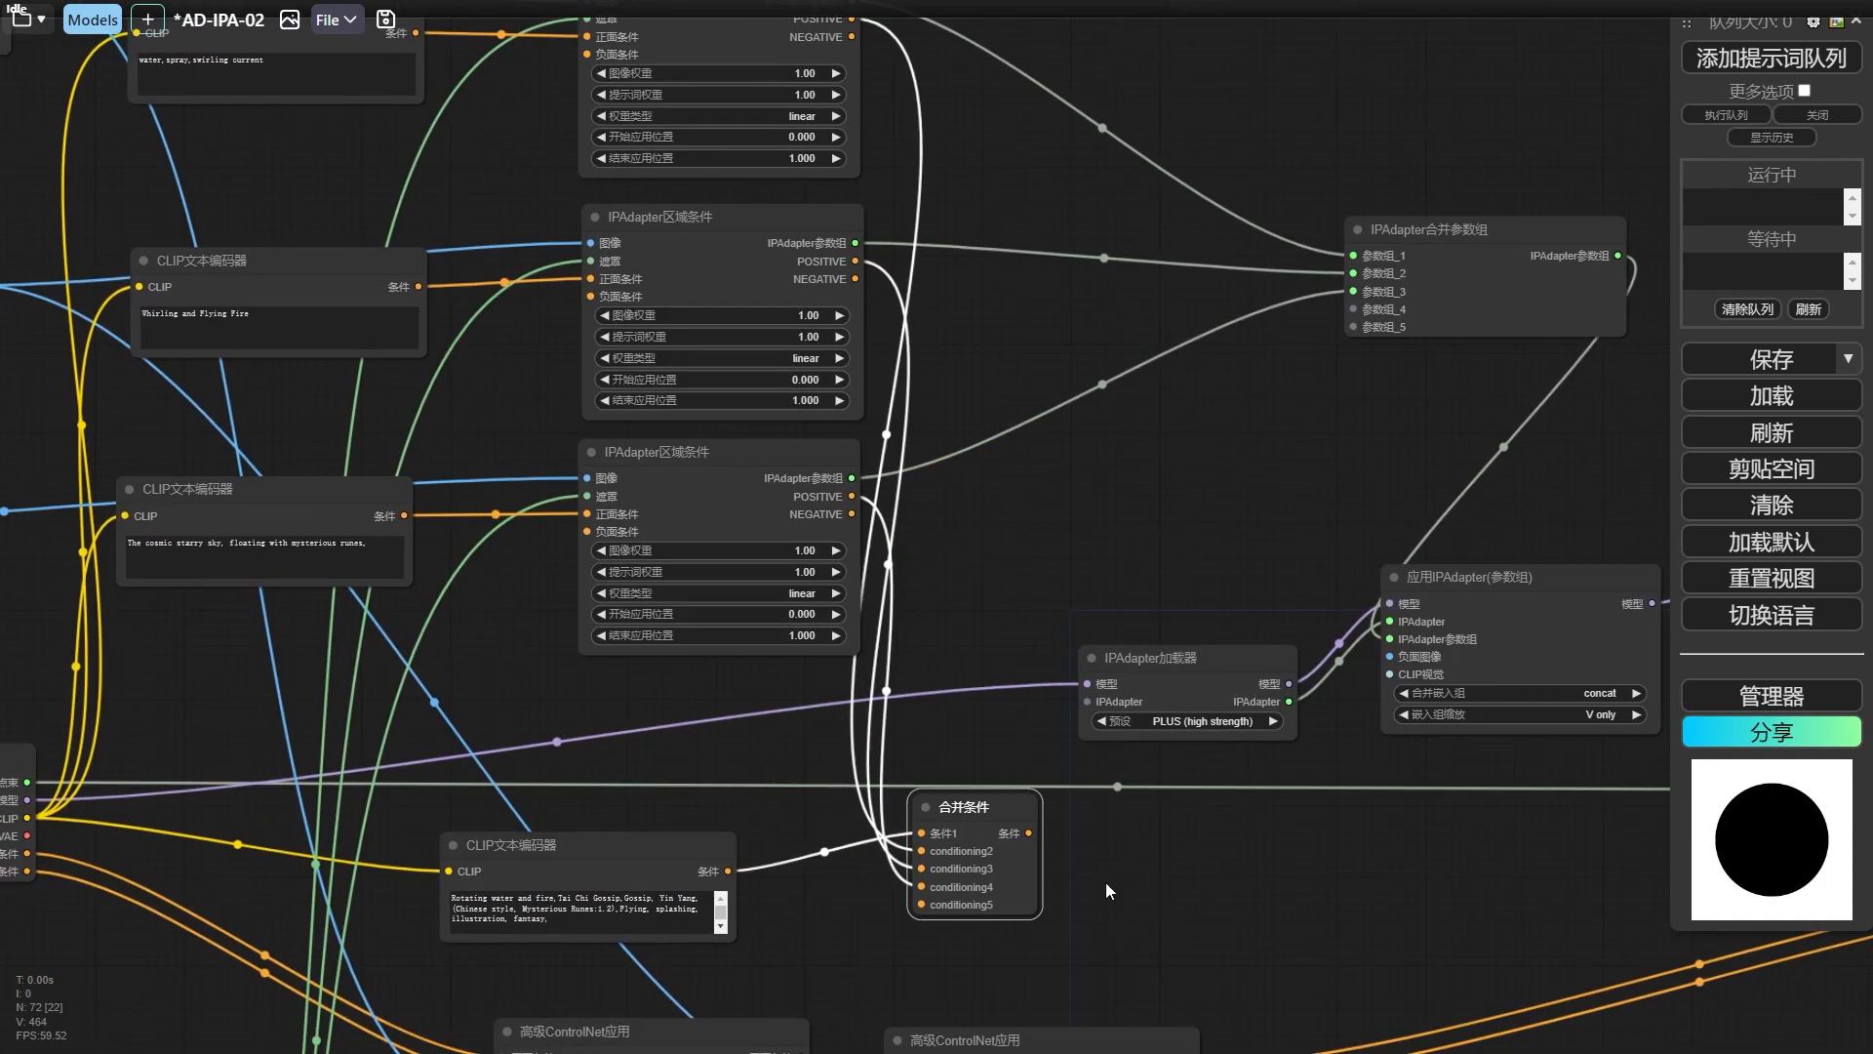
drag(1104, 882, 1320, 505)
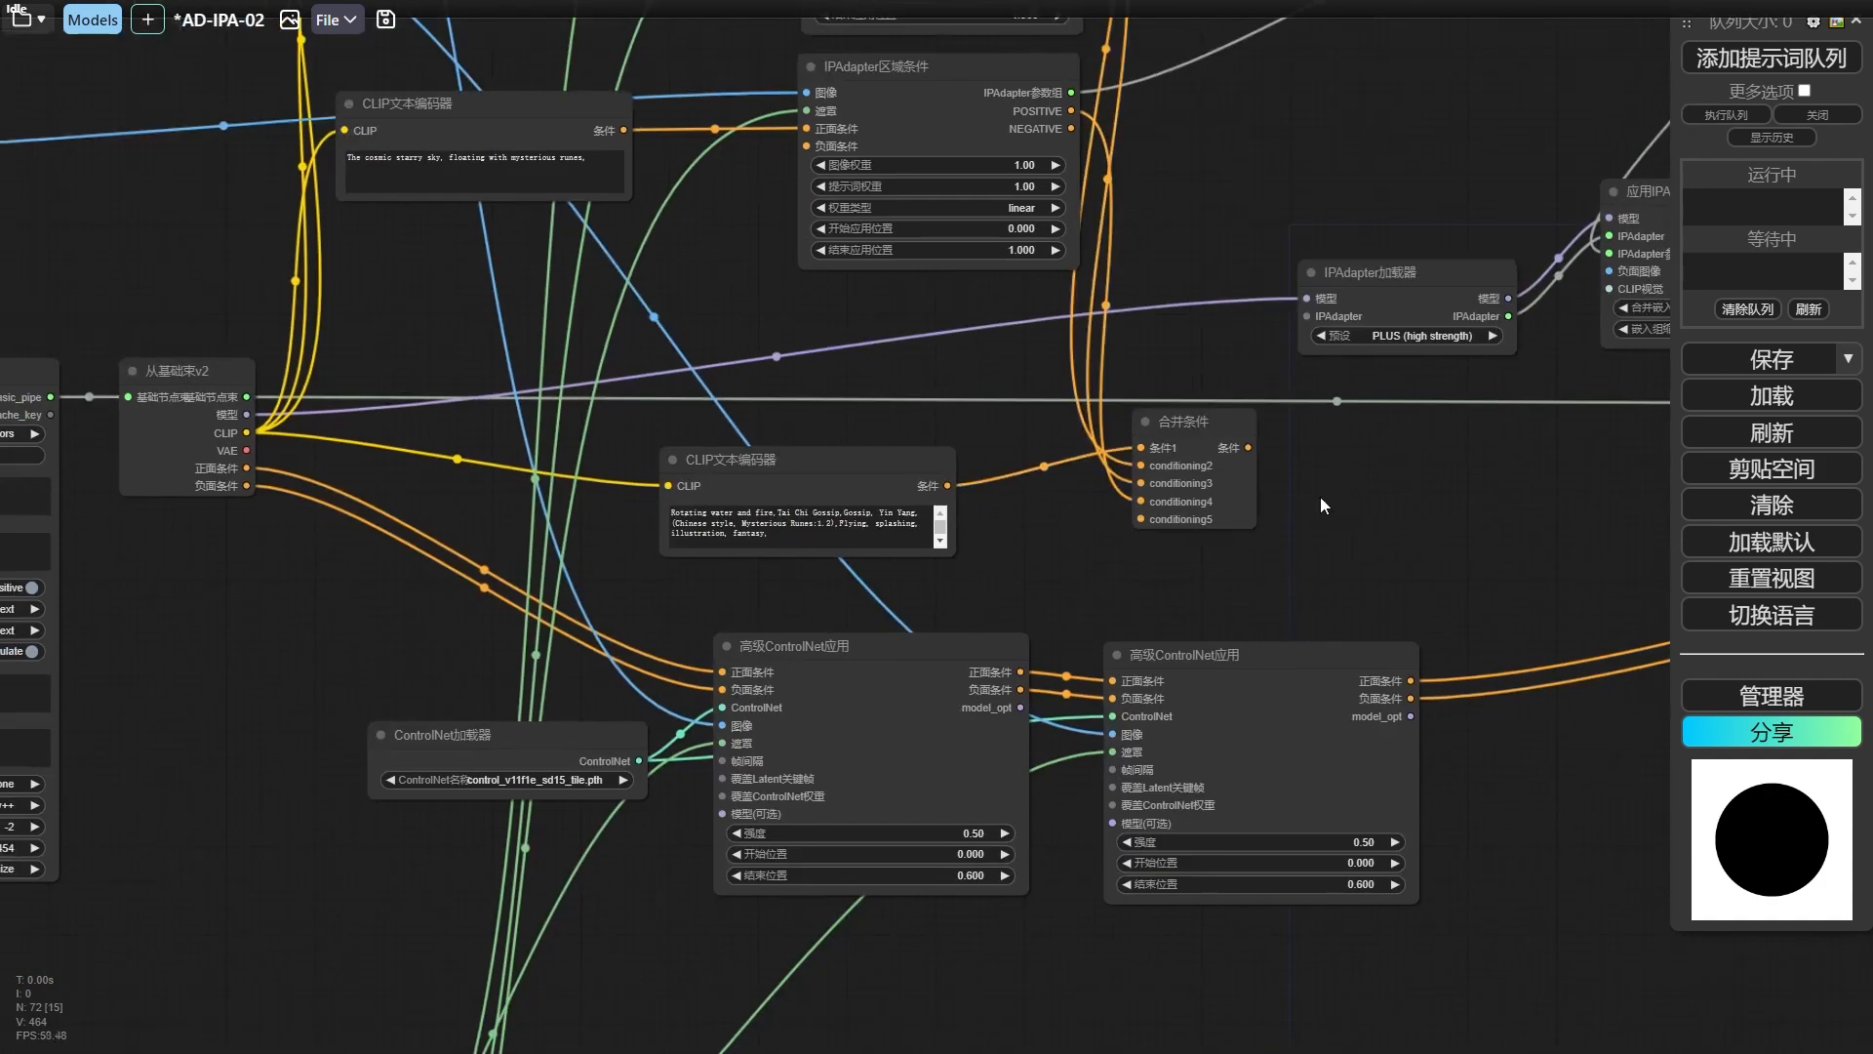
Rearrange the new text encoder and the 合并条件 node, and connect the combined condition to 正面条件 of the first 高级ControlNet应用 node.
scroll(753, 446, down, 1)
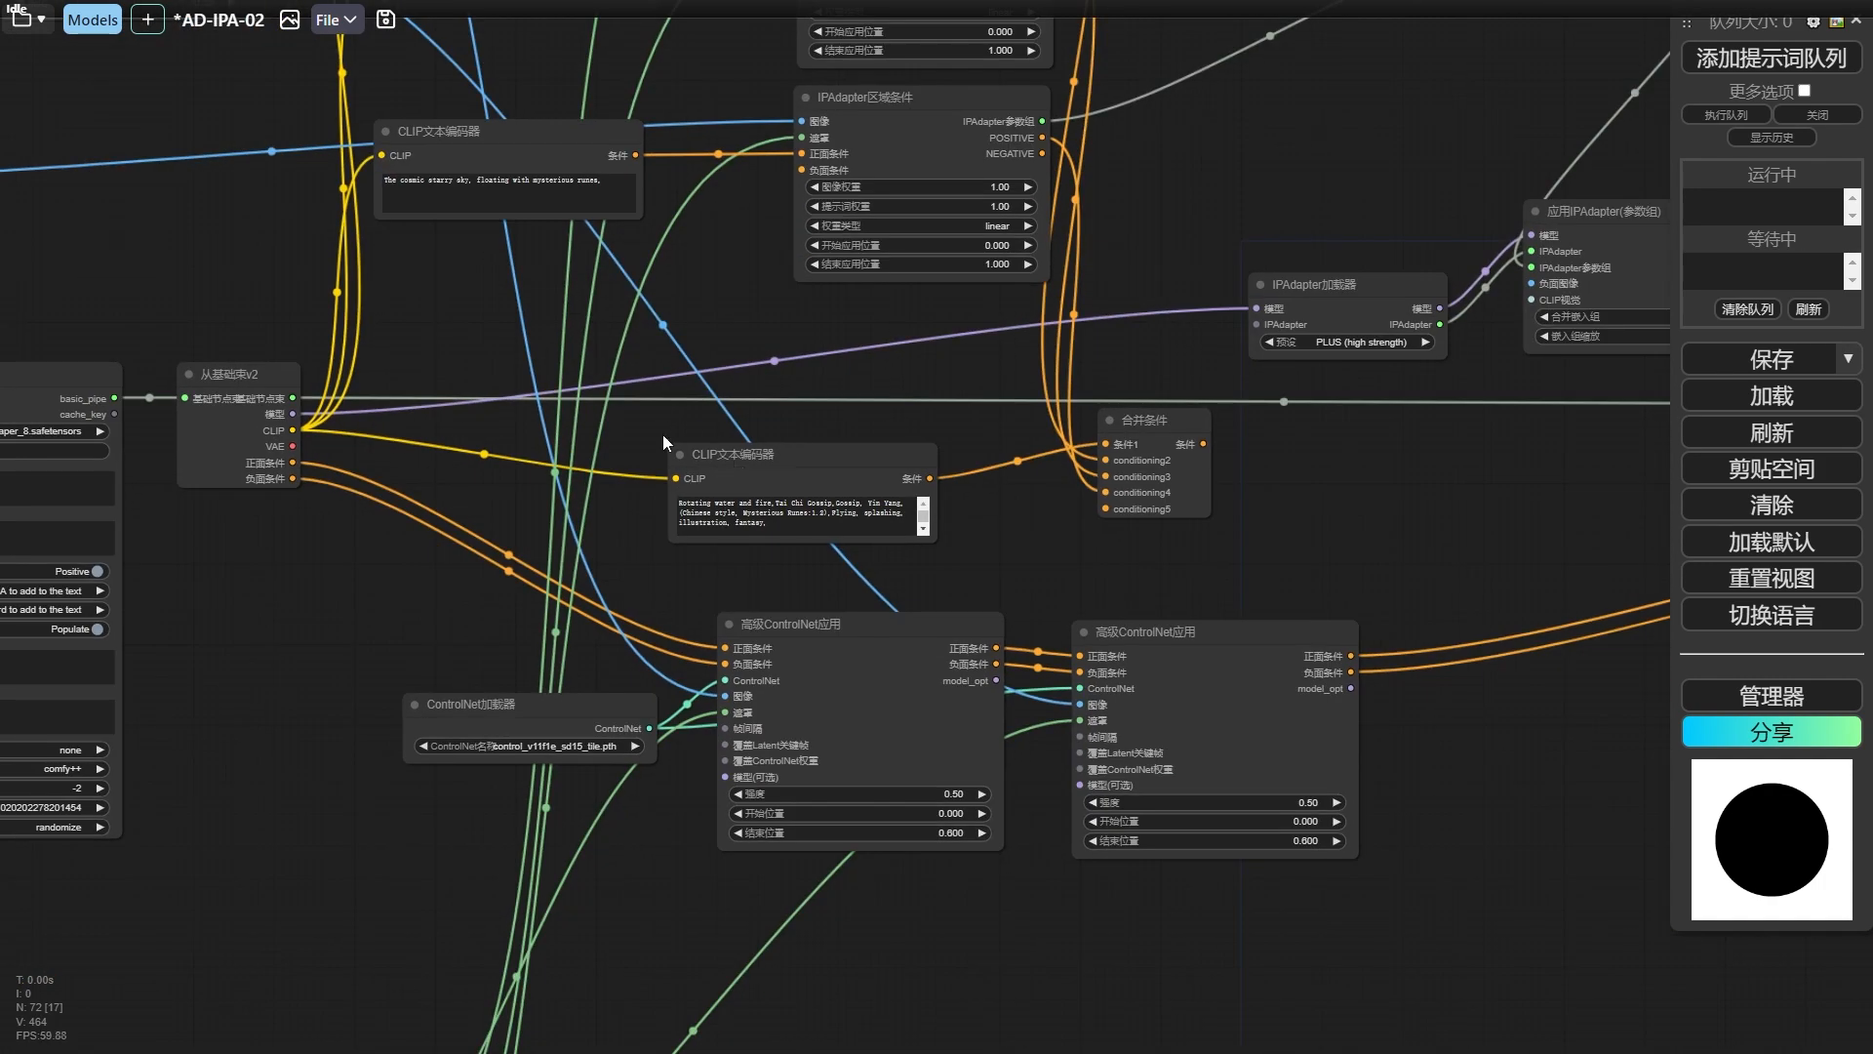
drag(749, 466, 535, 410)
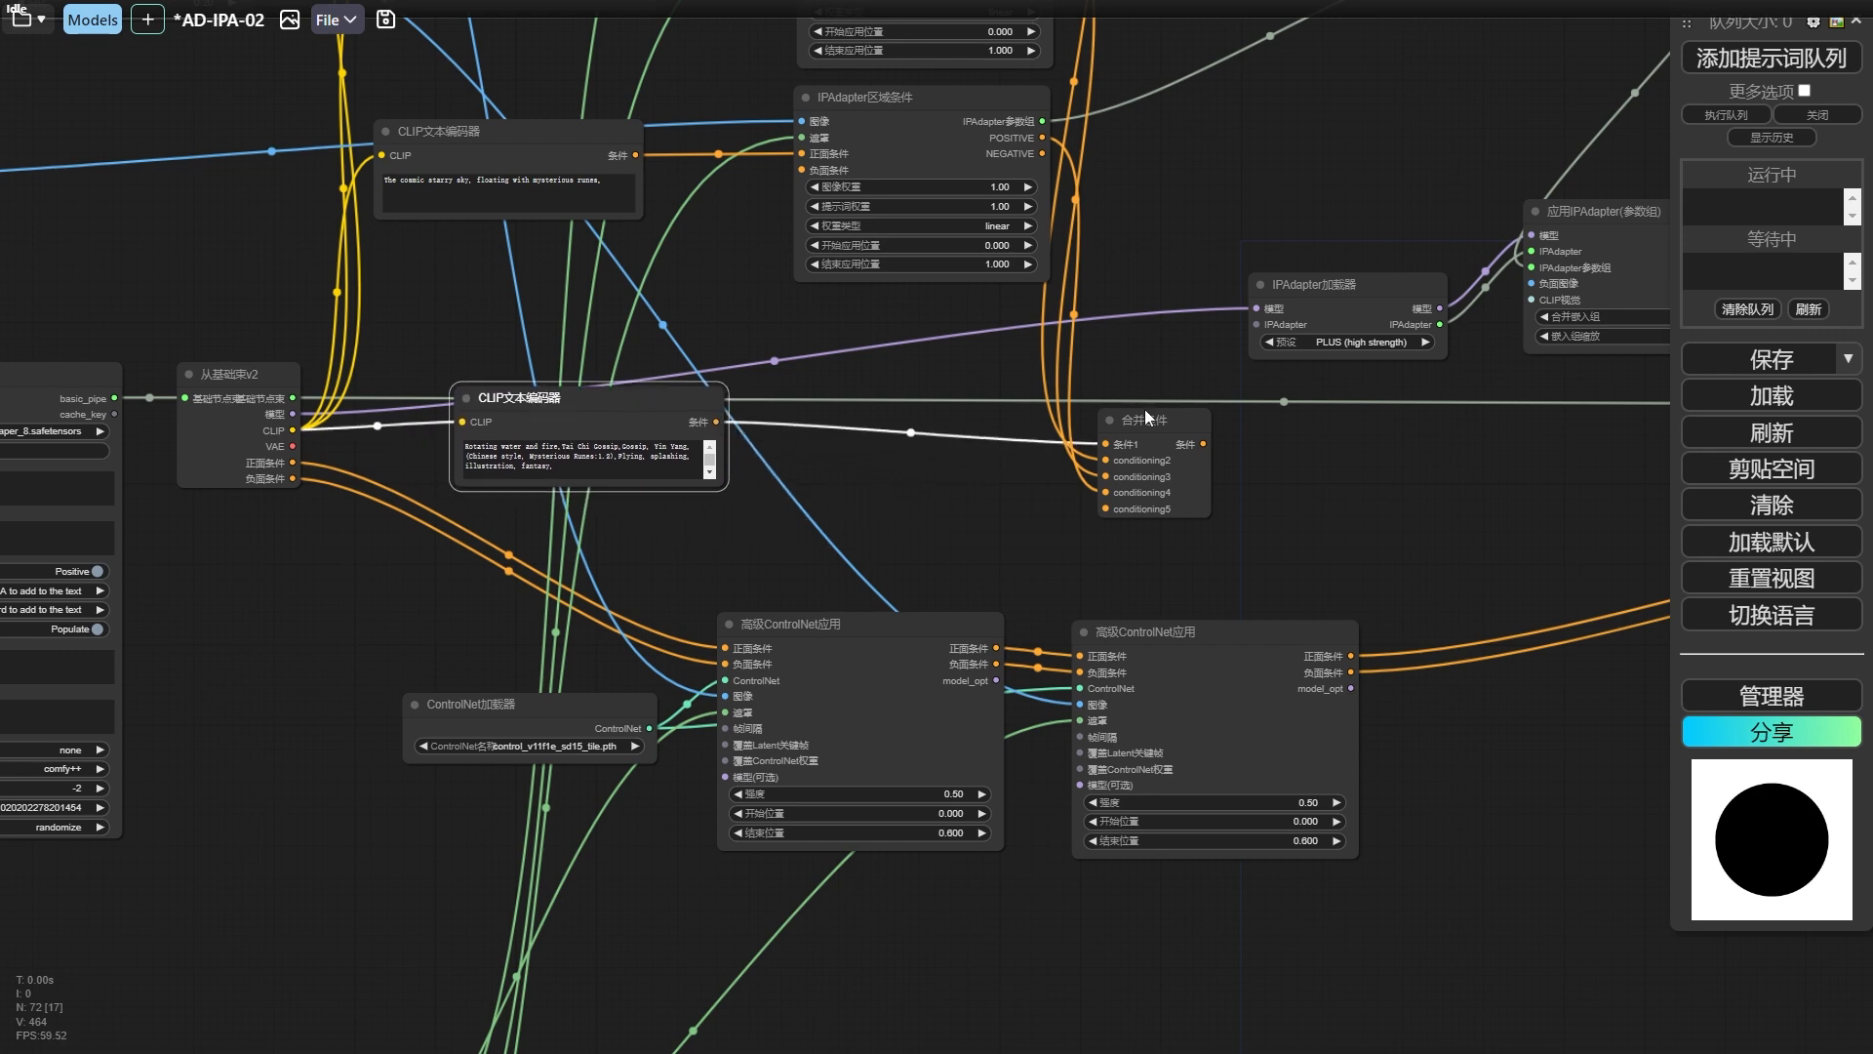
drag(1171, 423, 852, 416)
drag(610, 416, 543, 421)
drag(819, 425, 734, 646)
Select the mask image loader, the mask conversion nodes and their previews together, and move them further down from the ControlNet nodes.
scroll(648, 552, down, 5)
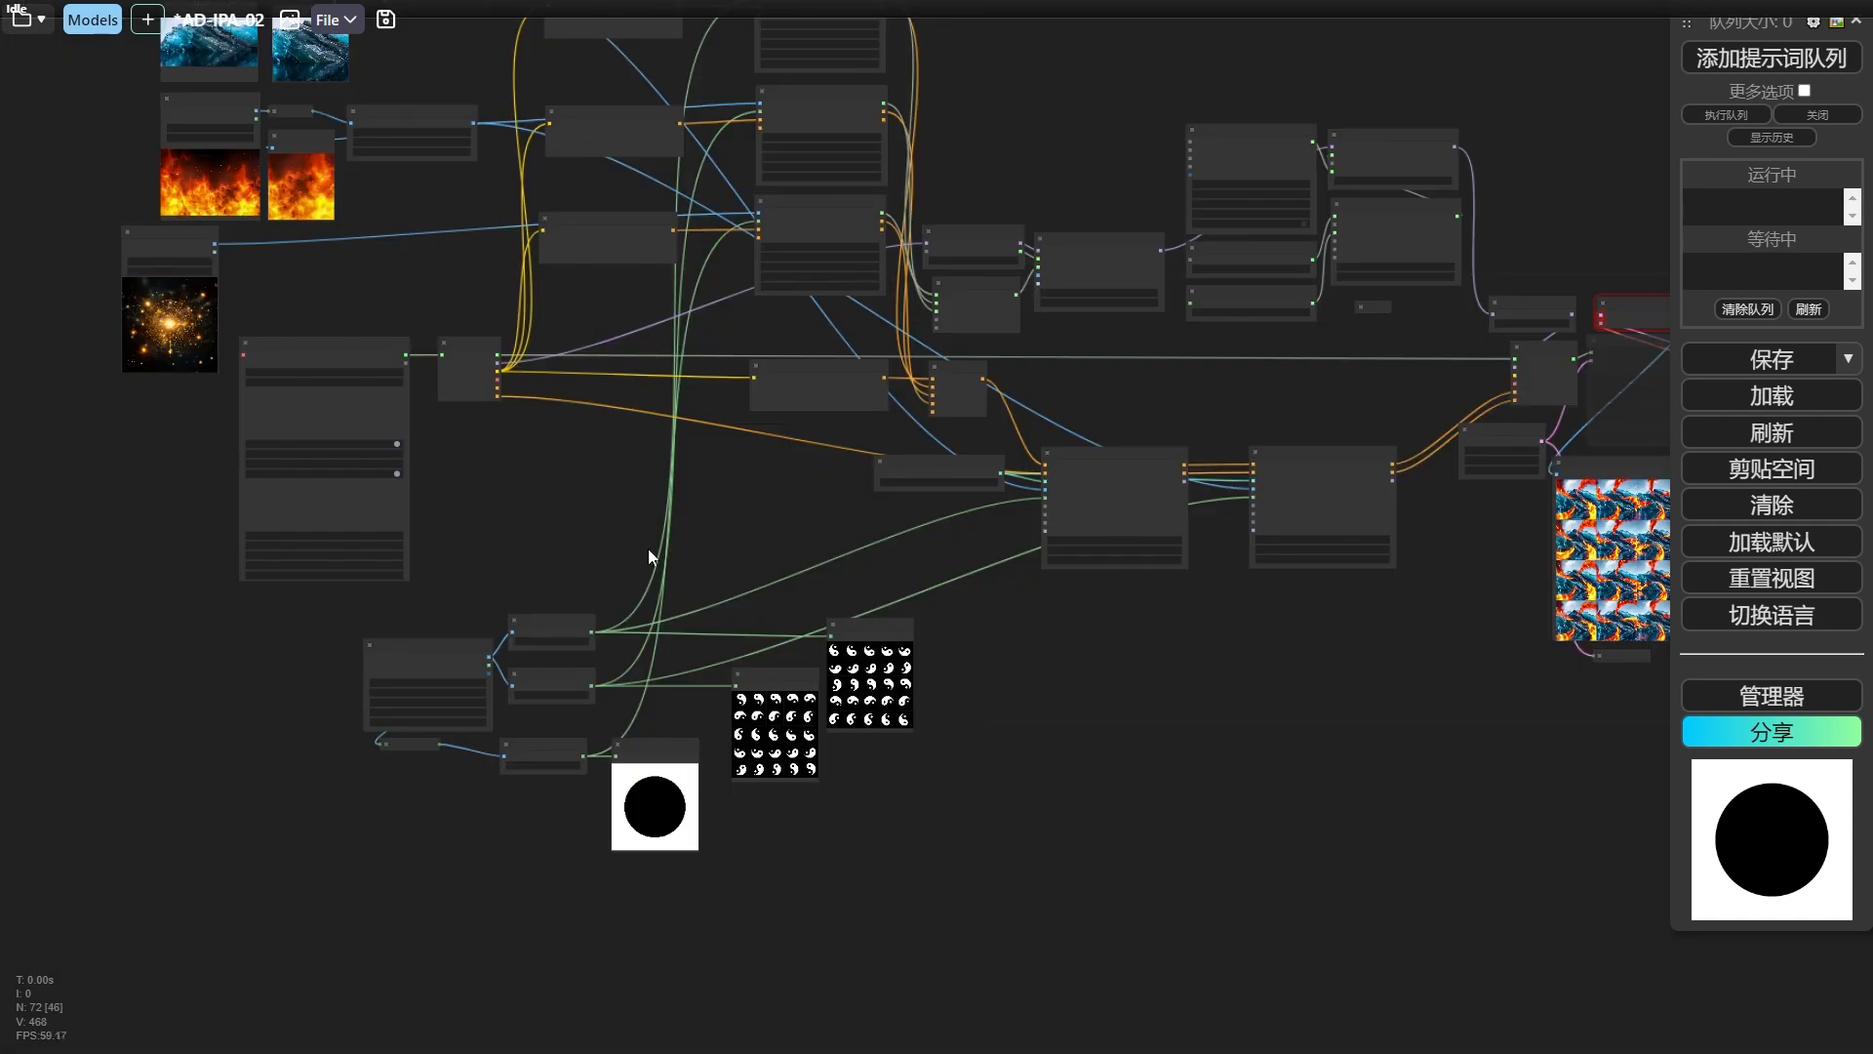
scroll(652, 527, up, 5)
drag(159, 681, 552, 841)
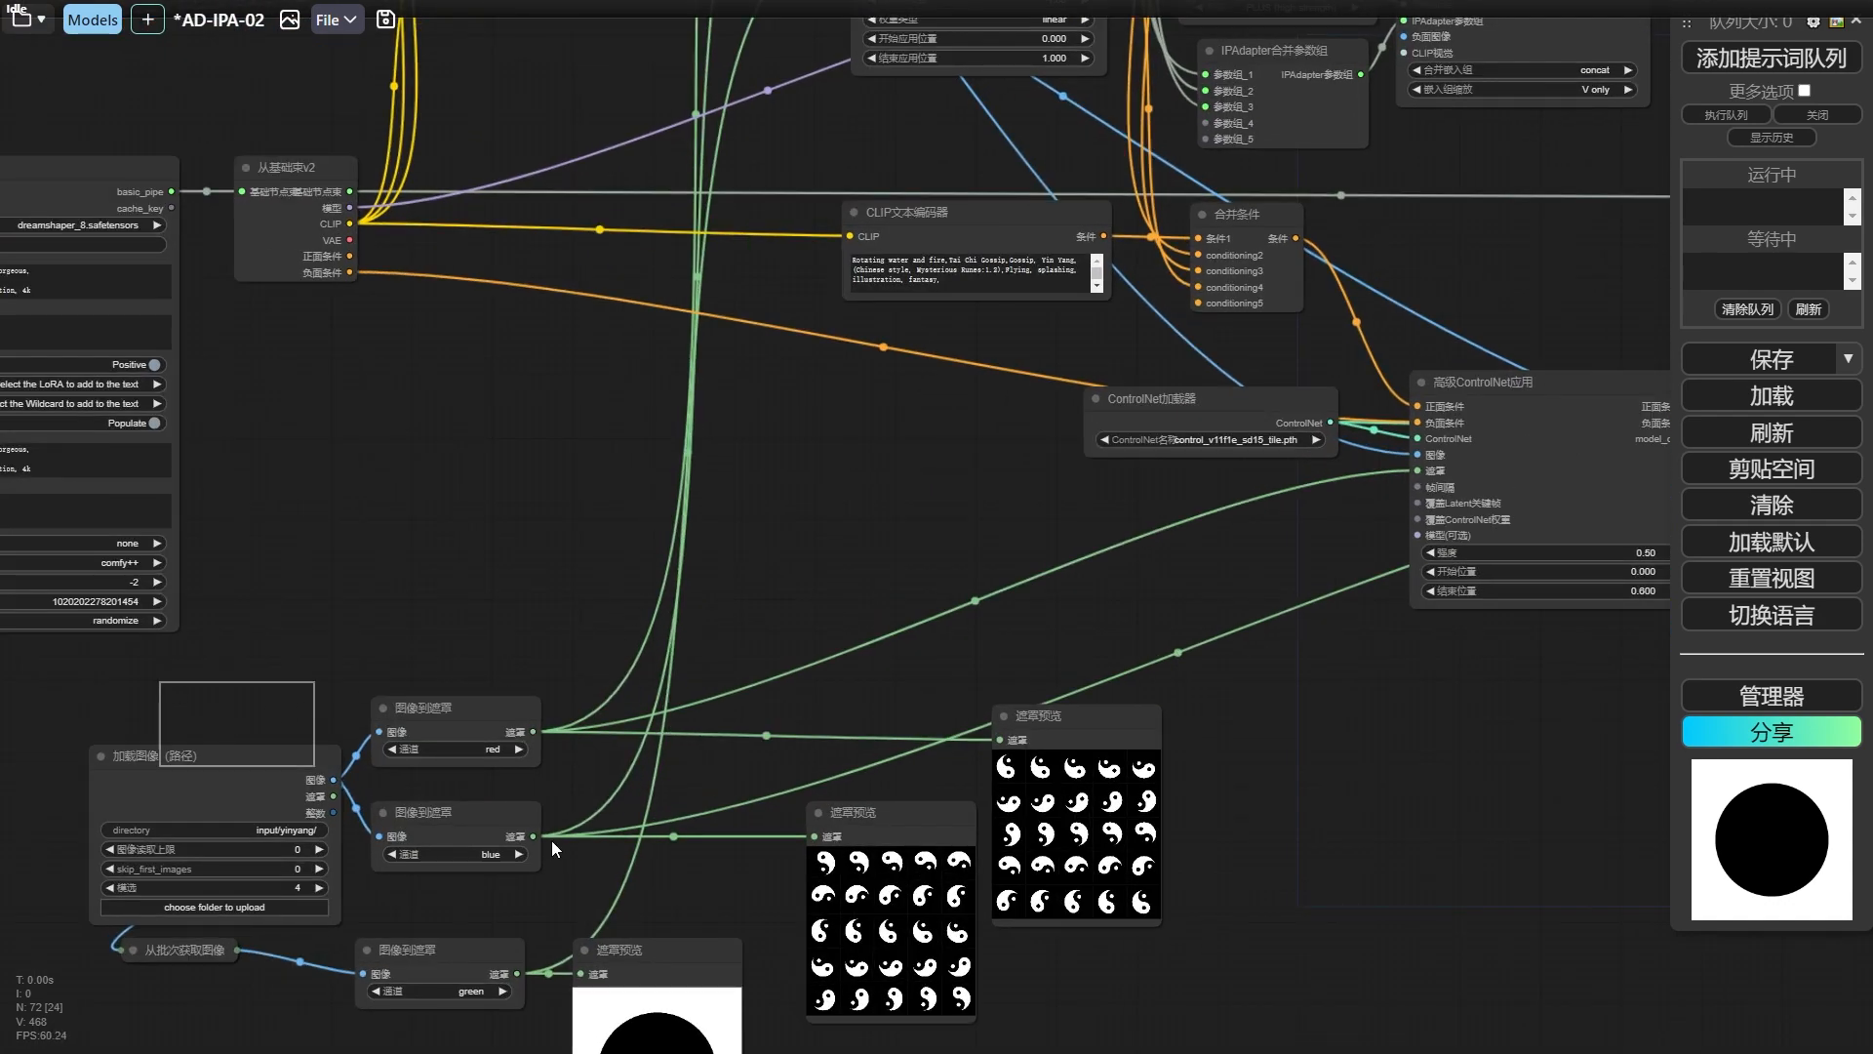
drag(1131, 1014, 1132, 1014)
drag(246, 780, 238, 860)
Set the 强度 of both 高级ControlNet应用 nodes to 0.7.
scroll(752, 510, down, 4)
click(815, 511)
drag(812, 518, 593, 578)
scroll(1132, 728, up, 6)
click(1020, 320)
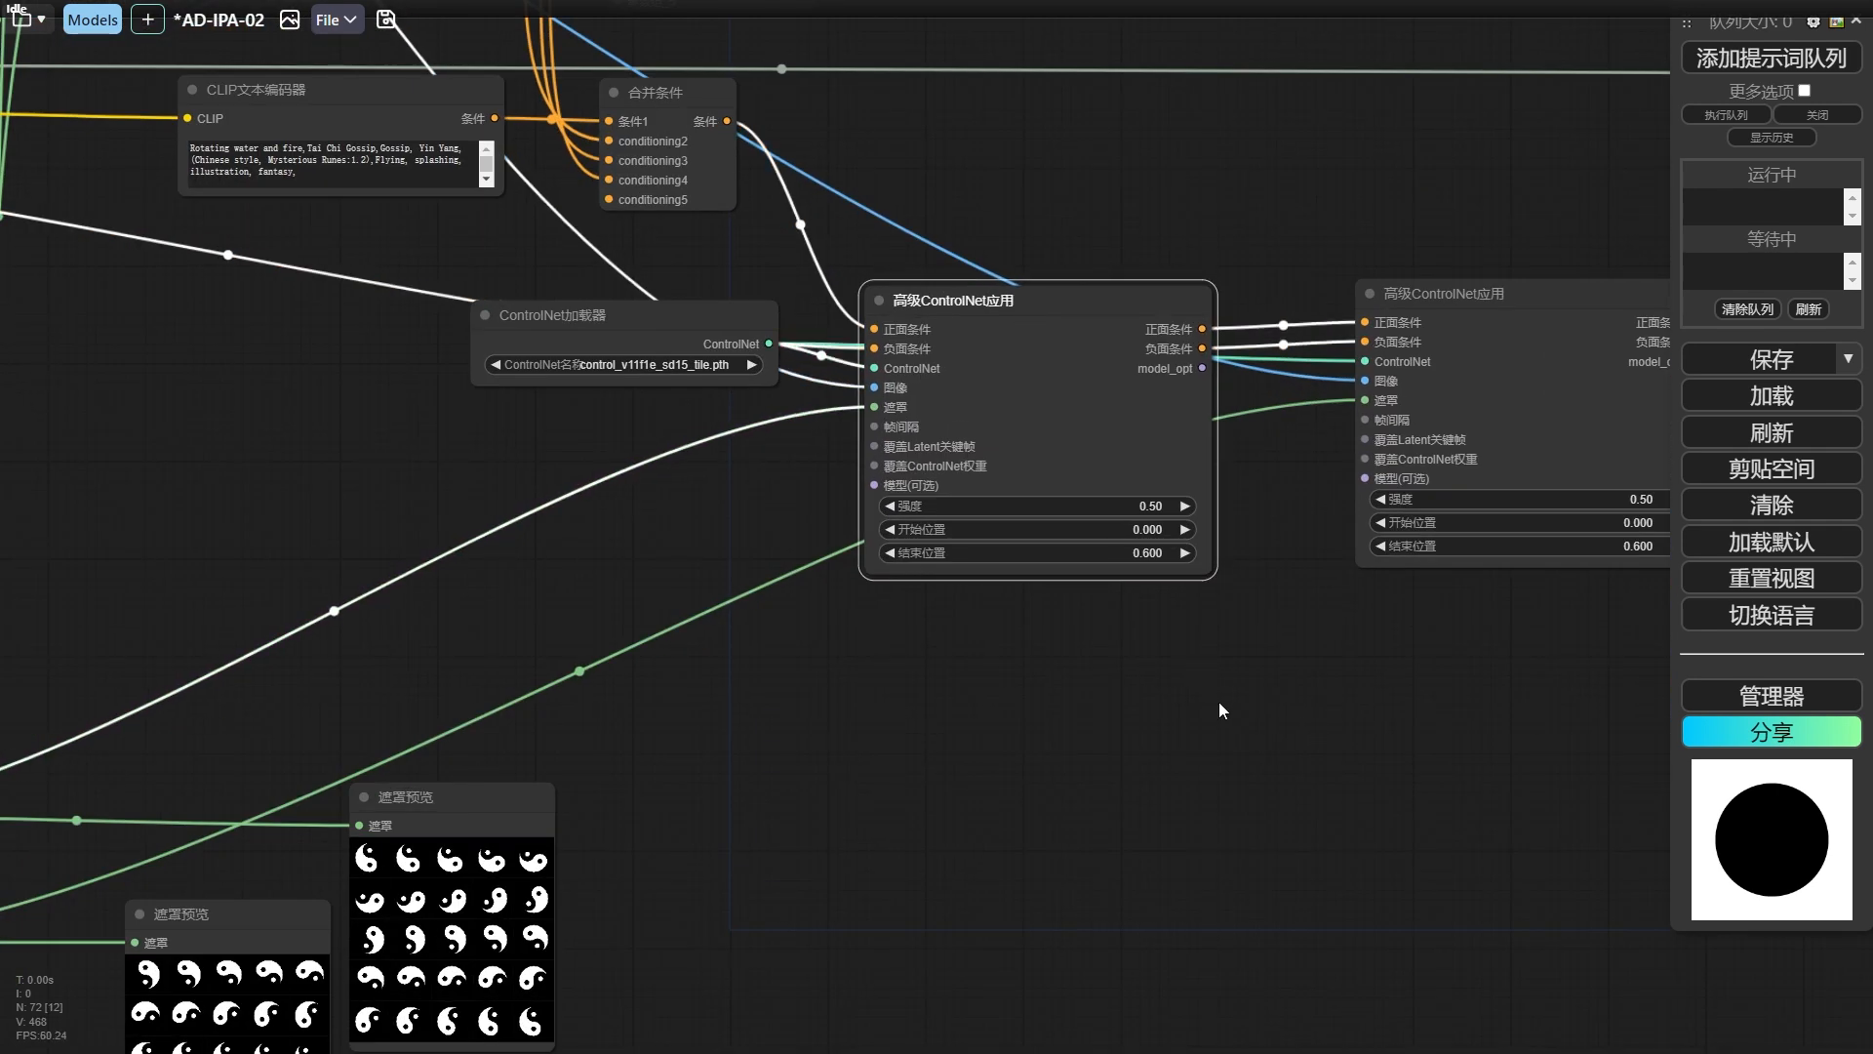
drag(1220, 710, 837, 704)
click(1275, 495)
text(0.)
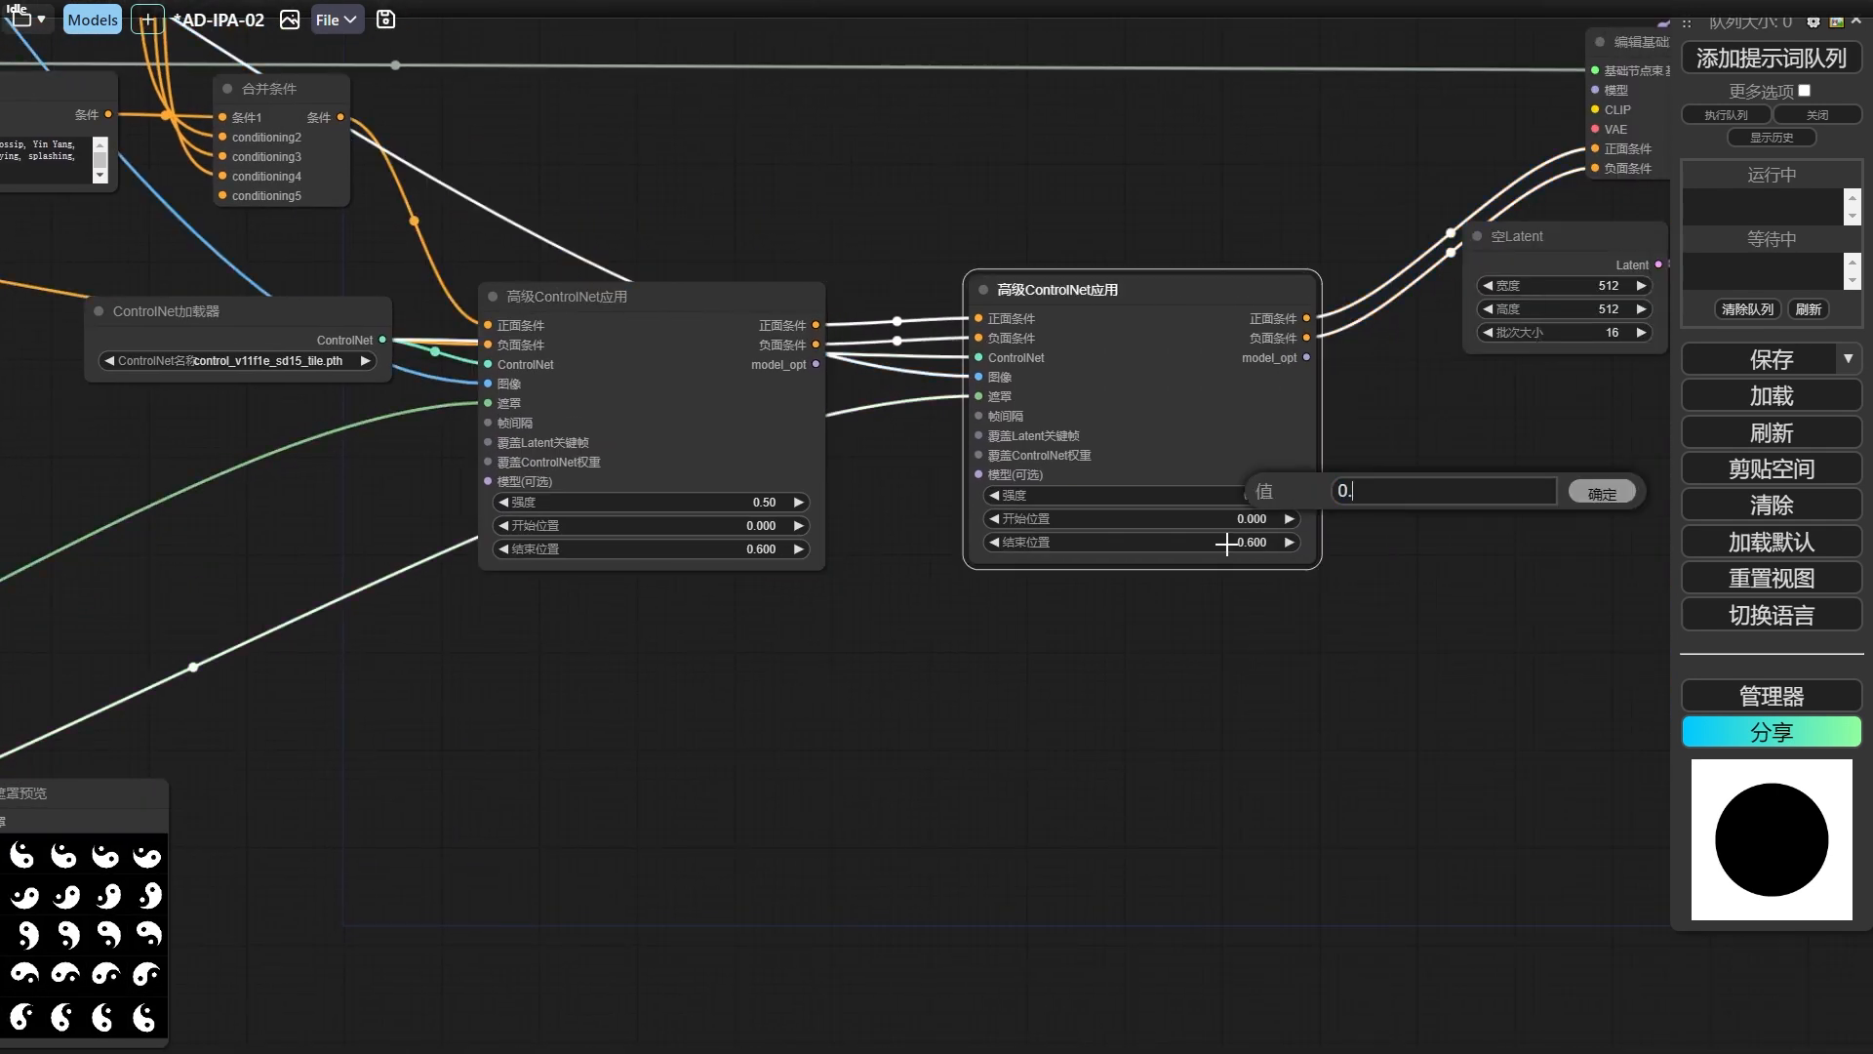
text(7)
key(Return)
click(765, 501)
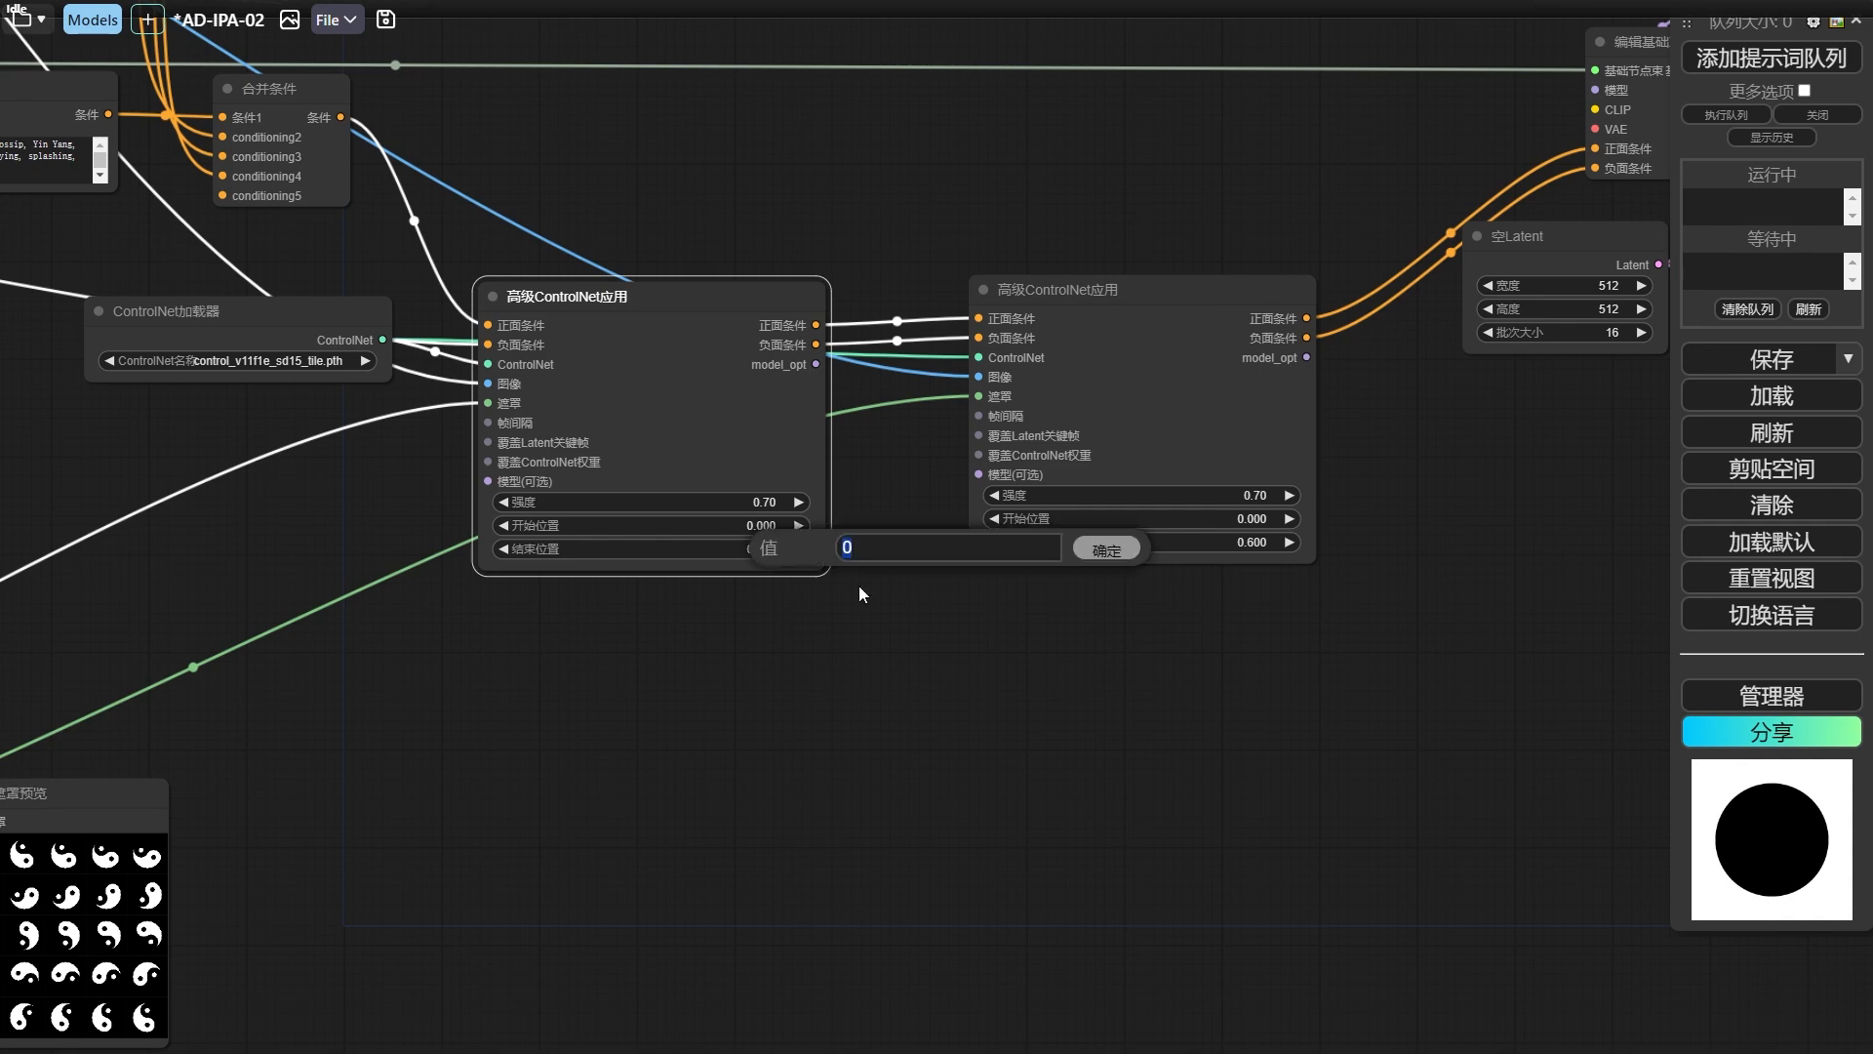
Set the 结束位置 of both 高级ControlNet应用 nodes to 1.
click(1256, 542)
text(1)
key(Return)
Set 图像权重 to 0.8 on the first IPAdapter区域条件 node and 0.7 on the other two, with 权重类型 ease in on all three.
scroll(910, 659, down, 2)
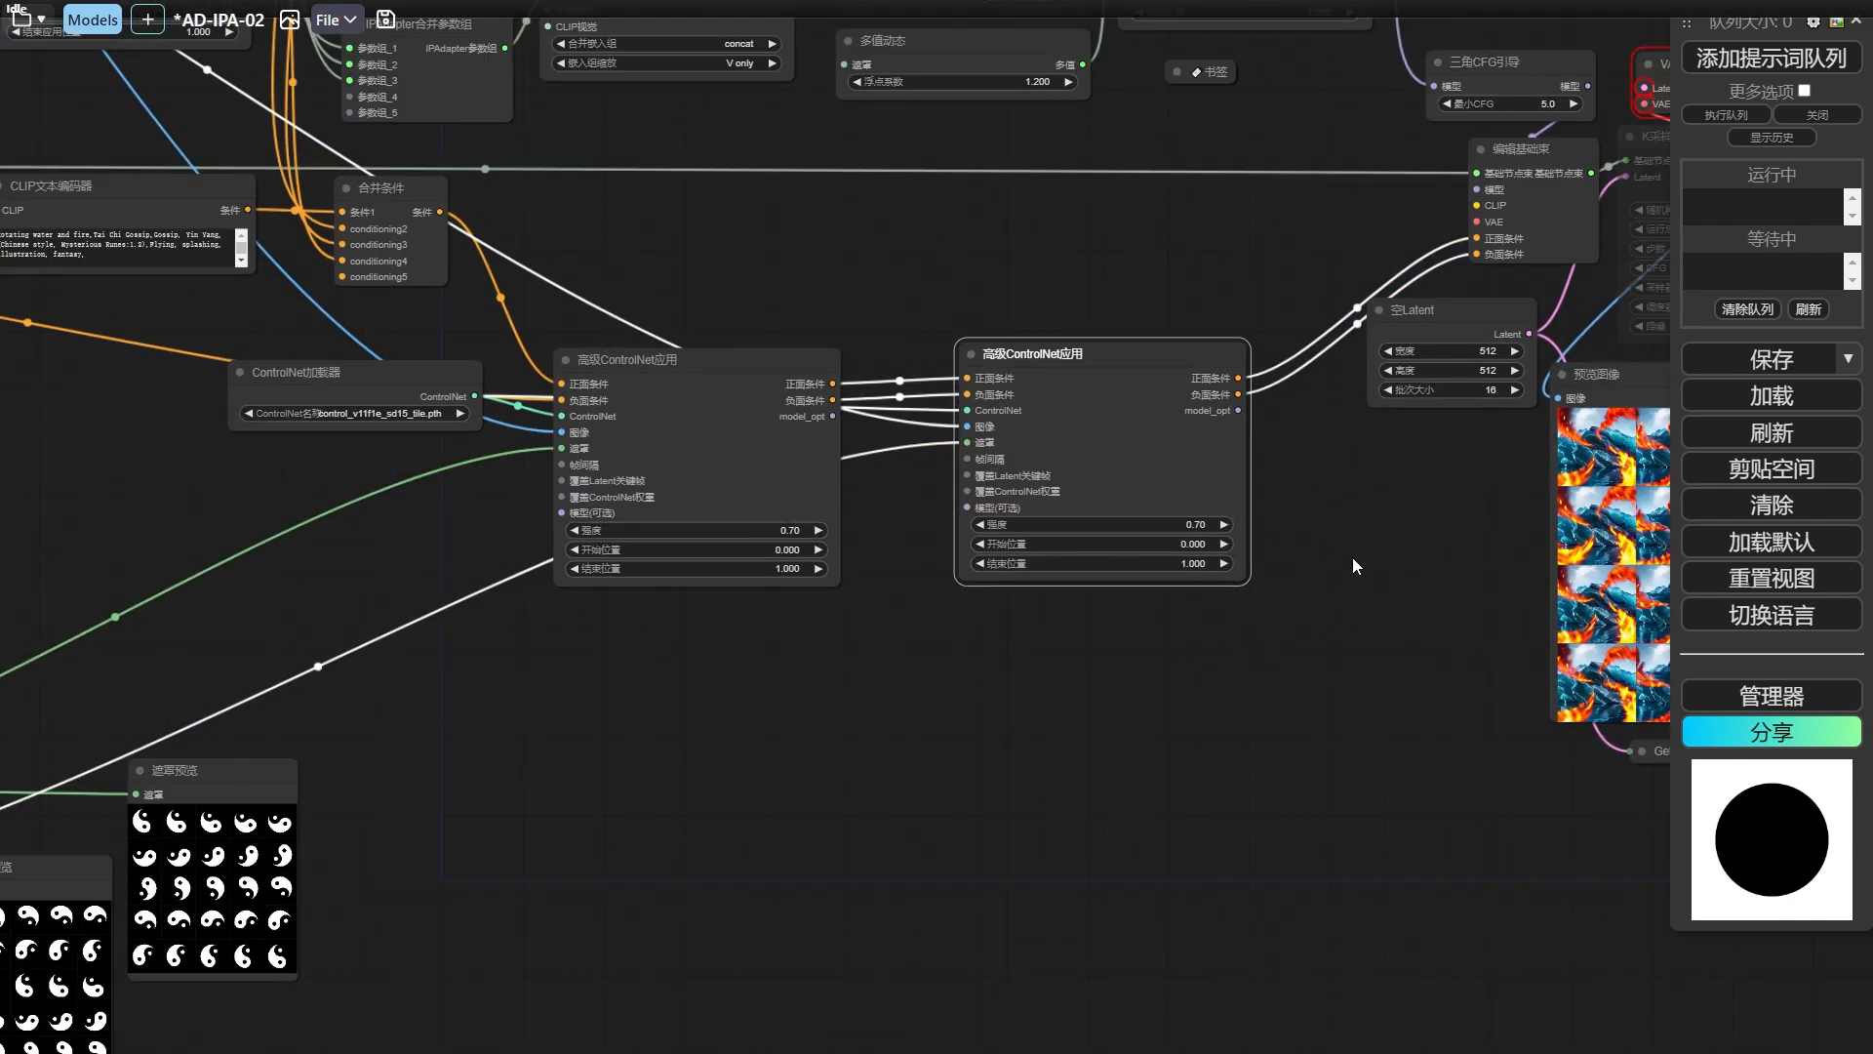
drag(1353, 558, 1670, 1040)
drag(732, 171, 1122, 424)
scroll(1063, 278, up, 4)
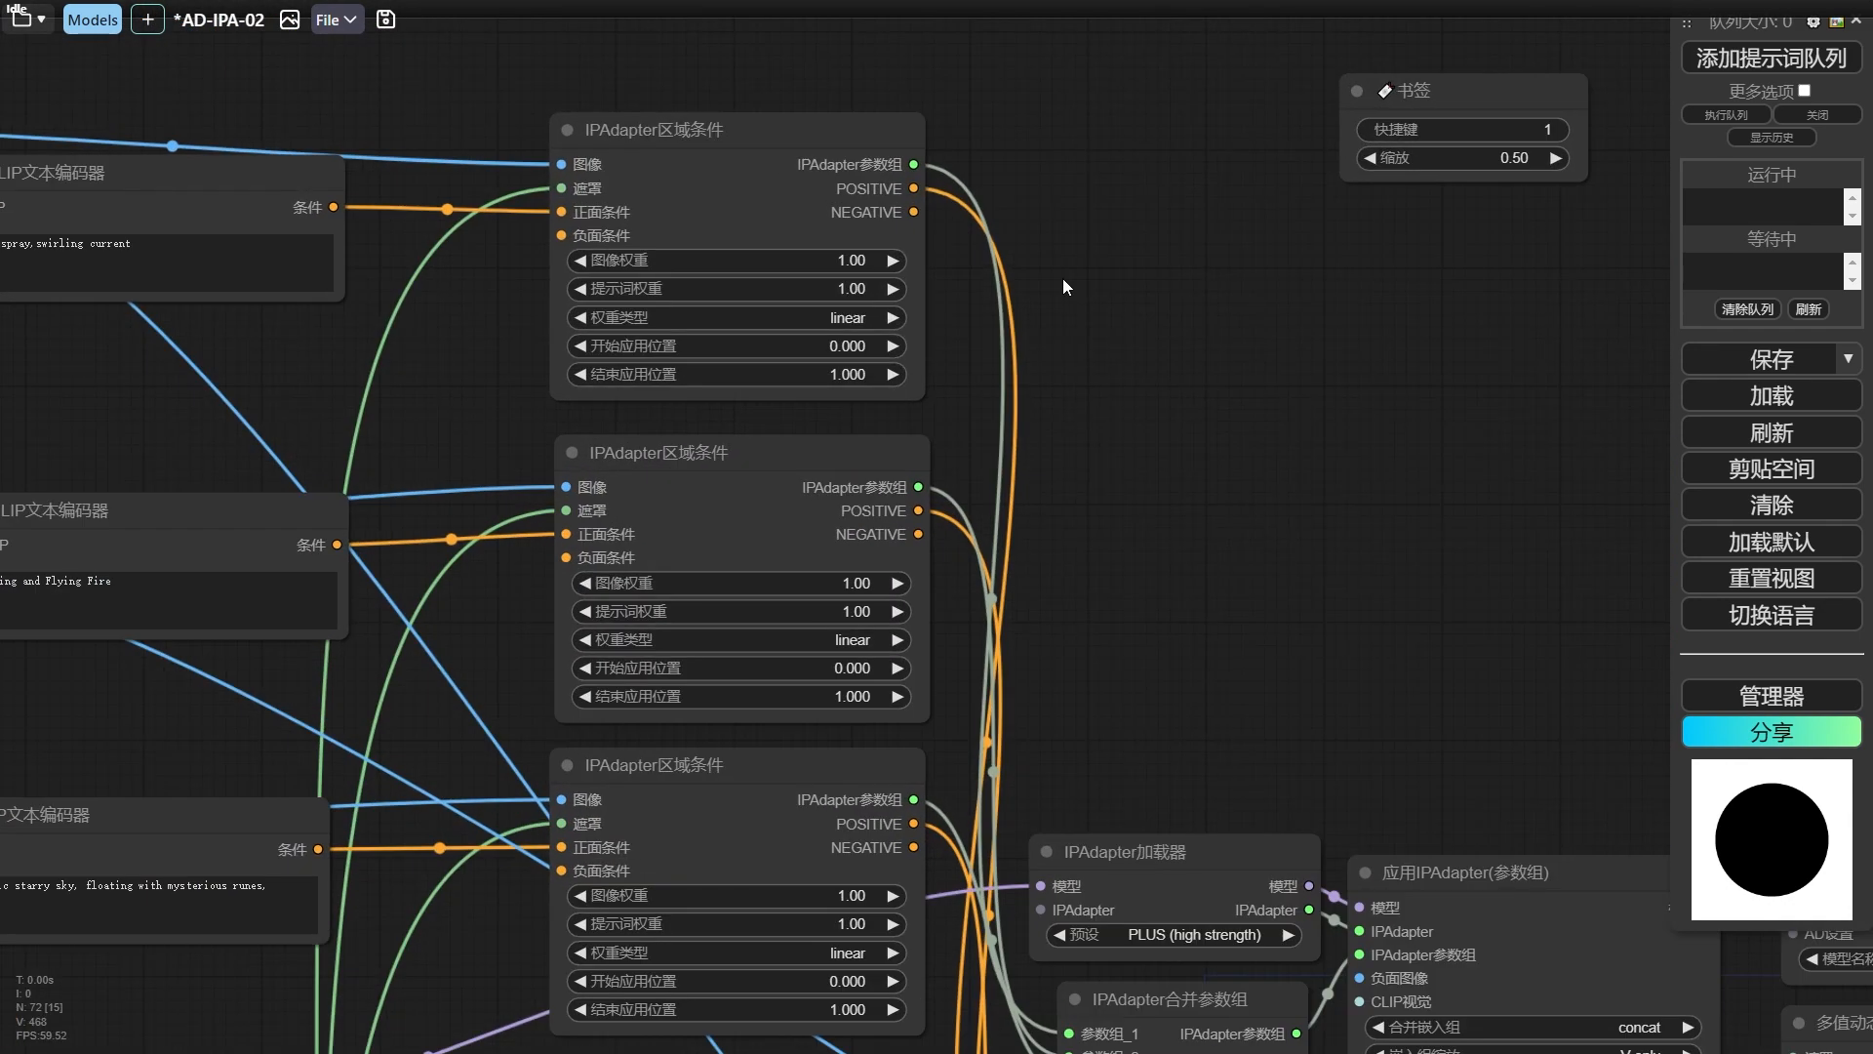
click(856, 265)
text(0.8)
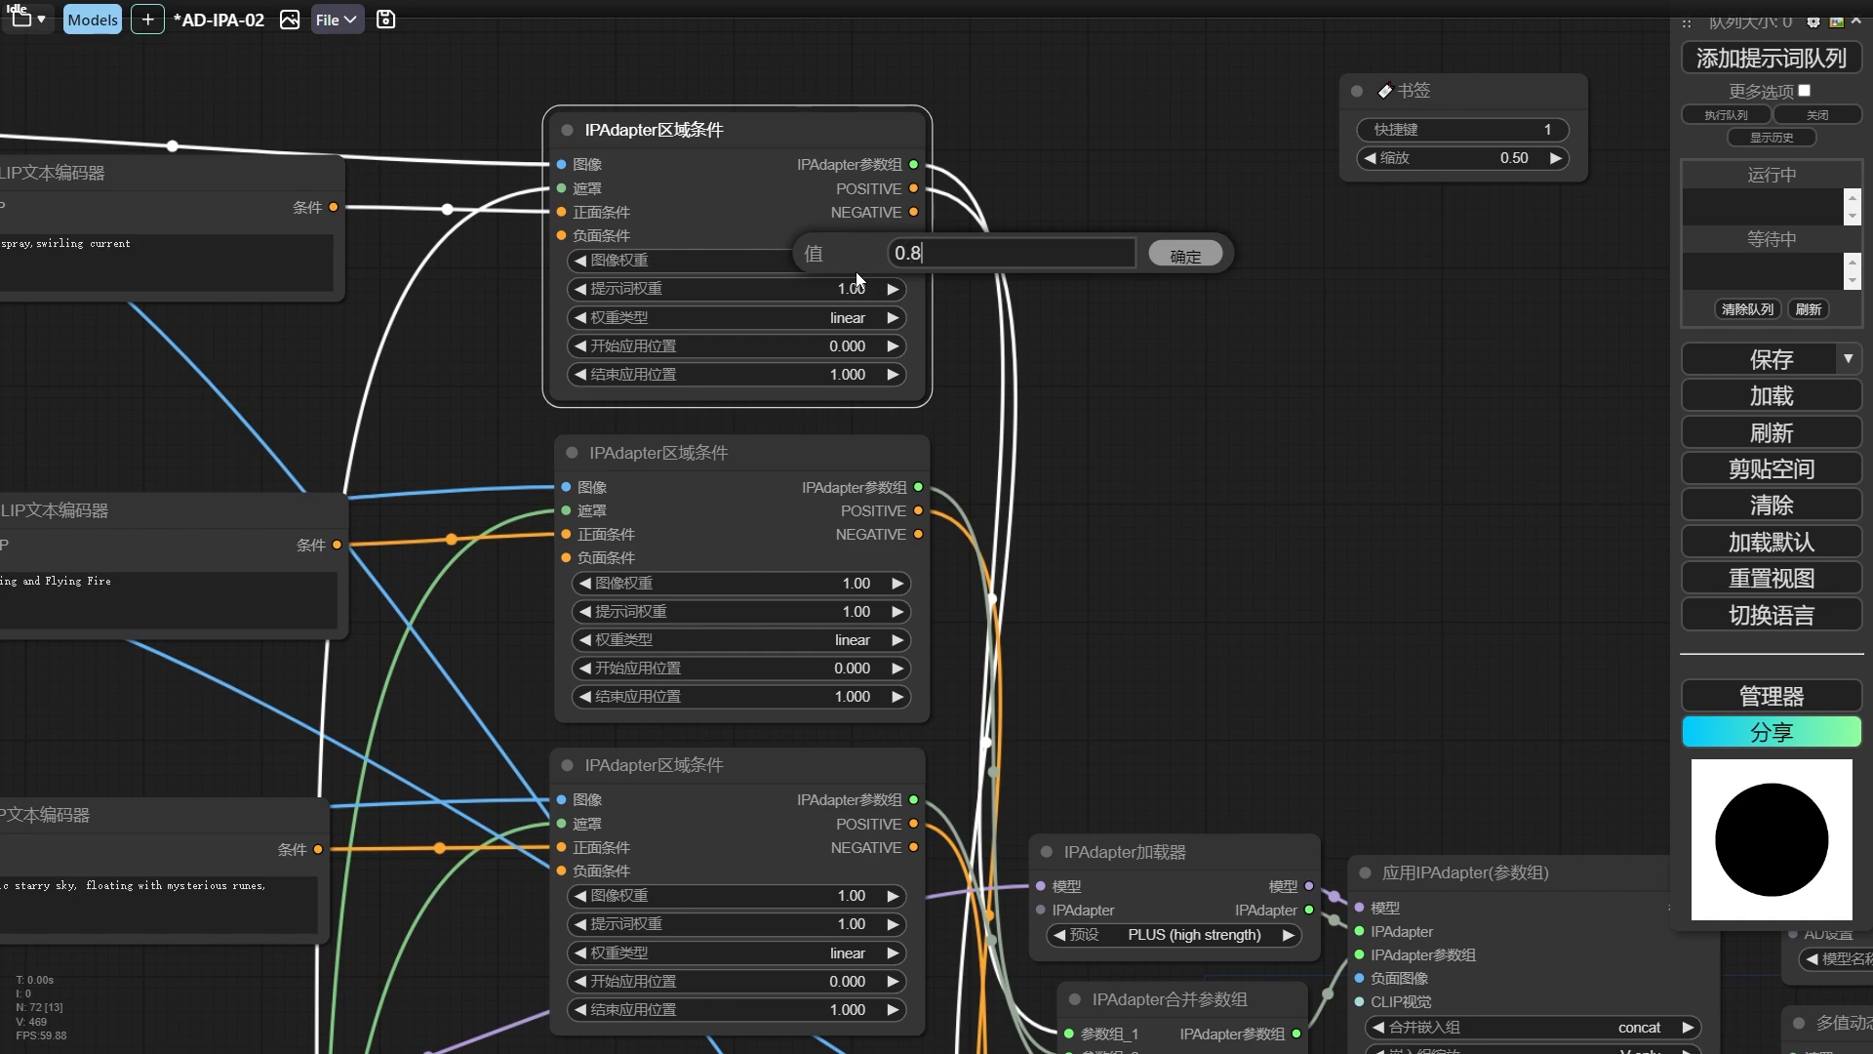
key(Return)
click(851, 320)
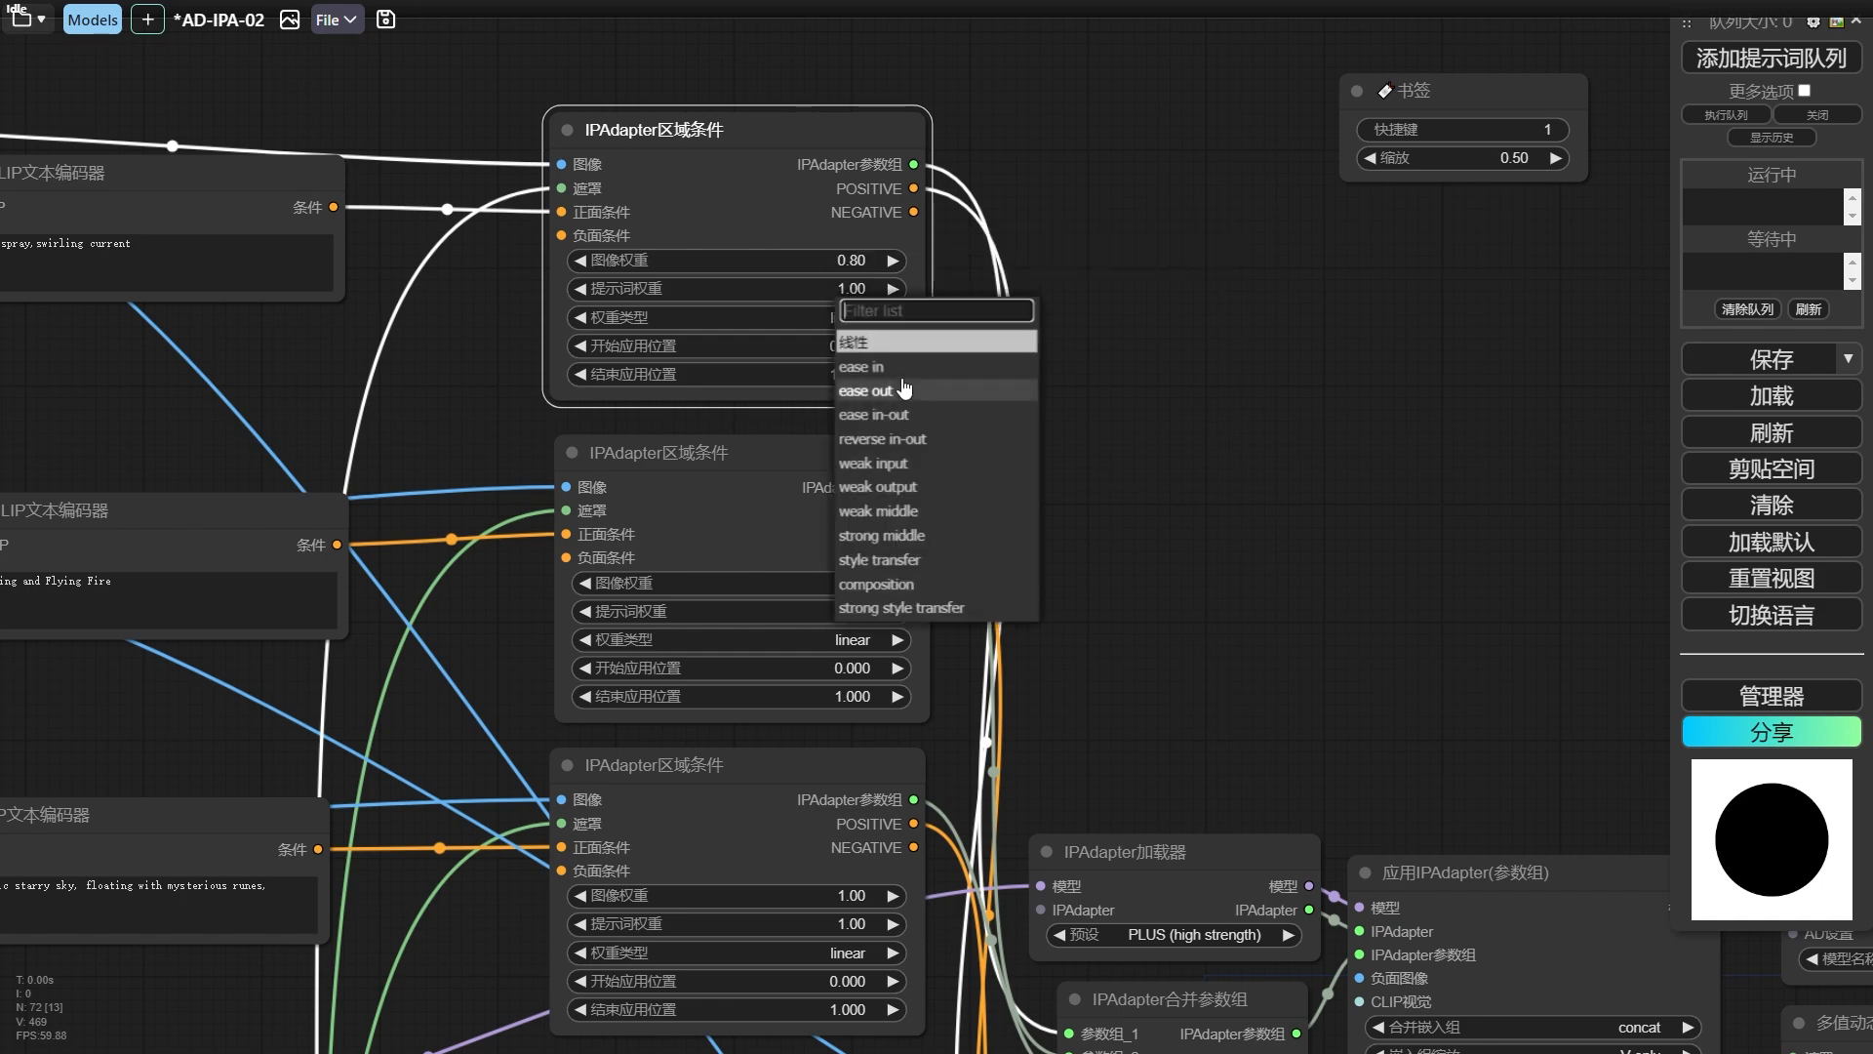
click(897, 369)
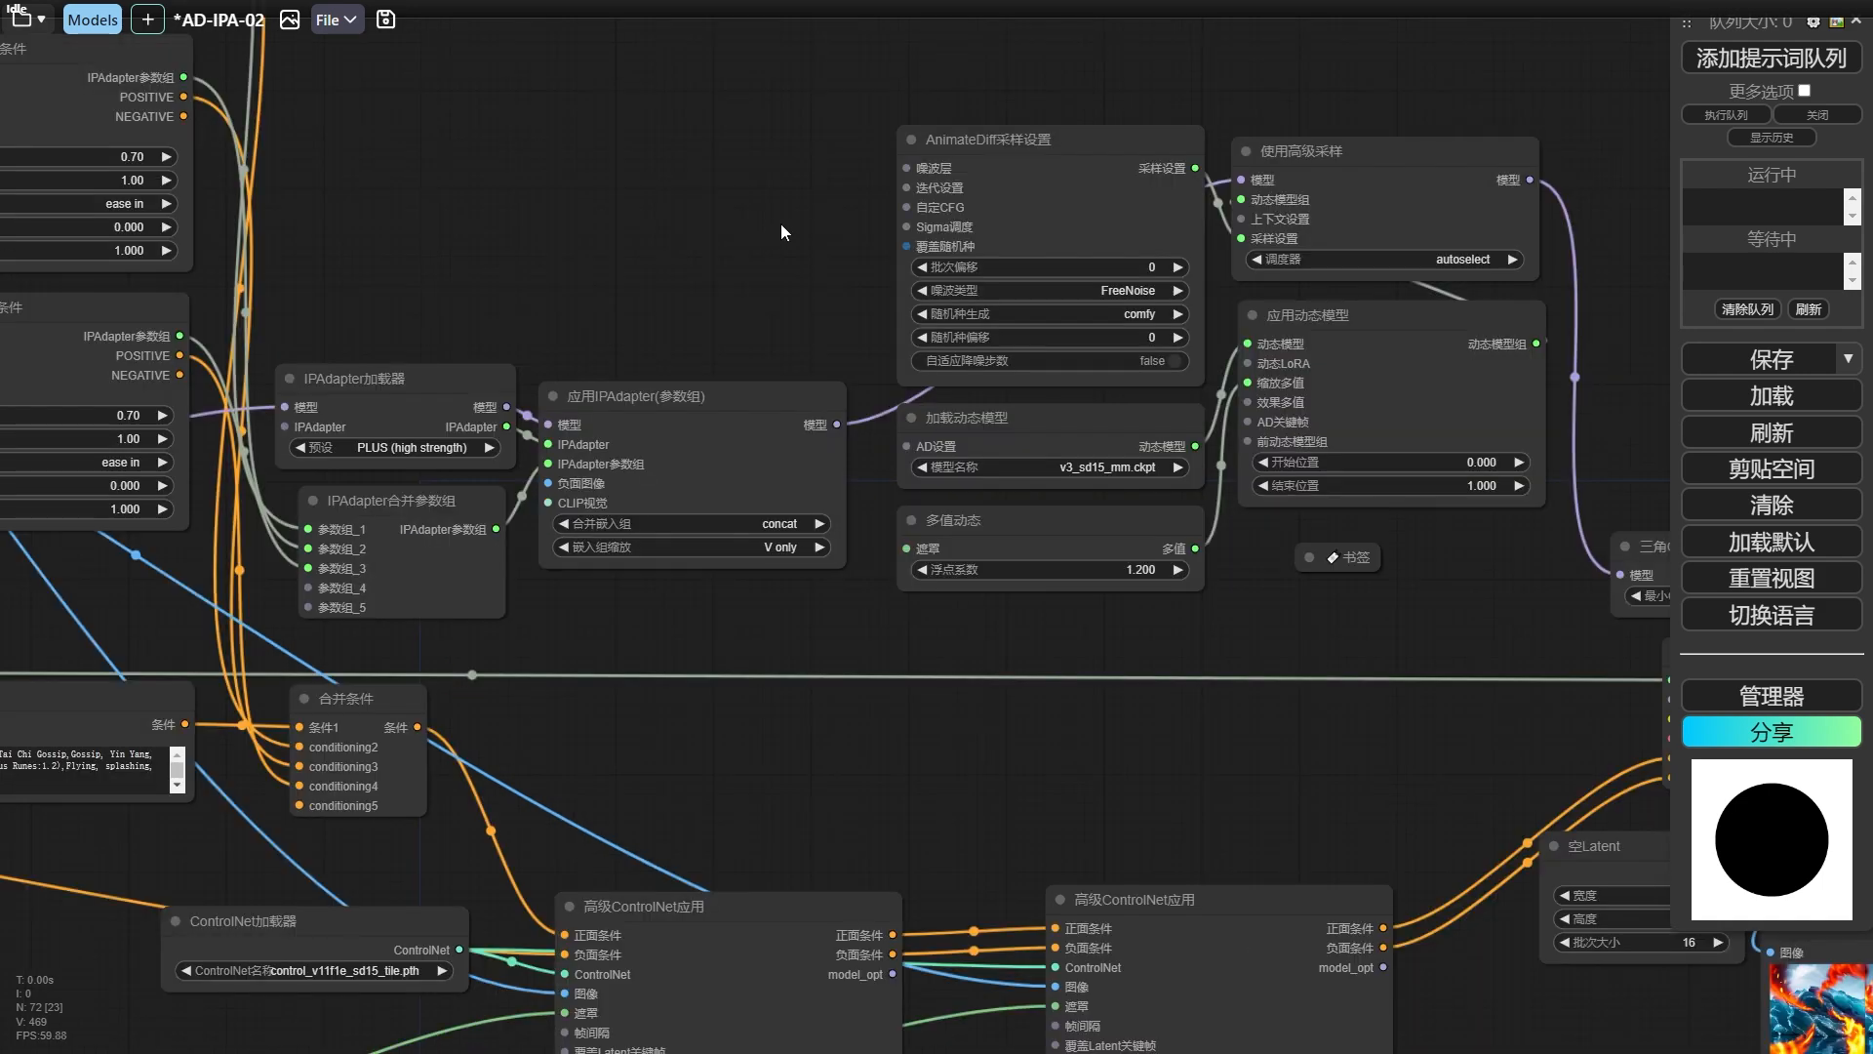
drag(781, 227, 723, 248)
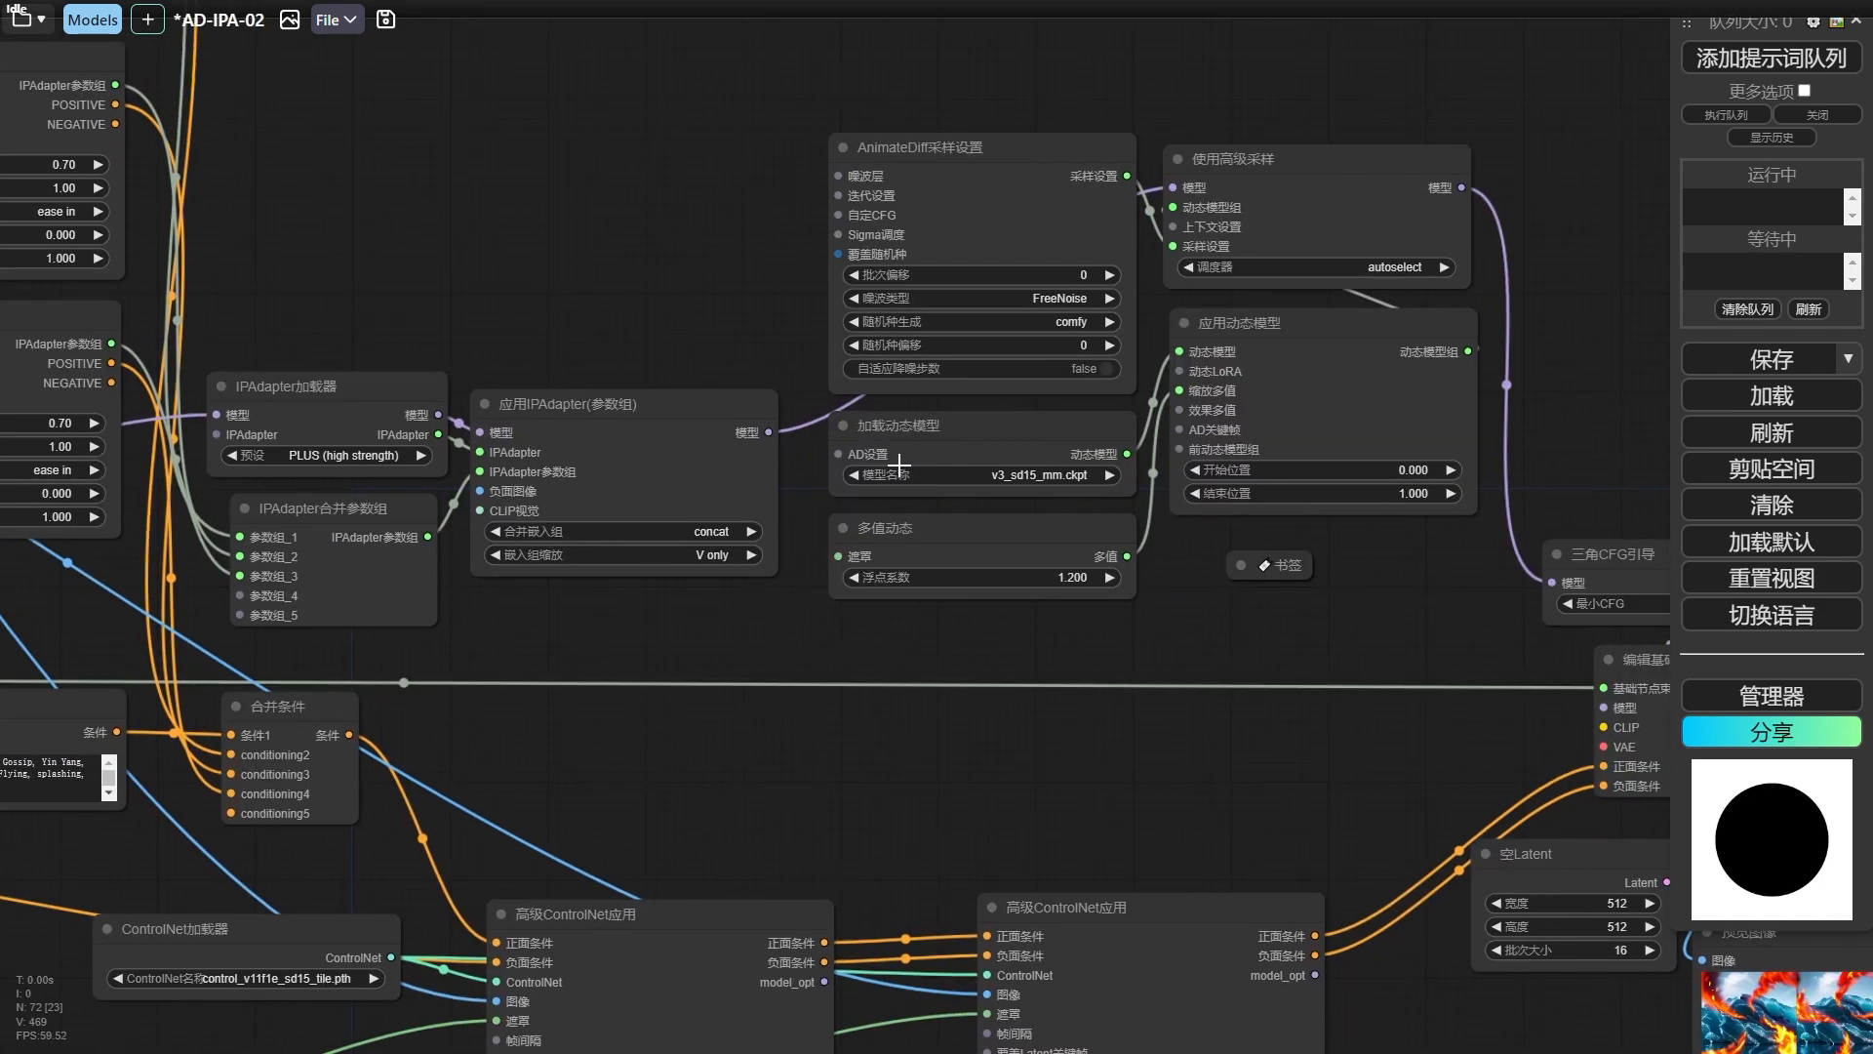
Shift the blue mask's 遮罩预览 node slightly, and set the 空Latent node's 批次大小 to 25.
scroll(1042, 664, down, 2)
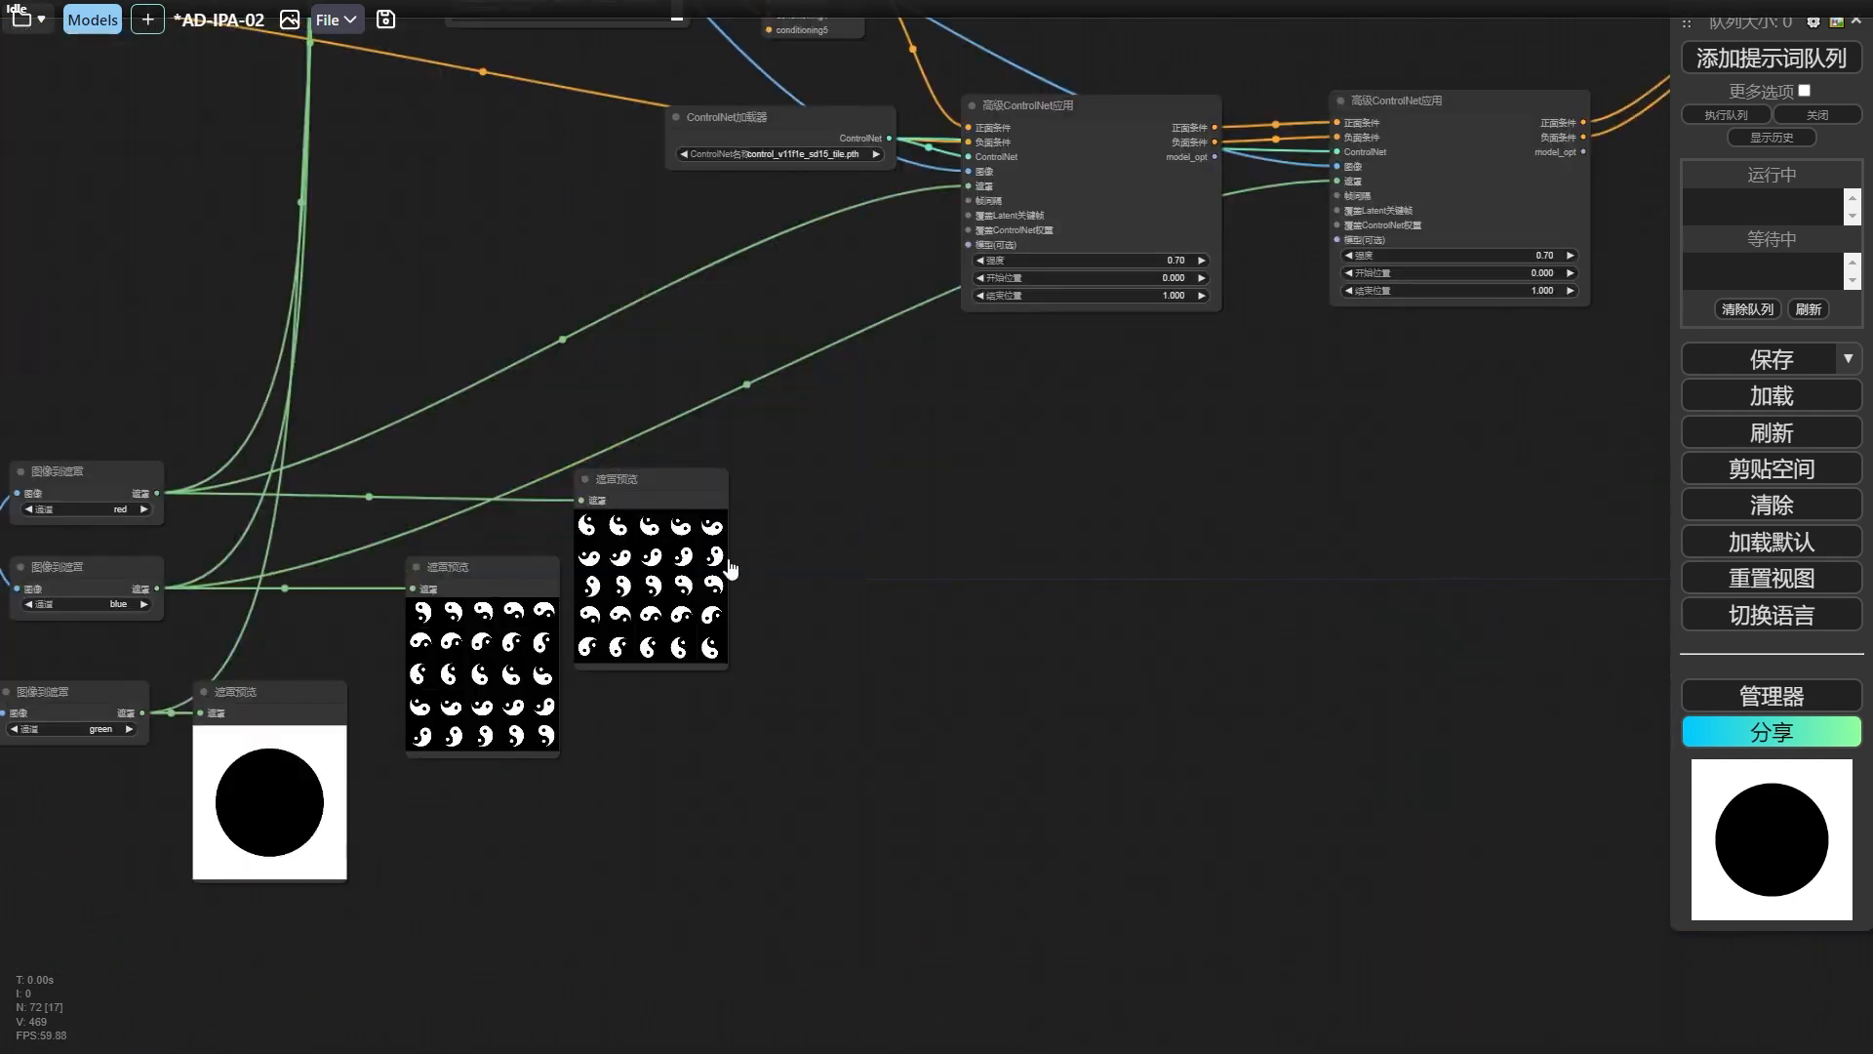
scroll(734, 558, up, 2)
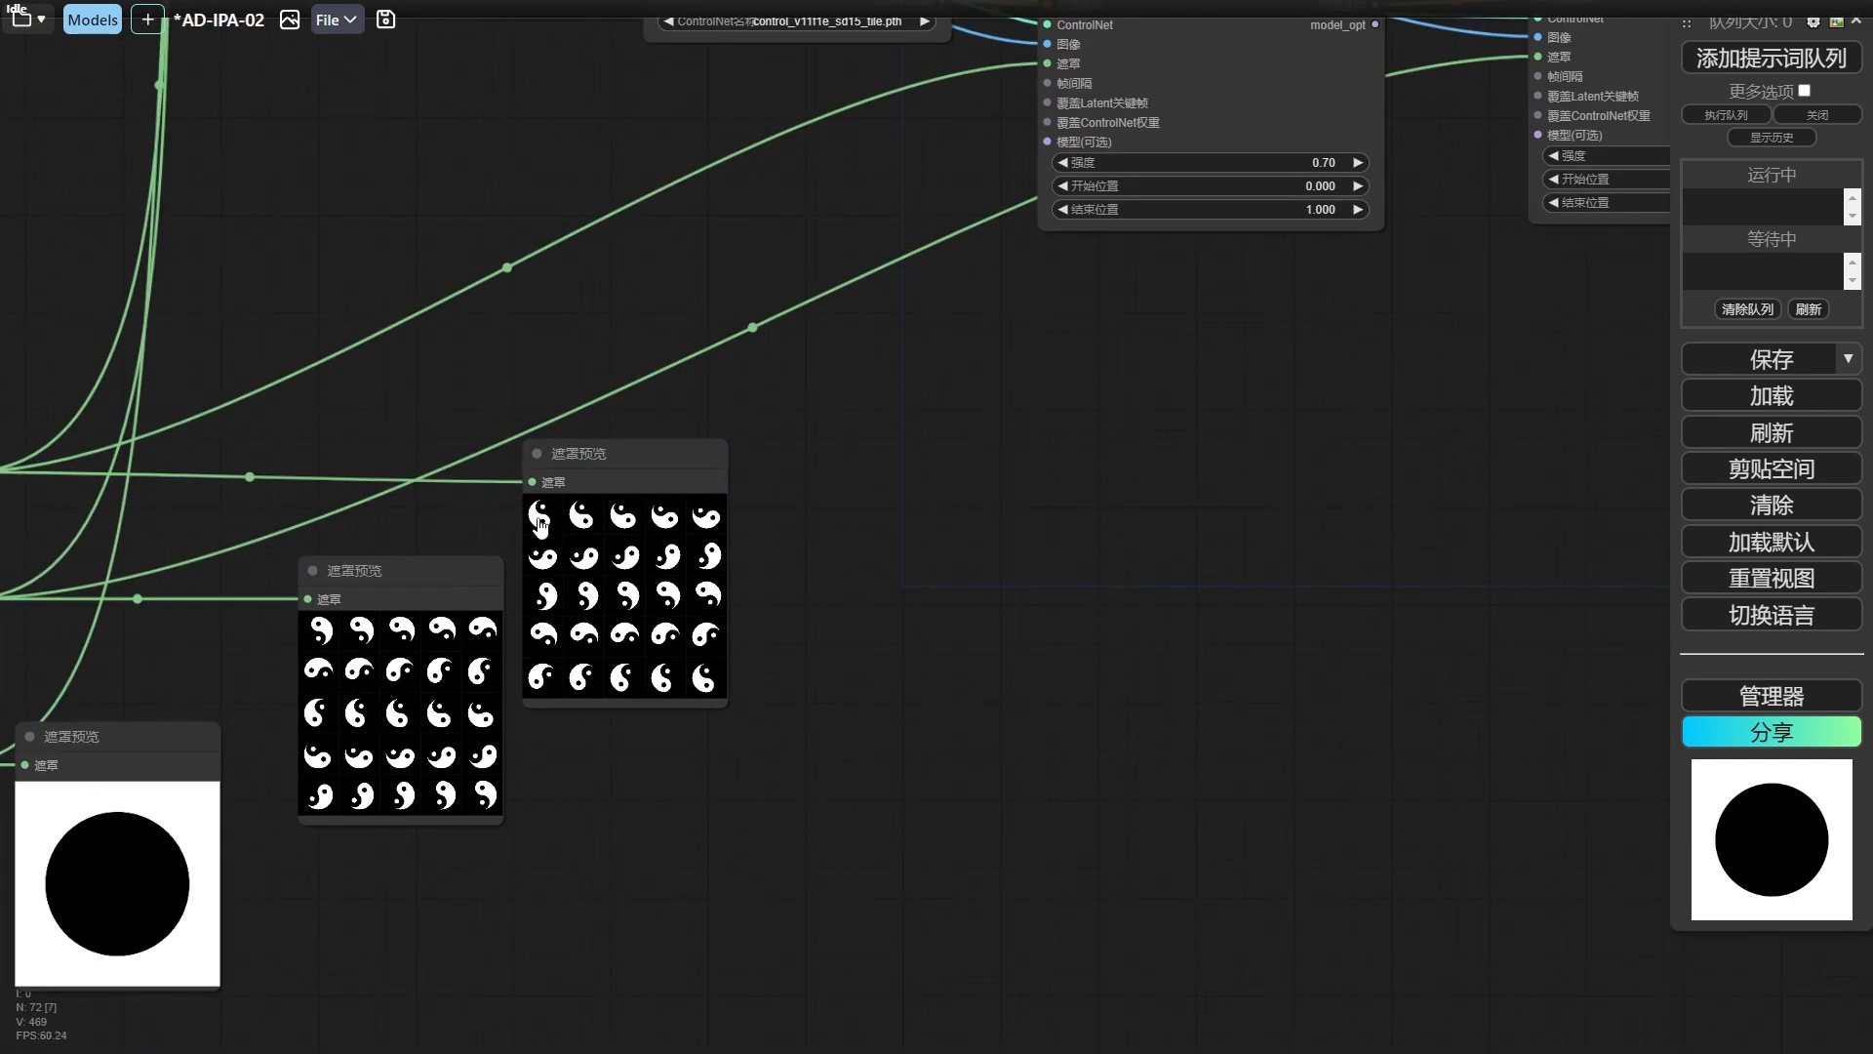
drag(457, 829, 439, 786)
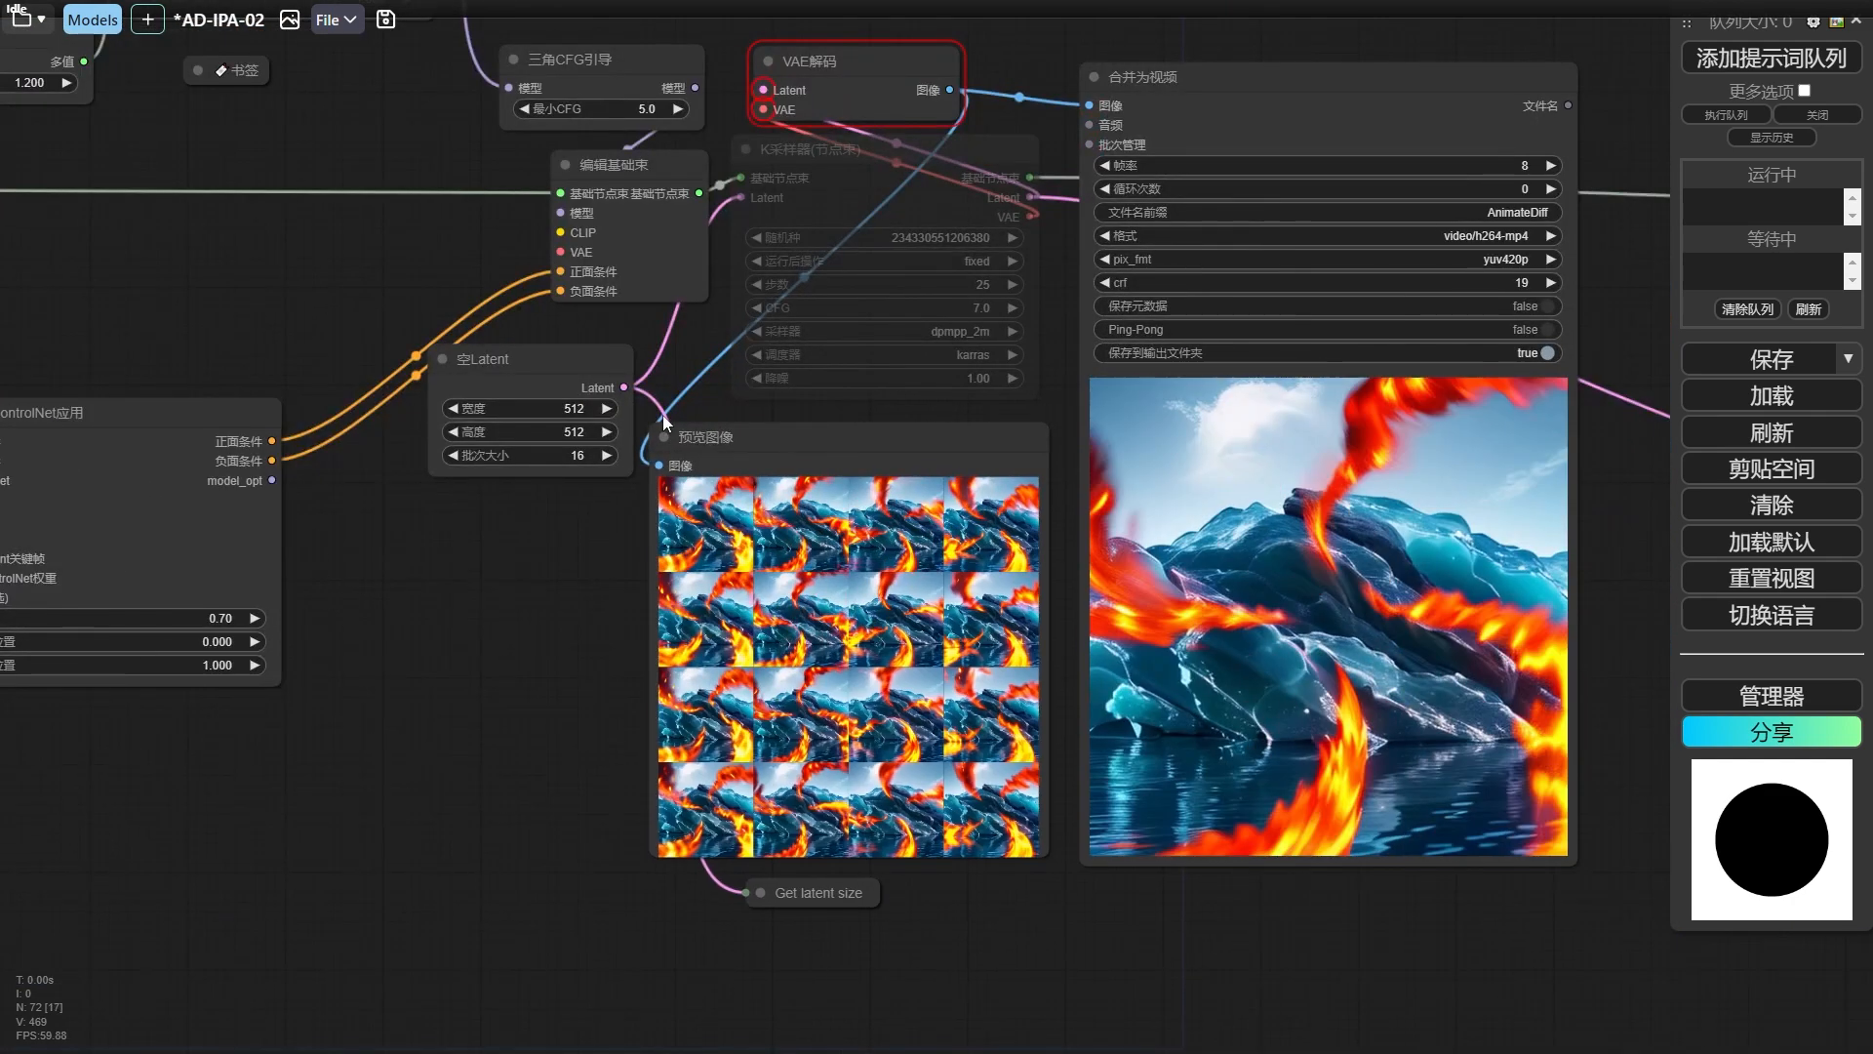
click(578, 455)
text(25)
key(Return)
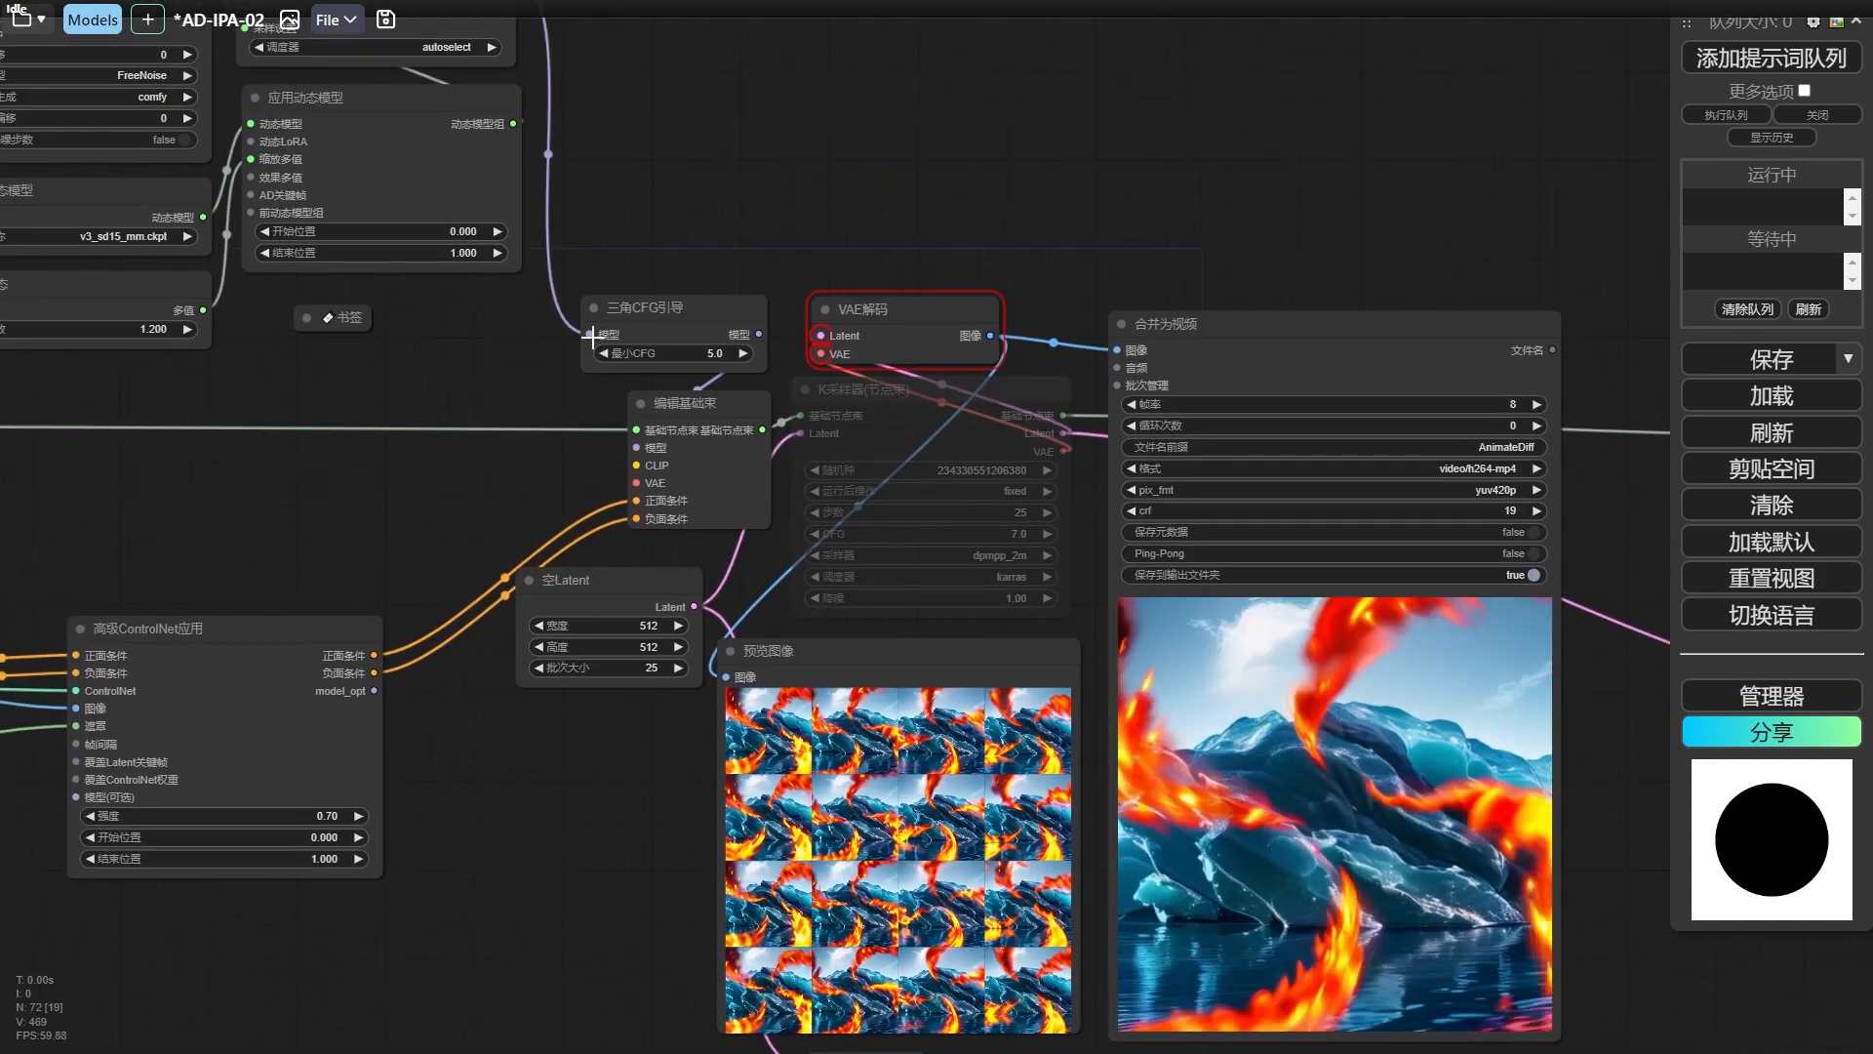
Take 三角CFG引导 out of the model chain, linking the model directly to 编辑基础束, and generate the animation with the K采样器 enabled.
drag(643, 307, 665, 268)
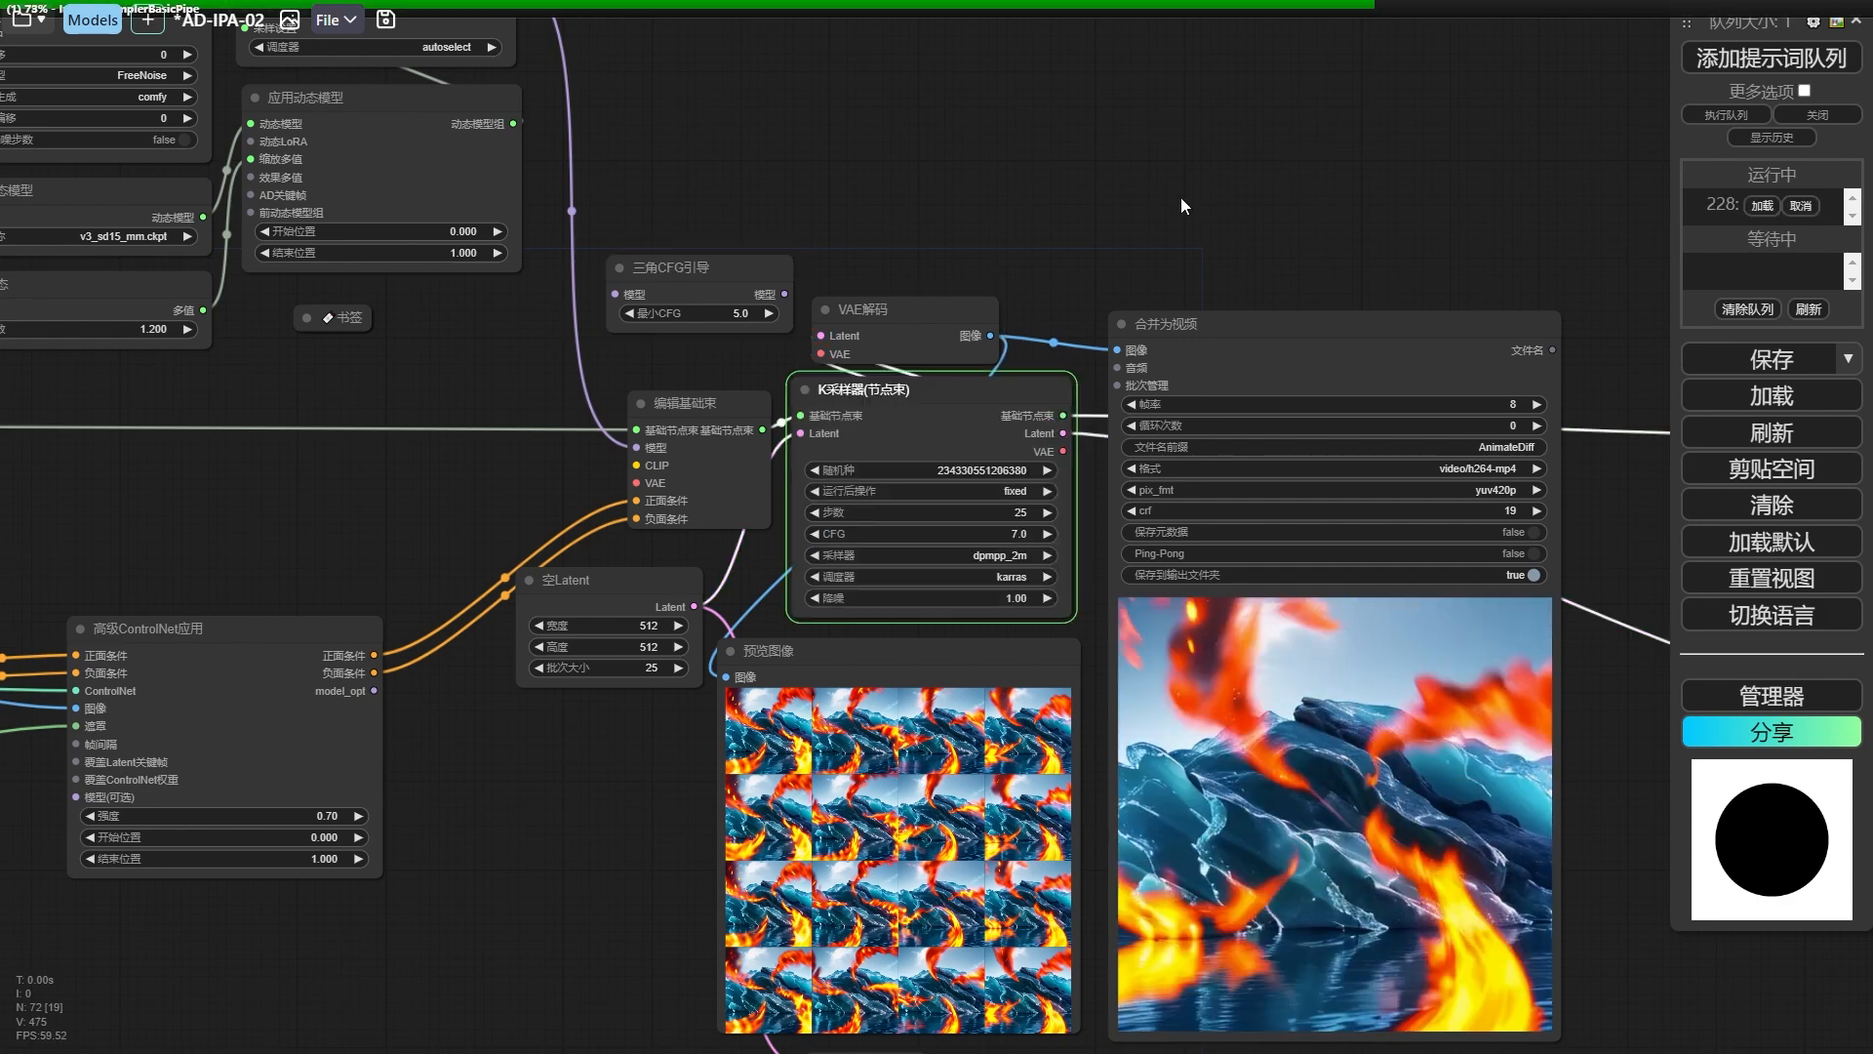
scroll(1074, 207, down, 3)
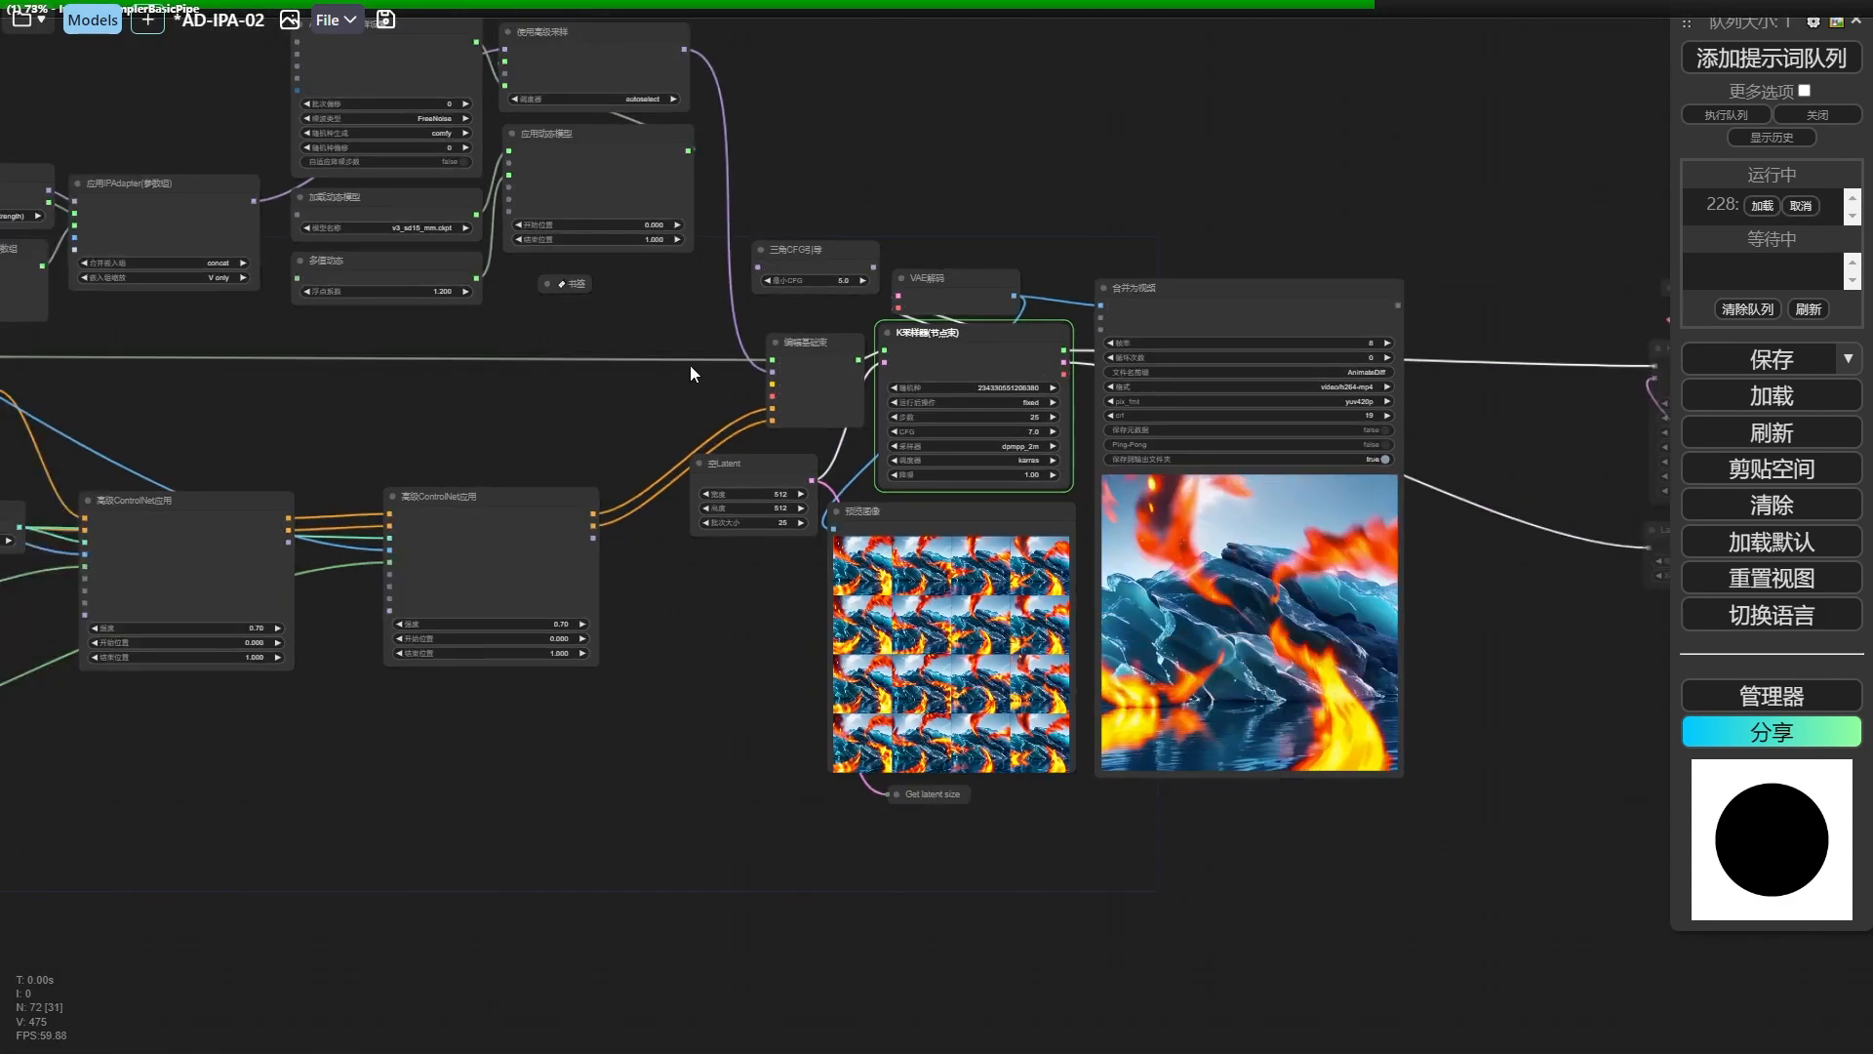
Examine the workflow while it runs, and check the generated frames and the combined video.
drag(689, 365, 1050, 420)
scroll(1050, 419, down, 1)
scroll(505, 176, up, 1)
drag(505, 176, 944, 215)
scroll(560, 286, down, 2)
scroll(446, 488, up, 3)
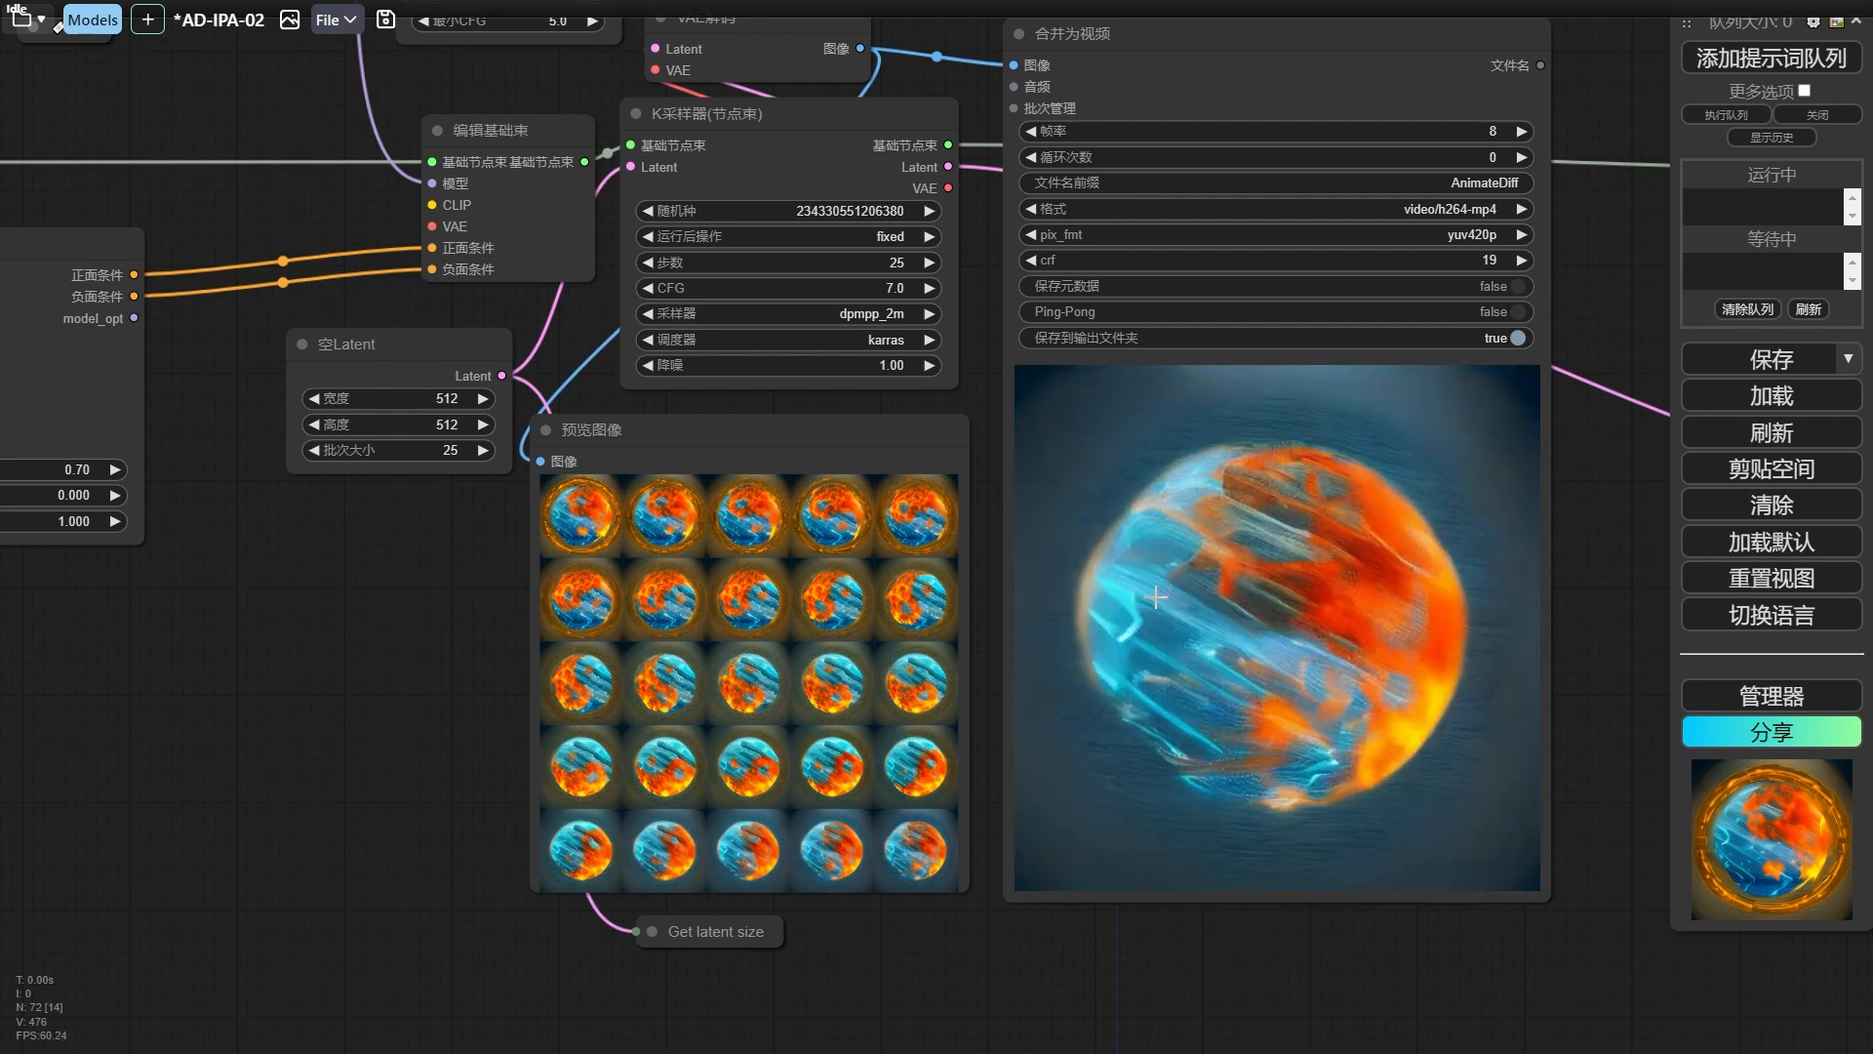
scroll(1144, 601, down, 3)
scroll(585, 649, down, 4)
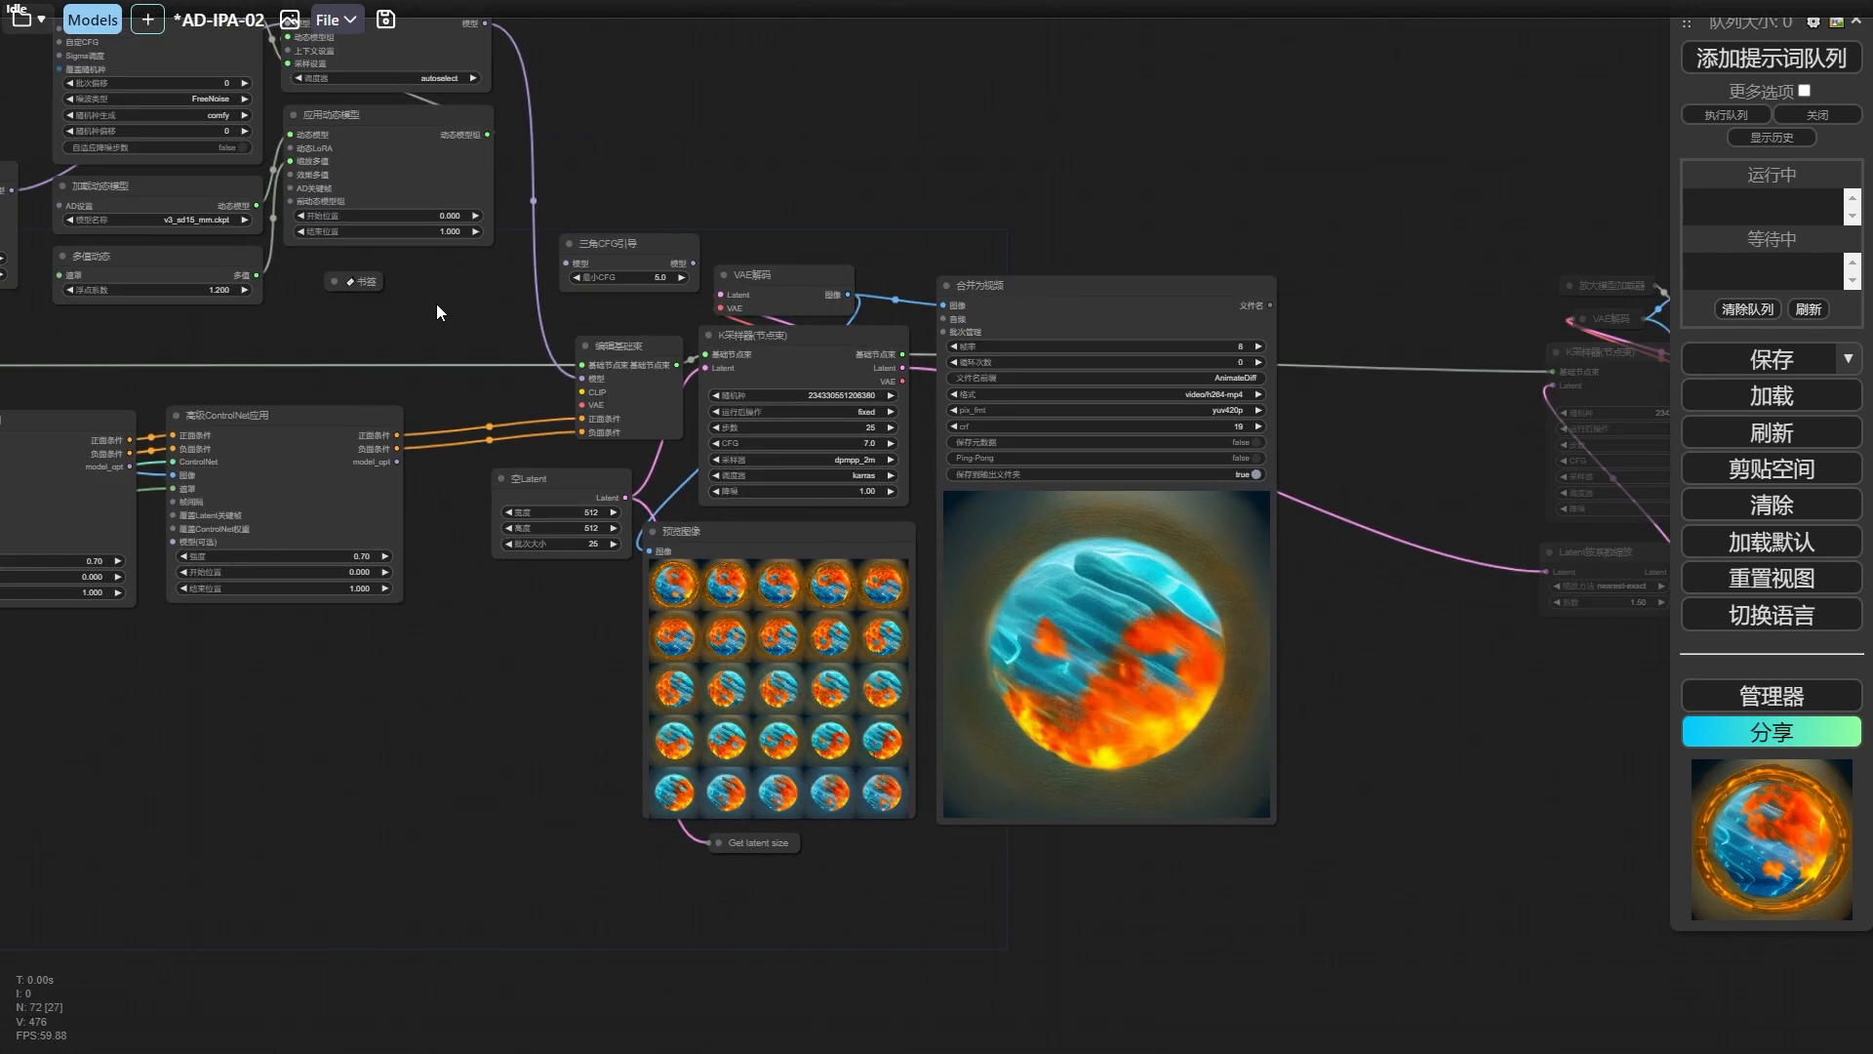
Change the motion model in the 加载动态模型 node to mm_sd_v15_v2.ckpt.
drag(436, 303, 699, 515)
scroll(699, 508, up, 4)
click(361, 411)
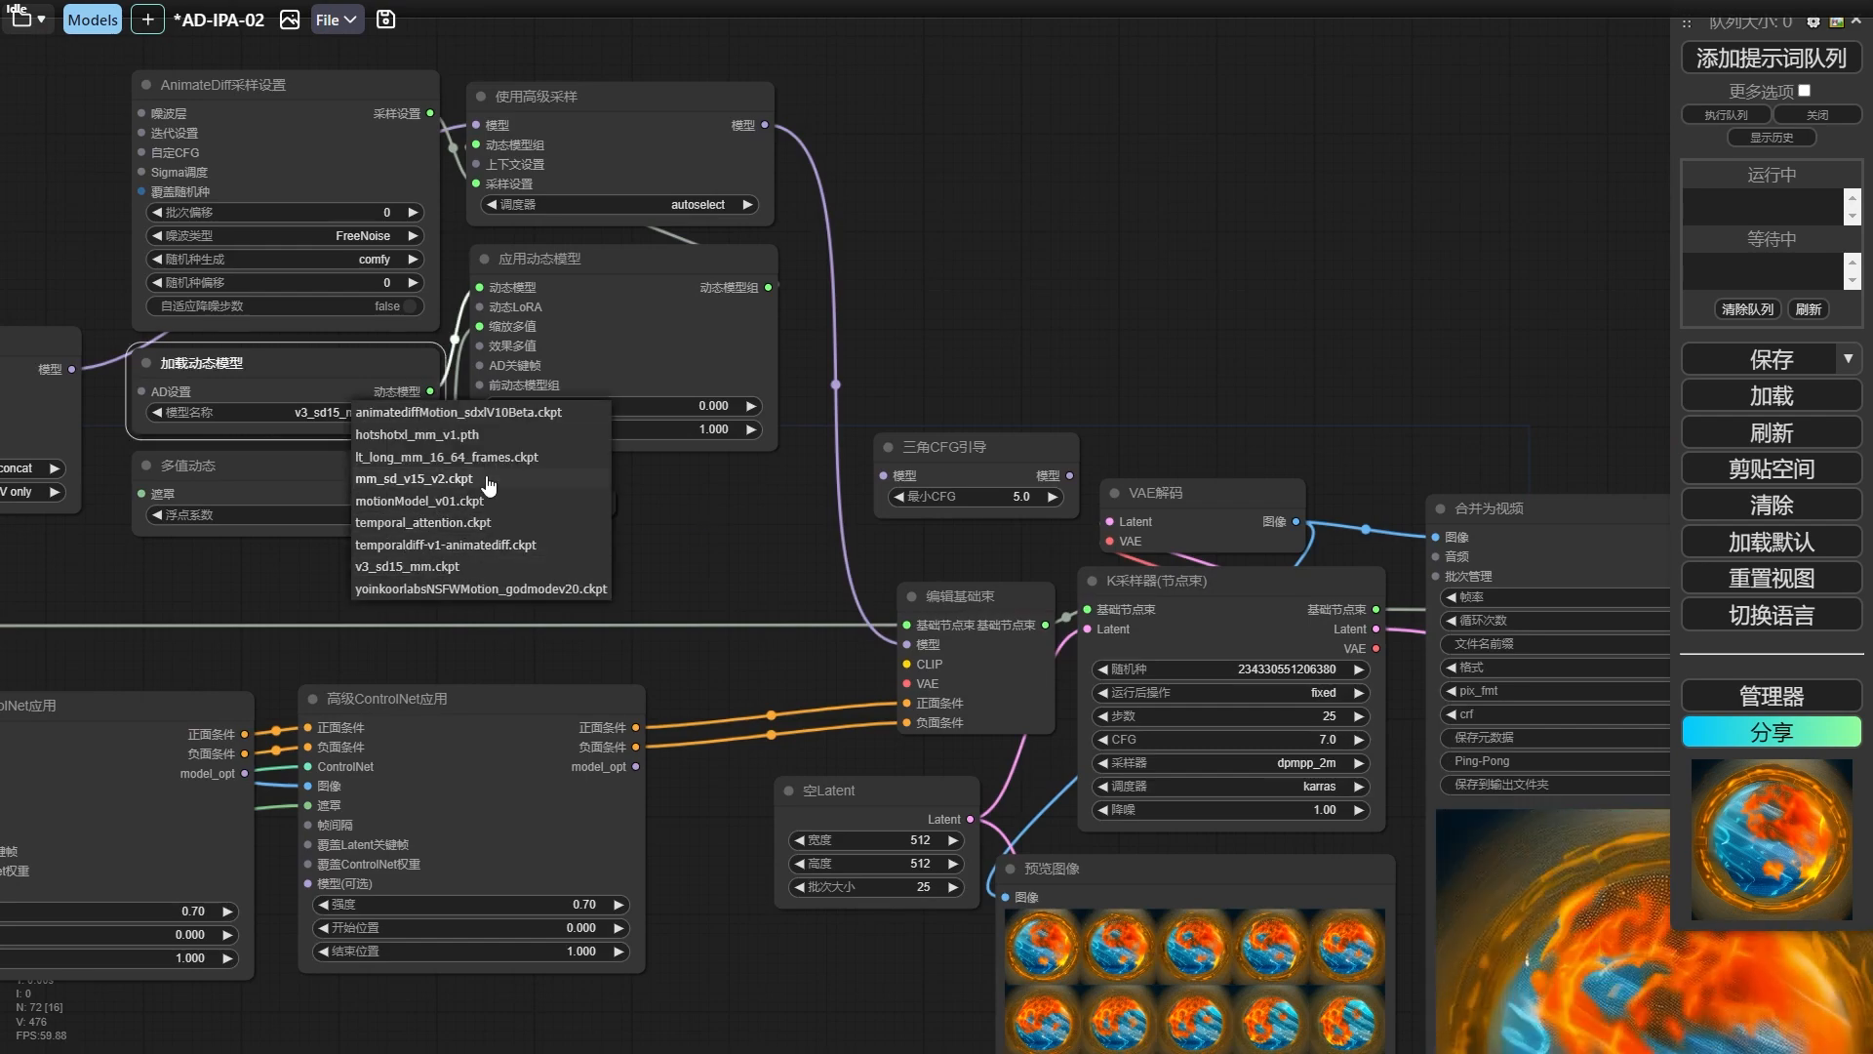
click(419, 478)
Examine how 缩放柔和ControlNet权重 and ControlNet加载器(高级) feed the two 高级ControlNet应用 nodes in the revised workflow.
drag(933, 897, 630, 652)
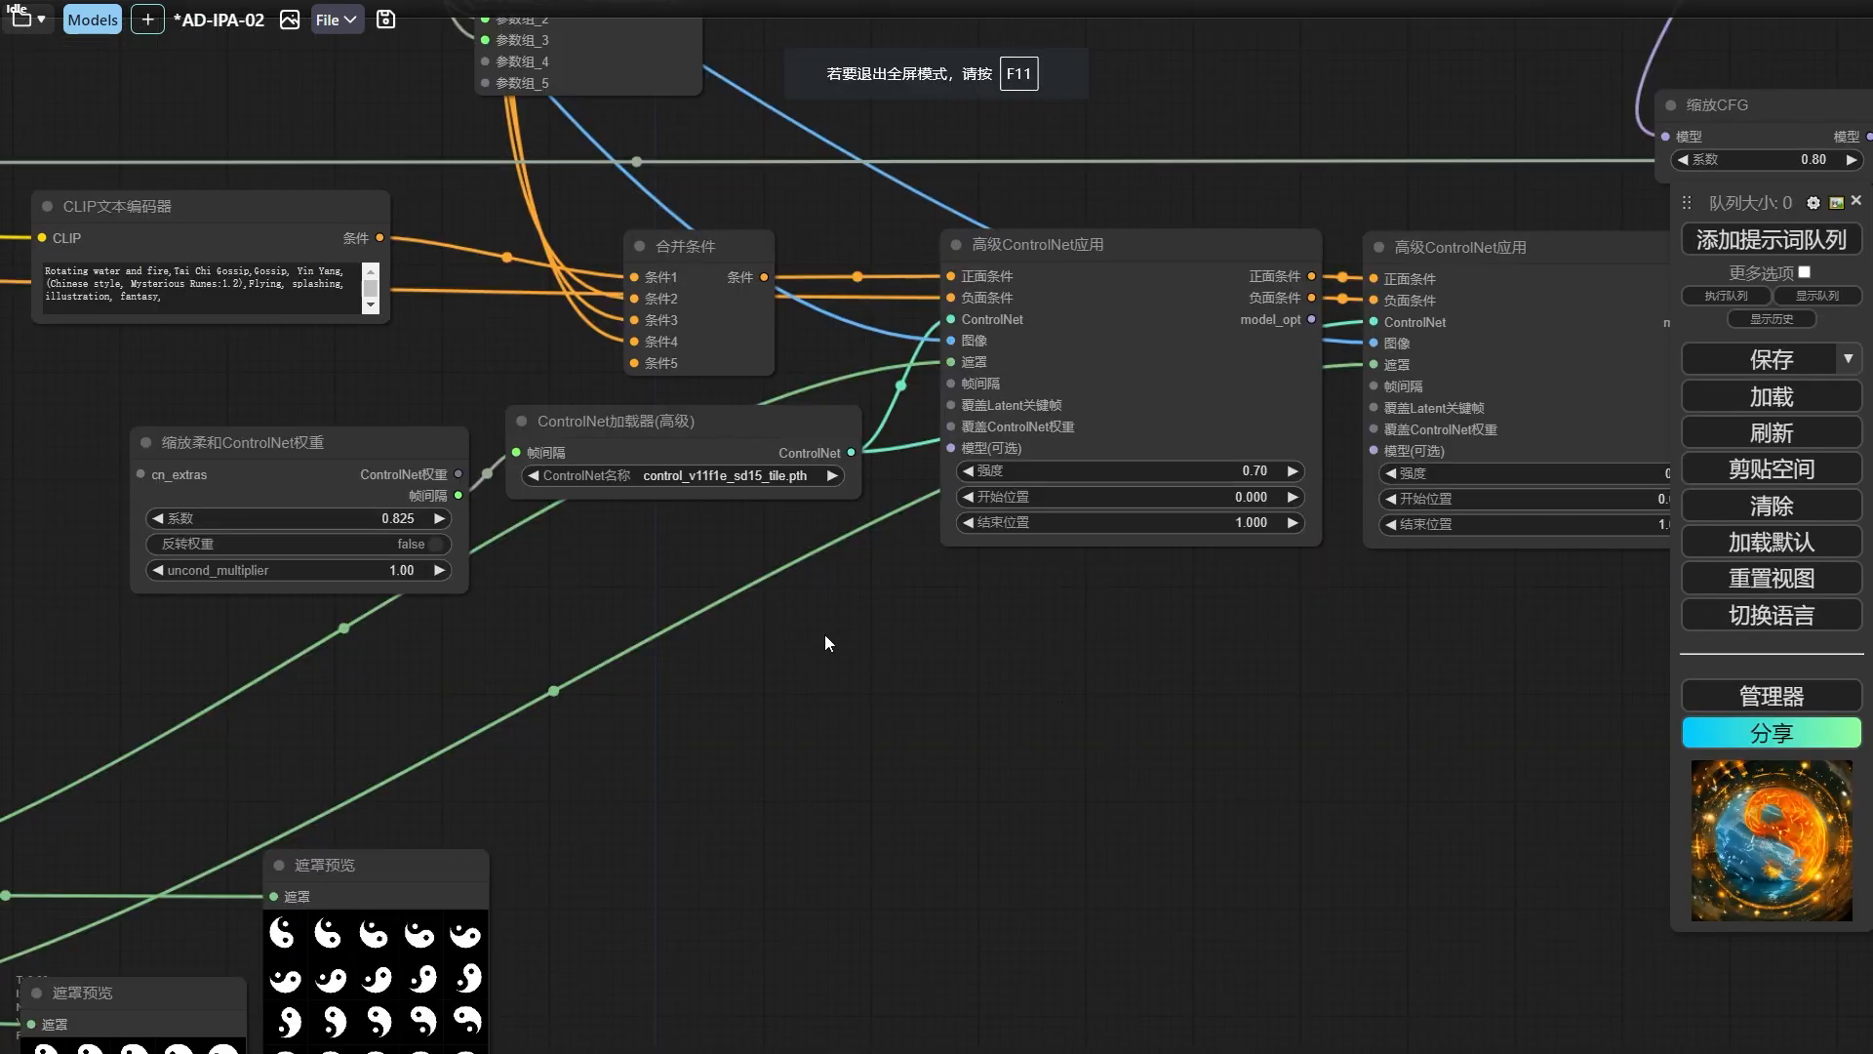
scroll(928, 659, down, 2)
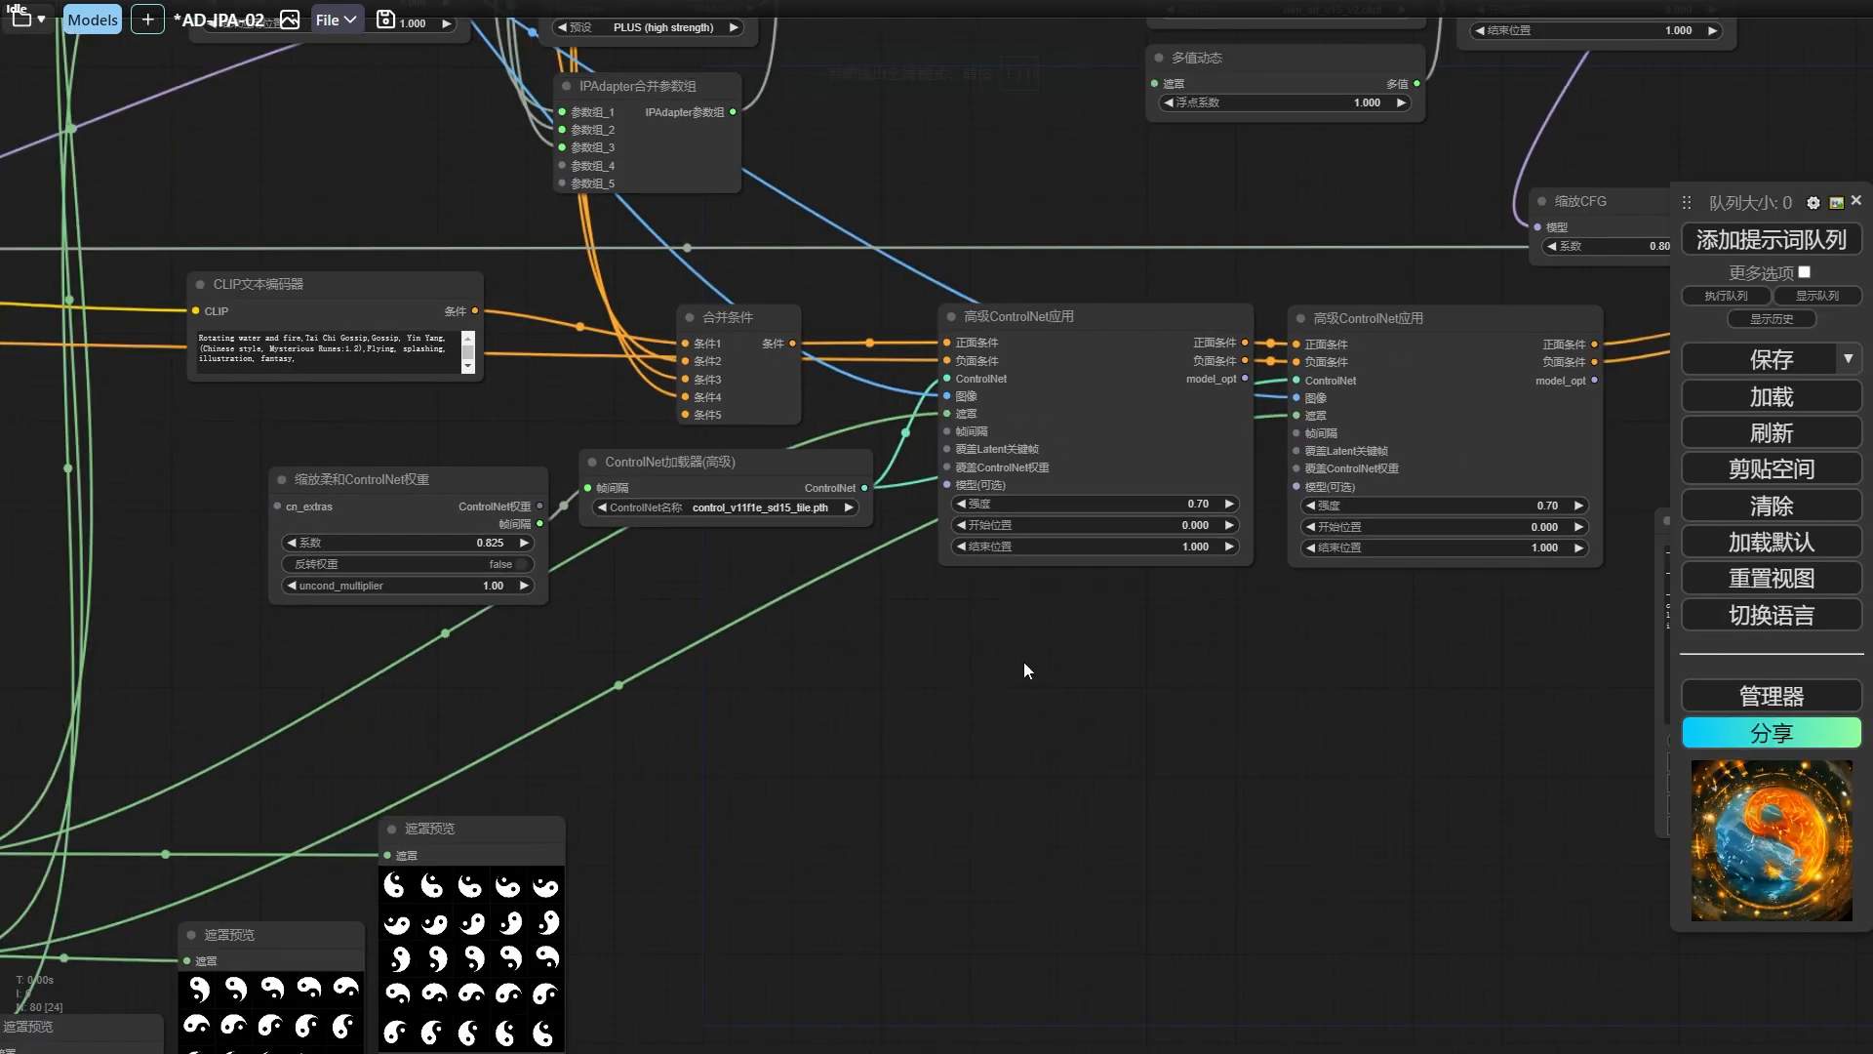
drag(1257, 660, 32, 713)
scroll(1222, 592, down, 3)
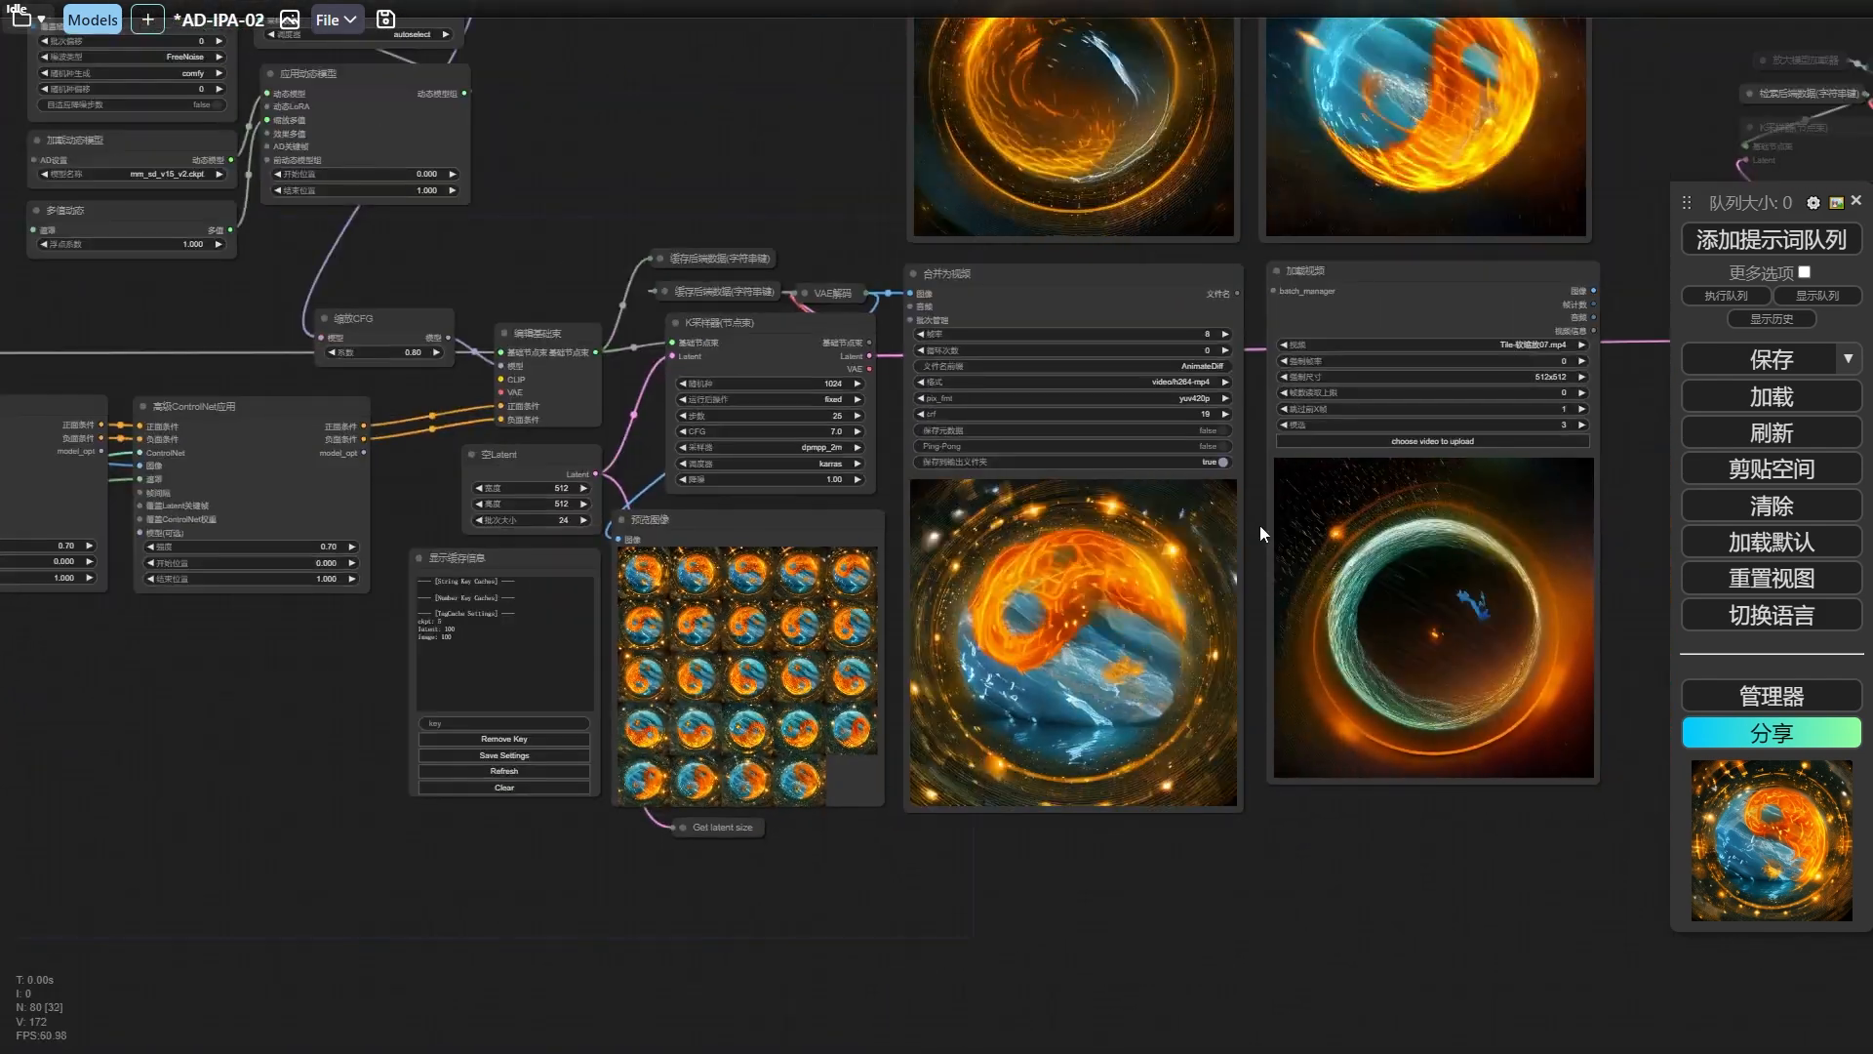
Compare the Tile-0.3.mp4, Tile-0.7.mp4 and Tile-软缩放07.mp4 result videos with the newly generated yin-yang animation.
drag(1260, 525, 951, 634)
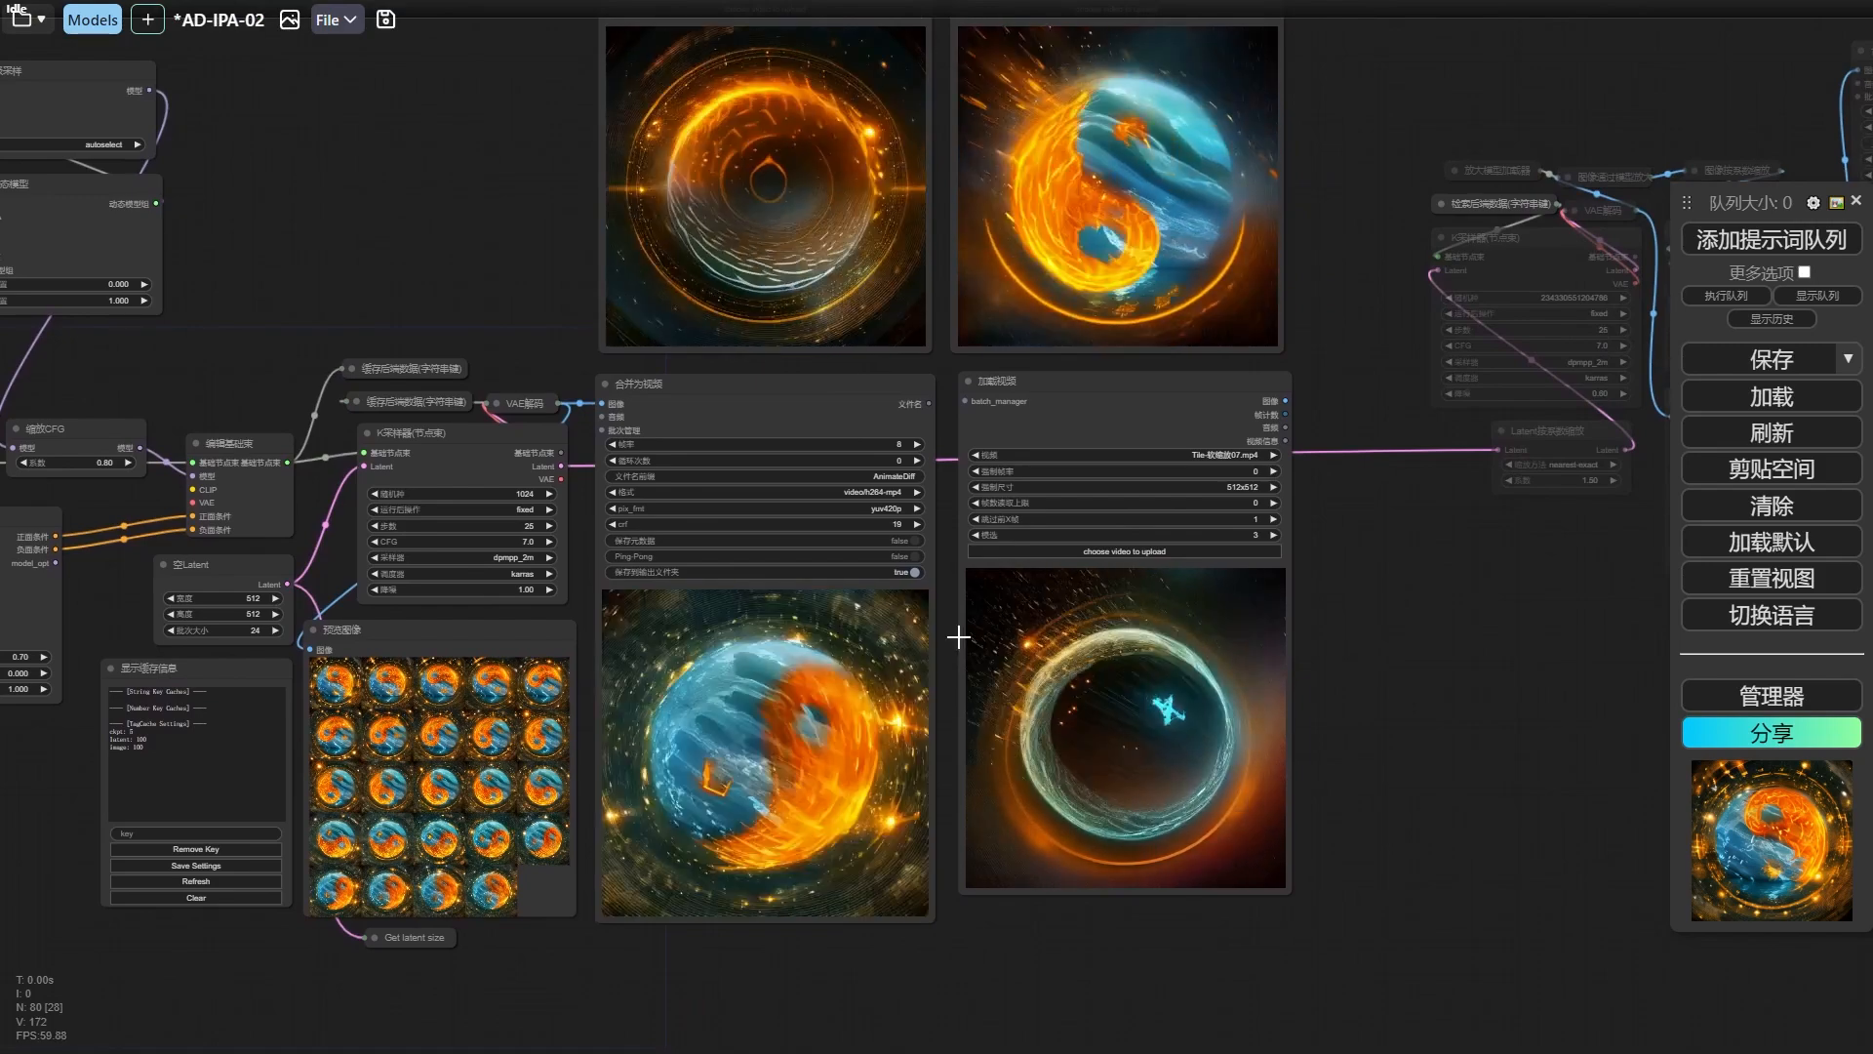
drag(1360, 217, 1326, 482)
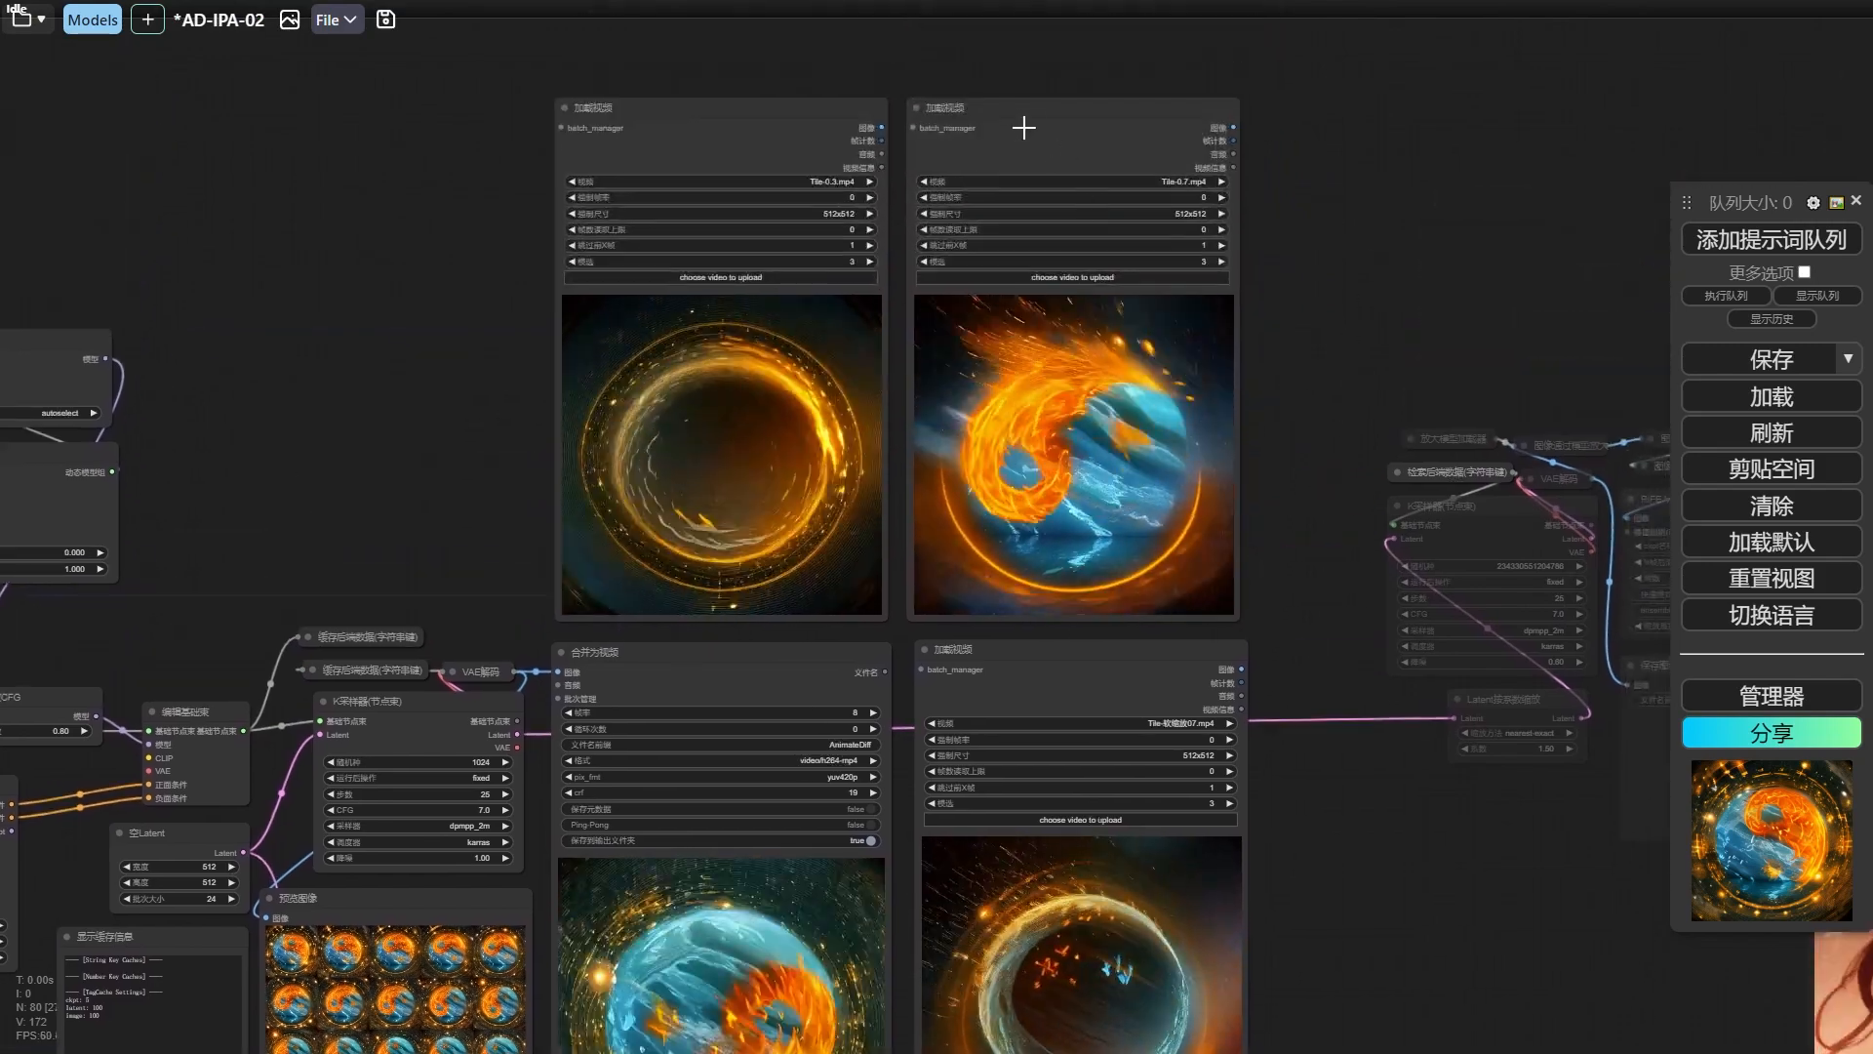
click(1023, 126)
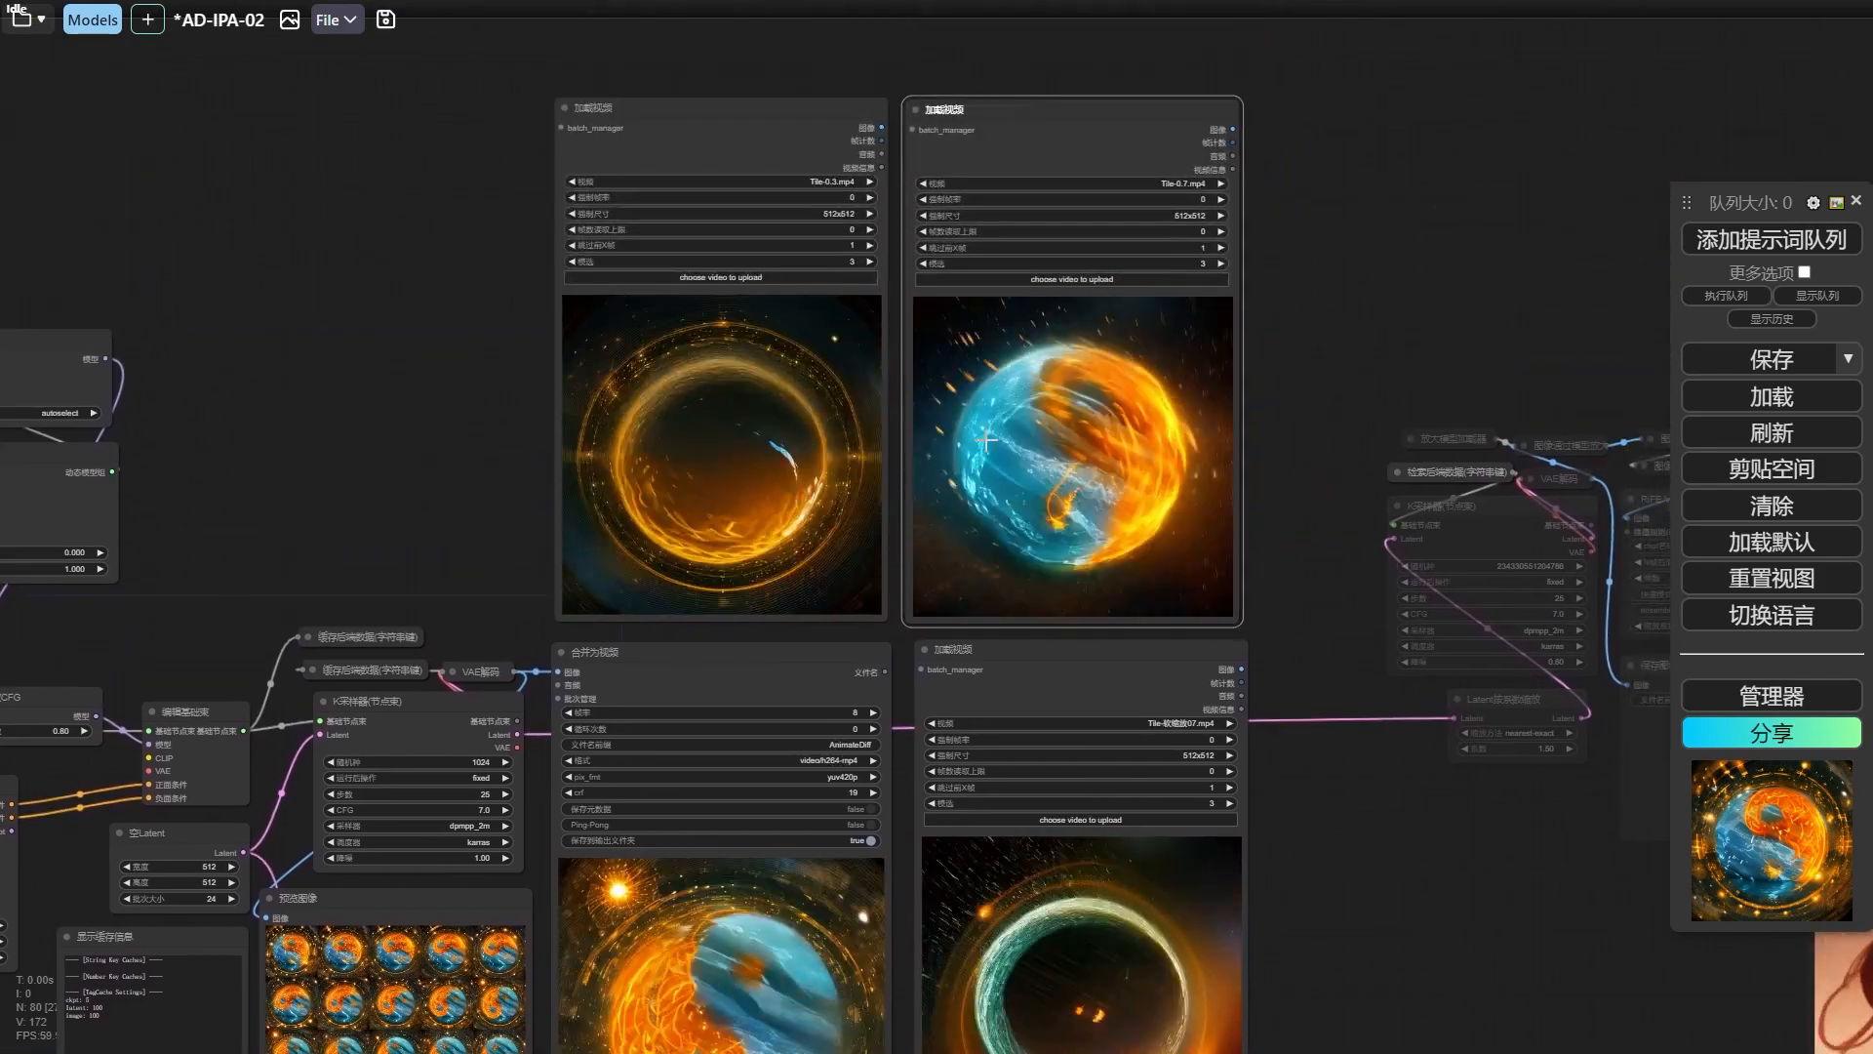
scroll(1309, 322, up, 3)
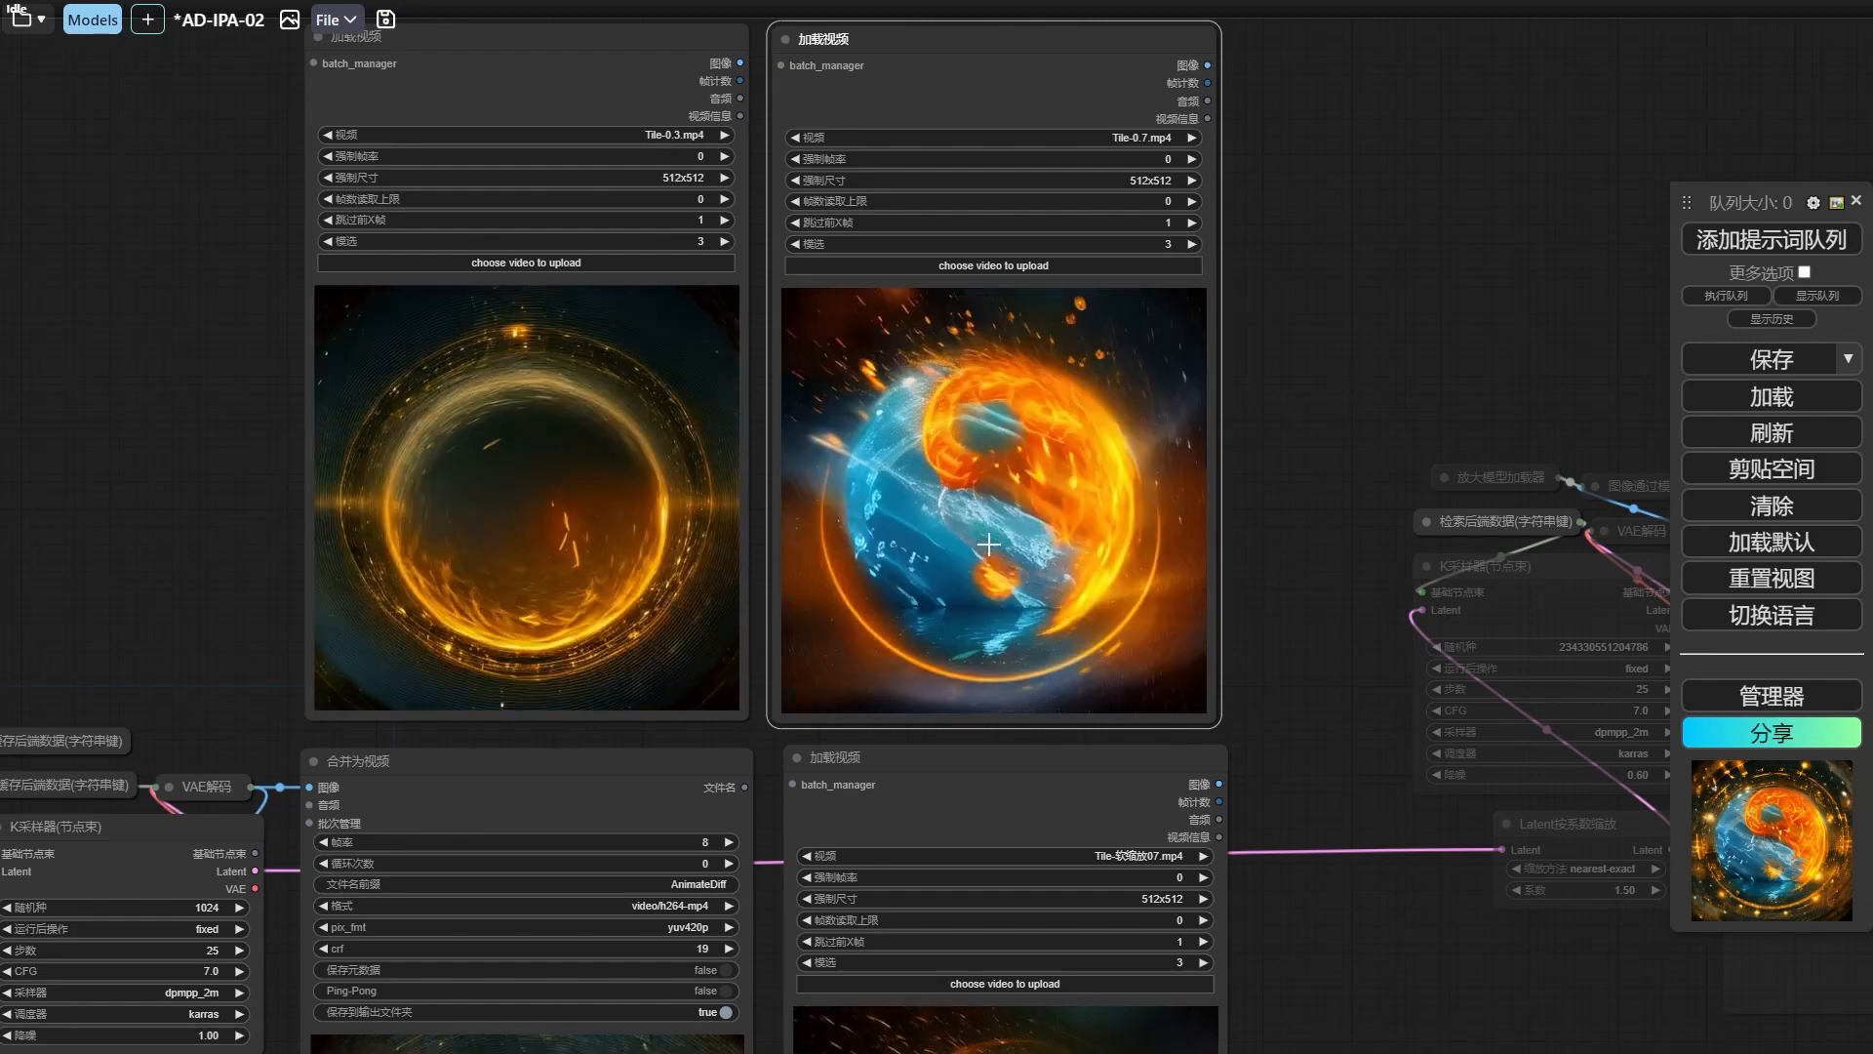
scroll(1320, 660, down, 1)
drag(1320, 660, 1397, 693)
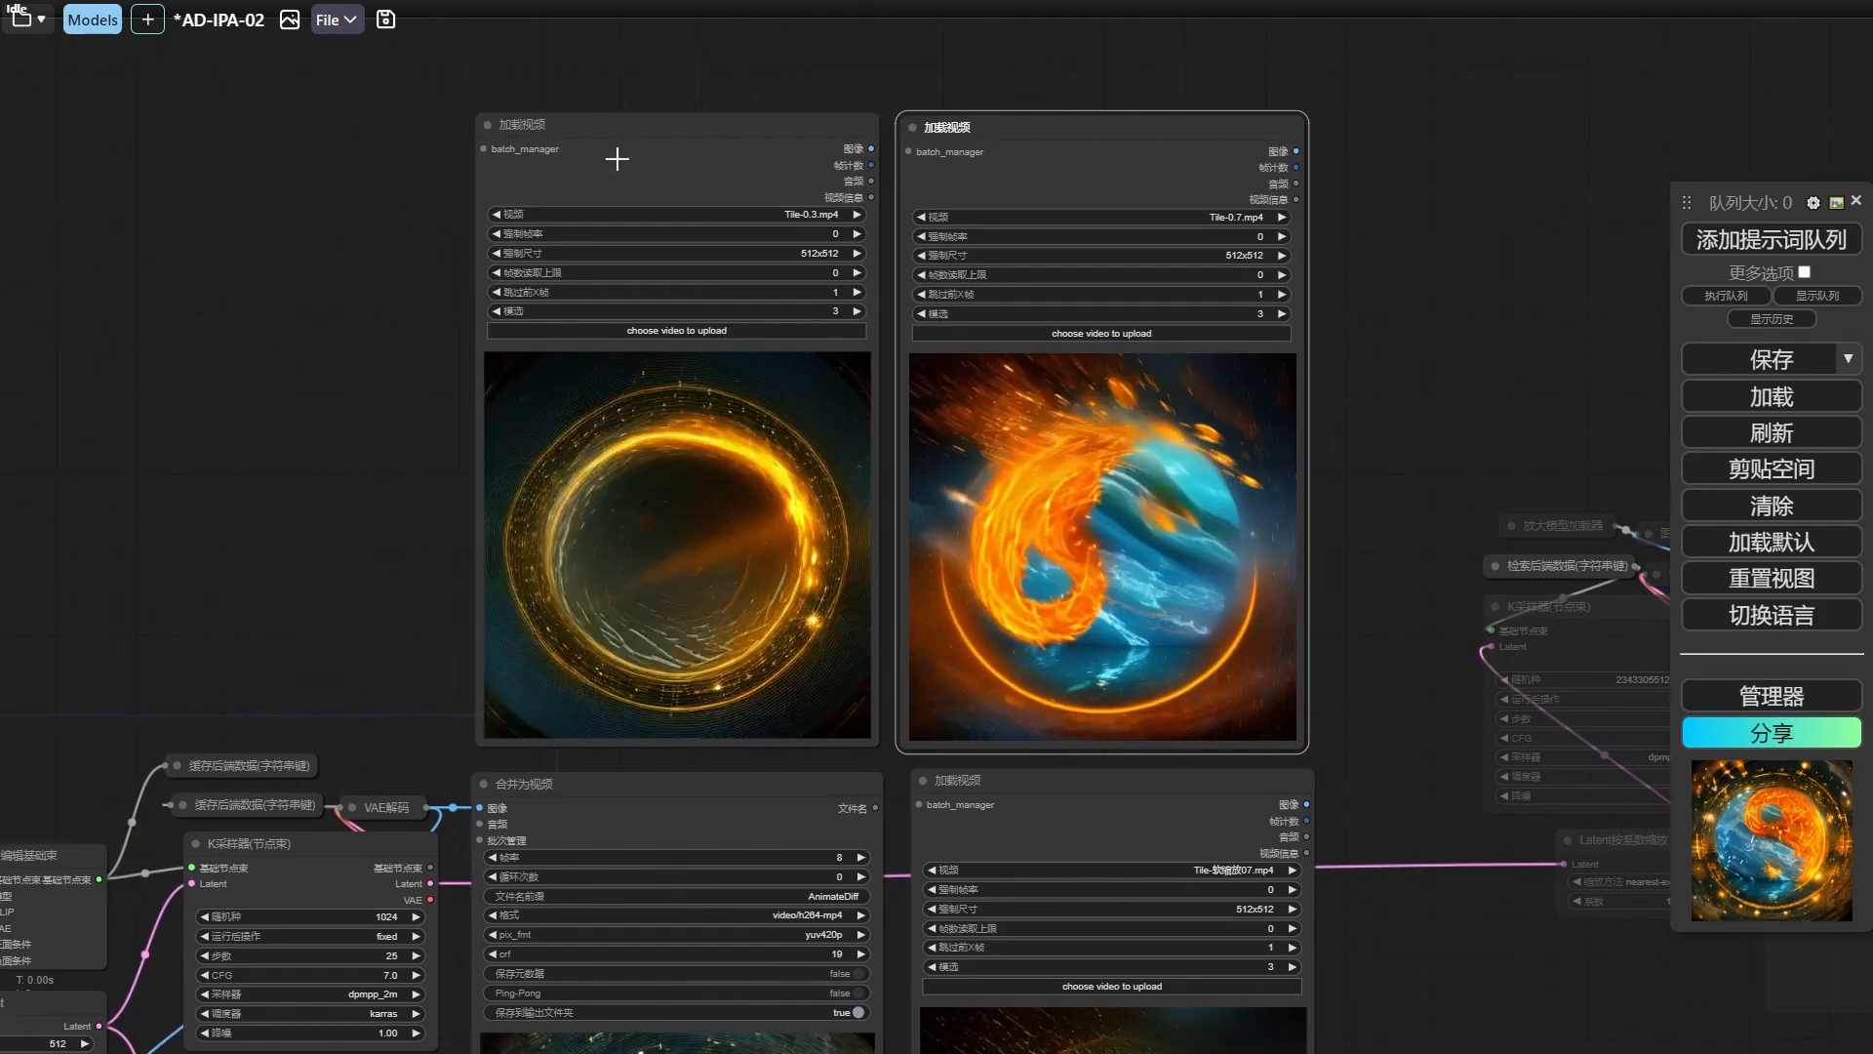
click(568, 134)
drag(373, 512, 324, 398)
scroll(324, 398, up, 2)
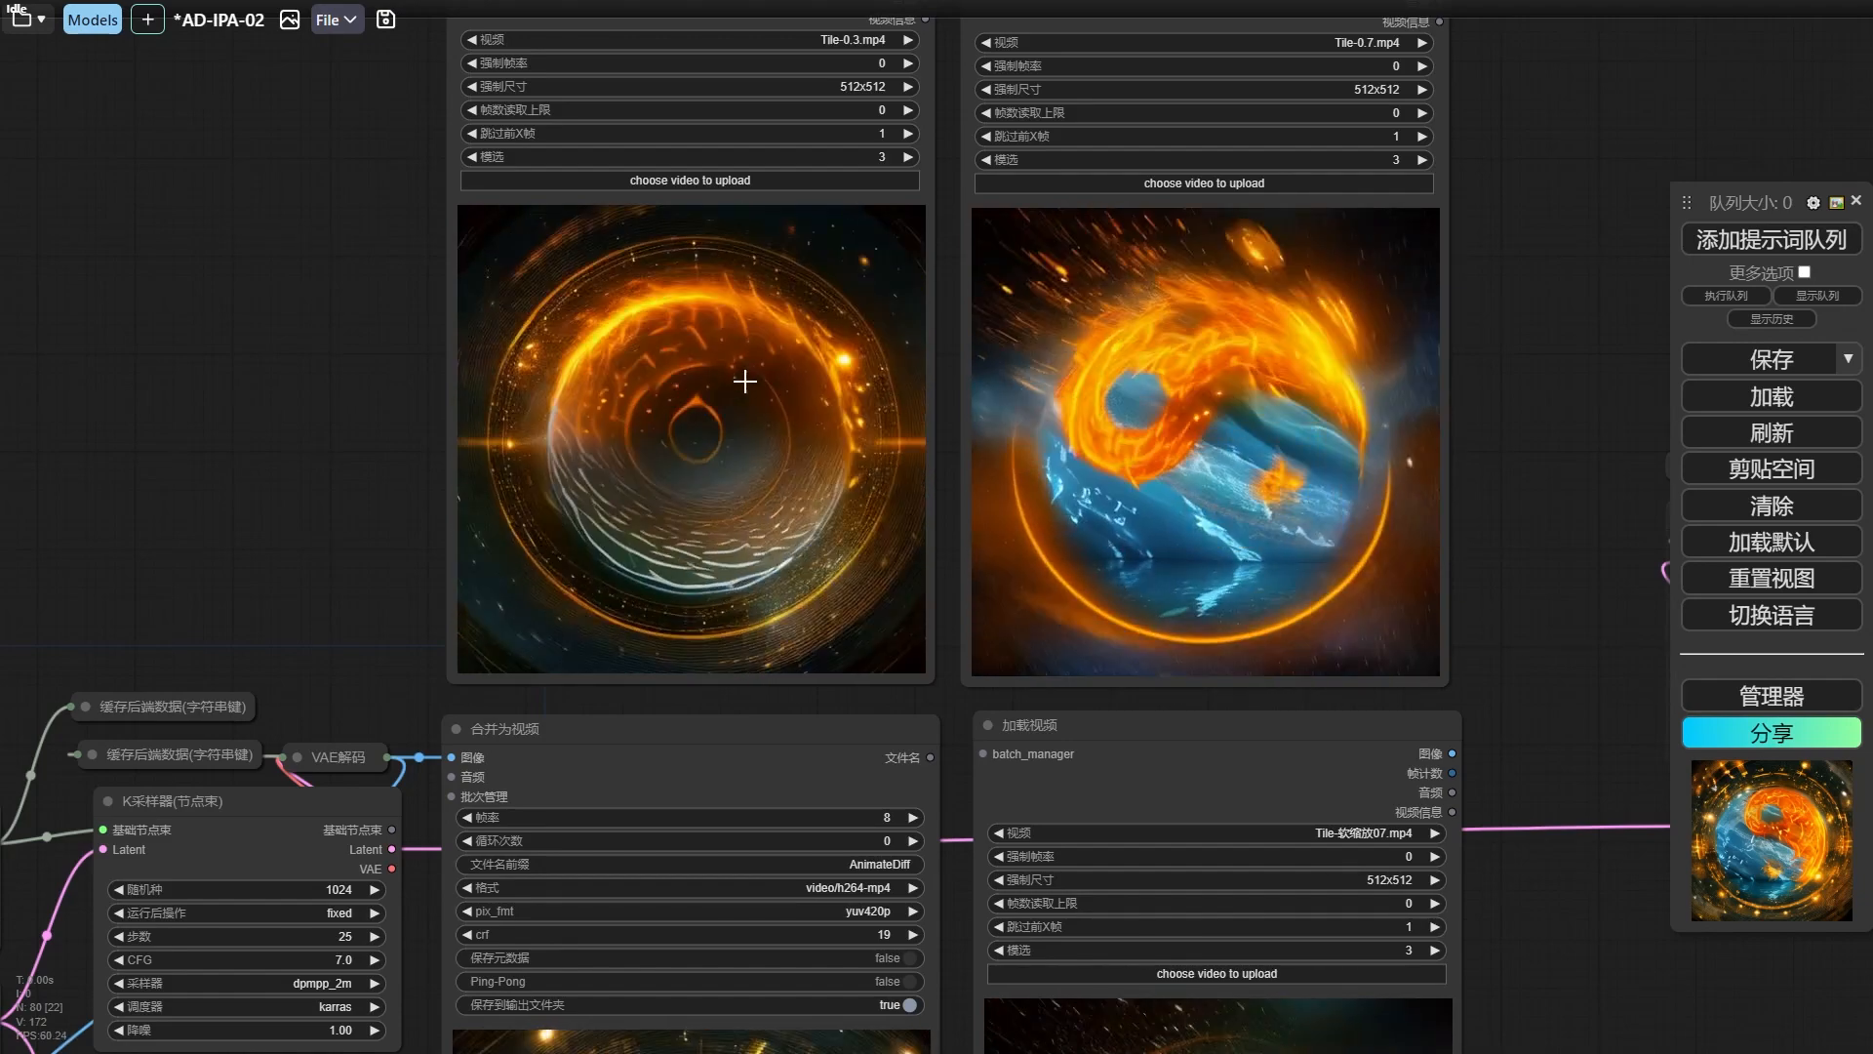
scroll(712, 410, down, 1)
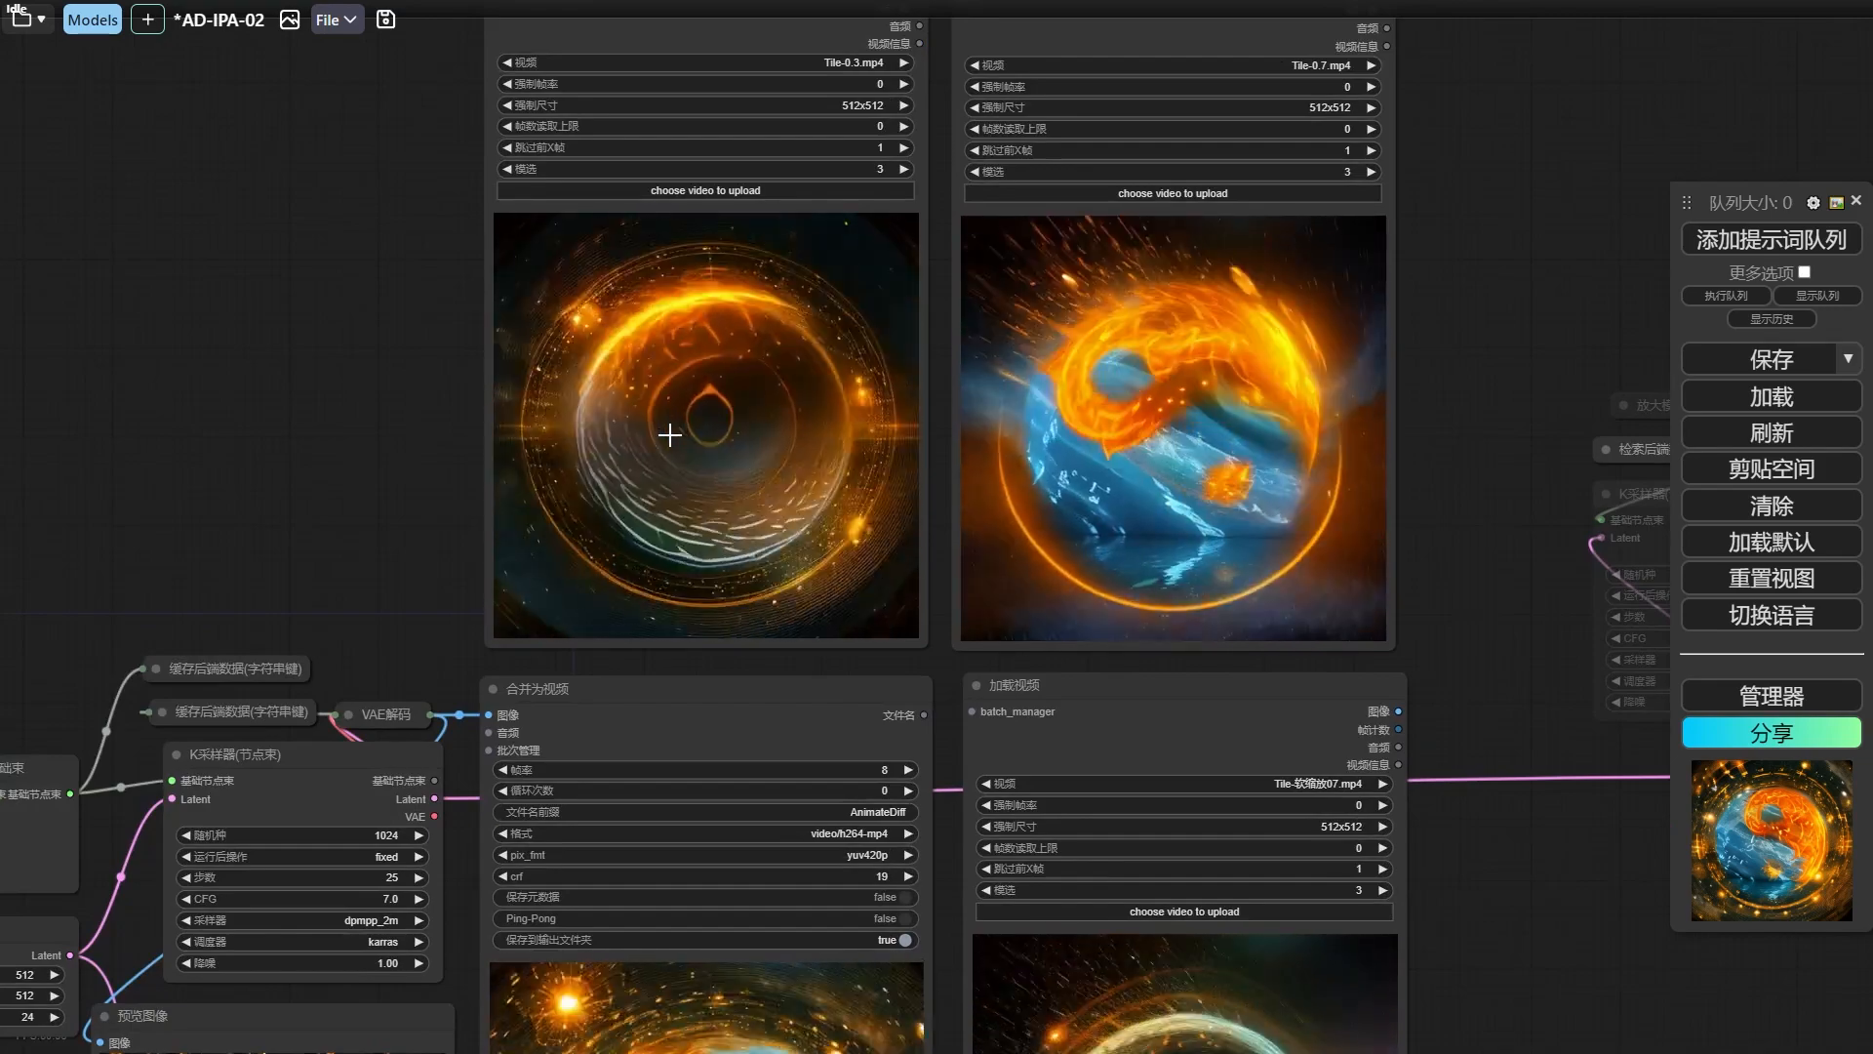
drag(1494, 528, 1445, 68)
drag(1430, 451, 1478, 414)
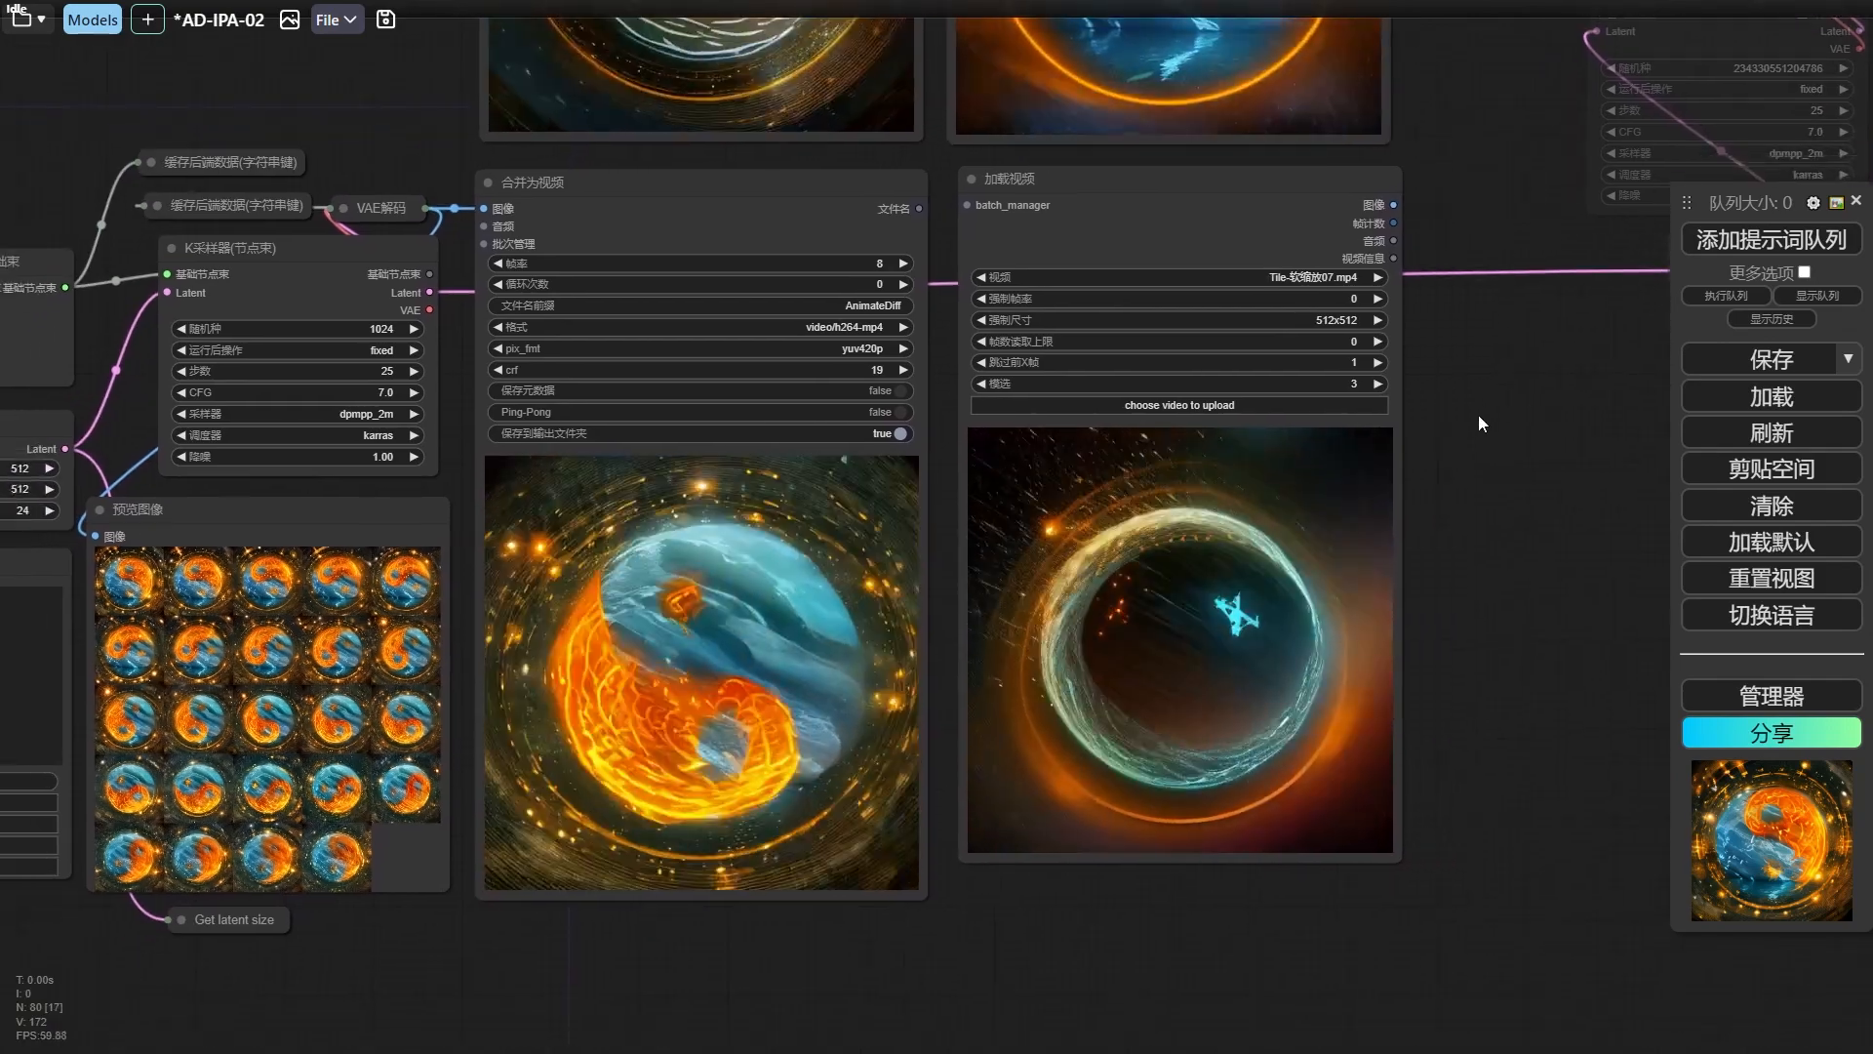
Examine the 缩放柔和ControlNet权重 node feeding ControlNet加载器(高级), alongside the K采样器 settings and the generated yin-yang animation.
click(1095, 196)
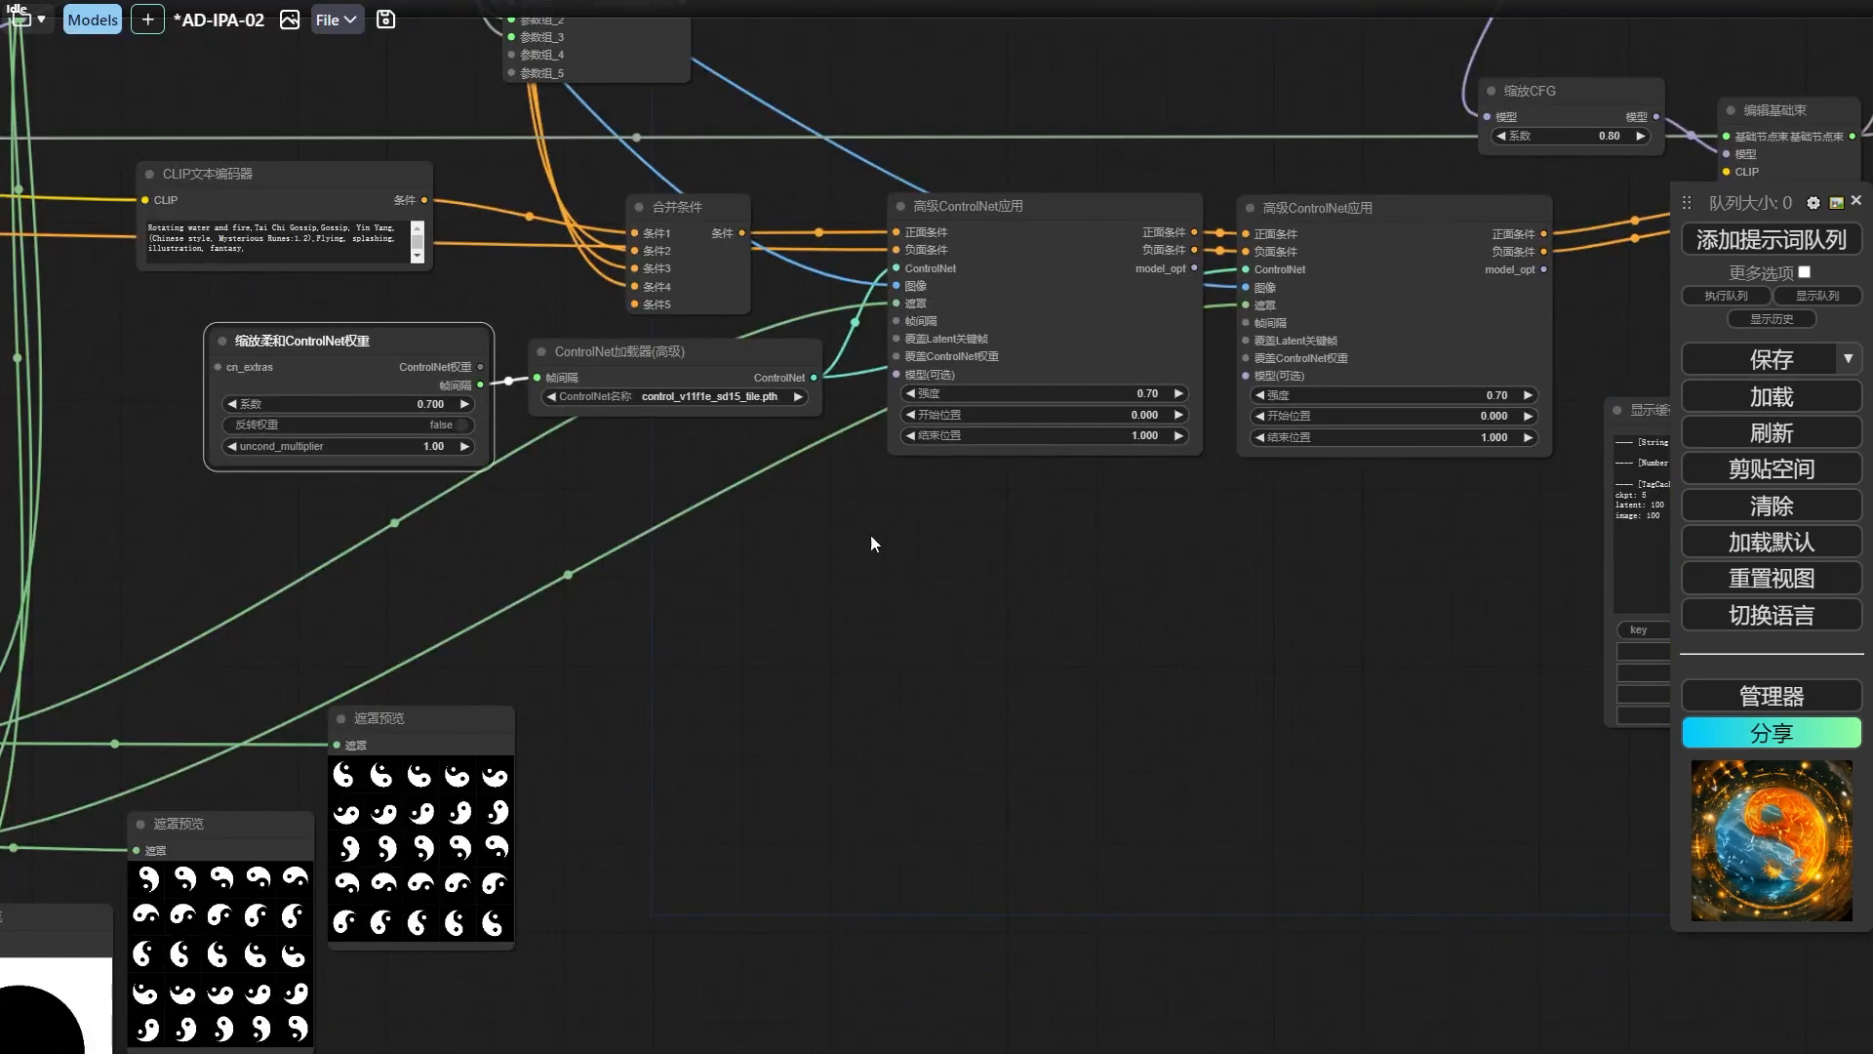
drag(1029, 565, 609, 562)
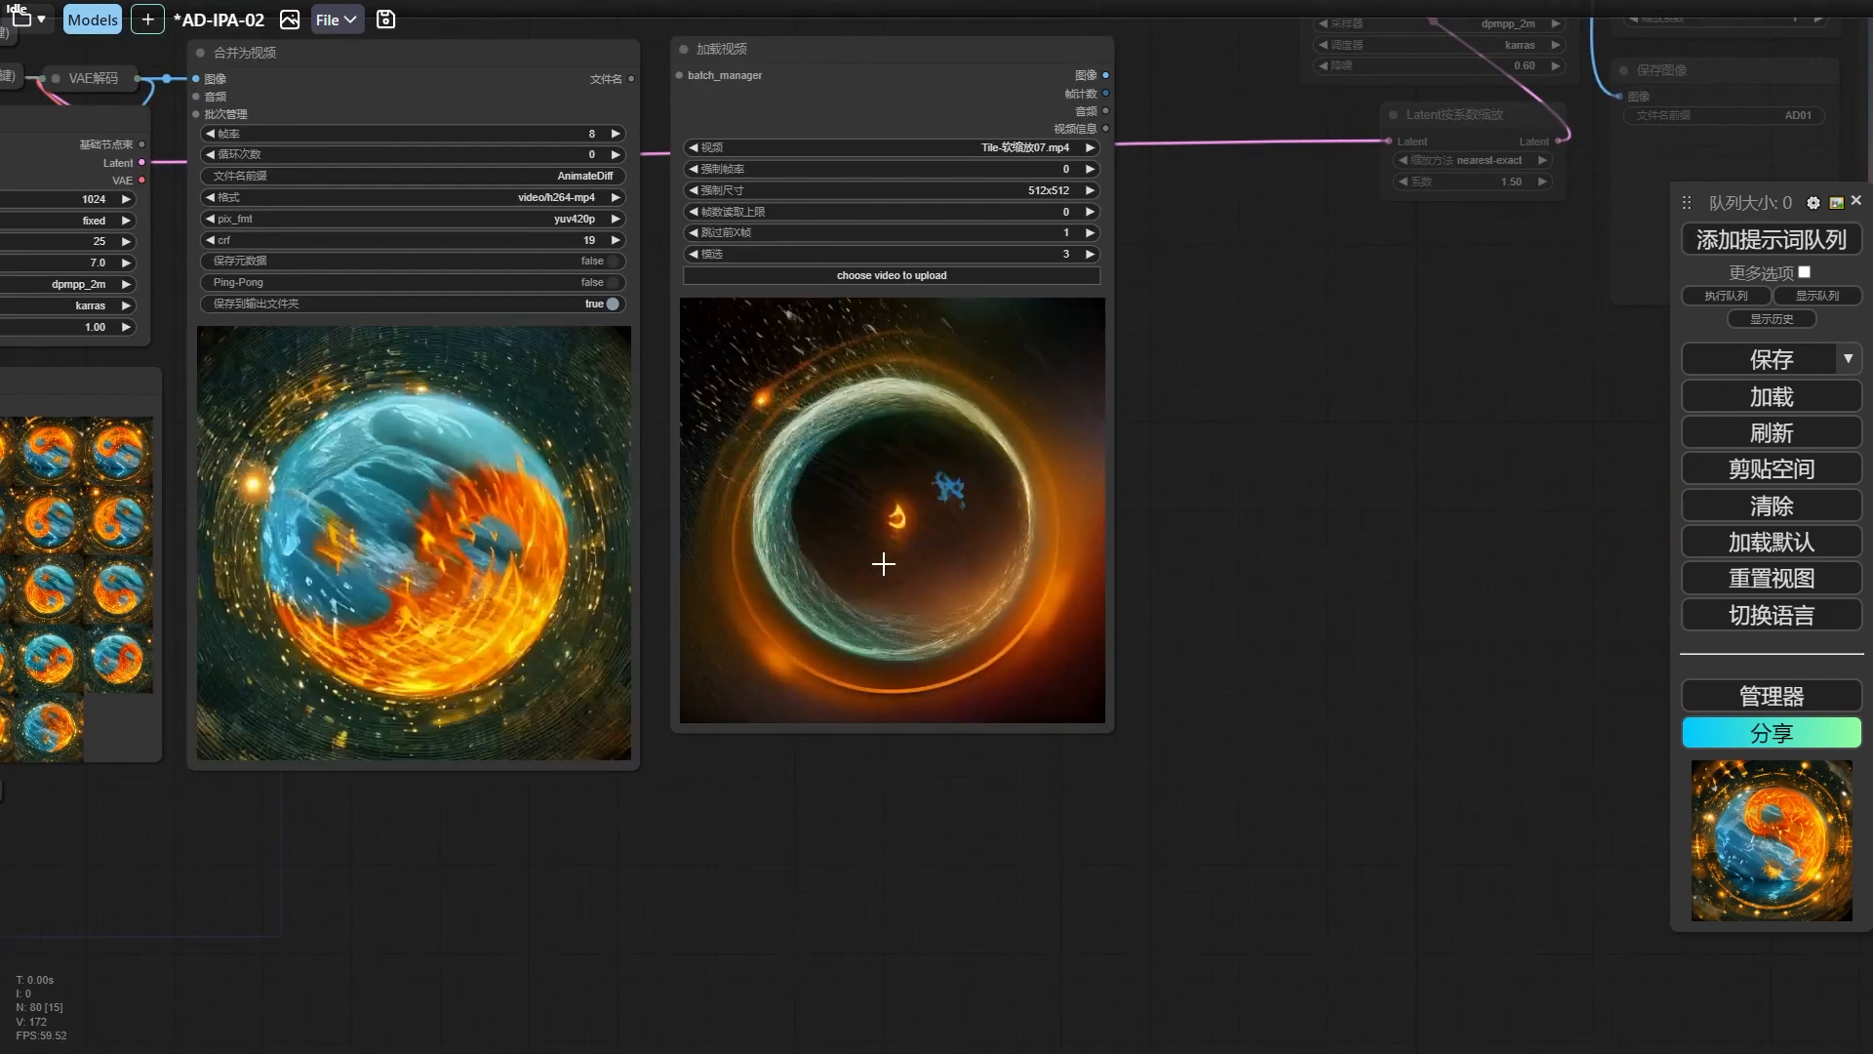
scroll(882, 564, down, 1)
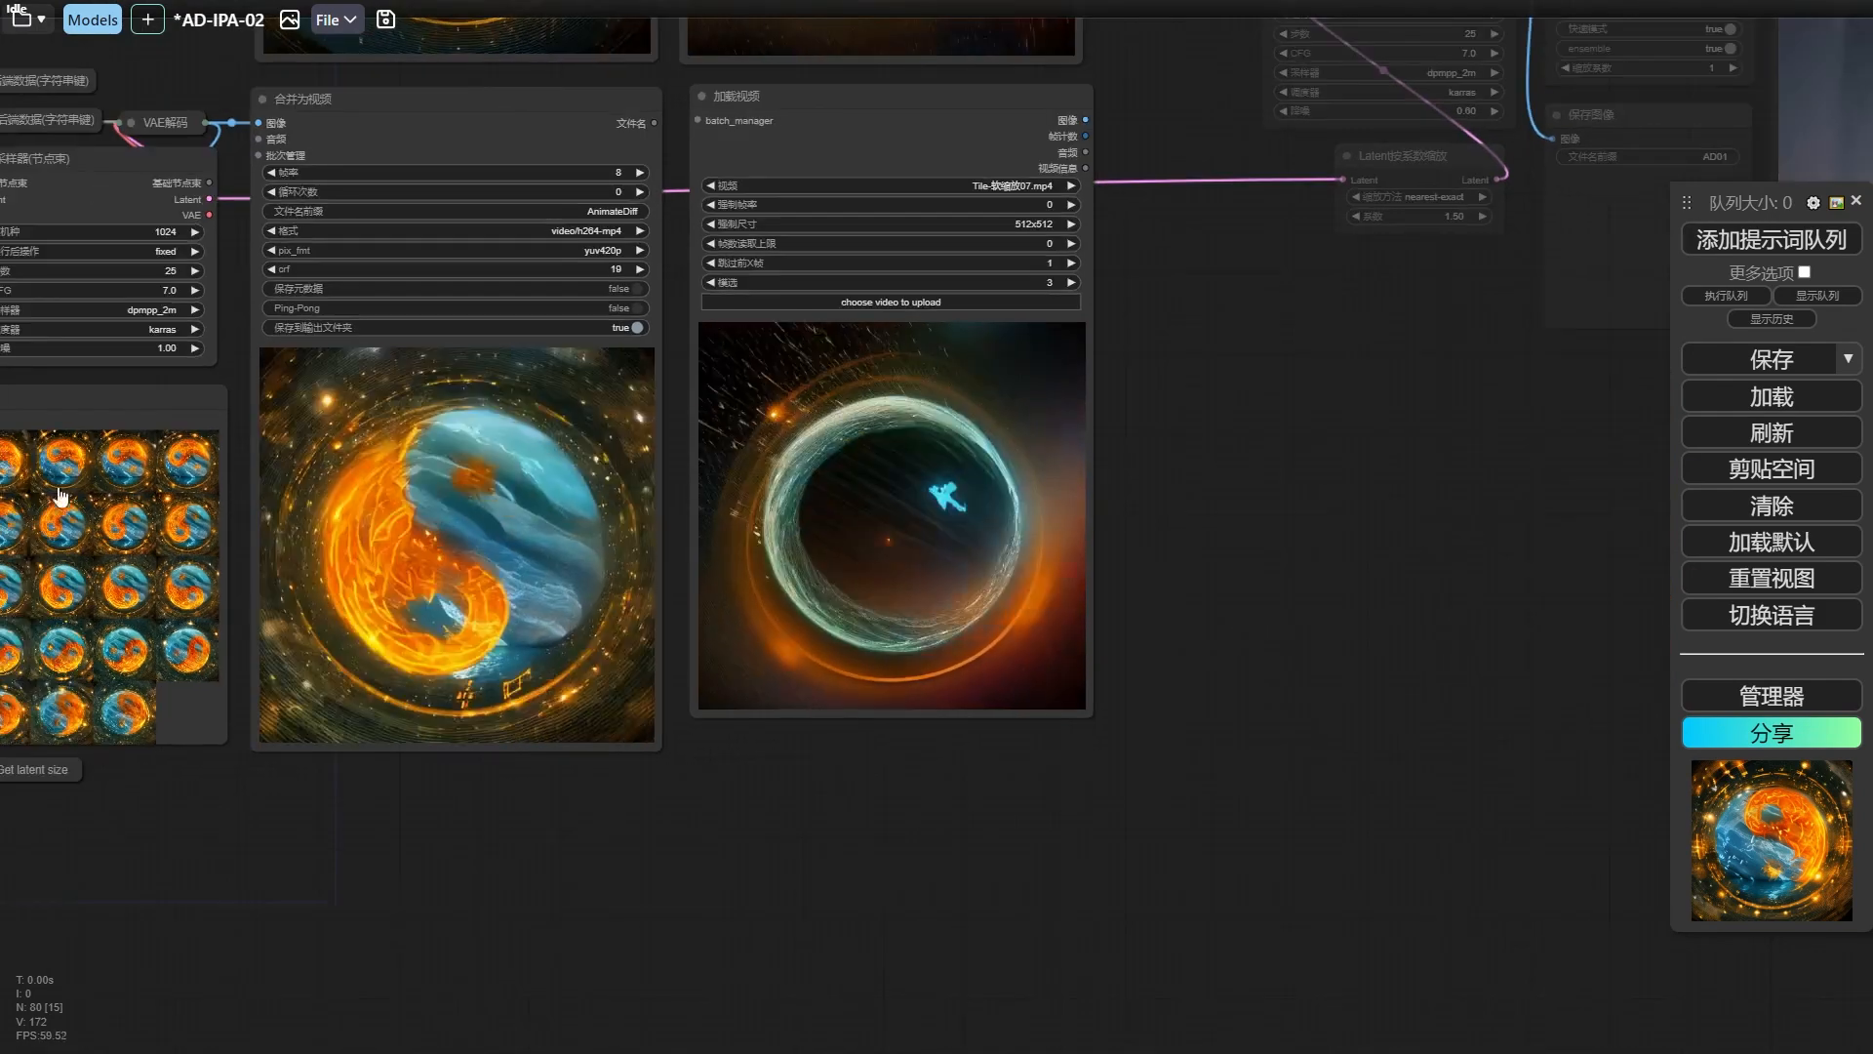
drag(219, 348, 176, 323)
drag(338, 374, 1206, 560)
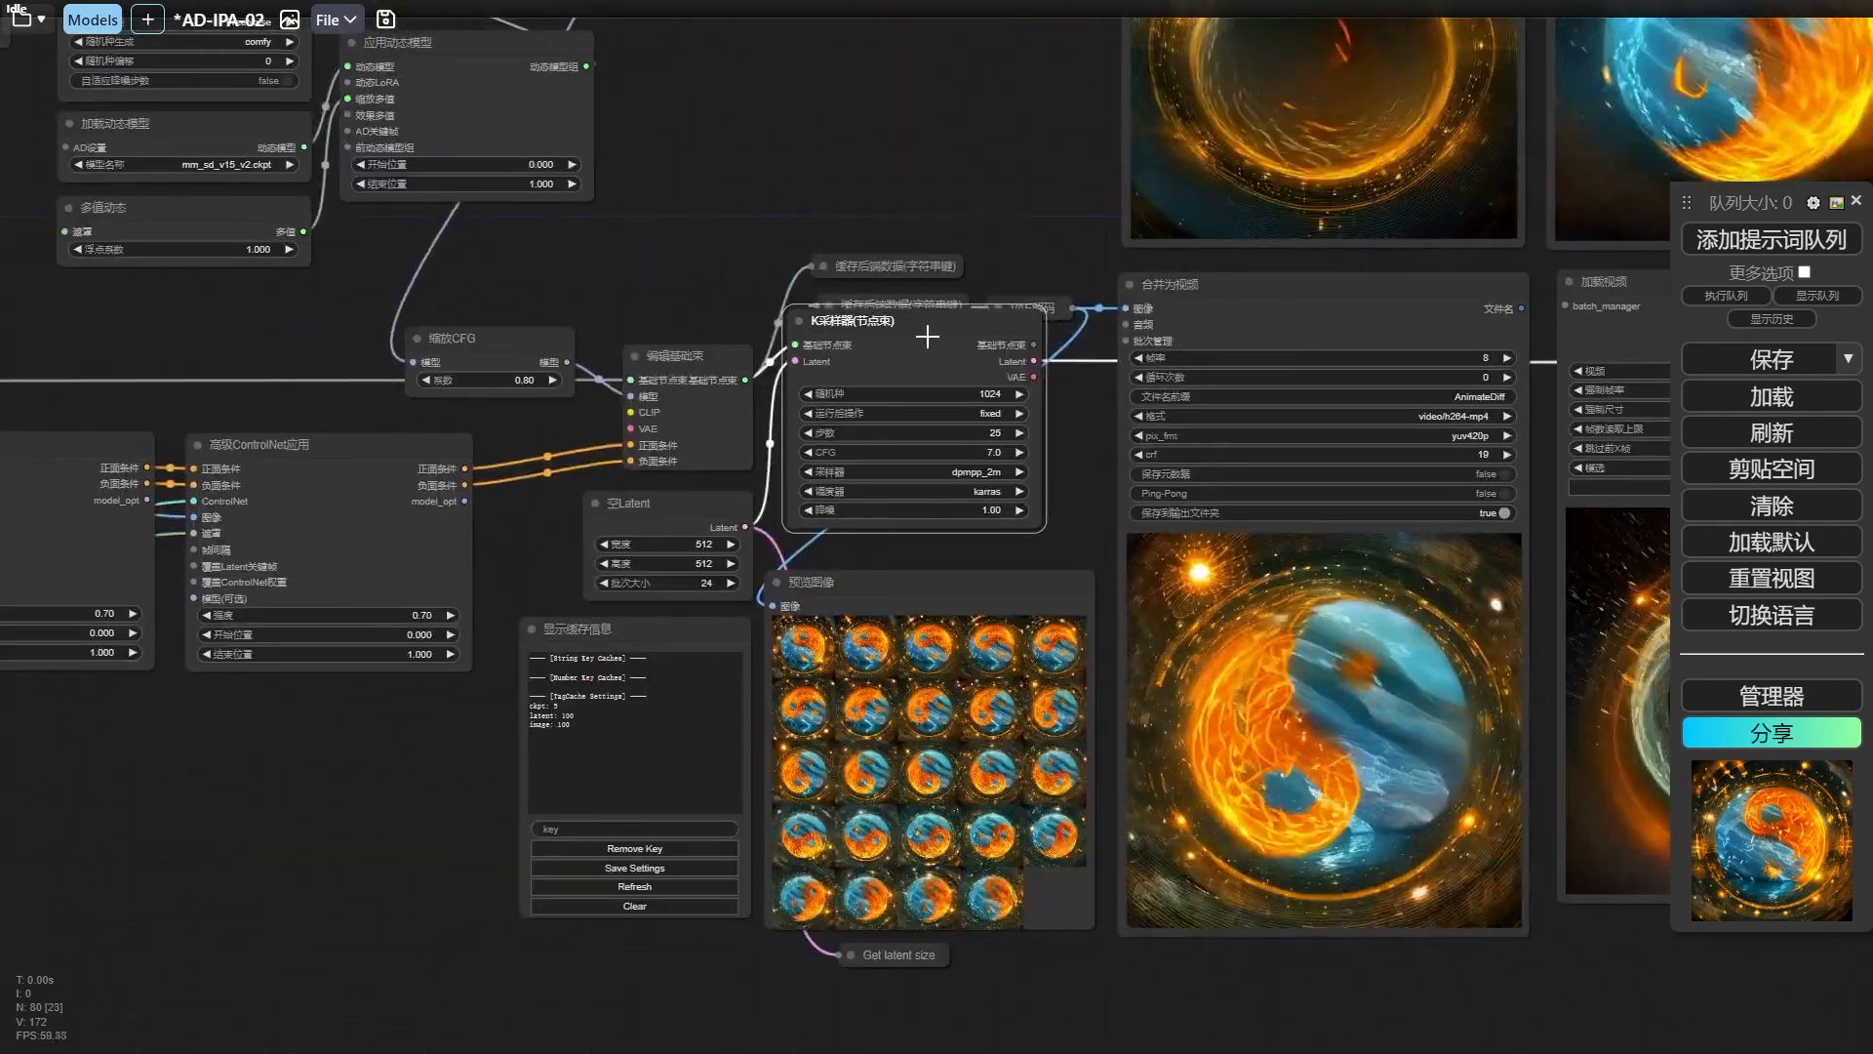
drag(903, 334, 928, 391)
click(508, 349)
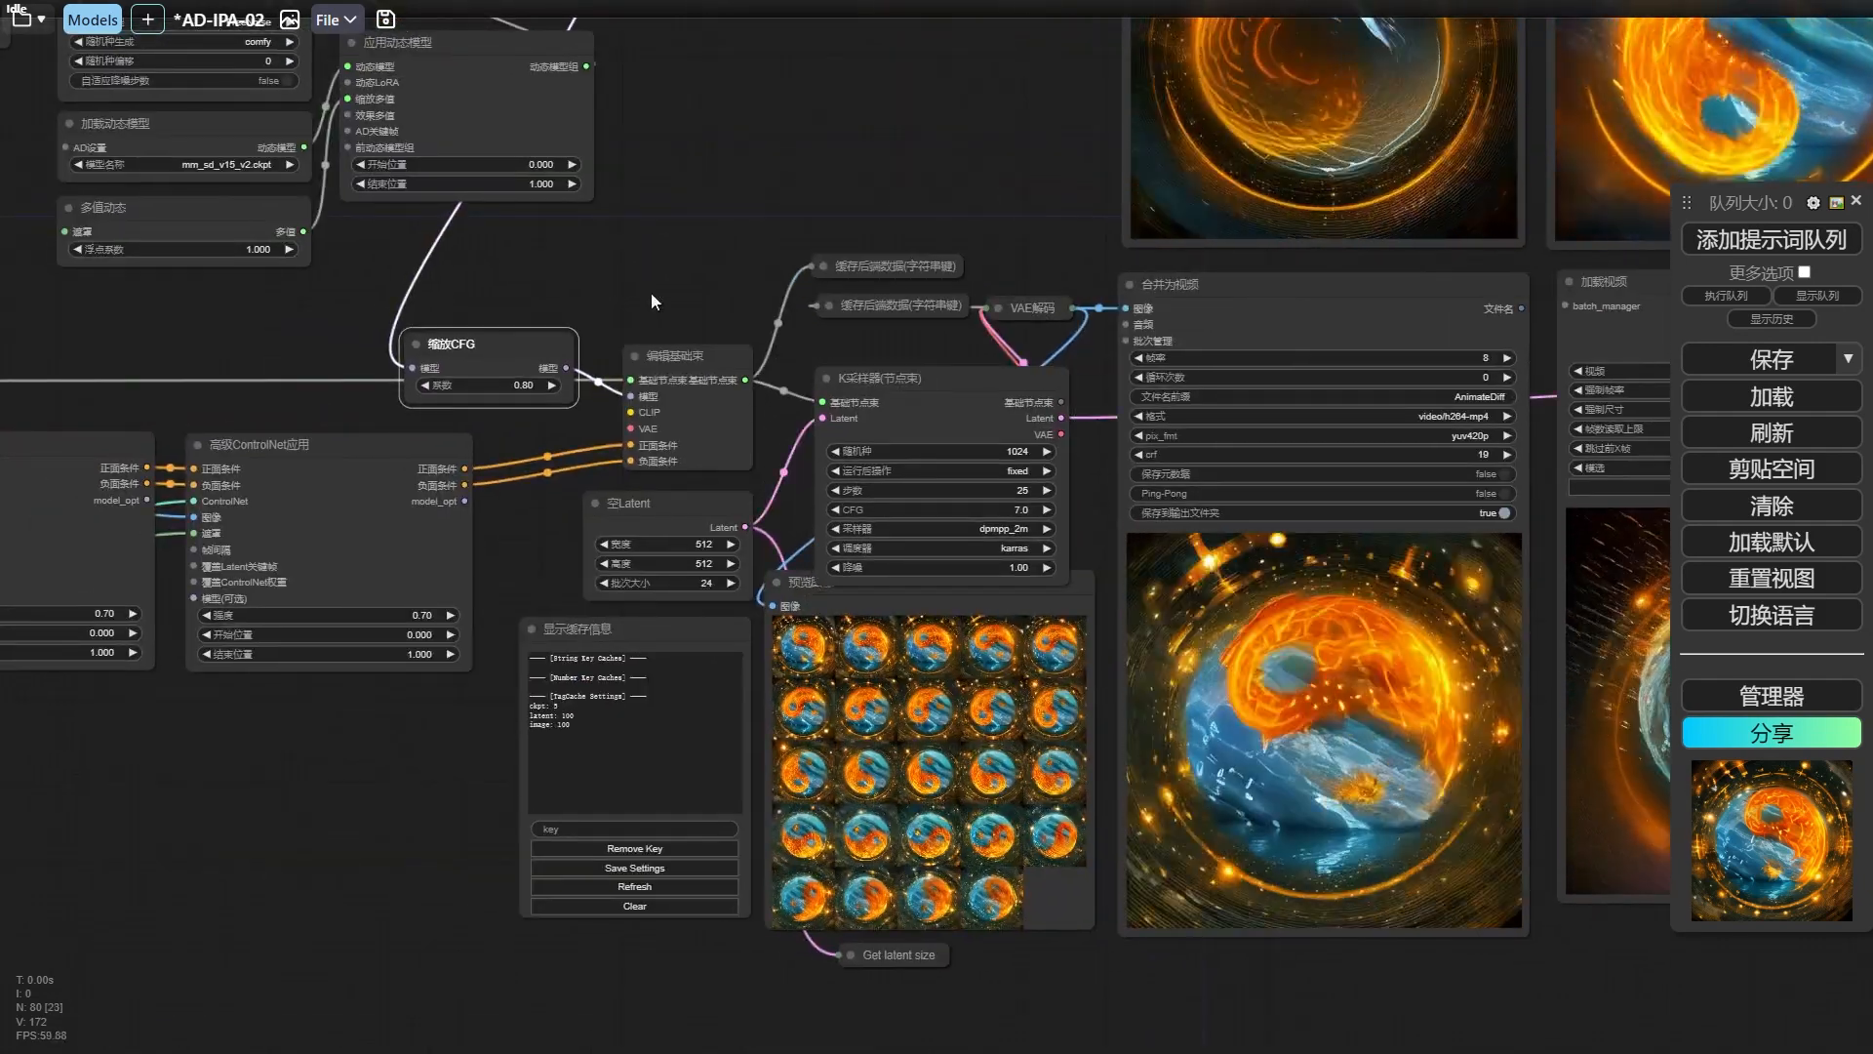
drag(322, 781, 1015, 598)
drag(342, 575, 583, 597)
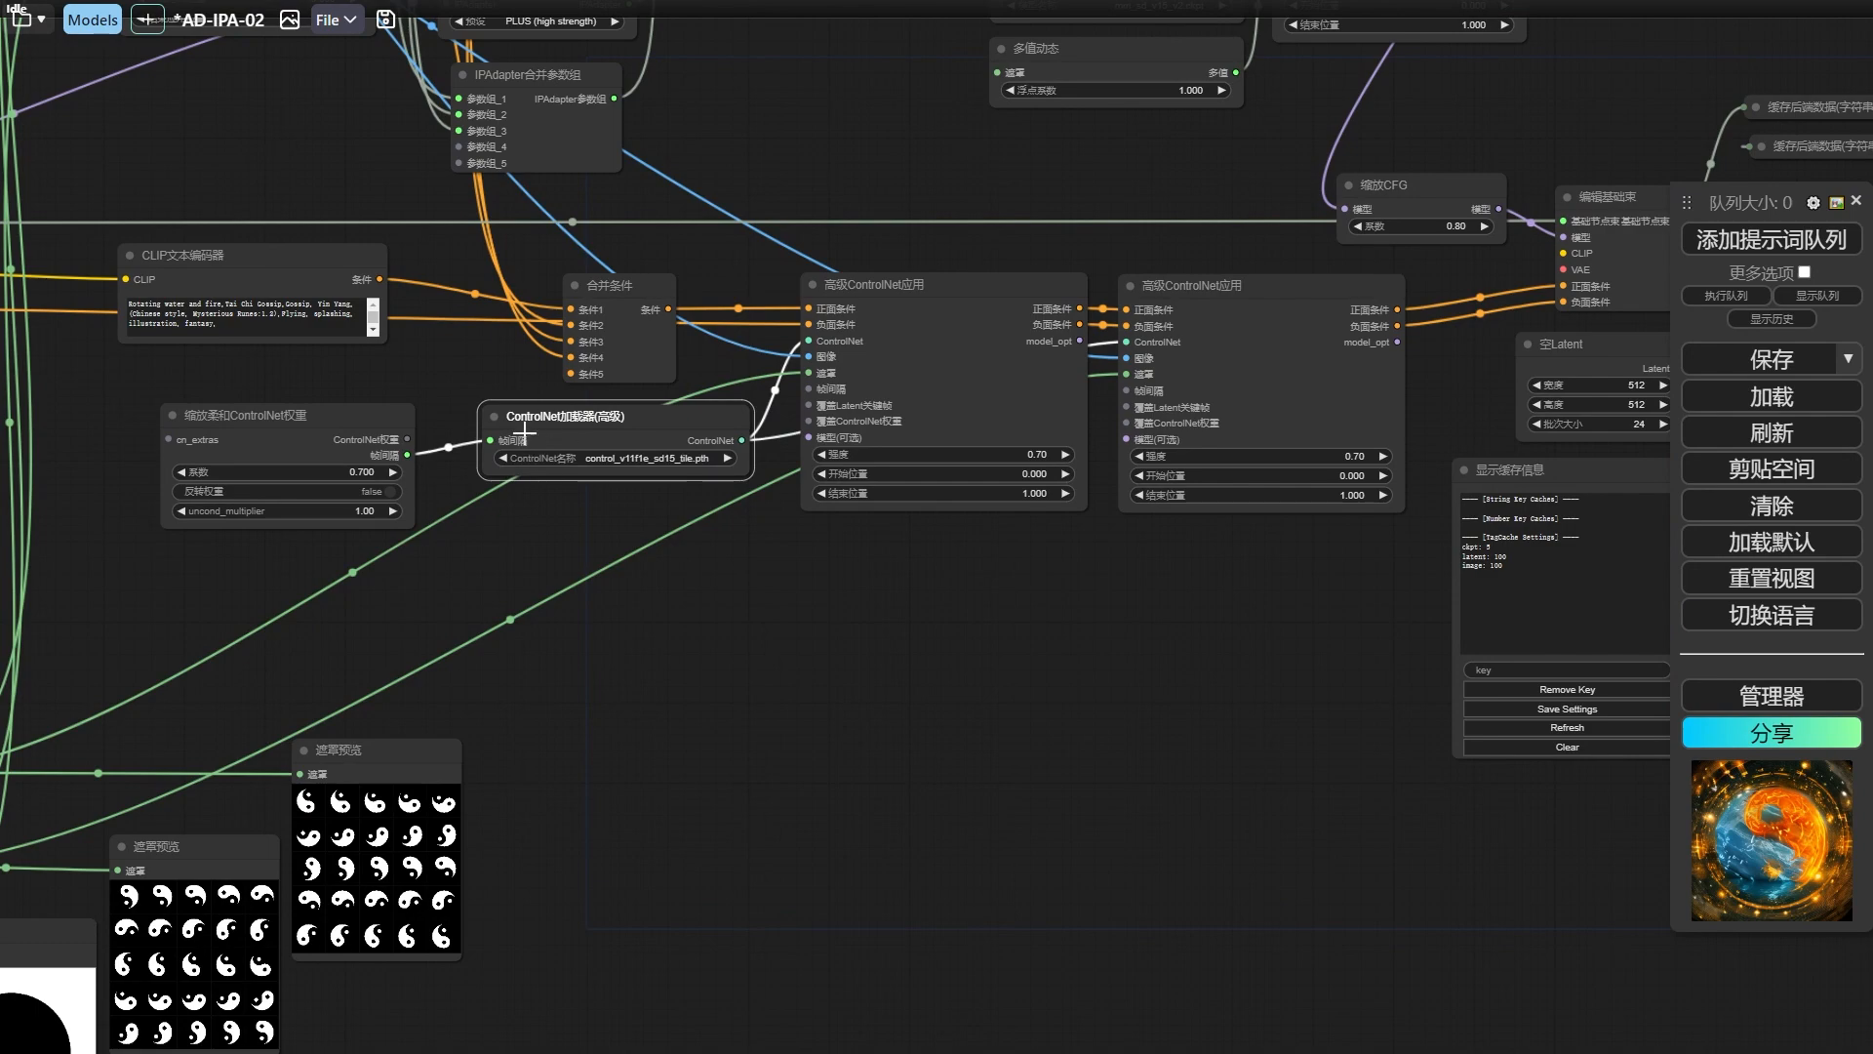
scroll(707, 506, down, 2)
drag(857, 632, 136, 507)
drag(1624, 630, 998, 640)
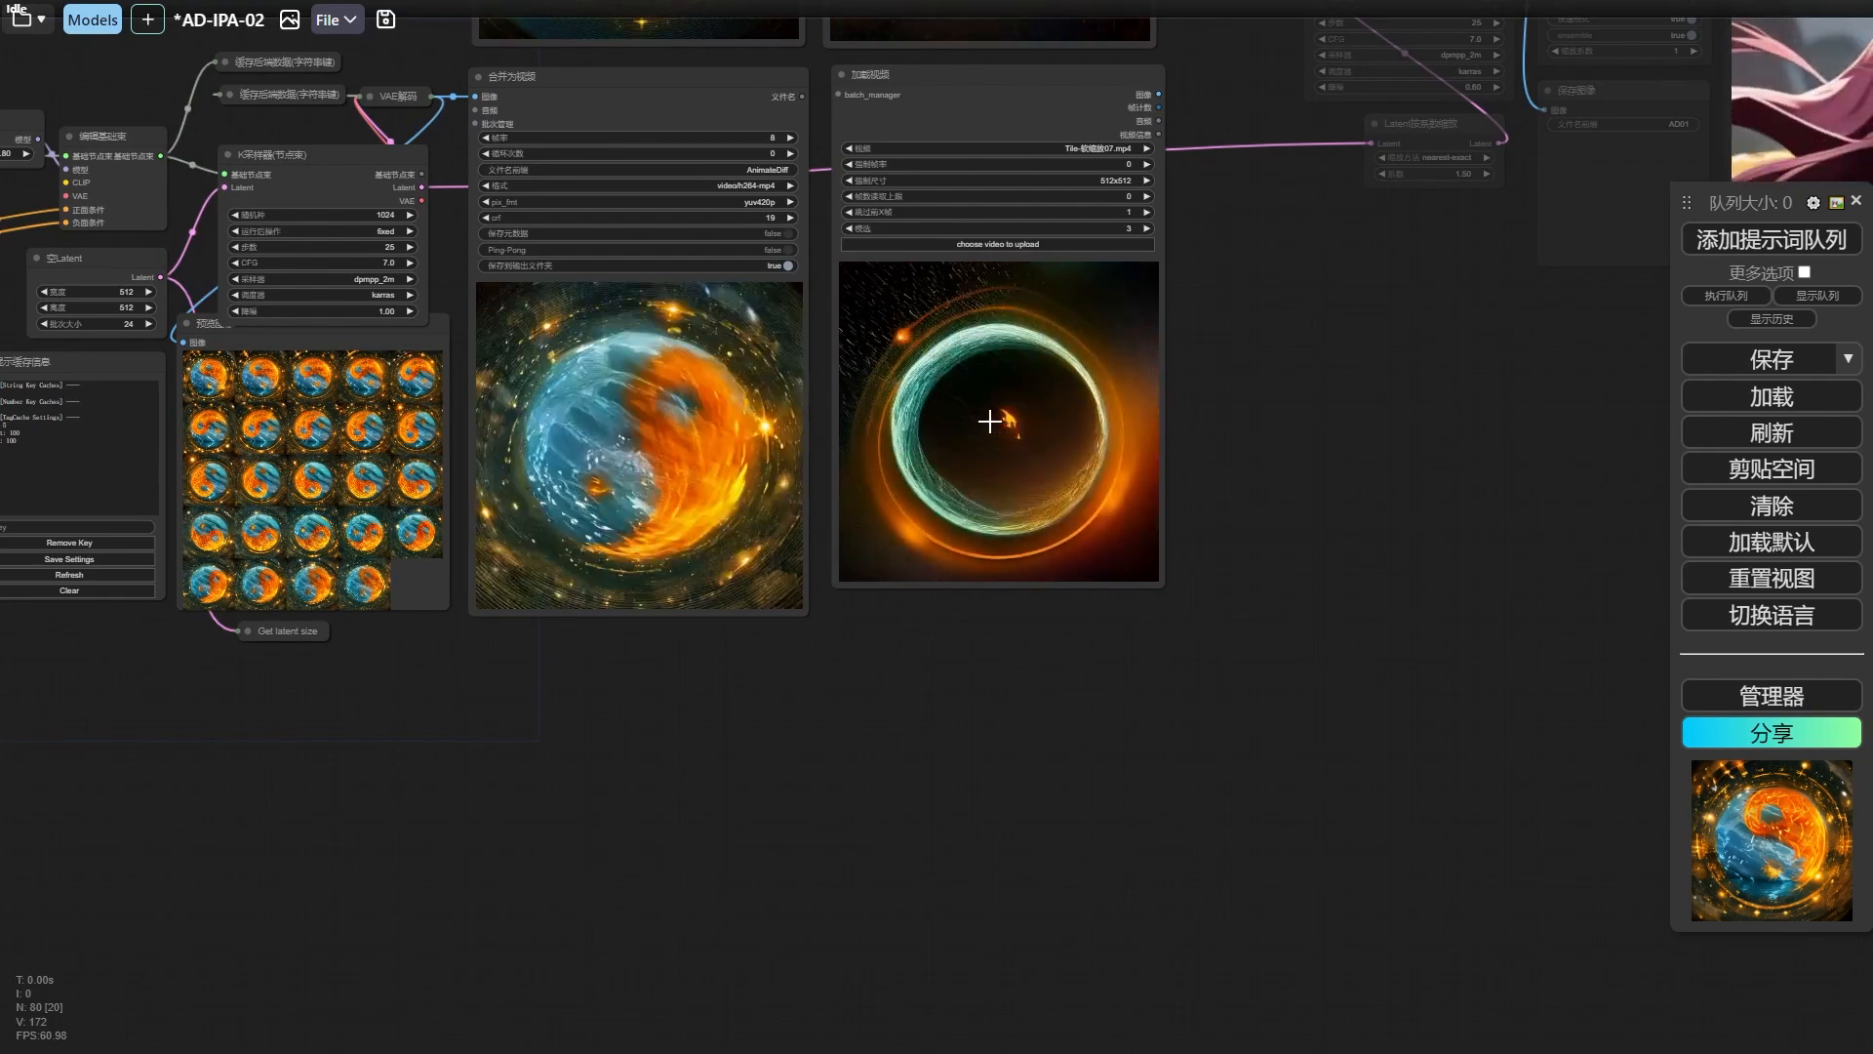
Compare the combined yin-yang animation up close with the Tile-软缩放07.mp4 and Tile-0.7.mp4 result videos.
scroll(1238, 390, up, 1)
scroll(1238, 390, up, 1)
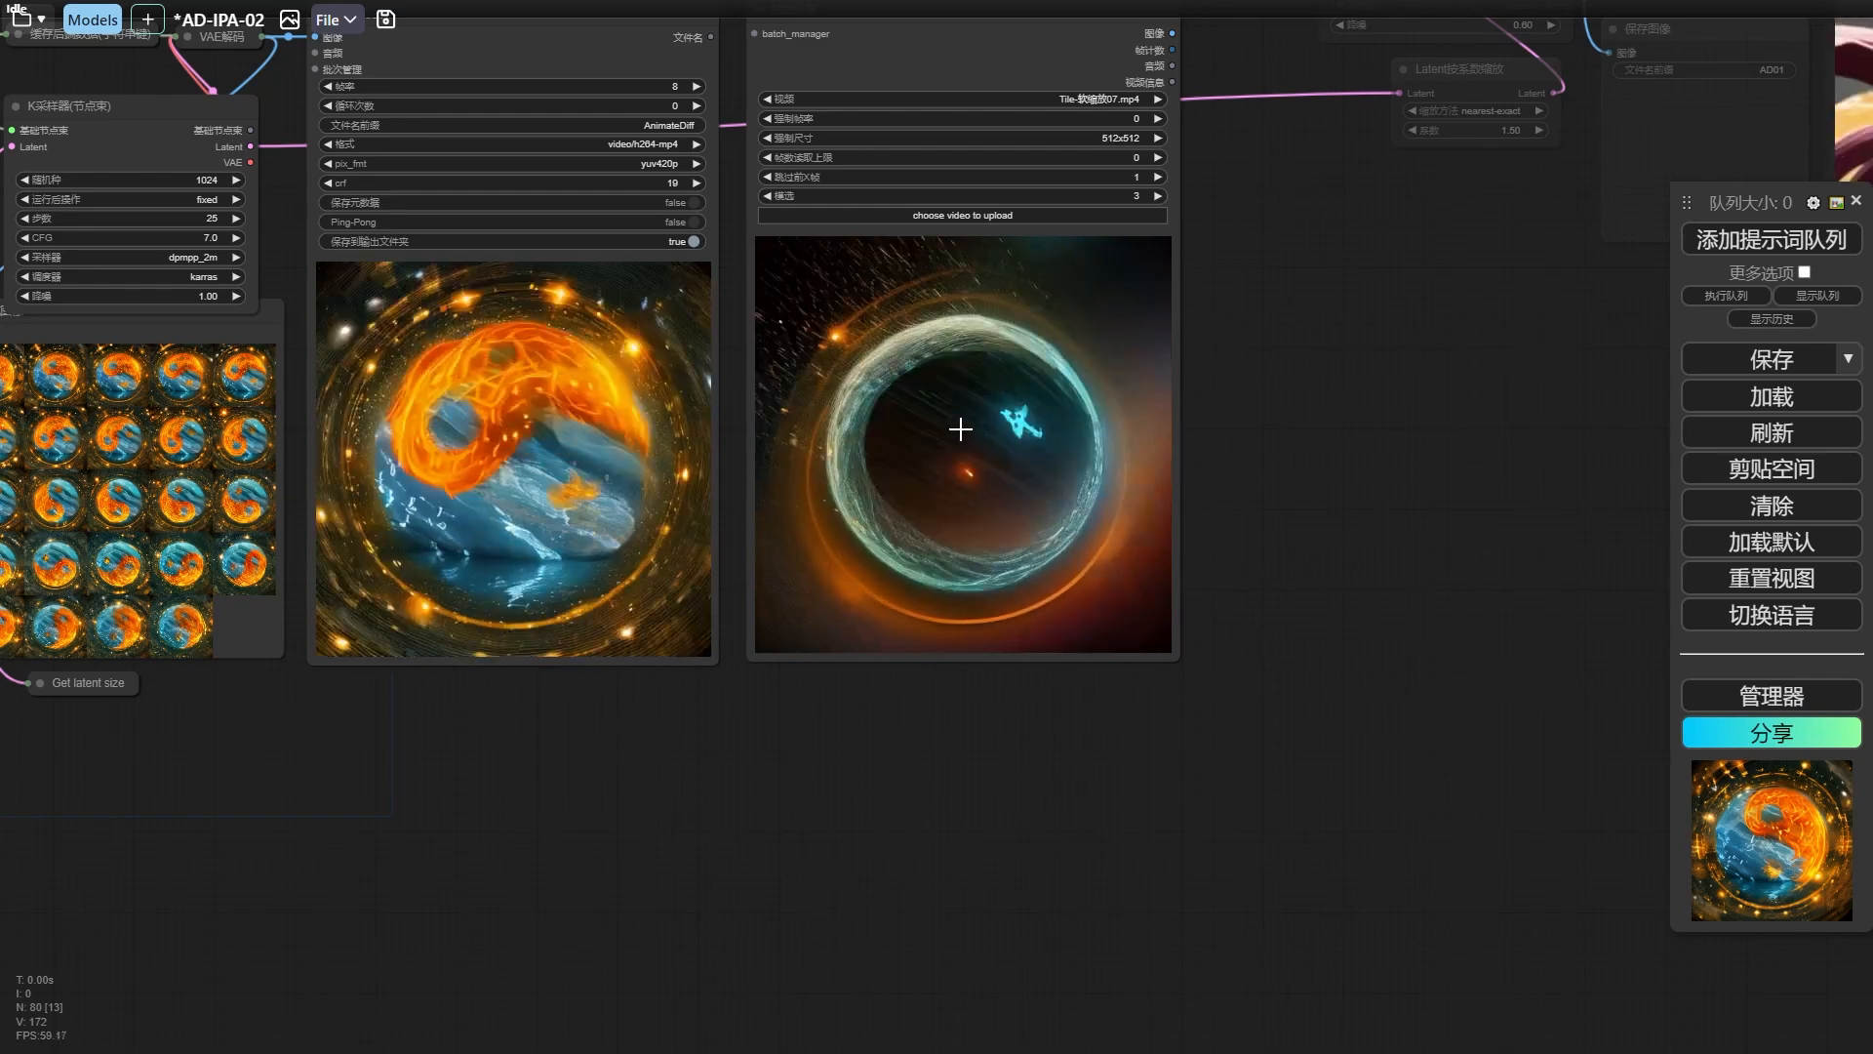
drag(1303, 334, 1332, 367)
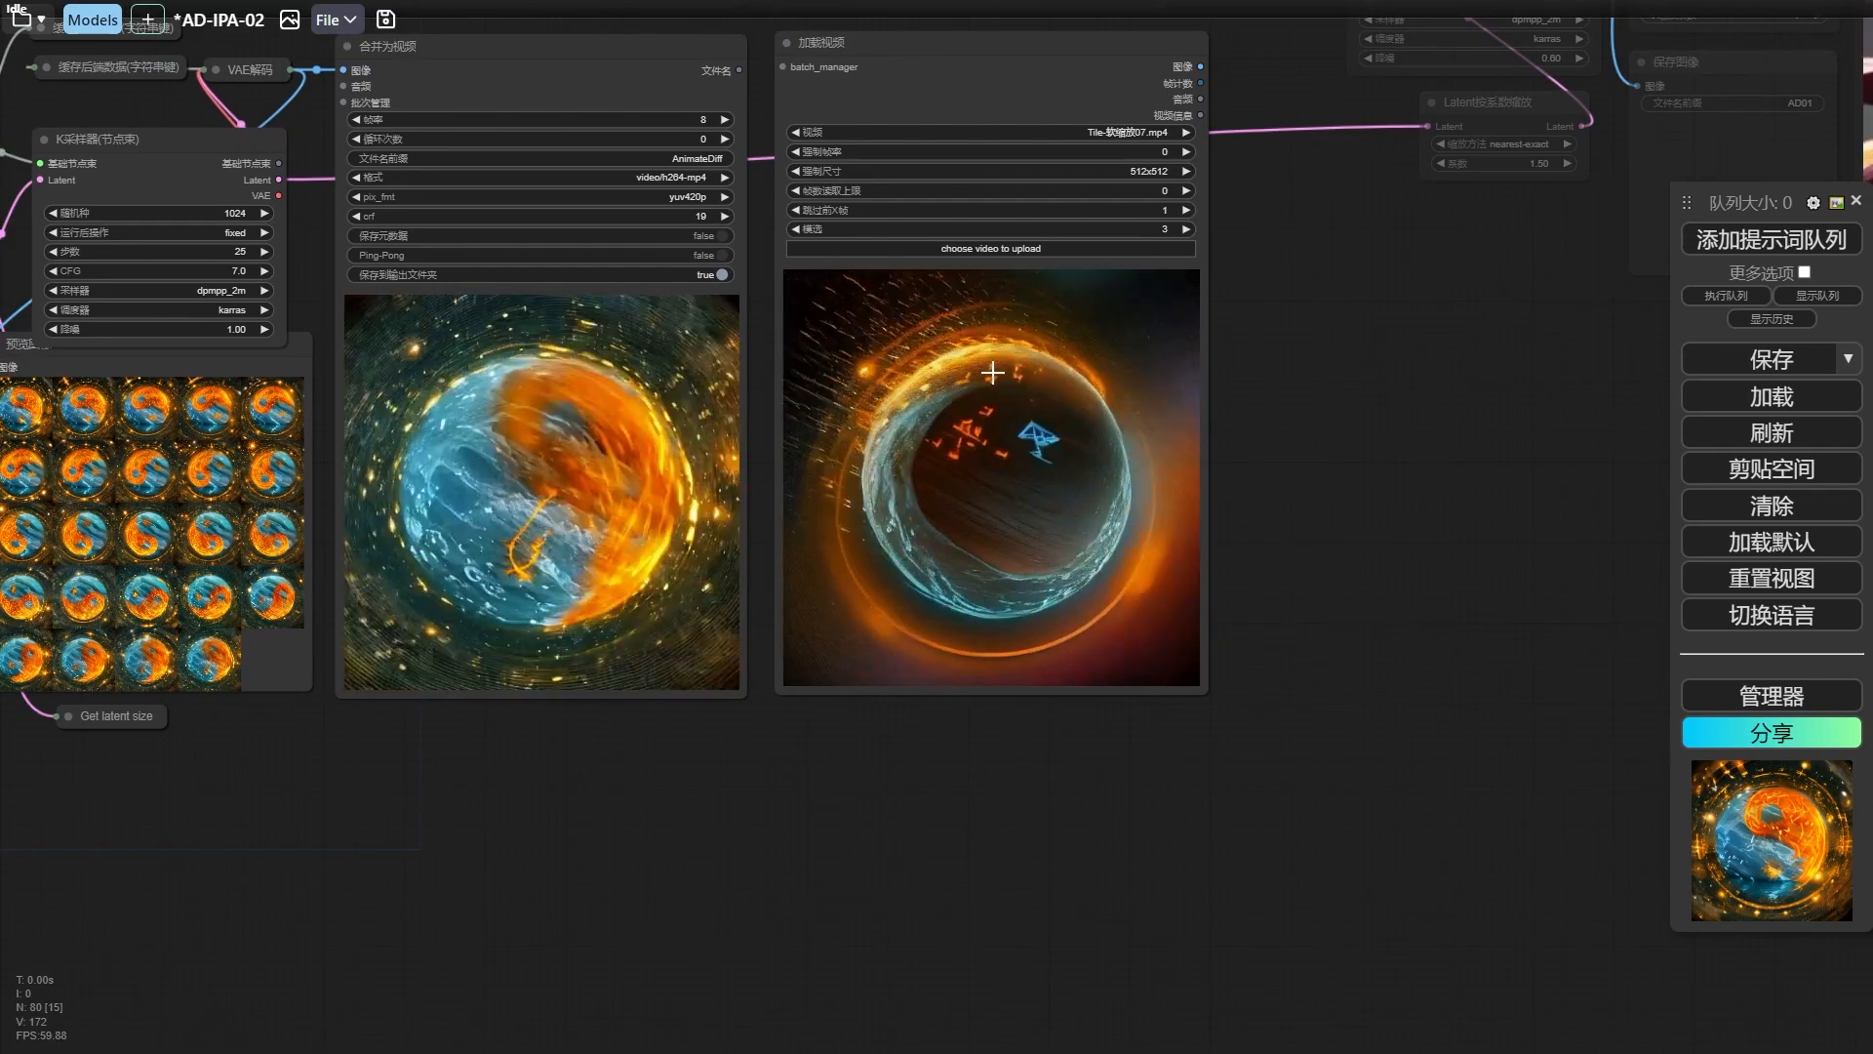
drag(1317, 319, 1526, 395)
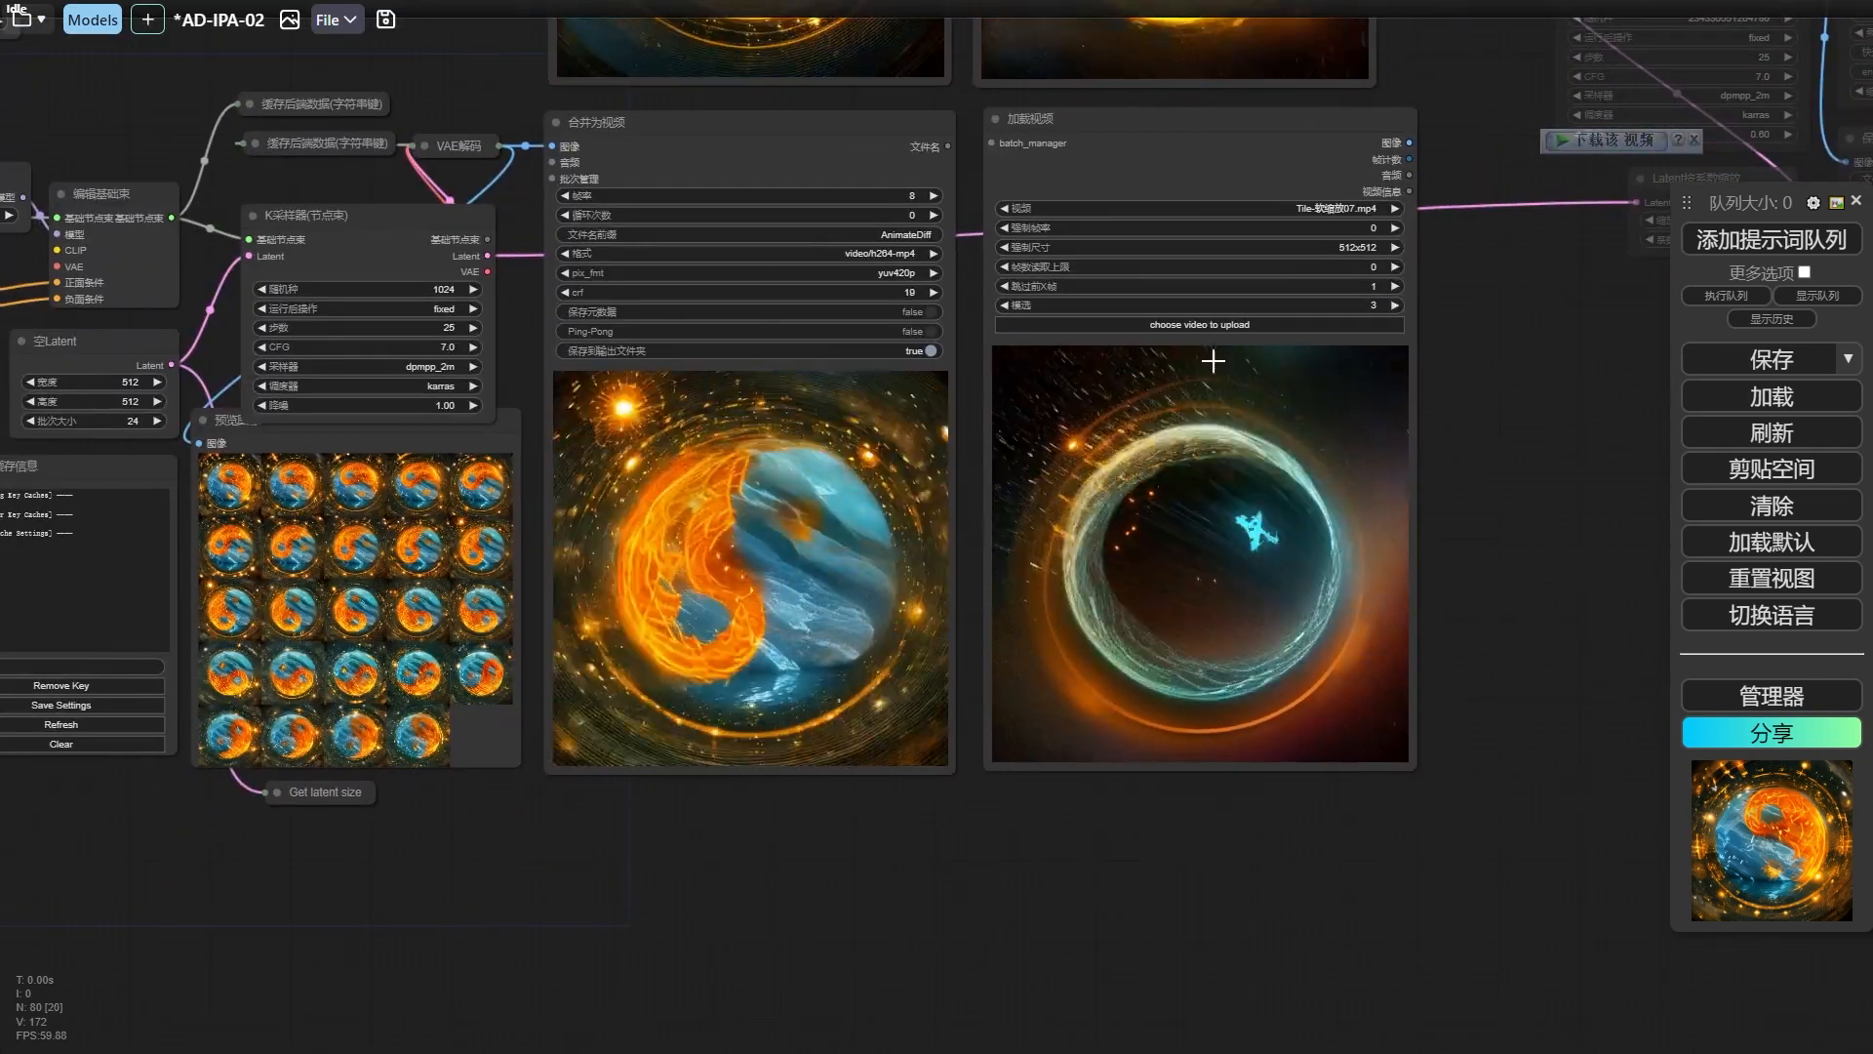
drag(959, 110, 994, 367)
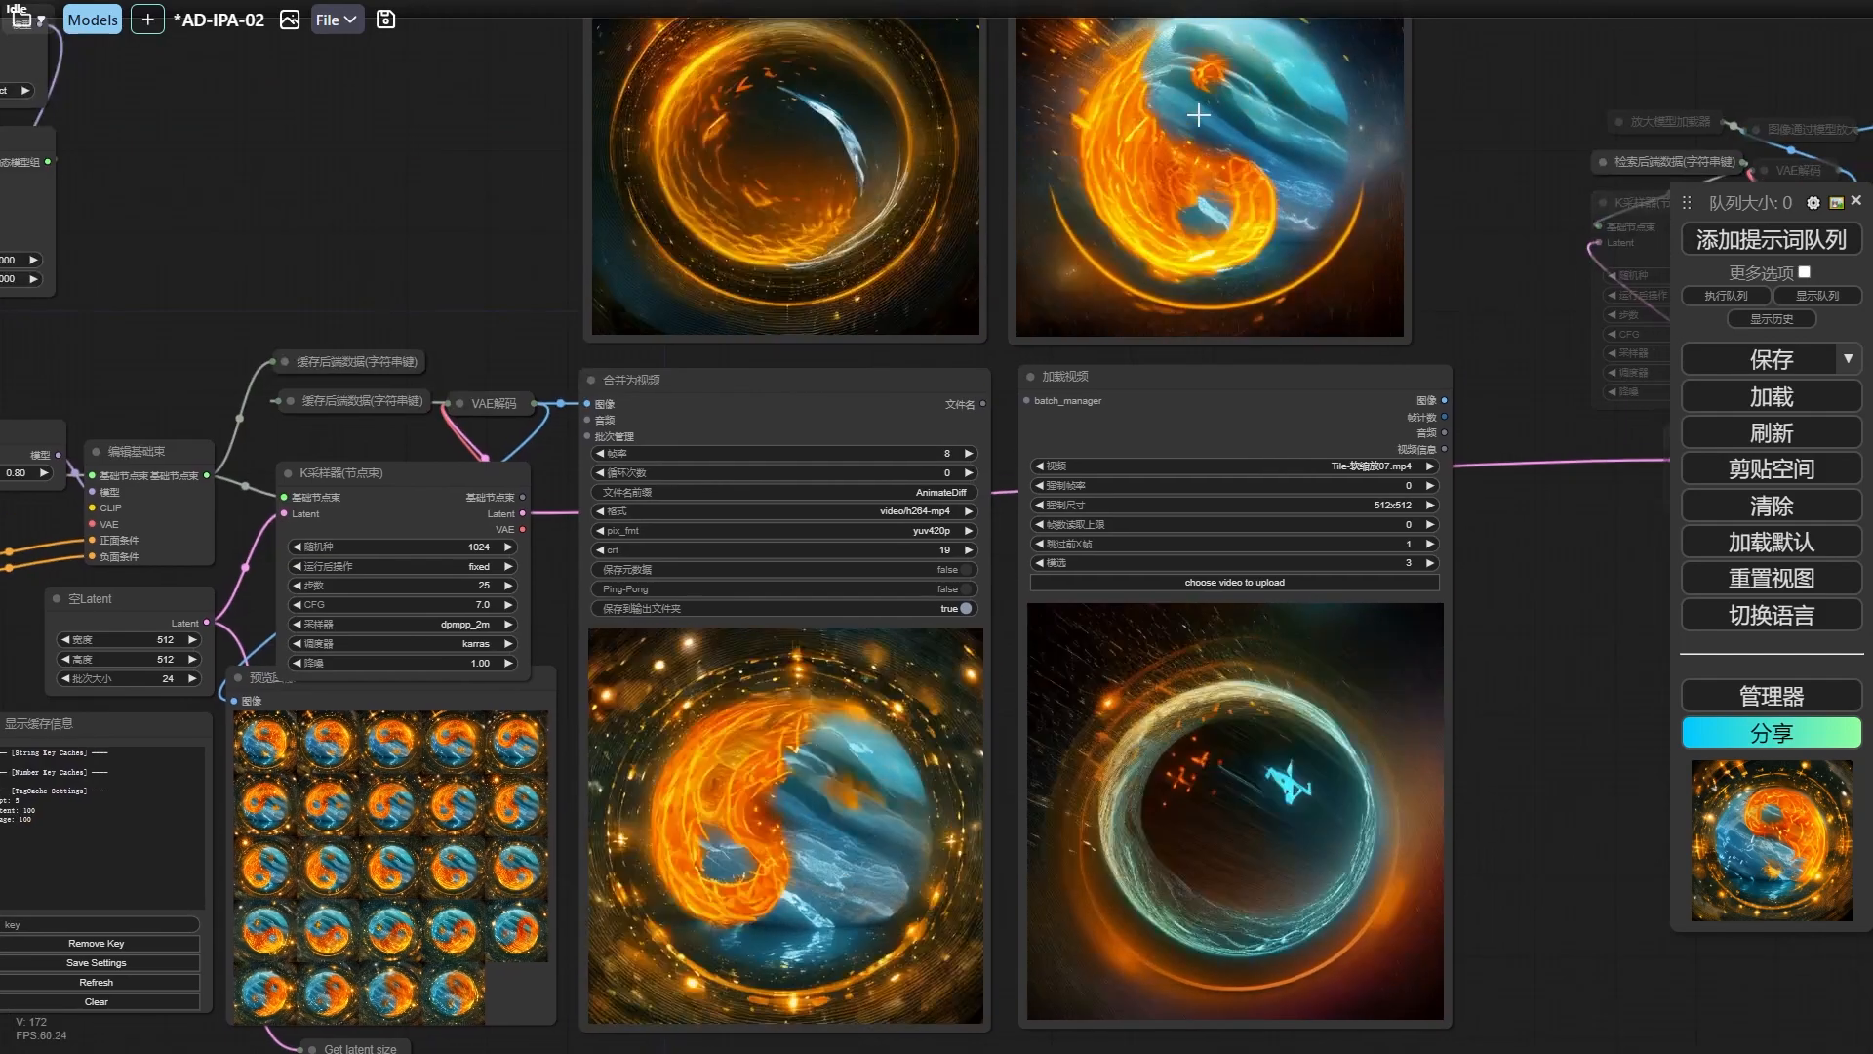
drag(530, 339, 909, 138)
drag(342, 252, 301, 234)
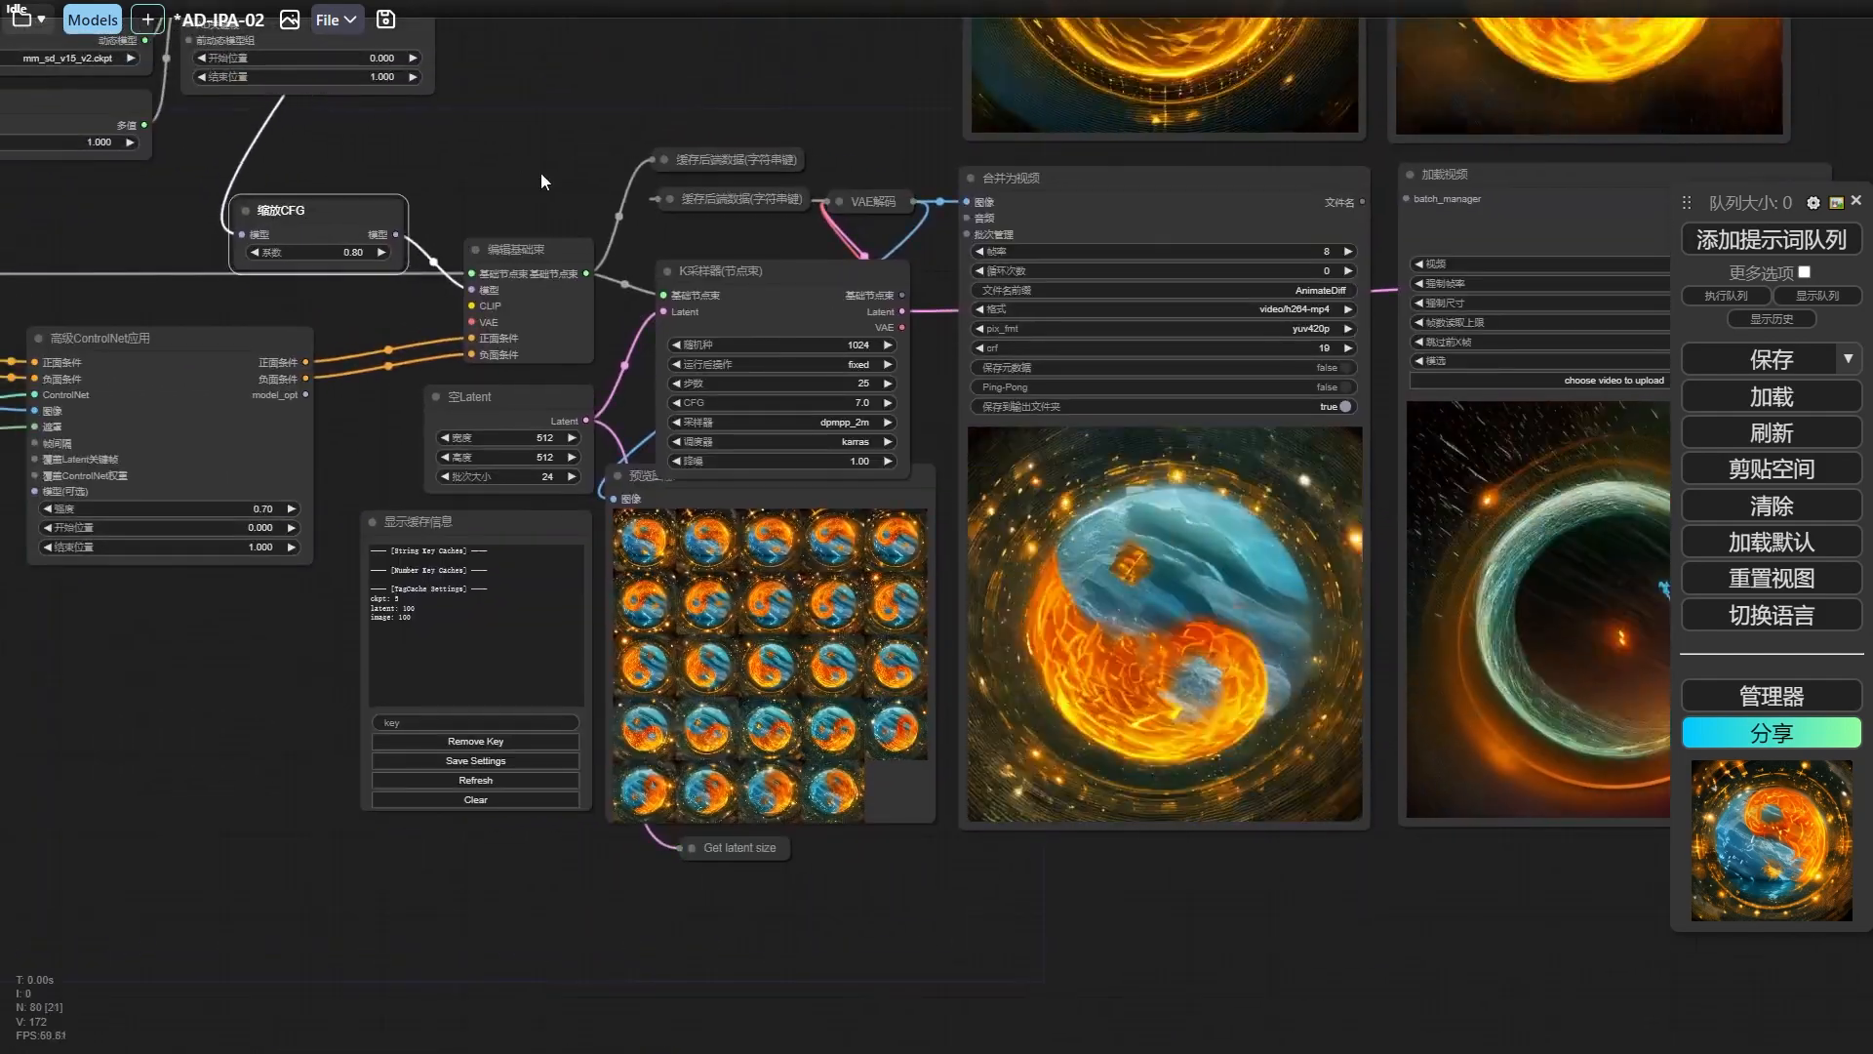
Move the K采样器(节点束) node up so it clears the 预览图像 node.
drag(540, 172, 301, 132)
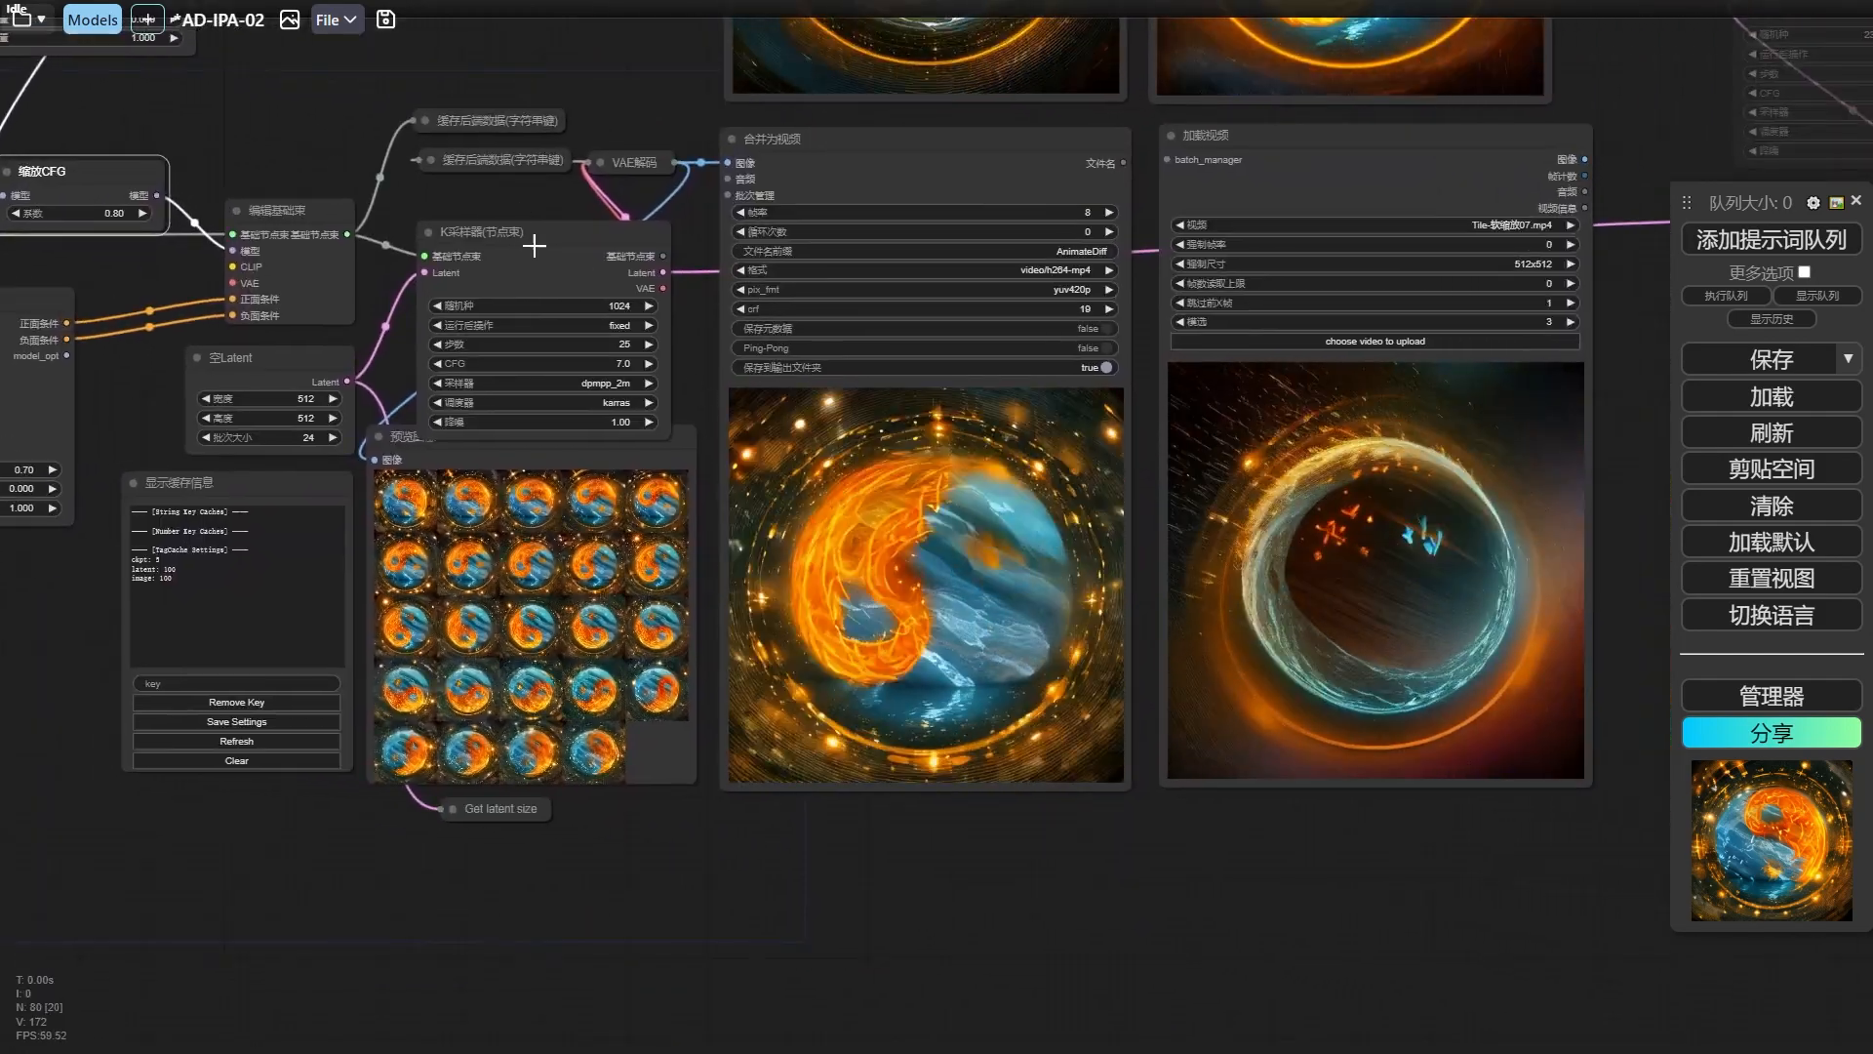
drag(534, 246, 534, 216)
drag(685, 330, 612, 257)
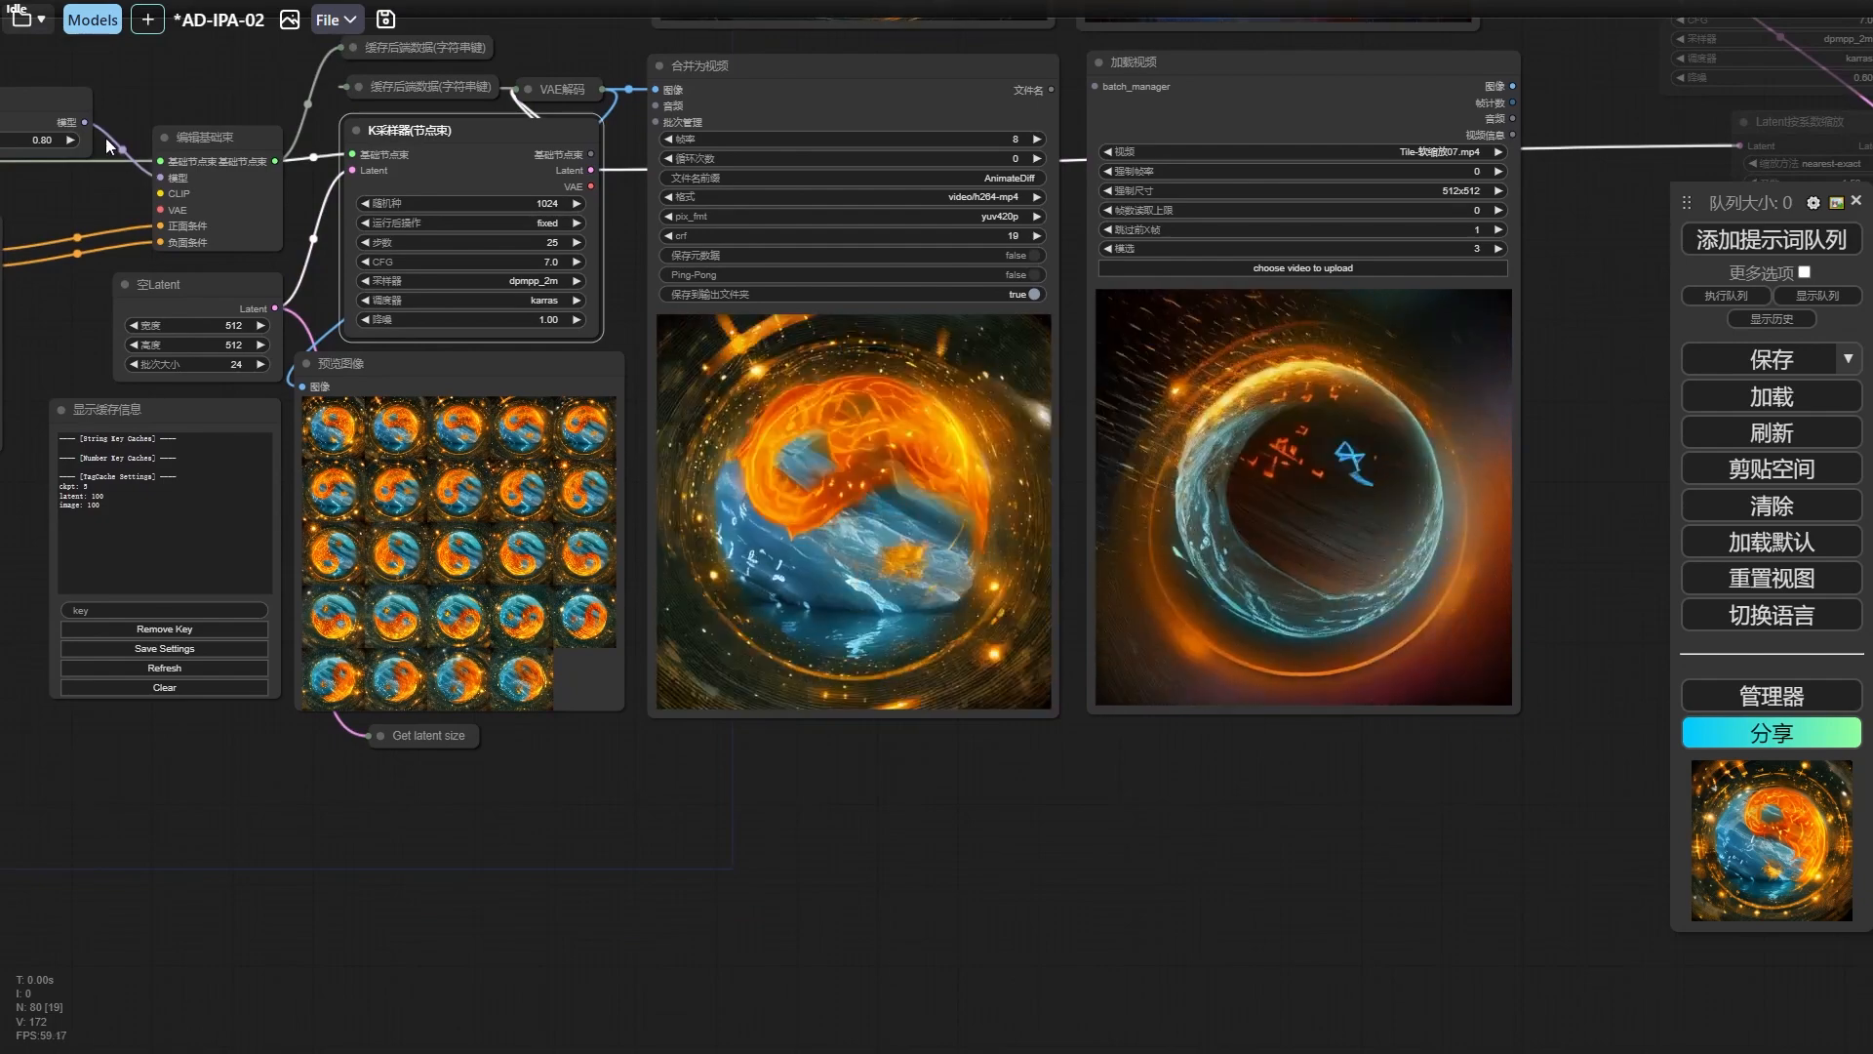
drag(314, 281, 309, 258)
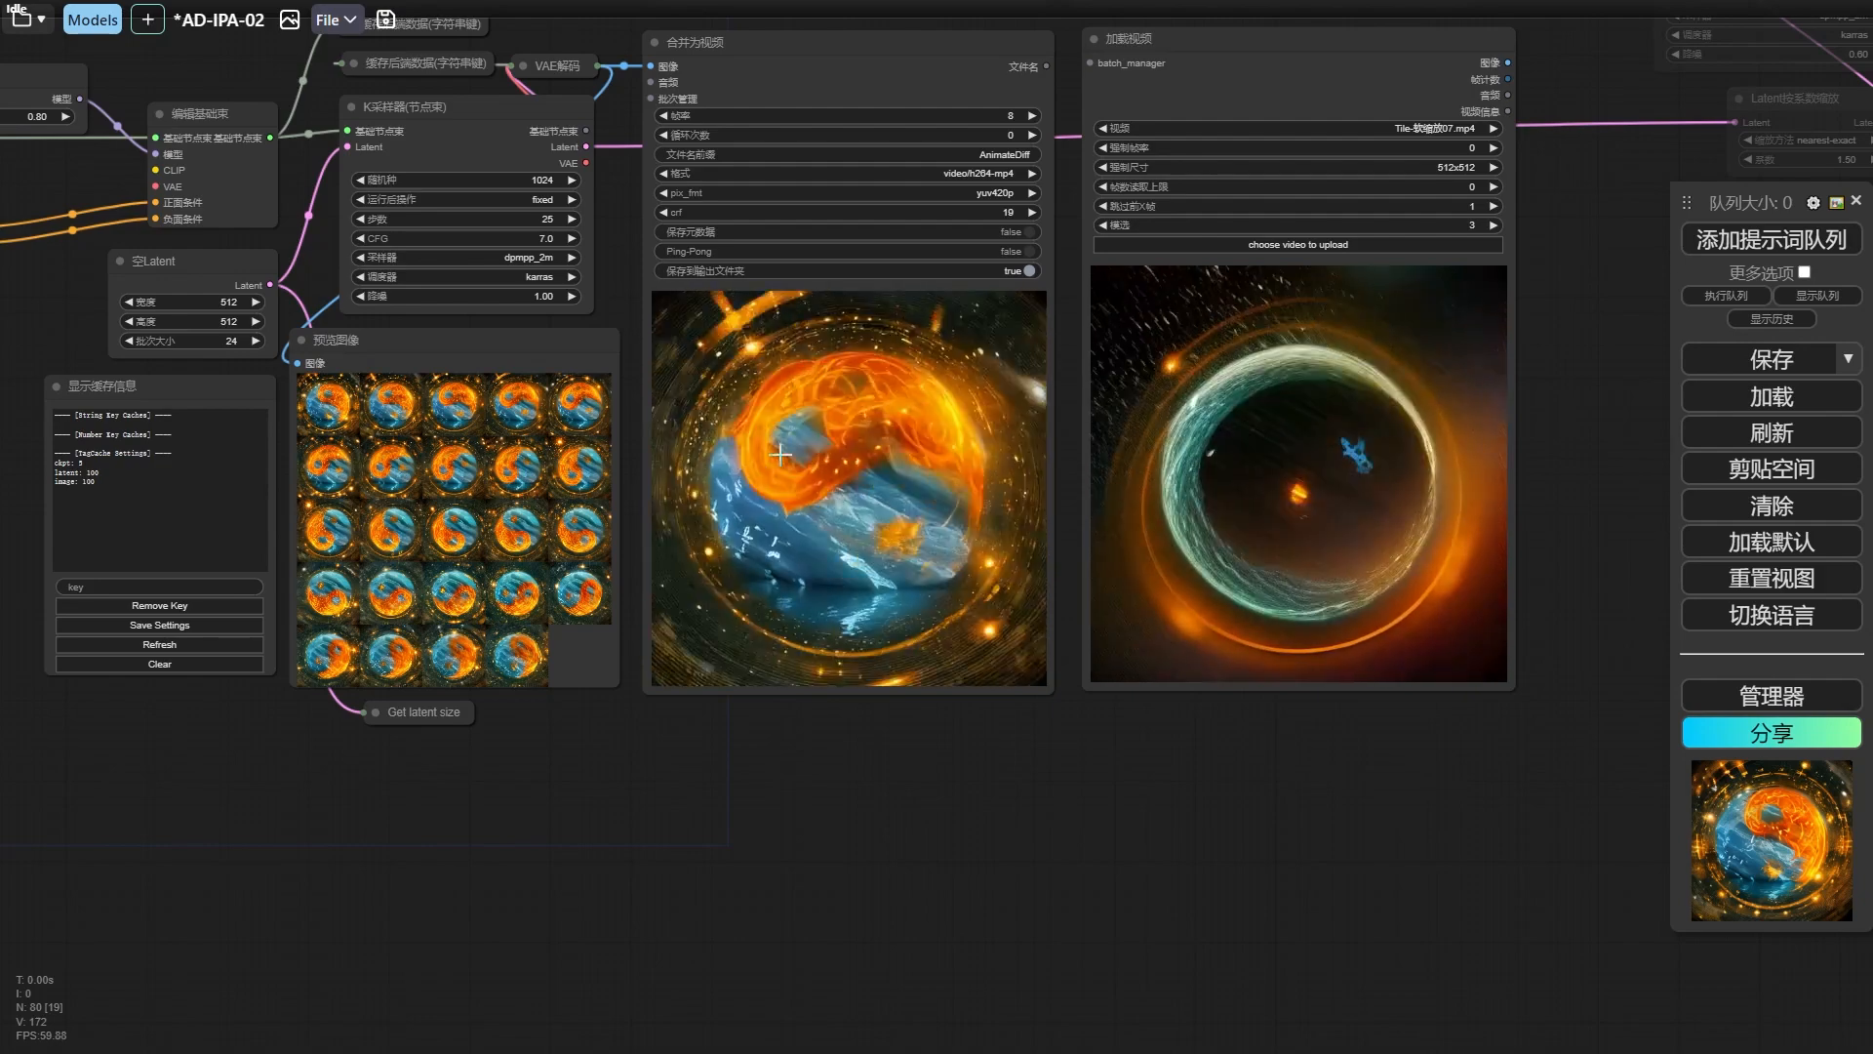
Compare the Tile-0.3.mp4 and Tile-0.7.mp4 videos, and check the strength settings of the two 高级ControlNet应用 nodes.
scroll(780, 454, down, 2)
drag(656, 254, 762, 647)
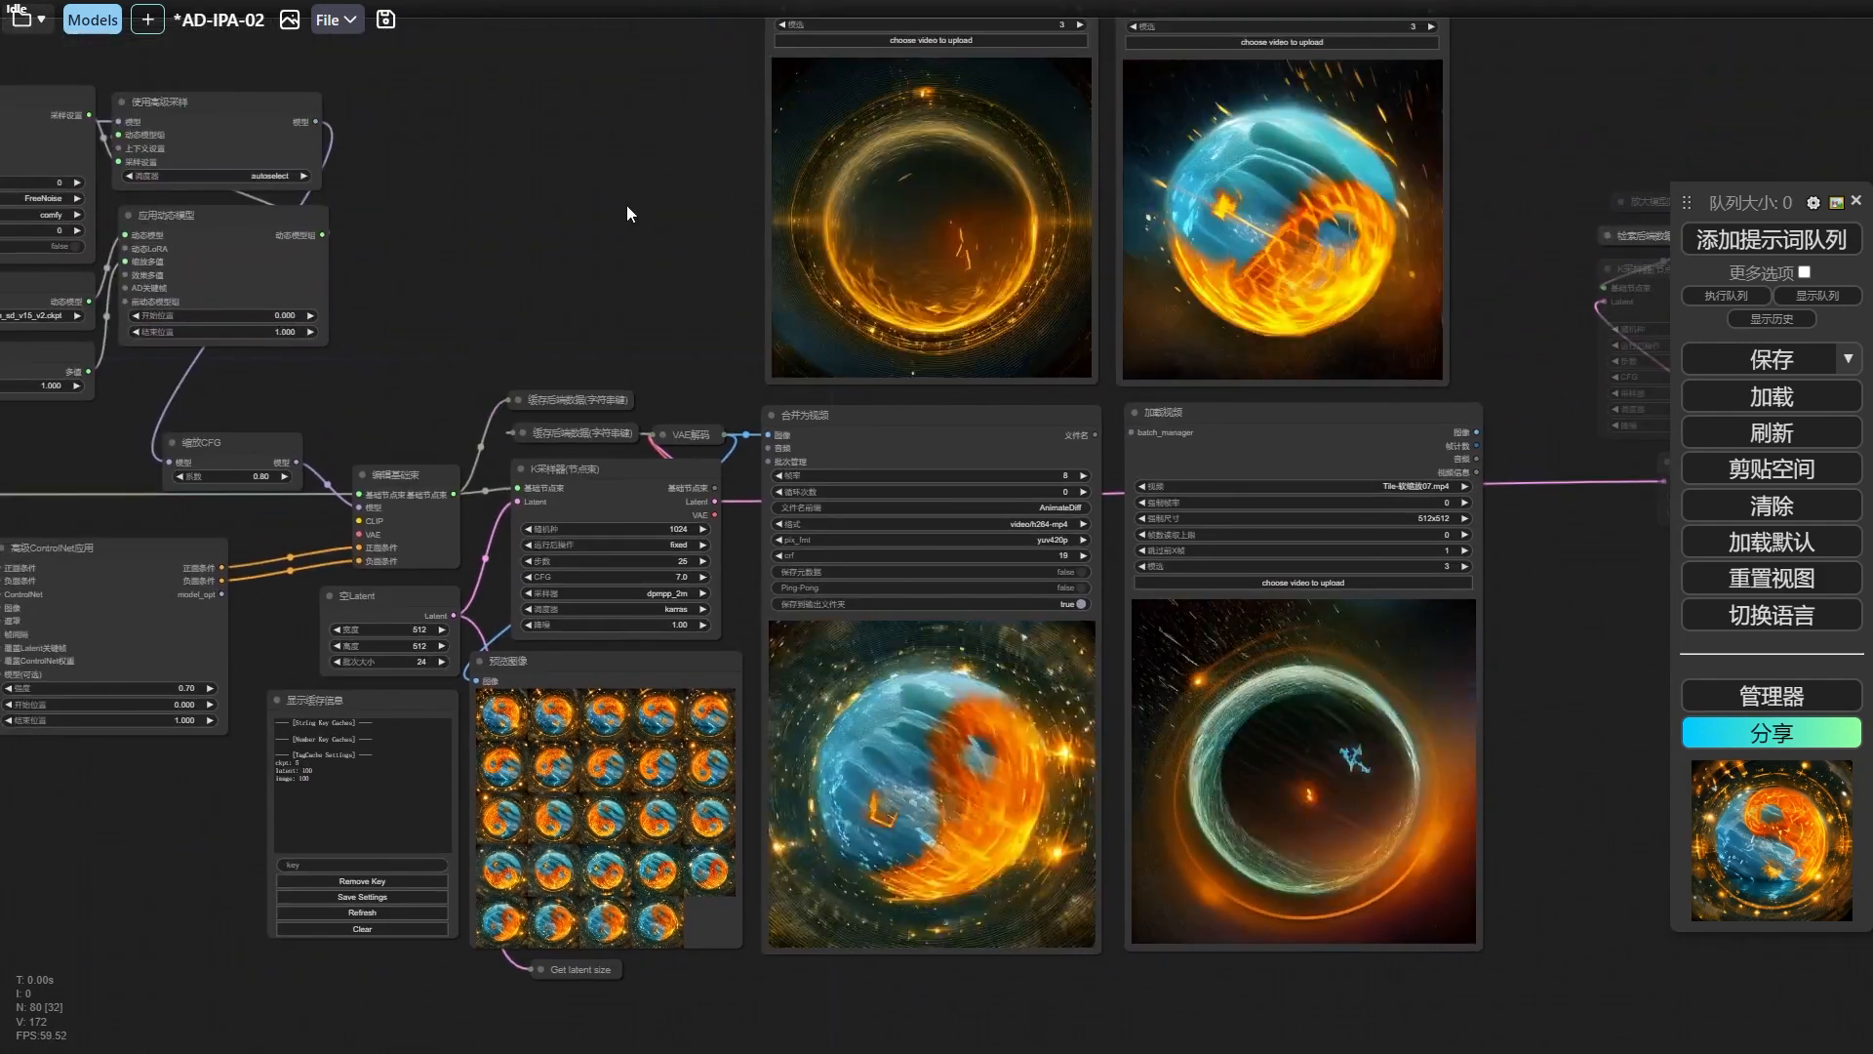
drag(599, 273, 827, 308)
drag(974, 230, 692, 470)
scroll(689, 396, down, 1)
scroll(684, 395, up, 2)
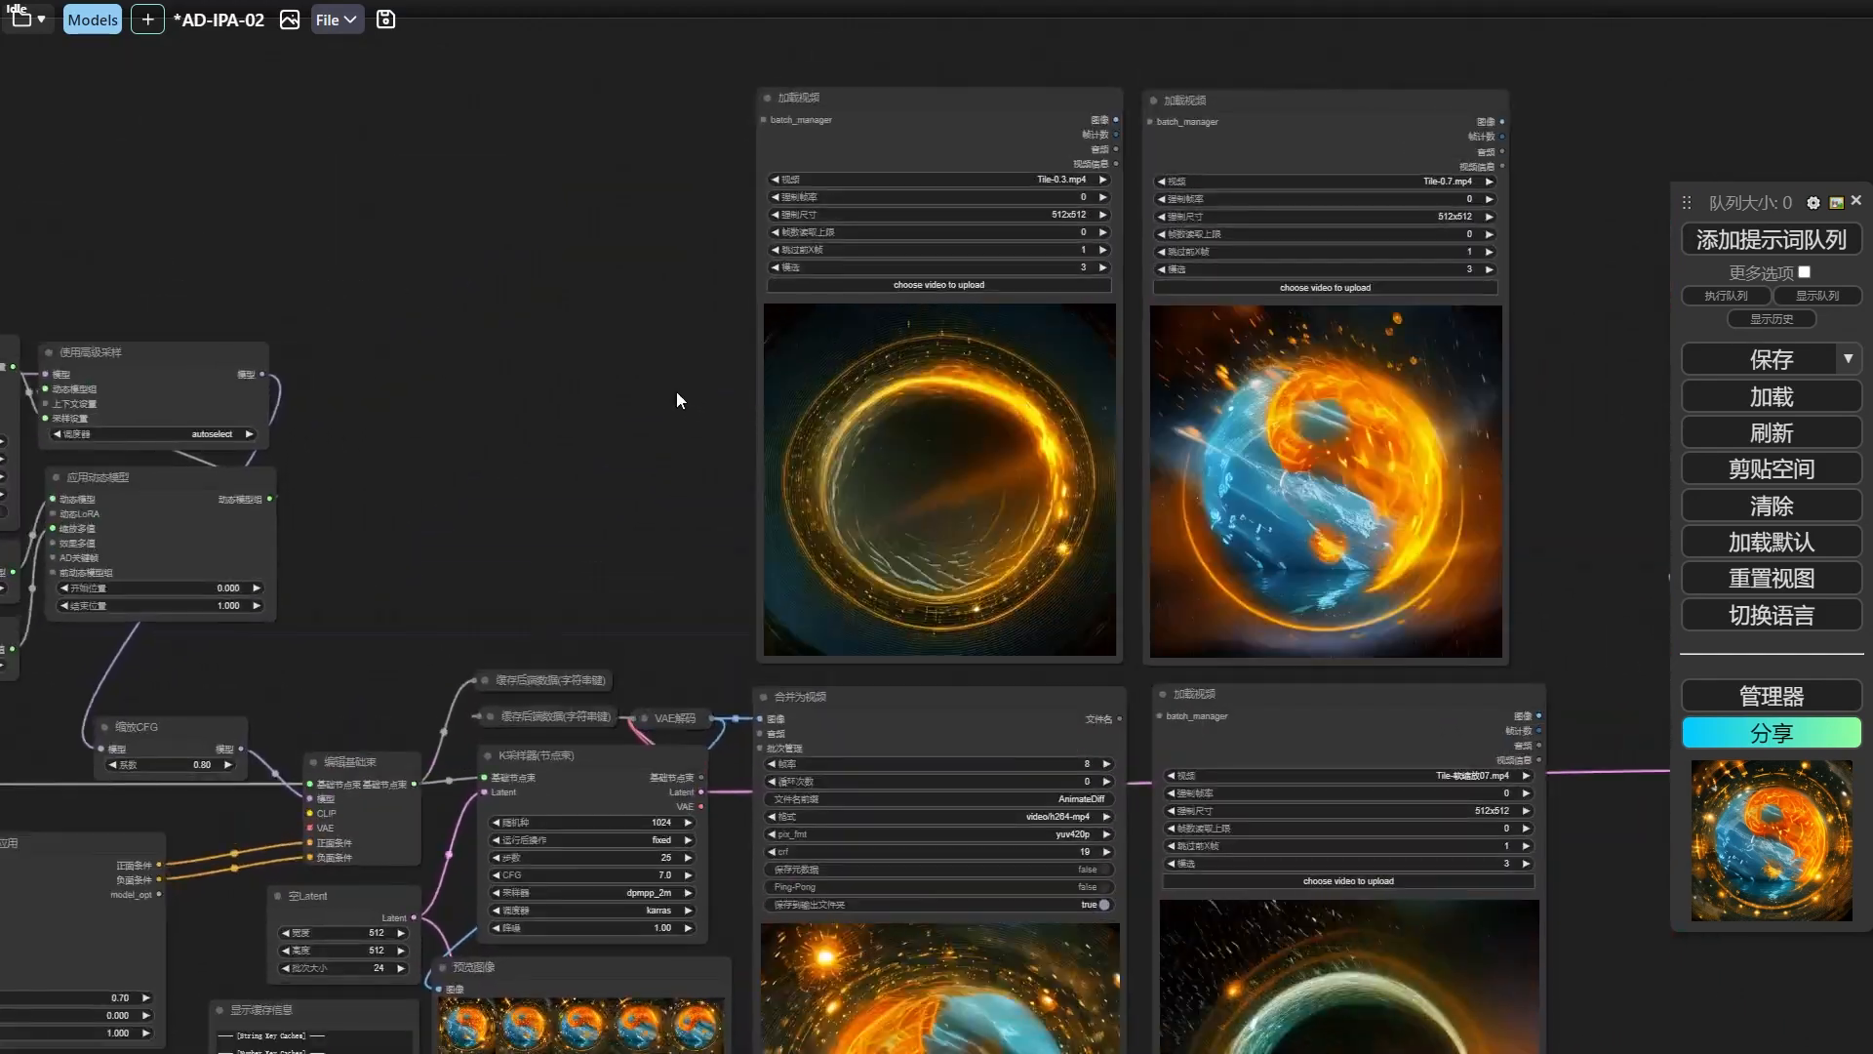
drag(676, 392, 804, 303)
click(640, 401)
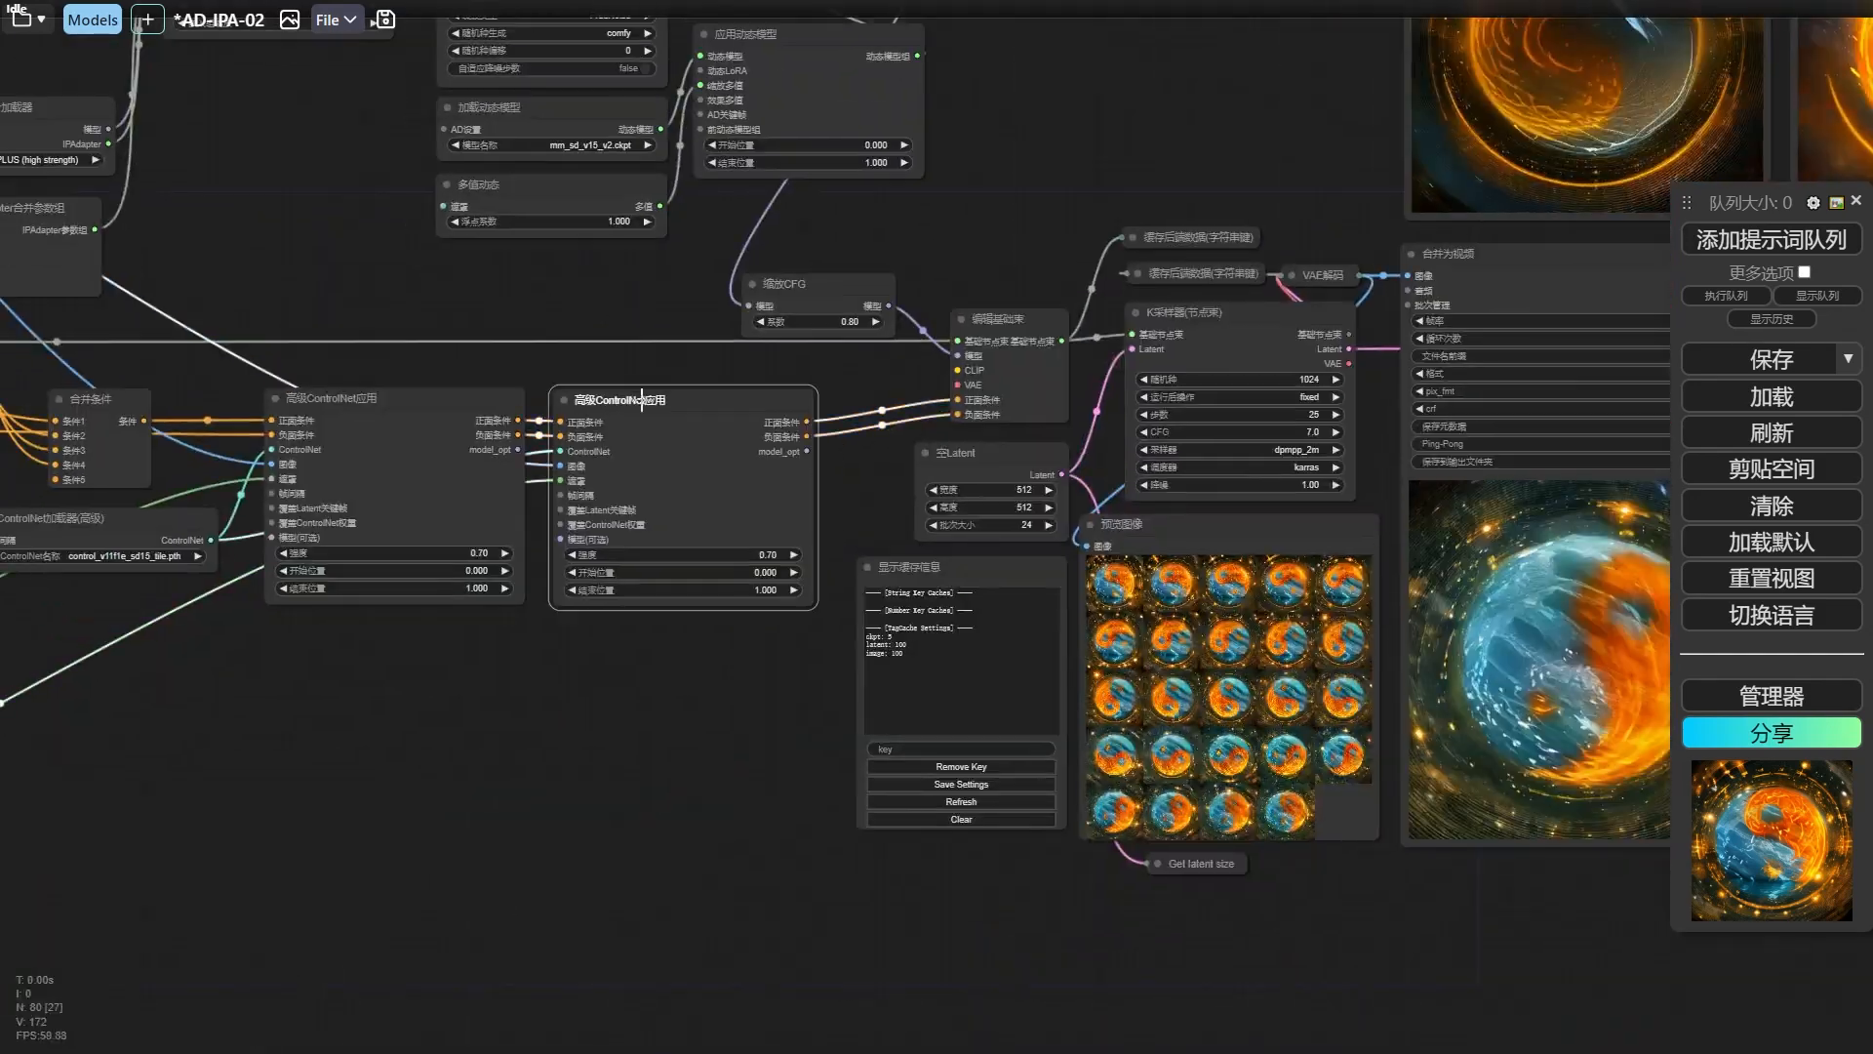
click(406, 512)
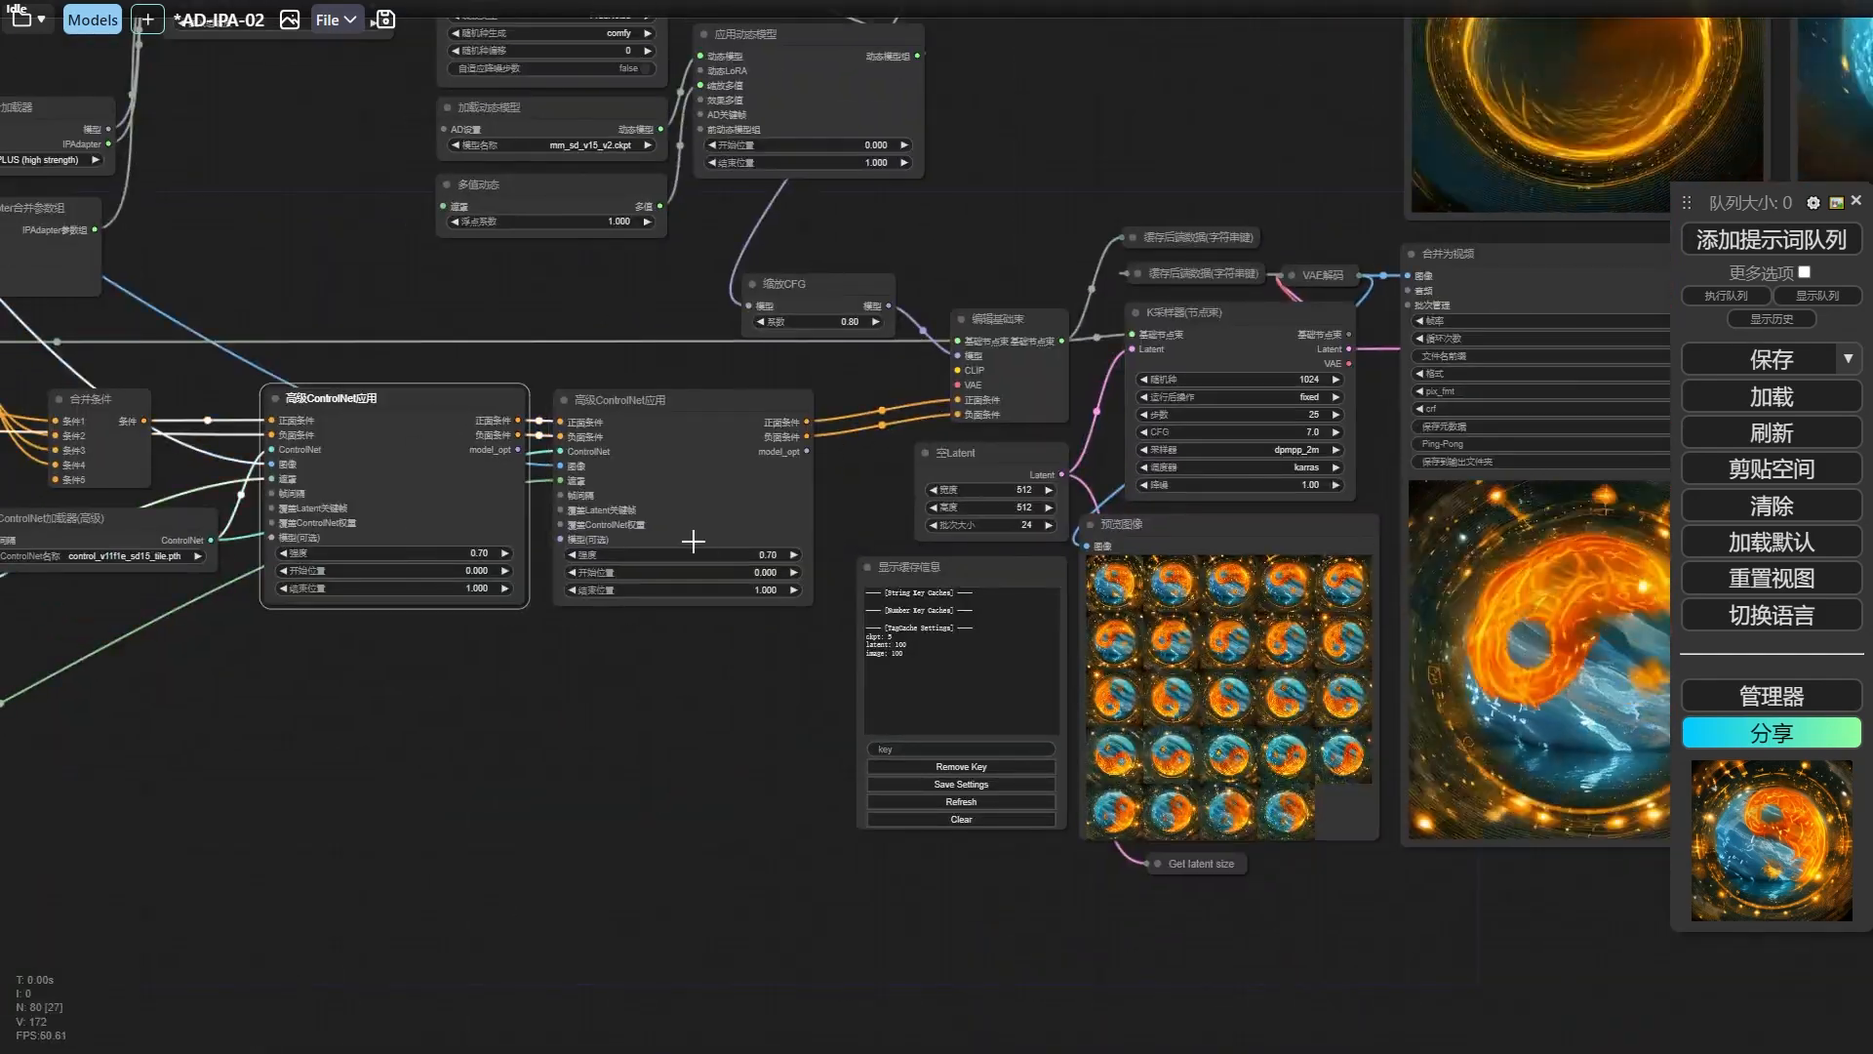
drag(1244, 152, 418, 595)
scroll(413, 377, up, 4)
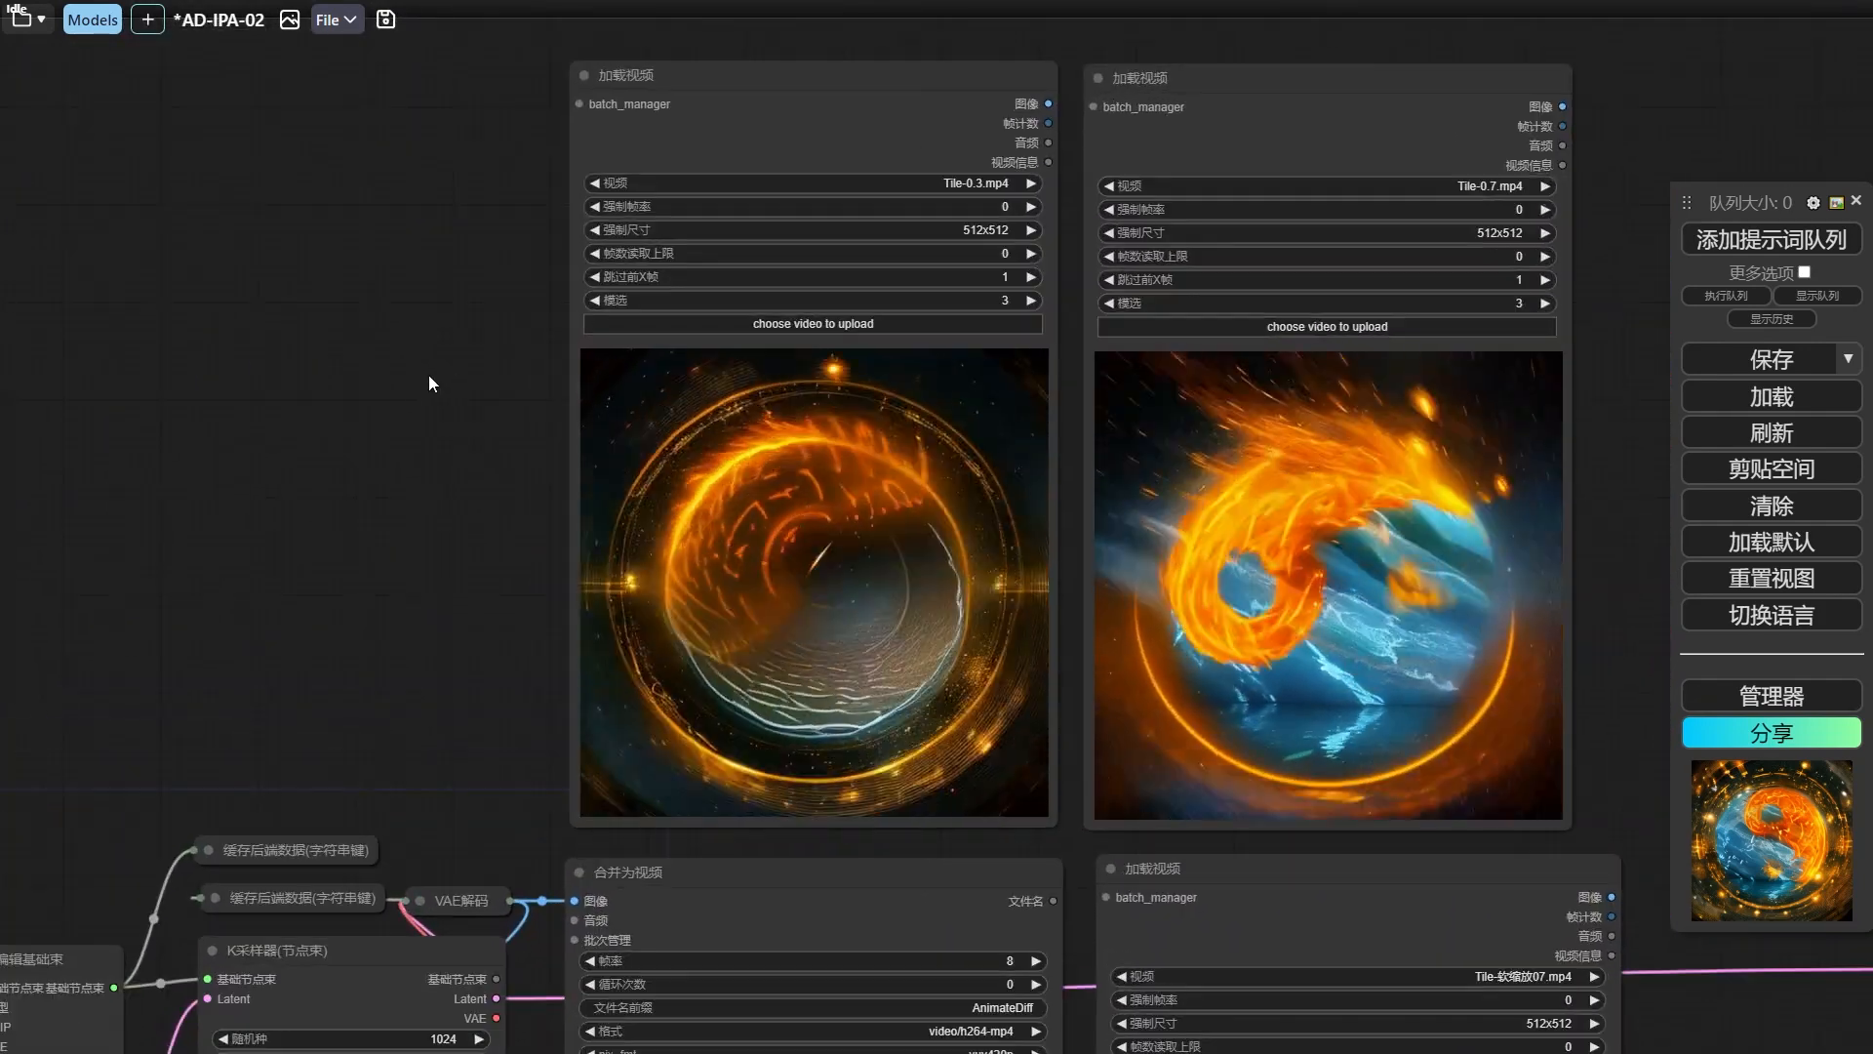
drag(429, 375, 324, 379)
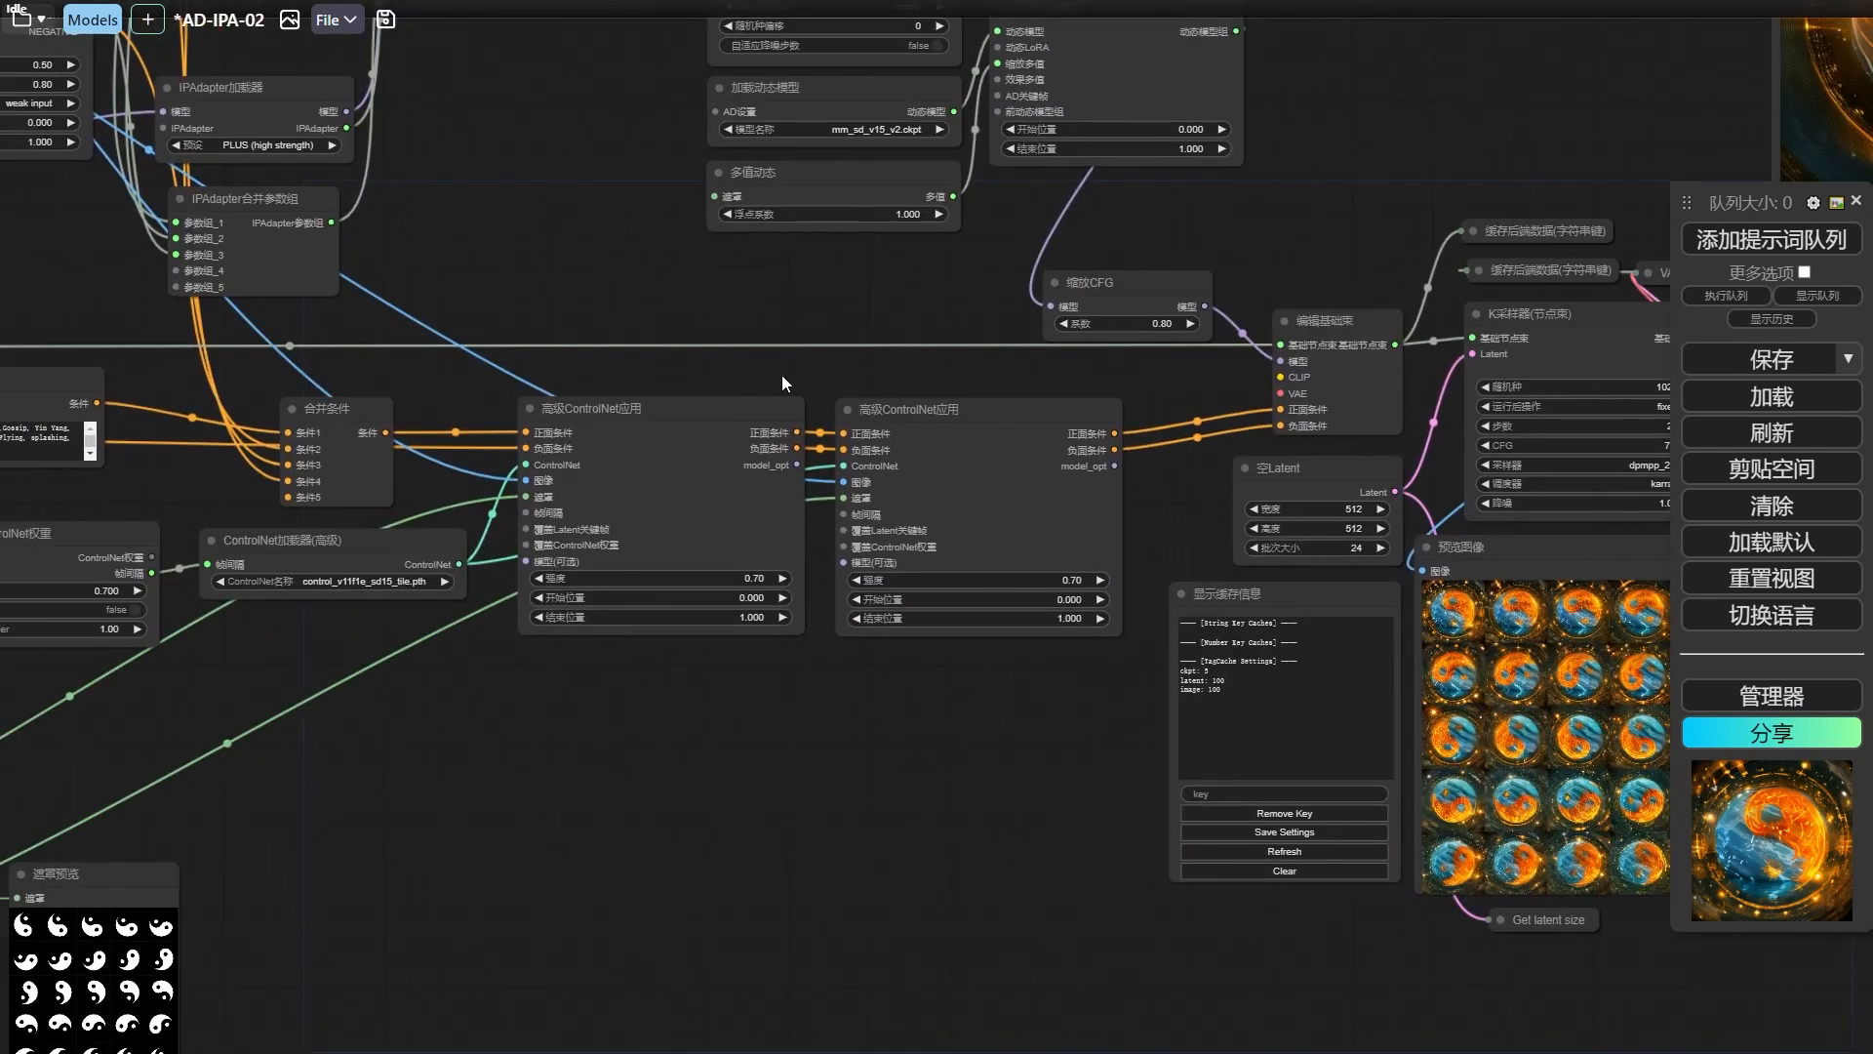
Try feeding the 帧间隔 input of the second 高级ControlNet应用 node from a new 帧间隔关键帧插值 node.
scroll(782, 374, up, 5)
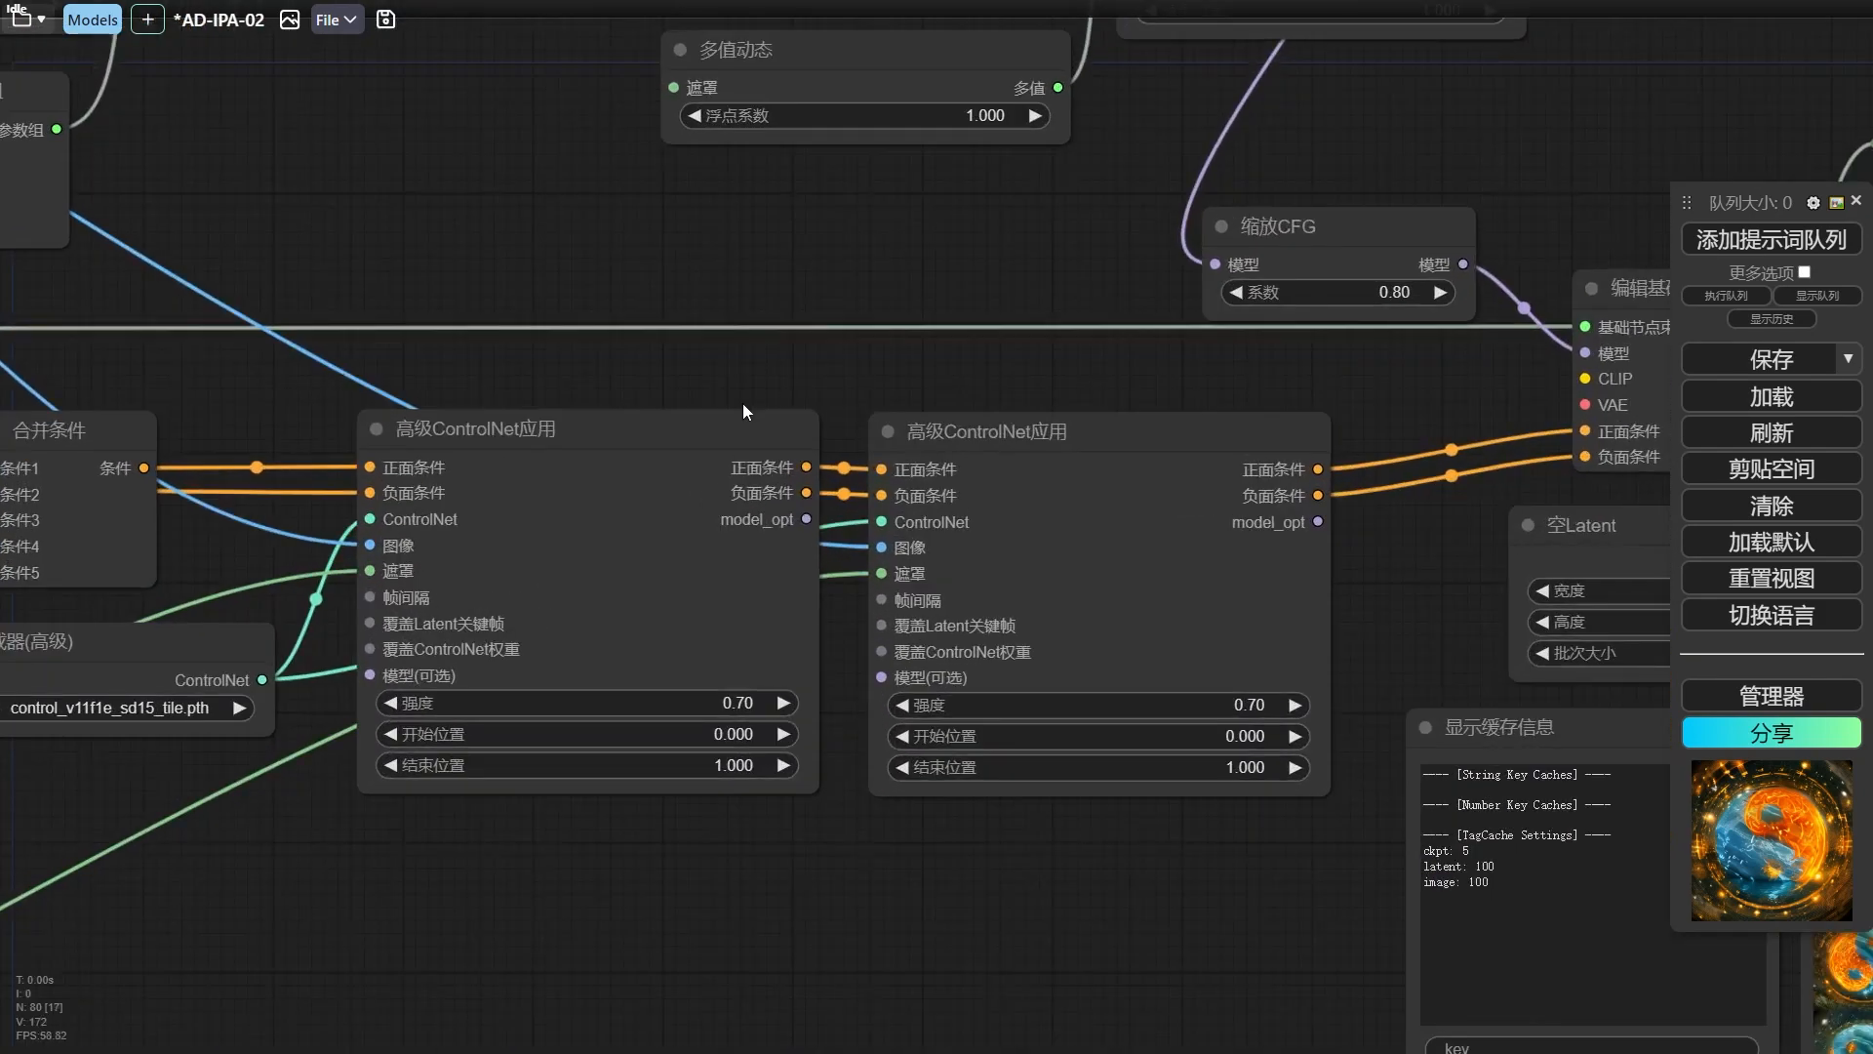
click(575, 428)
drag(930, 339, 975, 336)
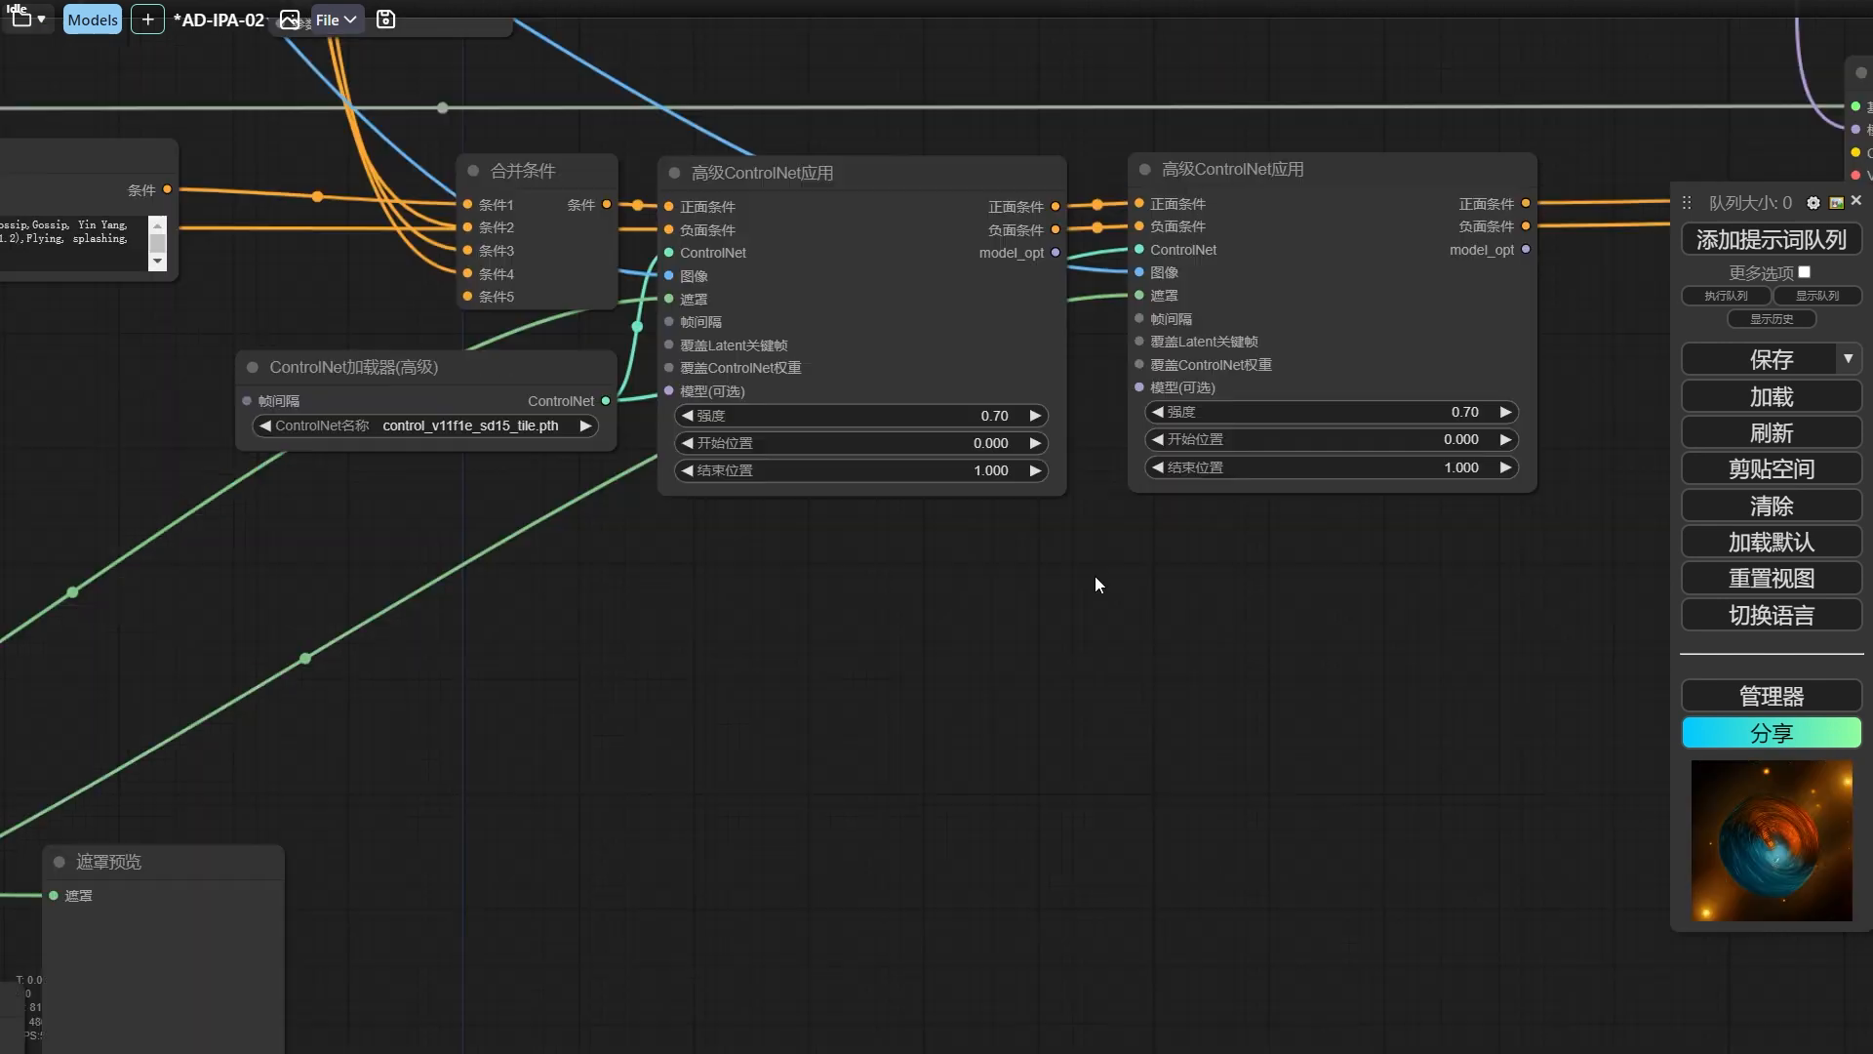
drag(1096, 574, 1026, 593)
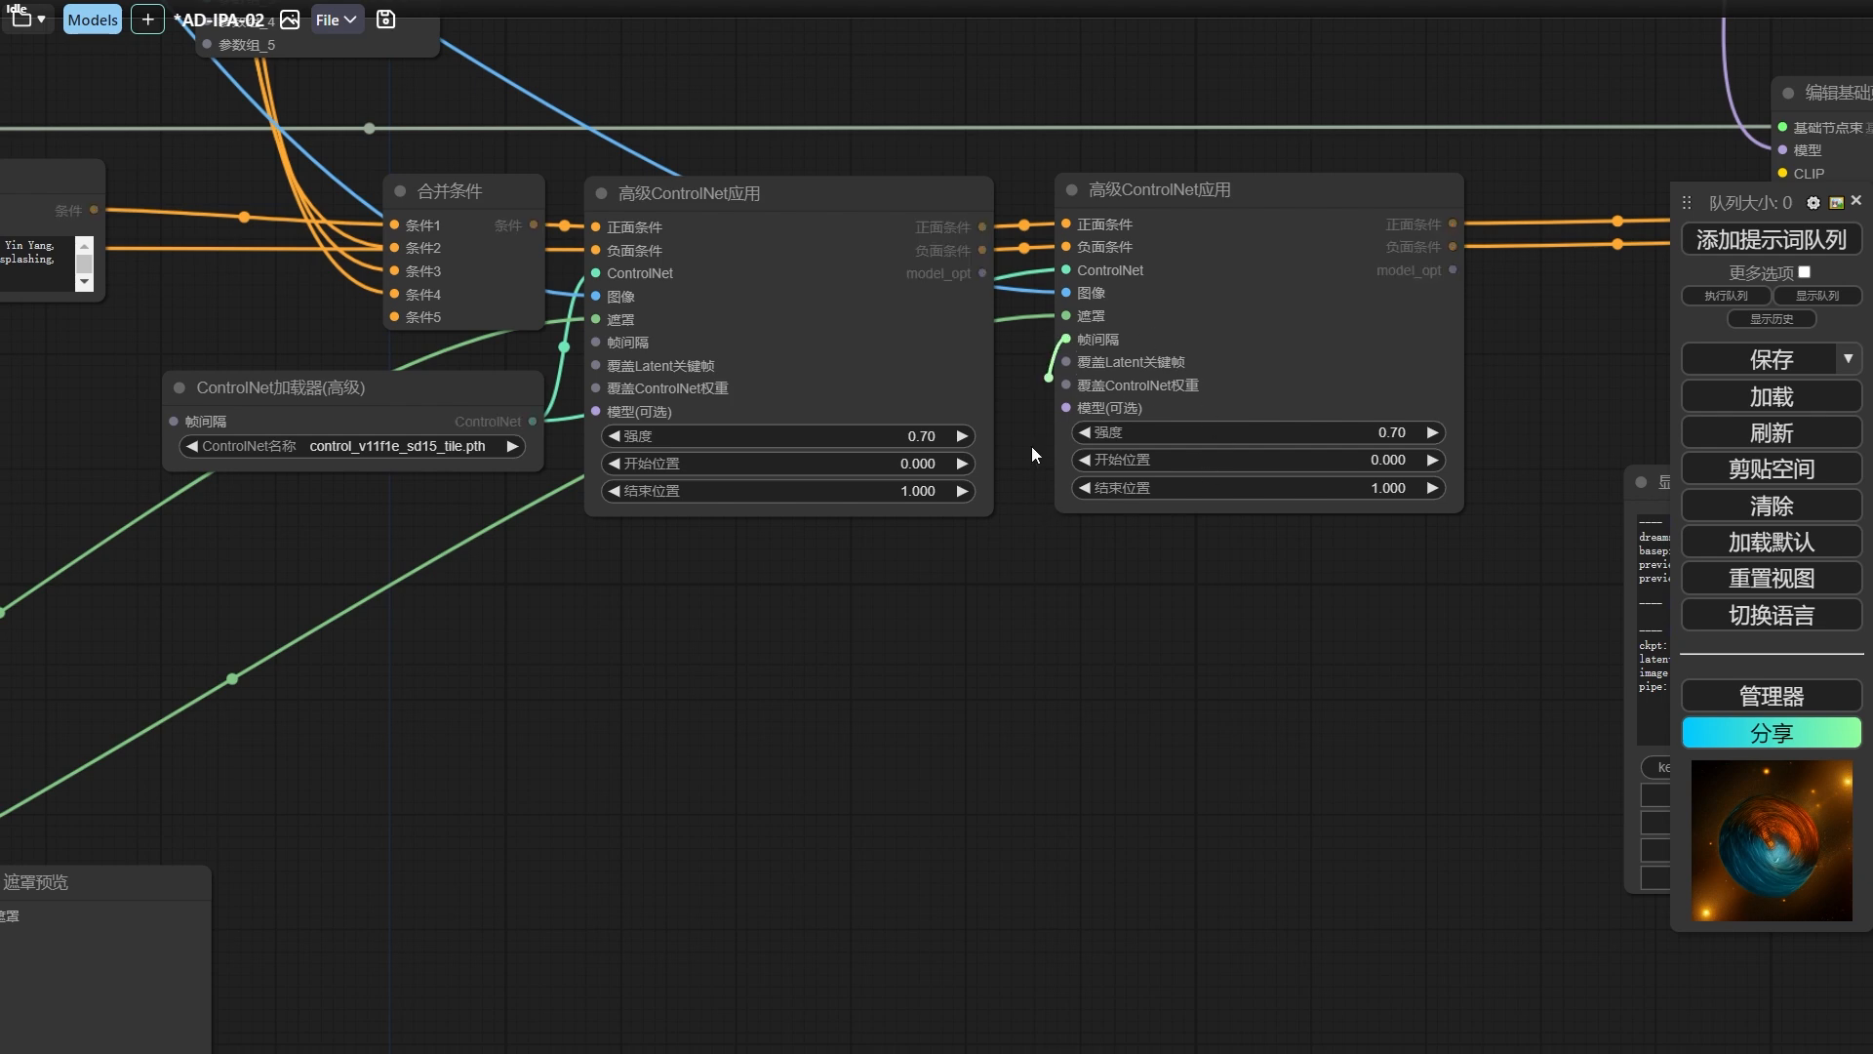
drag(1032, 454, 961, 586)
click(1091, 727)
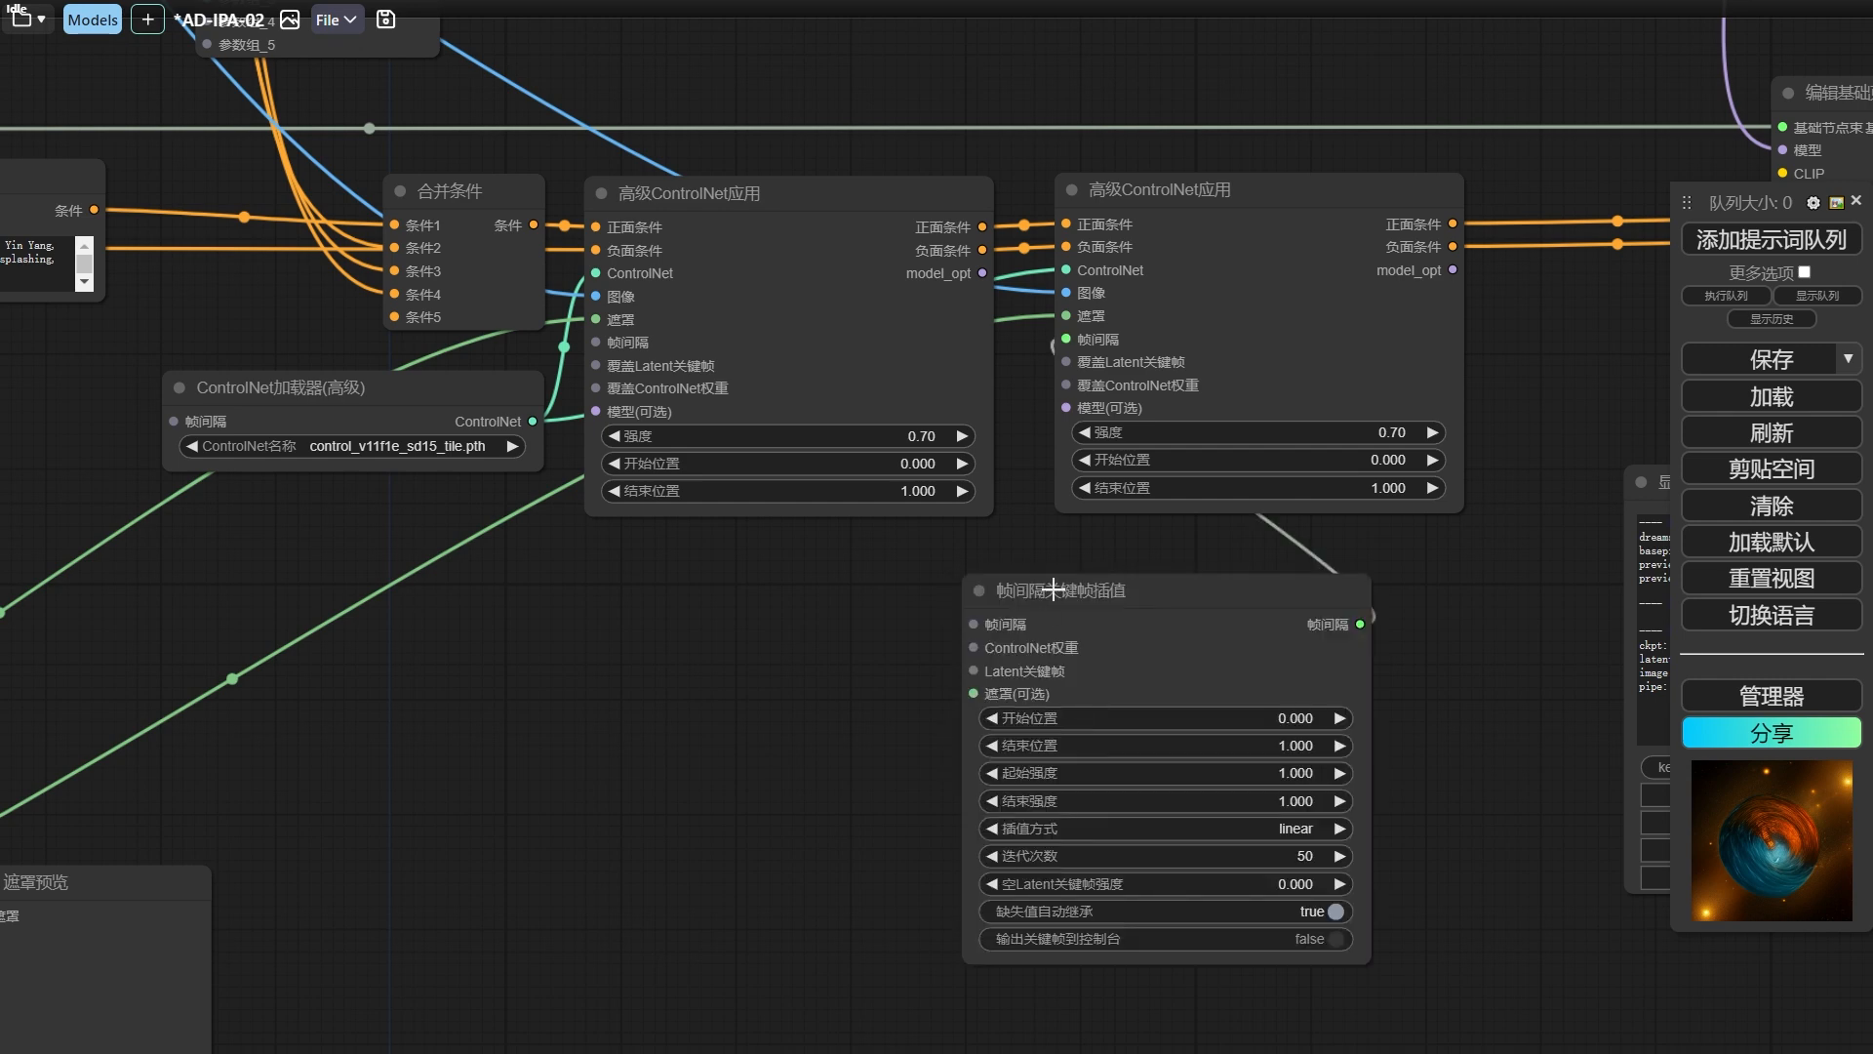
drag(1111, 621, 1039, 590)
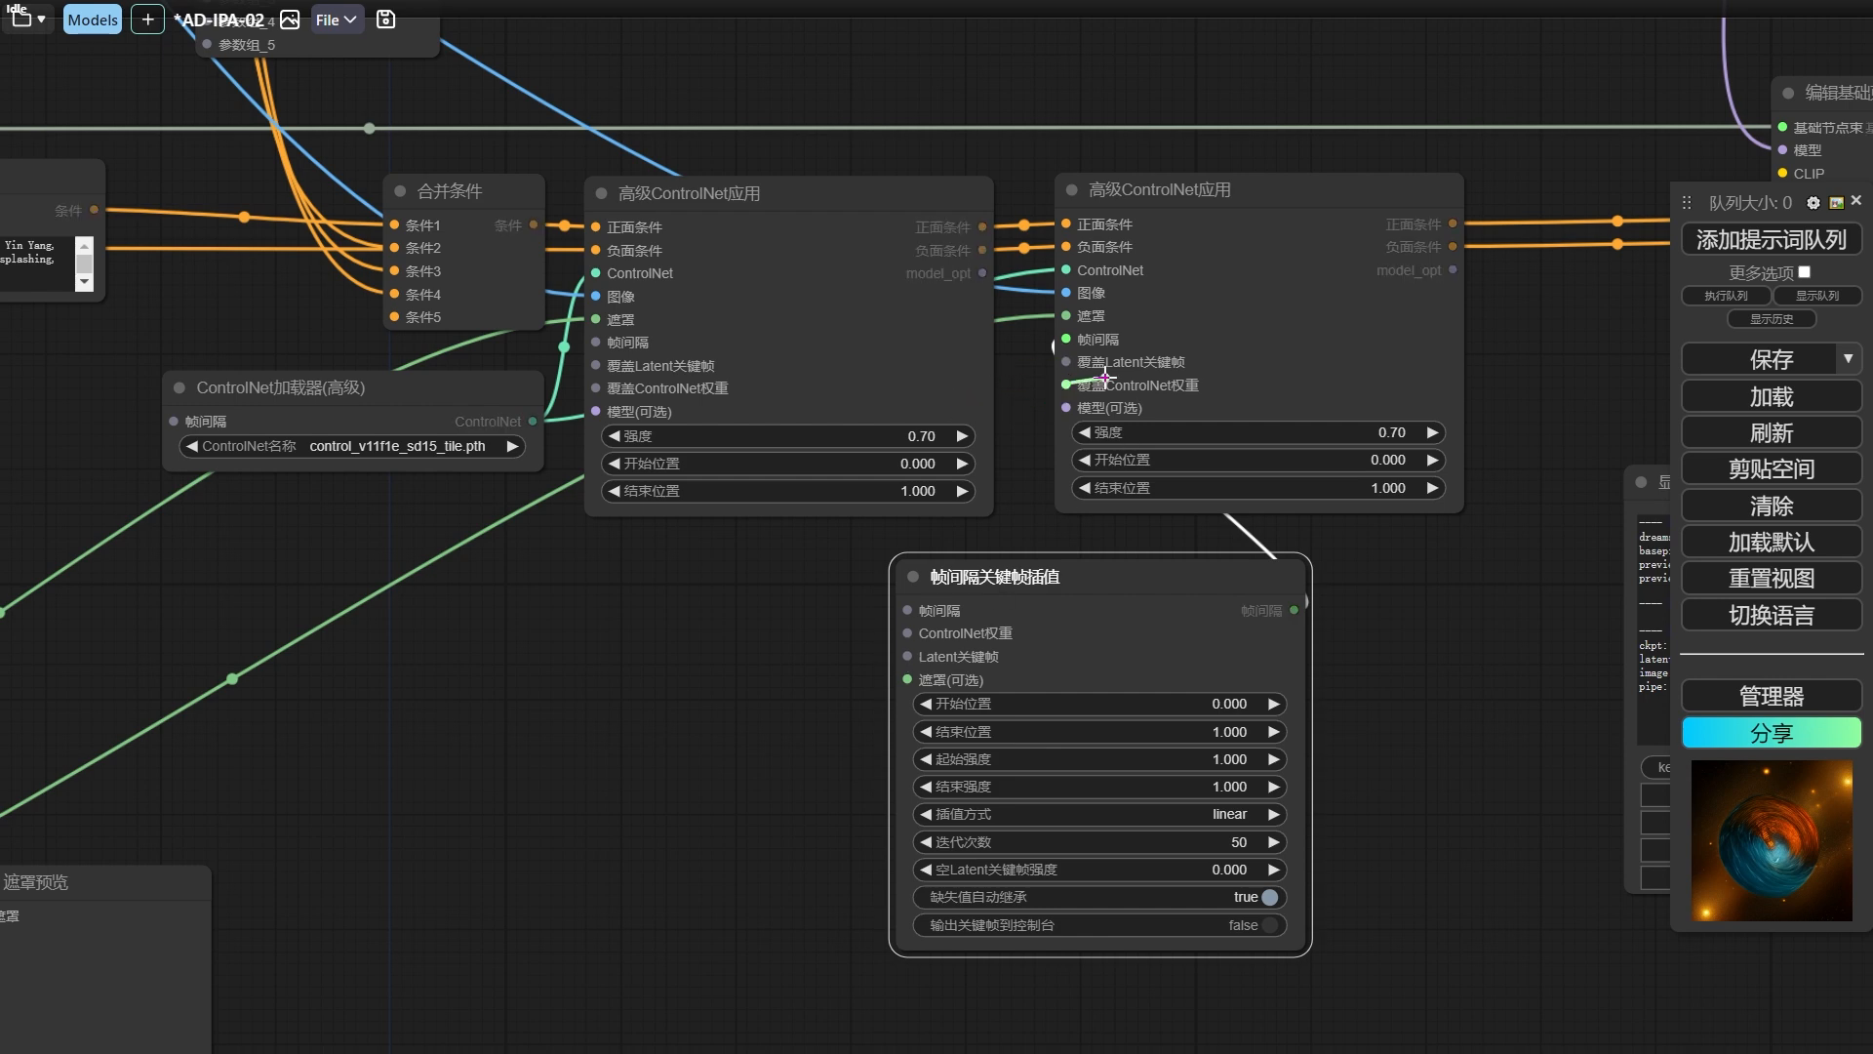
drag(1045, 600, 1149, 583)
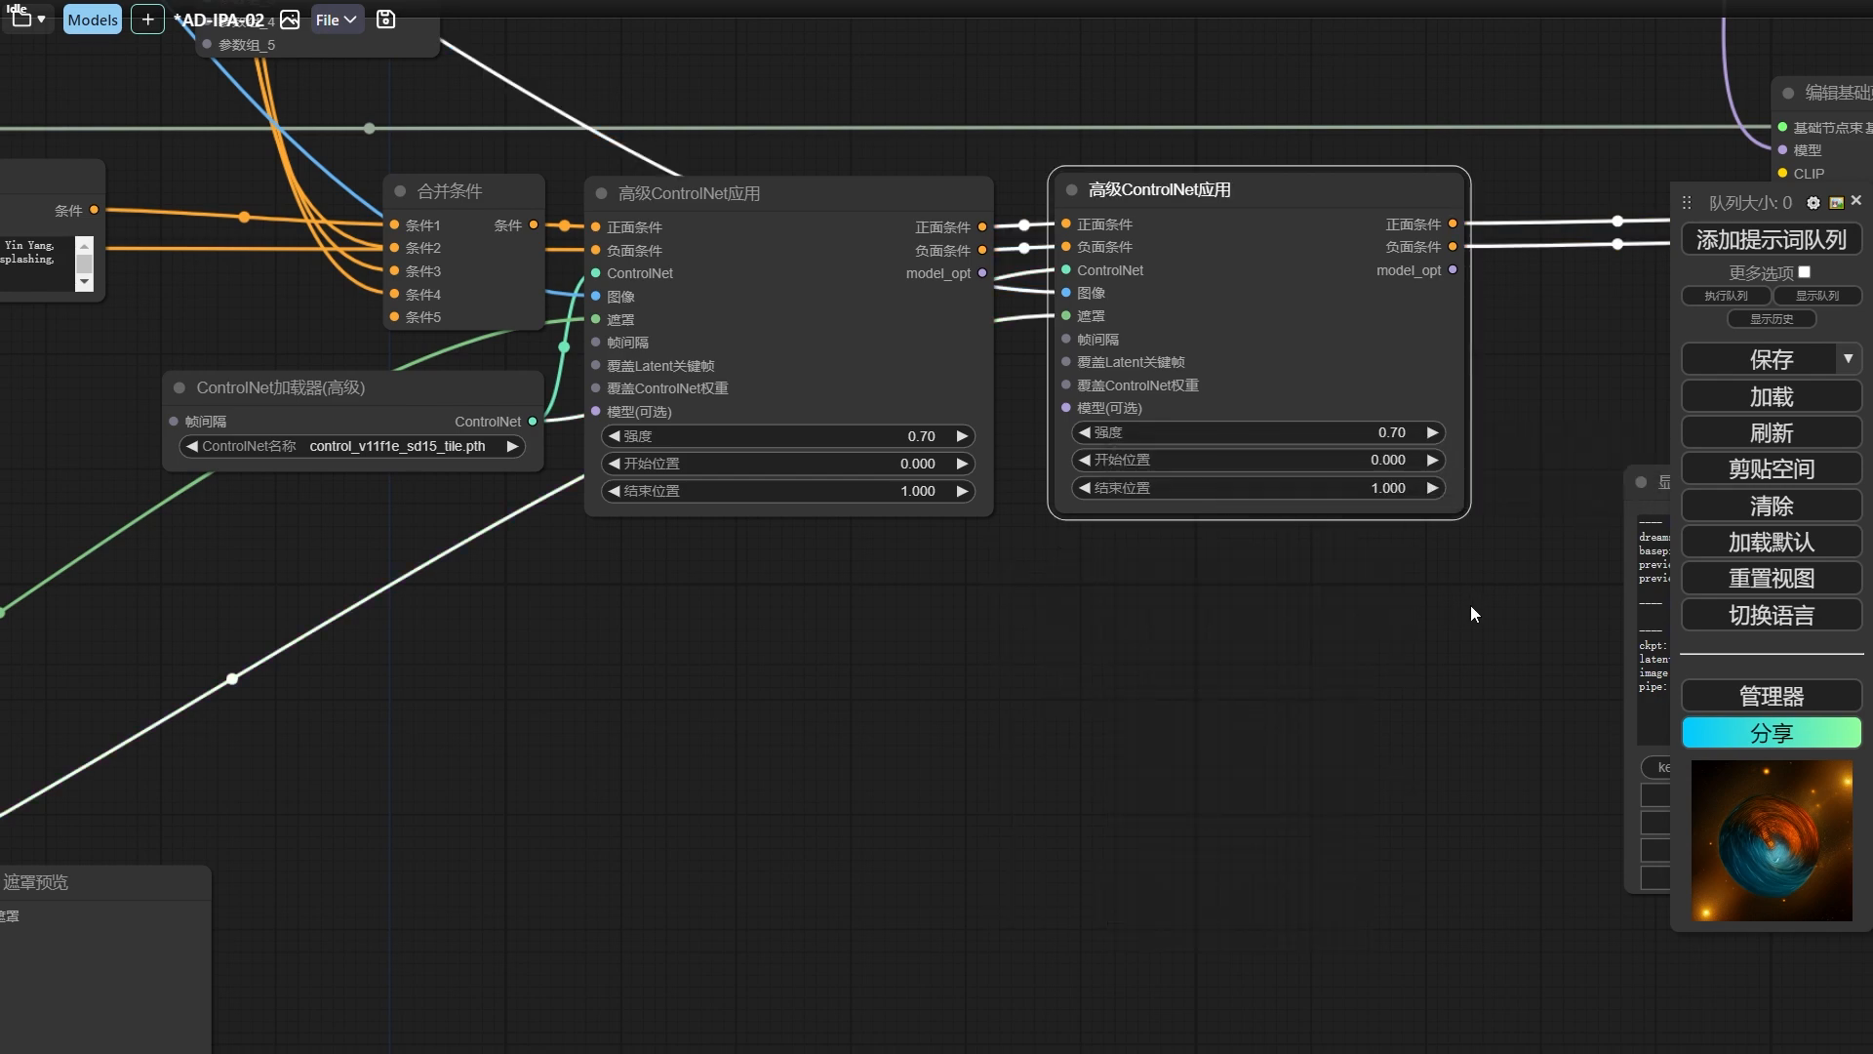
Check the enlarged frame in the 预览图像 node and the 显示缓存信息 node, and close the enlarged frame.
drag(1480, 606, 843, 600)
click(1350, 485)
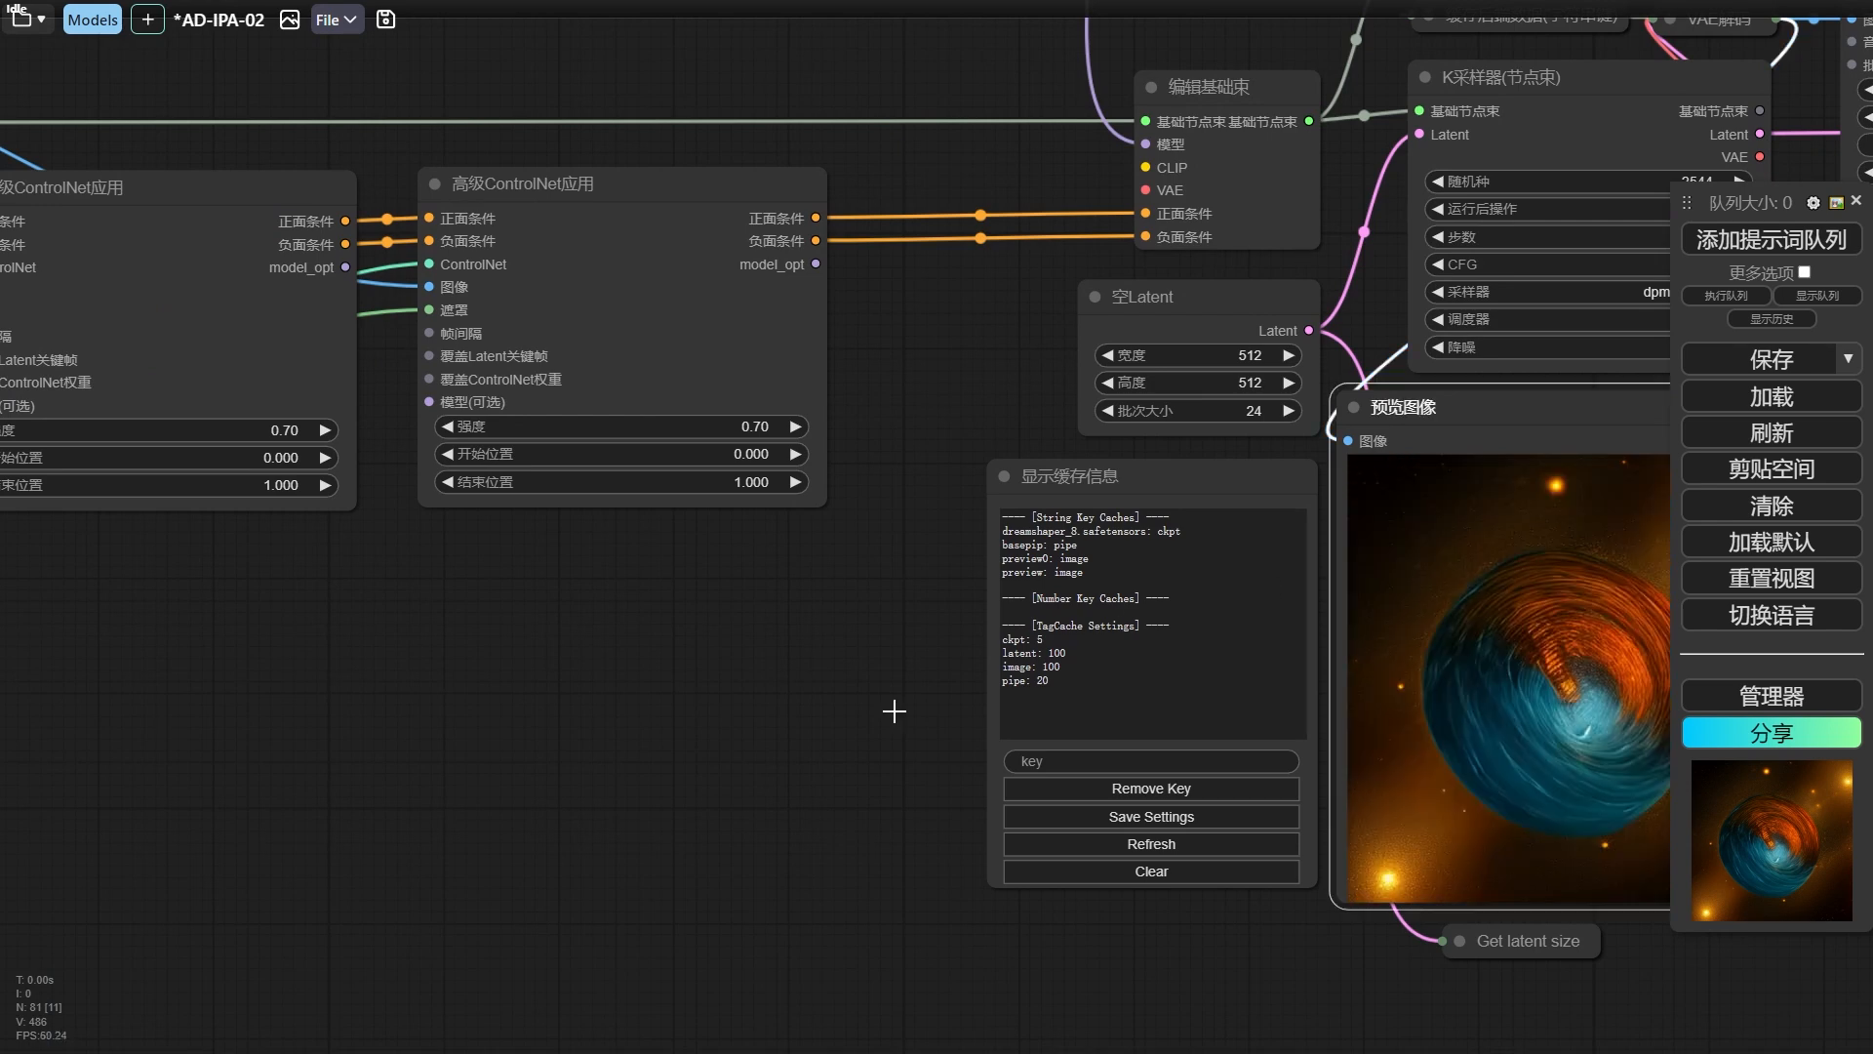
drag(779, 765, 369, 658)
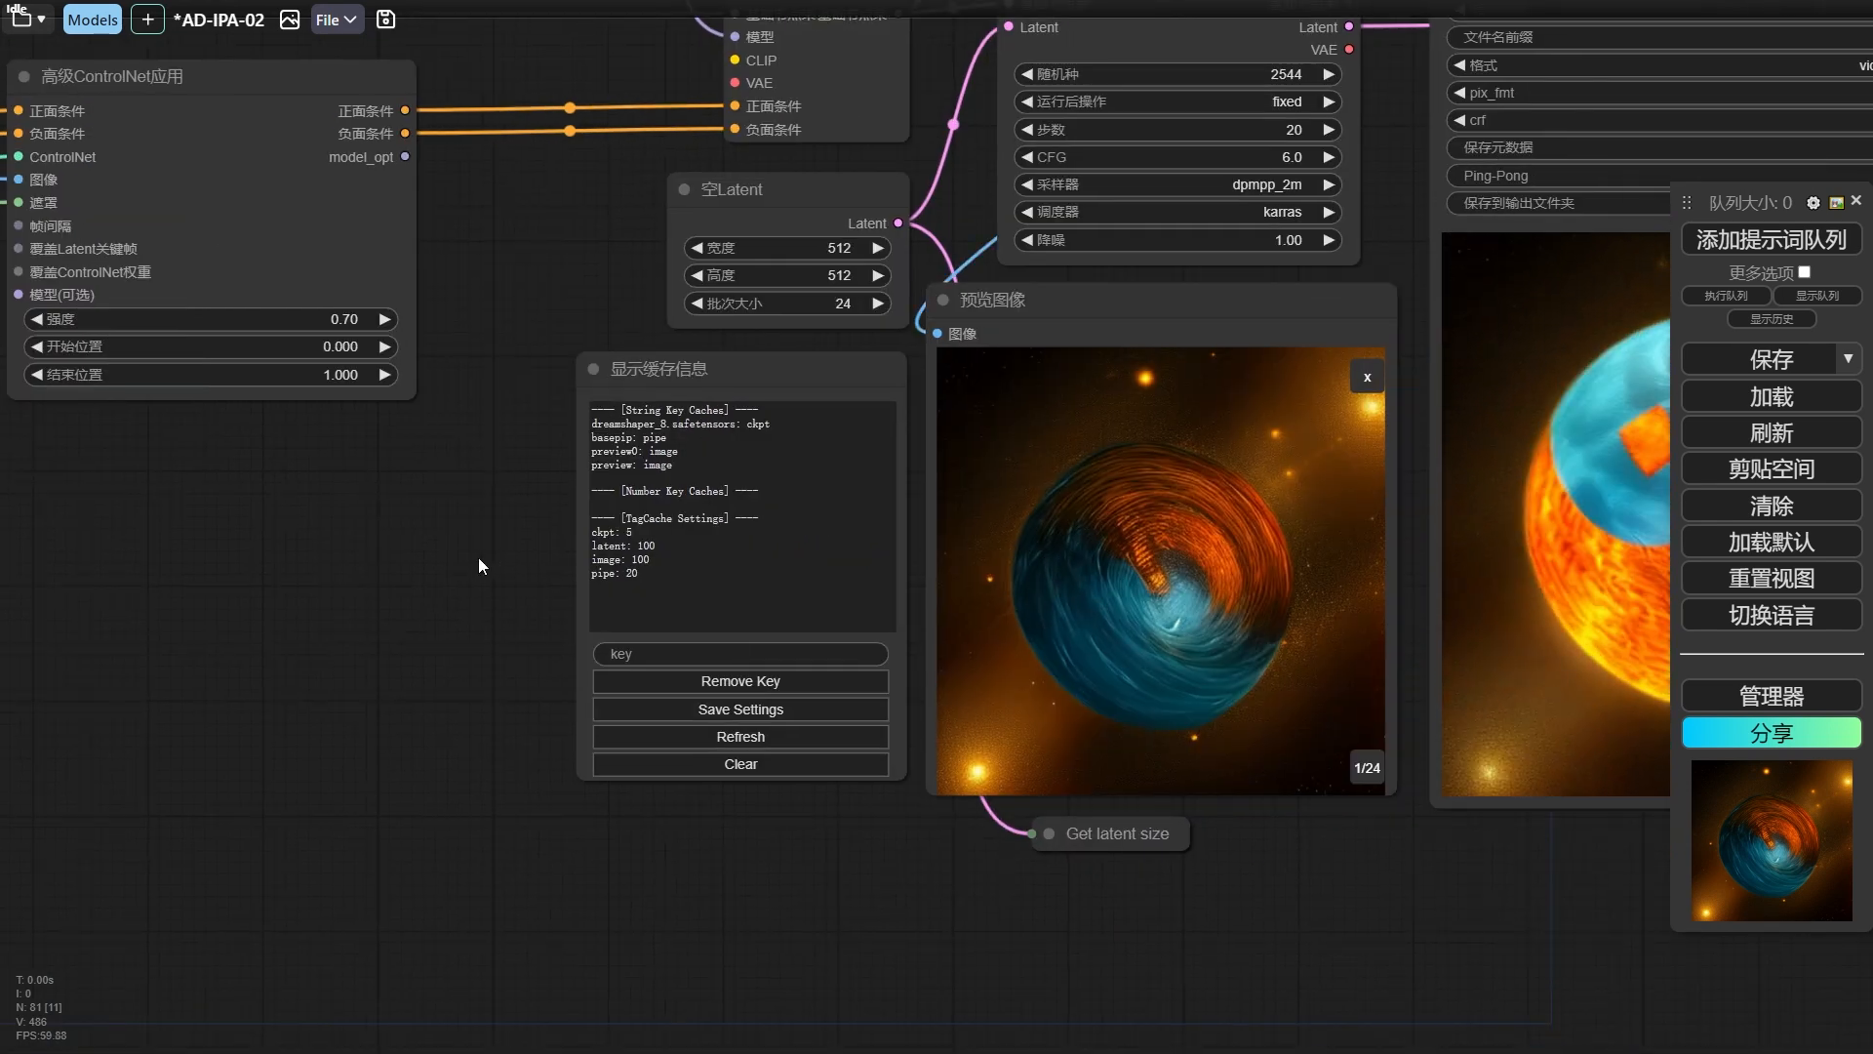
drag(376, 559, 517, 571)
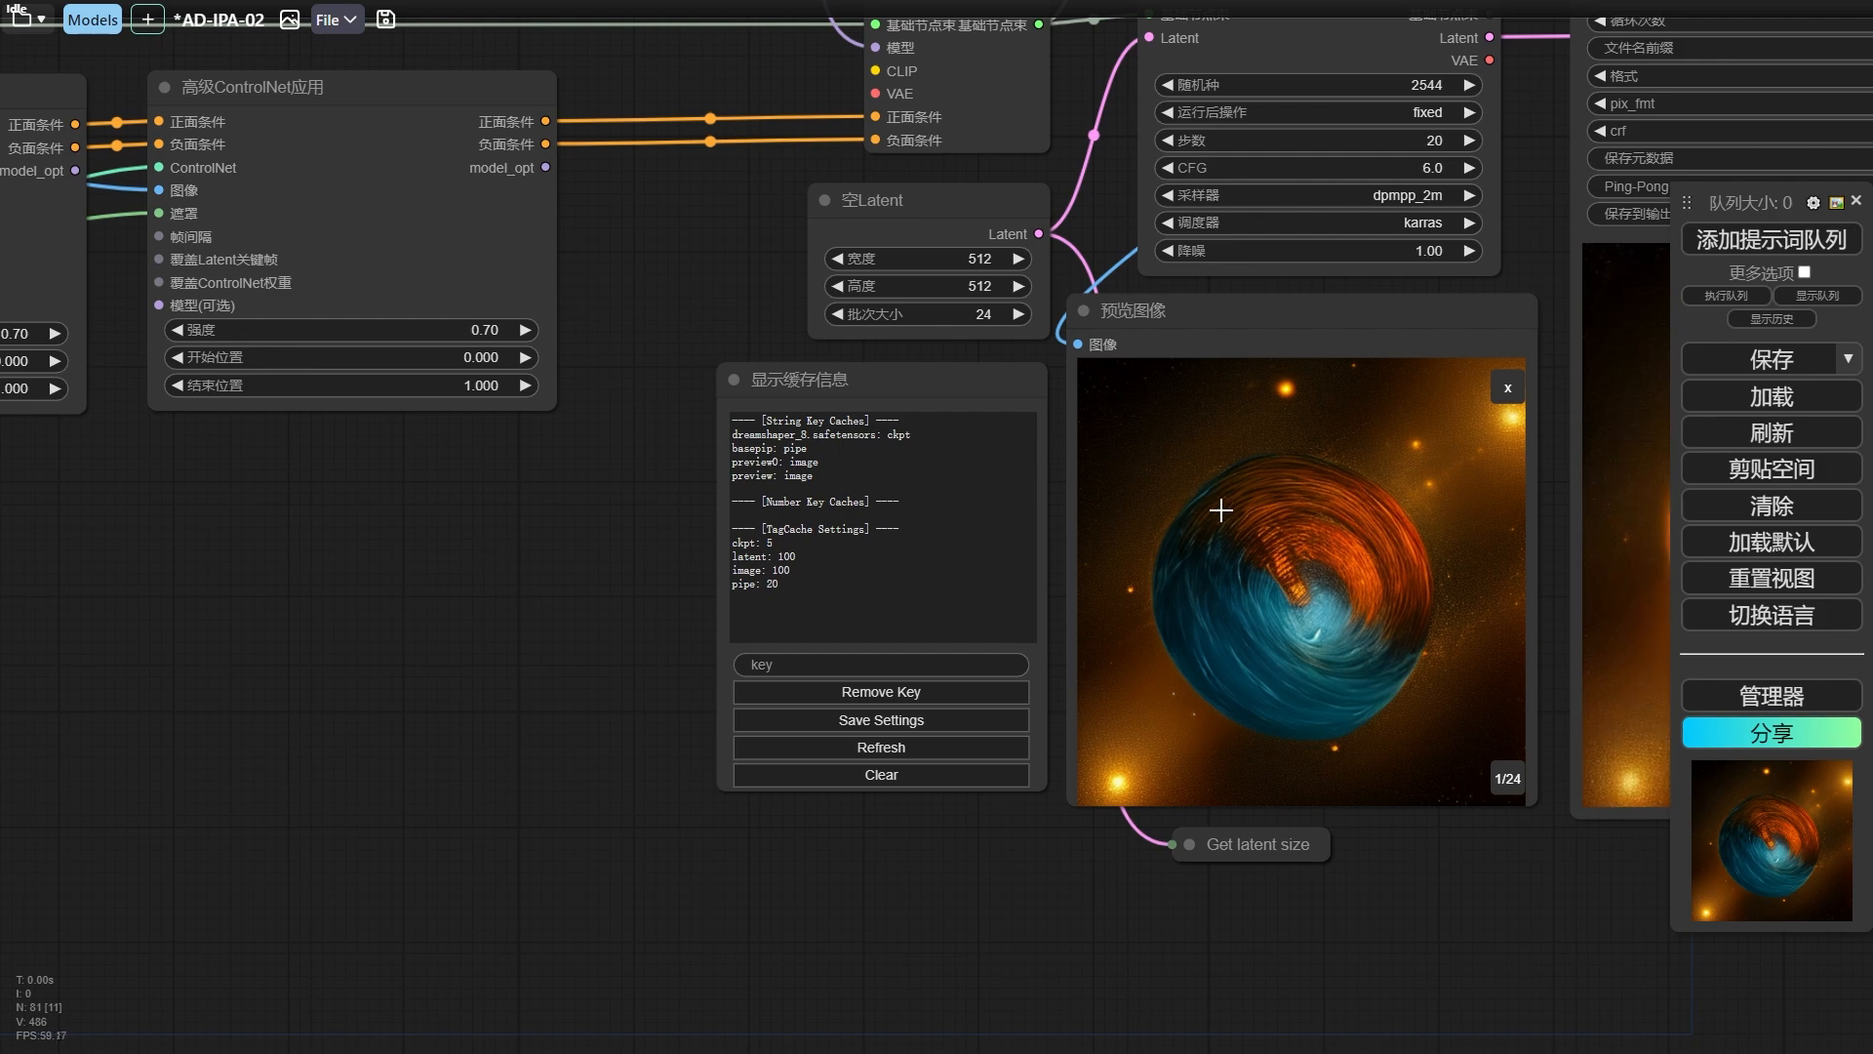
click(1500, 400)
drag(652, 580, 891, 403)
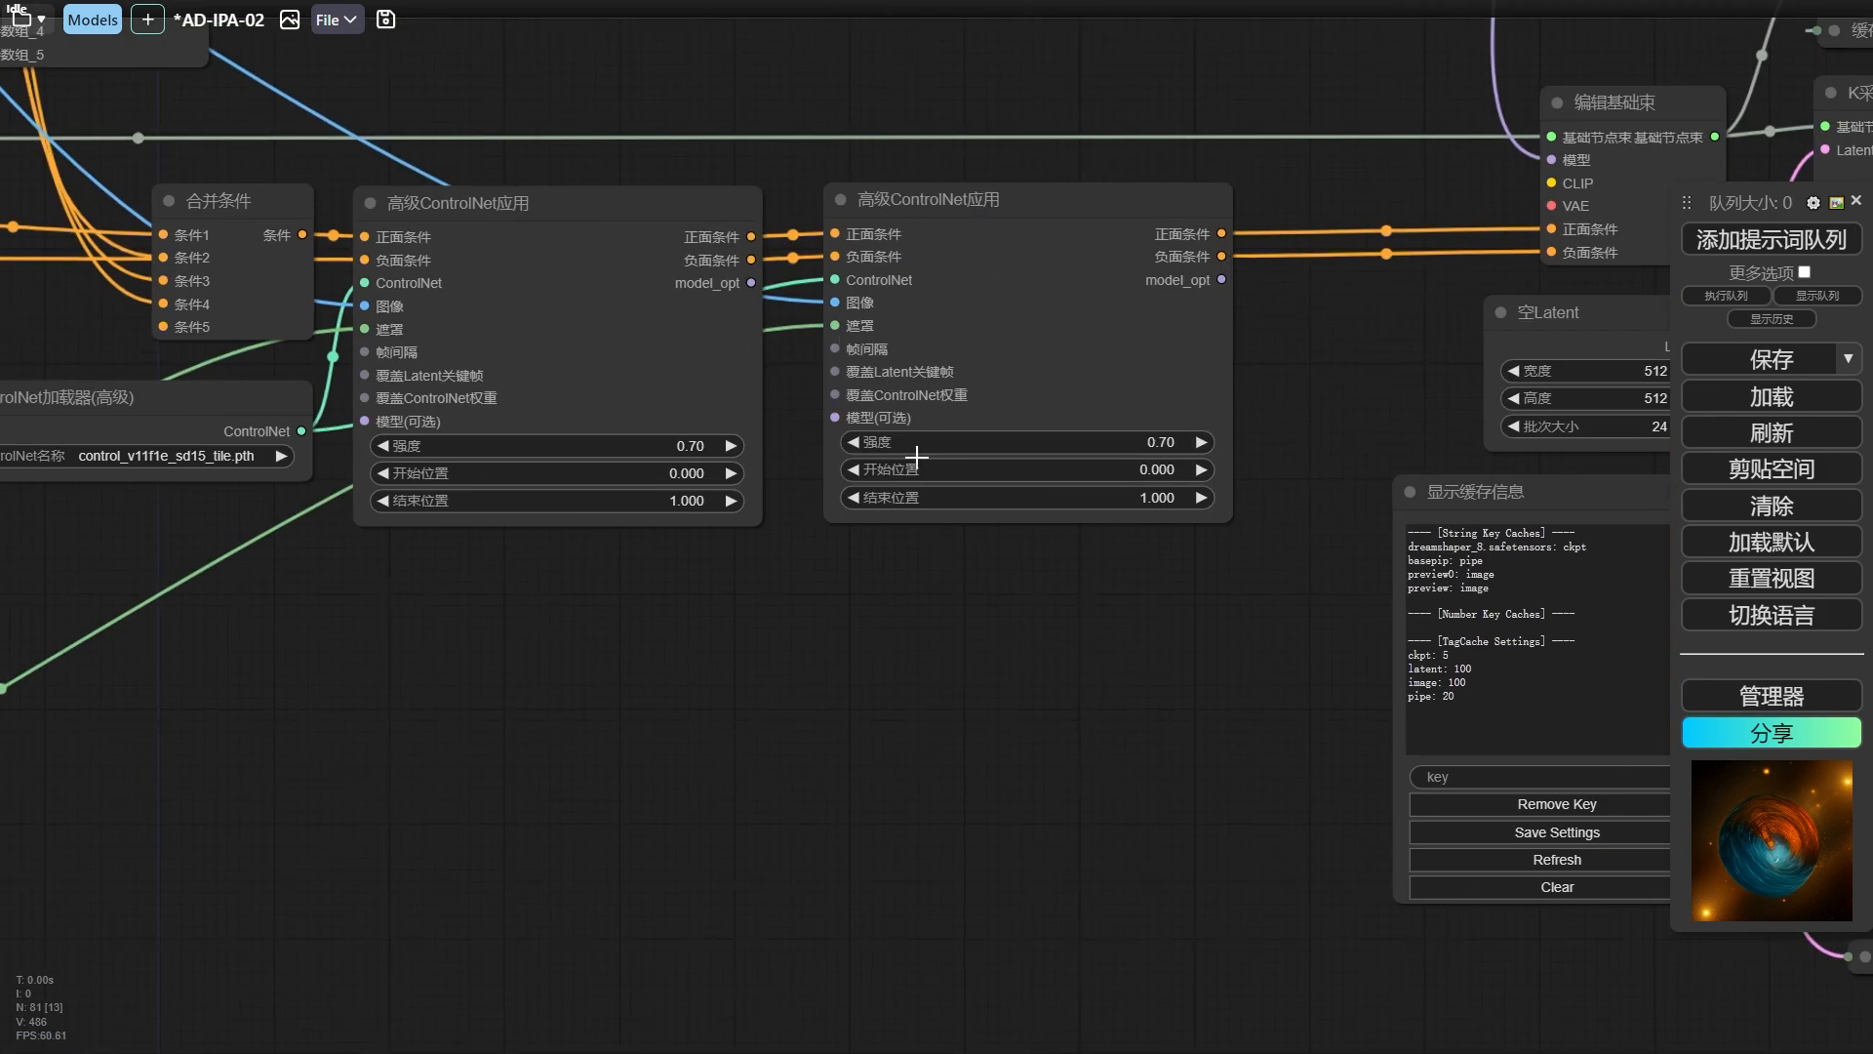
Look through the nodes that can feed the override inputs of the second 高级ControlNet应用 node, such as 覆盖ControlNet权重.
drag(857, 374, 836, 370)
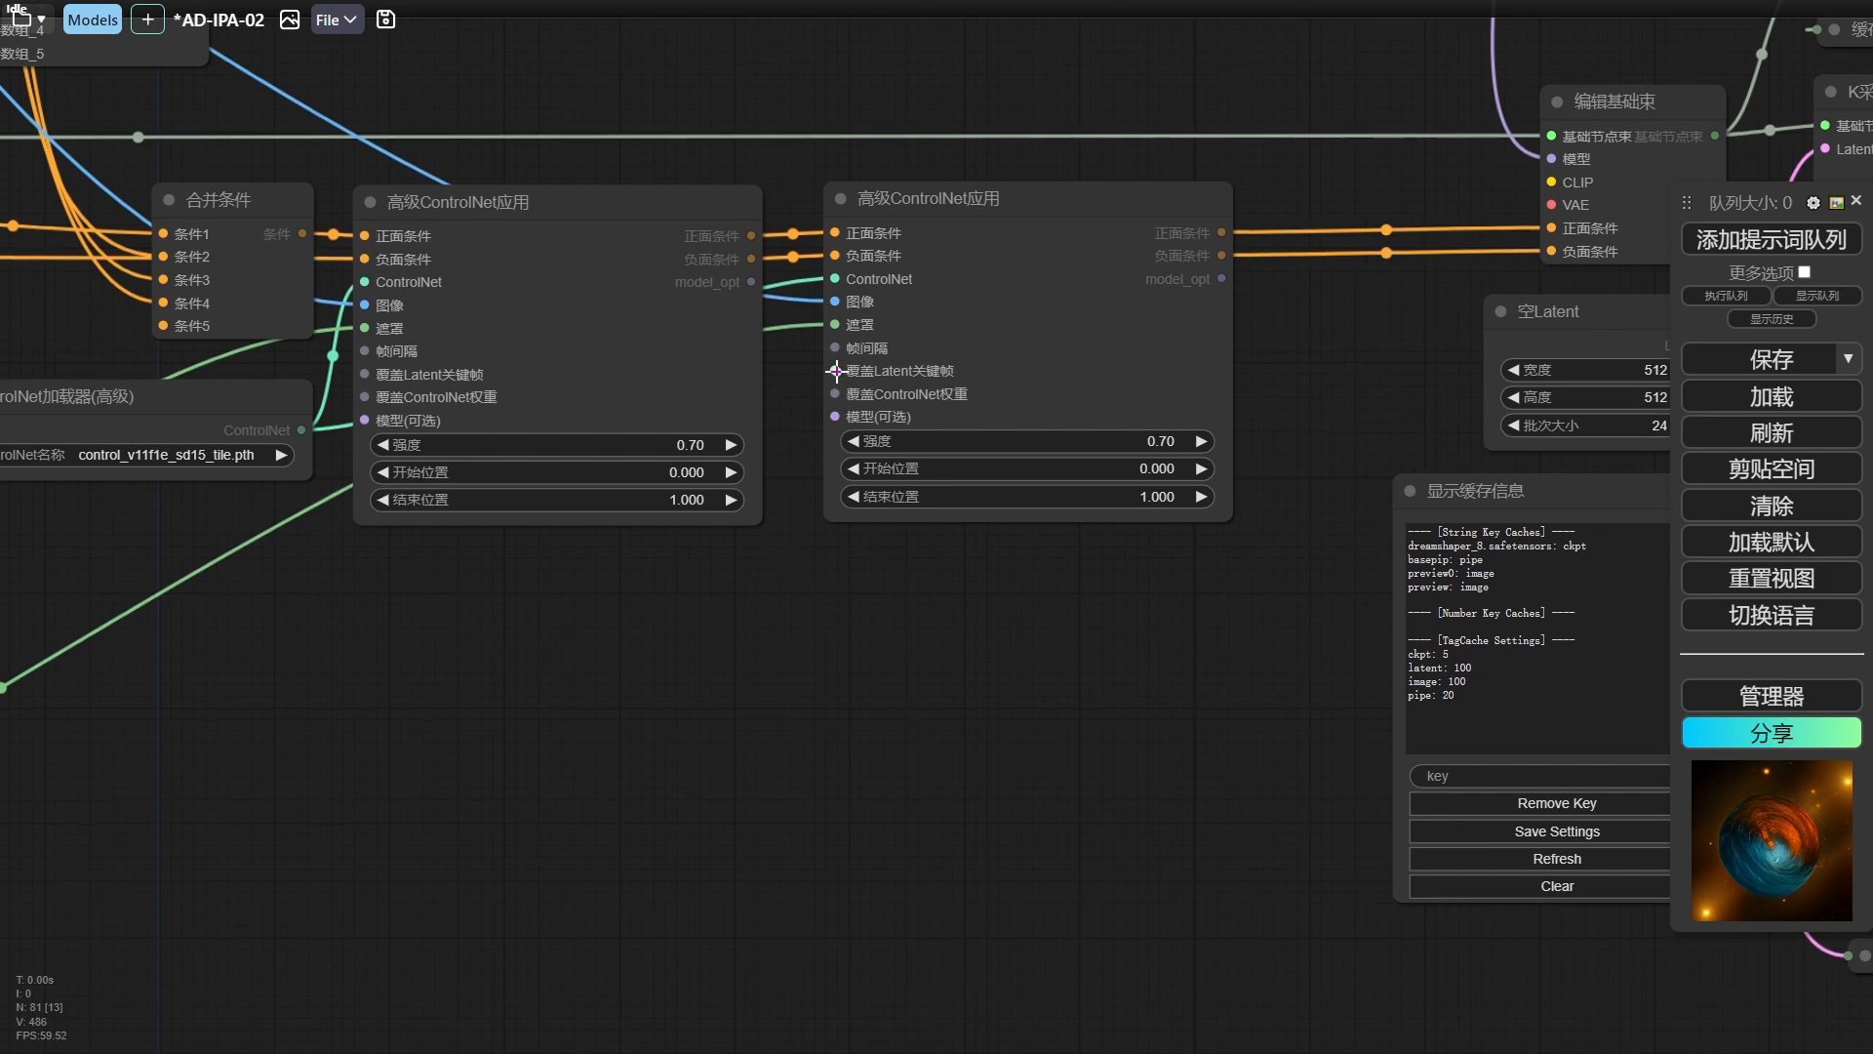
drag(808, 632, 808, 632)
drag(788, 468, 788, 468)
click(837, 401)
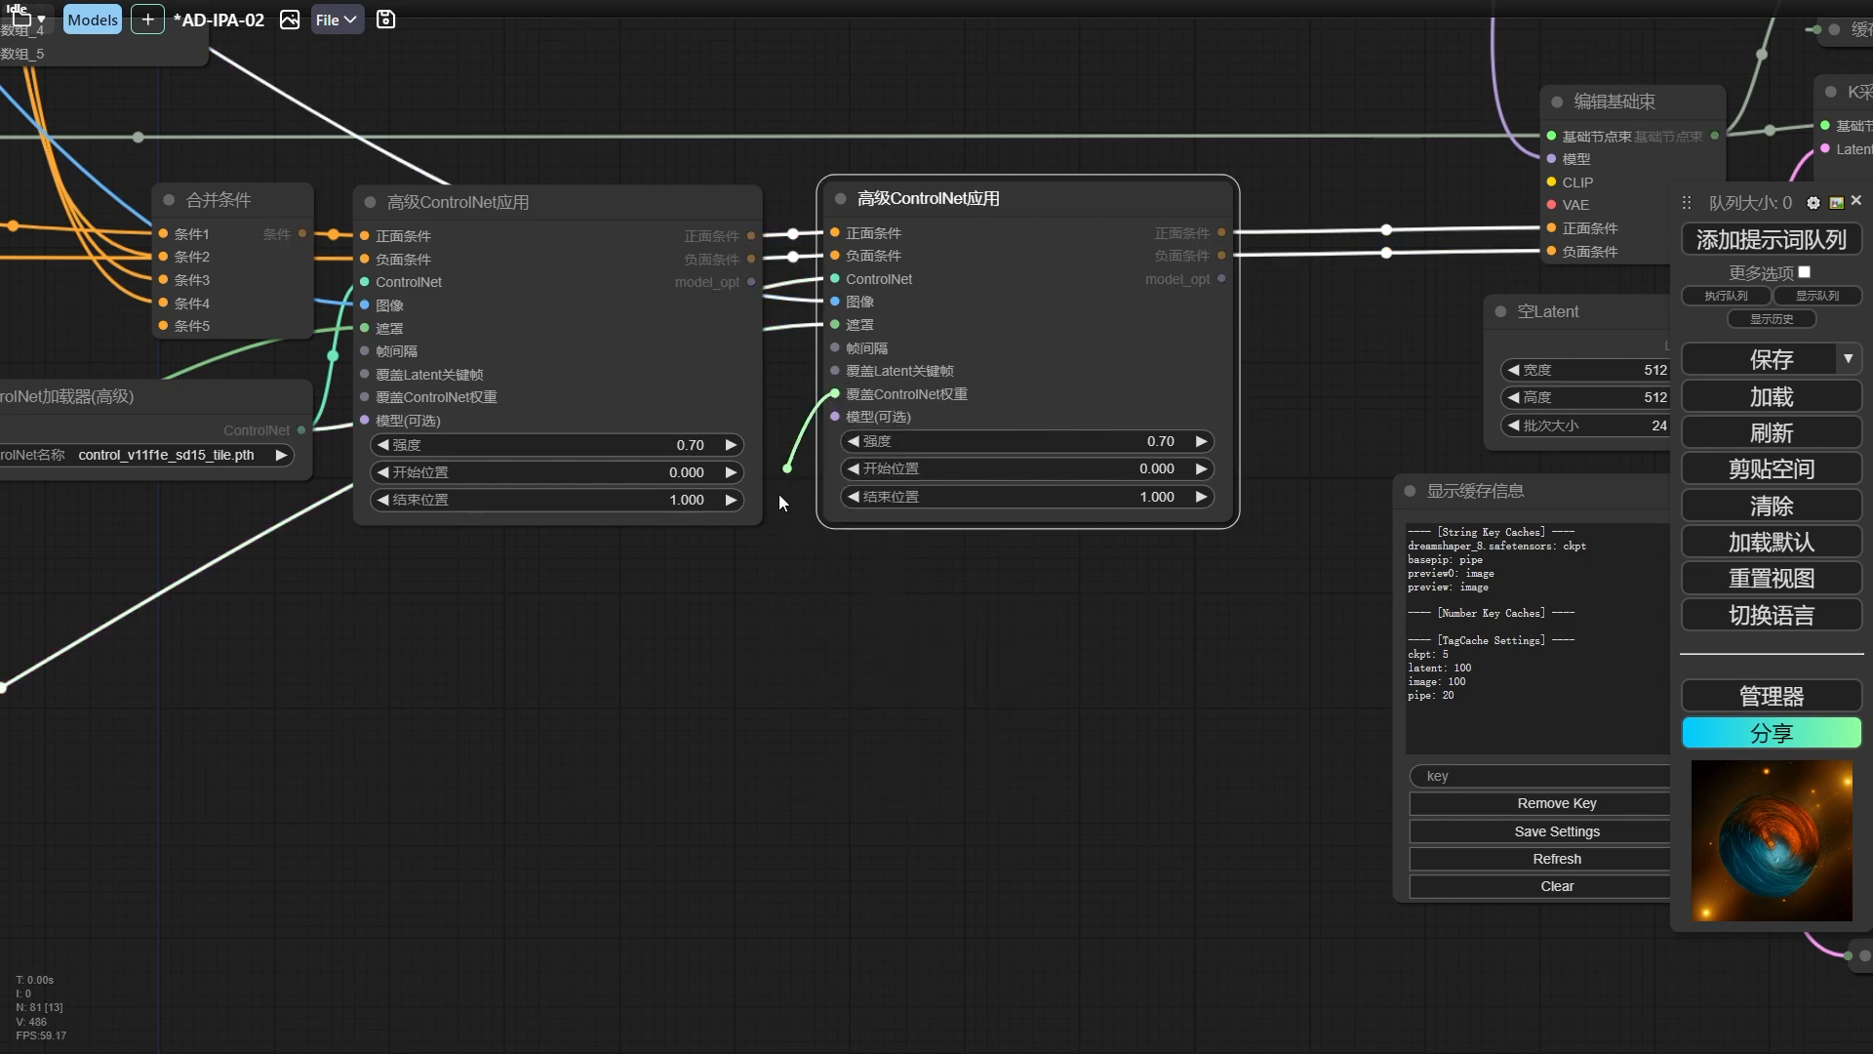
drag(783, 546, 782, 547)
click(1044, 625)
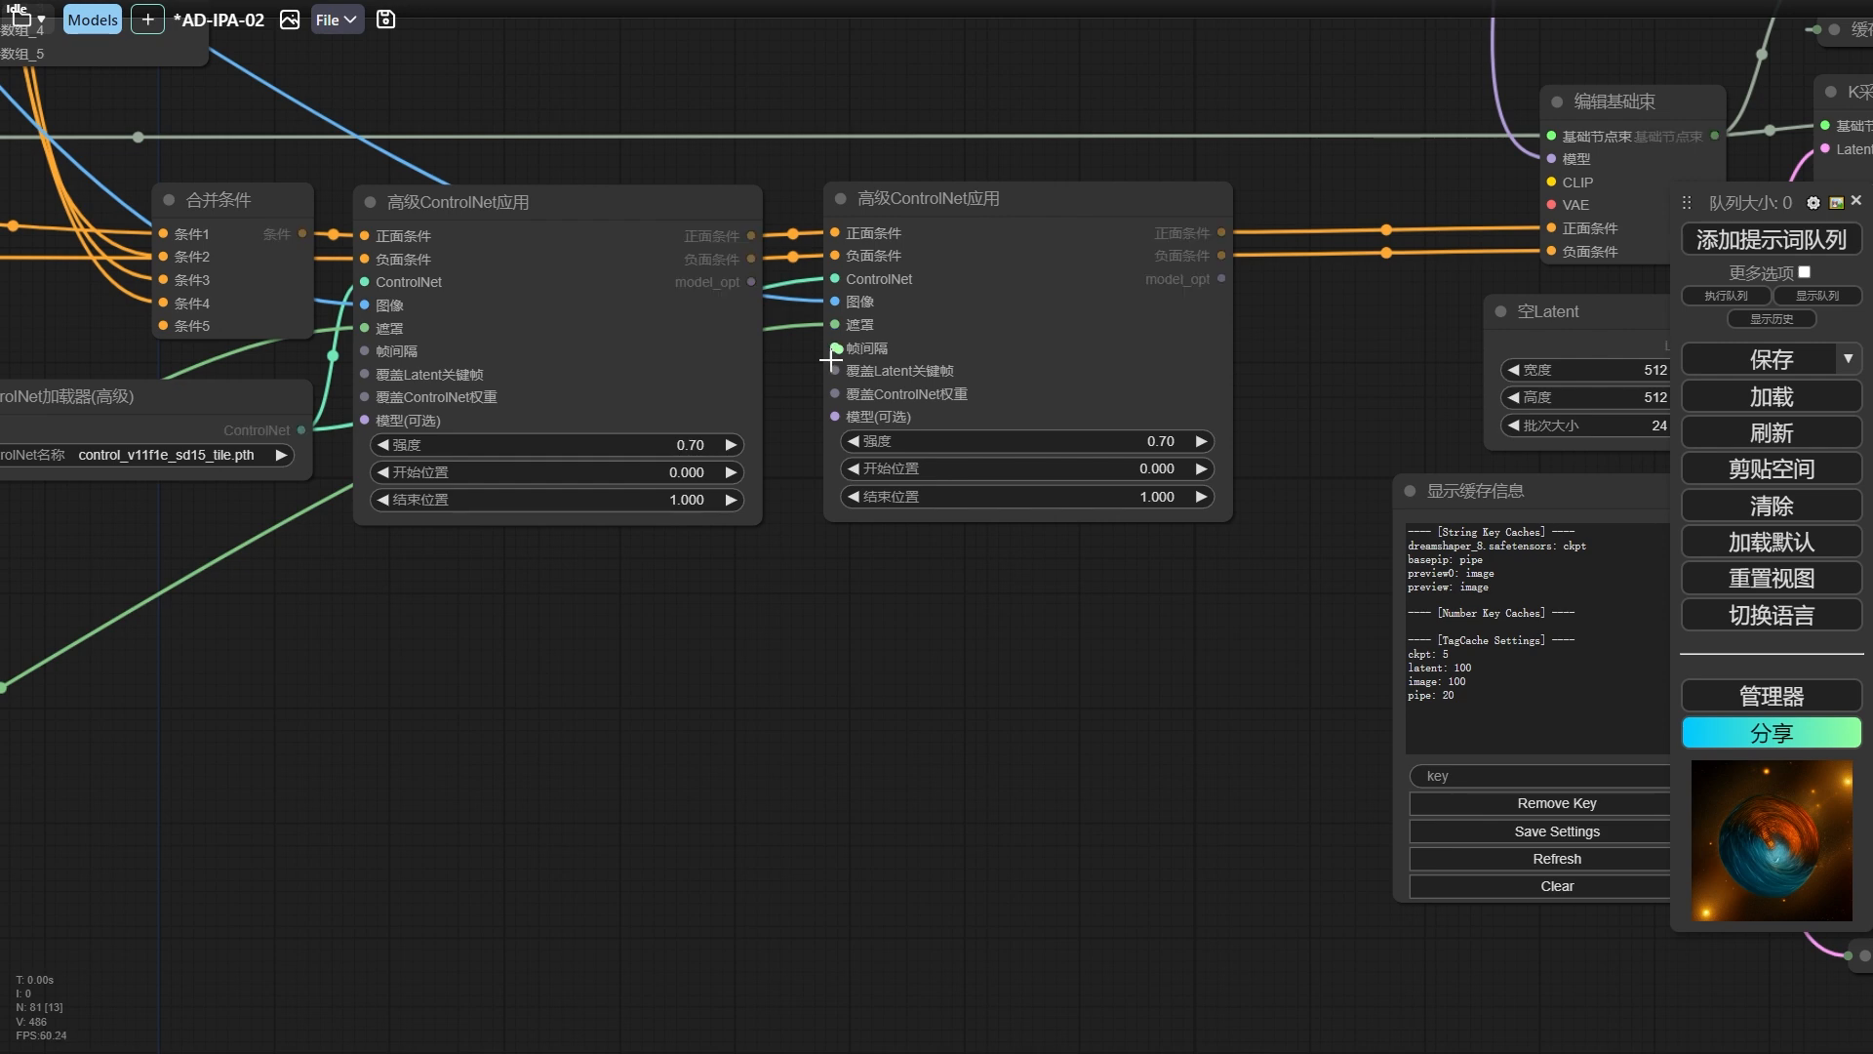
Add a 帧间隔 node connected to the 帧间隔 input of the second 高级ControlNet应用 node, placed below it.
drag(832, 361, 758, 548)
click(827, 650)
drag(785, 614, 648, 633)
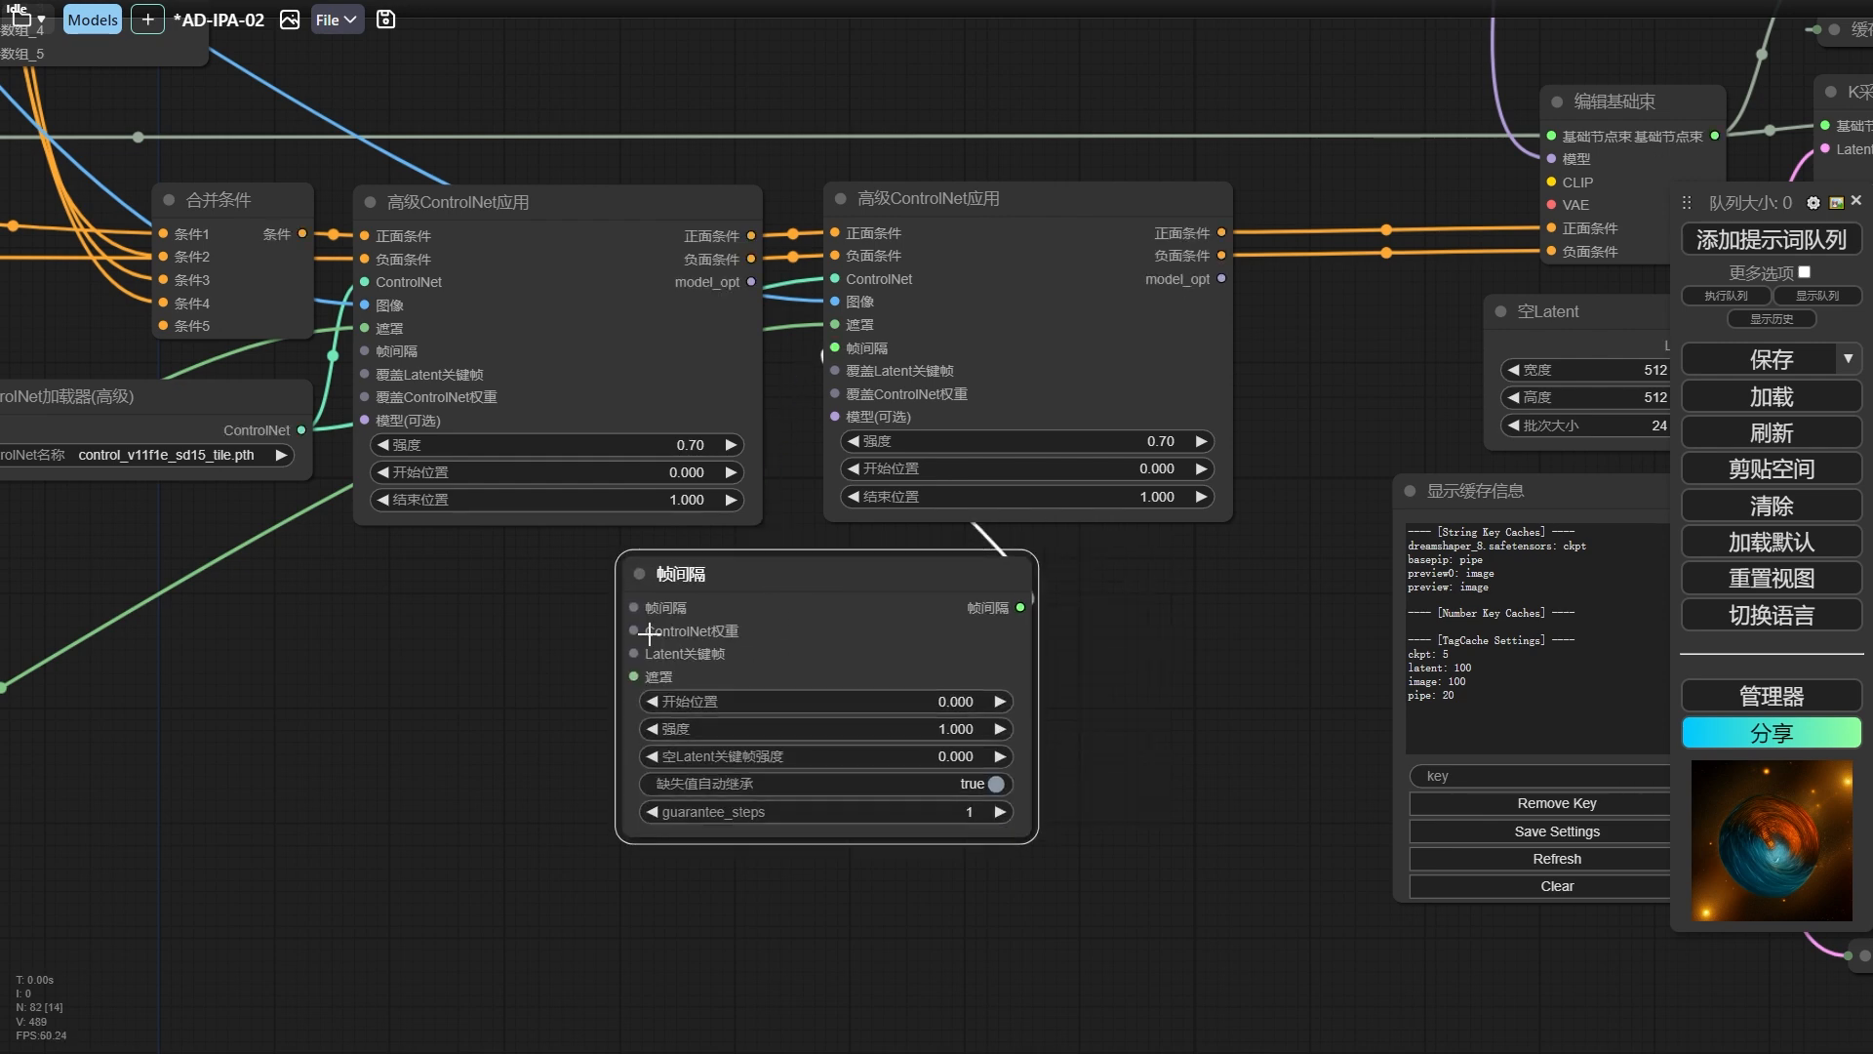
Try attaching nodes to the ControlNet权重 and Latent关键帧 inputs of the 帧间隔 node, and delete the trial nodes.
drag(541, 668, 516, 669)
click(464, 682)
drag(635, 654, 526, 673)
click(449, 701)
drag(799, 576, 897, 591)
key(Delete)
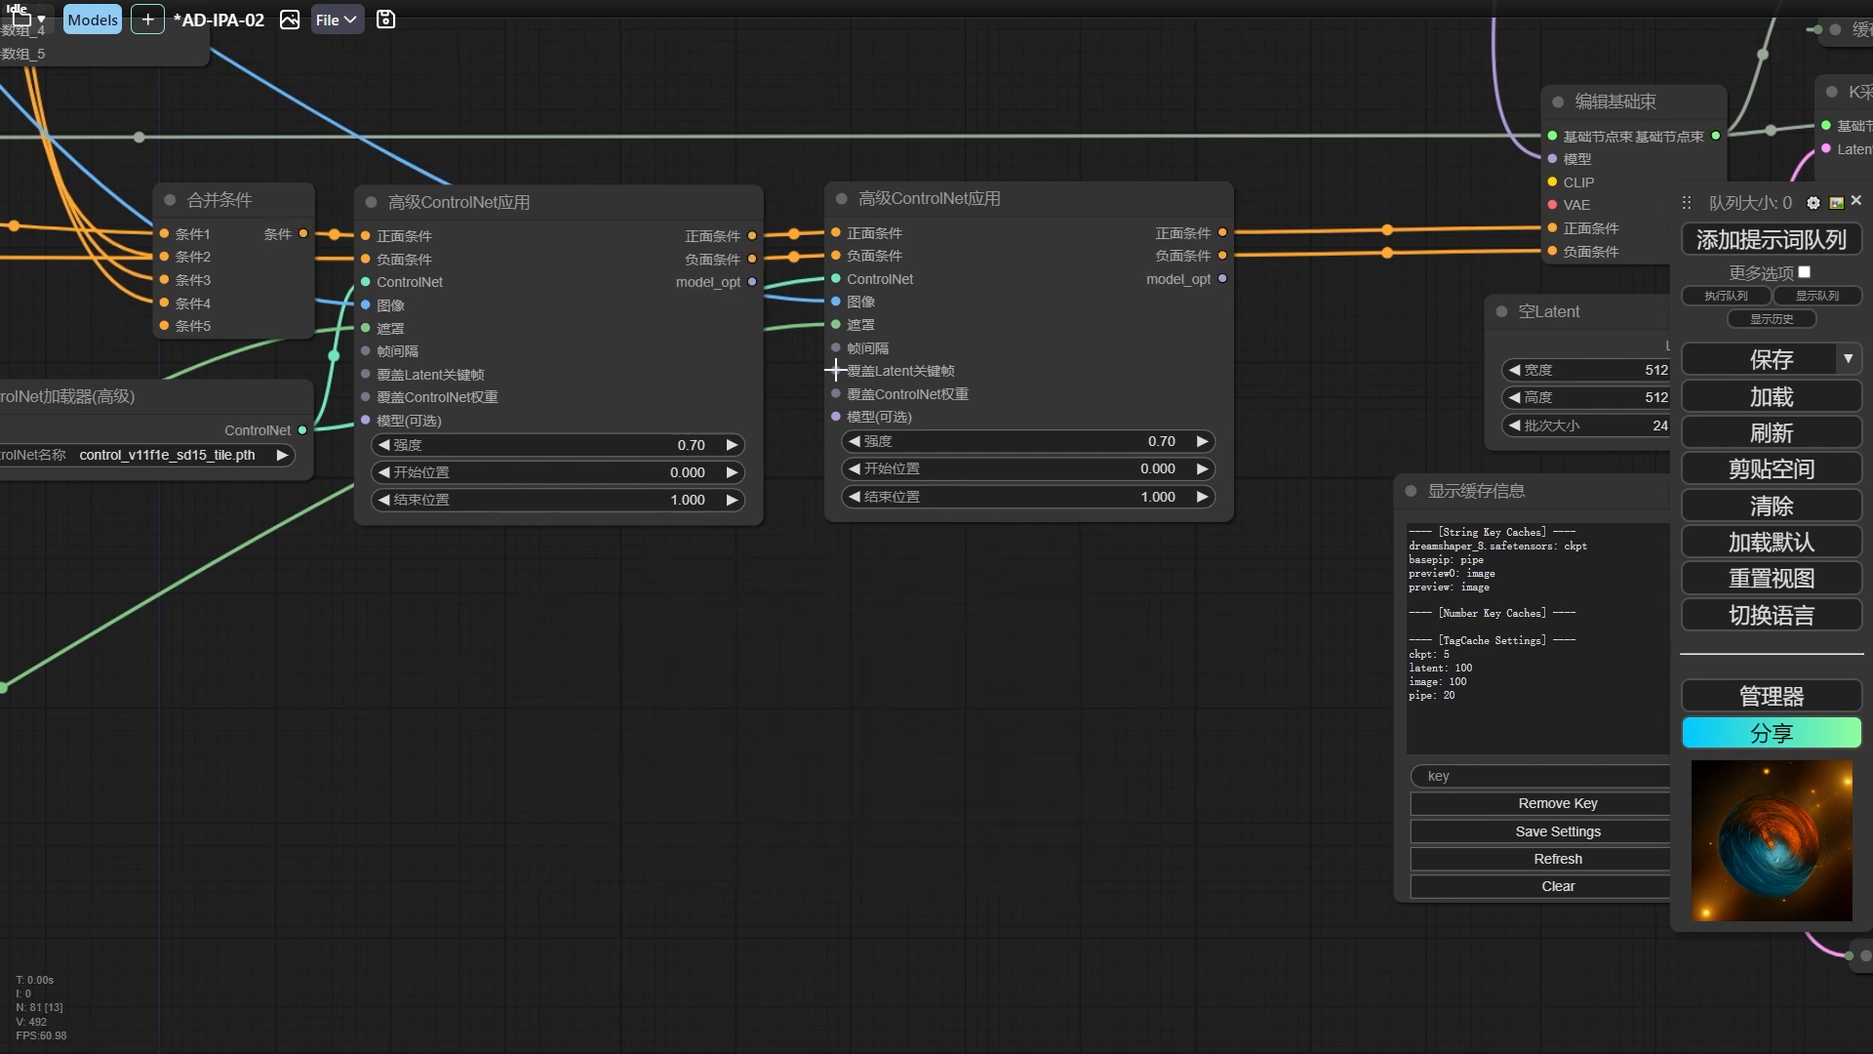
Add a Latent关键帧插值 node connected to the 覆盖Latent关键帧 input of the second 高级ControlNet应用 node, narrow it and place it below.
drag(836, 370, 780, 593)
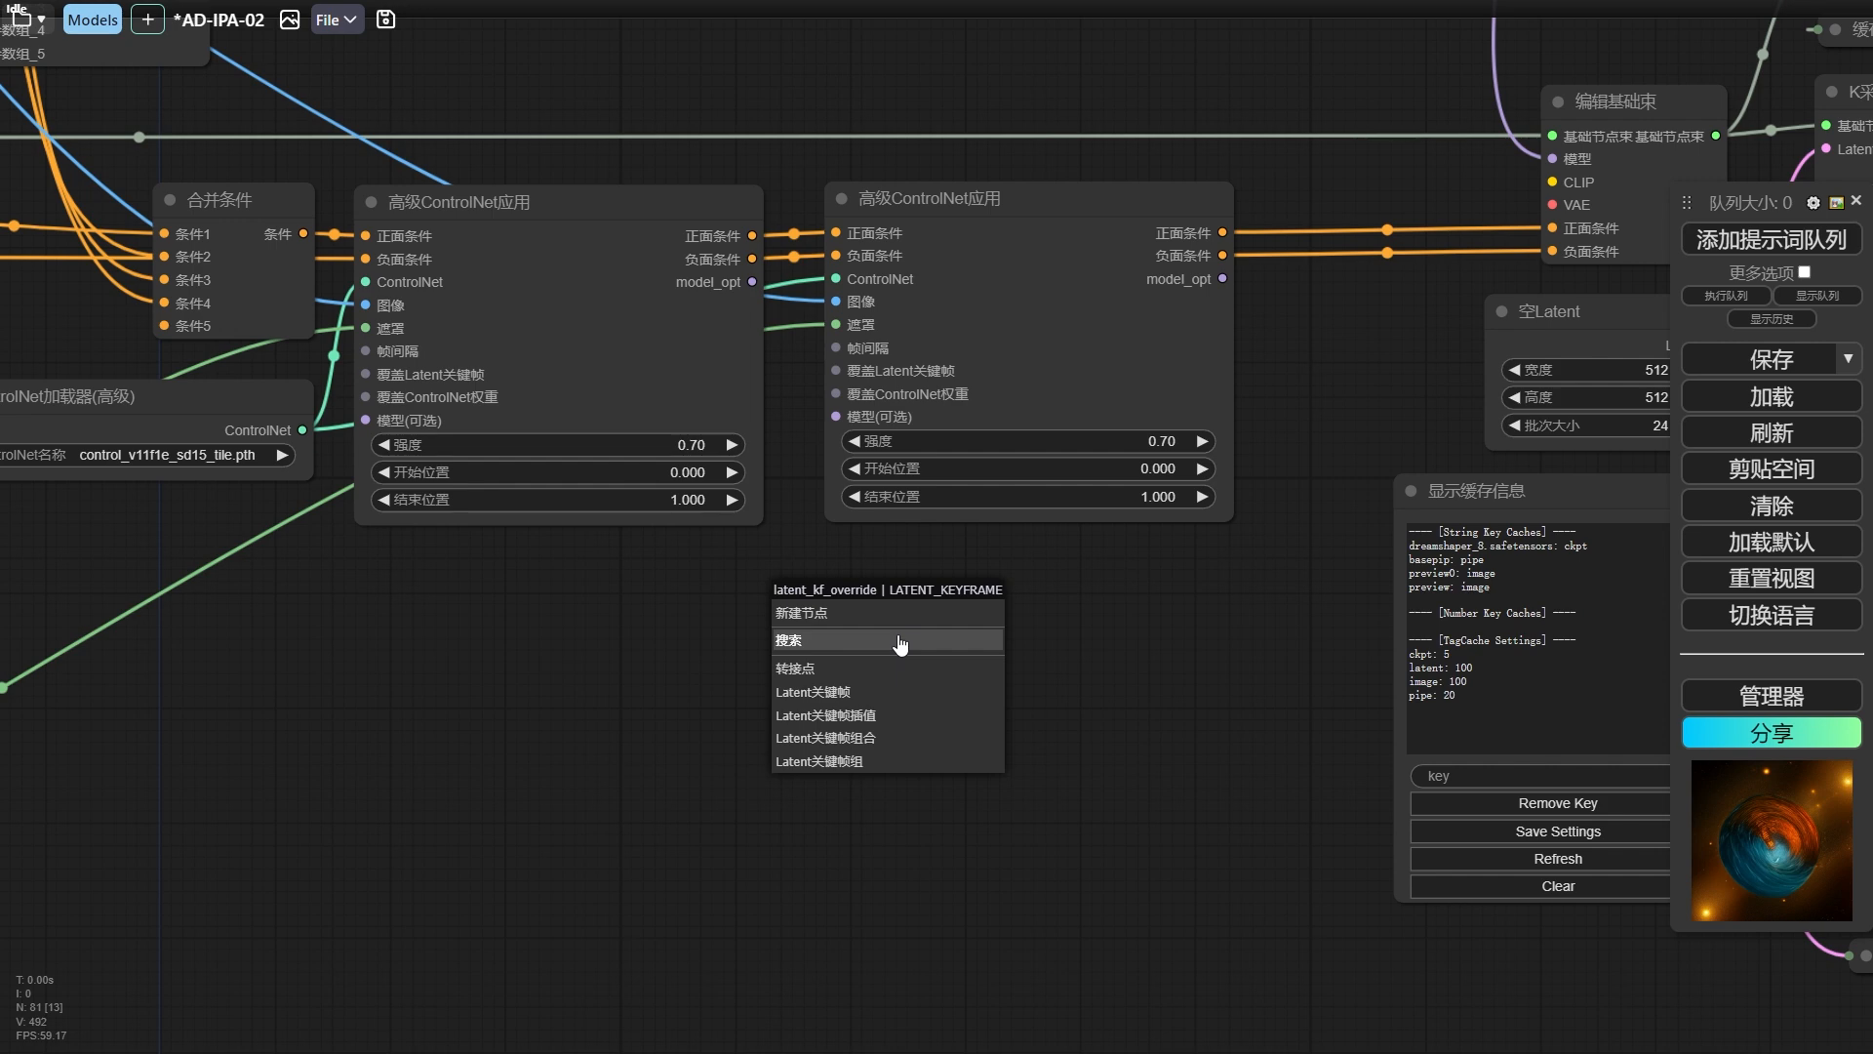
click(876, 716)
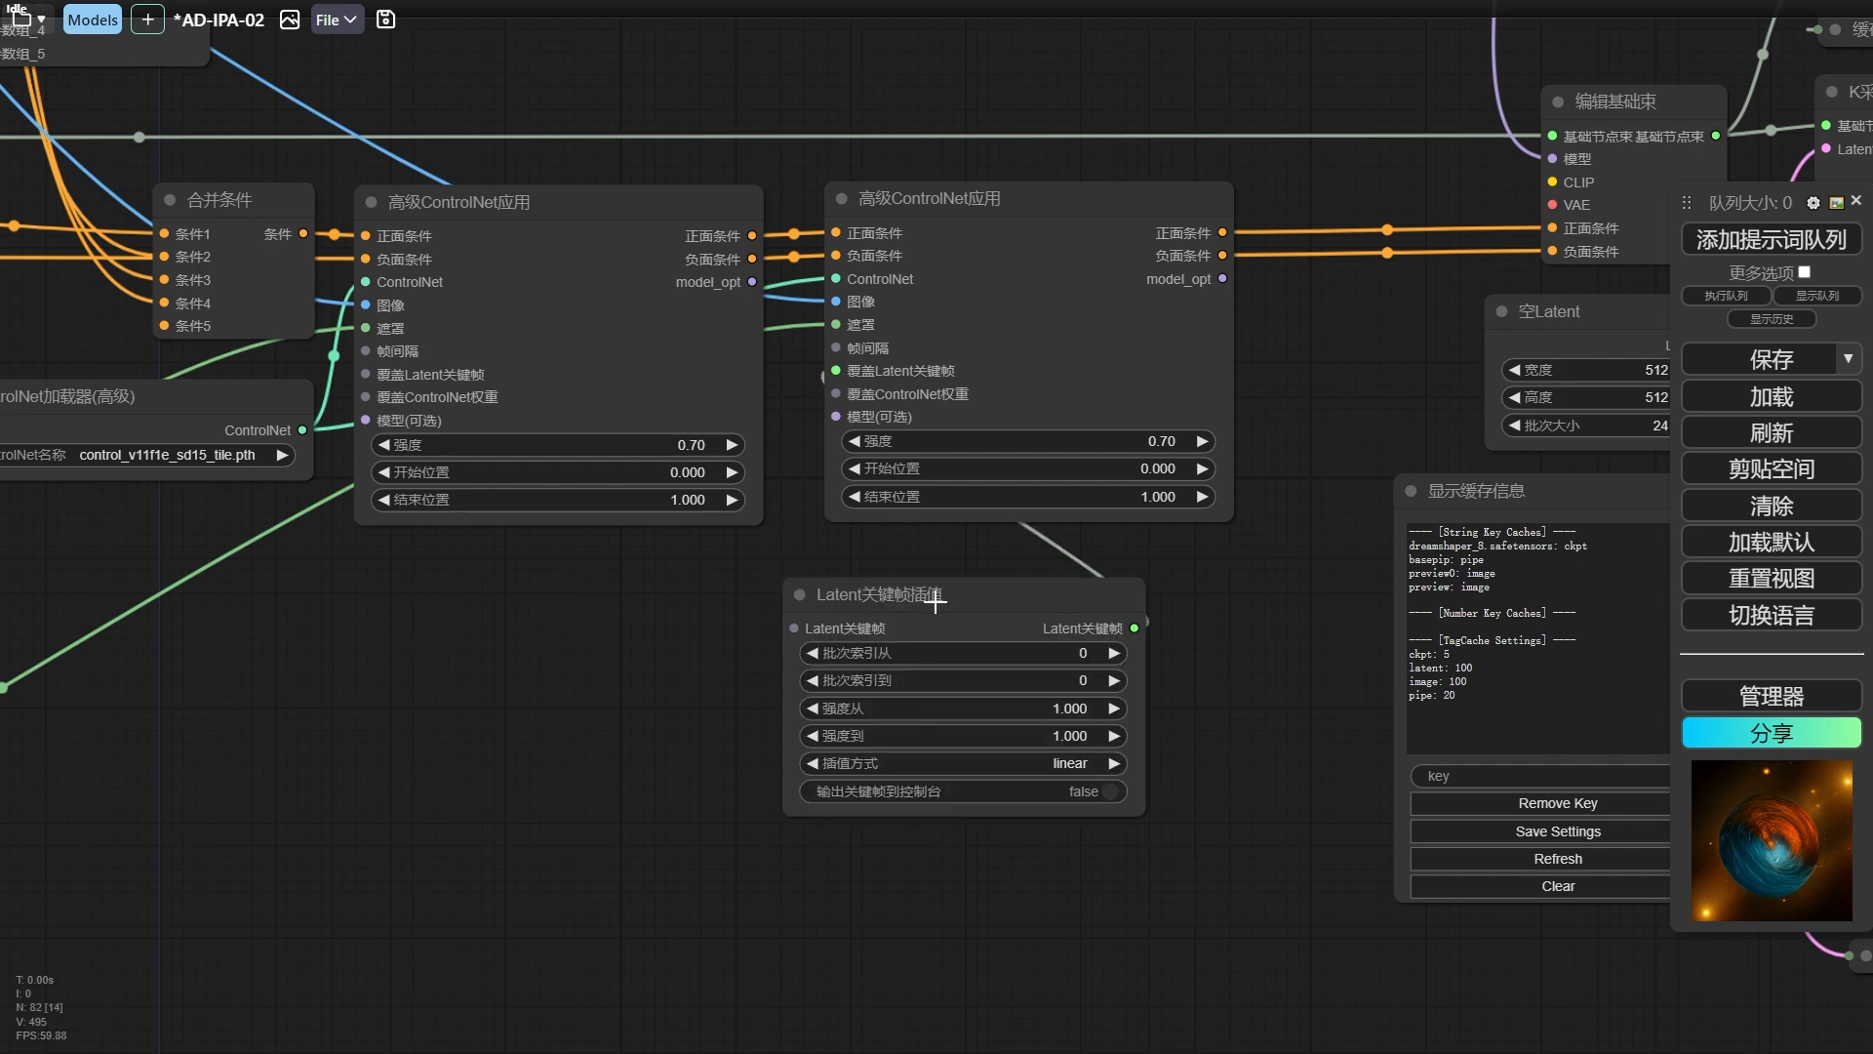
click(944, 769)
drag(978, 605, 624, 619)
drag(778, 821, 687, 808)
drag(576, 615, 635, 614)
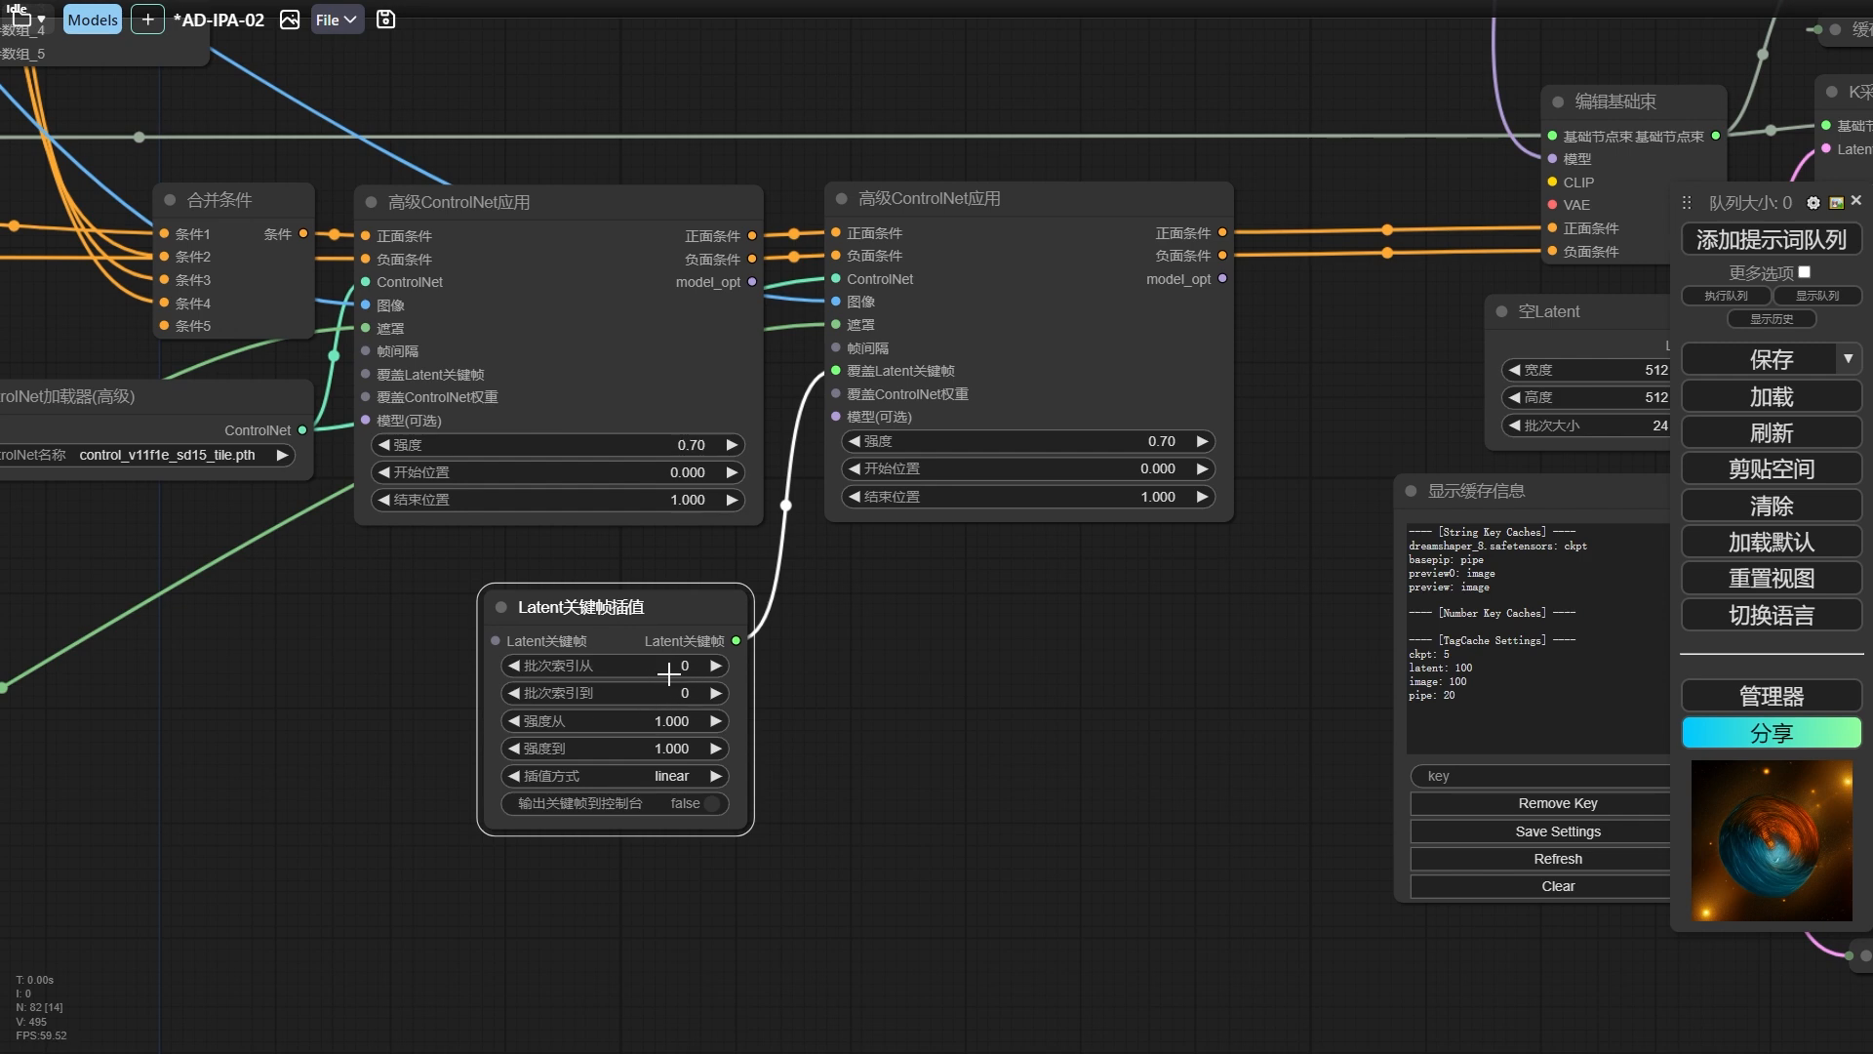
Review the loaded comparison videos, such as Tile-0.3.mp4 and Tile-0.7.mp4, and the frames in the 预览图像 node.
drag(978, 675, 797, 675)
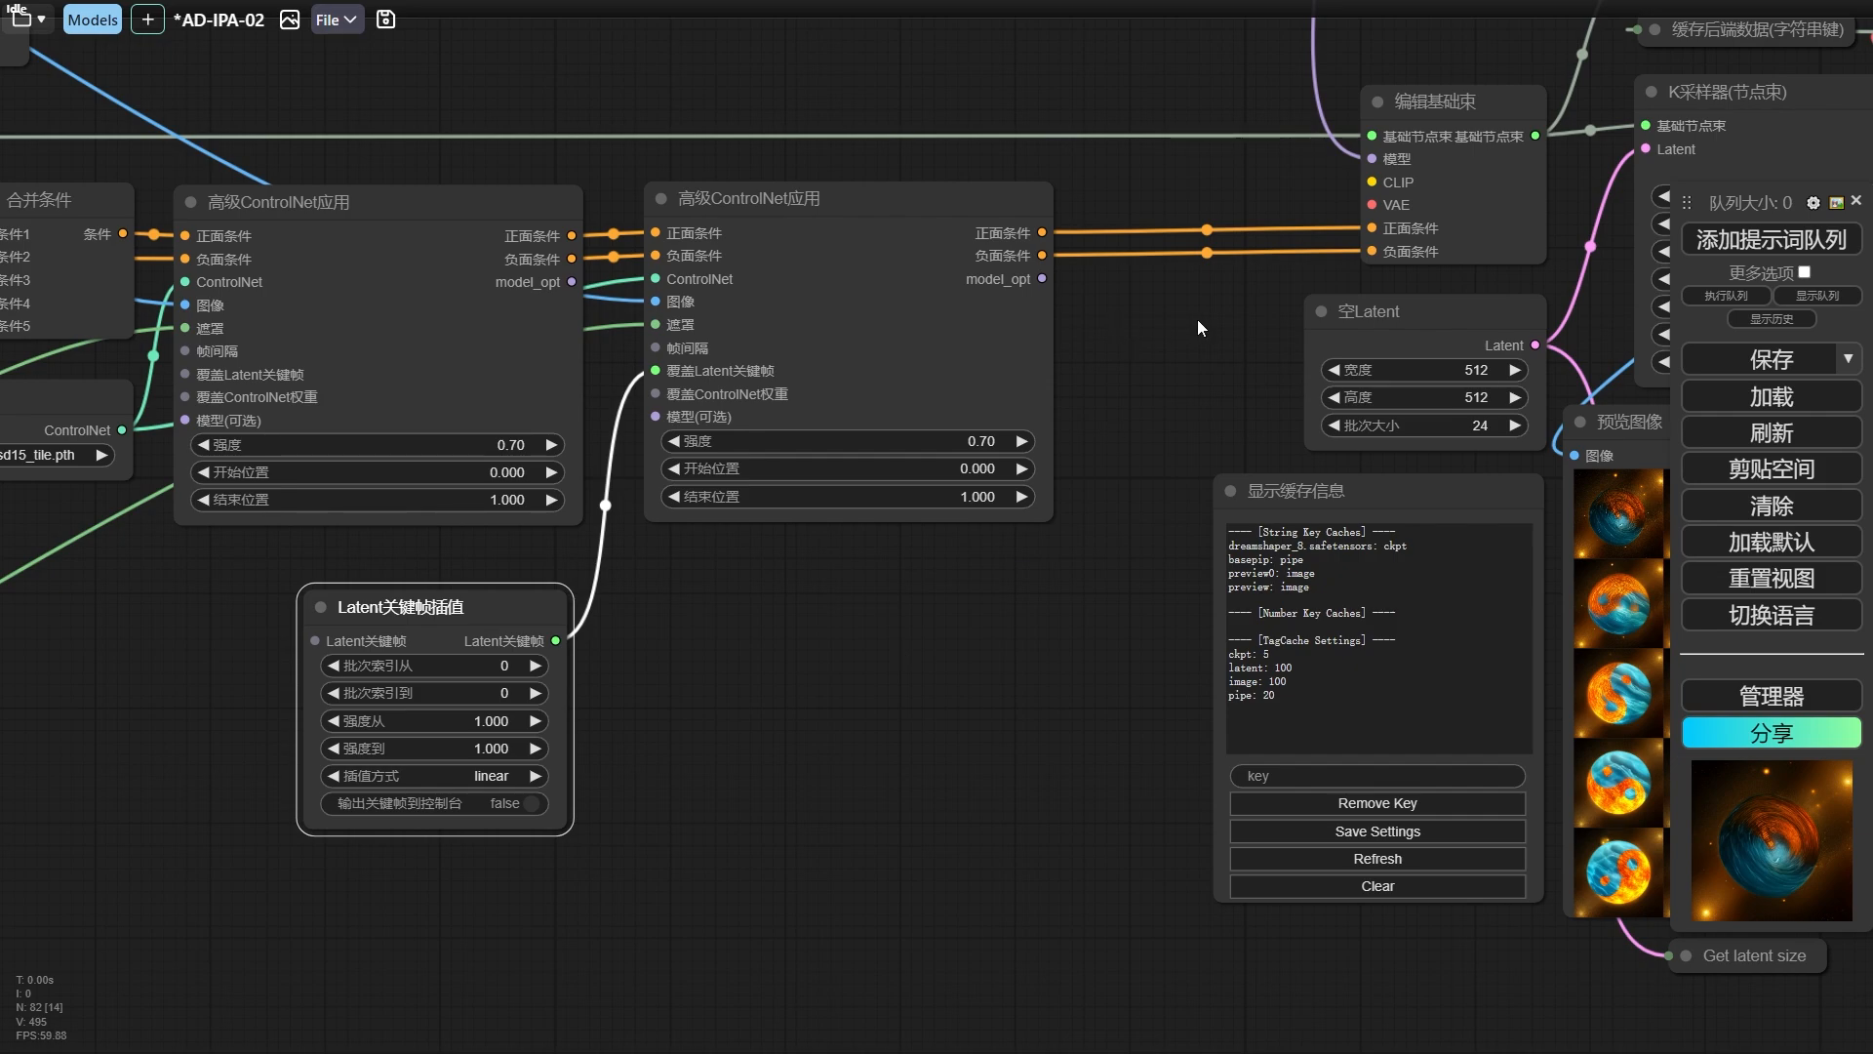
drag(1197, 319, 710, 900)
scroll(1313, 280, up, 1)
drag(1313, 279, 740, 537)
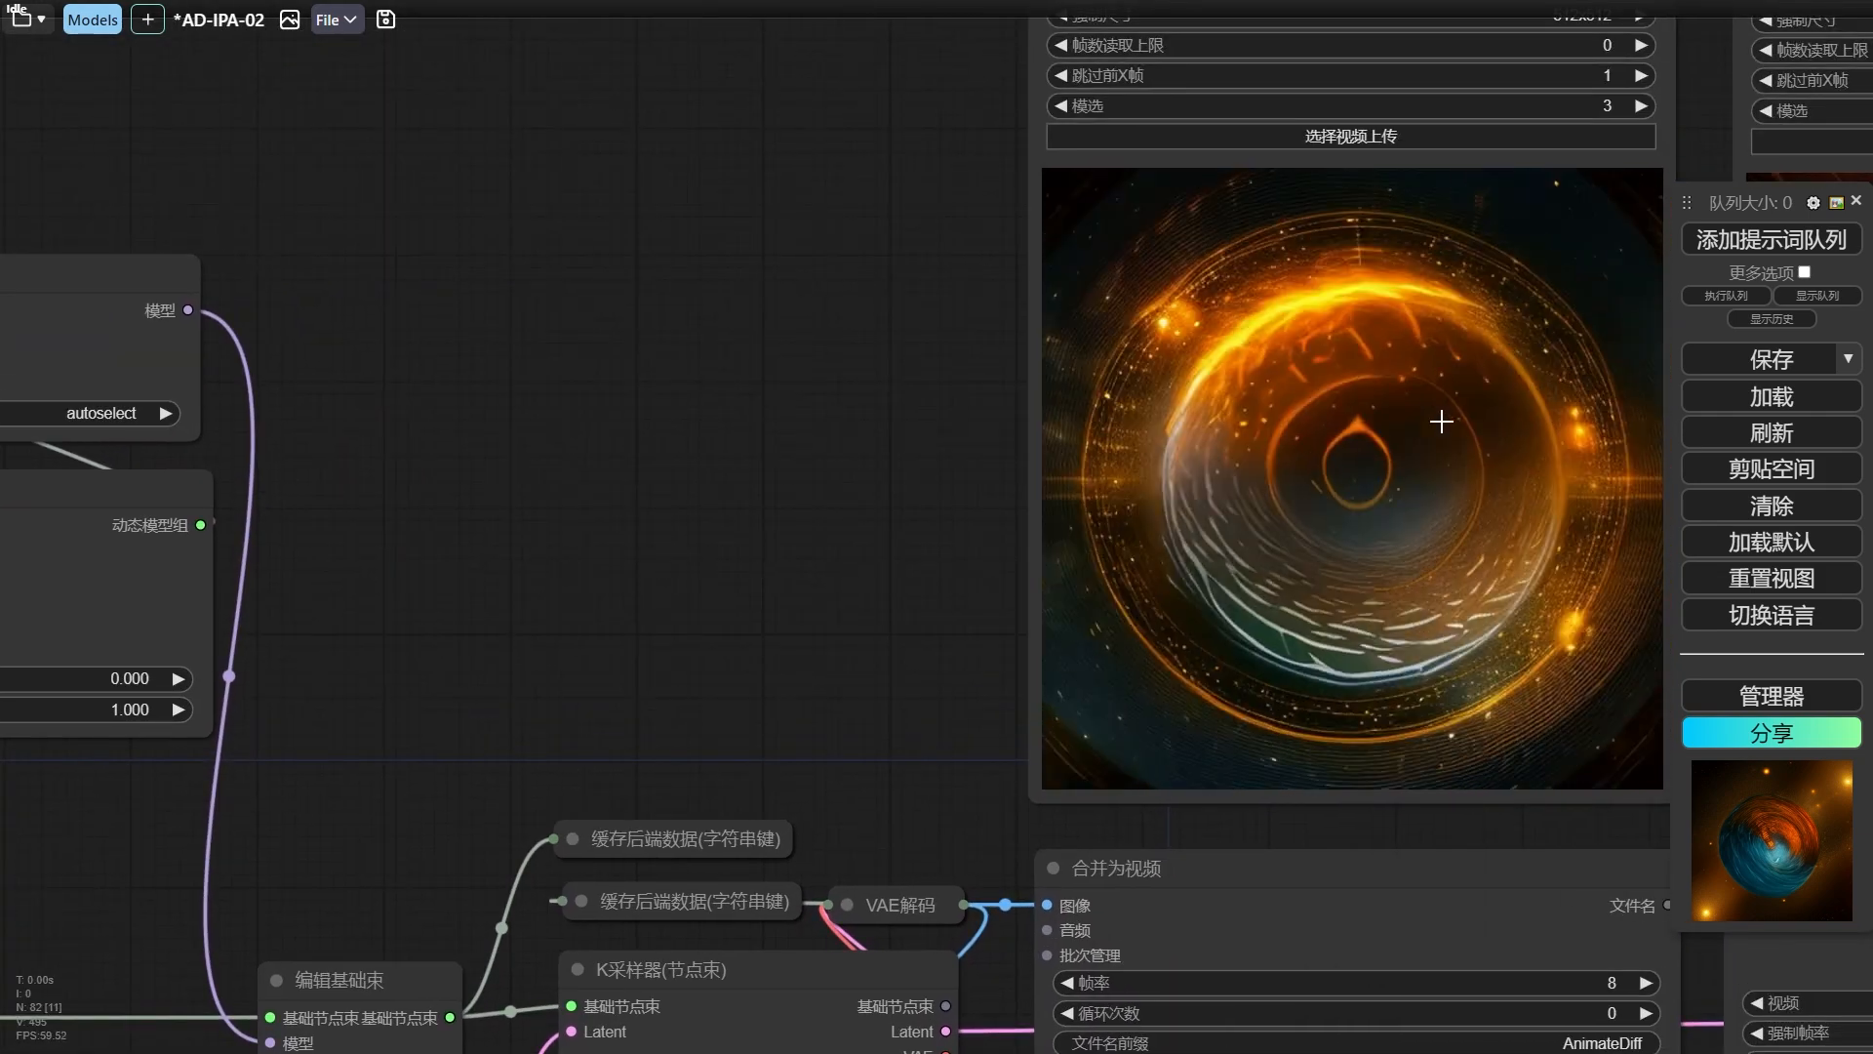
scroll(843, 452, down, 2)
drag(843, 451, 311, 454)
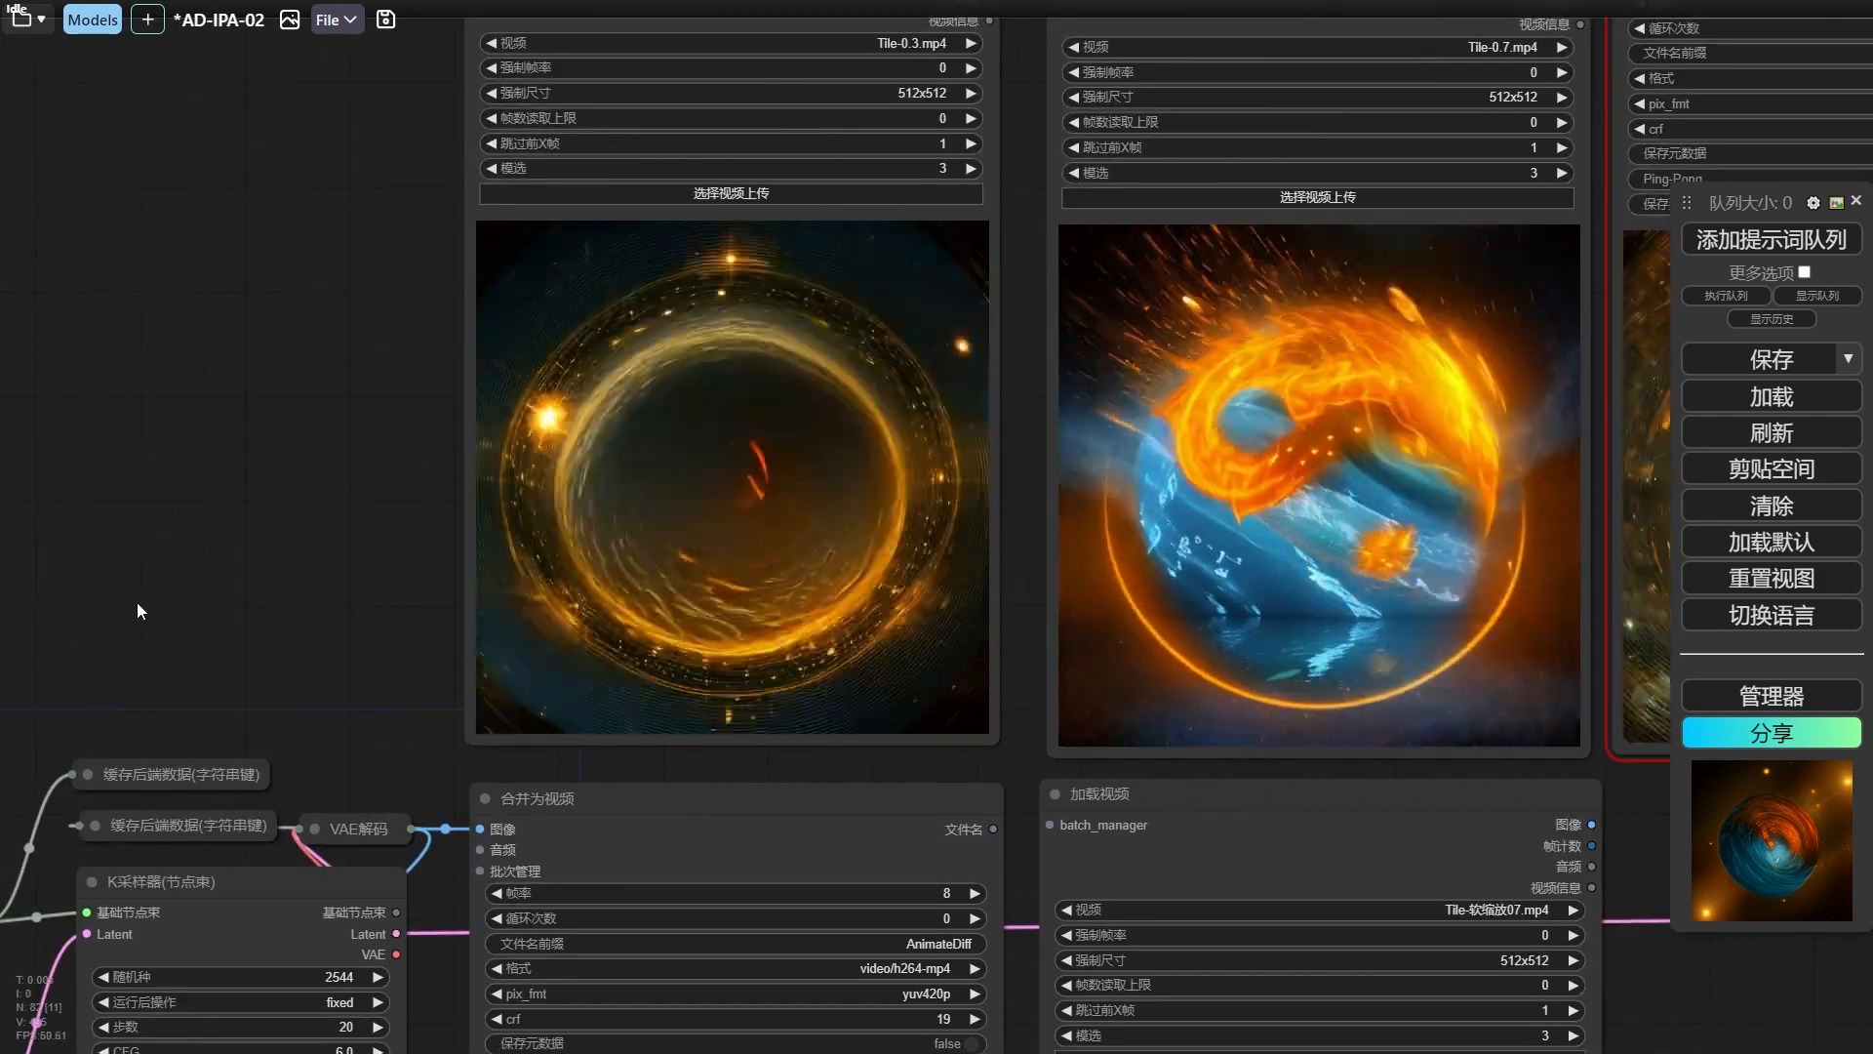
drag(48, 671, 1233, 151)
drag(517, 845, 617, 610)
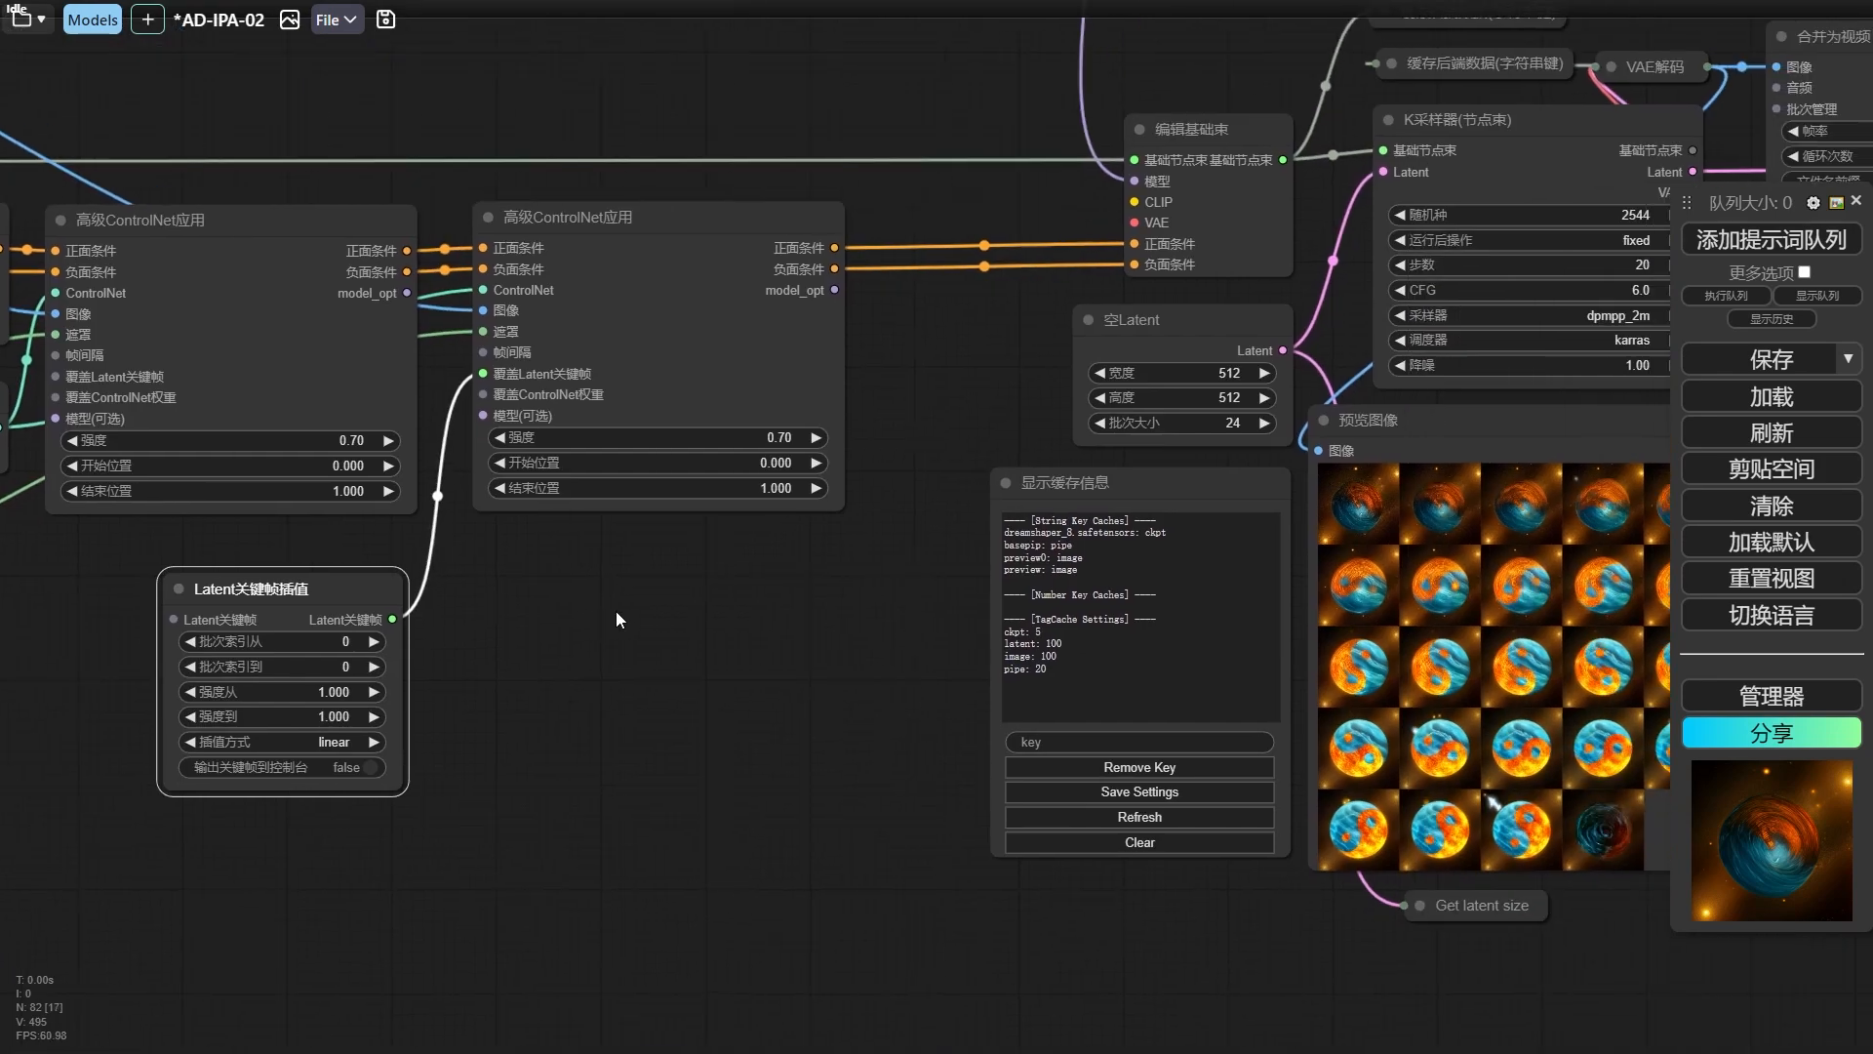
drag(761, 610, 630, 597)
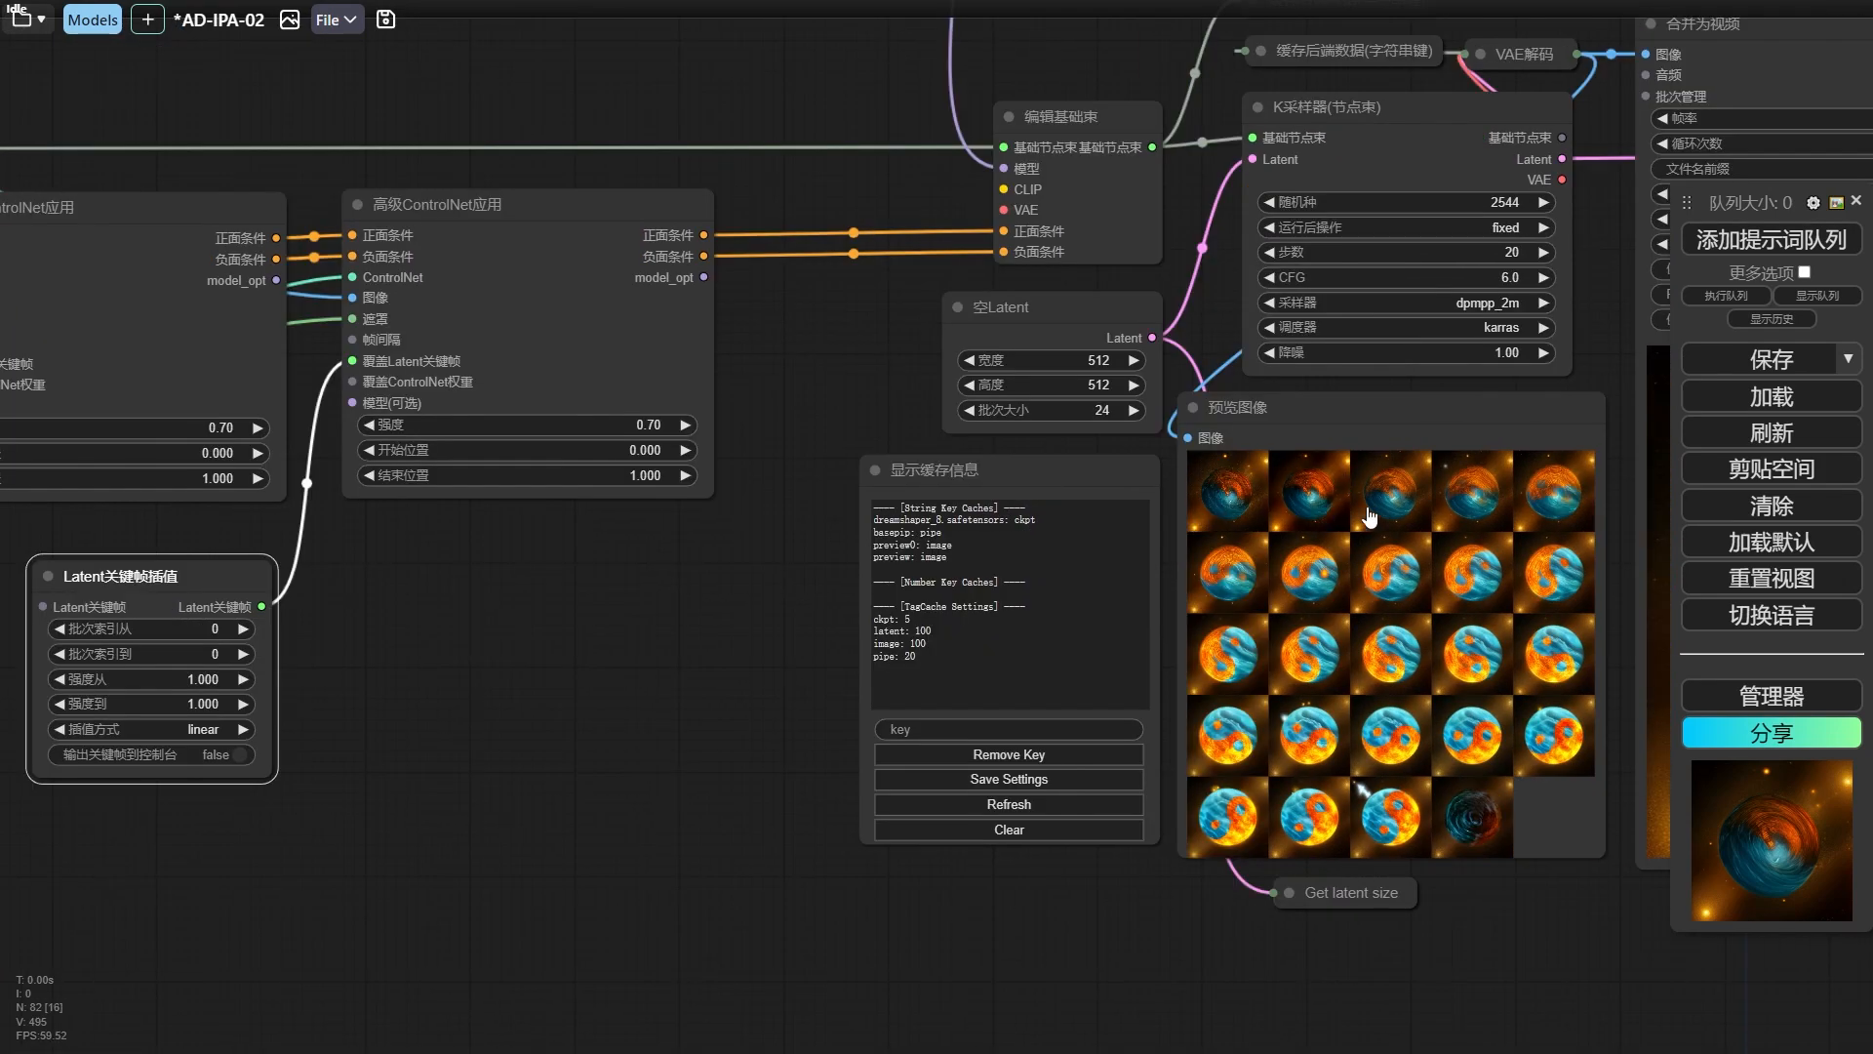
drag(1618, 589, 1393, 556)
Set 批次索引到 to 9 and 强度从 to 0.05 in the Latent关键帧插值 node.
drag(510, 622, 1325, 609)
scroll(981, 606, down, 3)
scroll(980, 606, up, 4)
scroll(943, 607, up, 2)
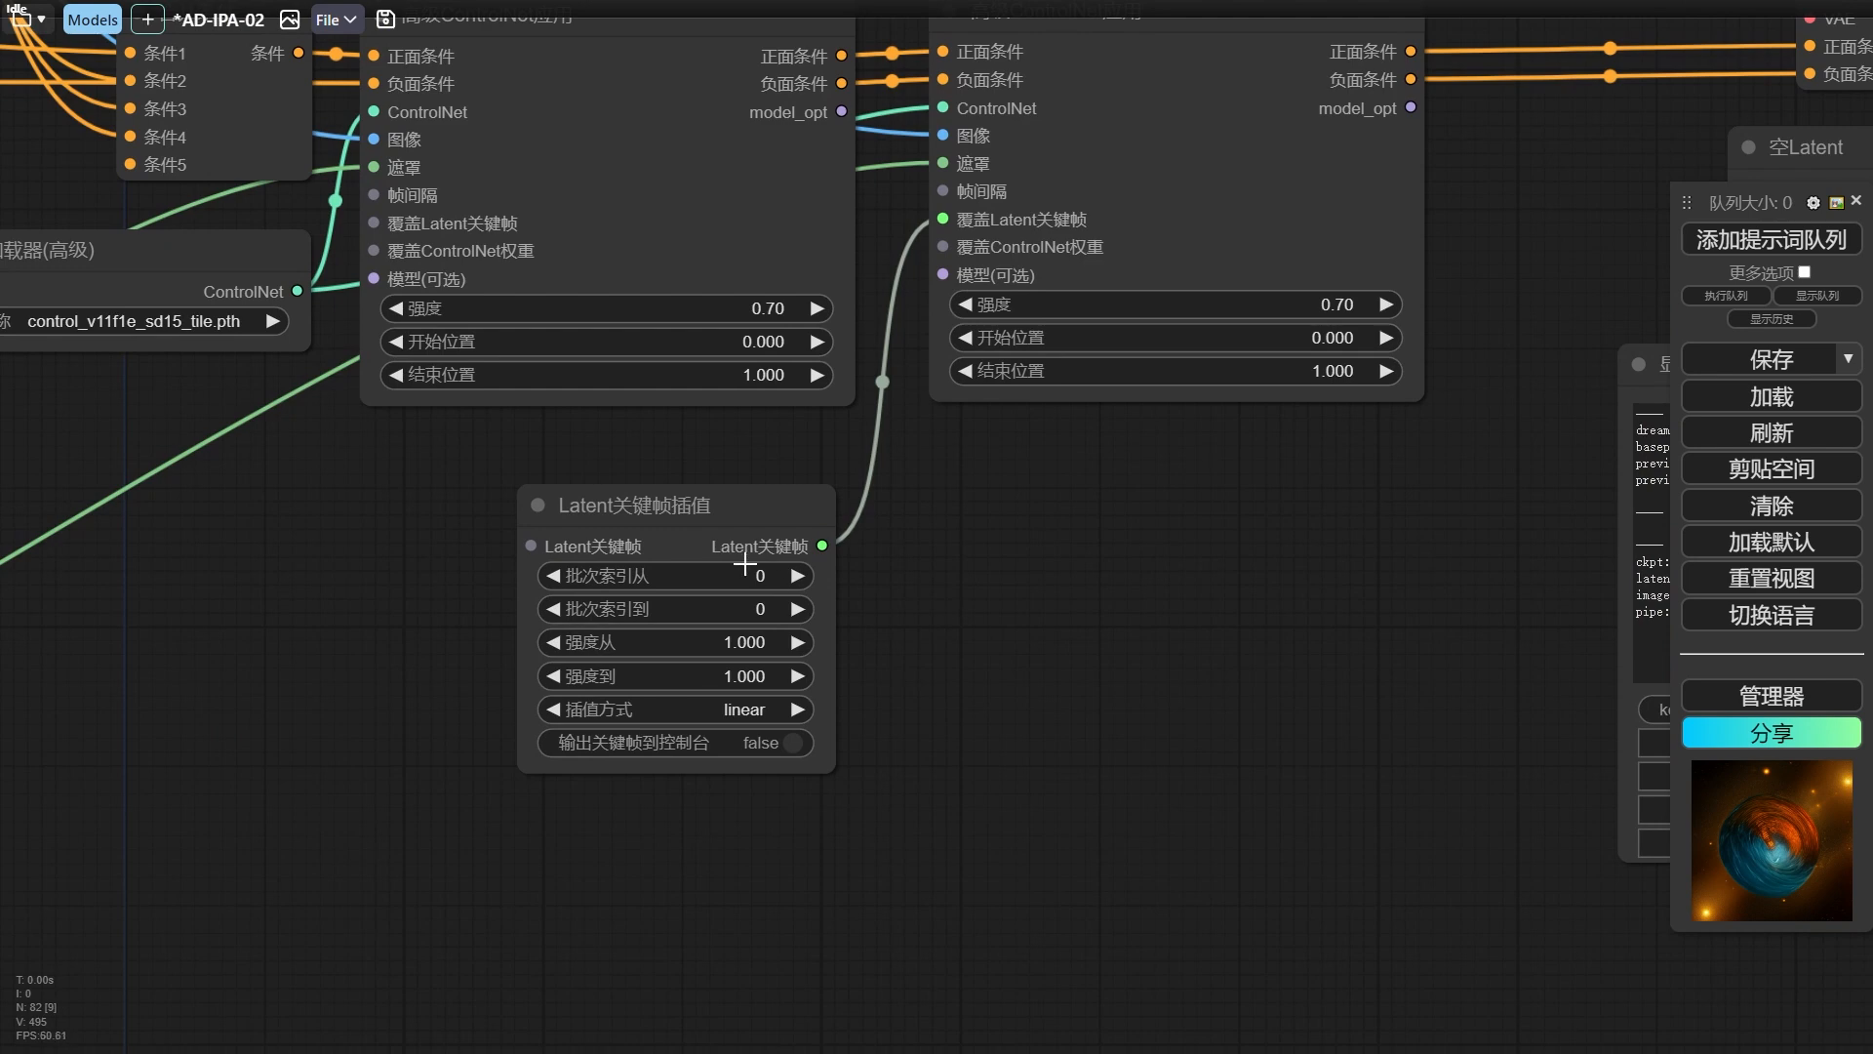
click(758, 611)
text(9)
key(Return)
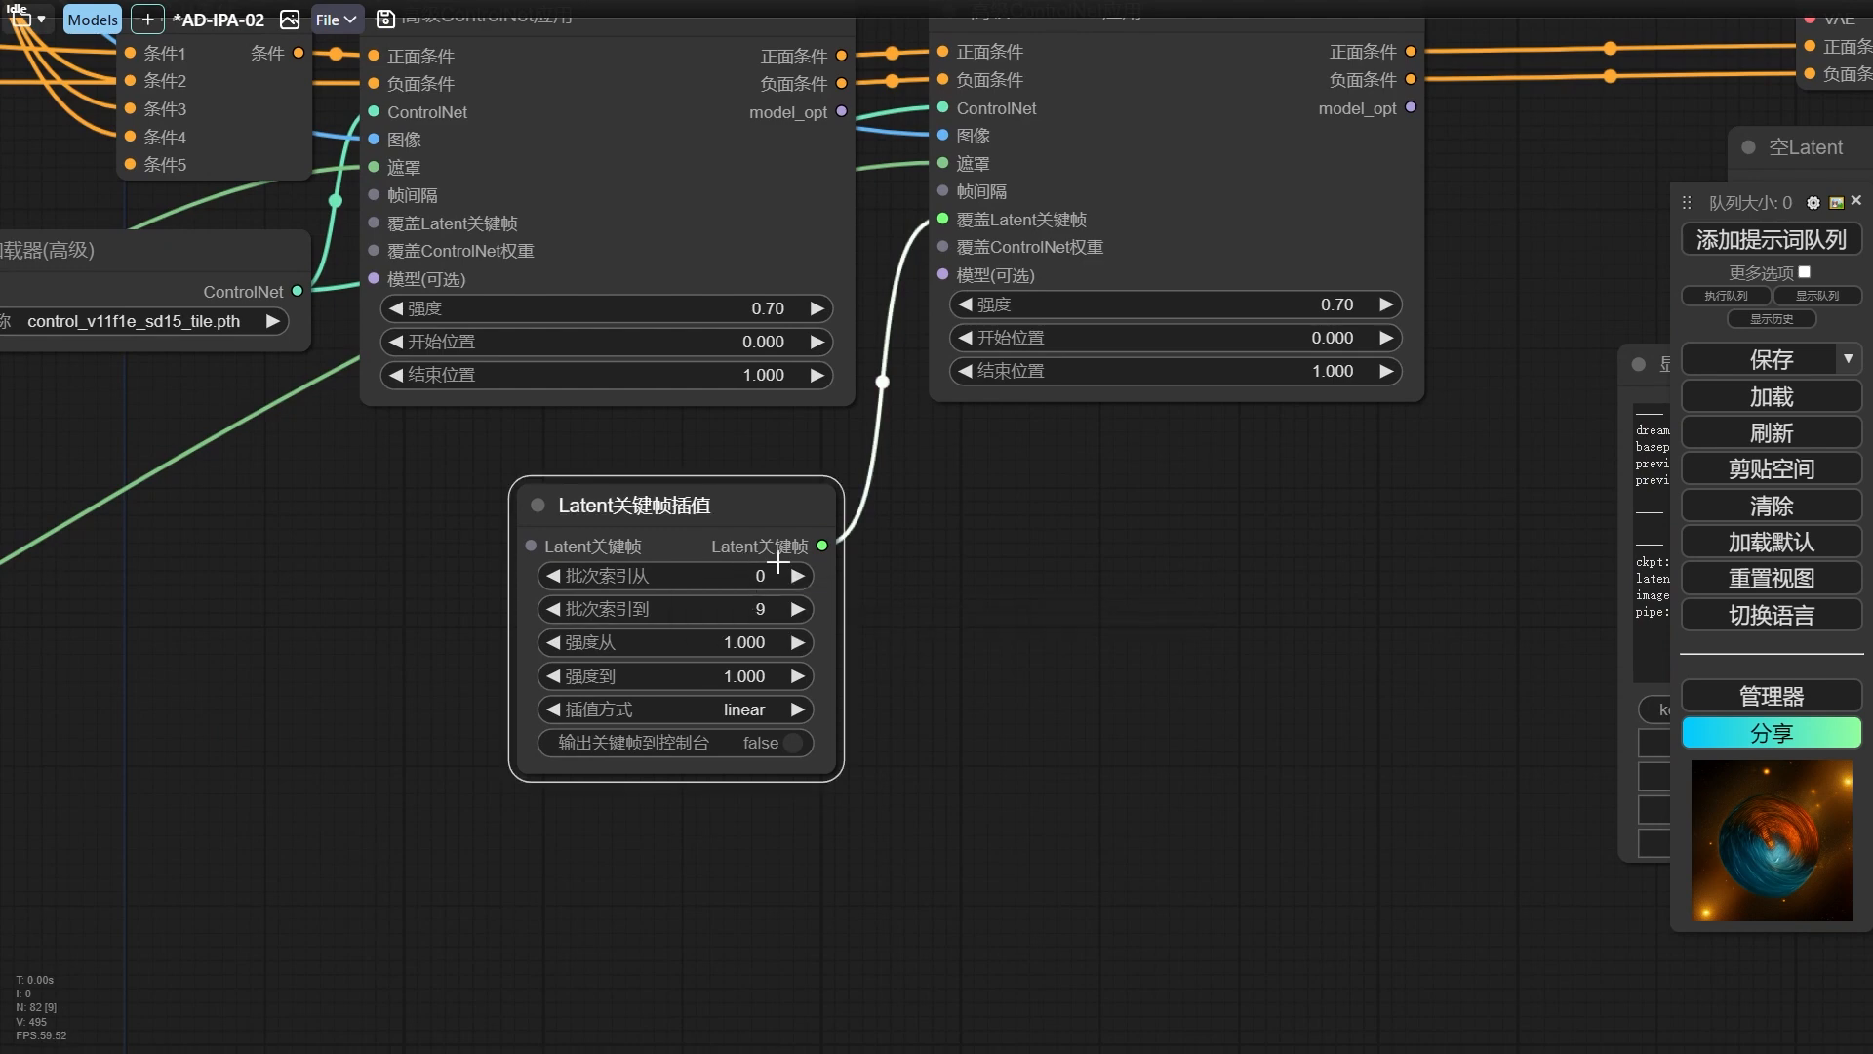
click(740, 642)
text(0.)
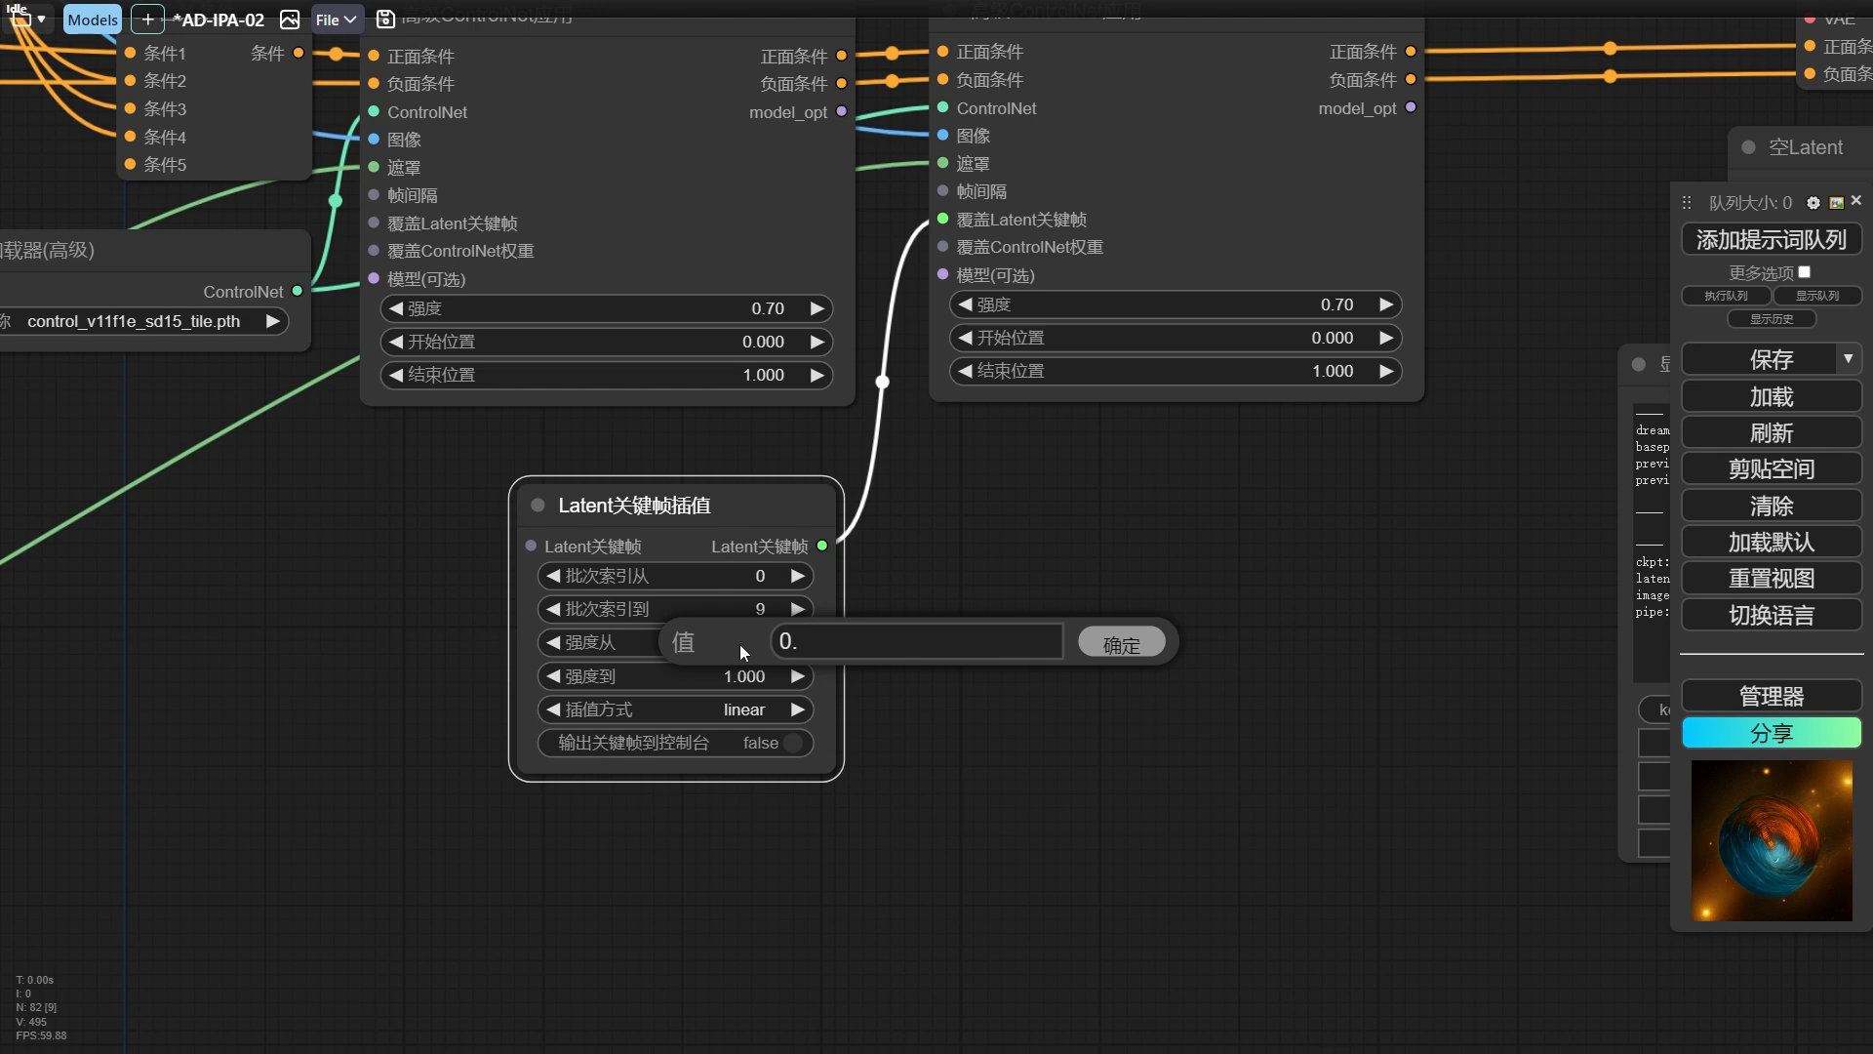
text(05)
key(Return)
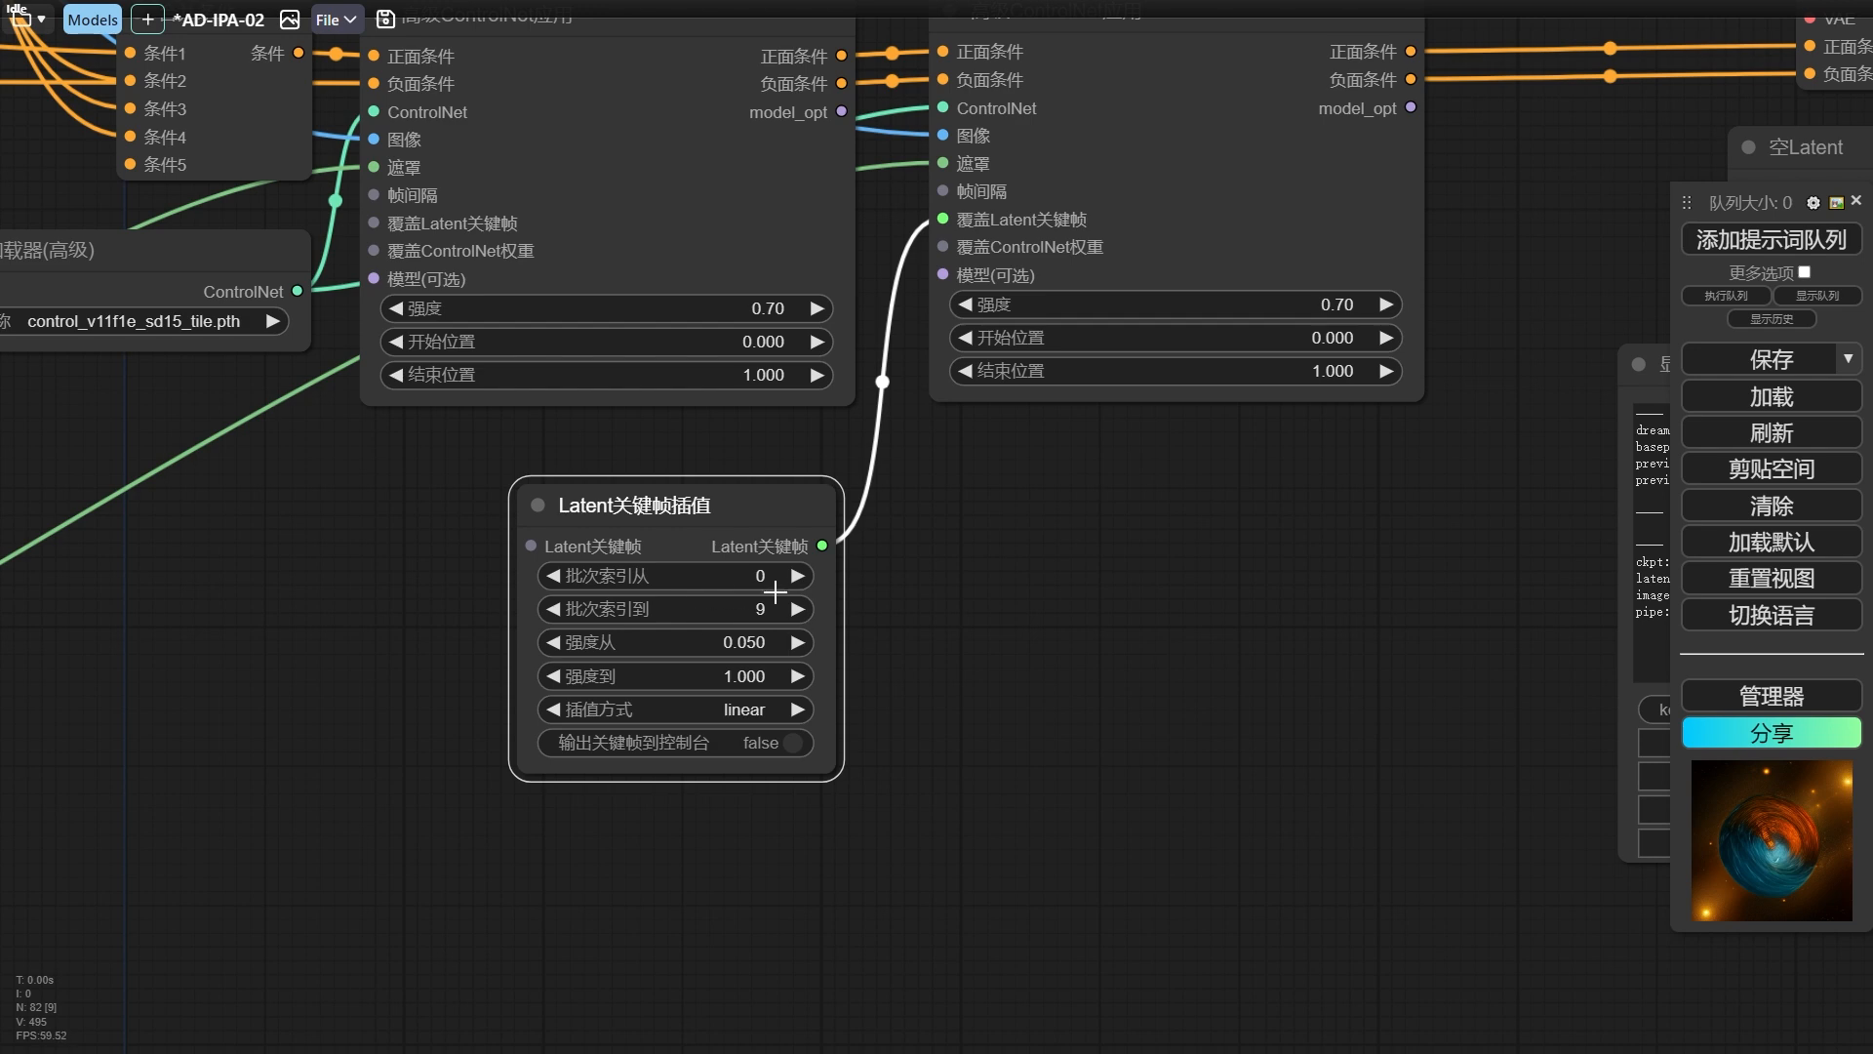
Set 强度到 to 0.8 and 插值方式 to 渐进 (ease-in) in the Latent关键帧插值 node.
click(741, 677)
text(0.8)
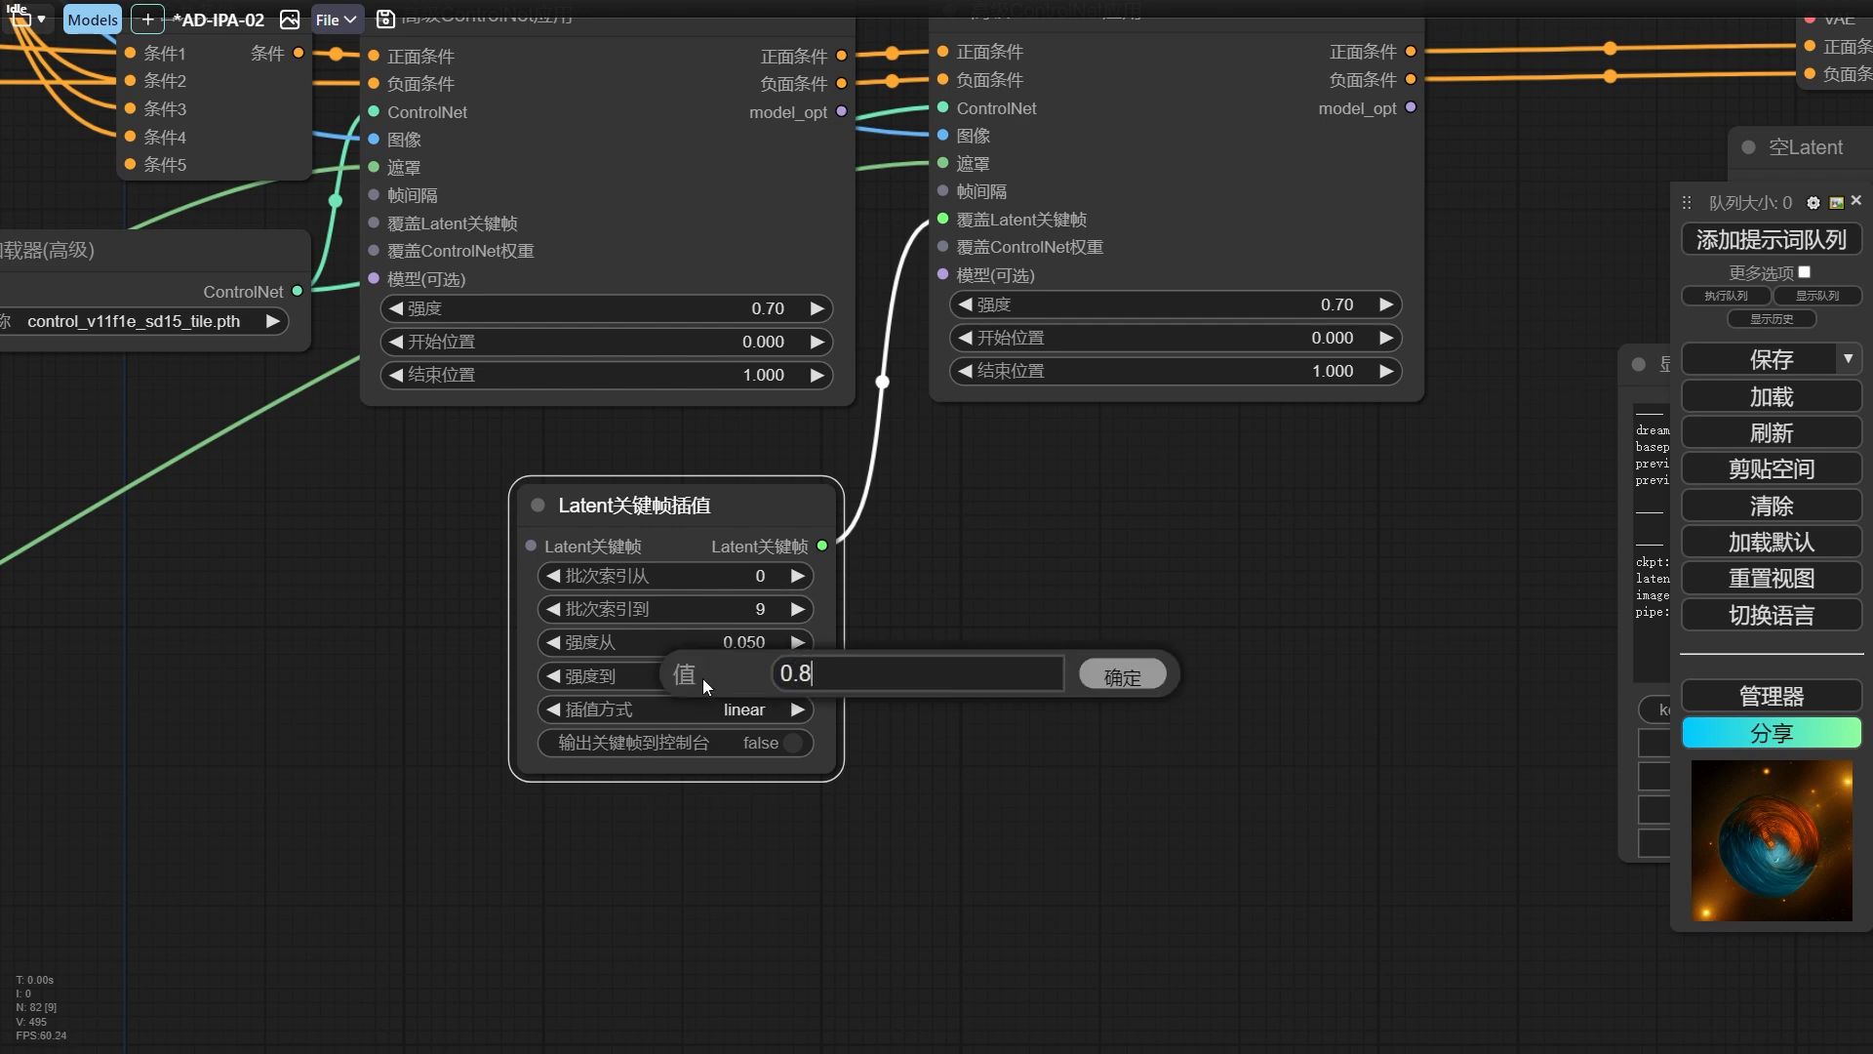
key(Return)
click(745, 706)
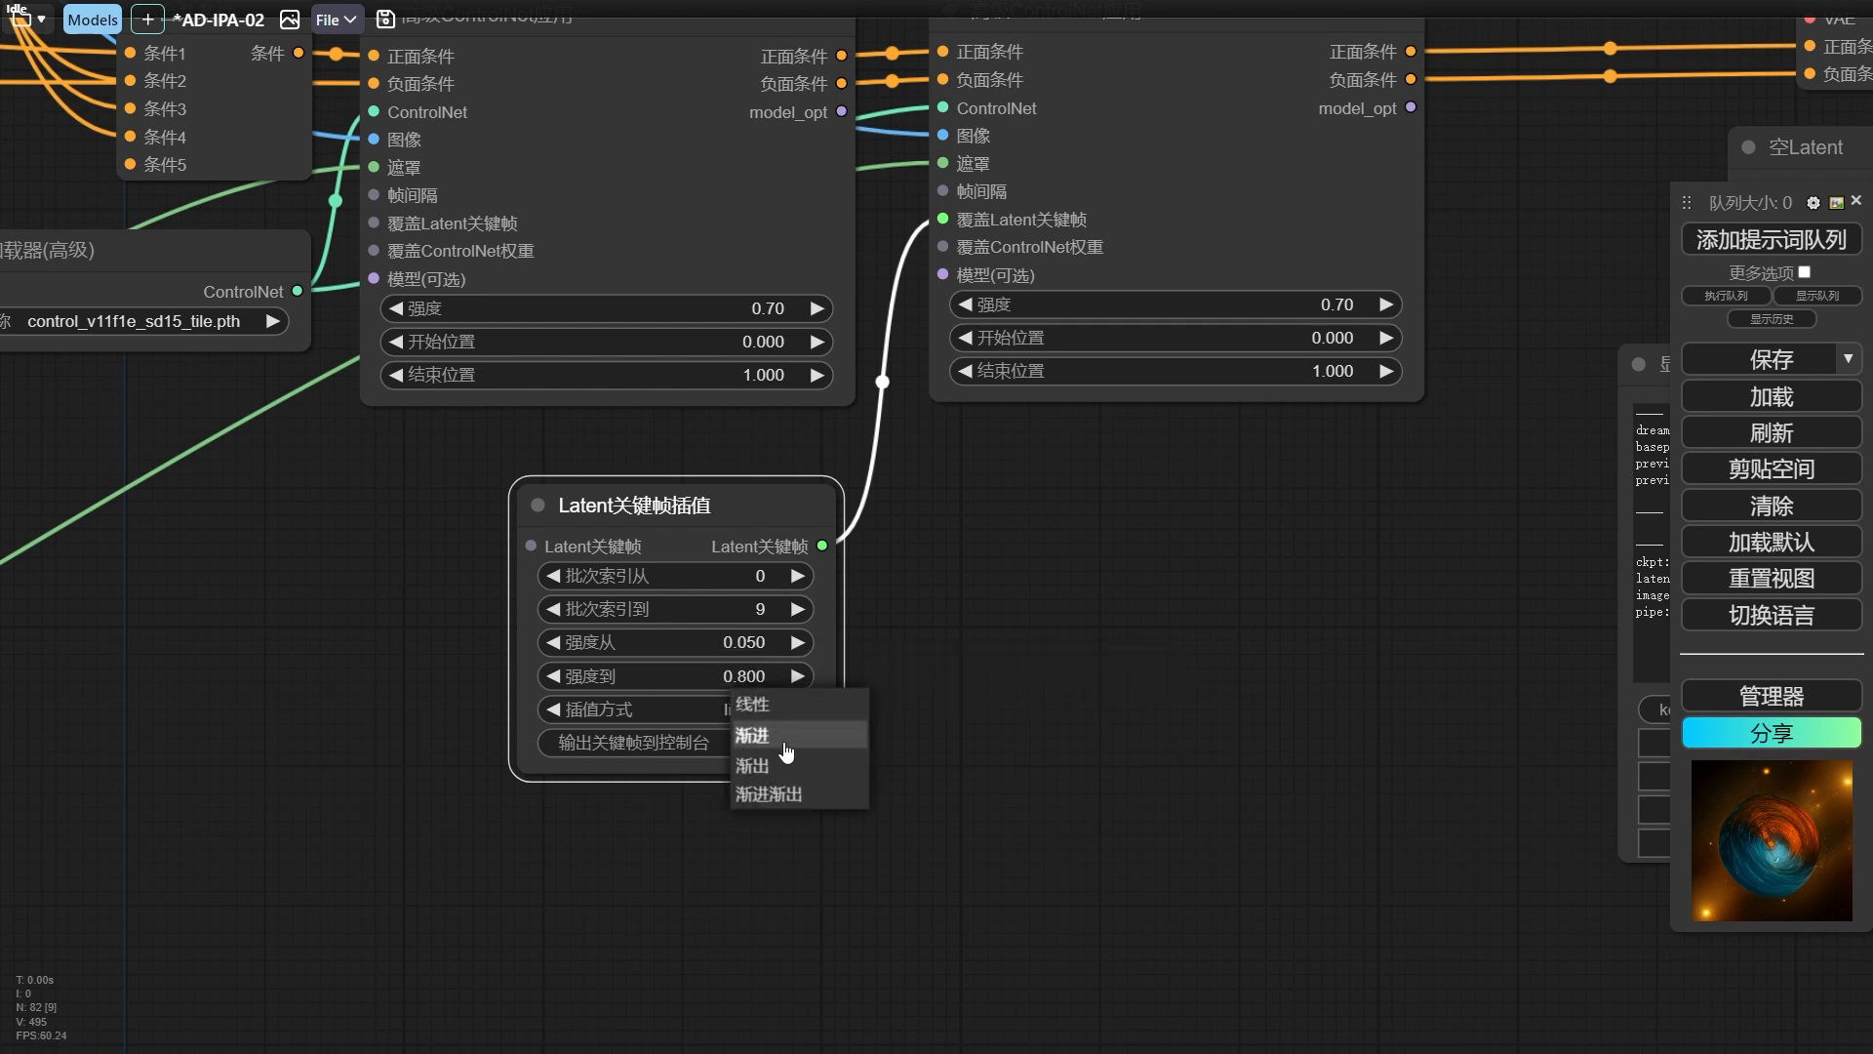
click(748, 734)
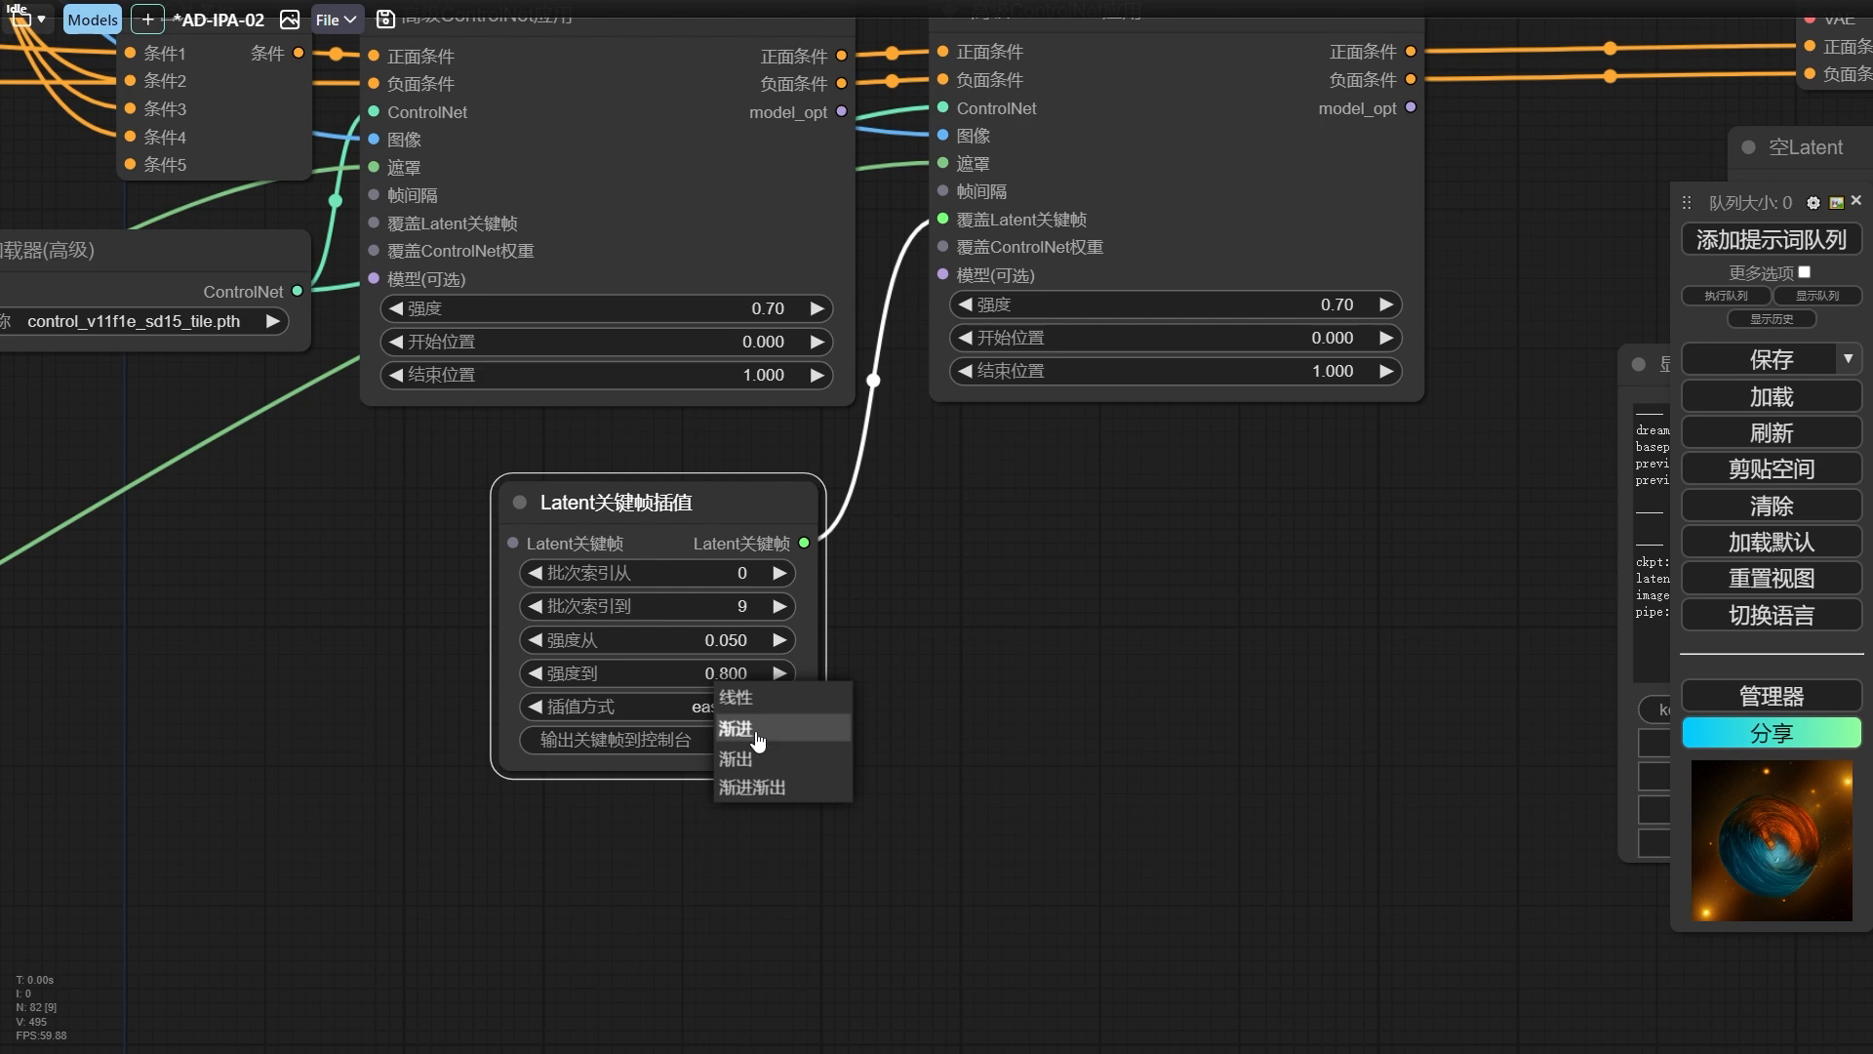
drag(742, 503, 736, 520)
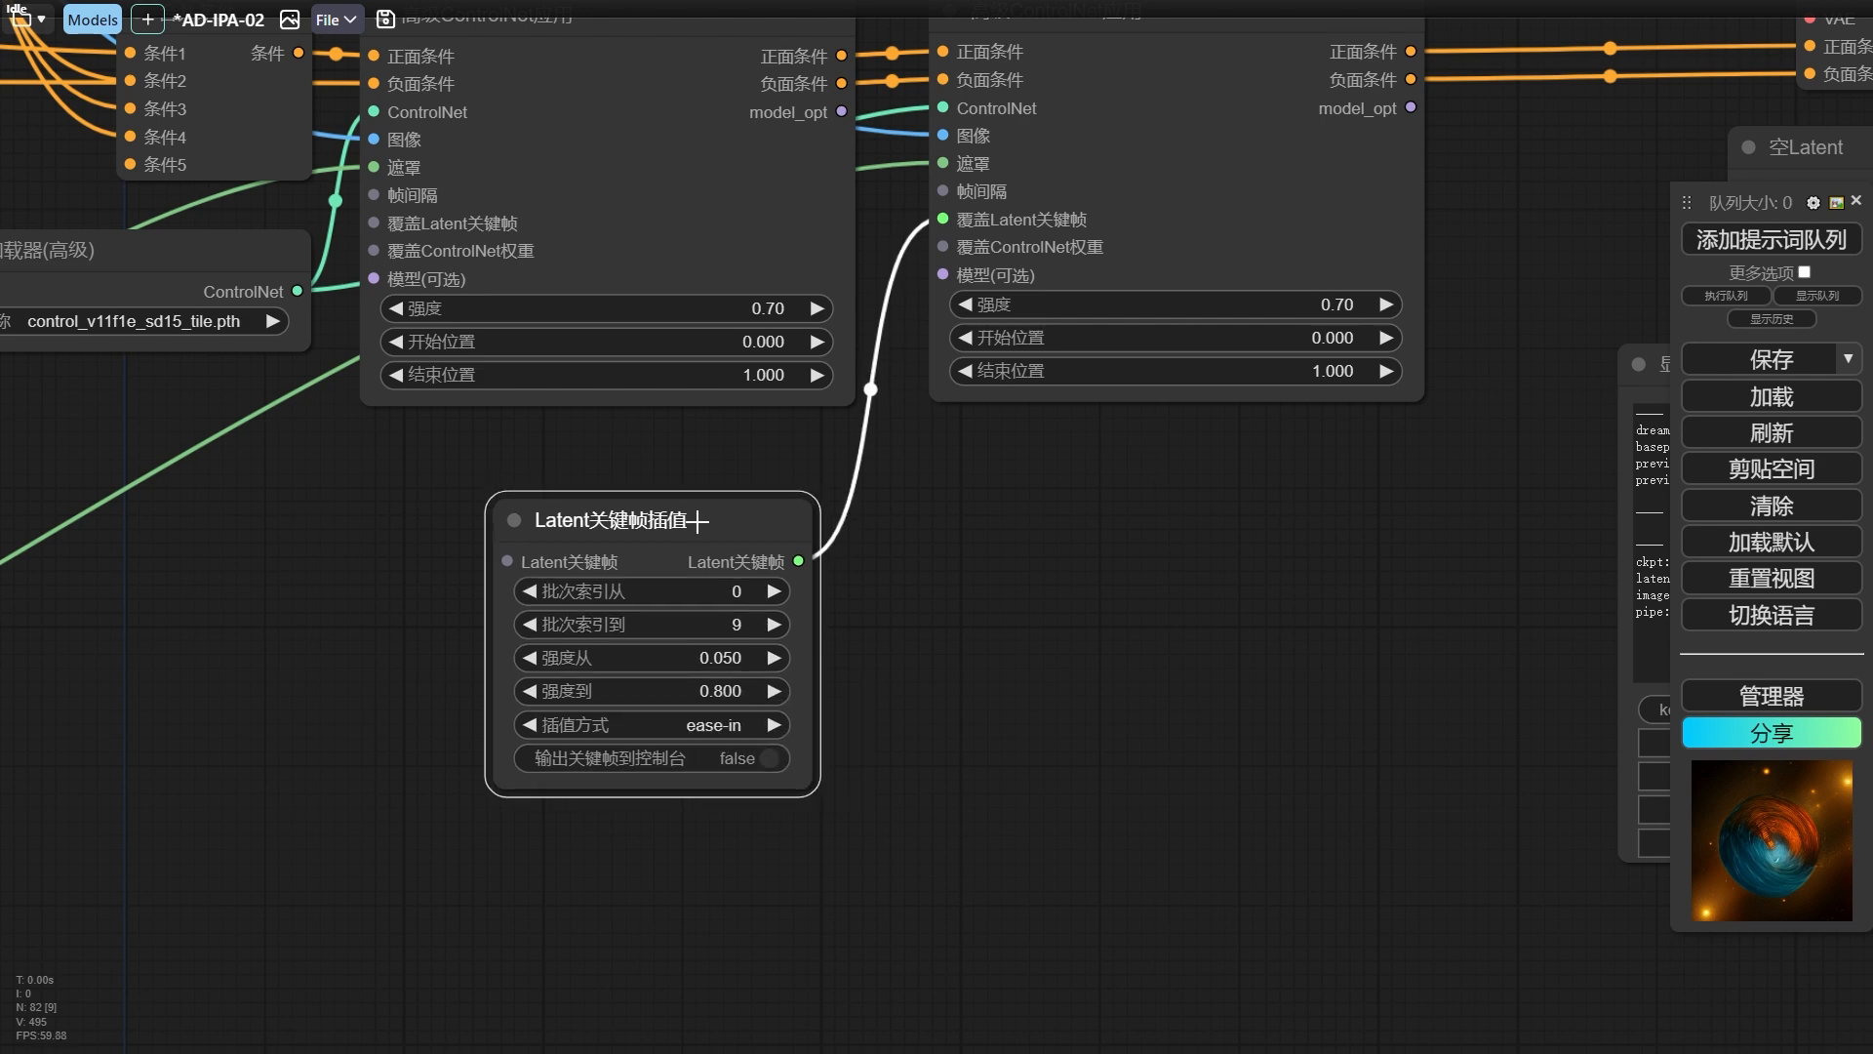
Duplicate the Latent关键帧插值 node and arrange the two side by side.
mouse_move(591, 542)
mouse_down()
mouse_move(1071, 544)
mouse_move(963, 551)
mouse_up()
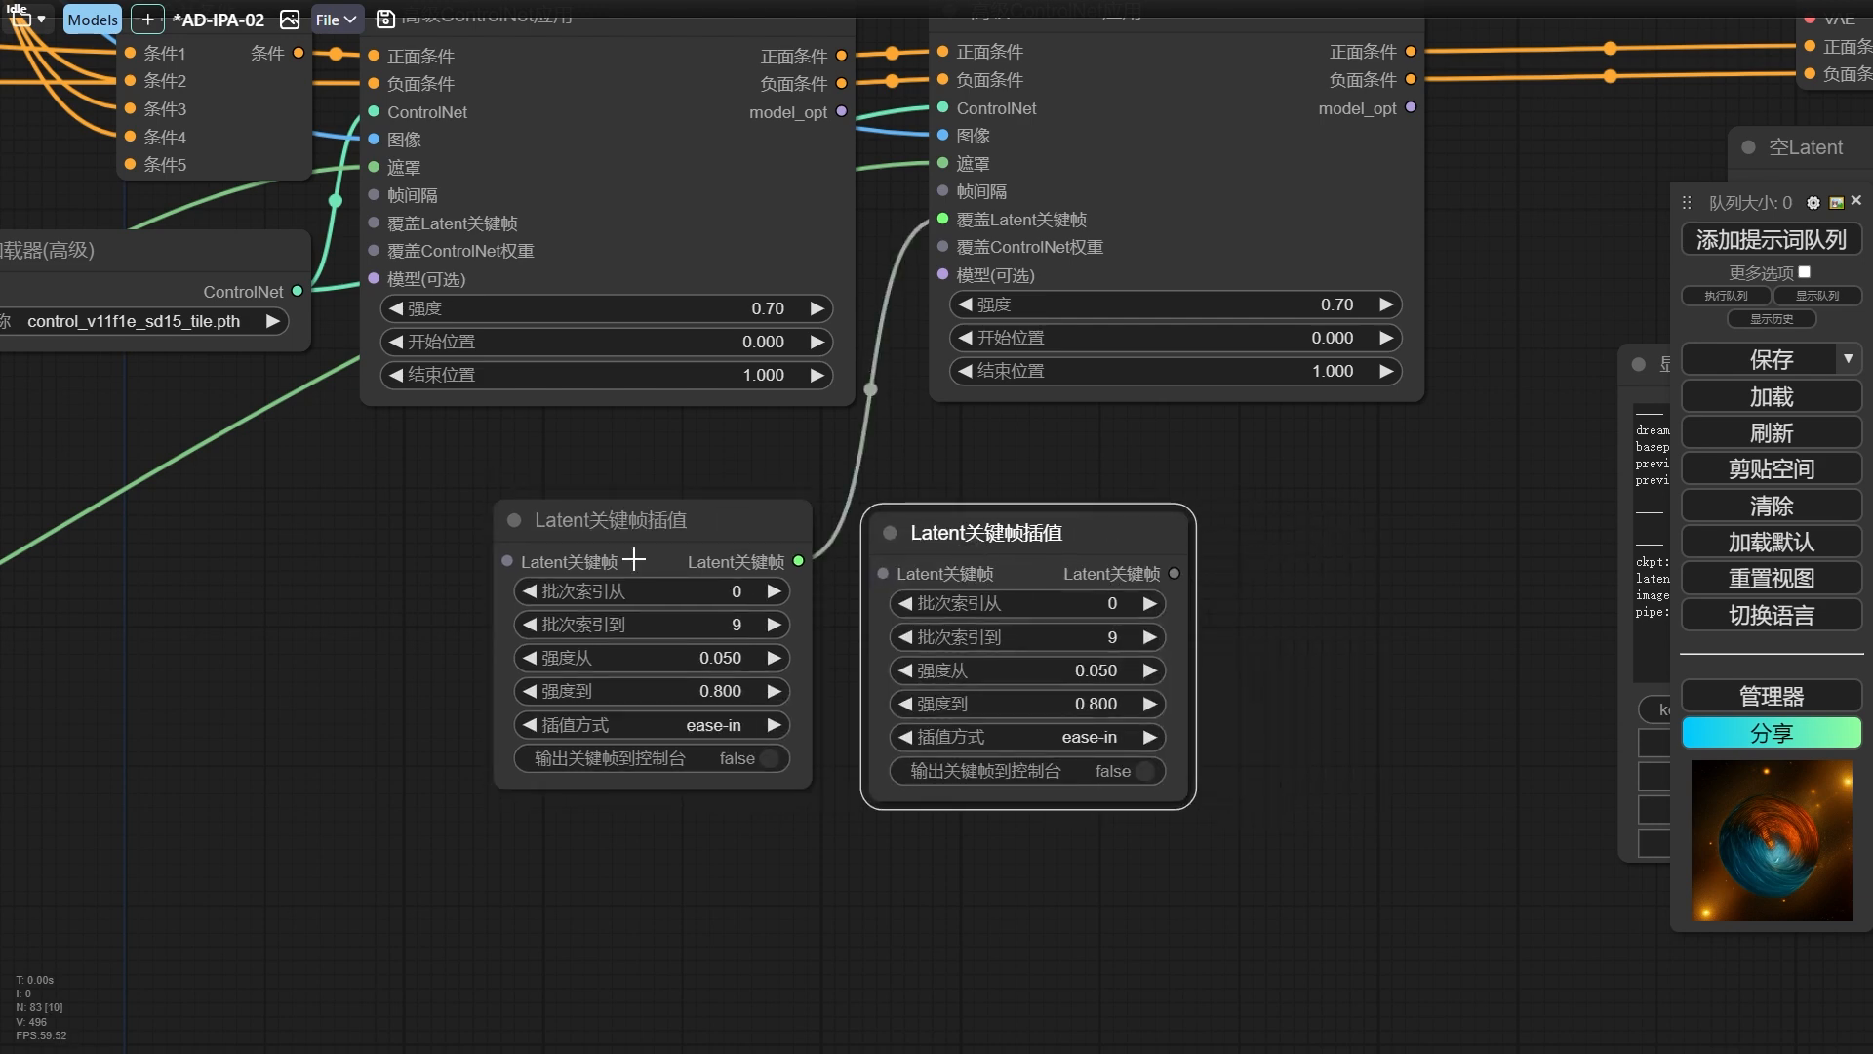
drag(790, 572, 720, 565)
drag(1008, 539, 953, 541)
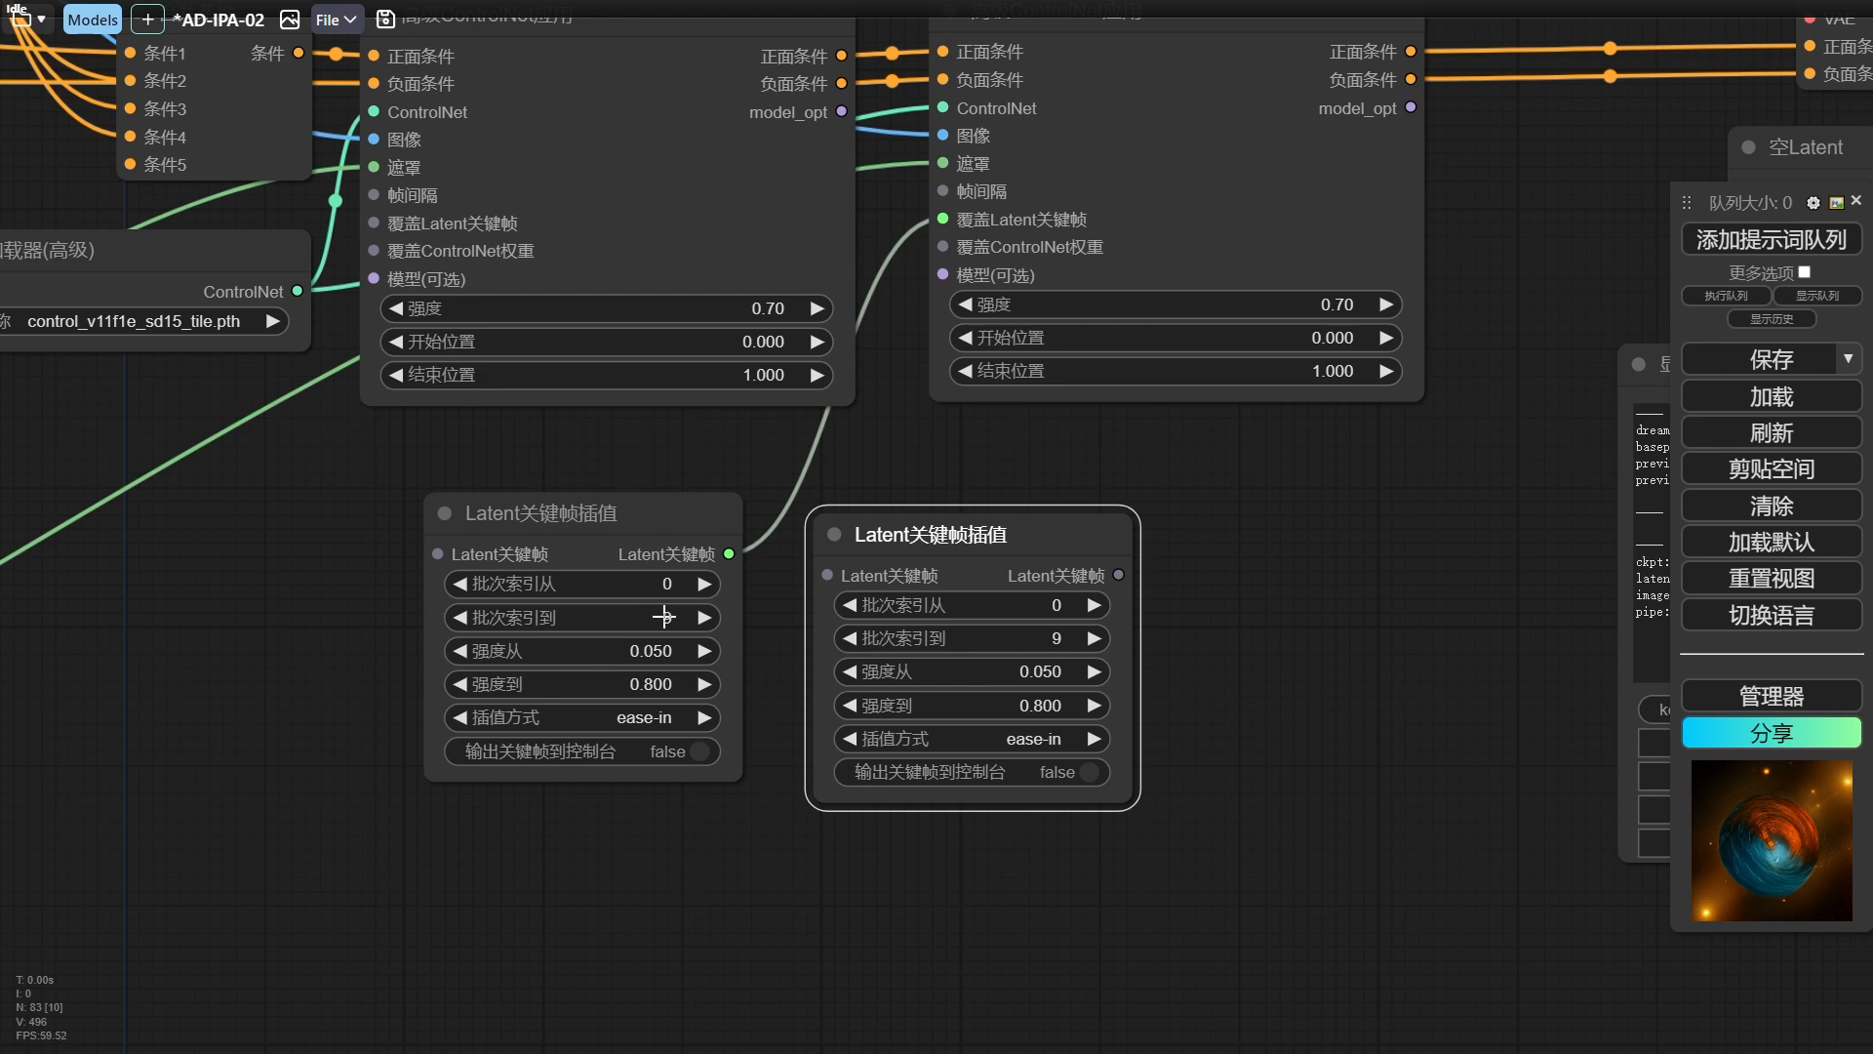
Set the copy's batch index range from 10 to 24, and chain it between the first Latent关键帧插值 node and the 覆盖Latent关键帧 input.
click(1063, 604)
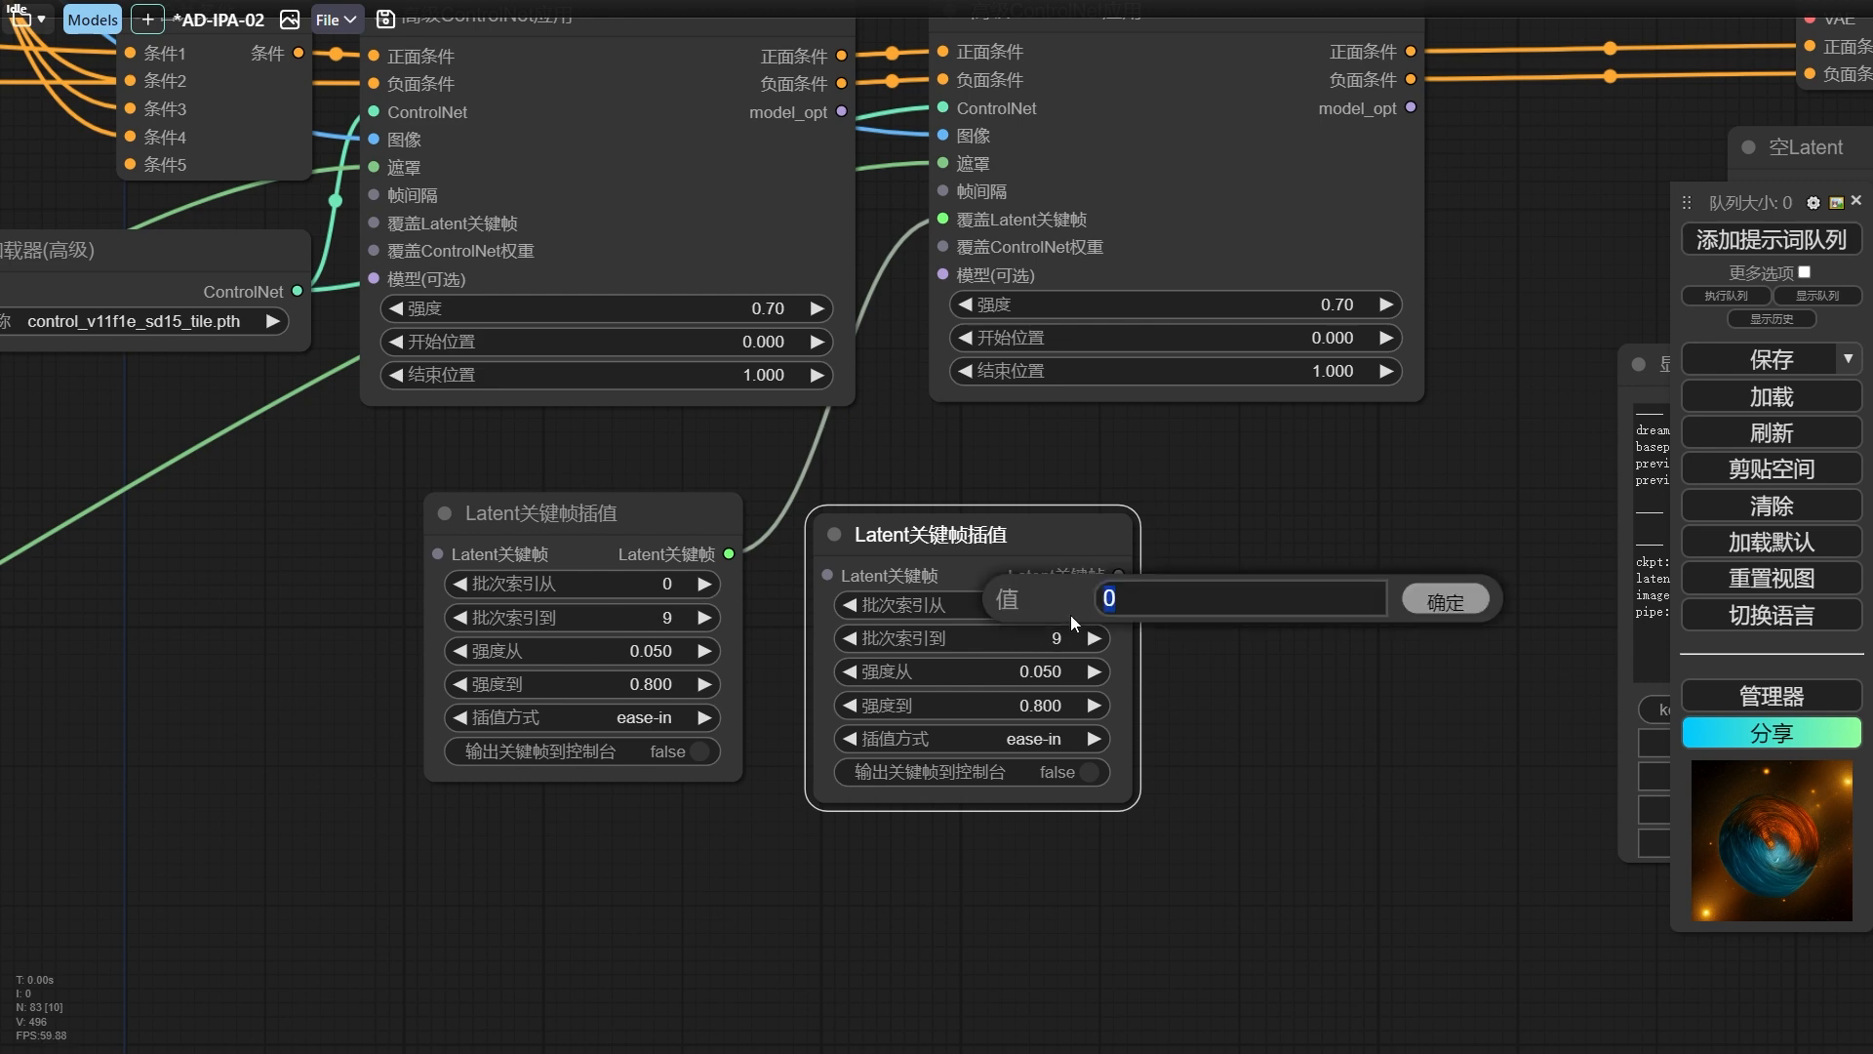
key(Return)
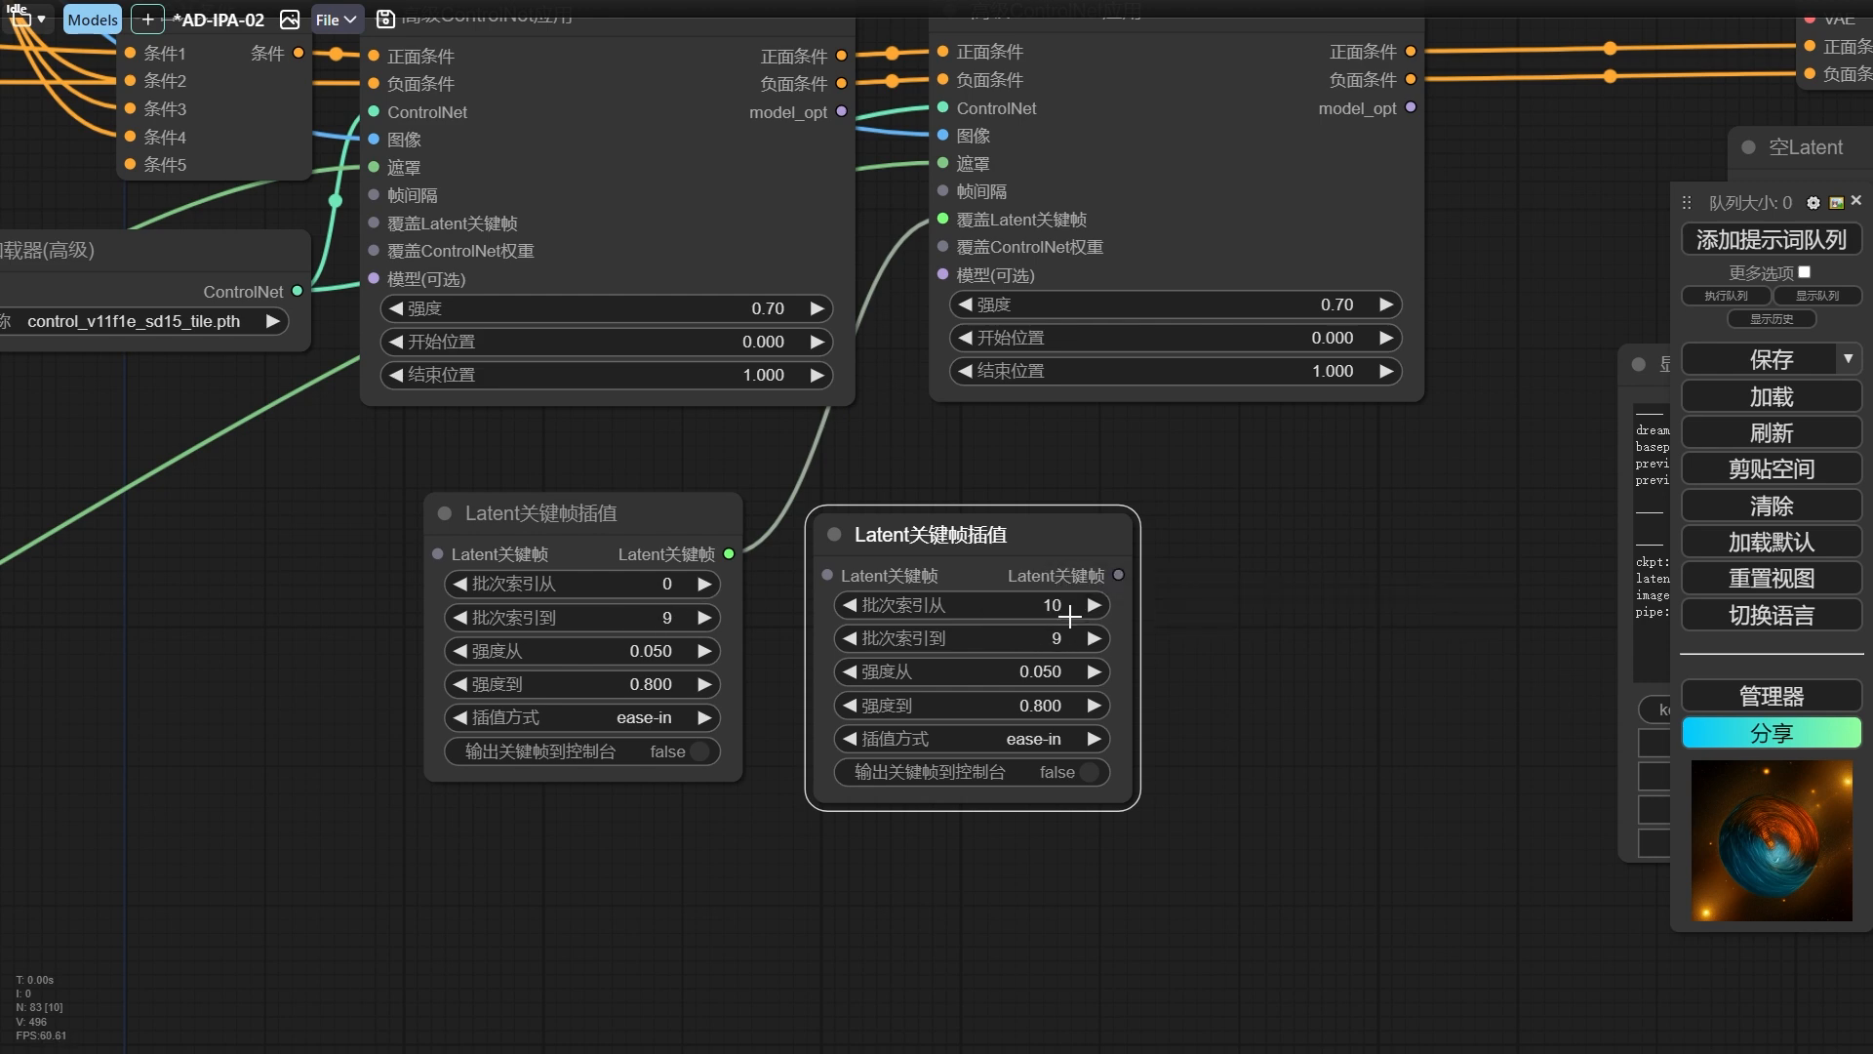
click(1077, 639)
text(24)
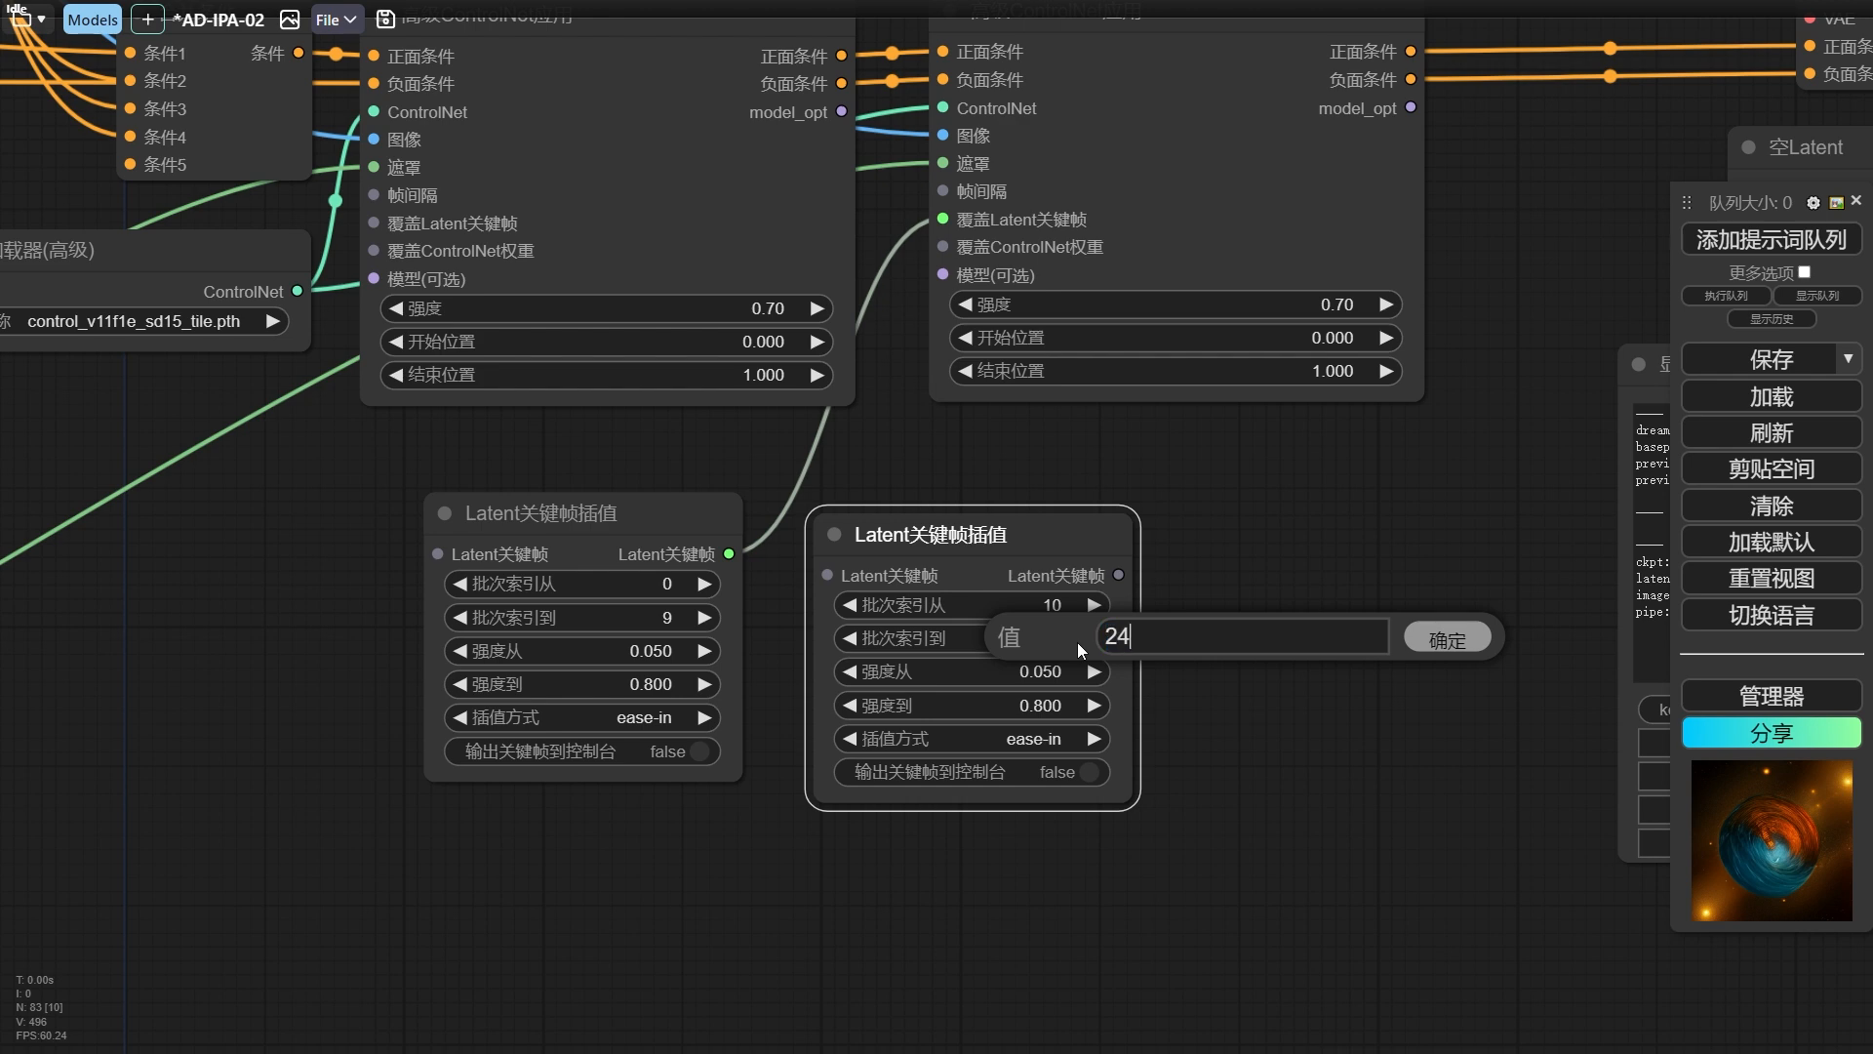
key(Return)
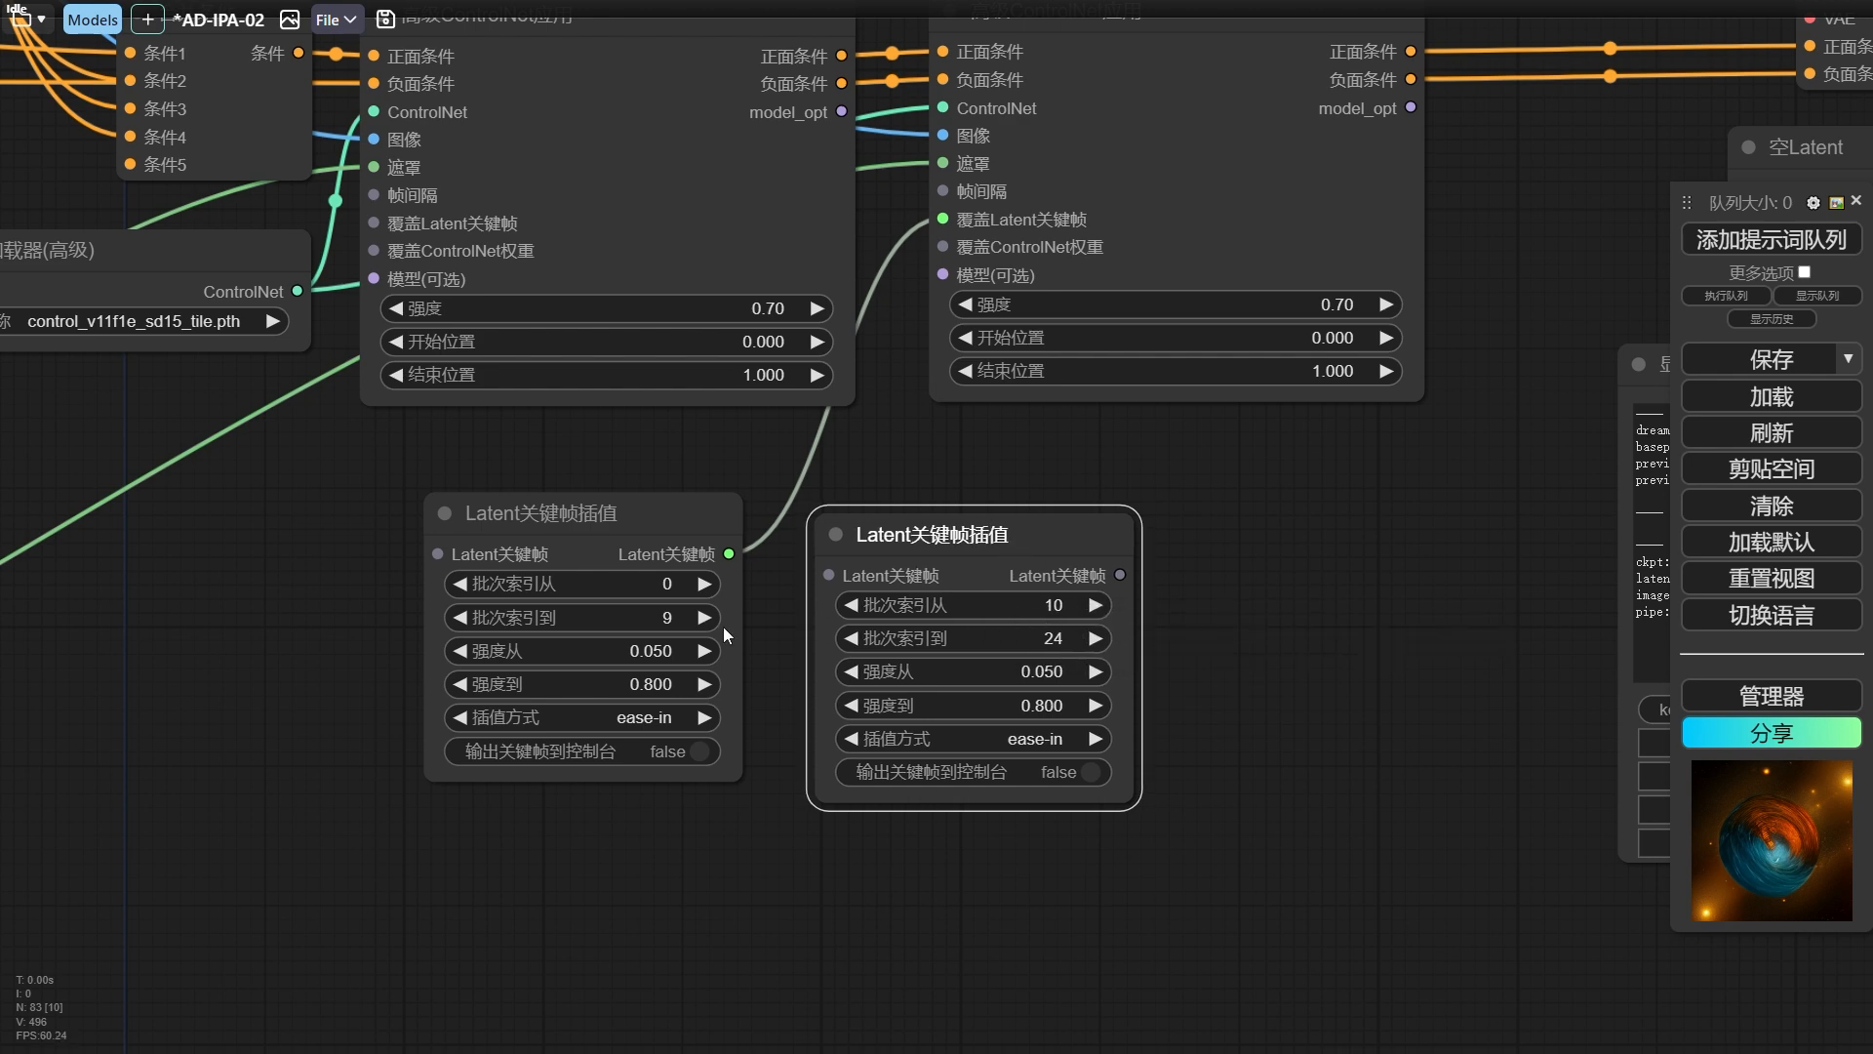
drag(734, 550, 830, 575)
drag(1066, 591, 1064, 217)
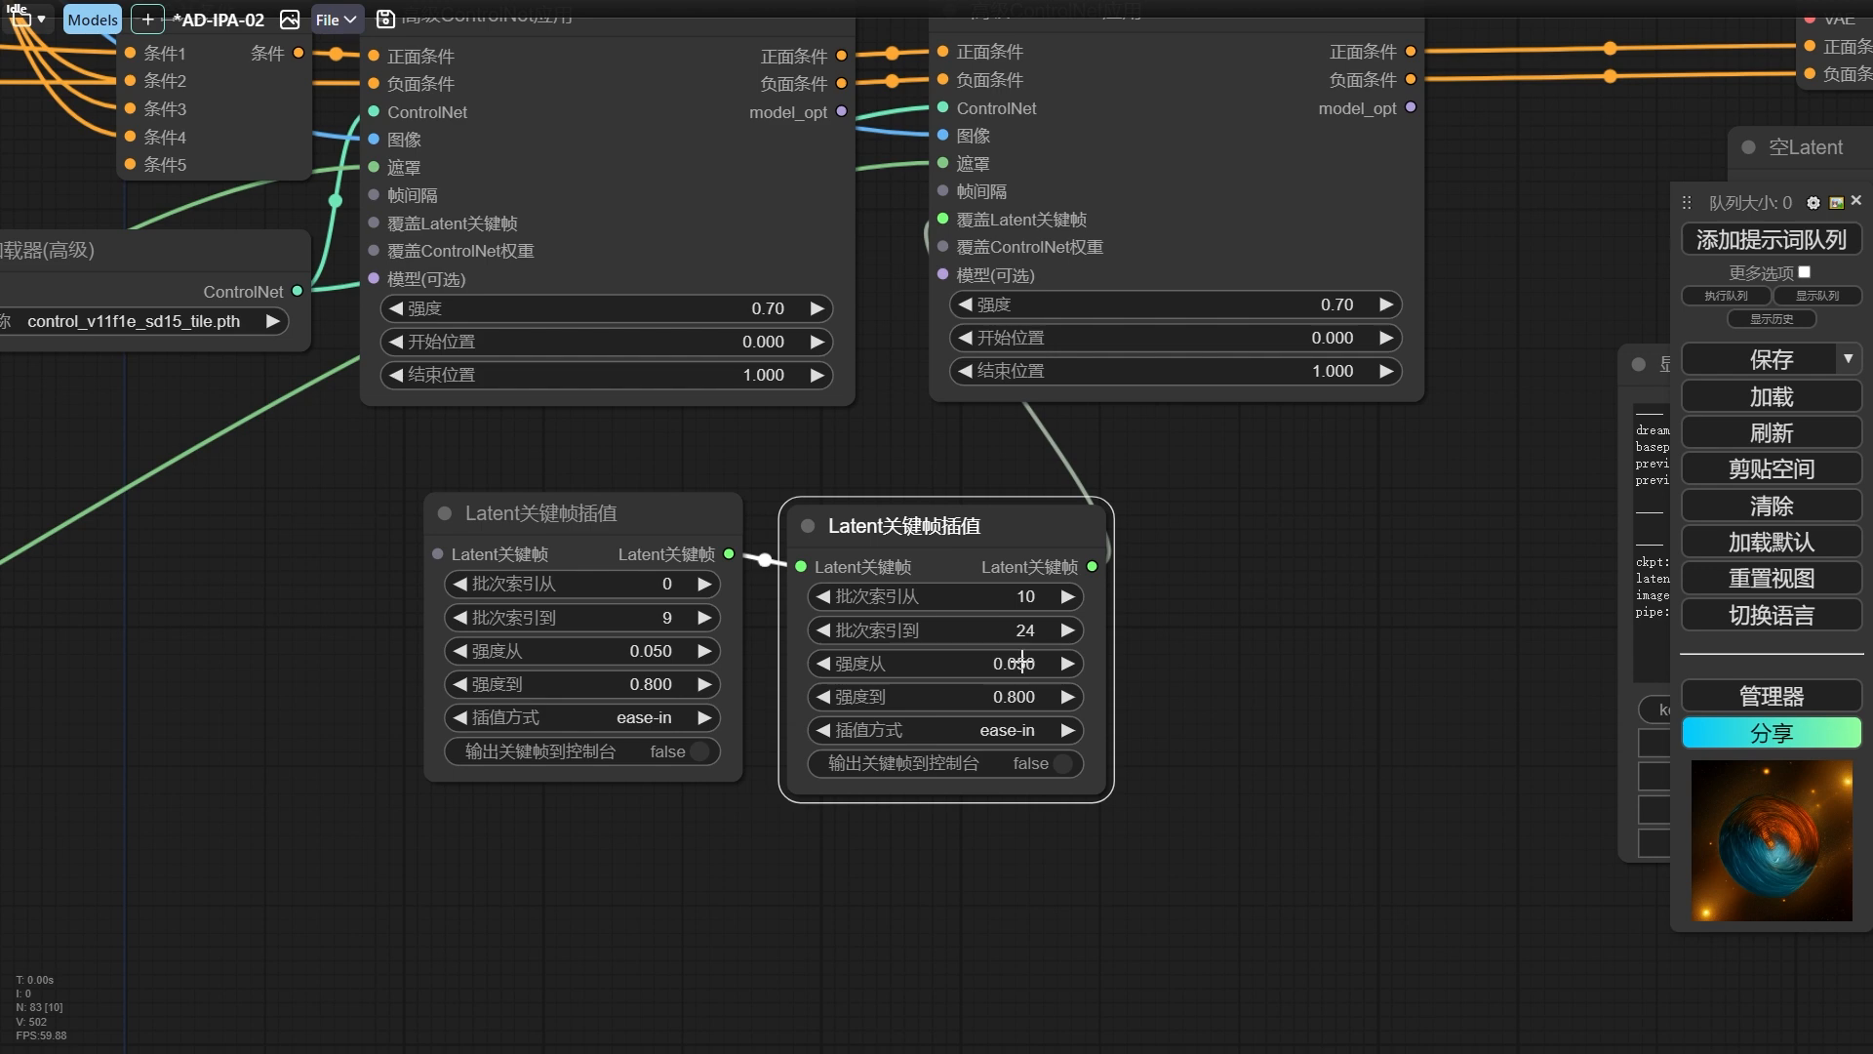
Set the second Latent关键帧插值 node's 强度从 to 0.8, 强度到 to 1.2 and 插值方式 to 线性 (linear).
click(1022, 662)
text(0.8)
key(Return)
click(1019, 697)
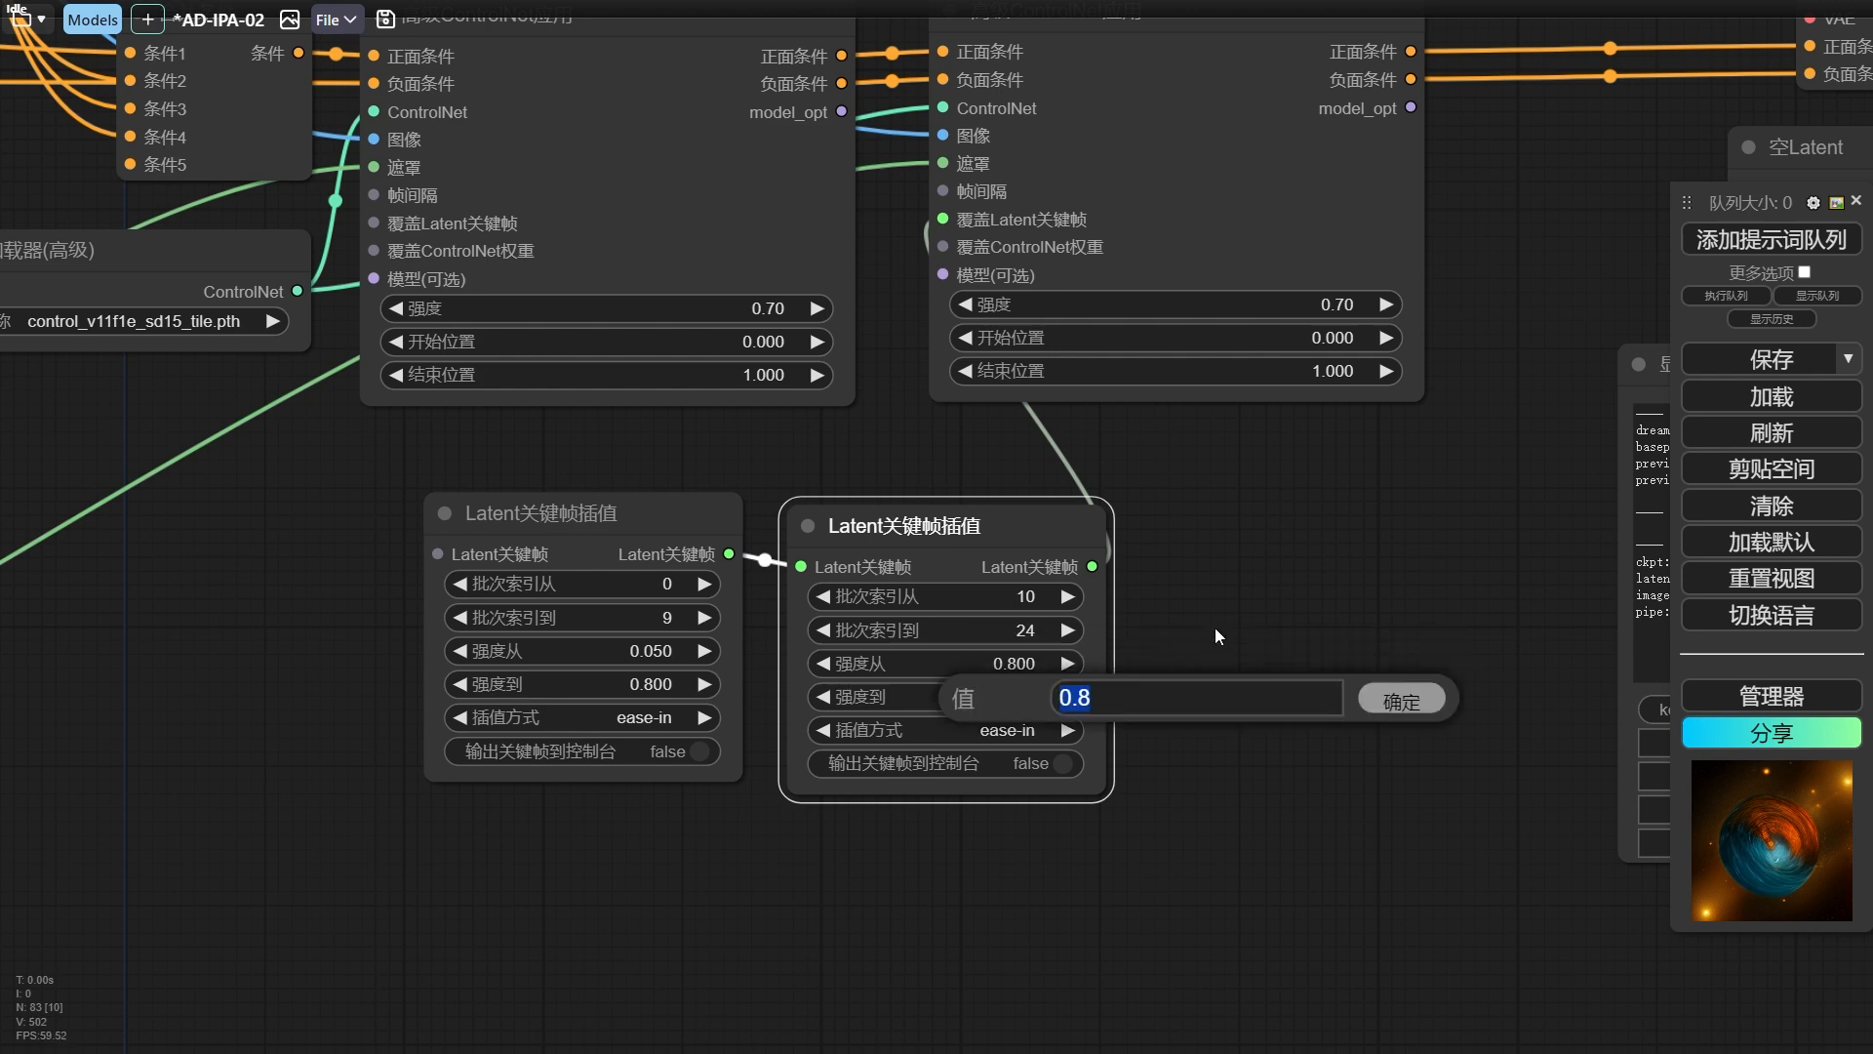
text(1.2)
key(Return)
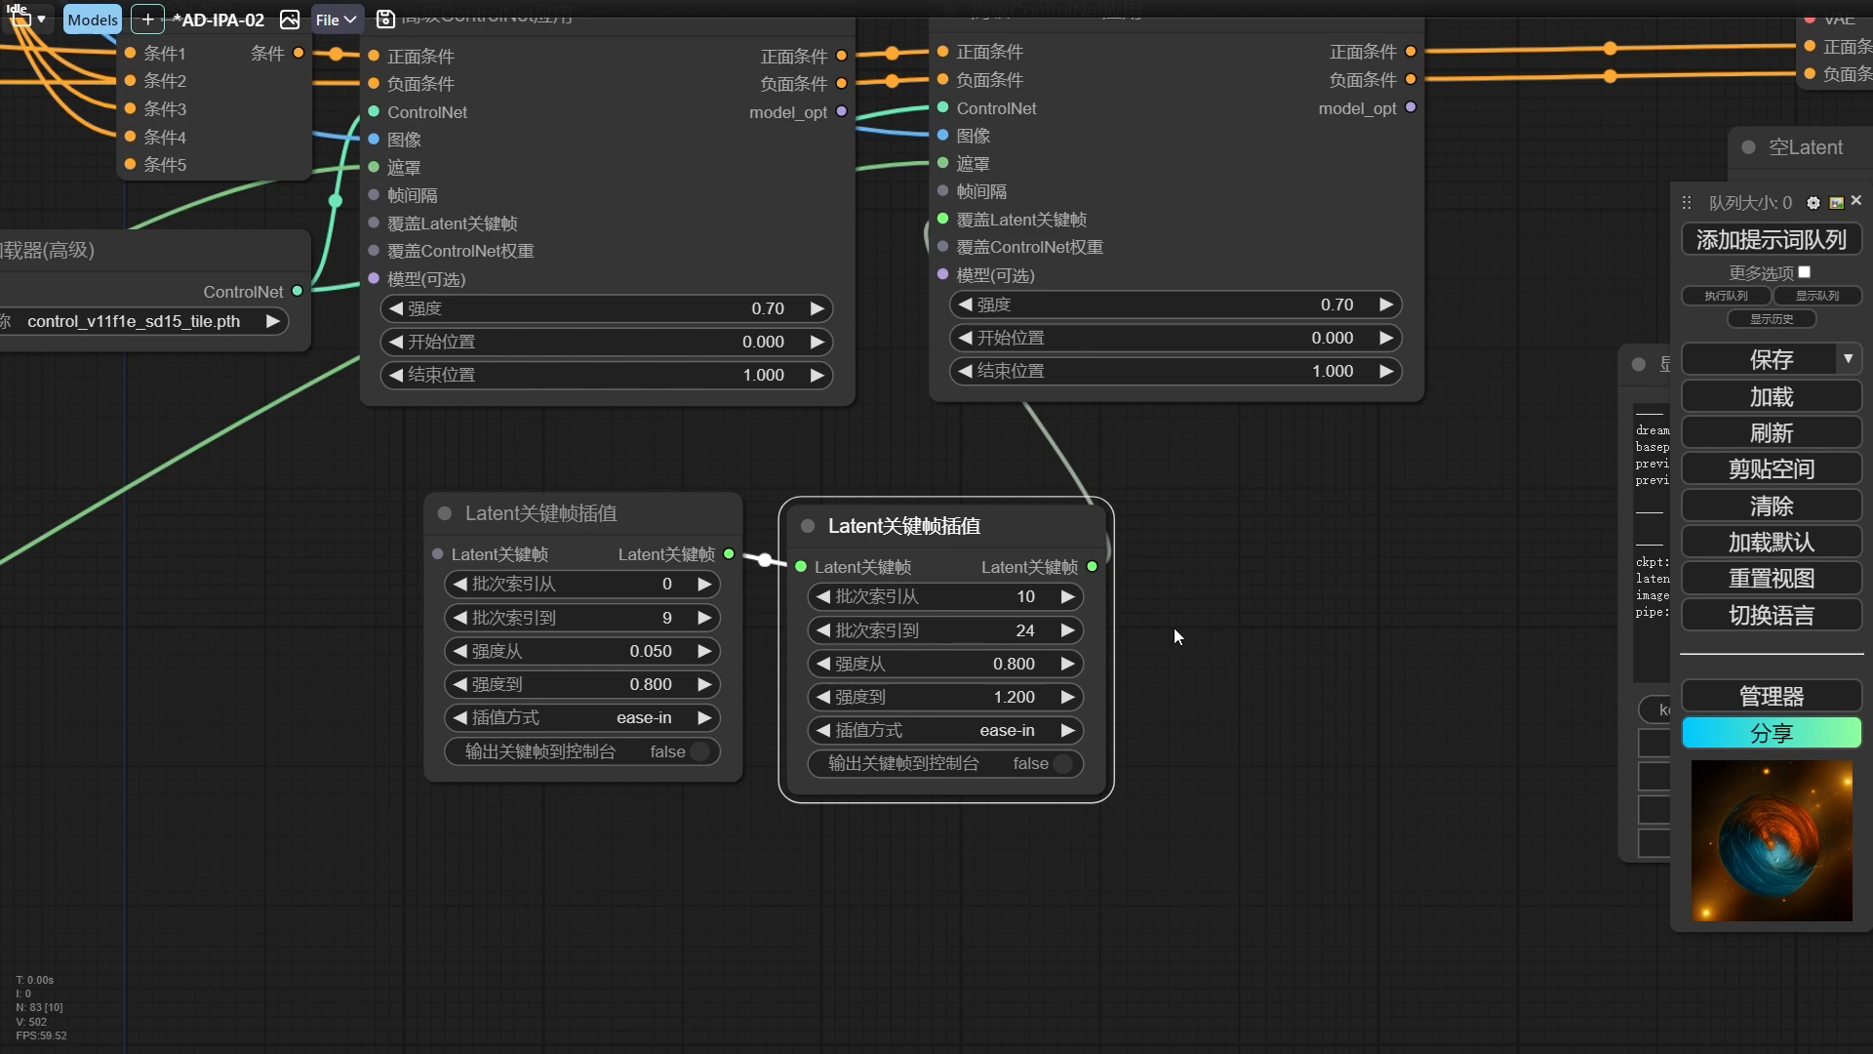
drag(970, 516, 964, 512)
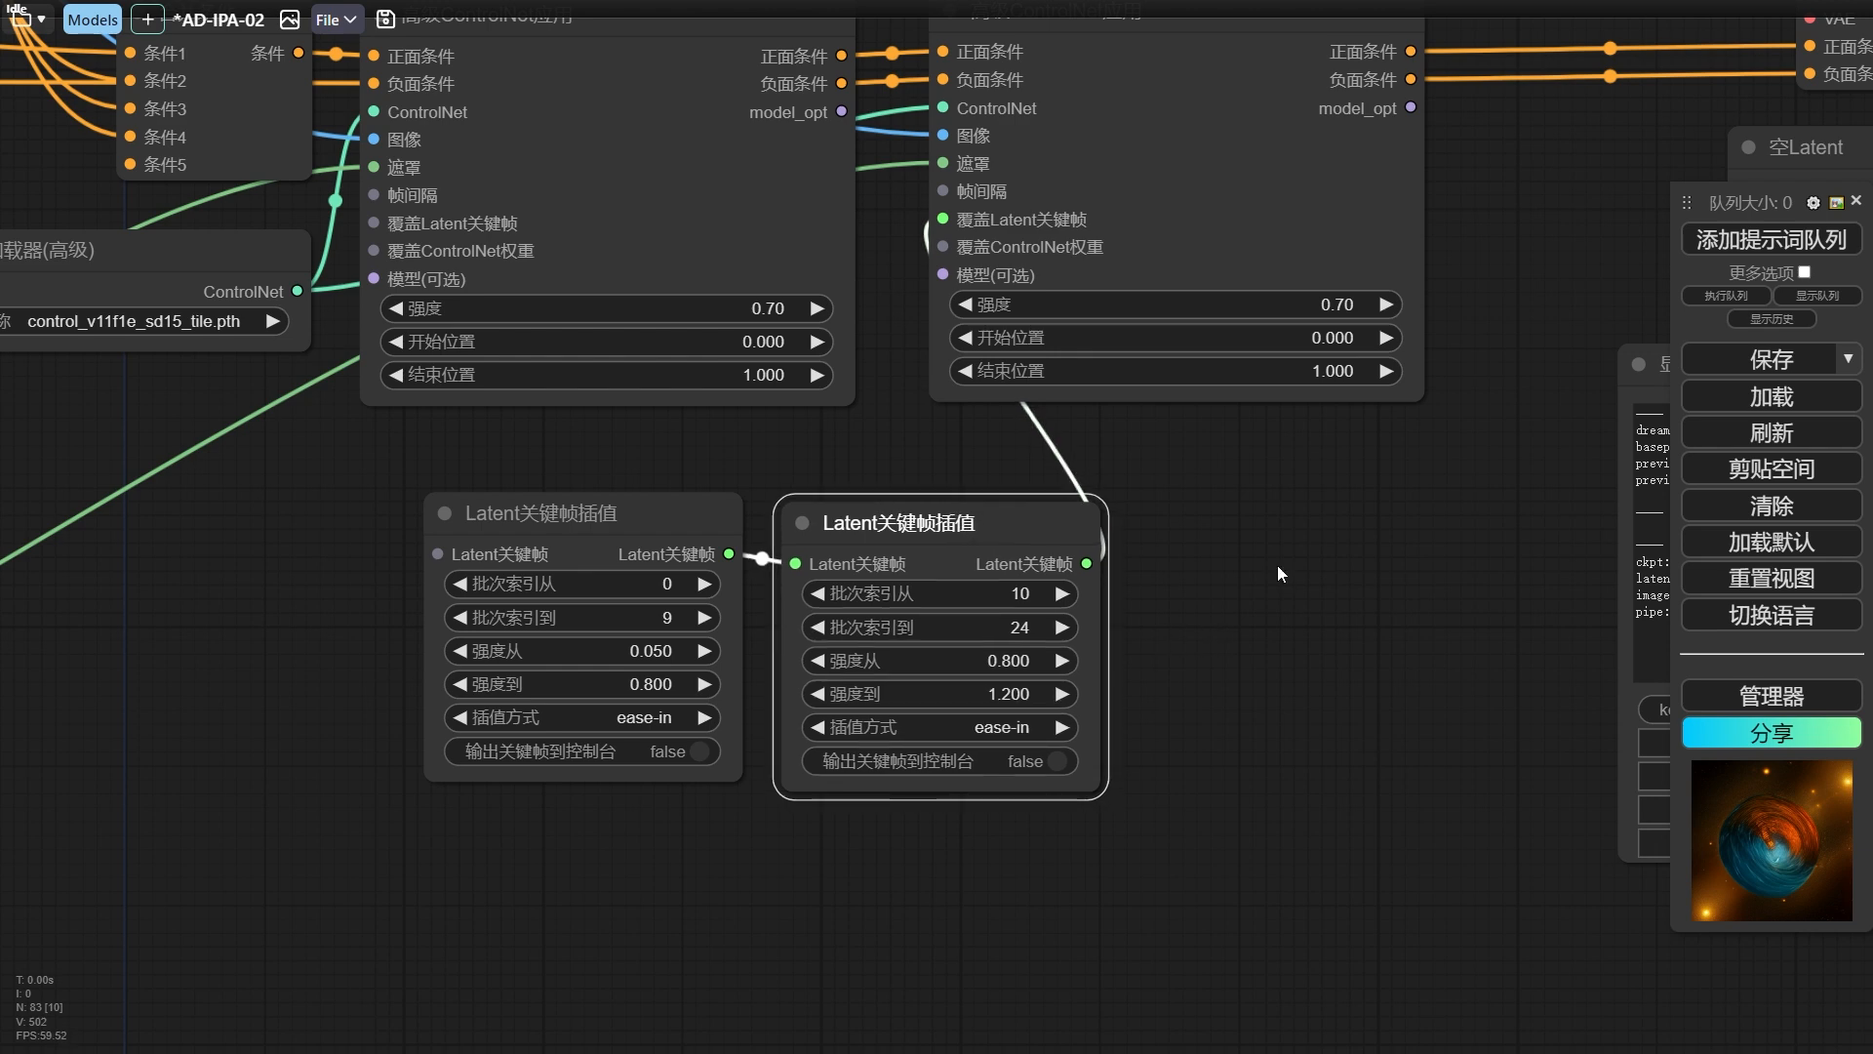
click(991, 728)
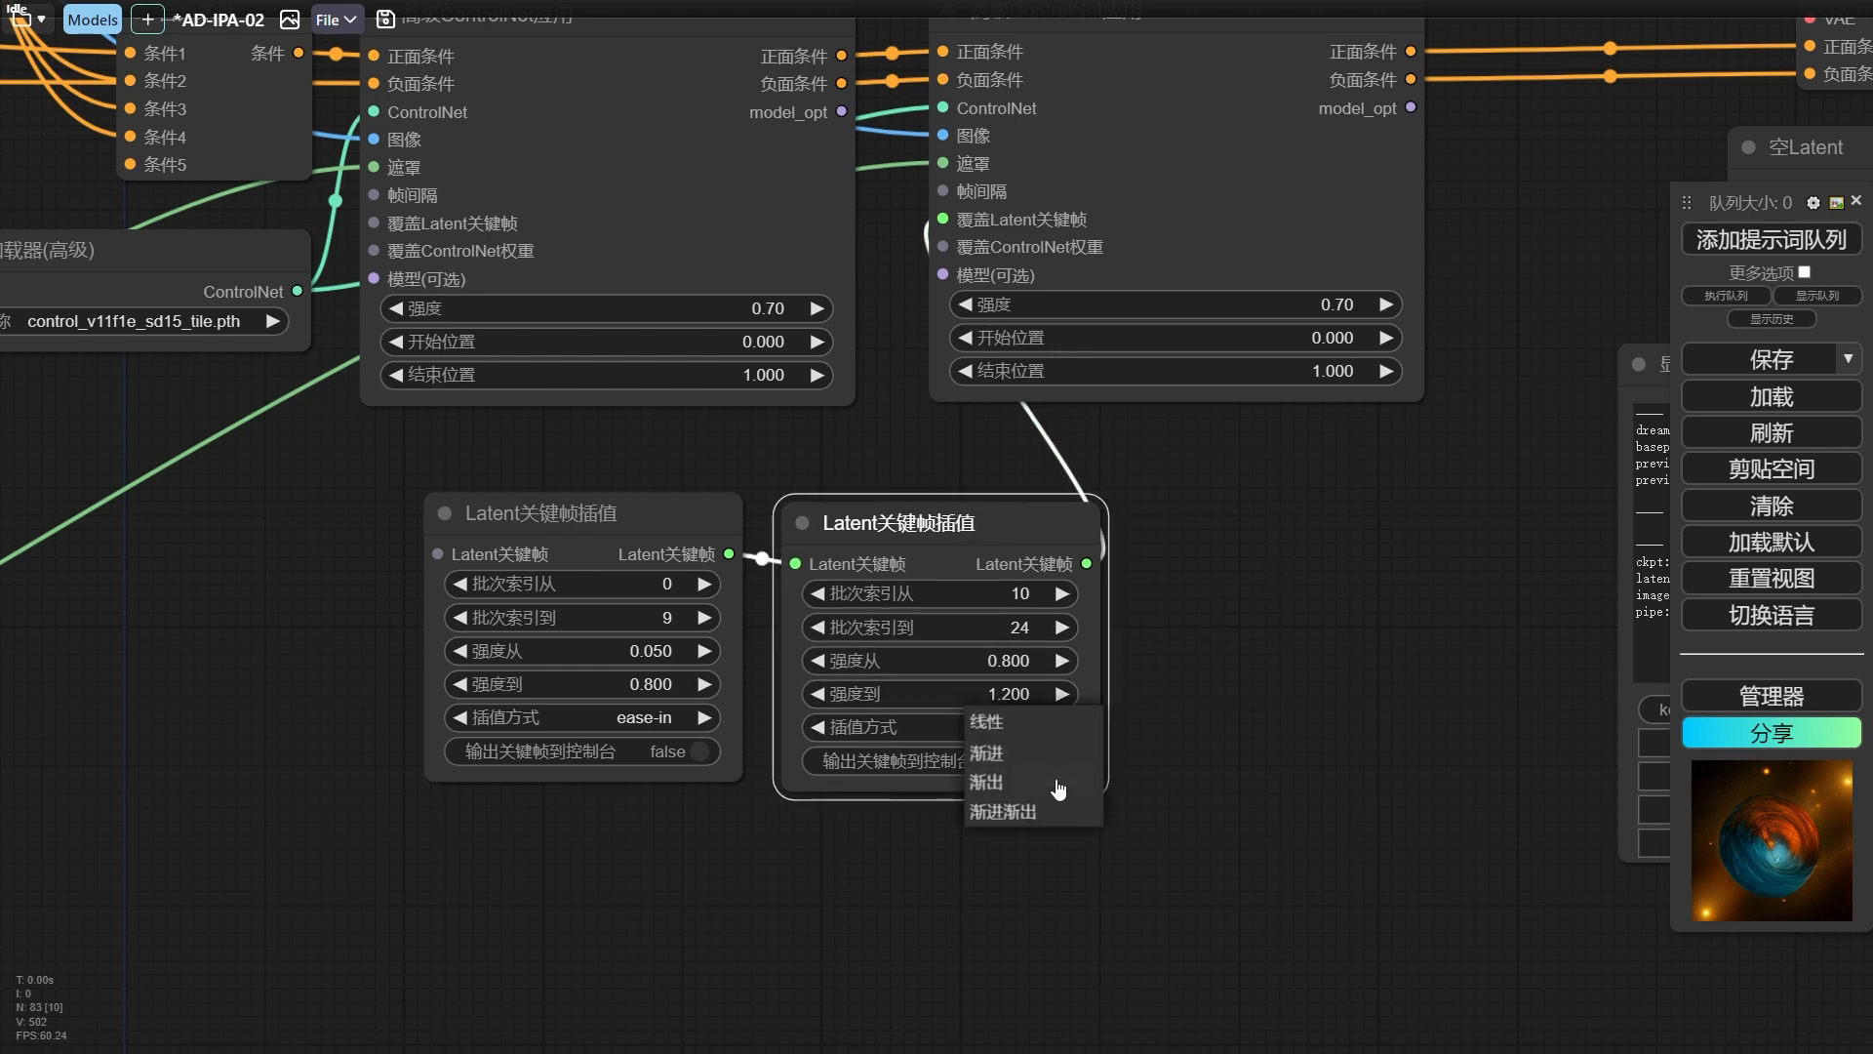
click(1015, 720)
drag(978, 524, 971, 521)
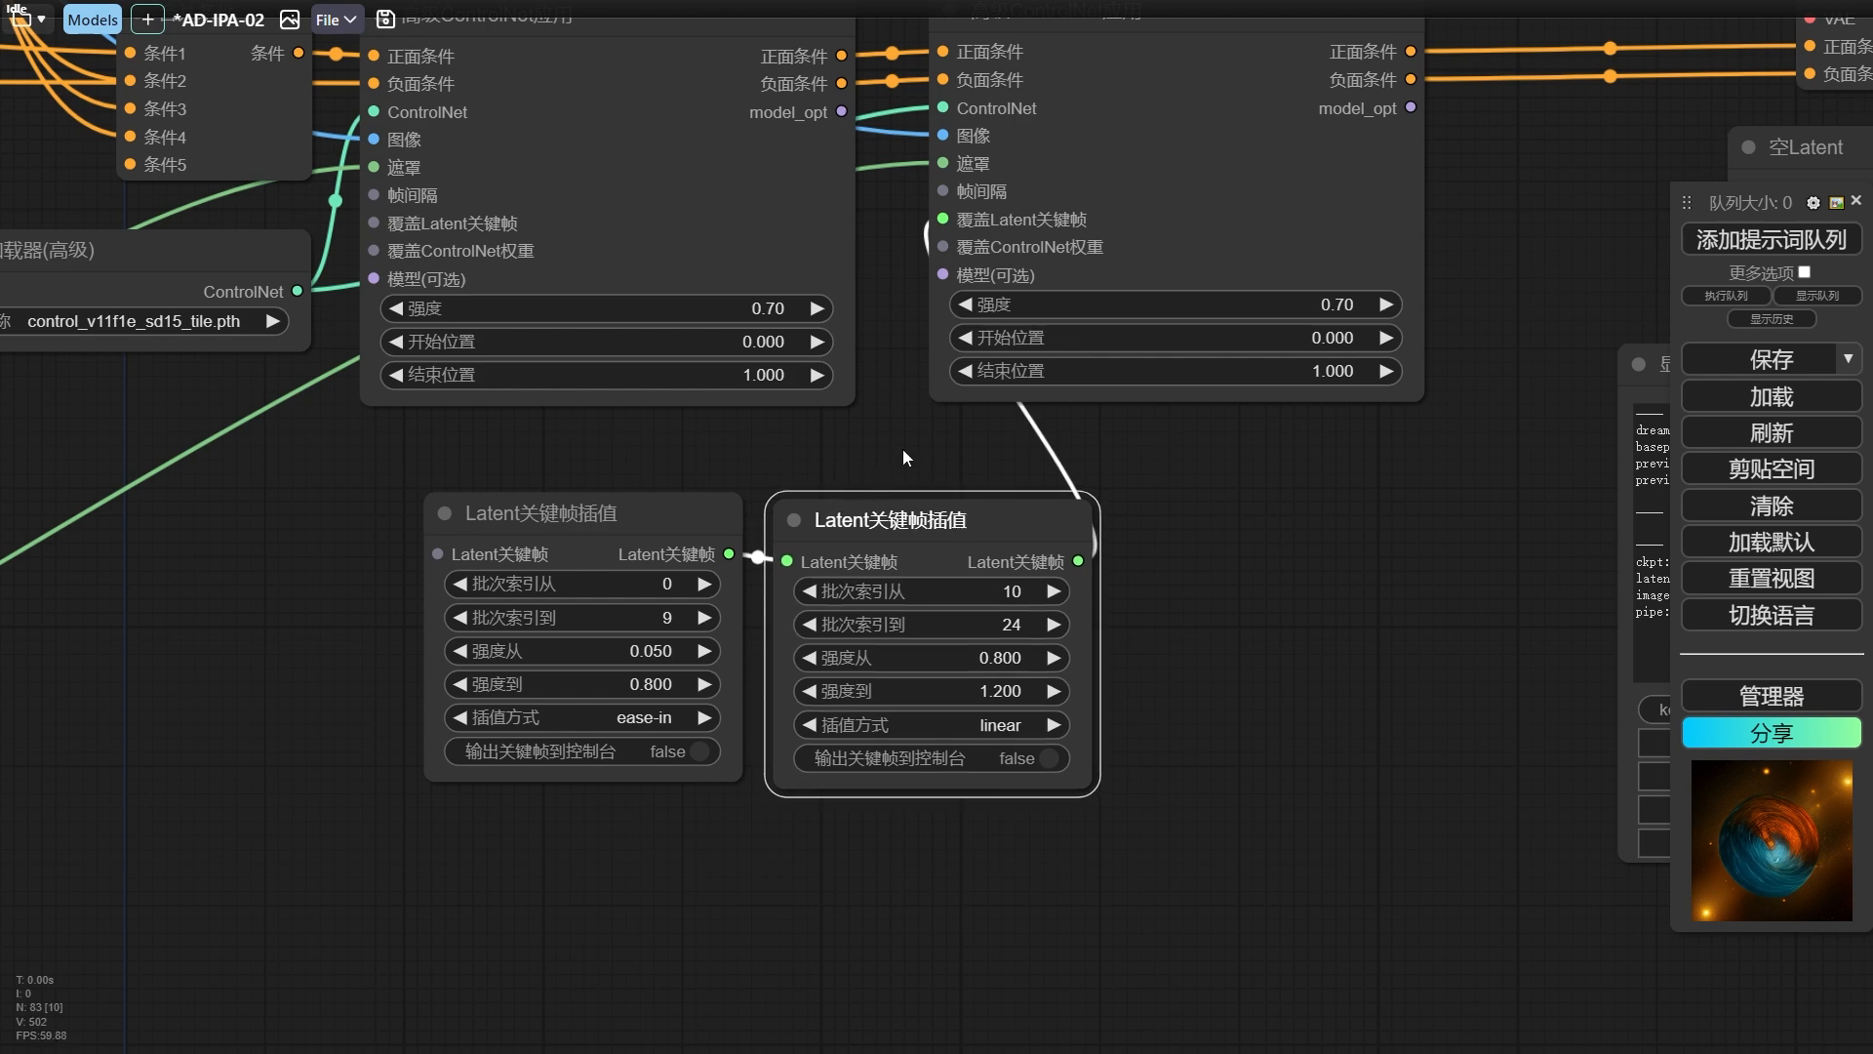
Copy the linked pair of Latent关键帧插值 nodes to the space below the first 高级ControlNet应用 node.
scroll(903, 449, down, 2)
drag(865, 582, 1203, 564)
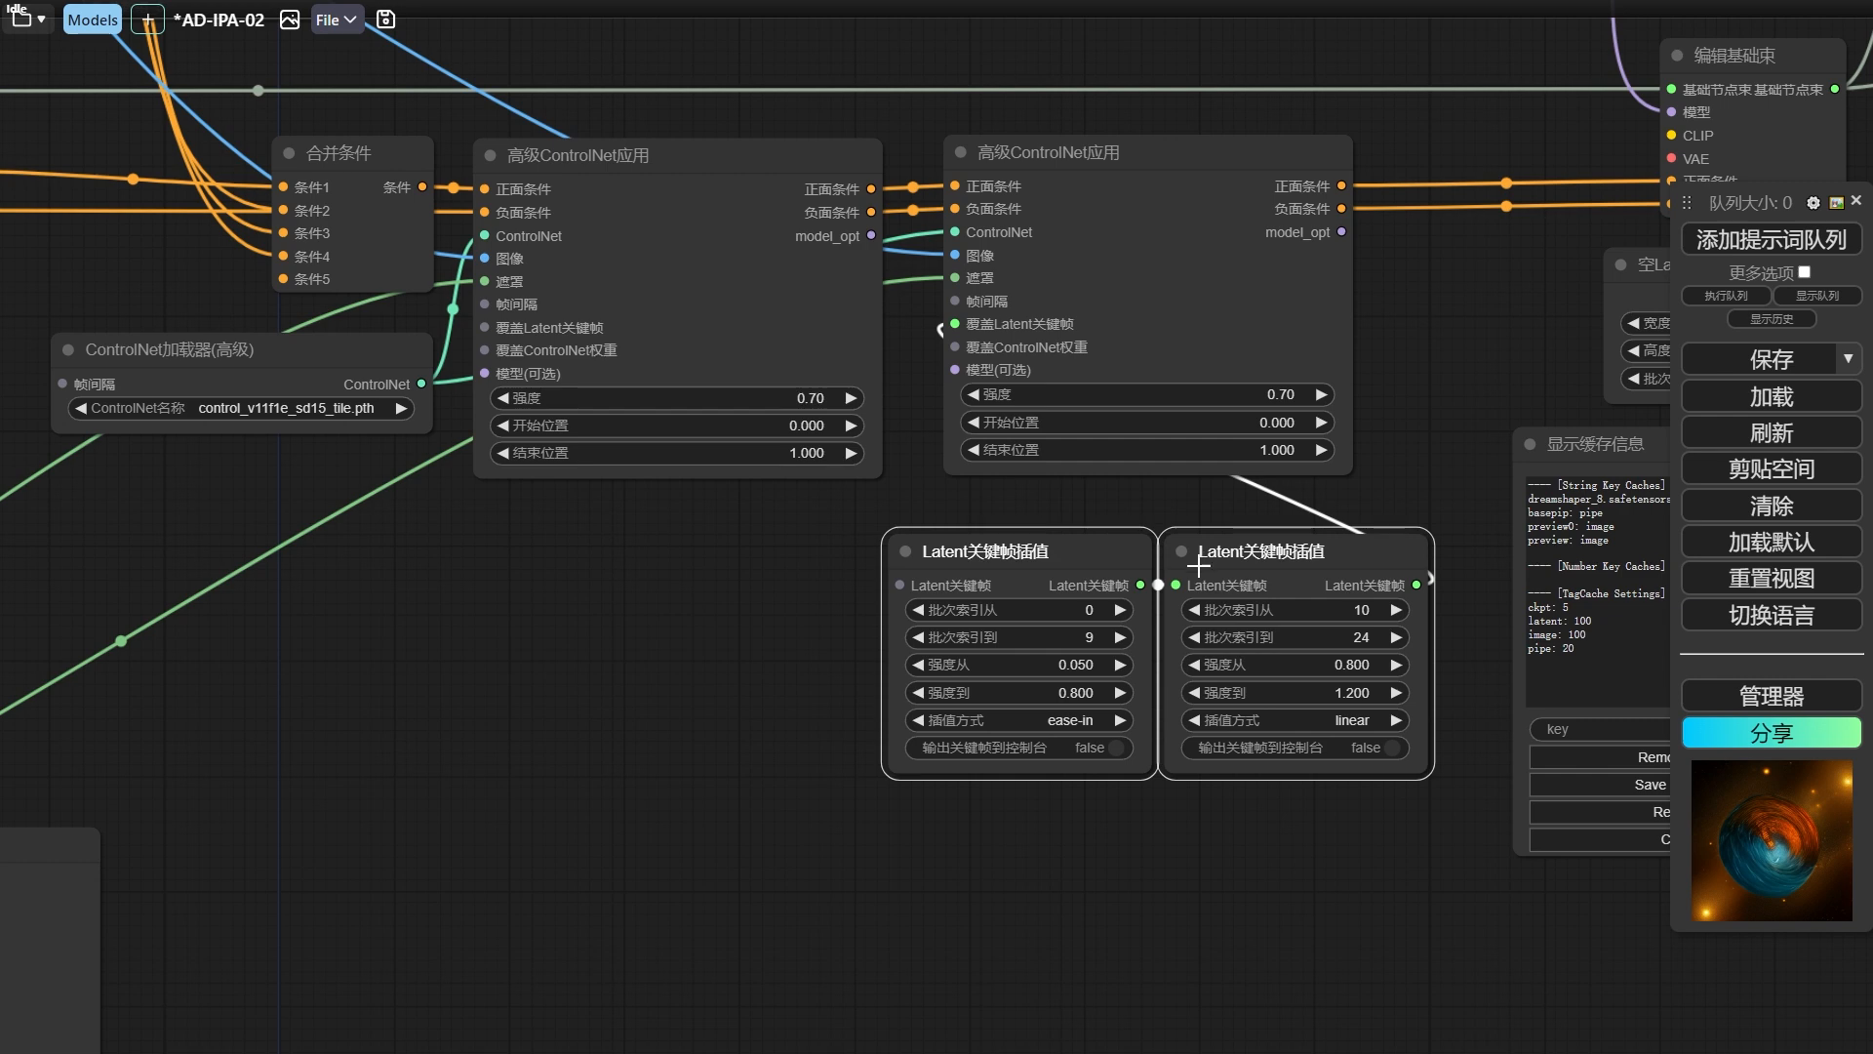
click(116, 577)
key(ctrl+v)
drag(527, 573, 851, 594)
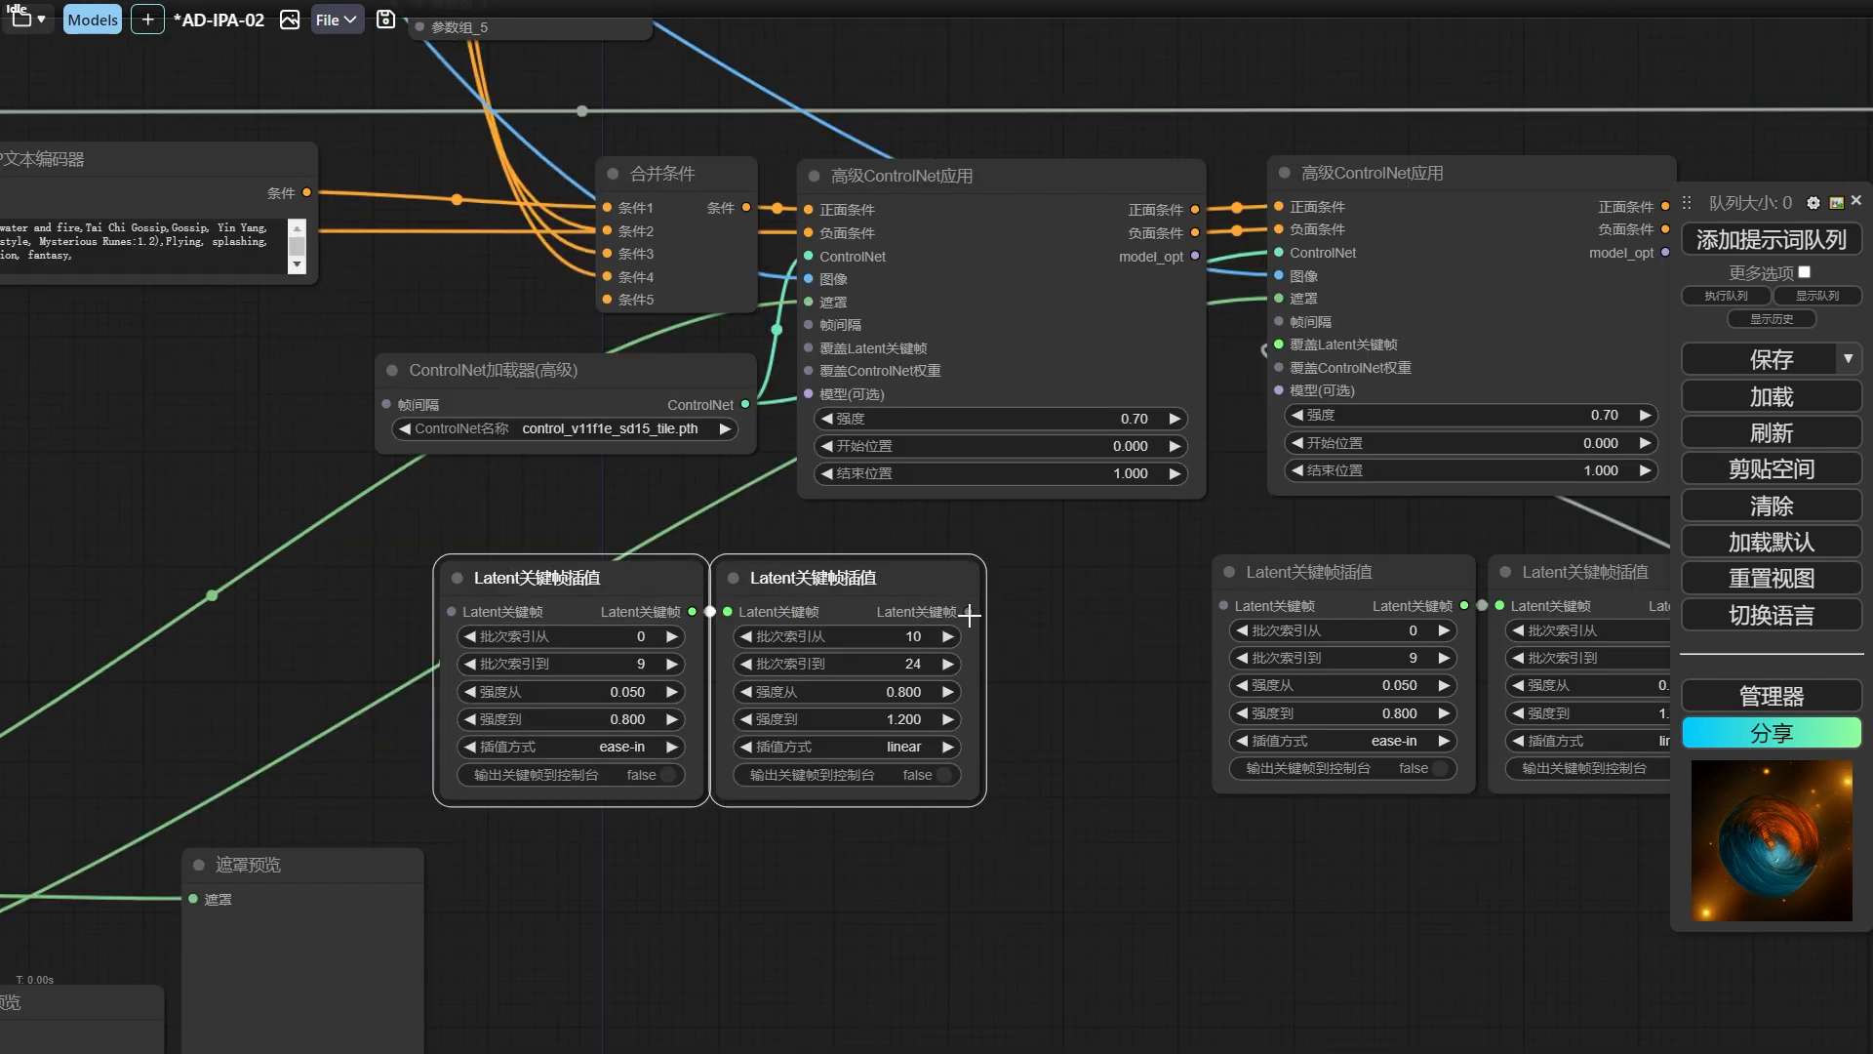
Connect the copied pair's output to the 覆盖Latent关键帧 input of the first 高级ControlNet应用 node and tidy the two nodes' positions.
drag(969, 613, 816, 351)
drag(582, 592, 537, 596)
drag(828, 583, 812, 582)
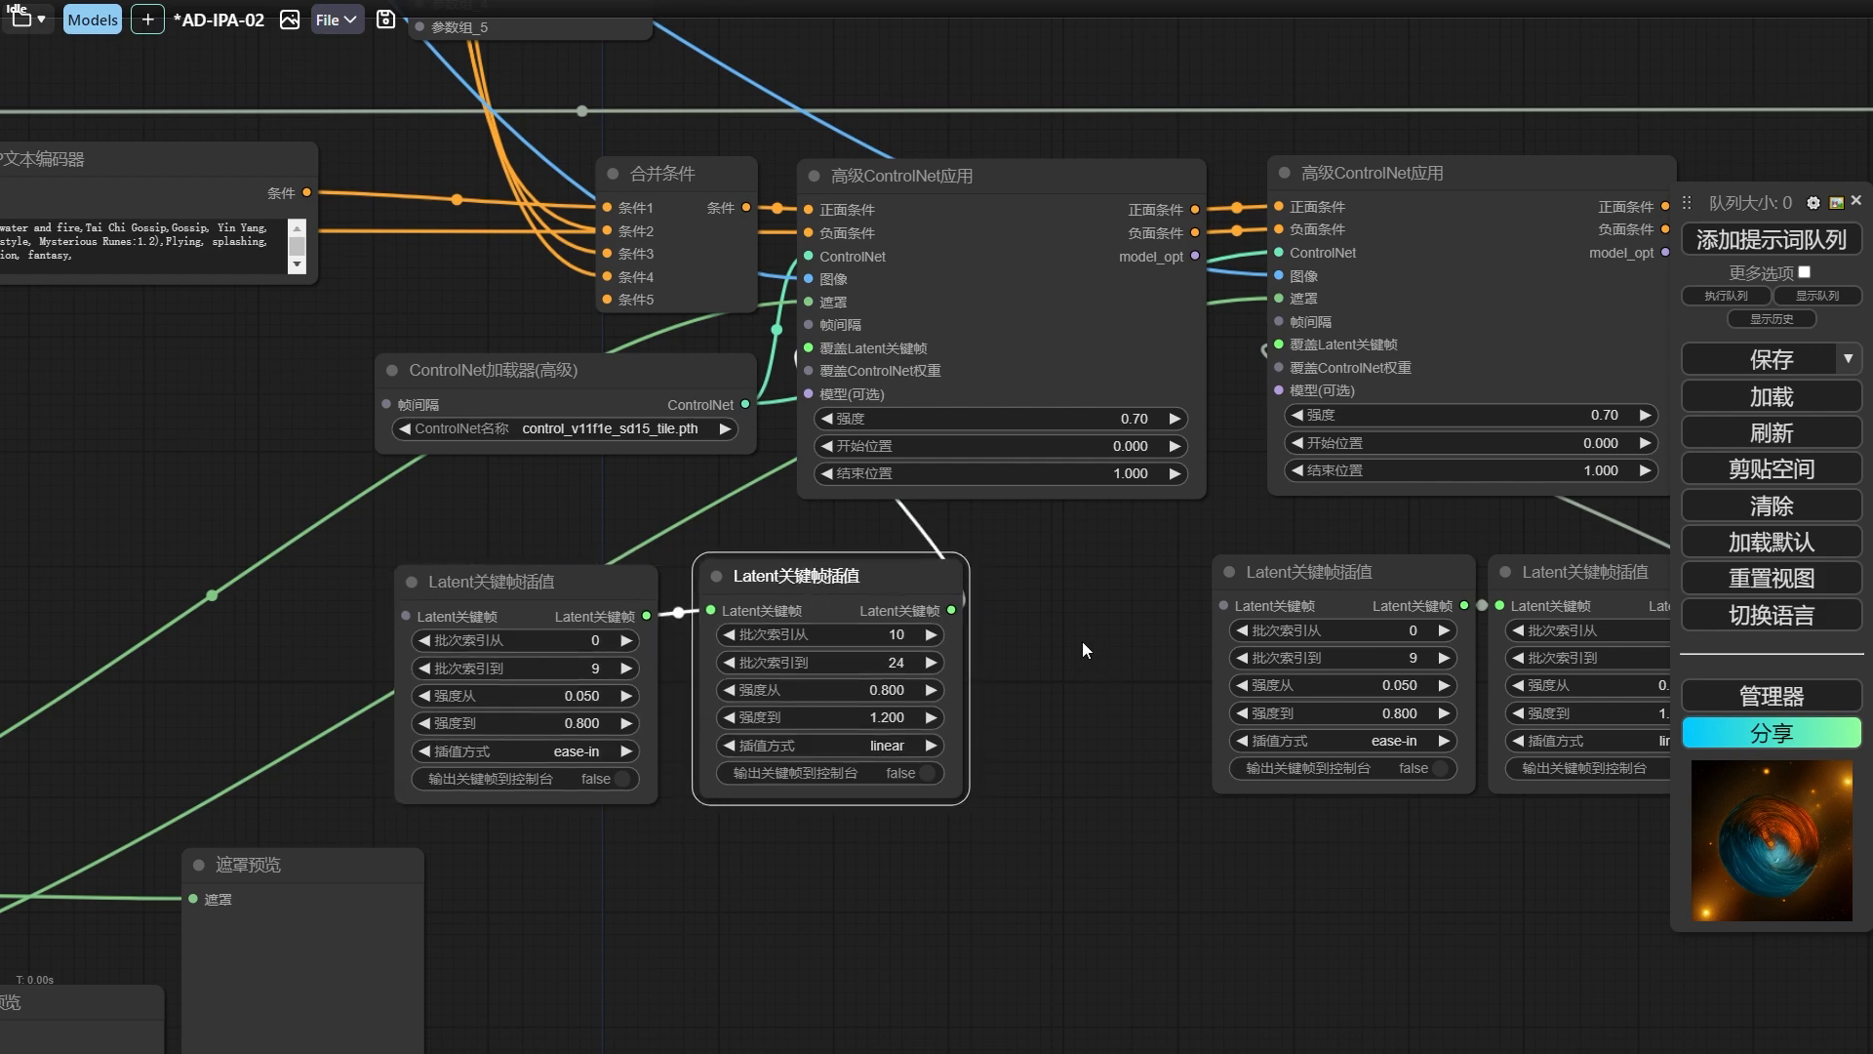
Look over the 预览图像 frames and the video in the 合并为视频 node against the new keyframe setup.
scroll(1092, 681, down, 5)
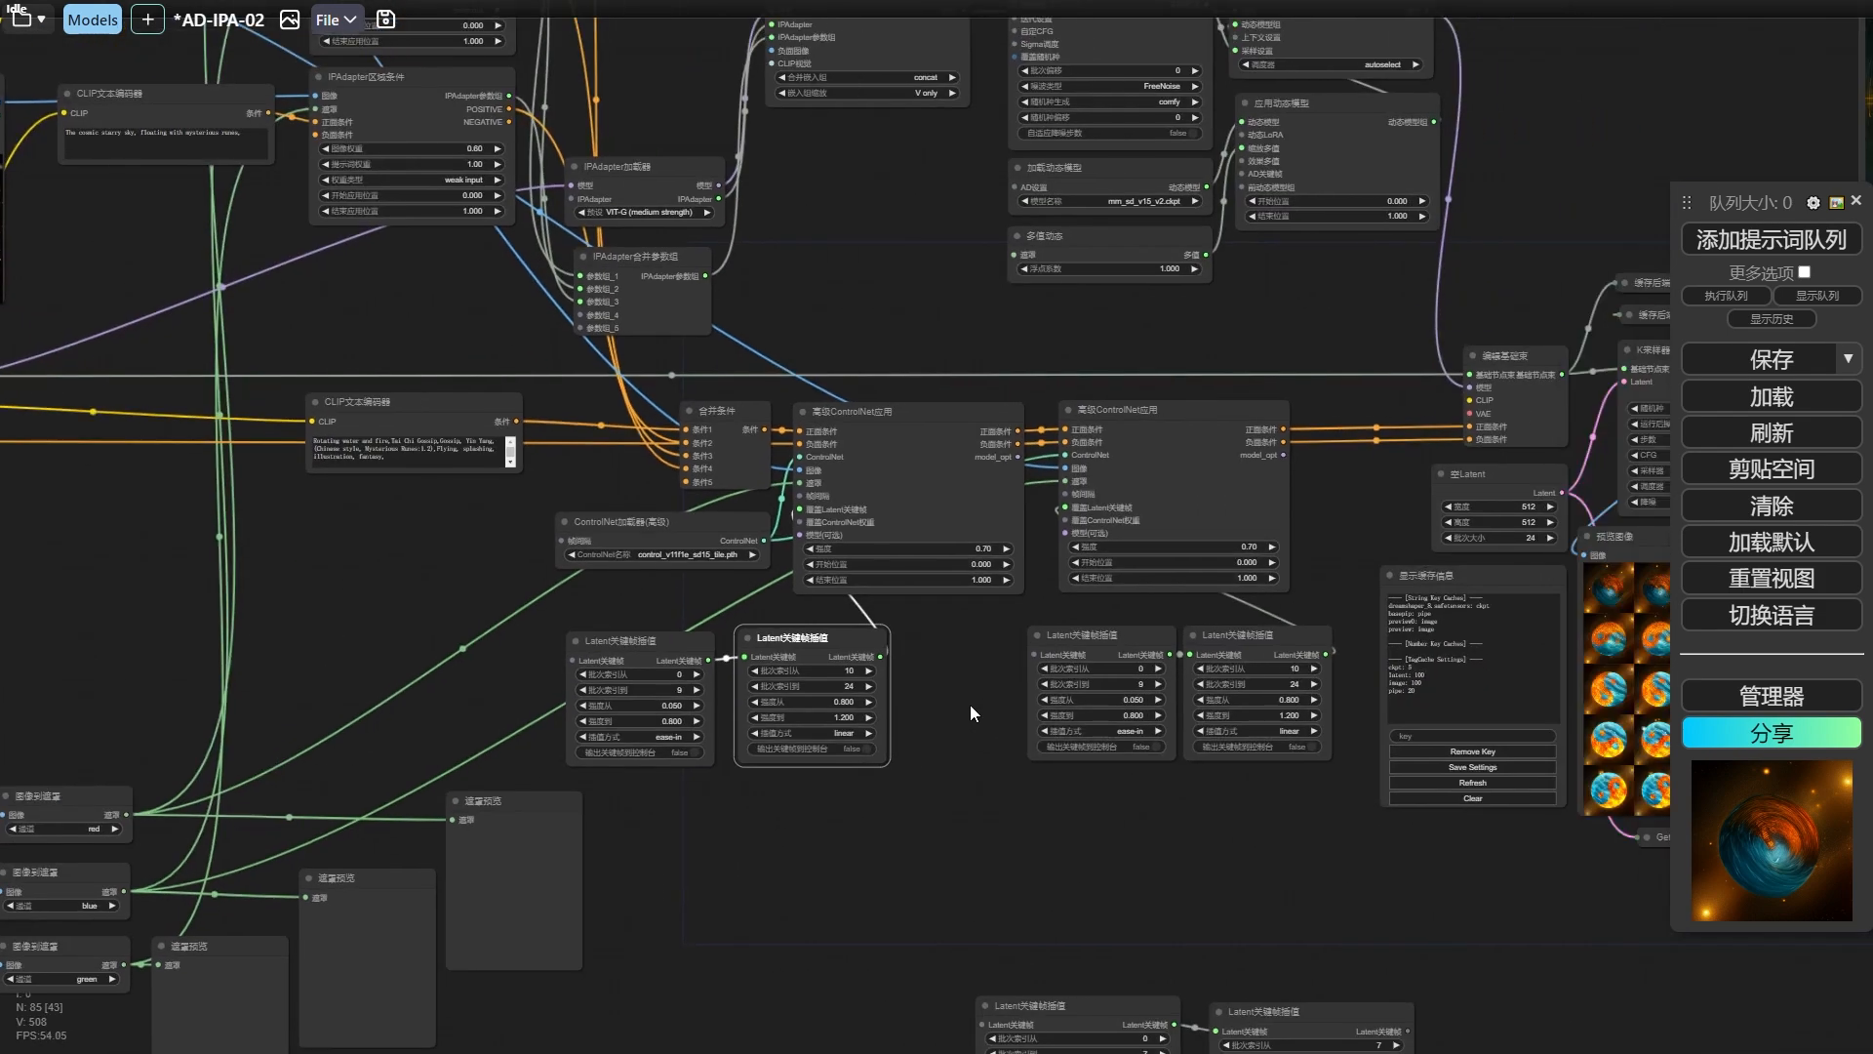
drag(986, 688, 472, 702)
scroll(1383, 919, up, 4)
drag(1401, 915, 984, 974)
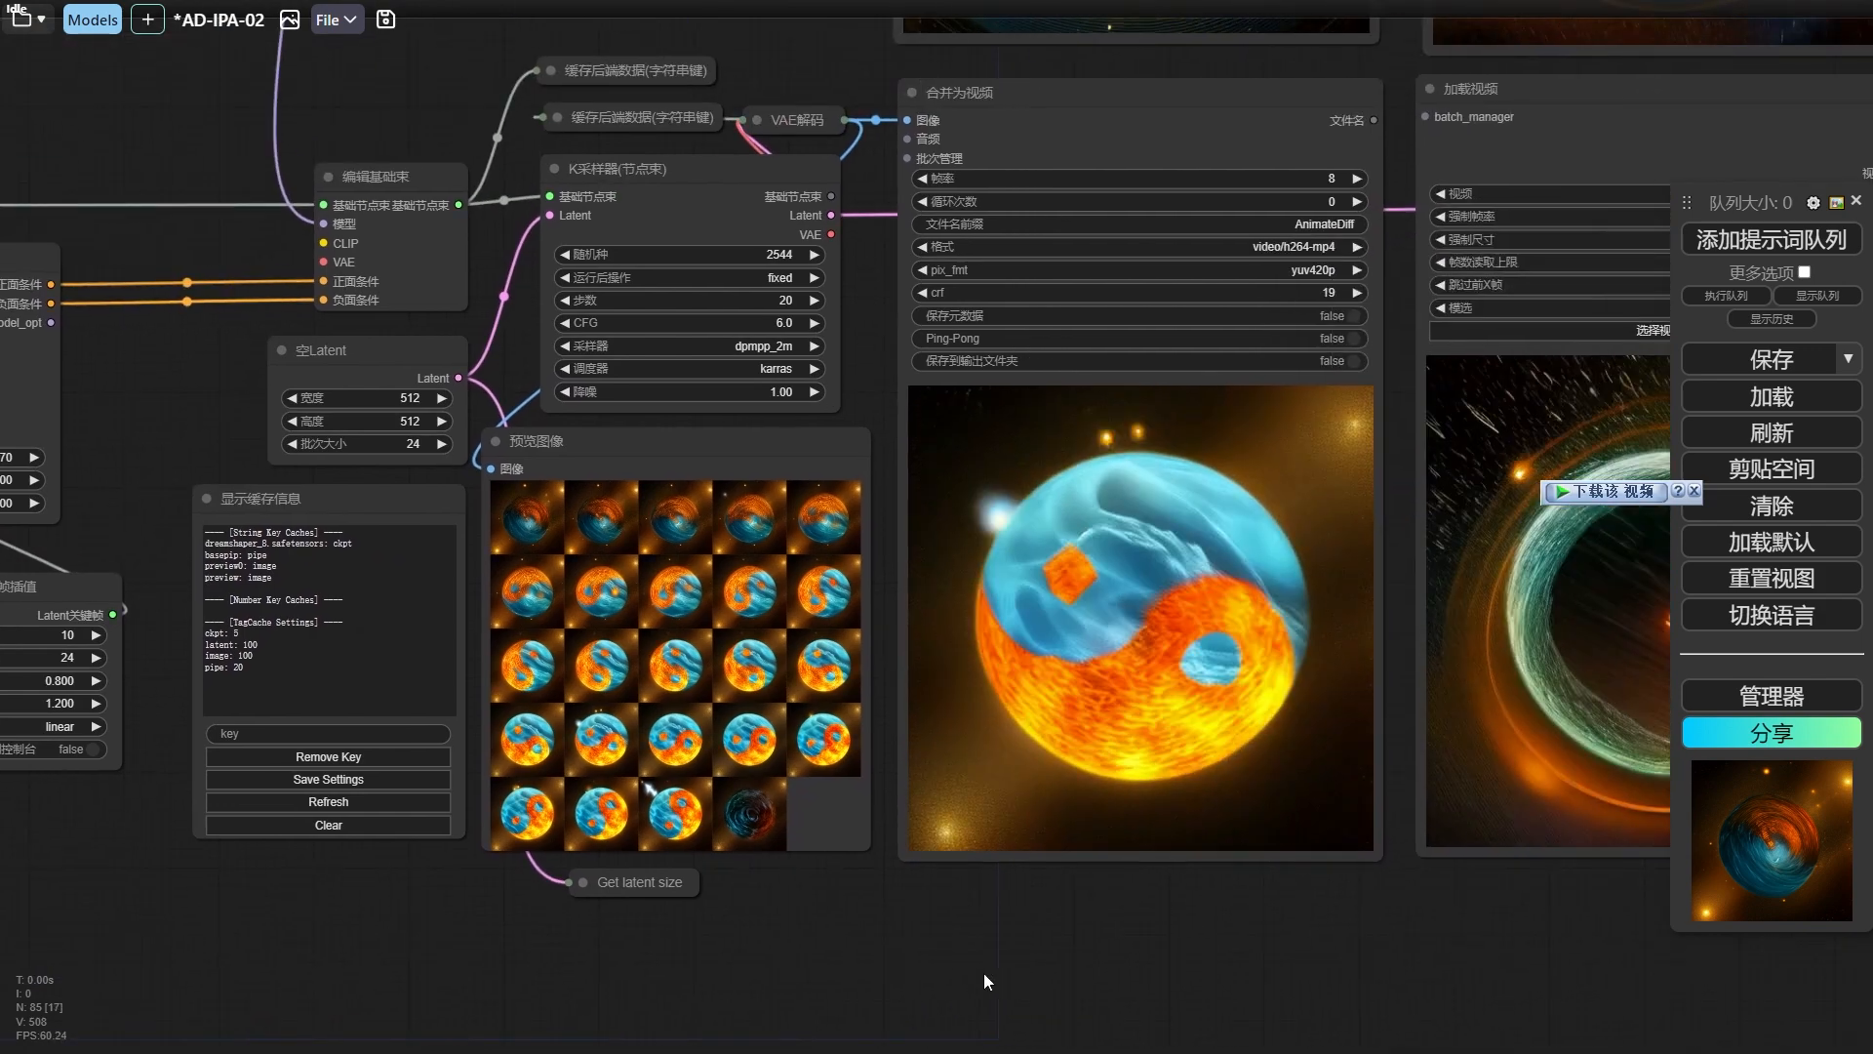
scroll(989, 966, down, 2)
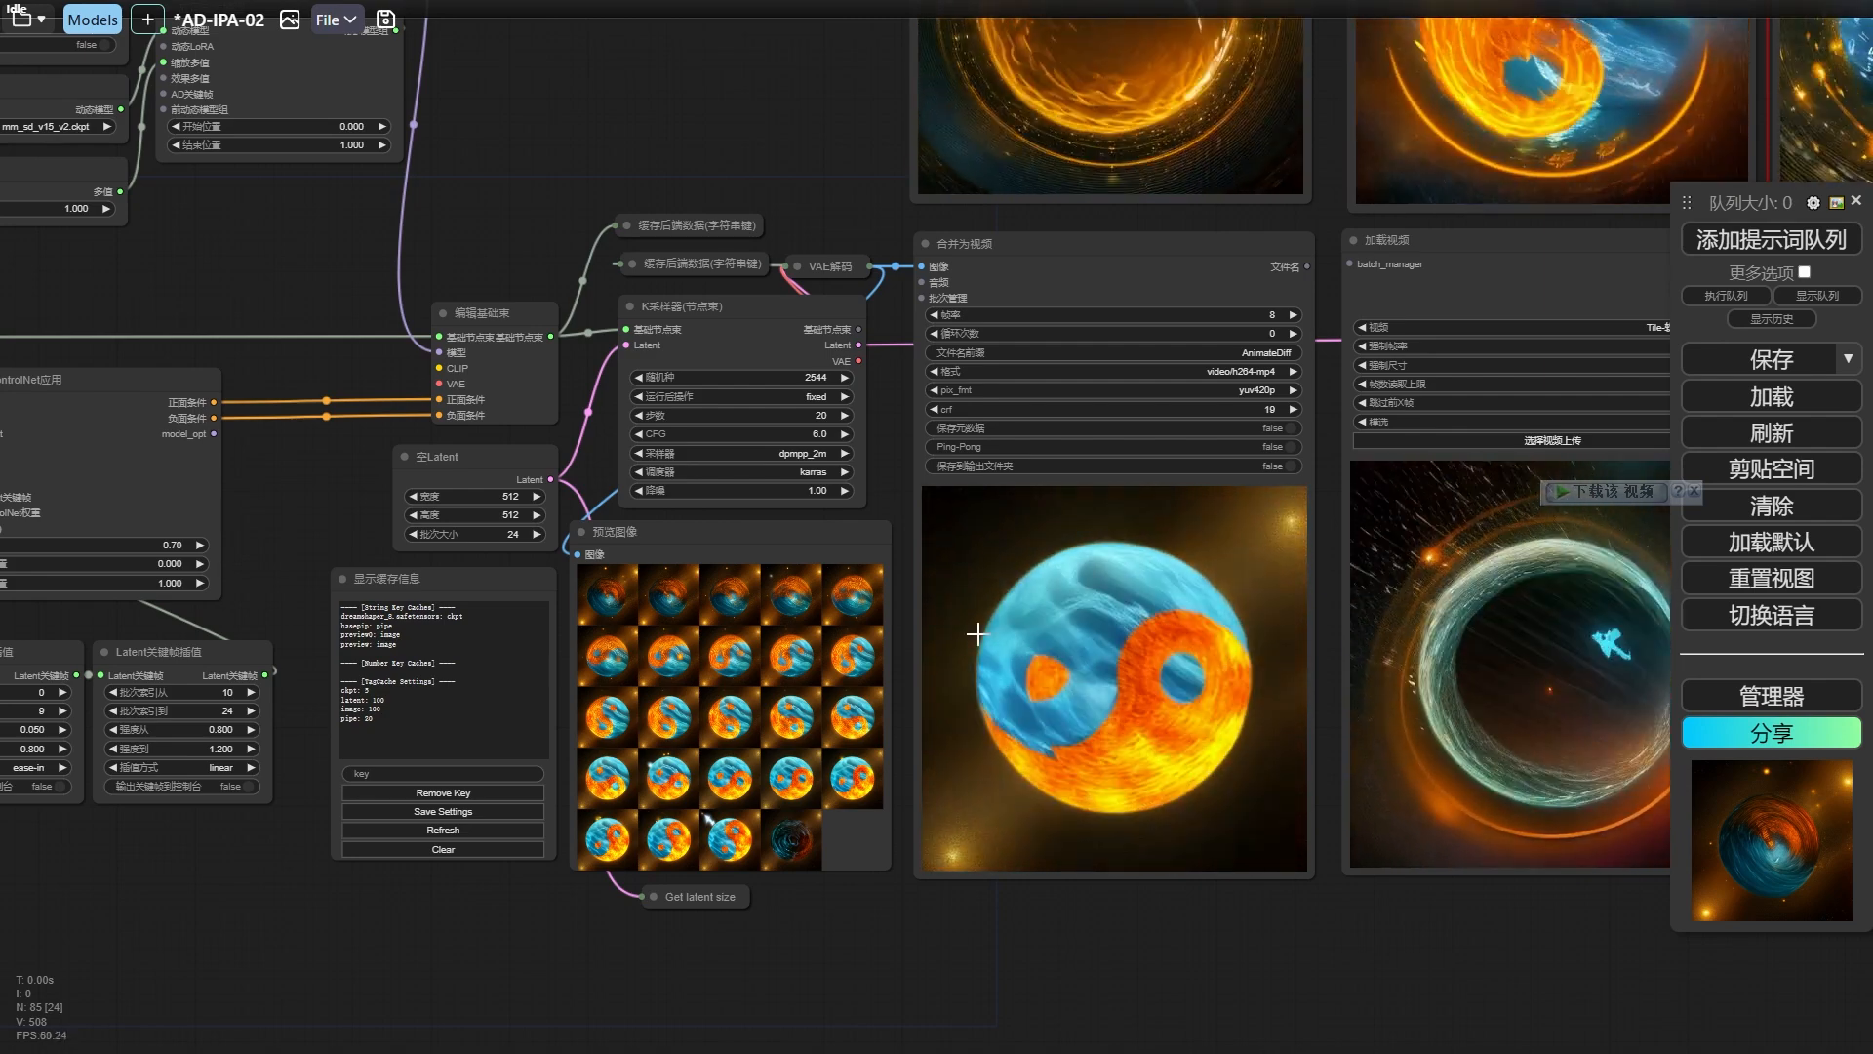
drag(324, 501, 904, 638)
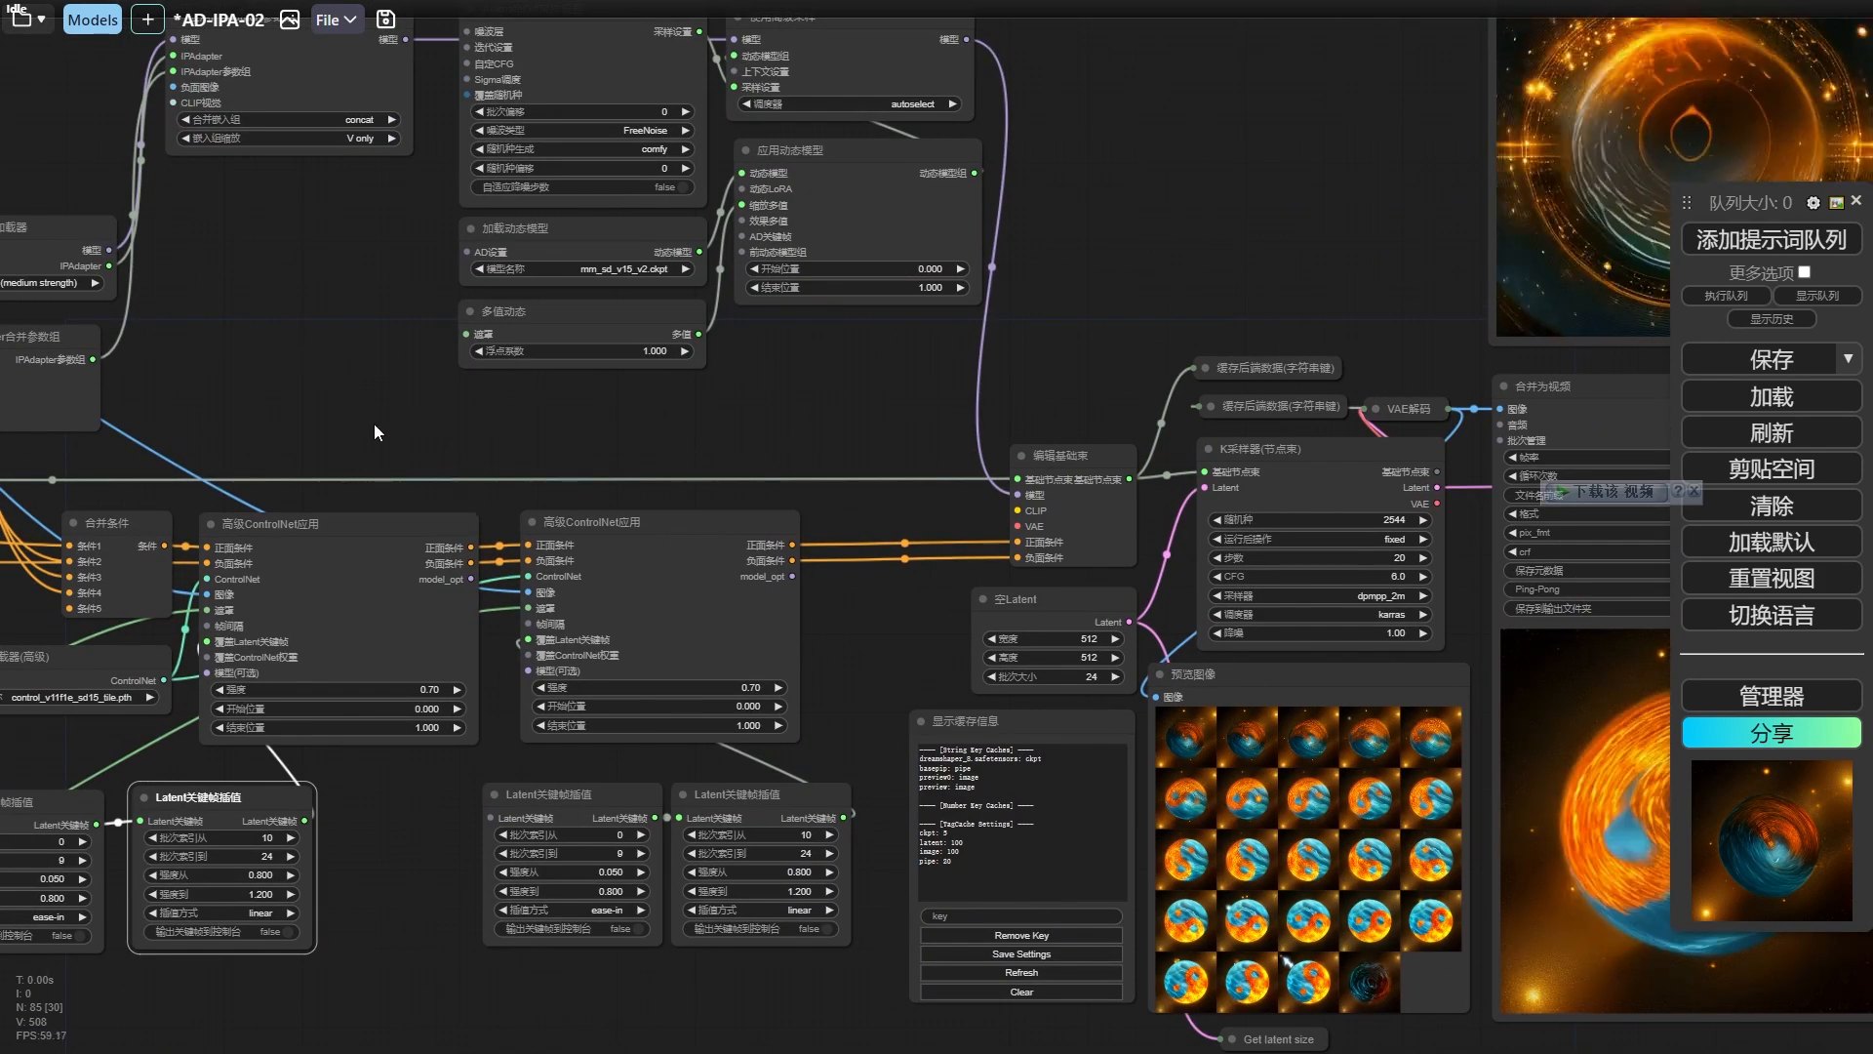
Set the 图像权重 of the first IPAdapter区域条件 node (water prompt) to 0.5 and look through its 权重类型 options.
drag(373, 423, 853, 647)
drag(541, 321, 1152, 624)
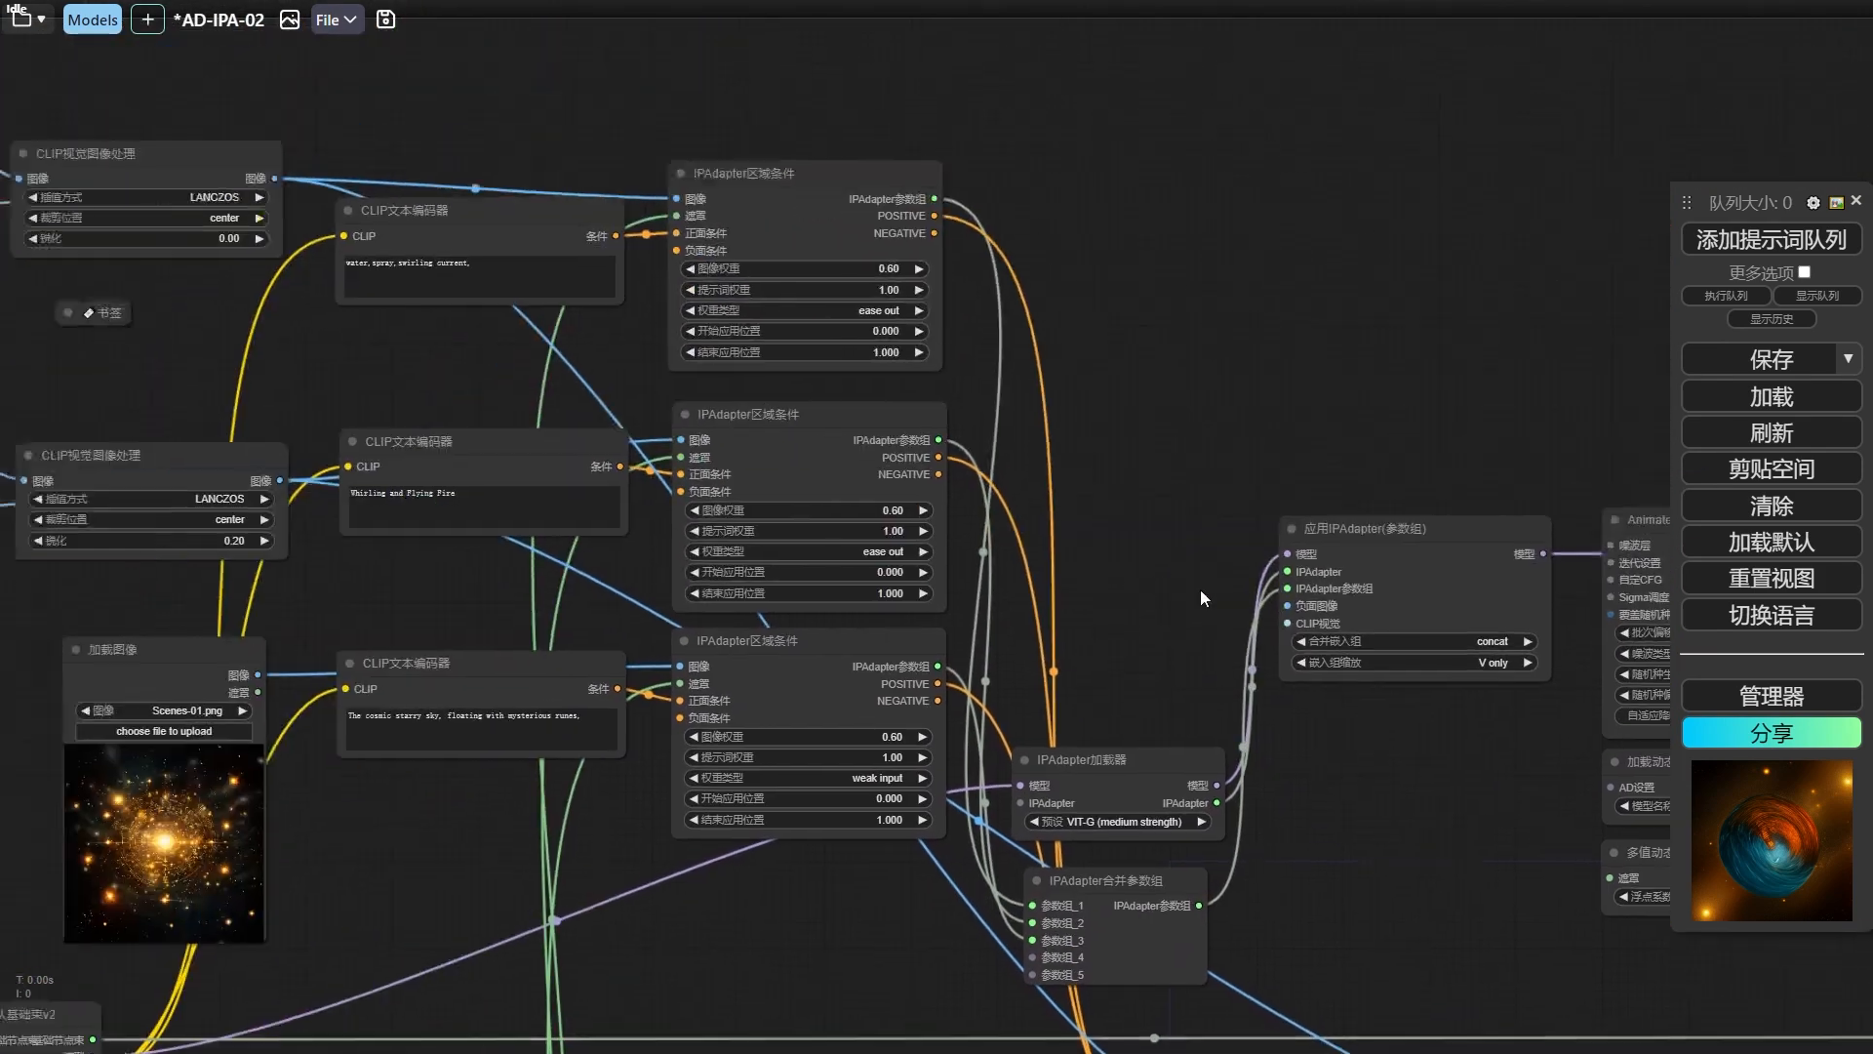
drag(437, 362, 531, 413)
click(986, 317)
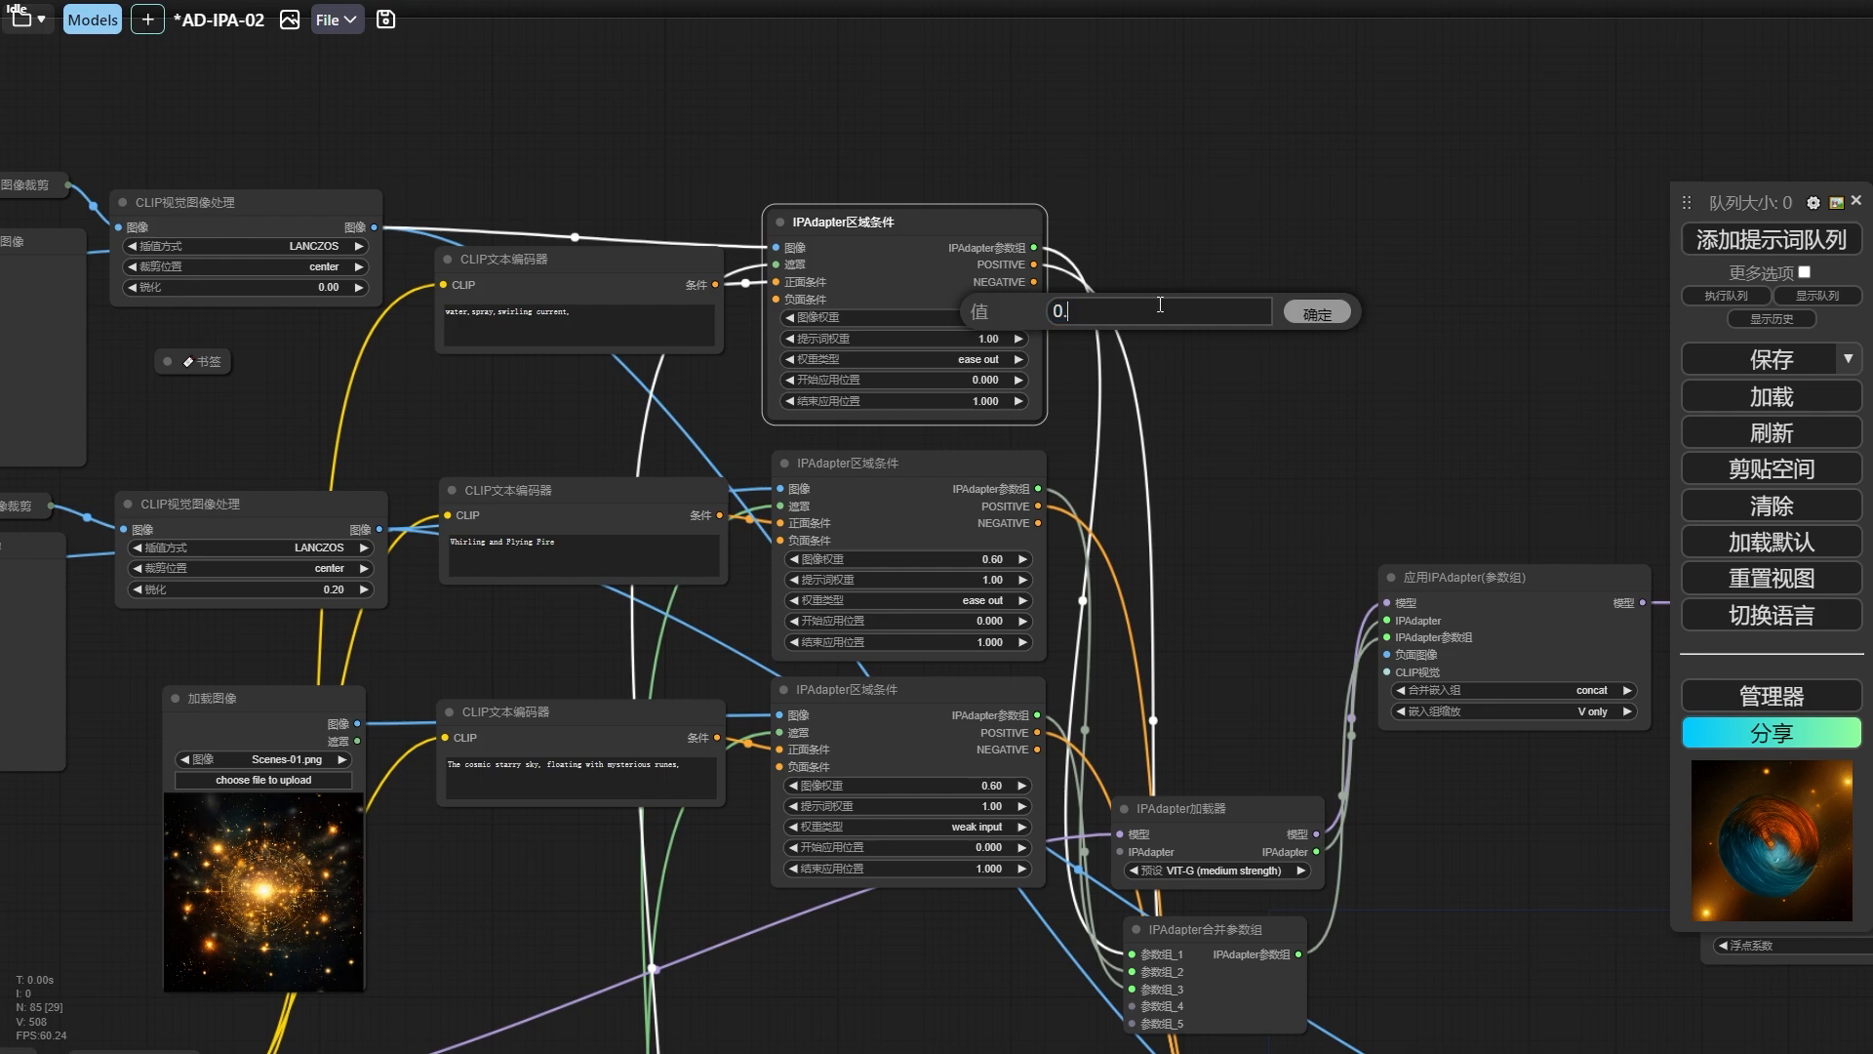
text(0.5)
key(Return)
click(988, 363)
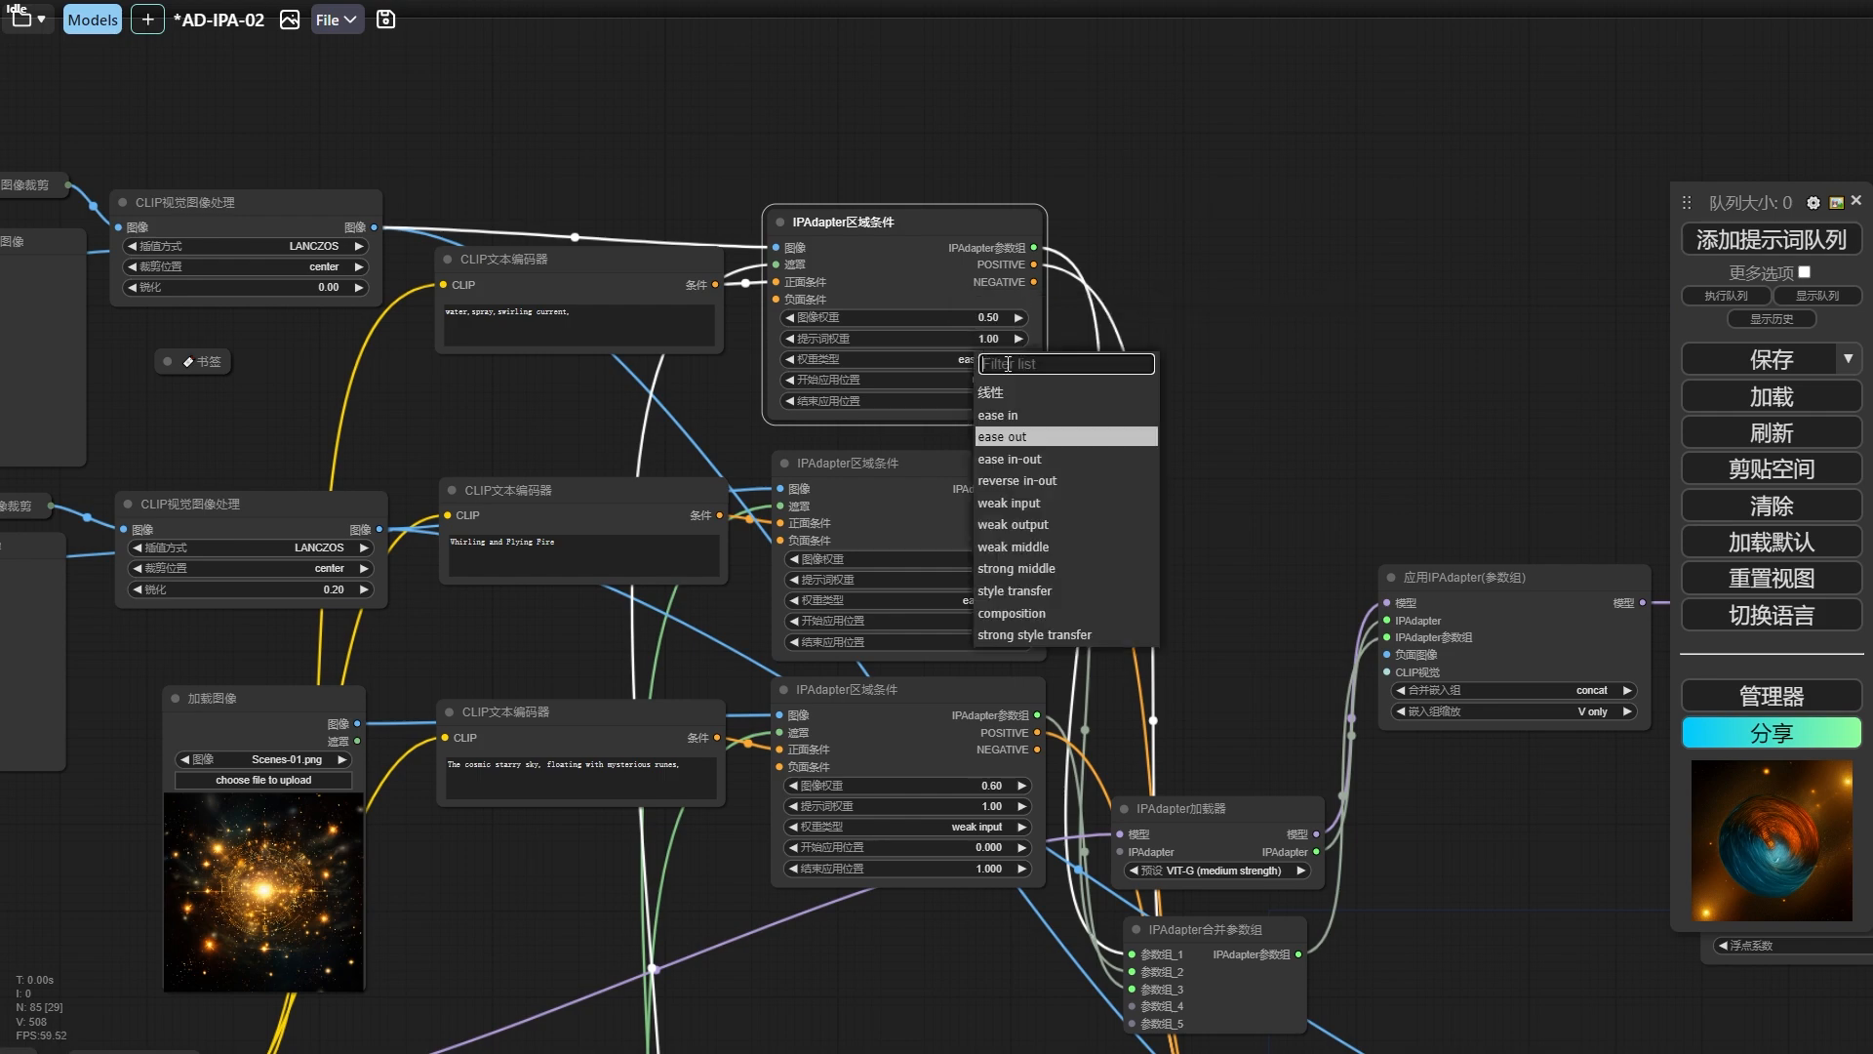
click(990, 602)
Check the weights and 权重类型 of the other IPAdapter区域条件 nodes, opening the 图像权重 value of the third one.
drag(694, 428, 511, 301)
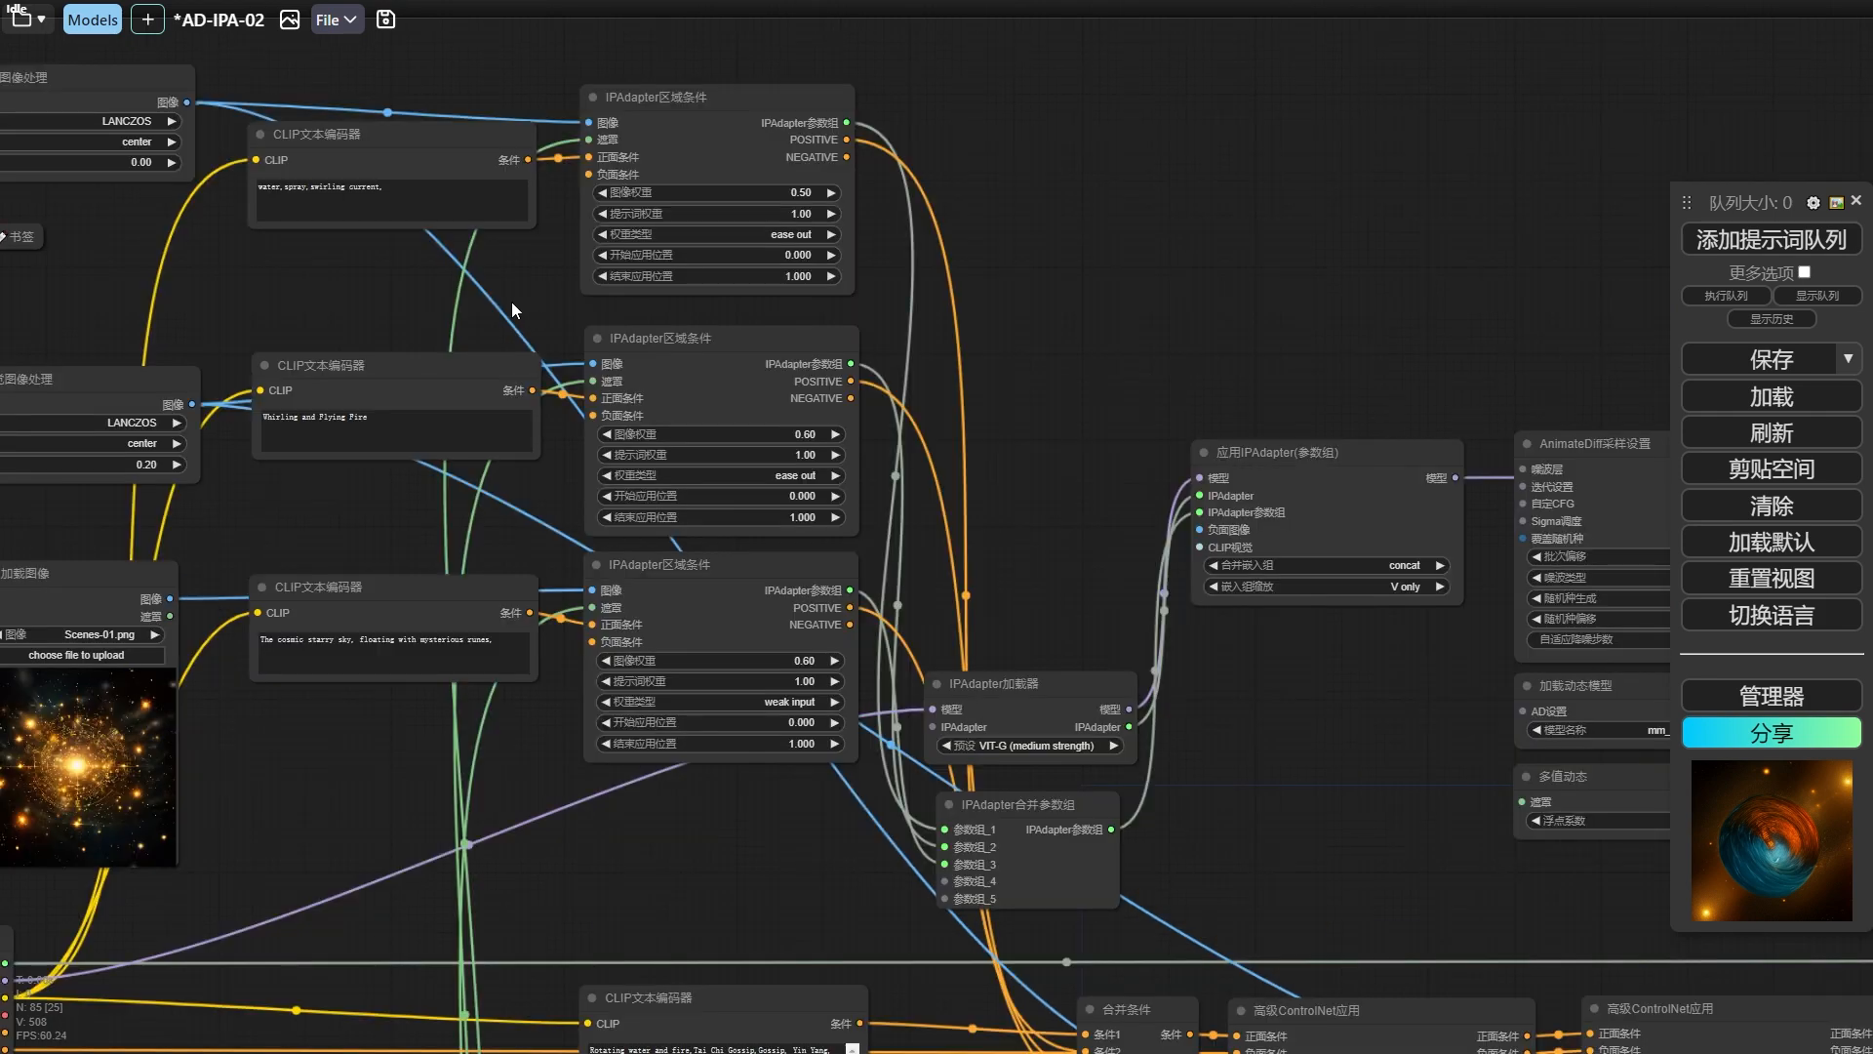
scroll(1015, 389, down, 1)
drag(1051, 512, 520, 189)
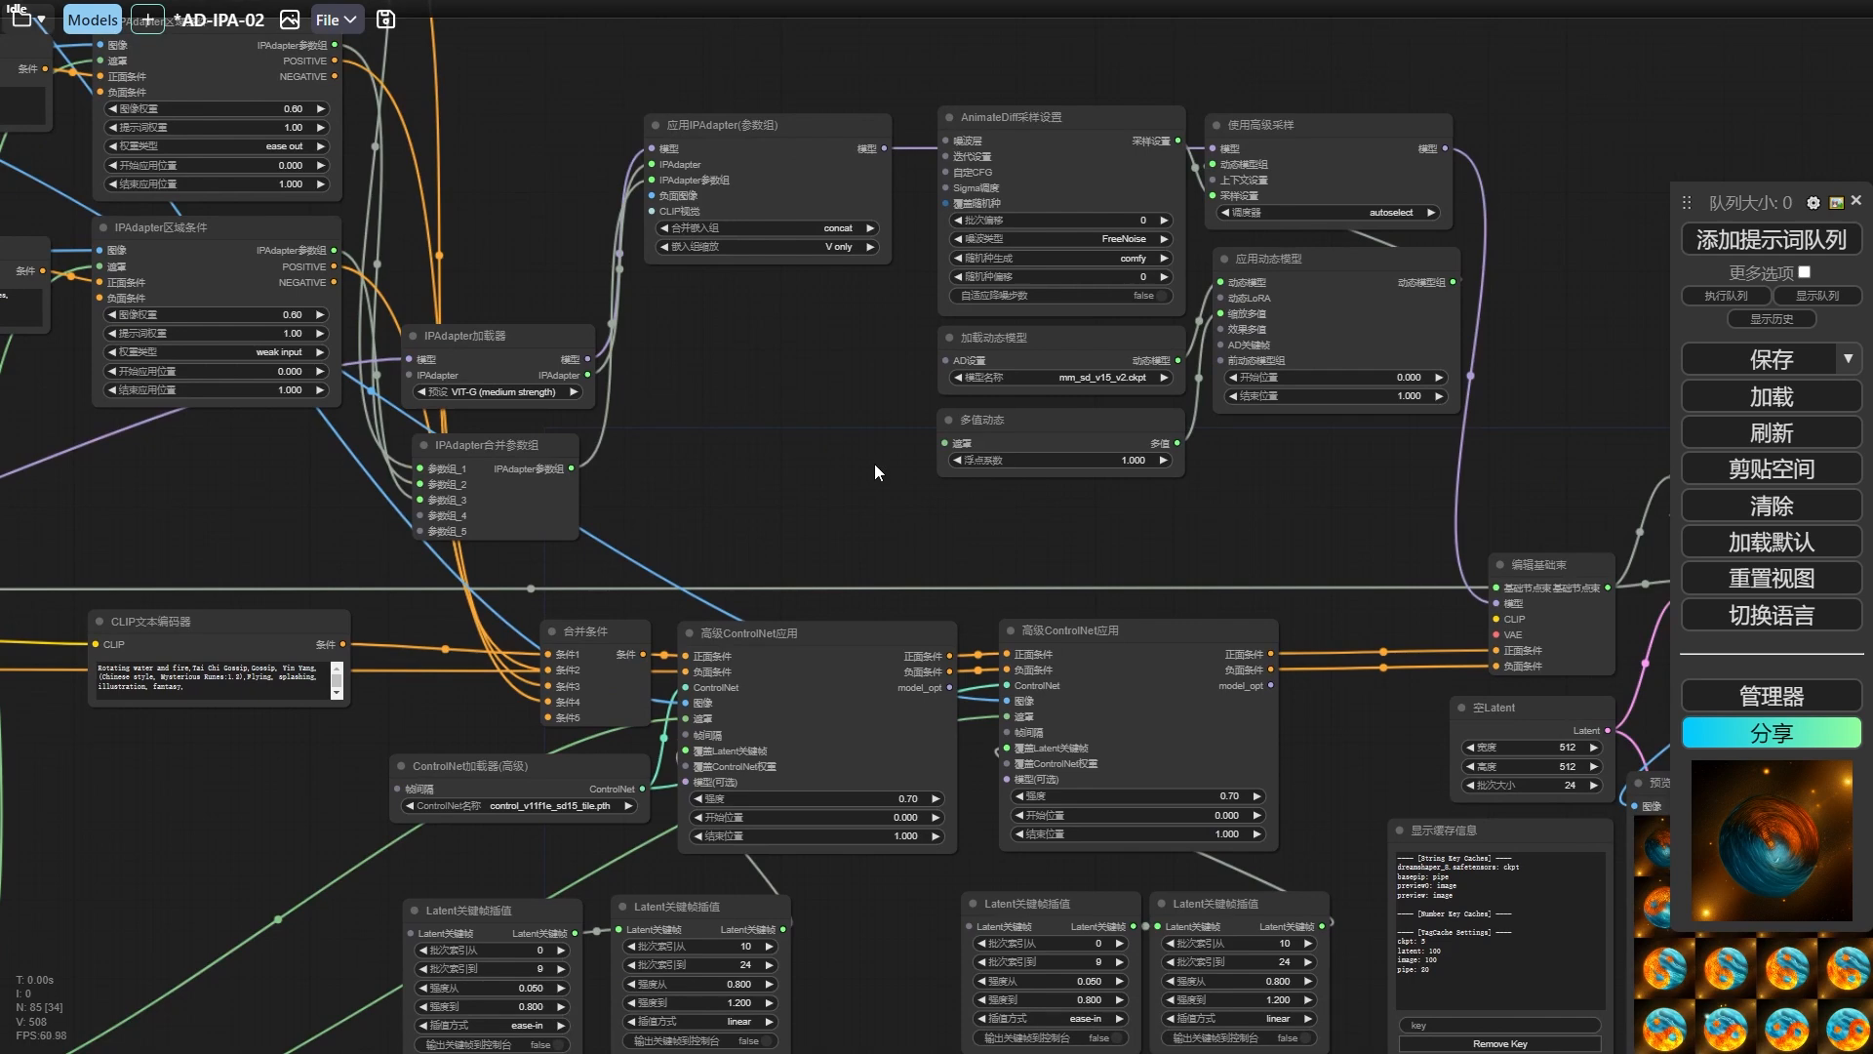
drag(874, 464, 673, 357)
drag(244, 121, 1103, 549)
scroll(1137, 583, up, 4)
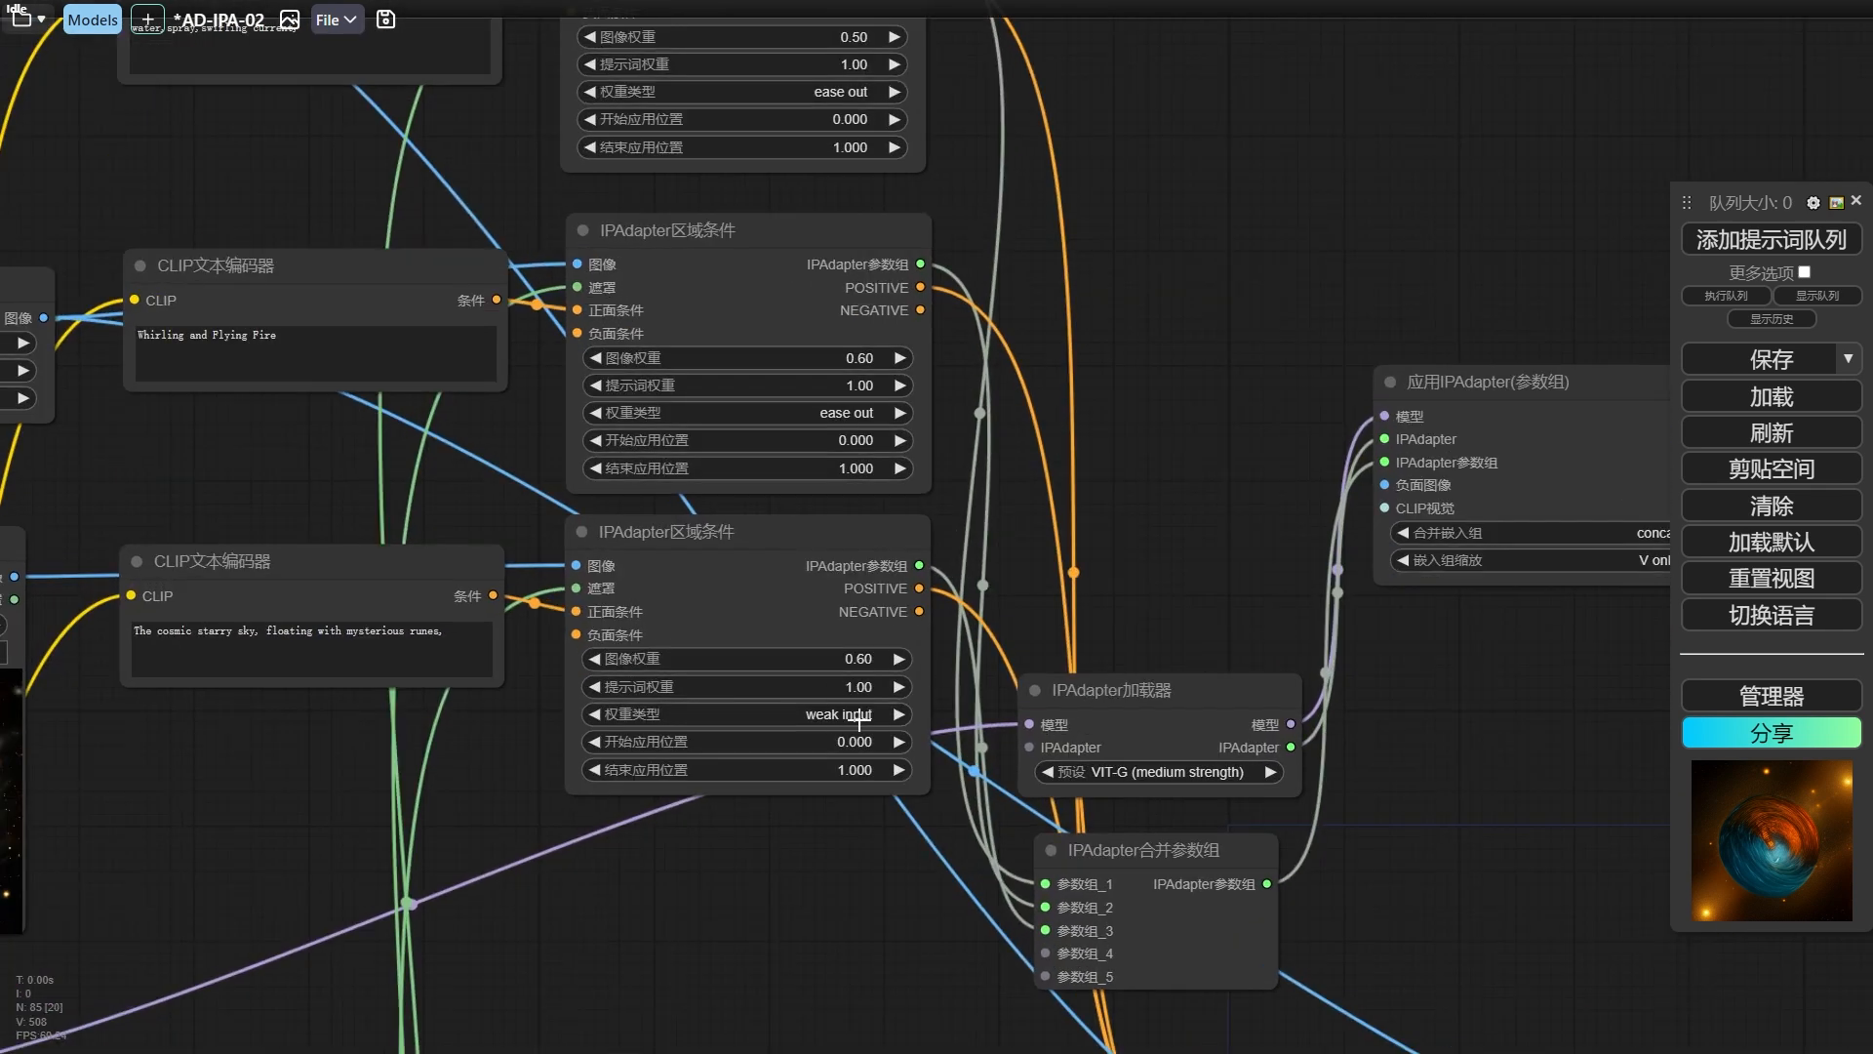
scroll(493, 738, down, 3)
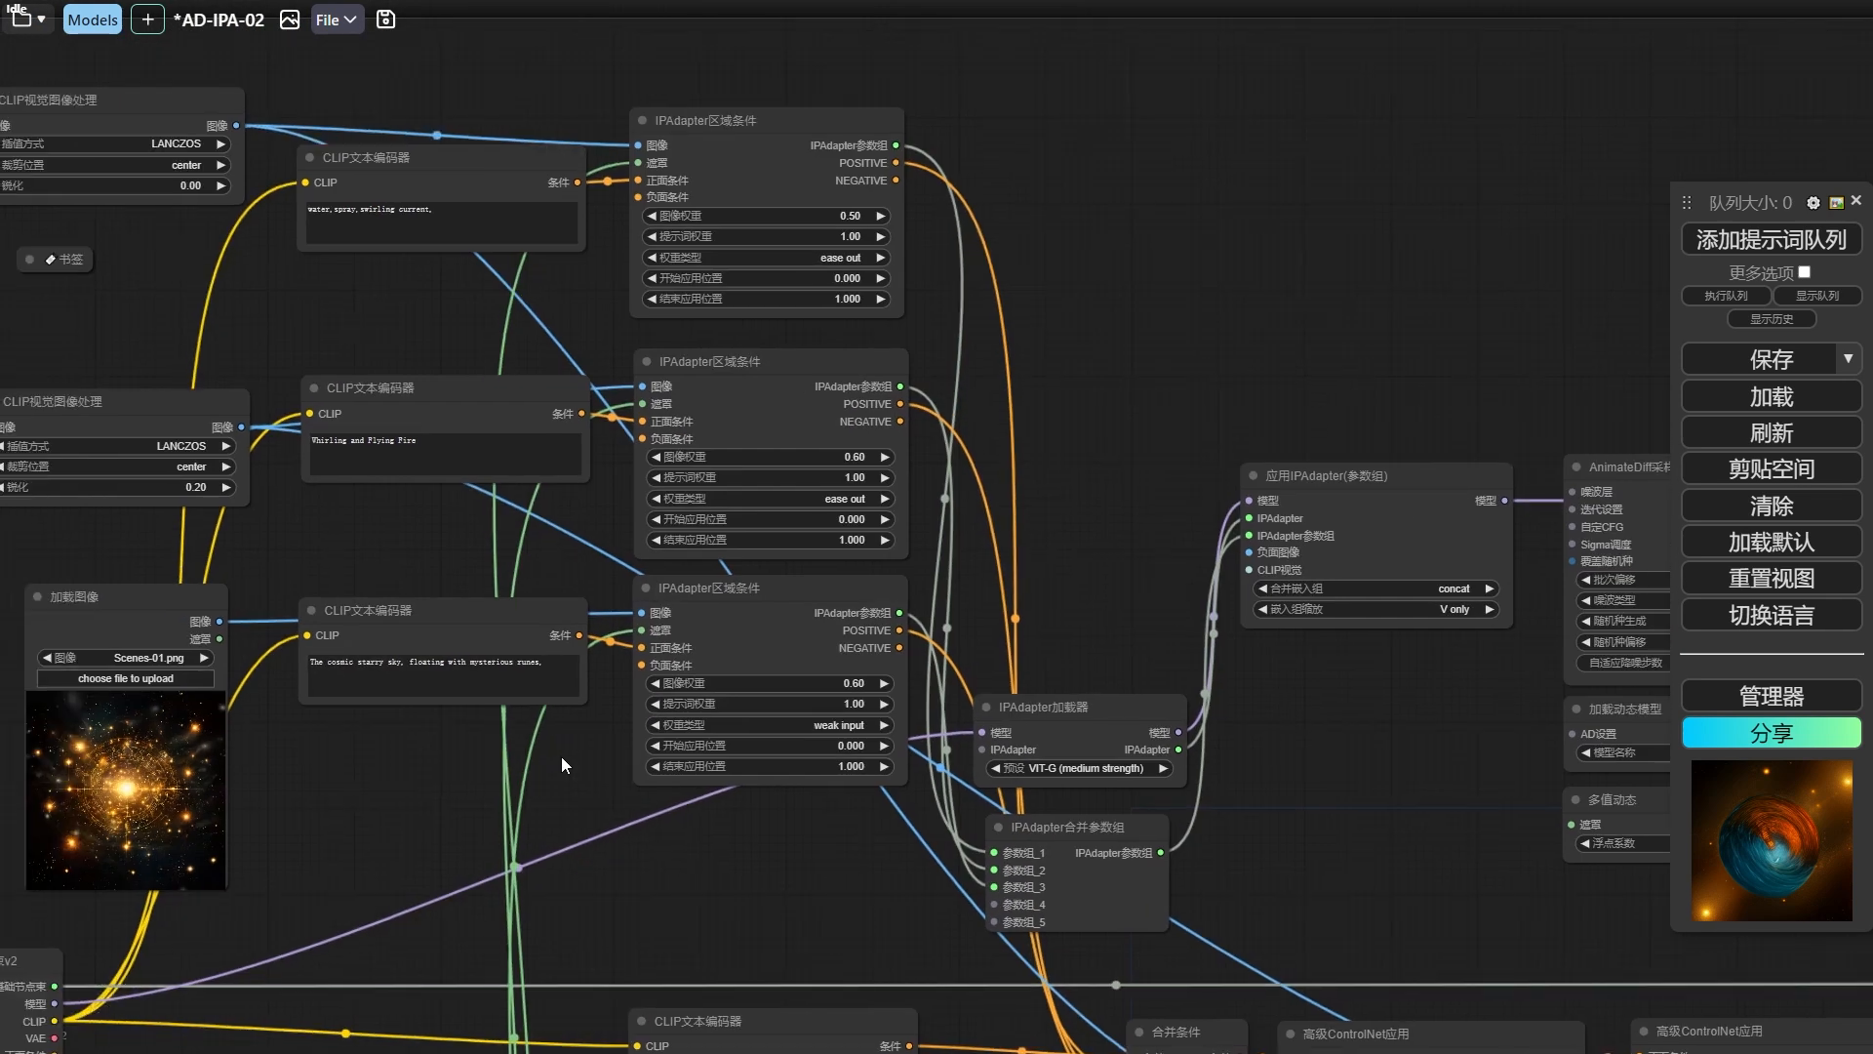
click(855, 683)
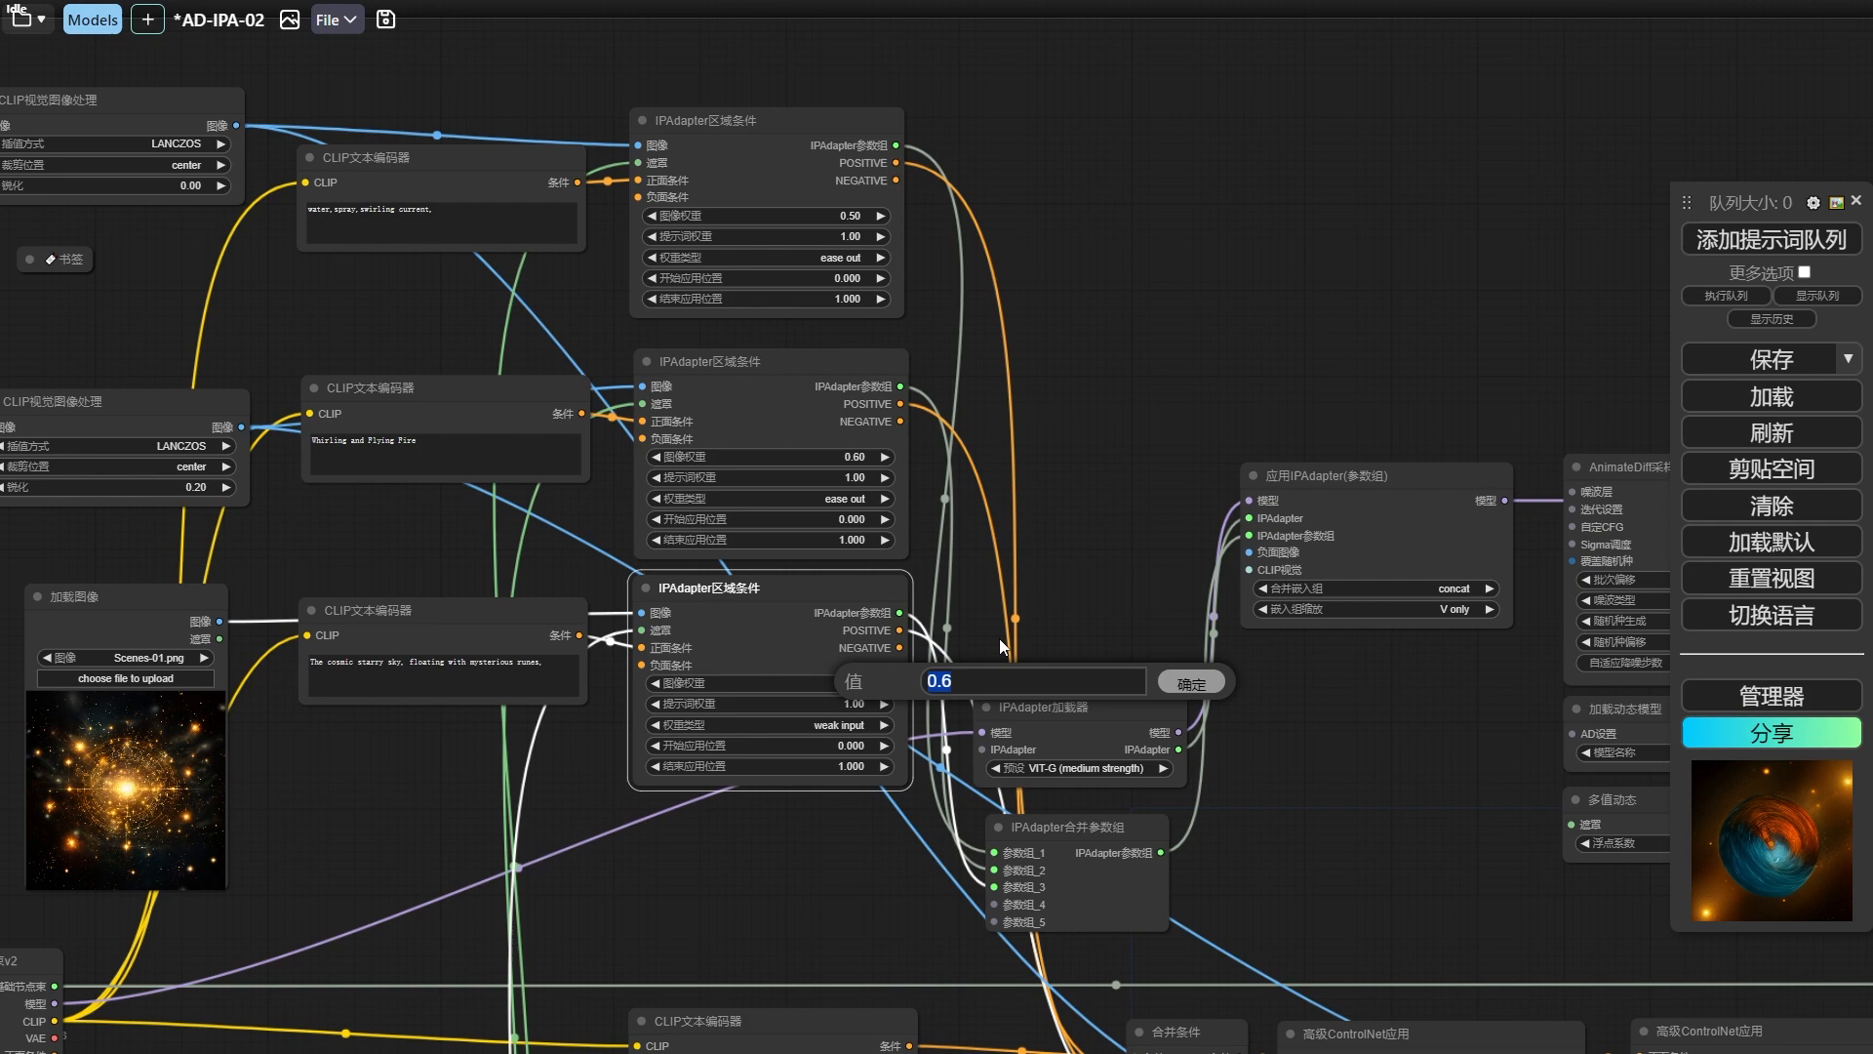
click(1207, 687)
Set the K采样器(节点束) node's 随机种 to 2696 and queue the generation.
key(2)
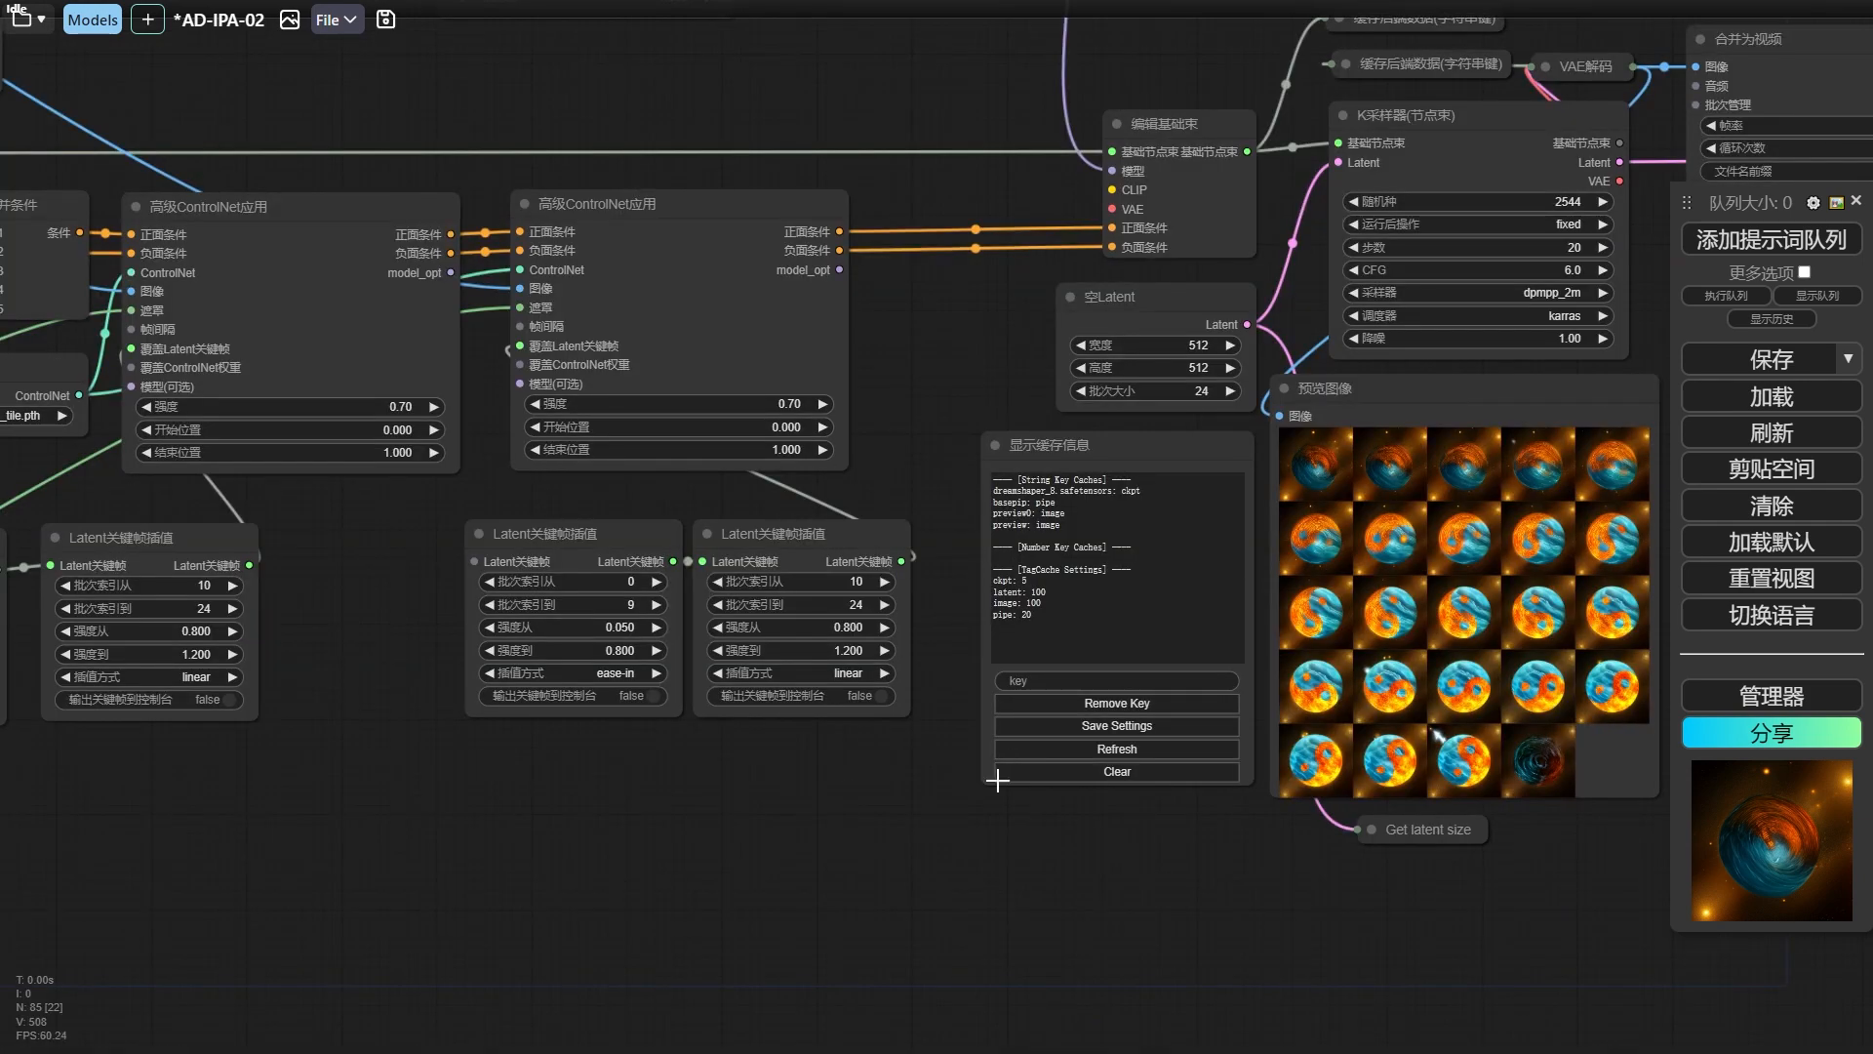
scroll(892, 775, down, 1)
drag(892, 776, 648, 834)
click(1260, 314)
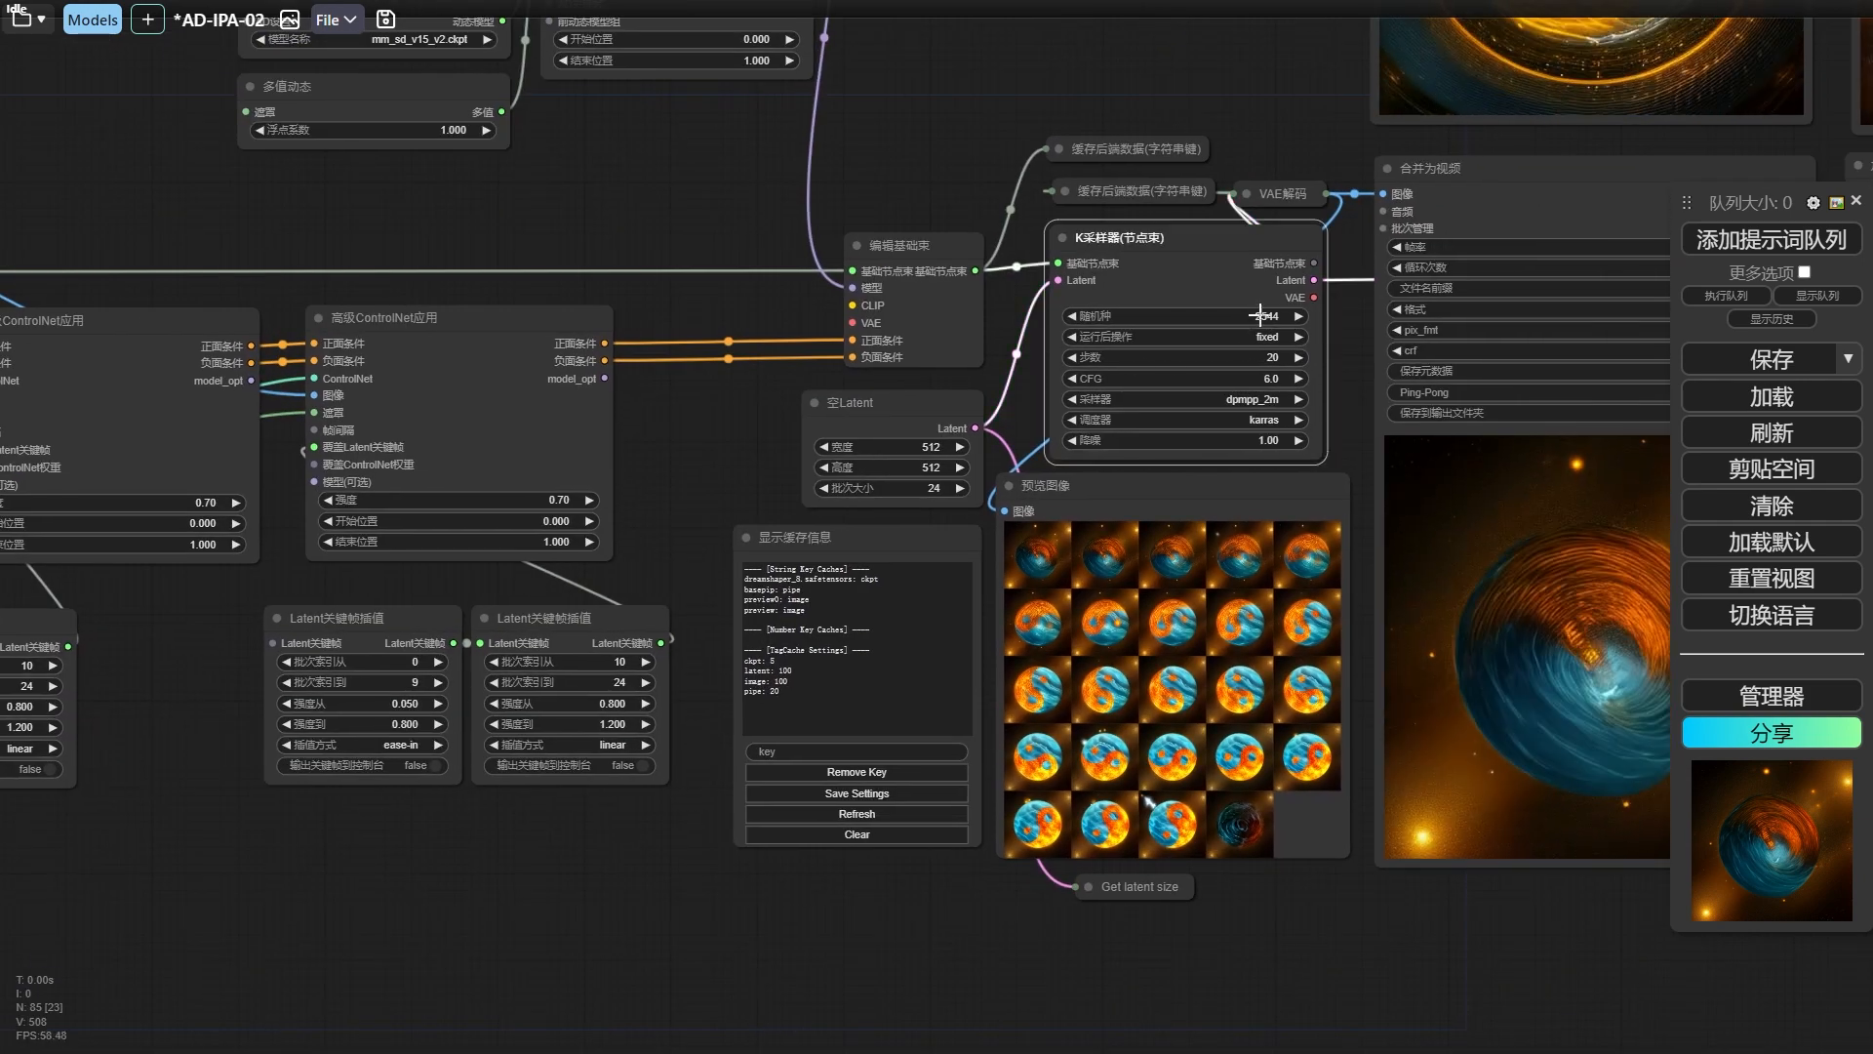
key(ctrl+Return)
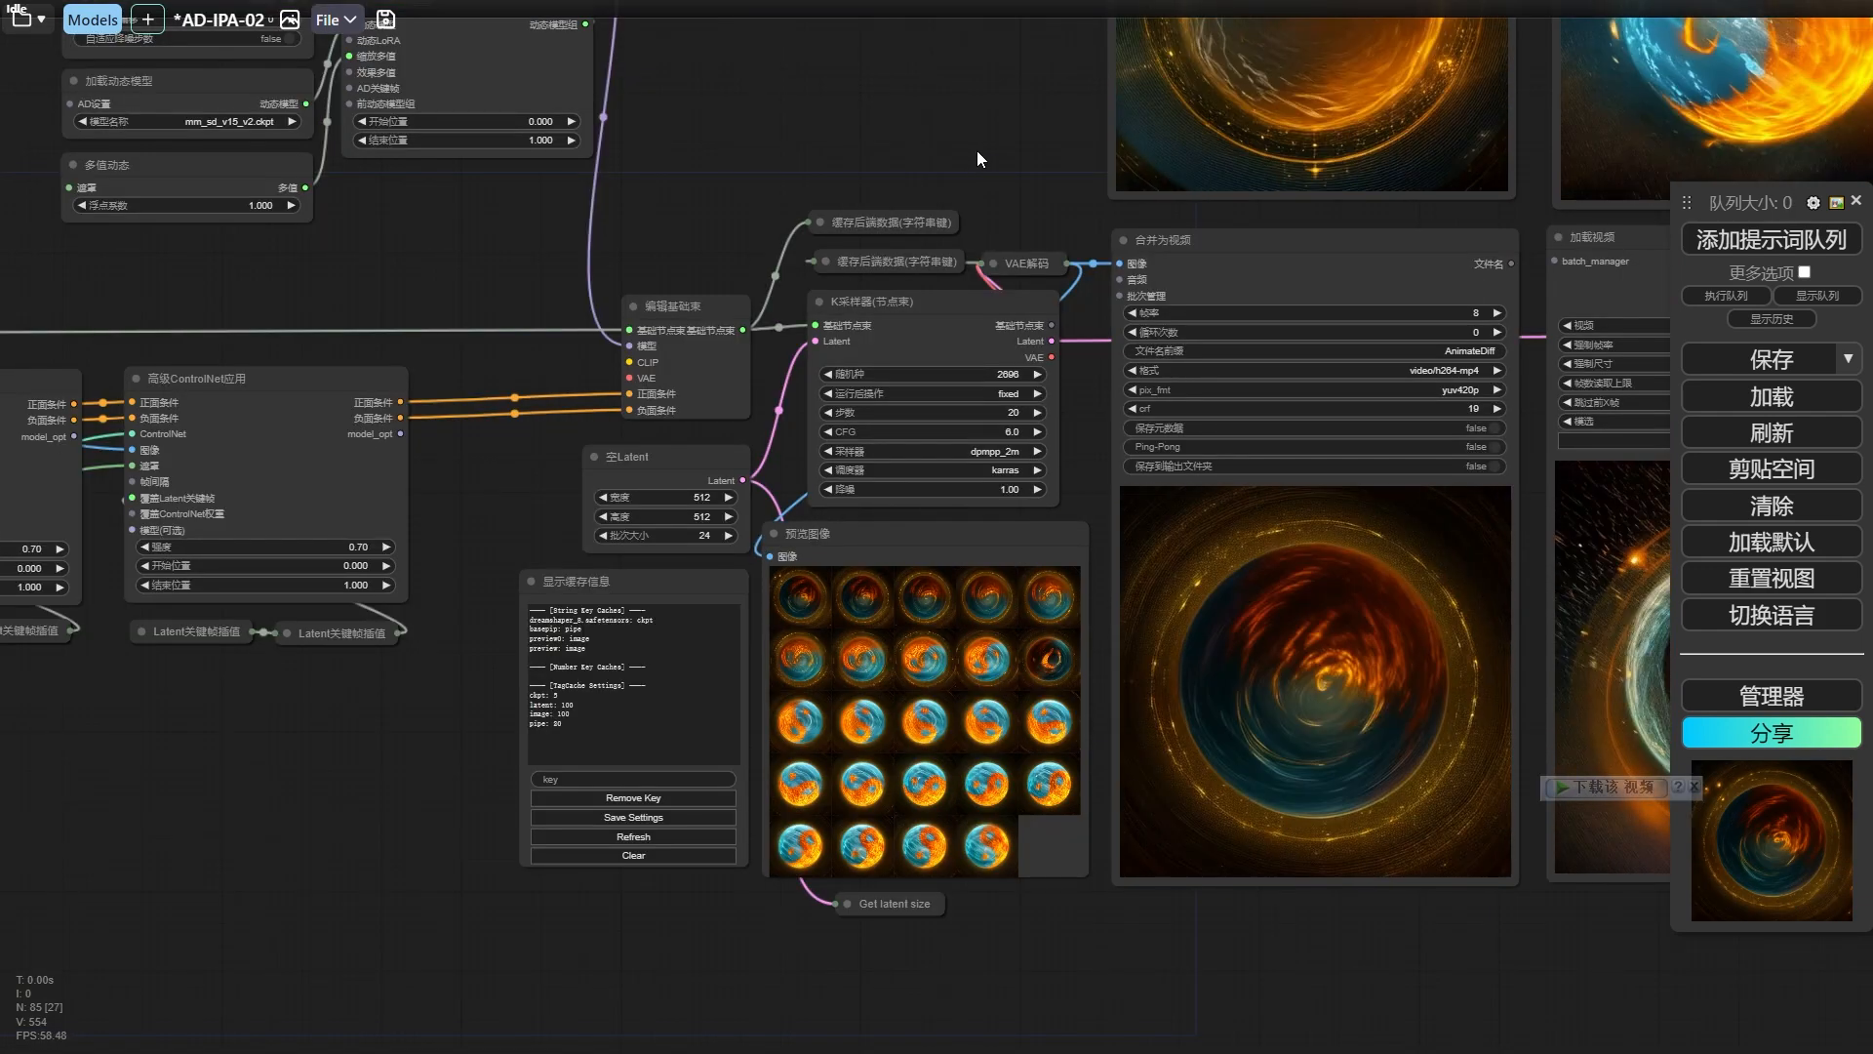
Look over the newly generated 预览图像 frames and the video in the 合并为视频 node.
drag(974, 147, 914, 160)
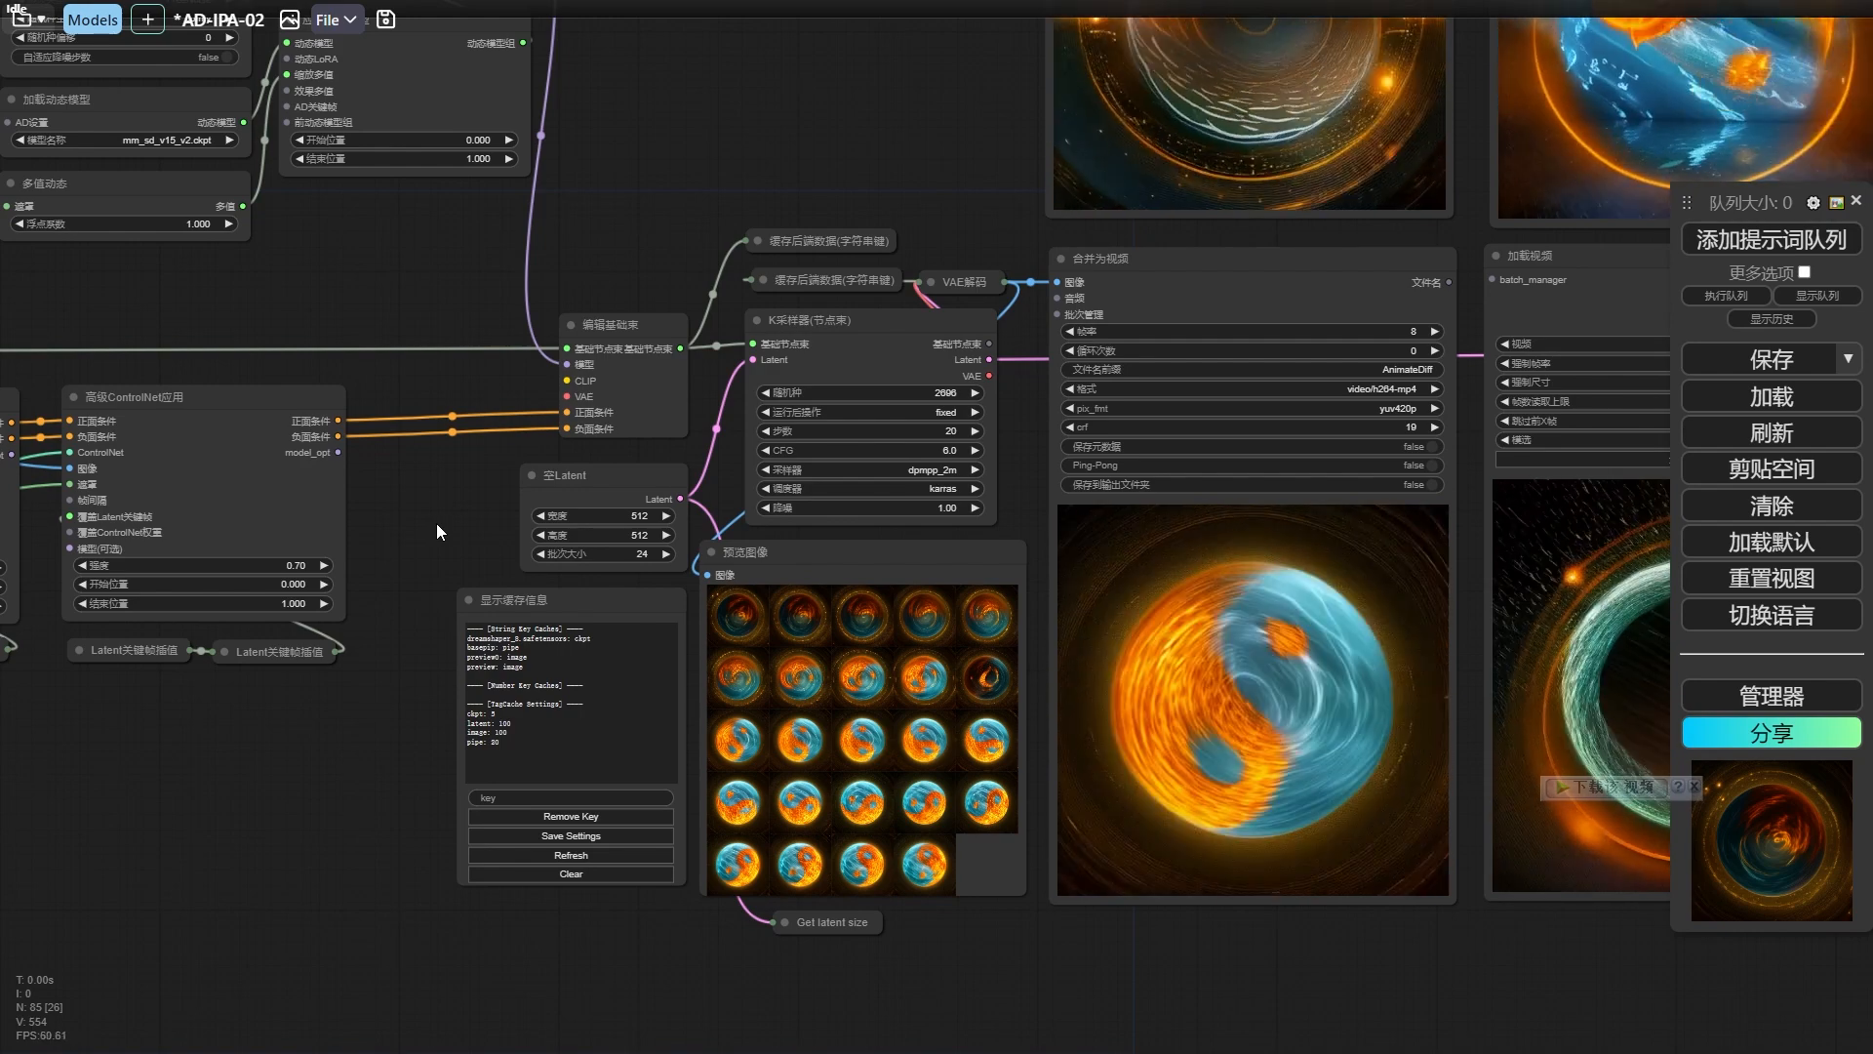
drag(447, 523, 450, 517)
scroll(449, 515, down, 4)
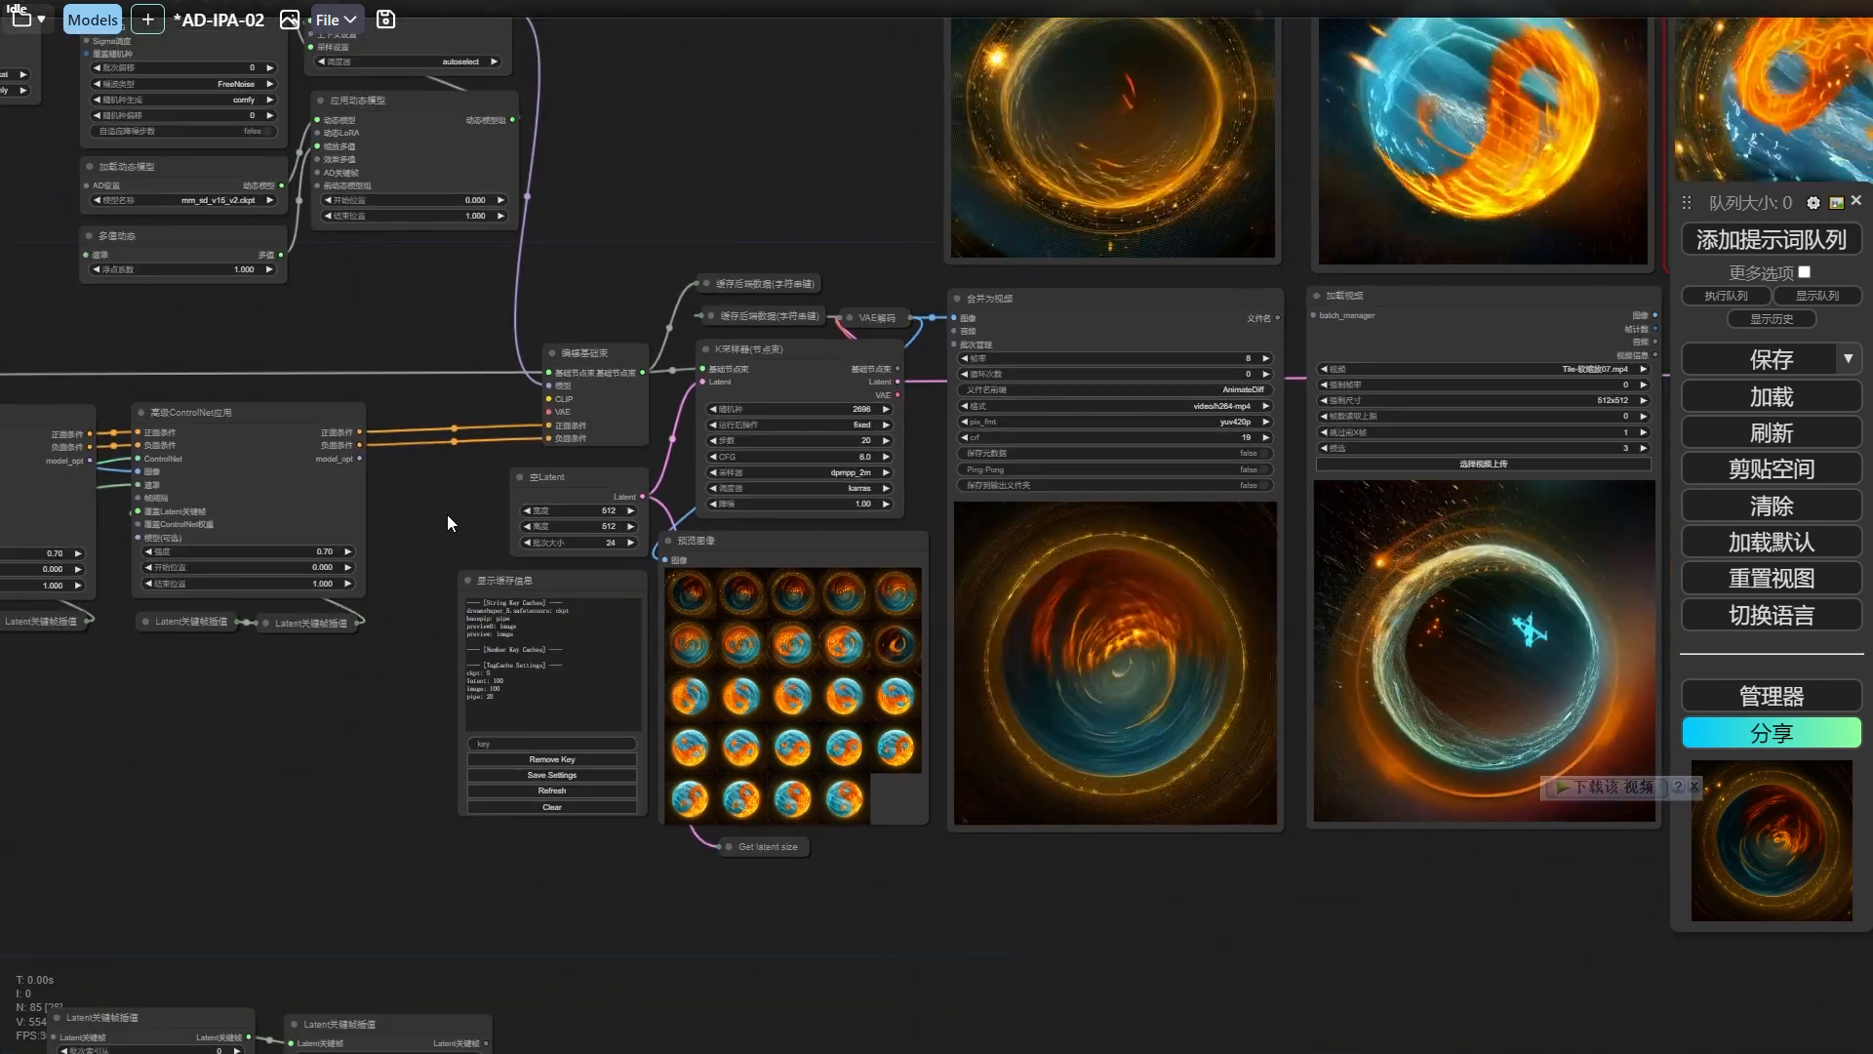
scroll(447, 513, up, 4)
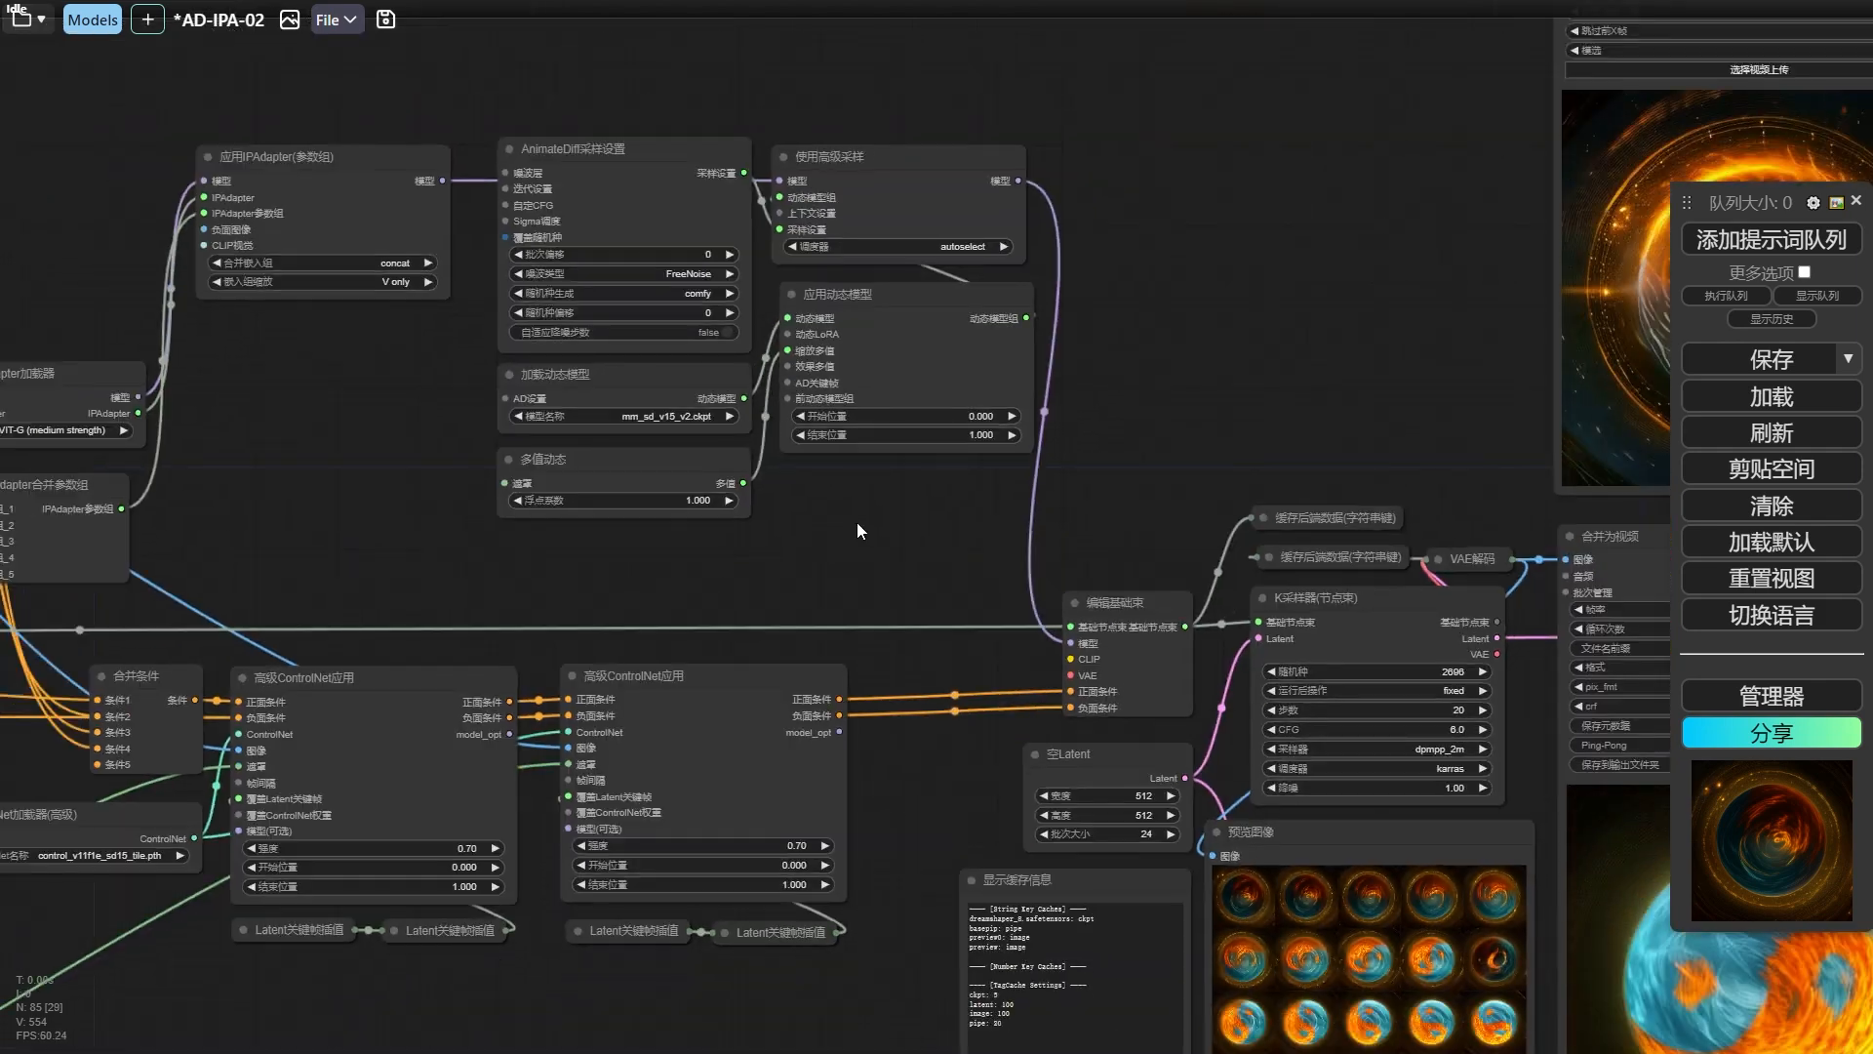
Examine the AnimateDiff nodes, especially the 多值动态 node and its 遮罩 input feeding the 应用动态模型 node.
drag(856, 523, 921, 552)
click(911, 346)
scroll(884, 562, up, 2)
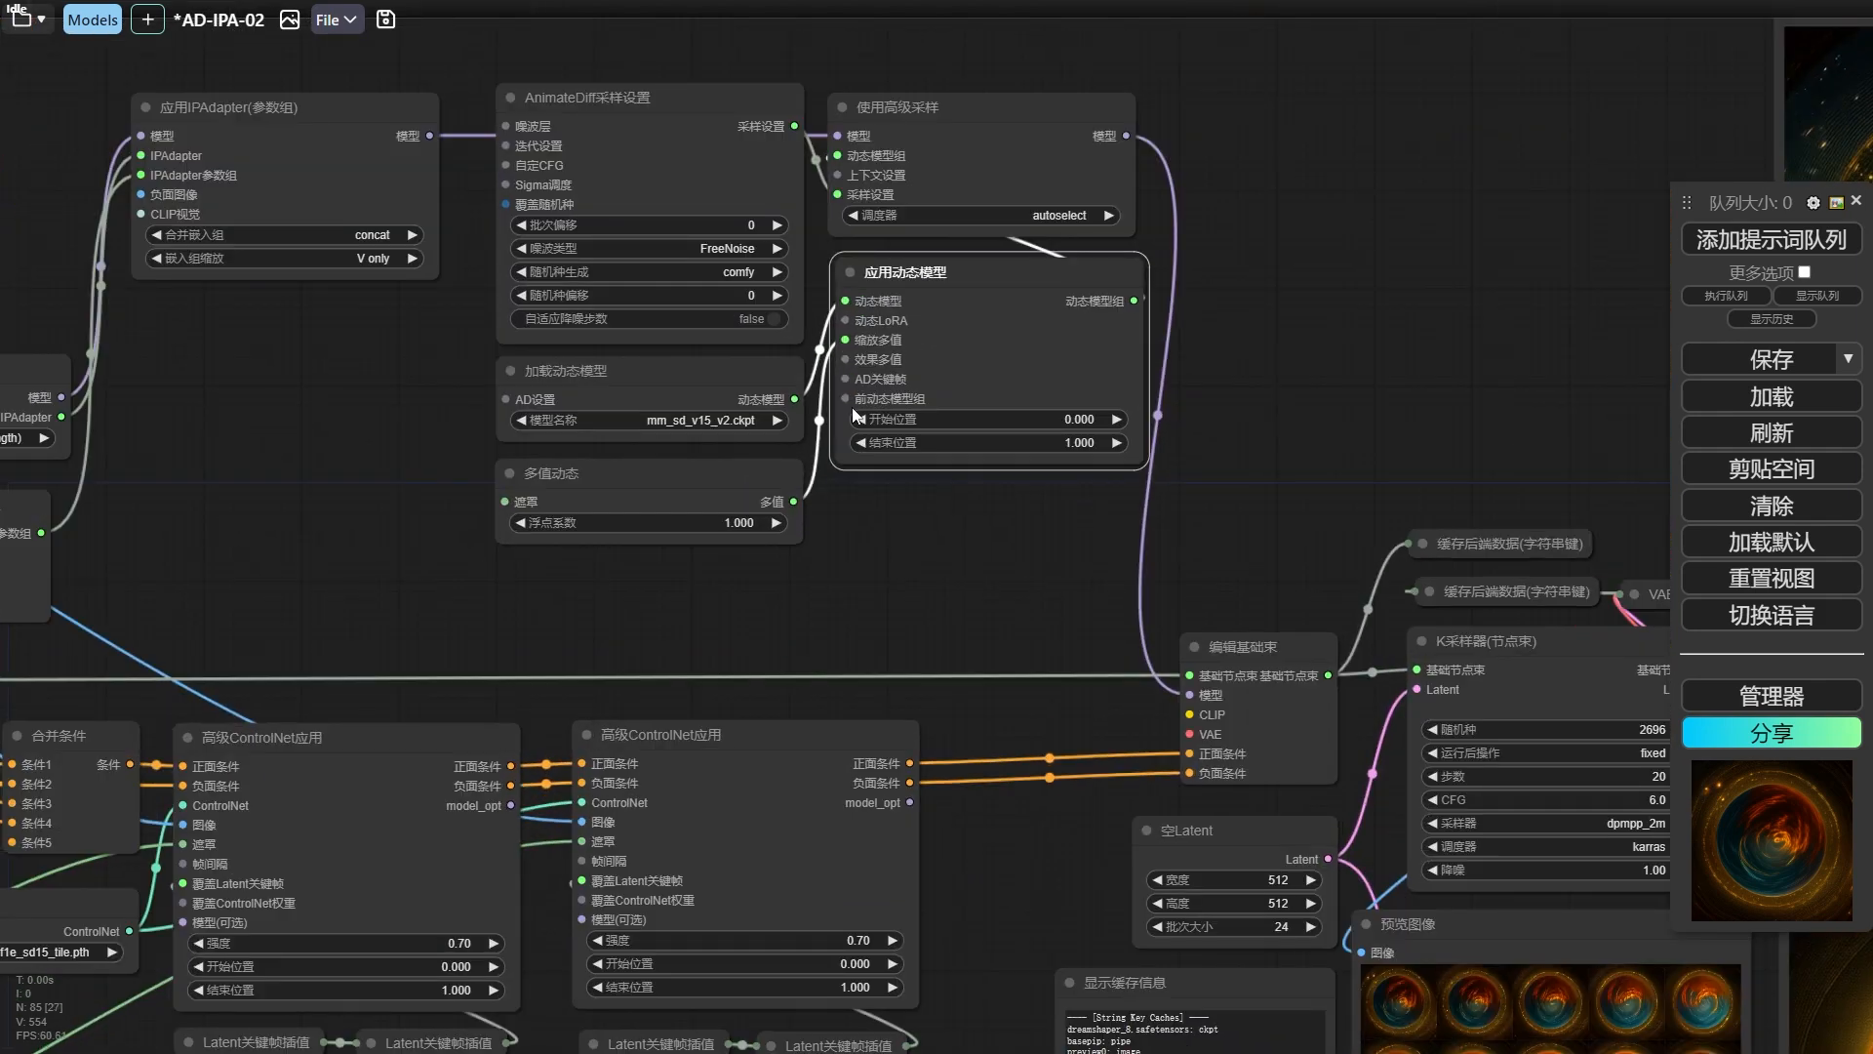
drag(686, 486, 683, 481)
drag(785, 555, 872, 554)
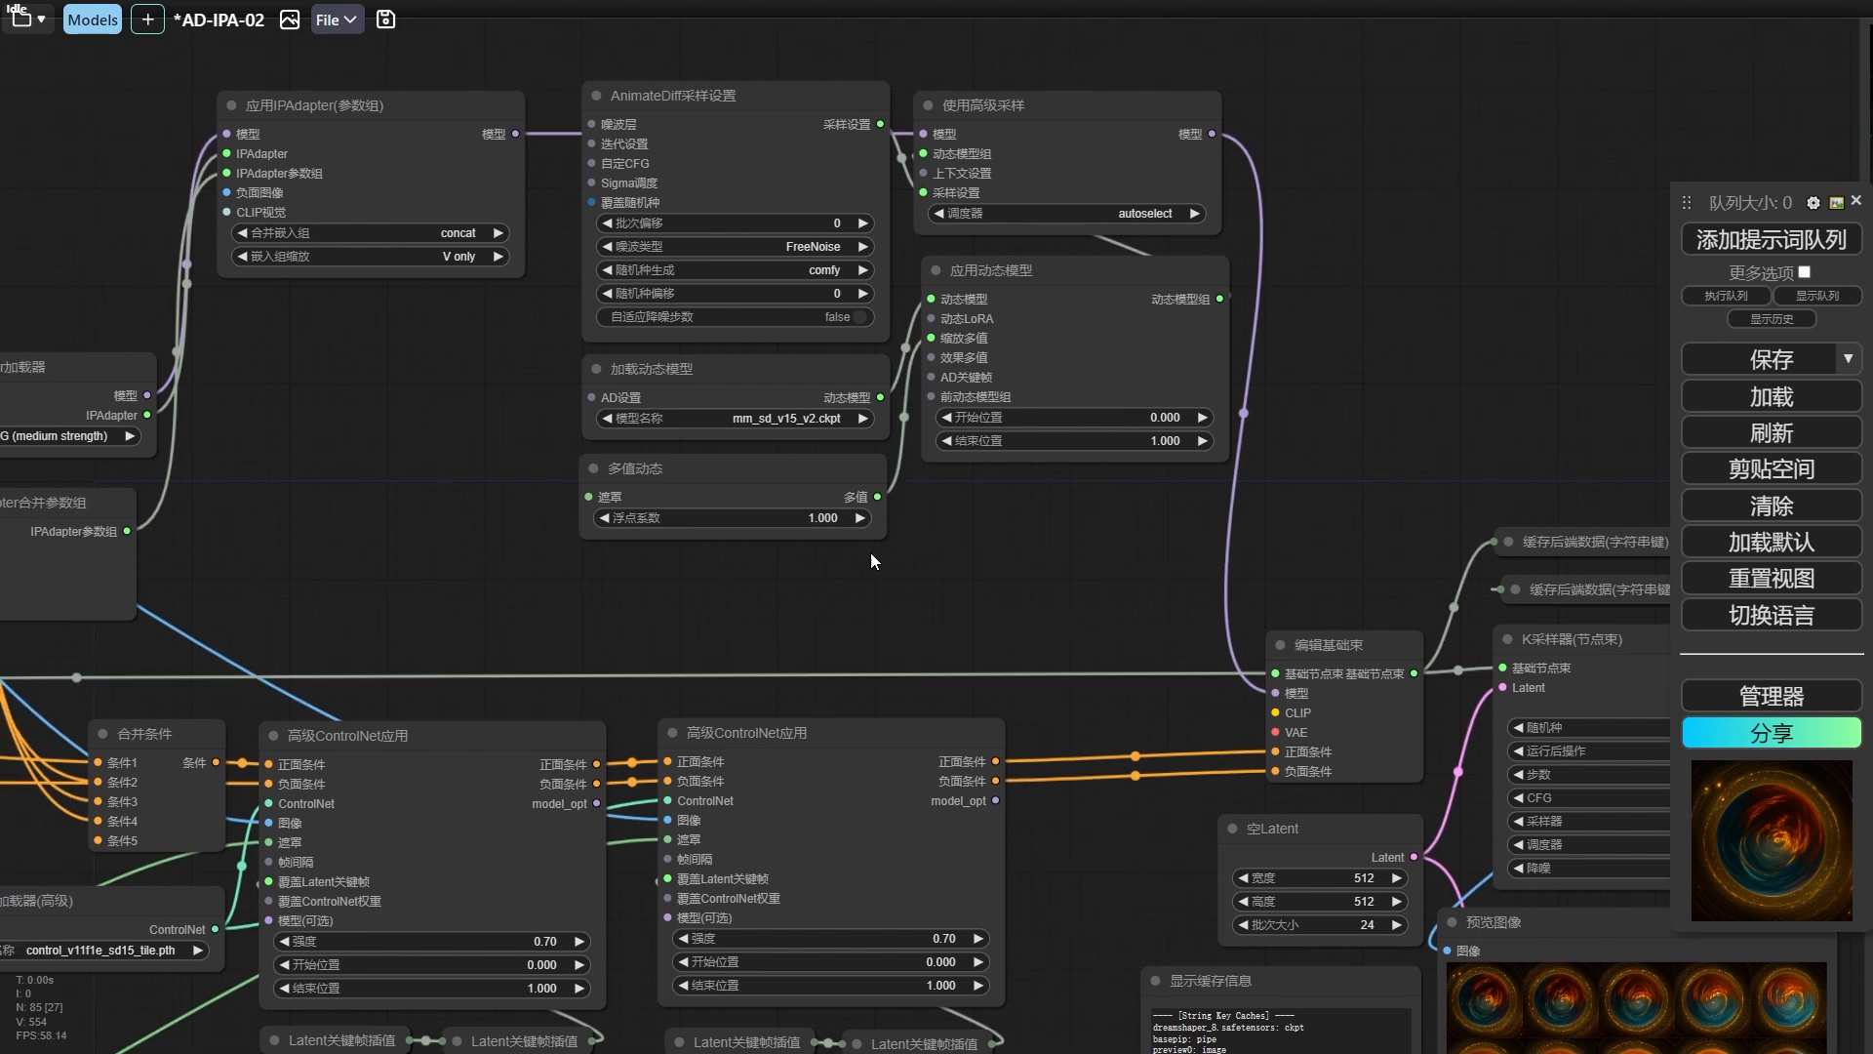
drag(795, 481, 798, 478)
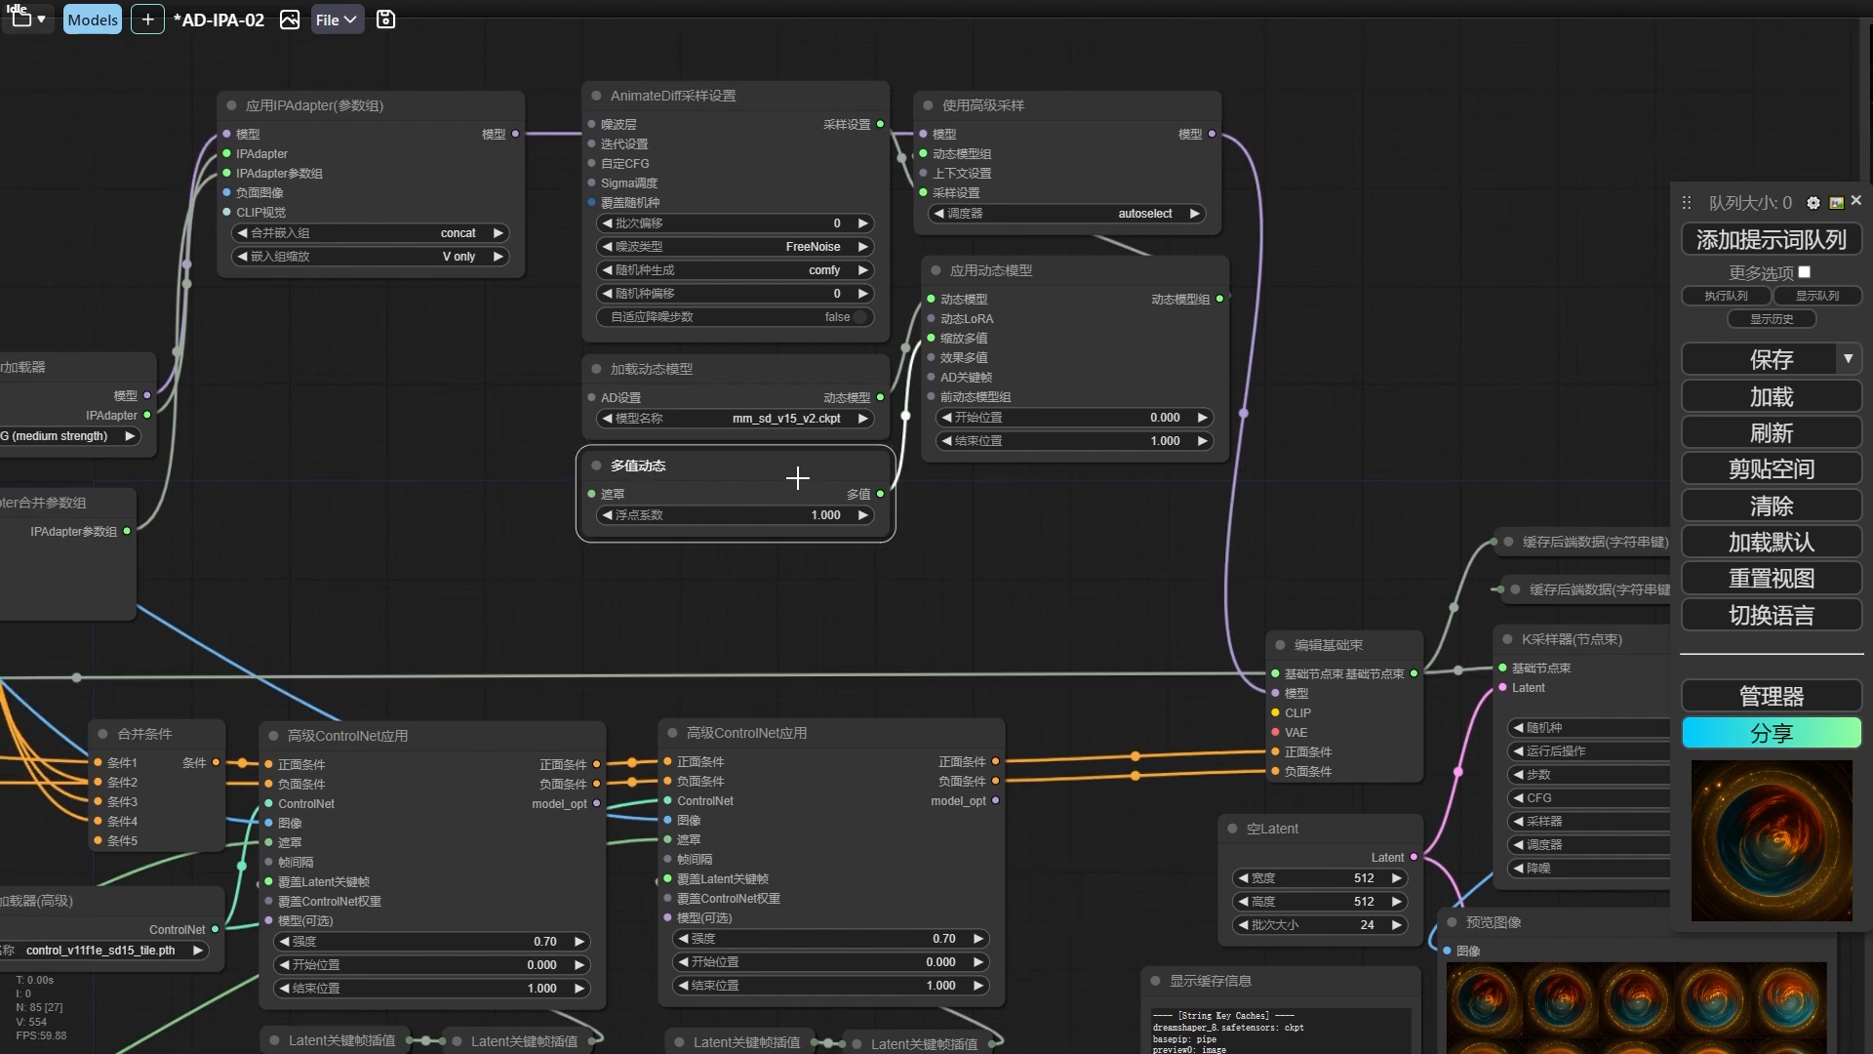
scroll(977, 530, down, 2)
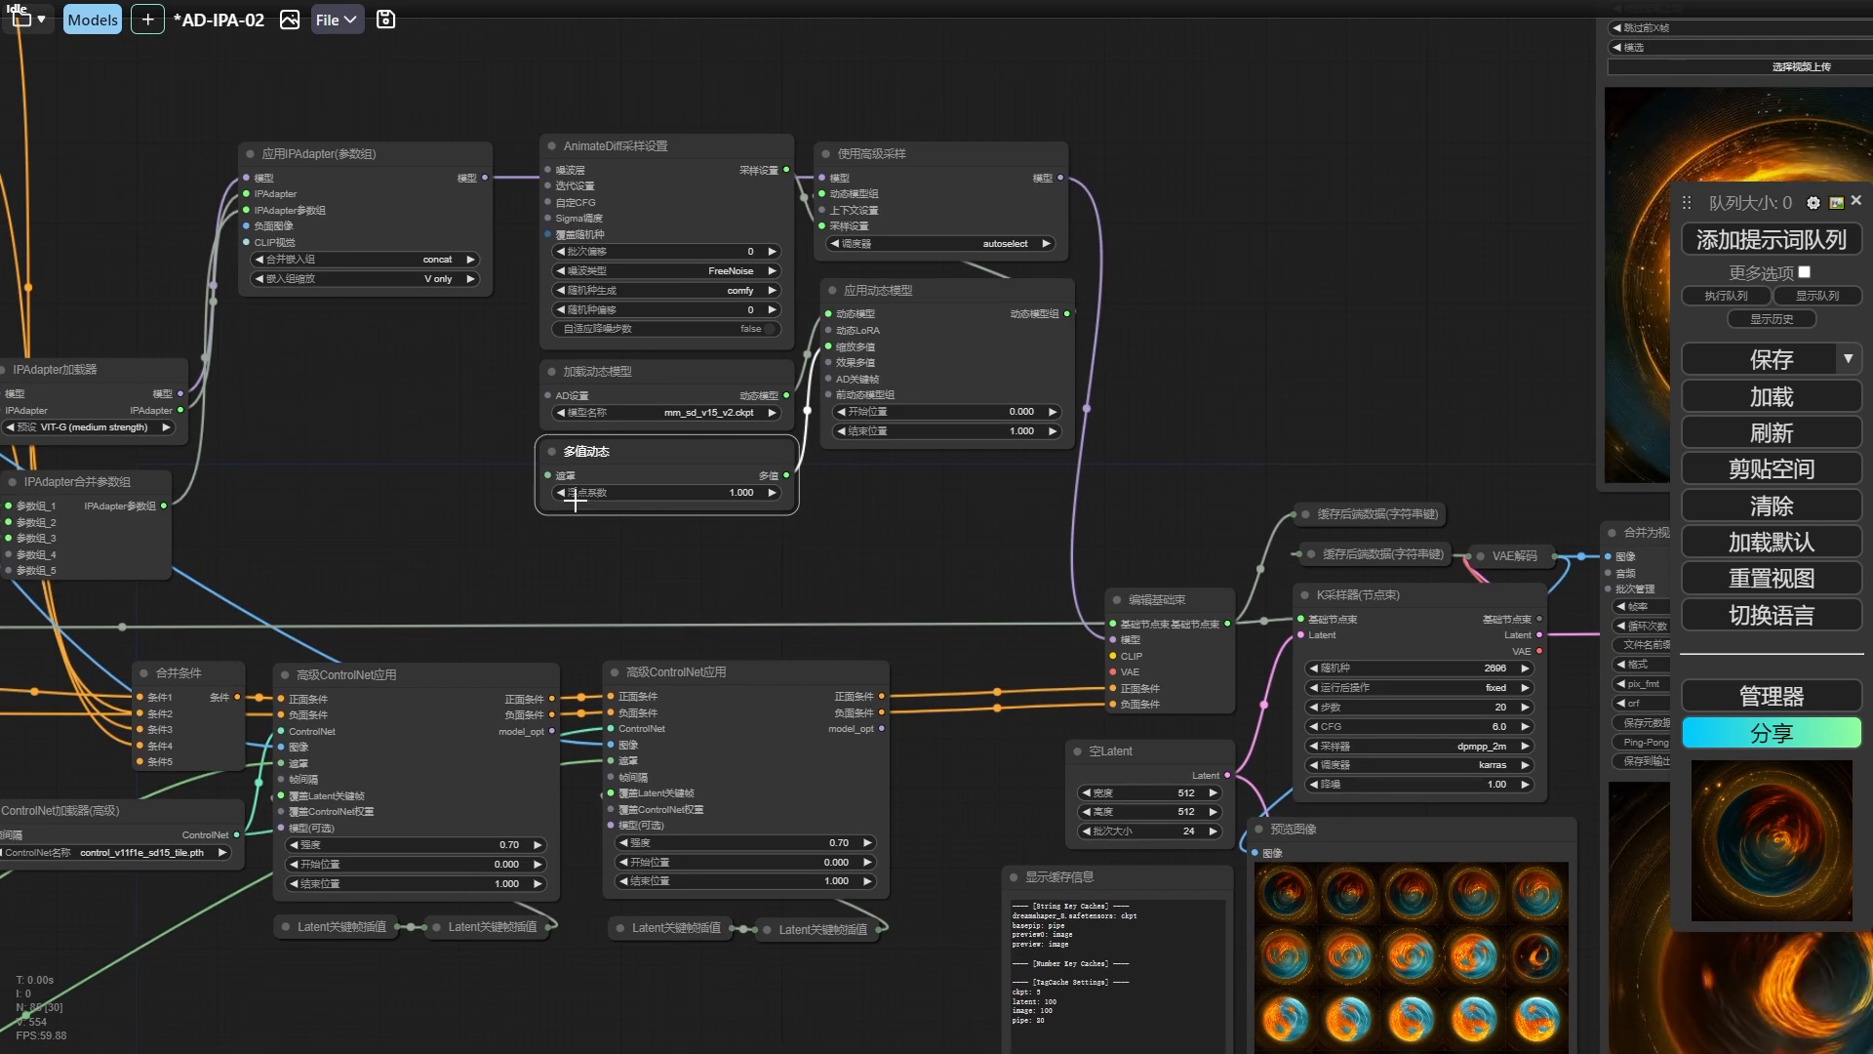
drag(545, 547, 787, 538)
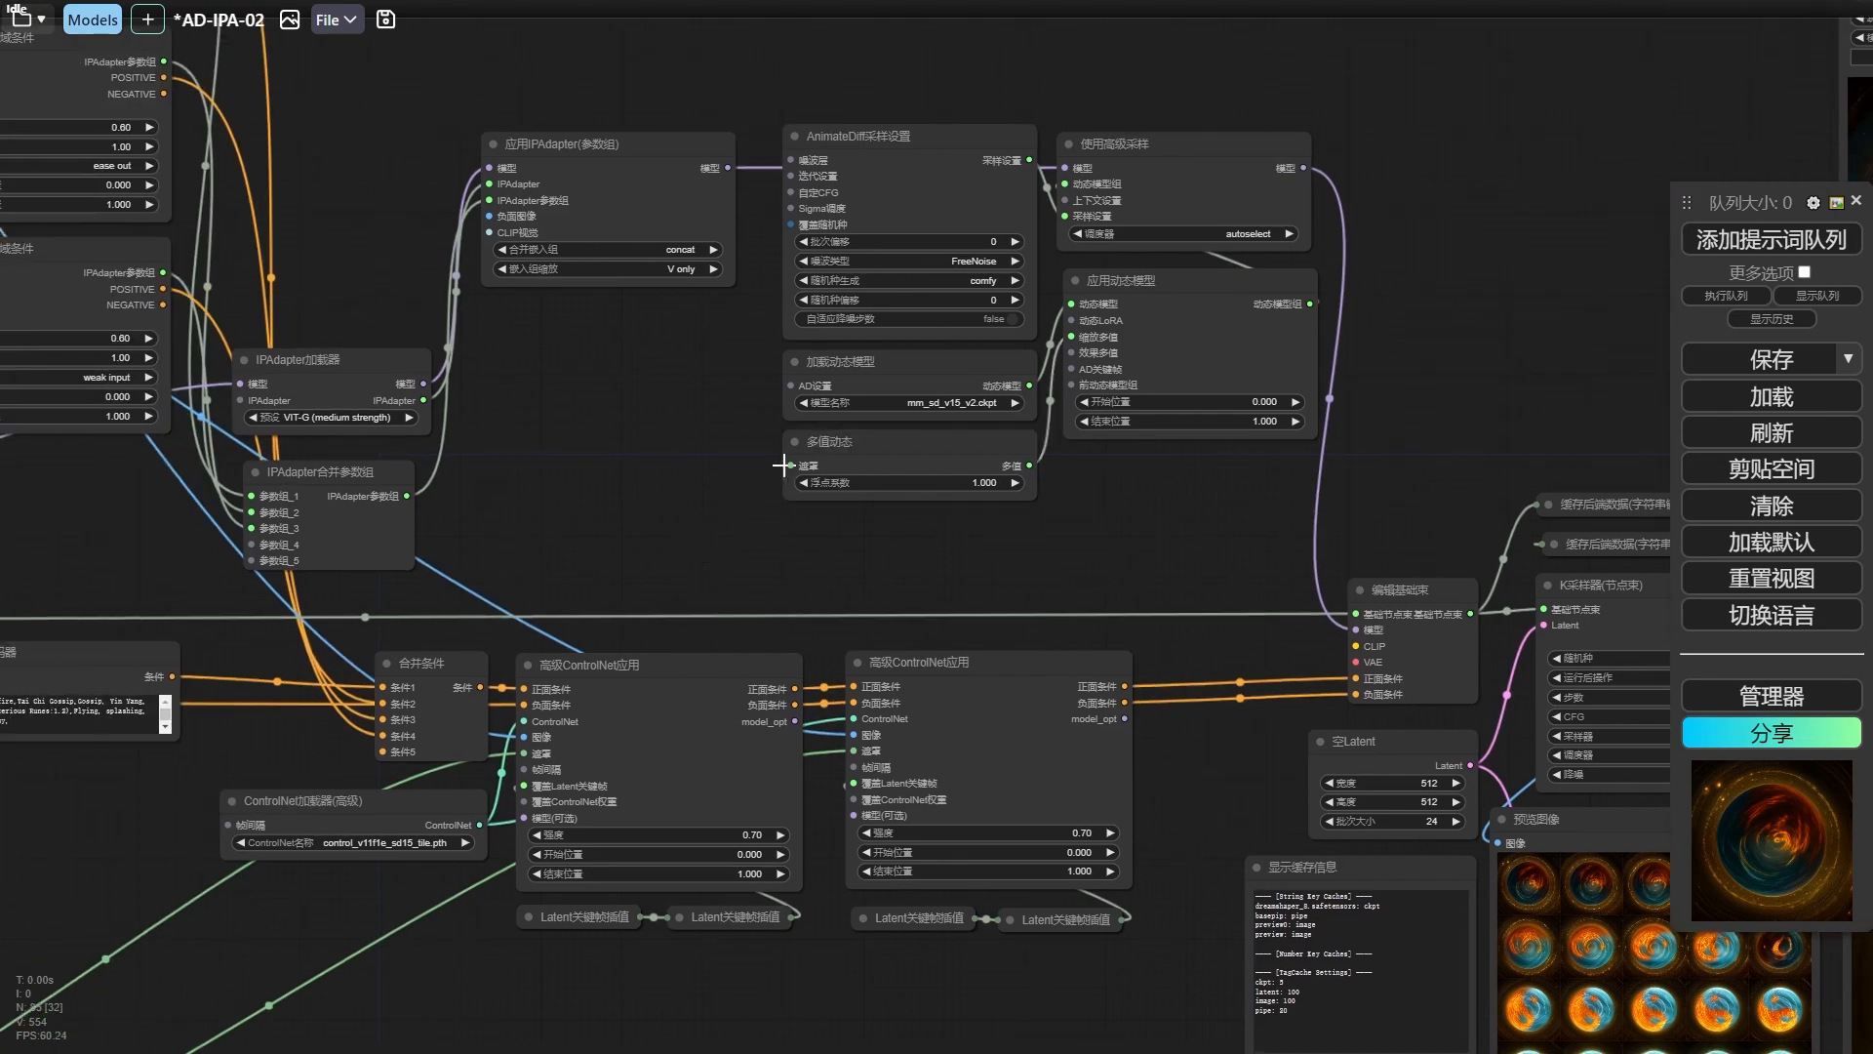
mouse_move(789, 465)
mouse_down()
mouse_move(725, 467)
mouse_move(753, 474)
mouse_up()
scroll(600, 576, down, 2)
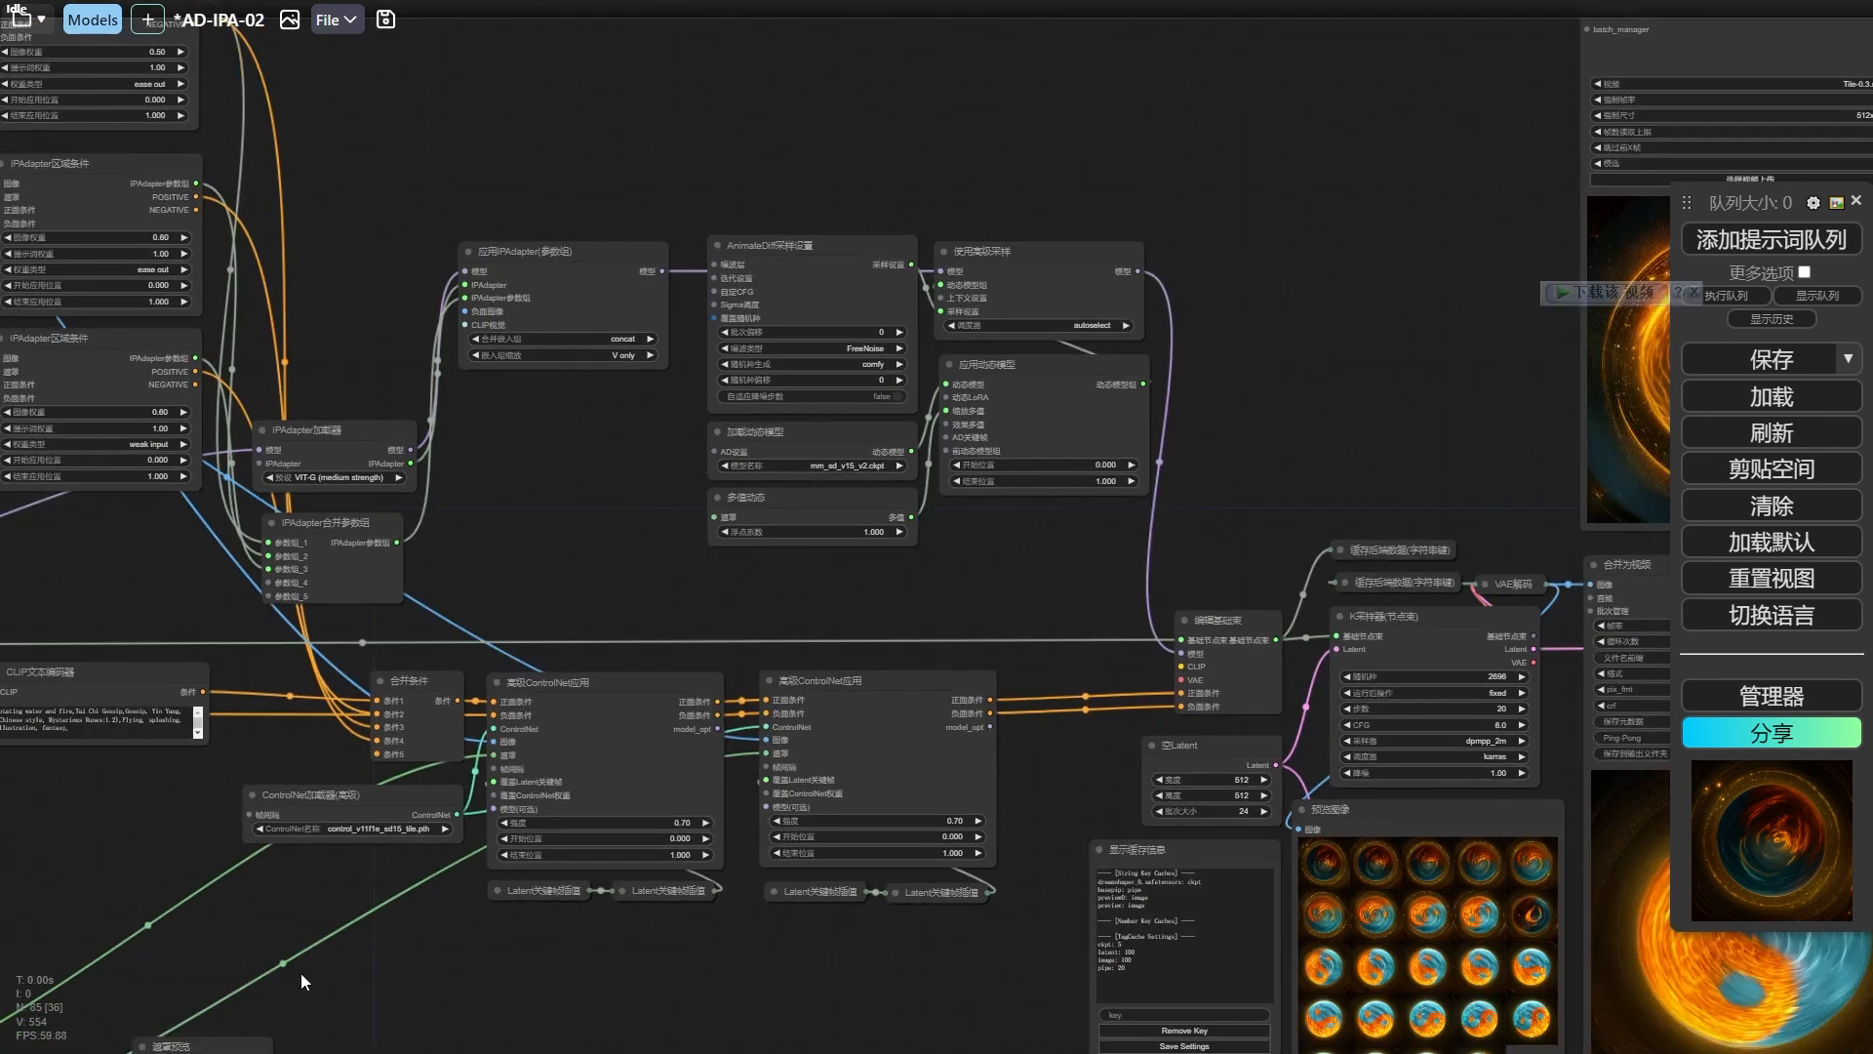
scroll(694, 517, up, 5)
scroll(1137, 591, down, 4)
Compare the generated yin-yang video with the earlier videos in the 加载视频 nodes.
drag(1138, 591, 481, 396)
scroll(1129, 640, down, 1)
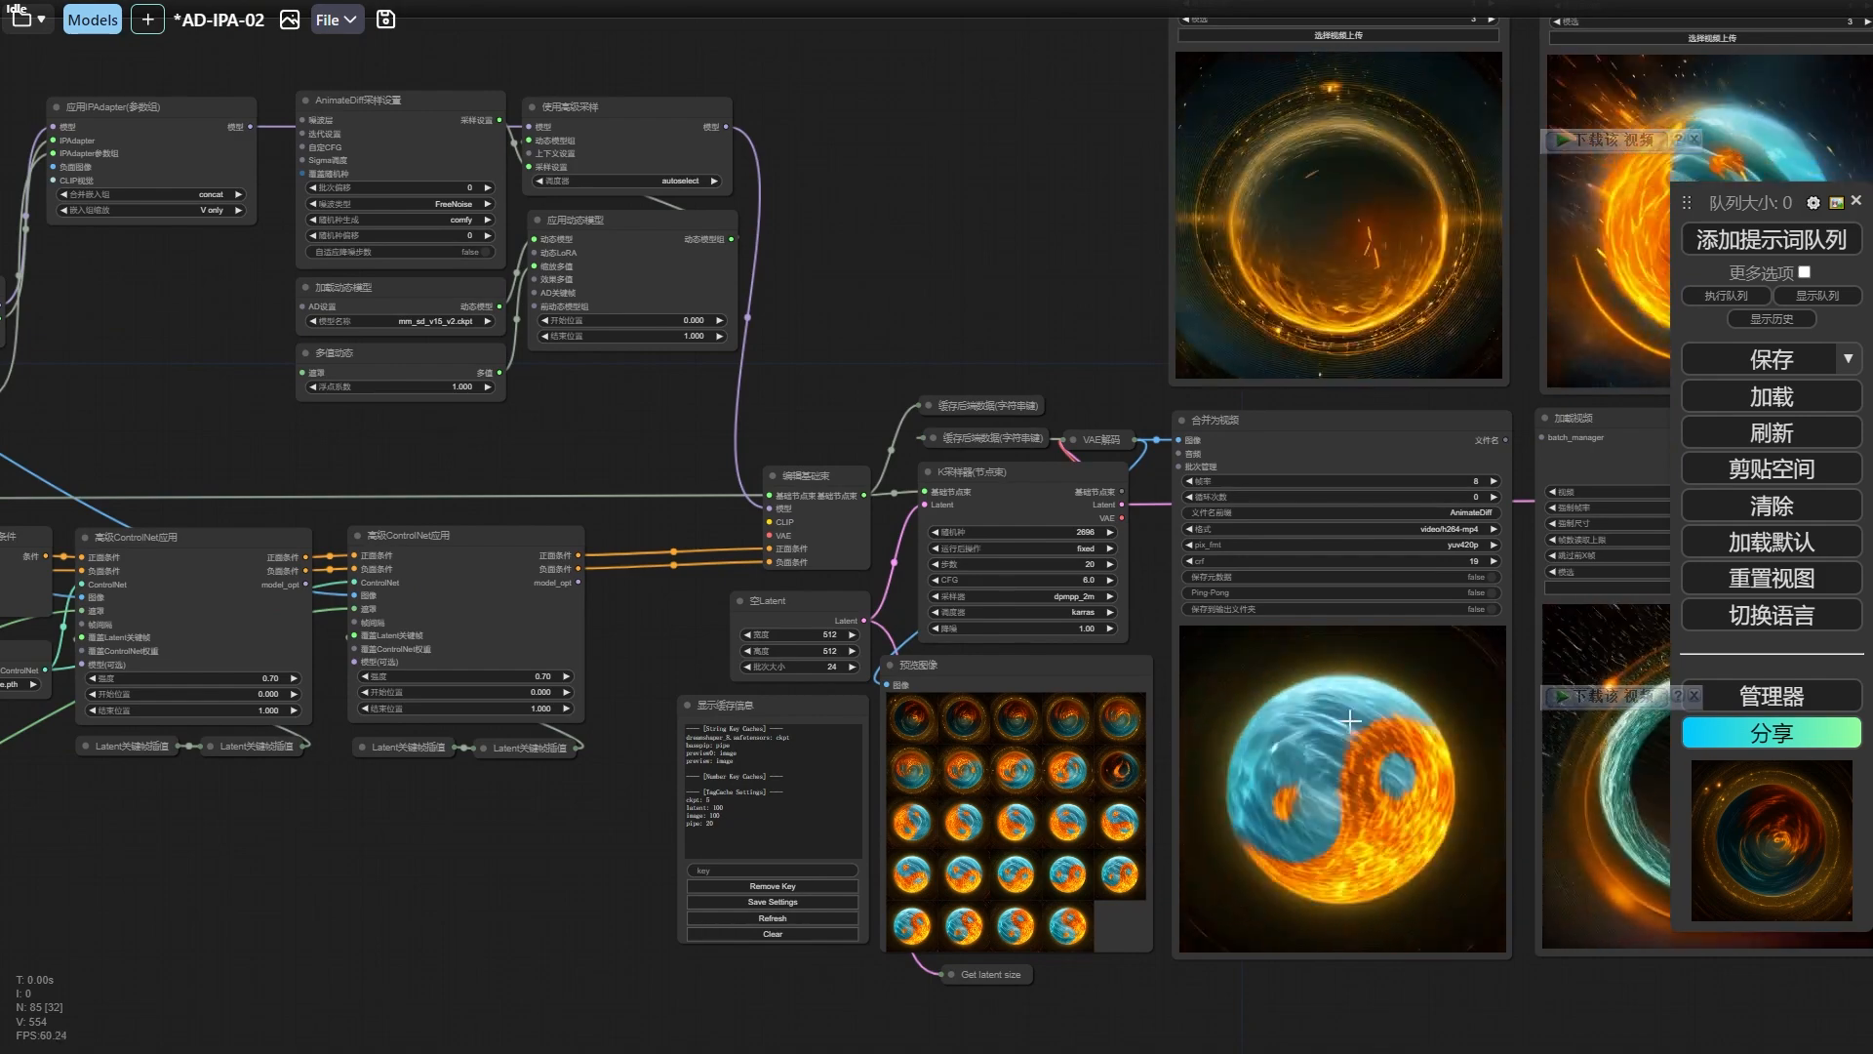
scroll(787, 406, up, 1)
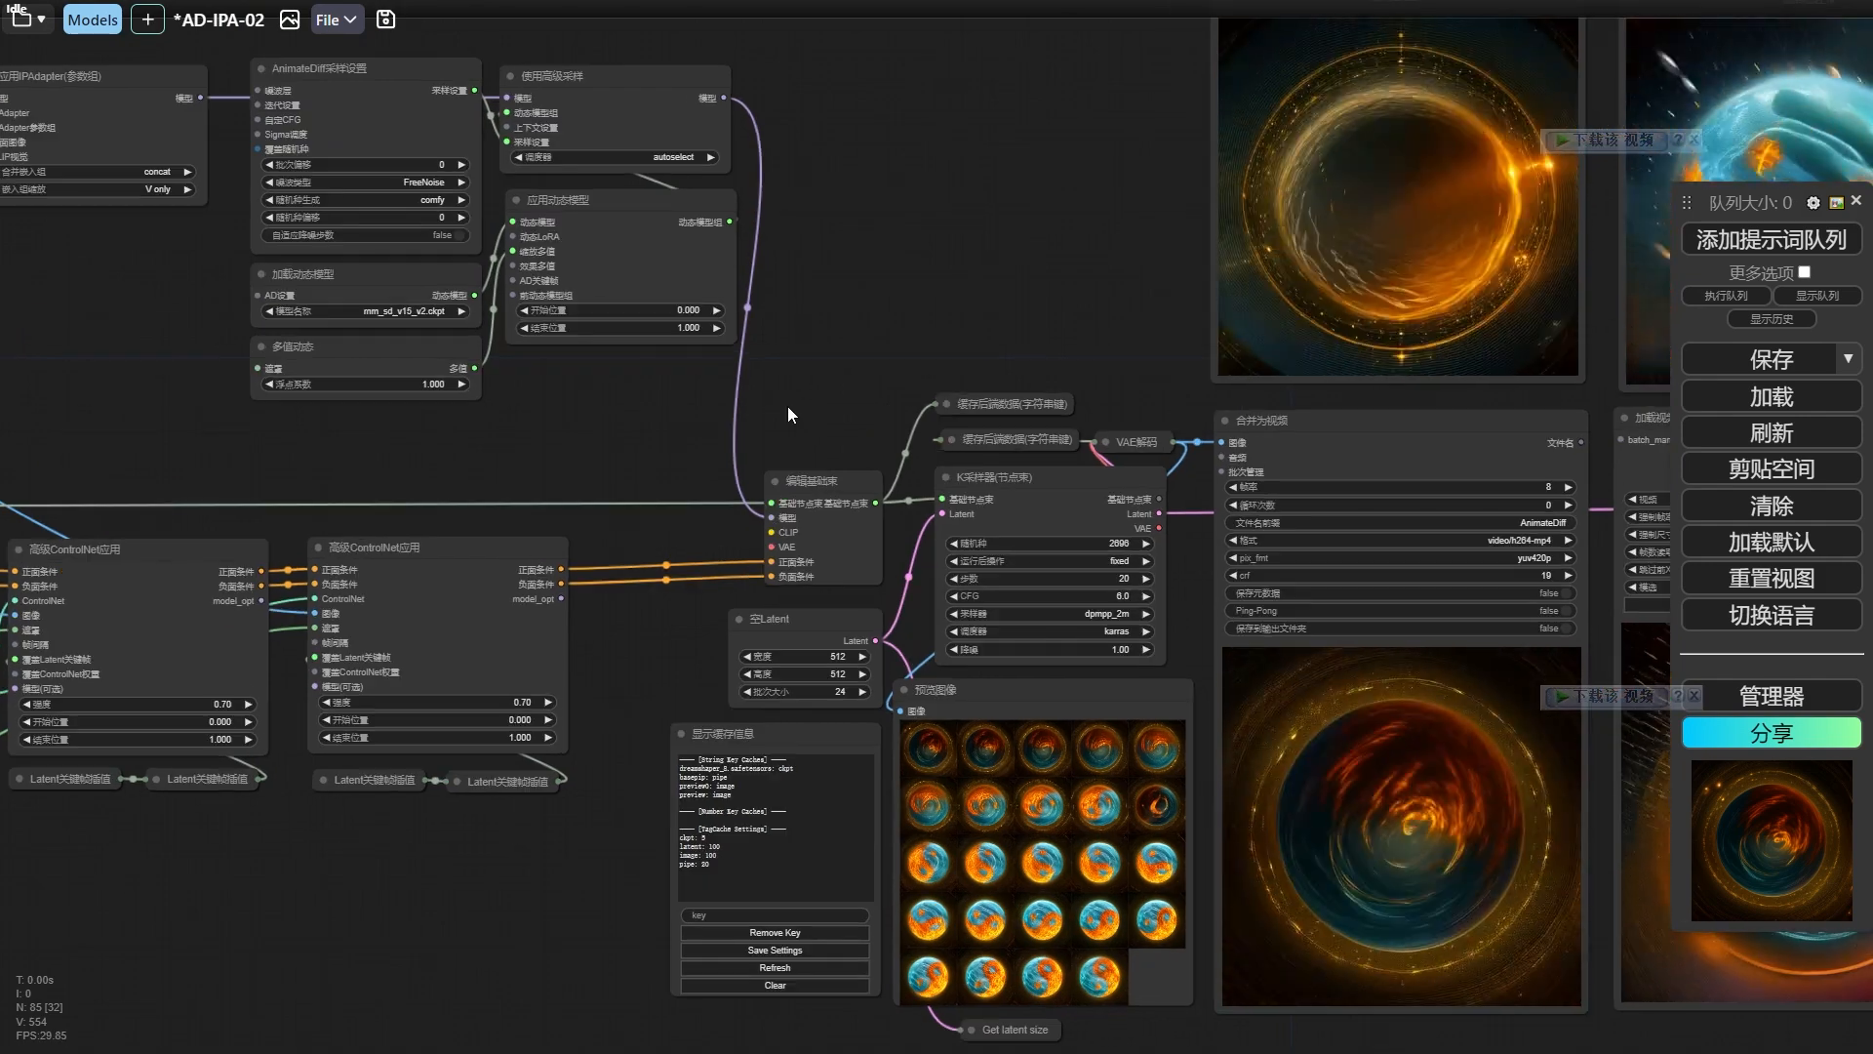
scroll(787, 405, down, 1)
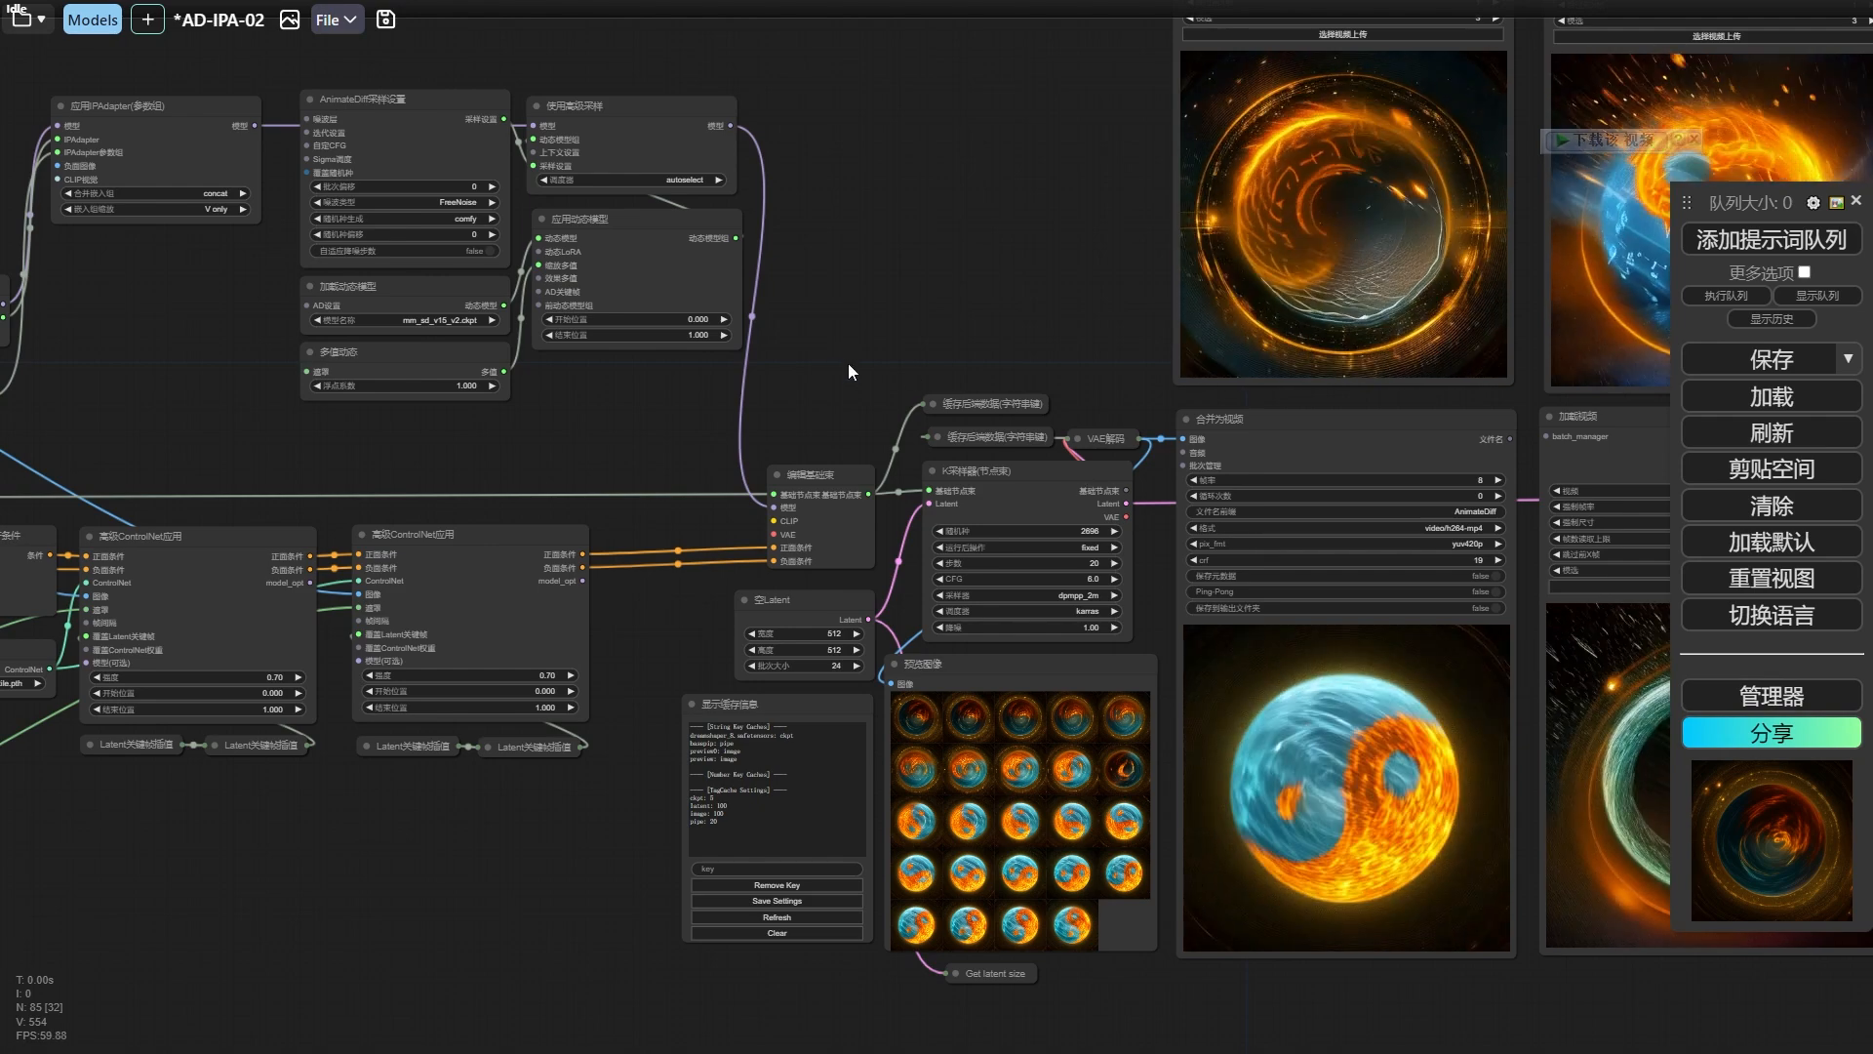
drag(846, 363, 802, 310)
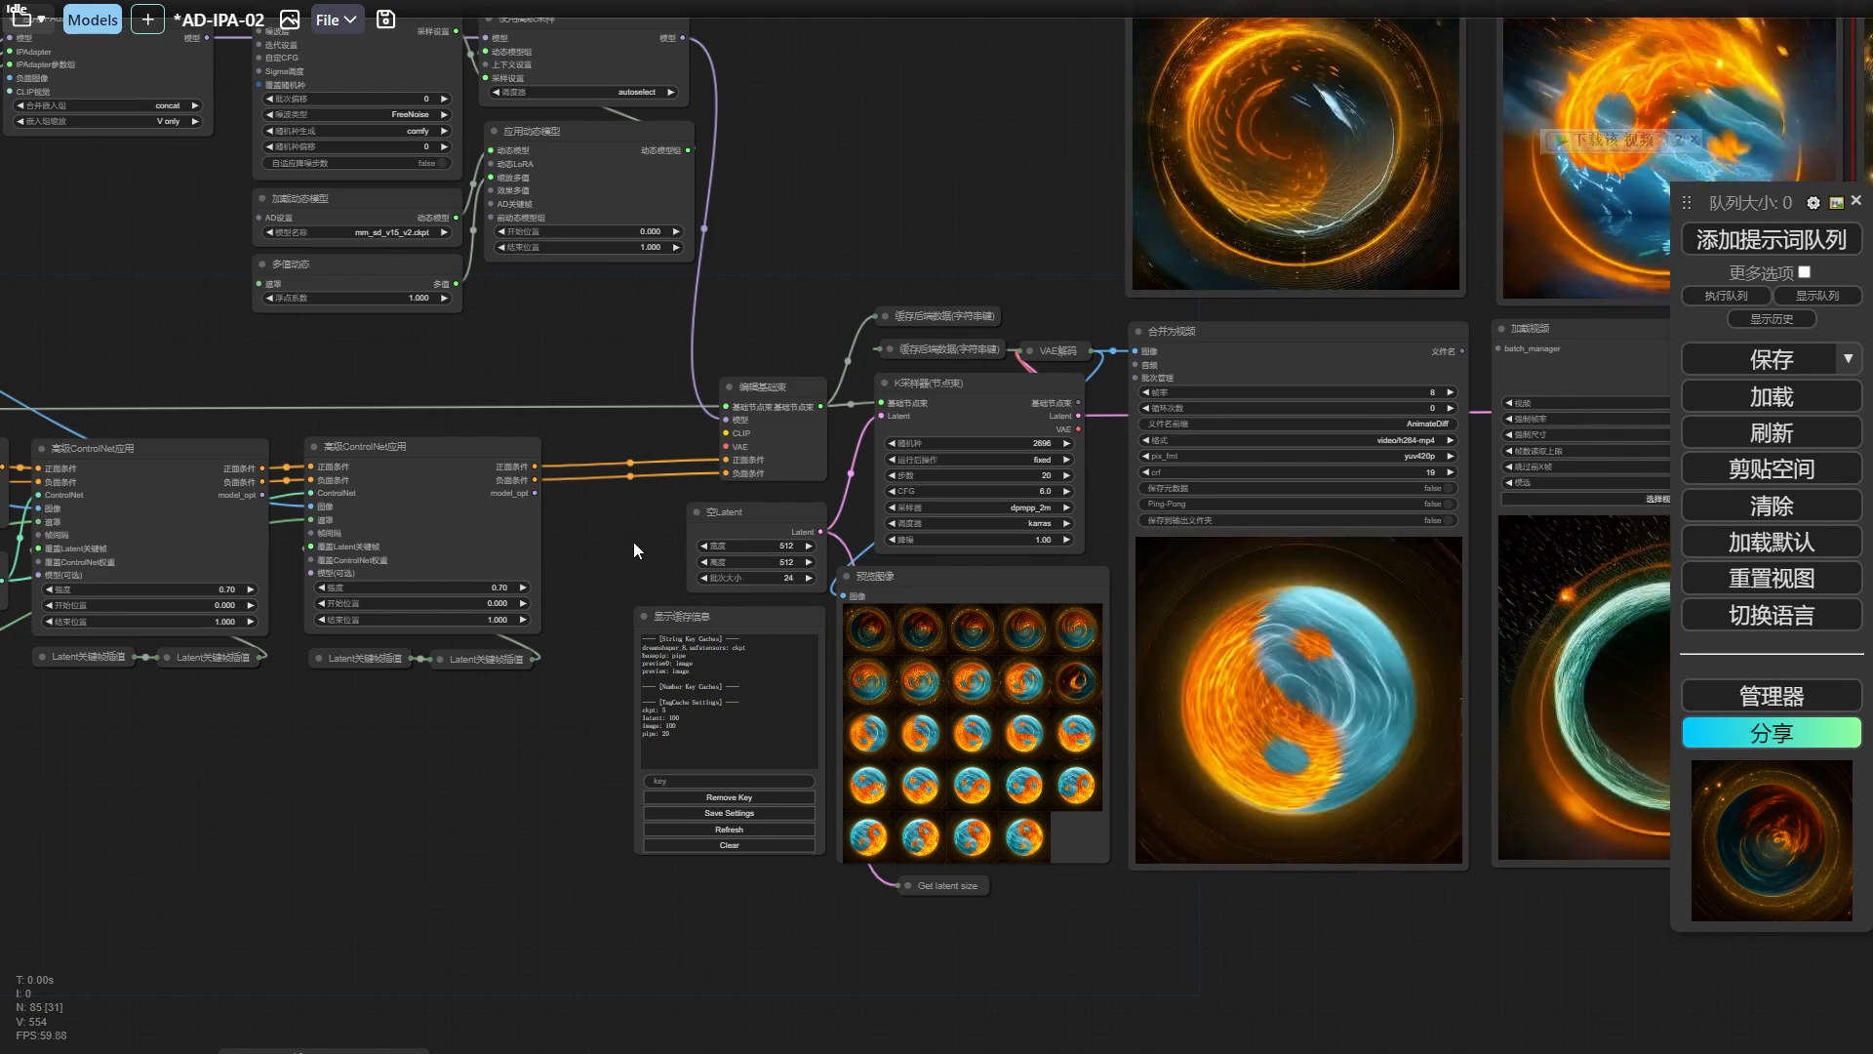
Copy the 加载图像（路径） node to the empty space beside the mask previews and set its directory to input/Gossip/.
scroll(919, 427, down, 2)
drag(908, 471, 1275, 201)
scroll(905, 429, up, 2)
drag(905, 430, 1389, 548)
click(1415, 455)
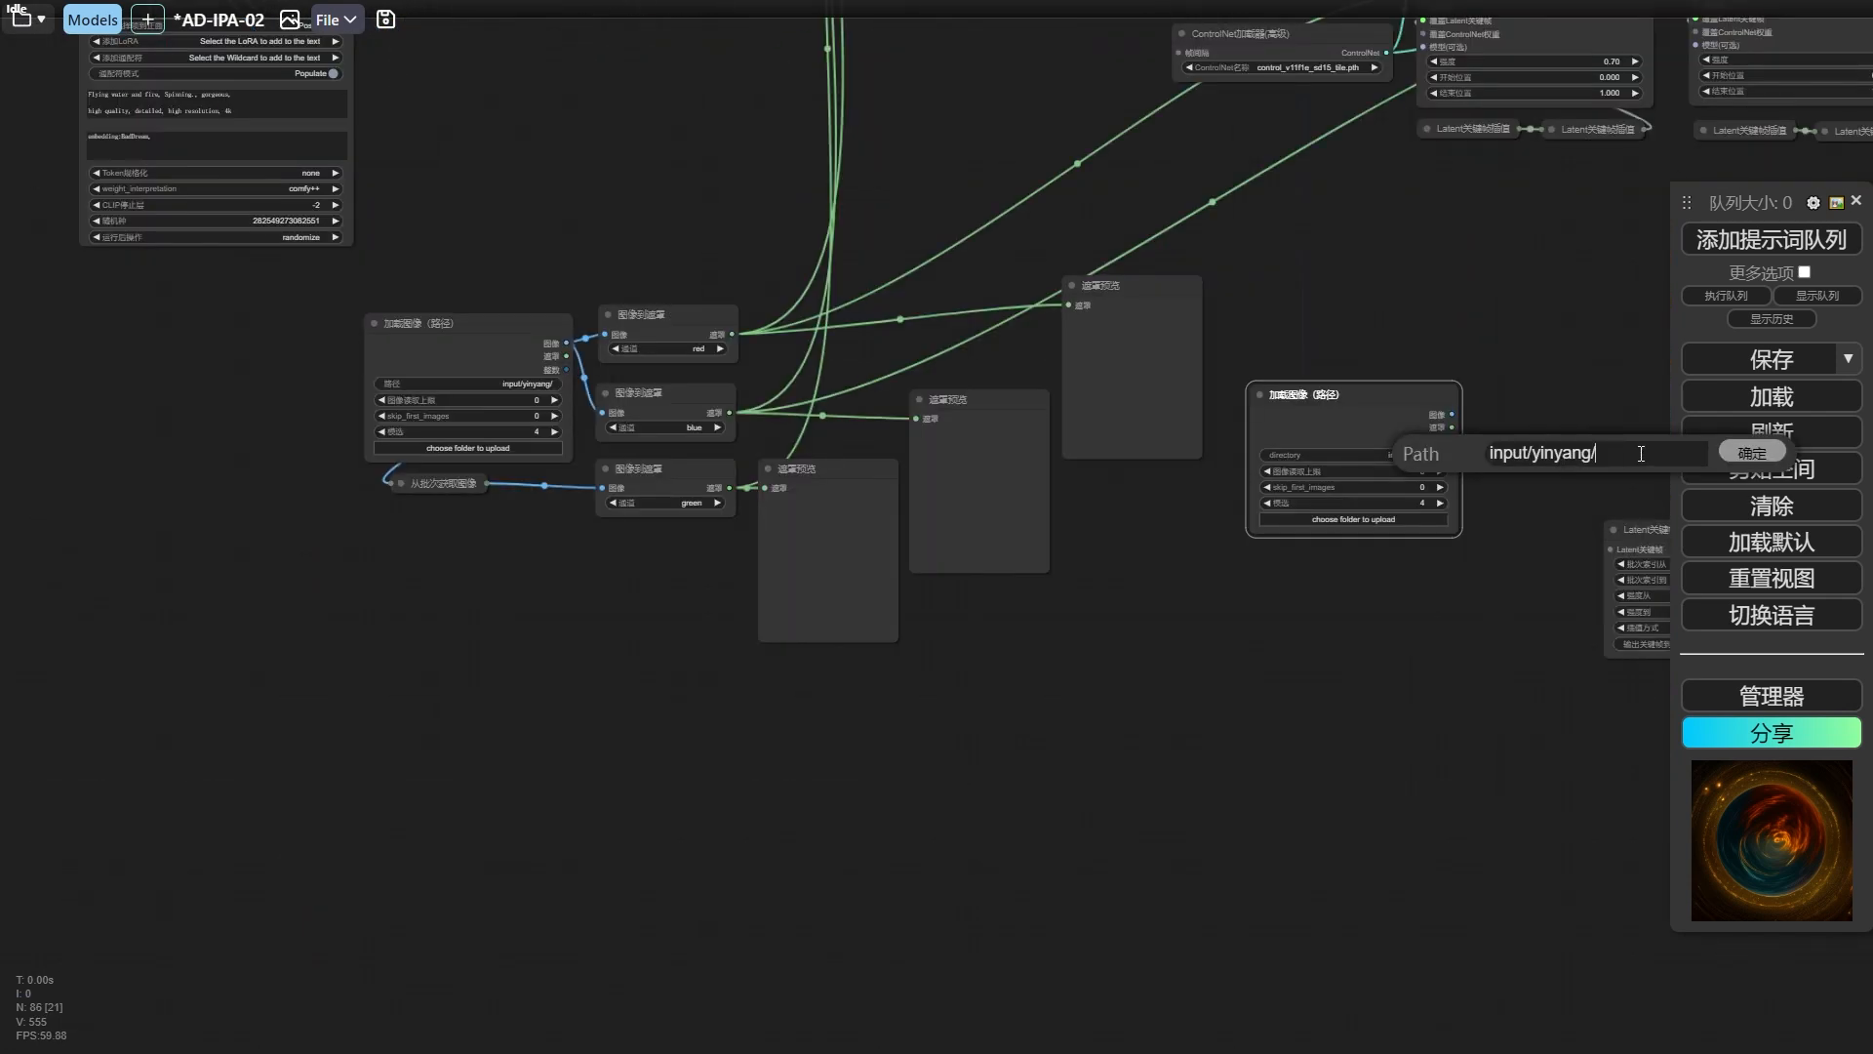
key(BackSpace)
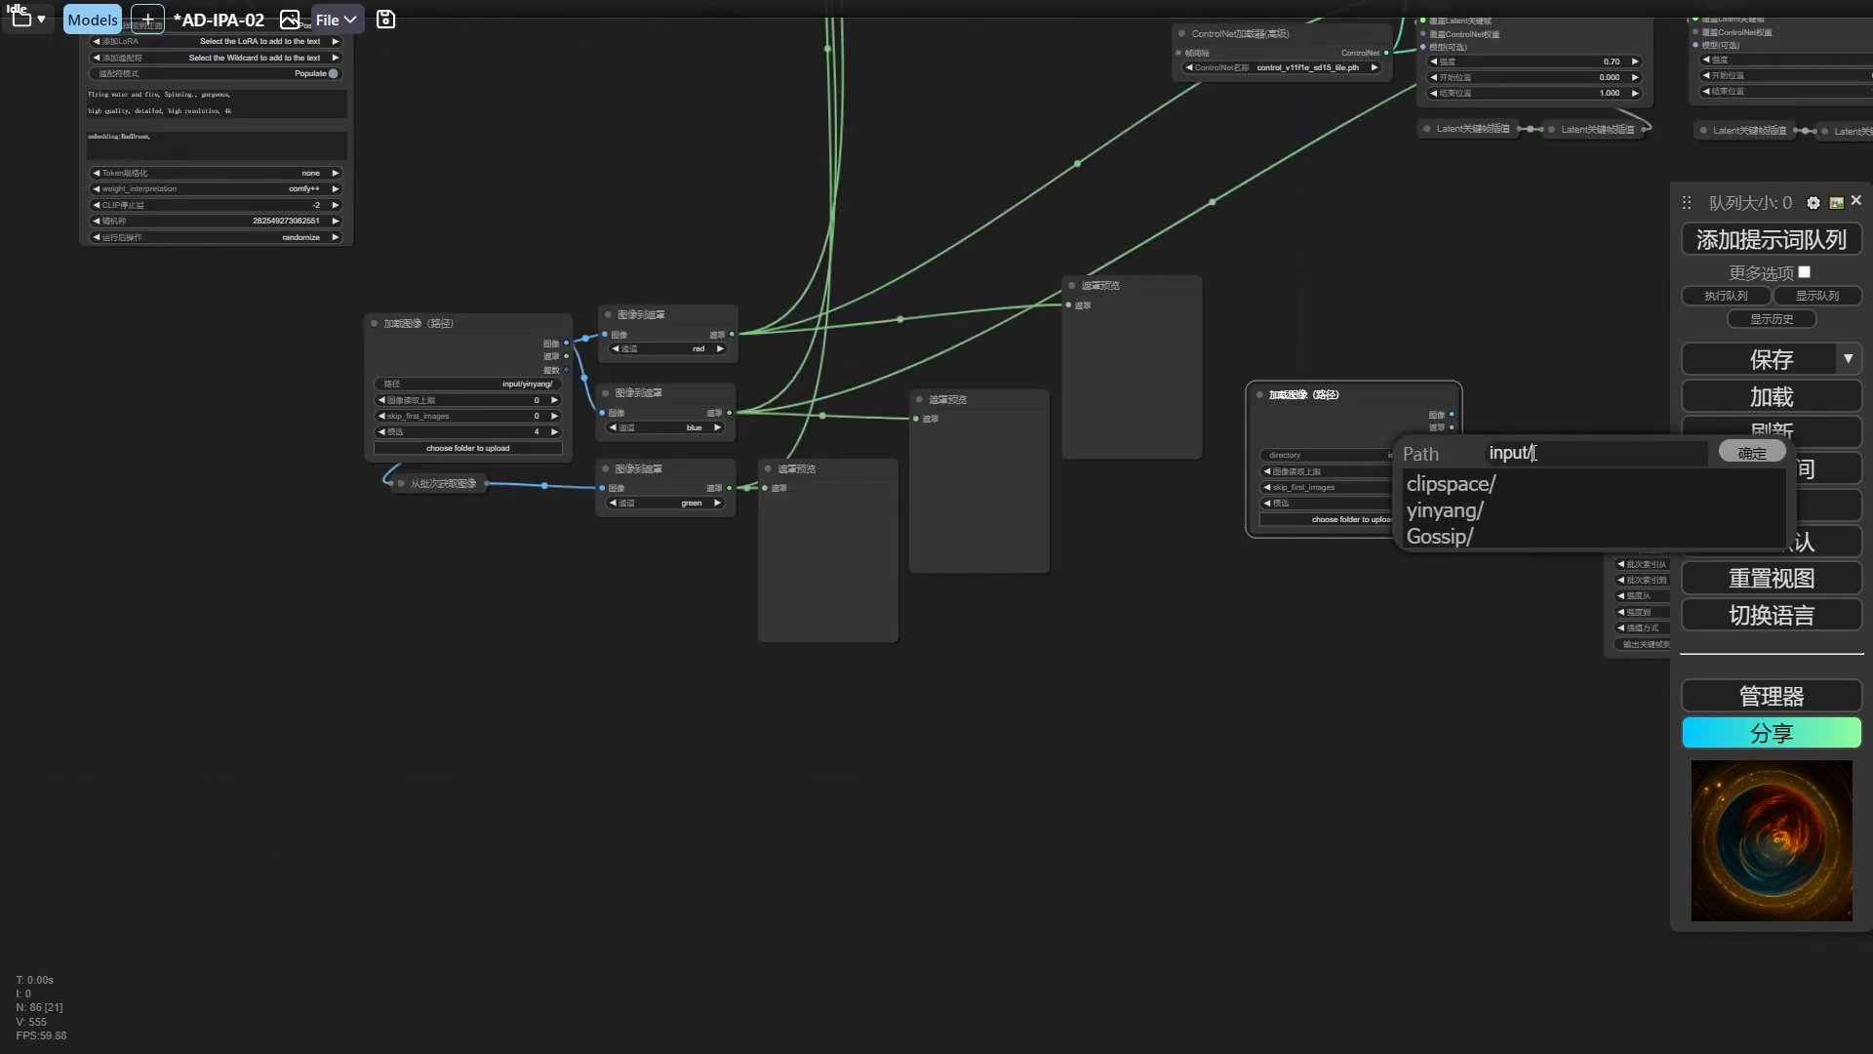
click(1504, 537)
drag(1357, 330, 916, 422)
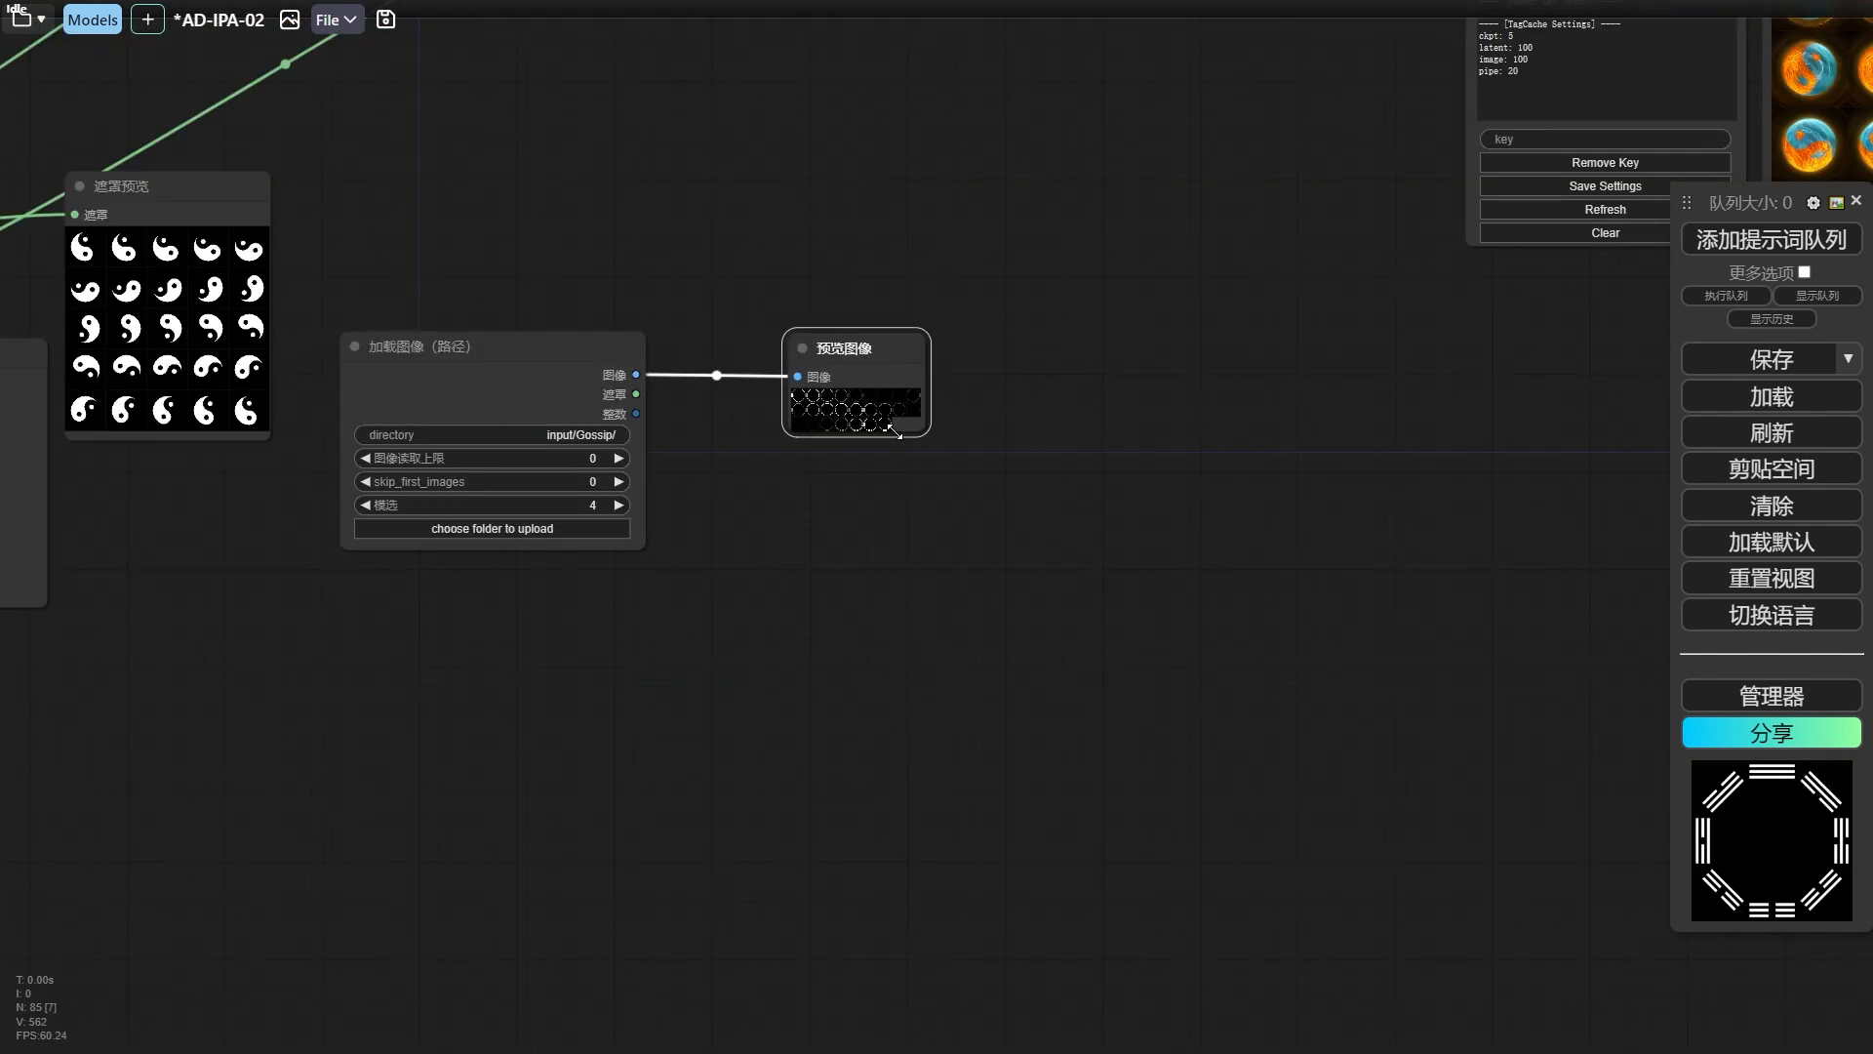
Preview the input/Gossip/ images in a 预览图像 node connected to the new loader and step through the enlarged frames.
drag(913, 441, 1413, 973)
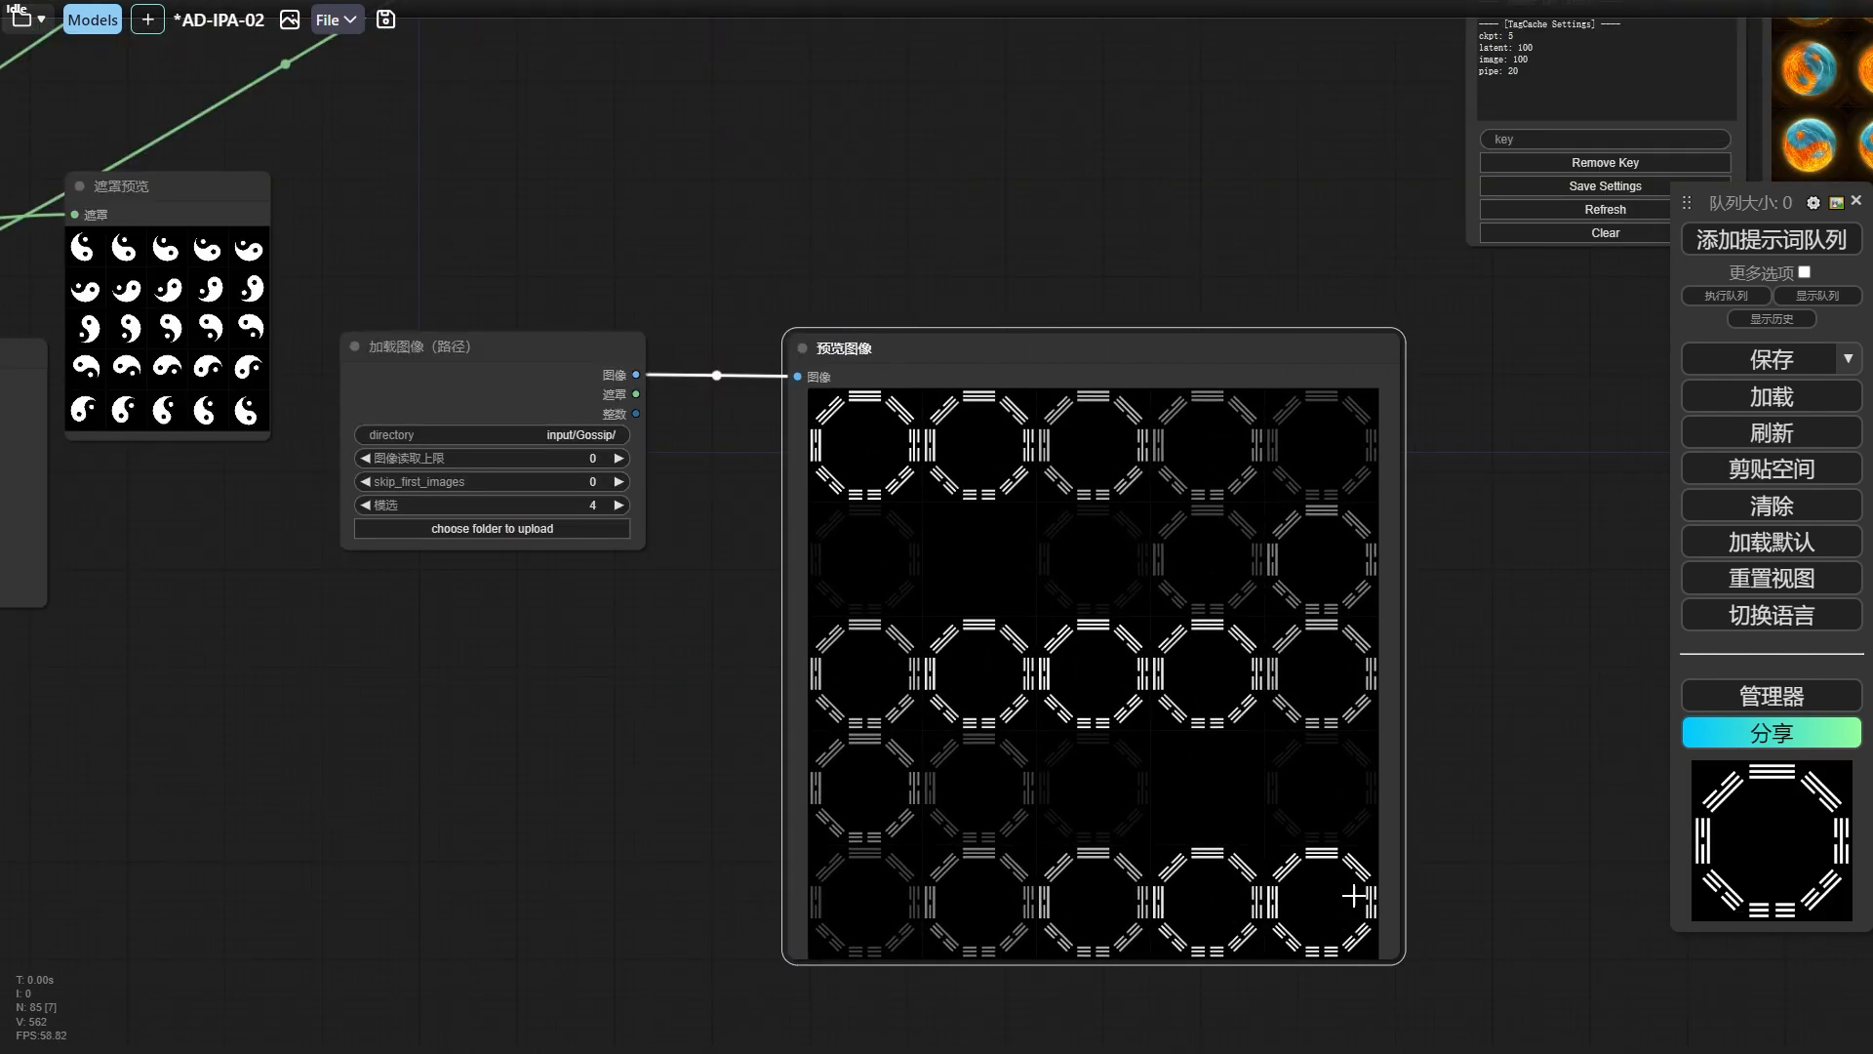
click(872, 454)
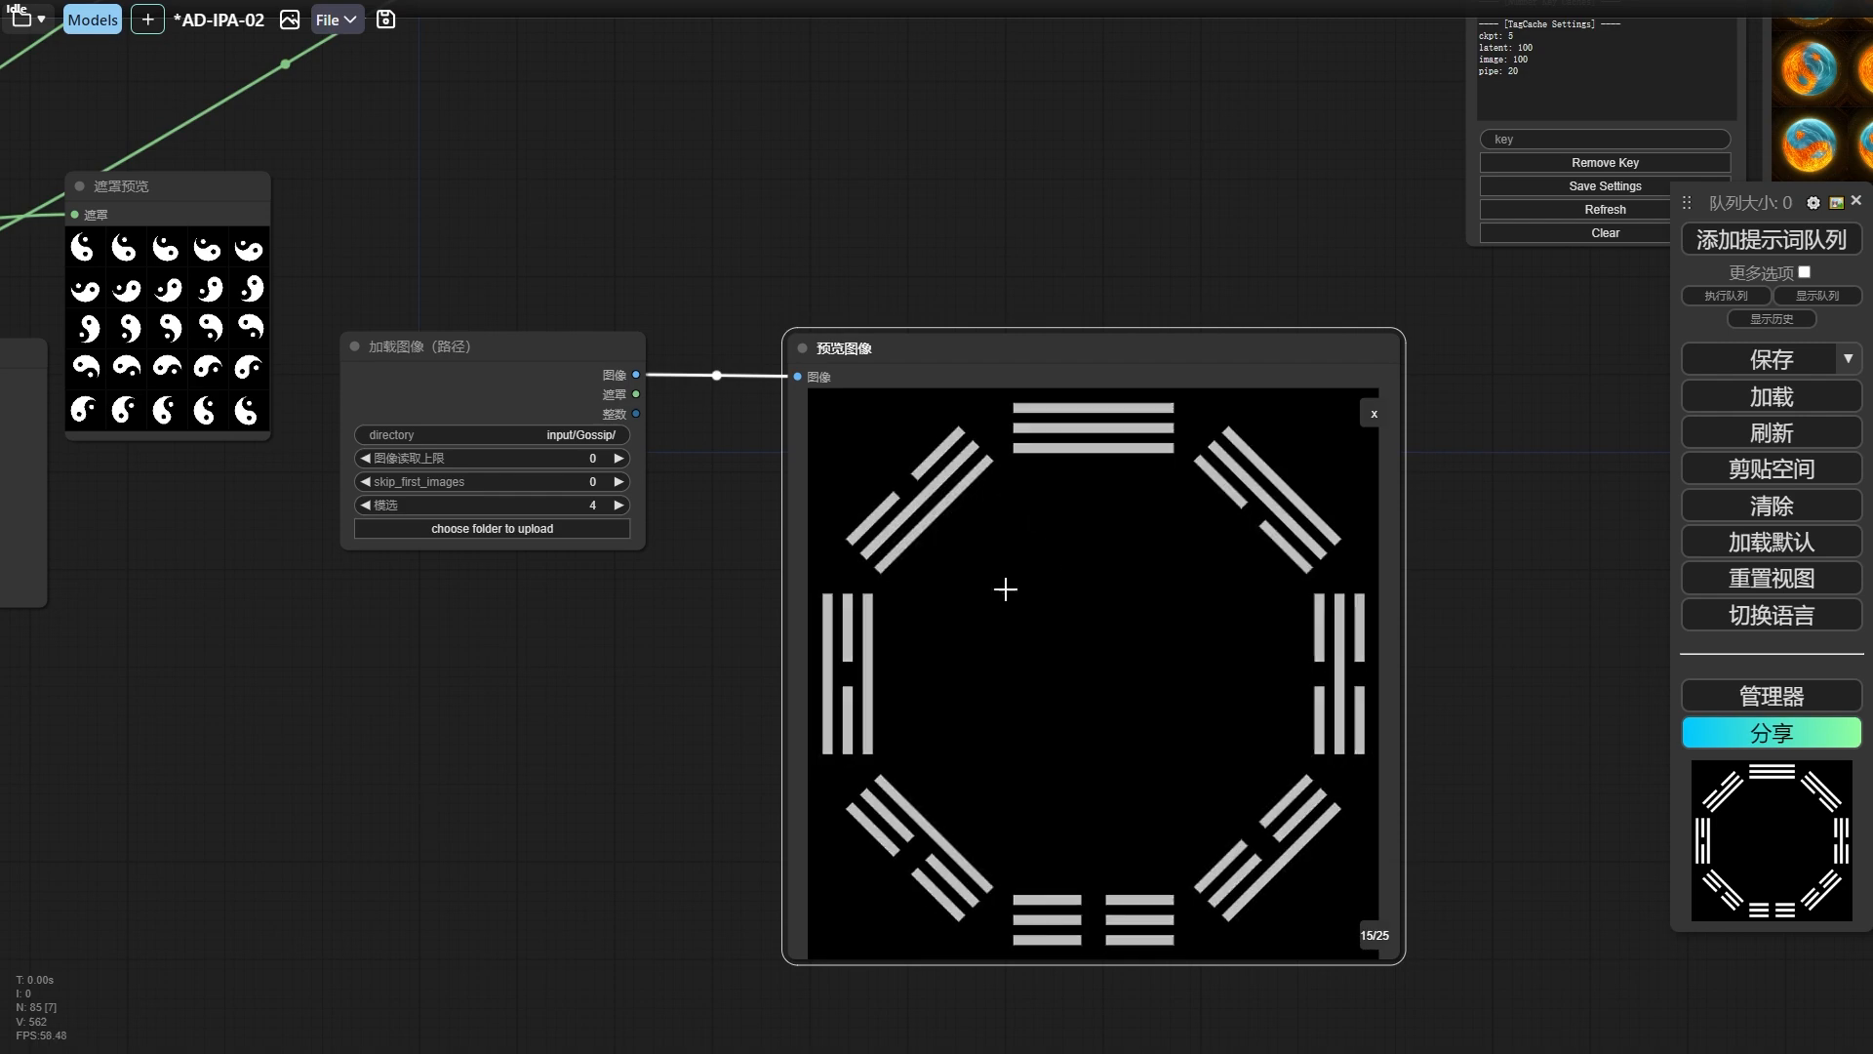
key(Right)
key(Right)
key(Right)
key(Right)
key(Right)
key(Right)
key(Right)
key(Right)
key(Right)
key(Right)
key(Right)
key(Right)
key(Right)
key(Right)
key(Right)
key(Right)
key(Right)
key(Right)
key(Right)
key(Right)
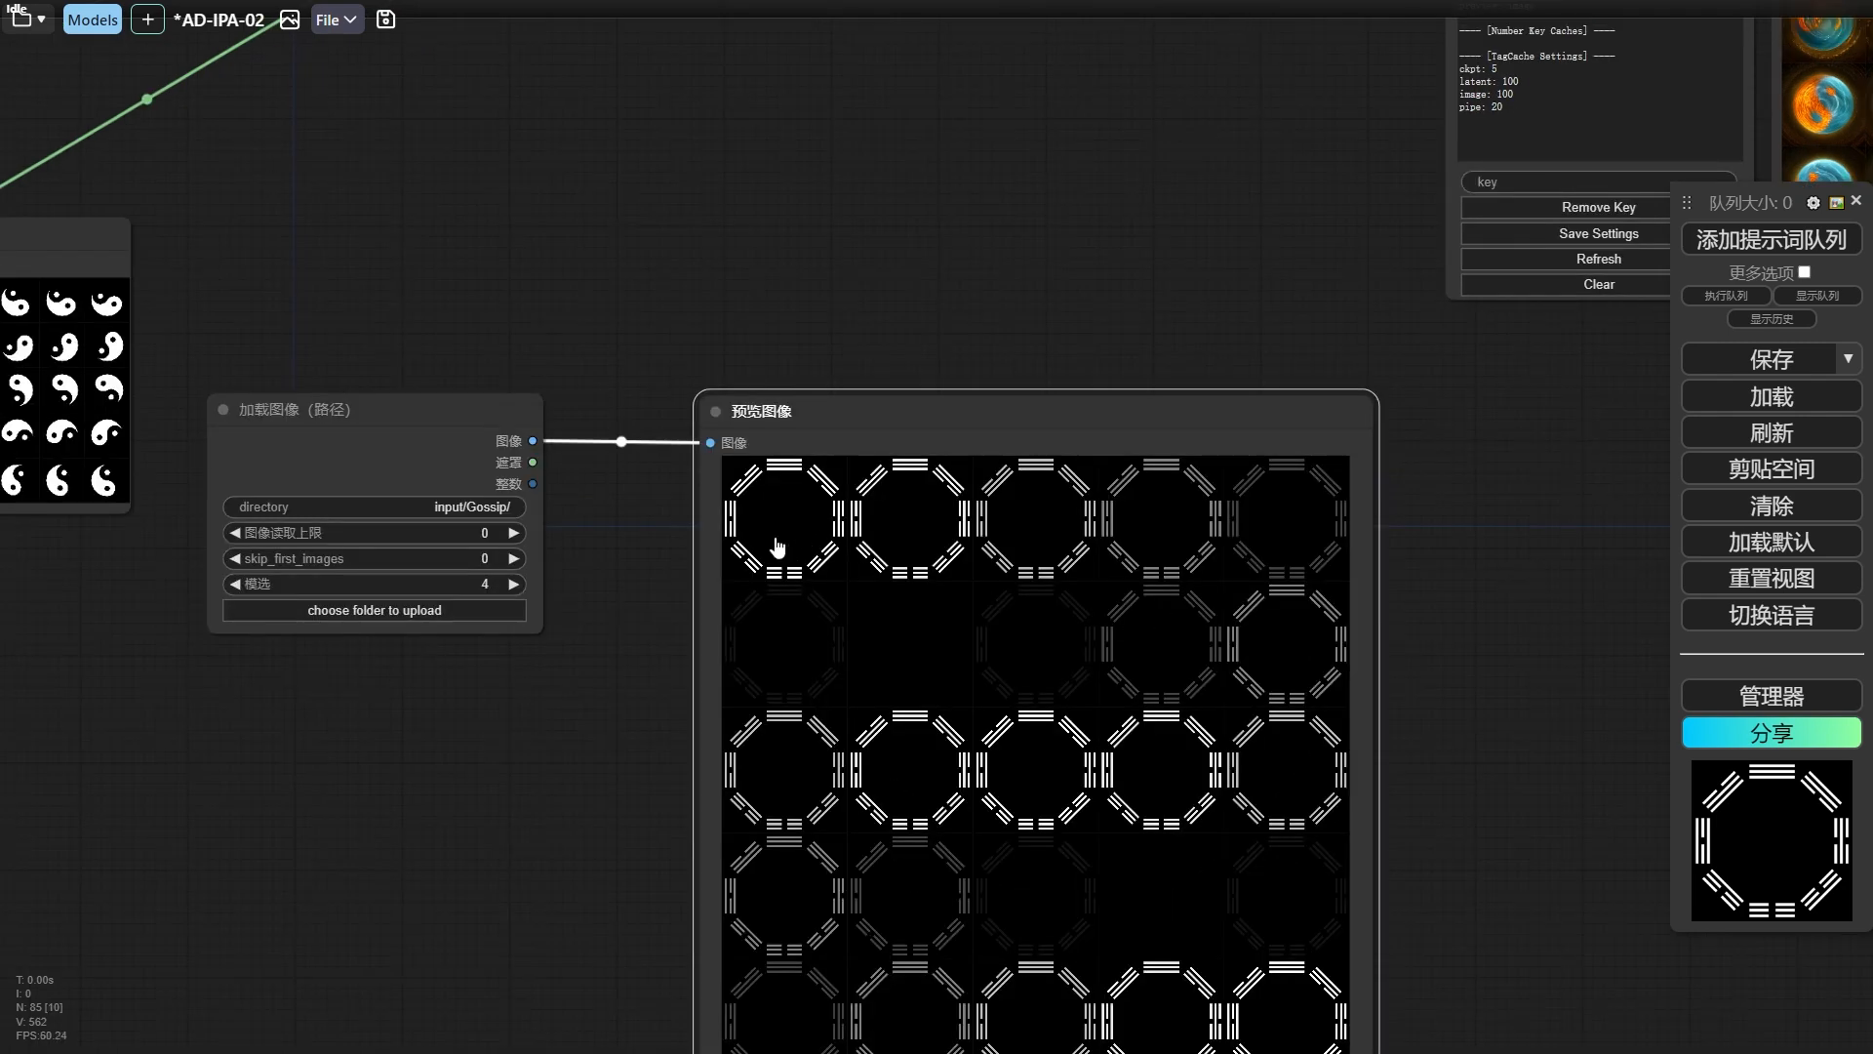
scroll(786, 538, down, 5)
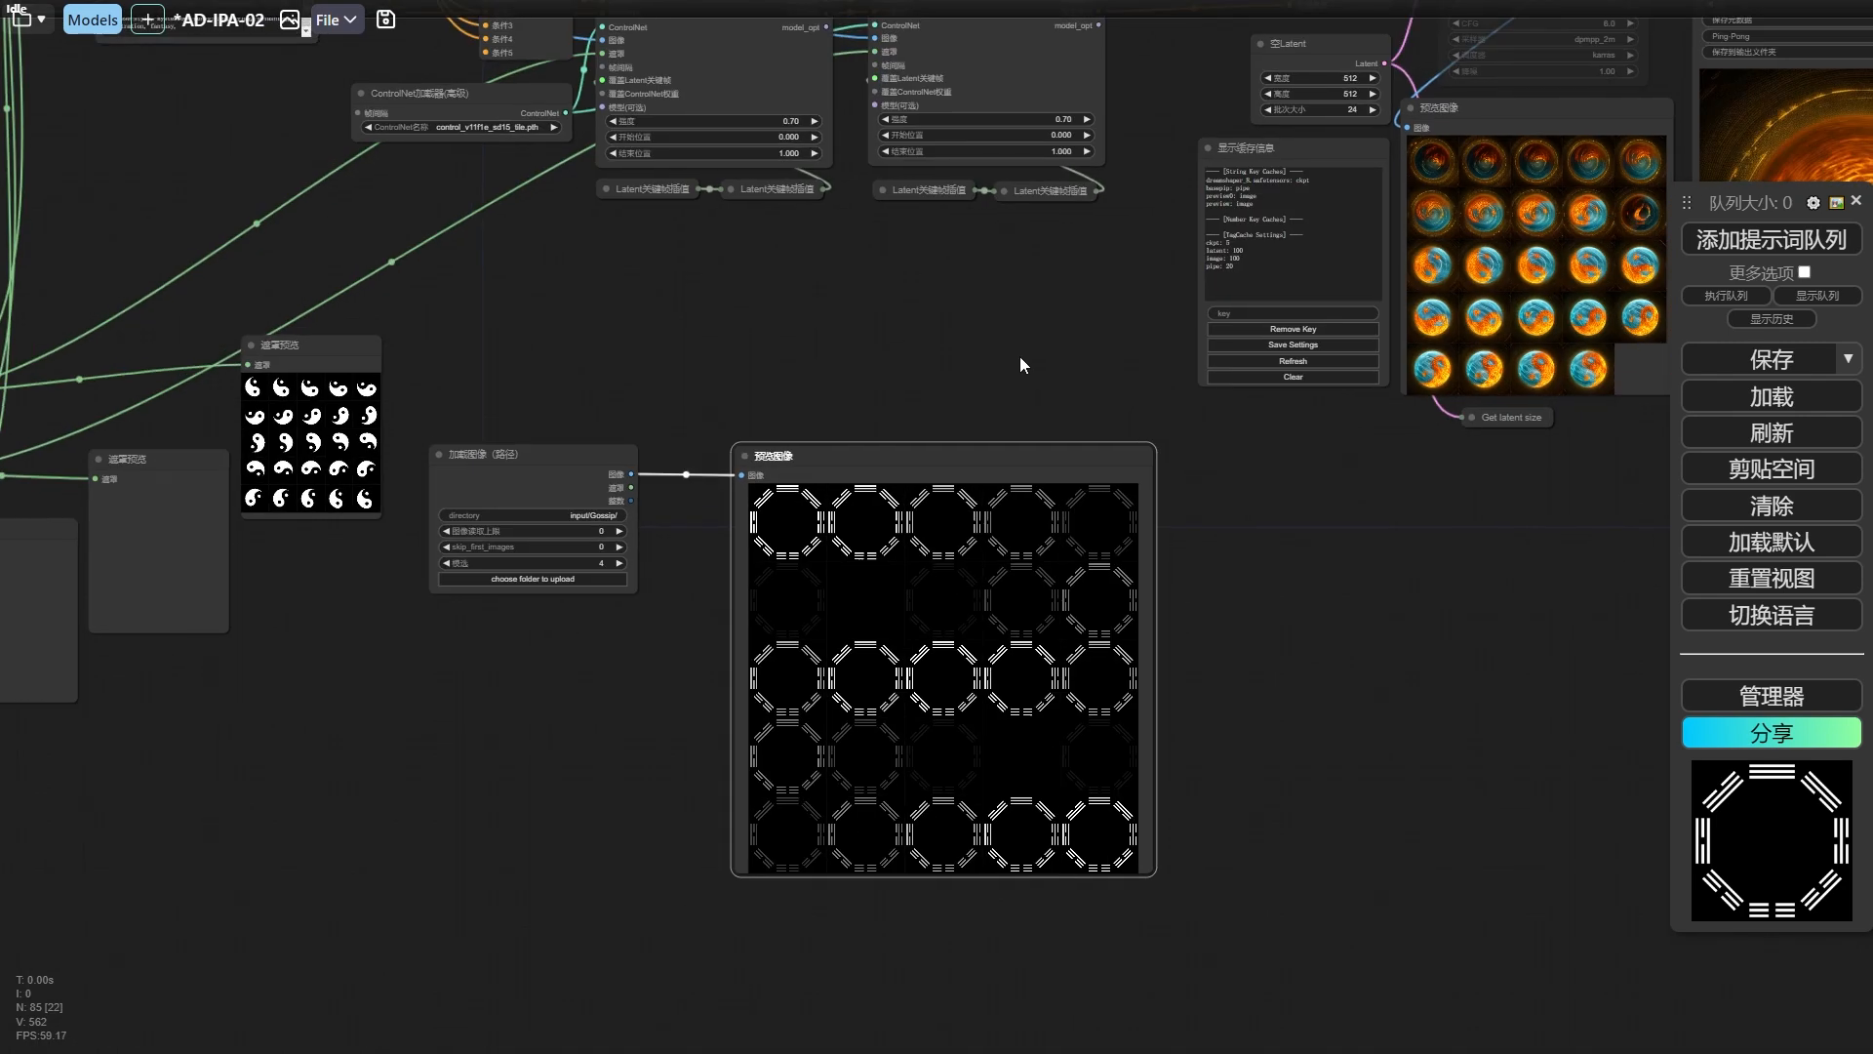
Nudge the Gossip 预览图像 node slightly closer to its 加载图像（路径） node while reviewing the surrounding workflow.
scroll(1020, 357, down, 2)
drag(1132, 387, 987, 552)
drag(1001, 633, 443, 675)
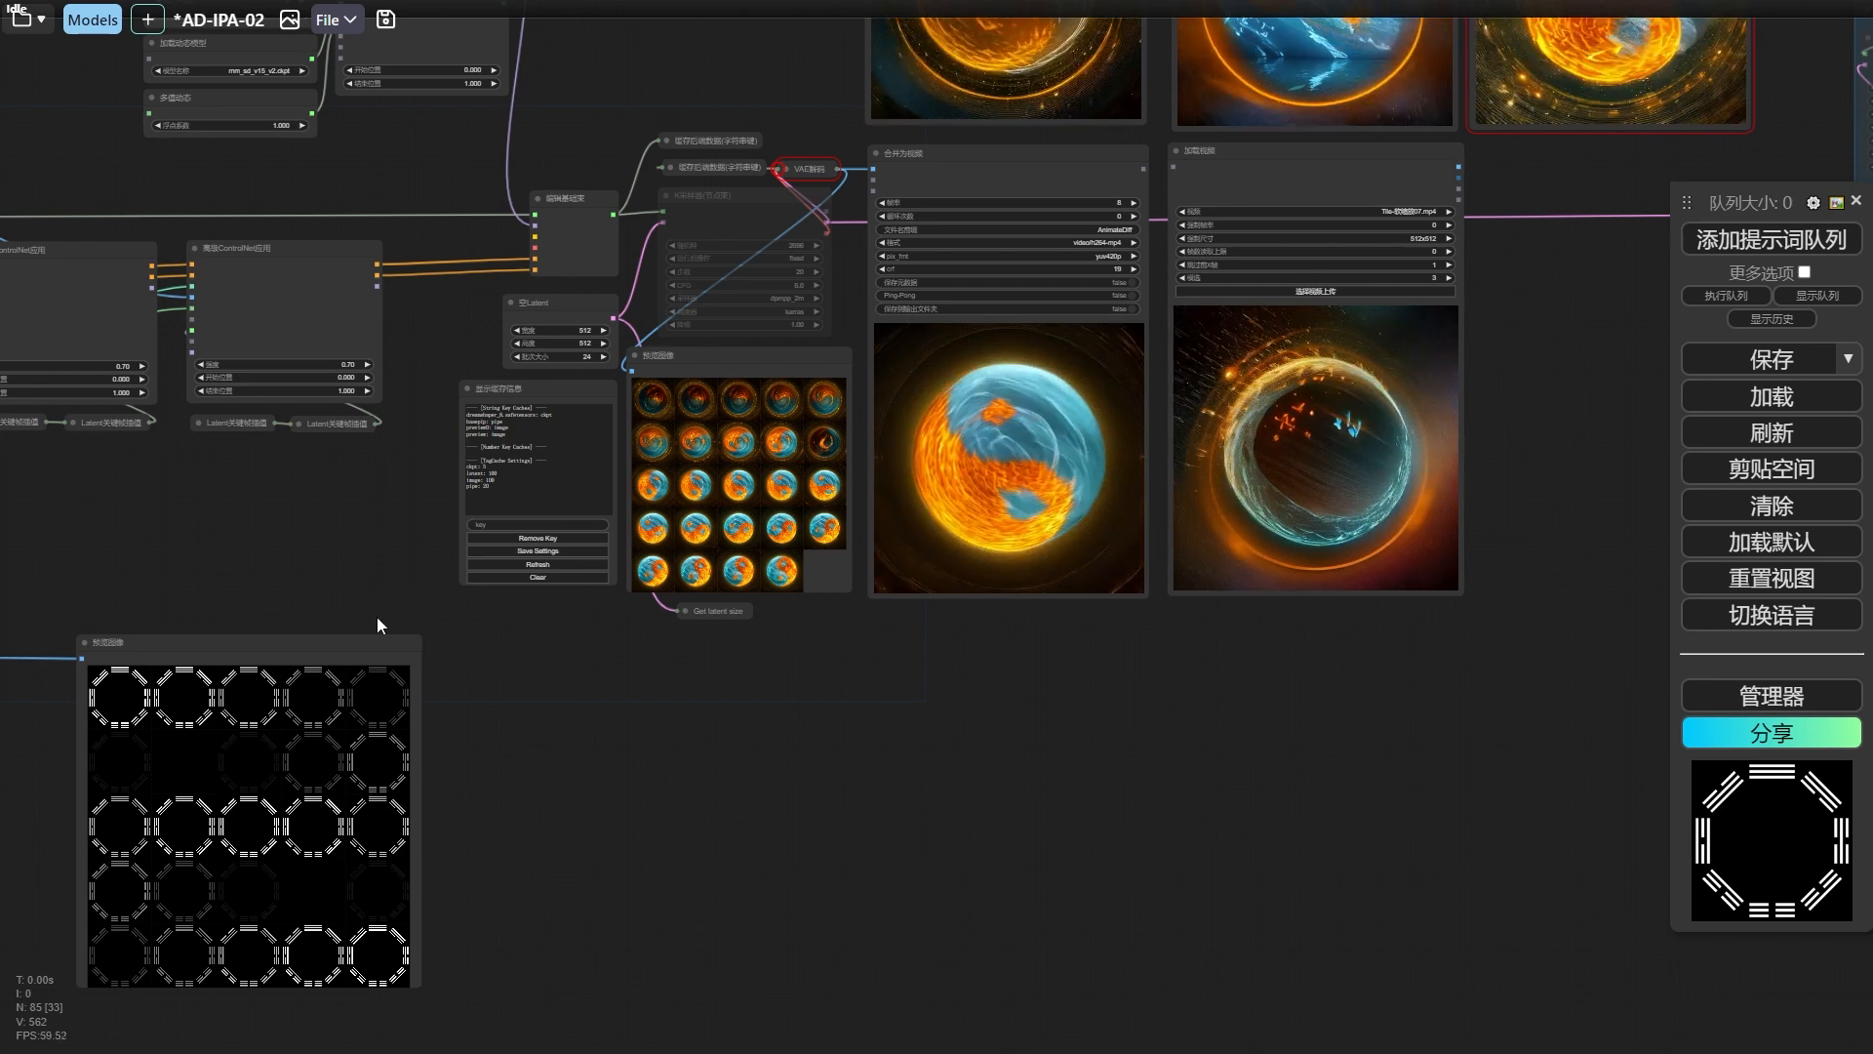
drag(220, 624, 663, 617)
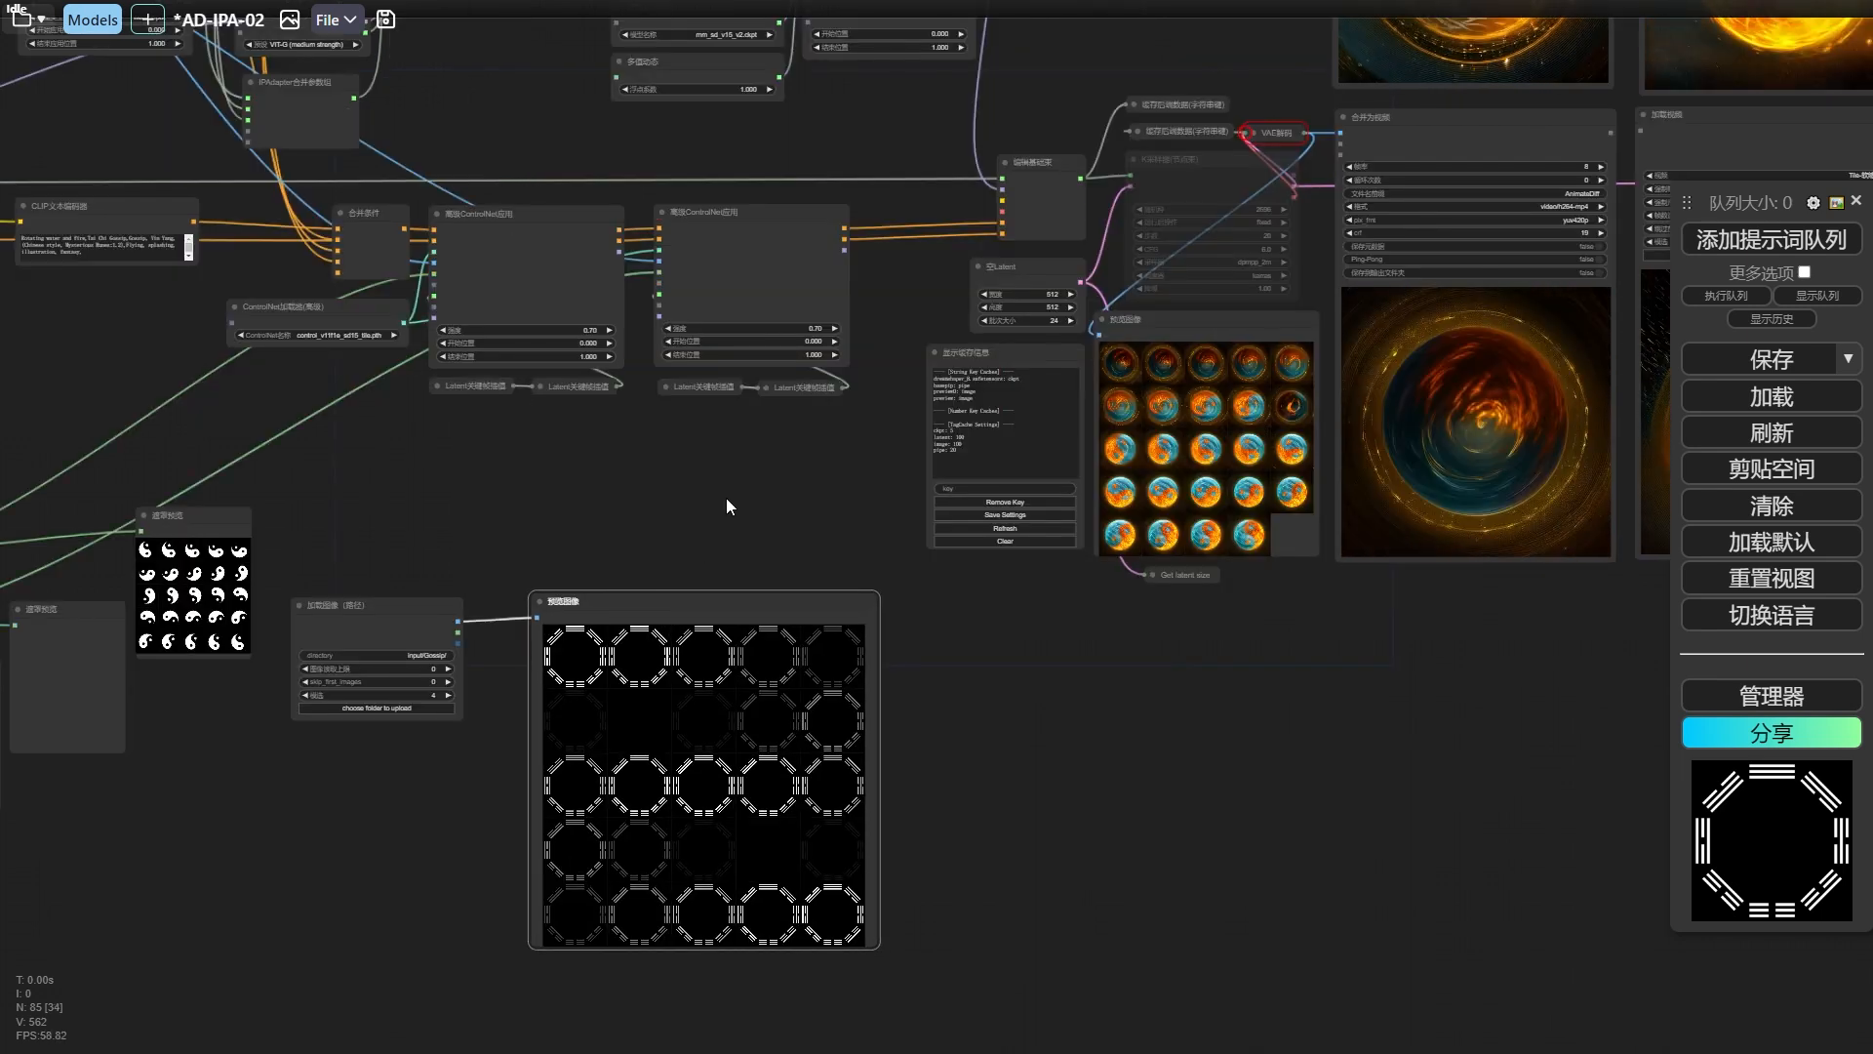
scroll(726, 498, down, 1)
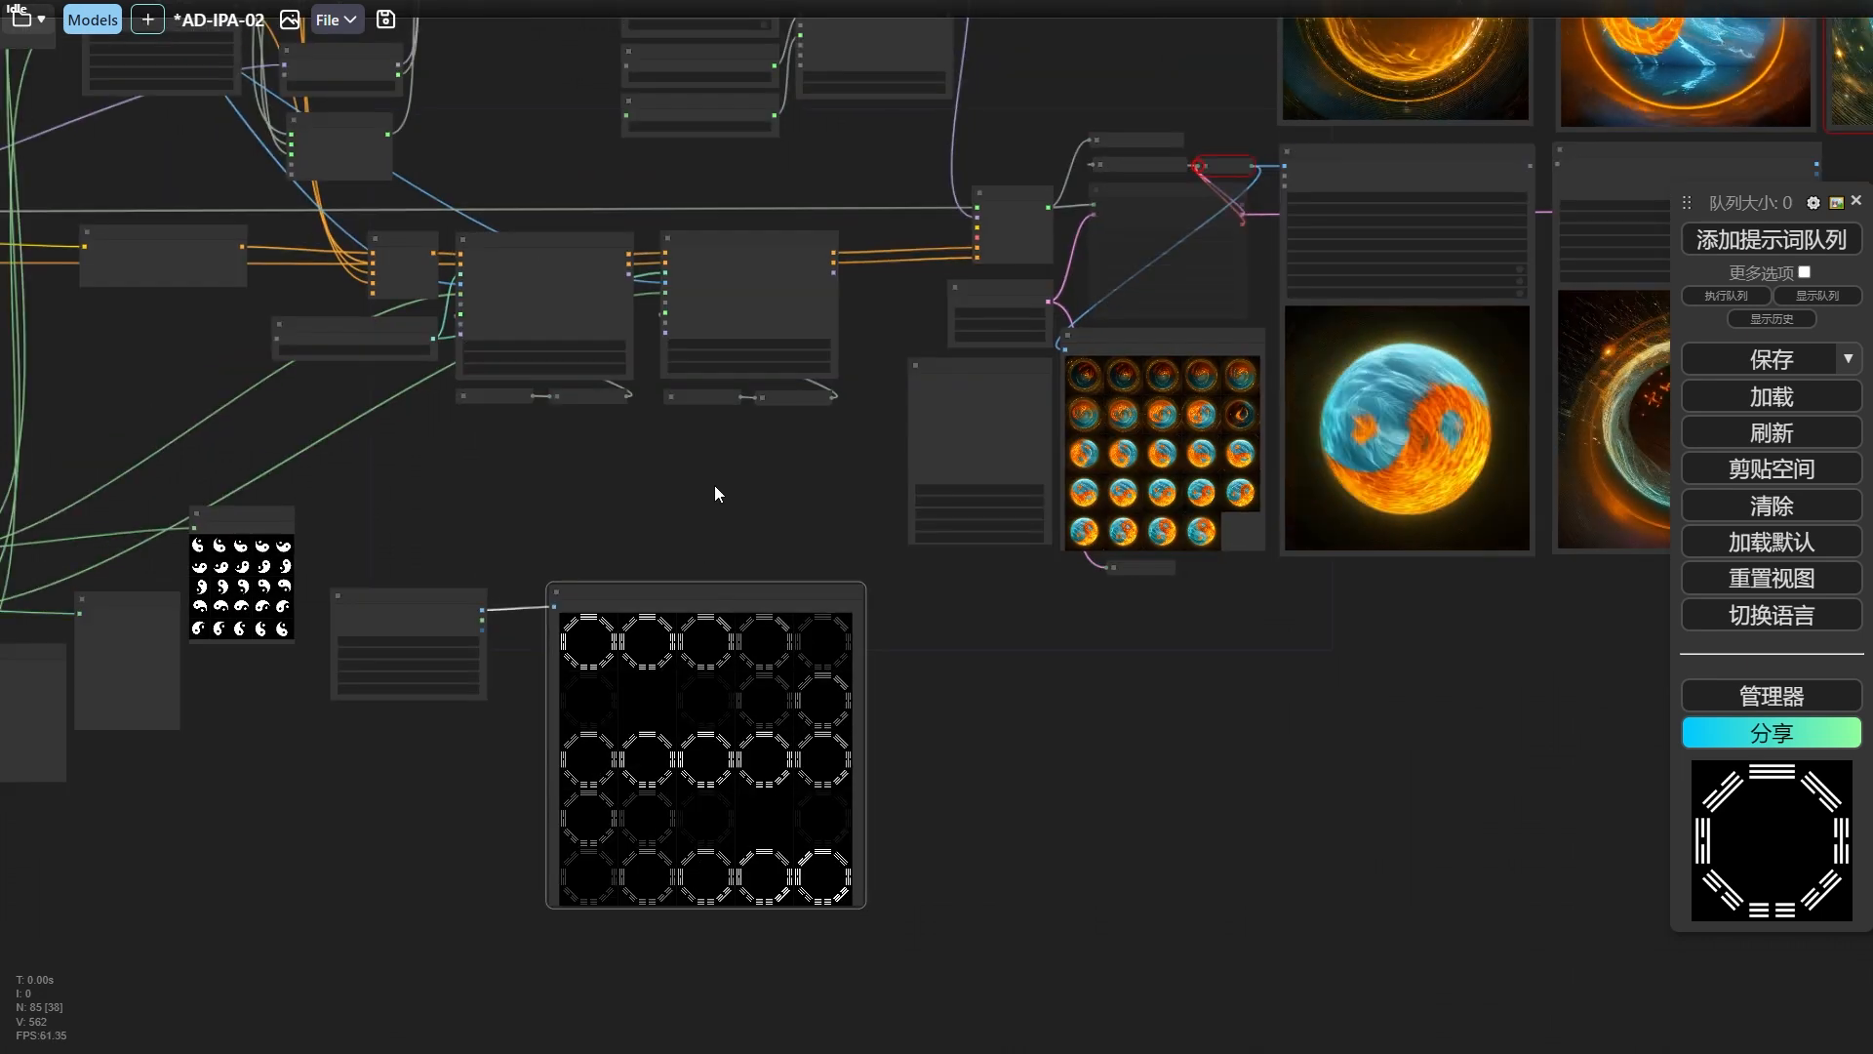
drag(714, 493, 781, 547)
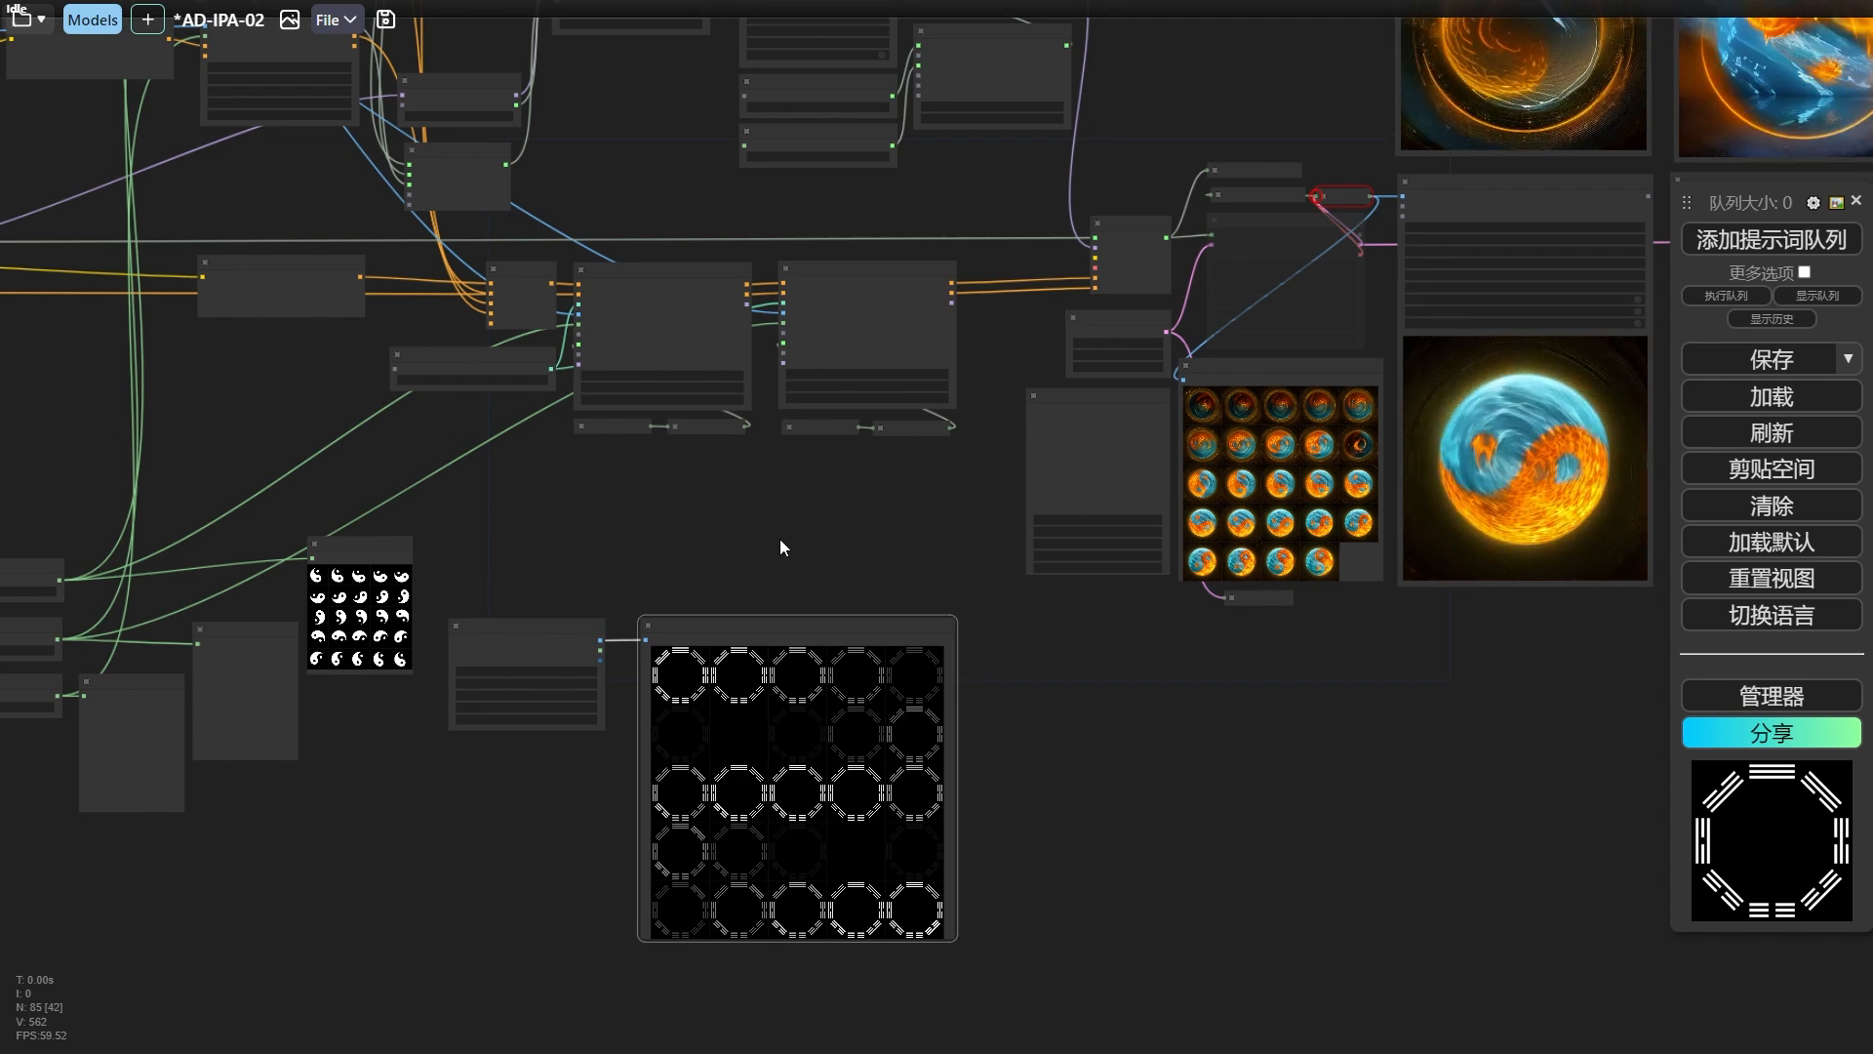
drag(721, 625, 714, 630)
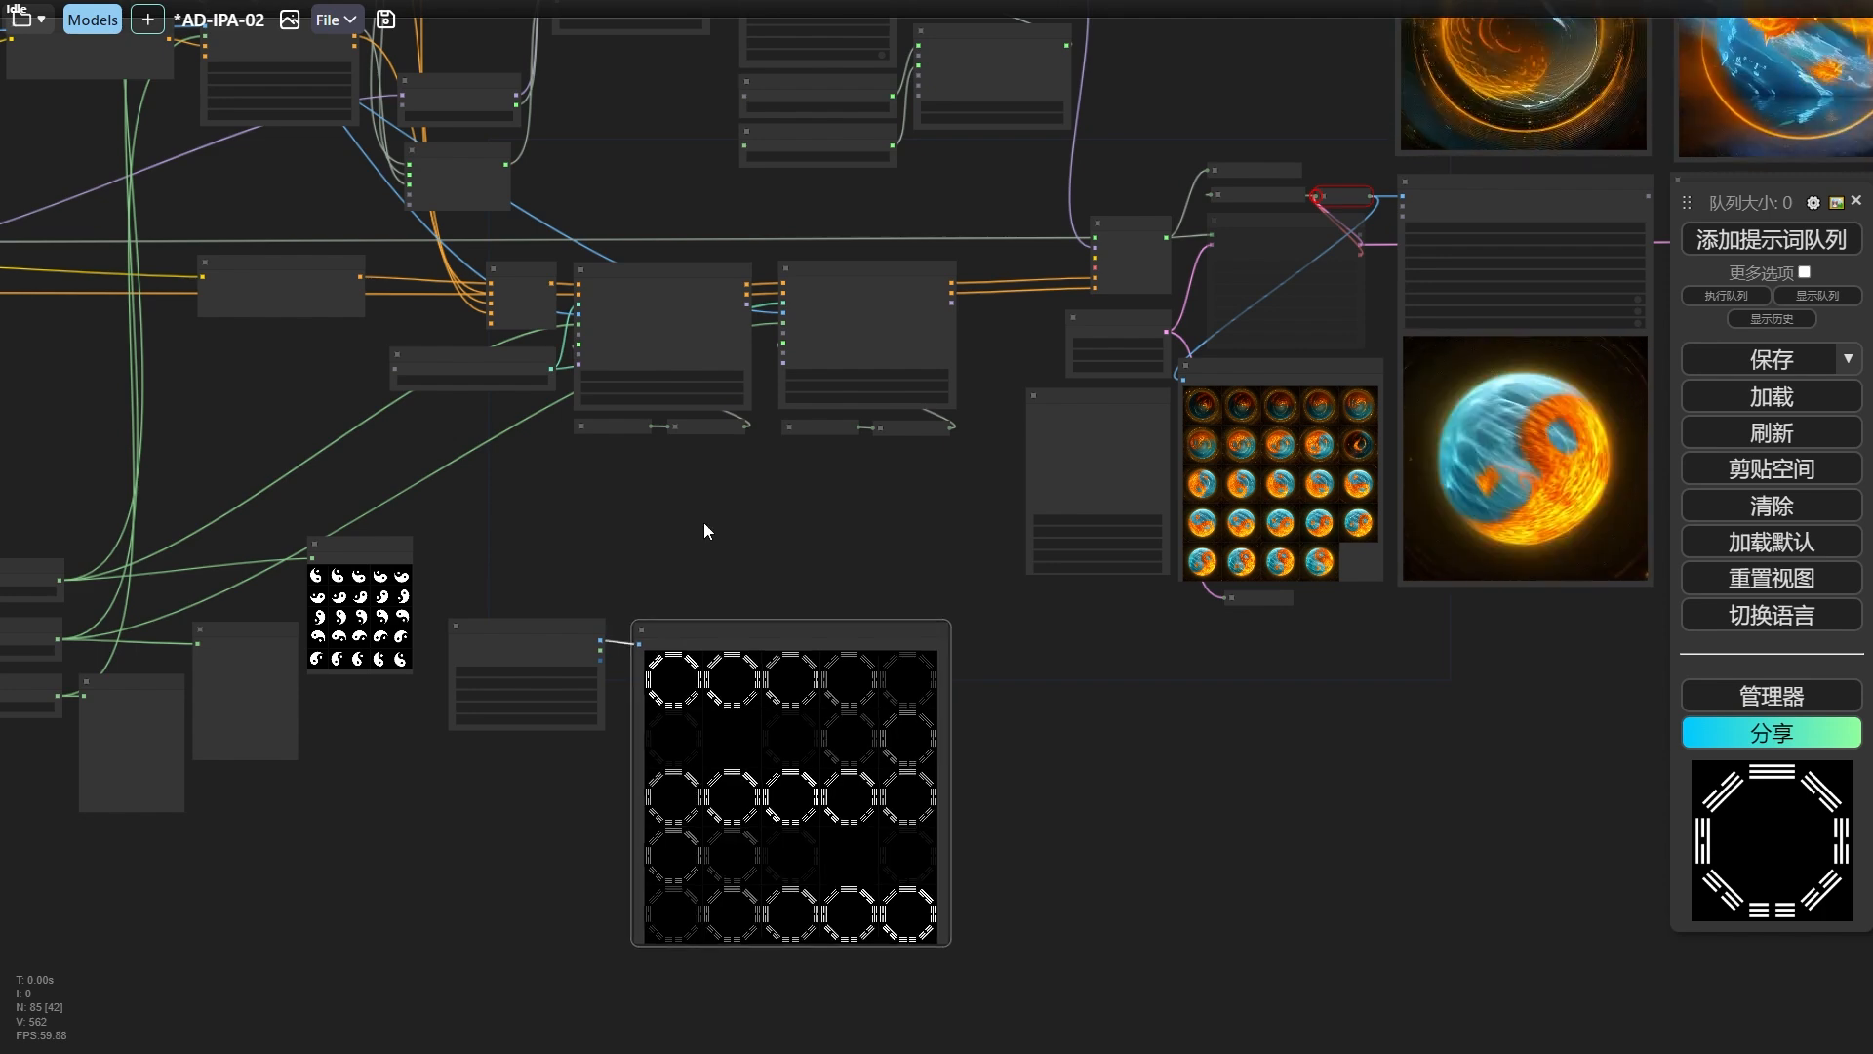
Reposition the trigram mask 预览图像 node beside and slightly higher than its 加载图像（路径） node.
click(704, 527)
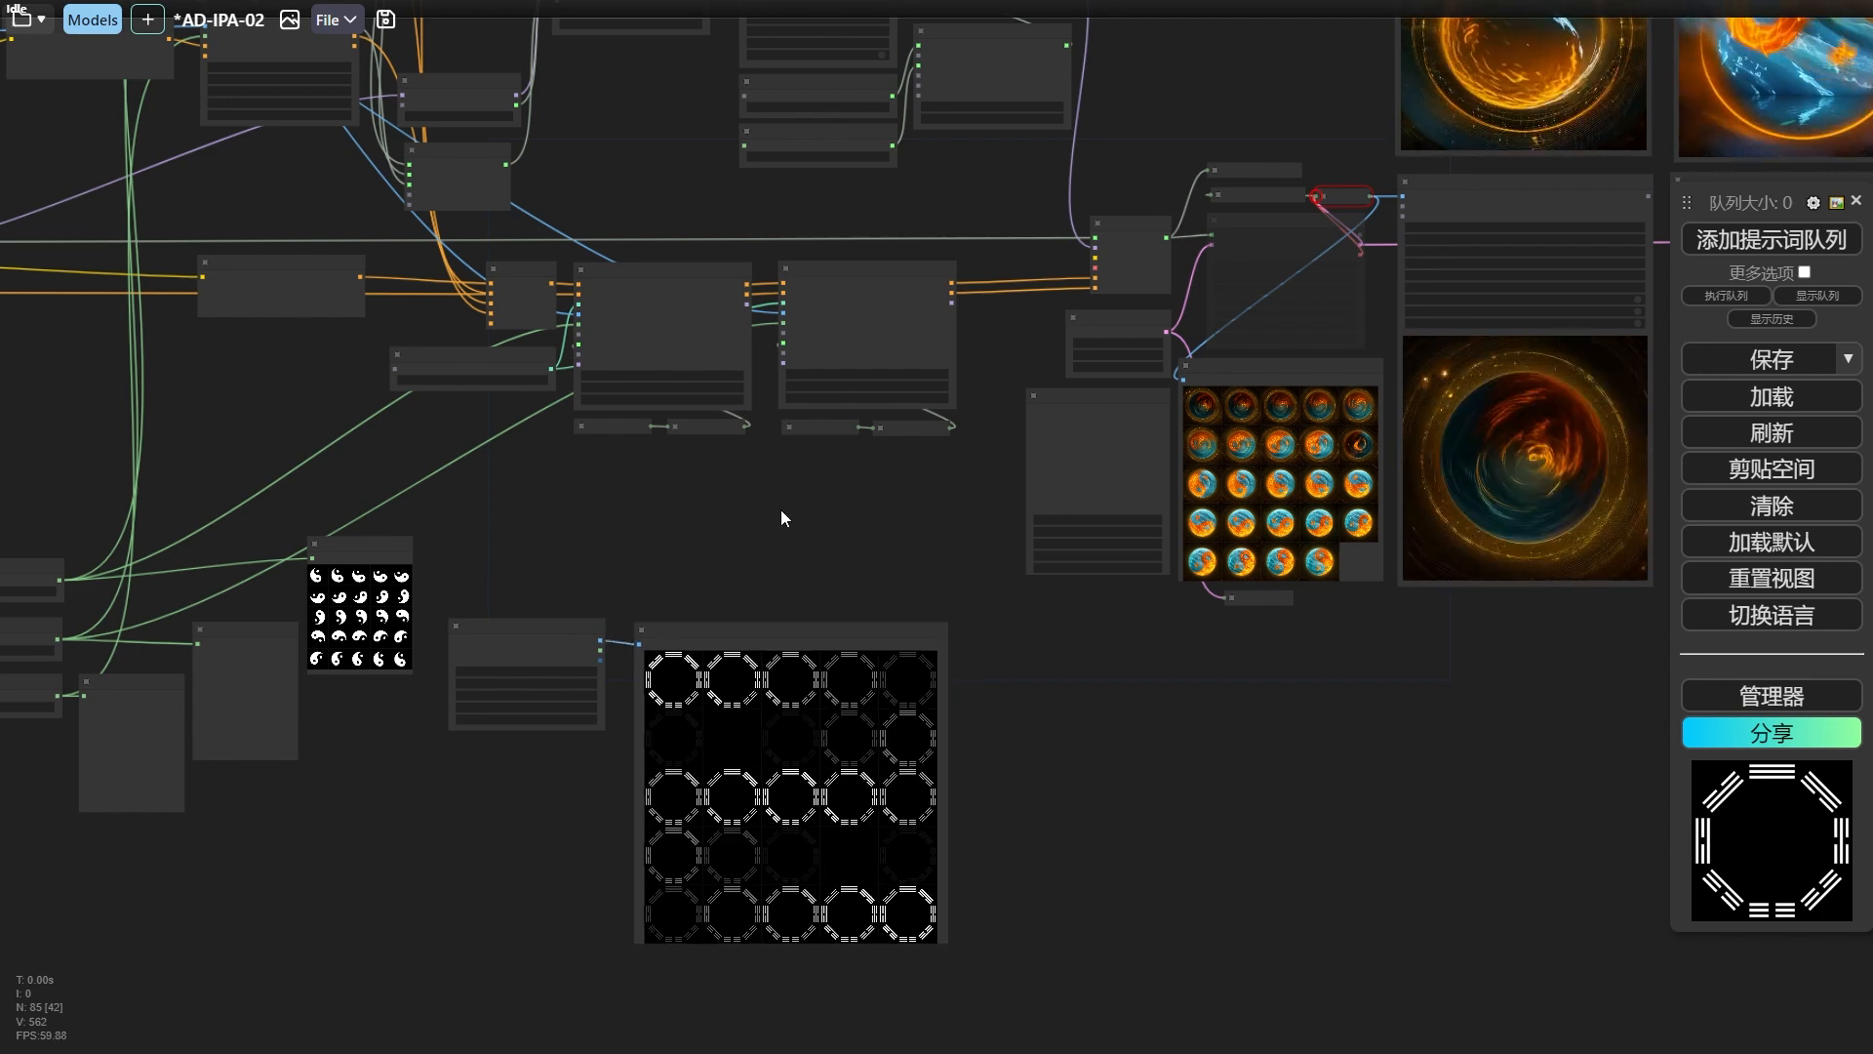
right_click(776, 506)
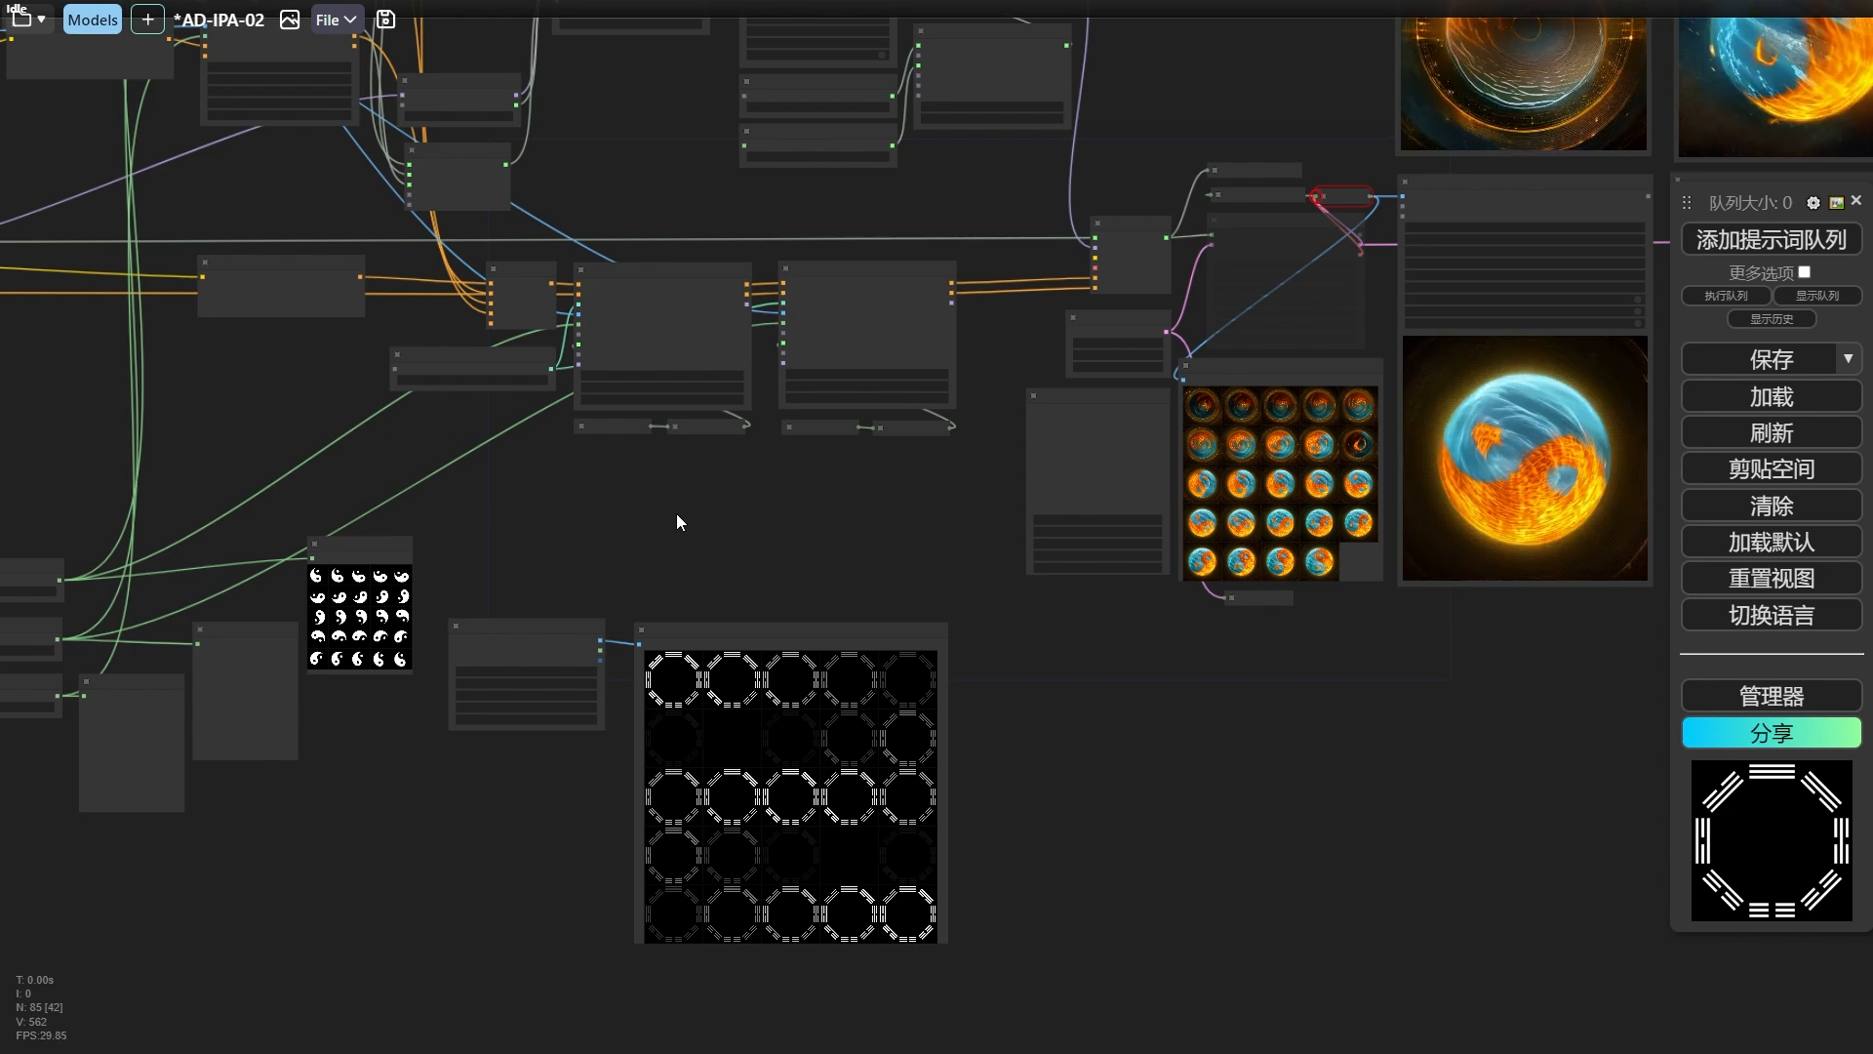
drag(794, 640, 780, 639)
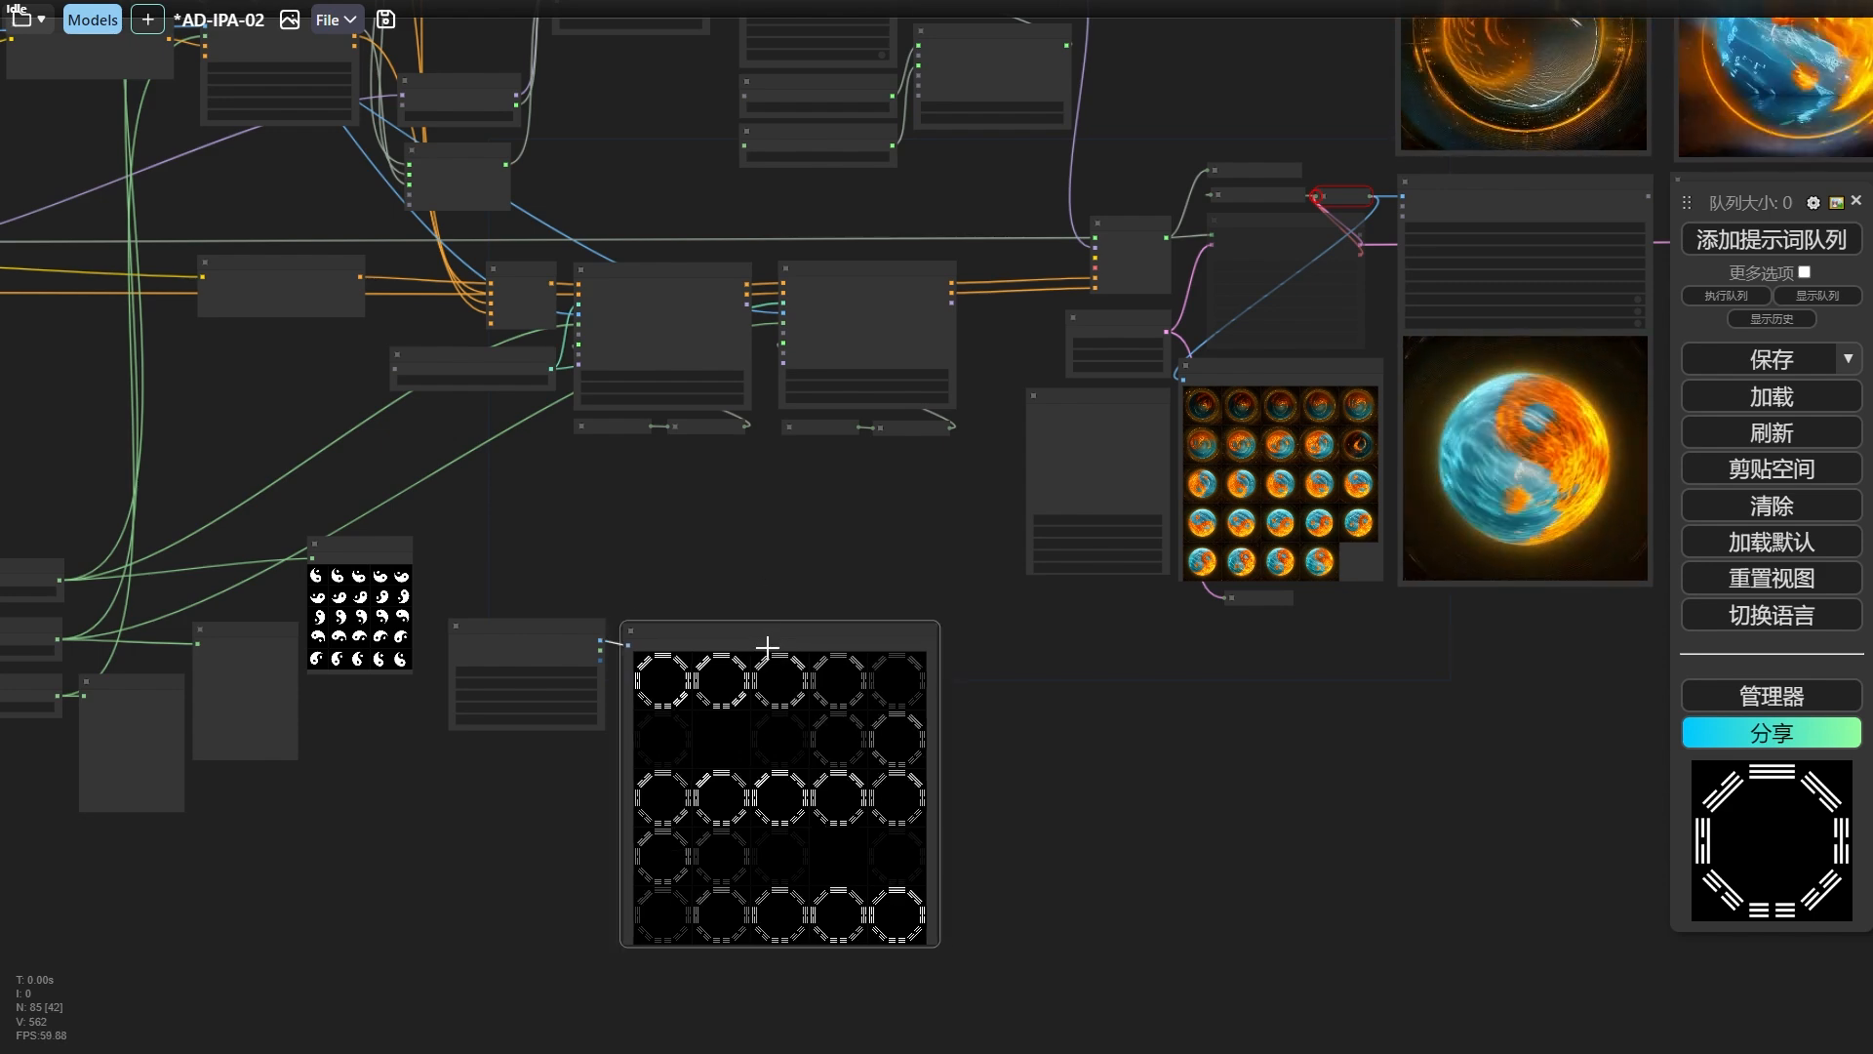
Examine the sampler section, the yin-yang preview frames and merged video, and the ControlNet chain above the new trigram nodes.
scroll(765, 648, up, 5)
drag(1169, 575, 369, 778)
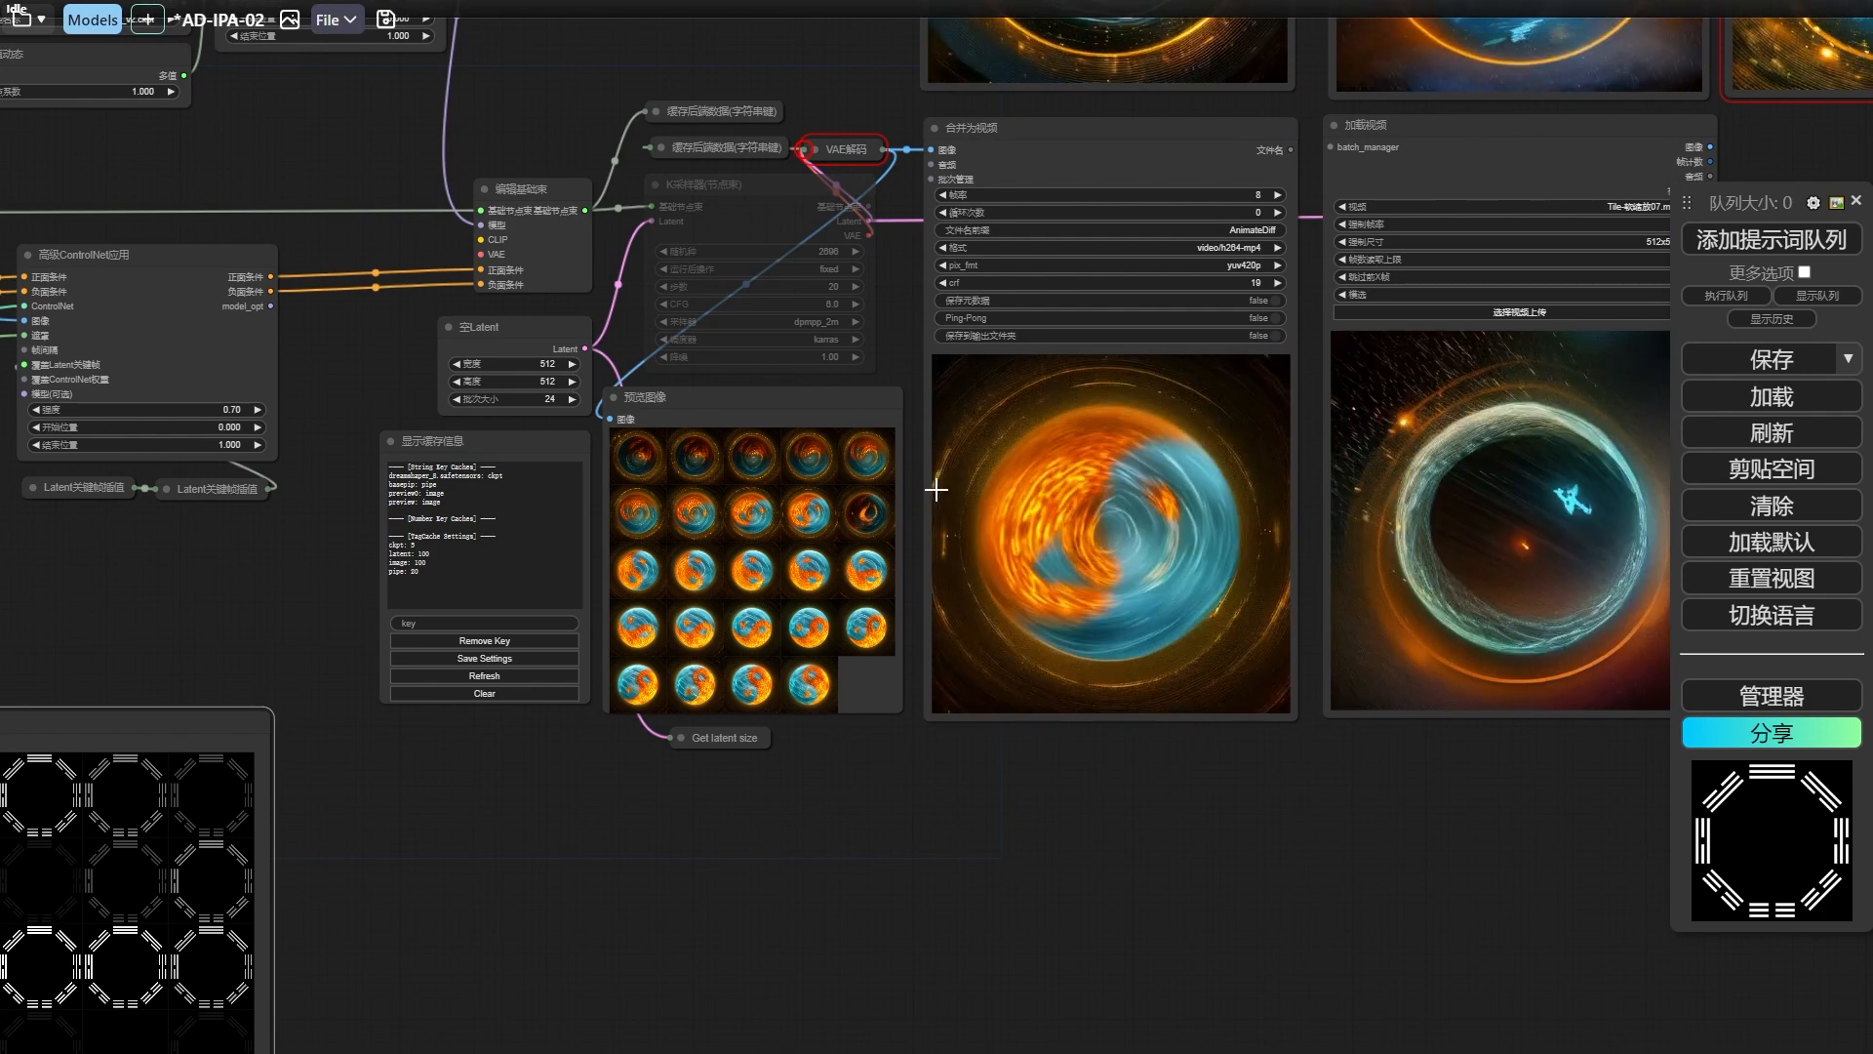
scroll(629, 816, down, 2)
drag(629, 817, 975, 766)
key(2)
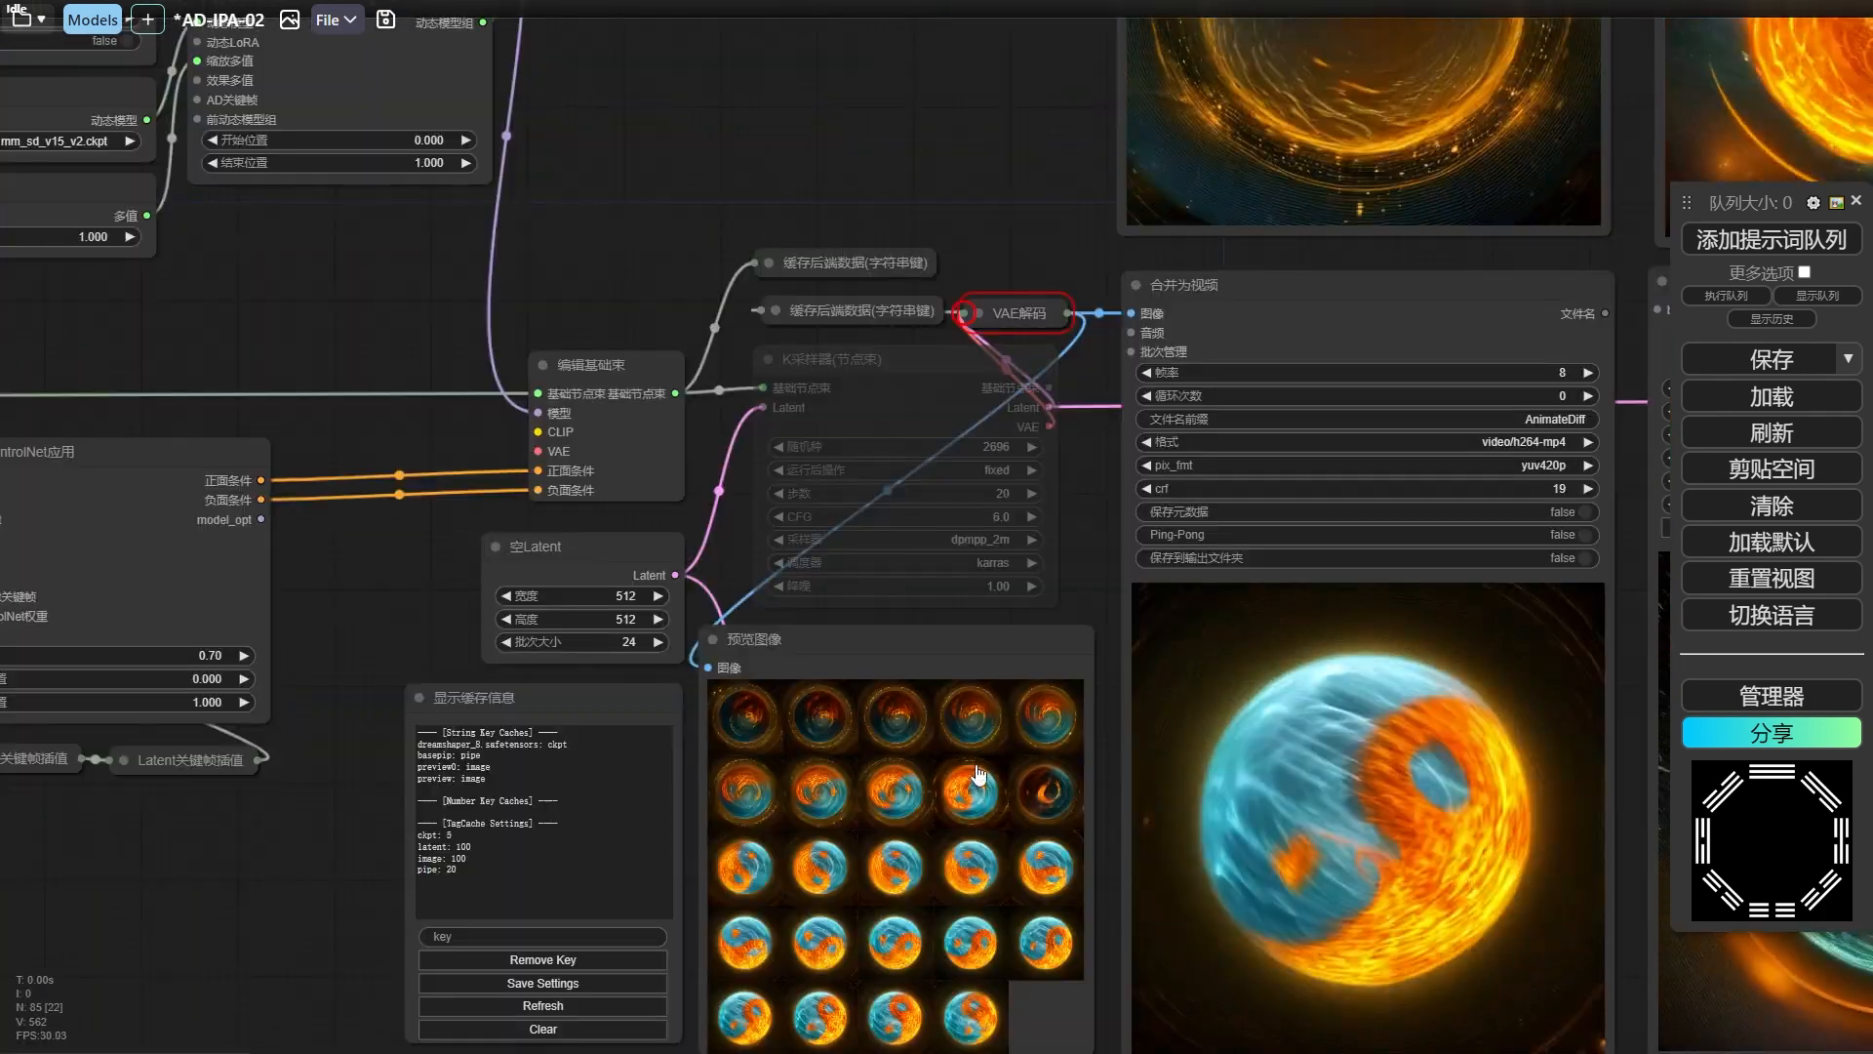
key(1)
scroll(1043, 753, down, 4)
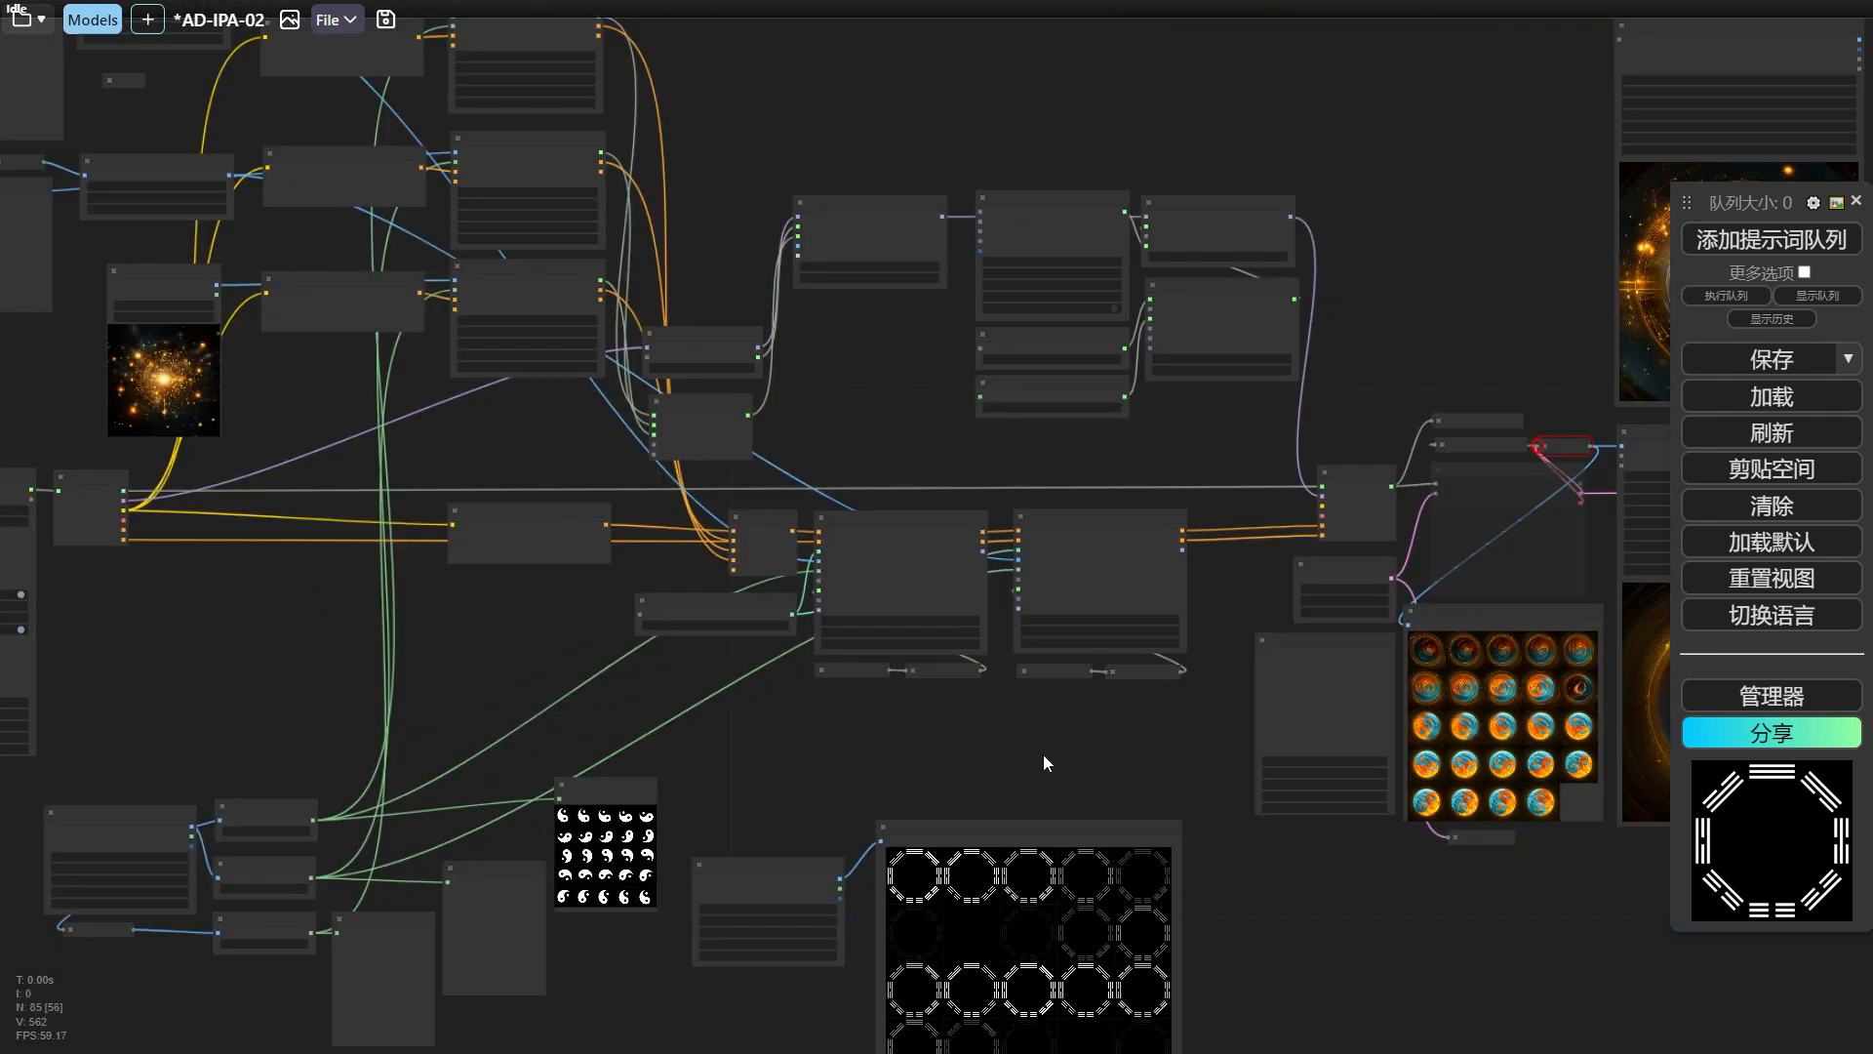
drag(1081, 728, 987, 717)
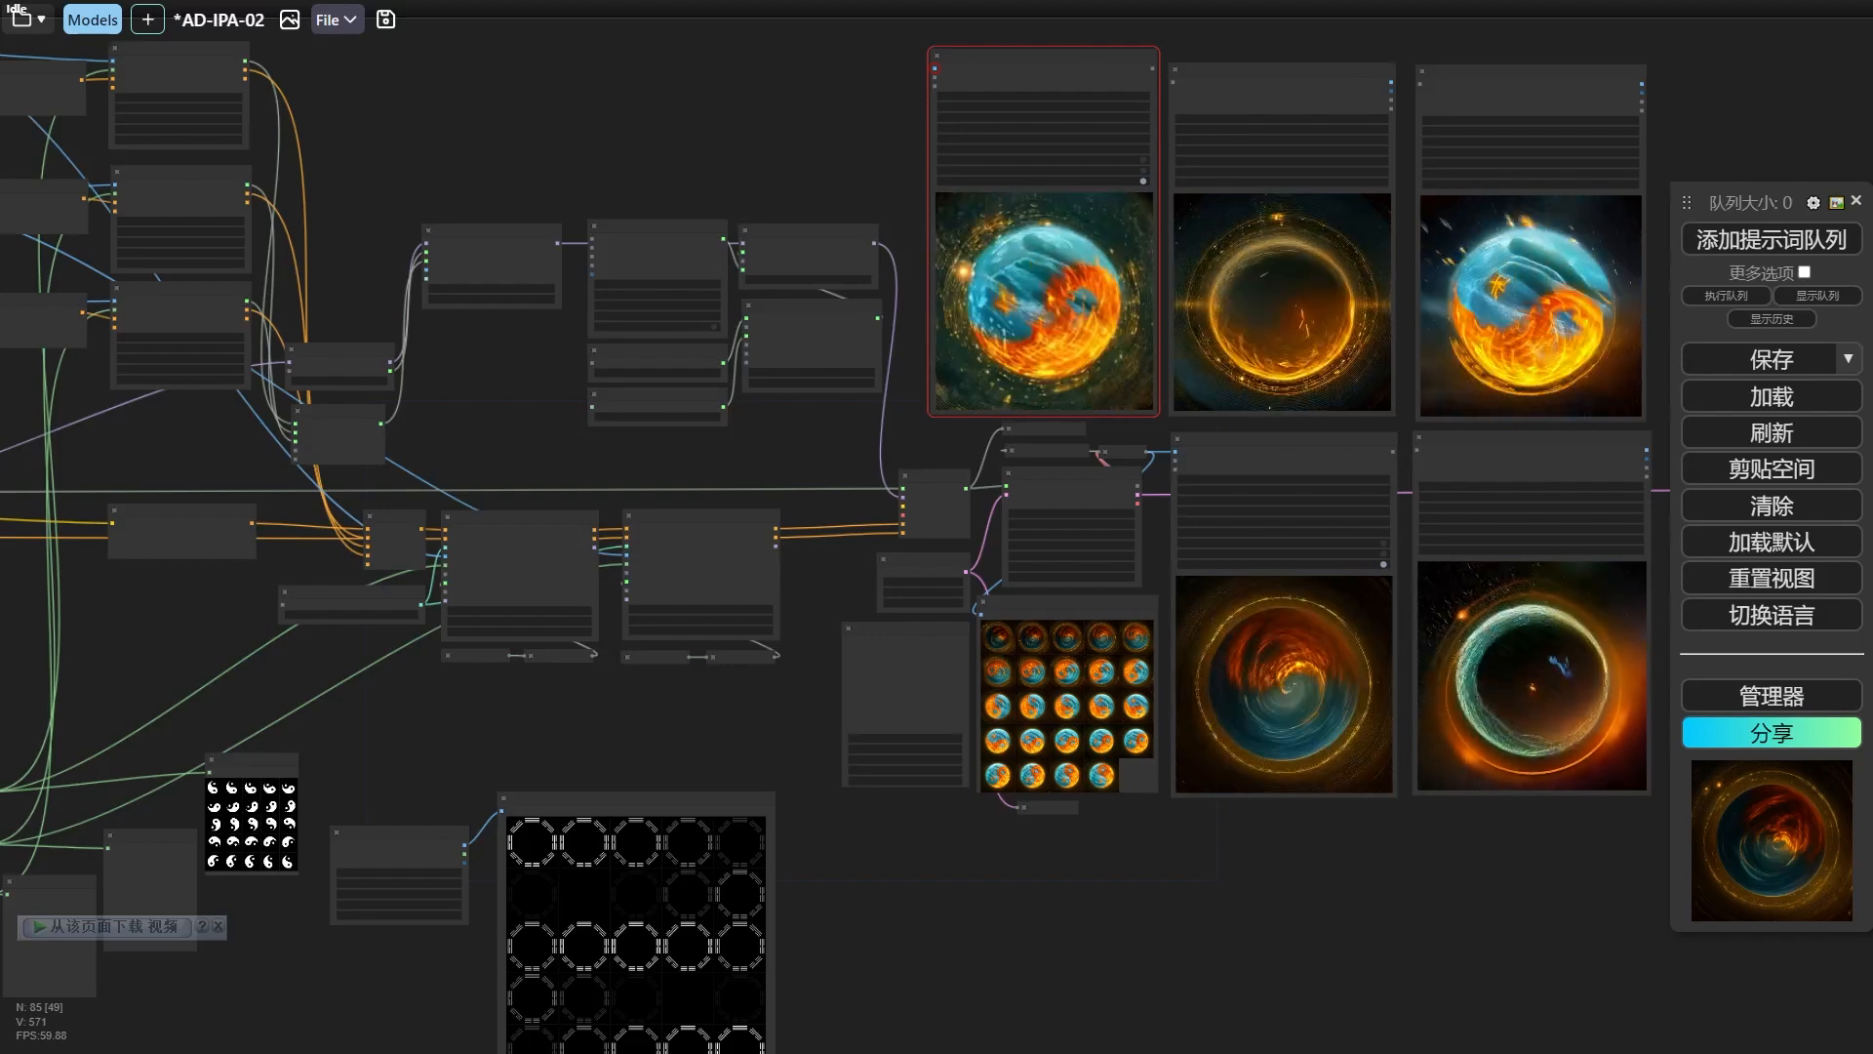